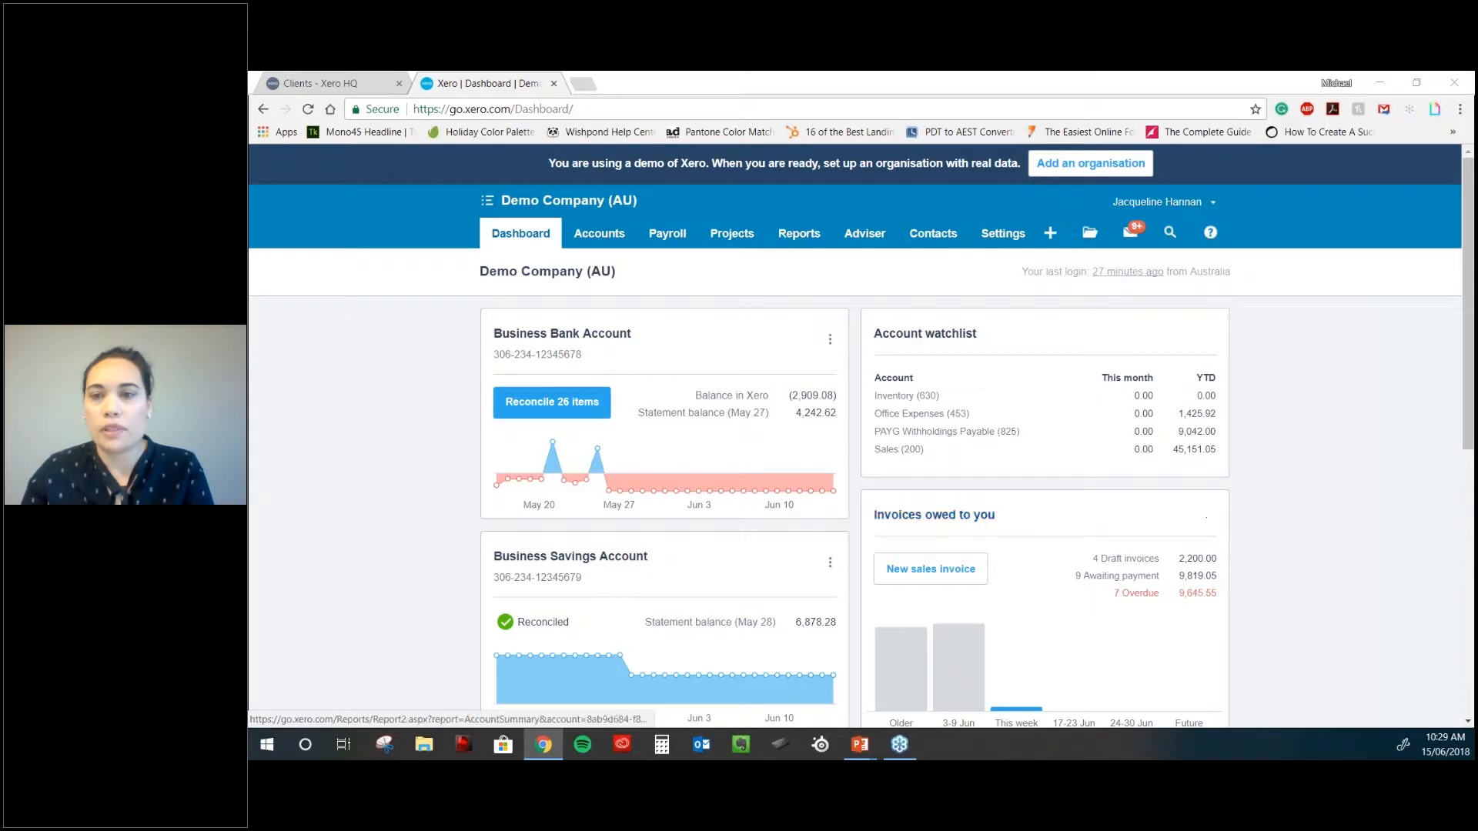
# - Show the help articles for the dashboard page from the ? help menu
pyautogui.click(1210, 231)
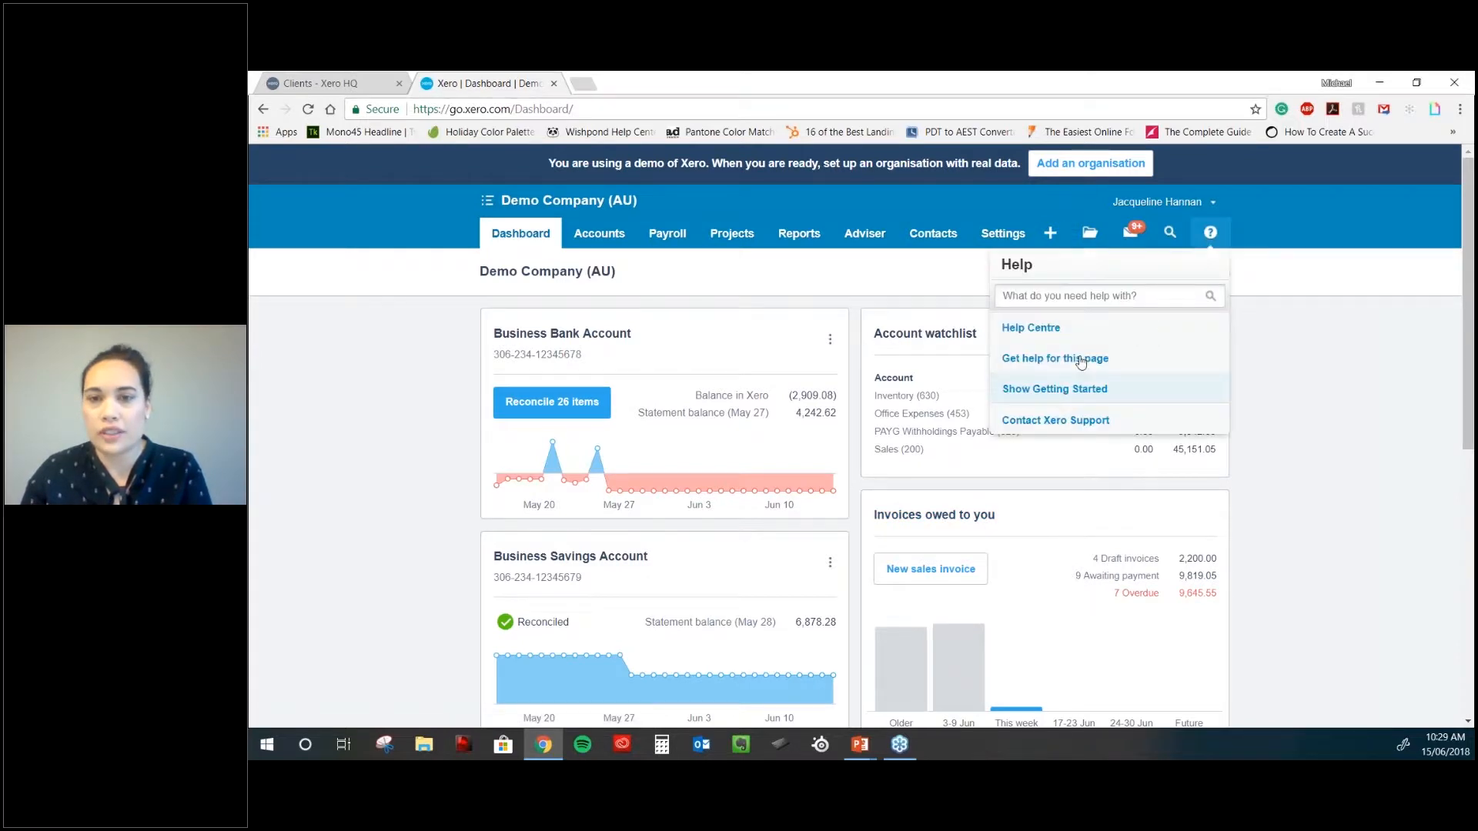
pyautogui.click(1081, 360)
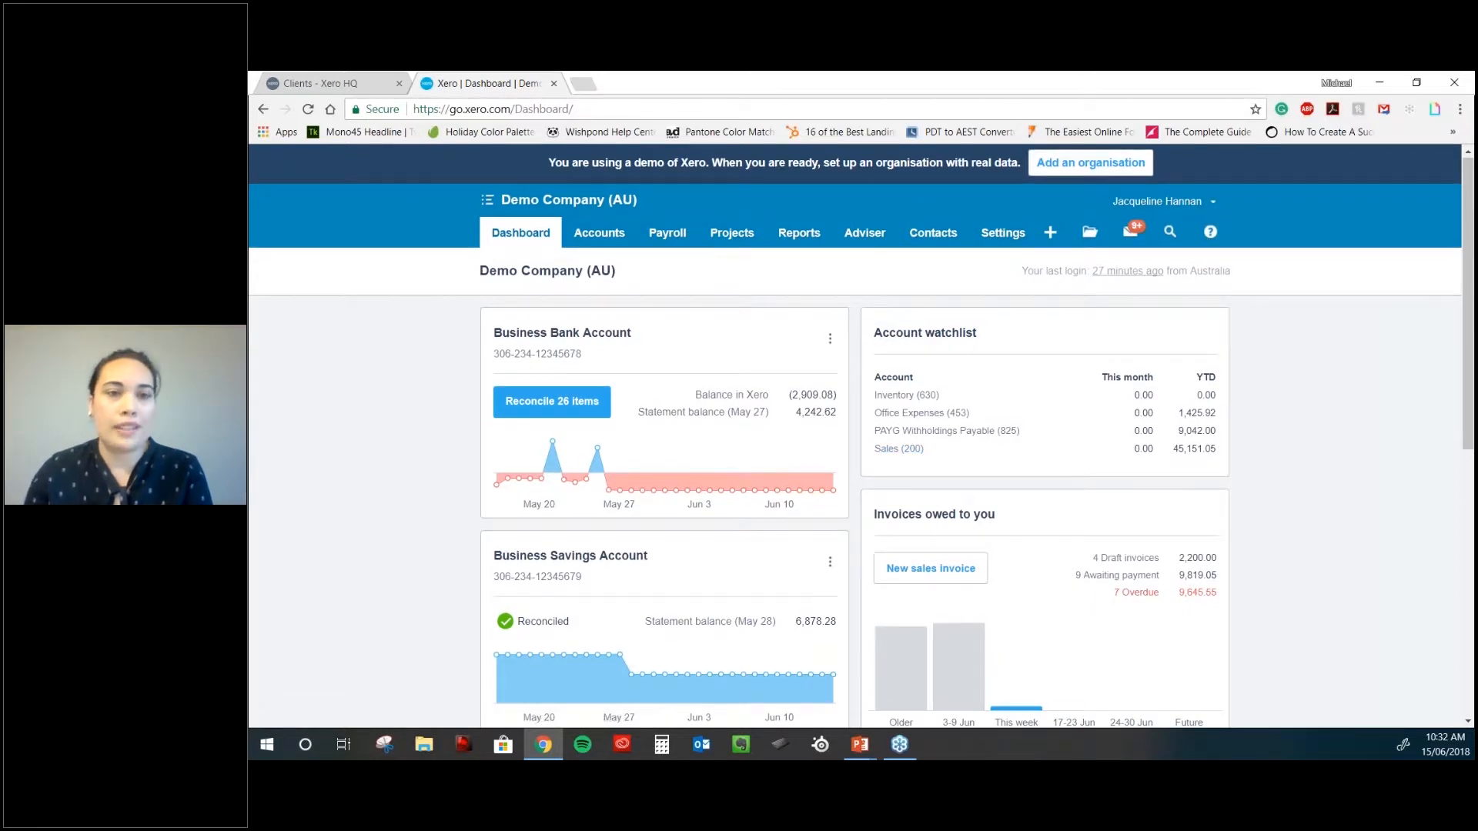
pyautogui.scroll(-2, 854, 435)
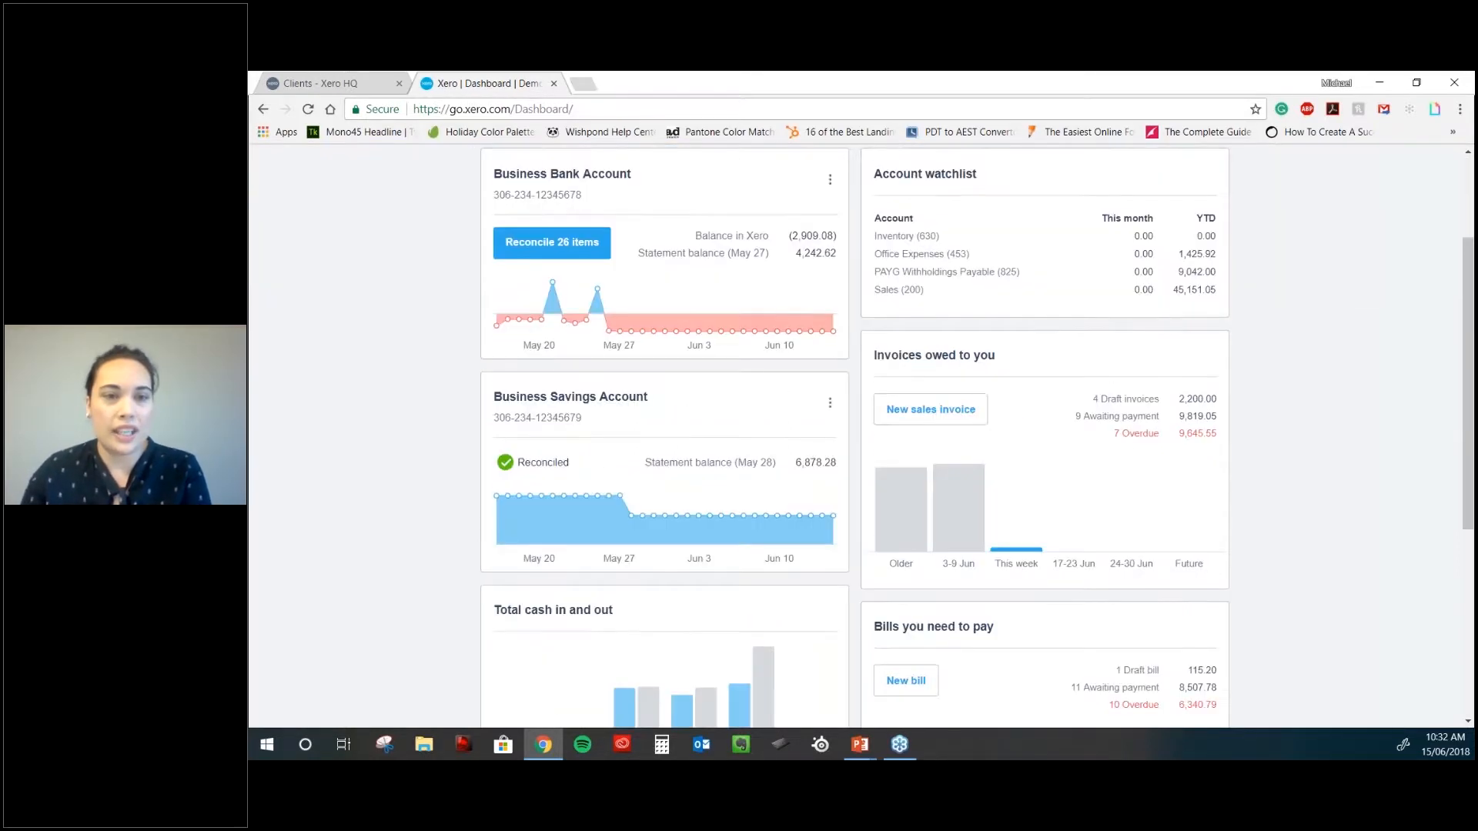
pyautogui.scroll(2, 664, 477)
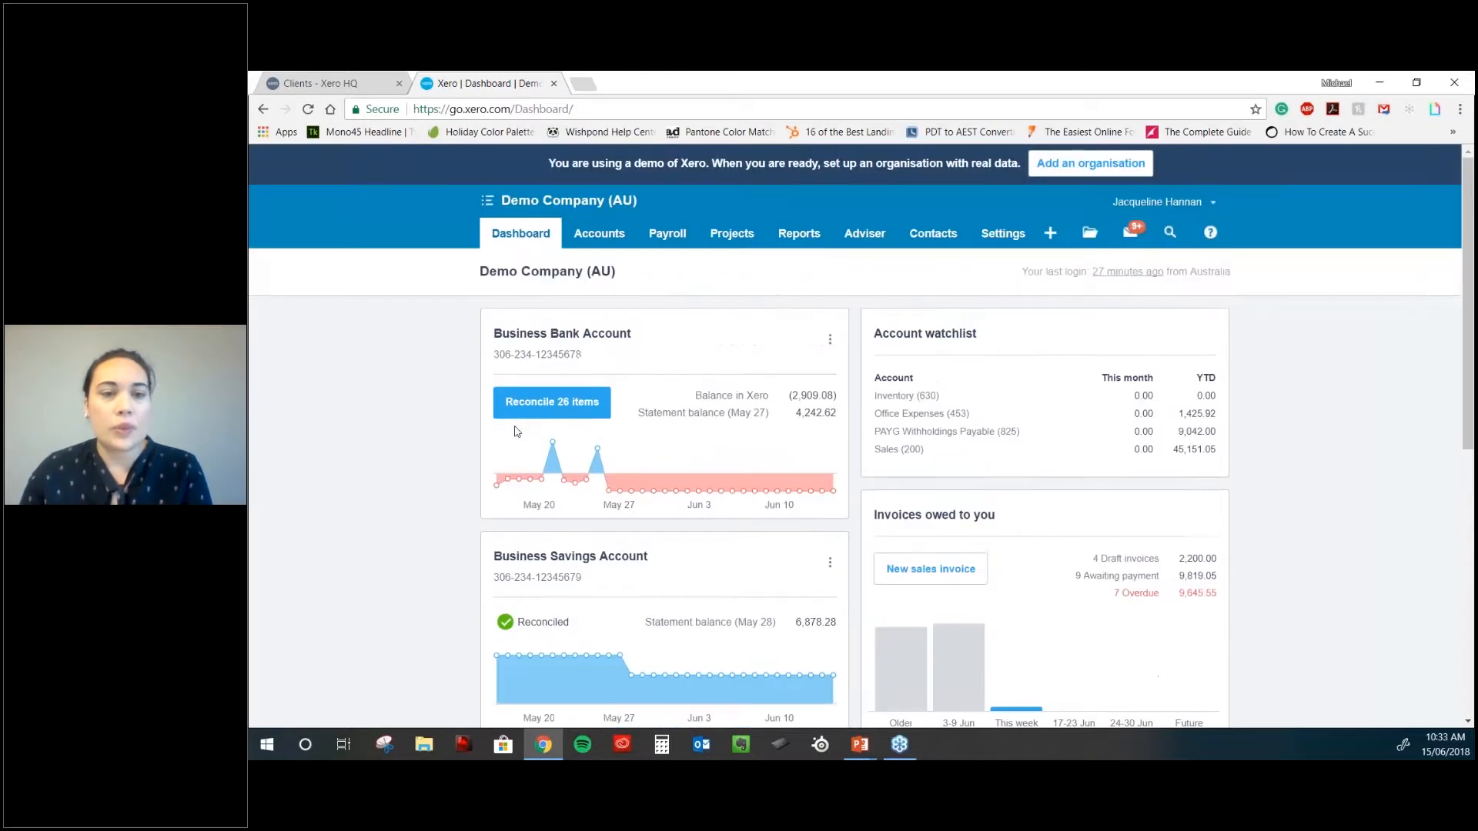
pyautogui.moveTo(730, 477)
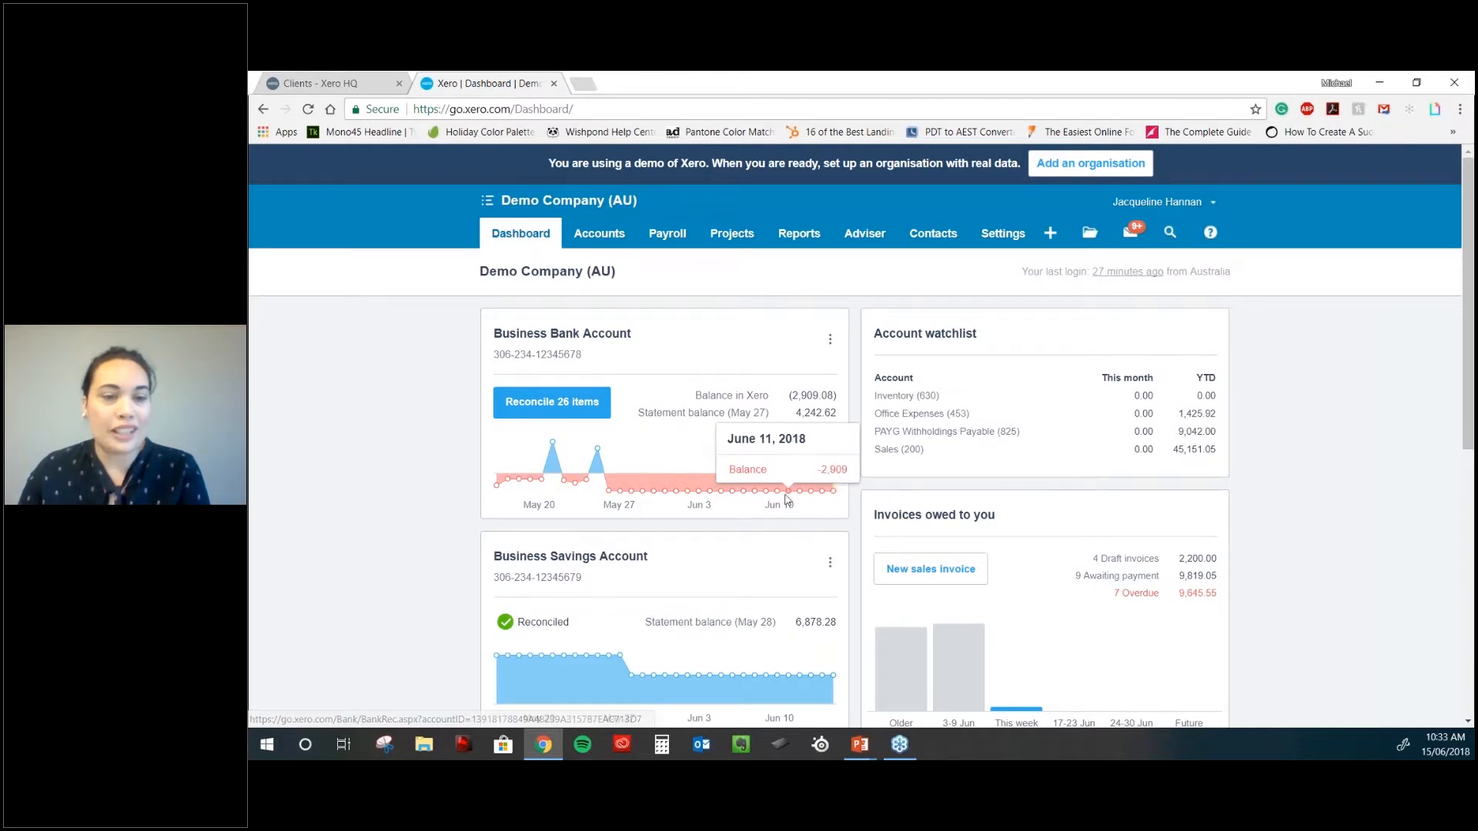
pyautogui.scroll(-2, 787, 501)
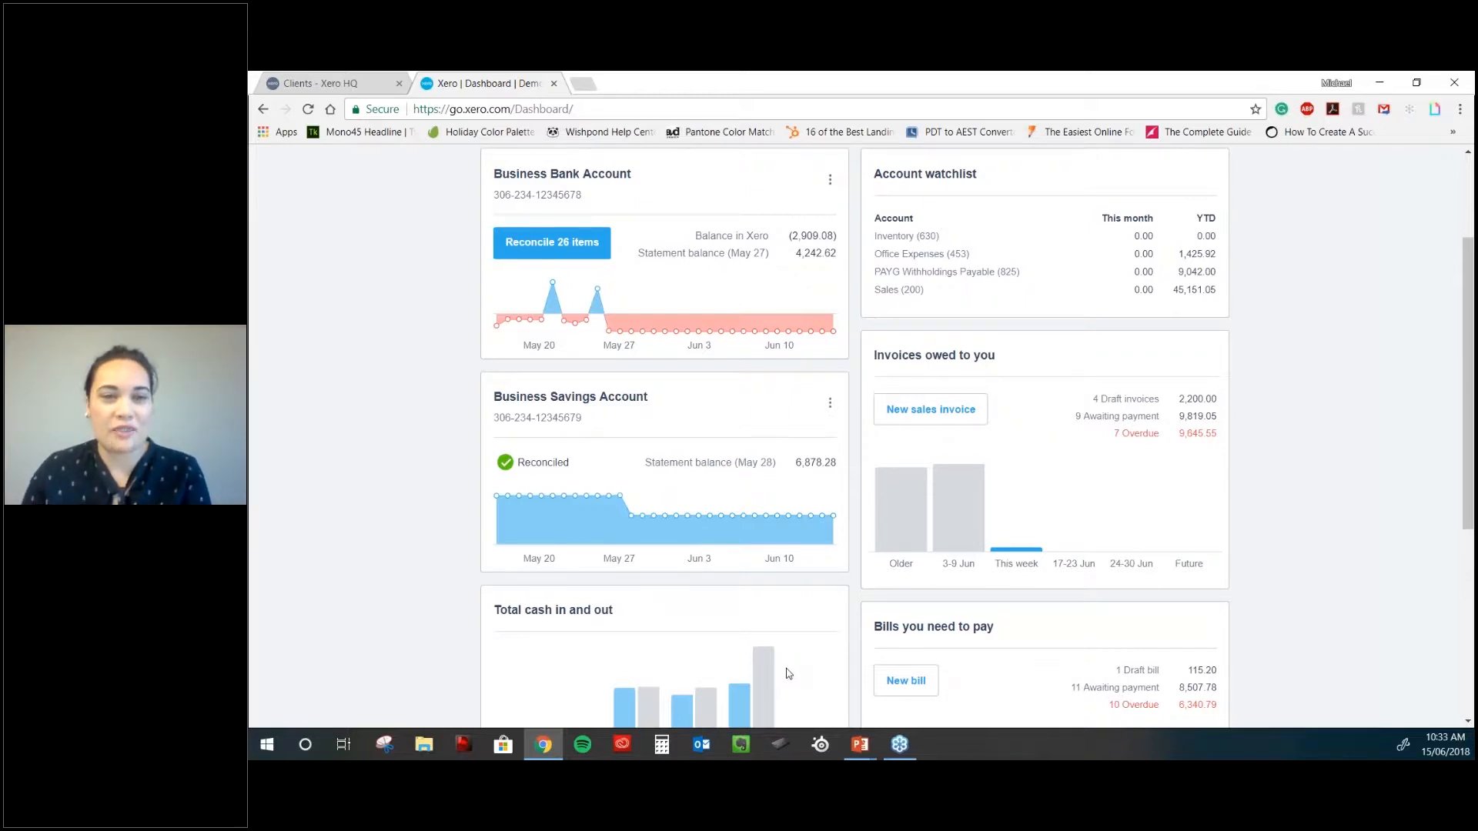
pyautogui.scroll(1, 787, 673)
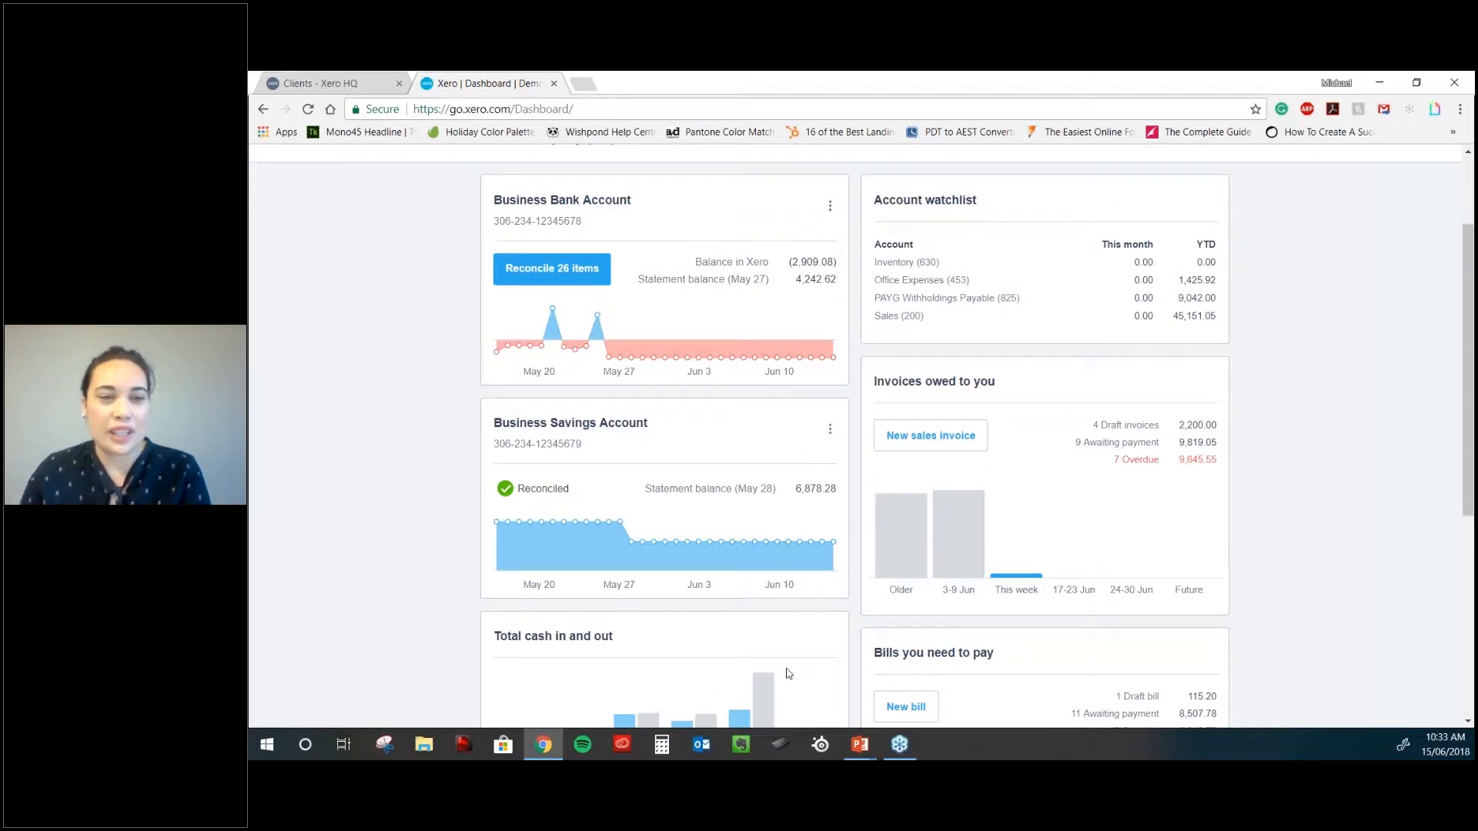
pyautogui.scroll(2, 787, 673)
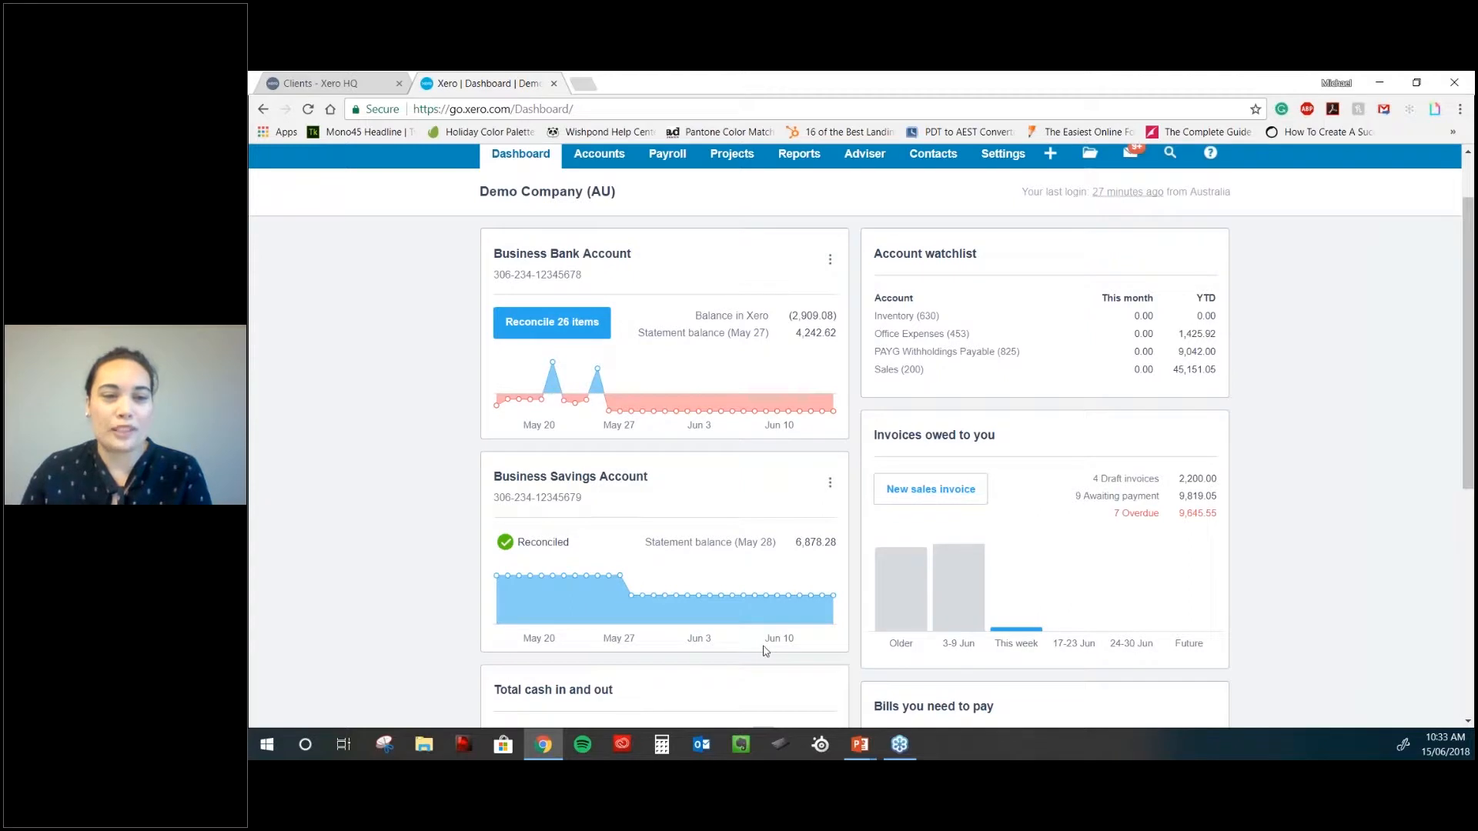
pyautogui.scroll(3, 766, 651)
pyautogui.moveTo(662, 481)
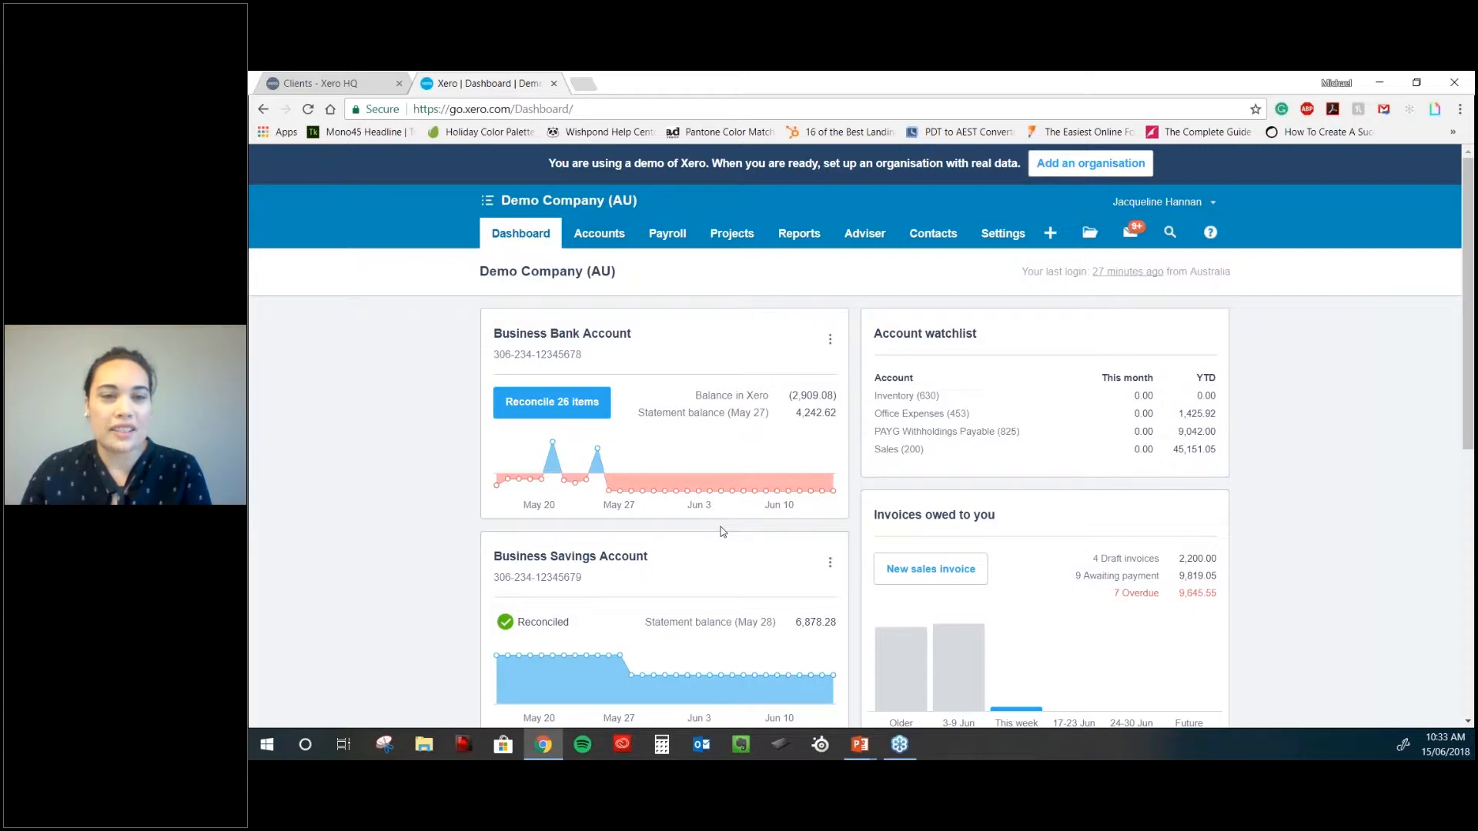
pyautogui.scroll(-3, 722, 531)
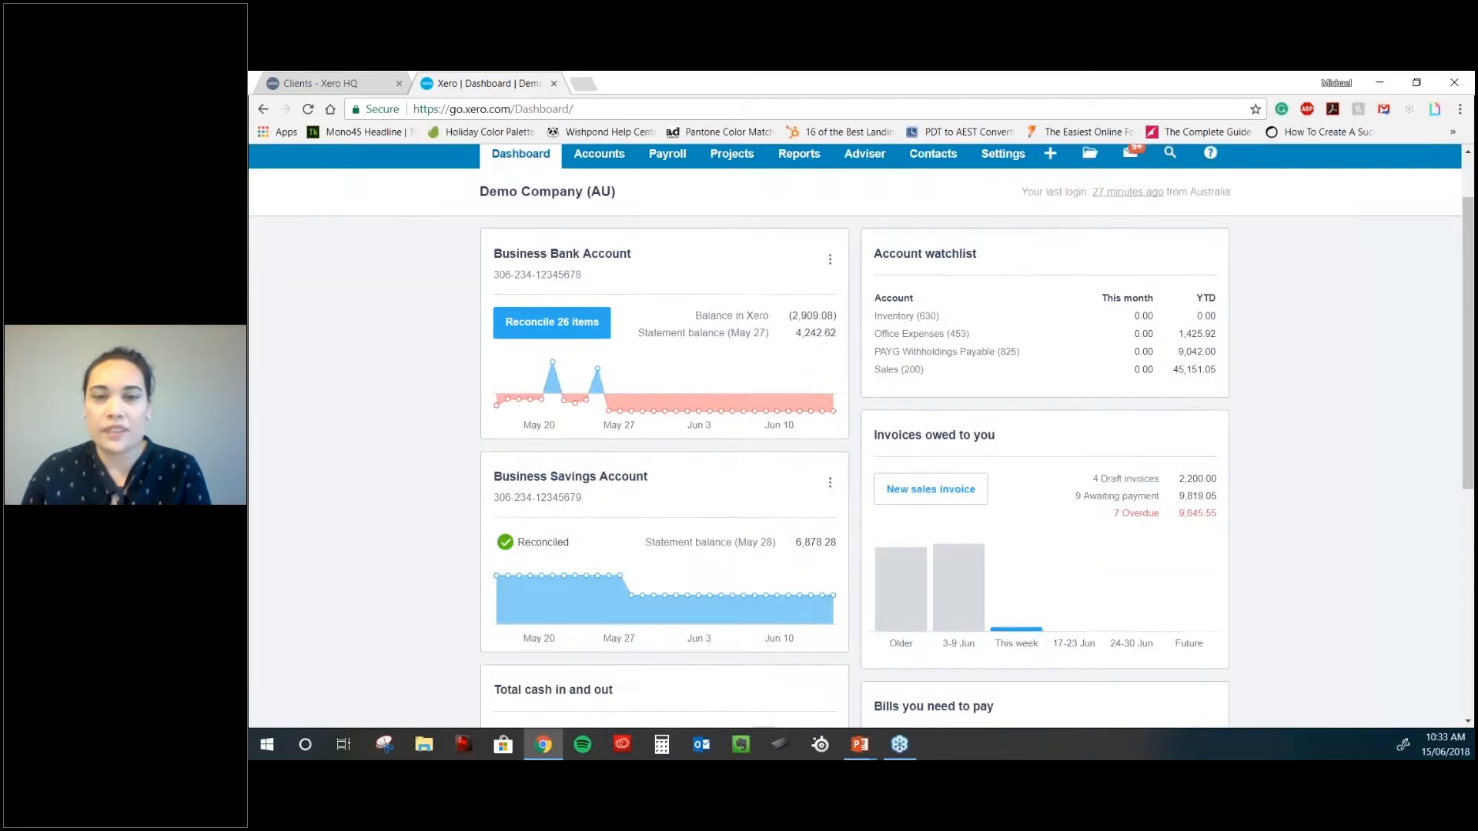
pyautogui.scroll(3, 1169, 544)
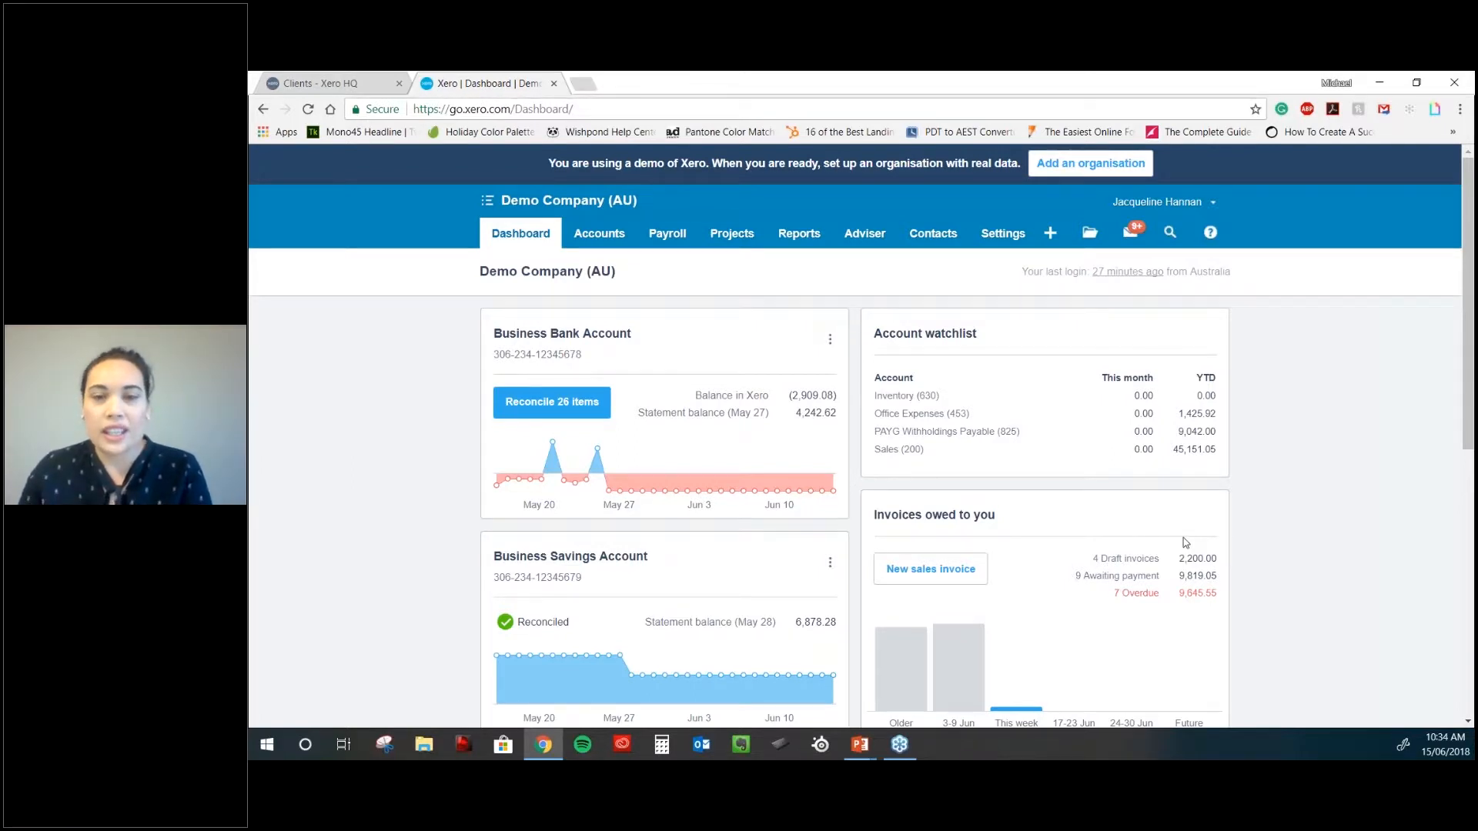
pyautogui.scroll(-2, 1185, 542)
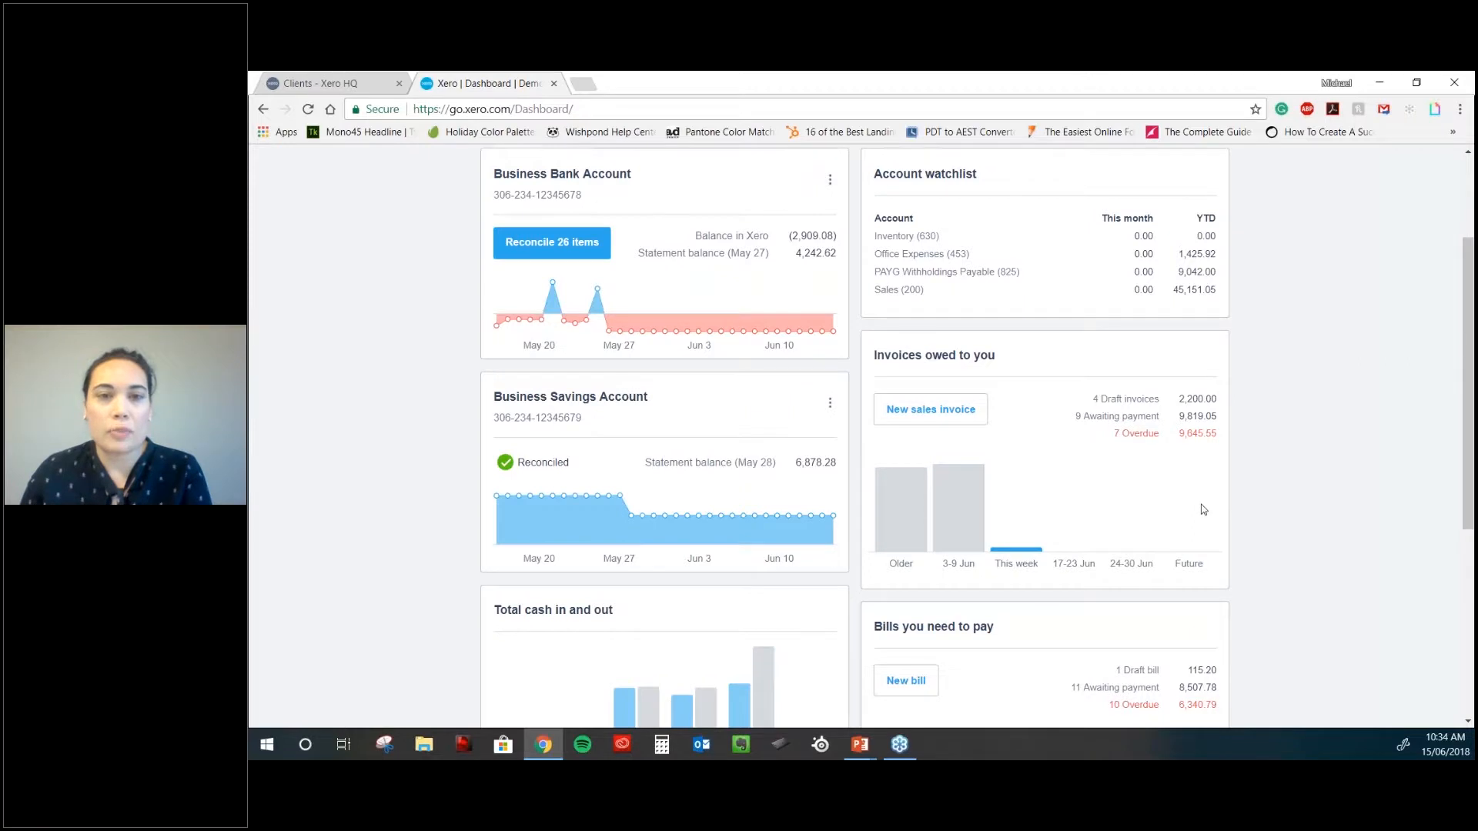
pyautogui.scroll(1, 1203, 509)
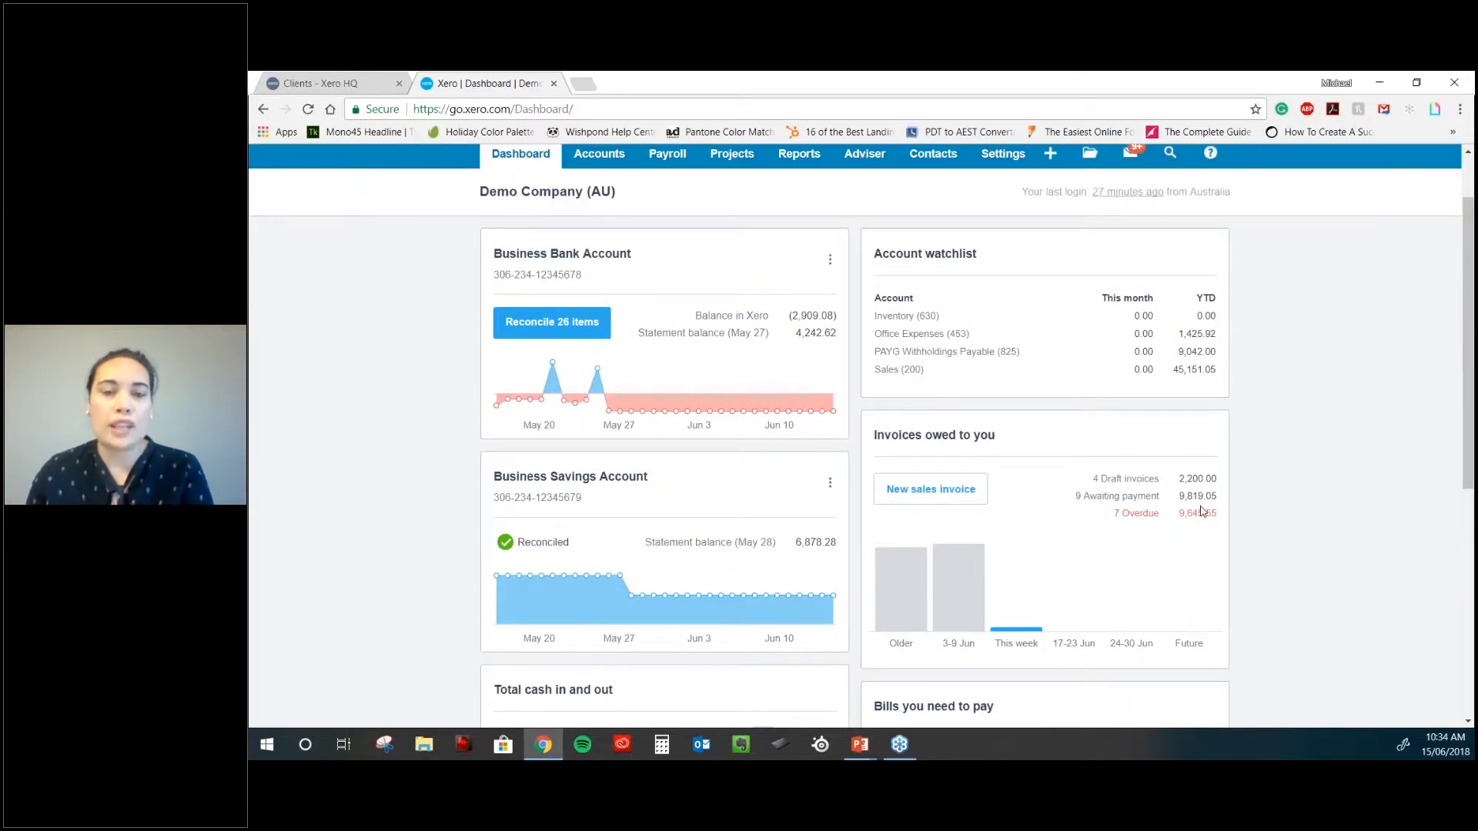
pyautogui.scroll(-1, 1202, 512)
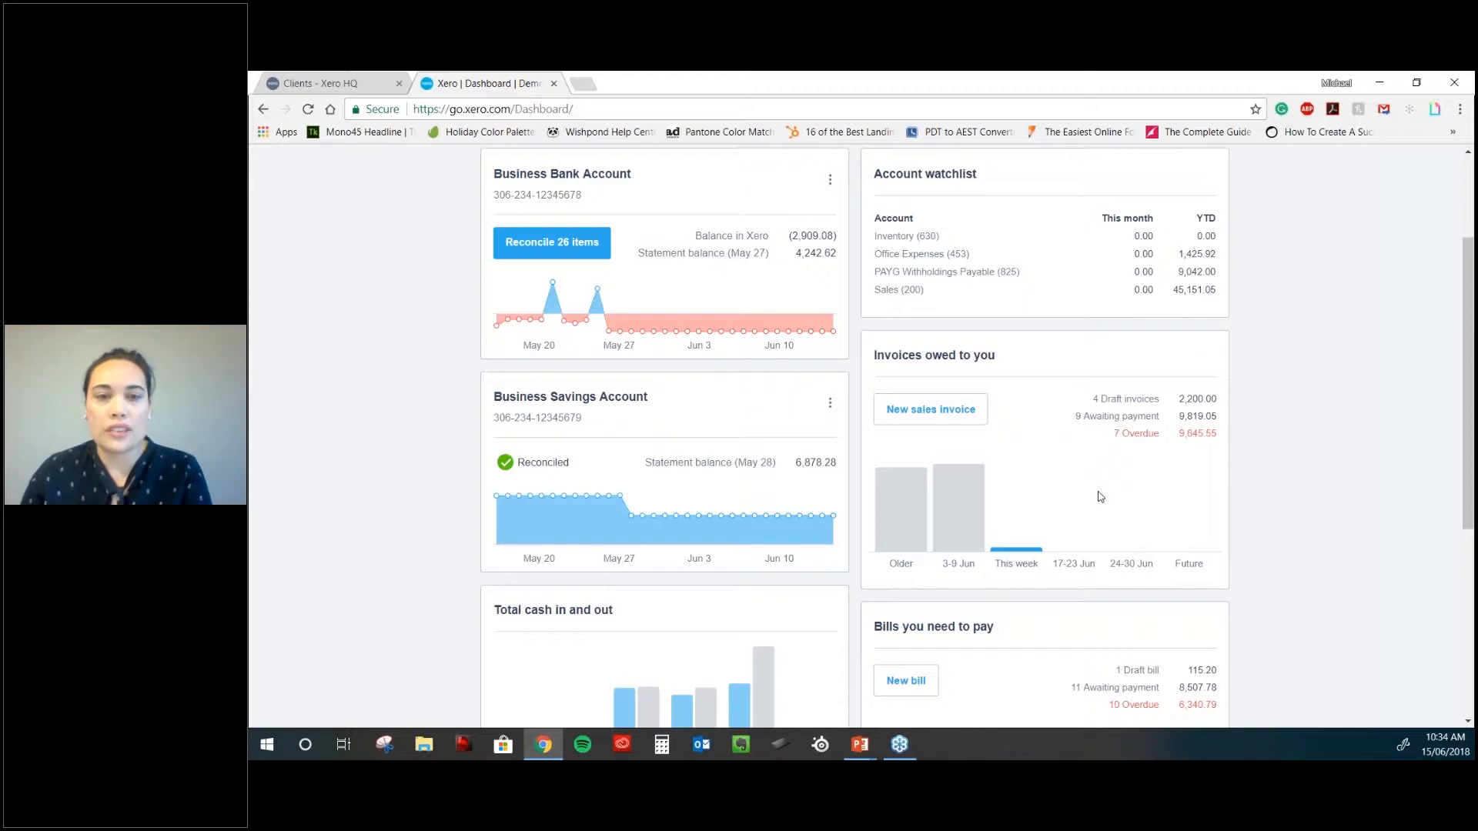
pyautogui.scroll(1, 1099, 497)
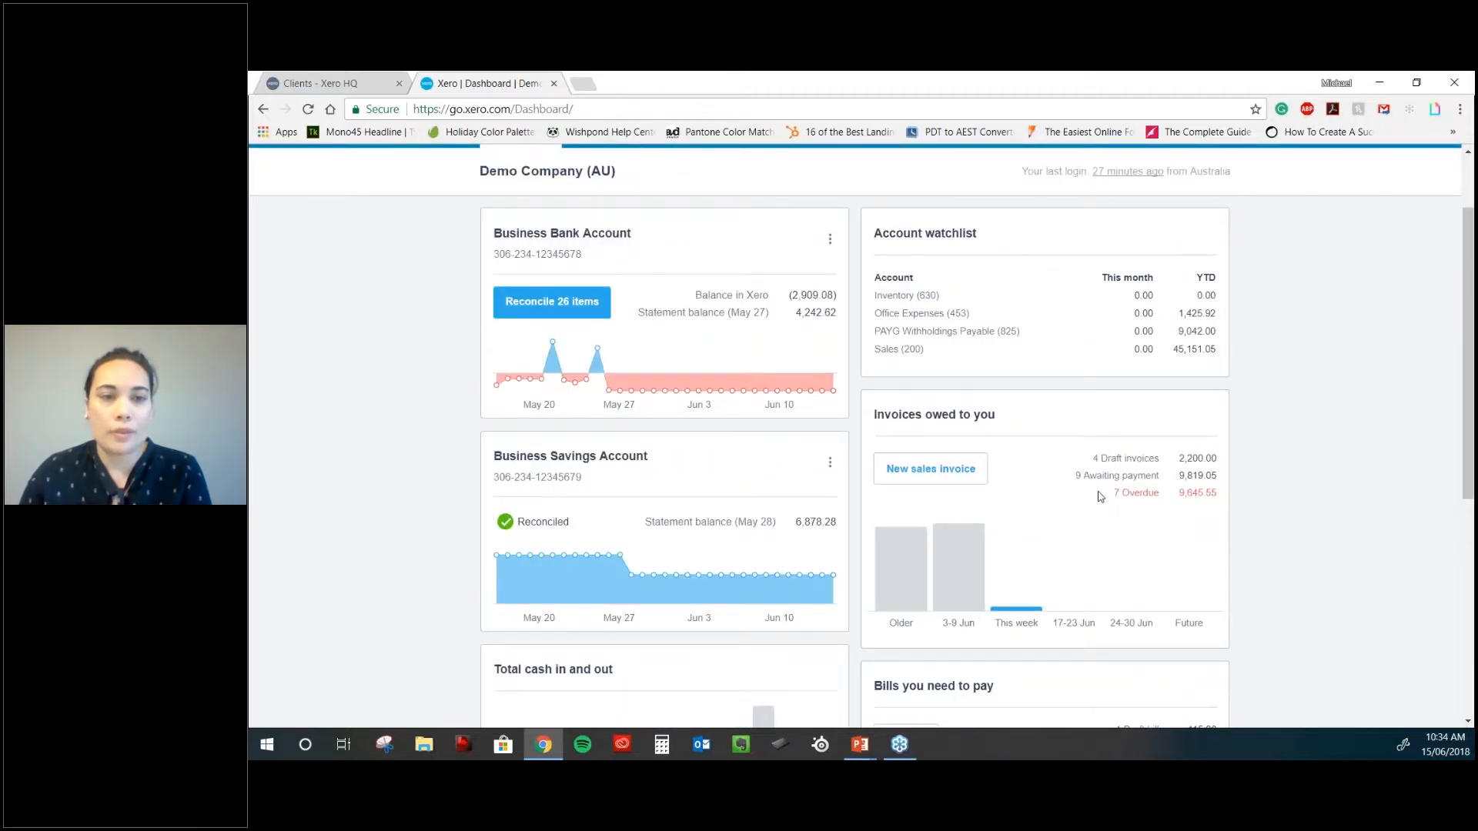
pyautogui.scroll(1, 1100, 497)
pyautogui.scroll(1, 944, 504)
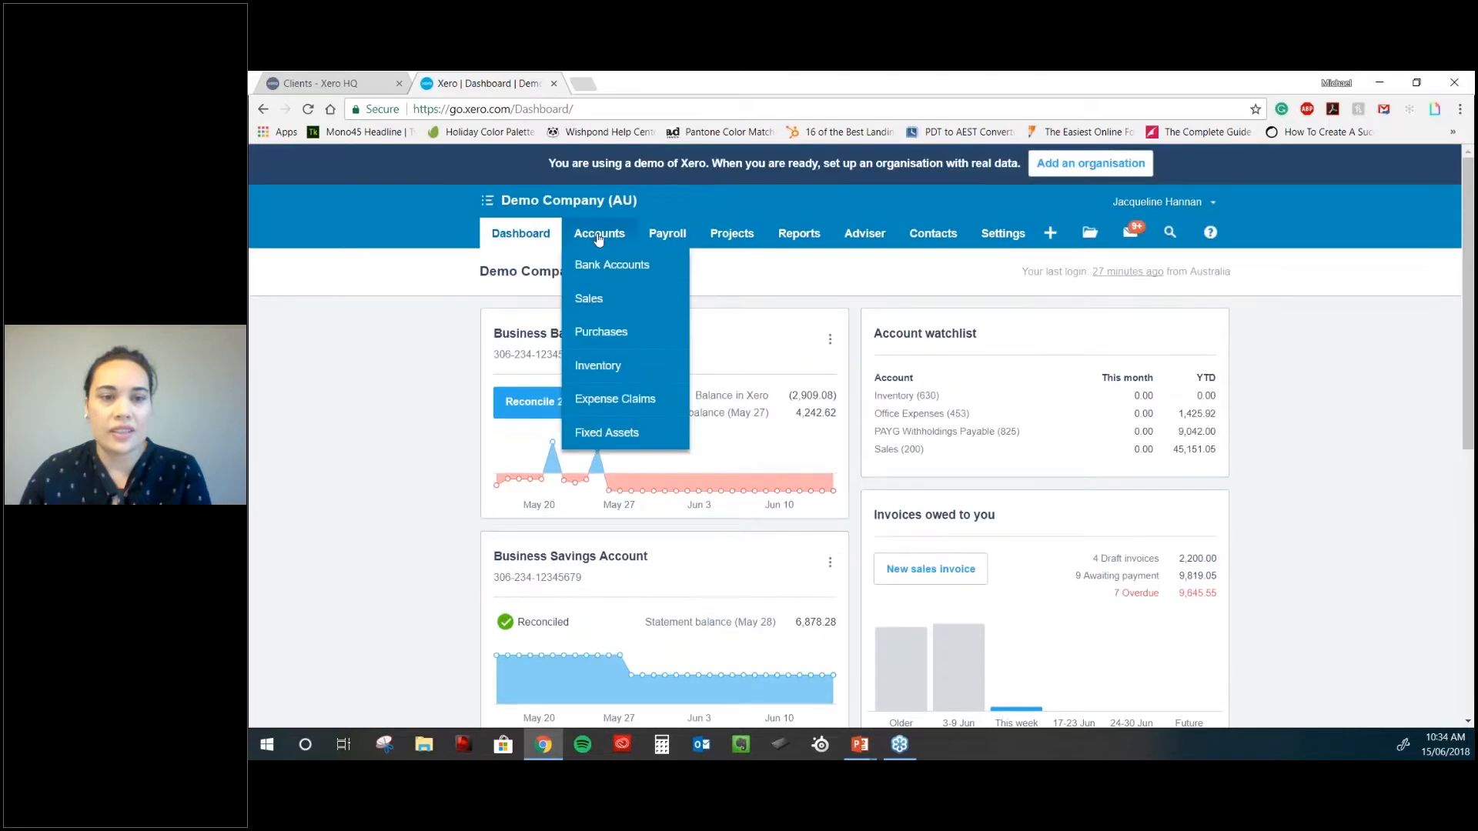
pyautogui.click(1051, 239)
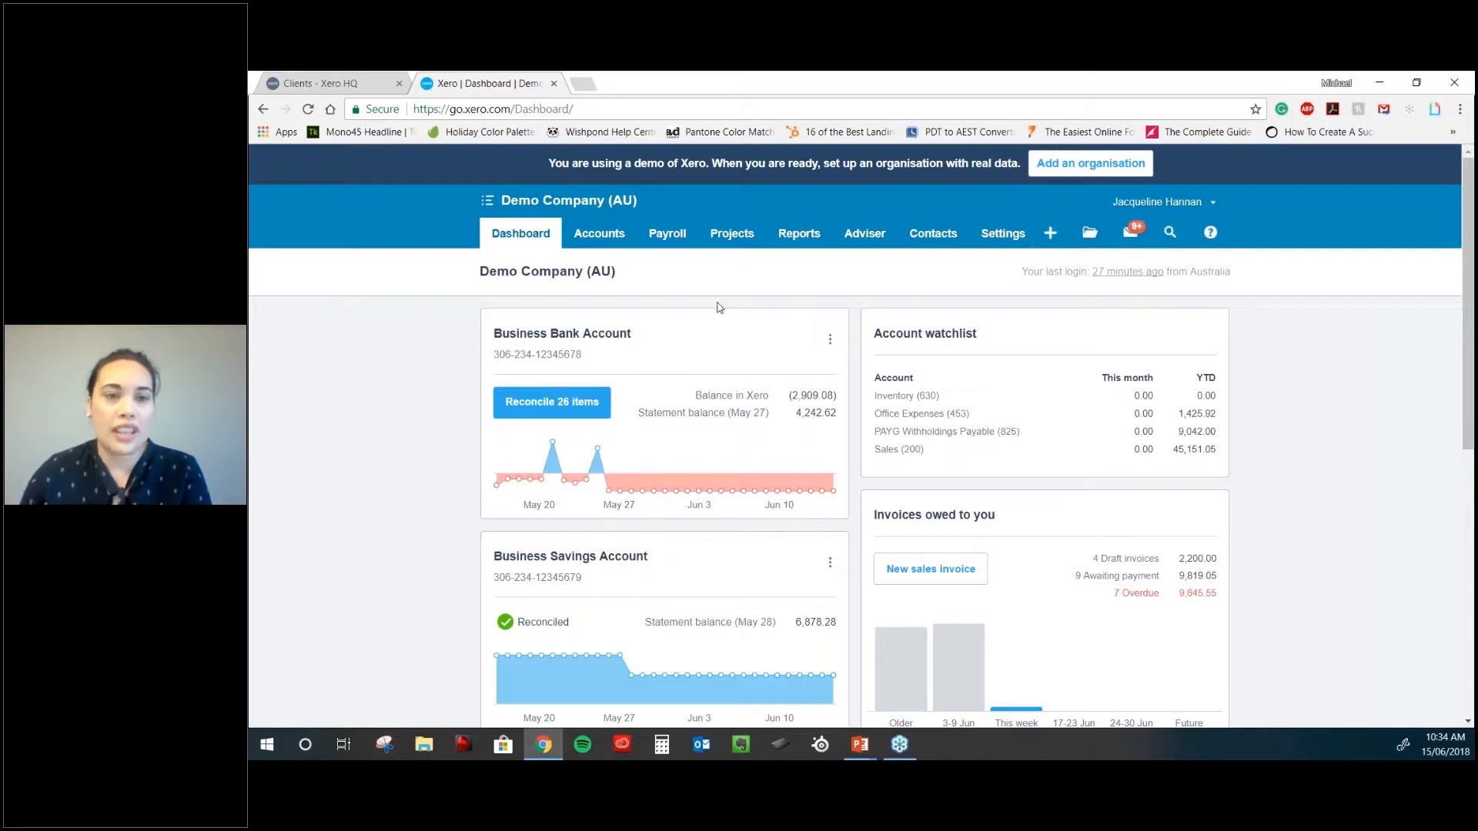
pyautogui.scroll(-1, 693, 331)
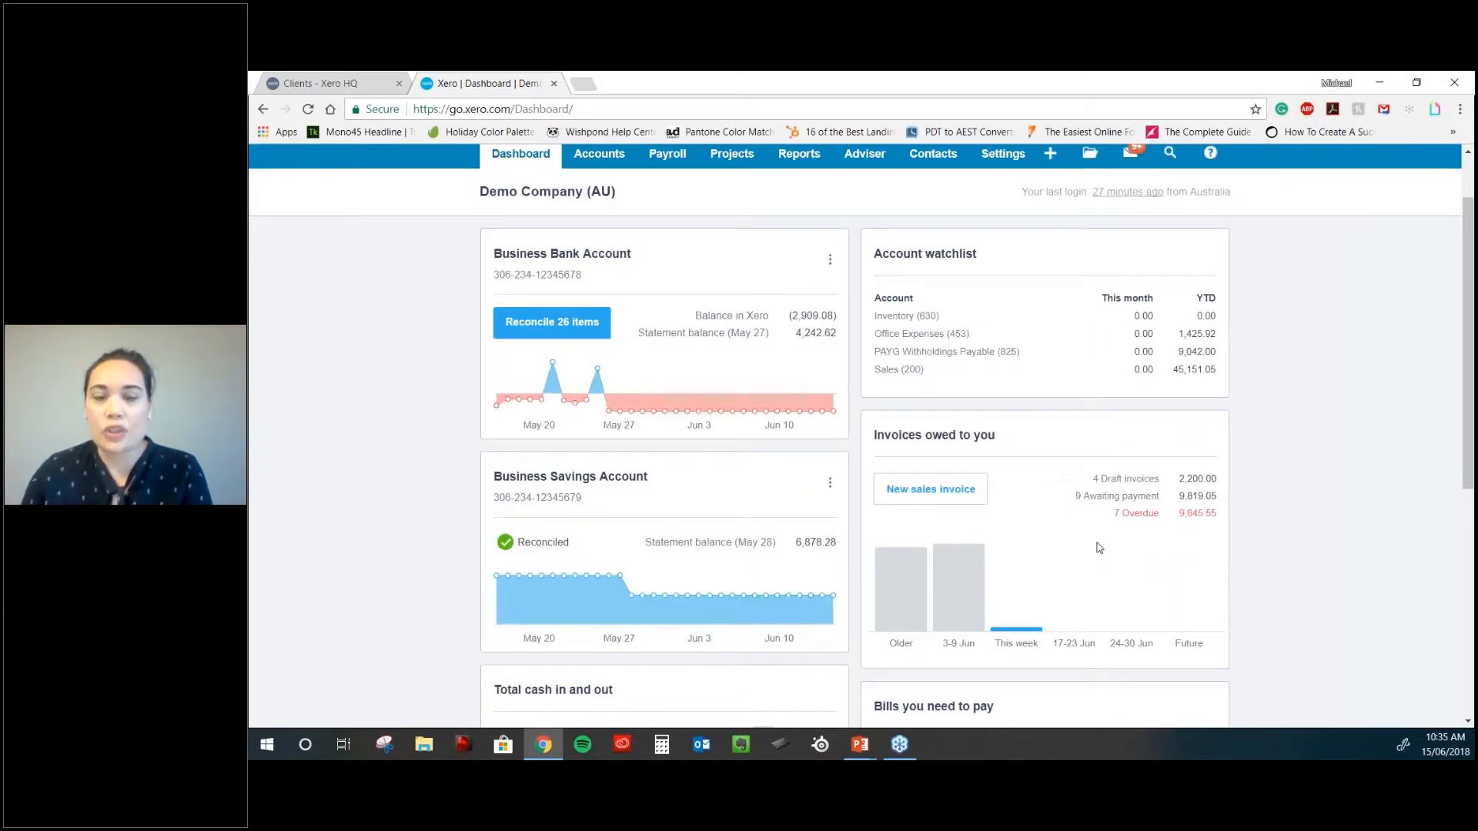
pyautogui.scroll(1, 1099, 548)
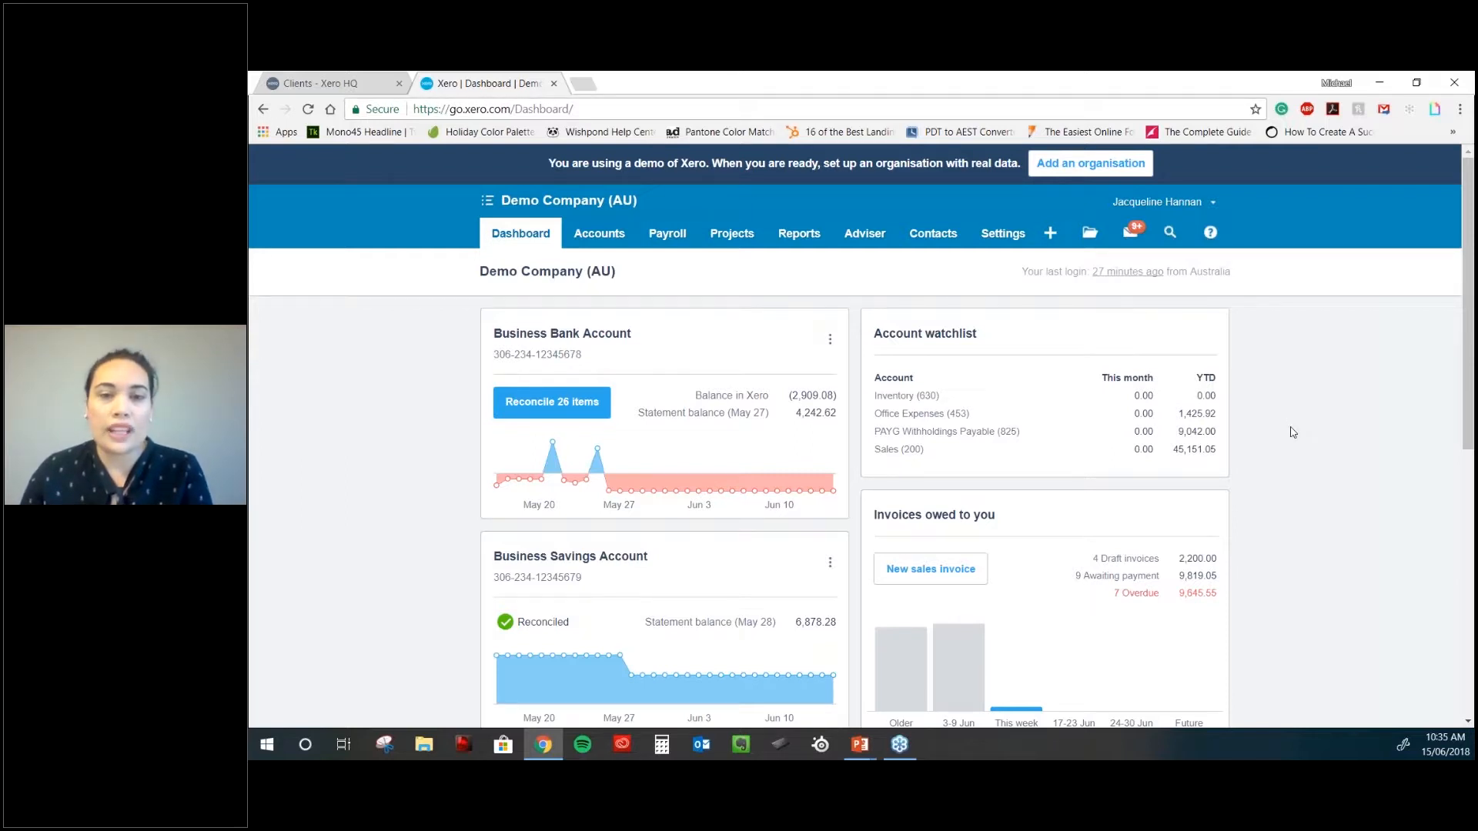
pyautogui.scroll(-1, 1270, 429)
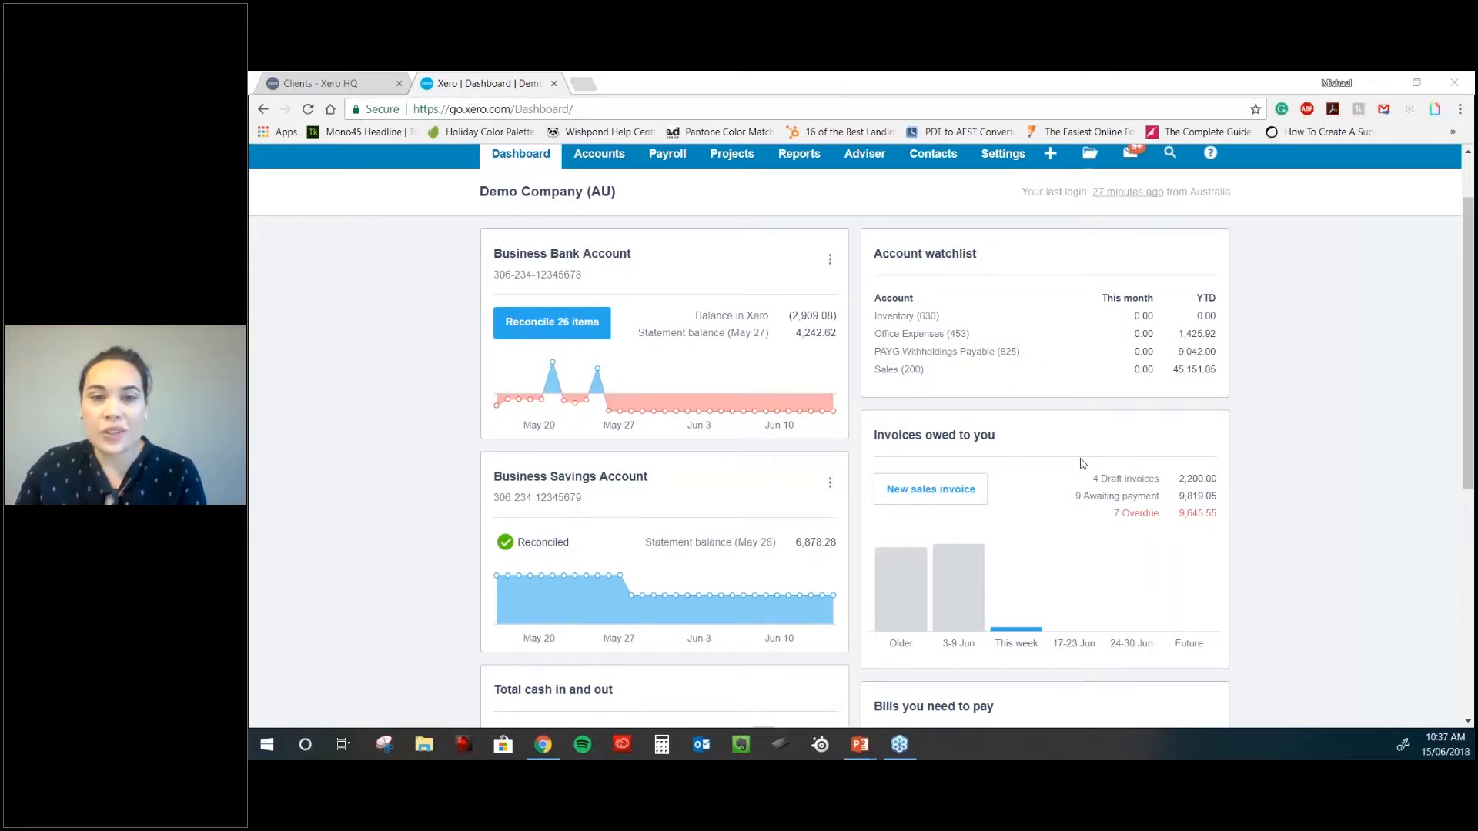
pyautogui.scroll(-1, 1081, 462)
pyautogui.scroll(-3, 1095, 493)
pyautogui.scroll(3, 1093, 516)
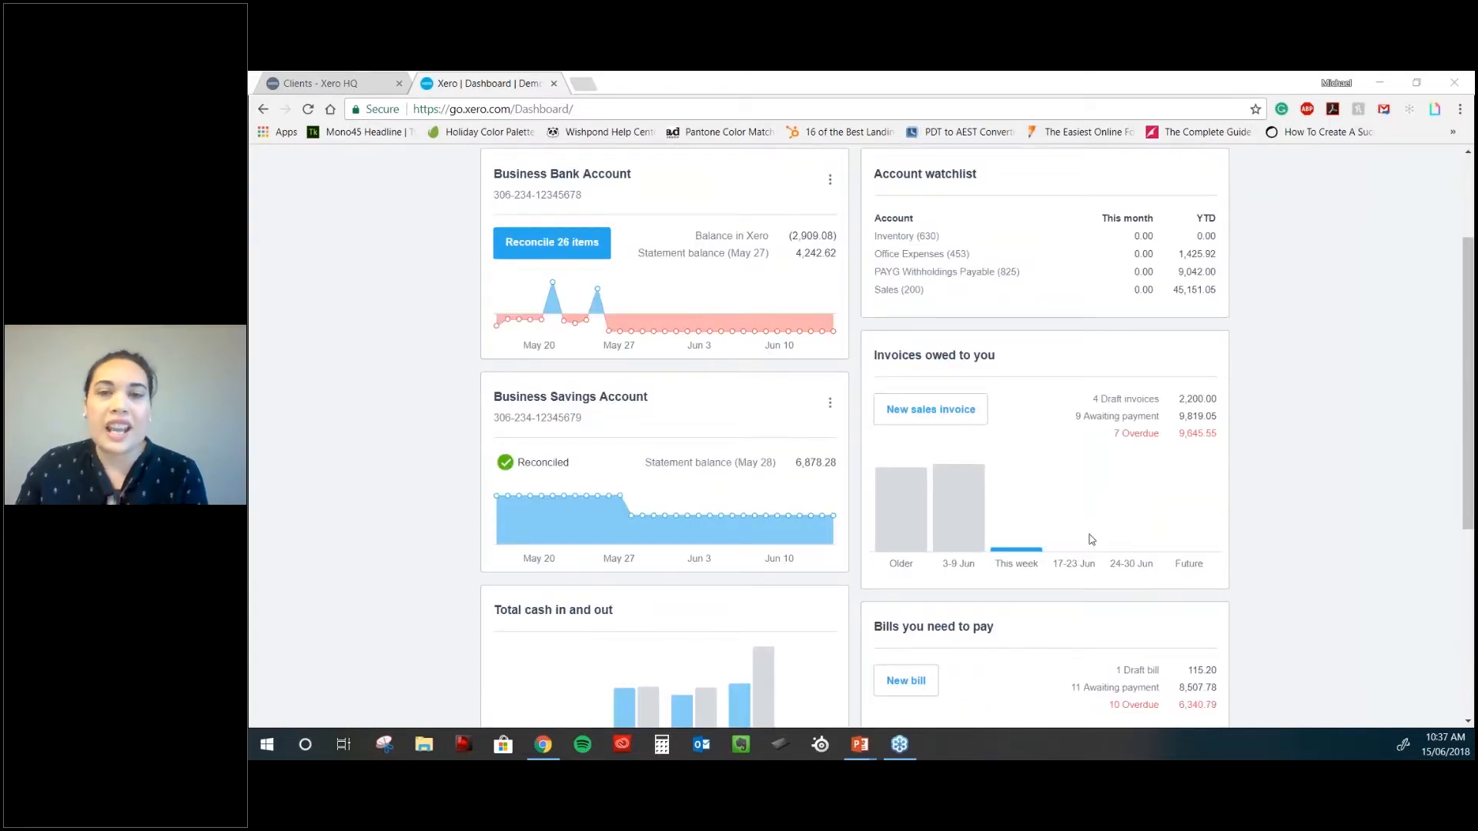
pyautogui.scroll(-2, 1091, 540)
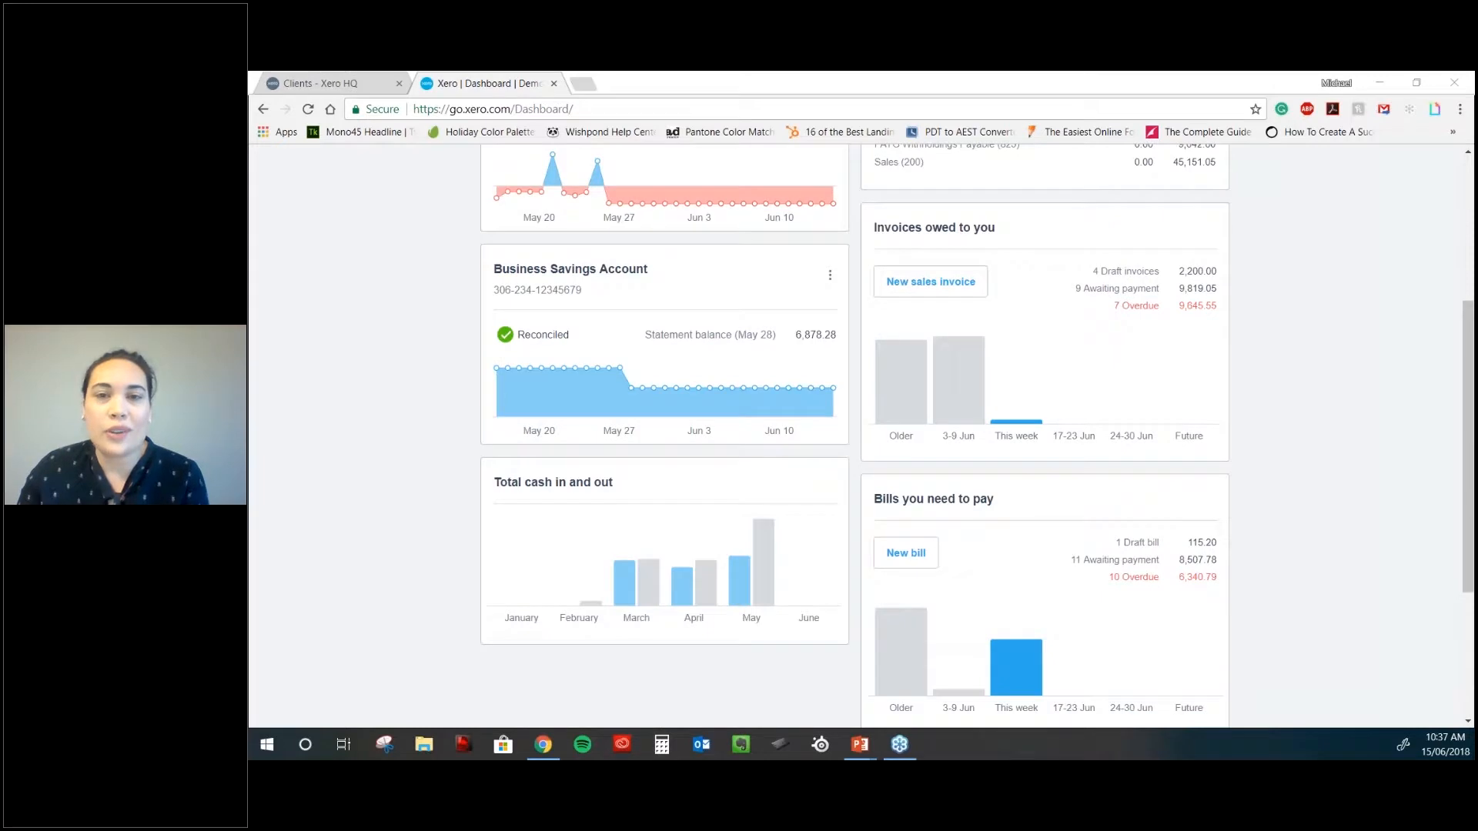
pyautogui.scroll(-1, 1018, 222)
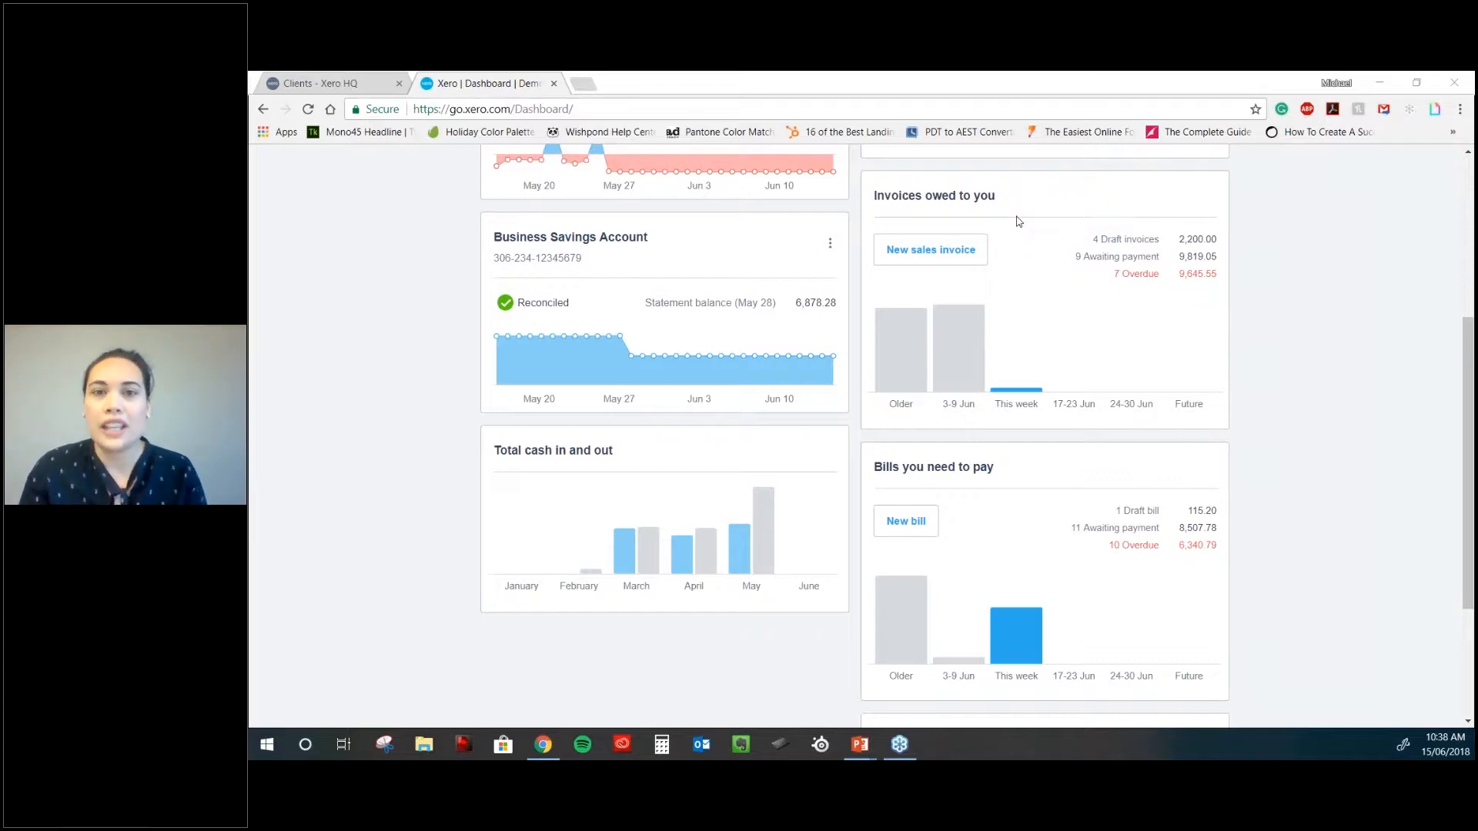
pyautogui.moveTo(988, 403)
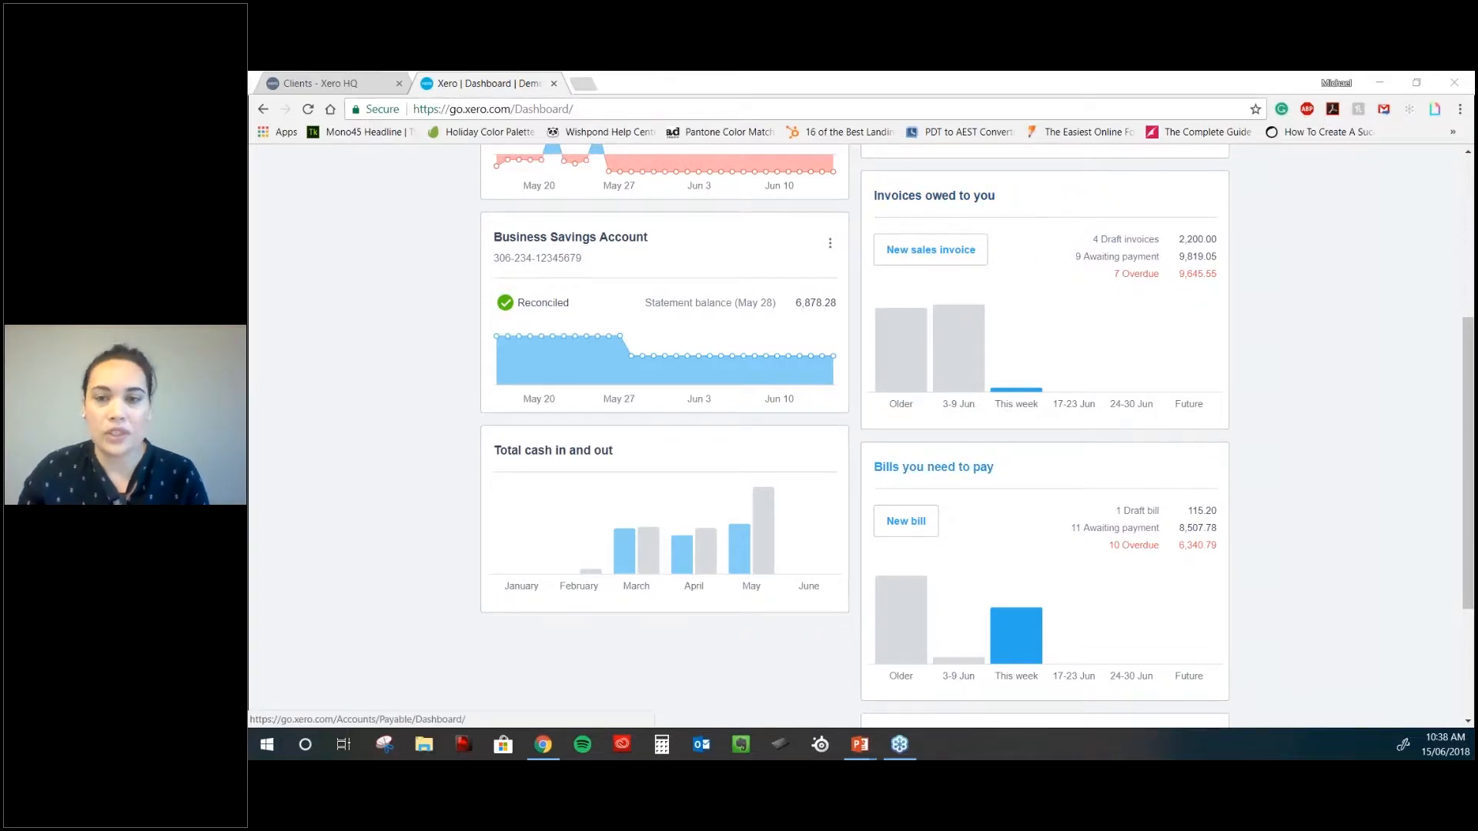
pyautogui.scroll(-1, 962, 467)
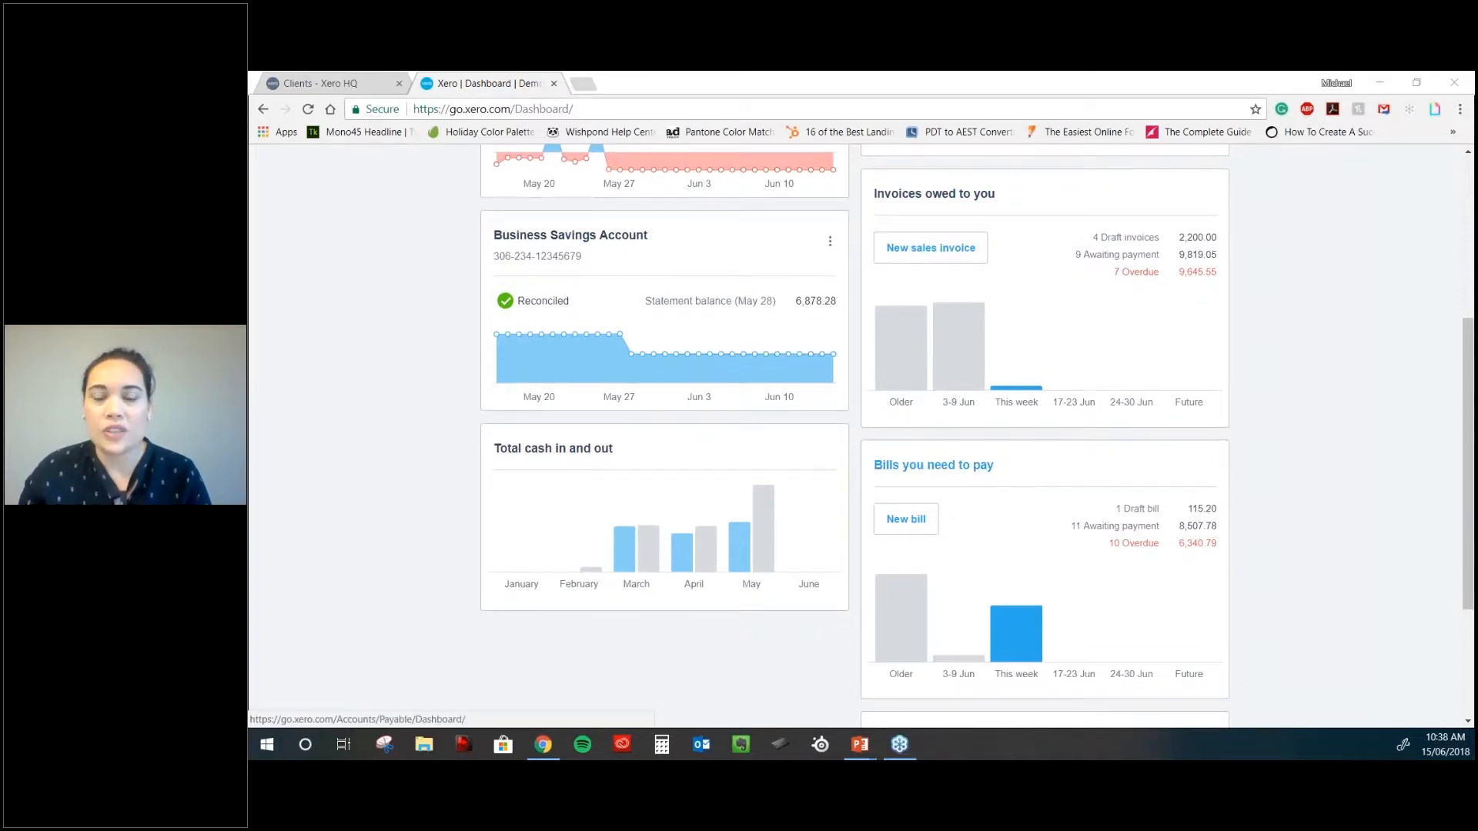
pyautogui.scroll(-3, 962, 467)
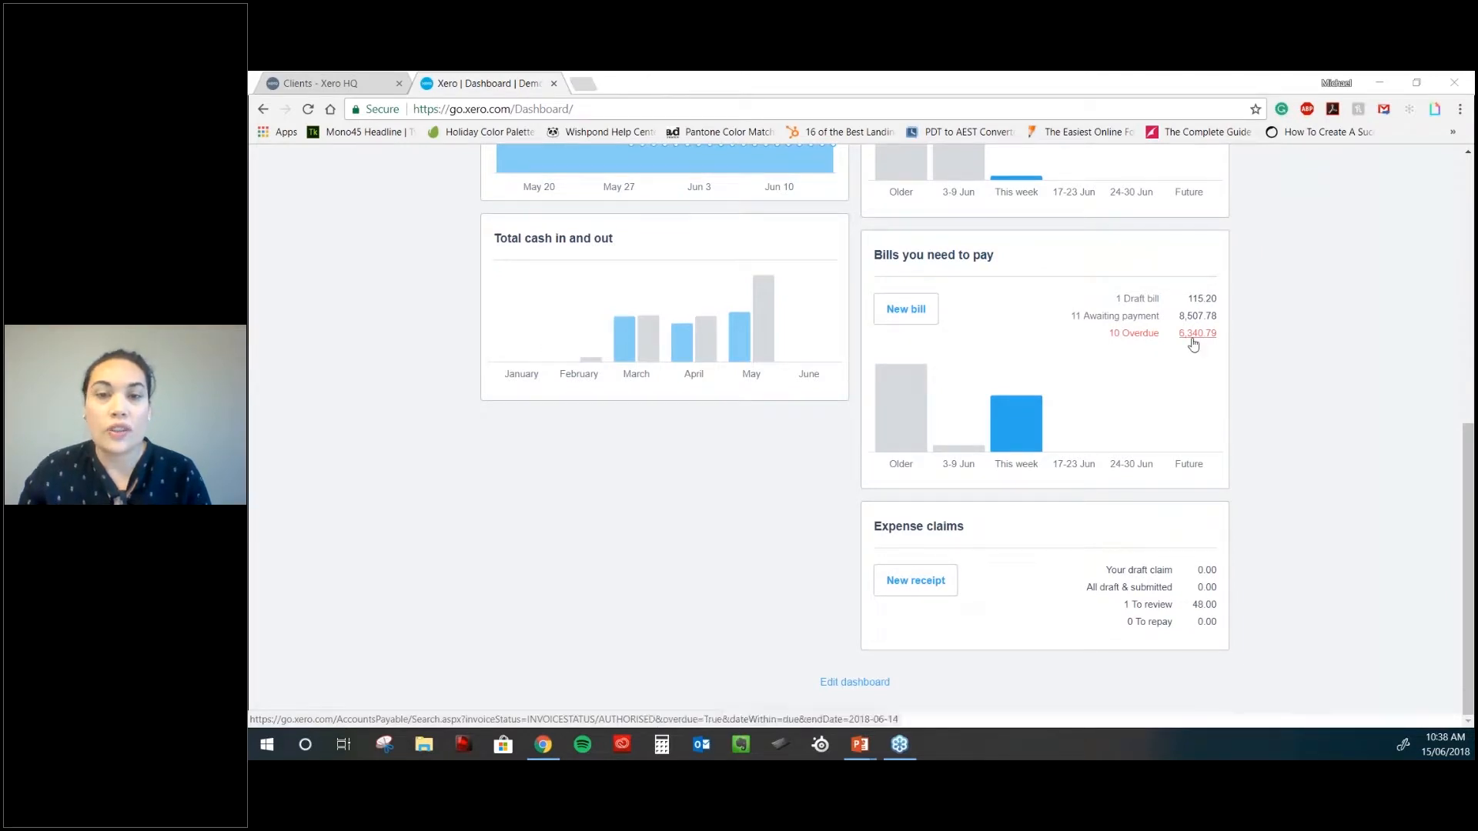
pyautogui.scroll(1, 1197, 348)
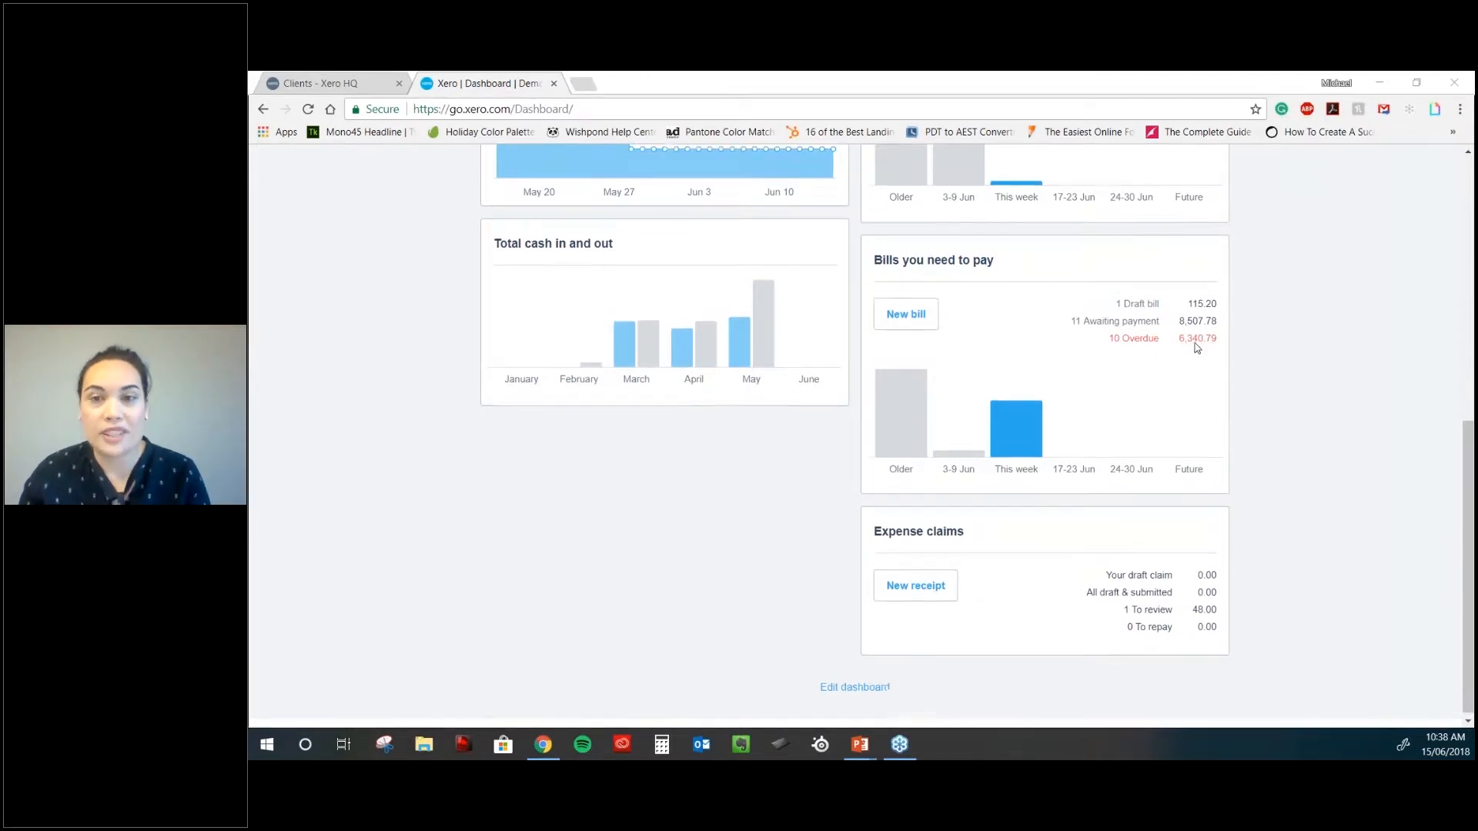
pyautogui.scroll(3, 1197, 348)
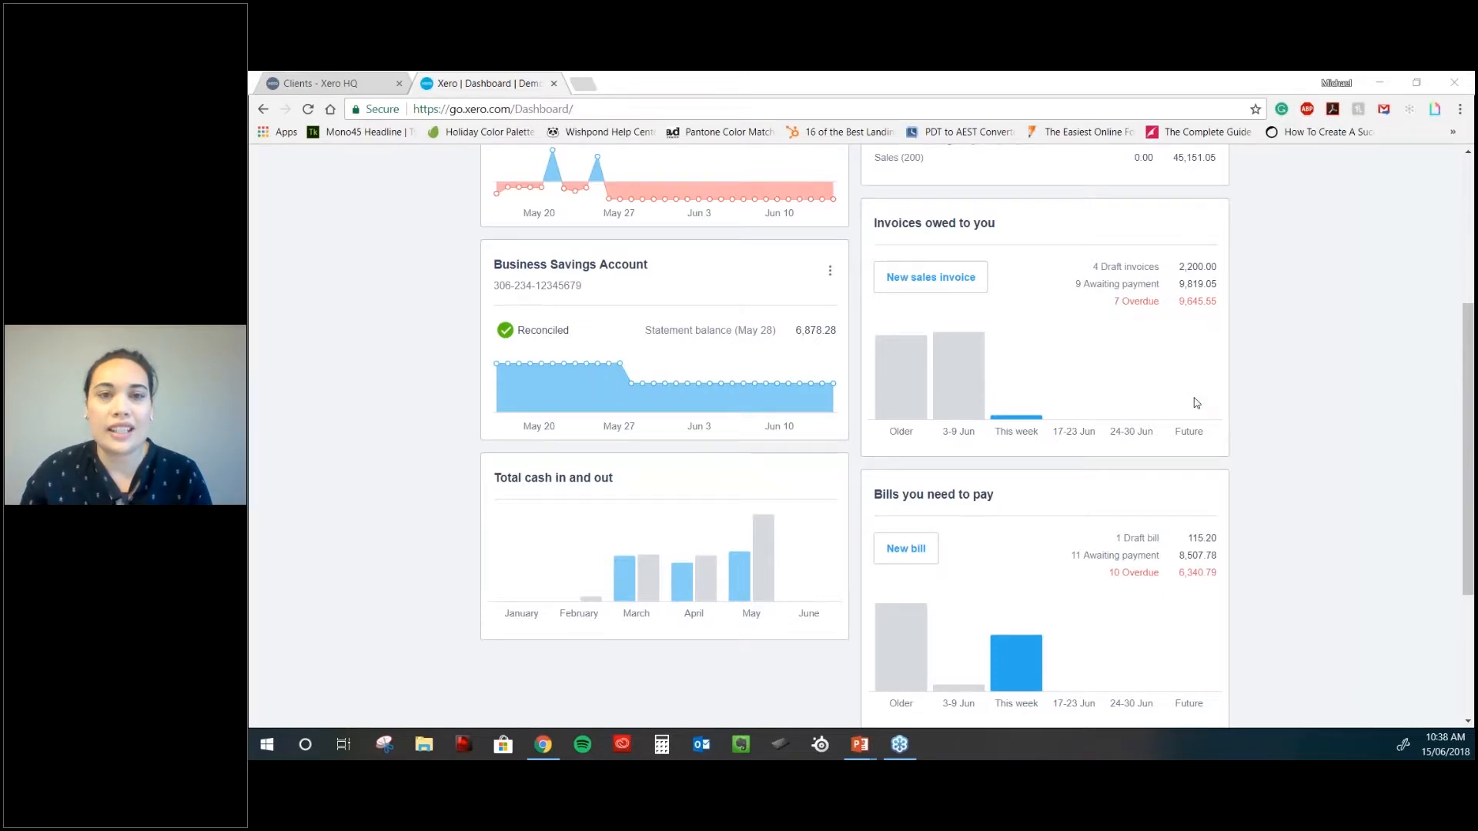
pyautogui.scroll(-3, 1197, 403)
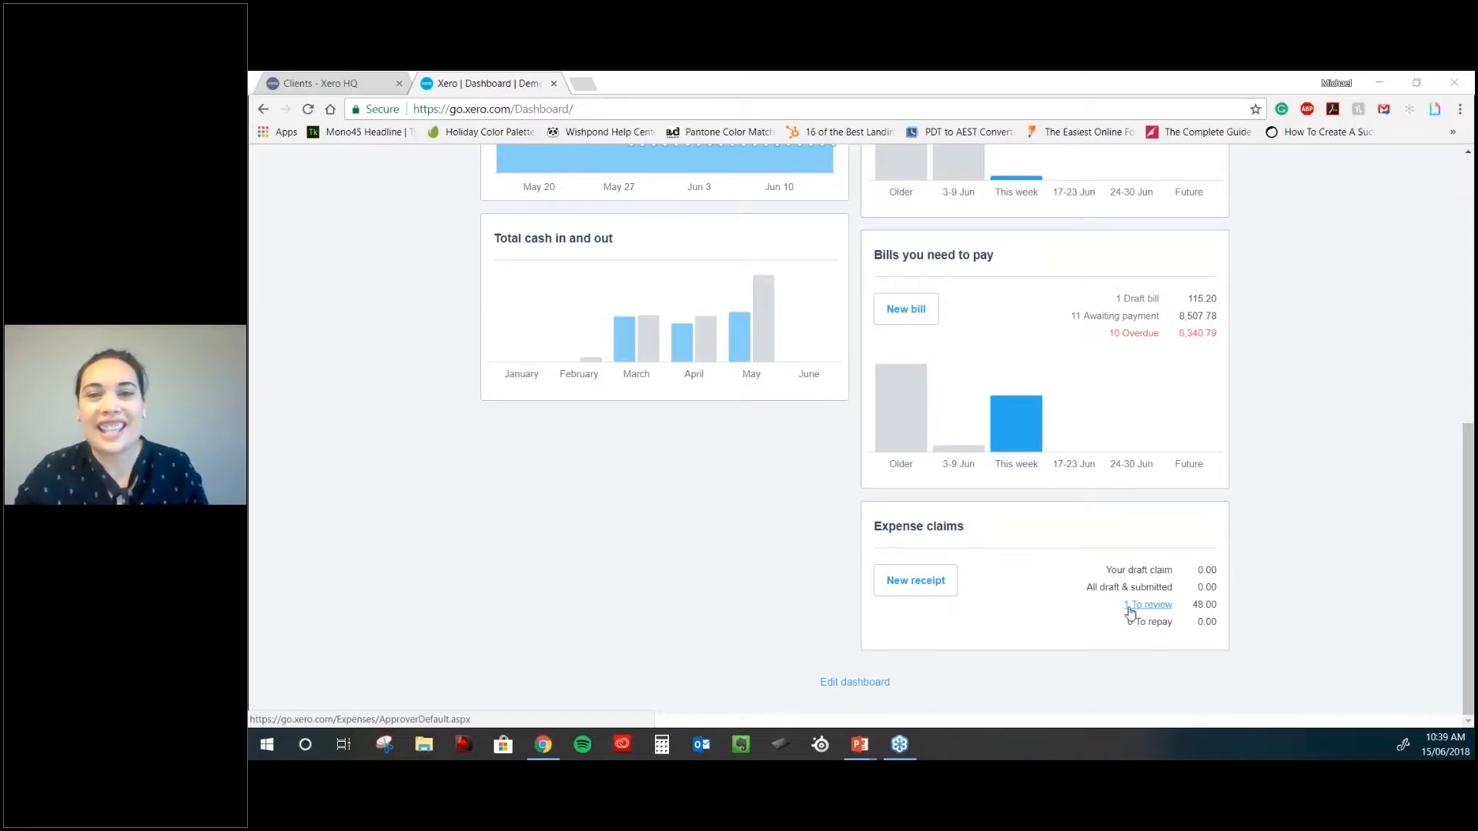
# - Go back to the top of the Demo Company dashboard and bring up the Settings menu
pyautogui.scroll(4, 1129, 612)
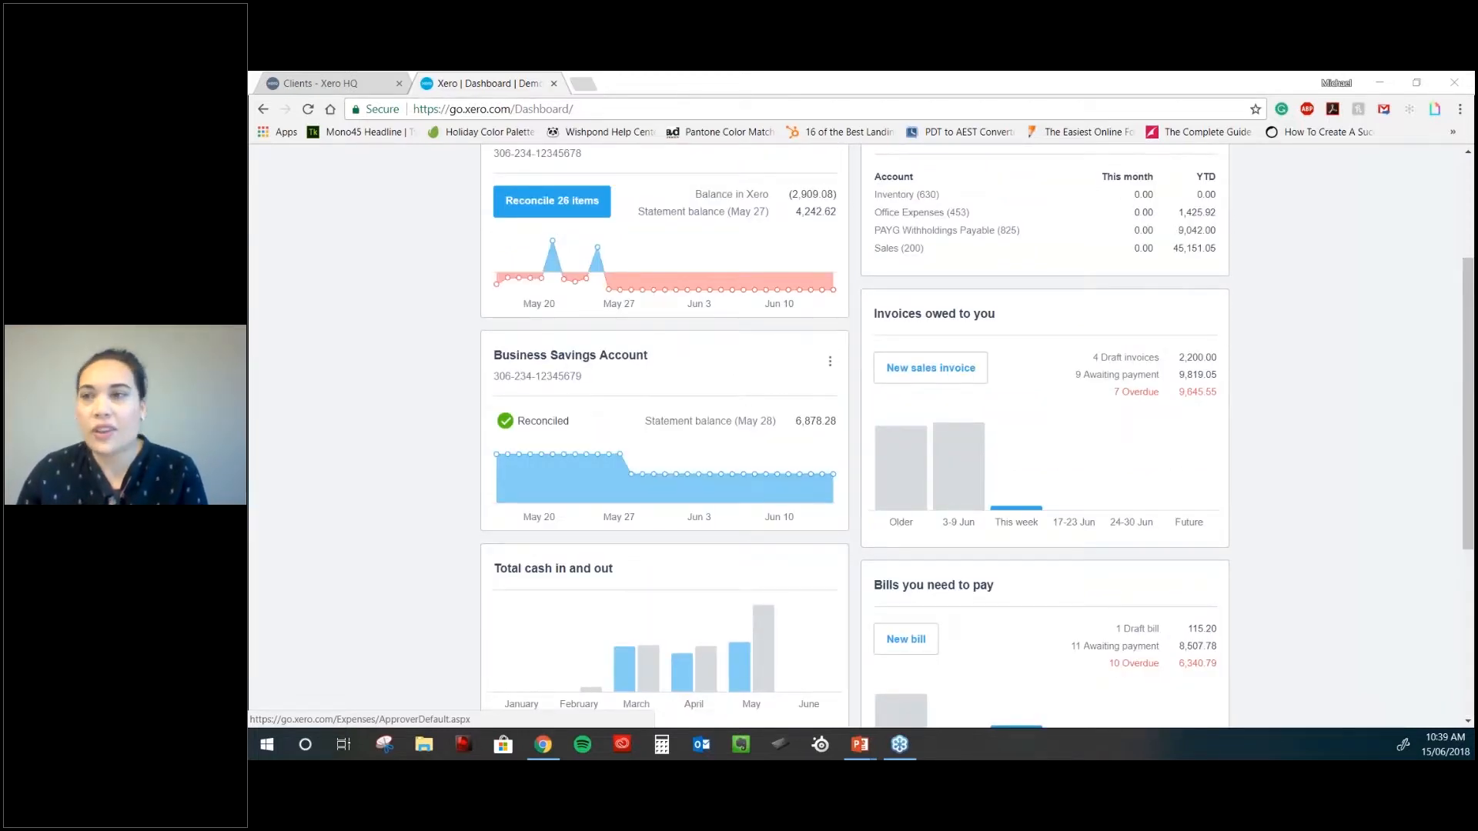
pyautogui.scroll(3, 1010, 240)
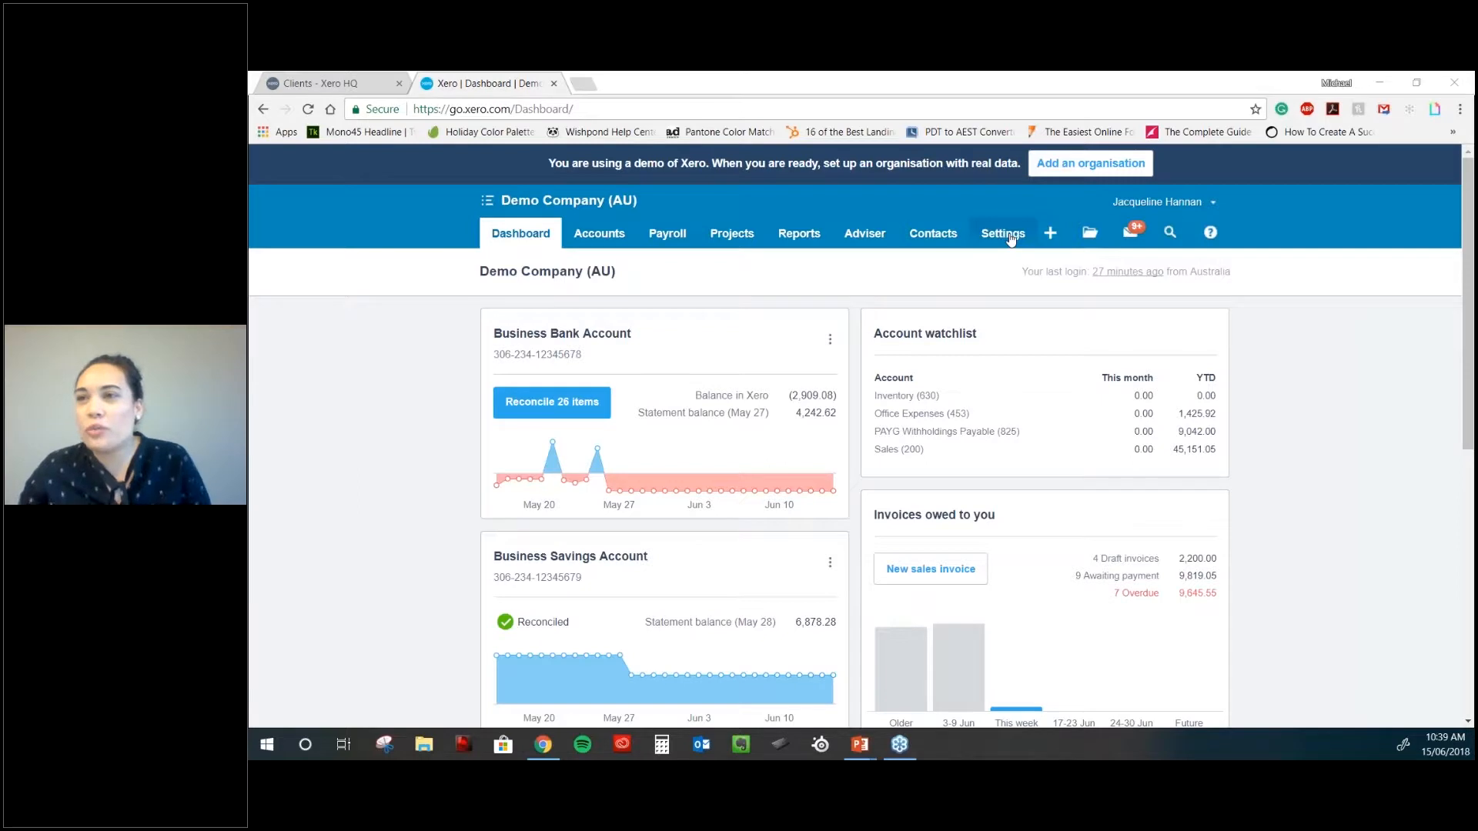
pyautogui.click(1003, 234)
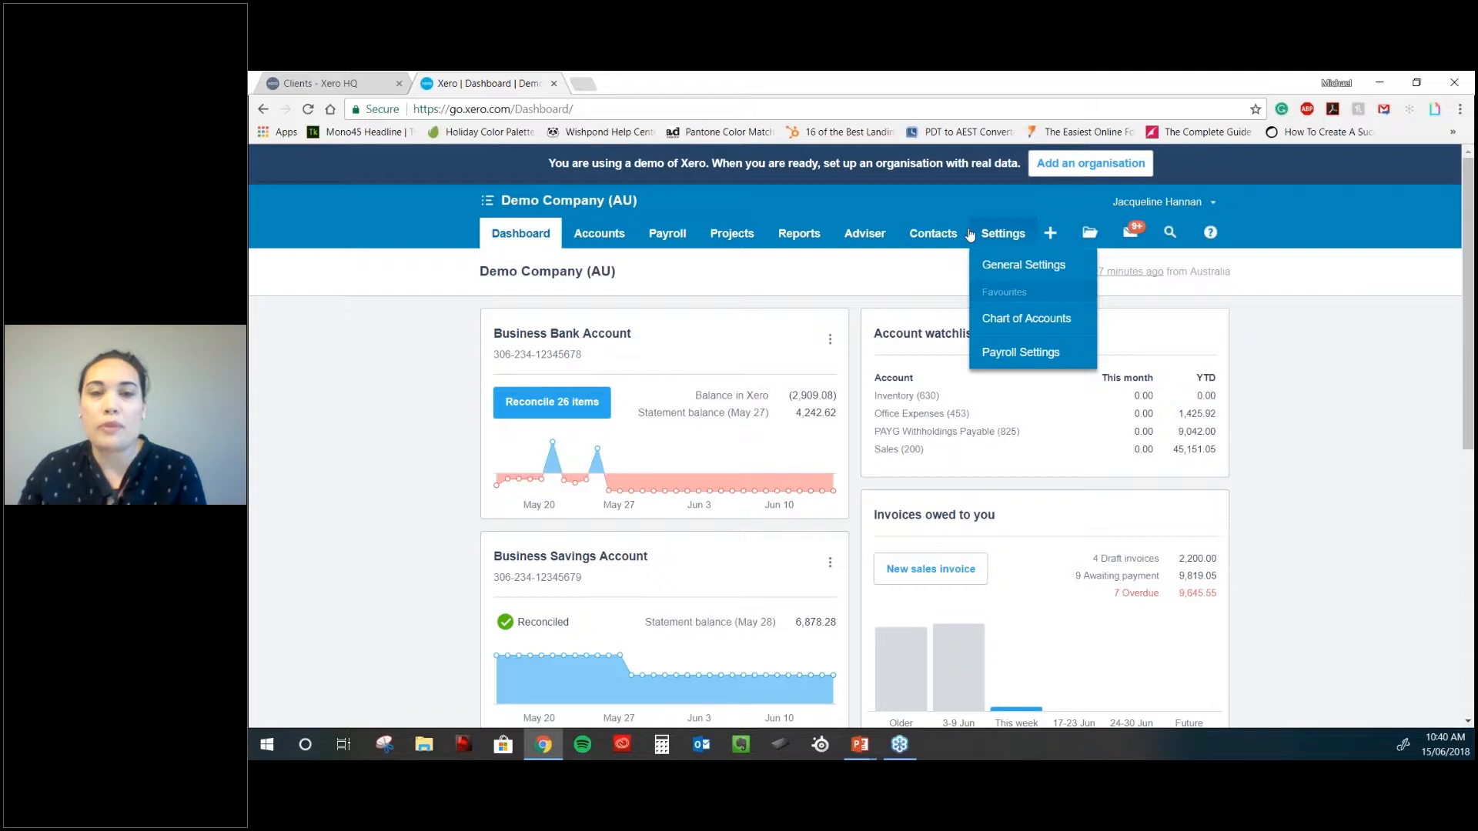
pyautogui.moveTo(909, 234)
pyautogui.moveTo(798, 233)
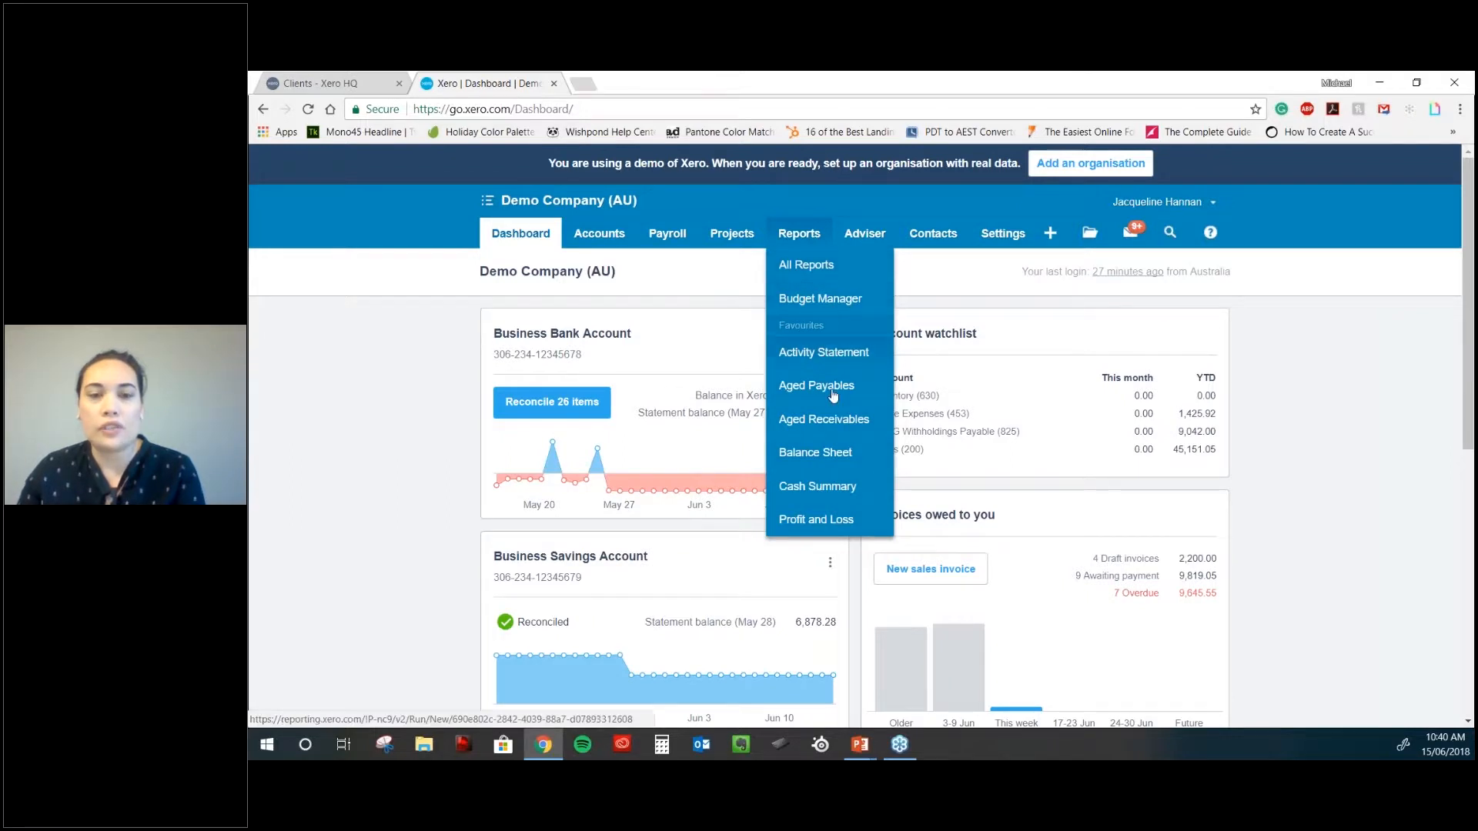
# - Open General Settings and look through its Organisation, Reports, Features and Connect sections
pyautogui.moveTo(1002, 234)
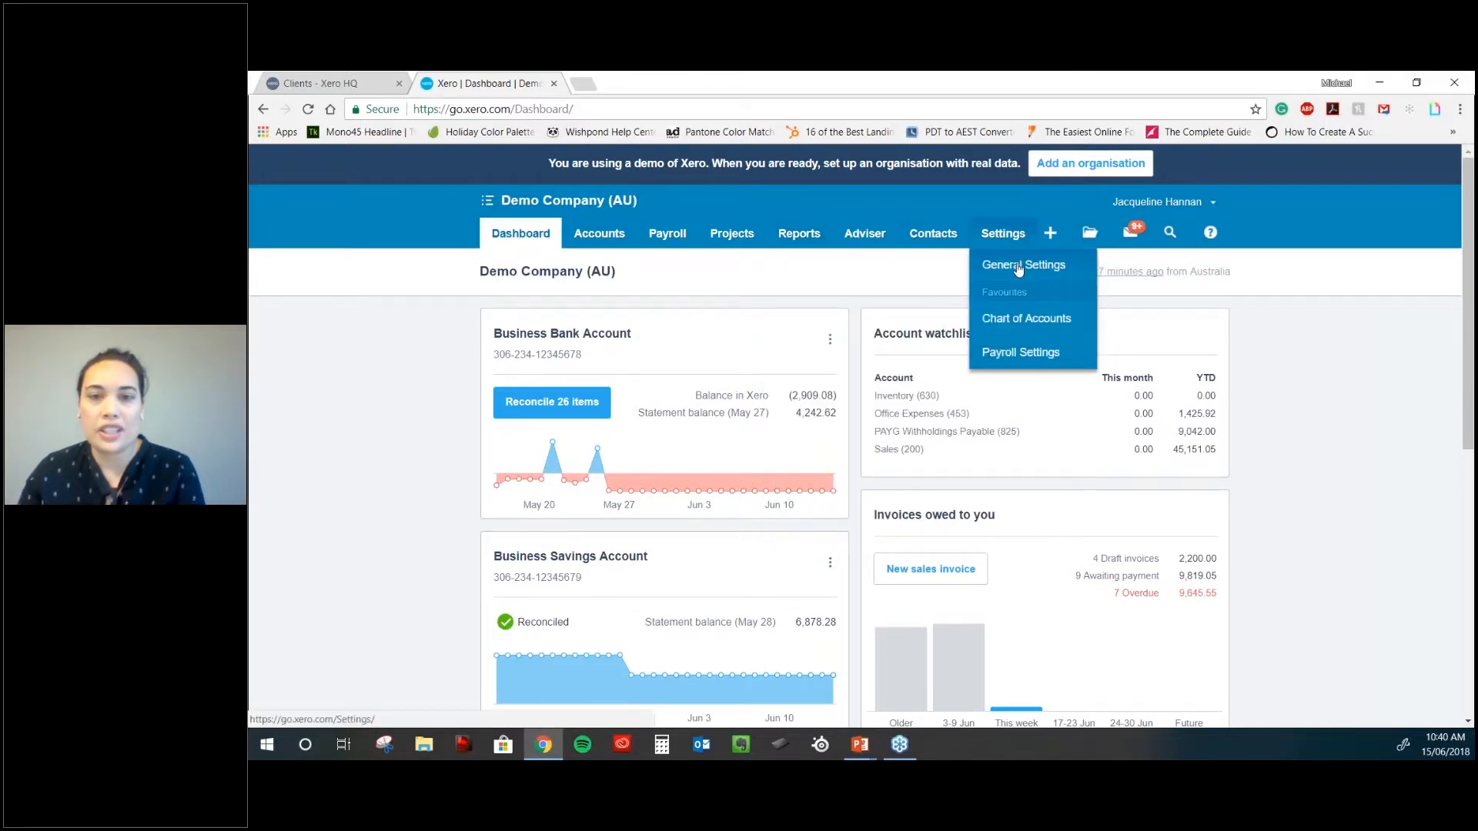
pyautogui.click(1018, 265)
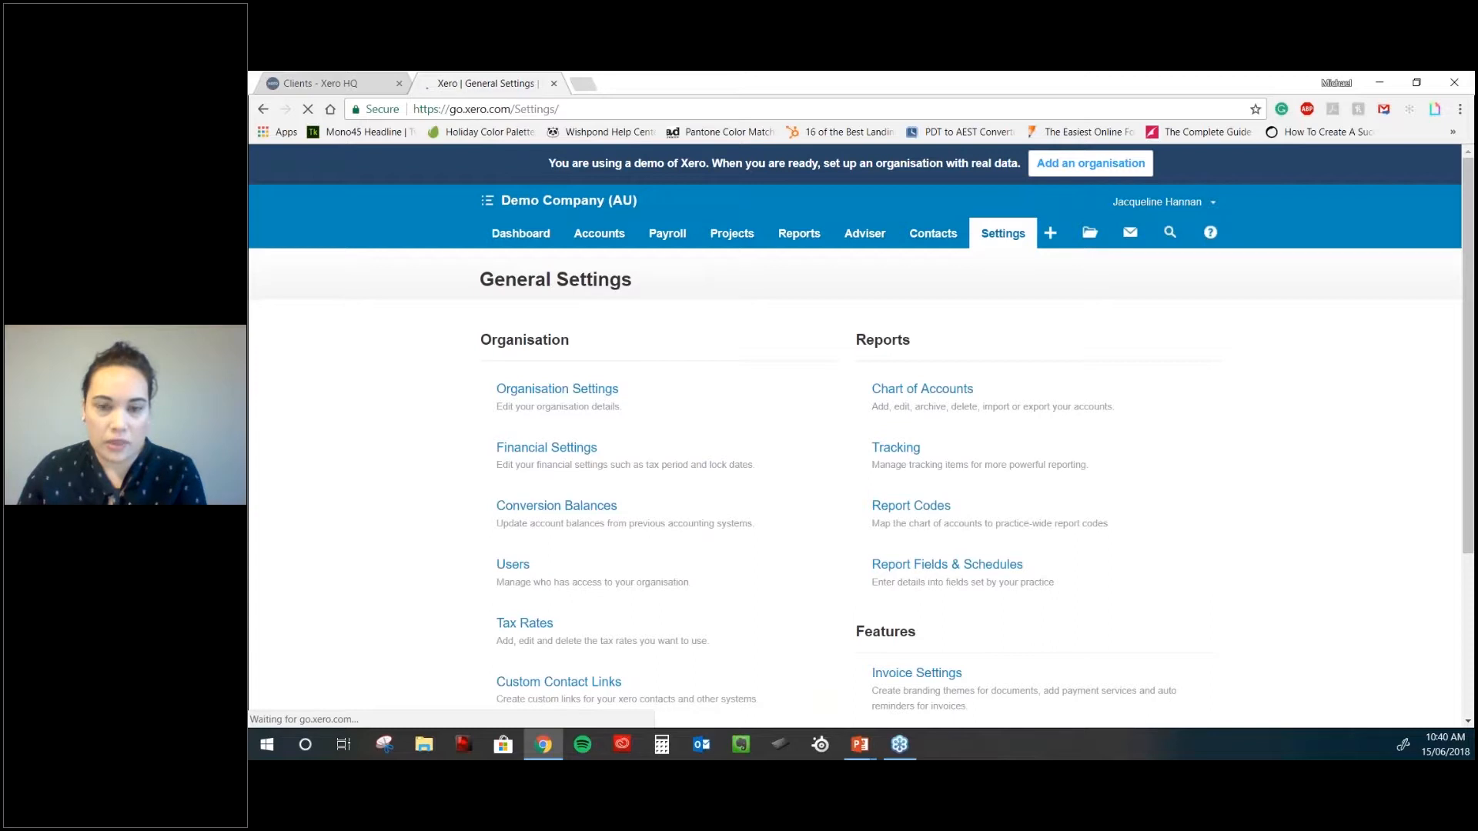
pyautogui.scroll(-3, 489, 334)
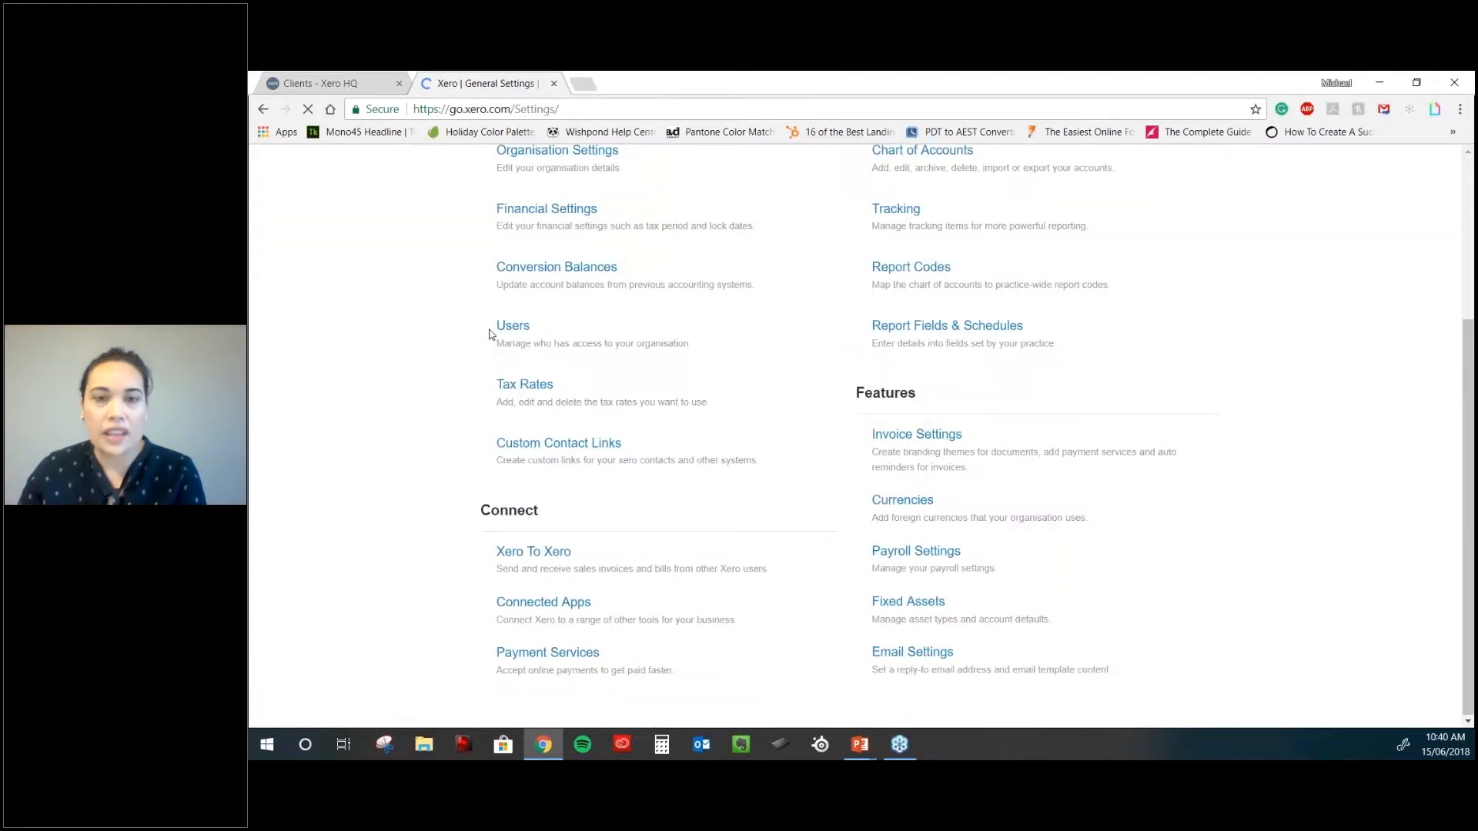
pyautogui.scroll(-1, 489, 333)
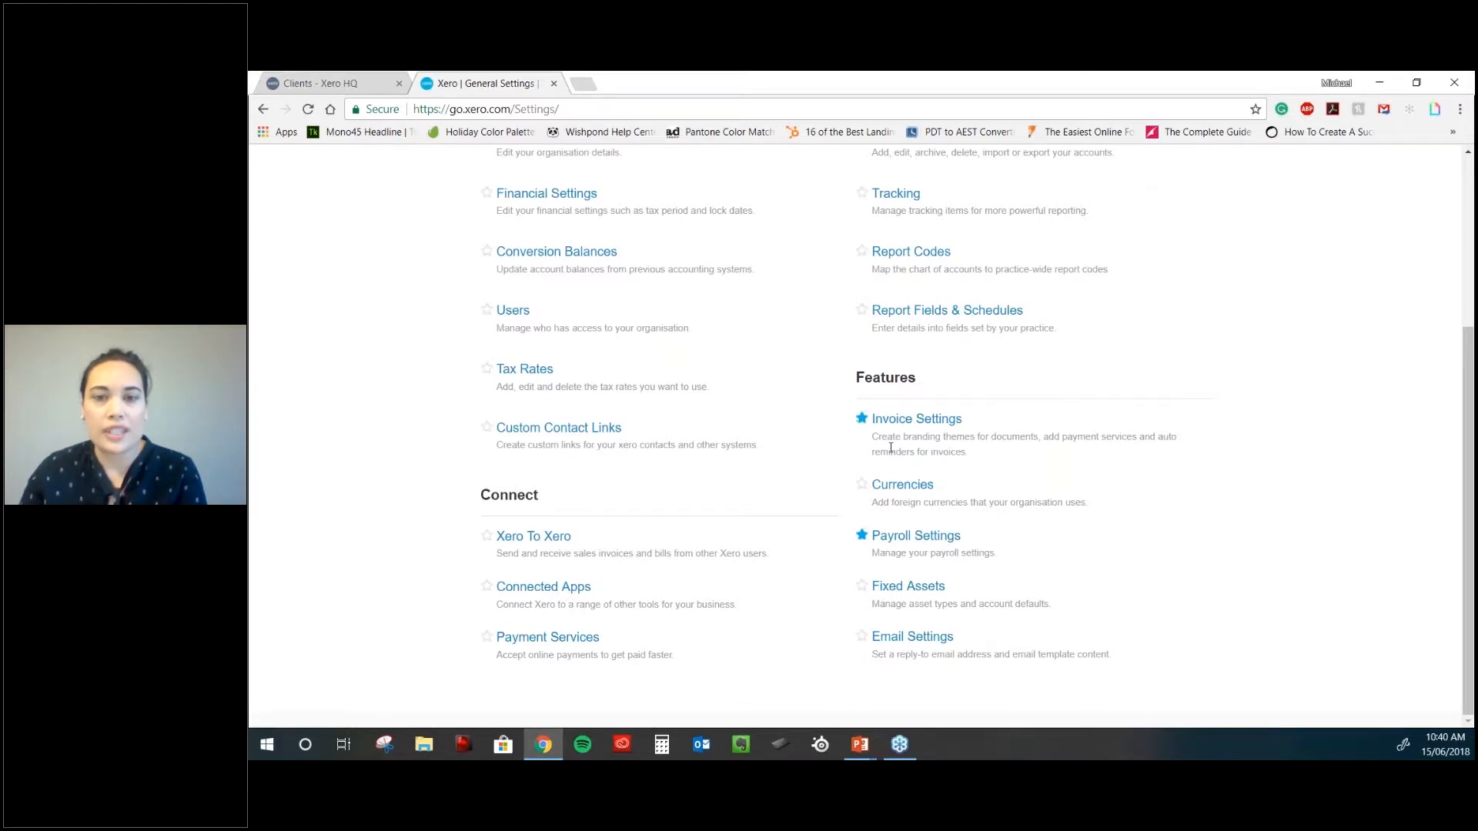
pyautogui.scroll(3, 890, 447)
pyautogui.scroll(1, 896, 413)
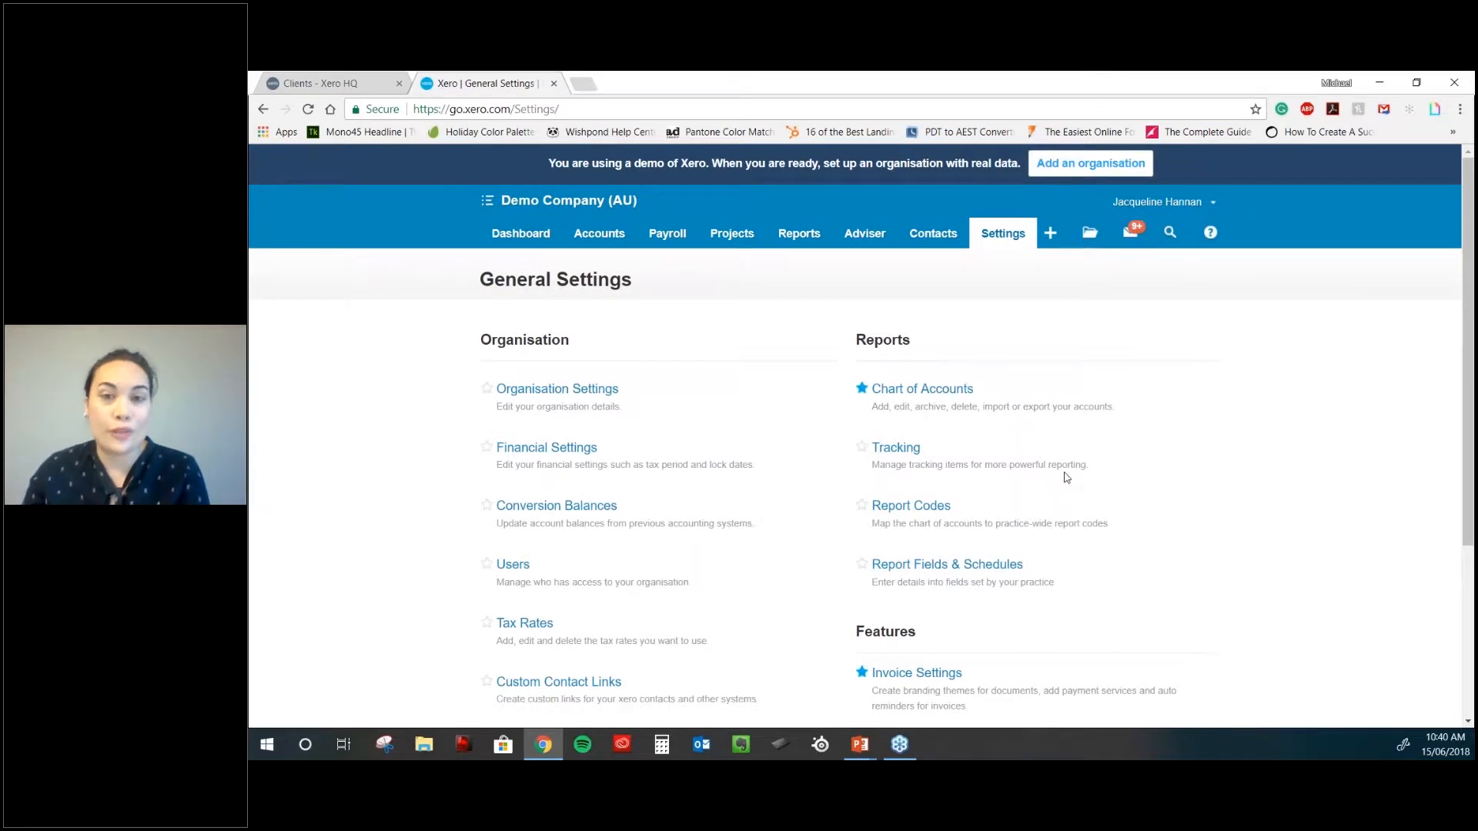
pyautogui.scroll(-2, 1066, 477)
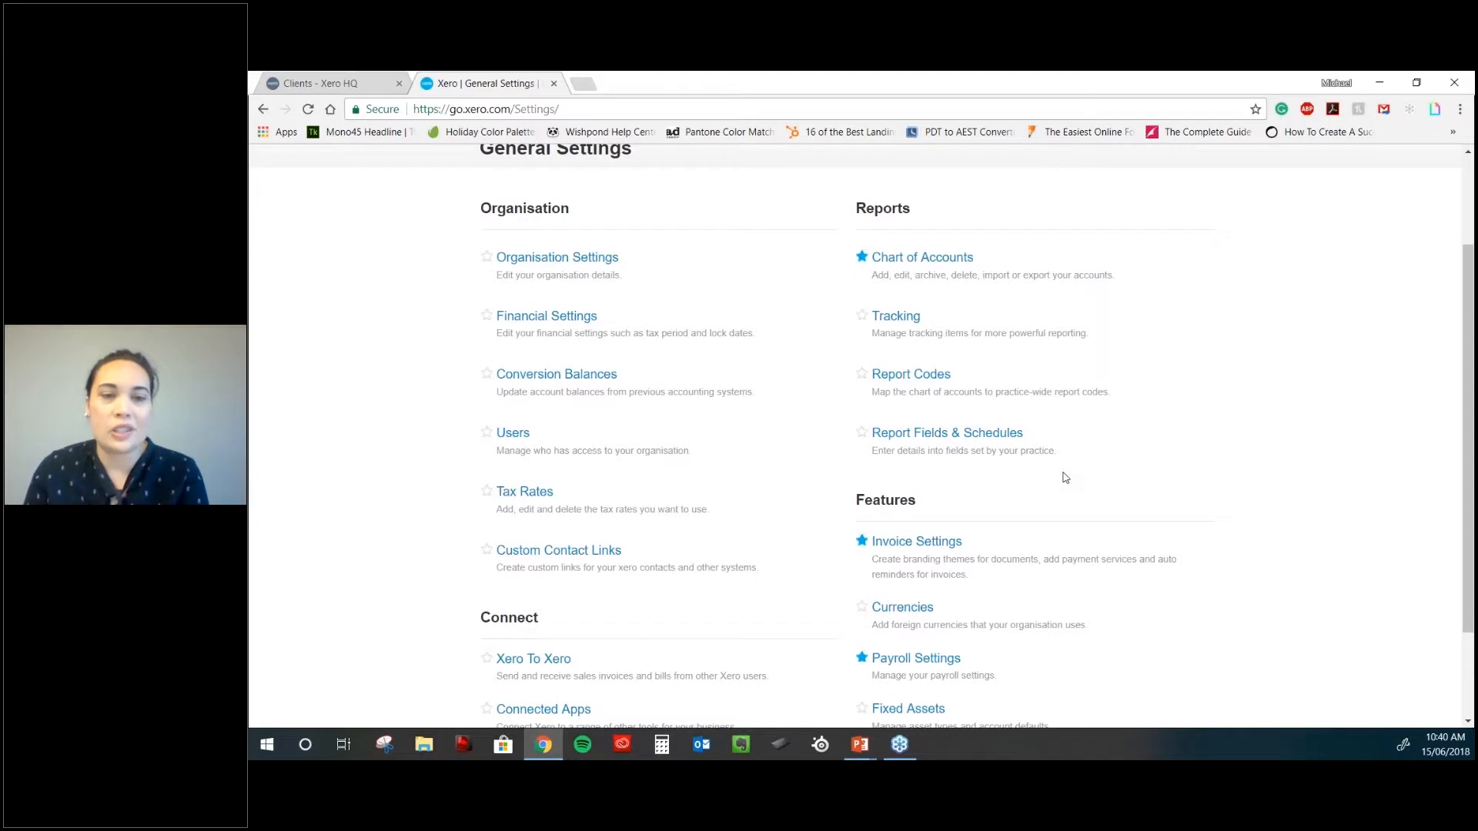
pyautogui.scroll(-2, 1064, 477)
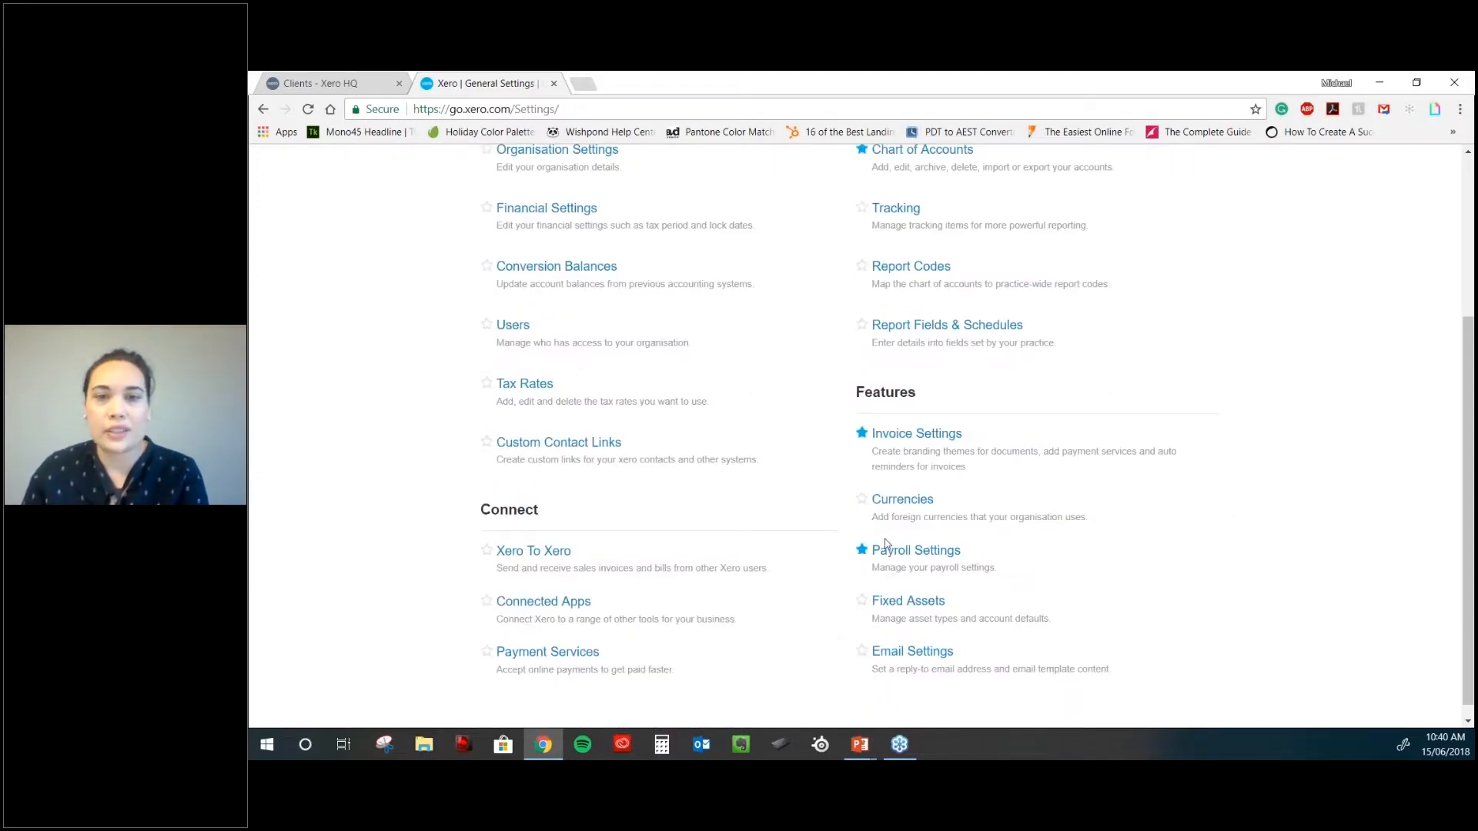
pyautogui.scroll(4, 886, 544)
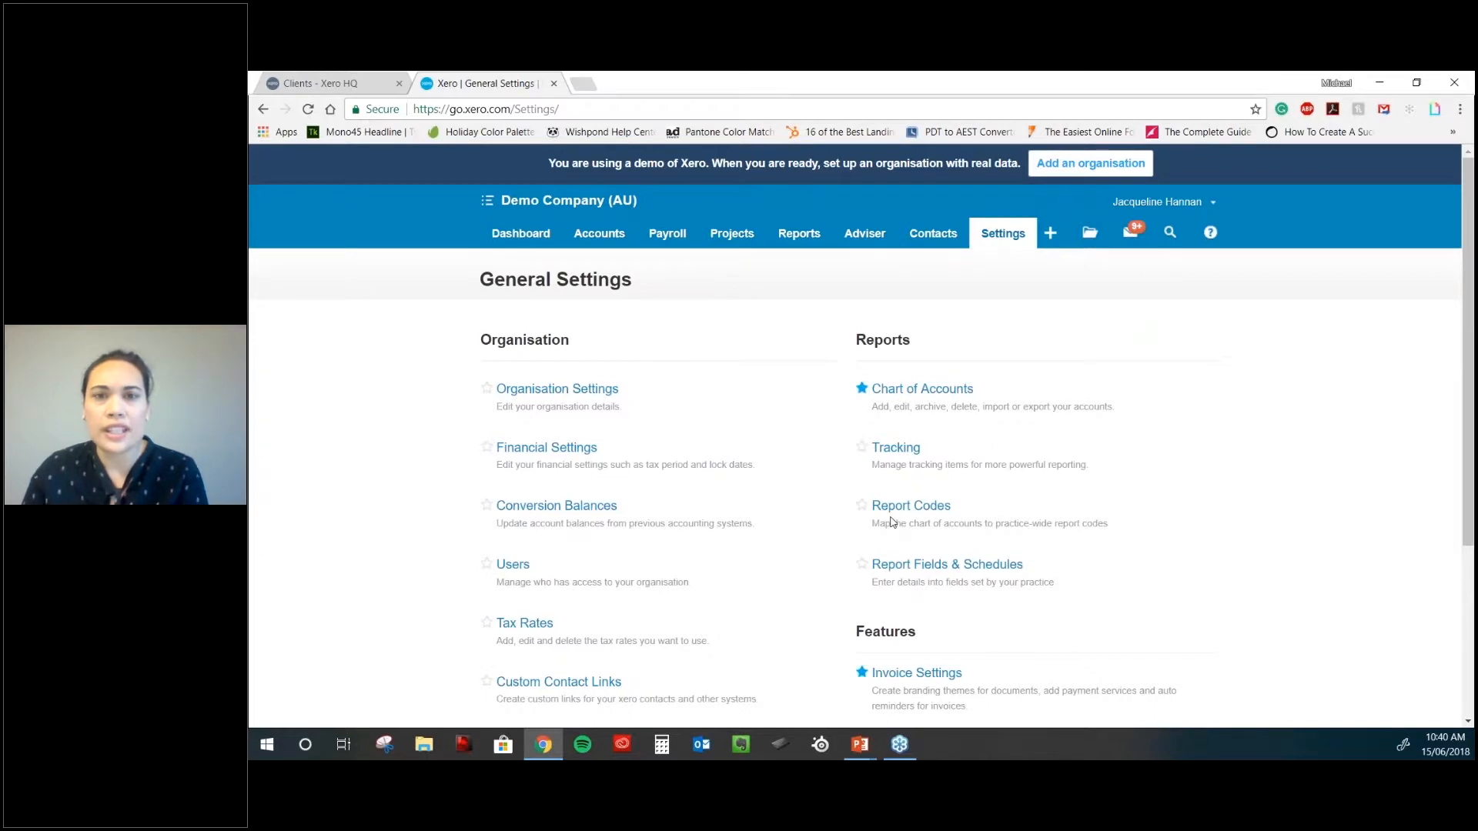
pyautogui.scroll(-1, 892, 521)
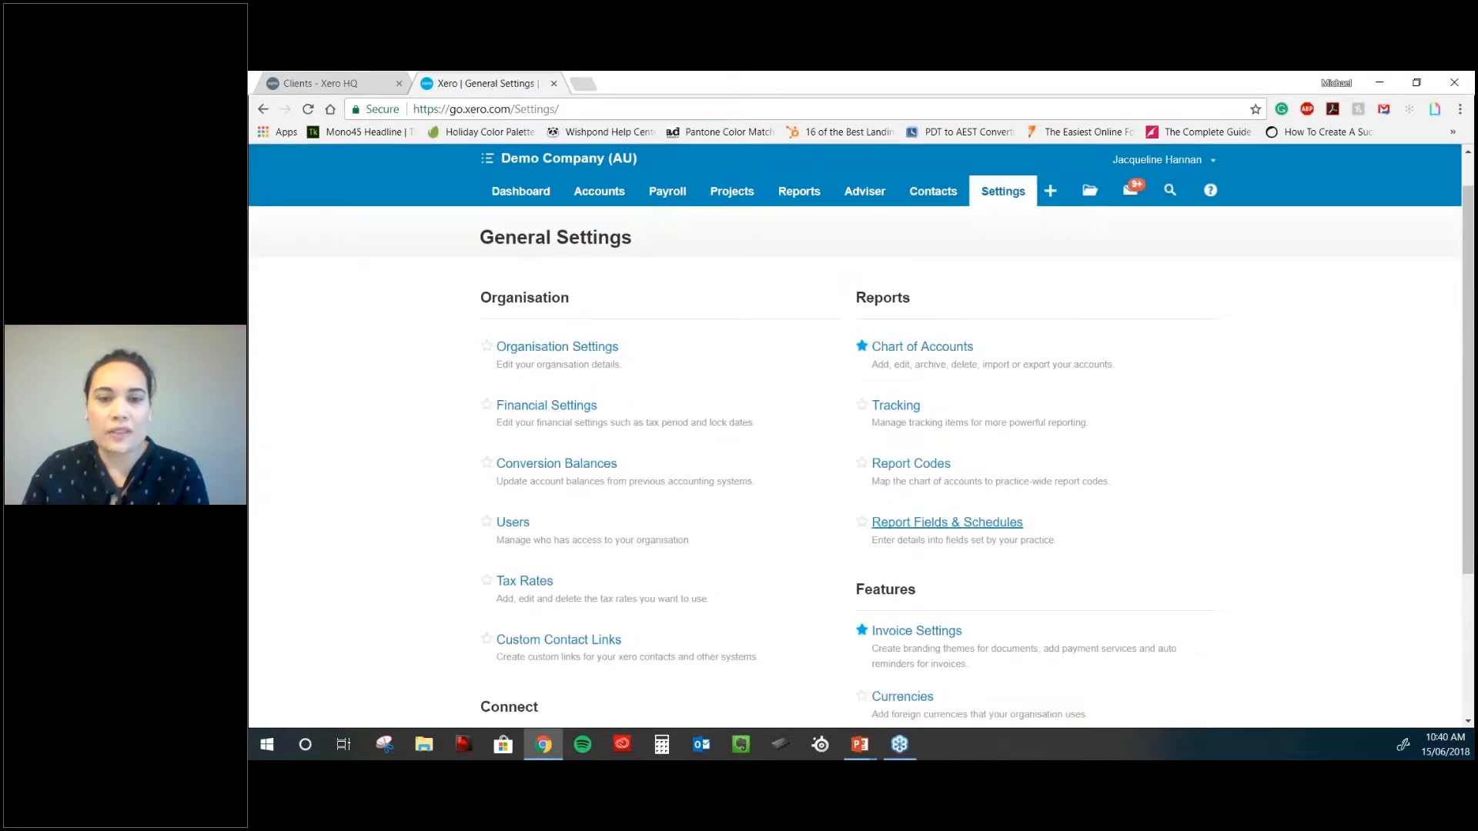
pyautogui.scroll(-2, 891, 522)
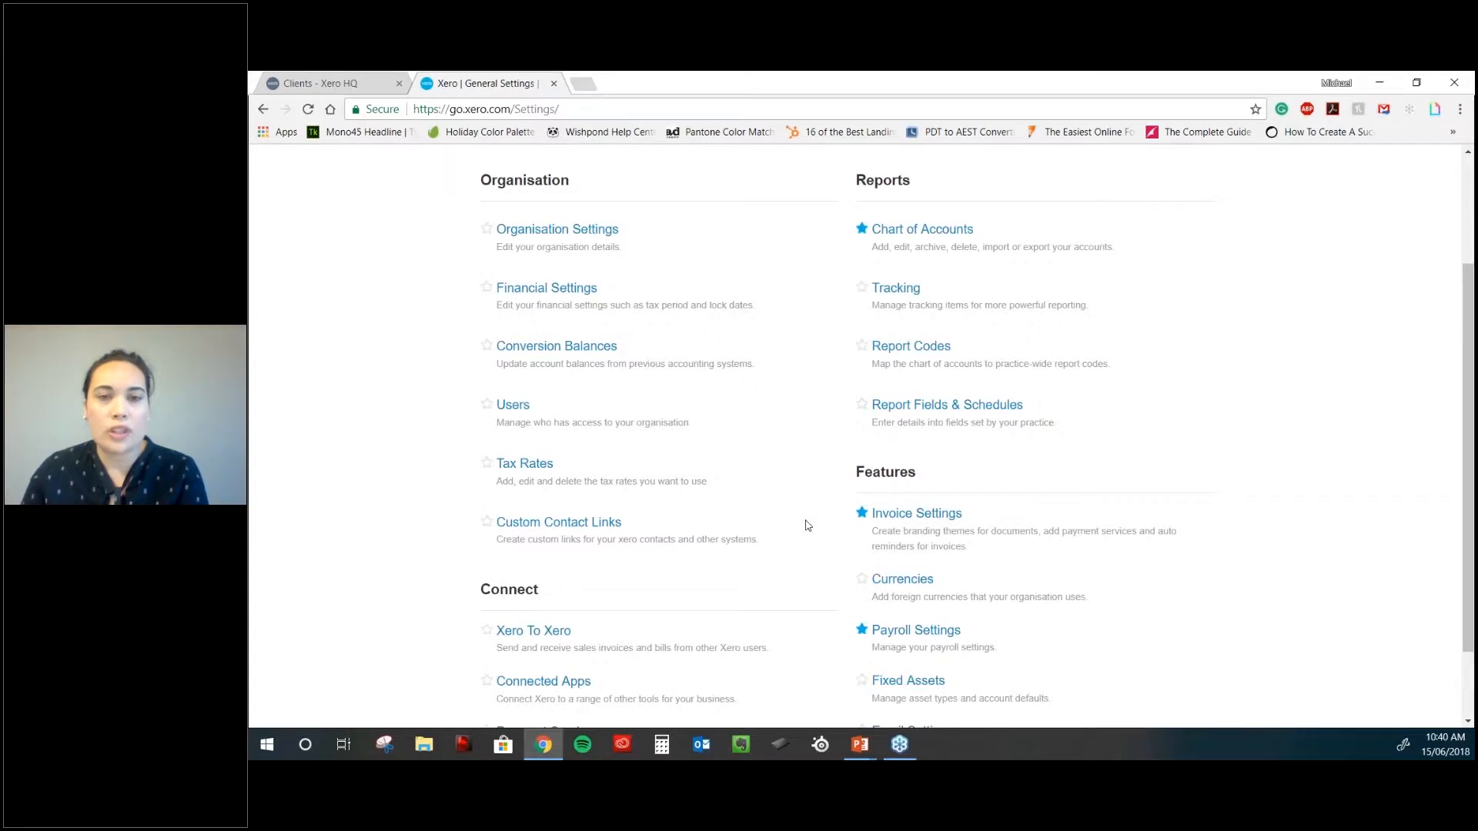
pyautogui.scroll(-1, 792, 529)
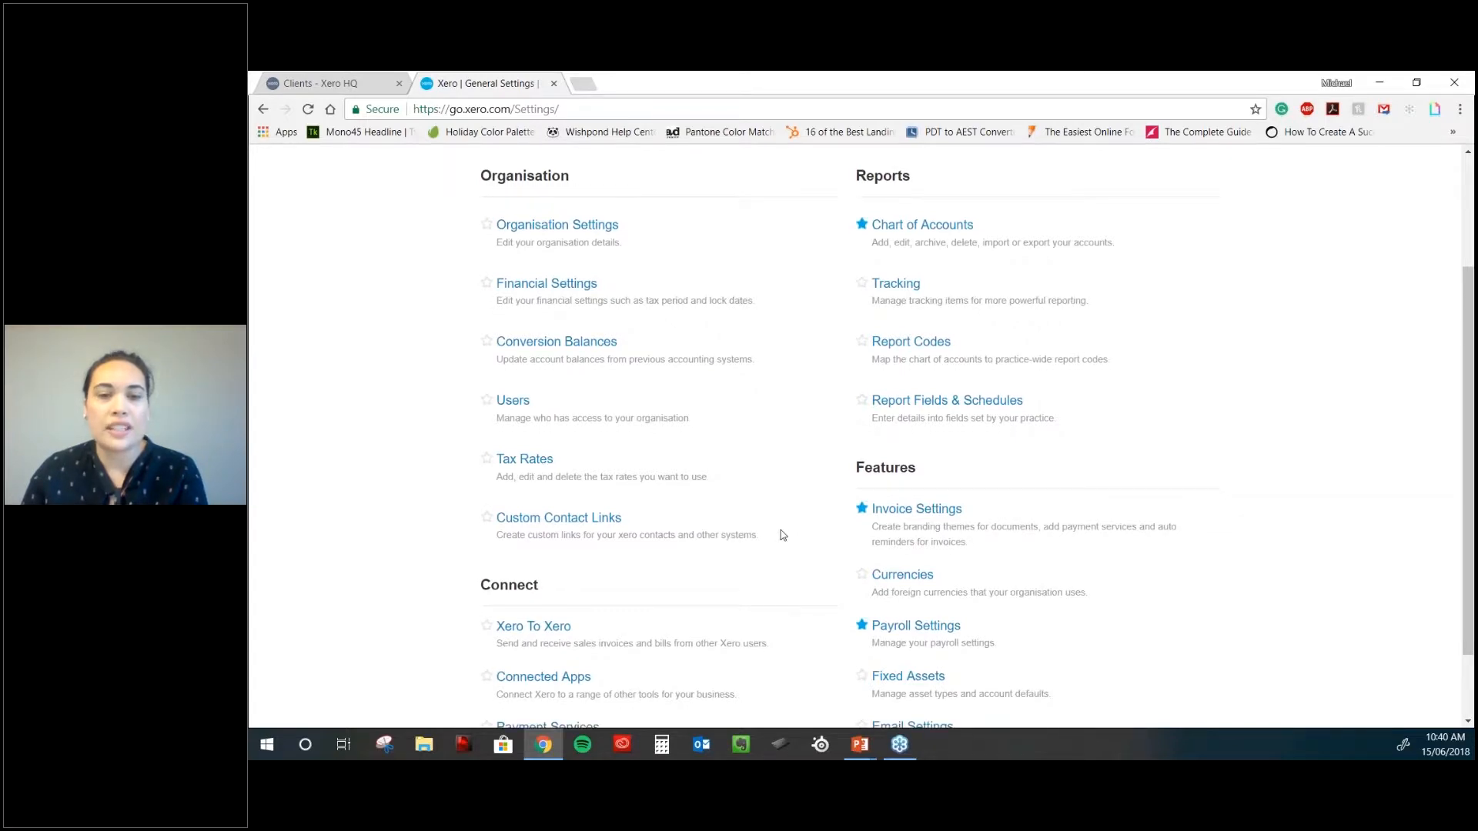
pyautogui.scroll(-2, 971, 596)
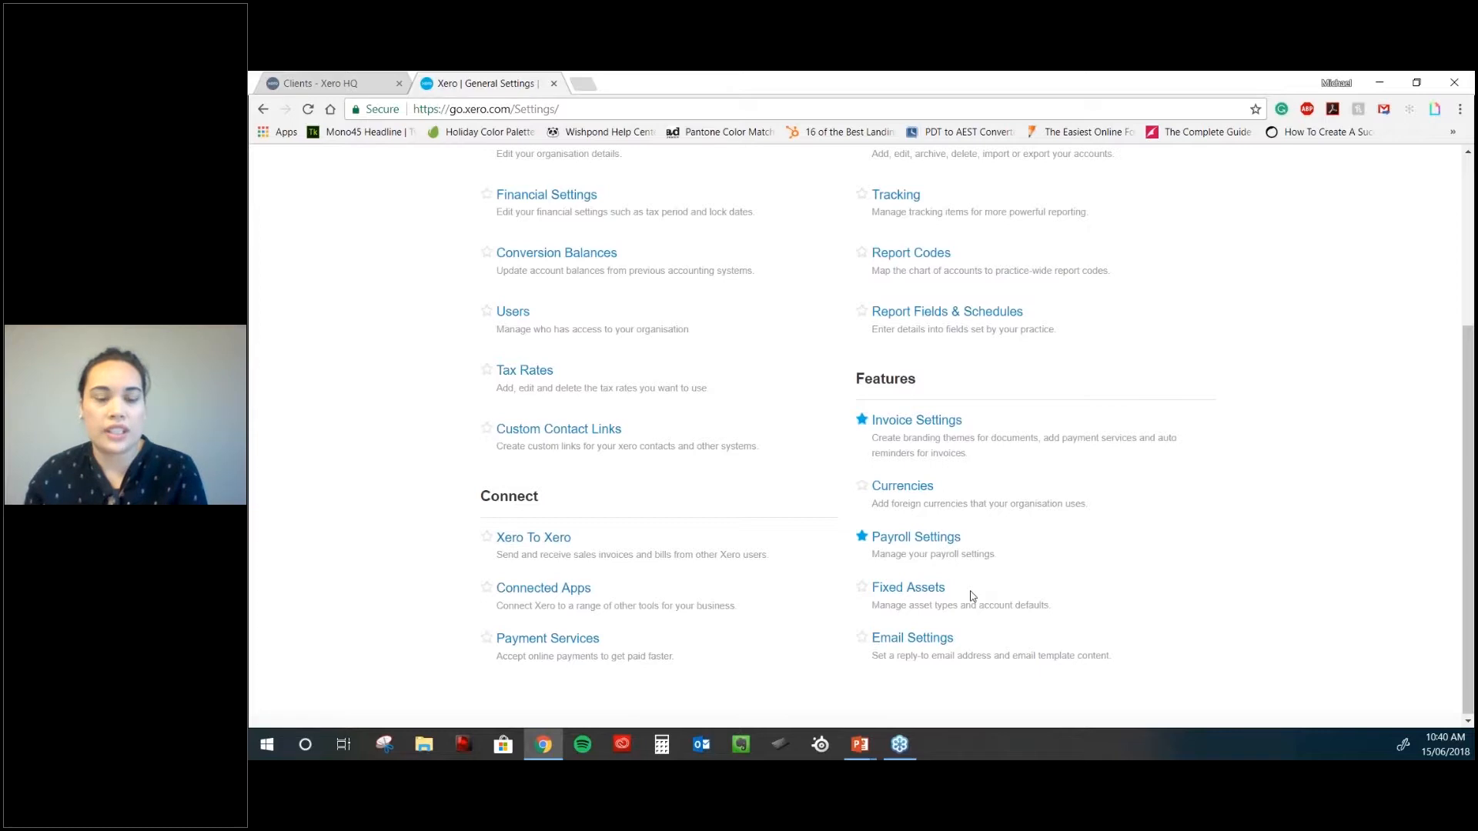
pyautogui.scroll(3, 1066, 311)
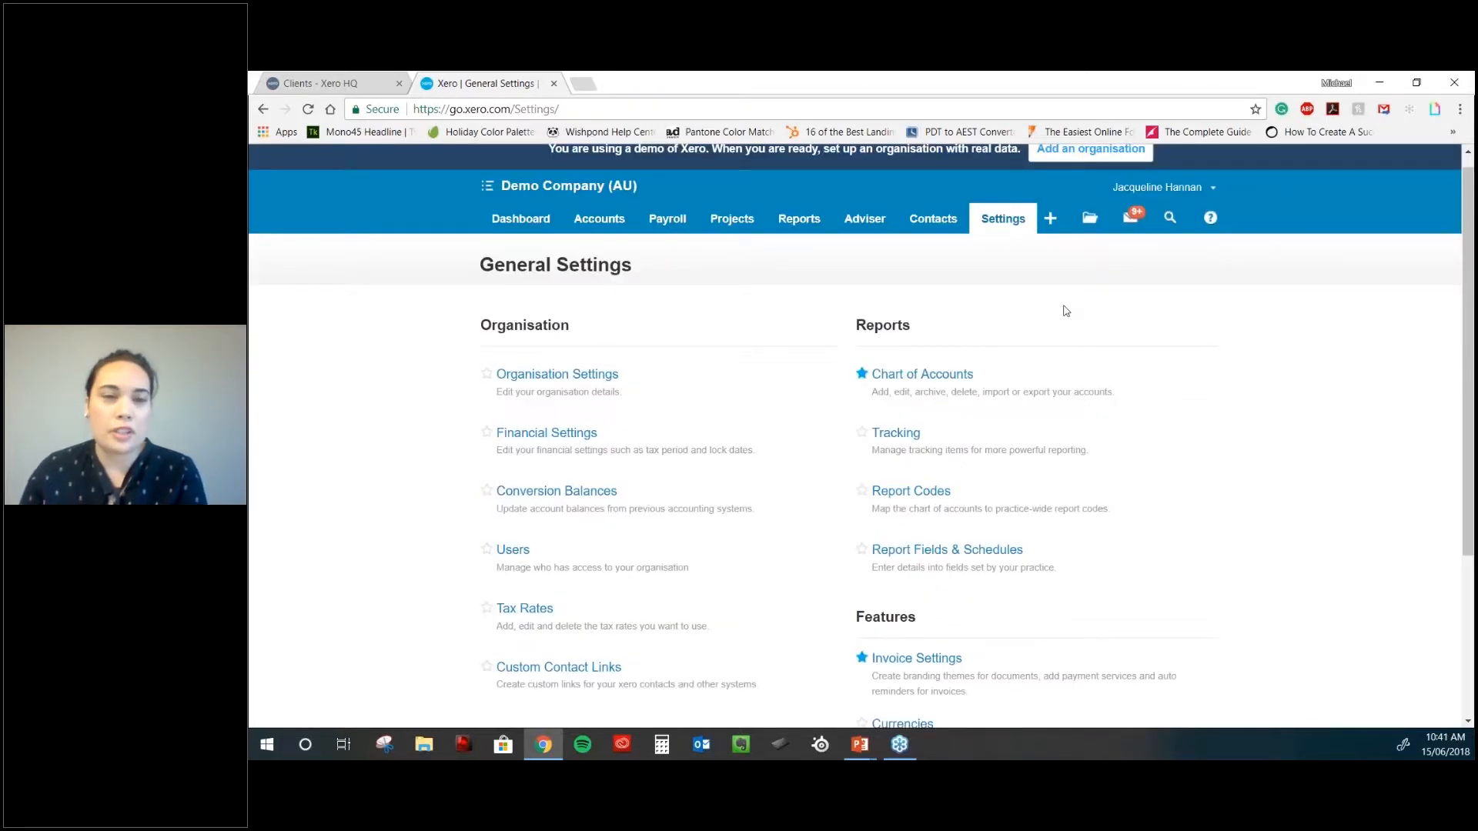
pyautogui.scroll(-1, 1066, 311)
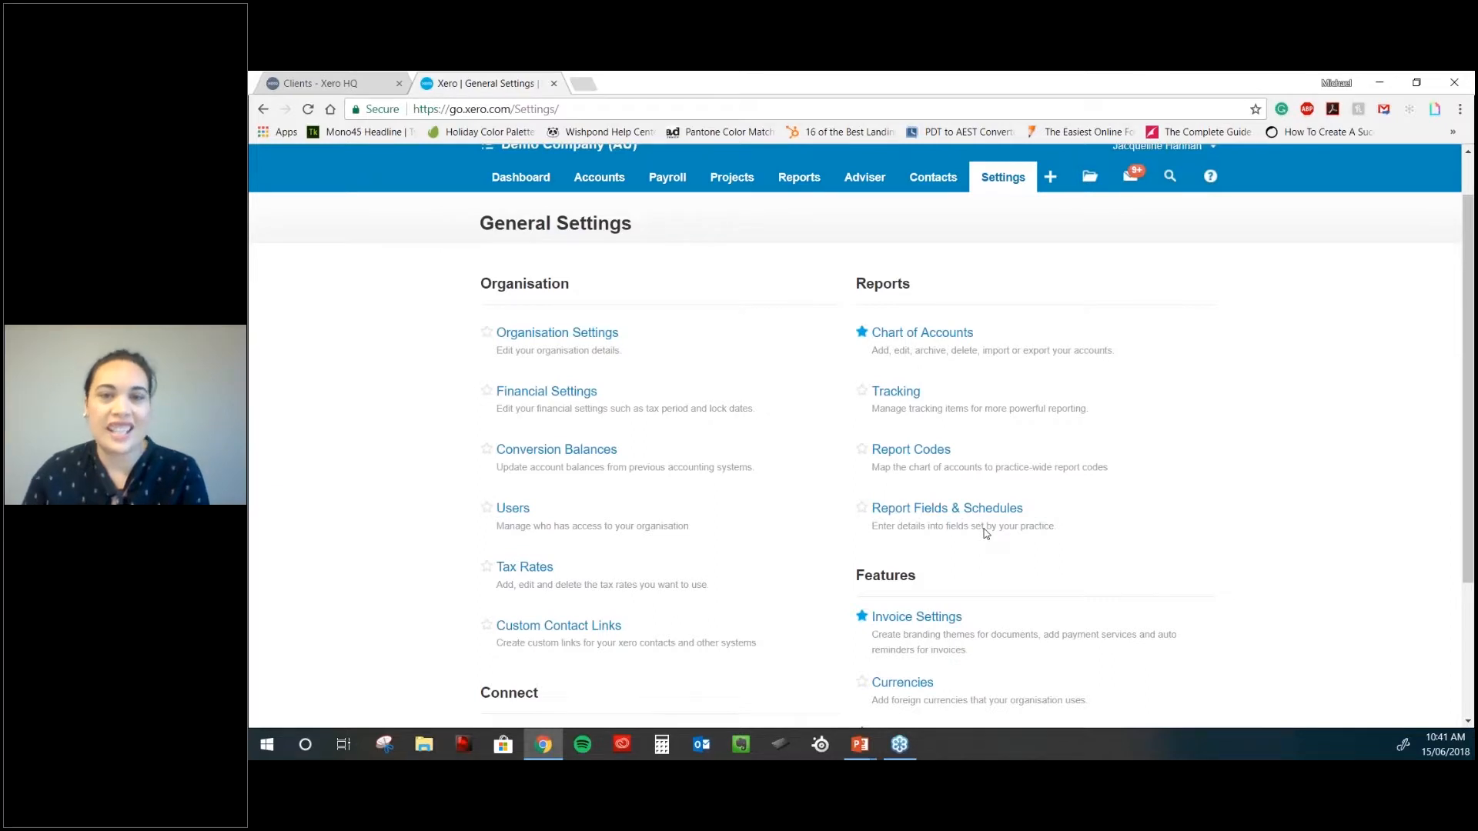
pyautogui.scroll(-1, 985, 533)
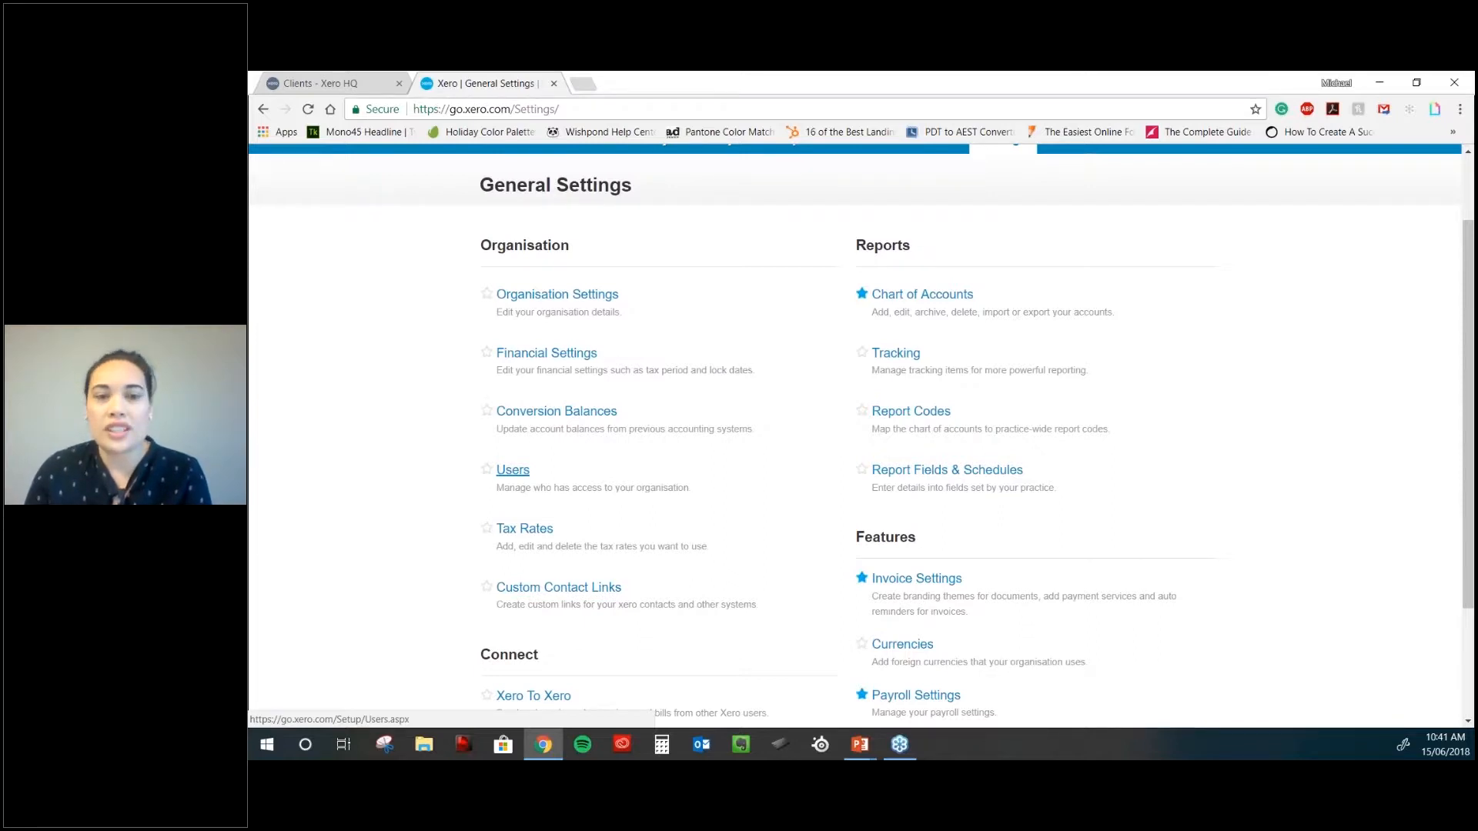
# - Open Users under Organisation to see the single user with Adviser and admin roles
pyautogui.click(521, 471)
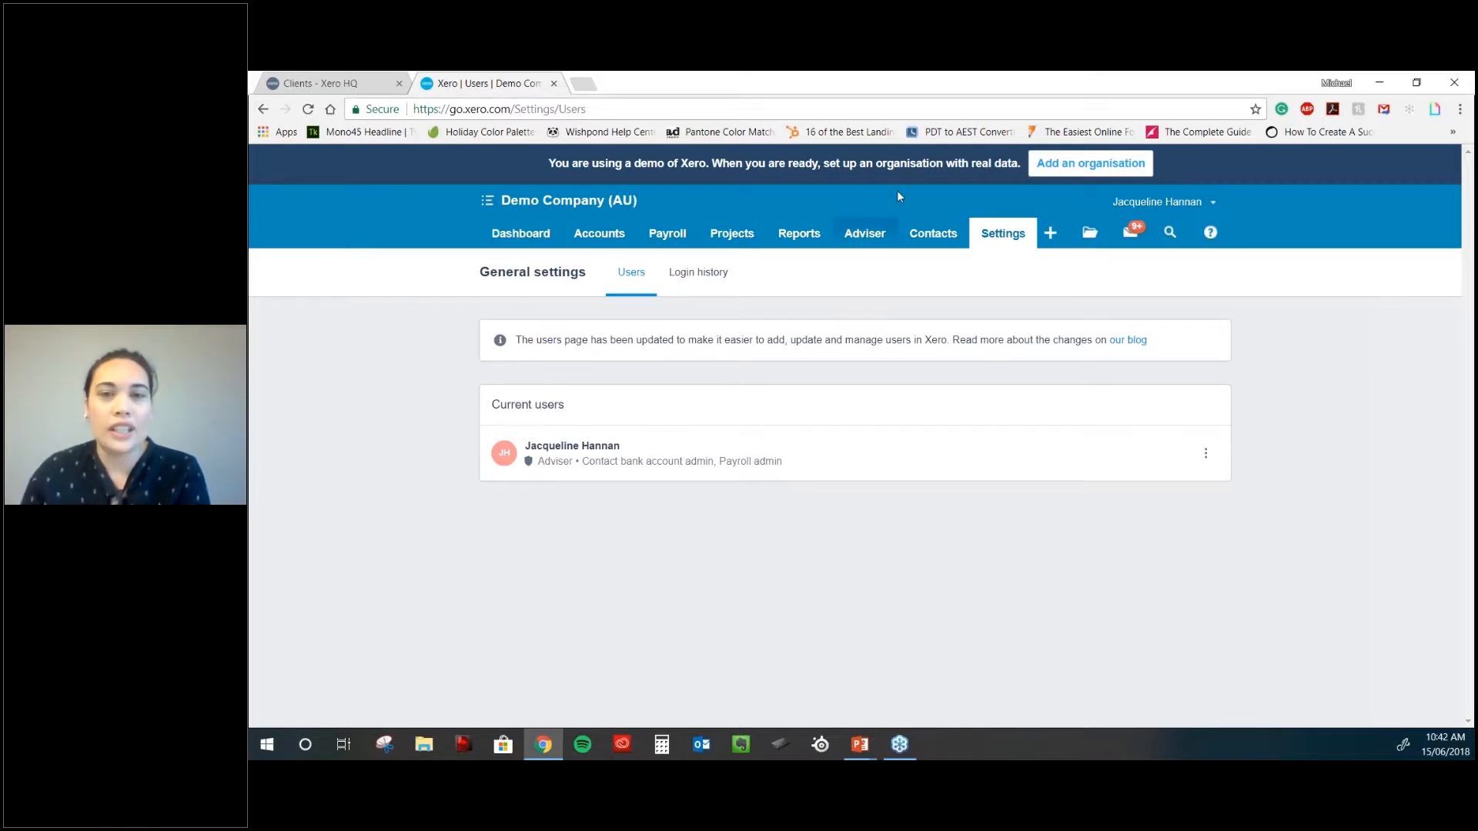
# - Return to General Settings and mark Users as a favourite setting
pyautogui.click(1012, 234)
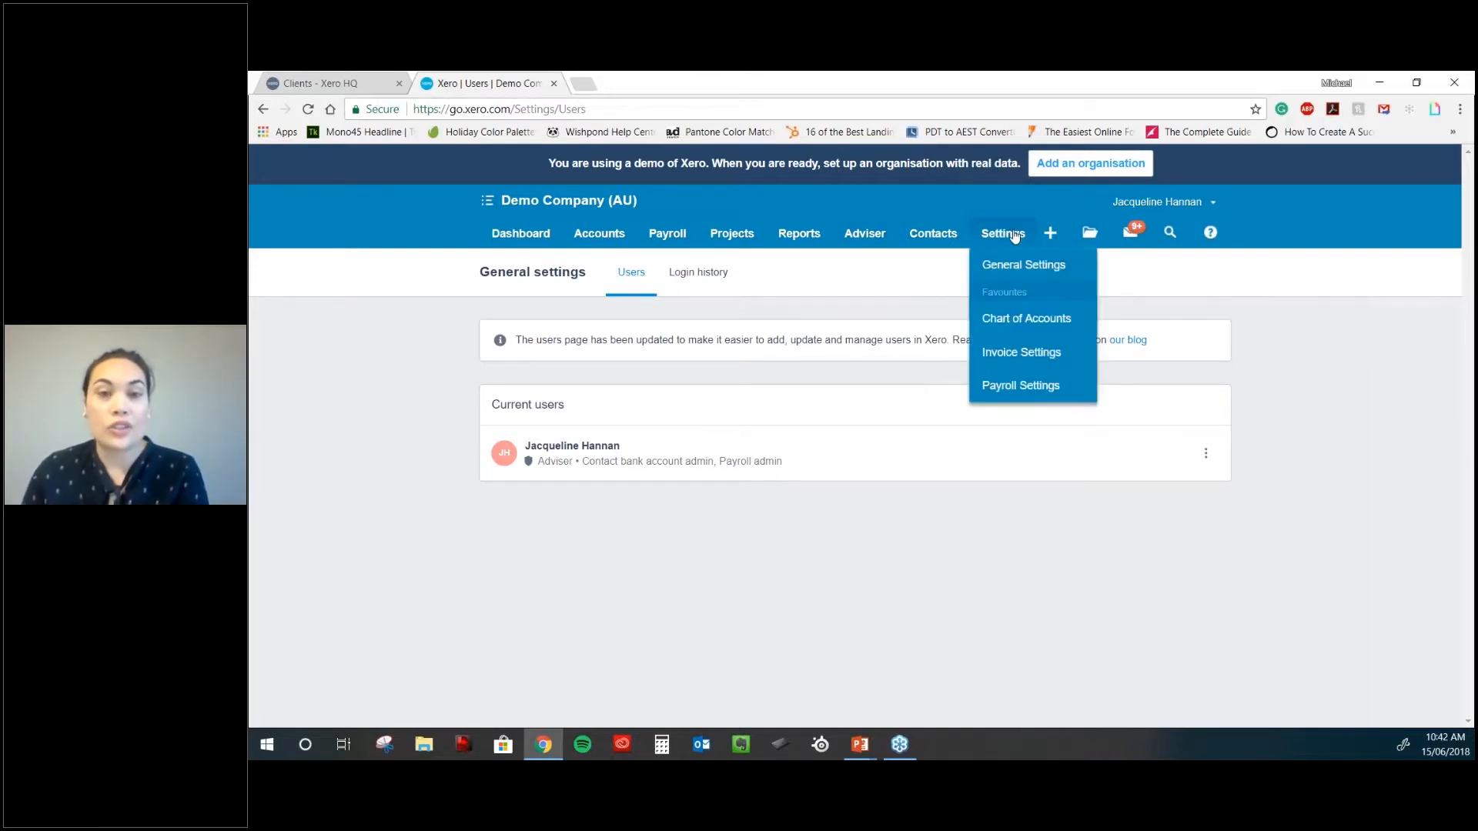
pyautogui.click(1025, 267)
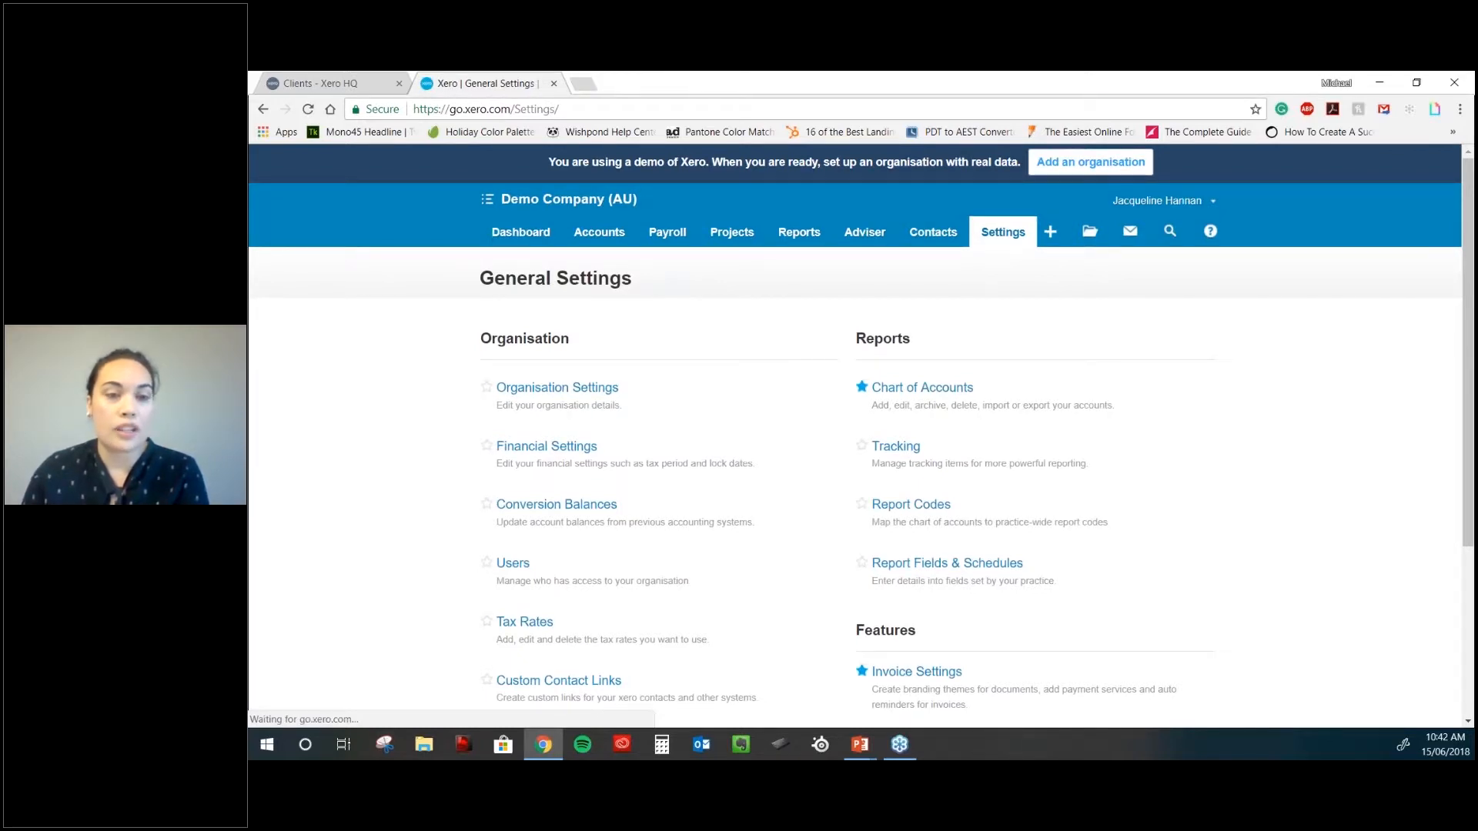
pyautogui.scroll(-1, 493, 477)
pyautogui.click(486, 483)
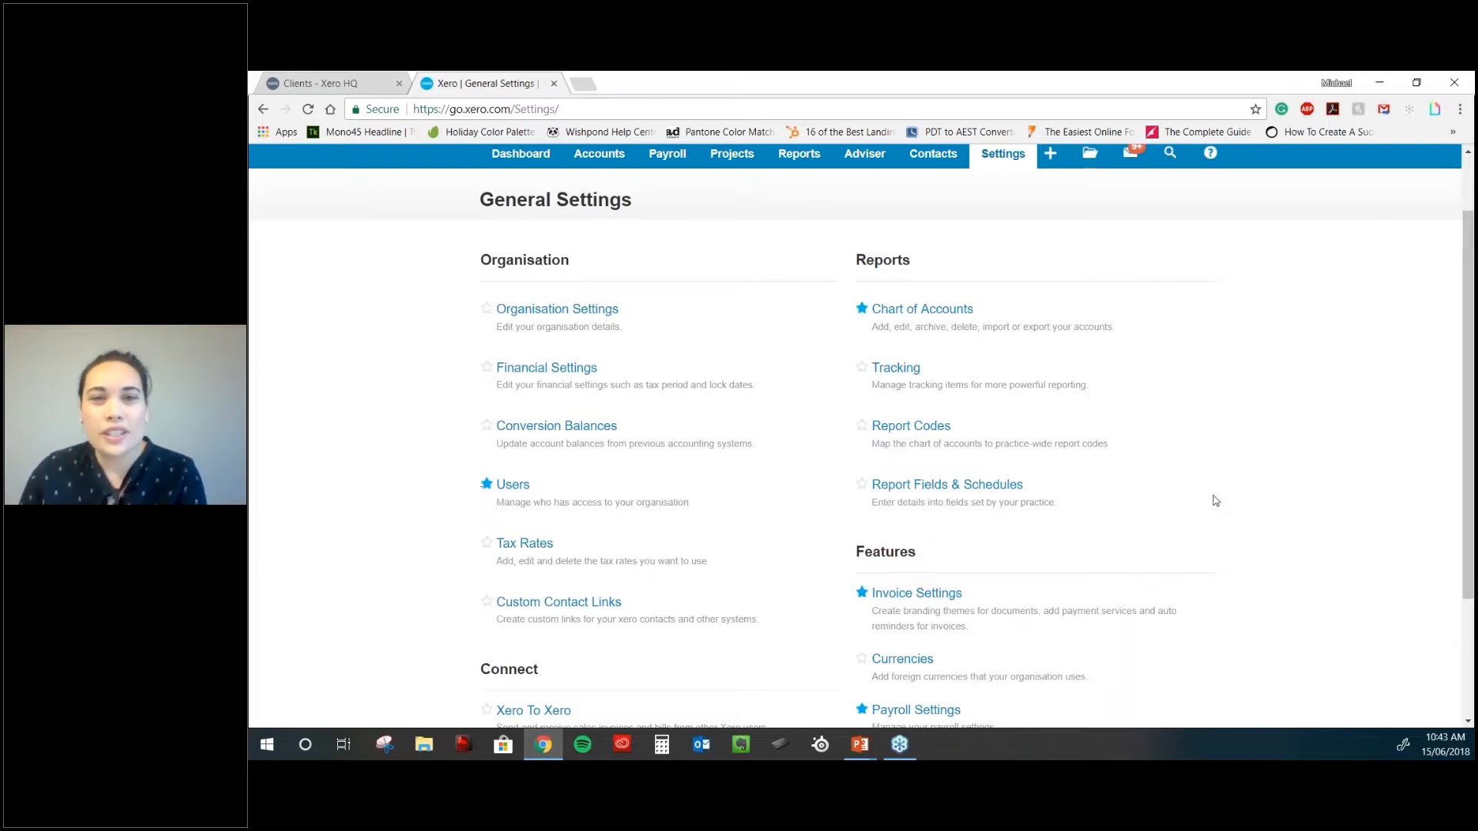
# - Open the Chart of Accounts under Reports
pyautogui.scroll(-1, 1215, 501)
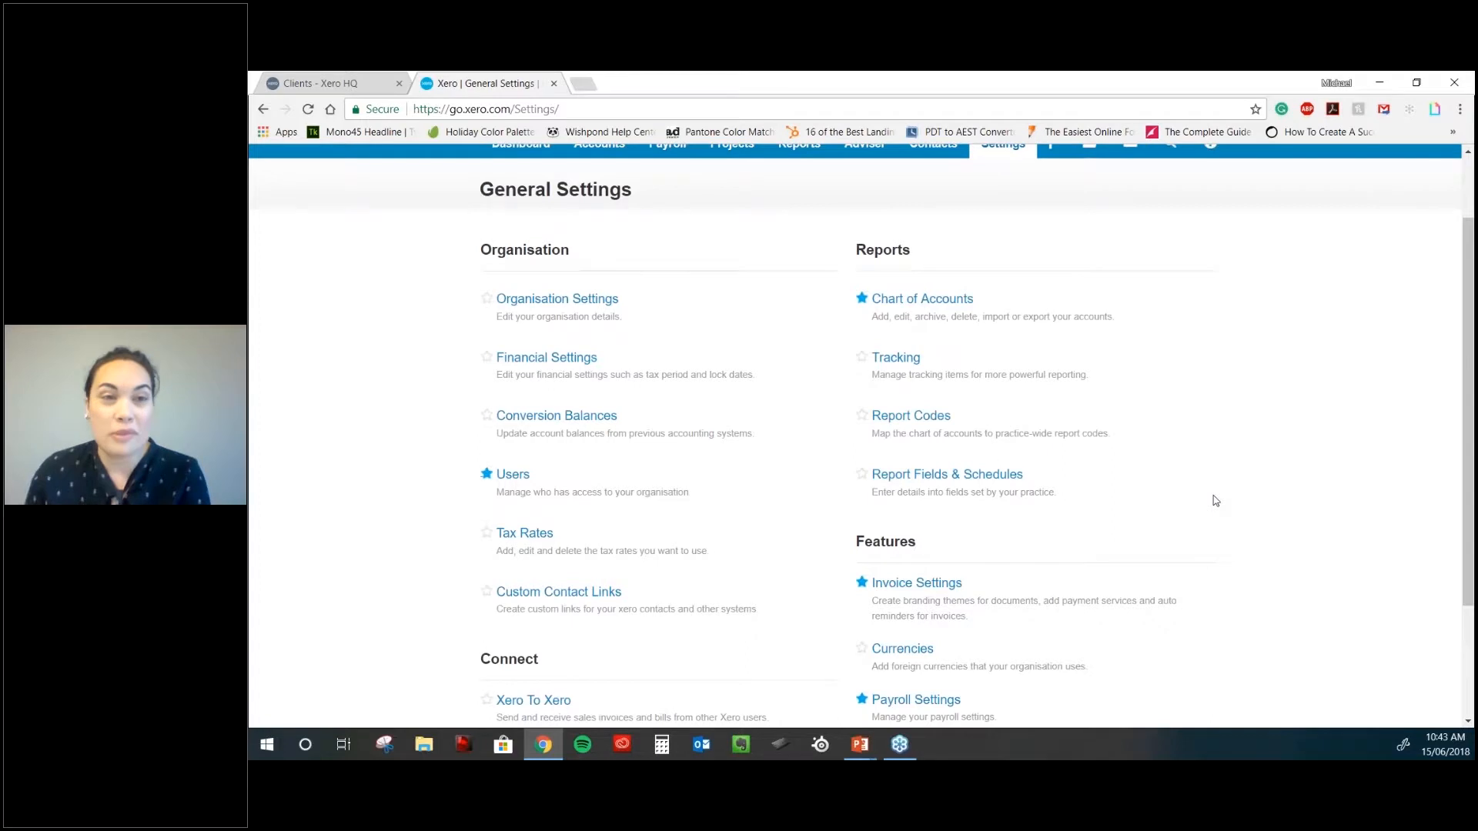
pyautogui.scroll(-1, 957, 231)
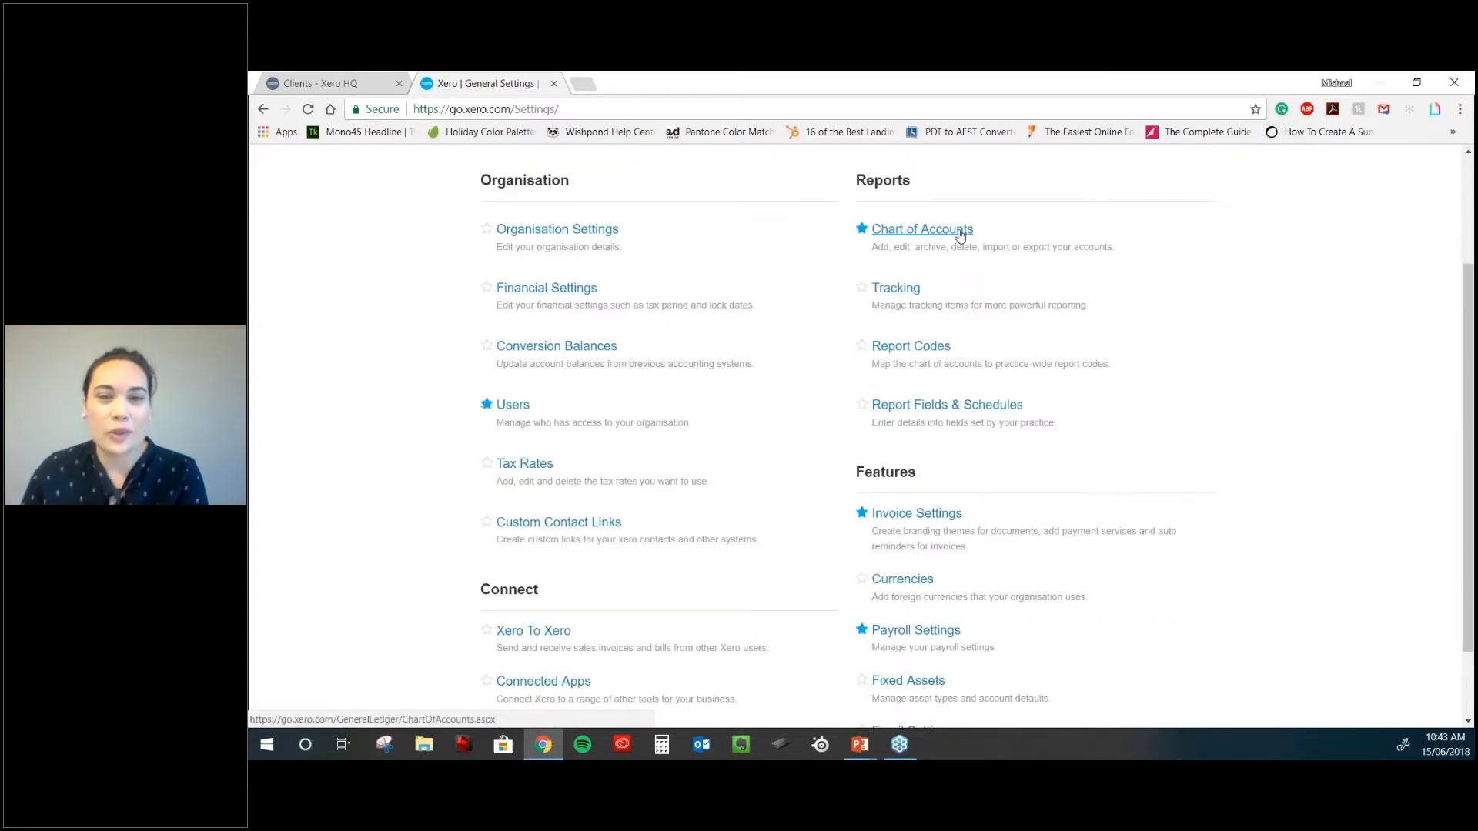
pyautogui.click(960, 231)
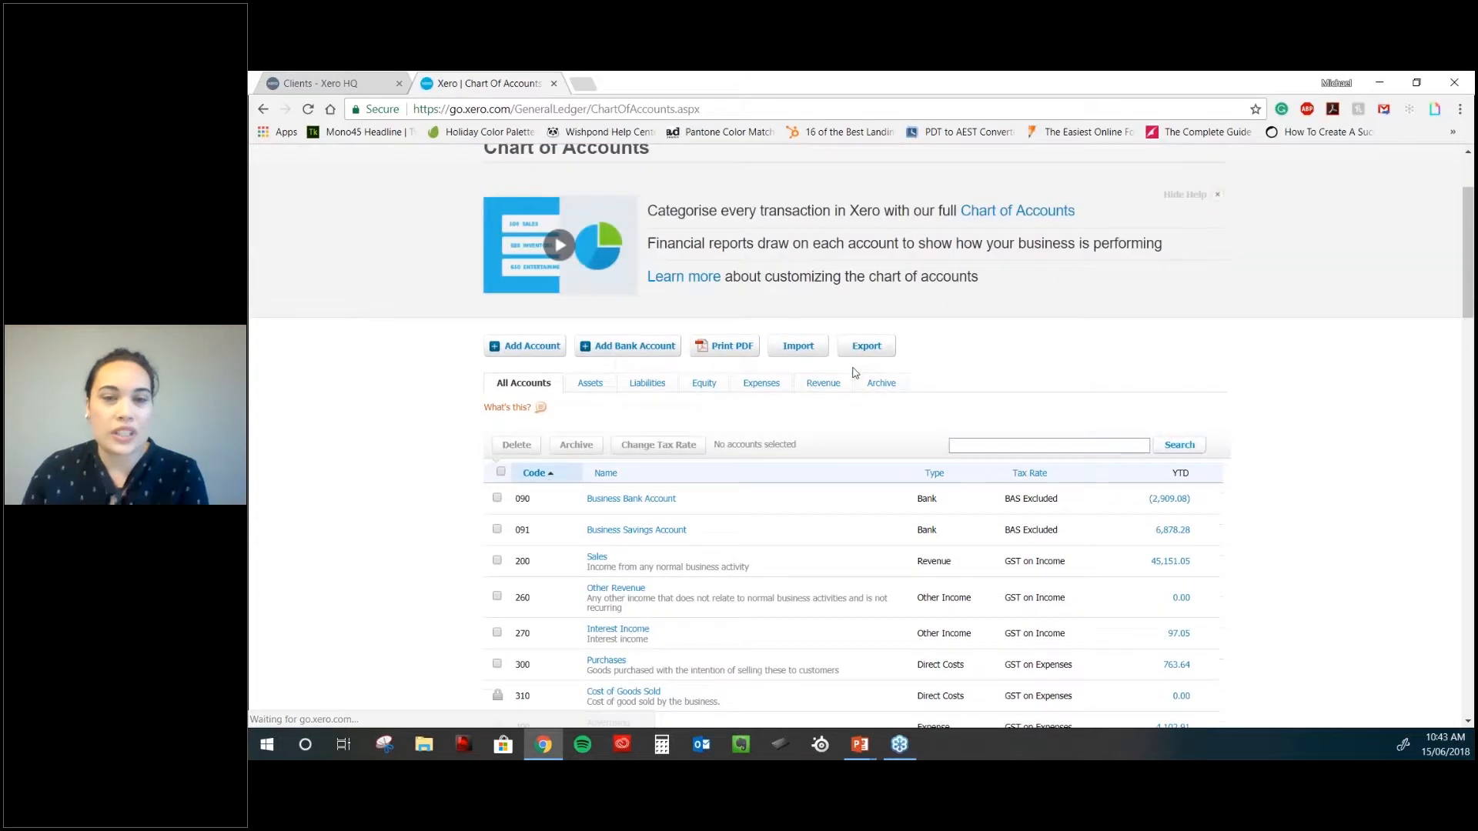
# - Review account codes and YTD balances, like 400 Advertising at 4,102.91, then start a new account
pyautogui.scroll(-3, 853, 373)
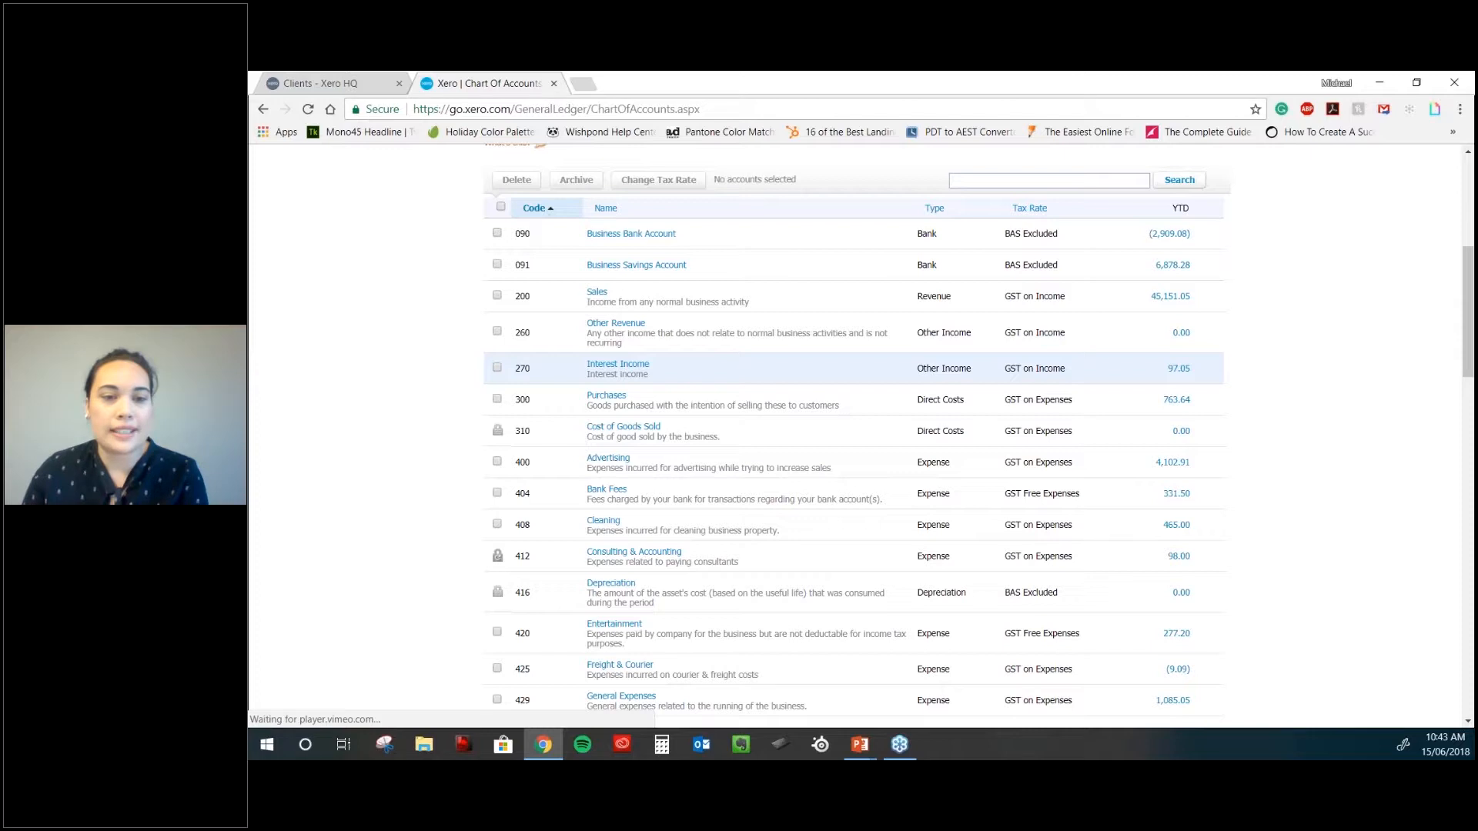
pyautogui.scroll(-1, 839, 377)
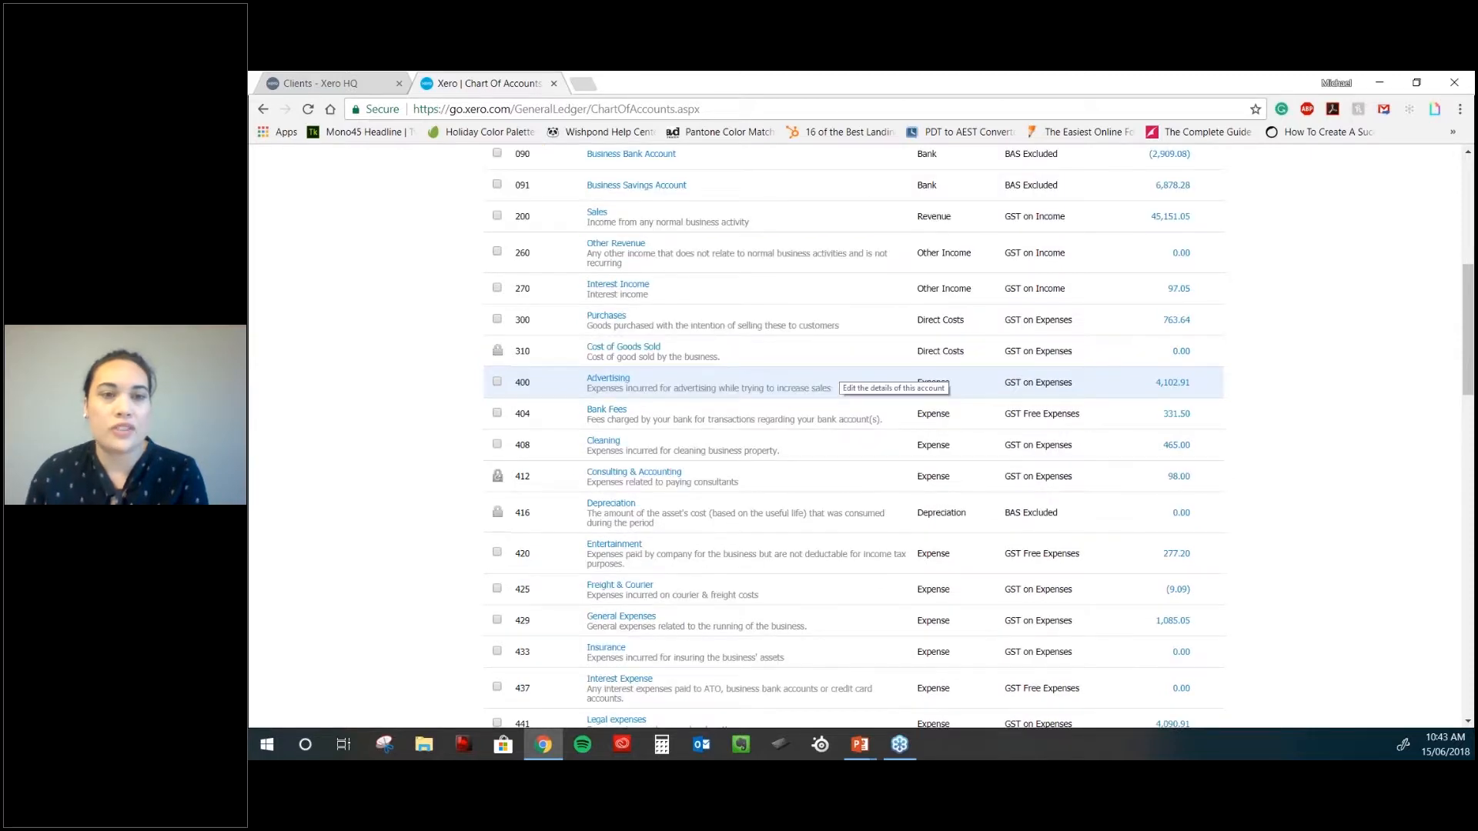
pyautogui.scroll(-2, 892, 377)
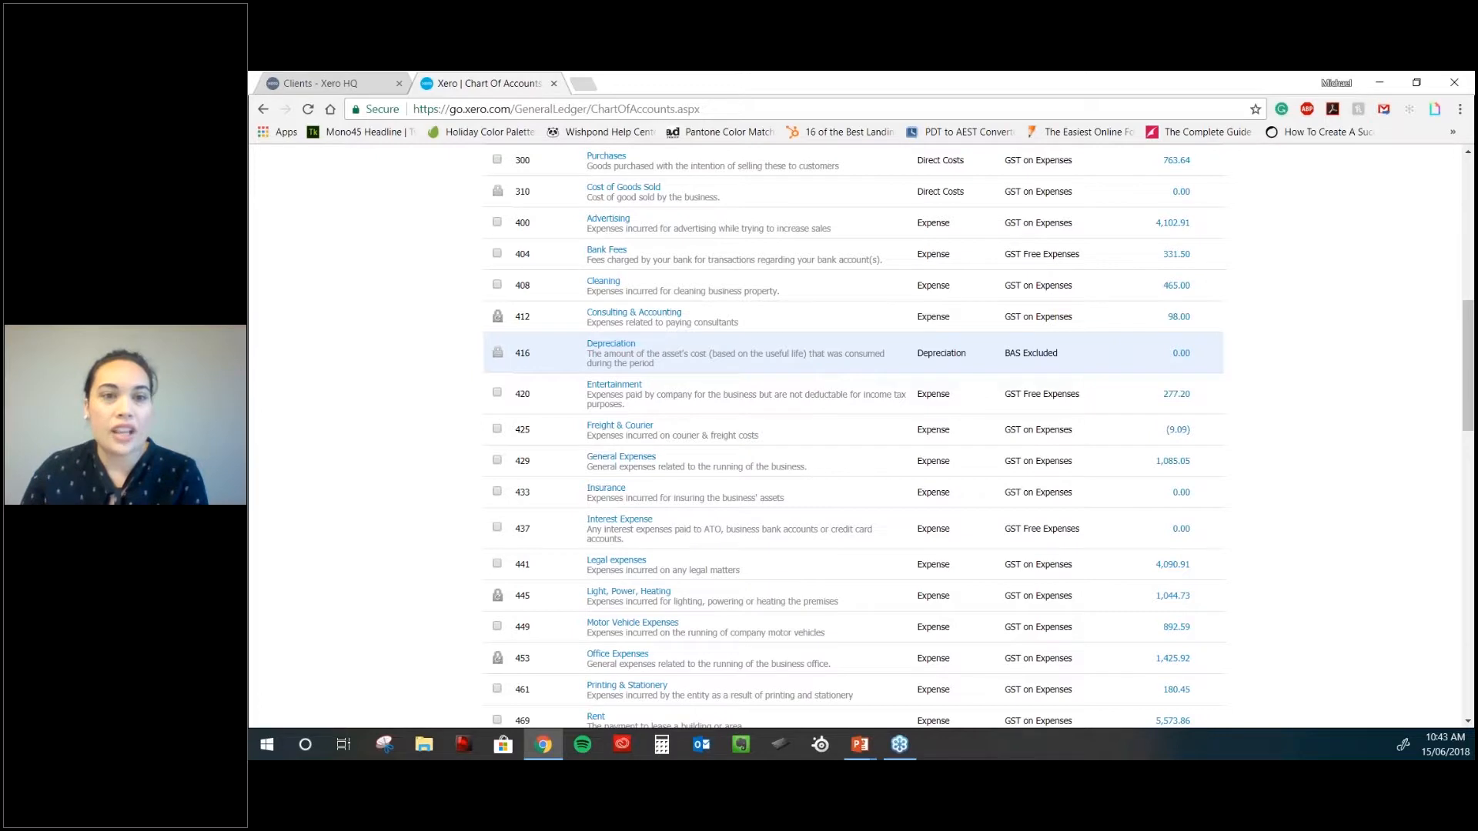
pyautogui.scroll(-1, 839, 374)
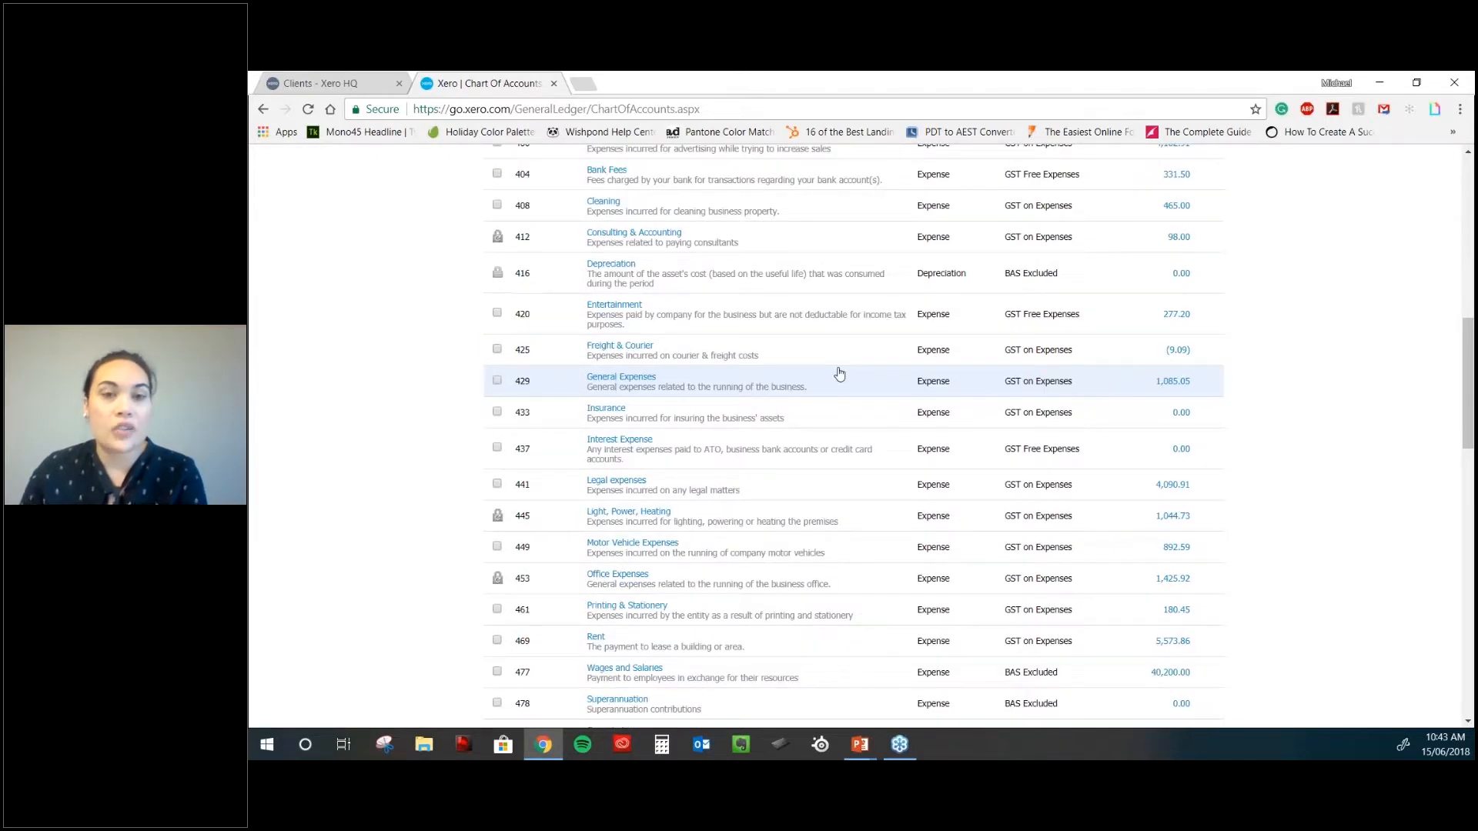
pyautogui.scroll(2, 631, 341)
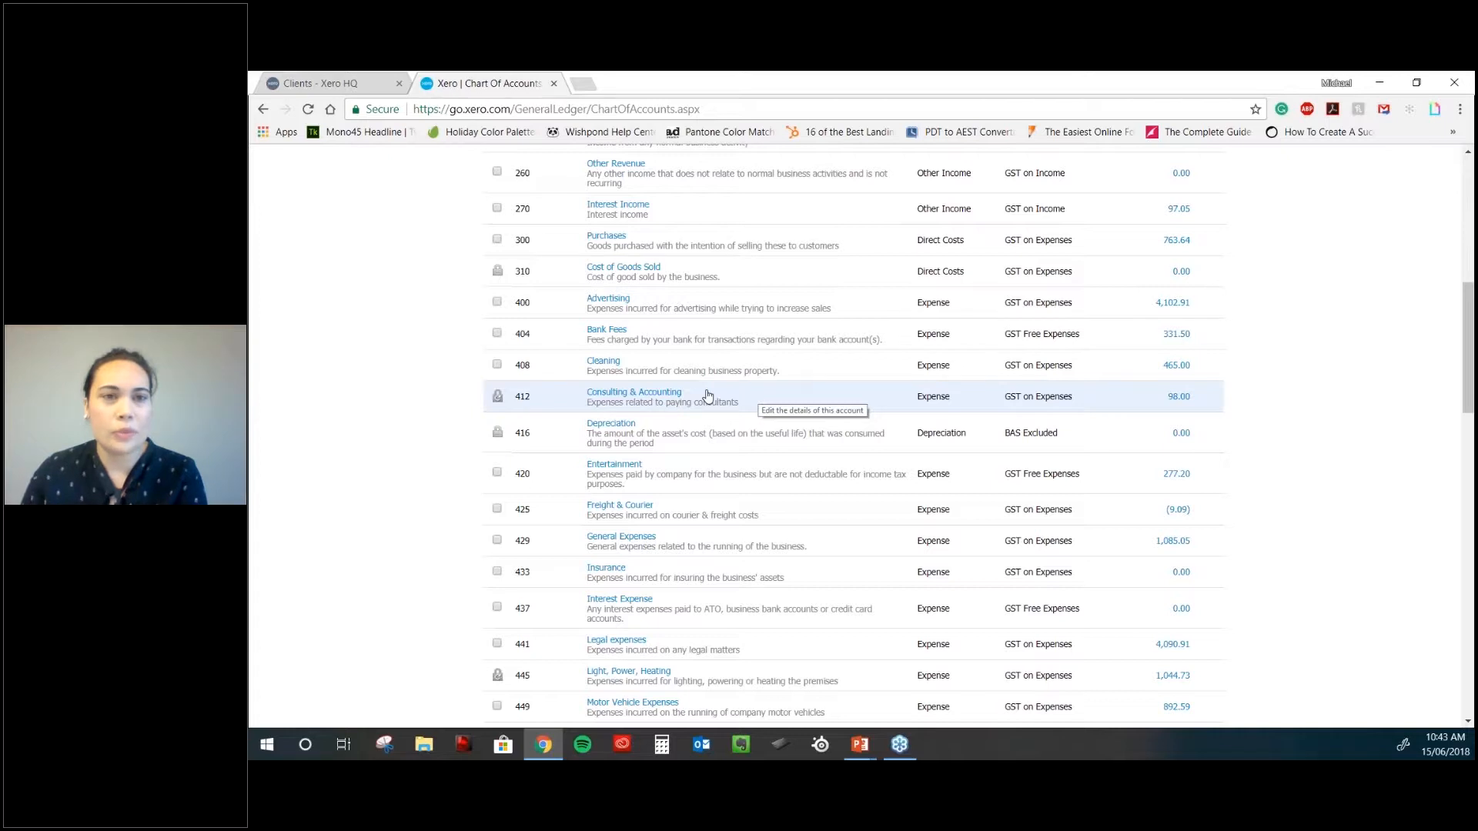
pyautogui.scroll(1, 708, 395)
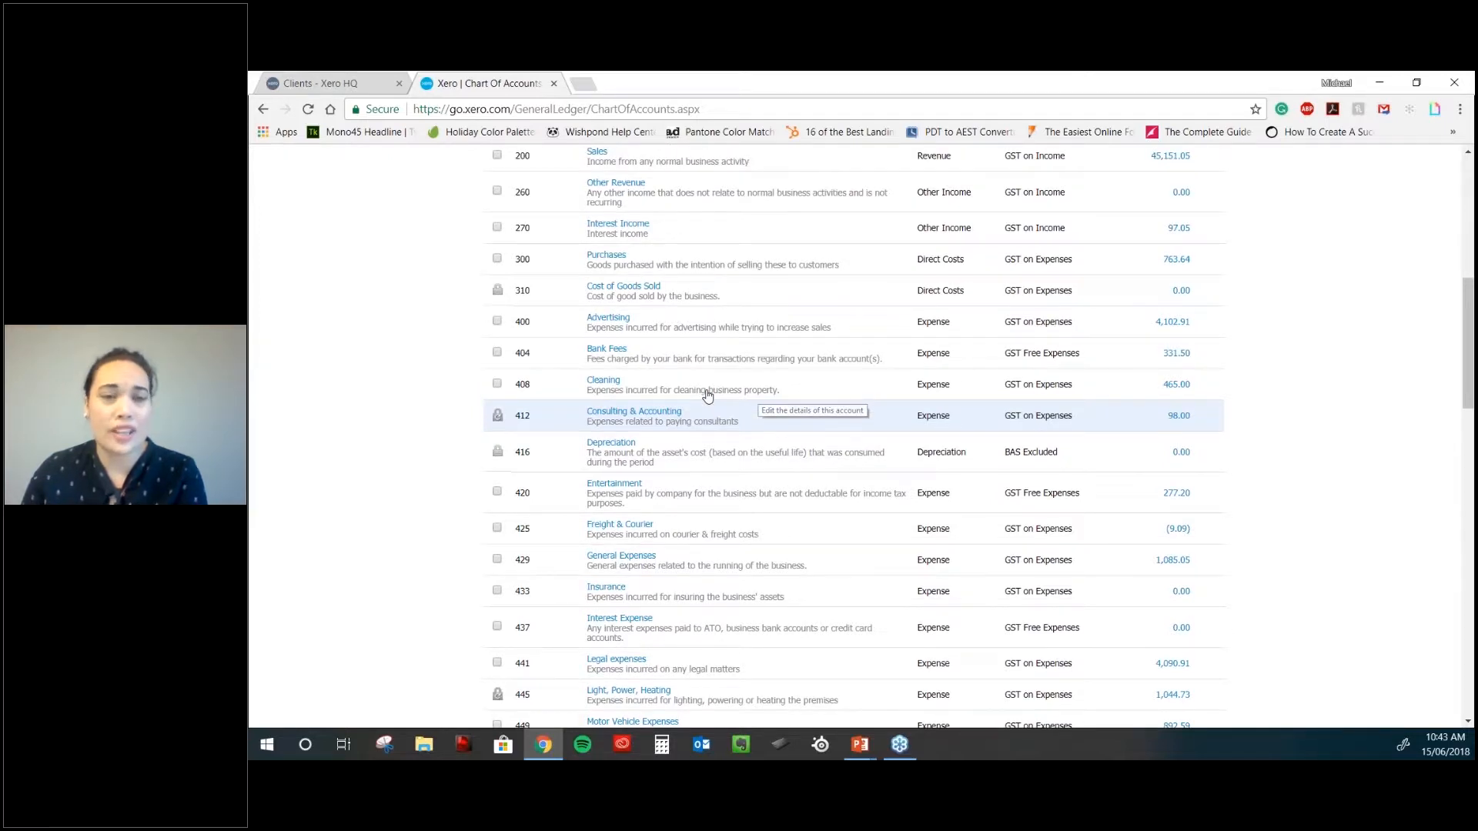
pyautogui.scroll(4, 579, 235)
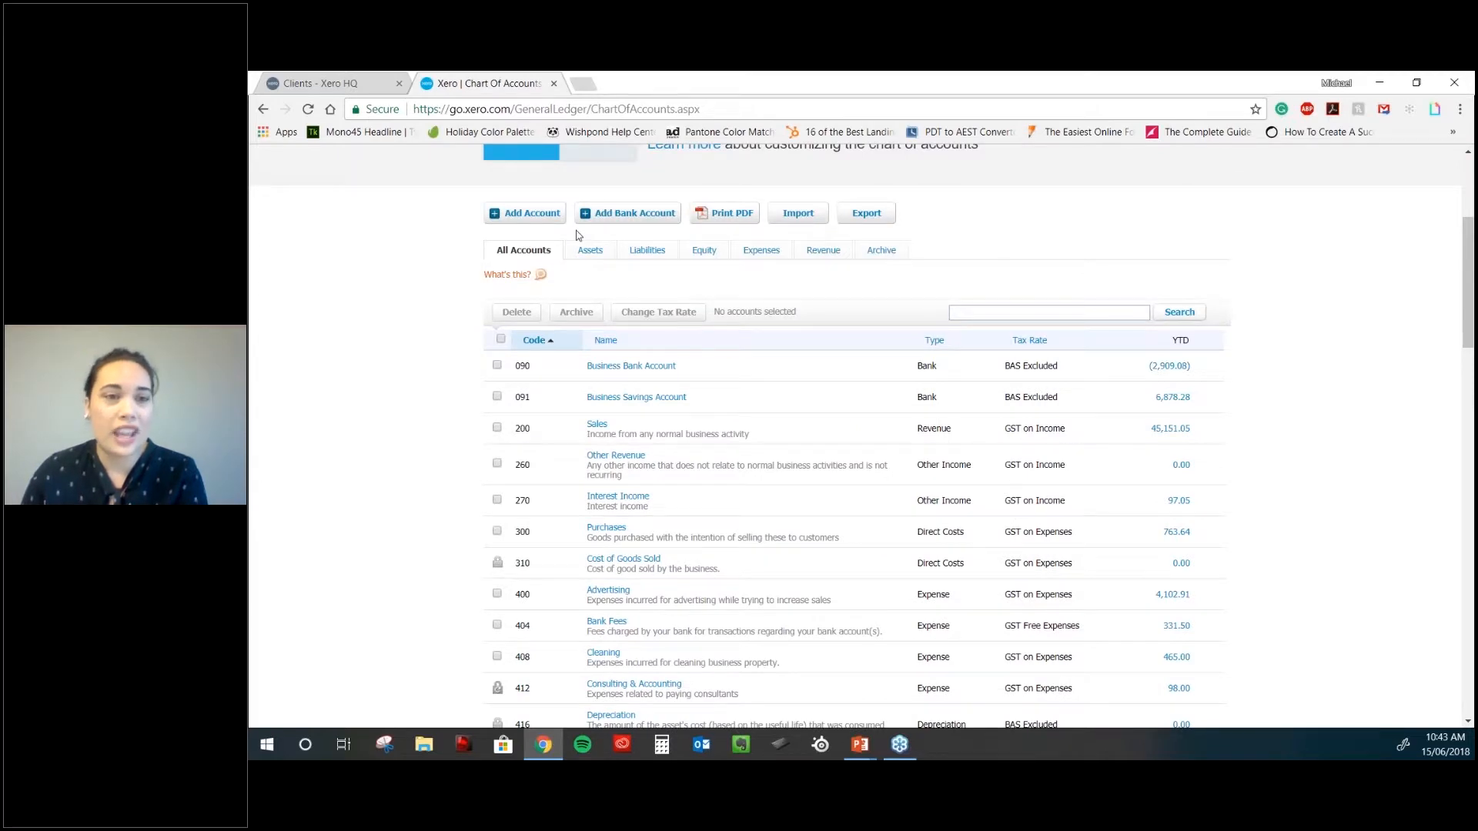
pyautogui.scroll(3, 579, 234)
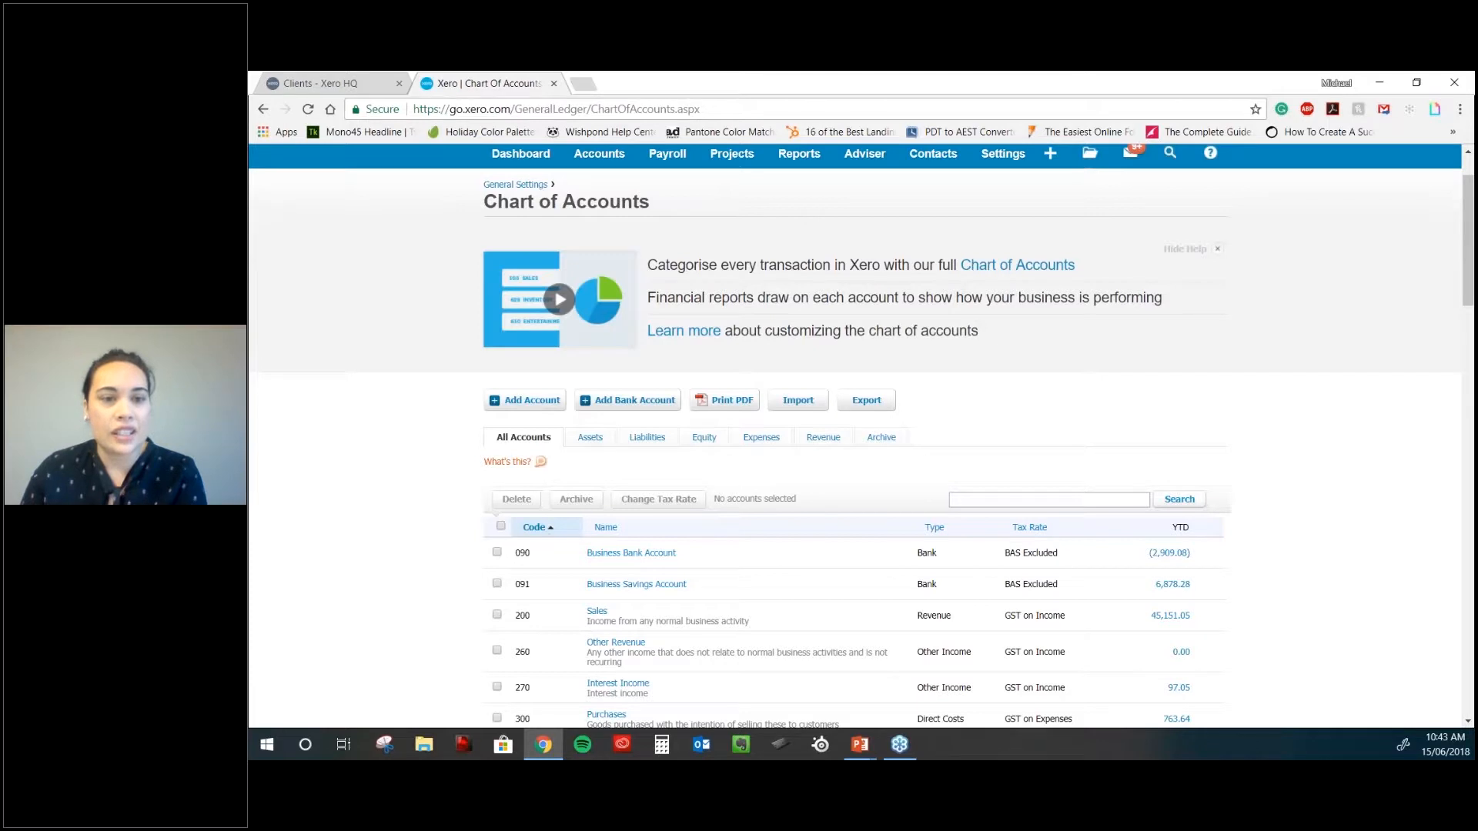
pyautogui.scroll(-2, 579, 389)
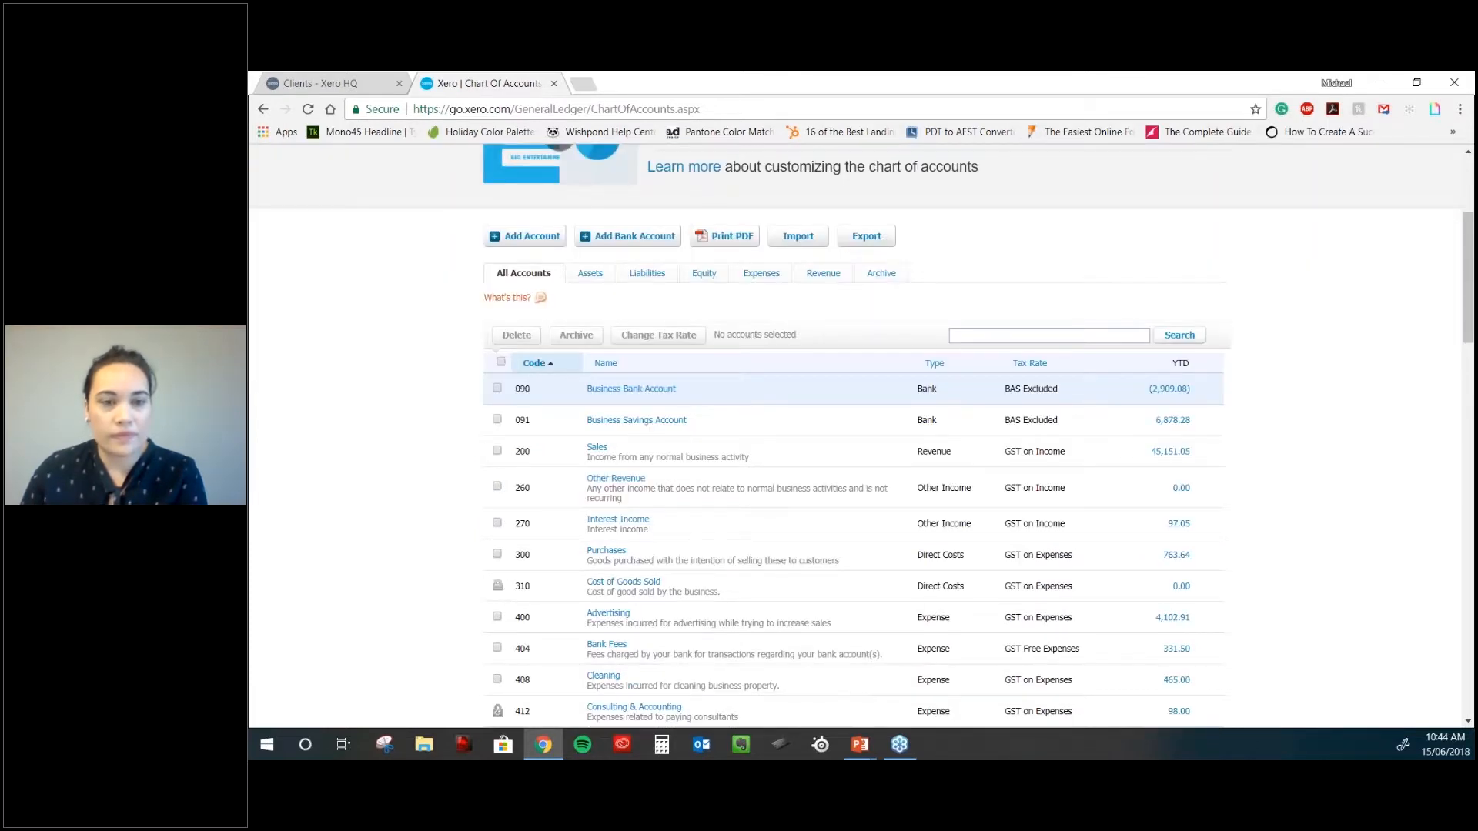
pyautogui.scroll(-1, 579, 389)
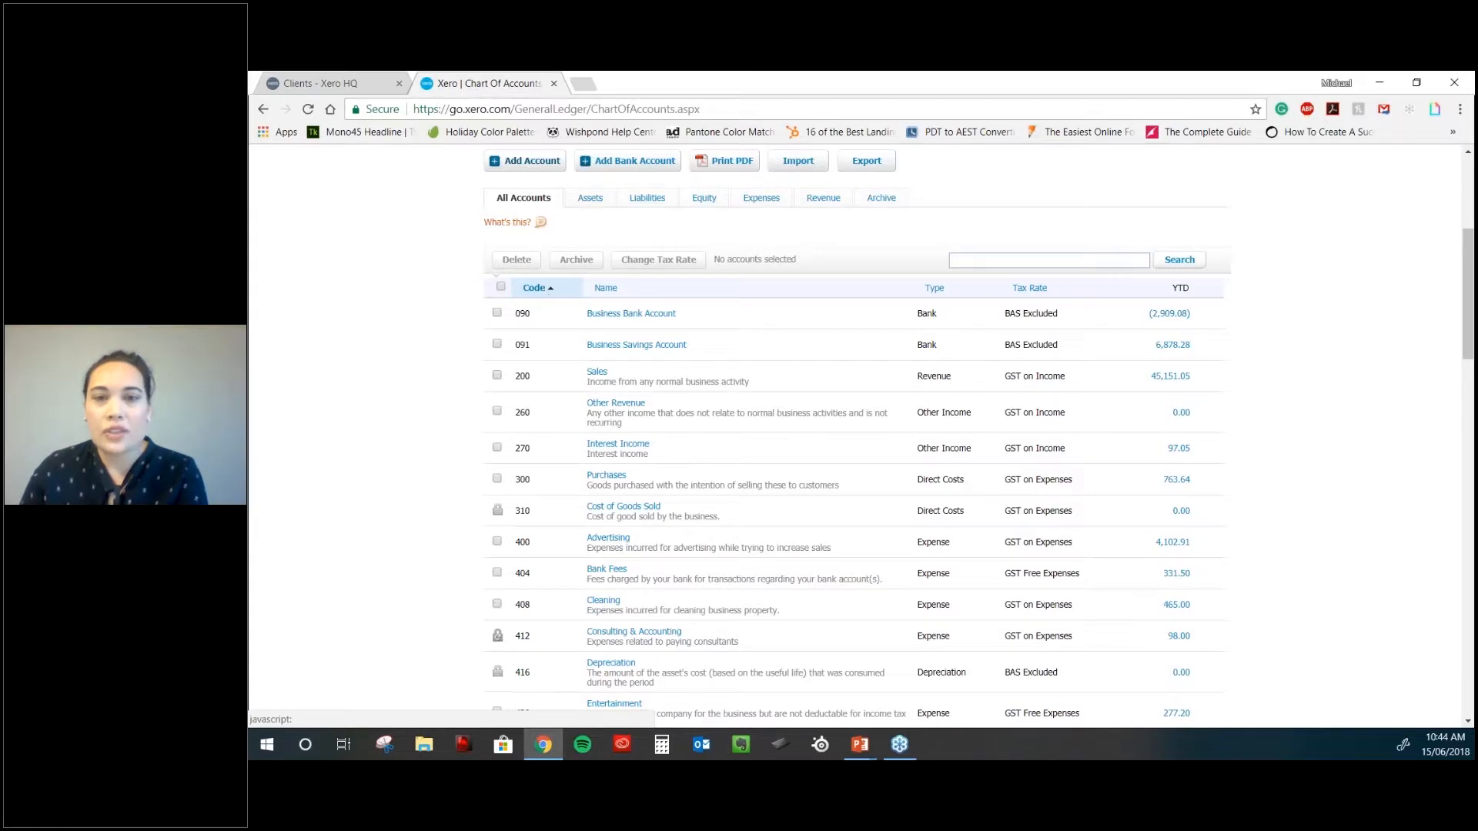
pyautogui.click(525, 161)
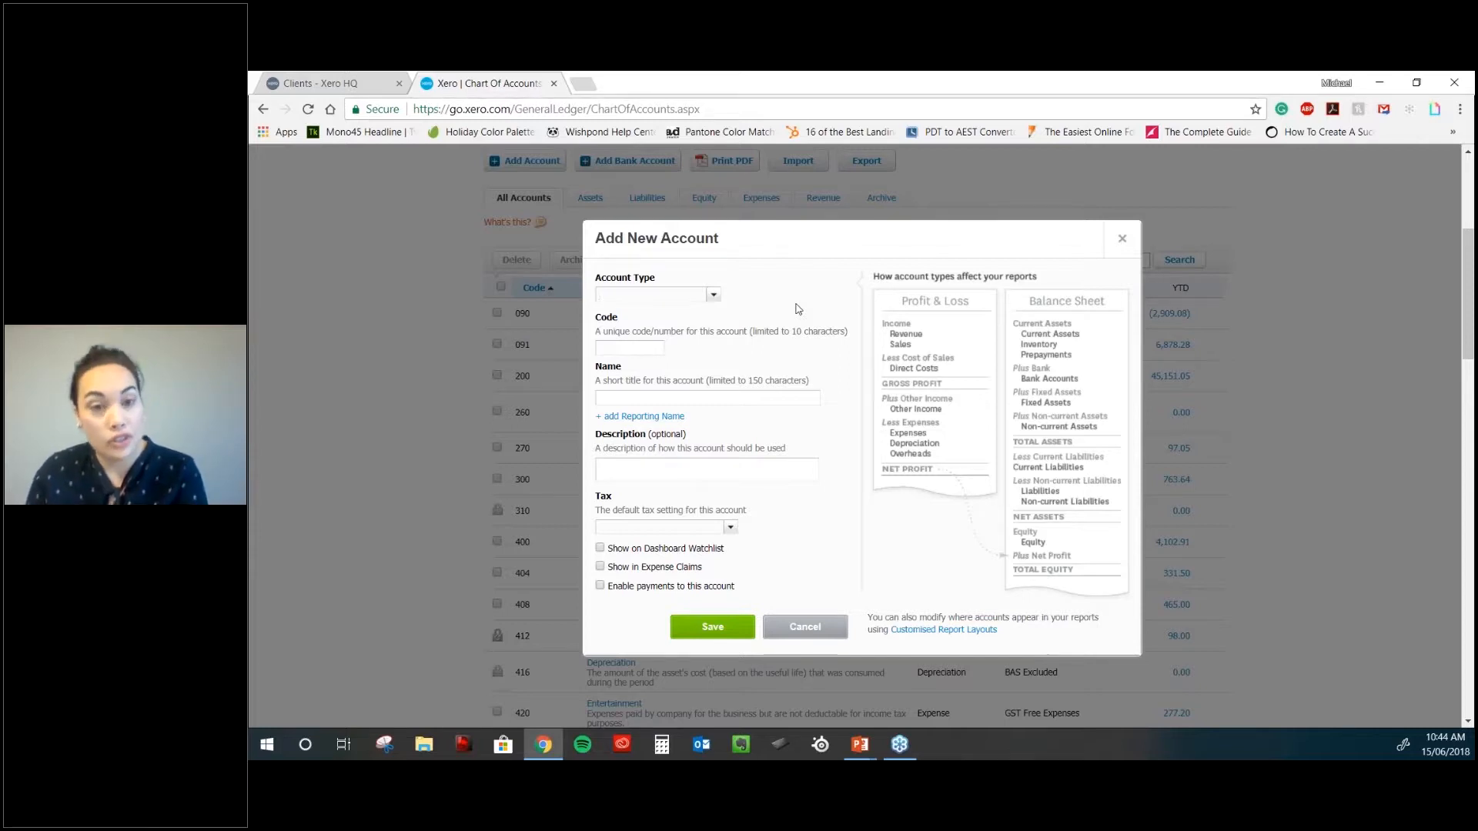
# - Set the new account's type to Expense, so tax defaults to GST on Expenses
pyautogui.click(713, 295)
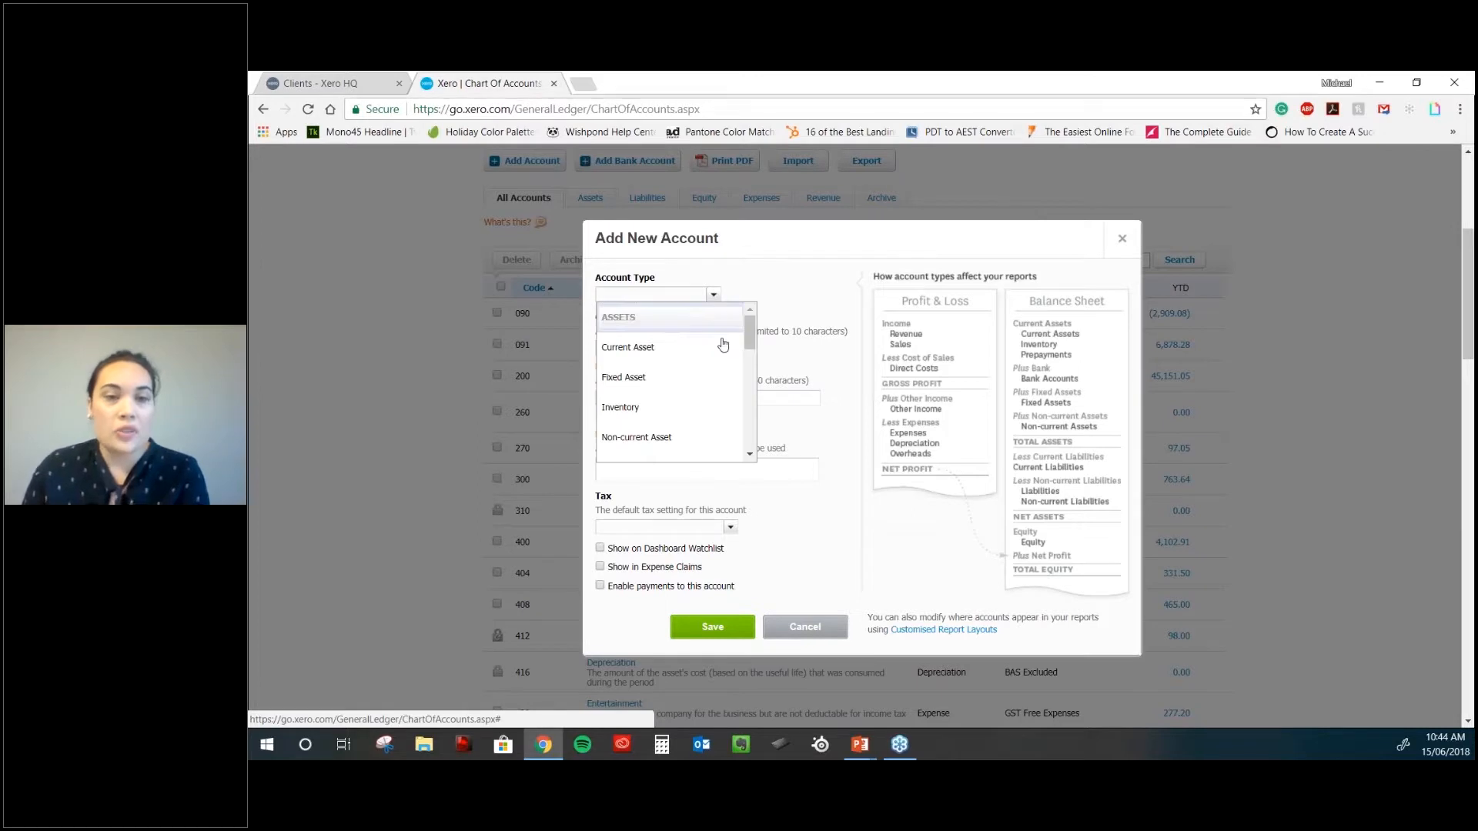
pyautogui.click(749, 457)
pyautogui.click(749, 457)
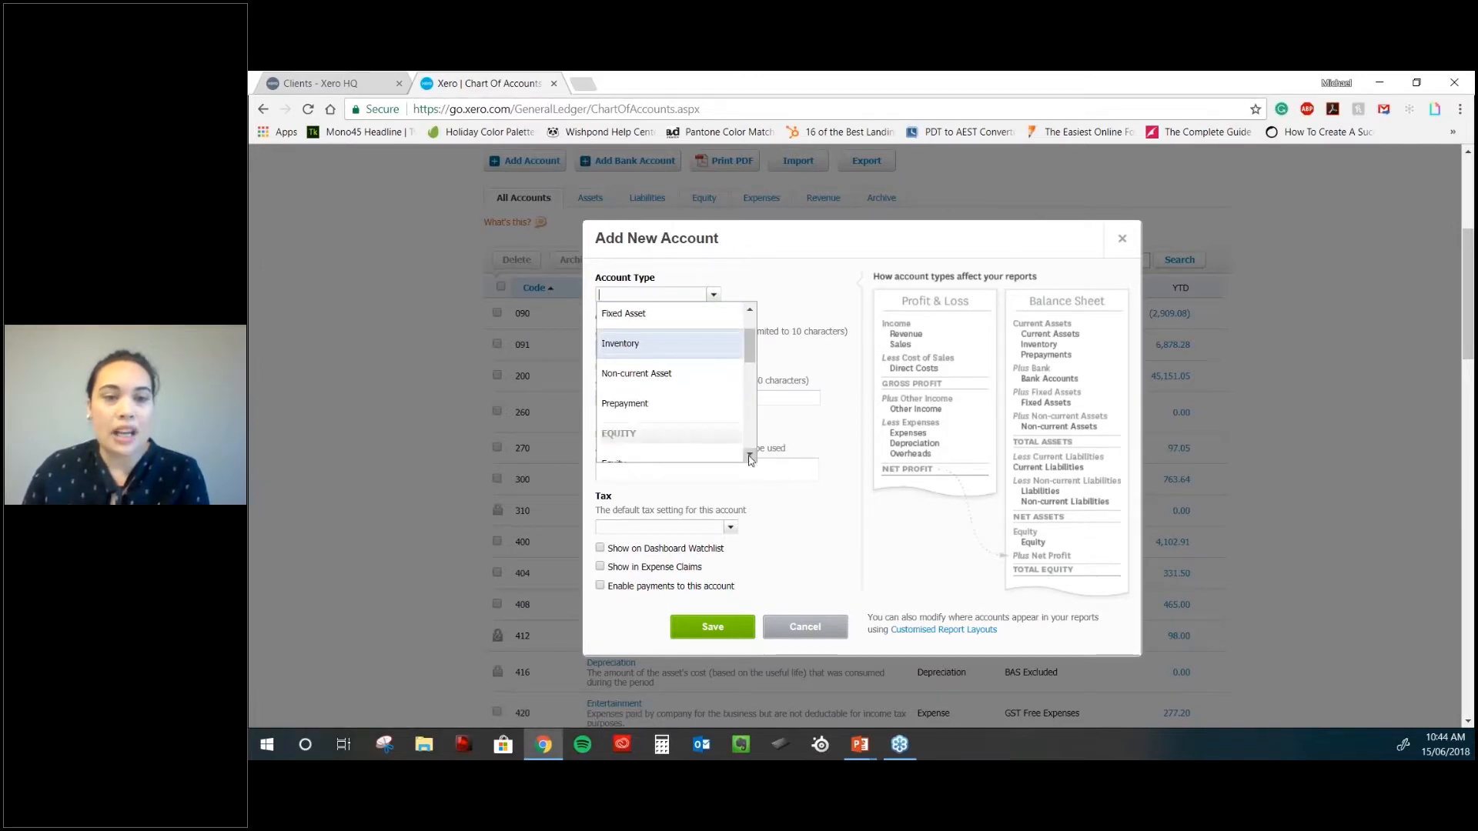
pyautogui.click(776, 282)
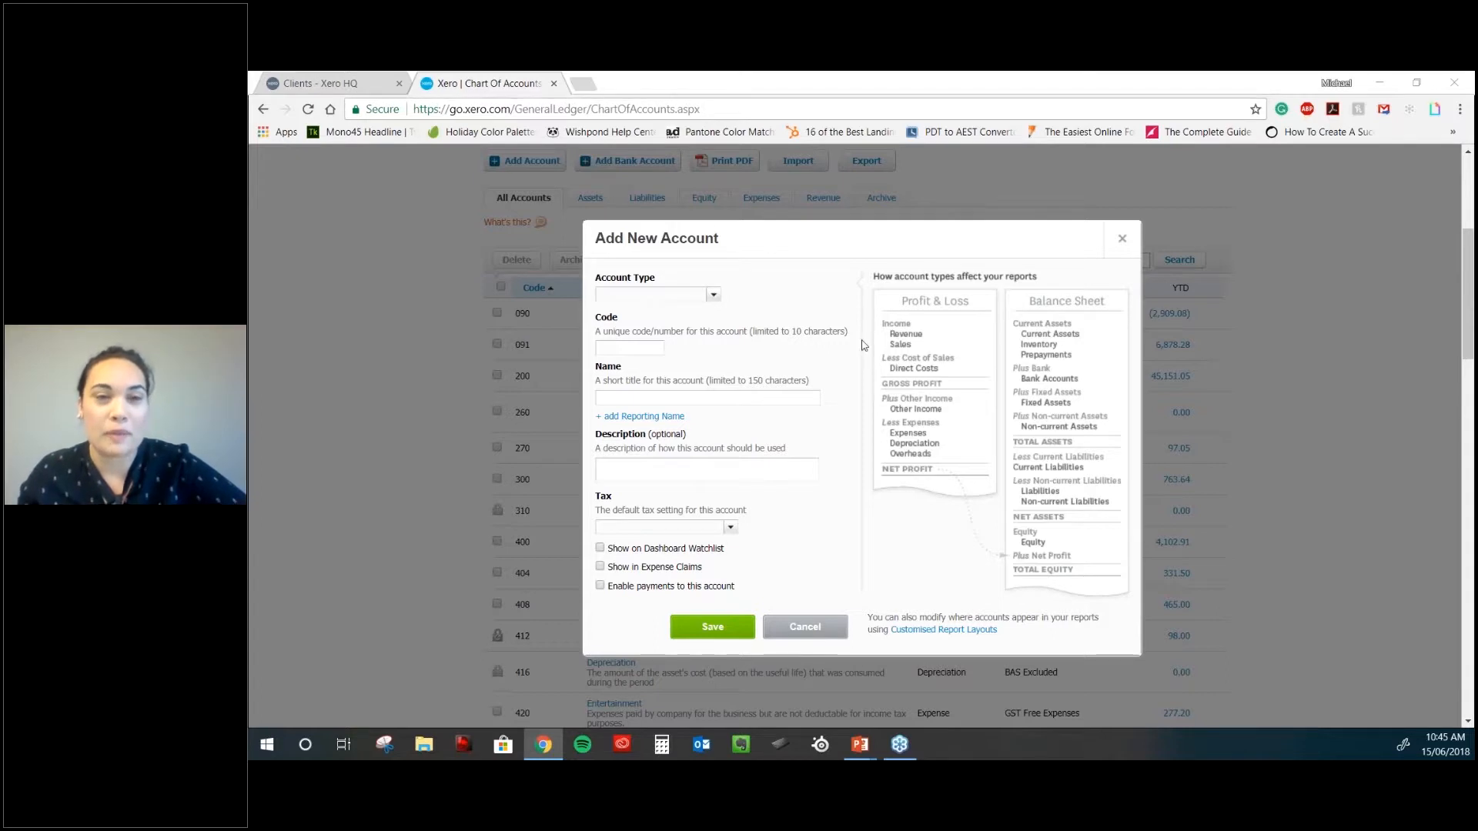
pyautogui.click(714, 295)
pyautogui.scroll(-5, 672, 447)
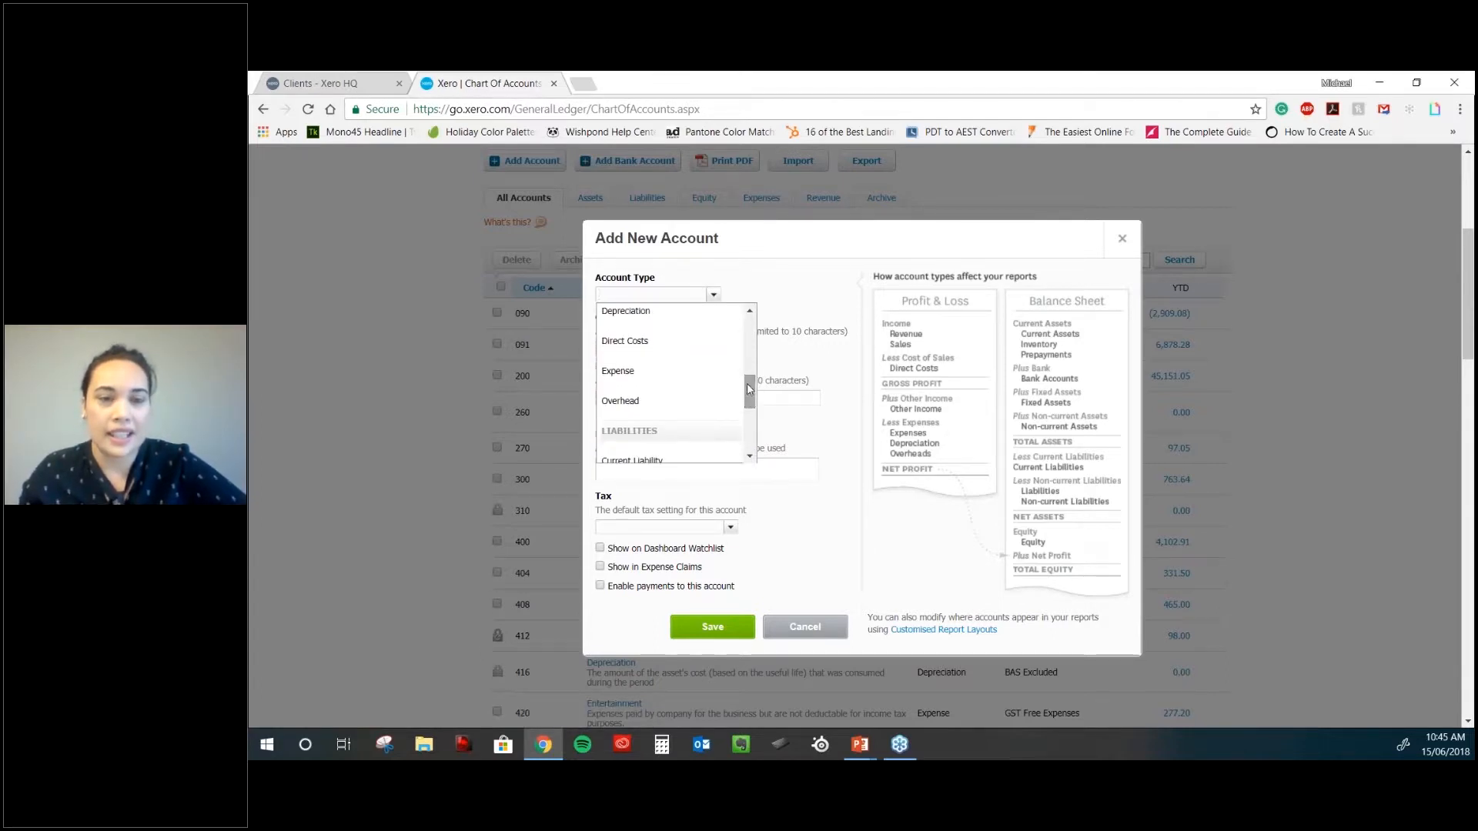
pyautogui.click(647, 377)
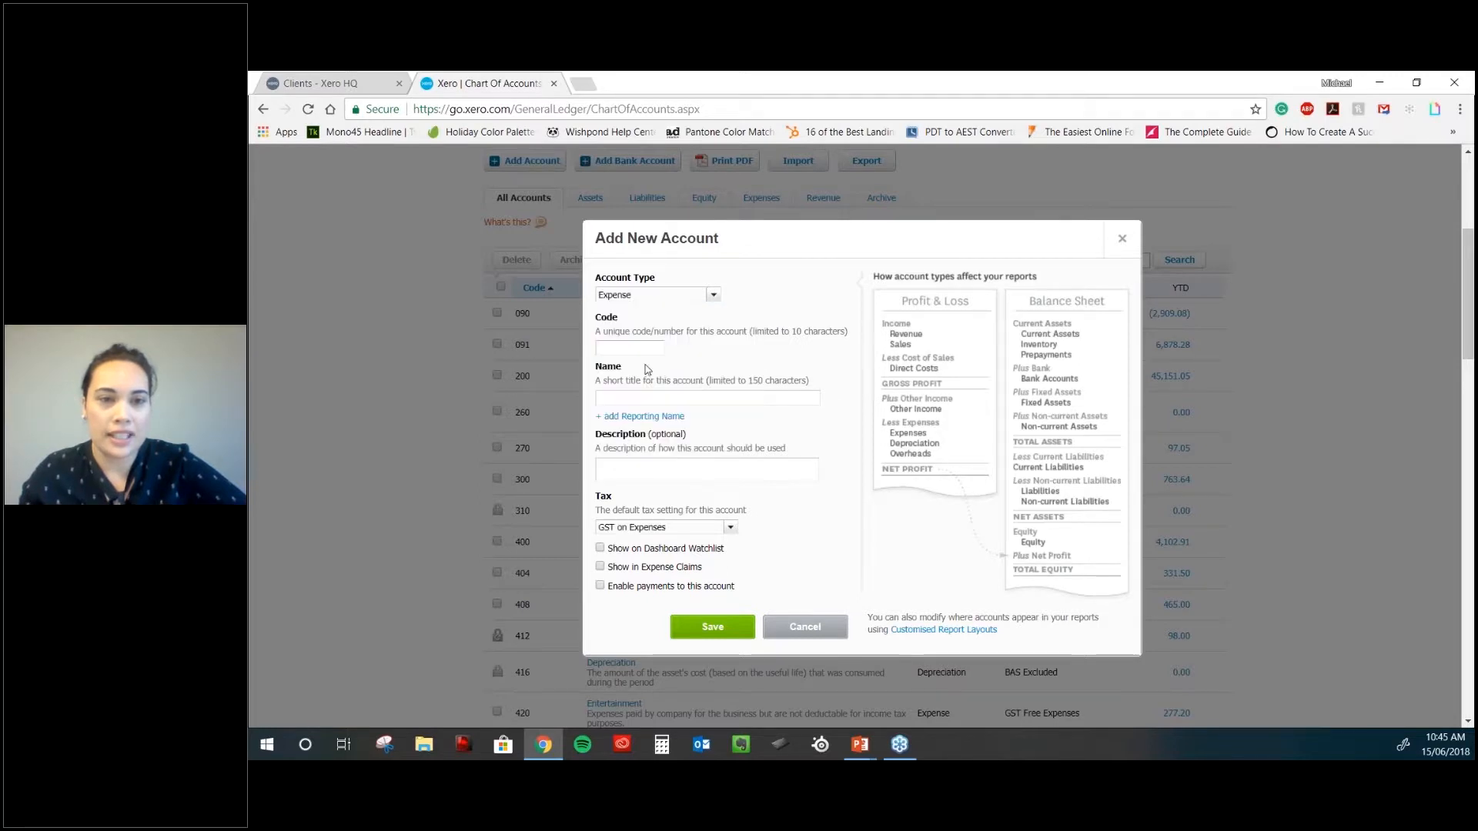
# - Enter account code 402 and confirm it is available
pyautogui.click(641, 346)
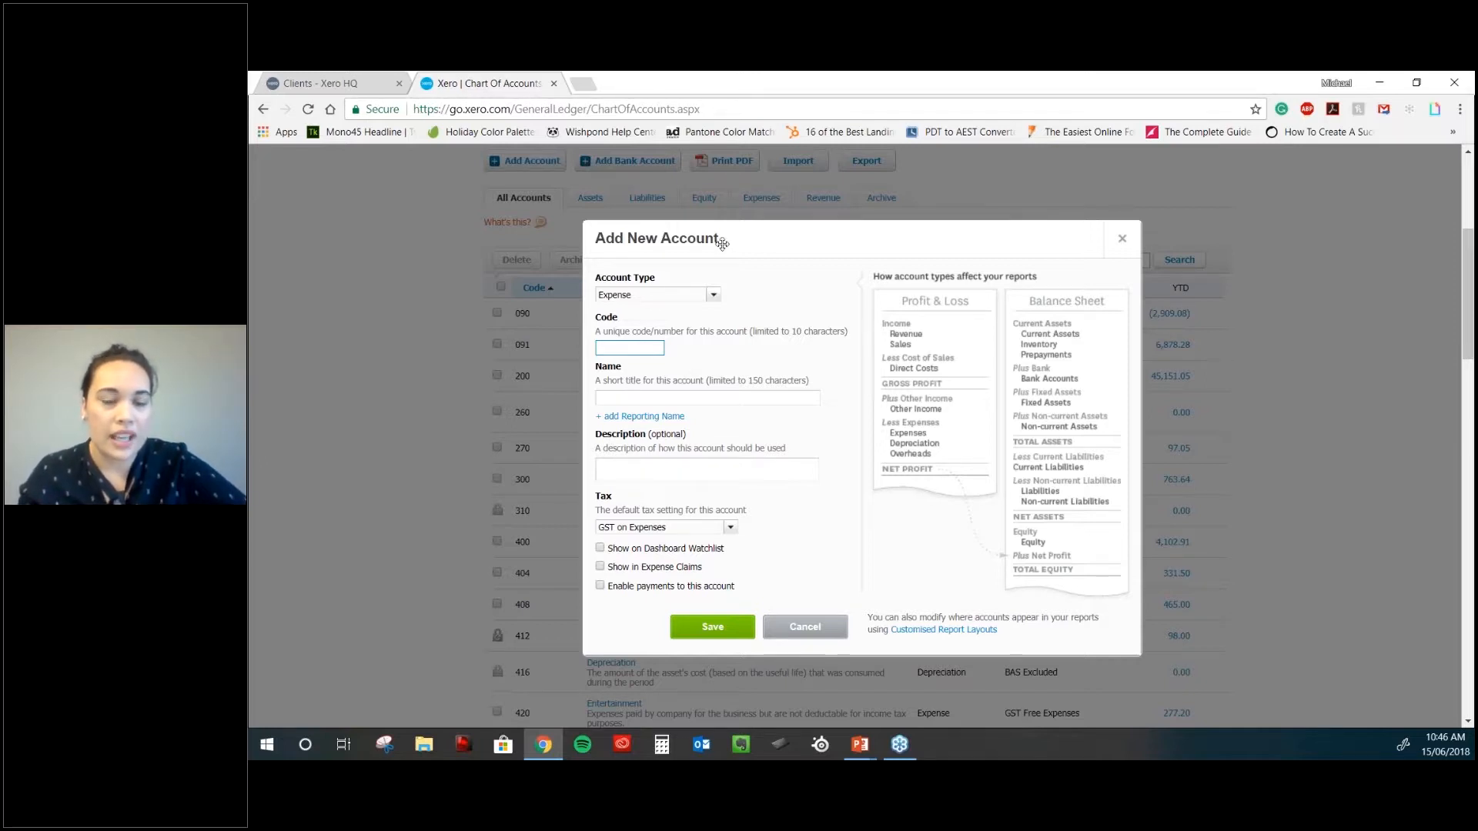
pyautogui.moveTo(722, 243); pyautogui.dragTo(926, 250)
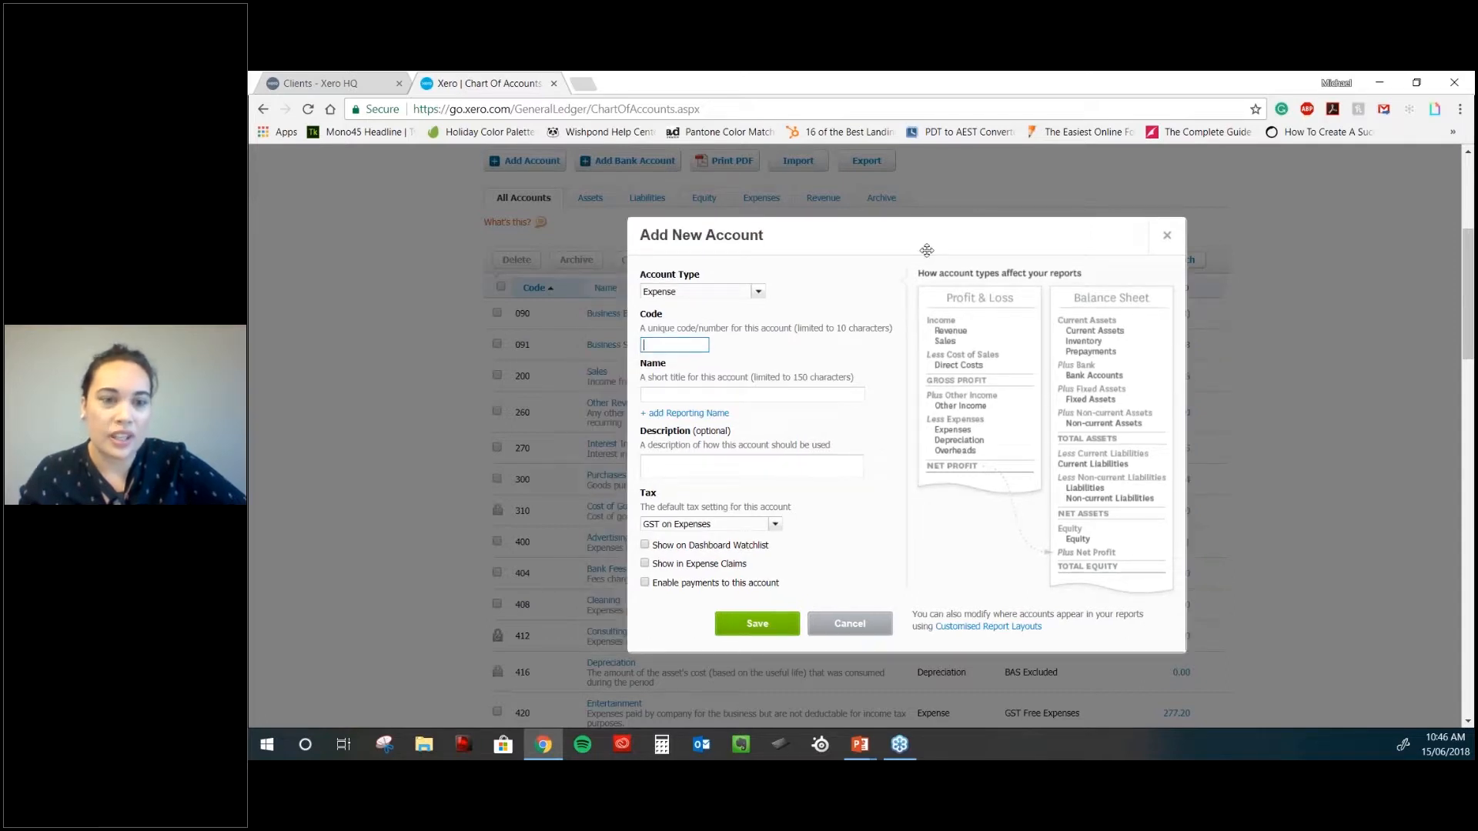
pyautogui.moveTo(925, 250); pyautogui.dragTo(1089, 233)
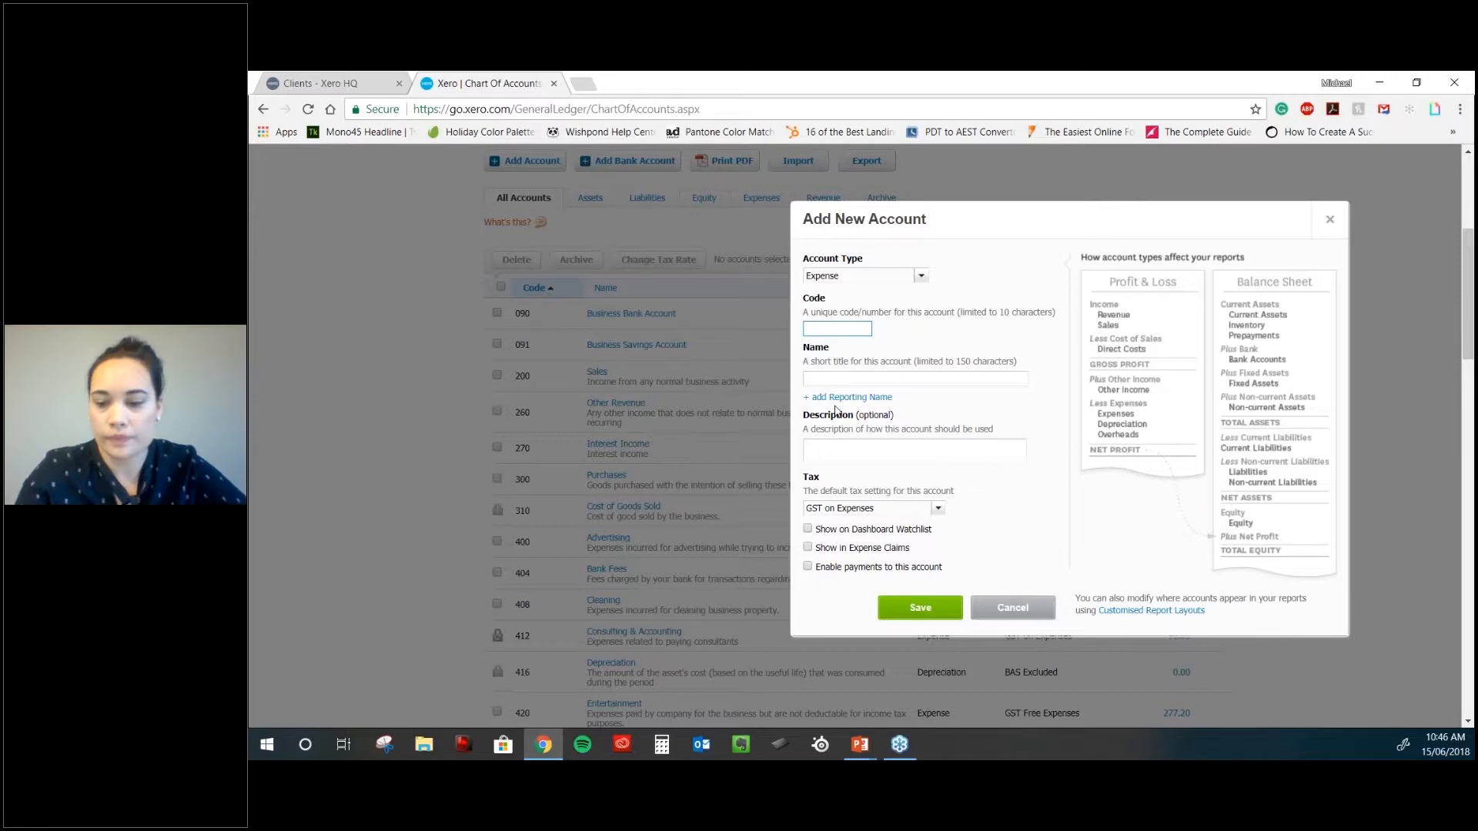
pyautogui.write('402')
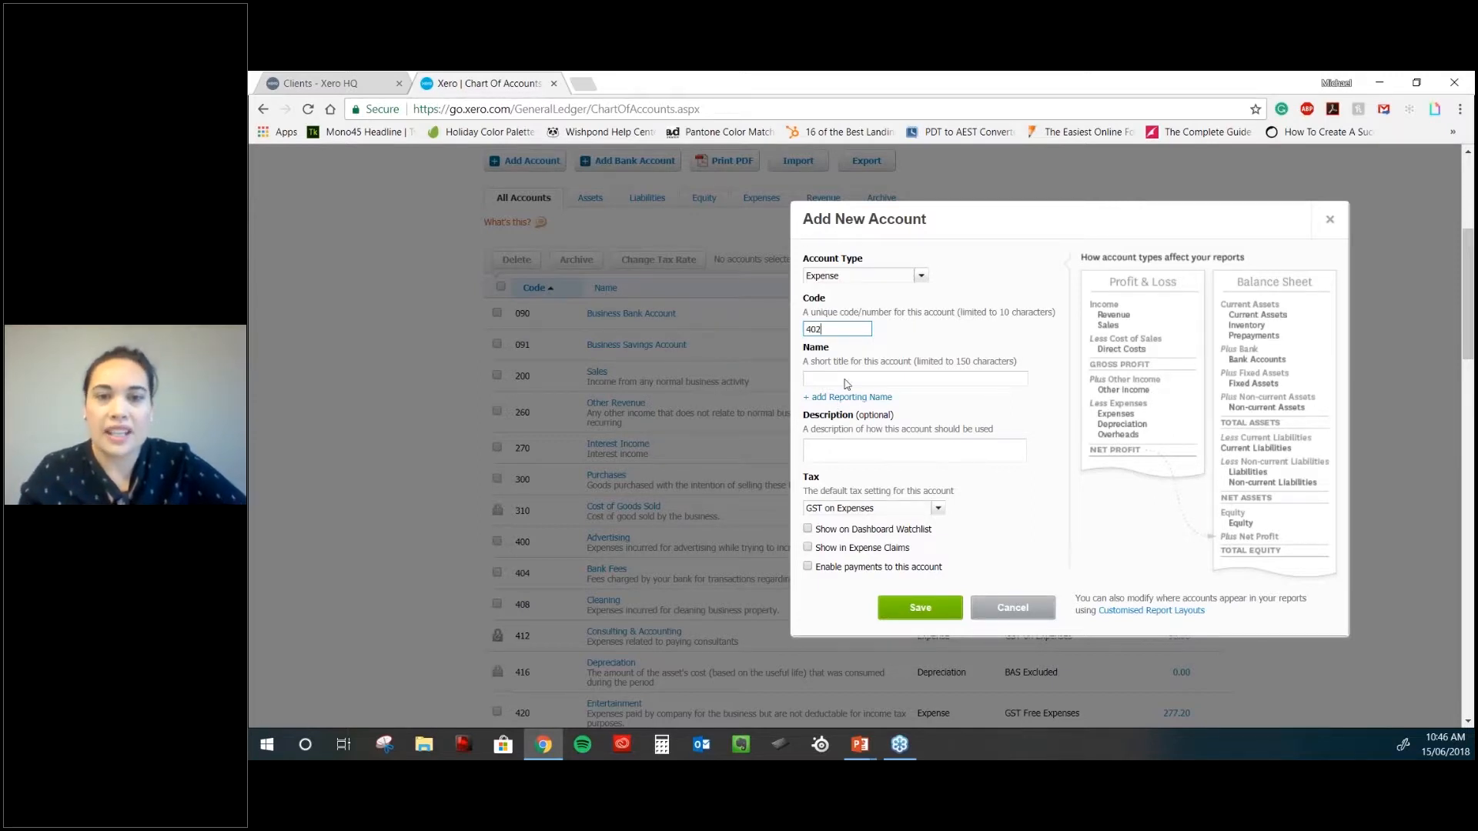
pyautogui.click(847, 381)
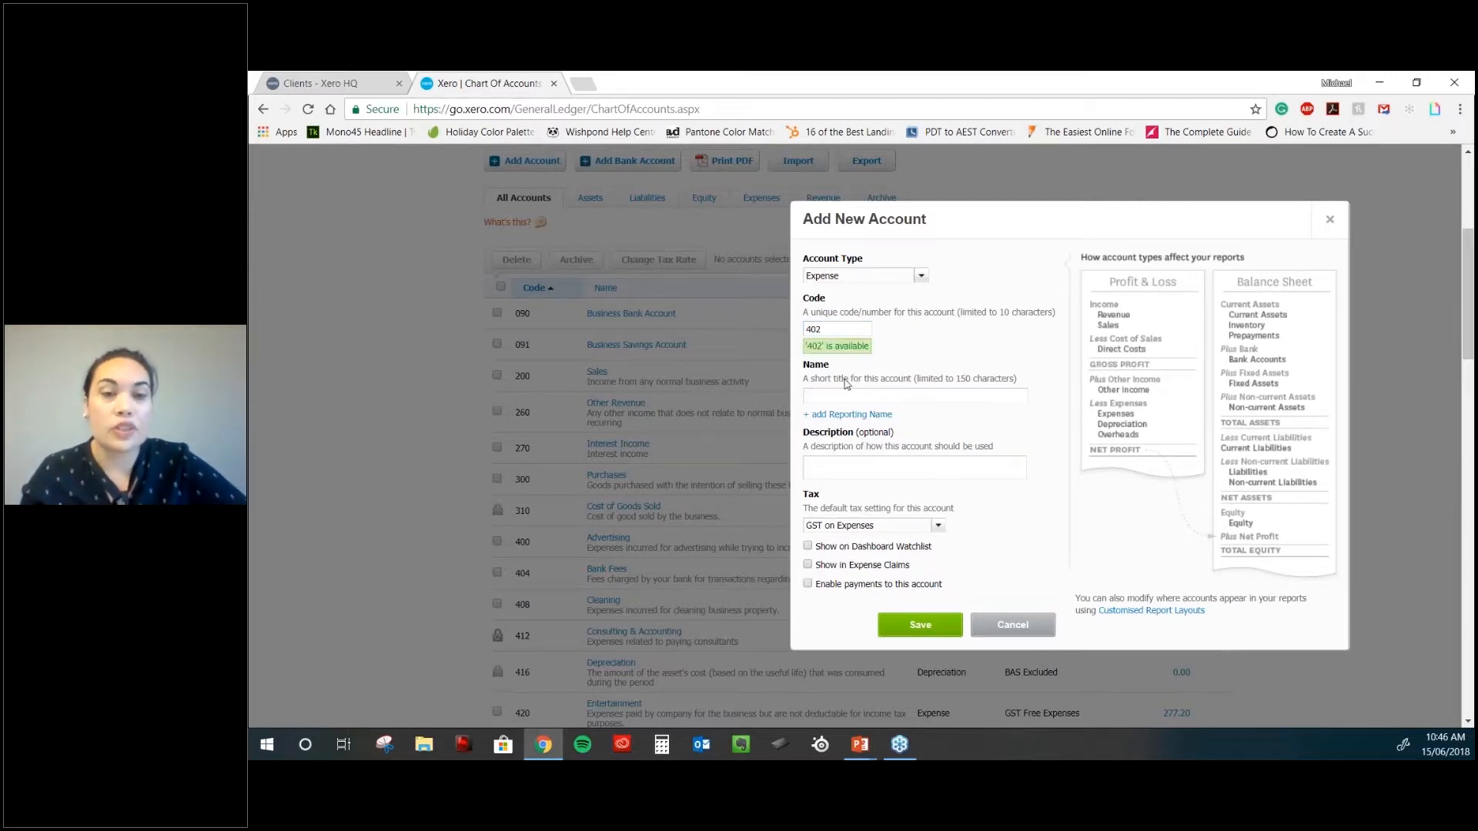
# - Name the account Marketing with the description 'marketing expense'
pyautogui.click(839, 396)
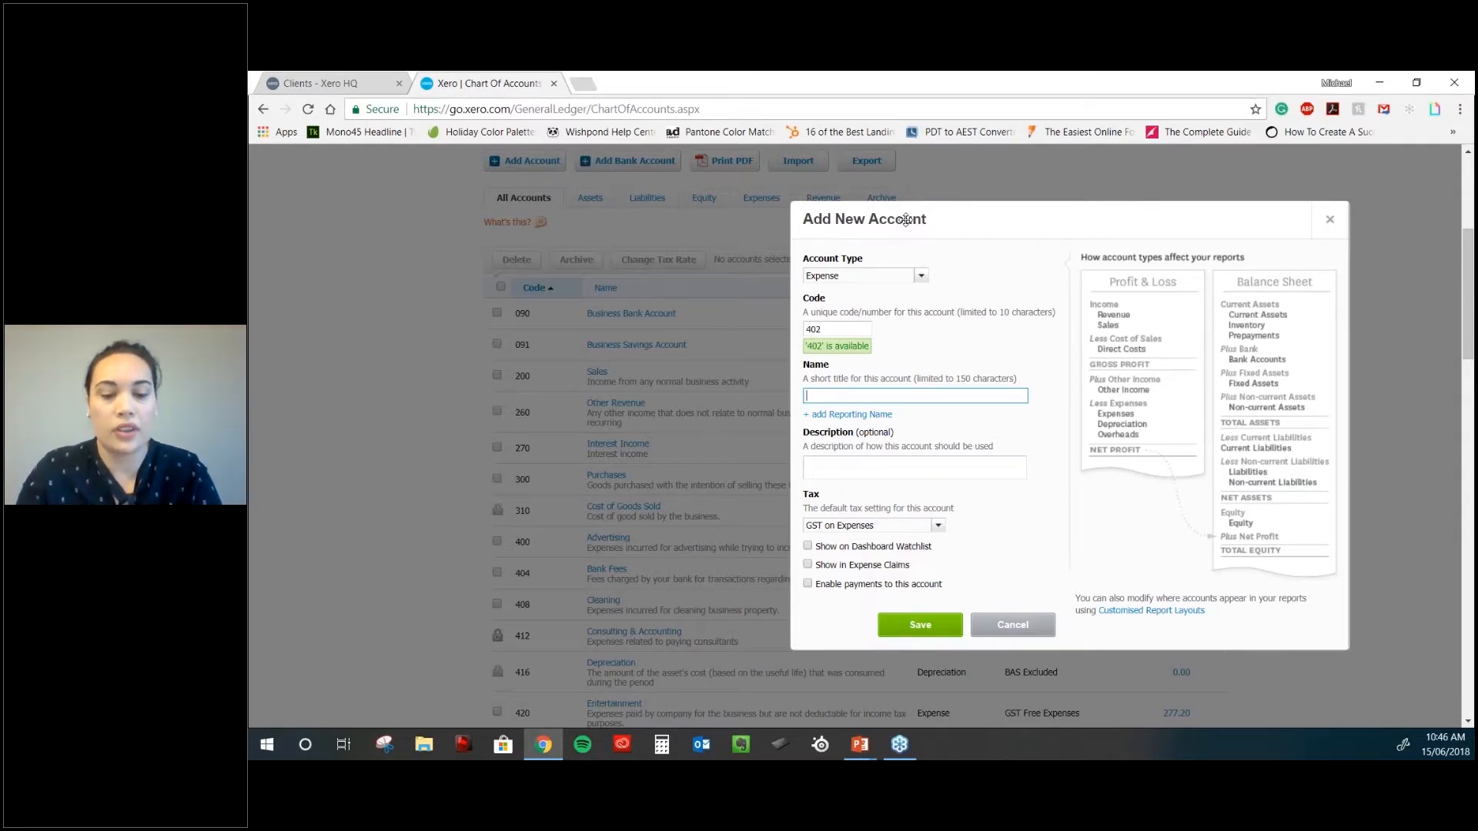
pyautogui.write('Marketing')
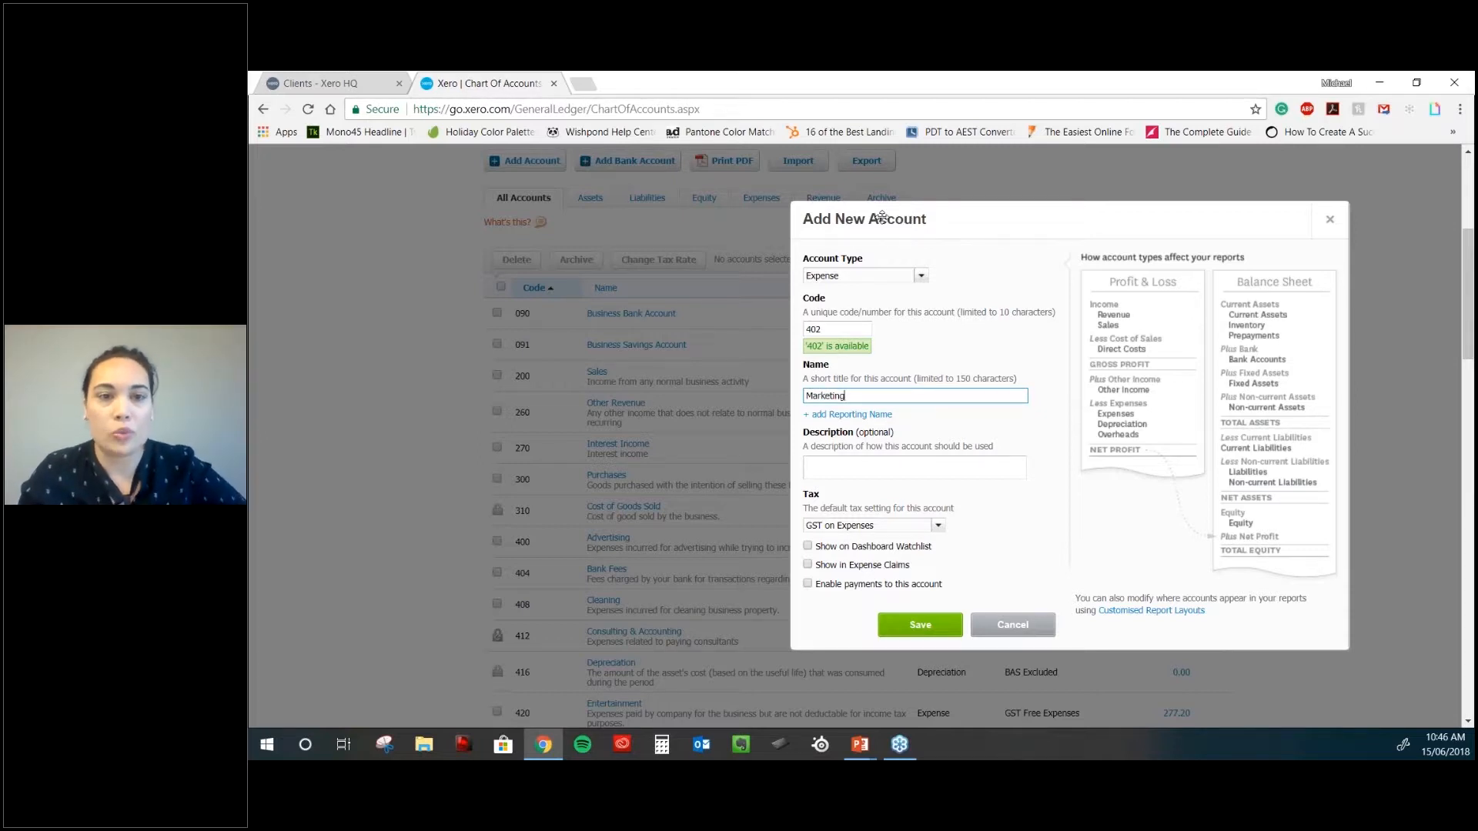
pyautogui.moveTo(882, 218); pyautogui.dragTo(743, 188)
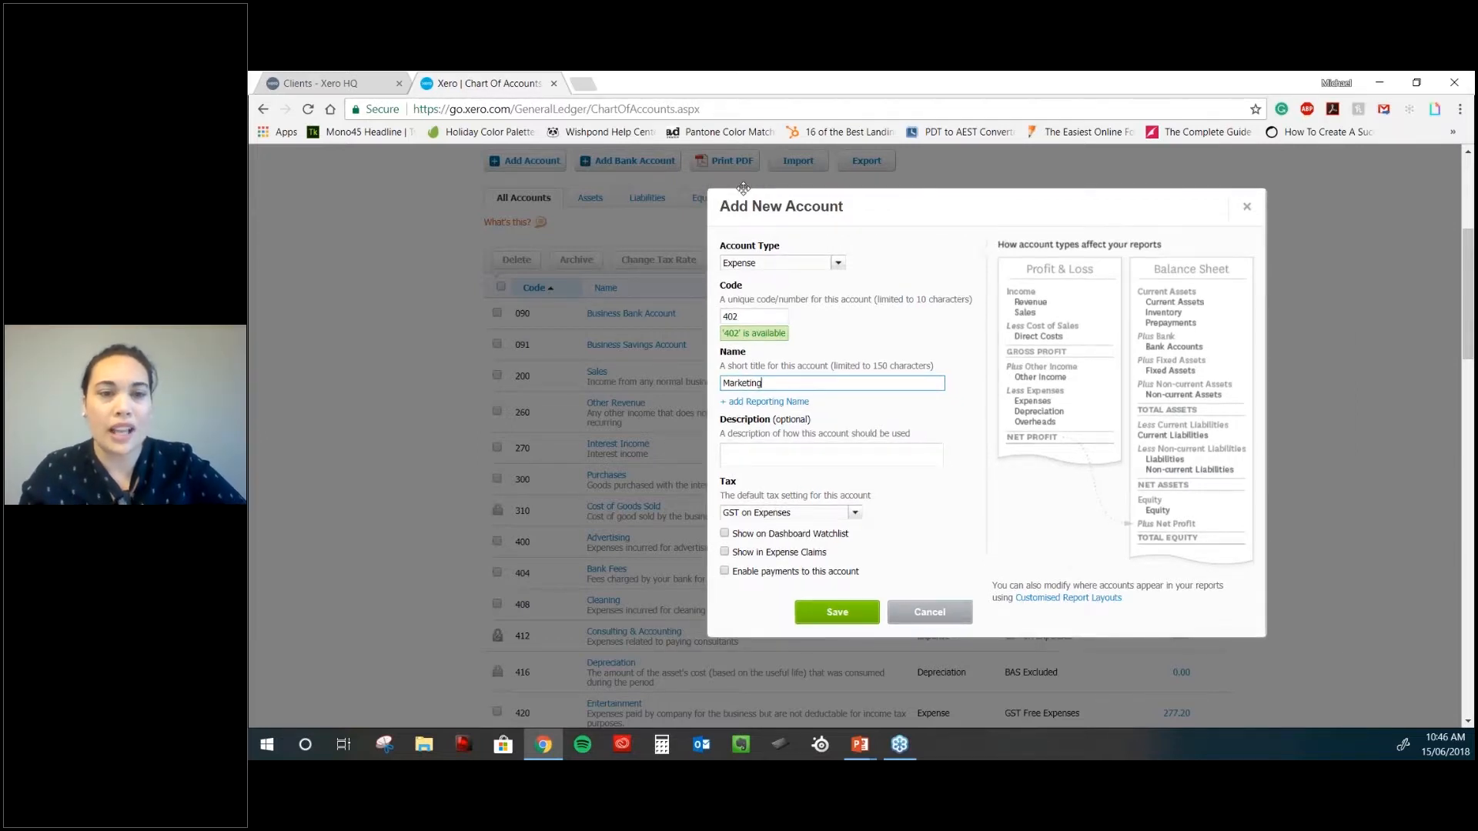
pyautogui.moveTo(744, 188); pyautogui.dragTo(610, 164)
pyautogui.click(659, 435)
pyautogui.write('marketing expense')
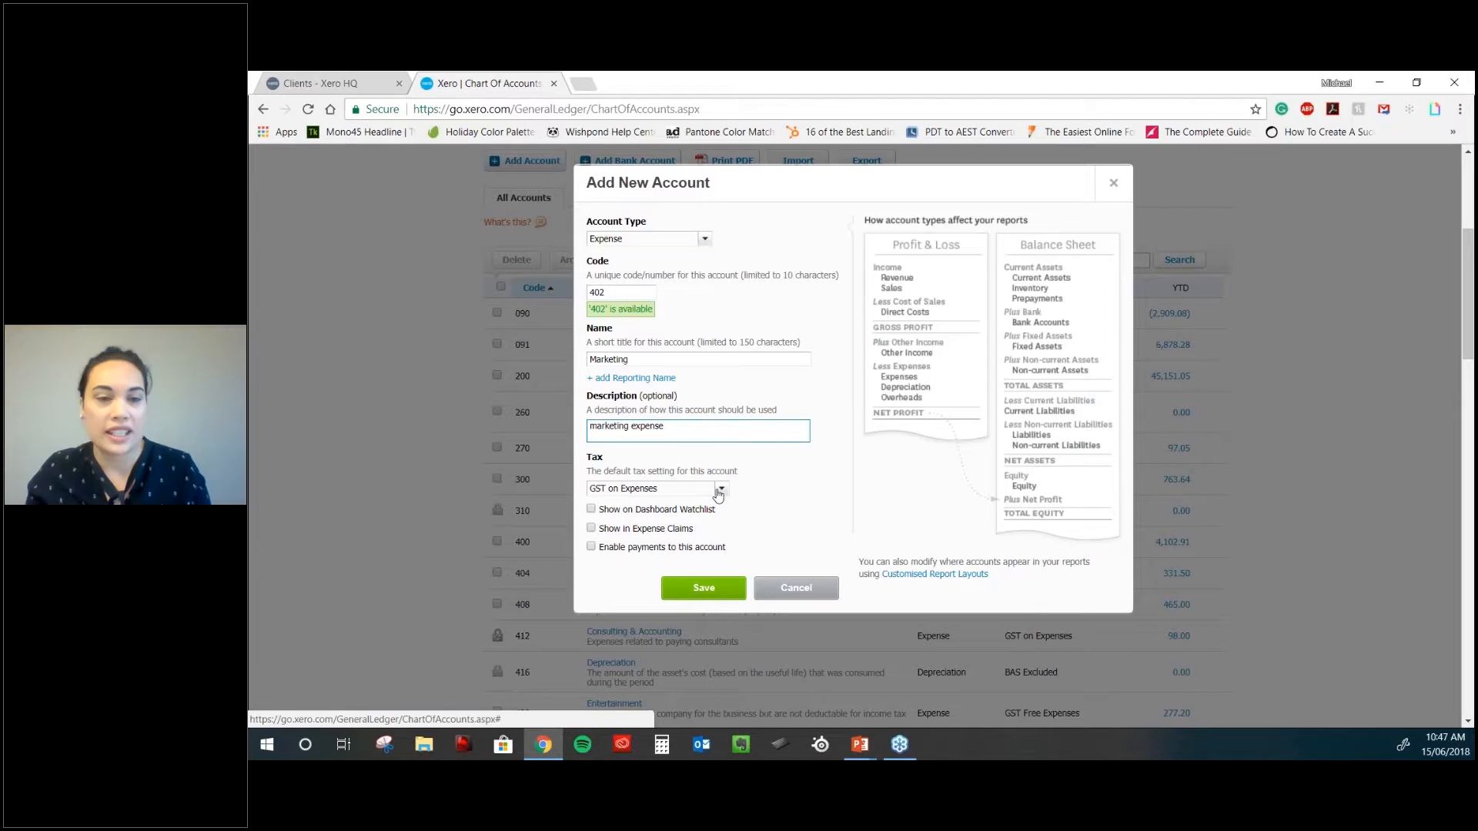
# - Save account 402 Marketing with GST on Expenses tax, shown on the dashboard watchlist
pyautogui.click(721, 490)
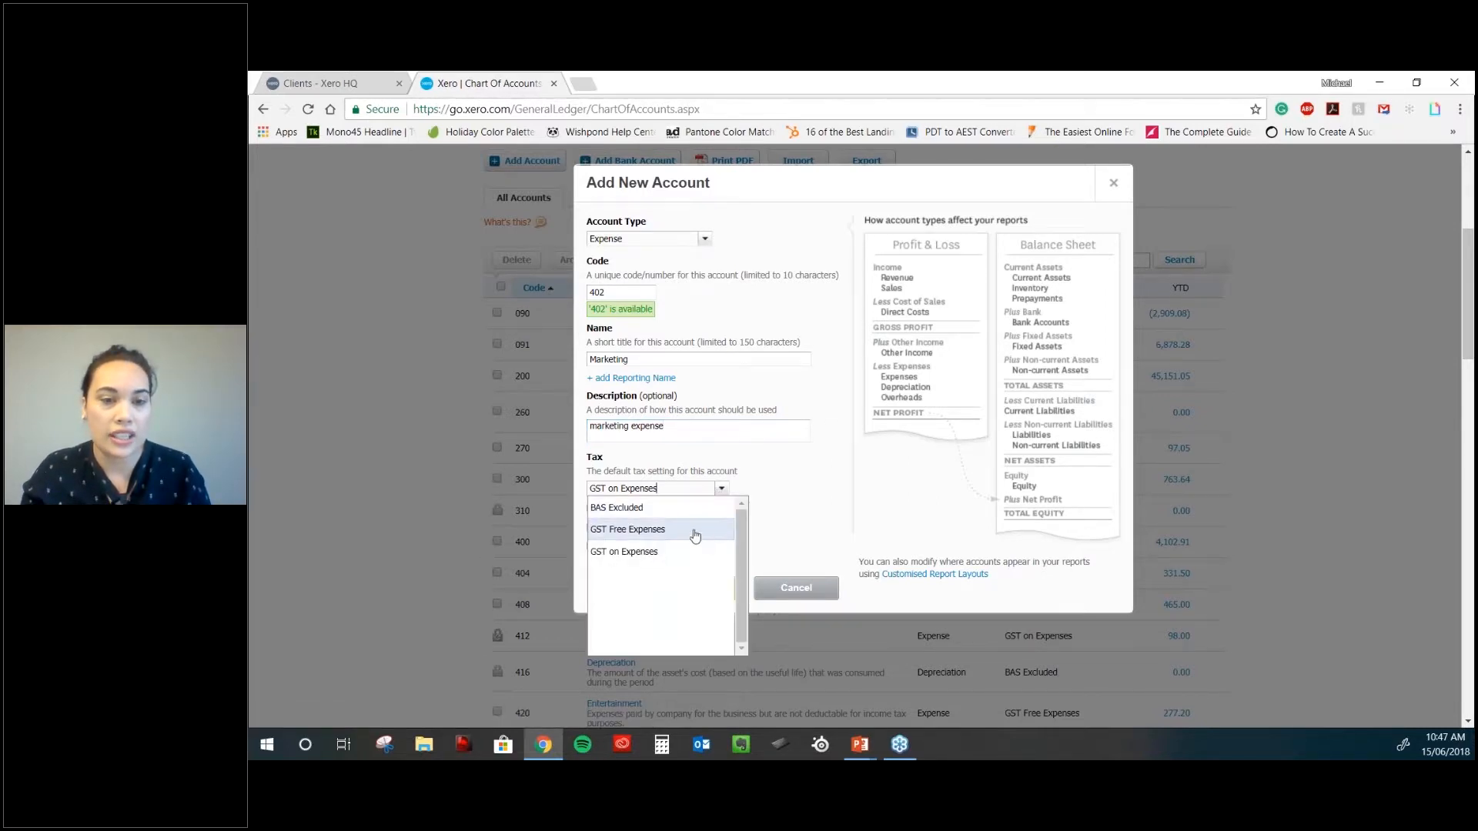
pyautogui.click(692, 530)
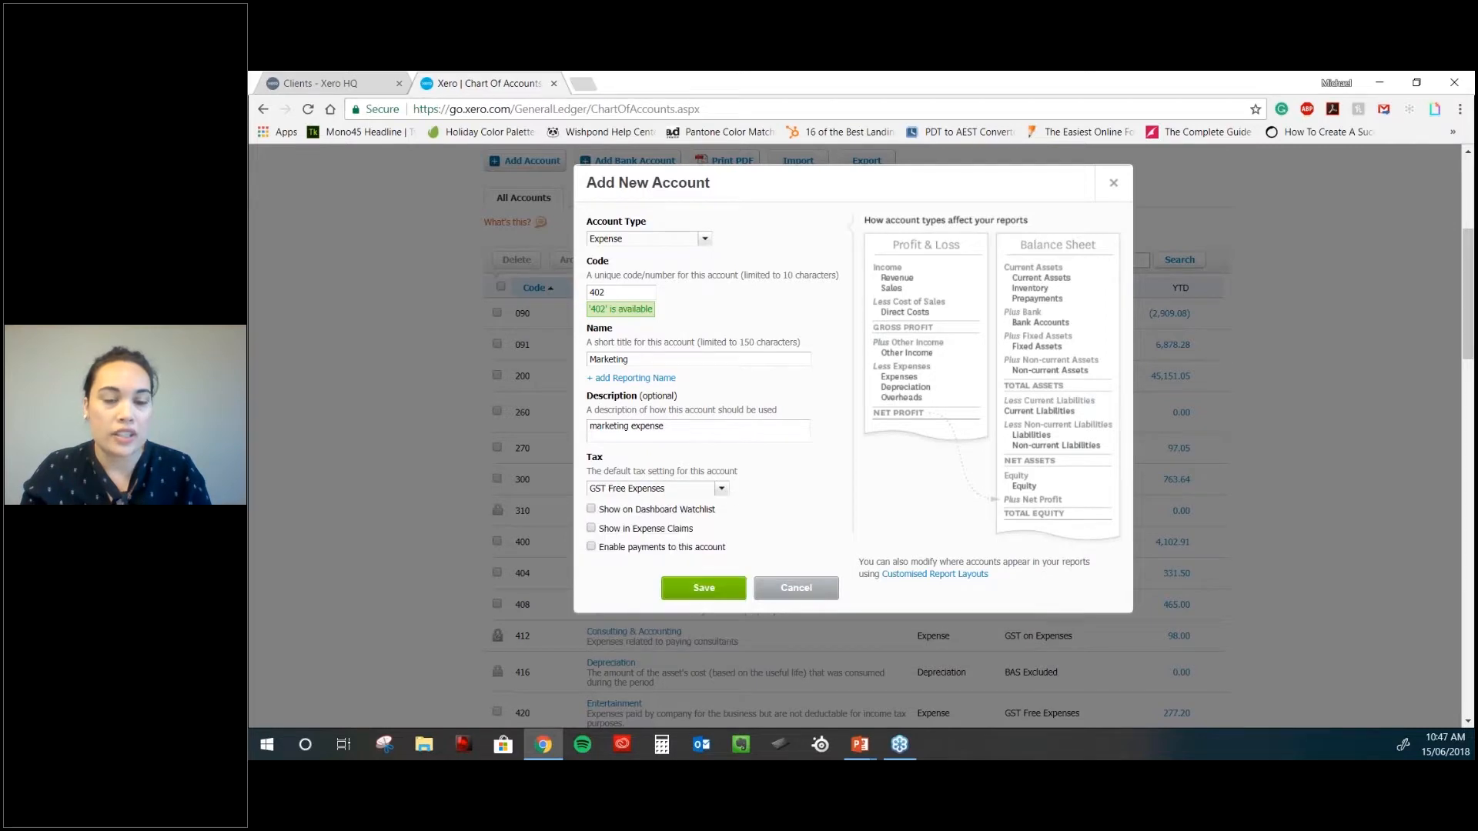
pyautogui.click(722, 489)
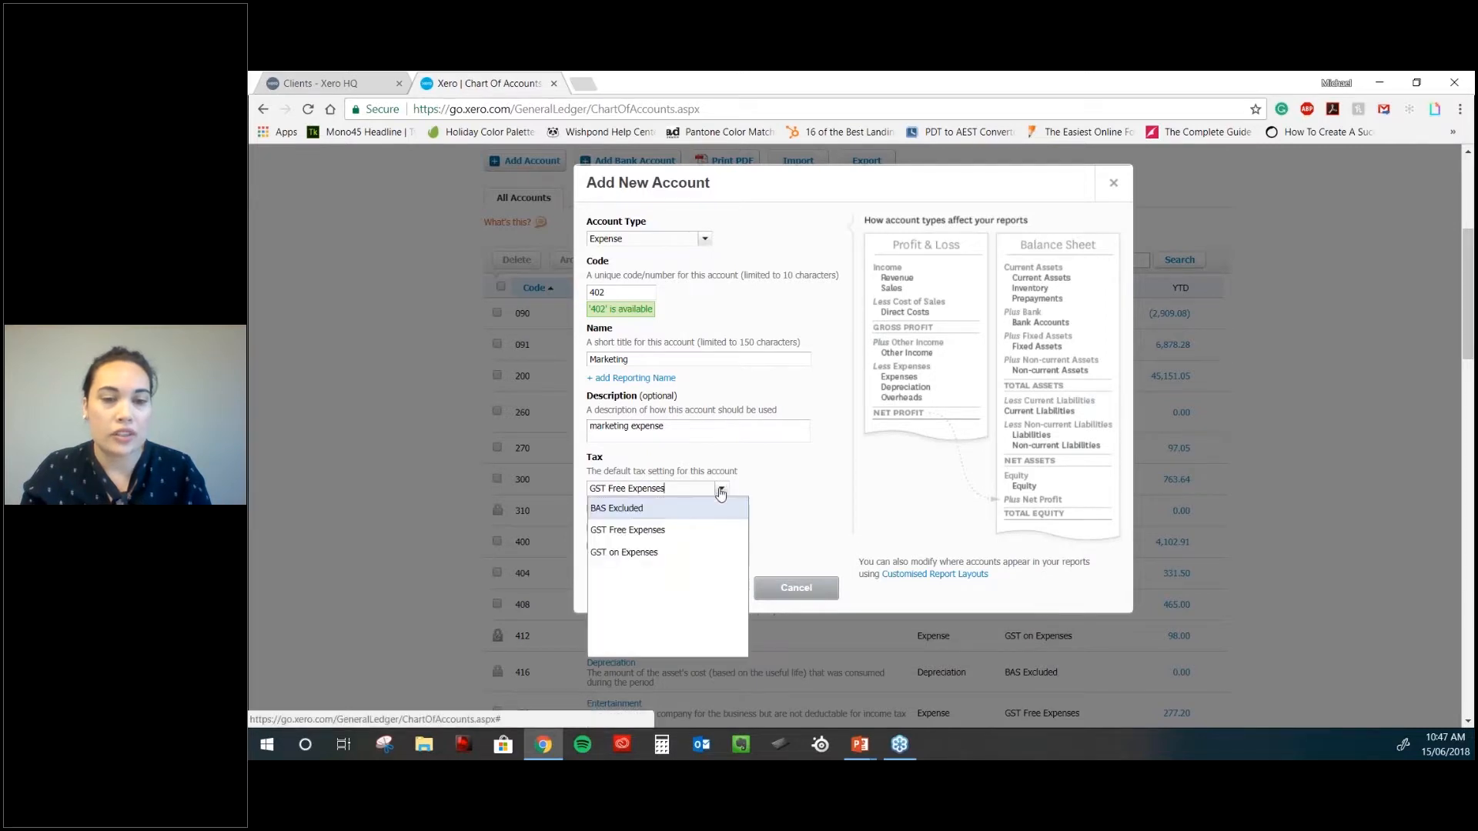
pyautogui.click(648, 553)
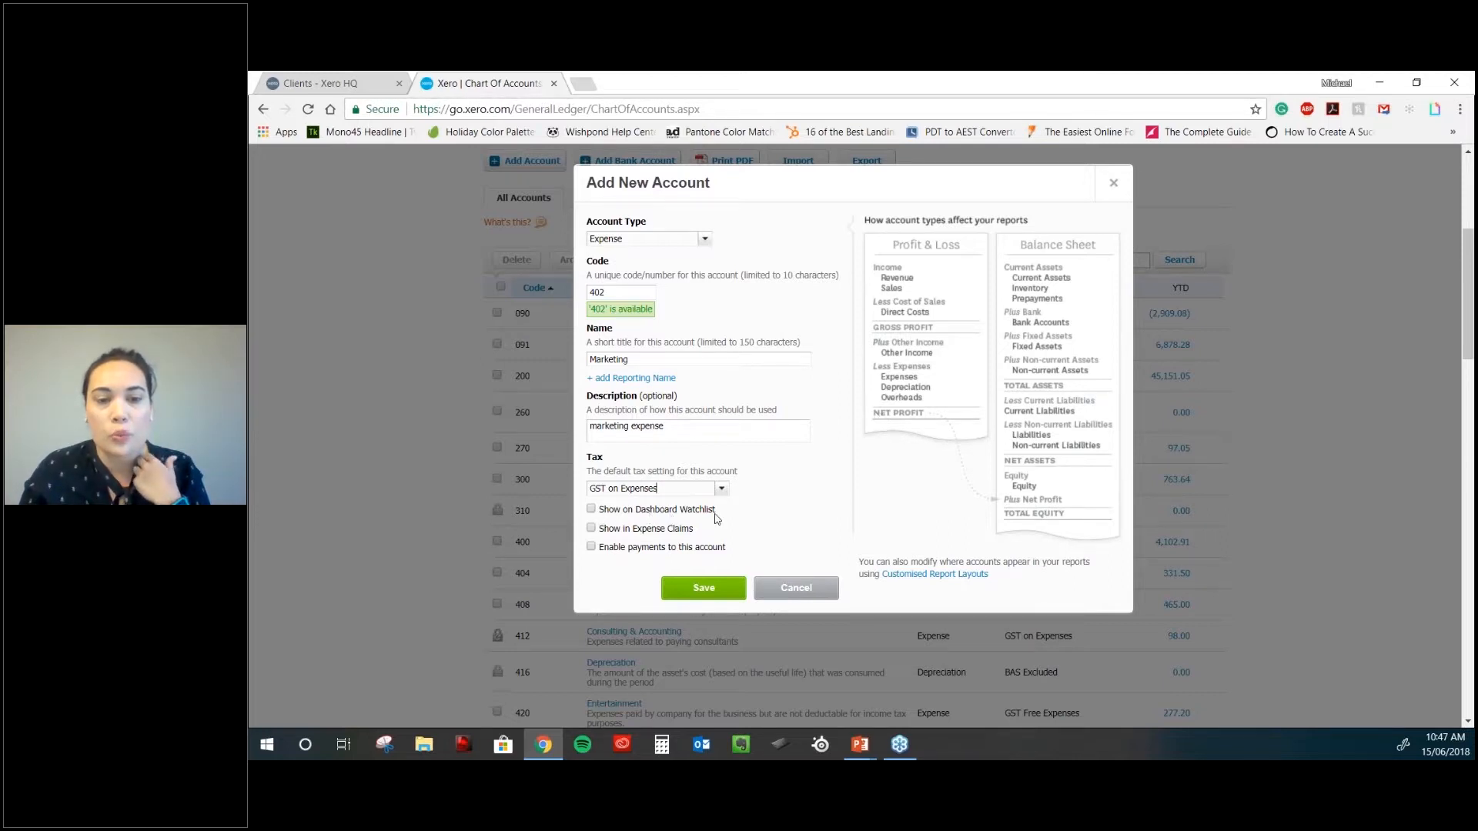
pyautogui.click(591, 509)
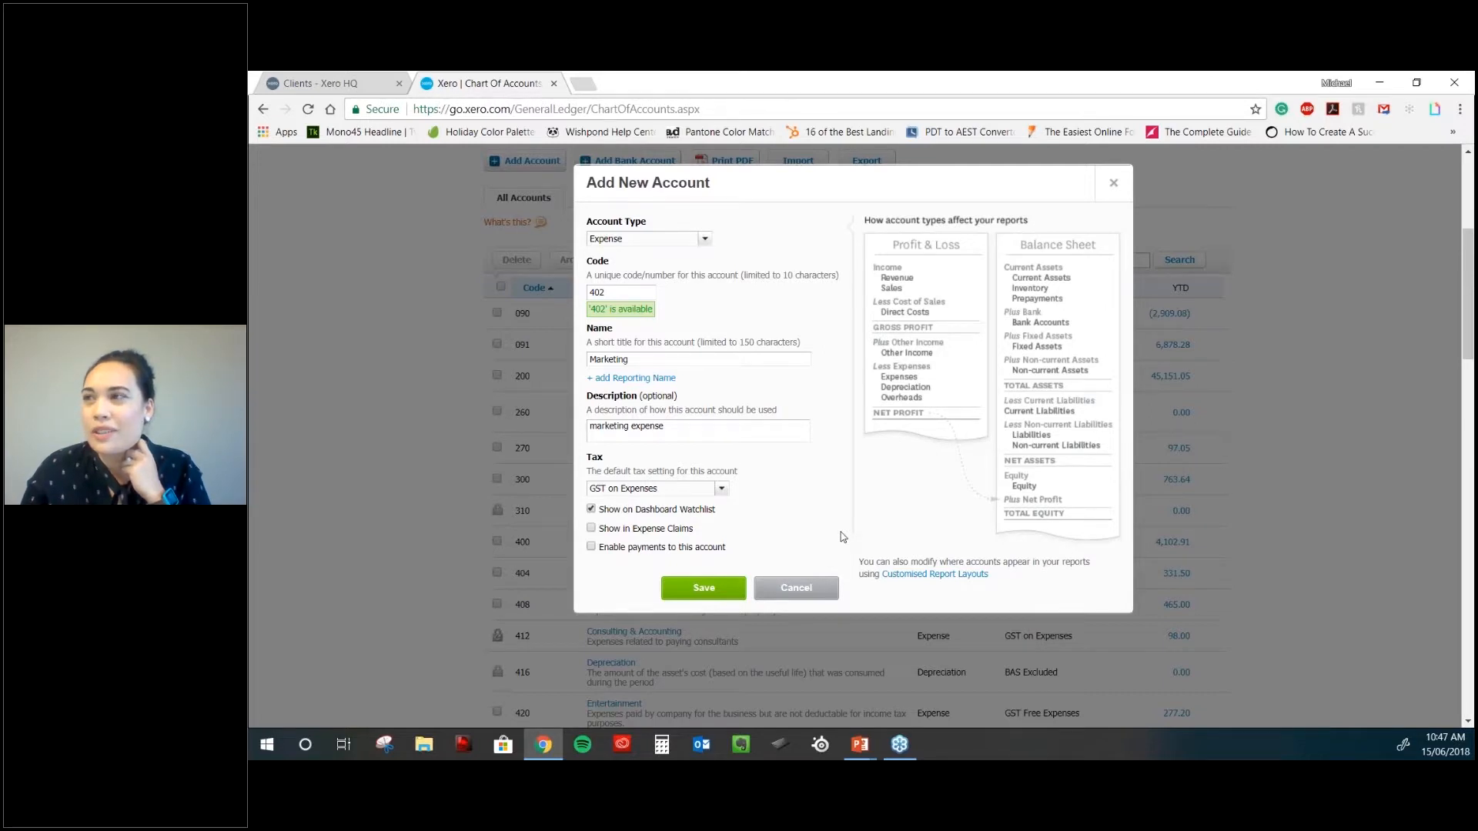
pyautogui.click(705, 590)
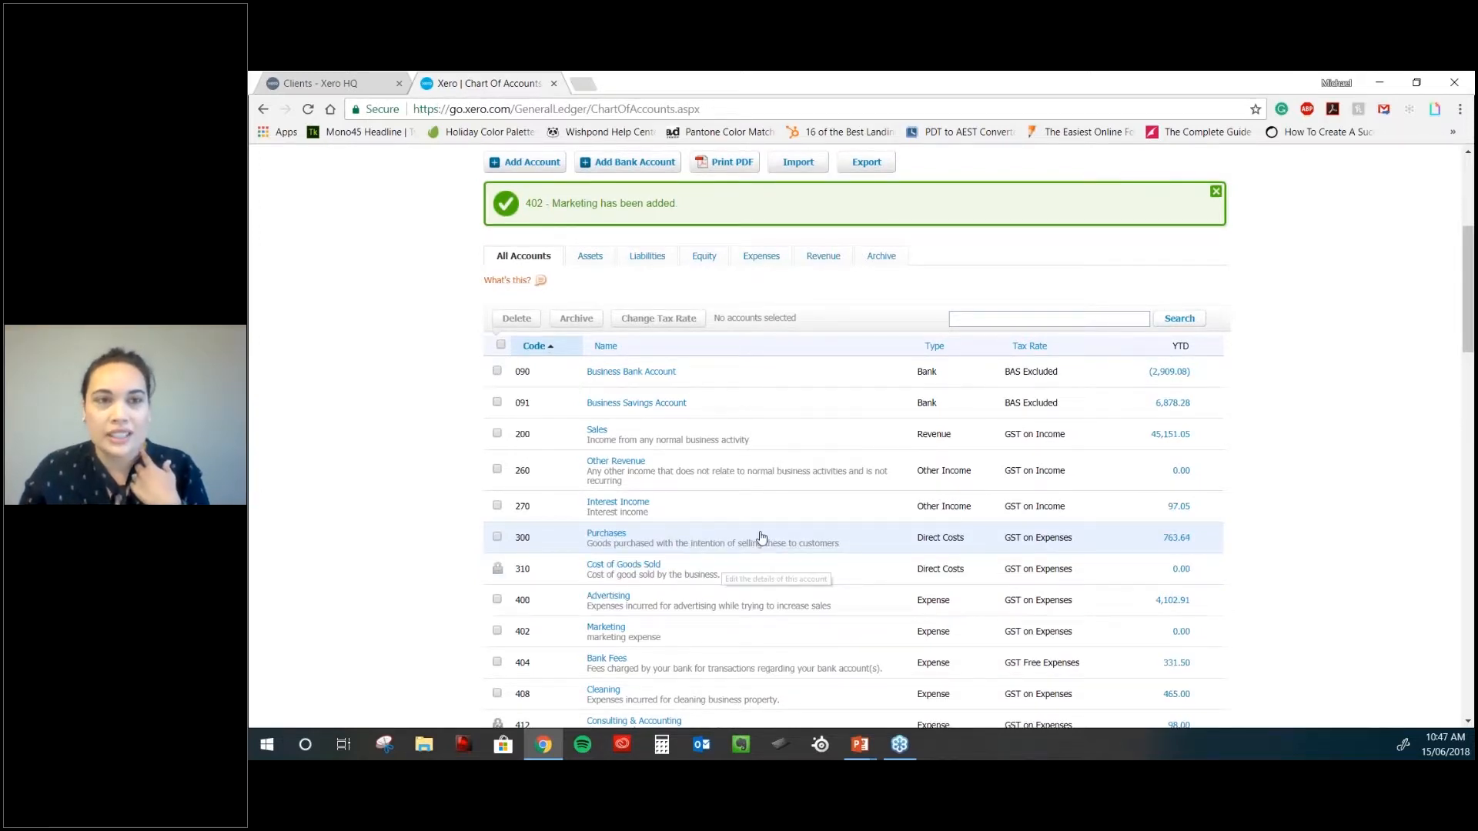
# - Check Marketing (402) on the dashboard watchlist in a new tab, then return to Chart of Accounts
pyautogui.scroll(5, 761, 538)
pyautogui.middleClick(521, 233)
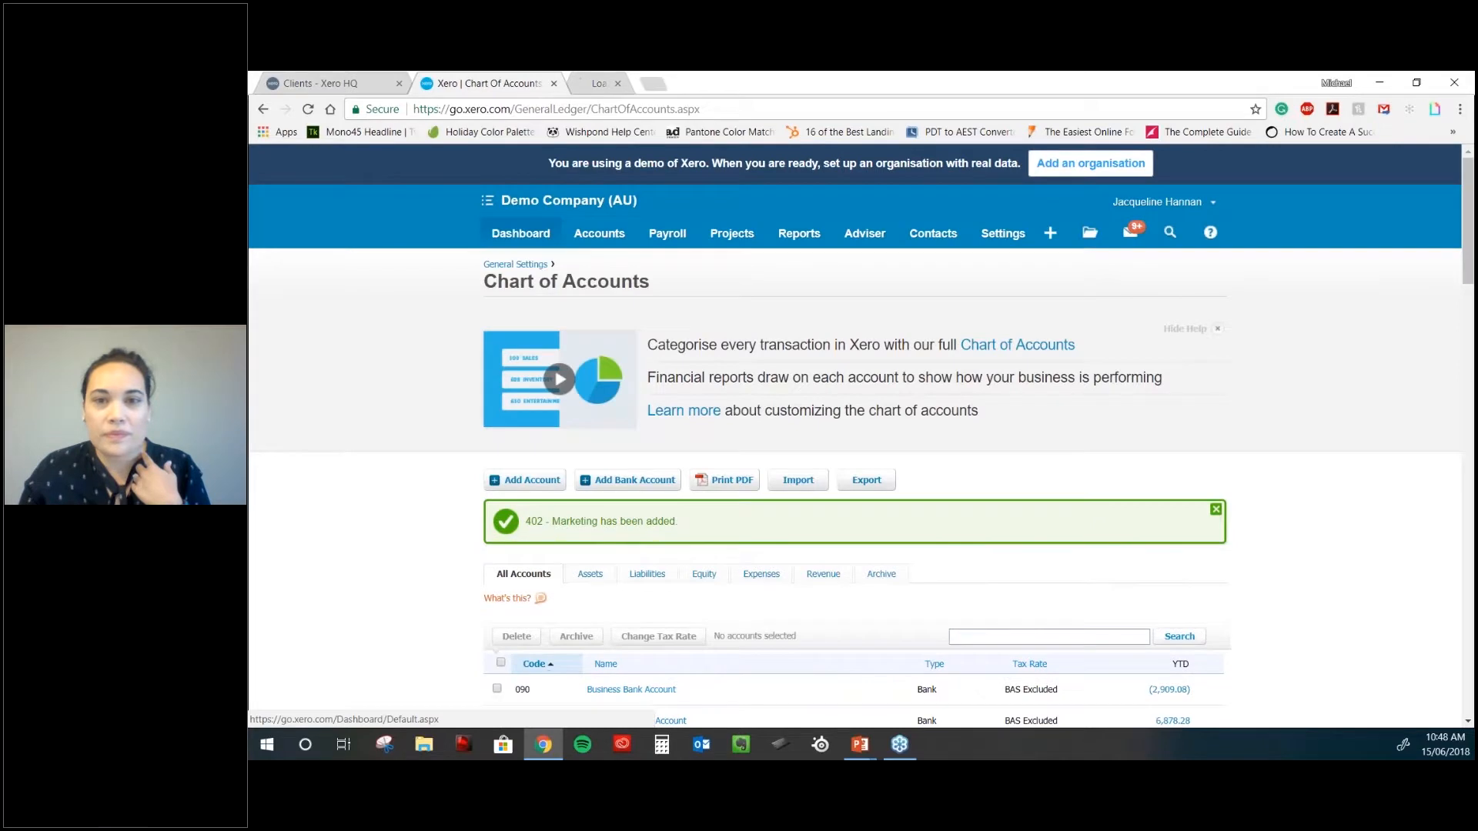
pyautogui.hotkey('ctrl', 'Tab')
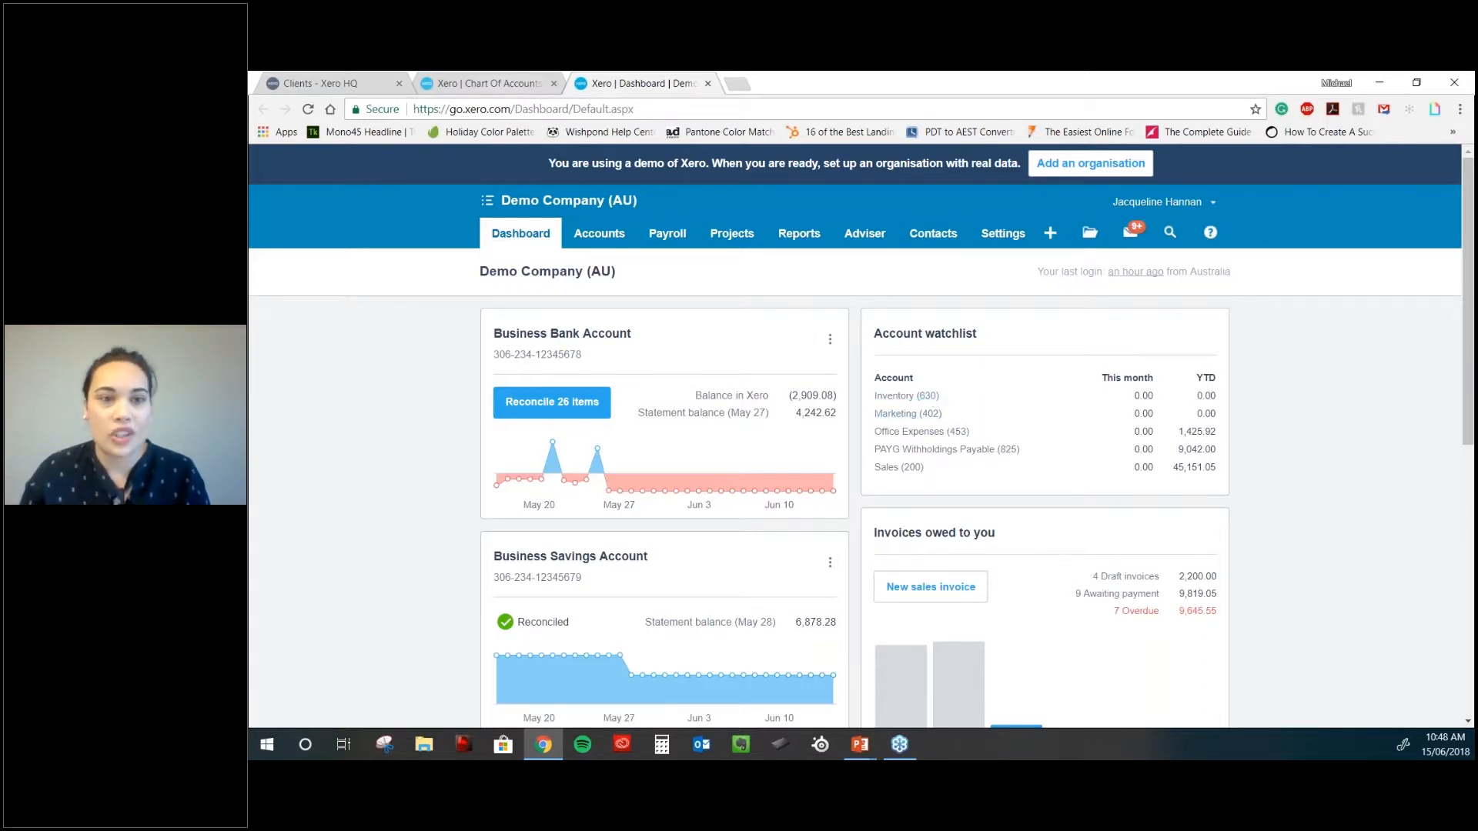
pyautogui.click(496, 82)
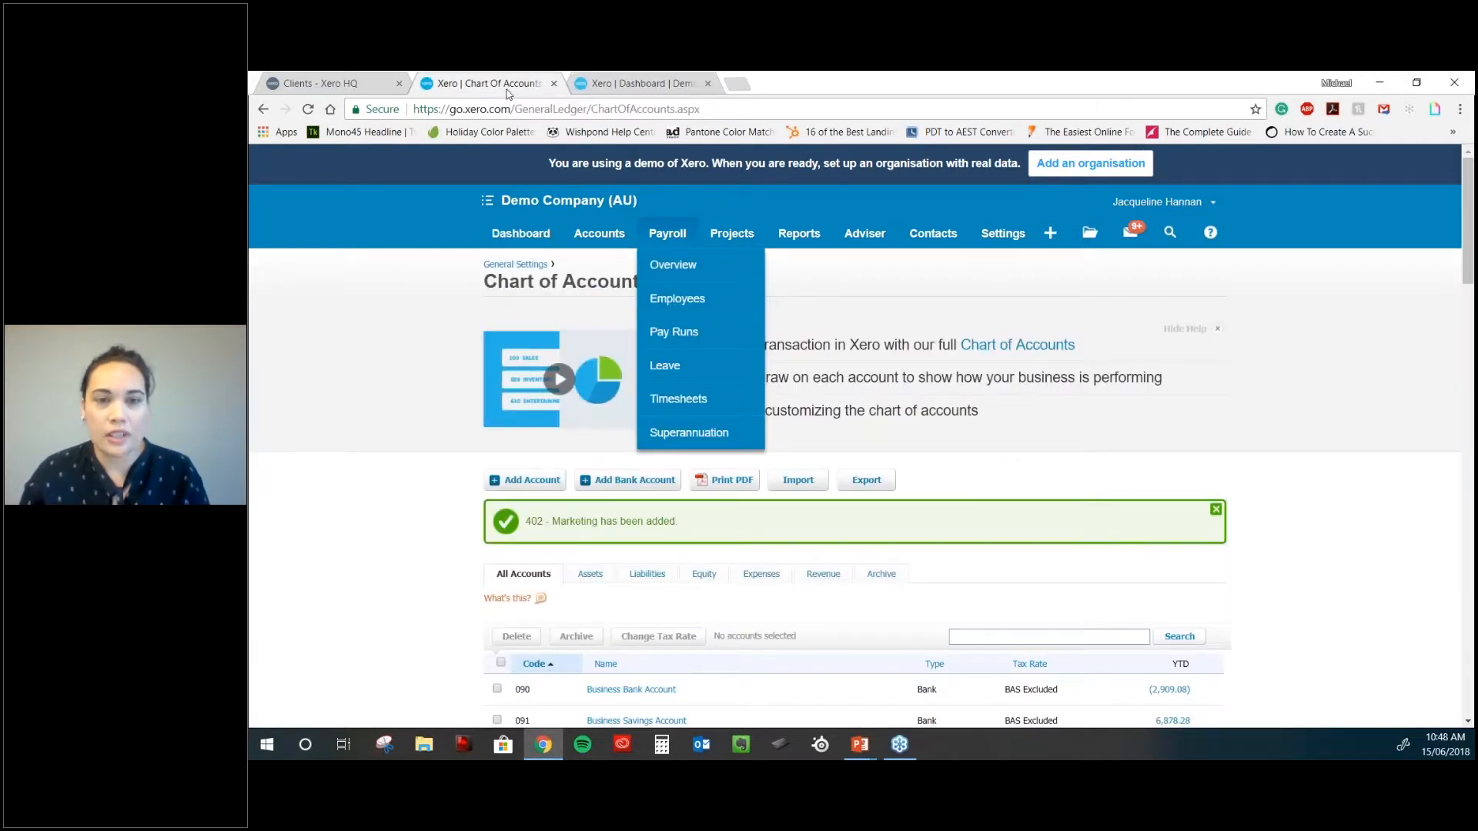
pyautogui.scroll(-1, 798, 420)
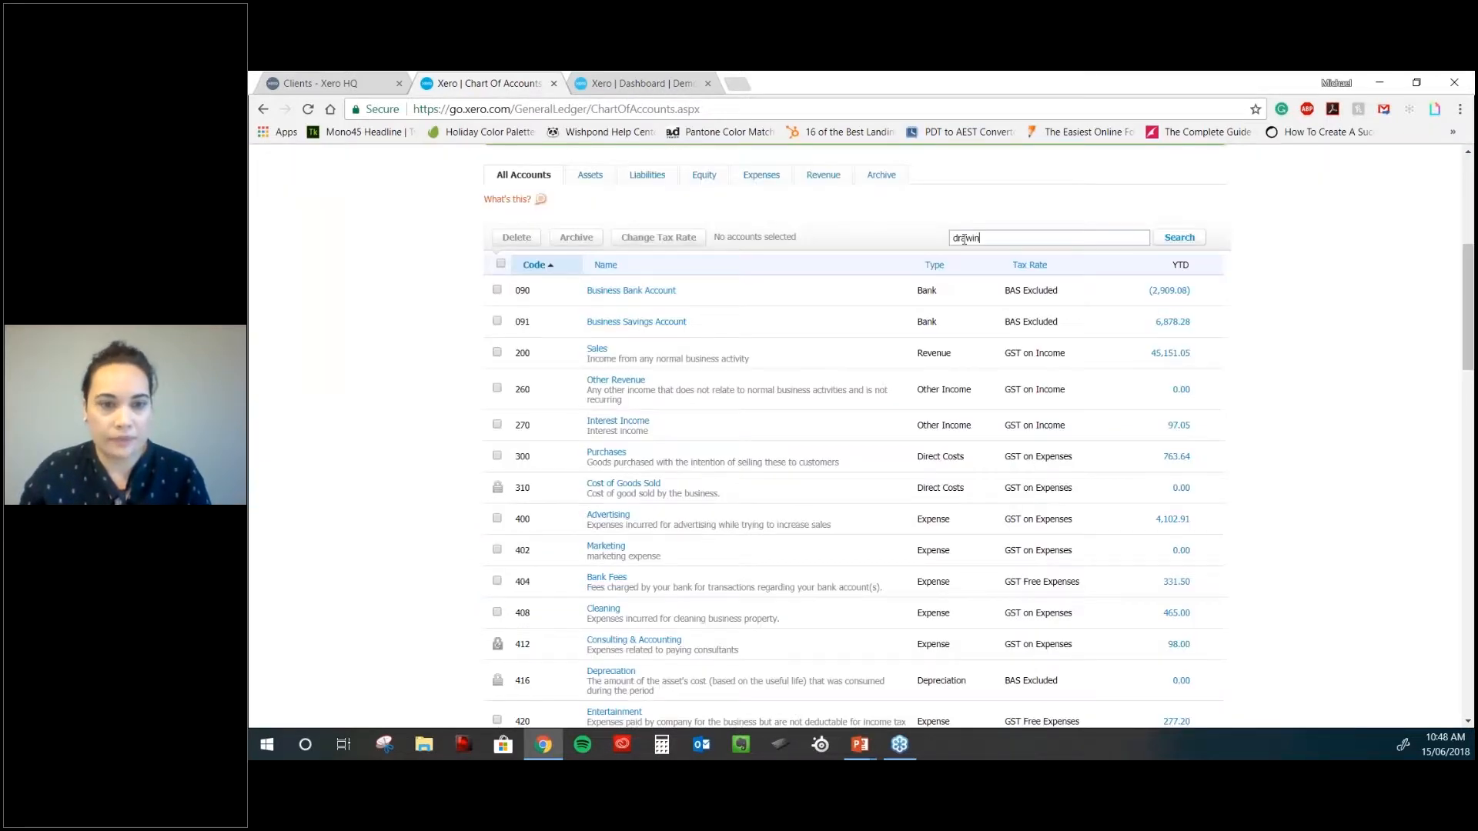
# - Filter the chart of accounts by 'drawing' and open the 880 Owner A Drawings account details
pyautogui.write('g')
pyautogui.press('Return')
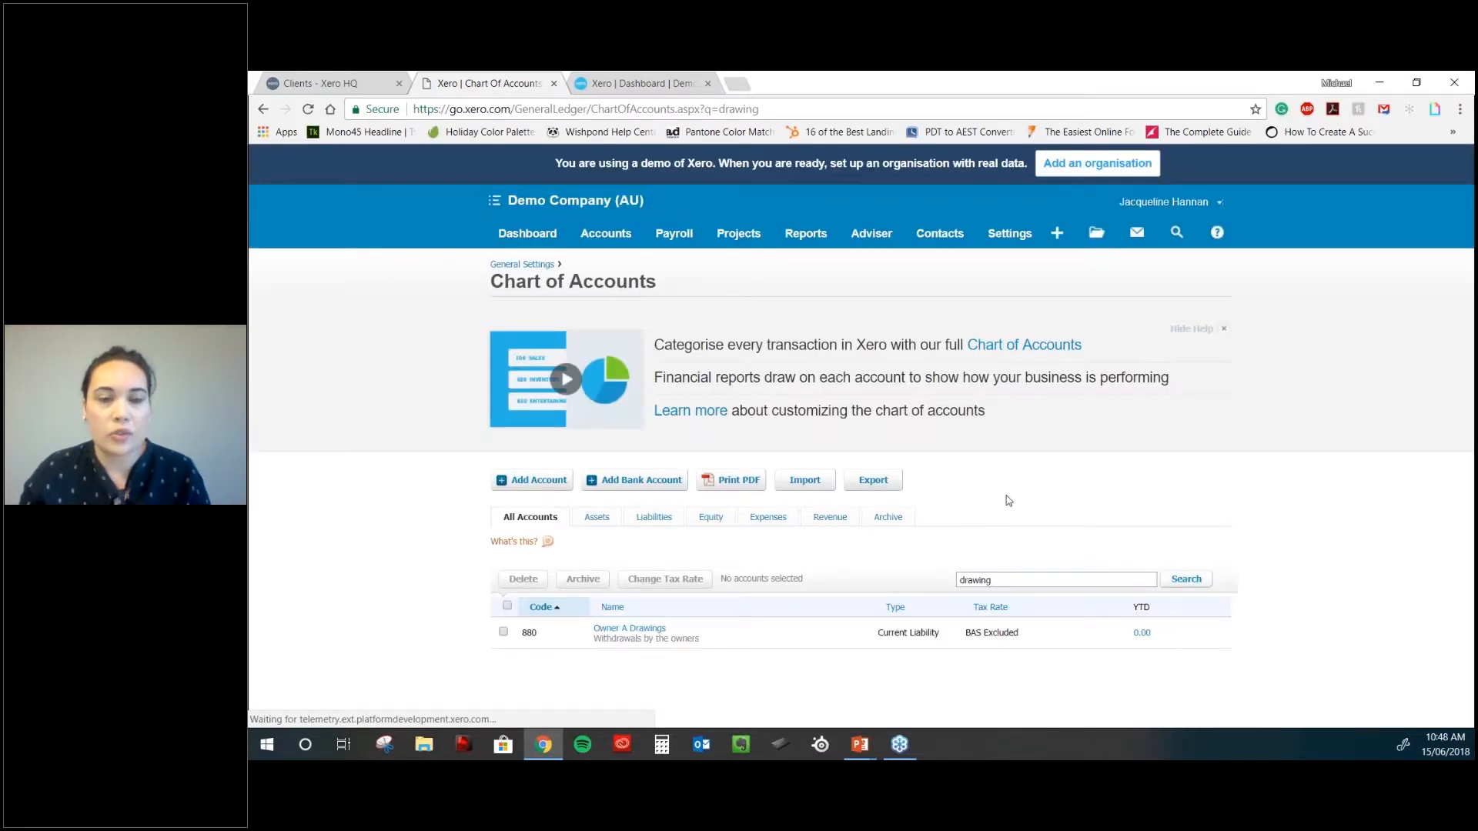
pyautogui.click(629, 628)
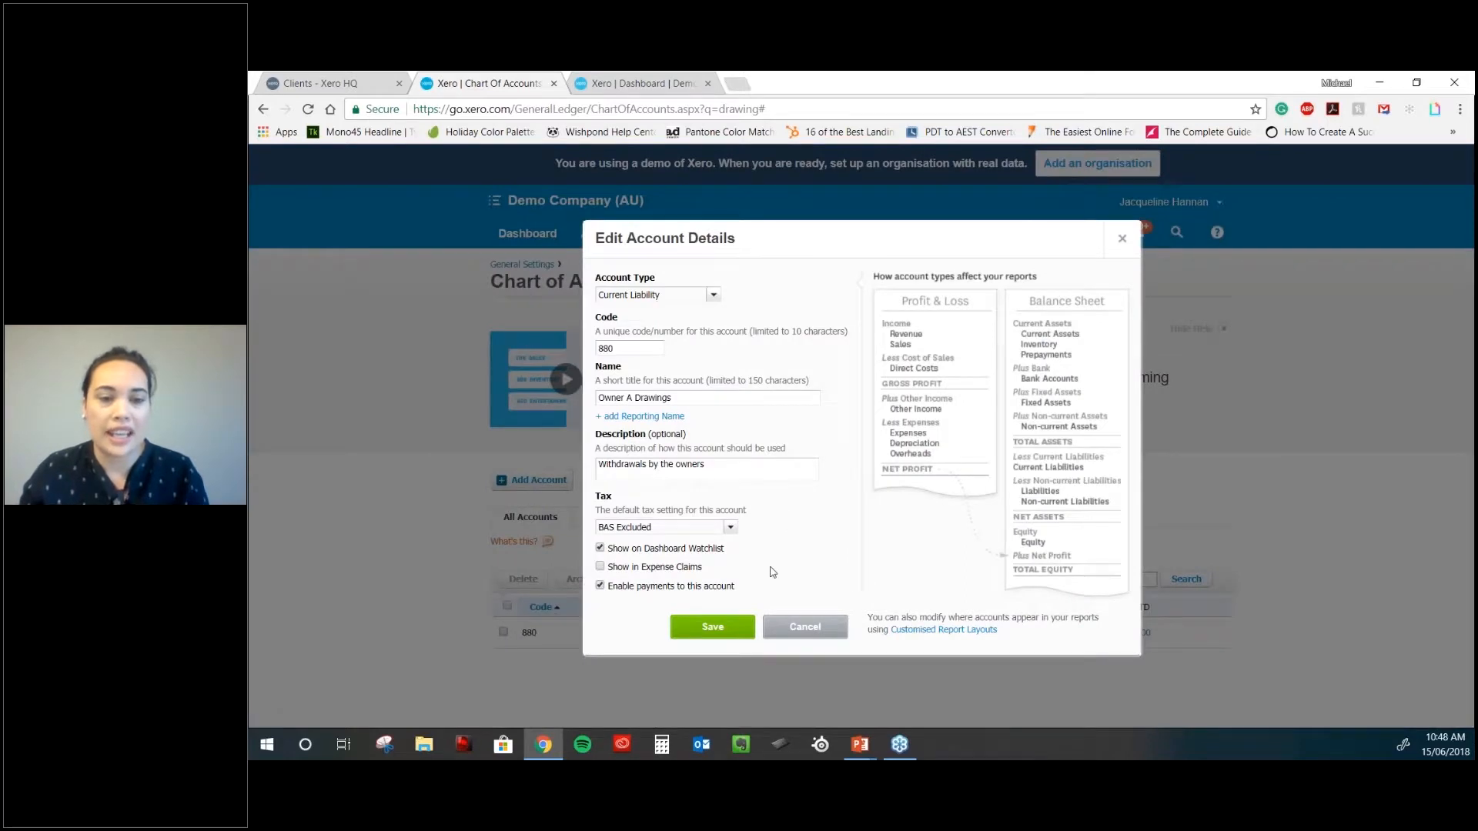
pyautogui.click(729, 627)
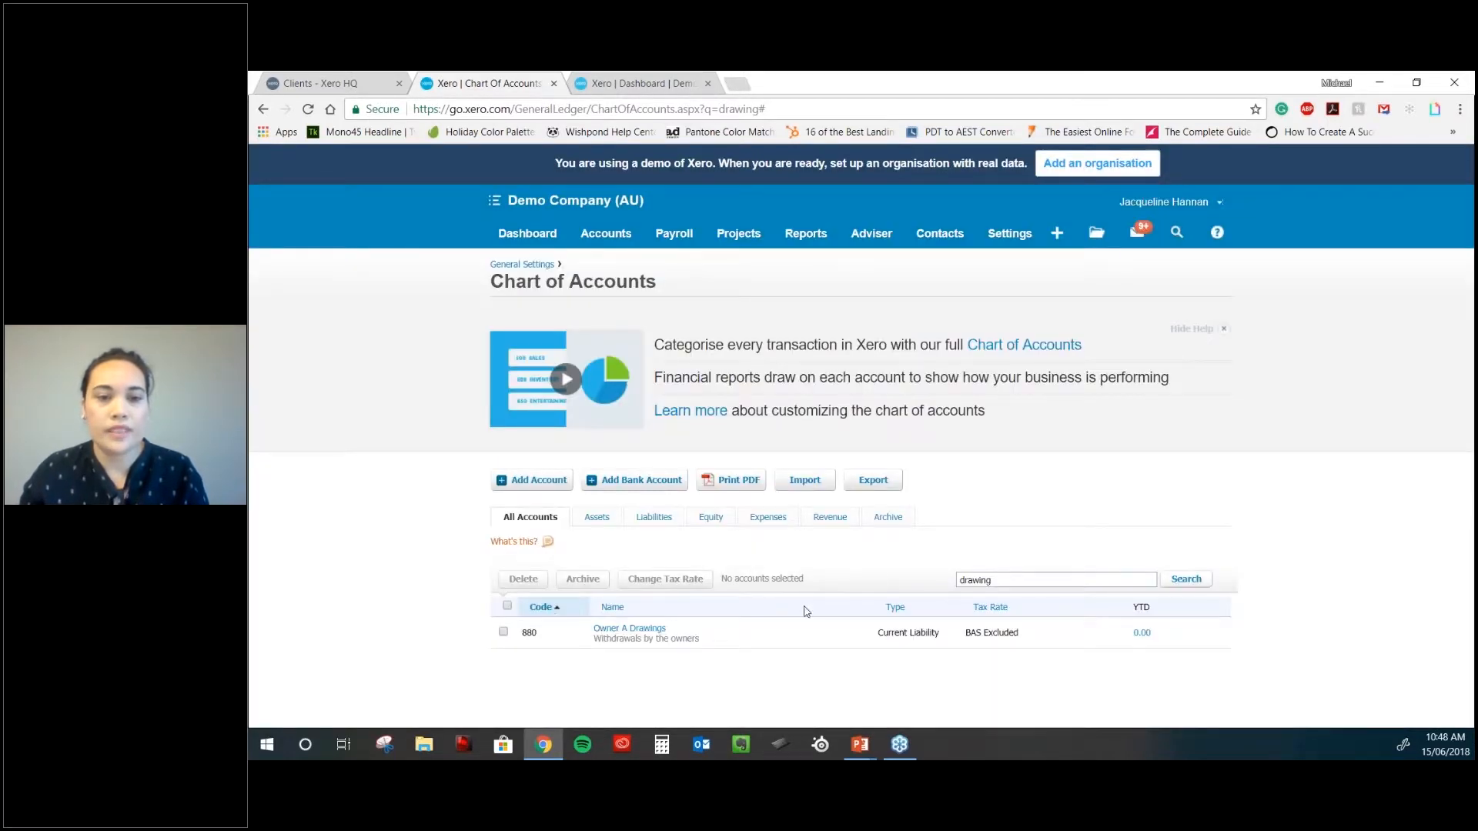
pyautogui.click(642, 634)
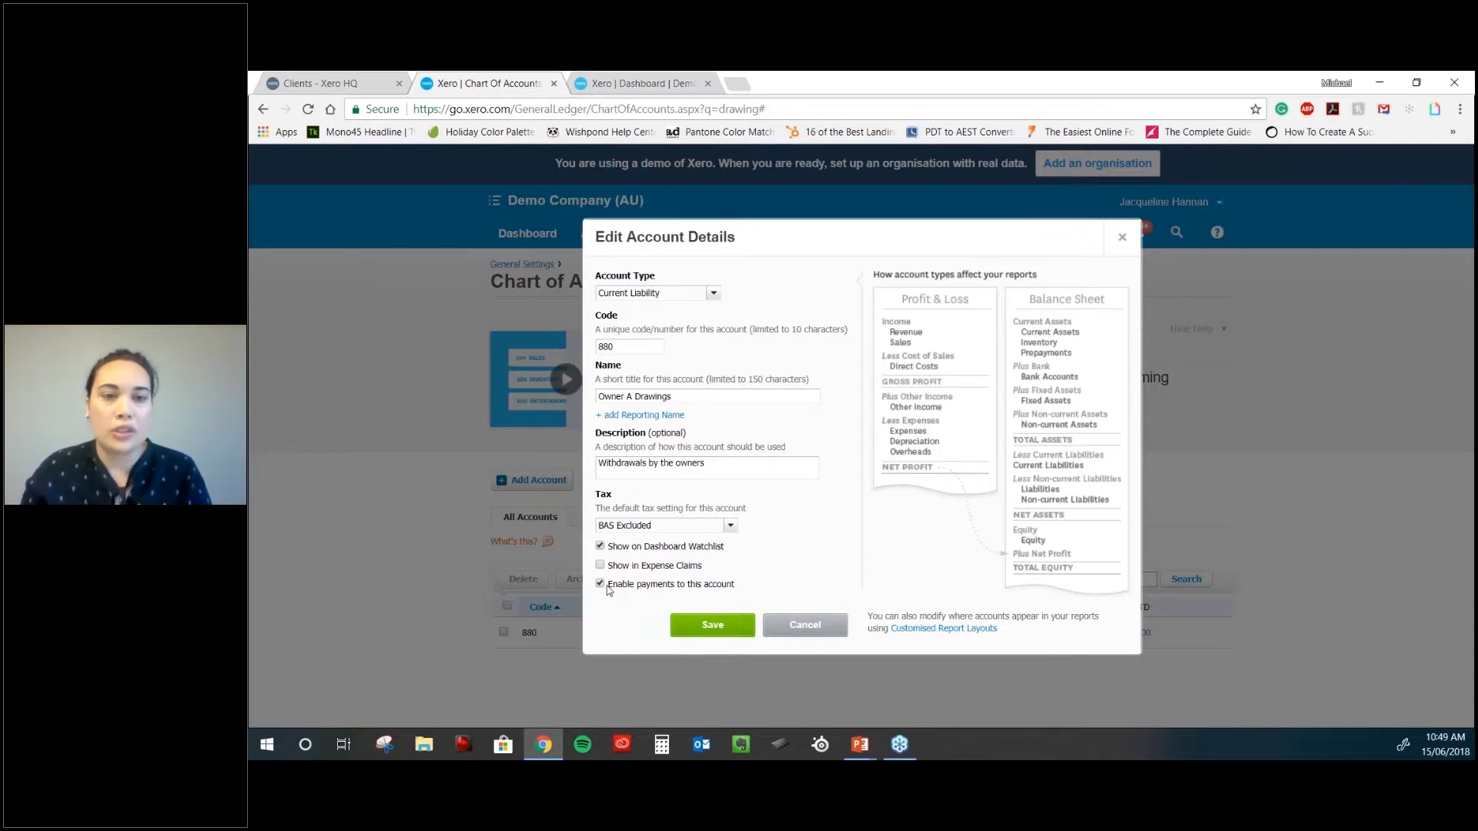
# - Save the 880 Owner A Drawings account and return to the 'drawing'-filtered list
pyautogui.click(723, 631)
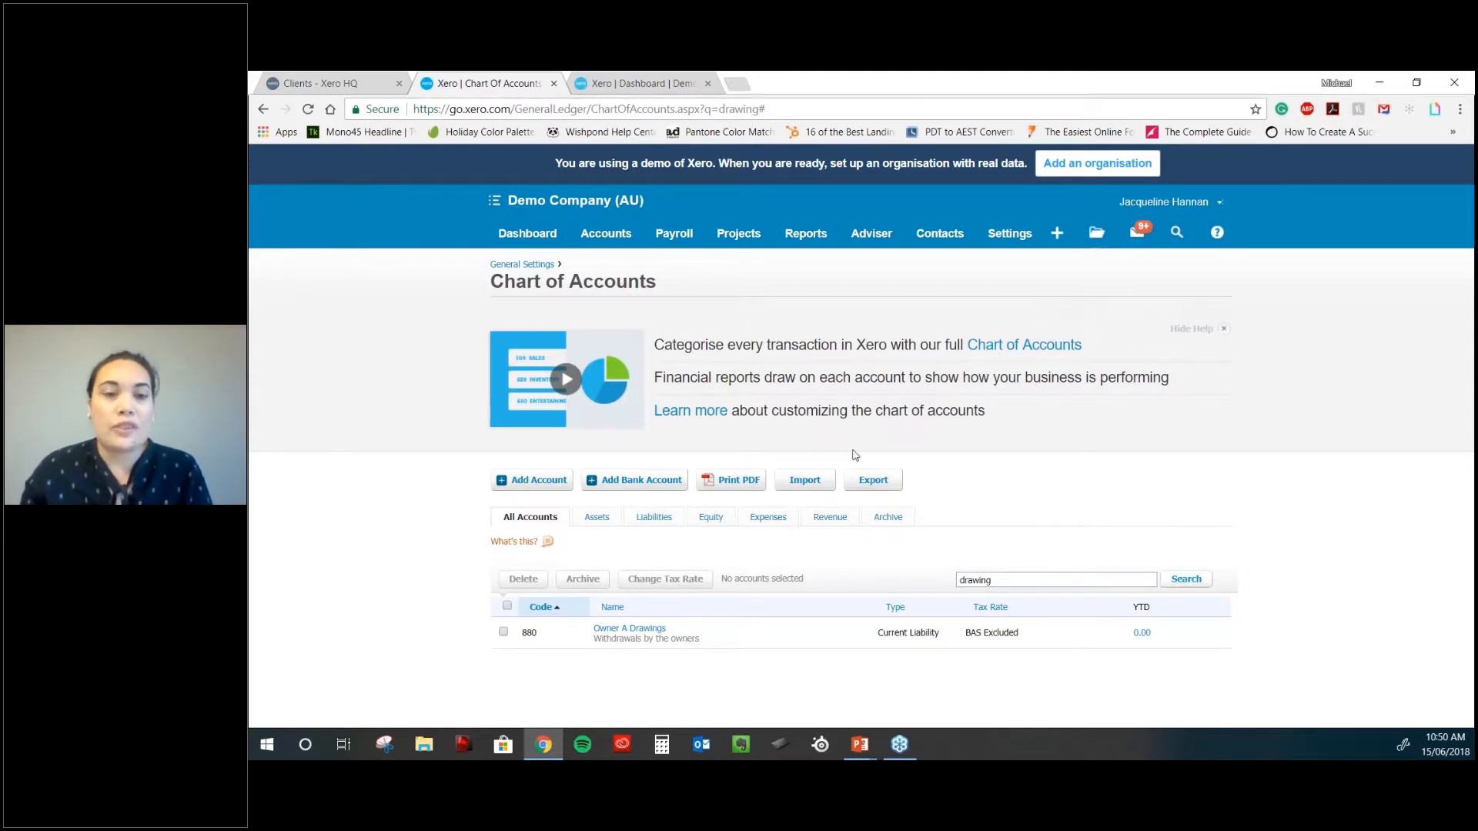
# - Open the chart of accounts Import page and download an example CSV file
pyautogui.click(827, 485)
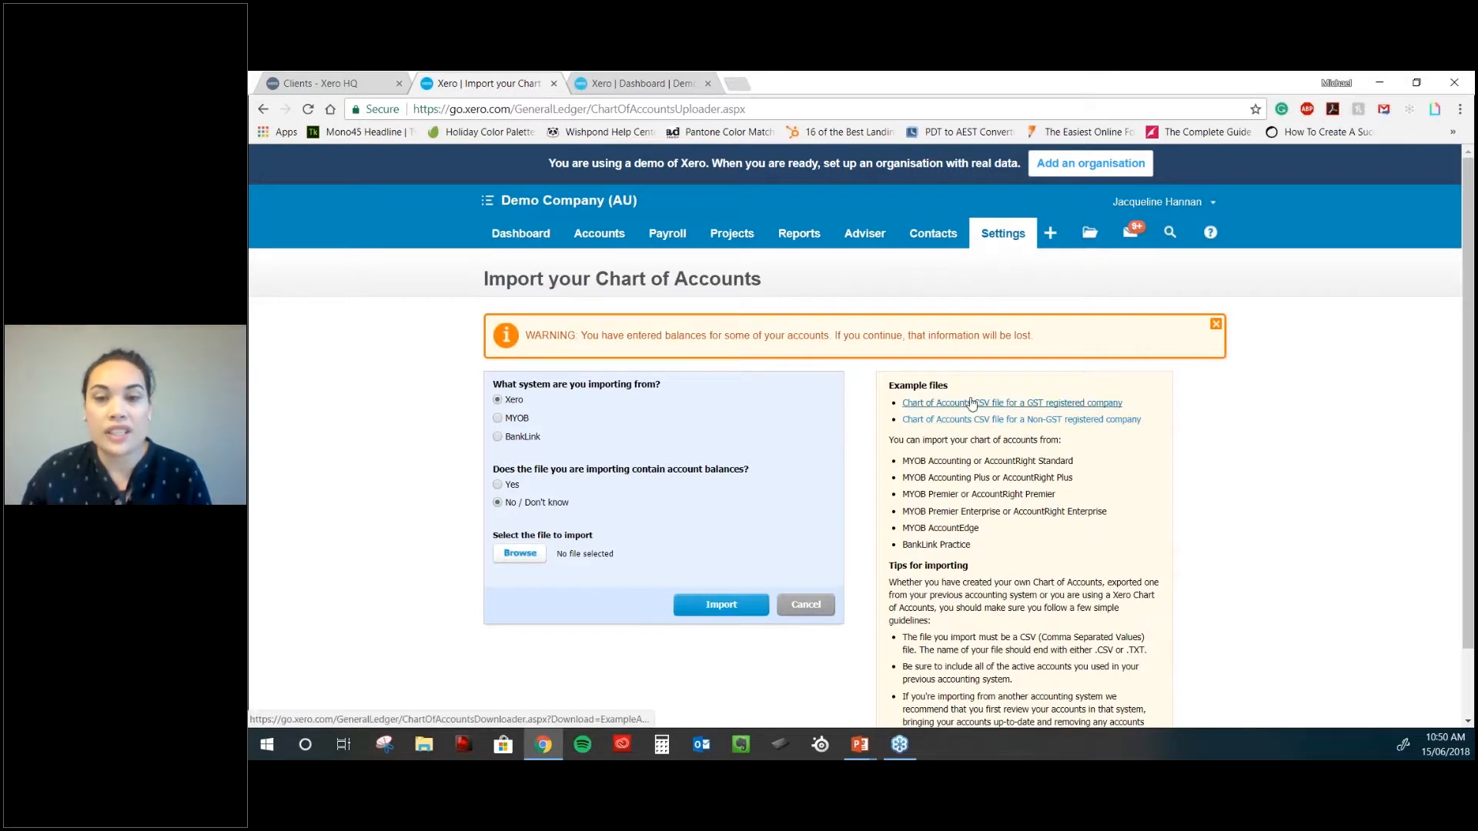
pyautogui.click(968, 420)
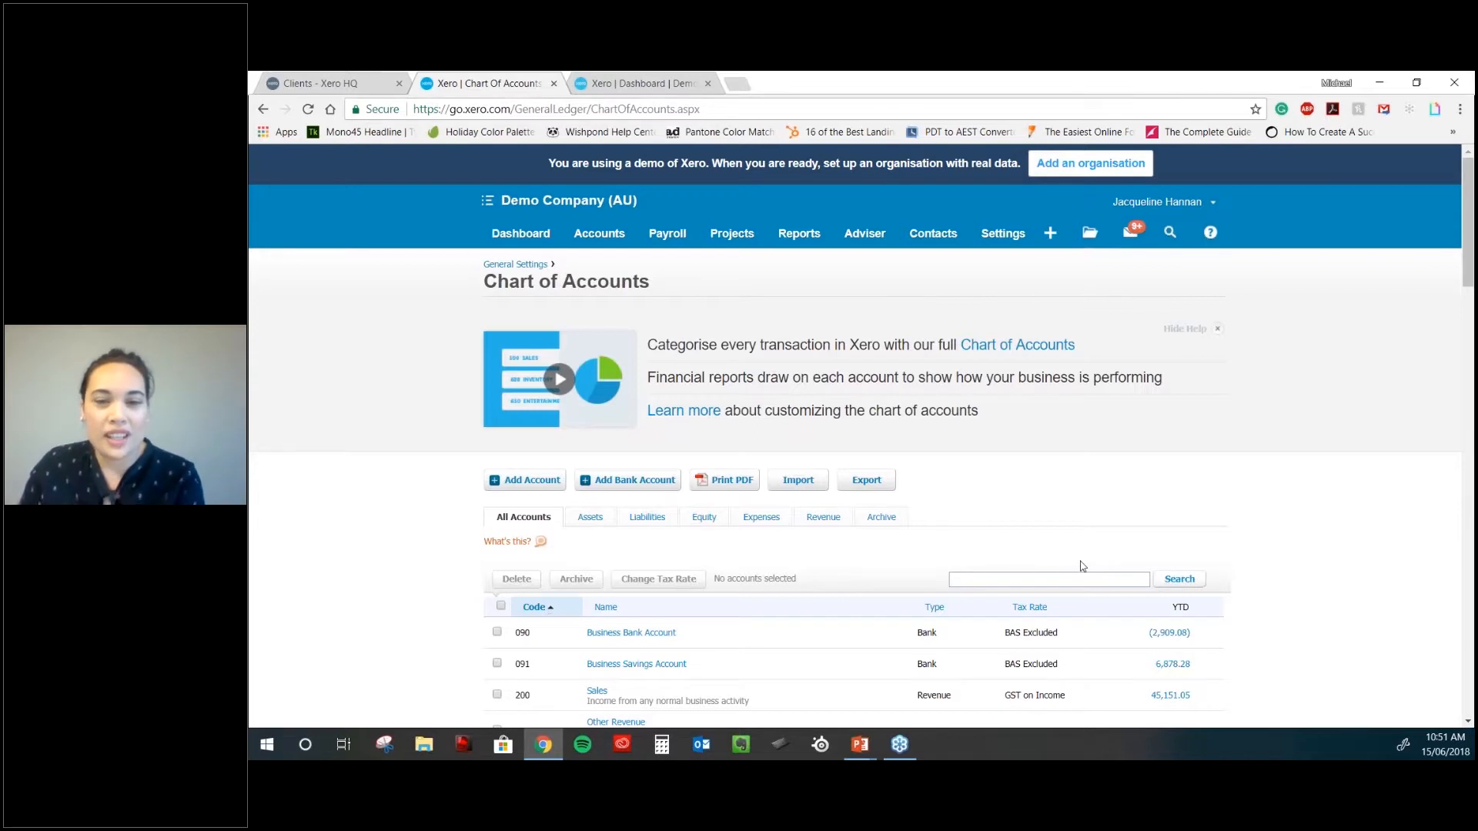
# - Go to General Settings and open Tracking under Reports, showing the Region category
pyautogui.scroll(-1, 1083, 566)
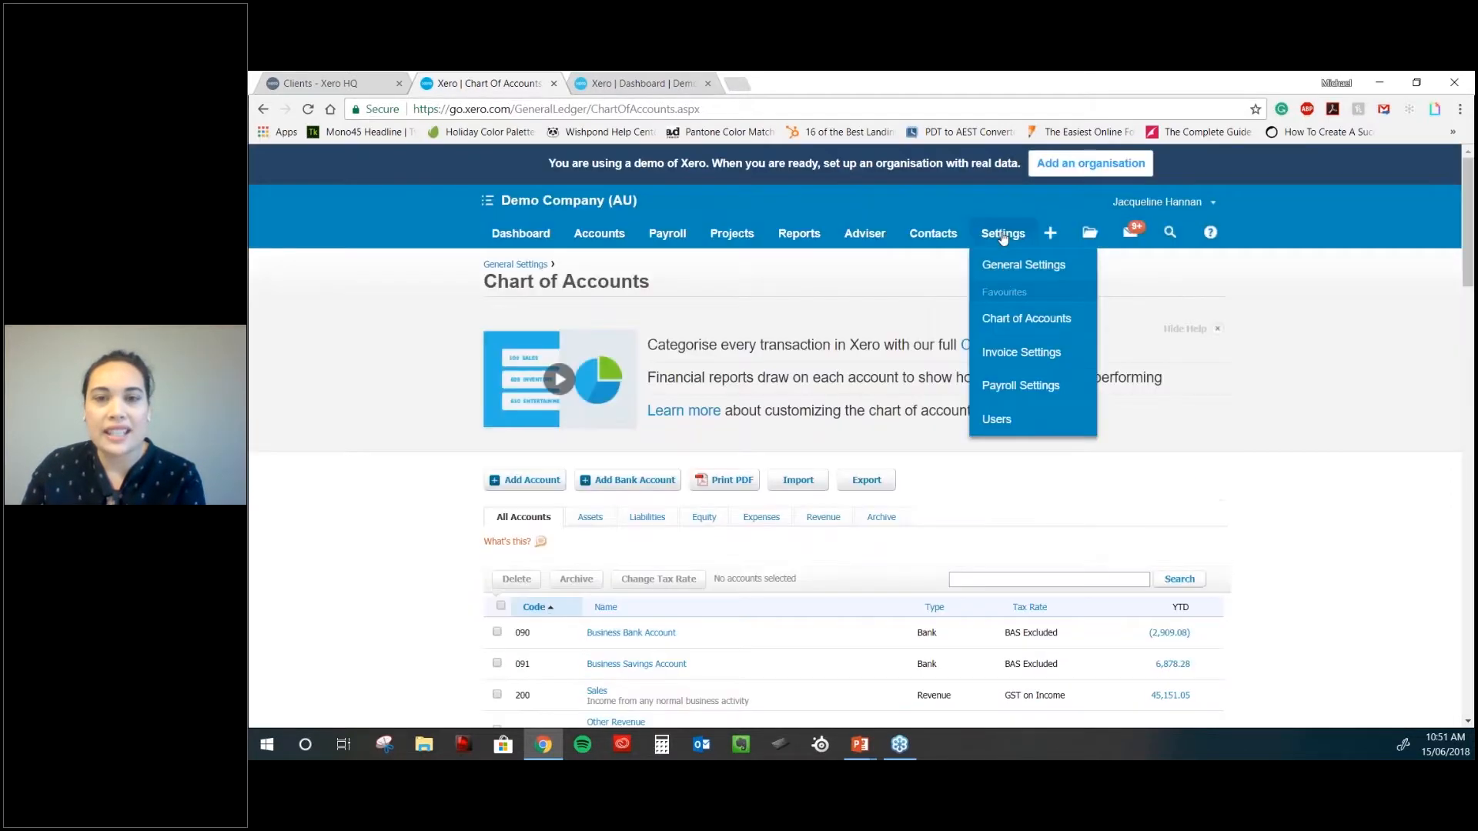
pyautogui.click(1006, 243)
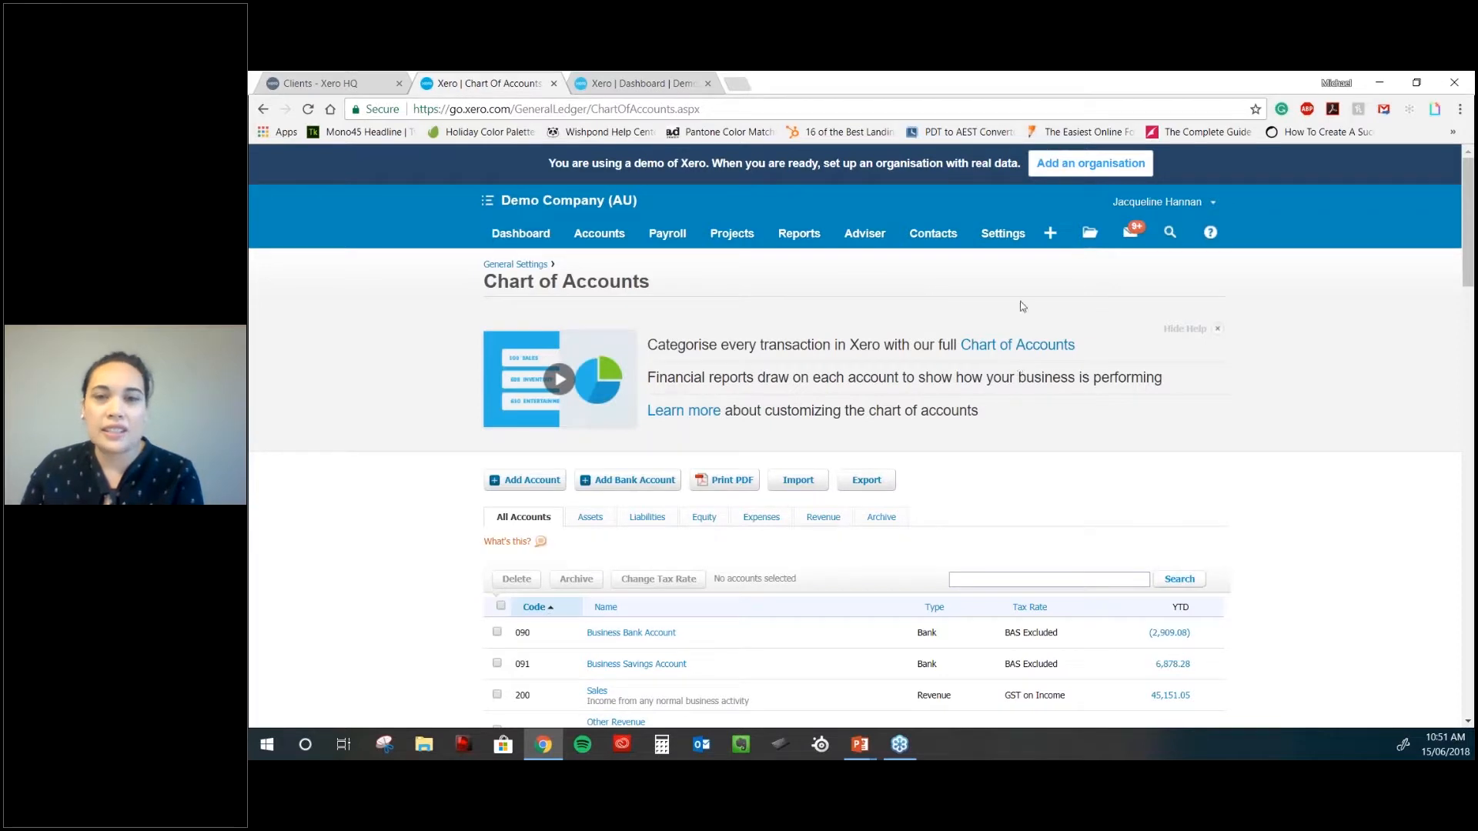
pyautogui.click(1002, 241)
pyautogui.click(1008, 264)
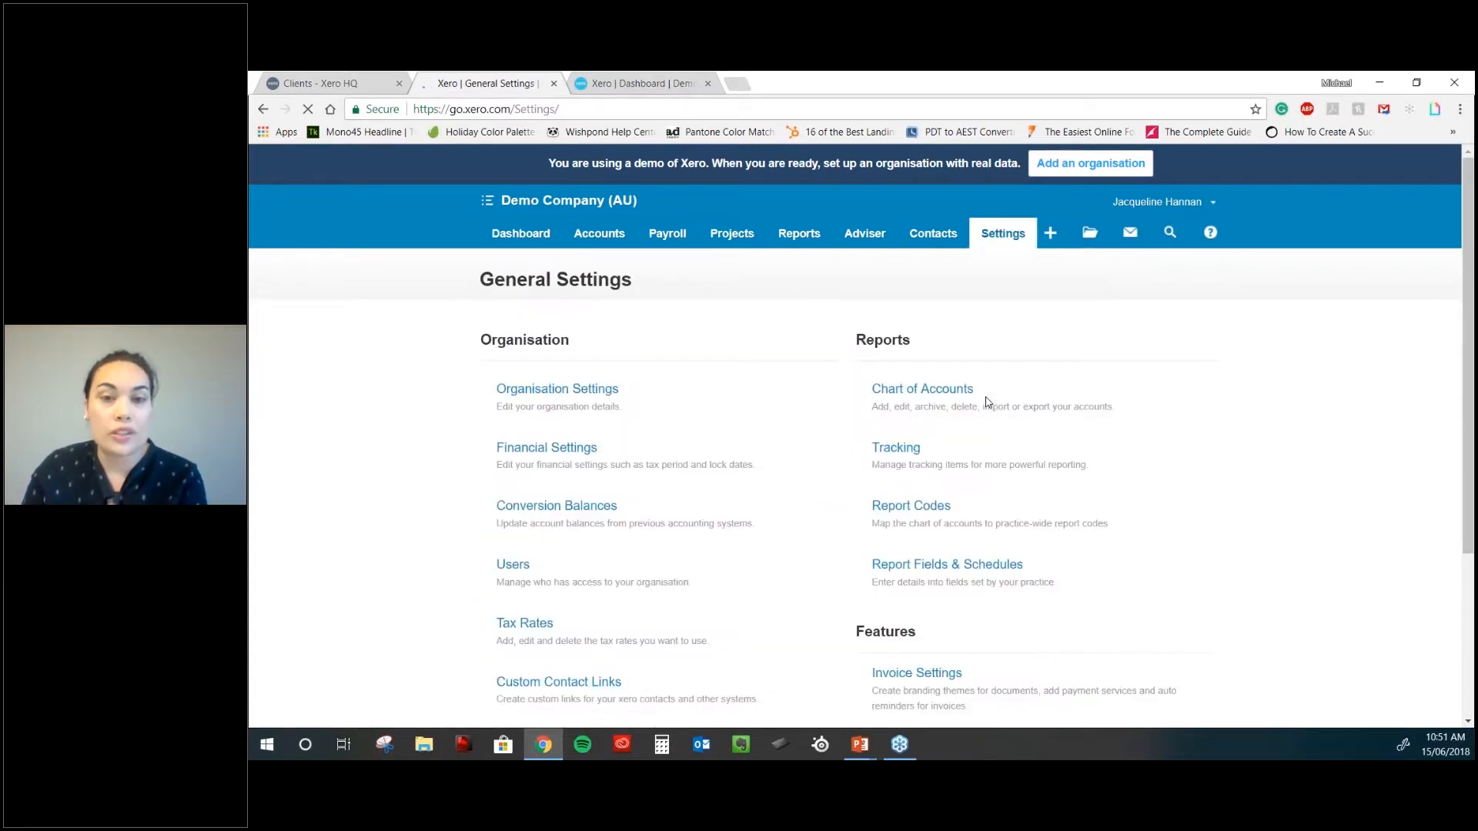
pyautogui.scroll(-1, 987, 402)
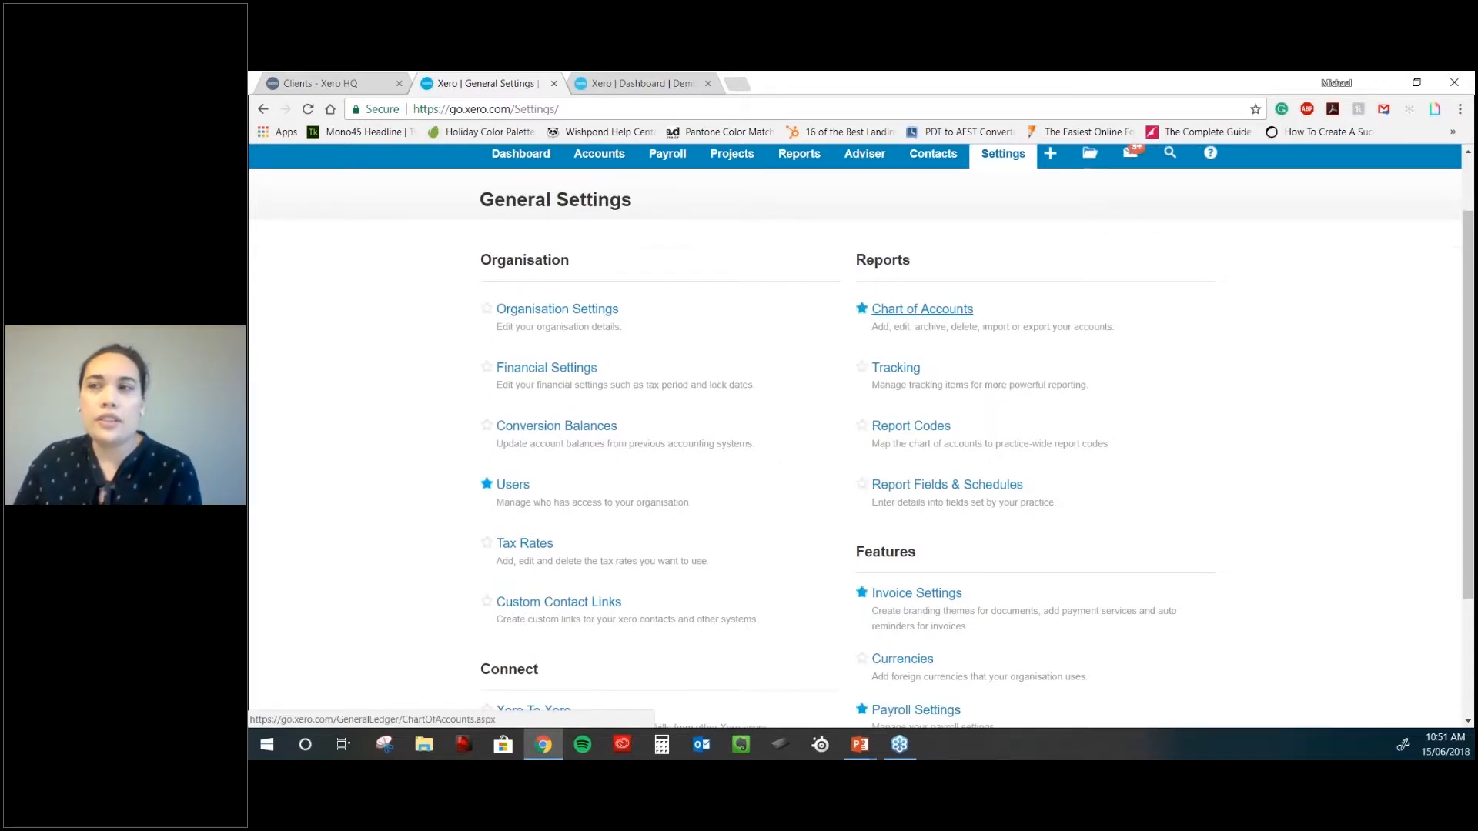
pyautogui.scroll(-1, 894, 295)
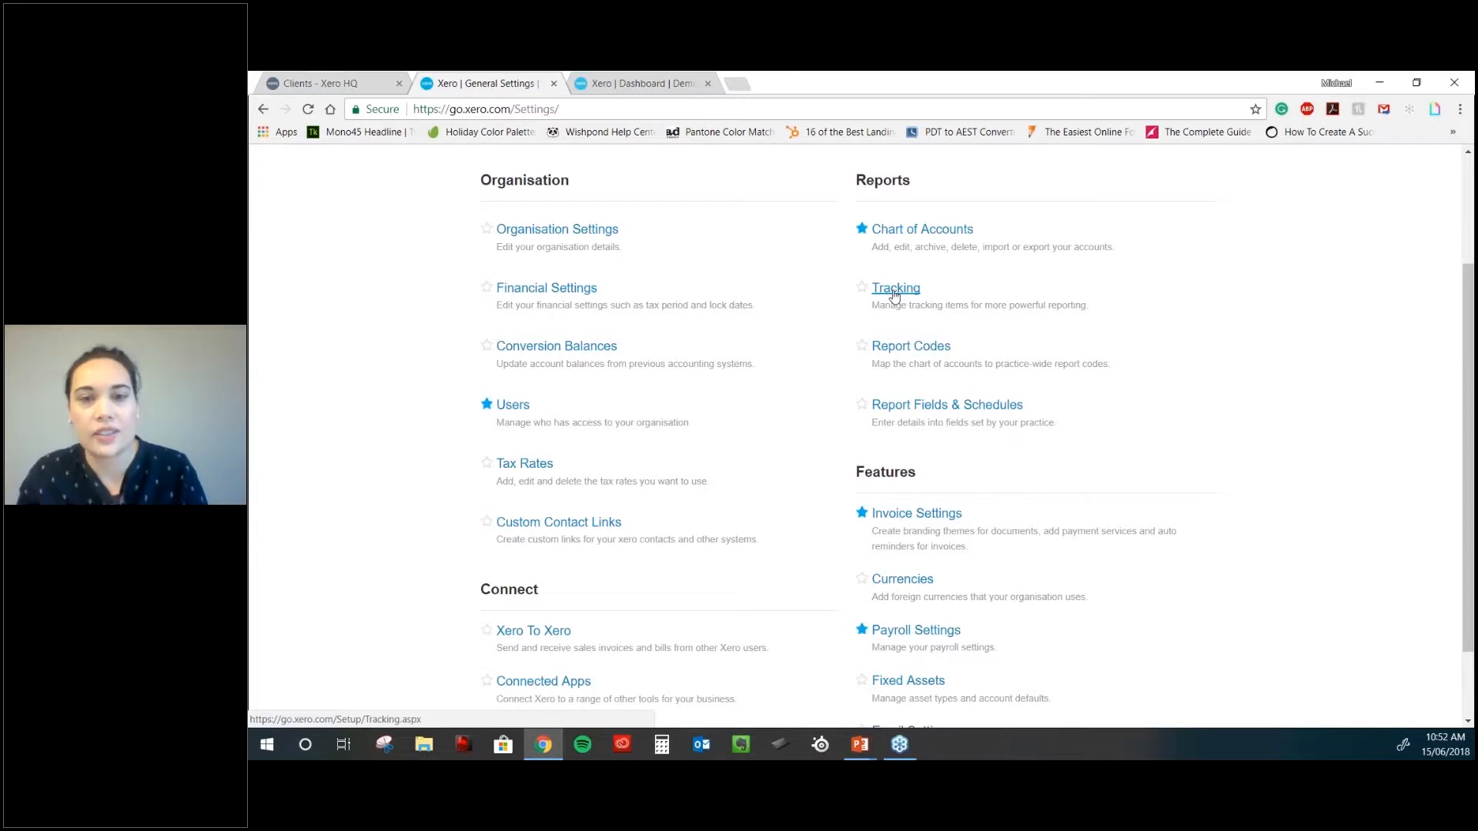
pyautogui.click(894, 289)
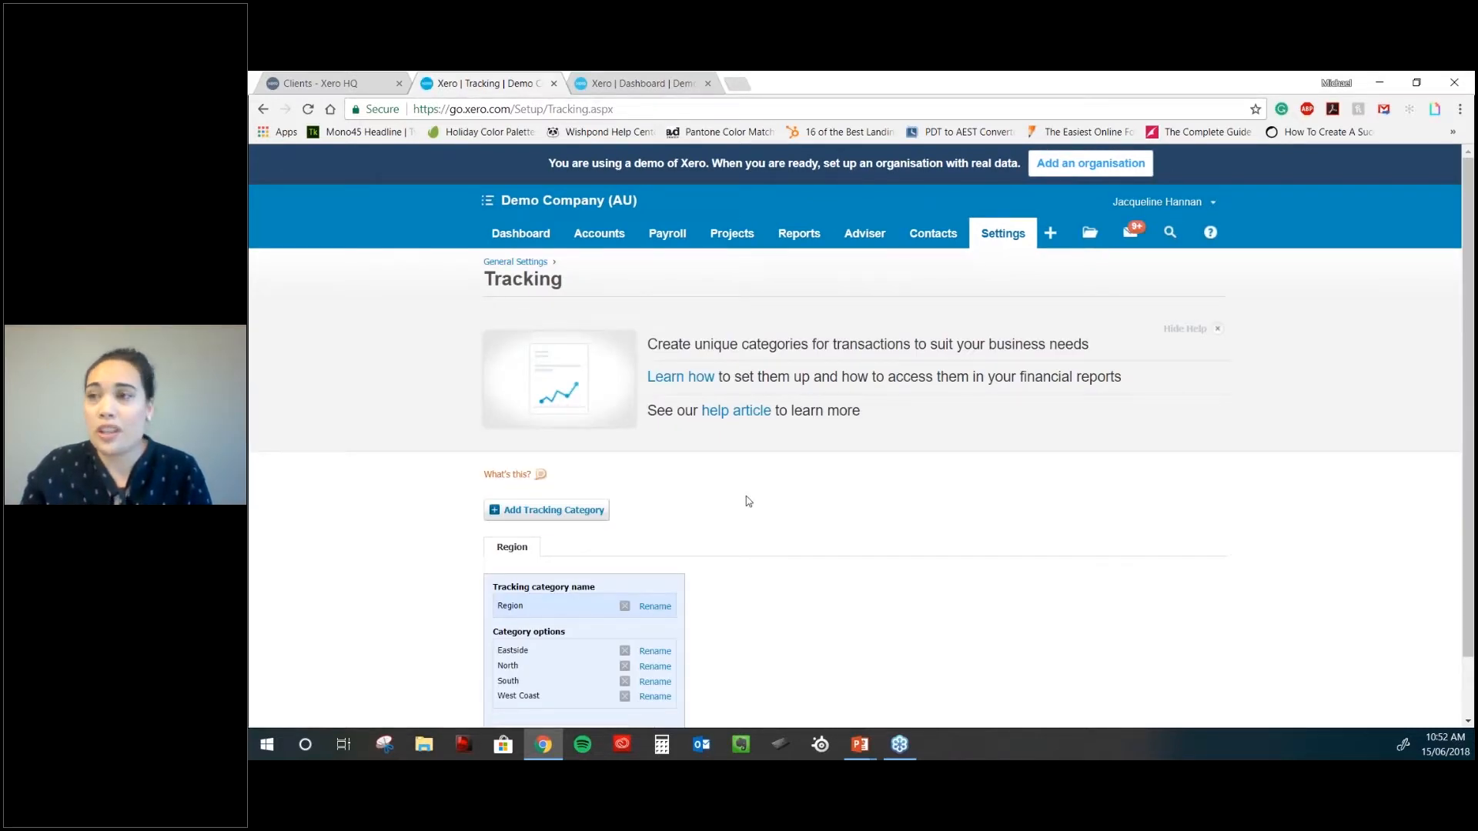
pyautogui.scroll(-1, 748, 501)
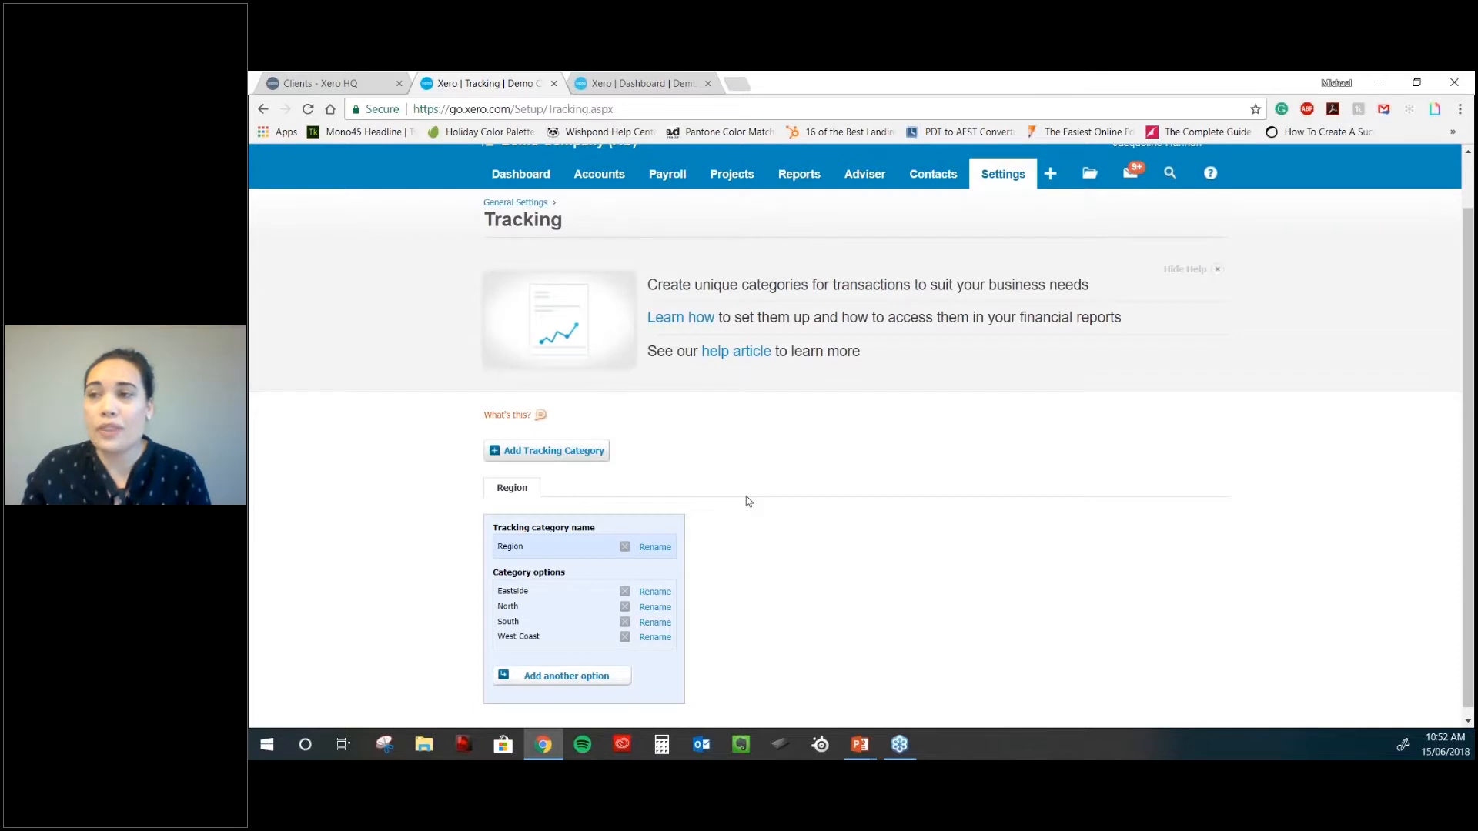
pyautogui.scroll(-1, 746, 501)
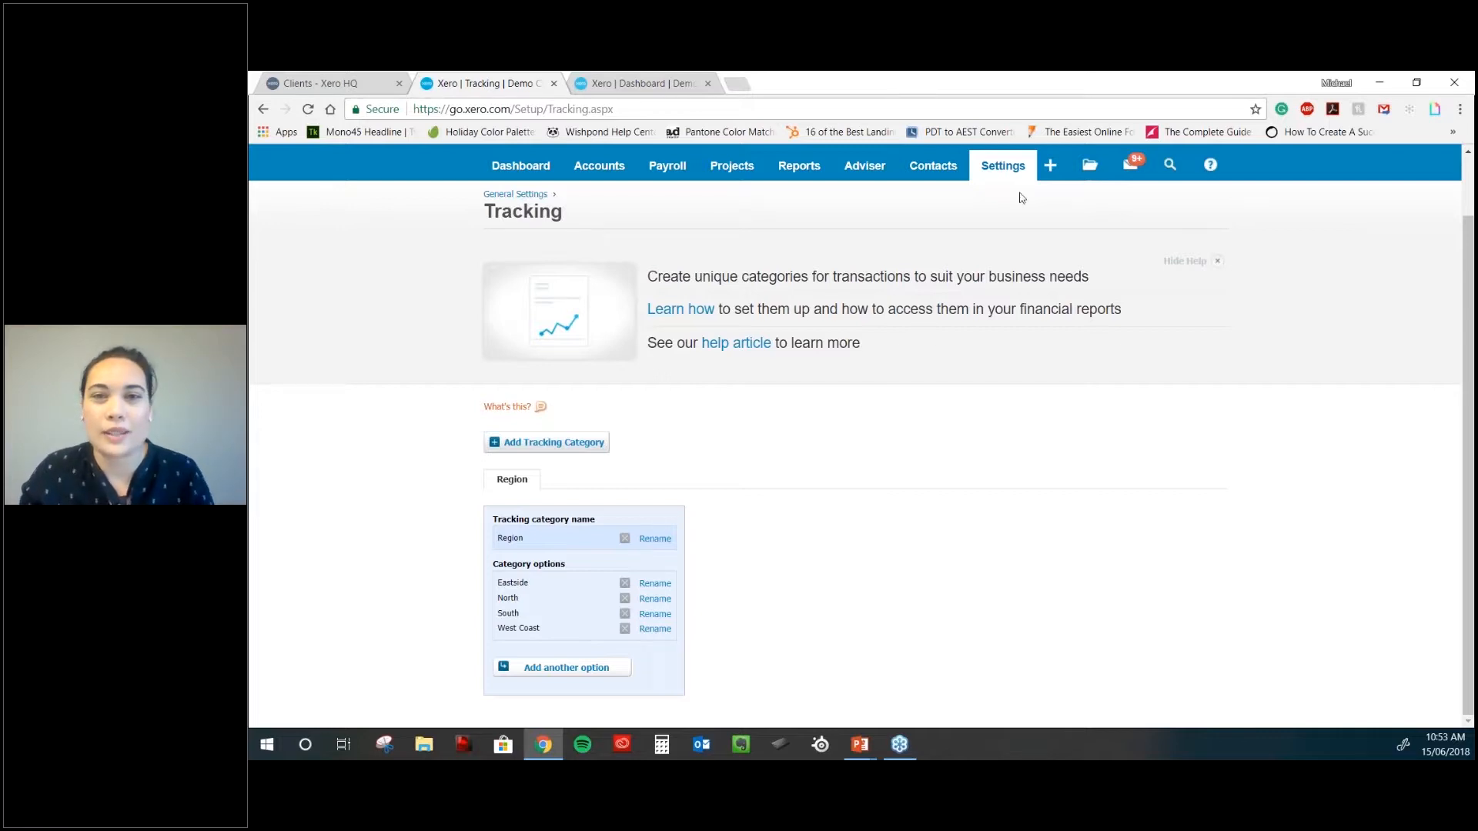
pyautogui.click(1002, 165)
# - Return to General Settings and open Payment Services under Connect
pyautogui.click(1023, 197)
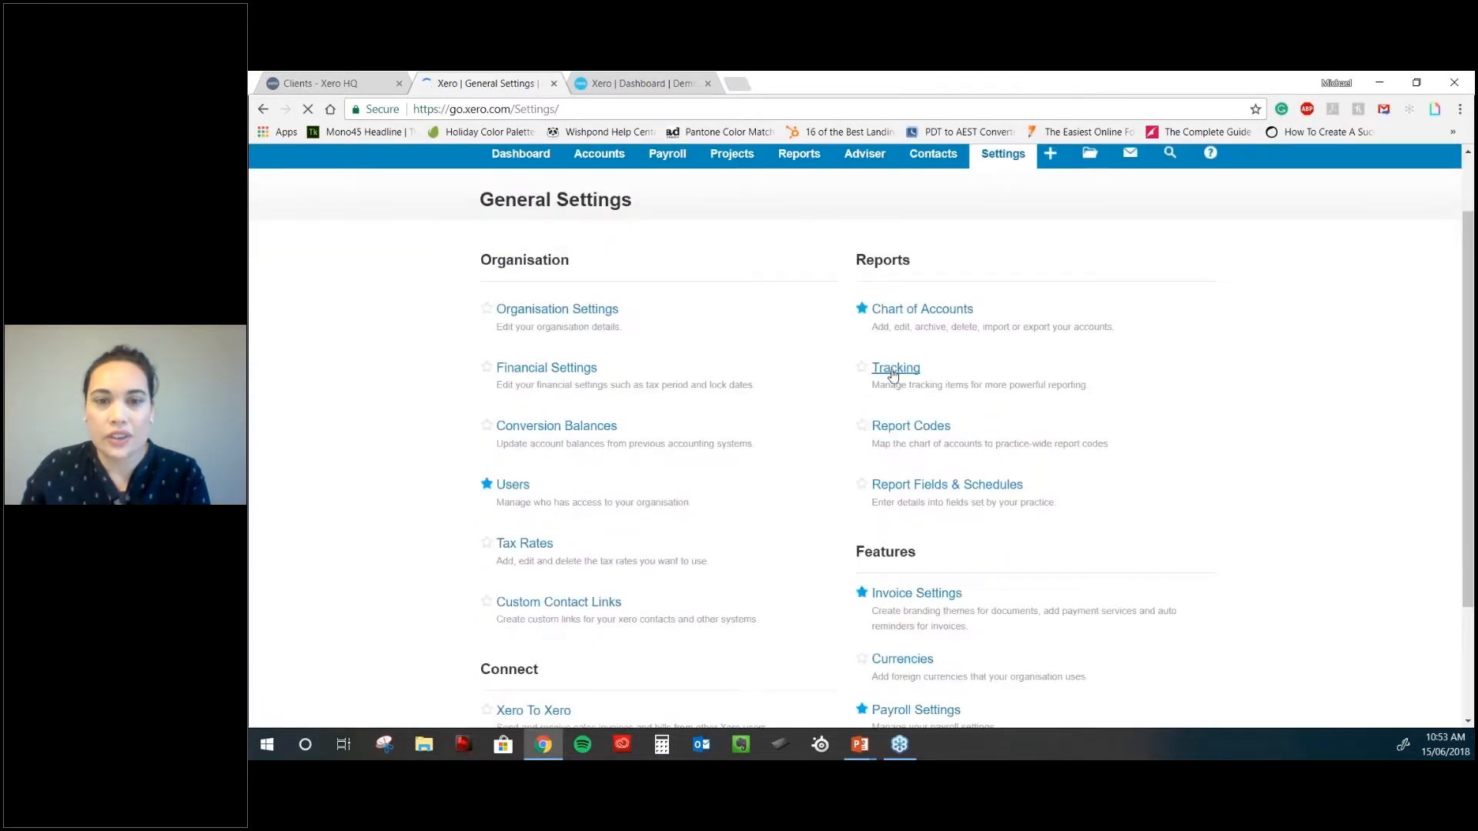
pyautogui.scroll(-2, 958, 506)
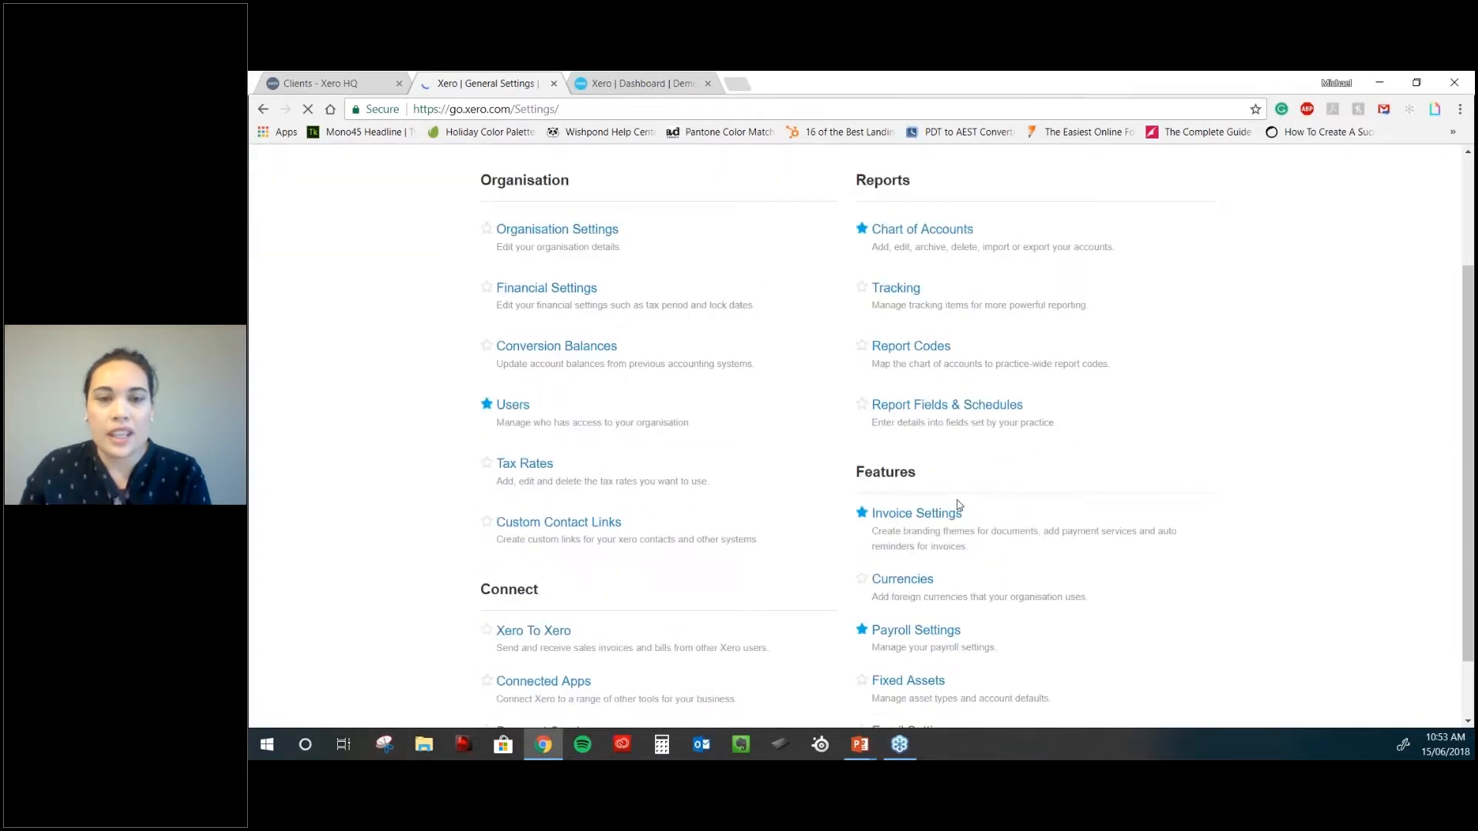
pyautogui.scroll(-1, 958, 505)
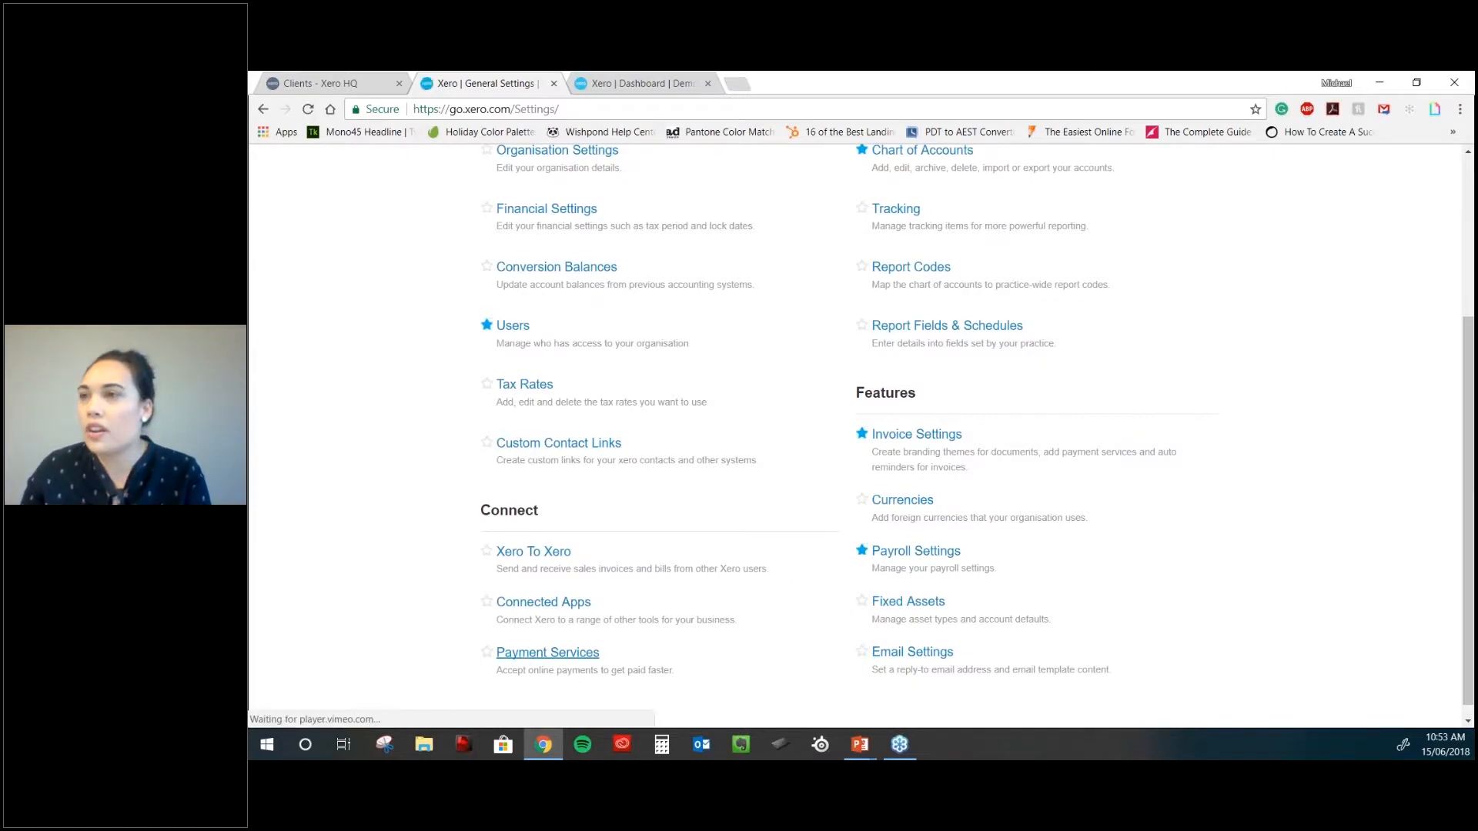
pyautogui.click(547, 653)
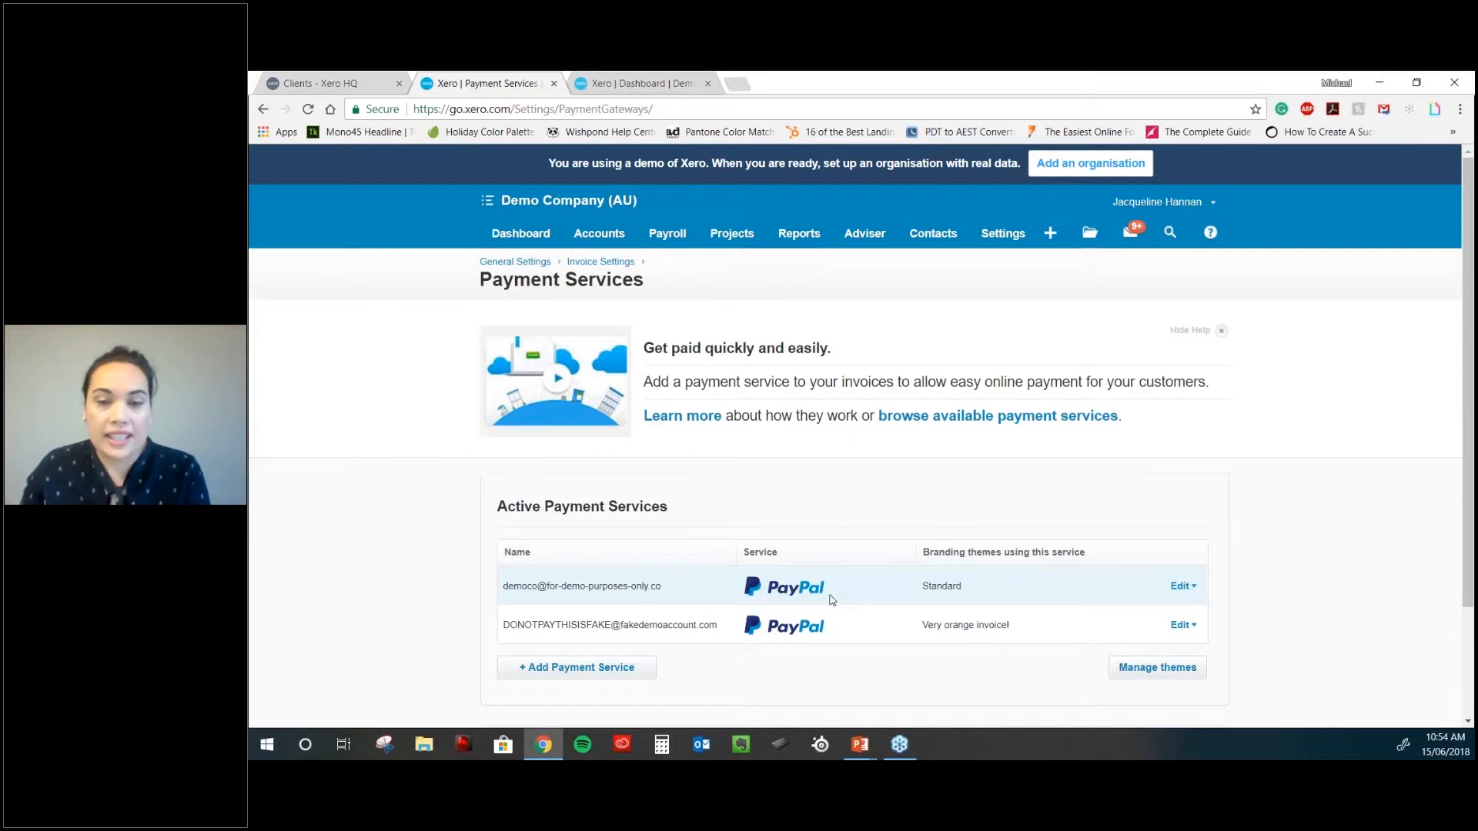
pyautogui.scroll(-1, 831, 600)
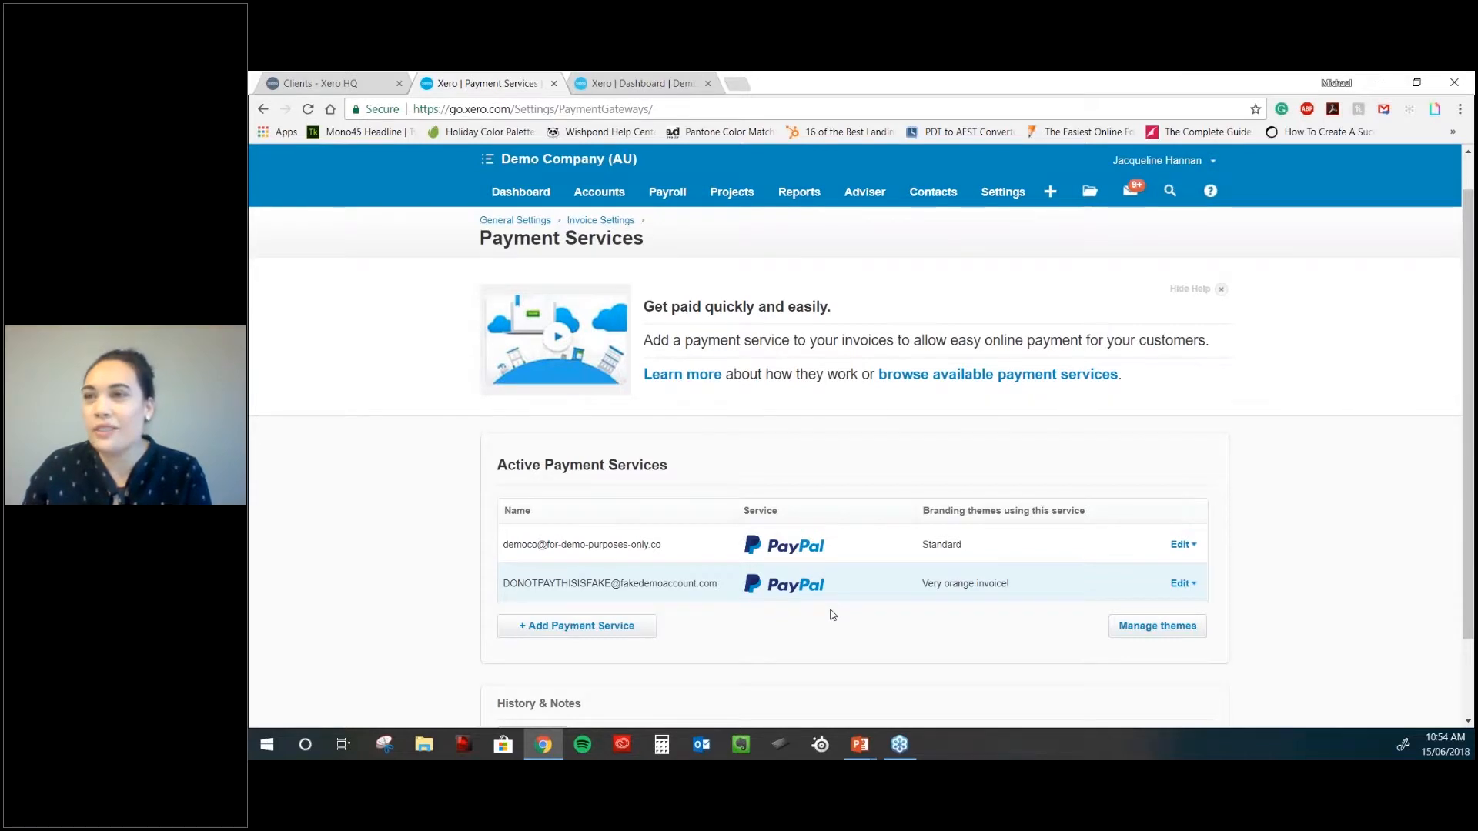
pyautogui.scroll(-2, 831, 615)
pyautogui.click(577, 527)
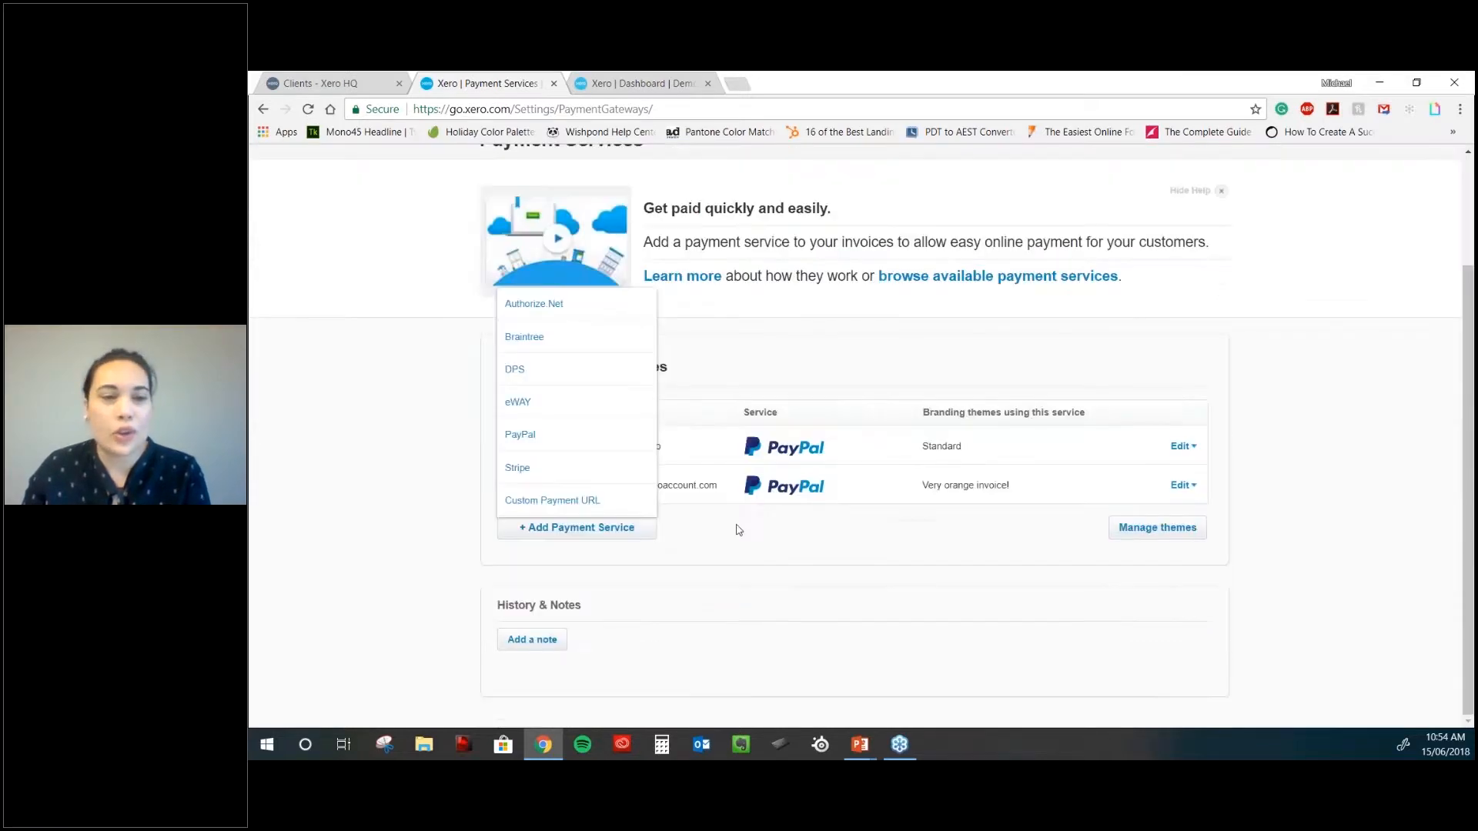
pyautogui.click(577, 476)
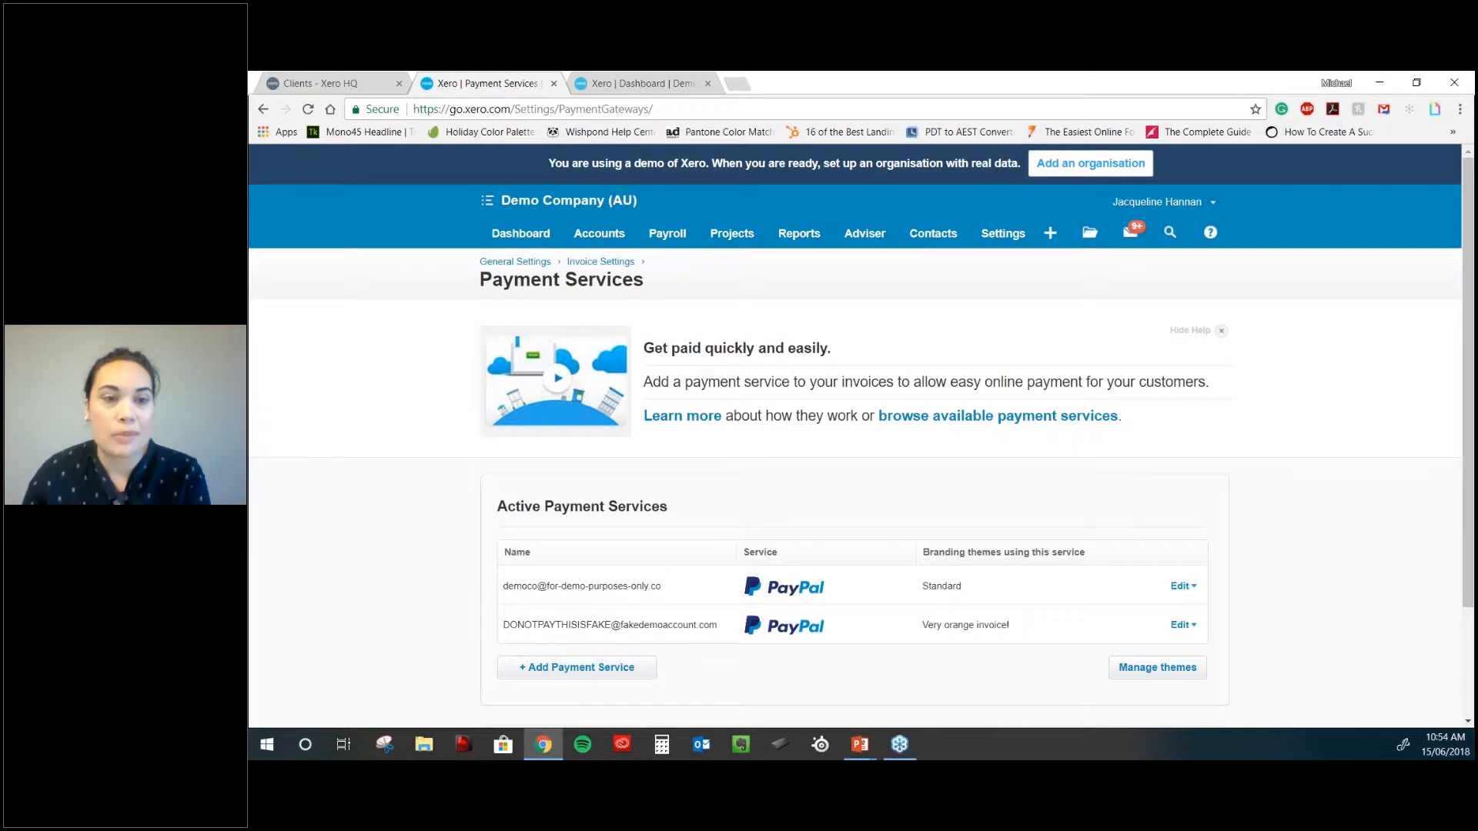
pyautogui.scroll(-2, 577, 527)
pyautogui.click(576, 527)
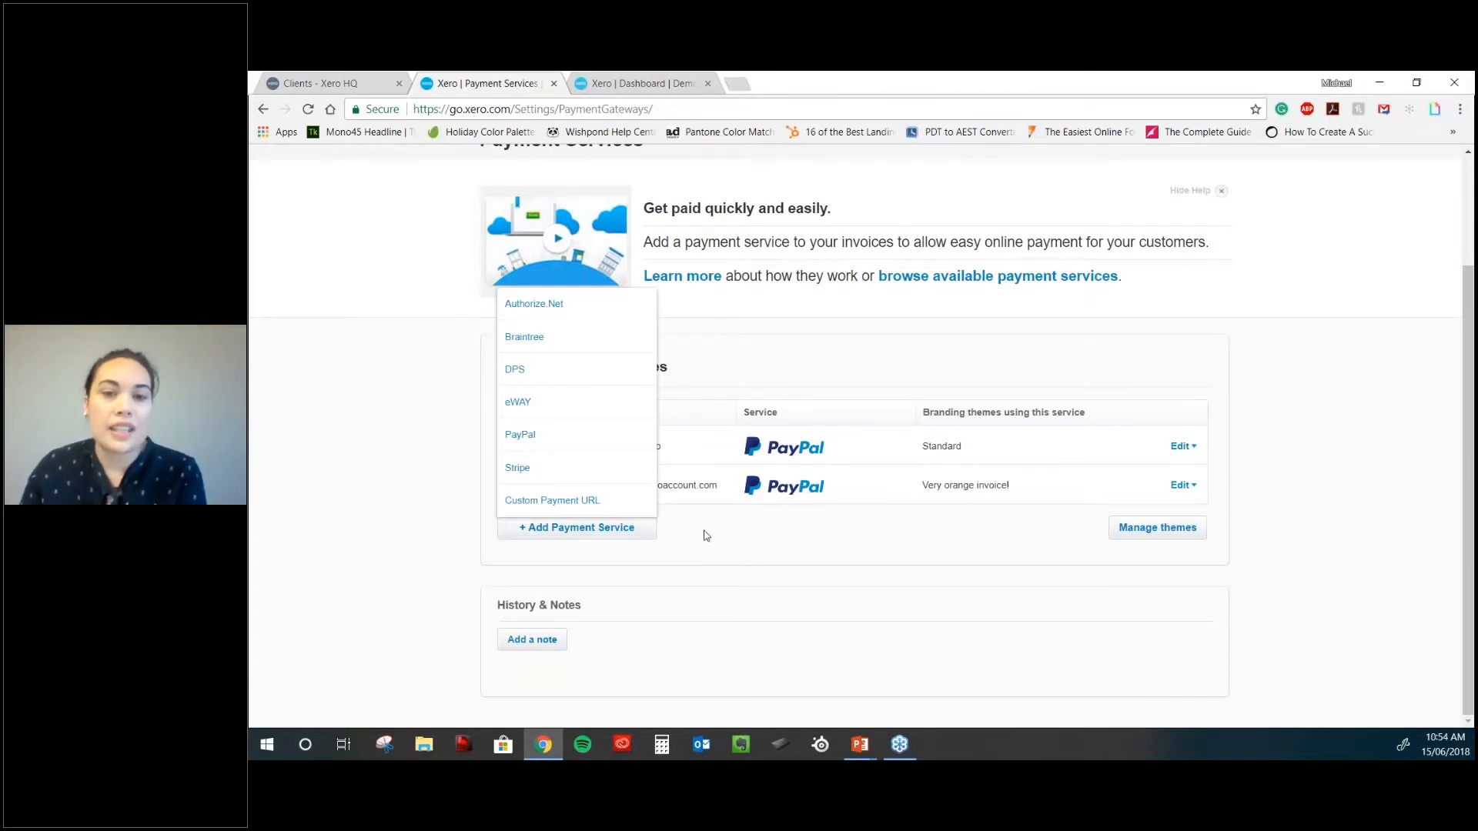
pyautogui.click(878, 547)
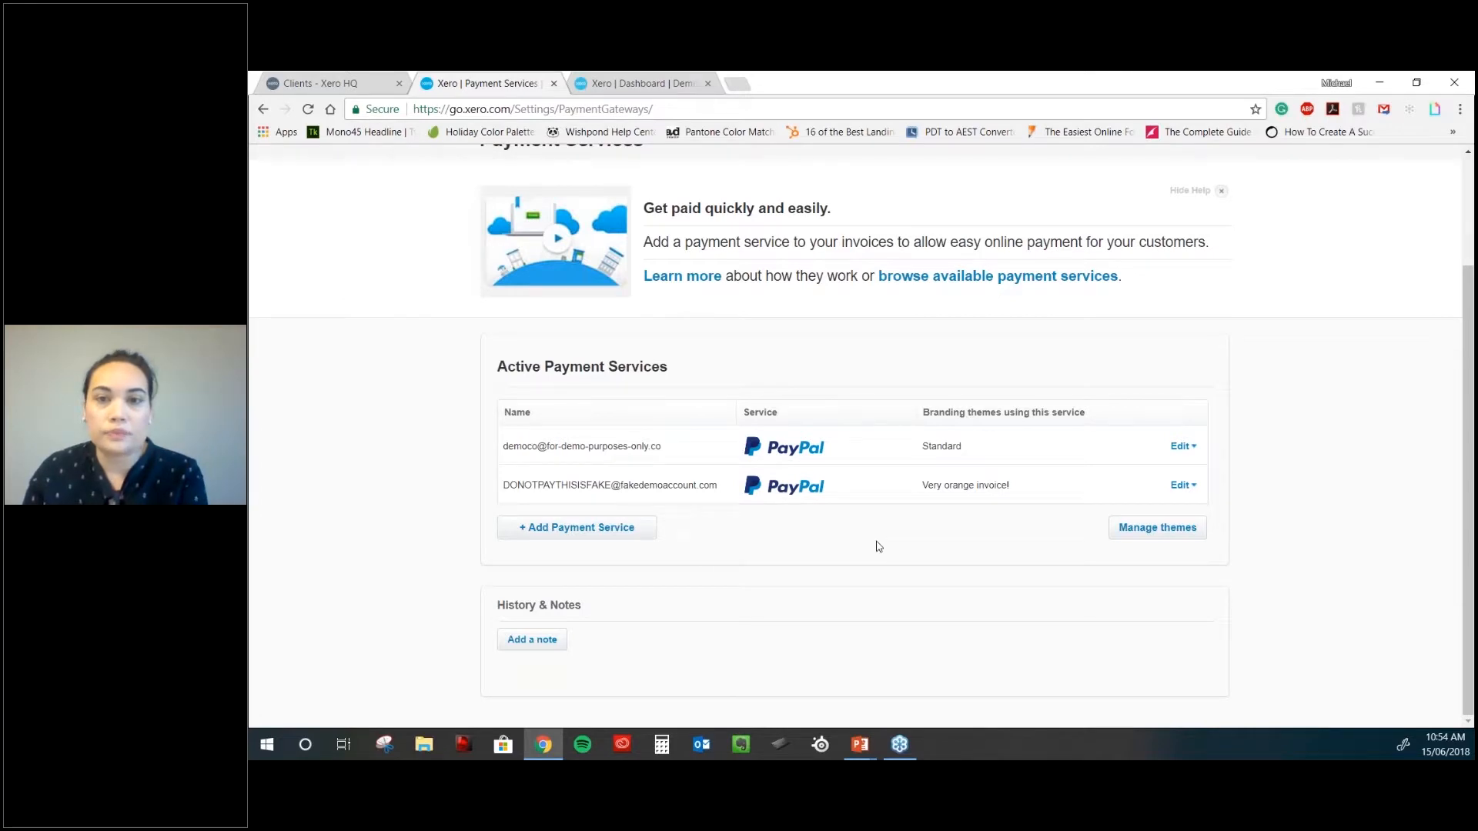
pyautogui.scroll(3, 879, 547)
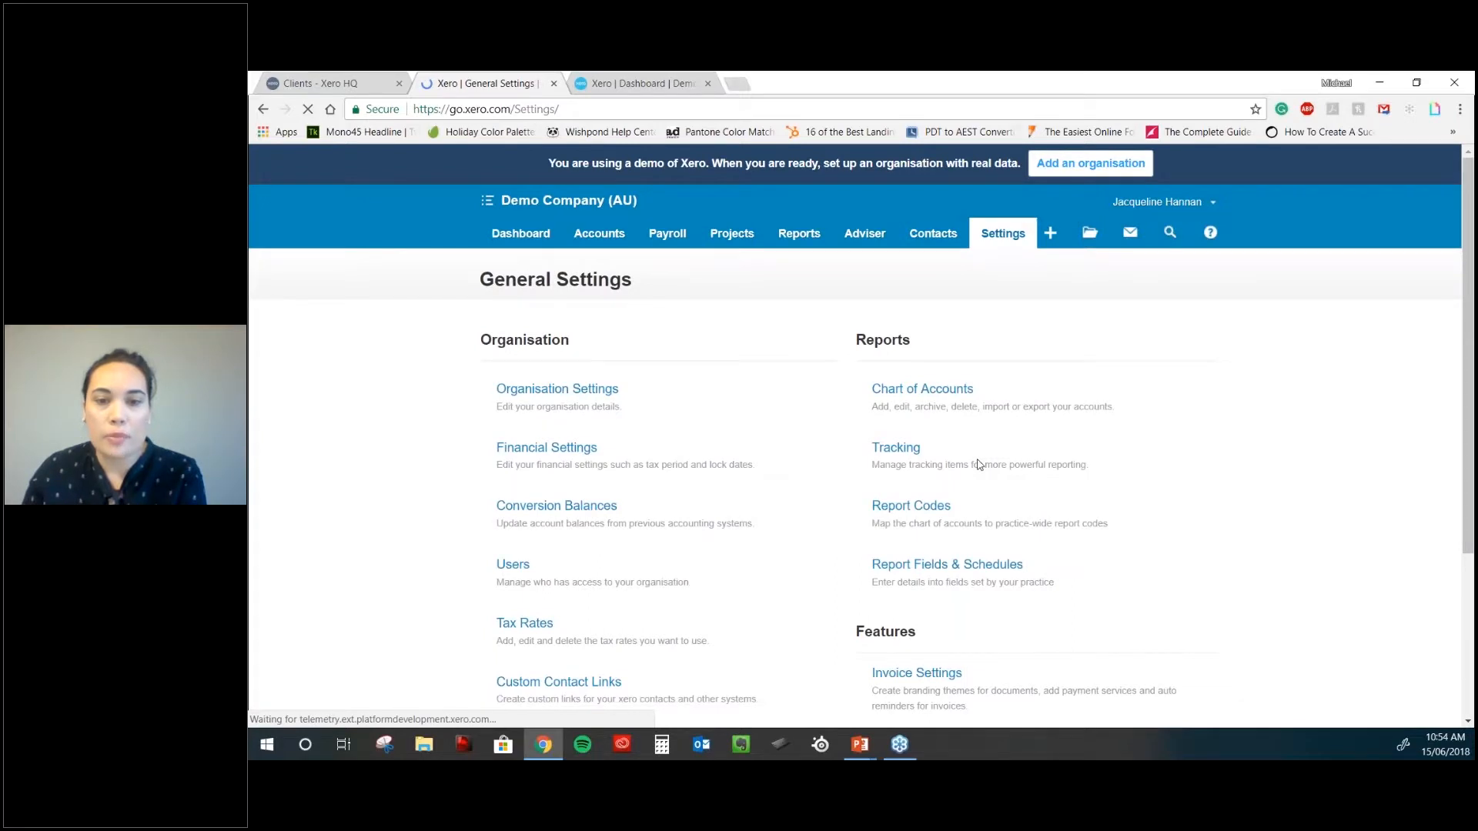
pyautogui.scroll(-3, 978, 464)
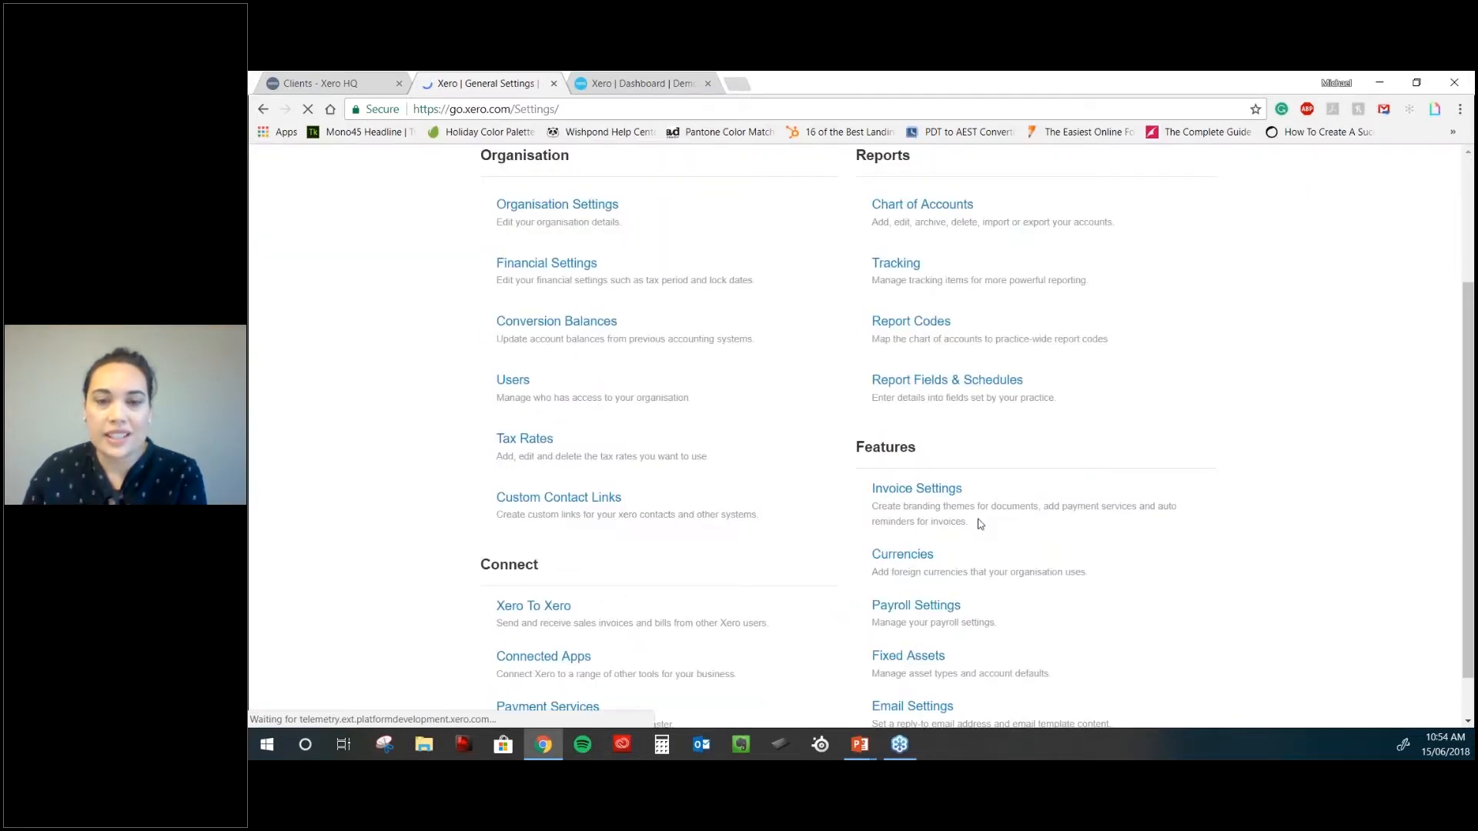
# - Open Invoice Settings and look through the existing invoice branding themes
pyautogui.scroll(-1, 980, 524)
pyautogui.click(916, 418)
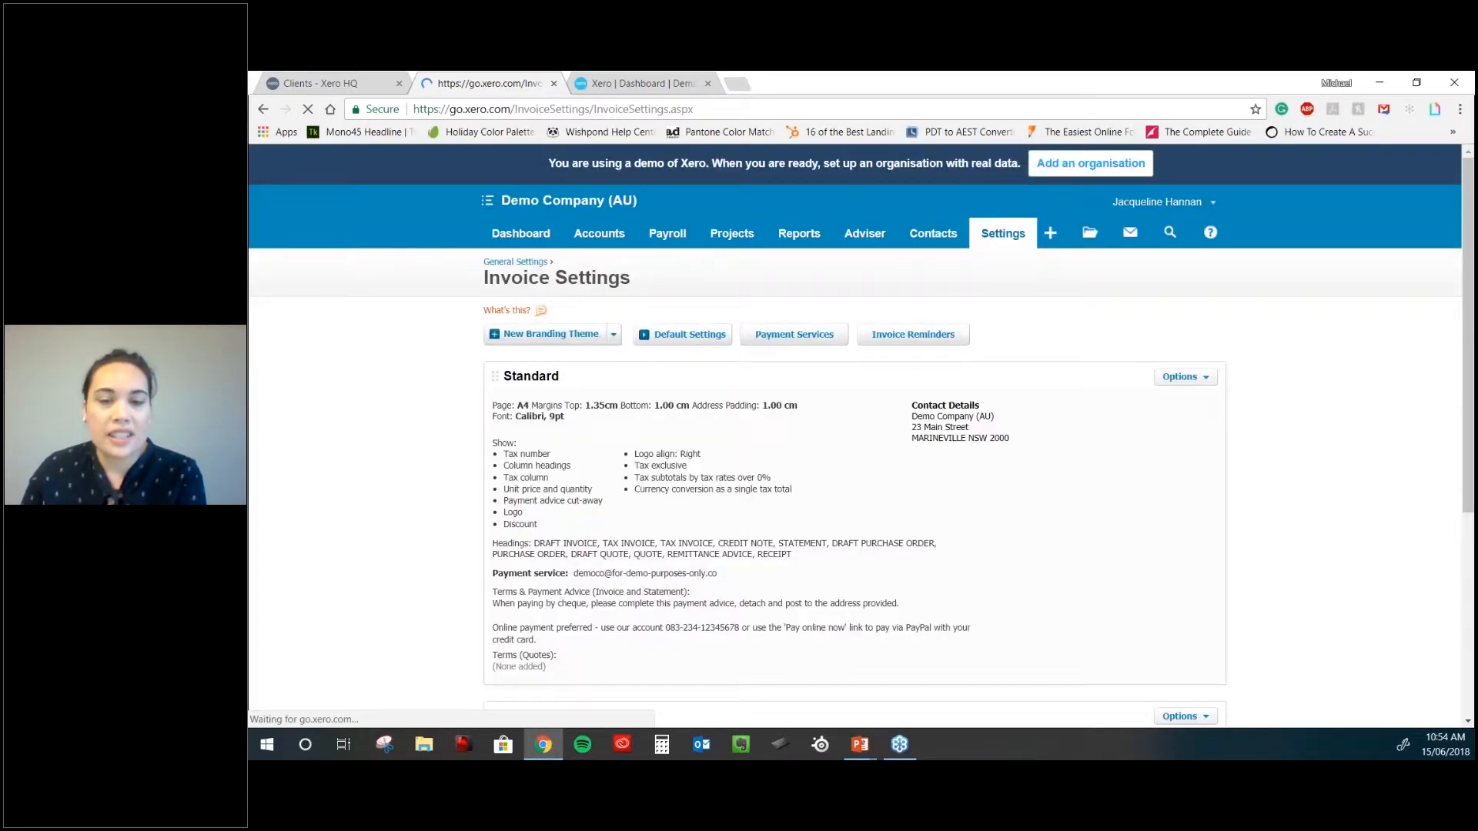
pyautogui.scroll(-3, 921, 505)
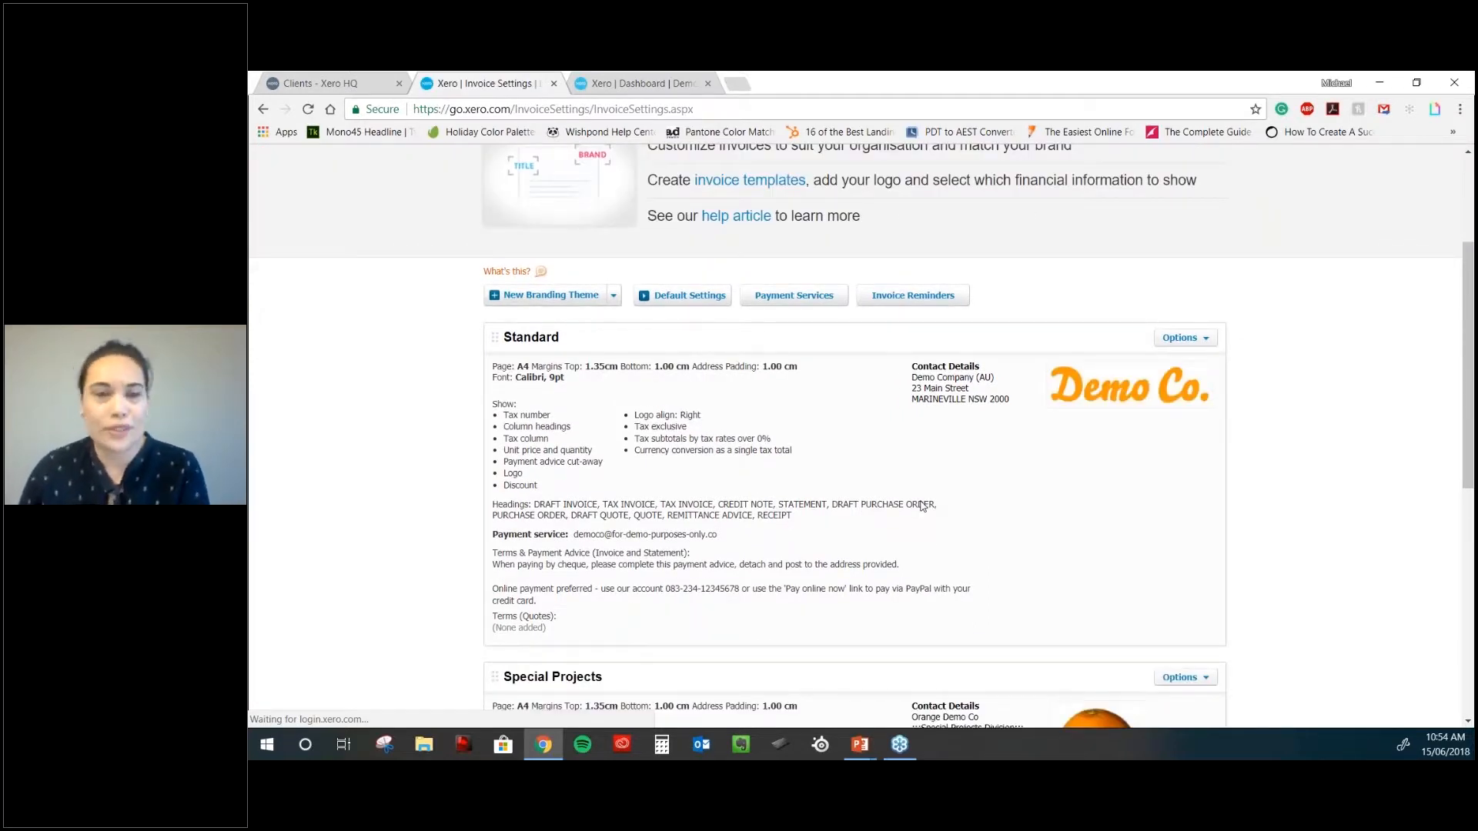
pyautogui.scroll(-5, 922, 506)
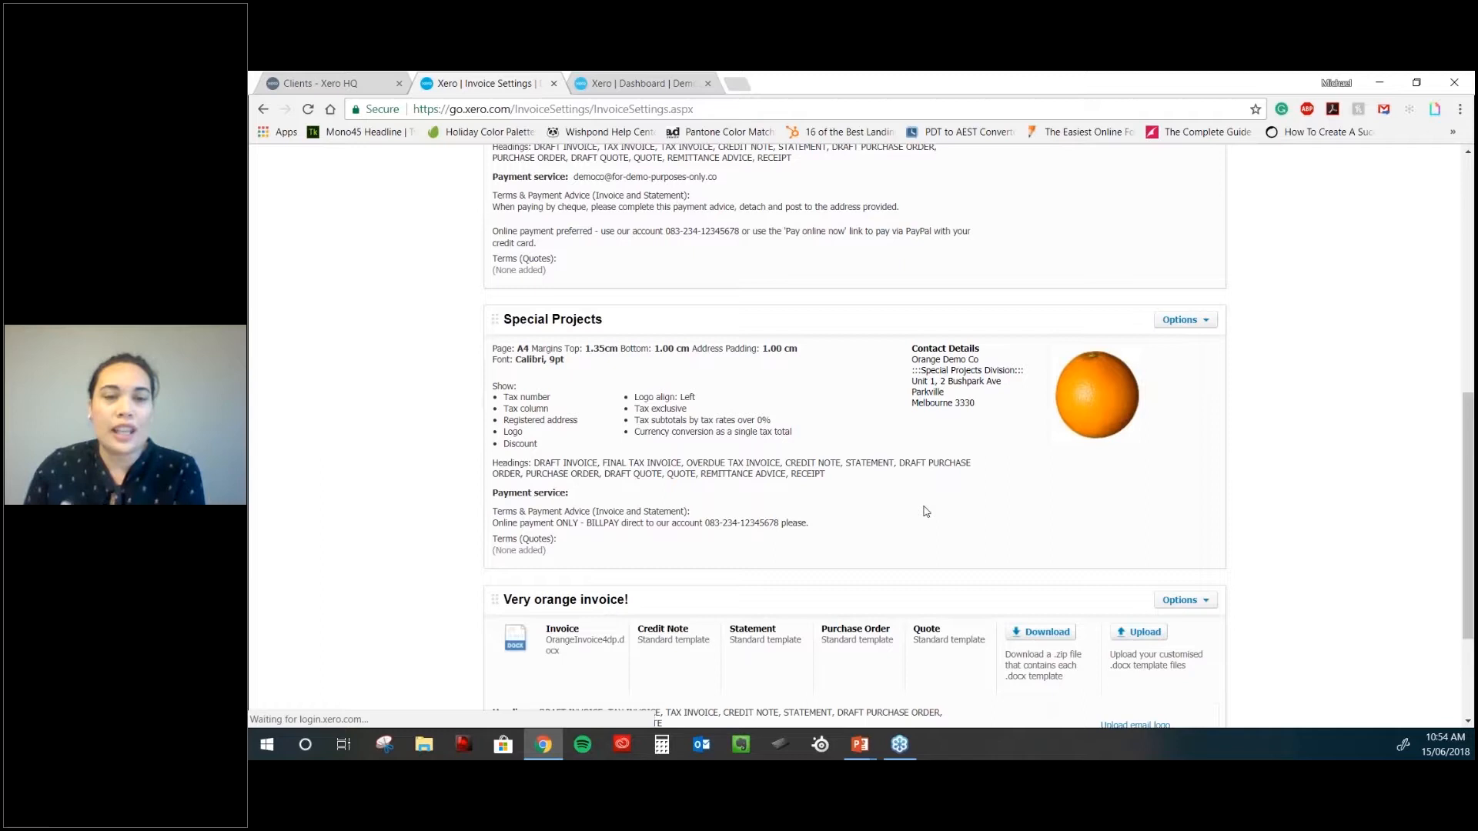
pyautogui.scroll(3, 925, 511)
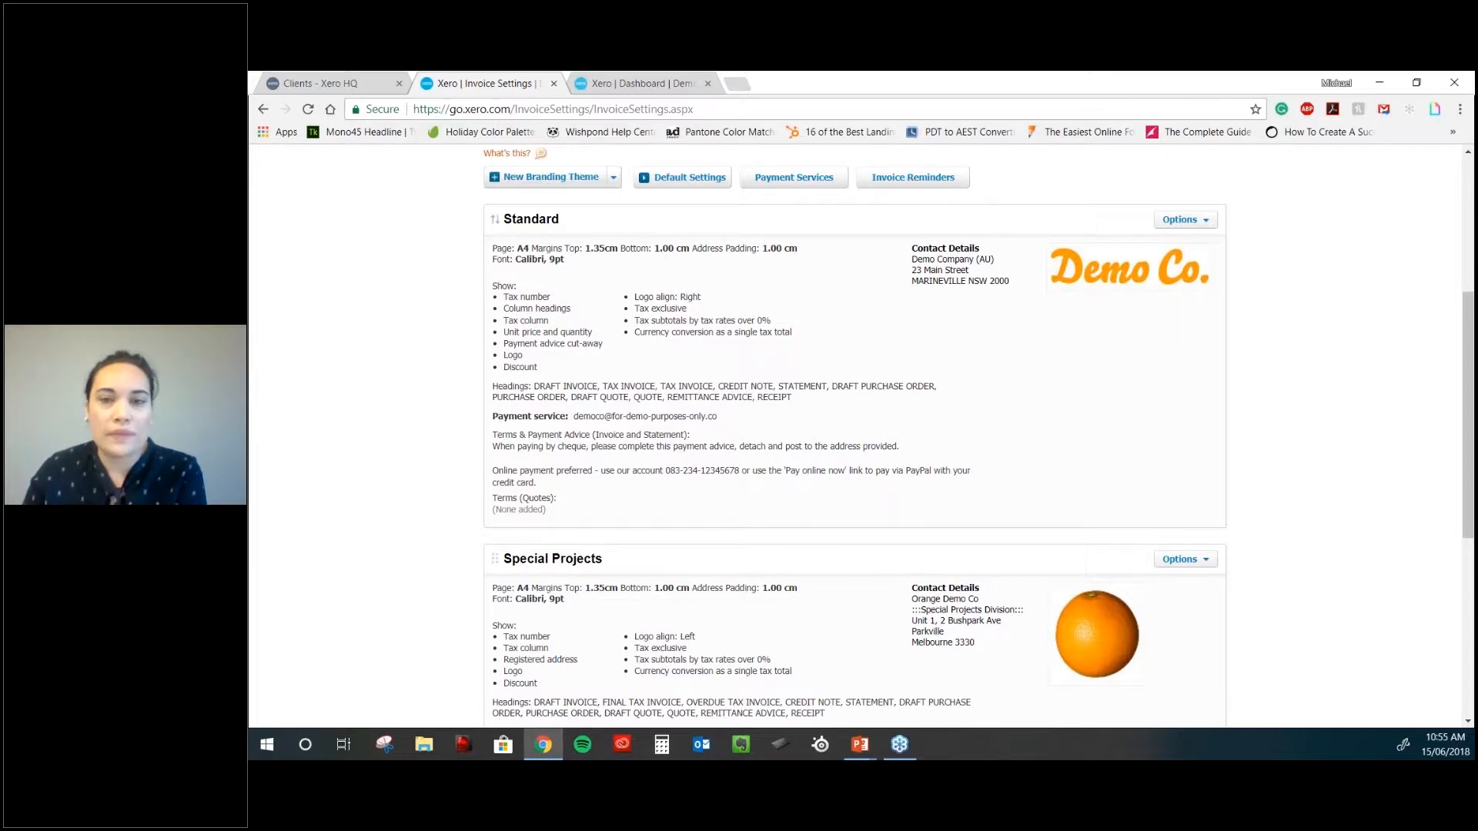
pyautogui.scroll(1, 494, 219)
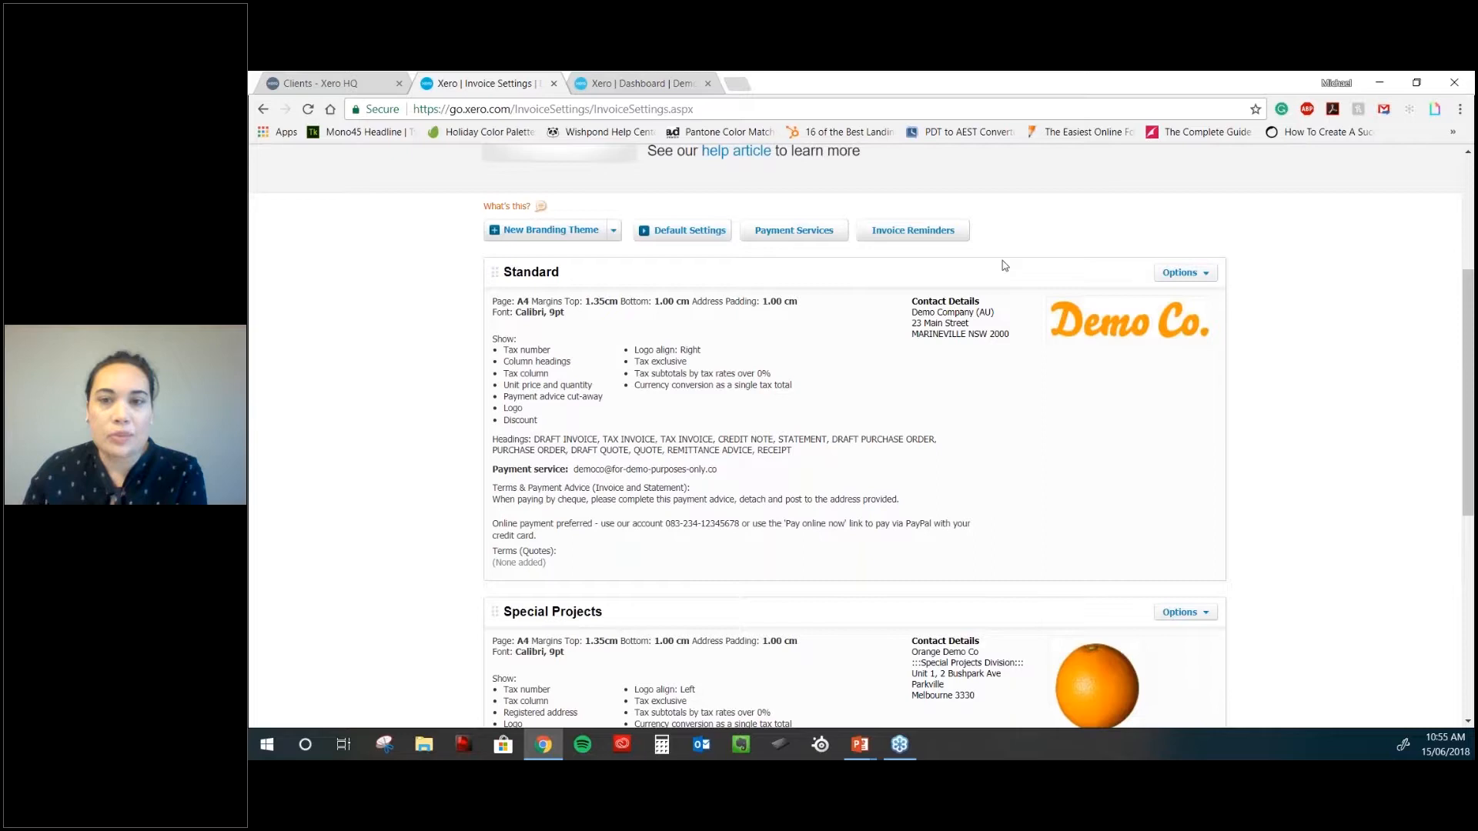
pyautogui.scroll(1, 1004, 265)
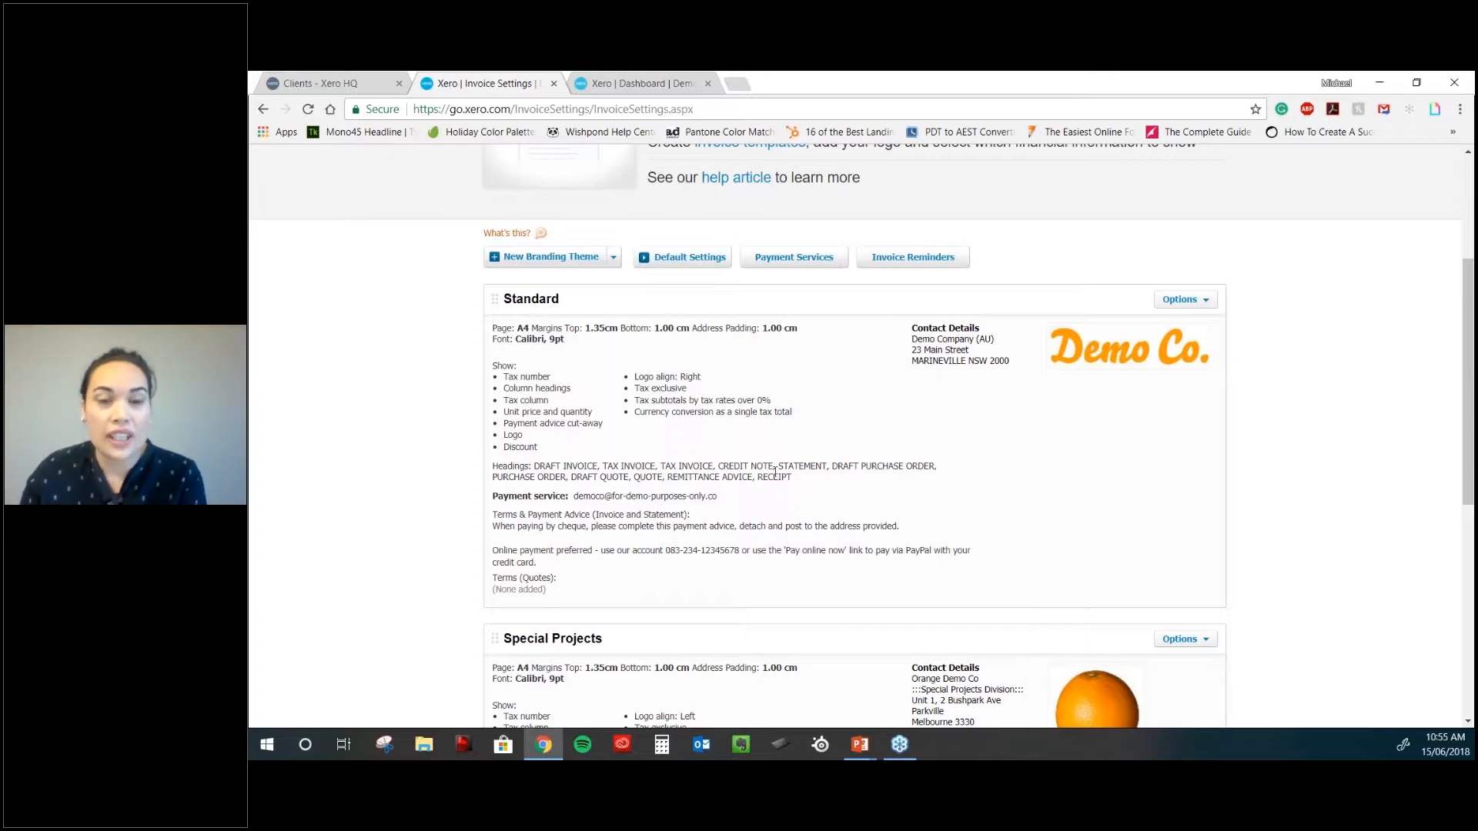
pyautogui.scroll(1, 775, 472)
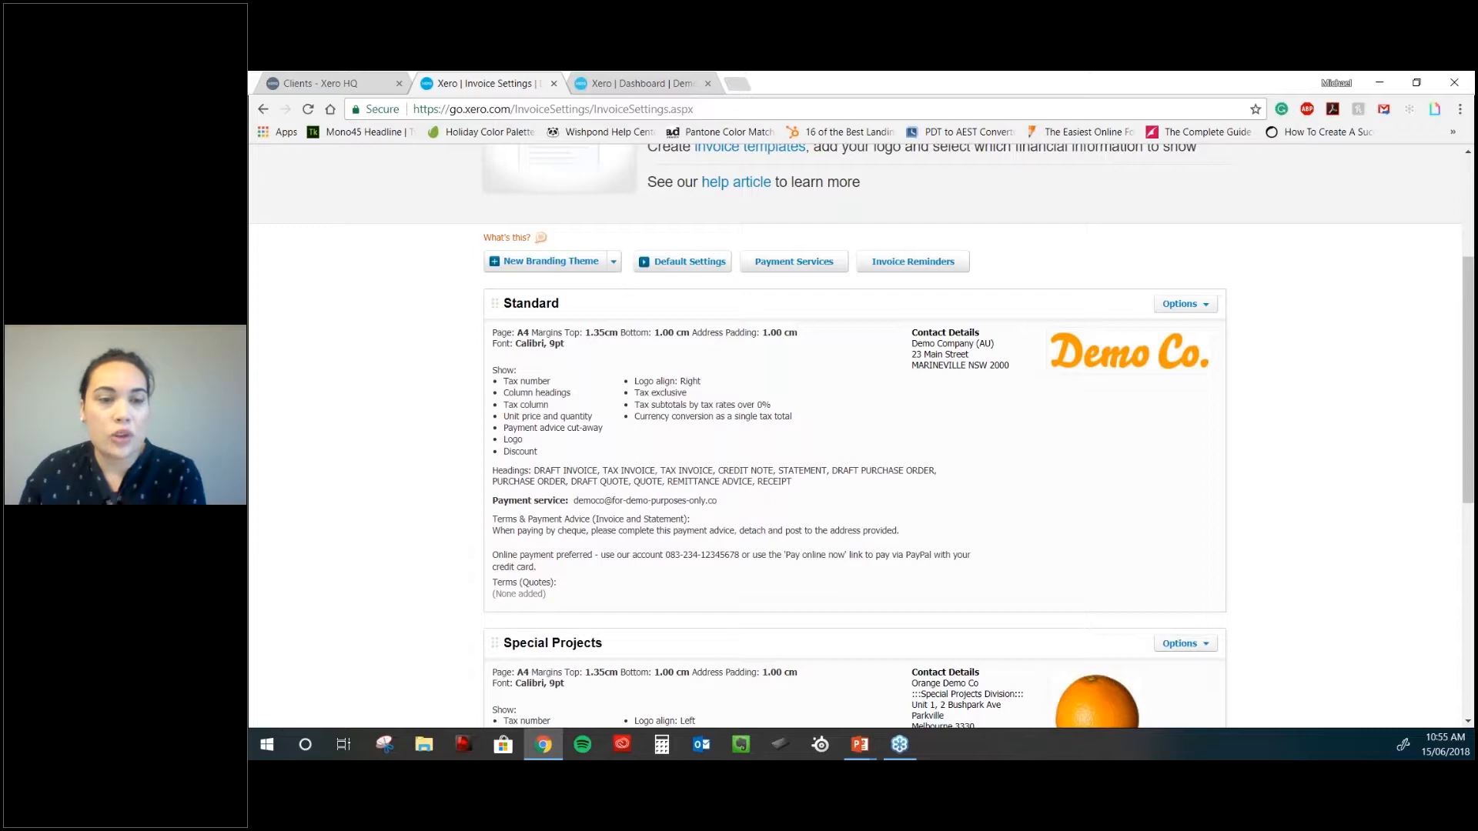
pyautogui.scroll(2, 608, 431)
# - View and dismiss the New Branding Theme choices, then go to Invoice Reminders
pyautogui.click(613, 416)
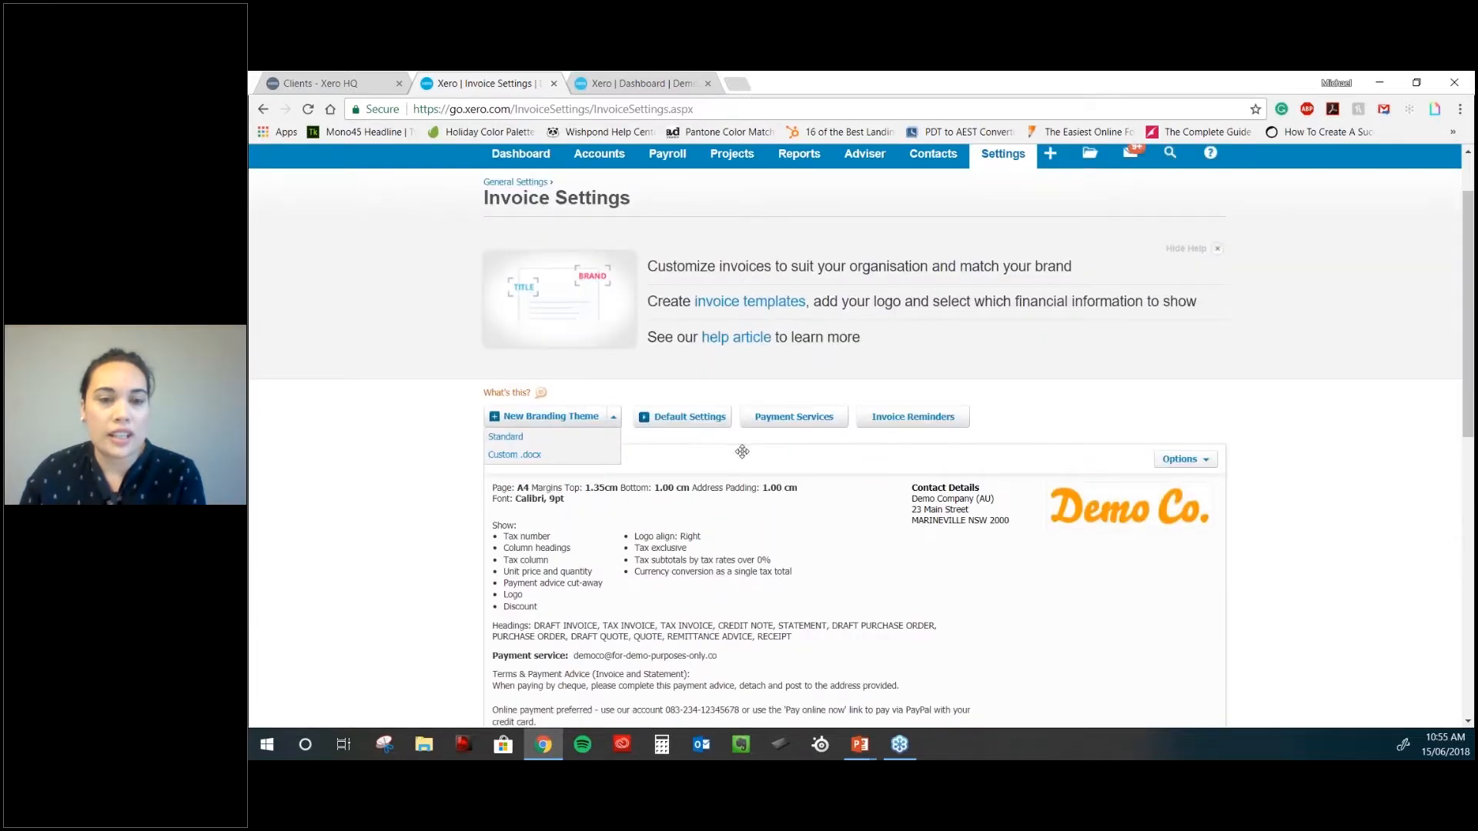
pyautogui.click(1054, 406)
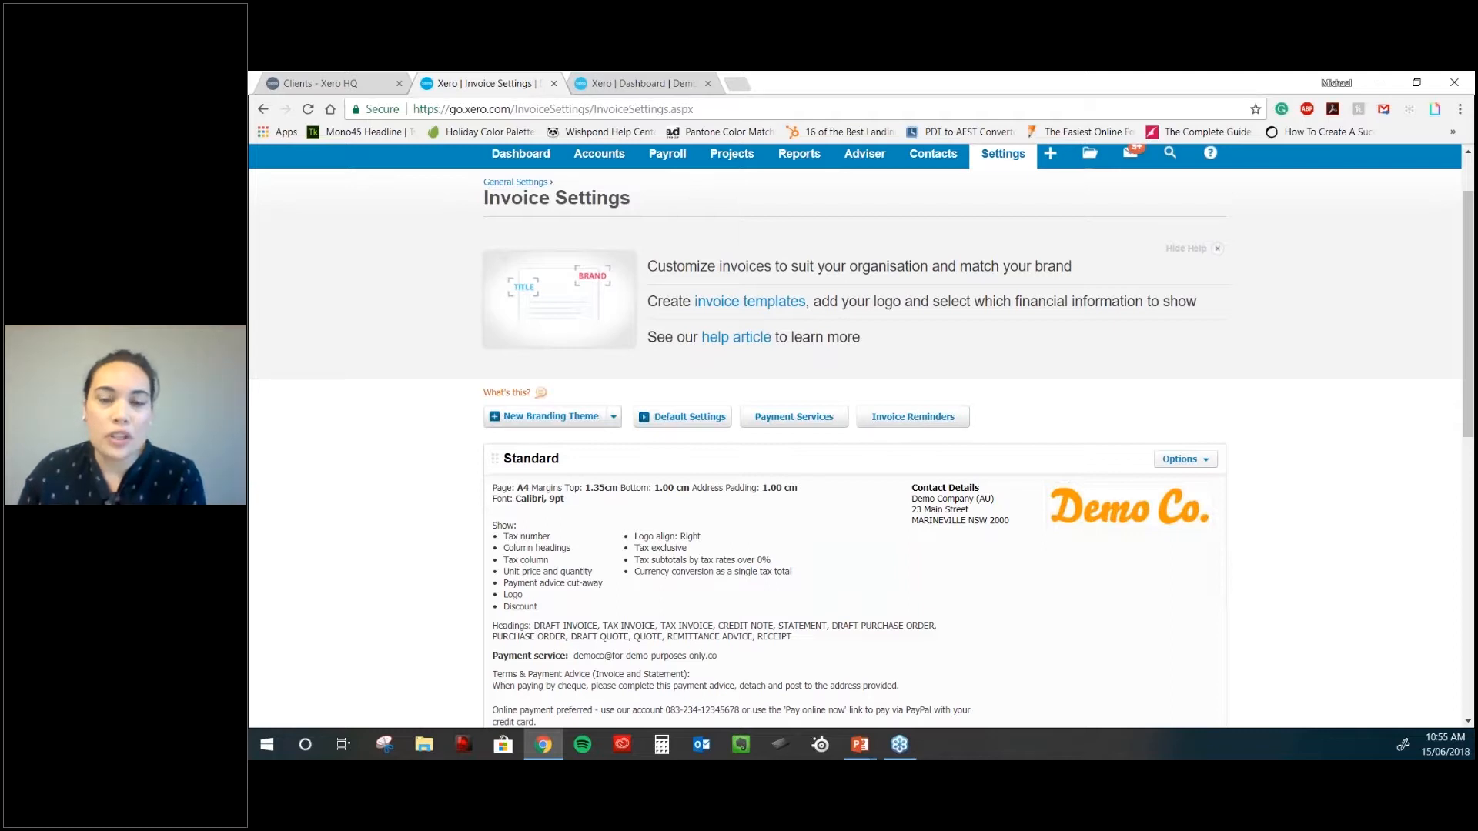
pyautogui.scroll(-1, 981, 438)
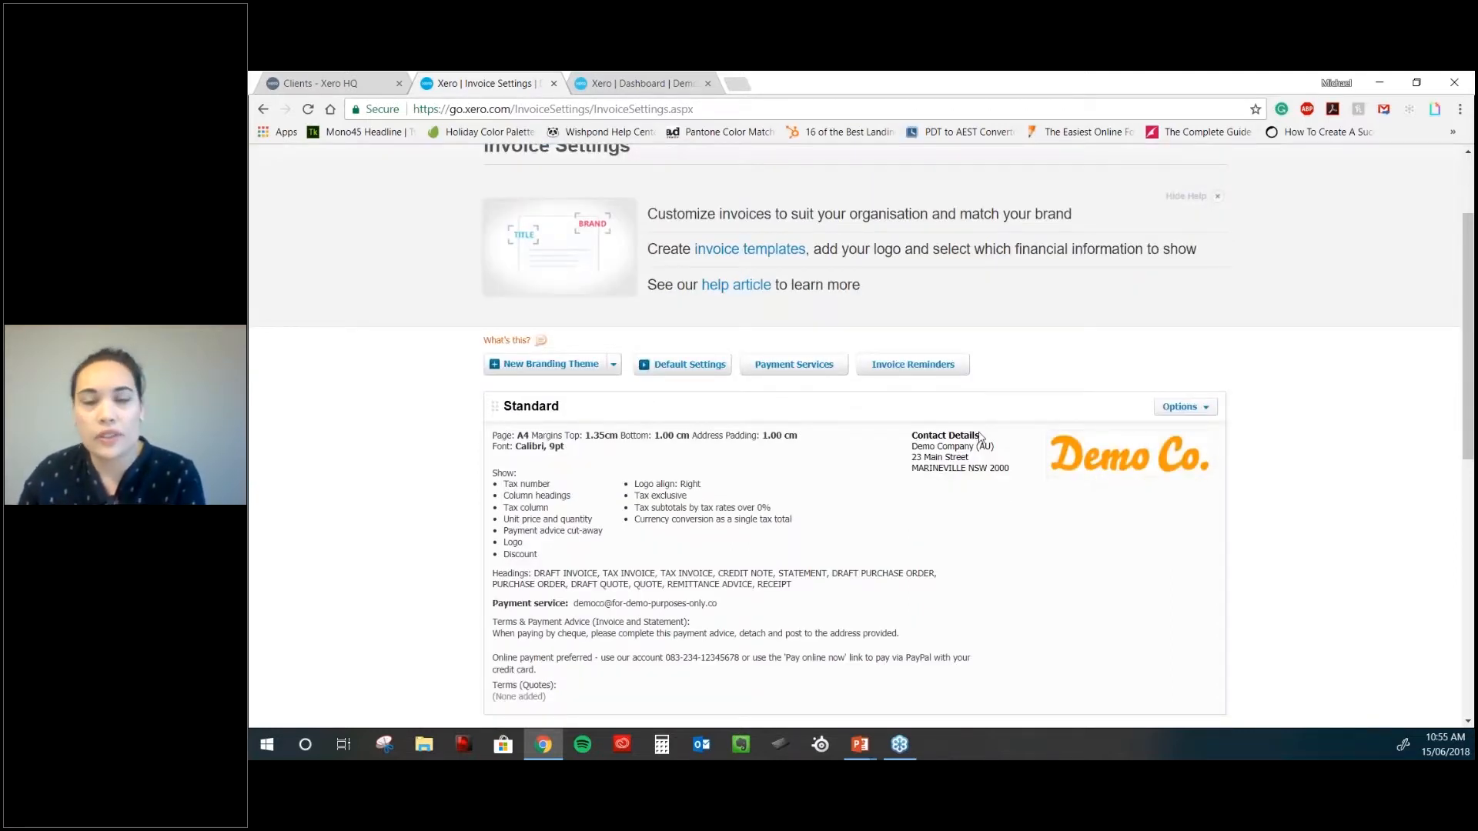
pyautogui.scroll(-1, 942, 351)
pyautogui.click(942, 350)
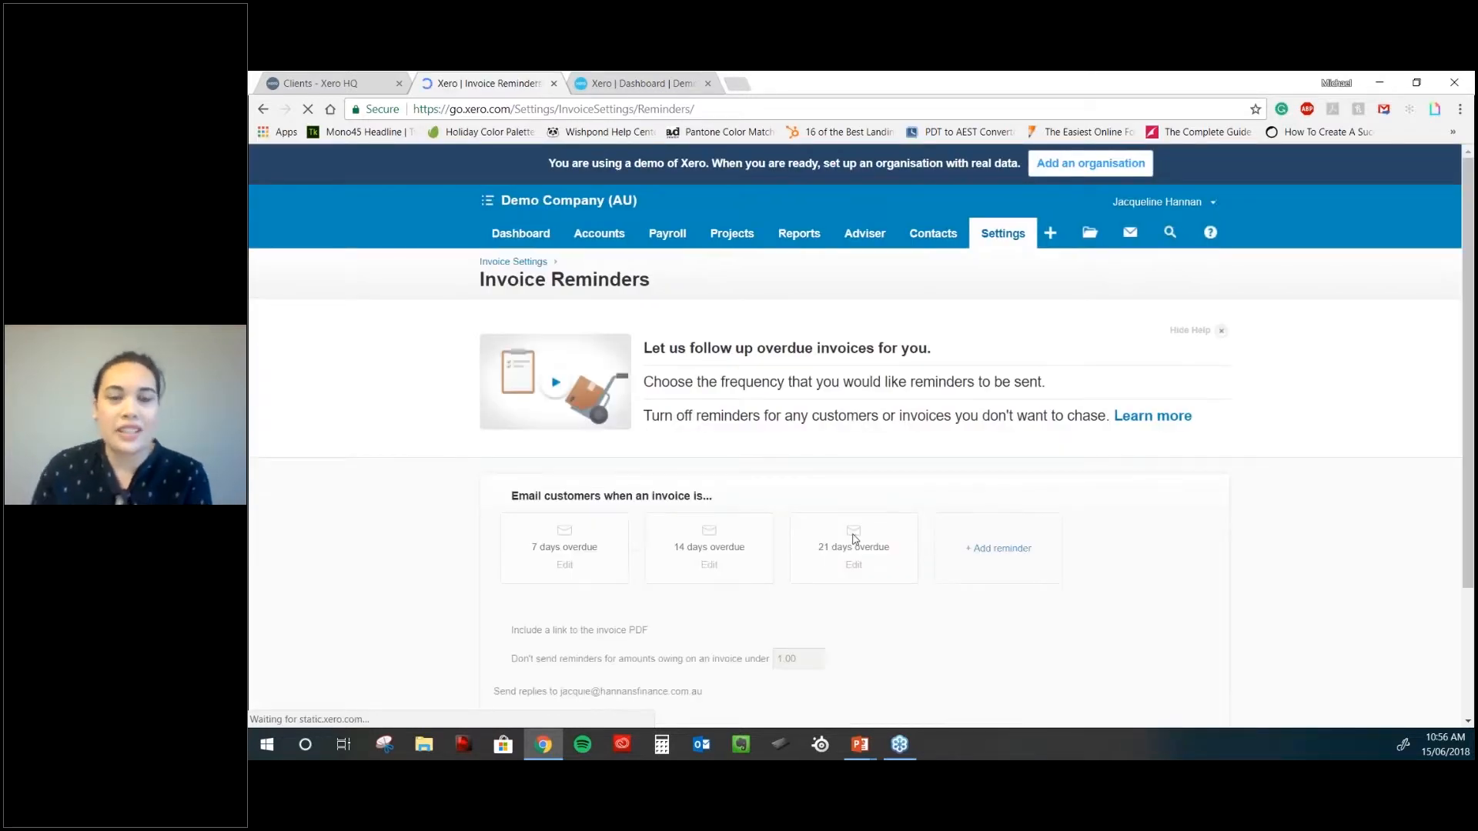
# - Tick 'Email customers when an invoice is...' to activate the 7, 14 and 21-day reminders
pyautogui.scroll(-2, 852, 539)
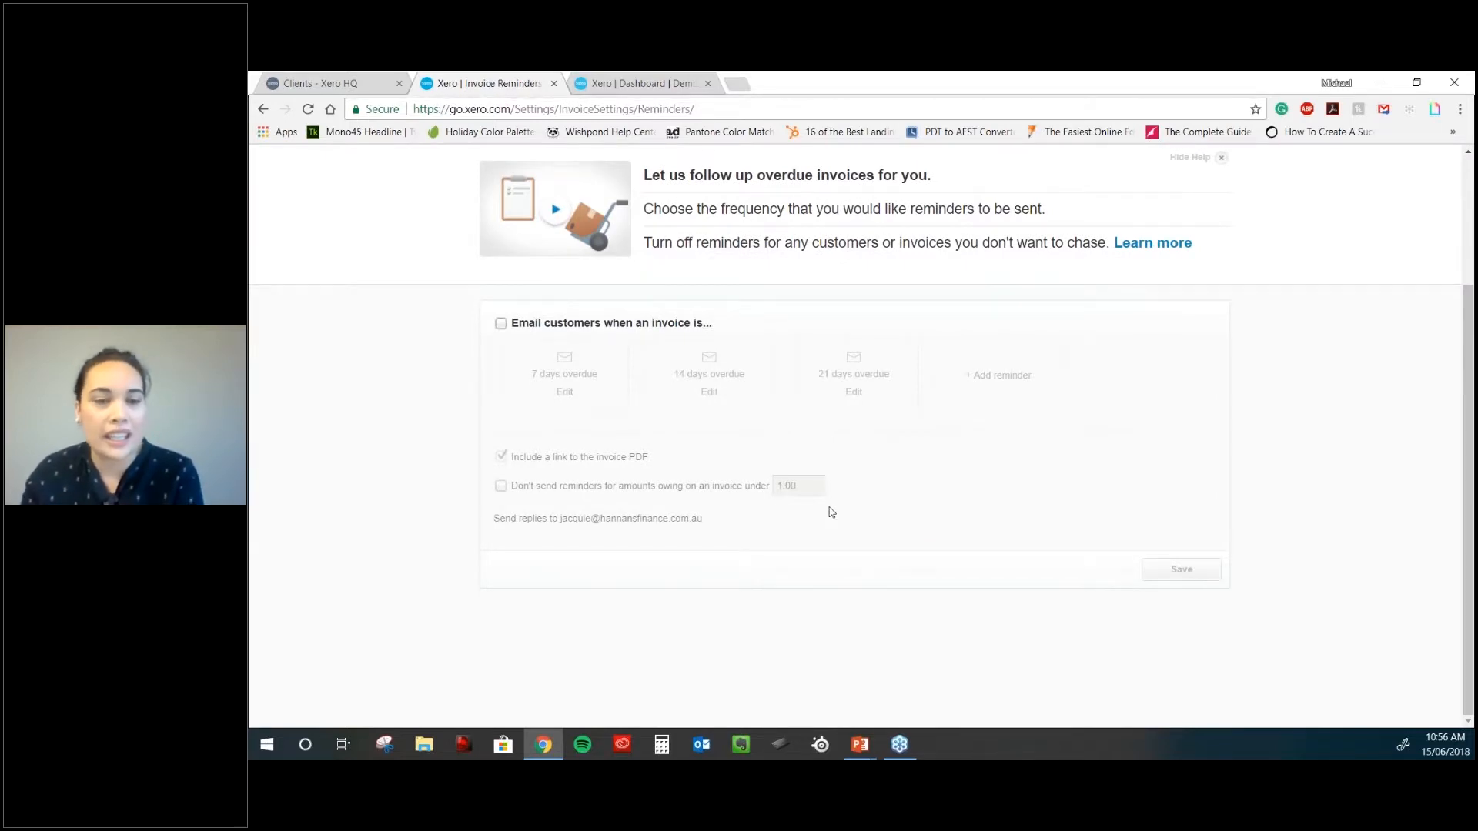
pyautogui.click(501, 324)
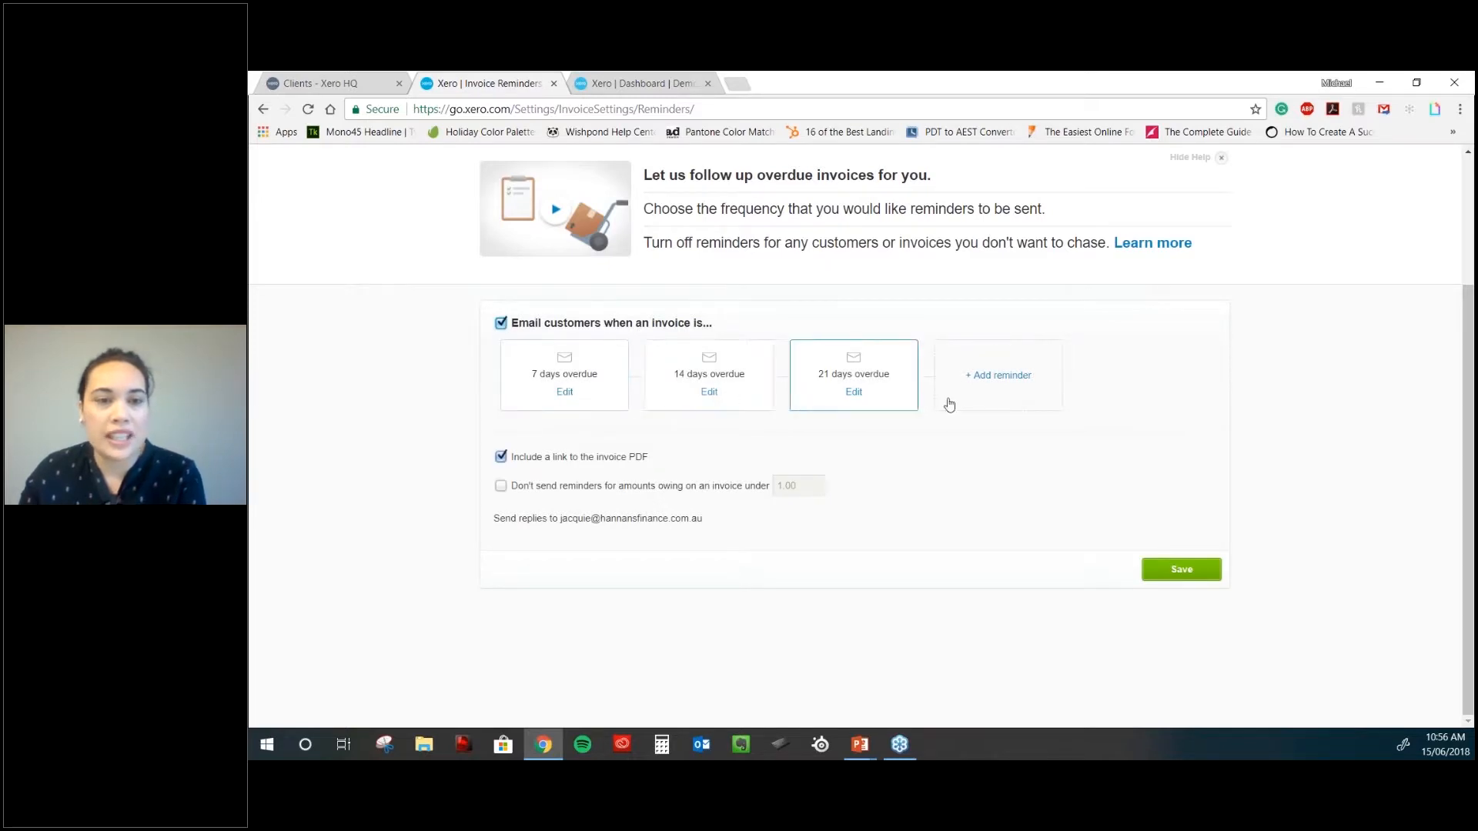
# - In the 7-days-overdue reminder email, add blank lines after 'on [Due Date].' and close it
pyautogui.click(565, 393)
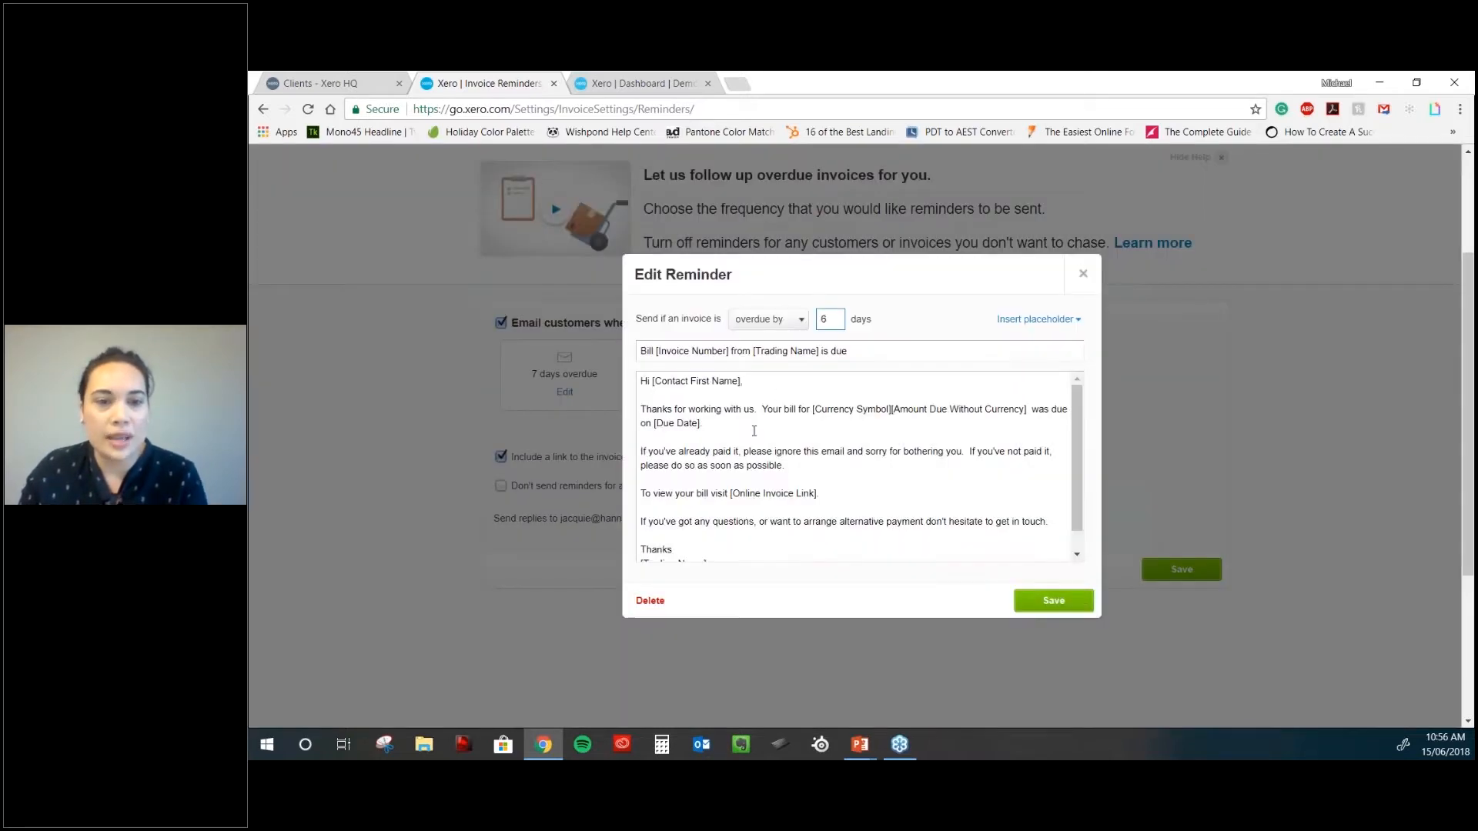
pyautogui.click(755, 432)
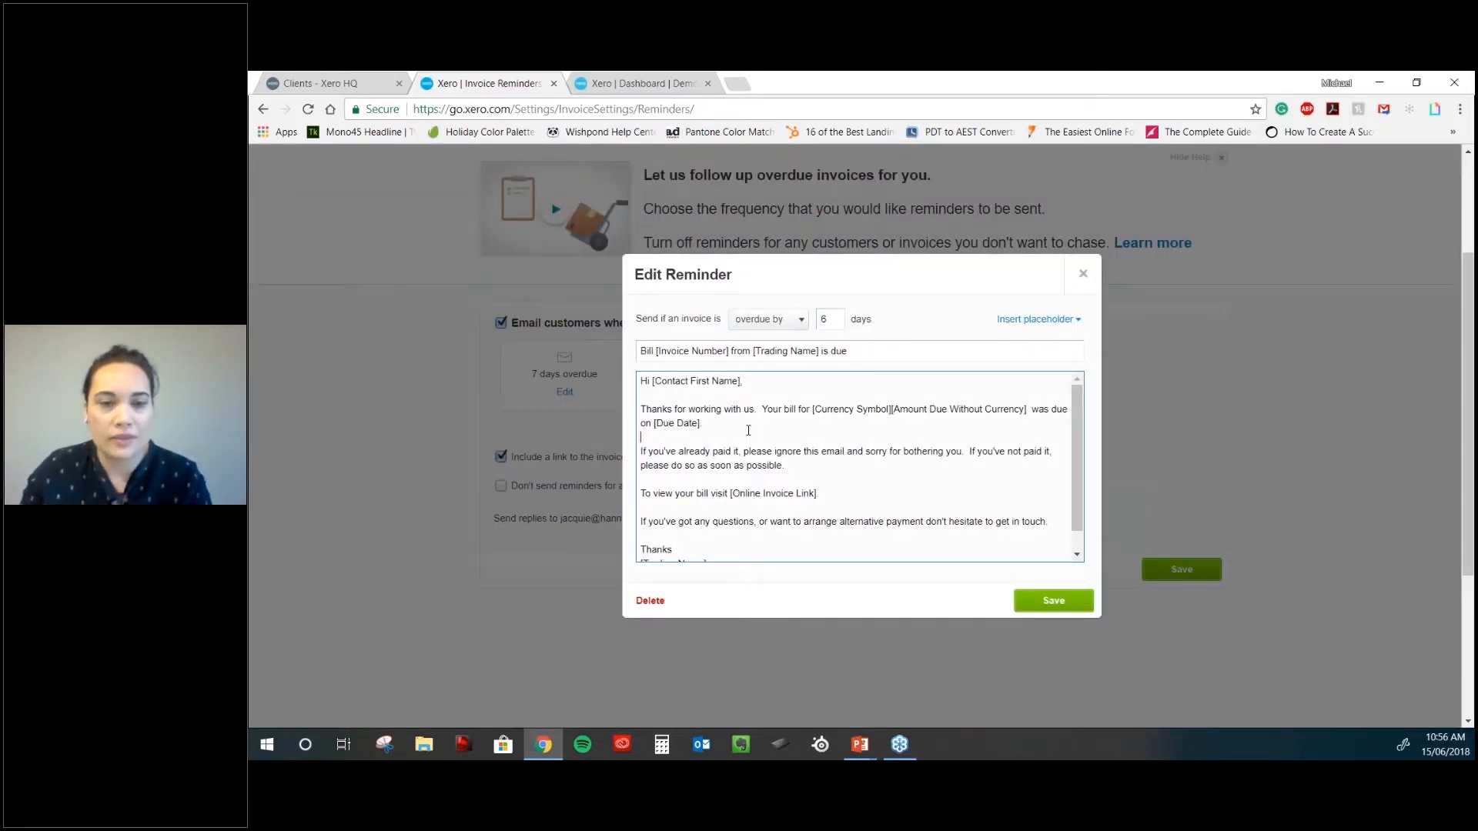
pyautogui.press('Return')
pyautogui.press('Return')
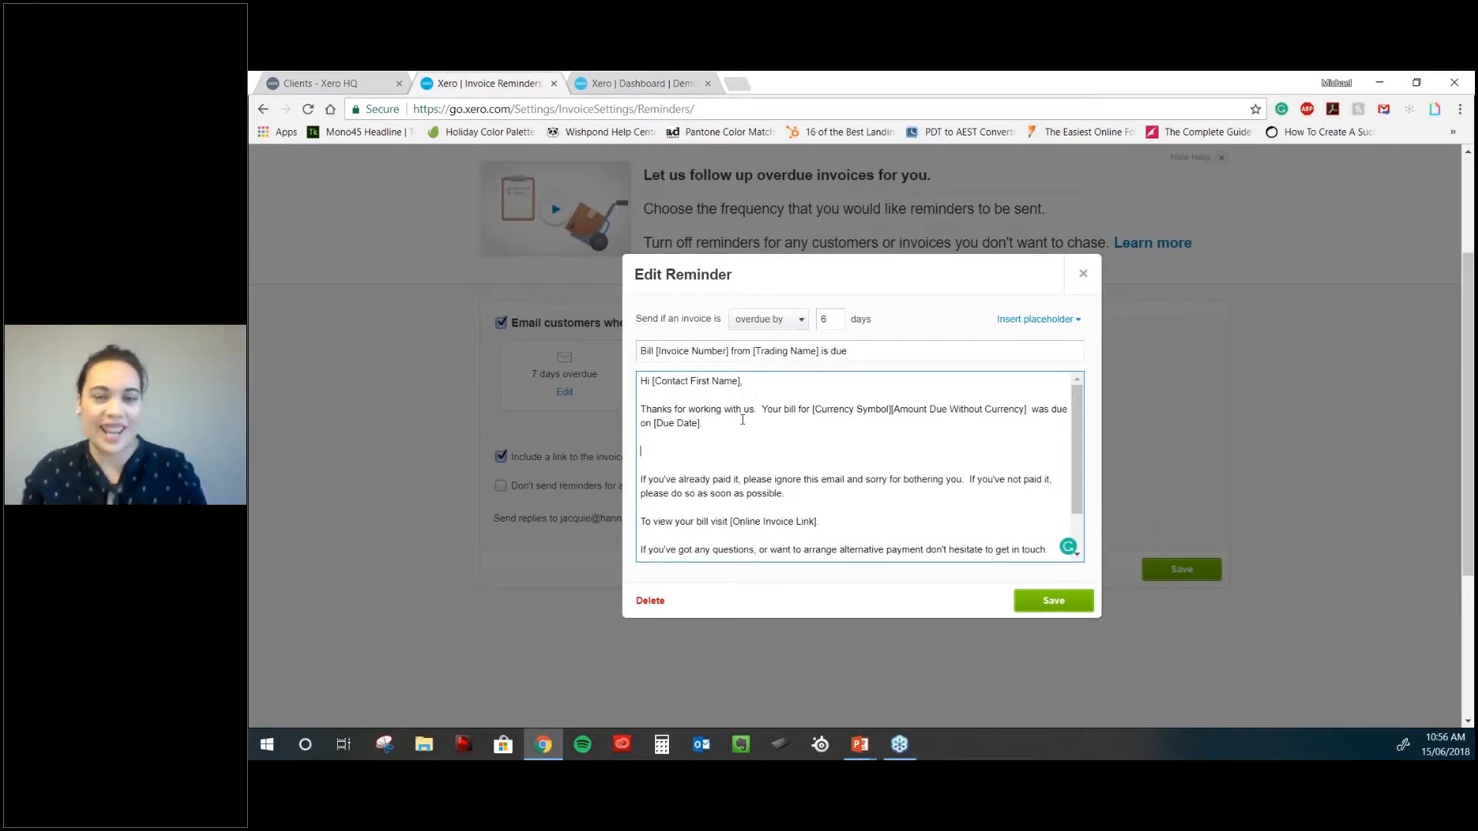
pyautogui.click(1085, 279)
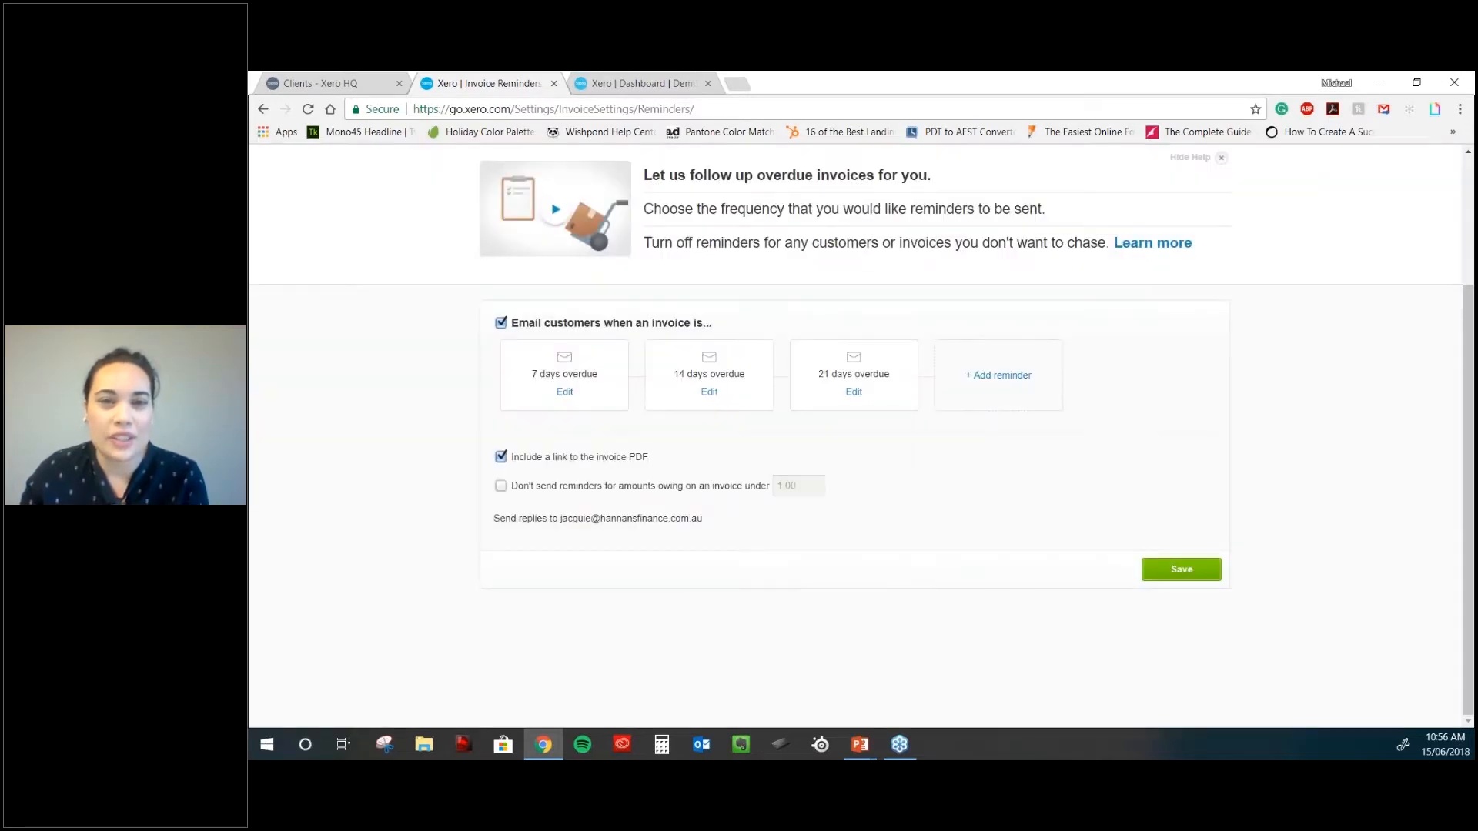
# - Return via the Invoice Settings breadcrumb to the General Settings page
pyautogui.scroll(3, 1052, 475)
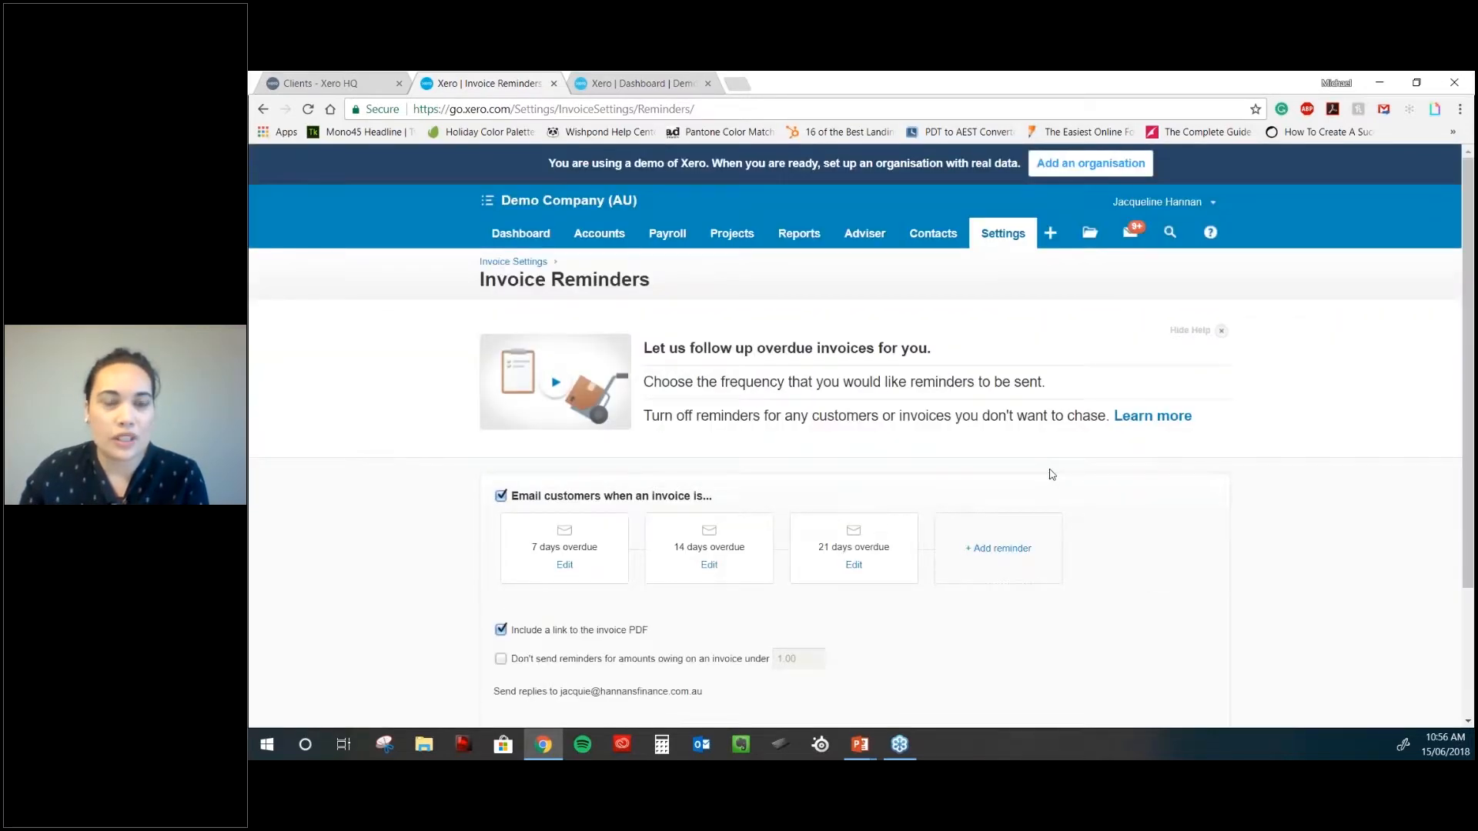
pyautogui.scroll(-1, 1051, 474)
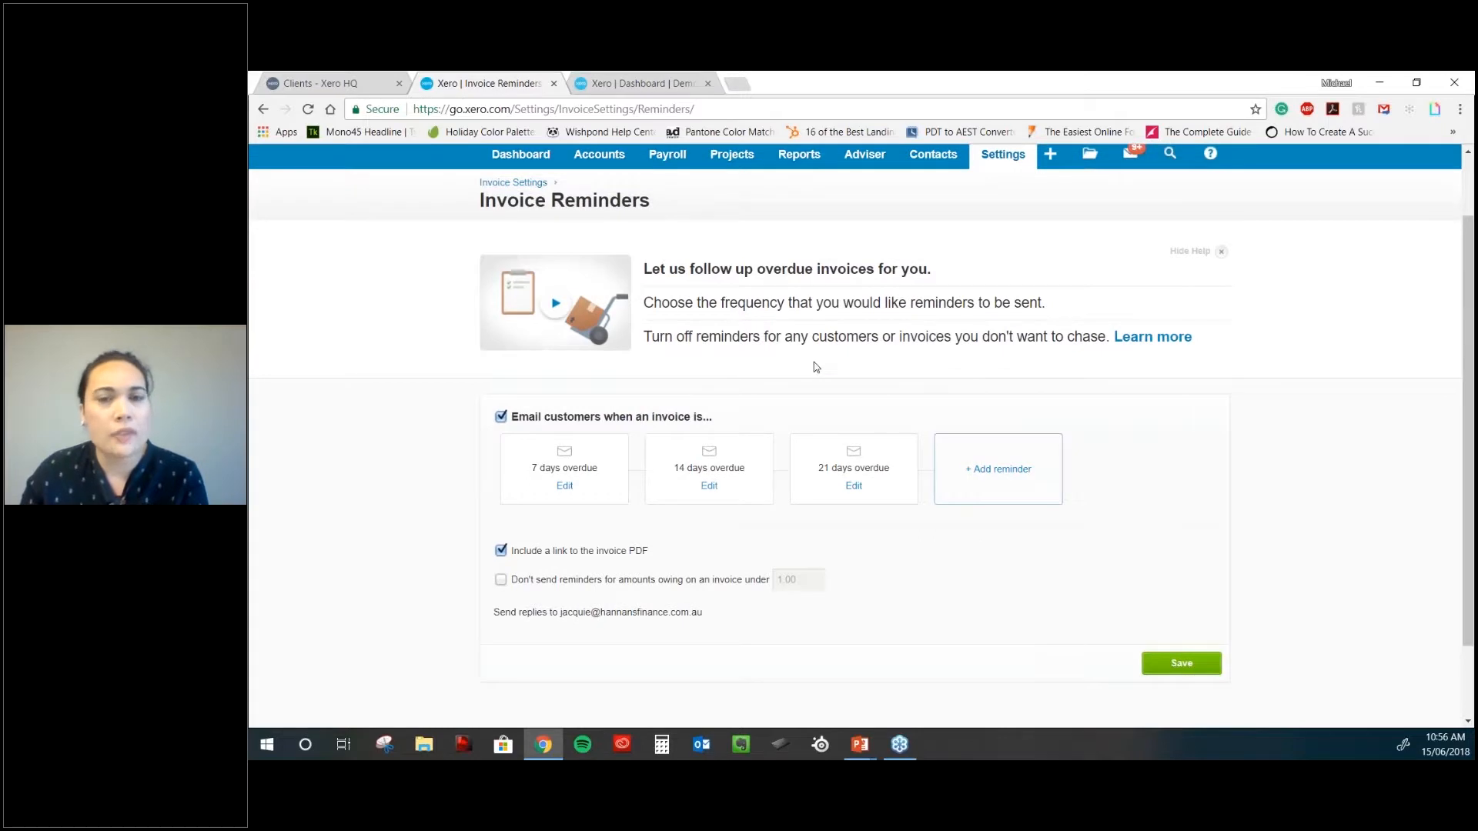
pyautogui.click(513, 182)
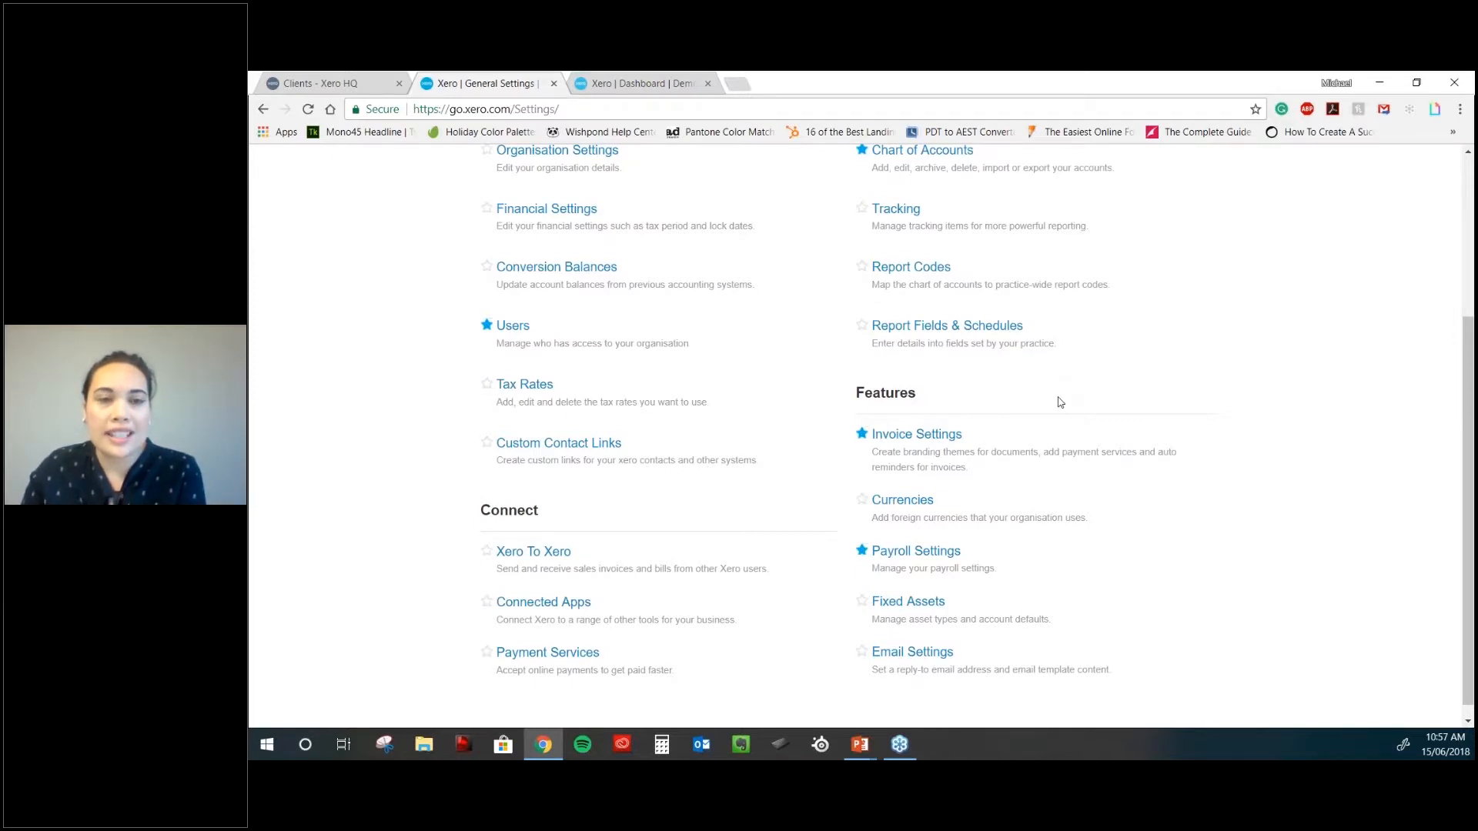
pyautogui.scroll(-1, 1059, 402)
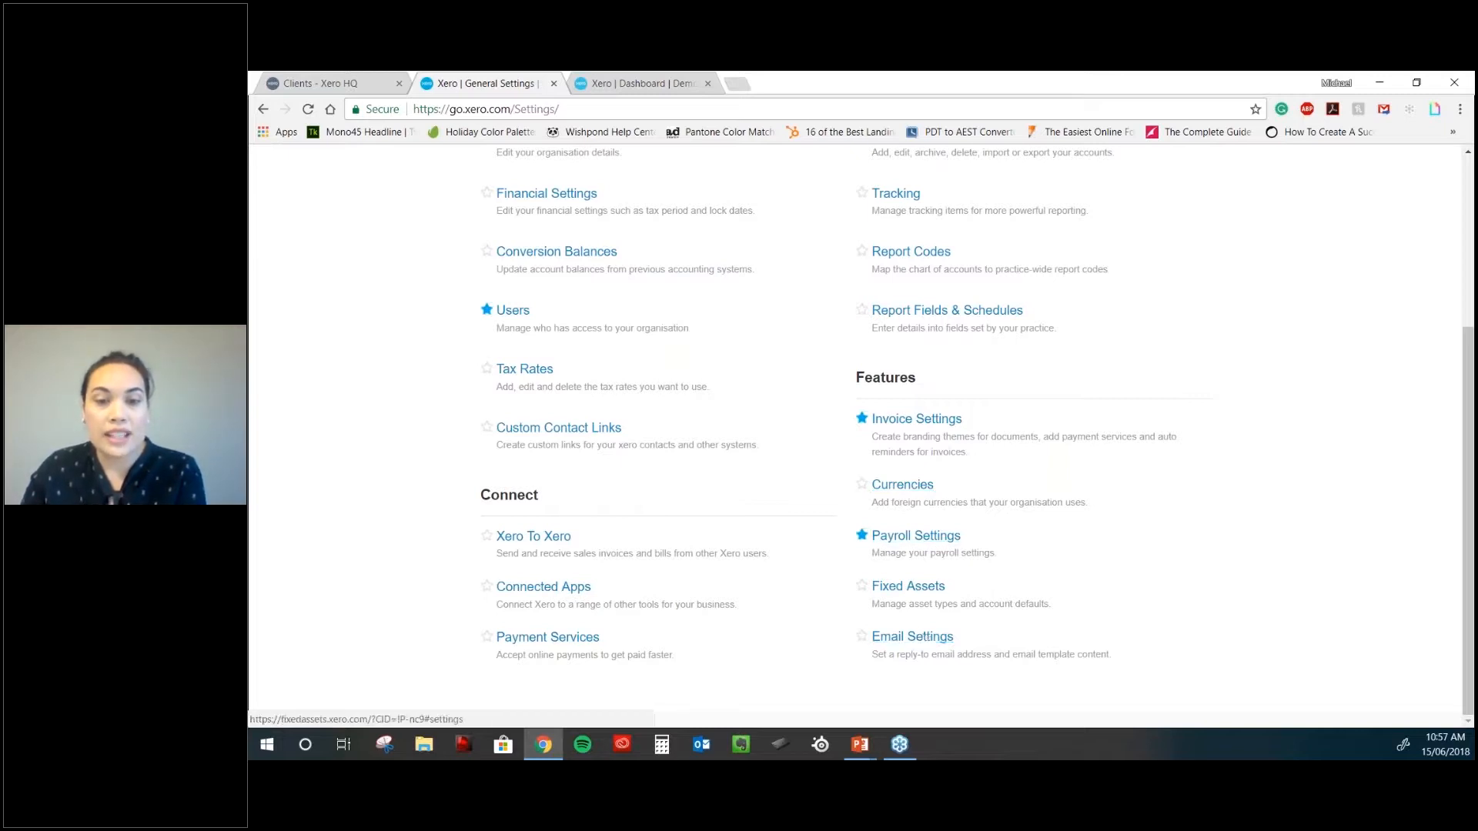
# - Open Email Settings, view the reply address options, and cancel adding a new reply address
pyautogui.click(912, 636)
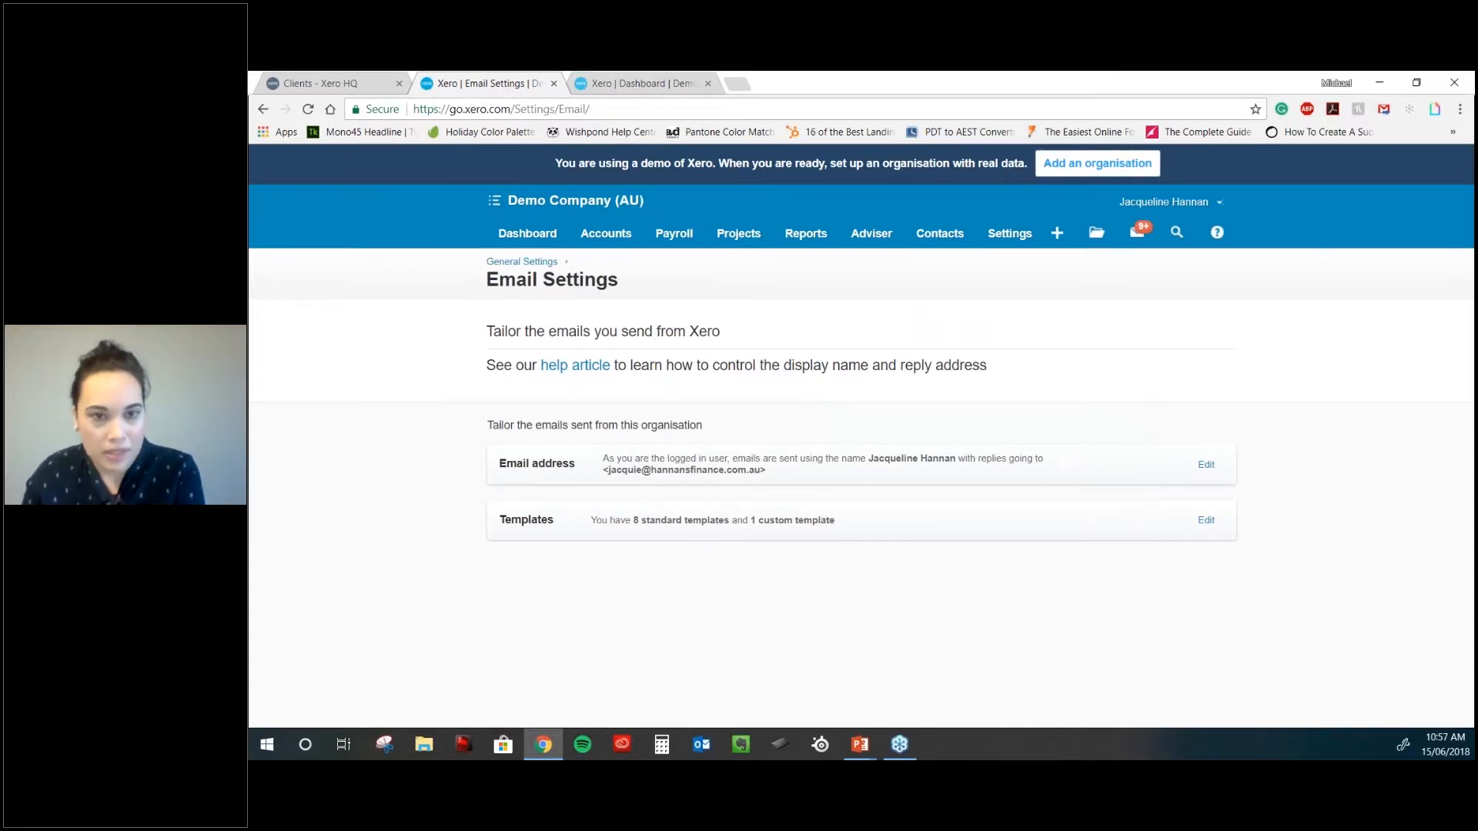
pyautogui.click(1198, 469)
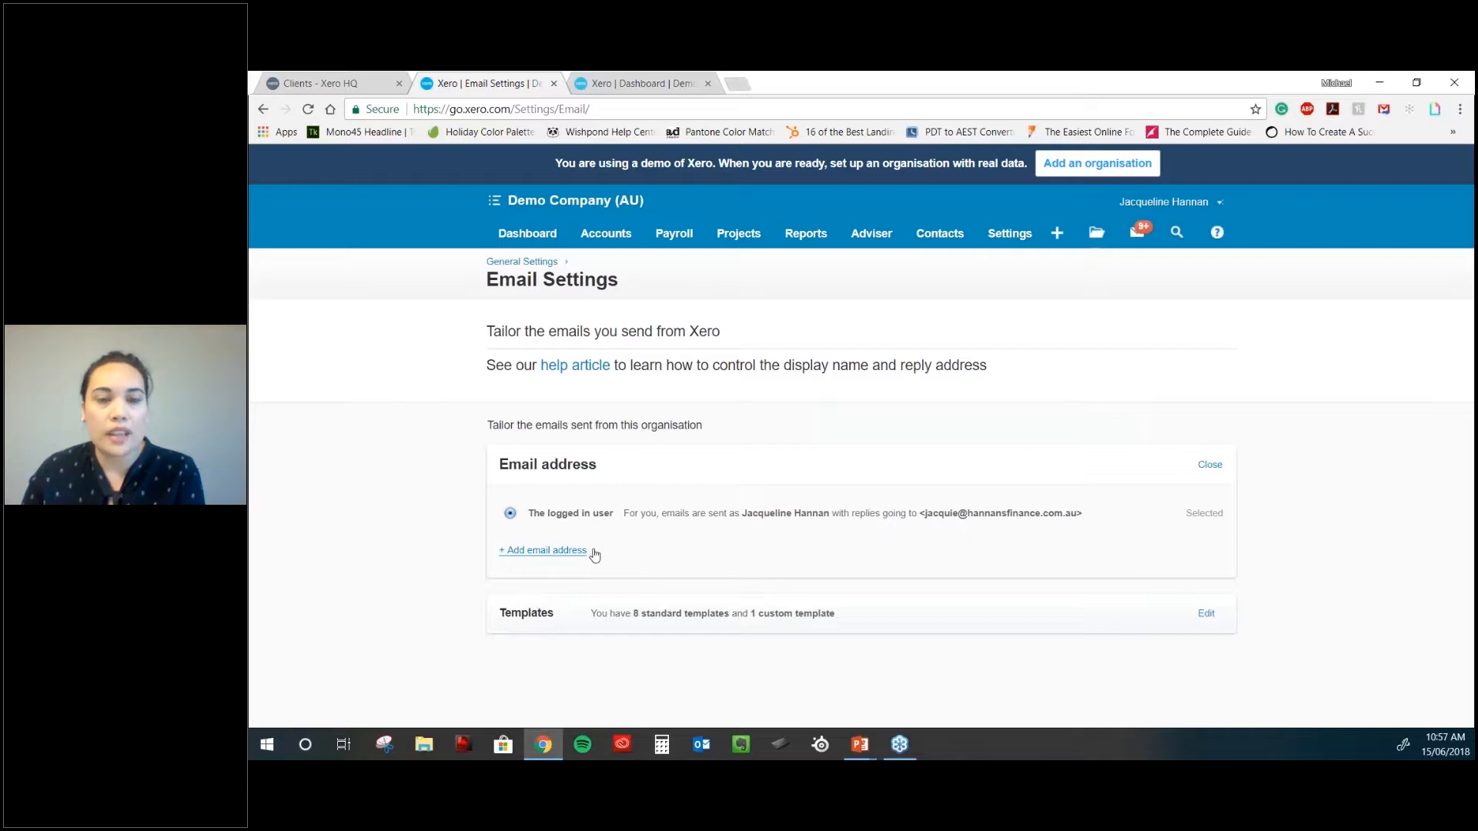
pyautogui.click(547, 550)
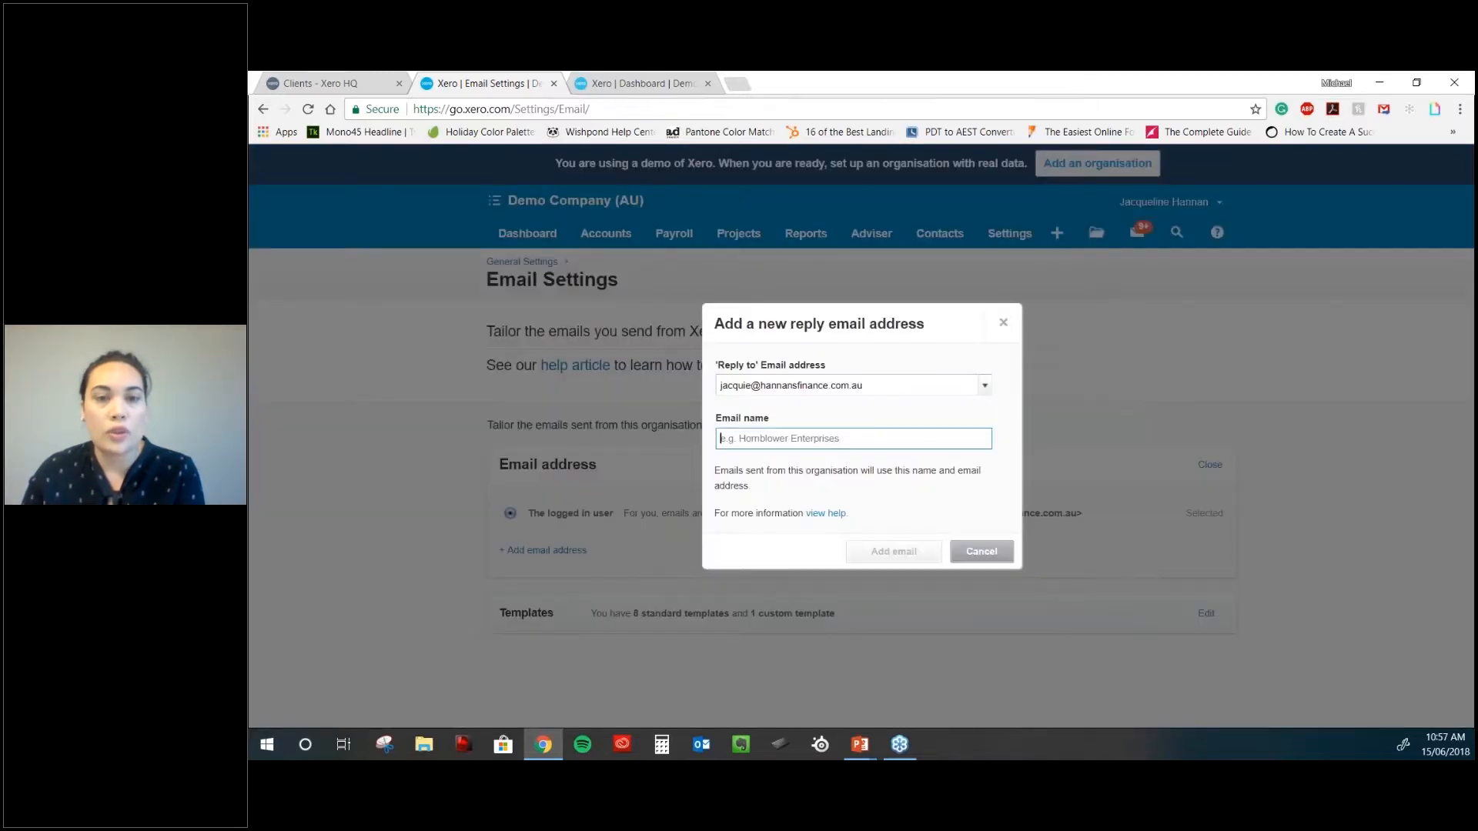
pyautogui.click(955, 553)
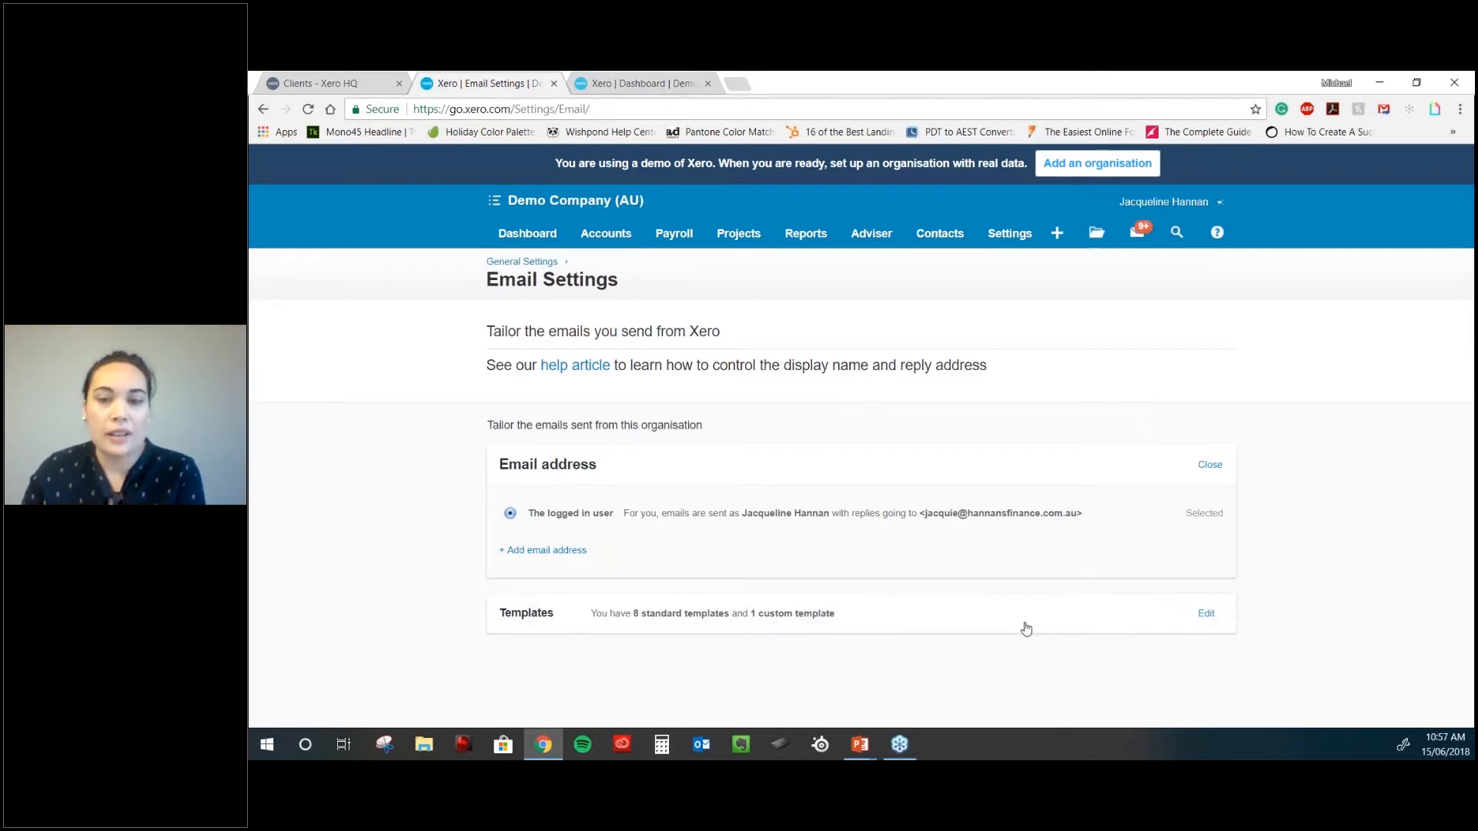
pyautogui.click(1206, 614)
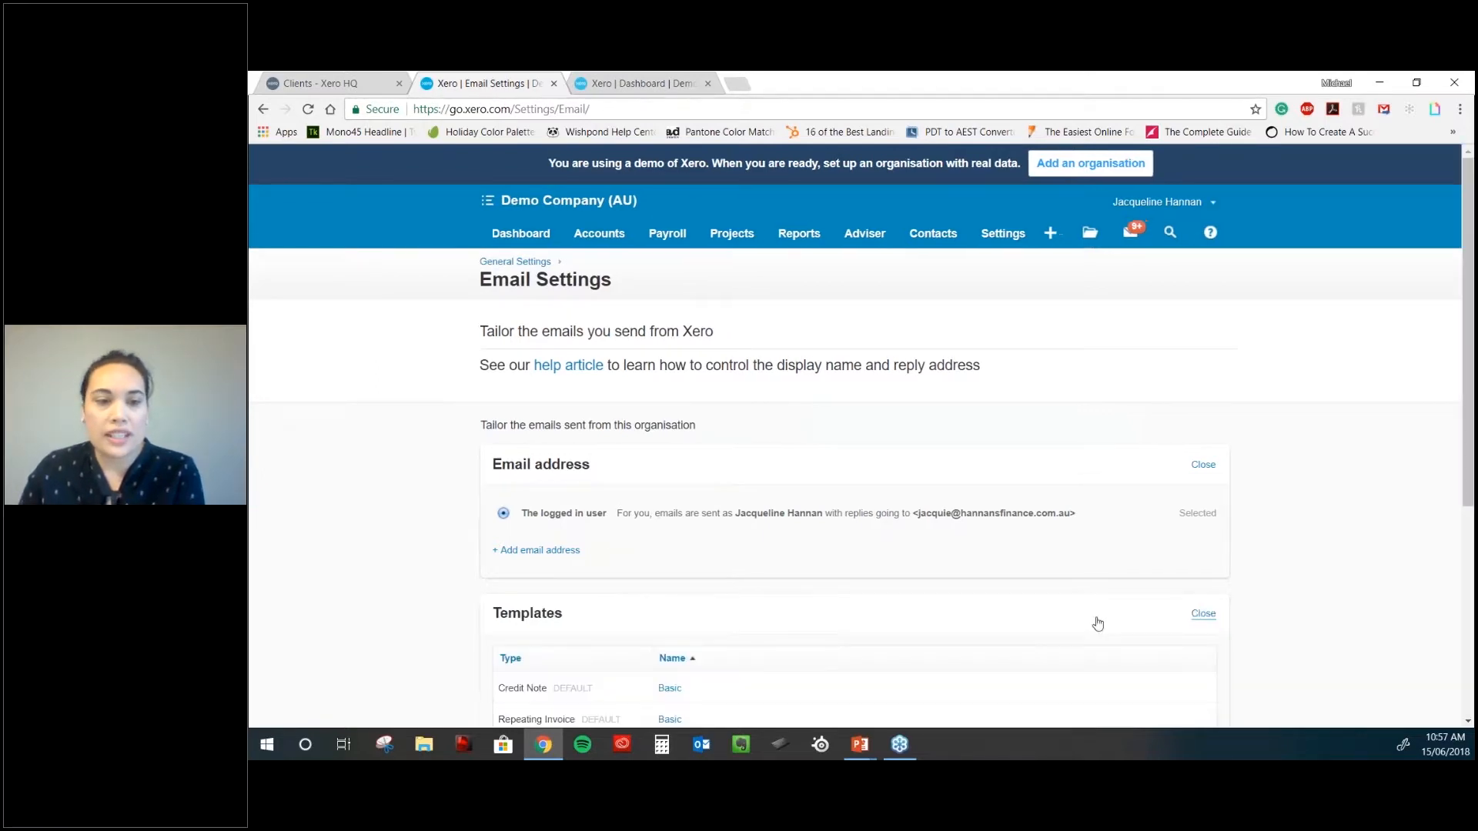
pyautogui.scroll(-4, 1097, 623)
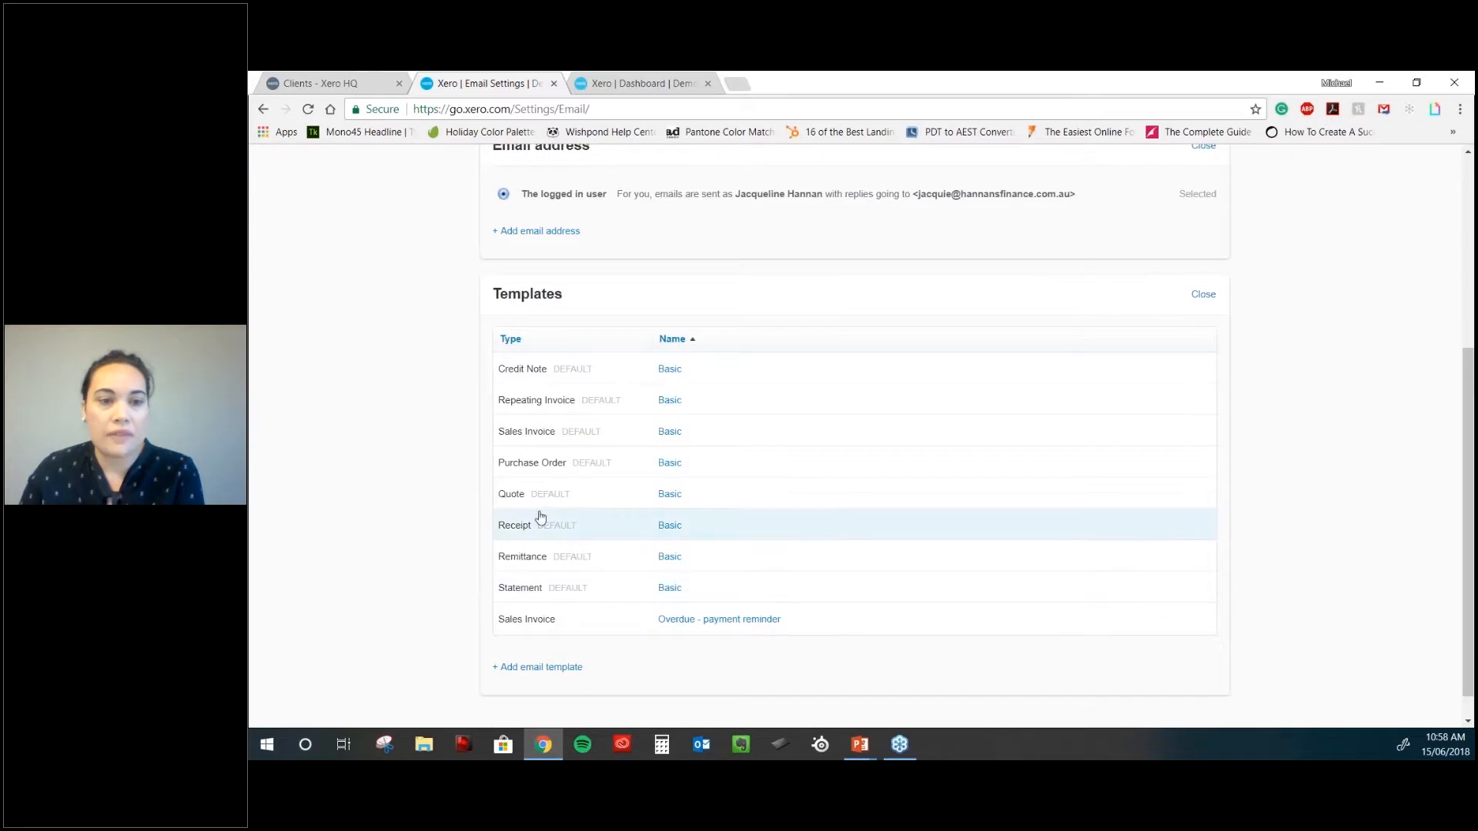
pyautogui.click(541, 433)
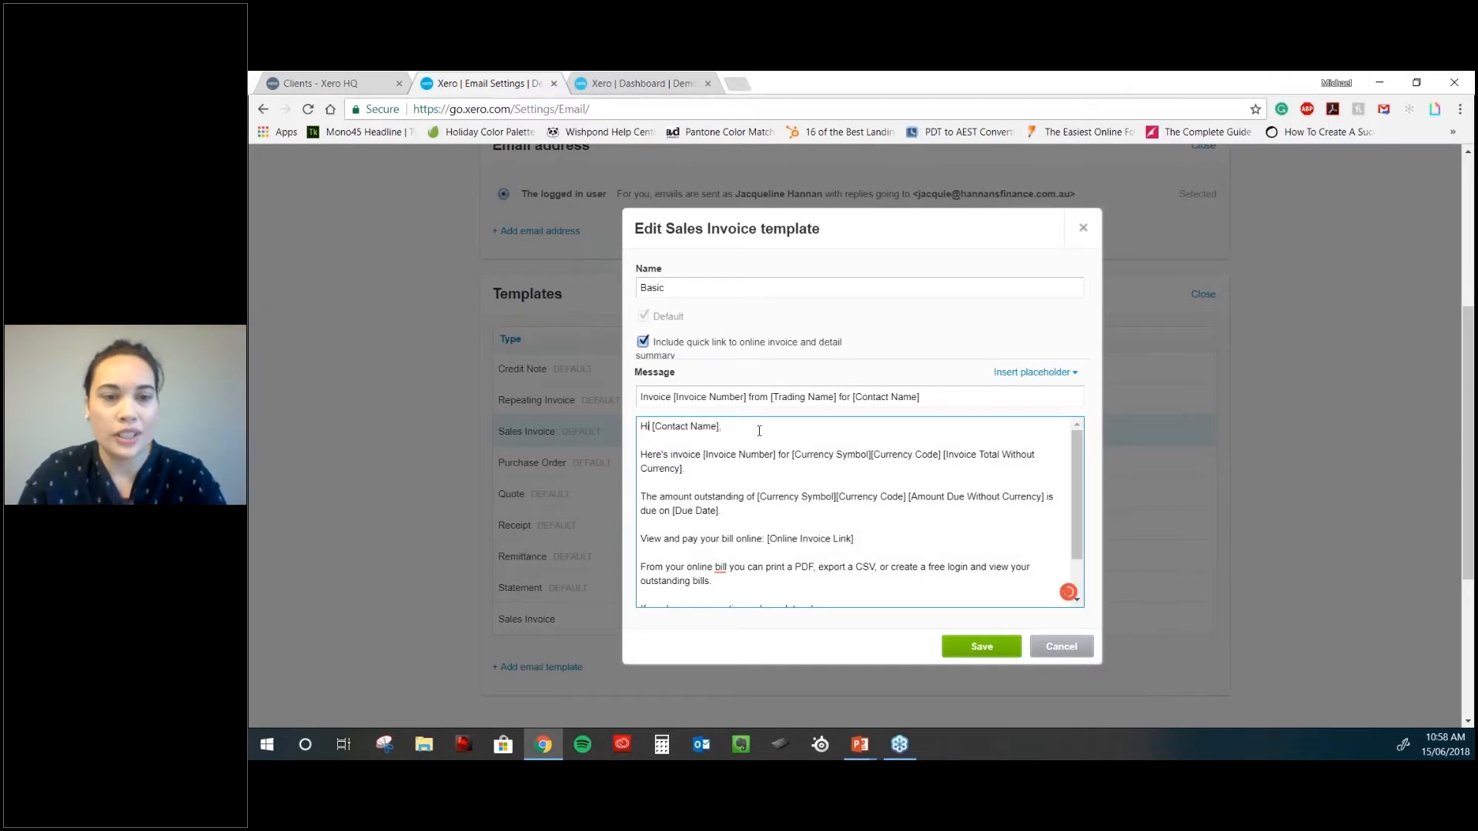
pyautogui.hotkey('shift', 'Home')
pyautogui.write('Hello')
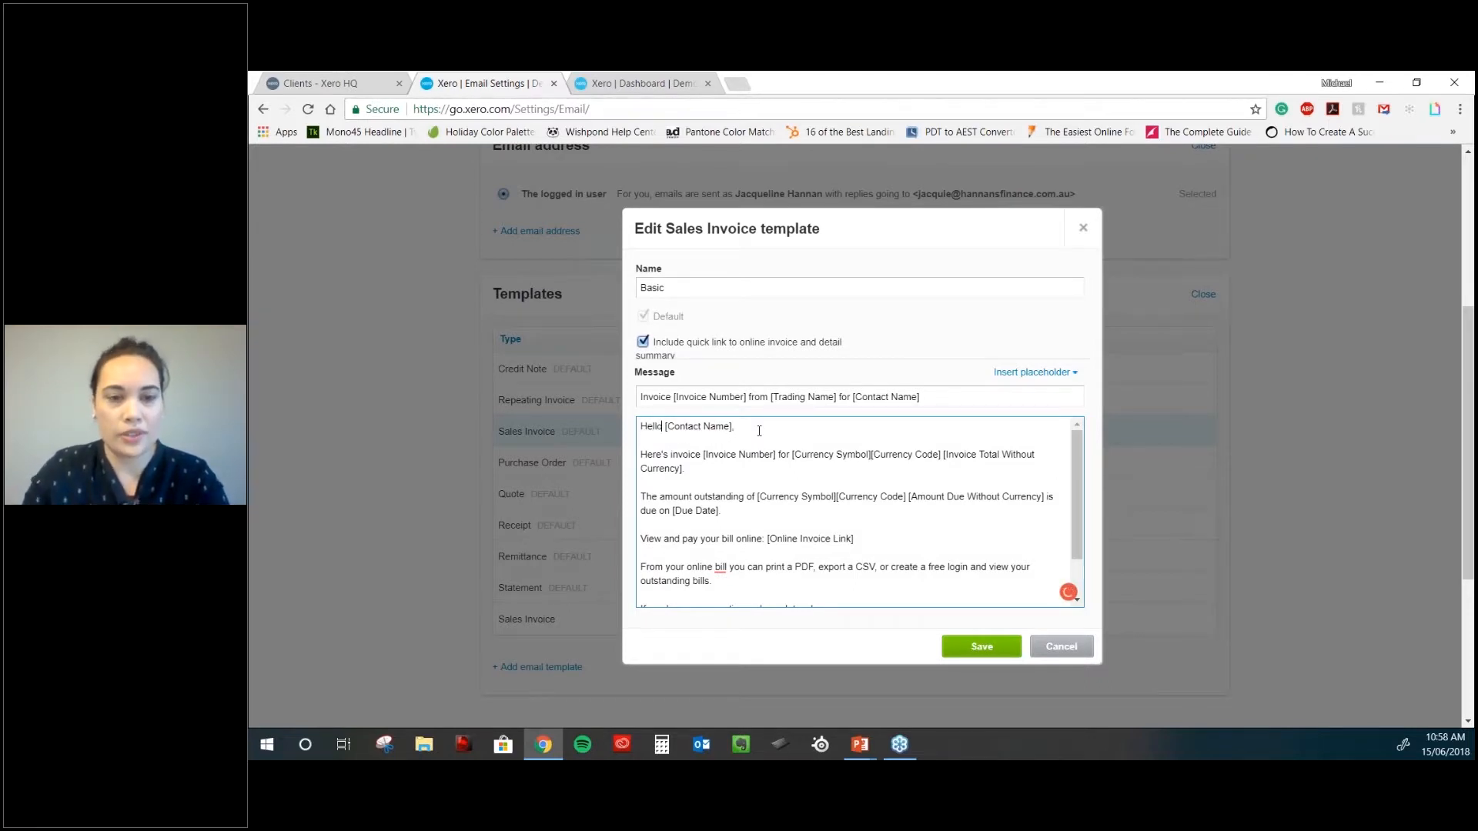
pyautogui.click(759, 431)
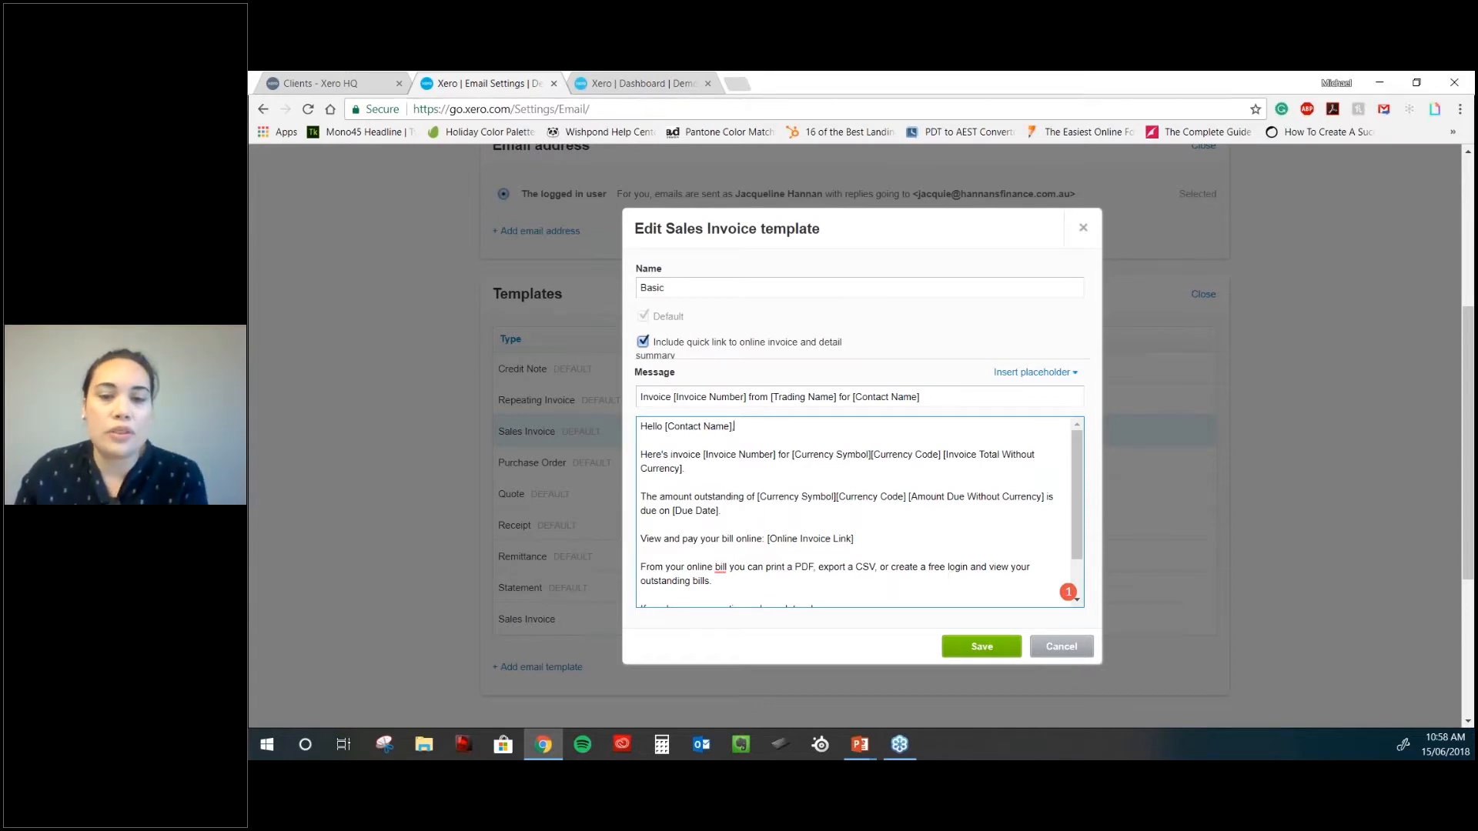
pyautogui.click(1040, 644)
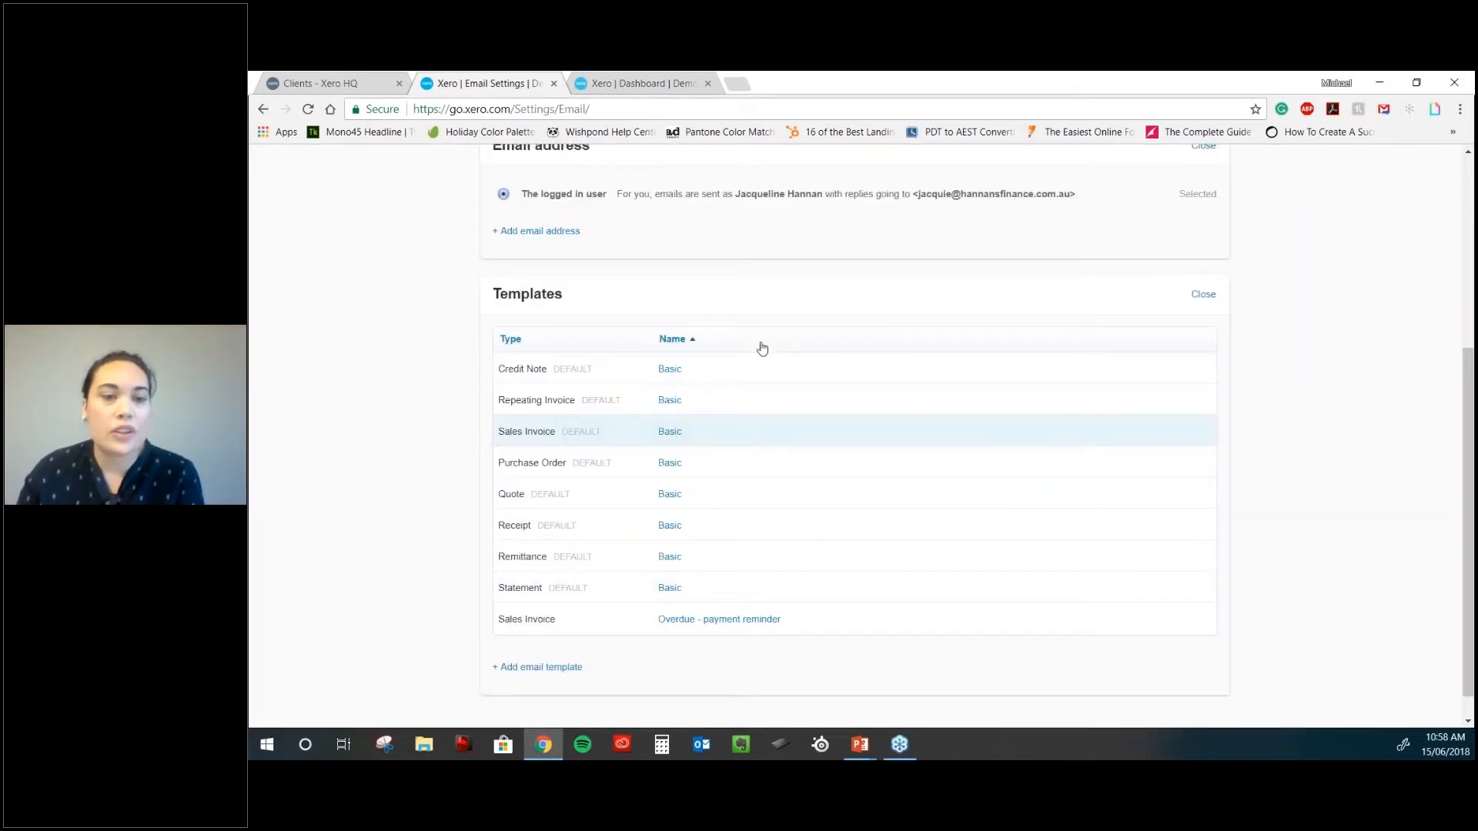
# - Try a blank line in the Statement Basic email template, then cancel, leaving it unchanged
pyautogui.click(675, 593)
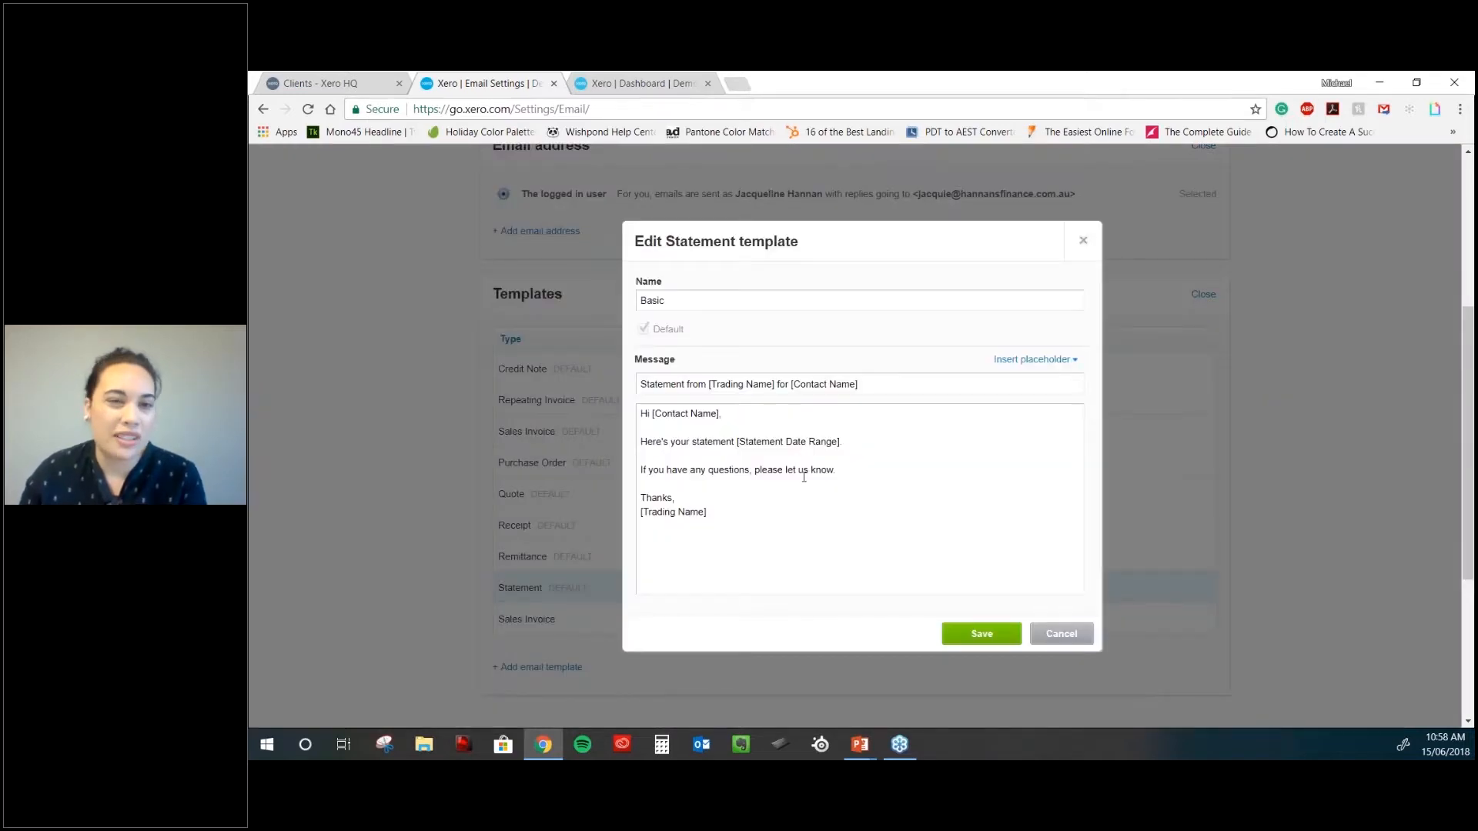
pyautogui.click(867, 439)
pyautogui.press('Return')
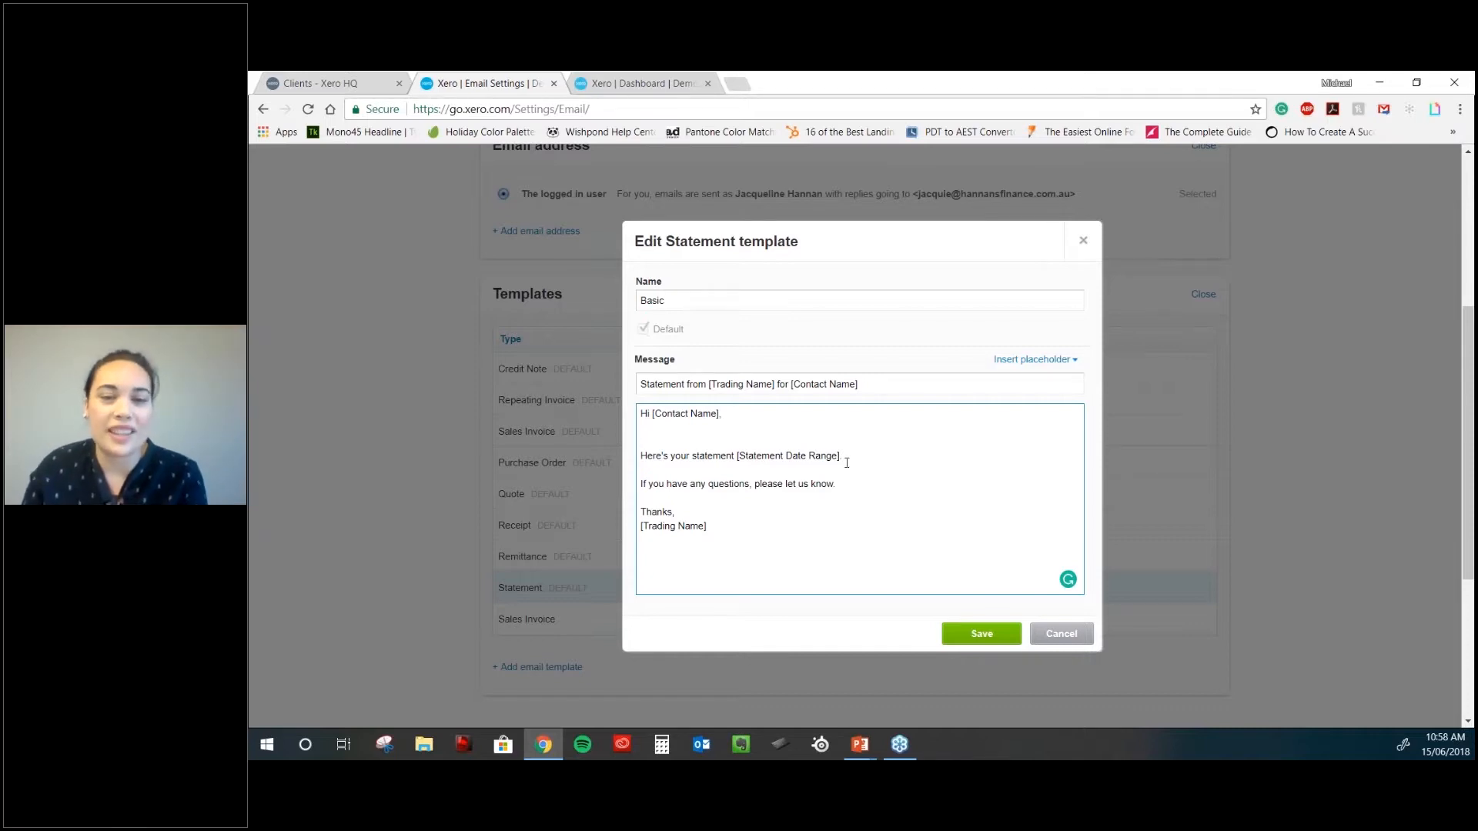
pyautogui.click(1074, 635)
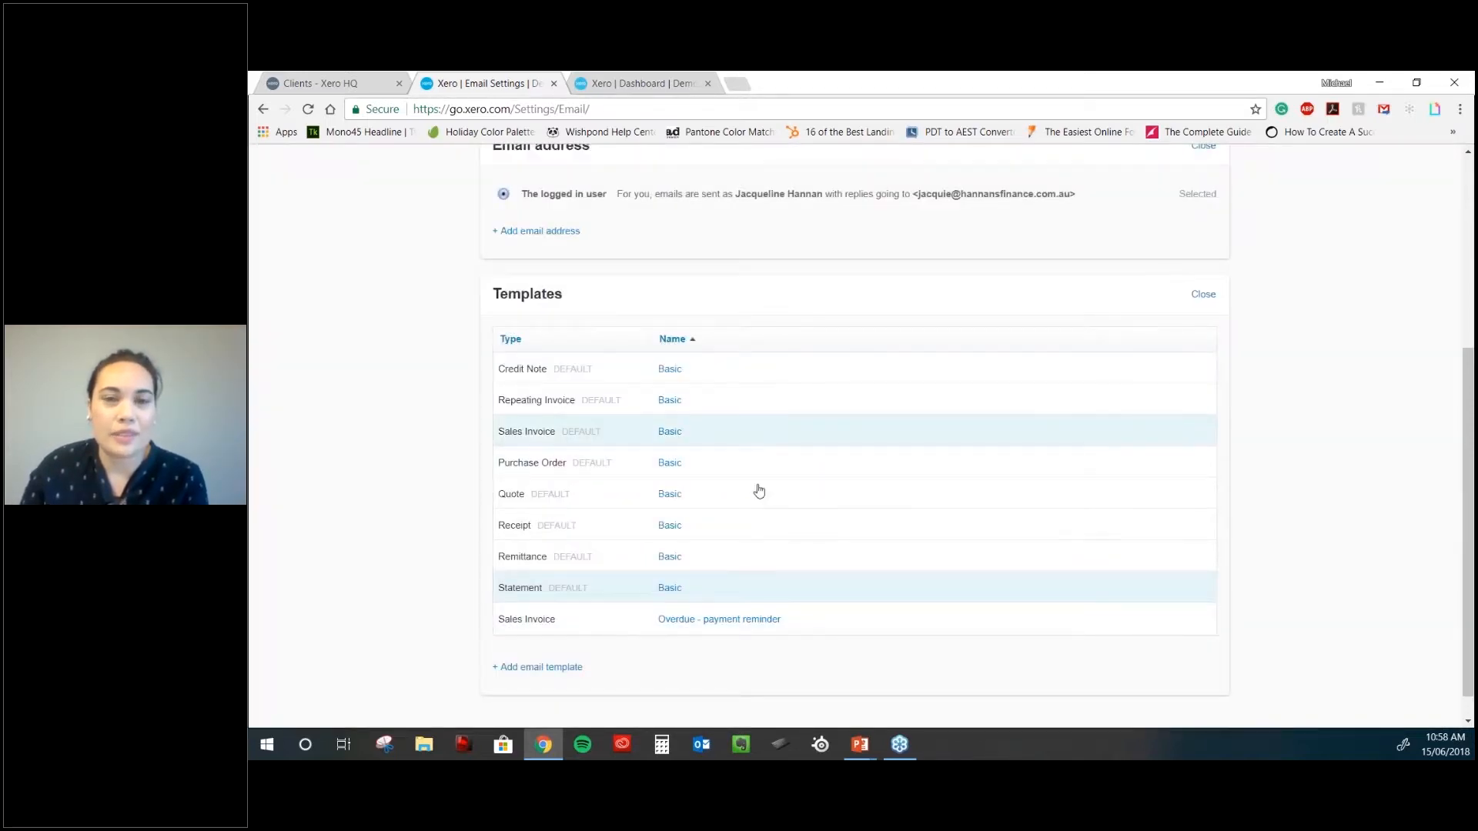
pyautogui.scroll(5, 812, 518)
# - Return to General Settings from the Settings menu and scroll through its Organisation, Reports and Features sections
pyautogui.click(1003, 234)
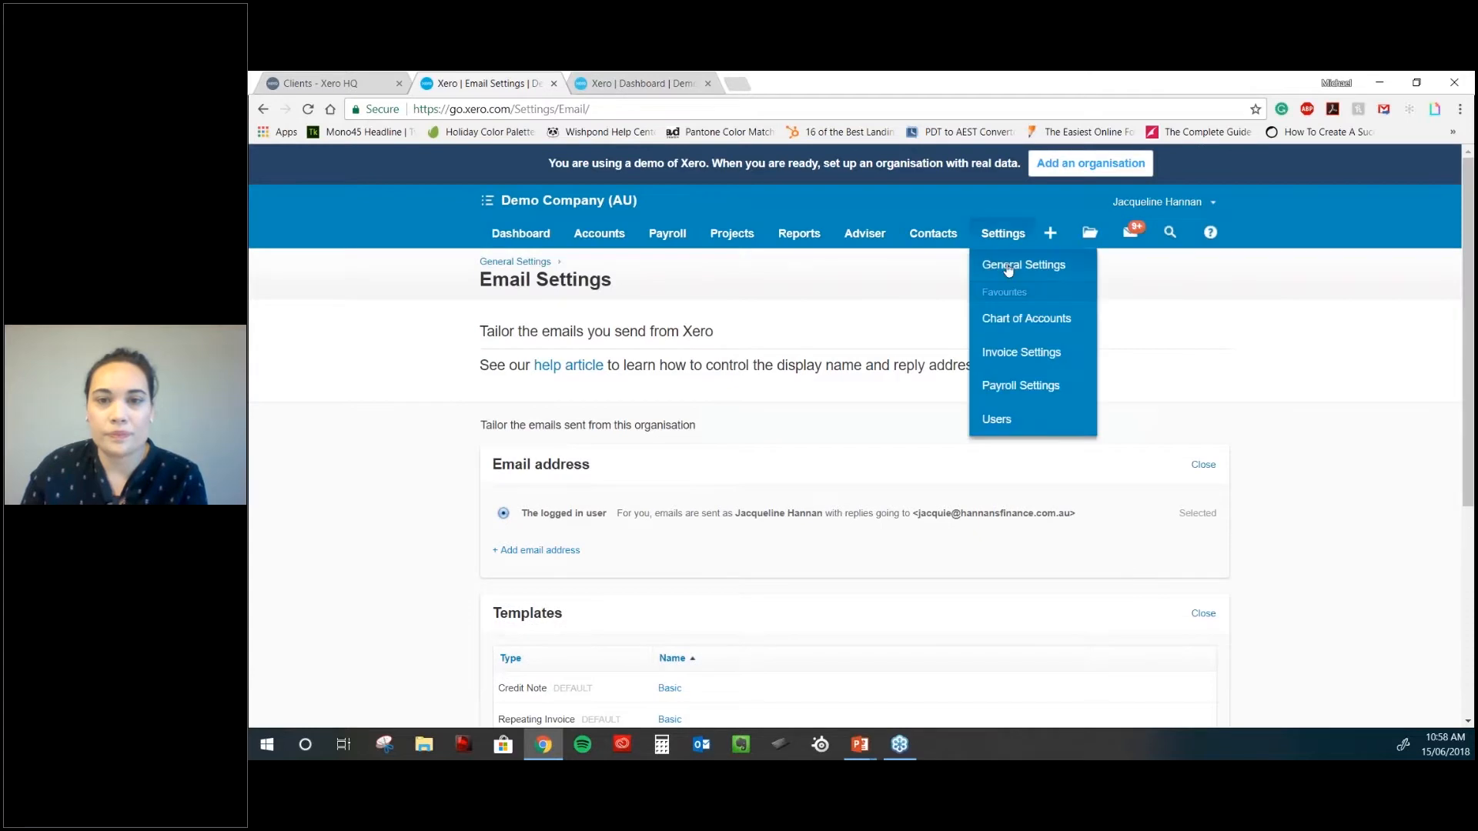
pyautogui.click(1007, 266)
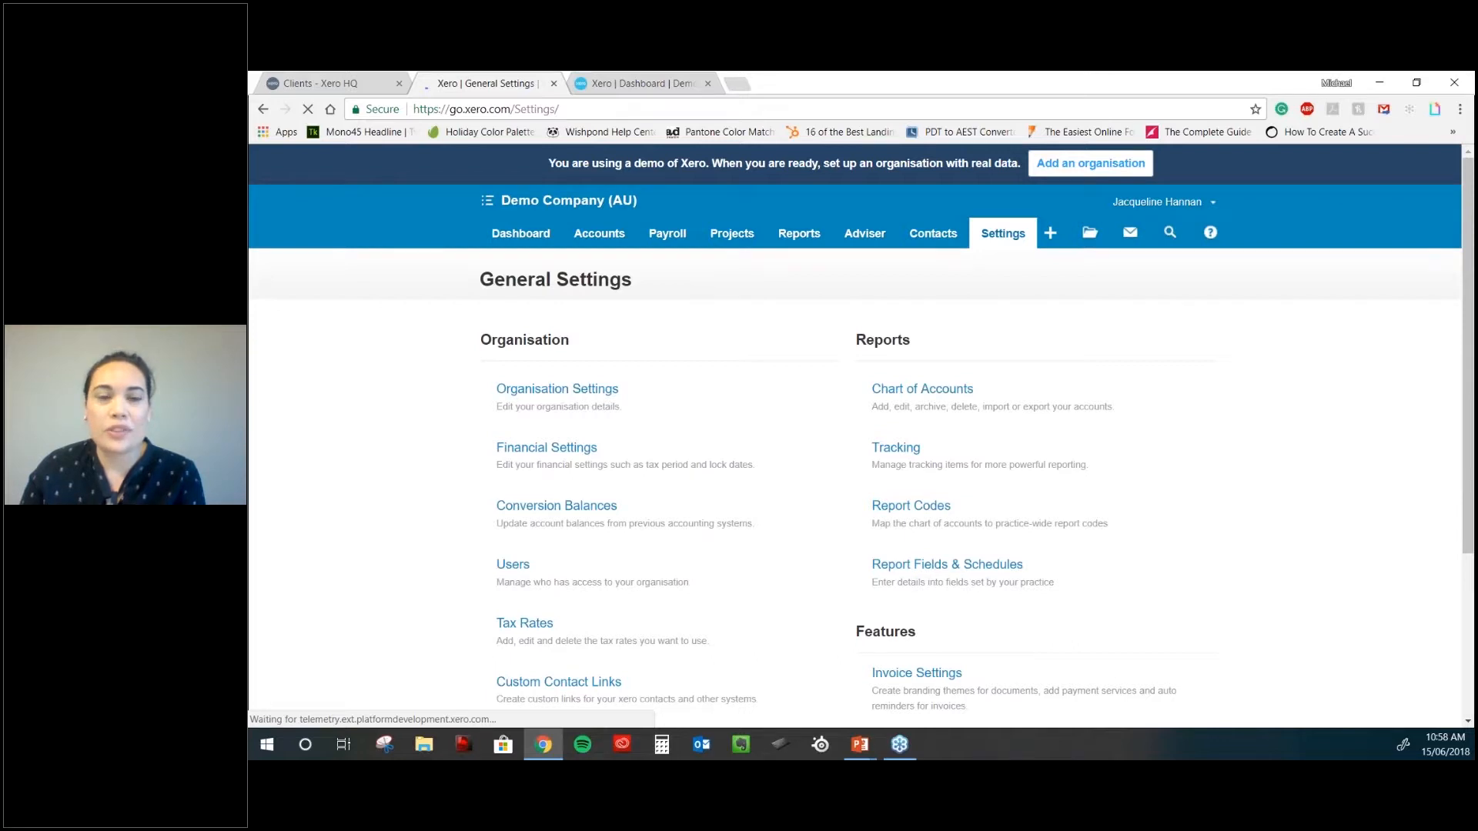
pyautogui.scroll(-3, 854, 431)
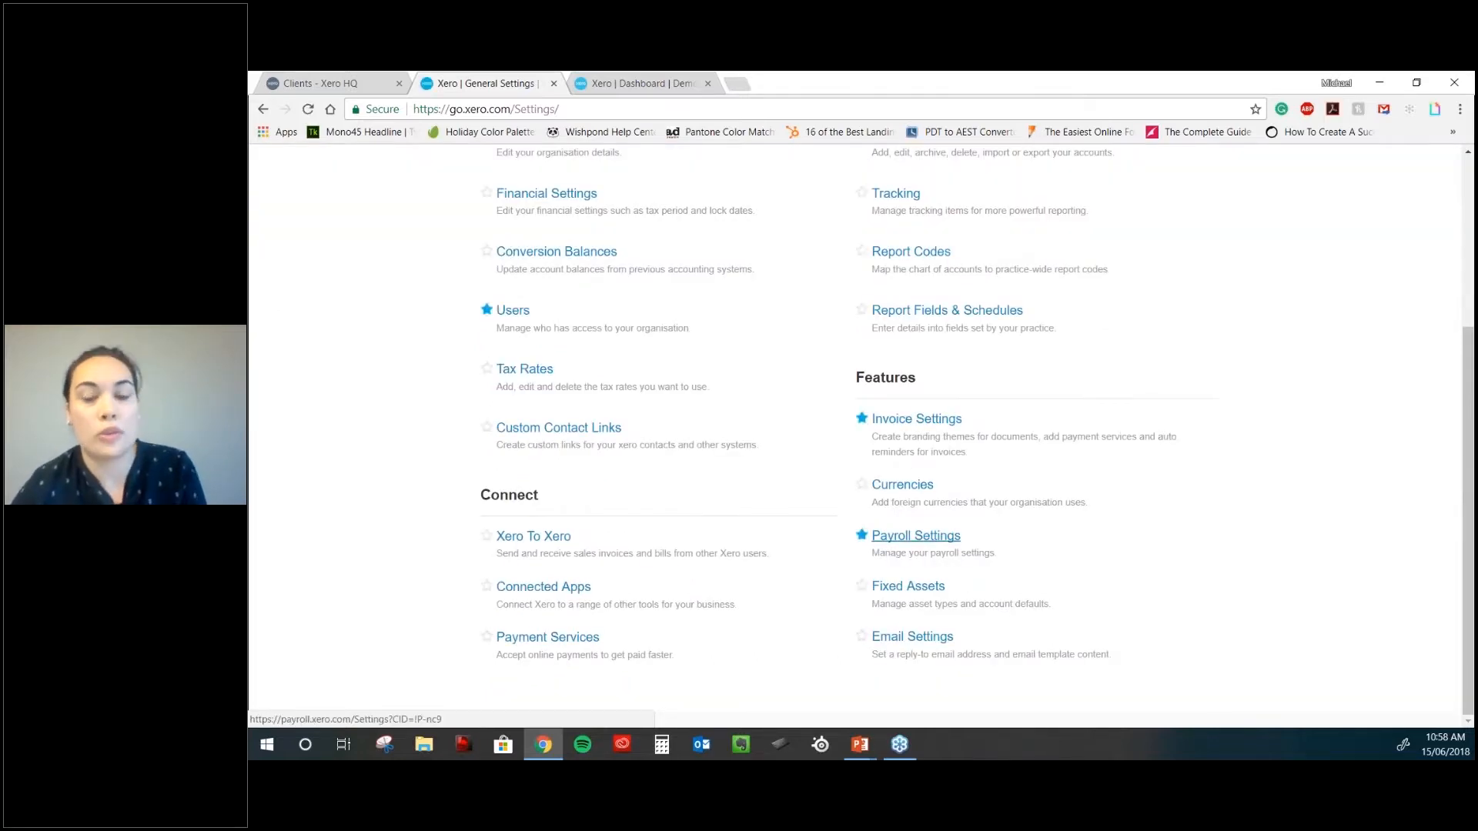
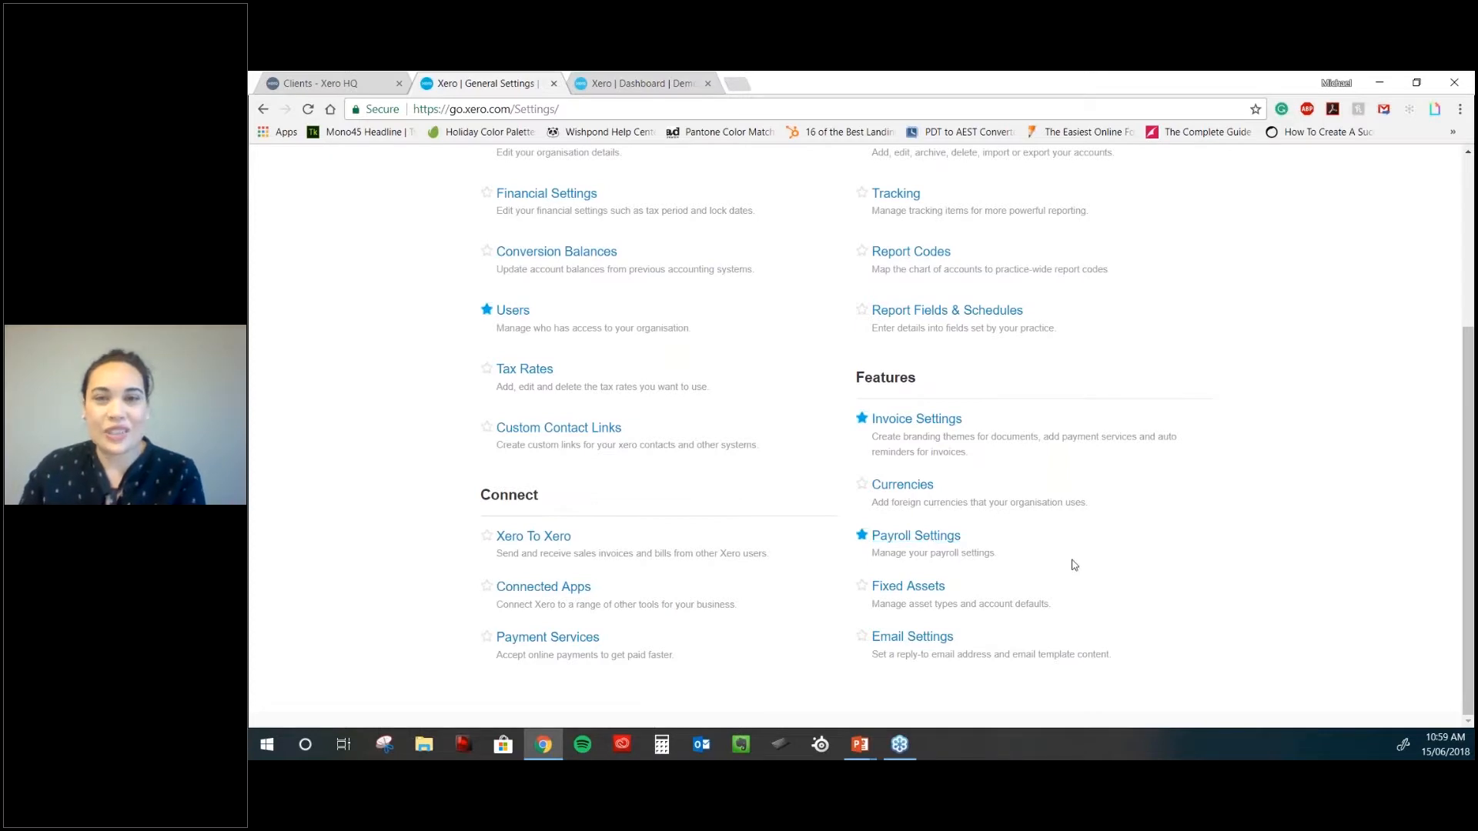
# - Leave General Settings for the All Contacts list showing 75 contacts
pyautogui.scroll(1, 1074, 565)
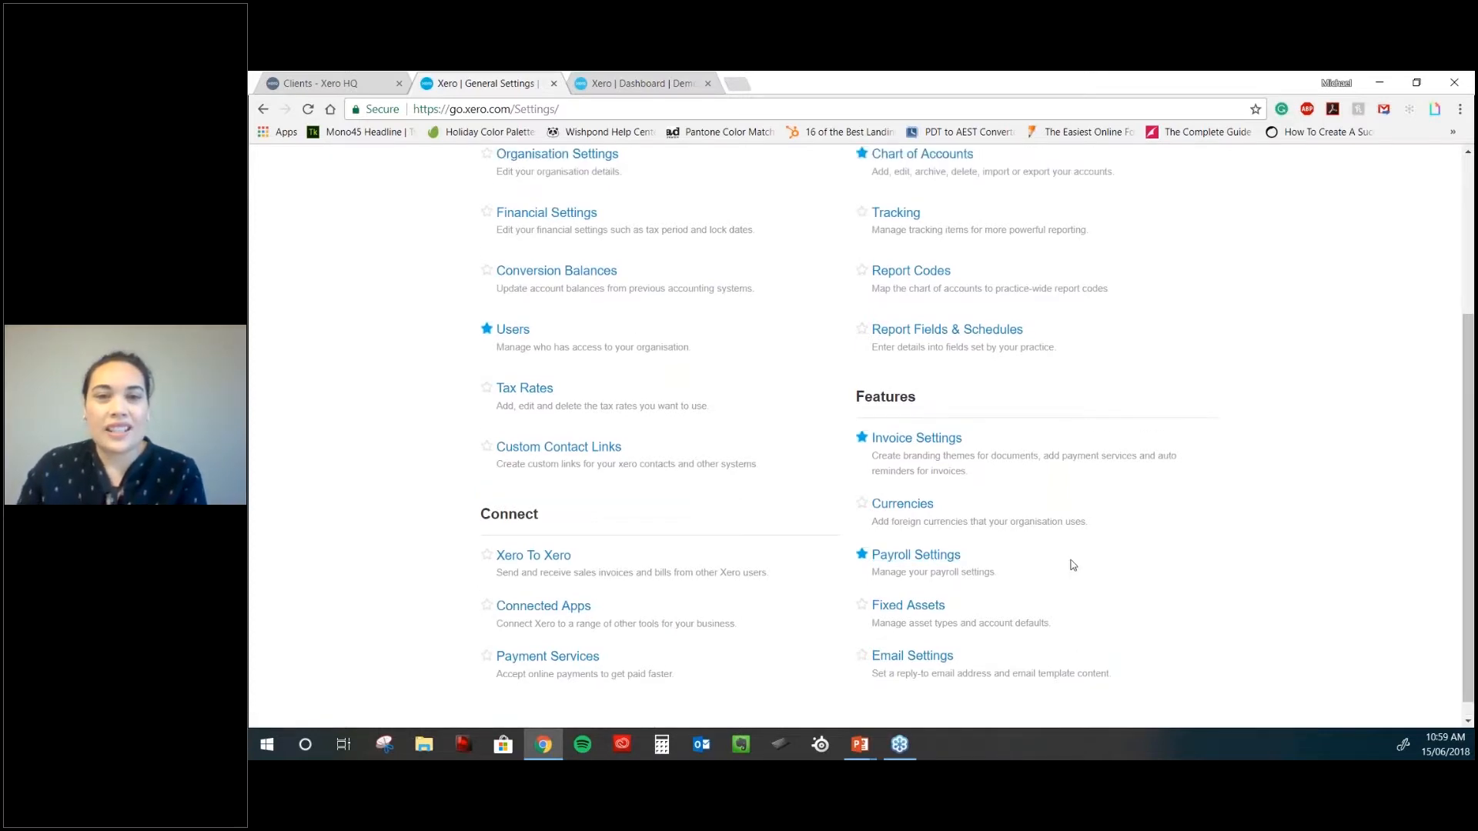
pyautogui.scroll(3, 1000, 385)
pyautogui.click(934, 264)
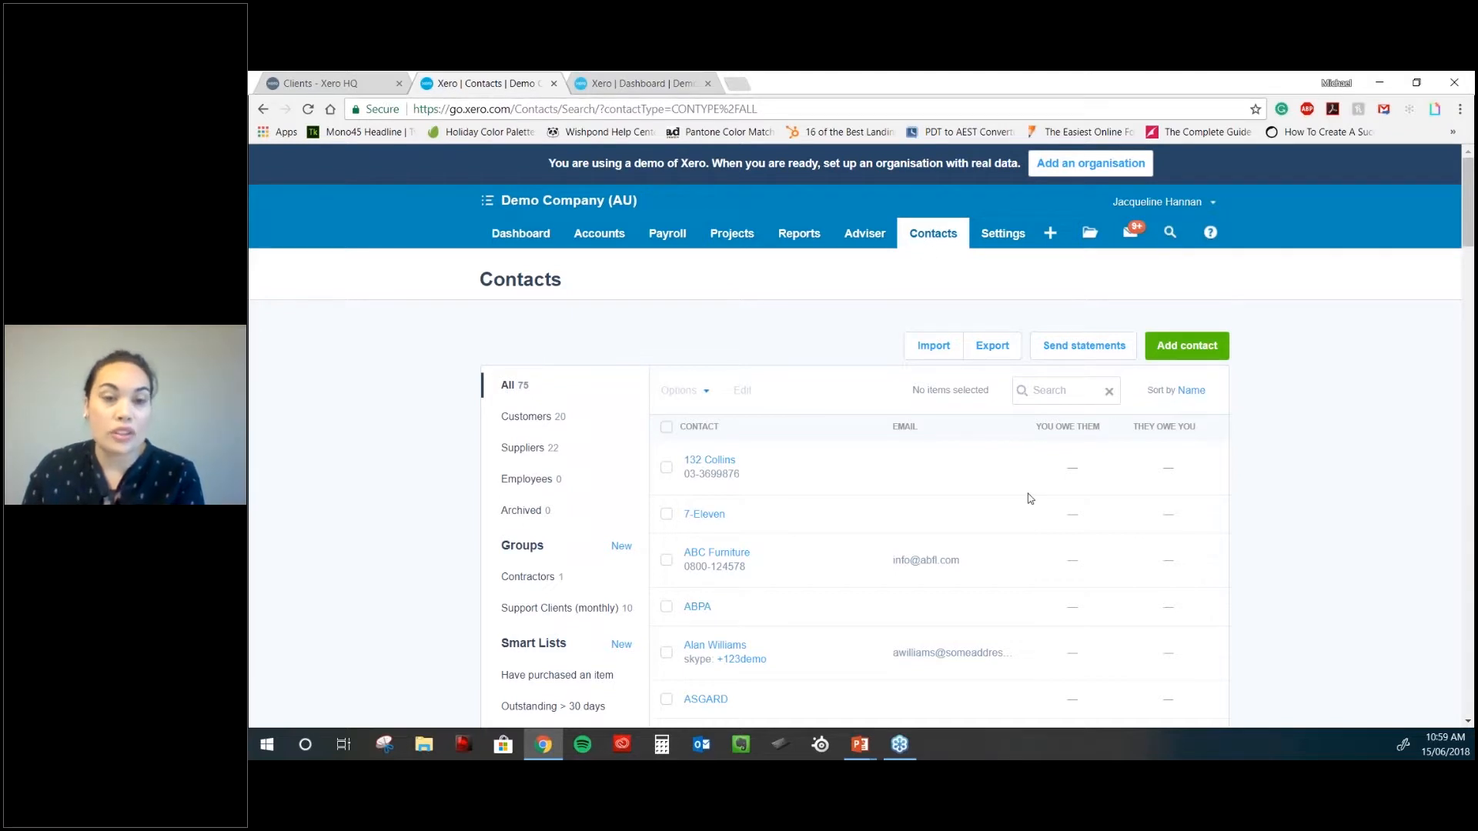
# - Search the contacts for 'abpa' and open the ABPA contact record
pyautogui.scroll(-1, 1029, 499)
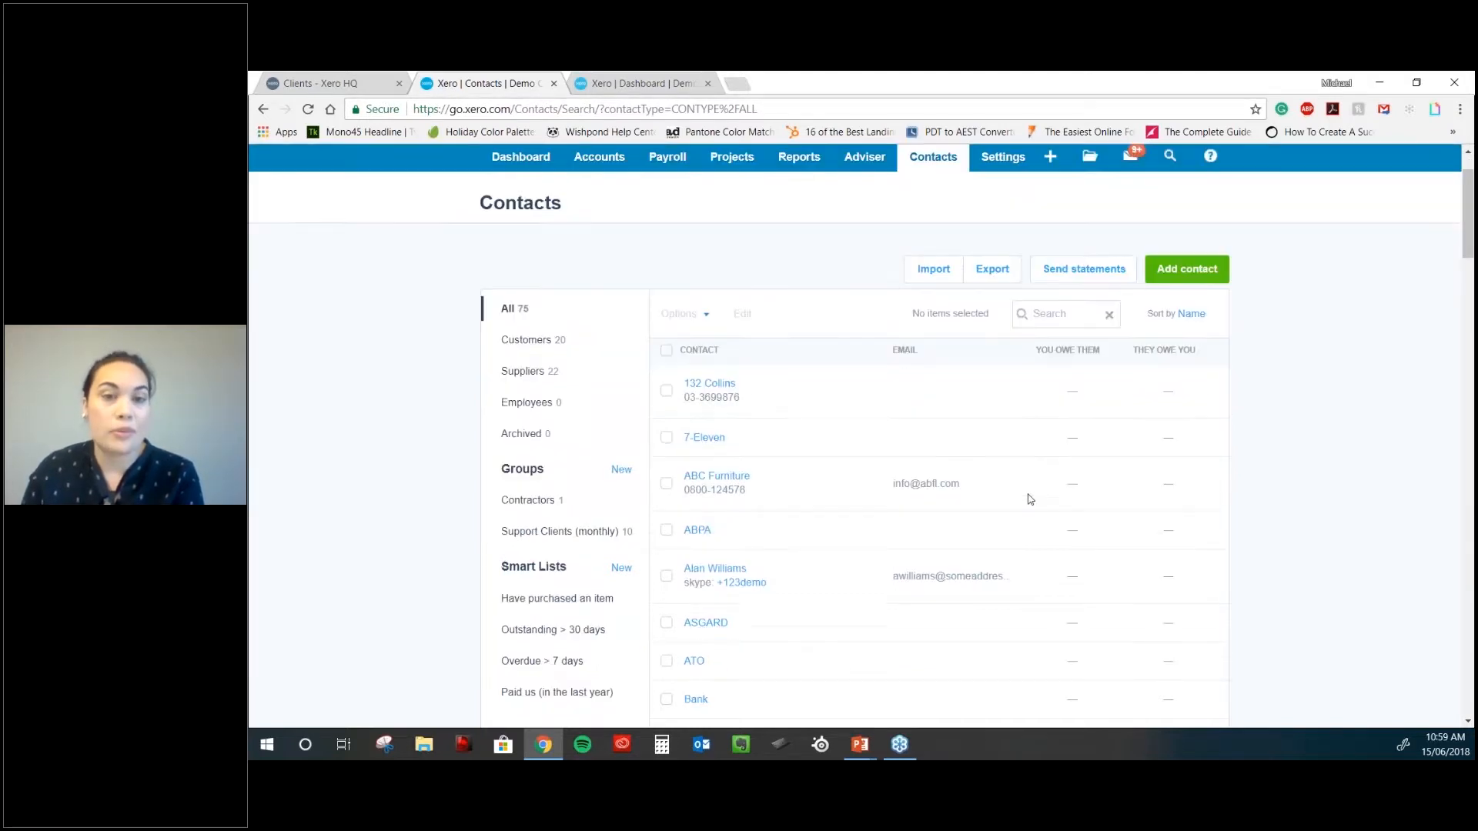
pyautogui.scroll(1, 1028, 496)
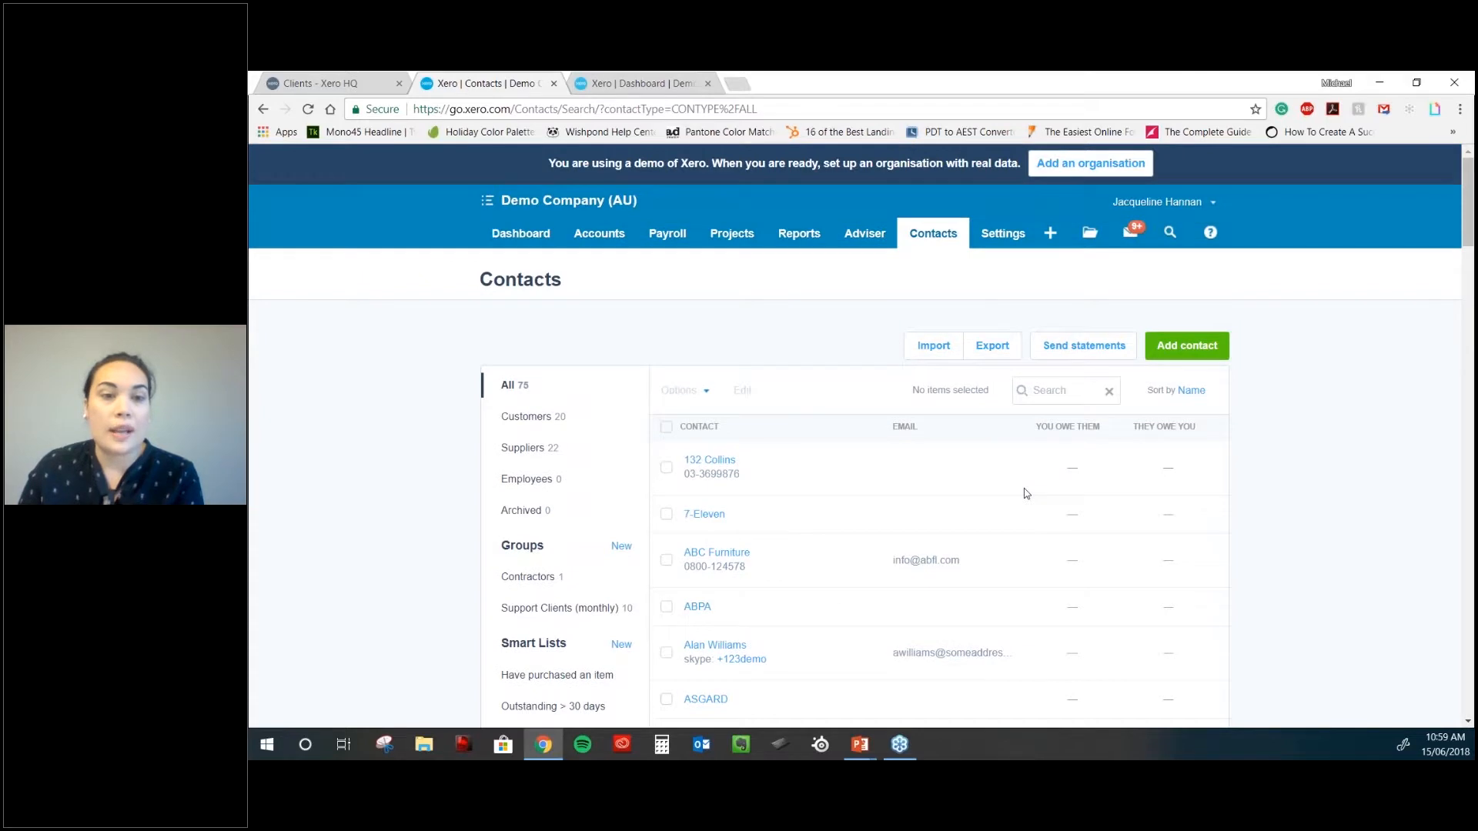
pyautogui.click(1061, 392)
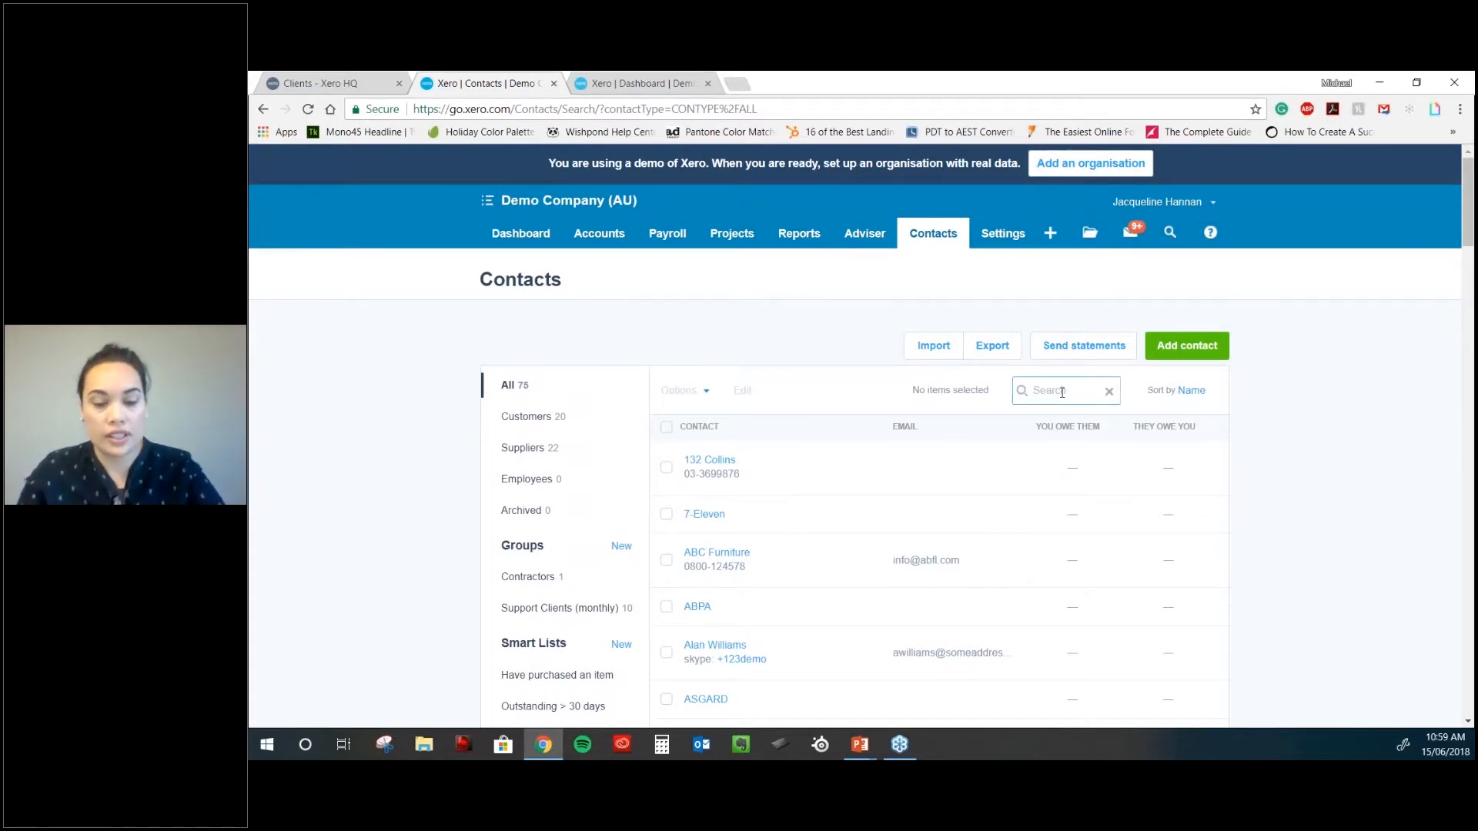
pyautogui.write('abpa')
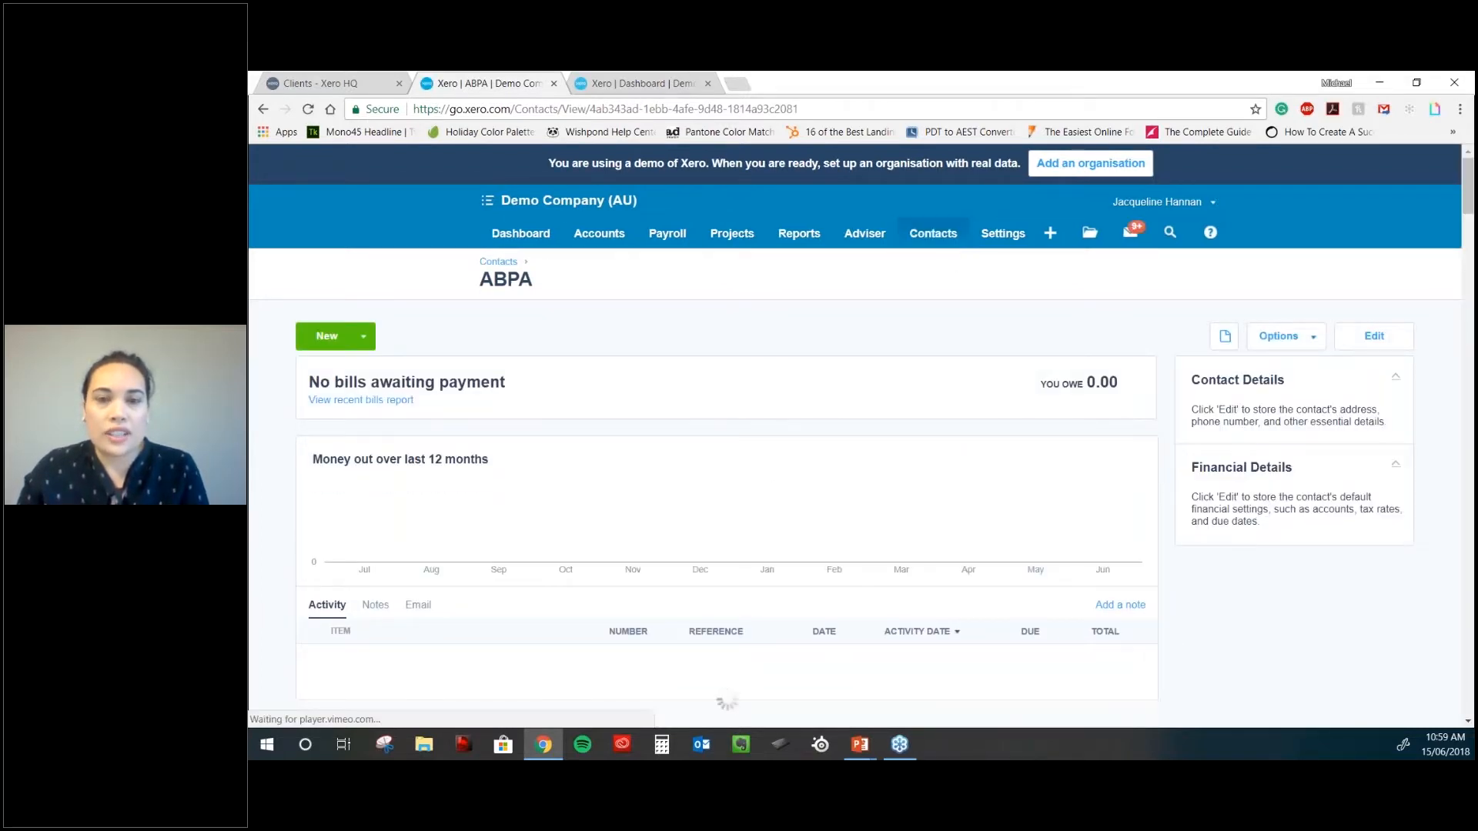
pyautogui.click(933, 233)
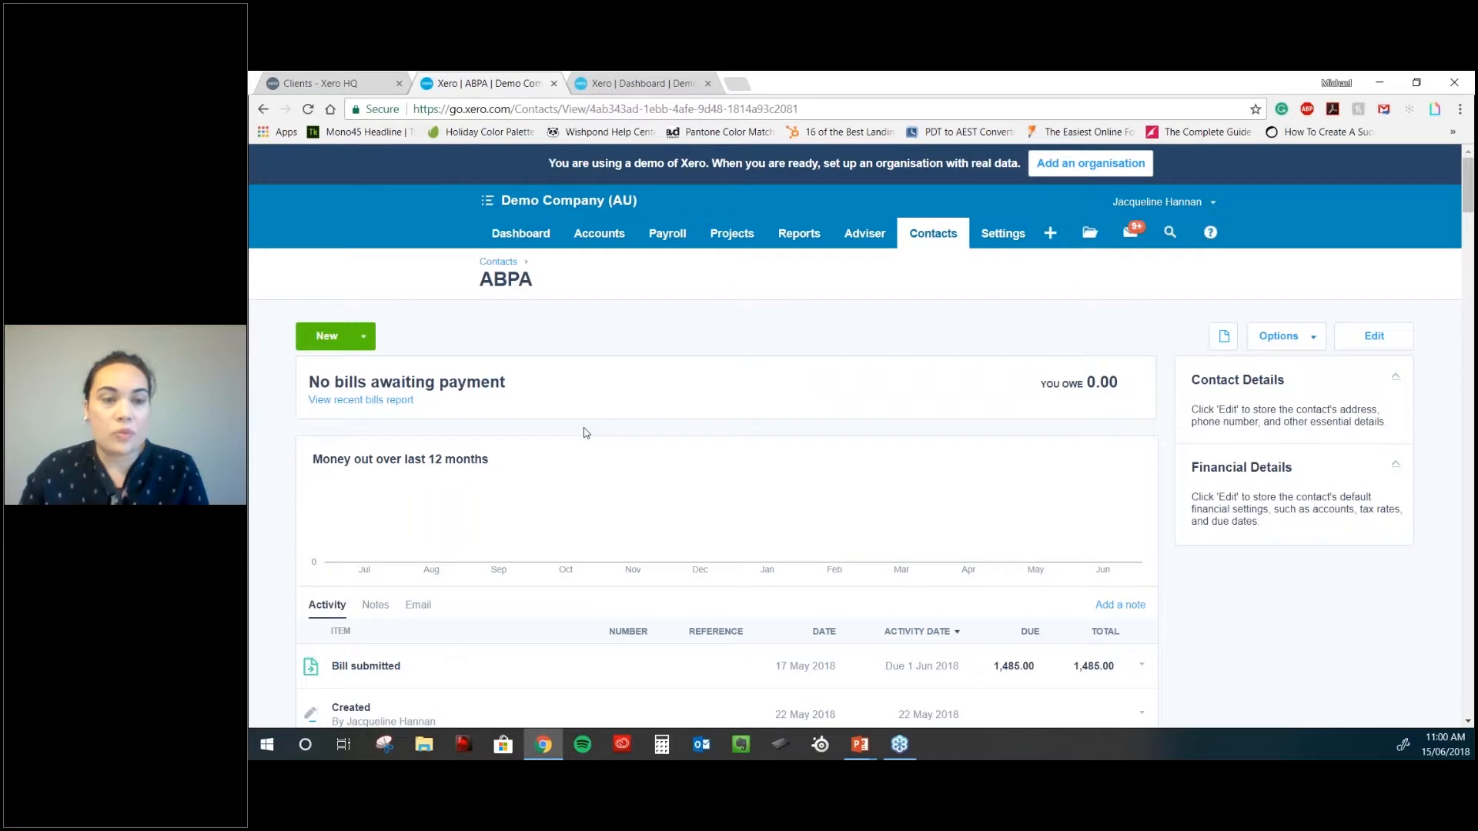
# - Review ABPA's new-transaction choices and its 1,485.00 bill activity, then show Merge and Archive options
pyautogui.scroll(-1, 604, 454)
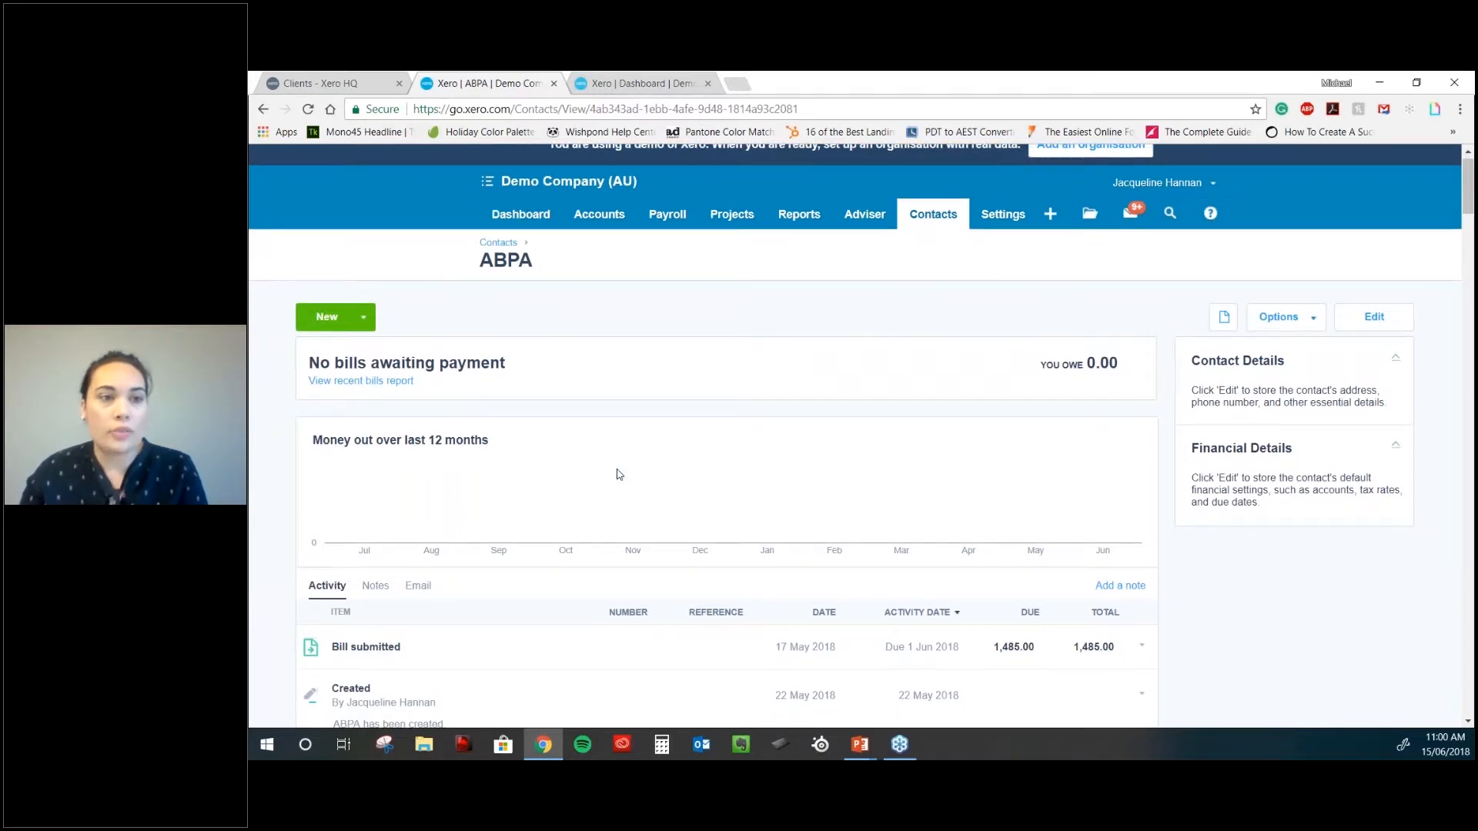
pyautogui.scroll(-2, 617, 474)
pyautogui.click(342, 178)
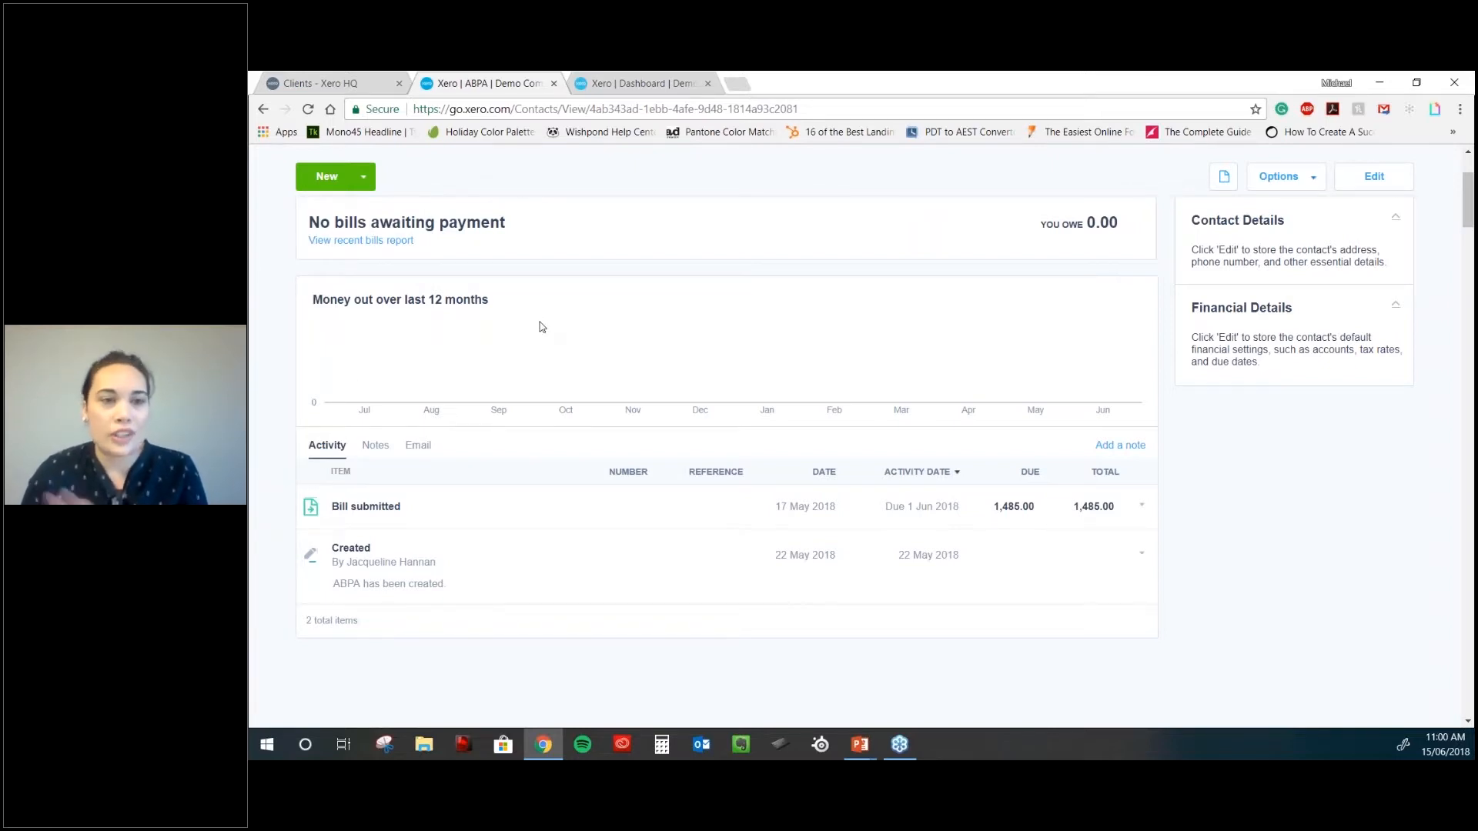
pyautogui.scroll(1, 540, 327)
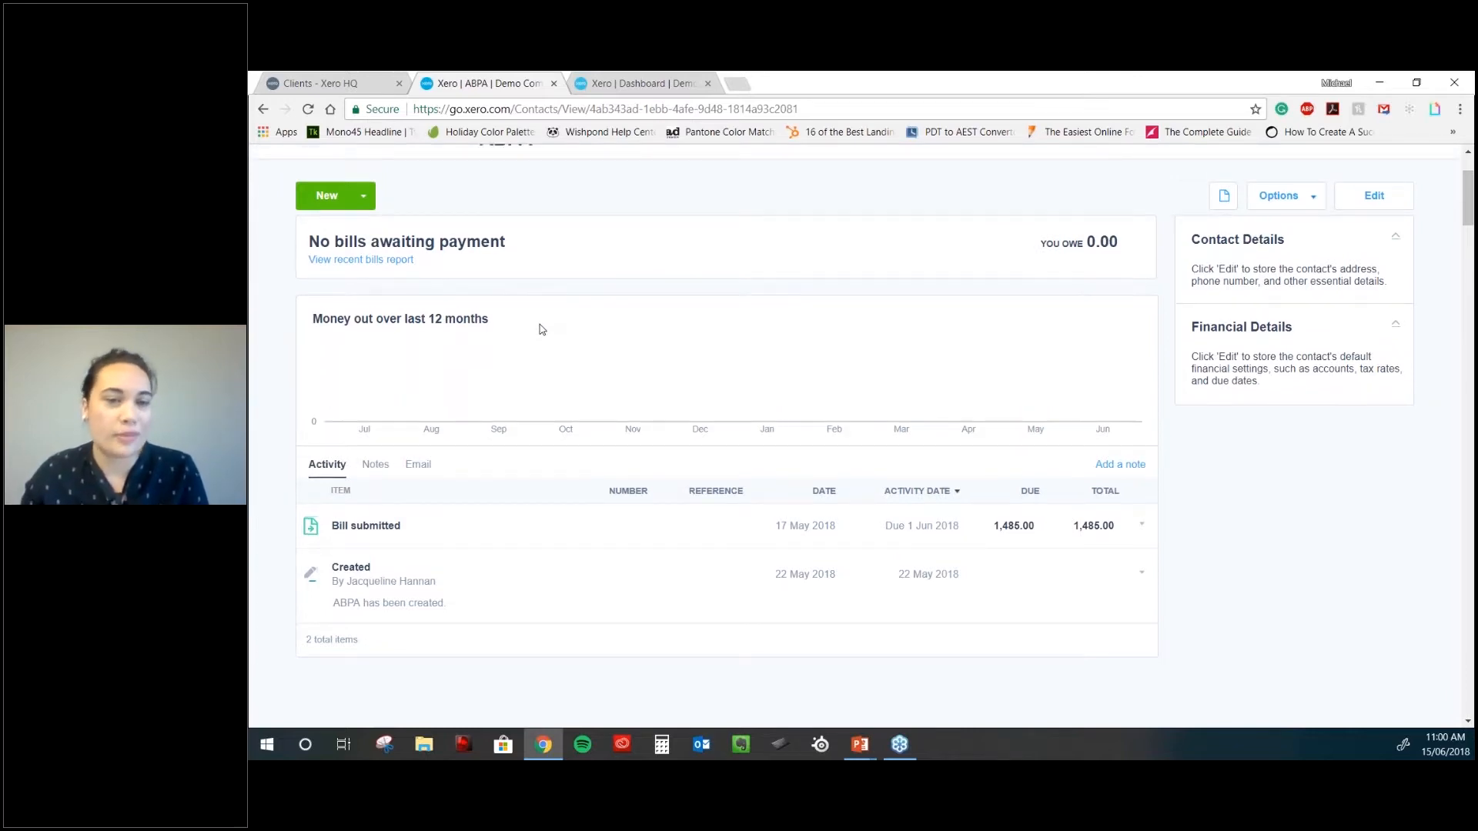
pyautogui.scroll(2, 540, 329)
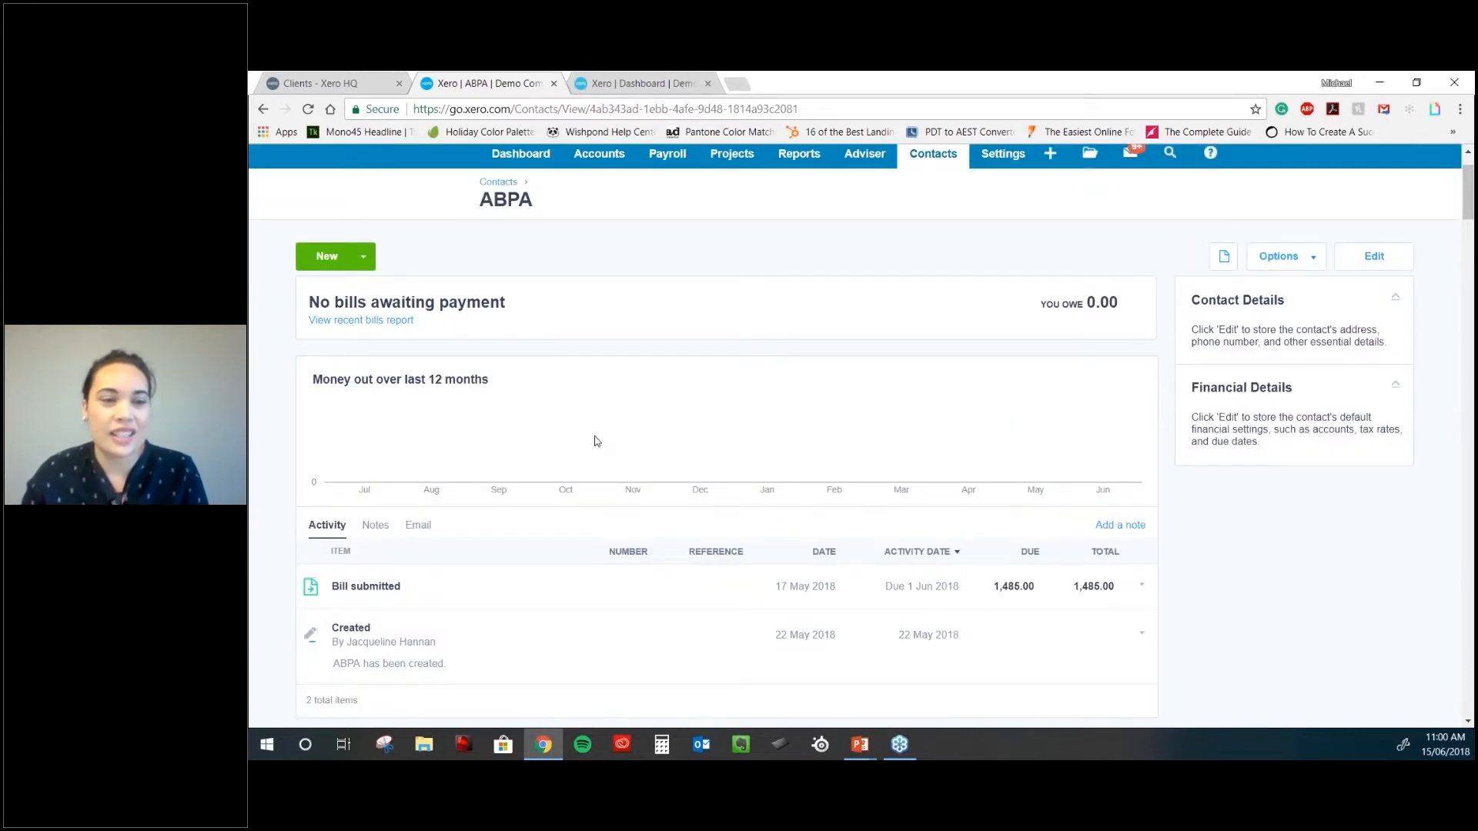
pyautogui.scroll(-1, 594, 441)
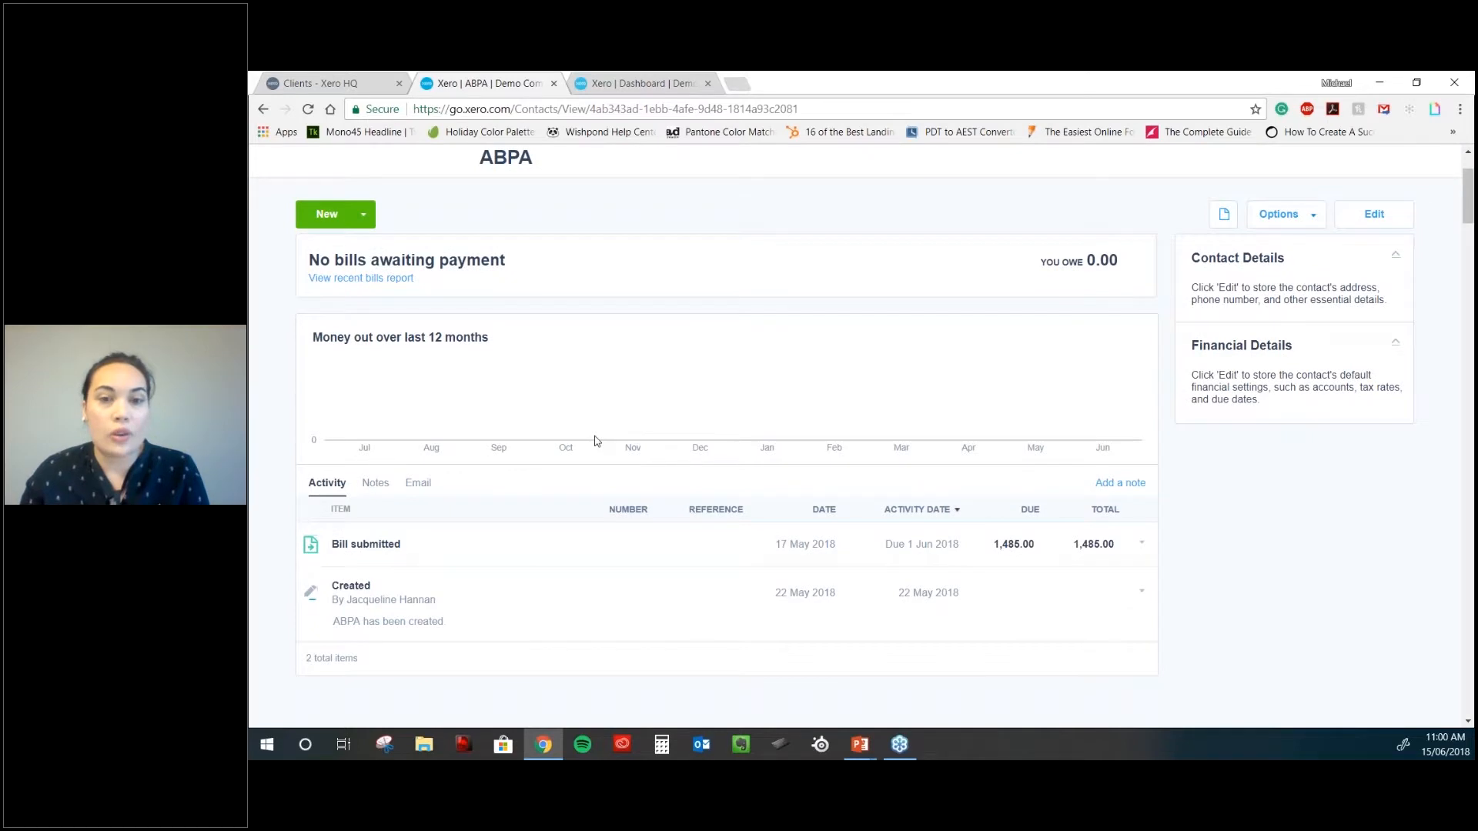
pyautogui.scroll(-3, 594, 441)
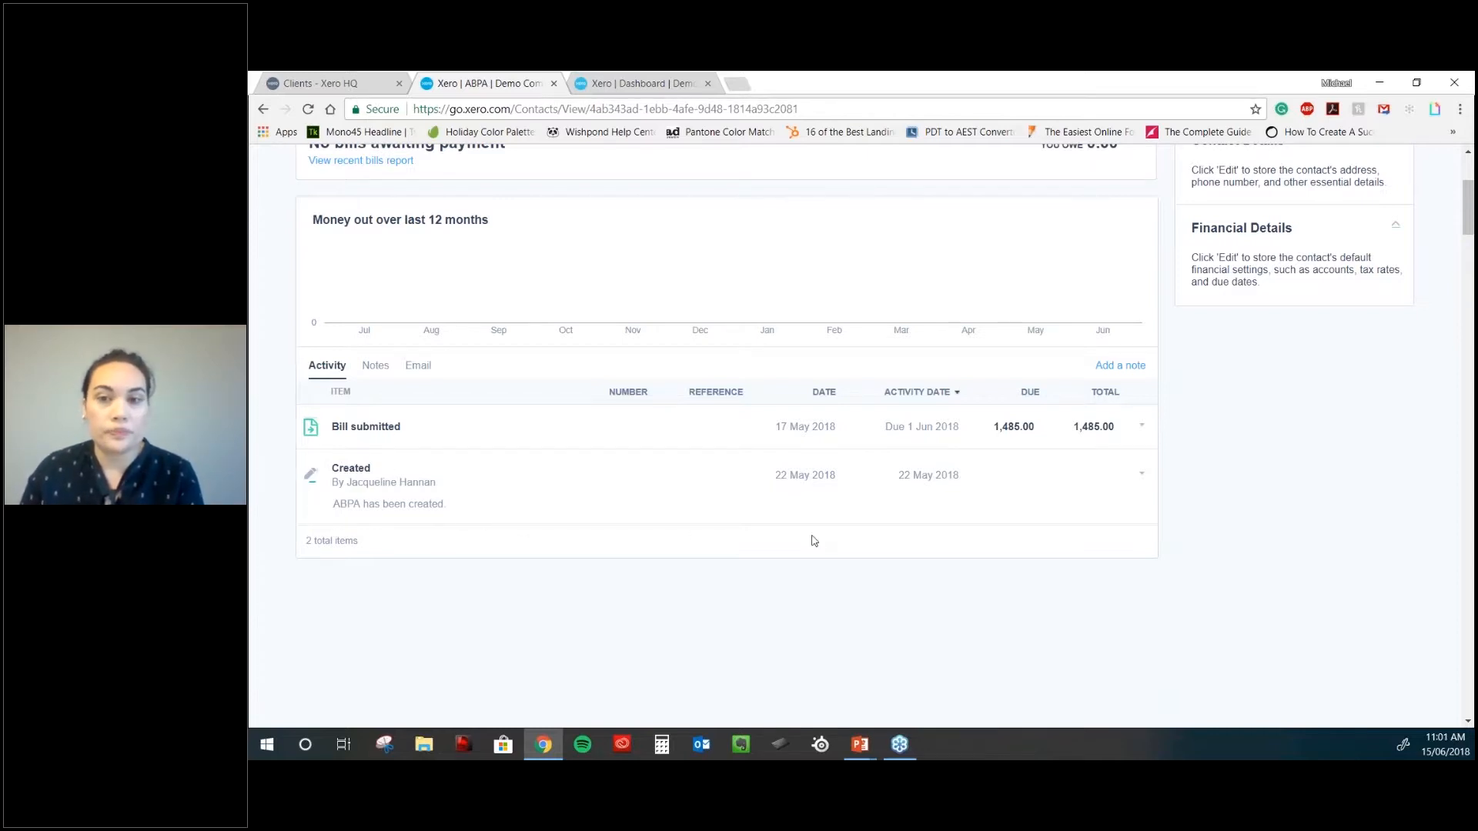
pyautogui.scroll(3, 814, 541)
pyautogui.click(1311, 342)
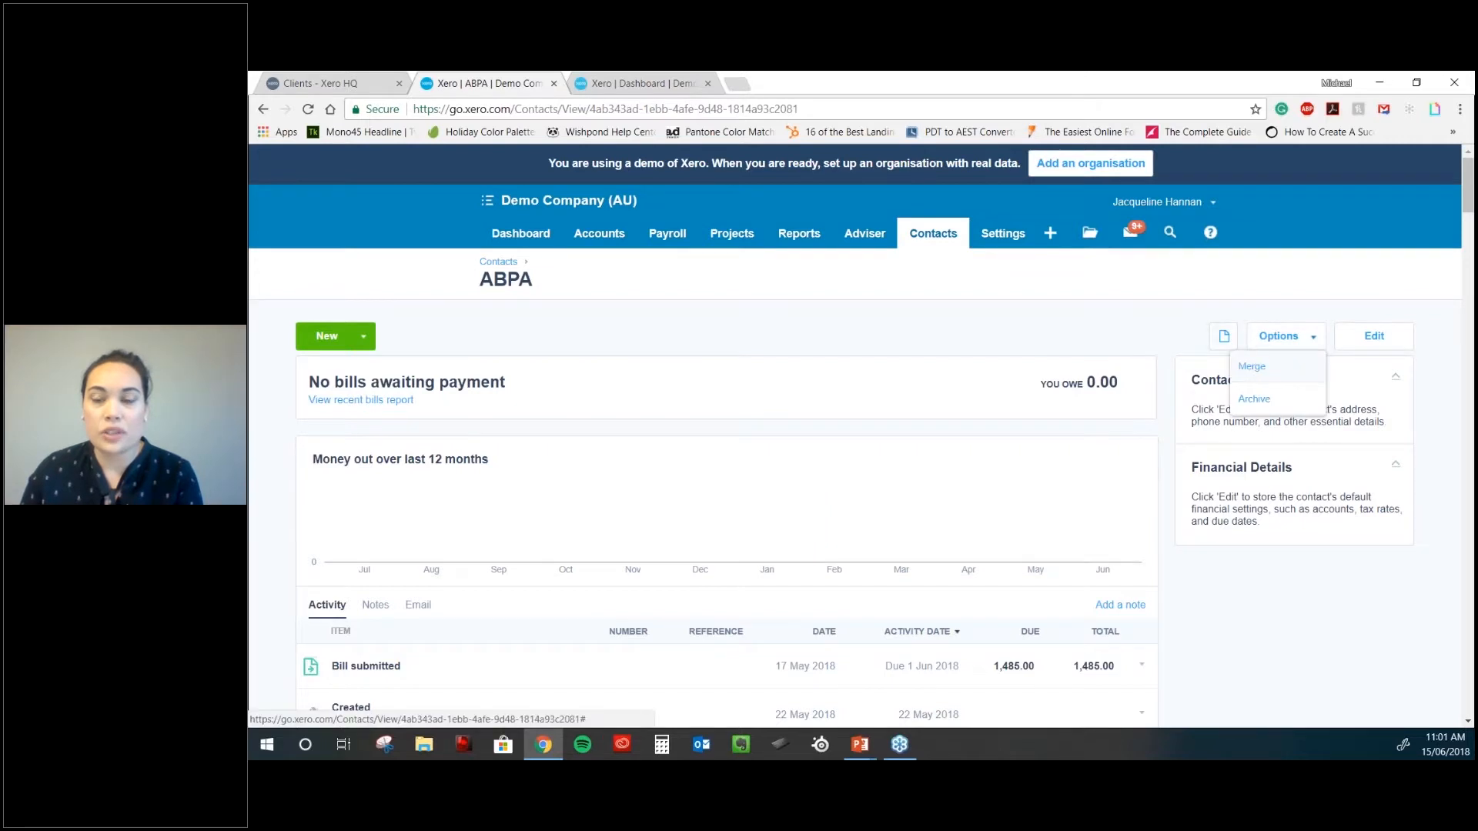
# - Dismiss ABPA's options and return to the All Contacts list of 75 contacts
pyautogui.click(1084, 339)
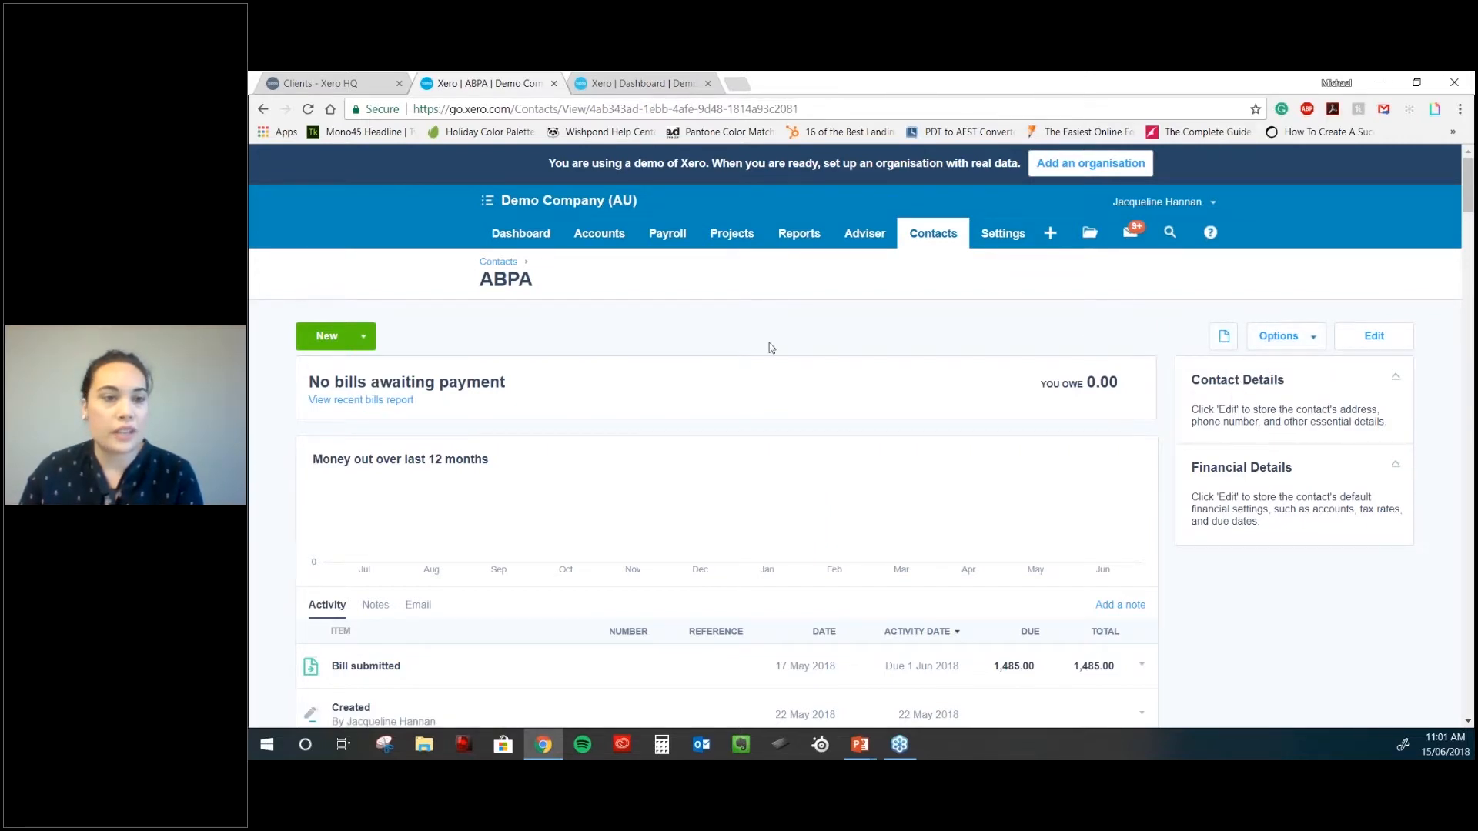
pyautogui.click(935, 238)
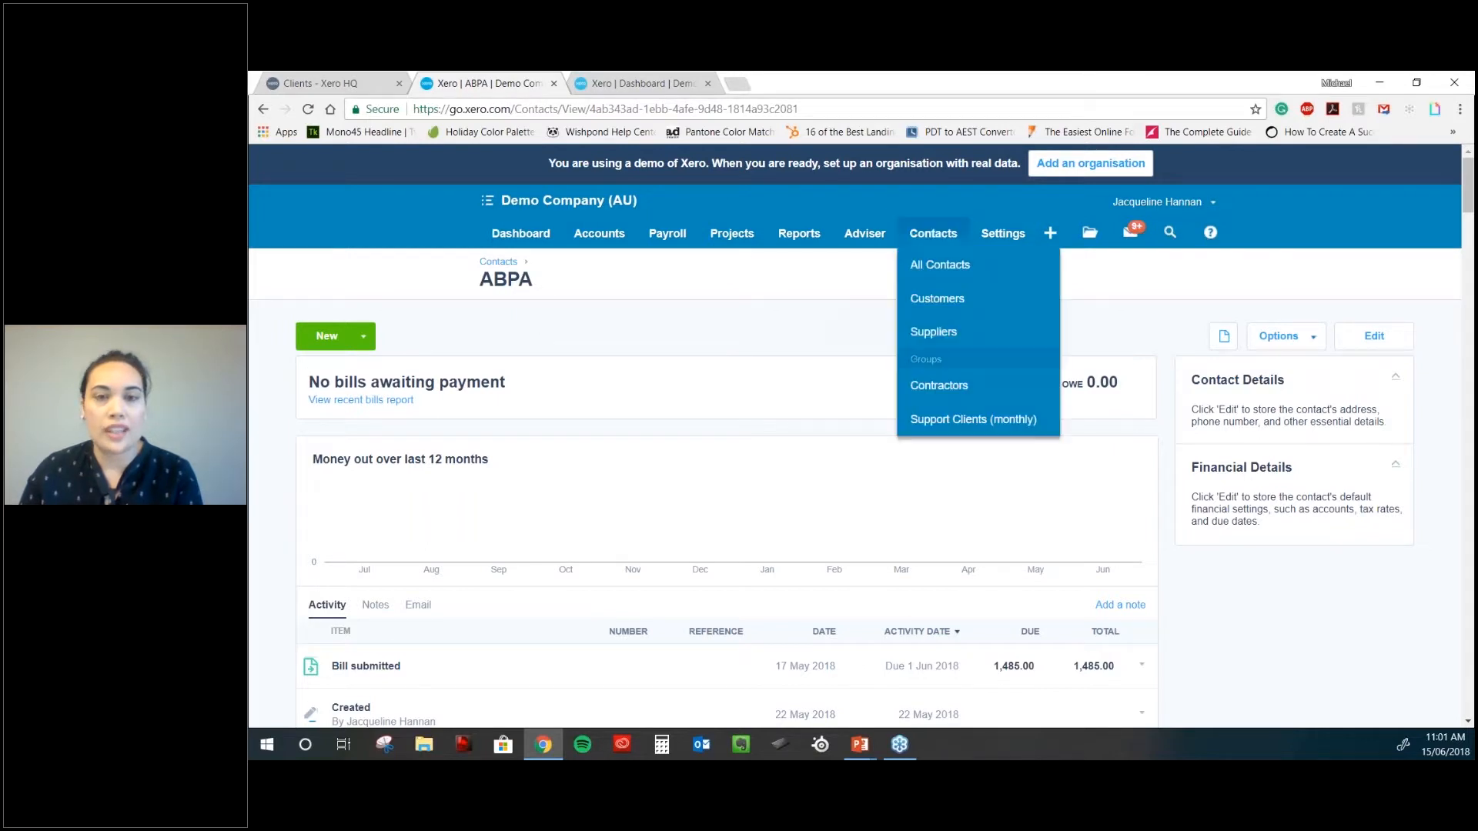
pyautogui.click(941, 264)
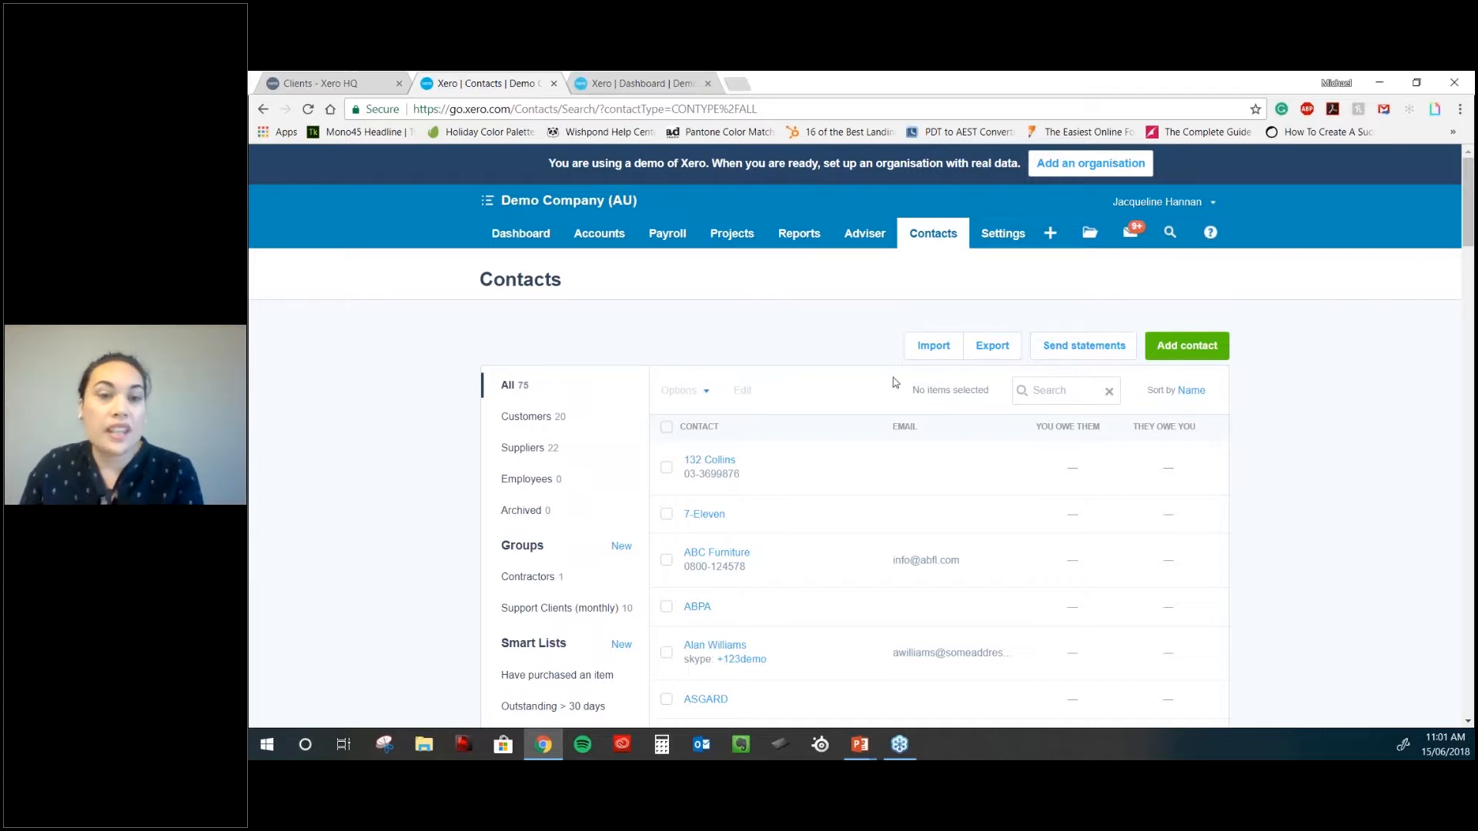
# - View the six customers in the Overdue > 7 days smart list
pyautogui.scroll(-1, 929, 416)
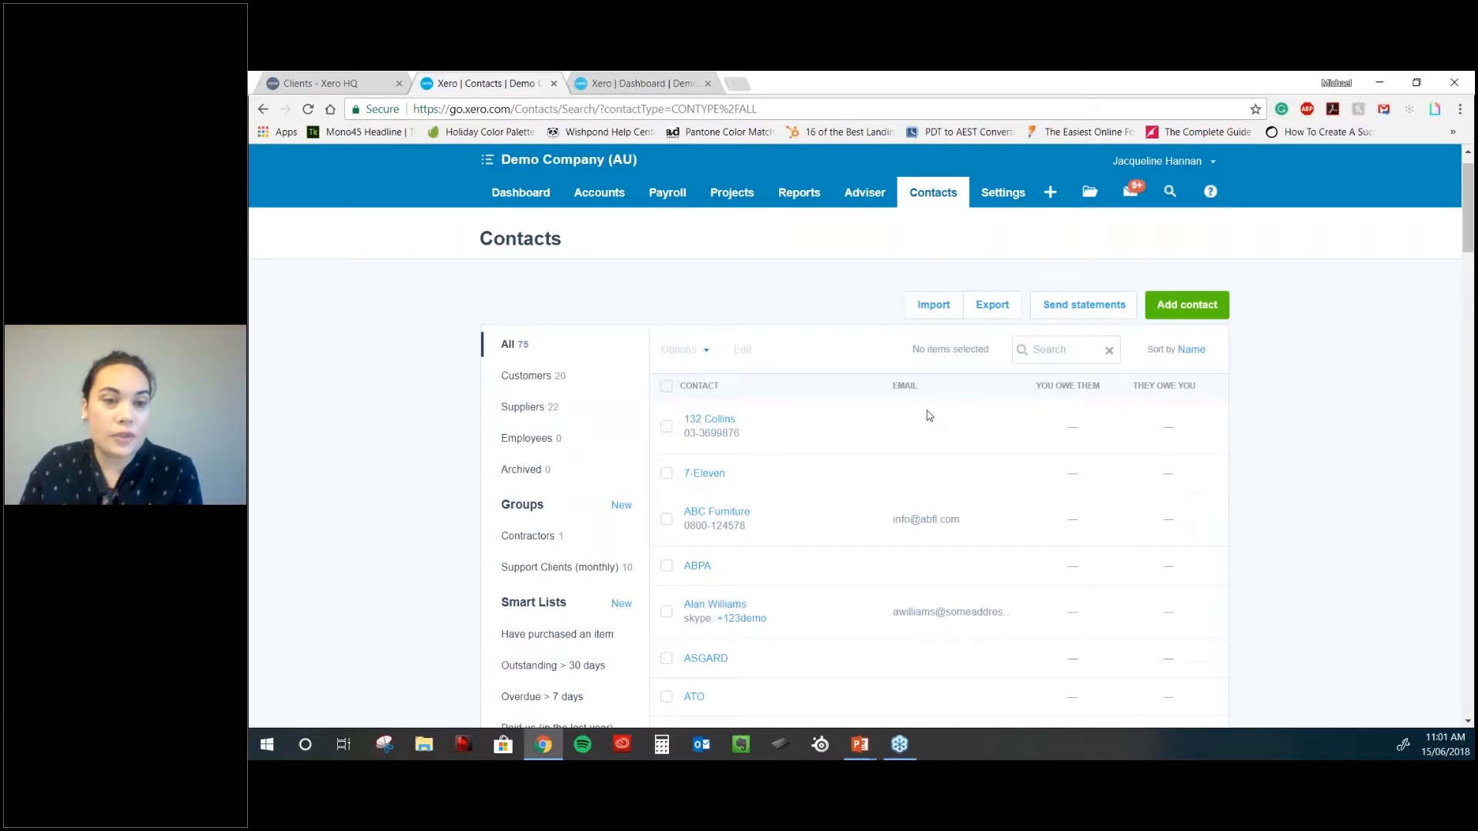
pyautogui.scroll(-3, 929, 416)
pyautogui.scroll(-4, 853, 419)
pyautogui.click(622, 322)
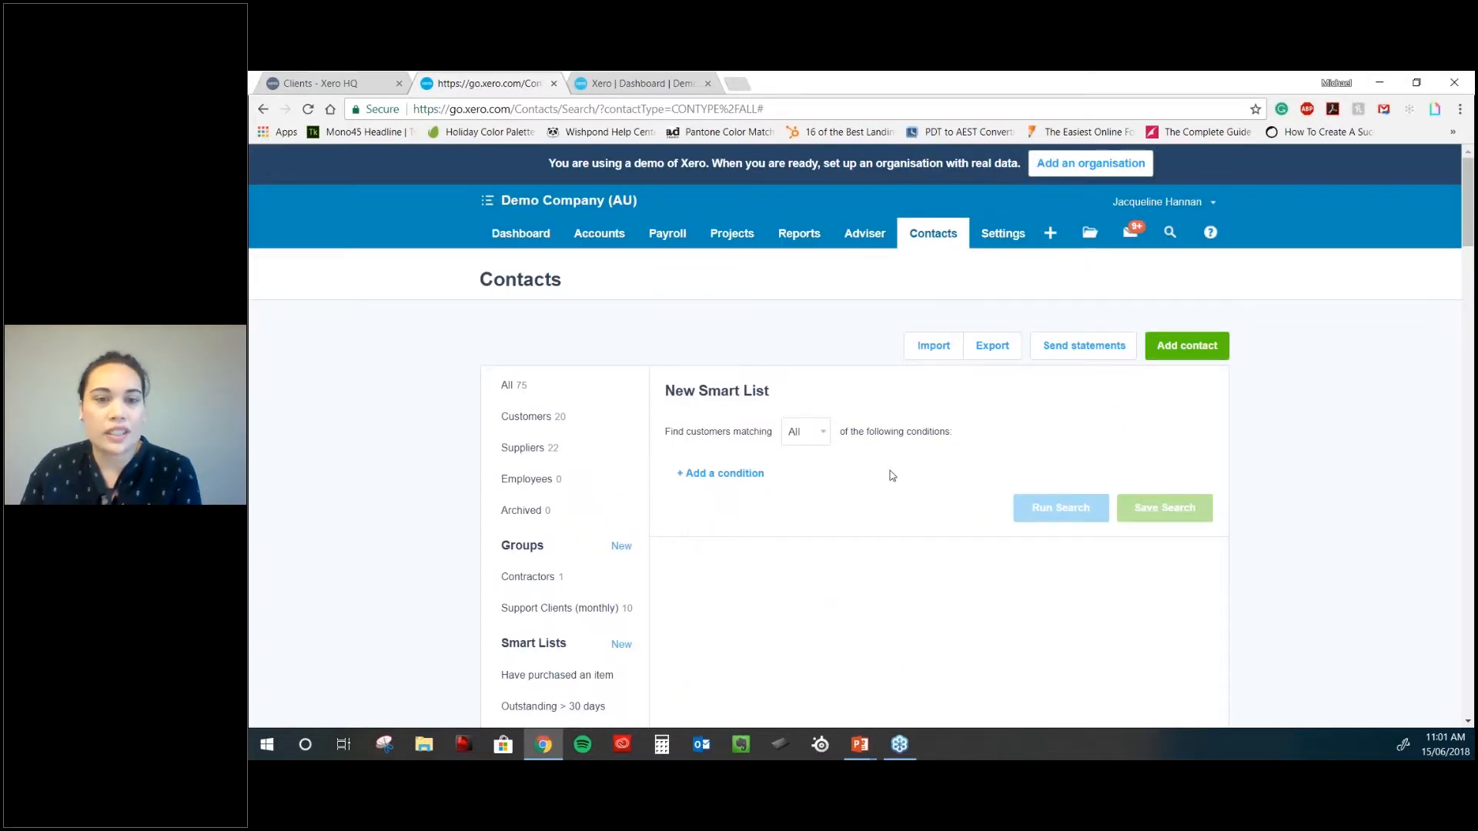
pyautogui.scroll(-1, 890, 477)
pyautogui.click(807, 352)
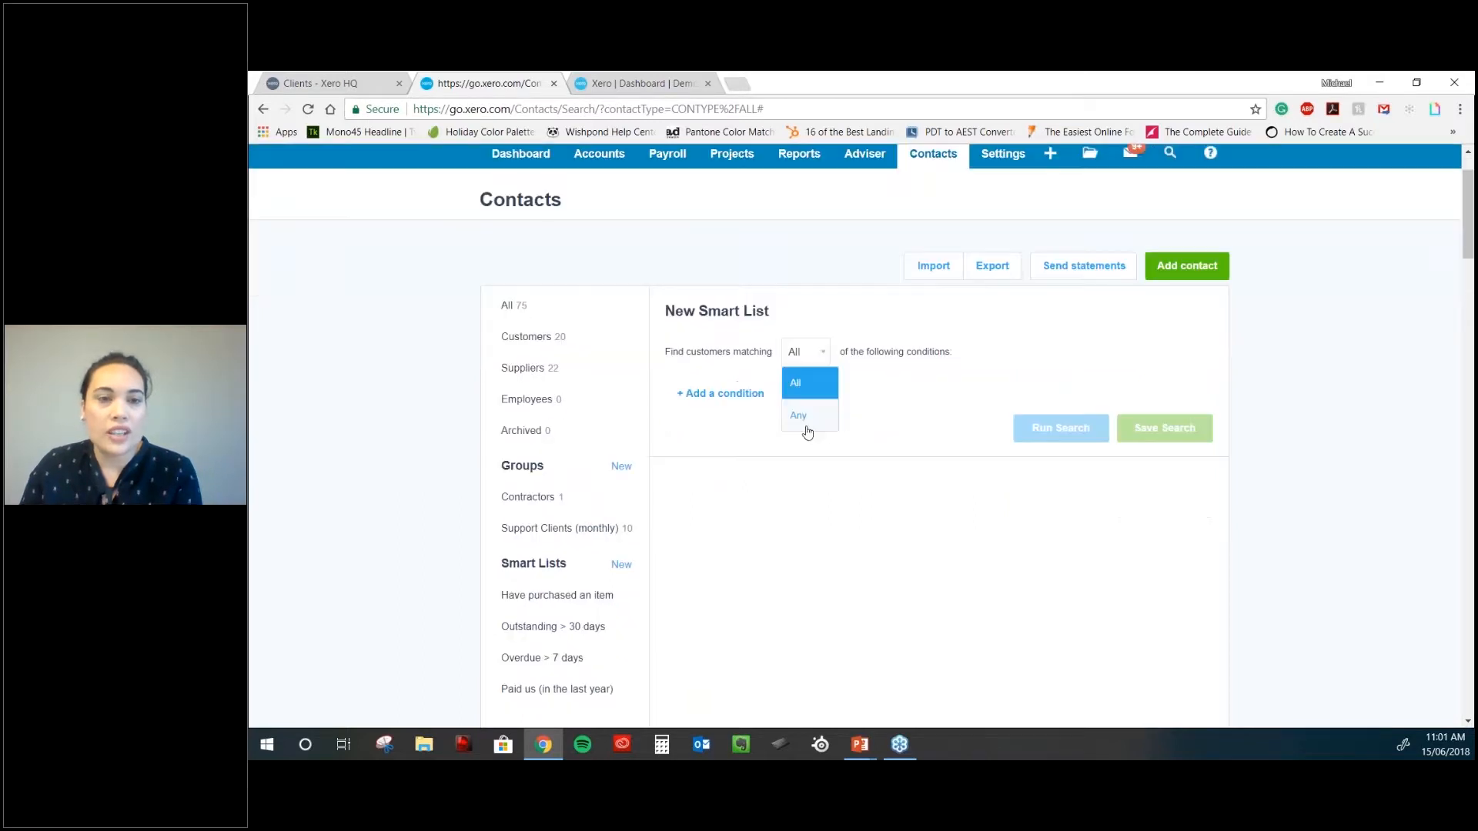
pyautogui.scroll(-3, 538, 427)
pyautogui.click(538, 421)
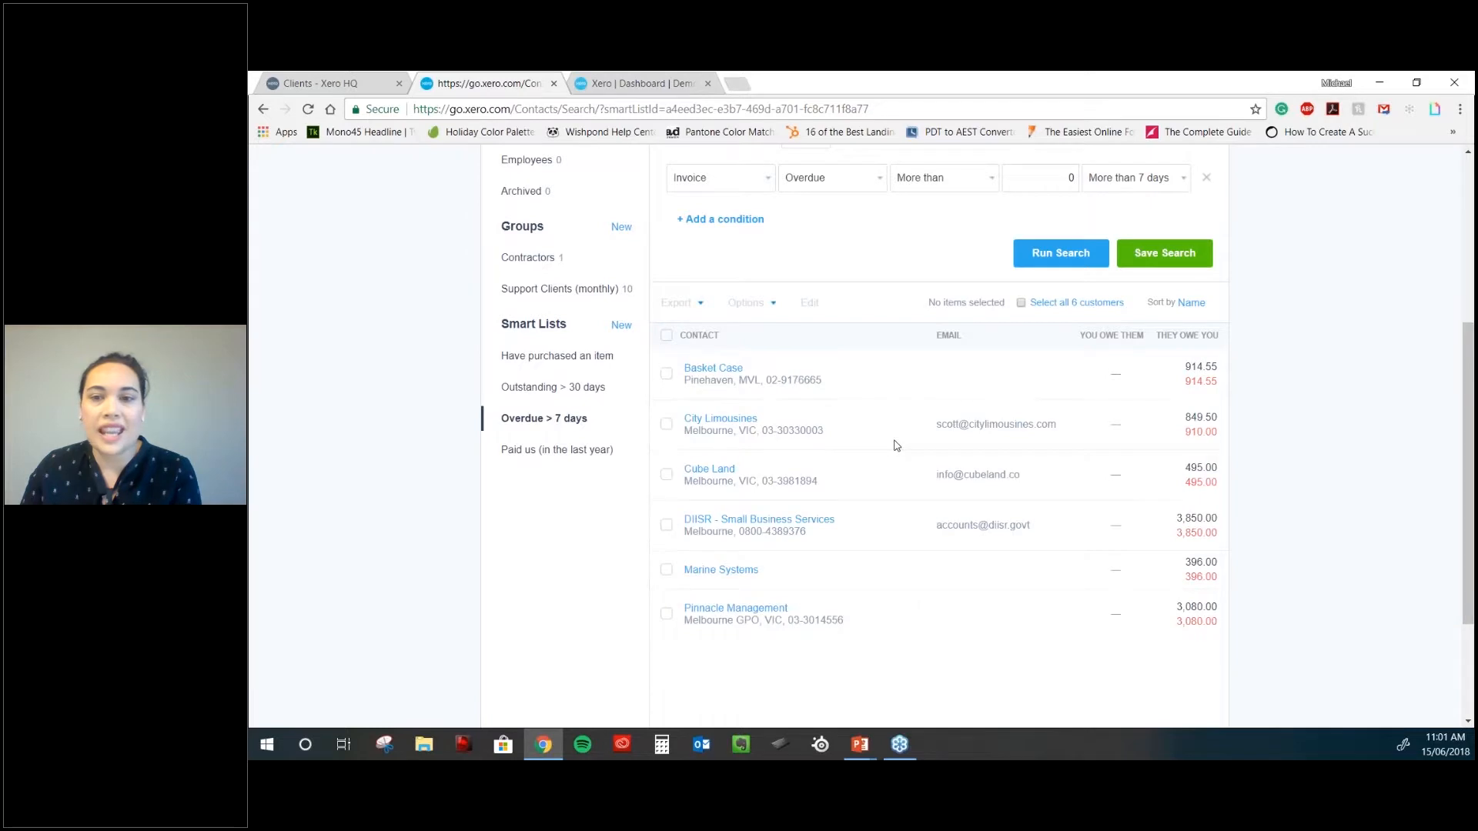
# - Start a blank New Smart List matching all conditions
pyautogui.scroll(1, 1016, 467)
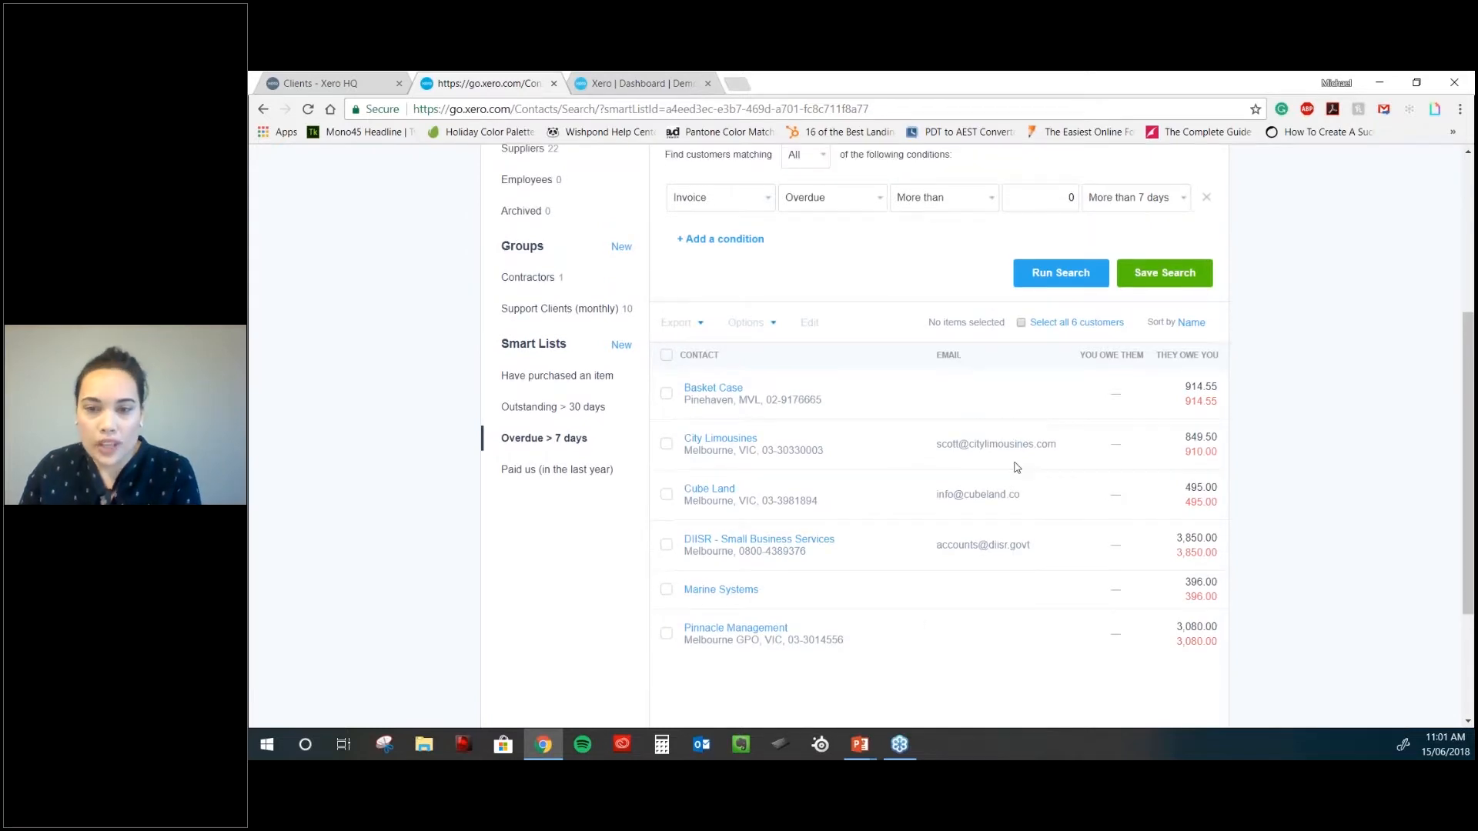
pyautogui.scroll(-1, 1204, 407)
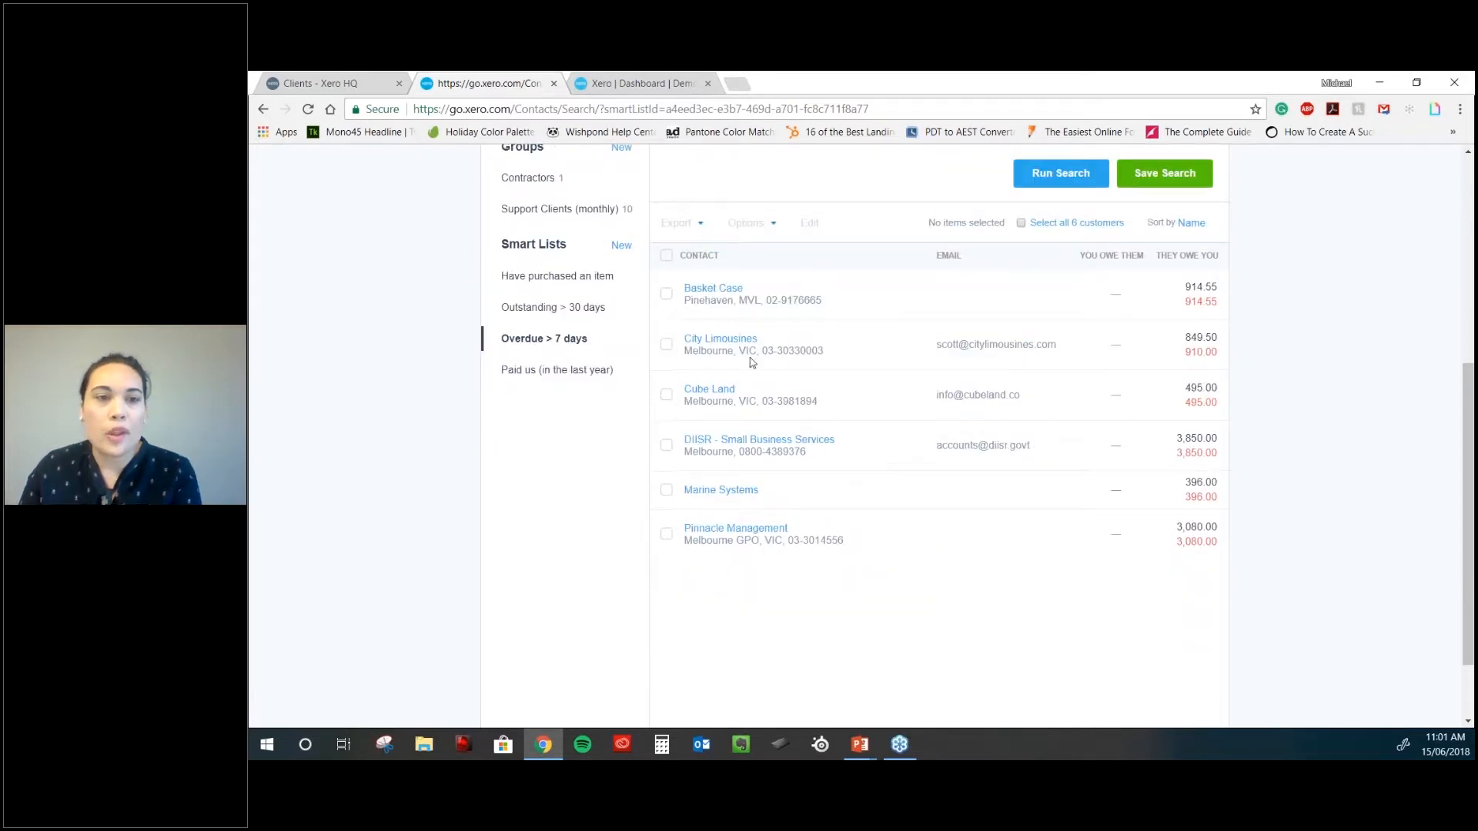
pyautogui.click(621, 245)
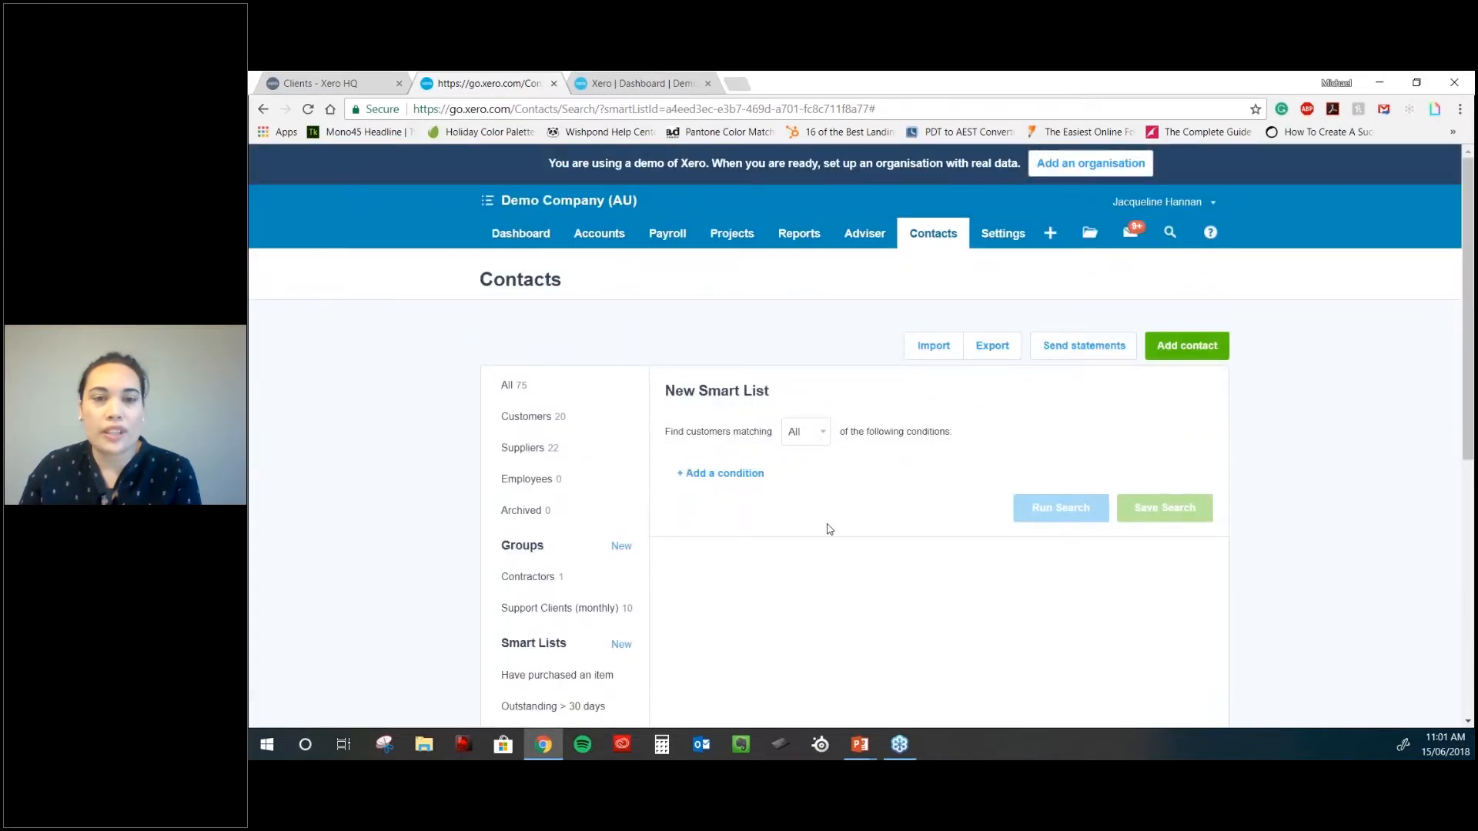
# - Add a Location is Melbourne condition to the new smart list
pyautogui.scroll(-1, 824, 528)
pyautogui.click(742, 394)
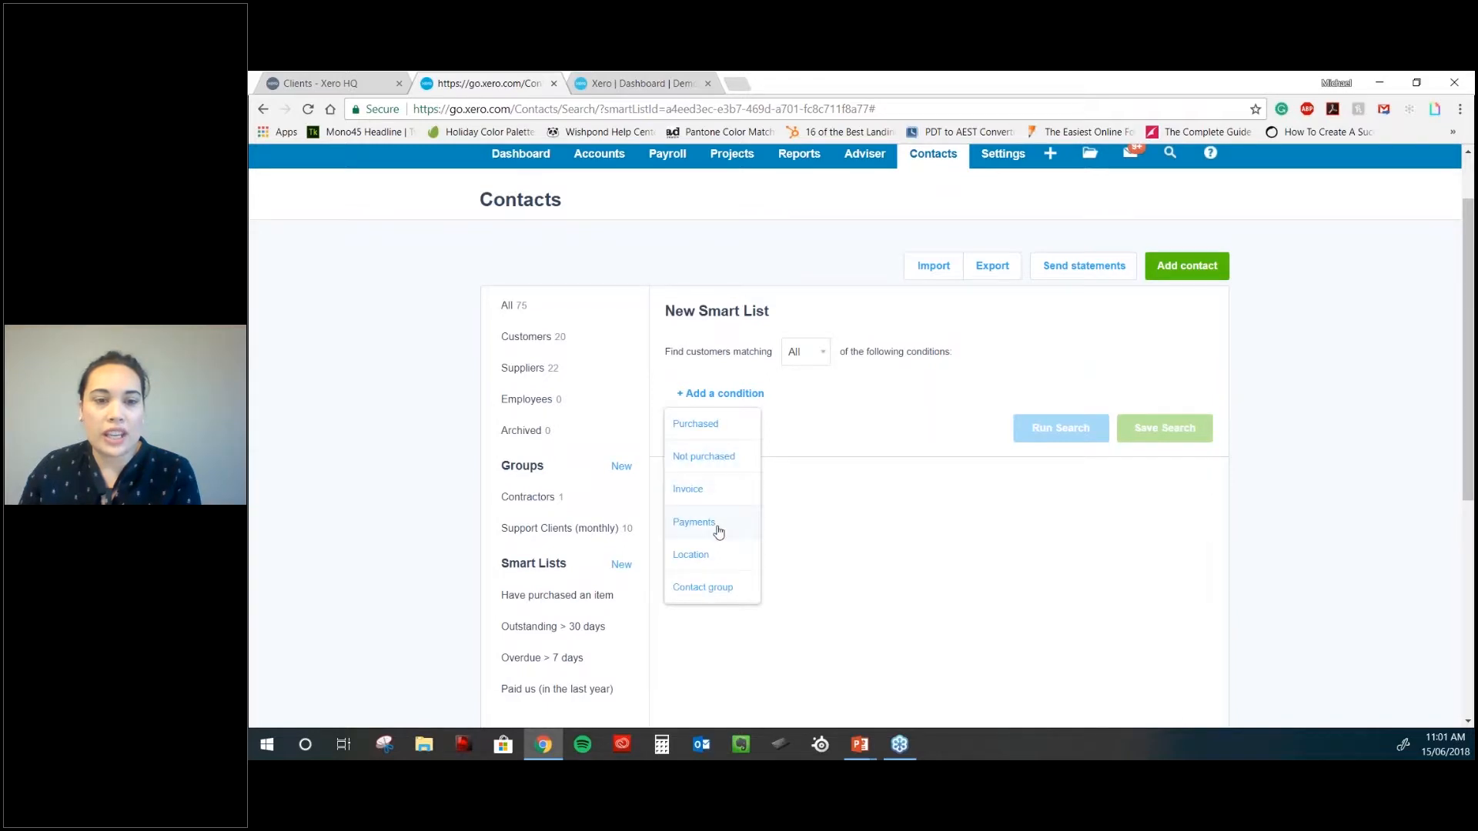
pyautogui.click(709, 554)
pyautogui.click(1055, 403)
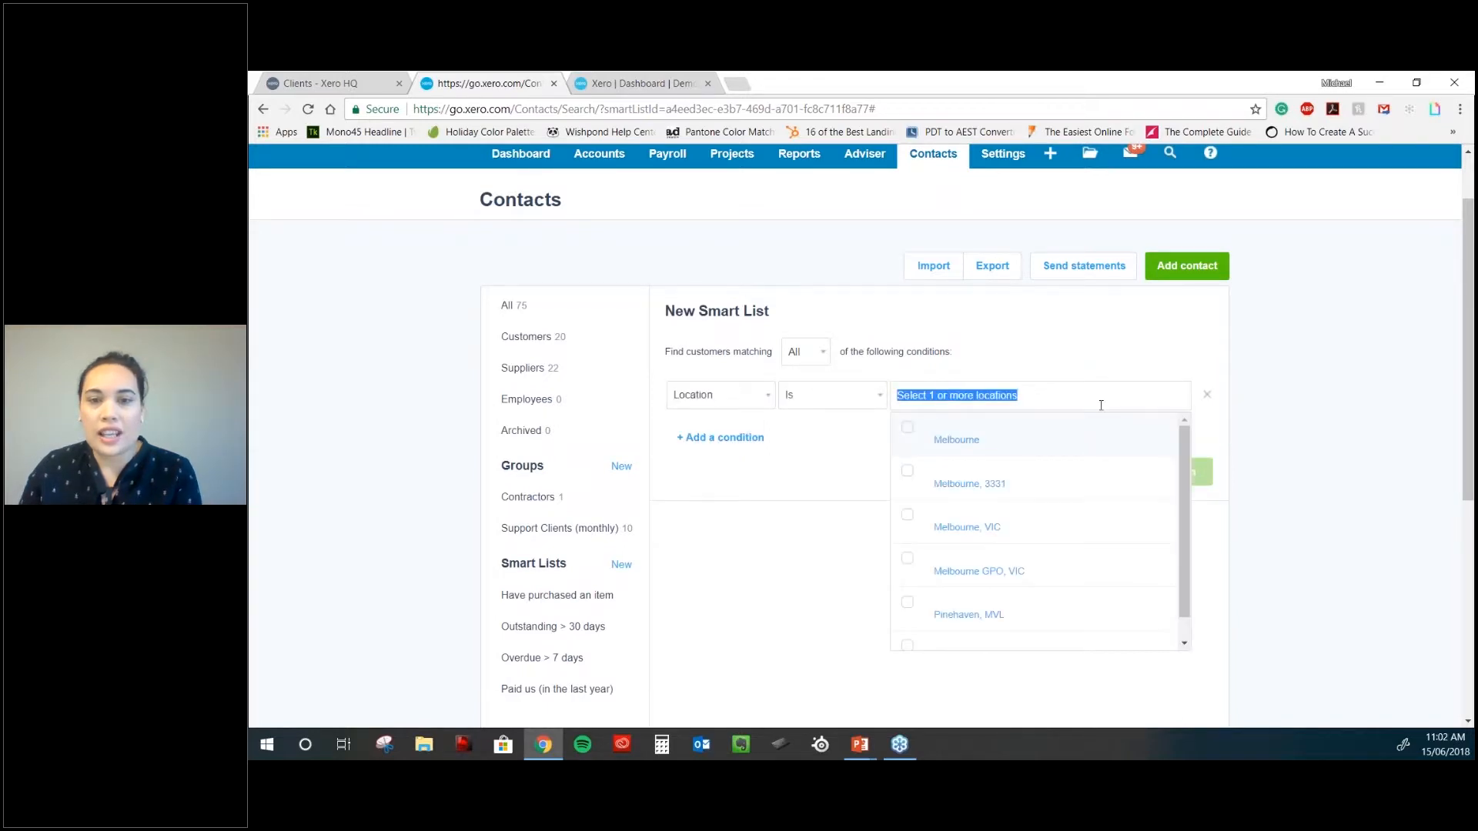
pyautogui.click(908, 432)
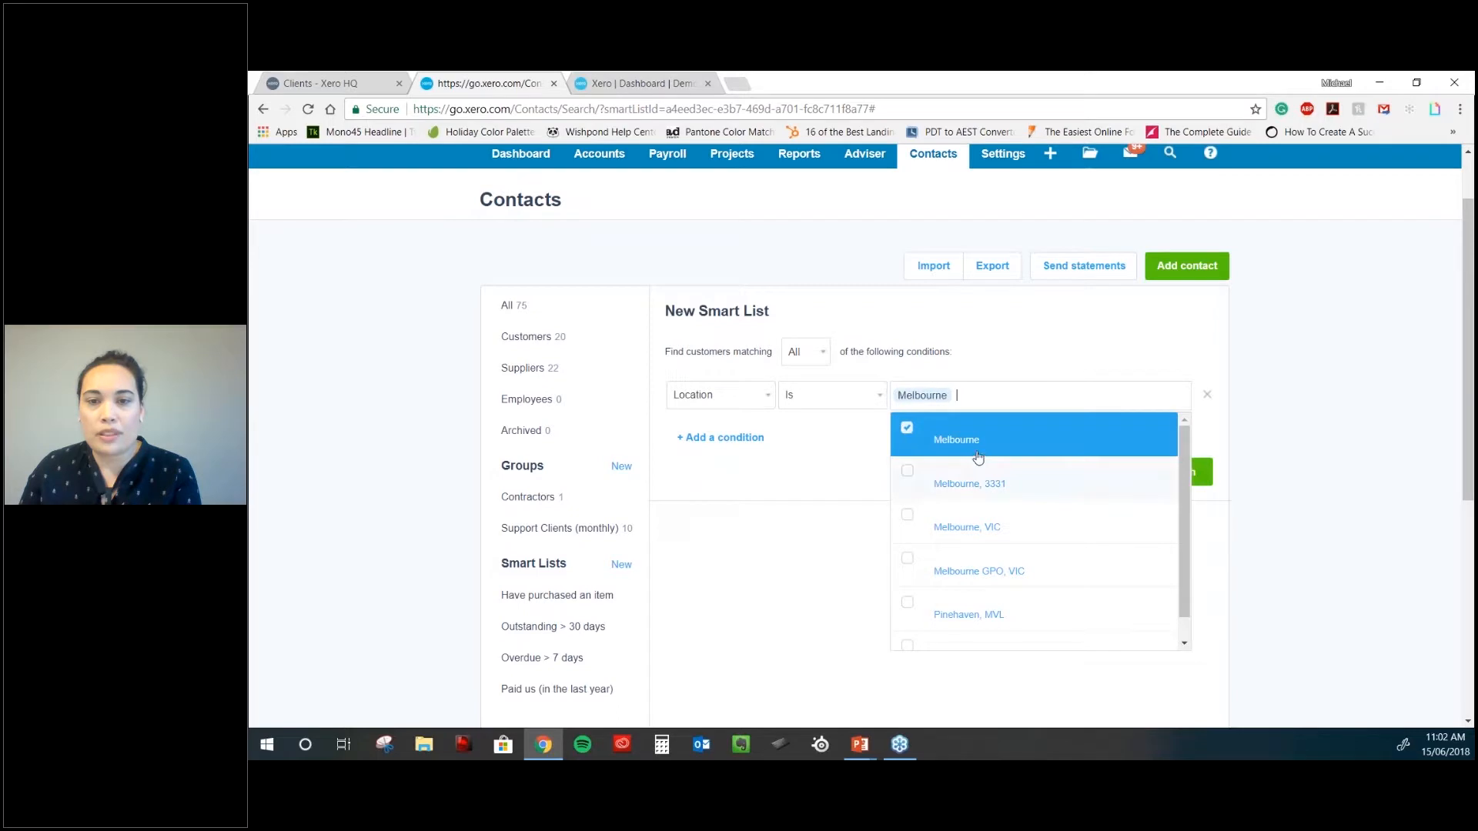
pyautogui.click(853, 449)
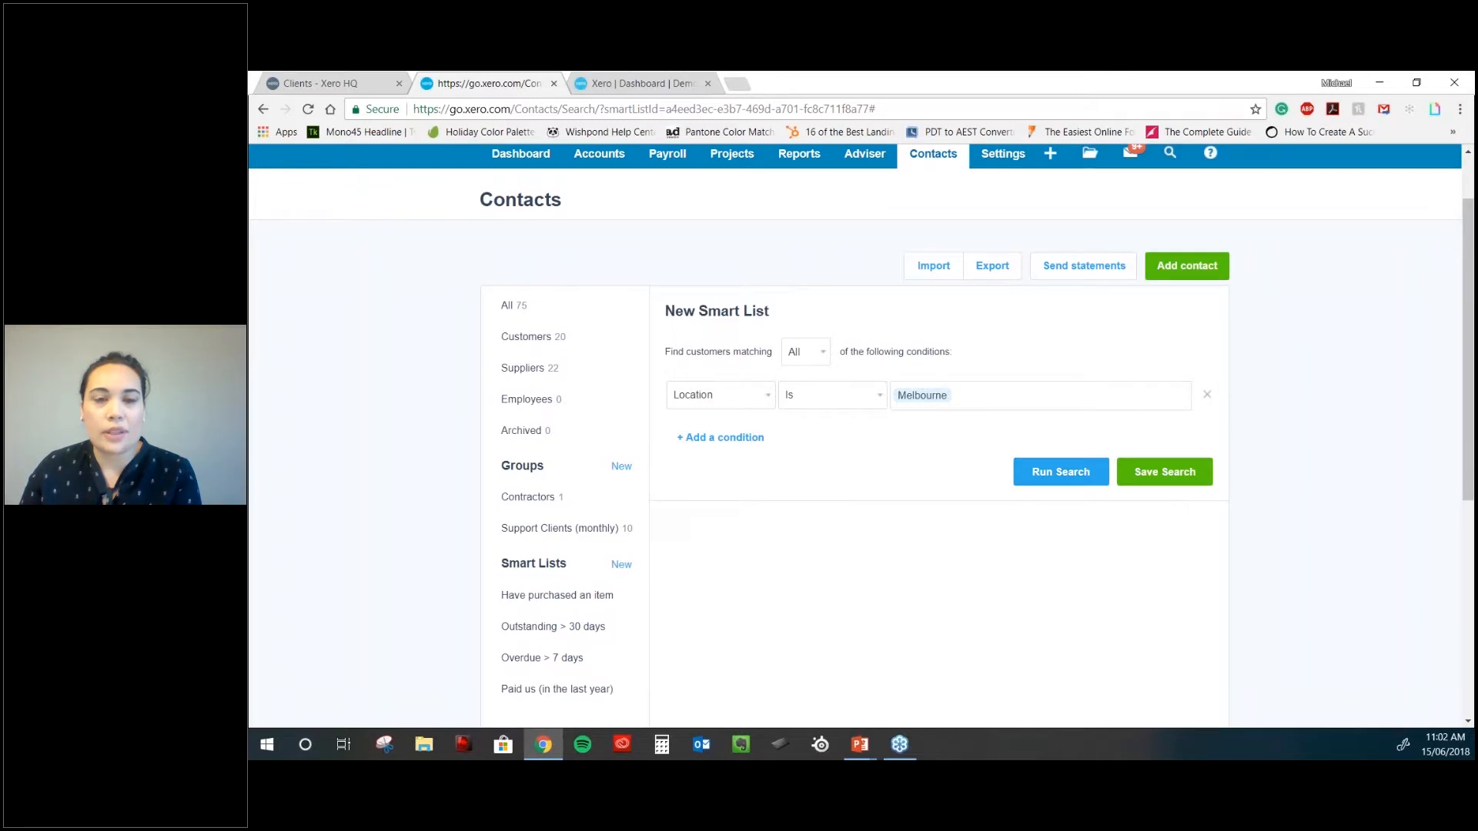
pyautogui.scroll(1, 1046, 421)
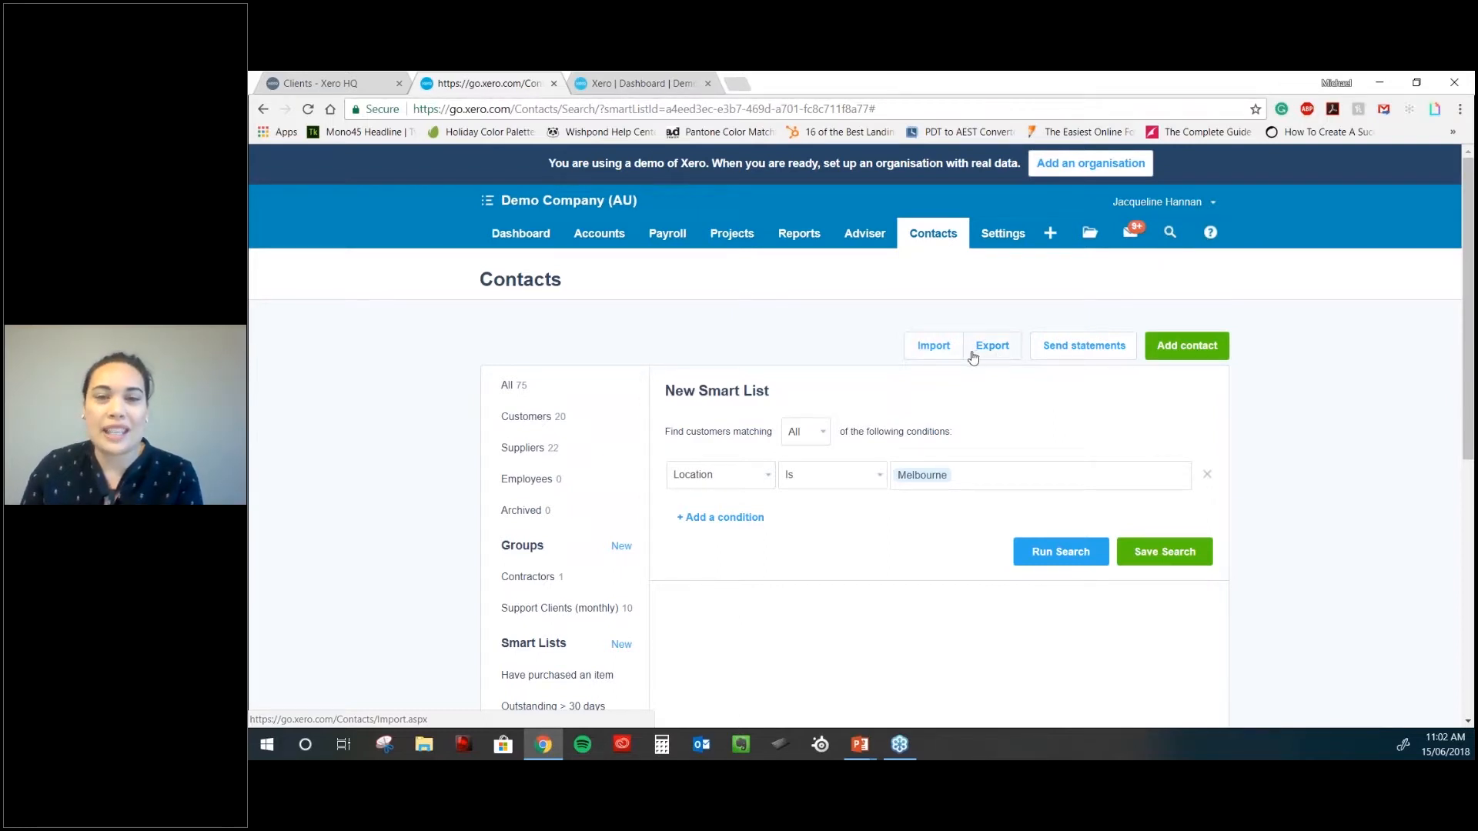
pyautogui.scroll(-1, 972, 357)
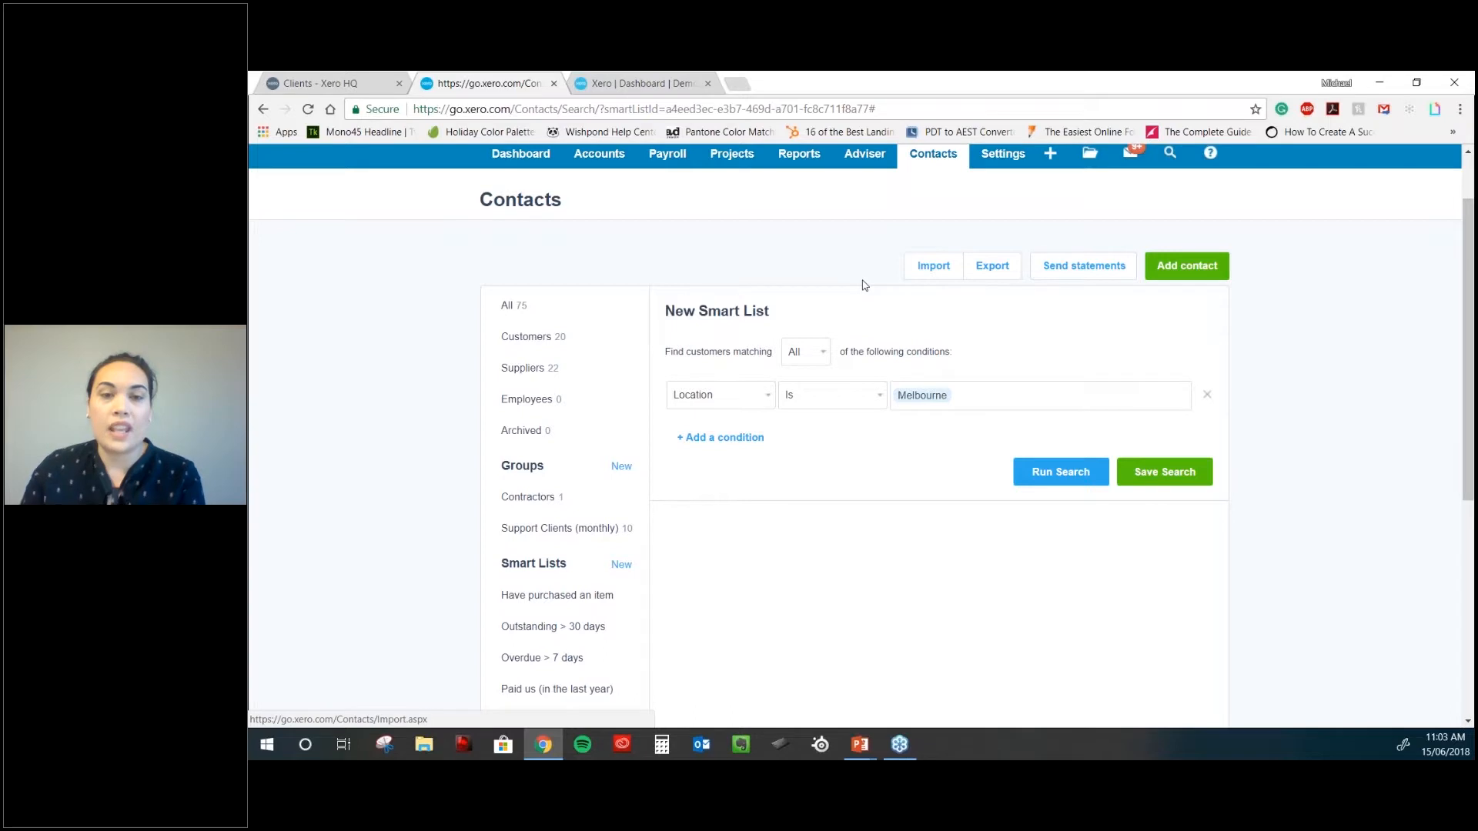
# - Filter contacts to Customers and open the Bank West customer record
pyautogui.scroll(2, 869, 262)
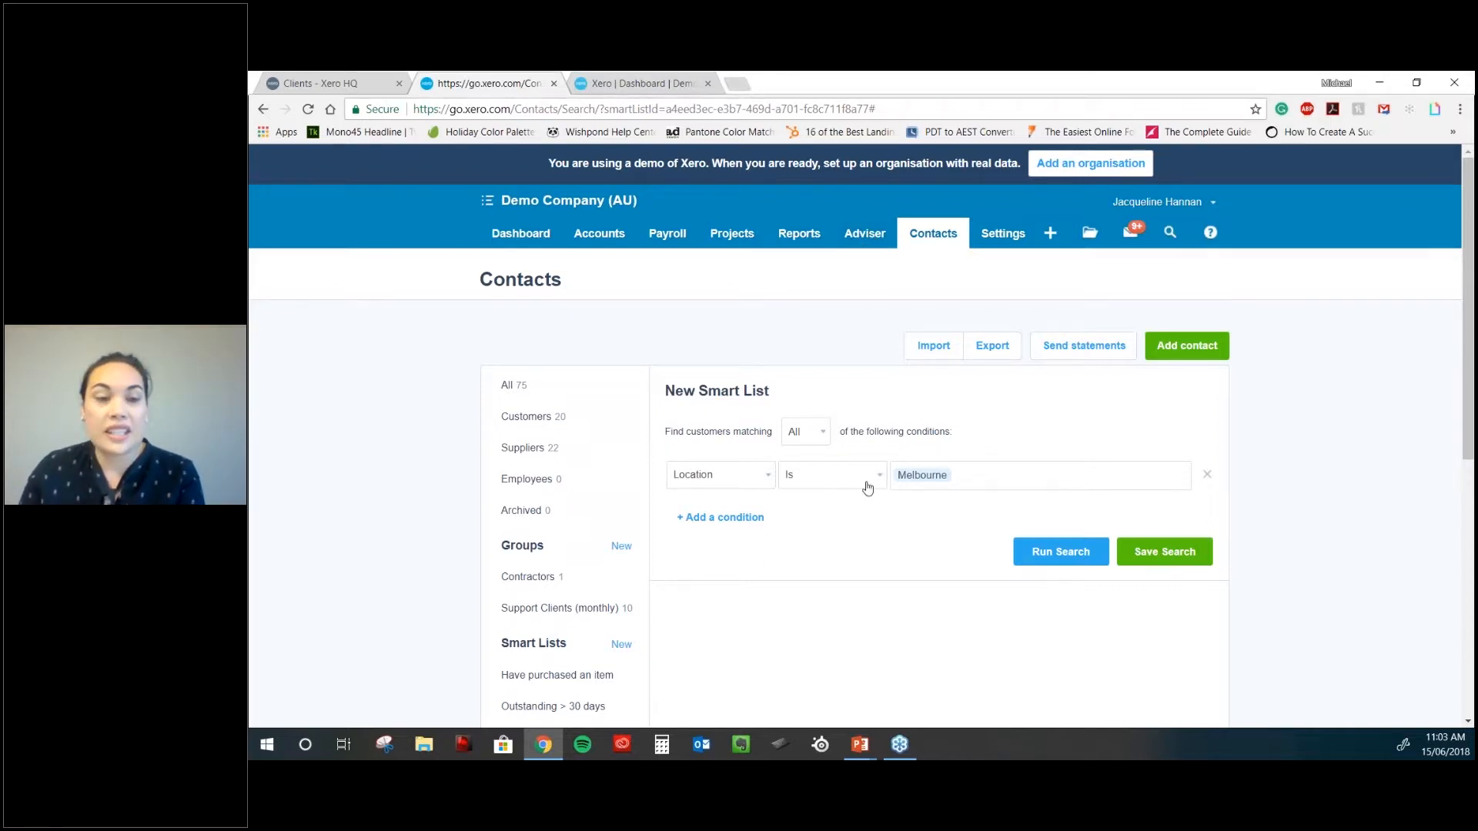
pyautogui.scroll(-1, 868, 487)
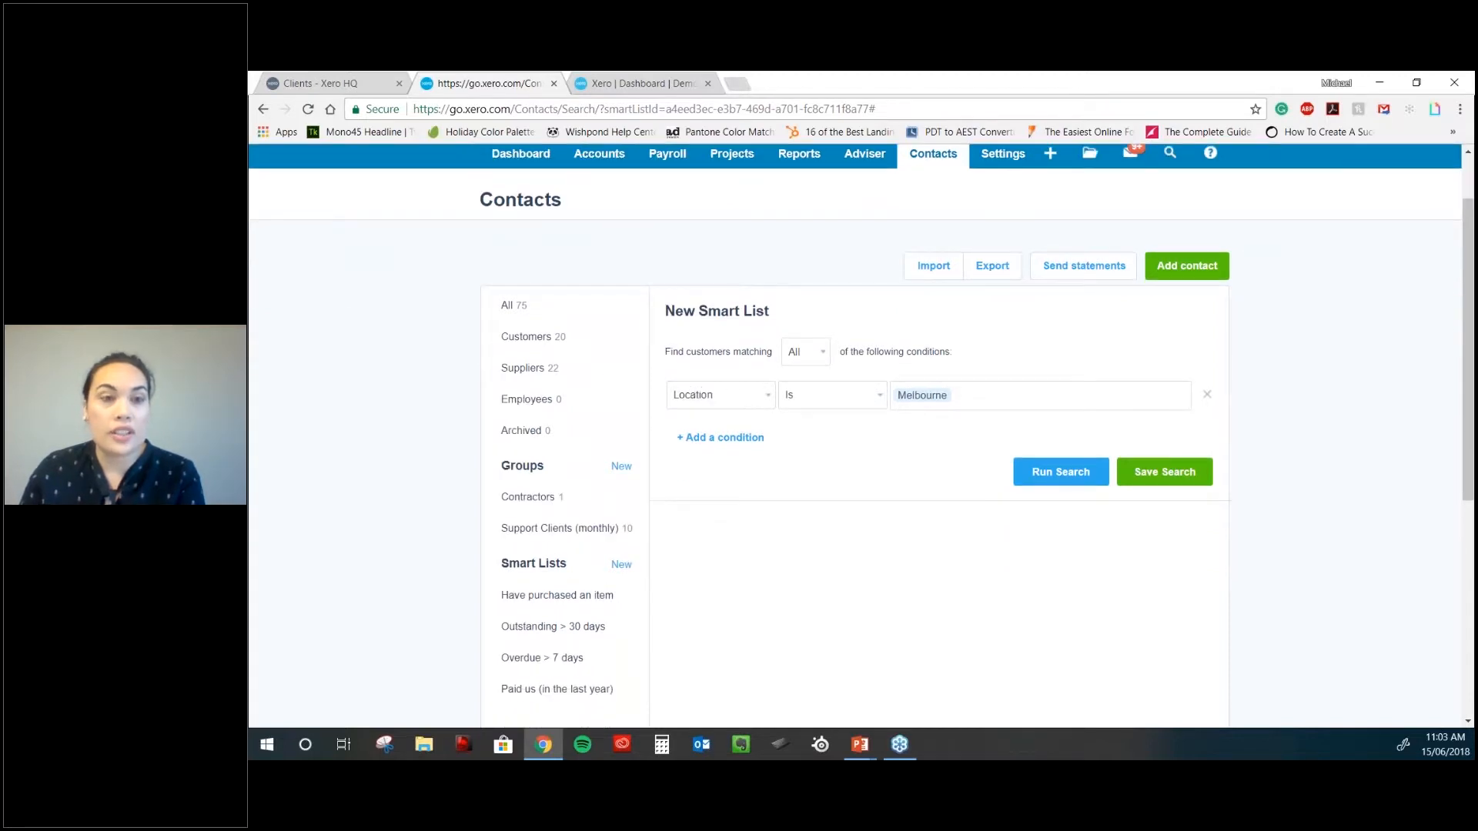
pyautogui.scroll(-1, 834, 442)
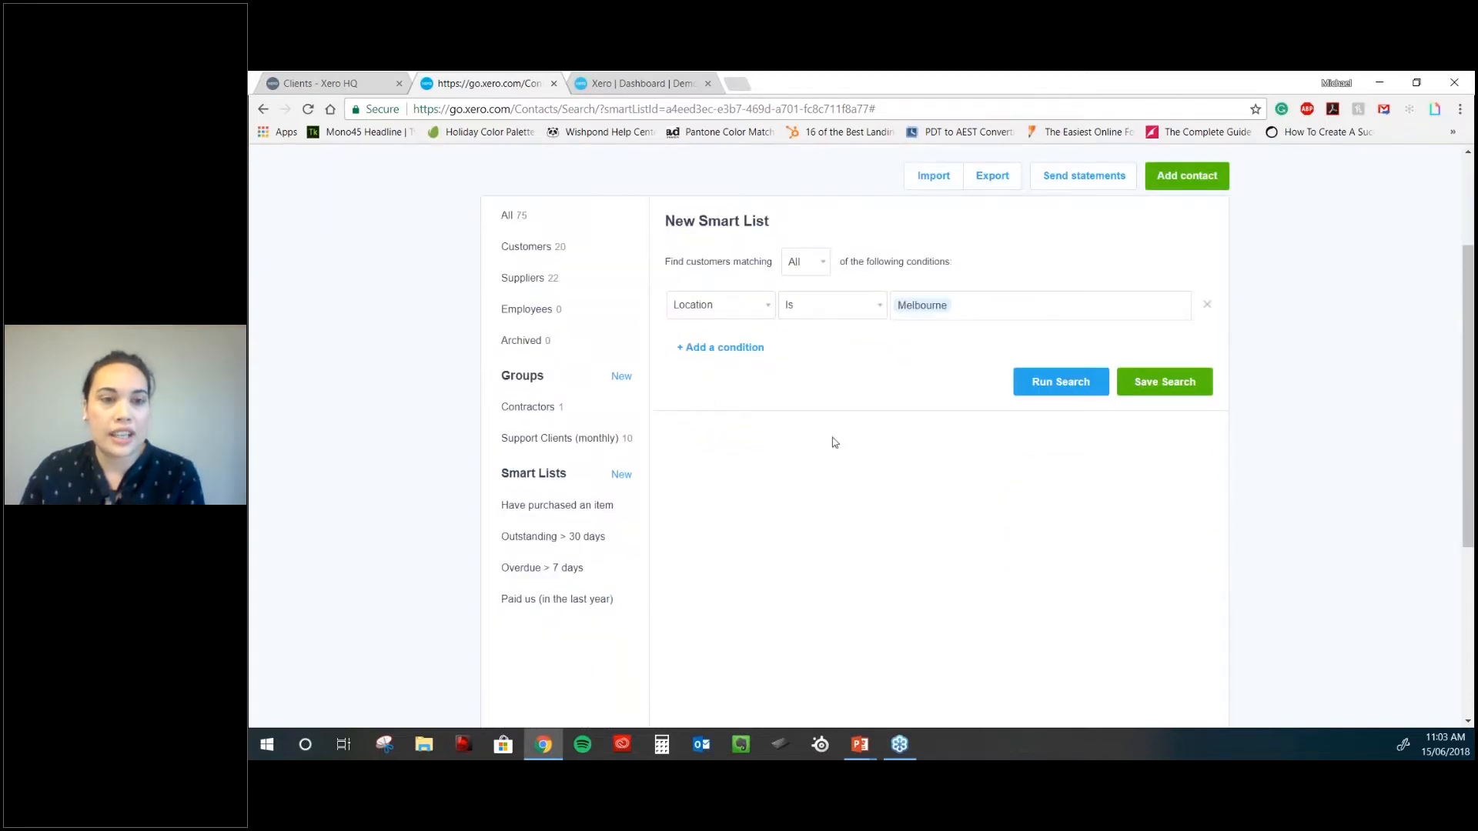
pyautogui.scroll(-1, 548, 264)
pyautogui.scroll(2, 602, 354)
pyautogui.click(601, 349)
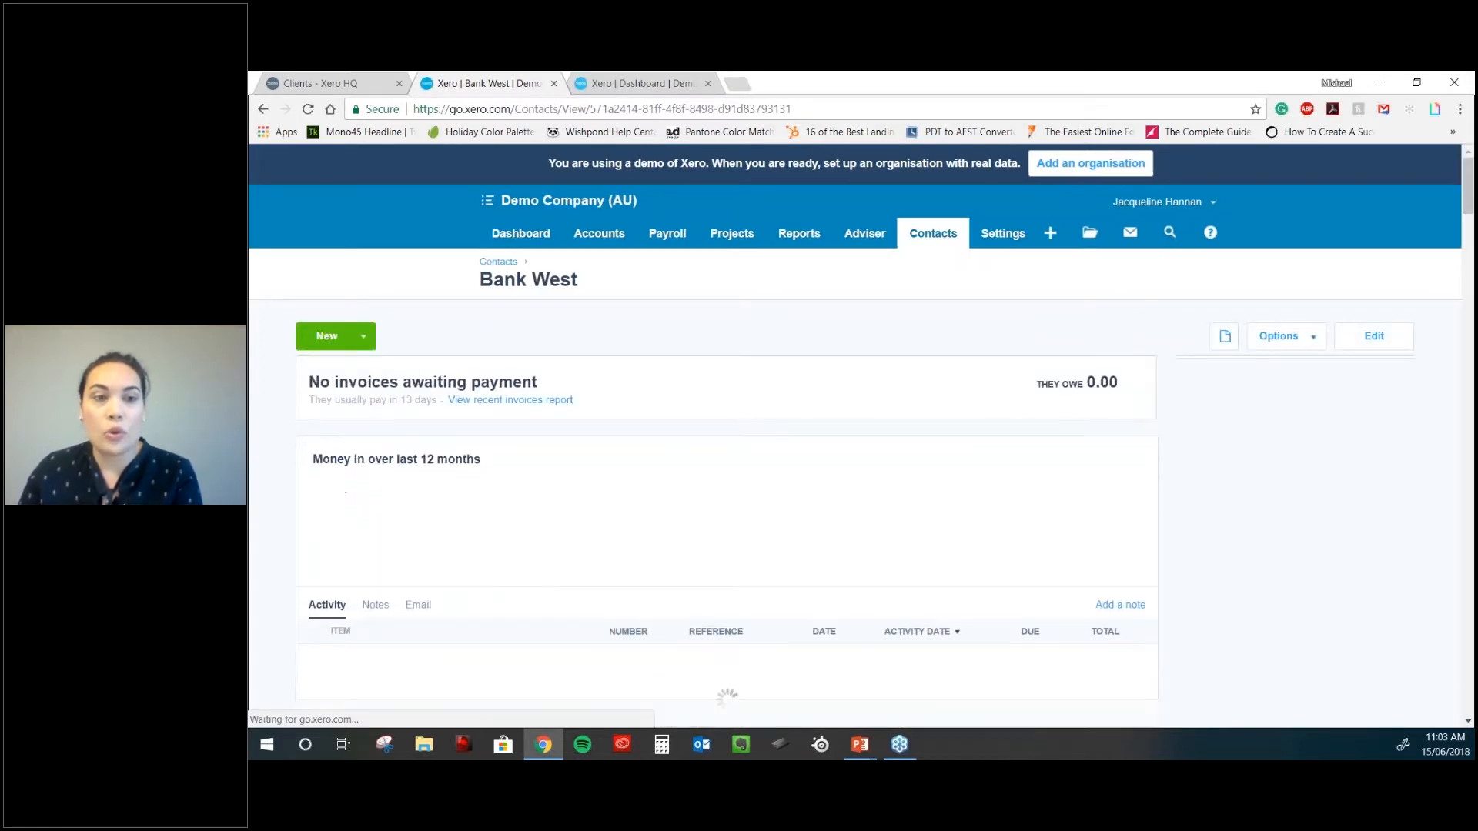
# - Archive Bank West, leaving 74 active contacts and 1 archived
pyautogui.click(1283, 336)
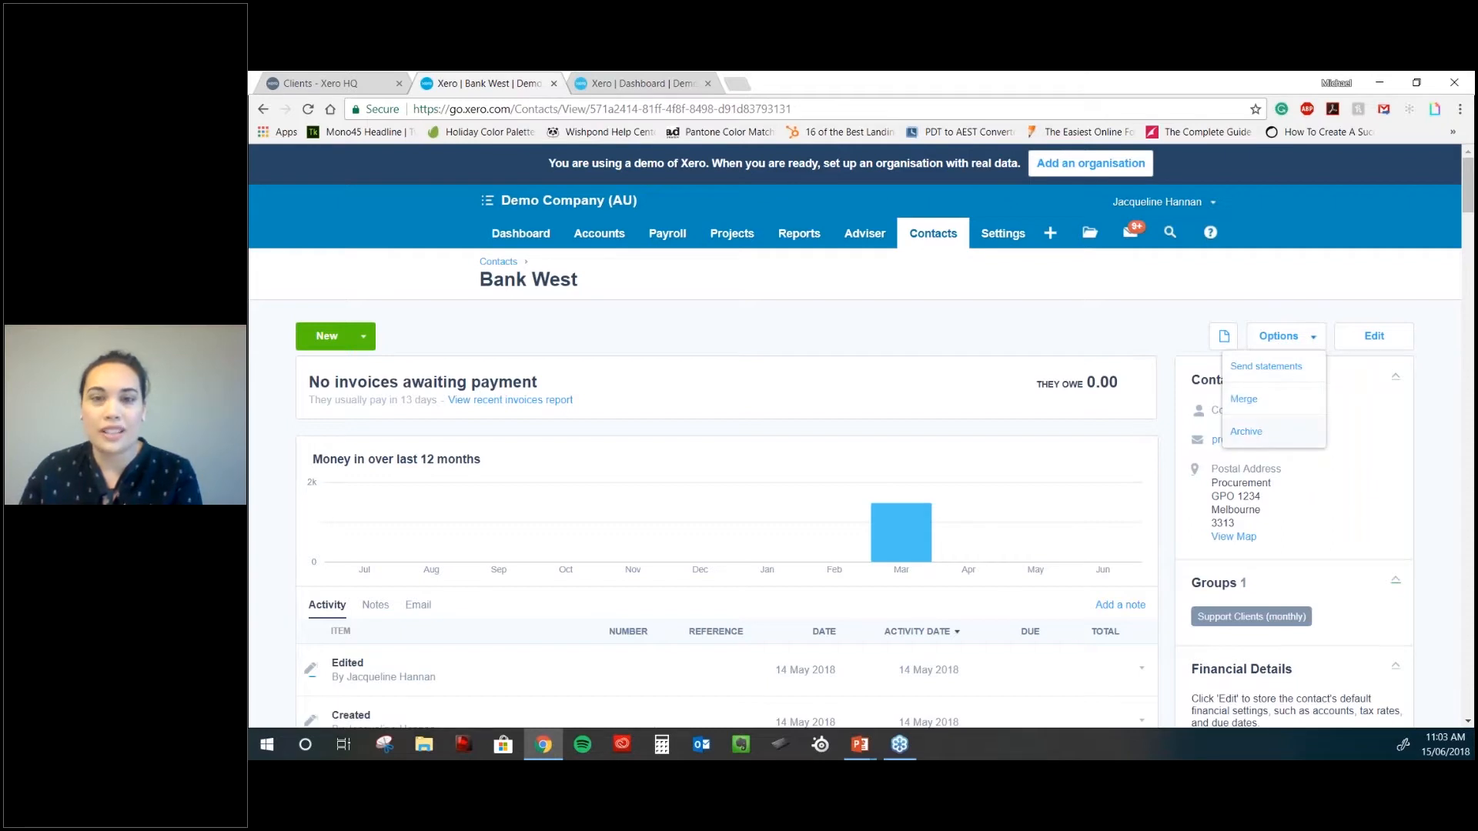
pyautogui.click(934, 326)
pyautogui.click(1278, 336)
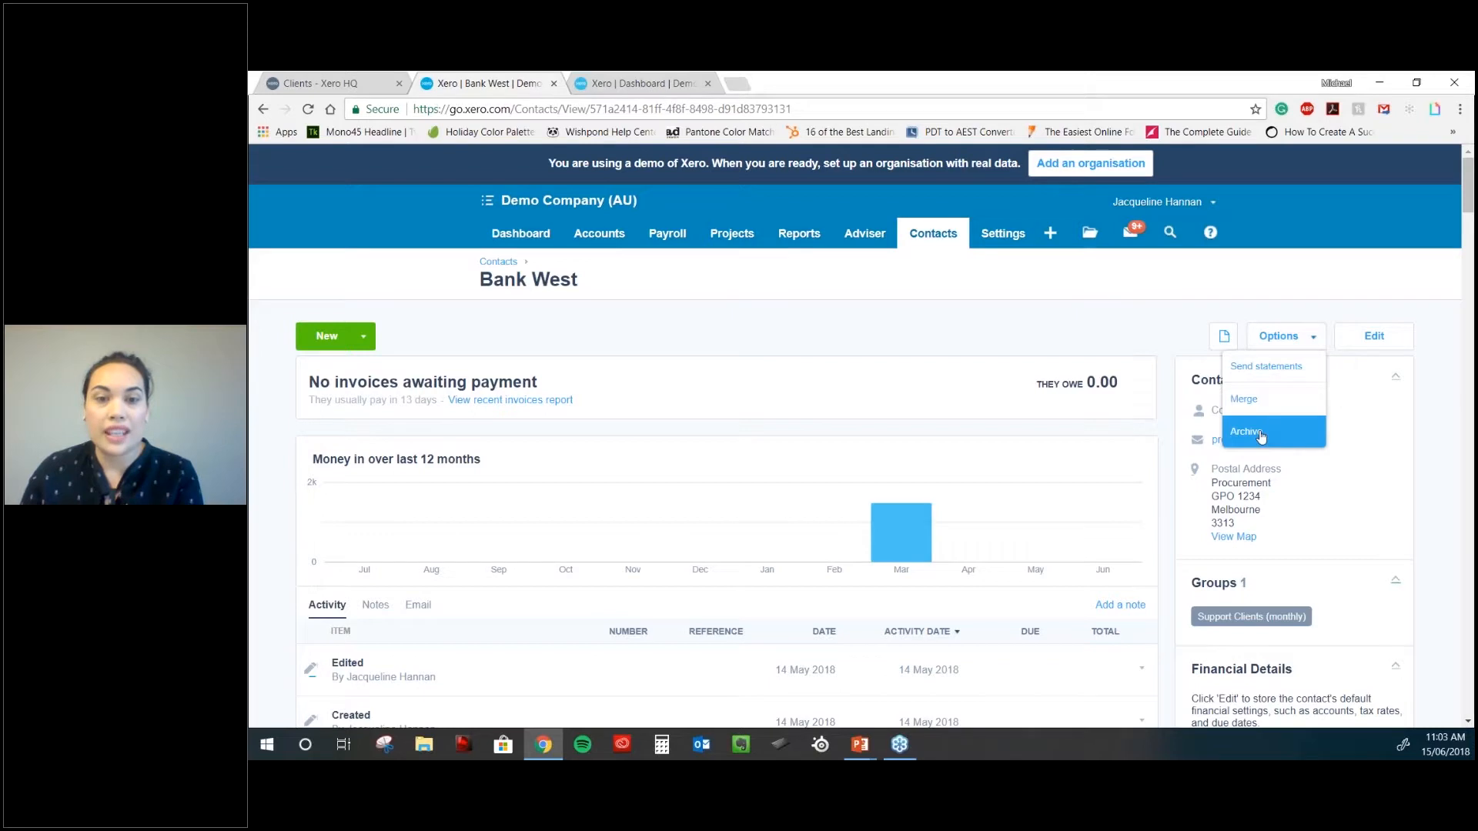
pyautogui.click(1260, 435)
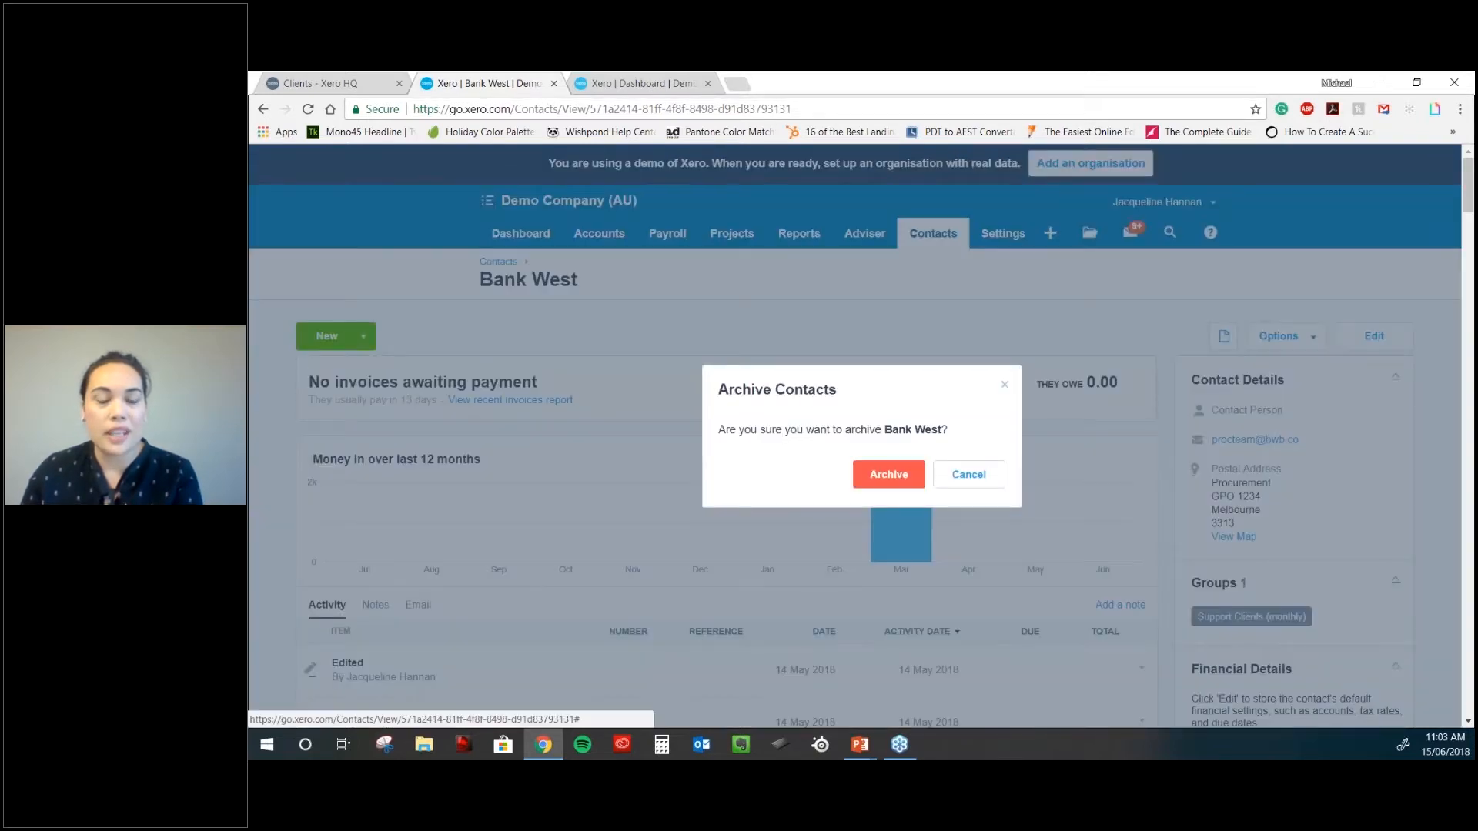
pyautogui.click(888, 474)
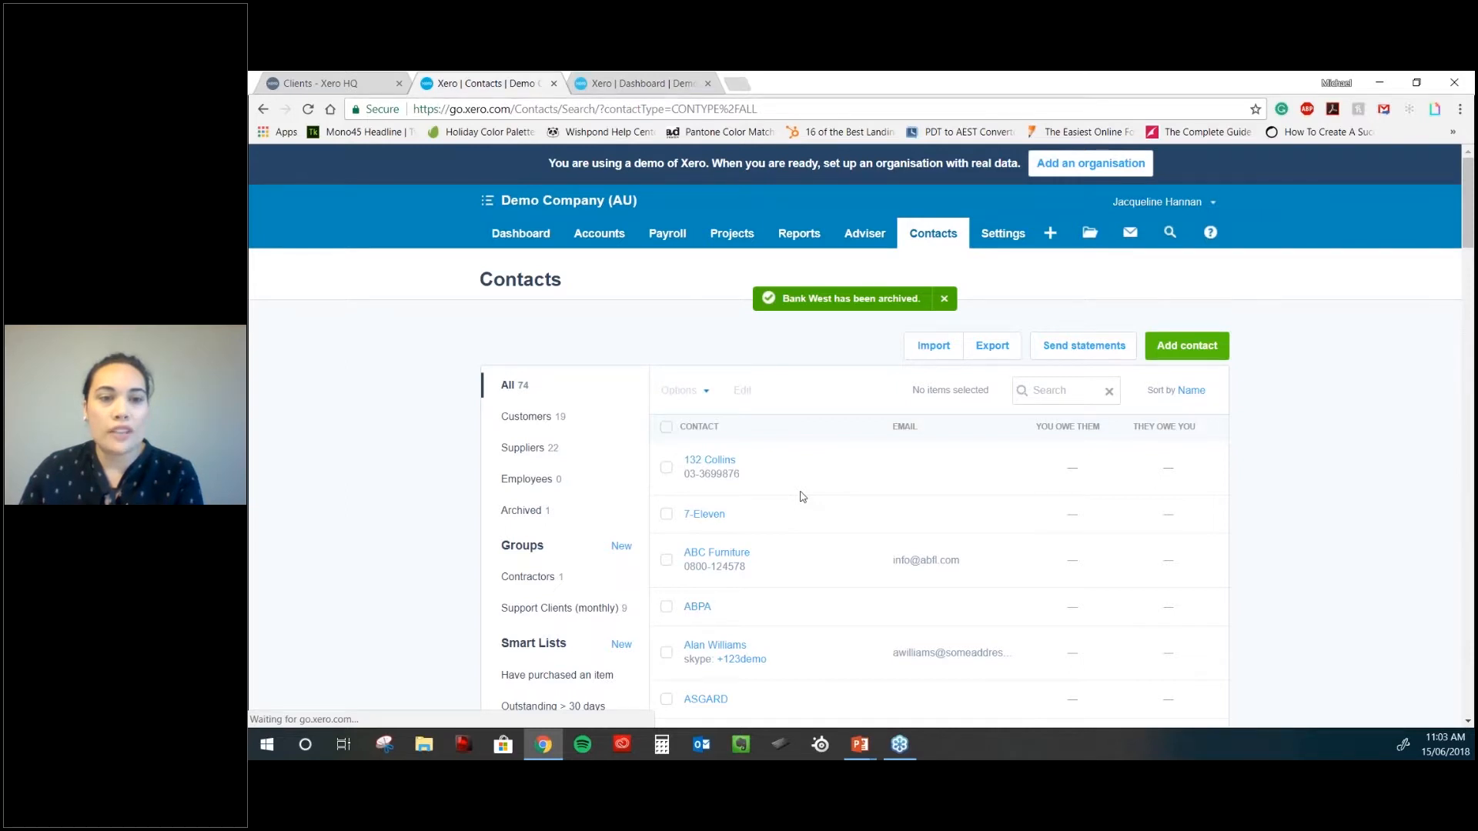
pyautogui.scroll(-2, 803, 497)
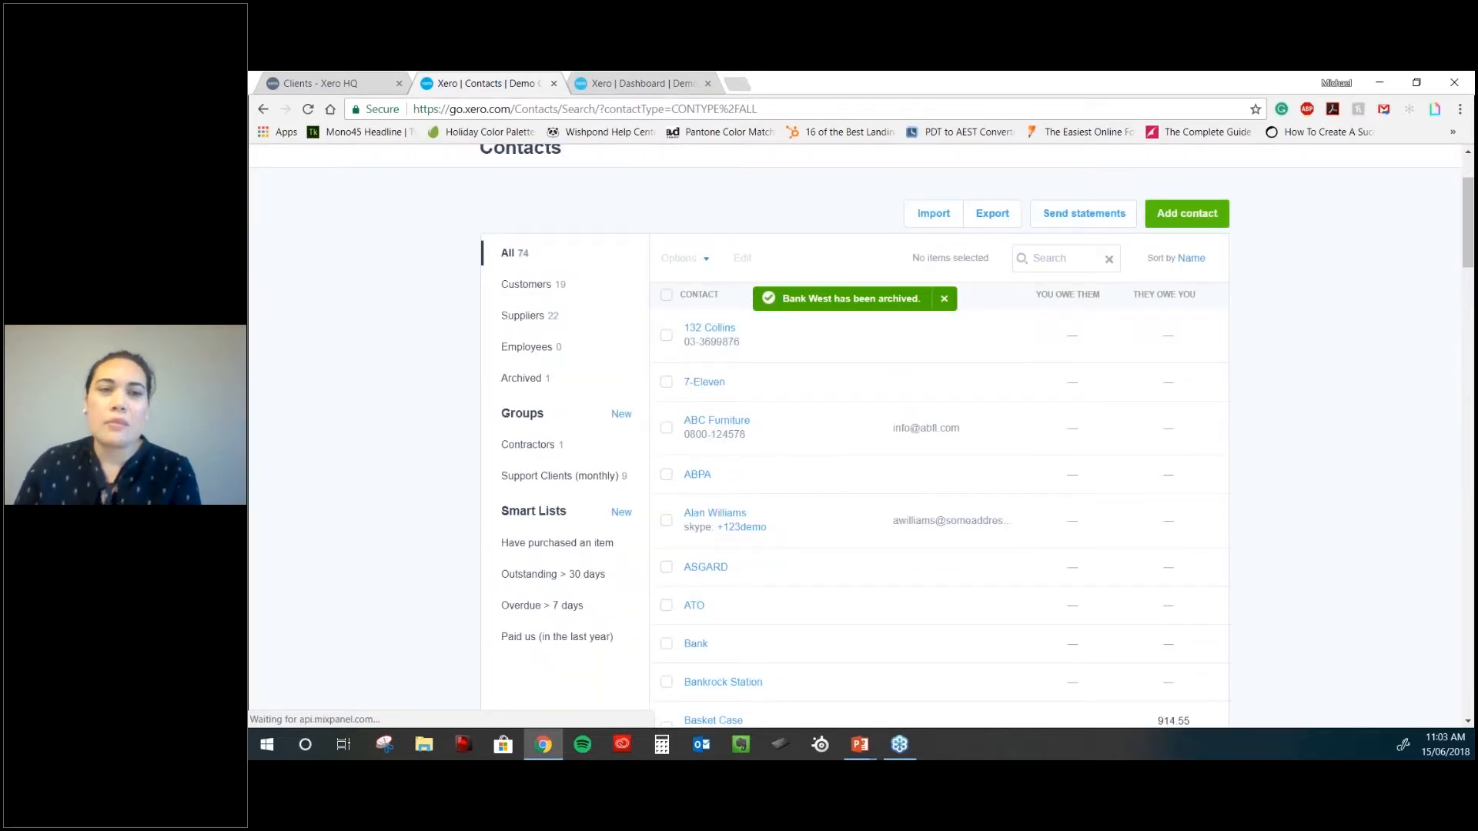
pyautogui.scroll(-1, 546, 293)
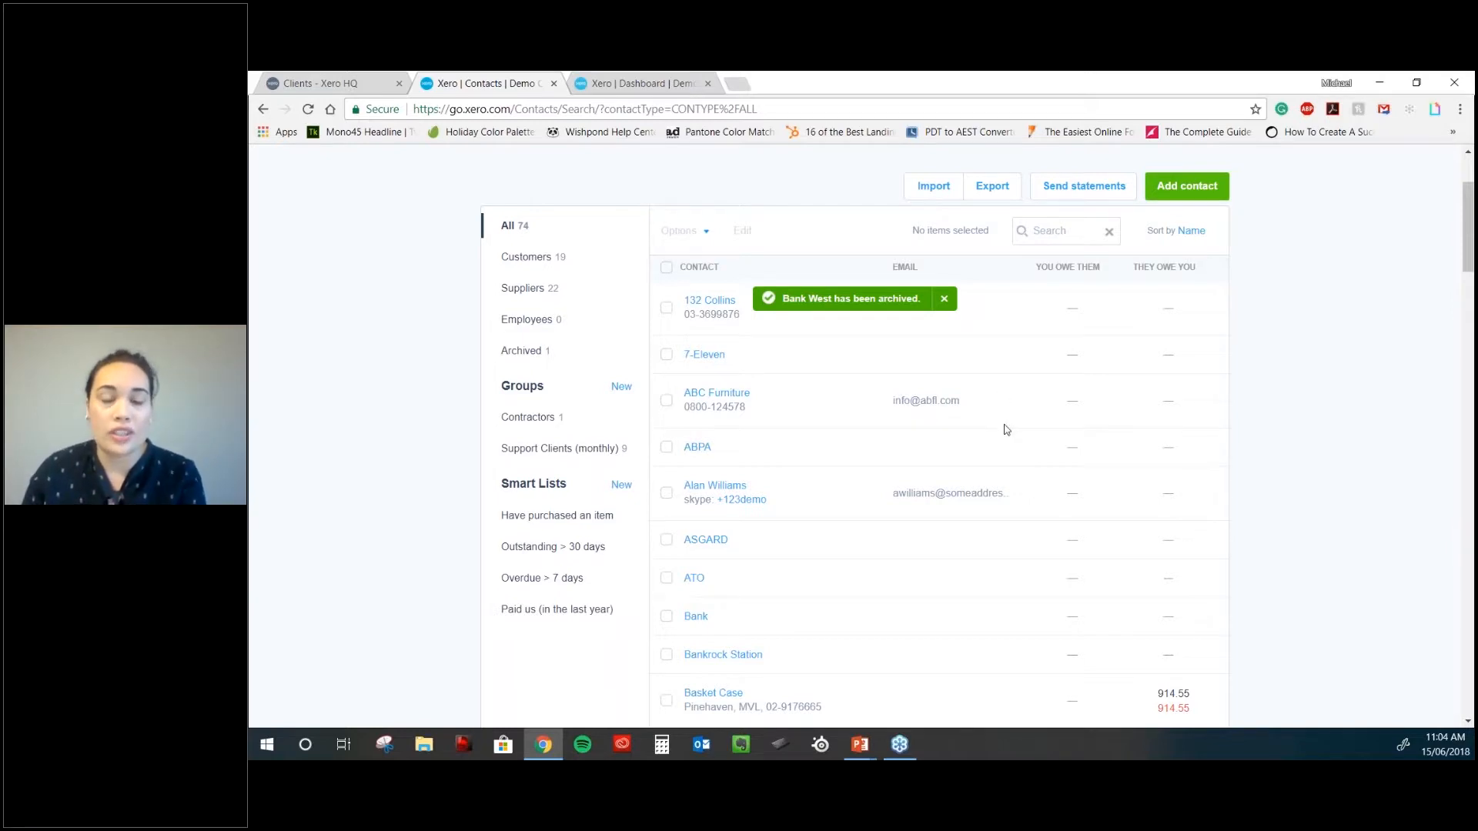
pyautogui.scroll(2, 1006, 429)
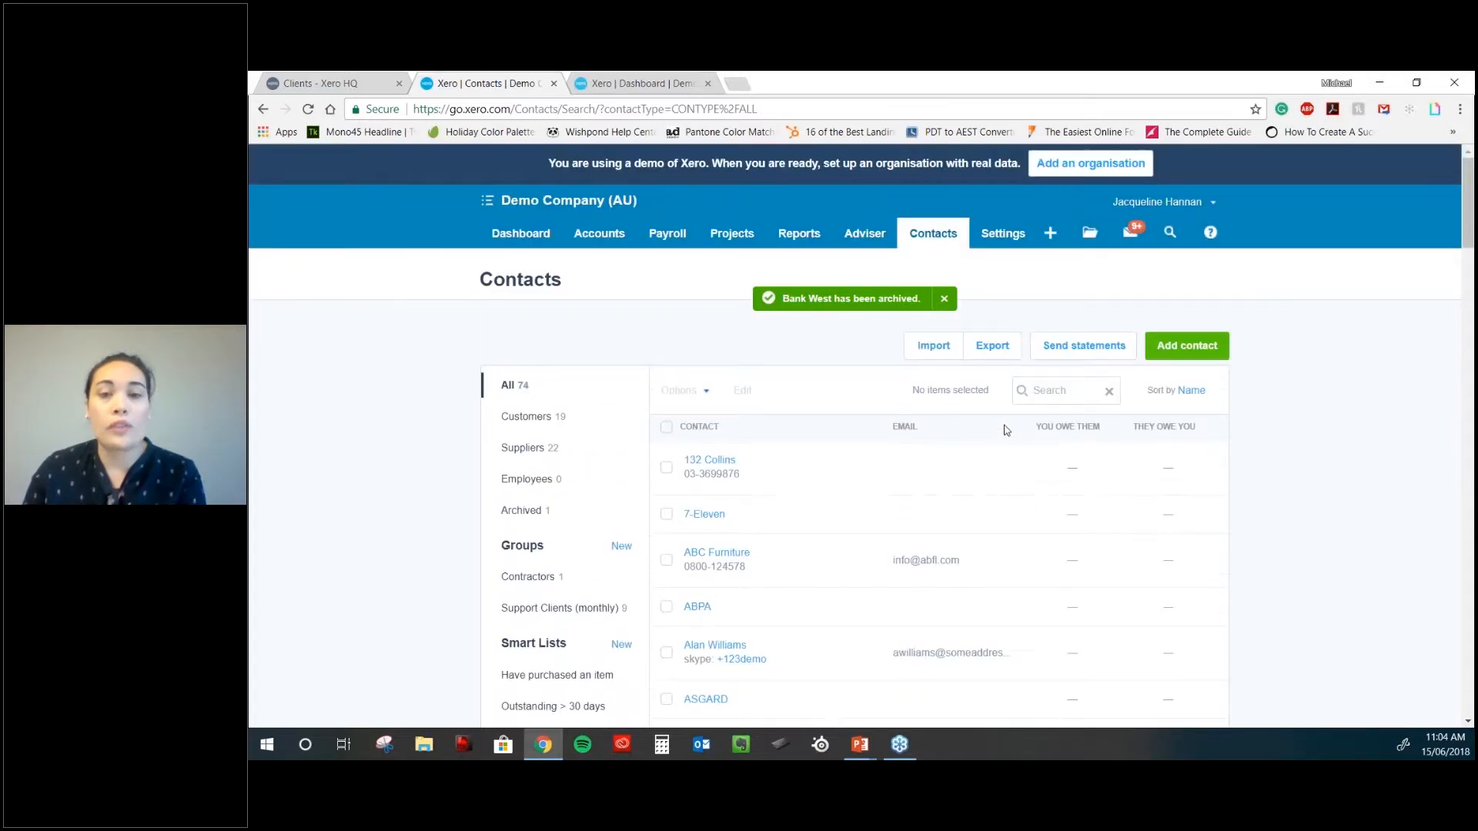
pyautogui.scroll(-1, 1006, 430)
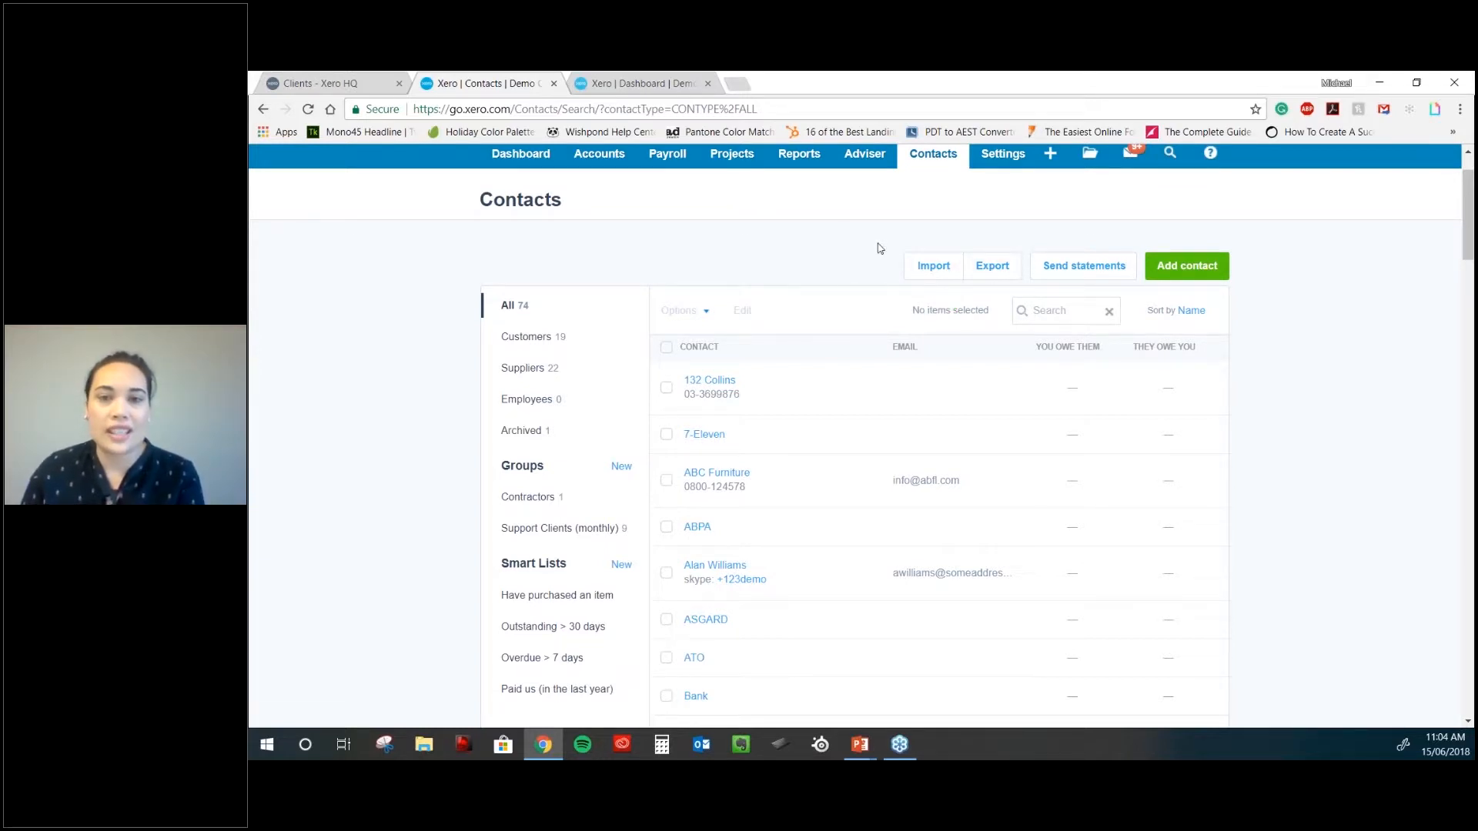
# - Select DIISR - Small Business Services and City Limousines for Outstanding statements as at 31 May 2018
pyautogui.click(1079, 268)
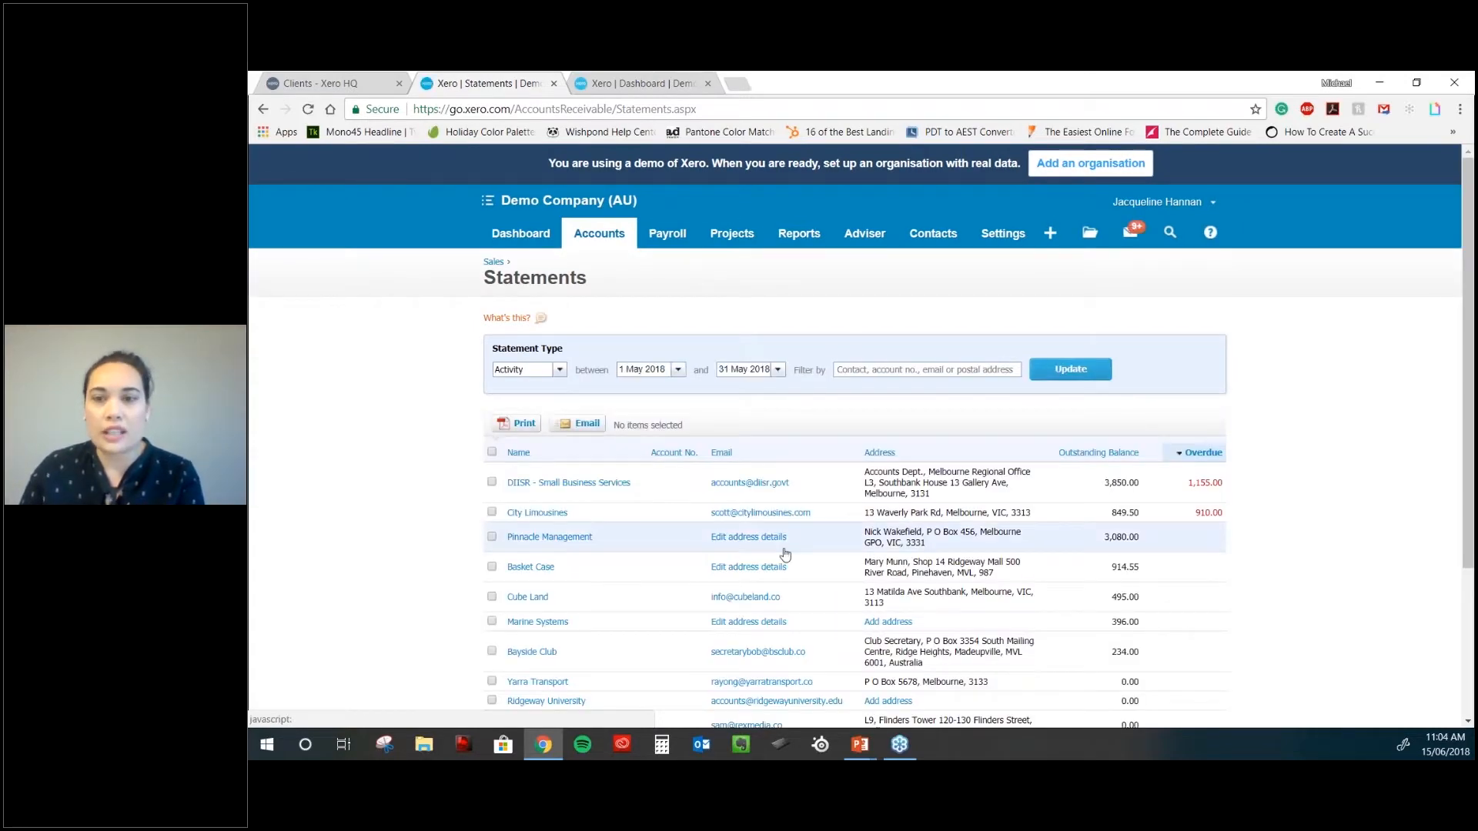
pyautogui.scroll(-2, 600, 439)
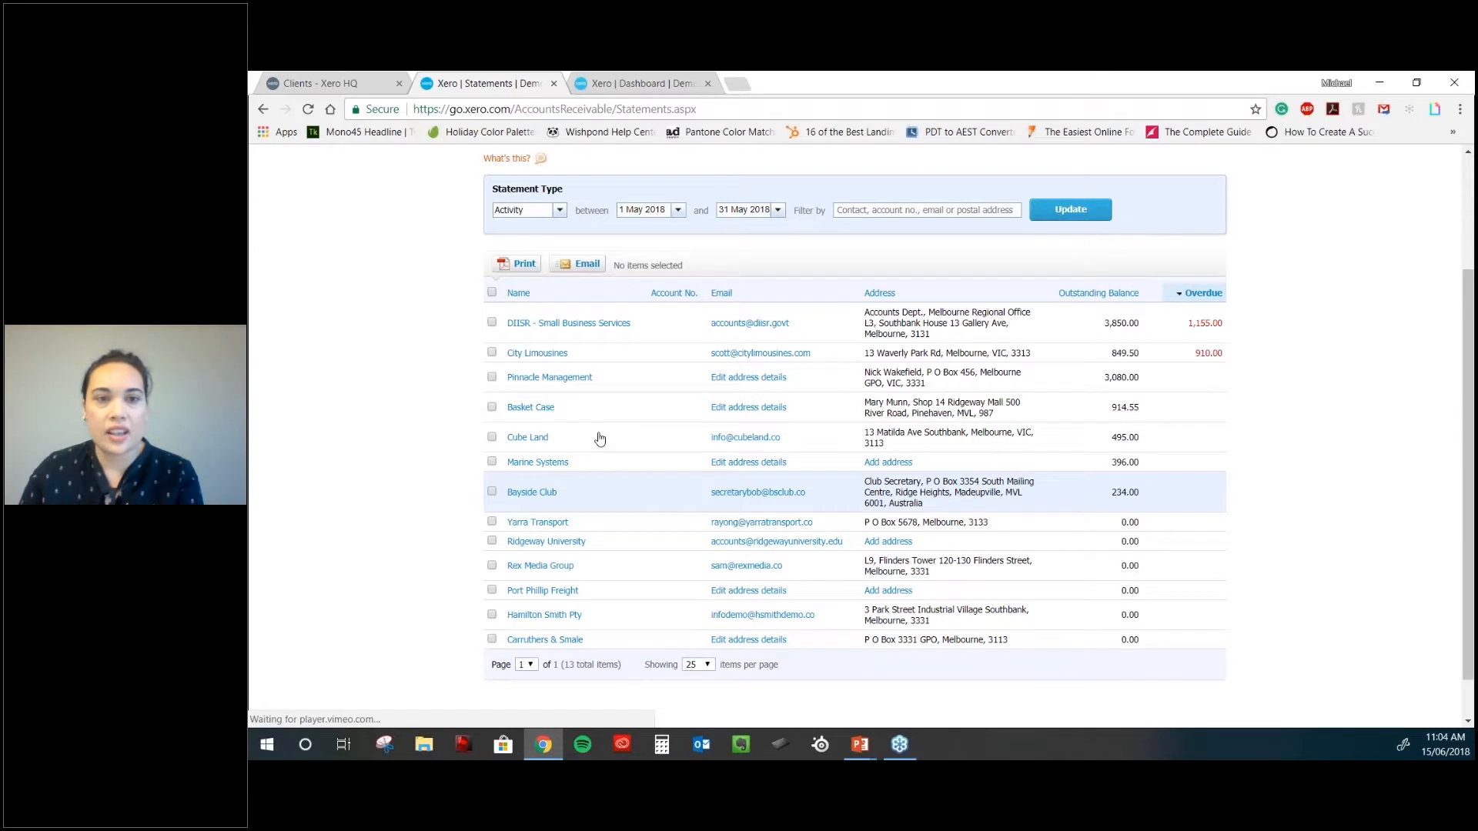
pyautogui.click(492, 322)
pyautogui.click(492, 352)
pyautogui.click(529, 209)
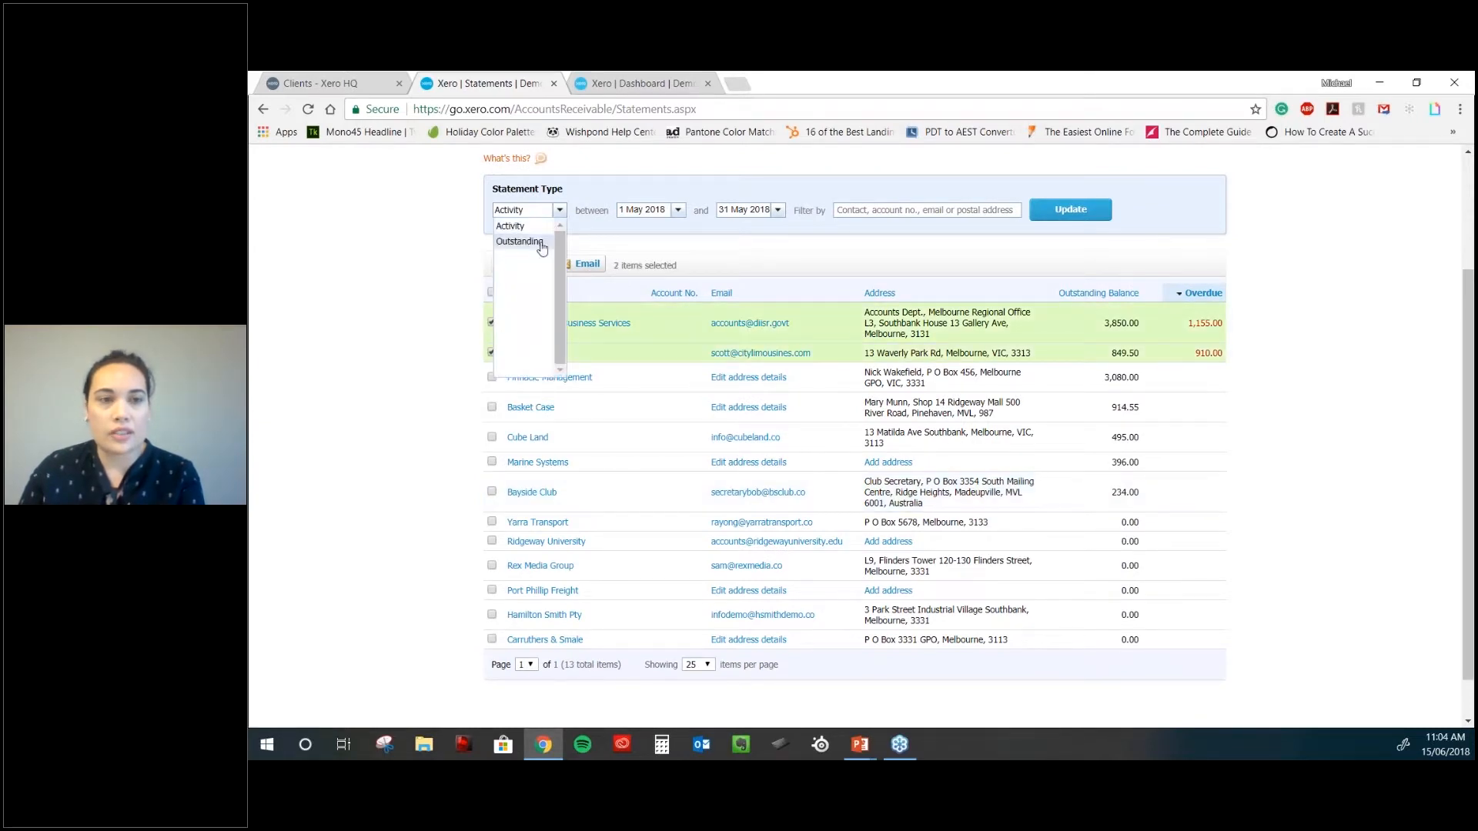
pyautogui.click(517, 232)
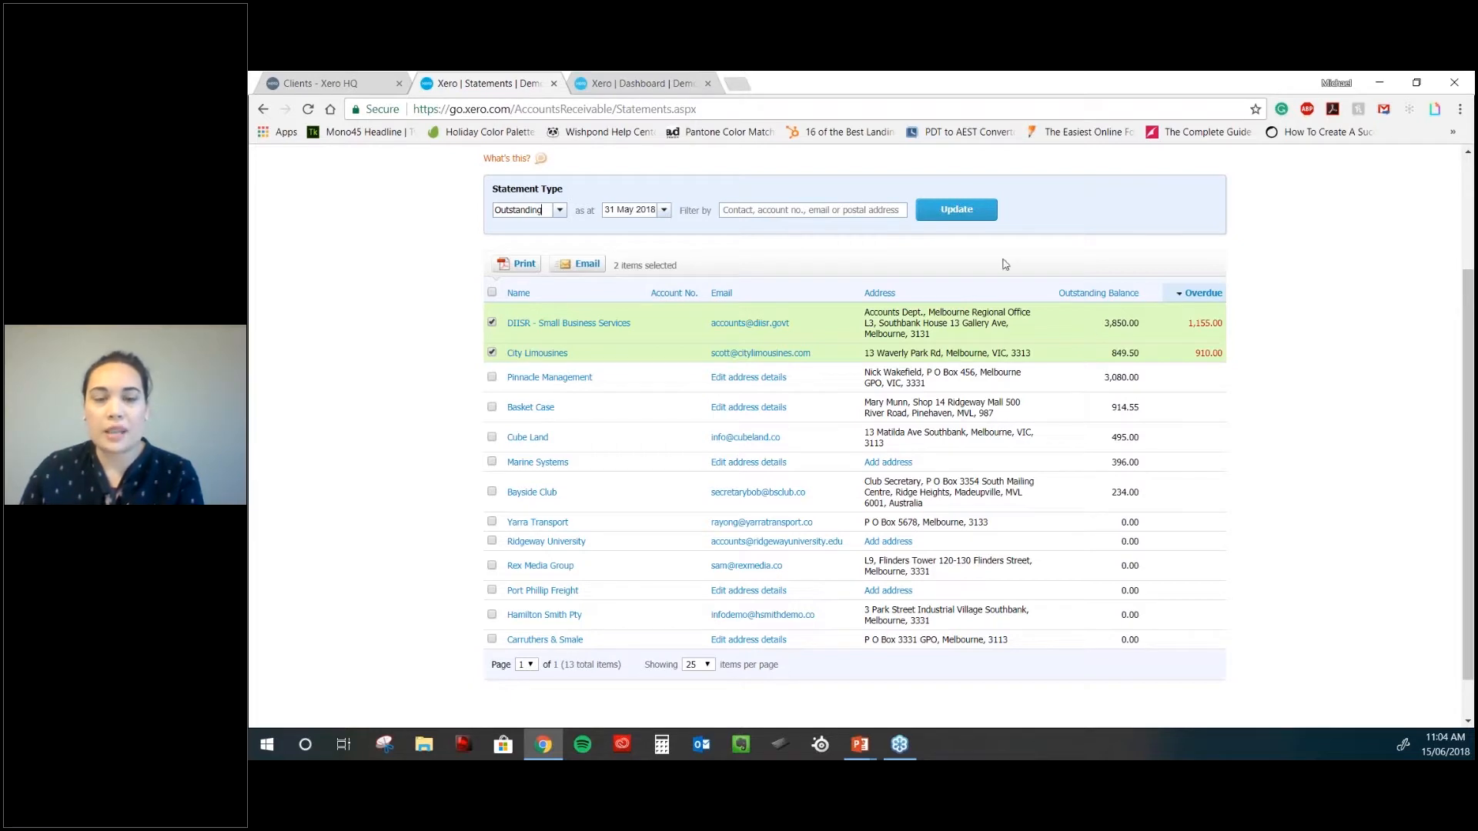
pyautogui.scroll(1, 1005, 264)
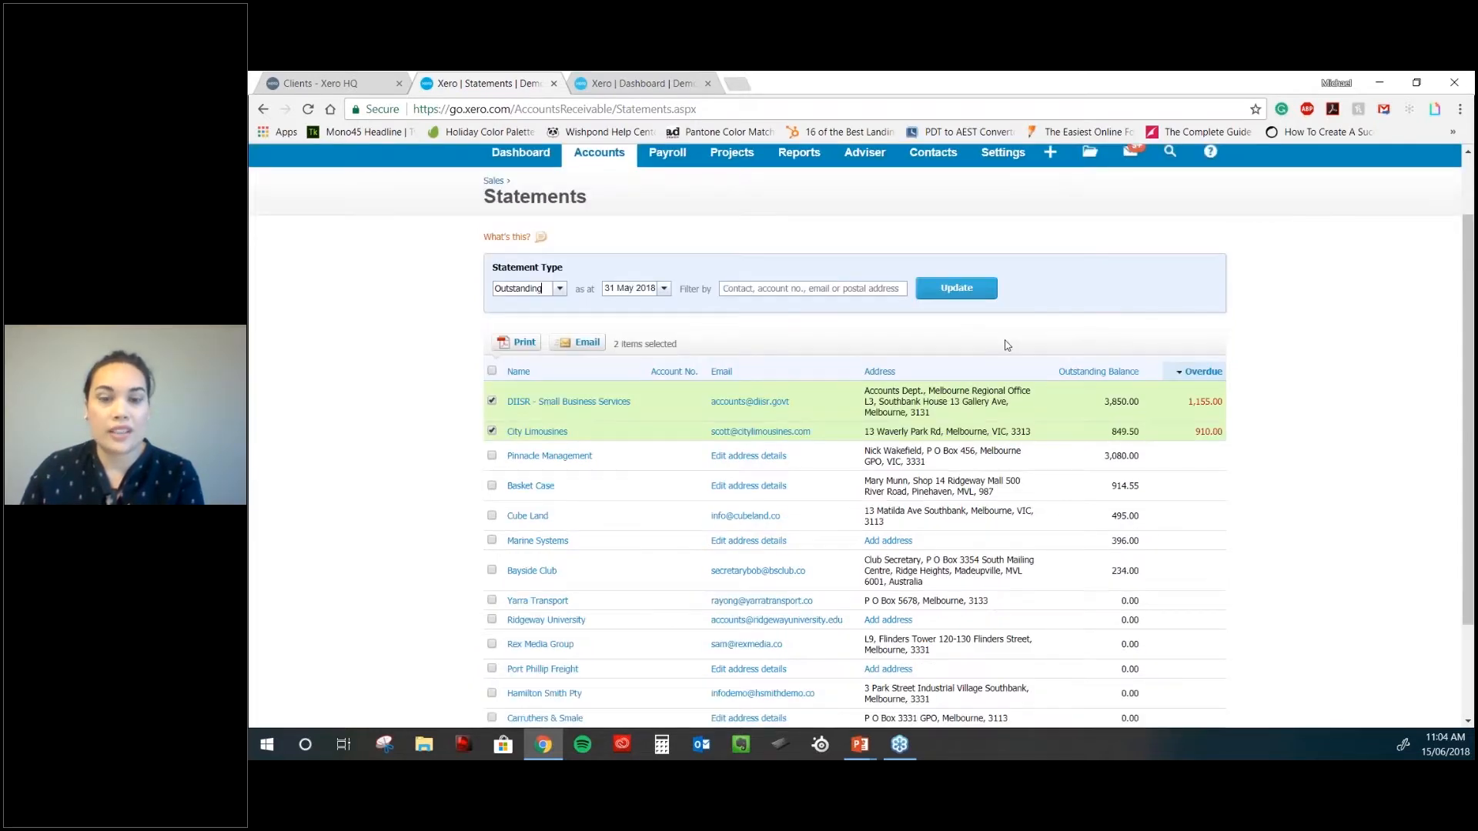
pyautogui.scroll(-1, 1006, 345)
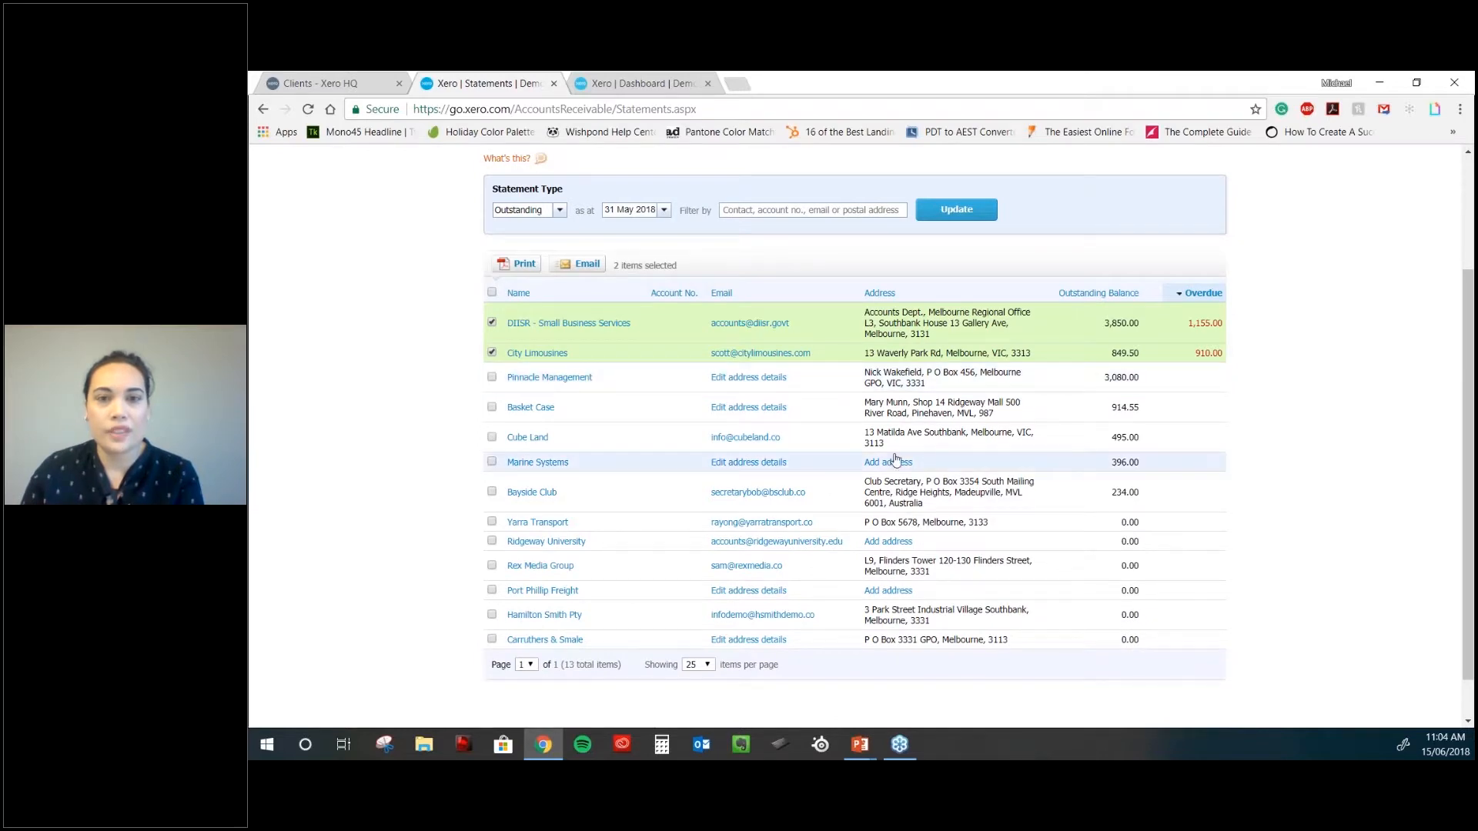
pyautogui.scroll(2, 895, 459)
pyautogui.click(919, 235)
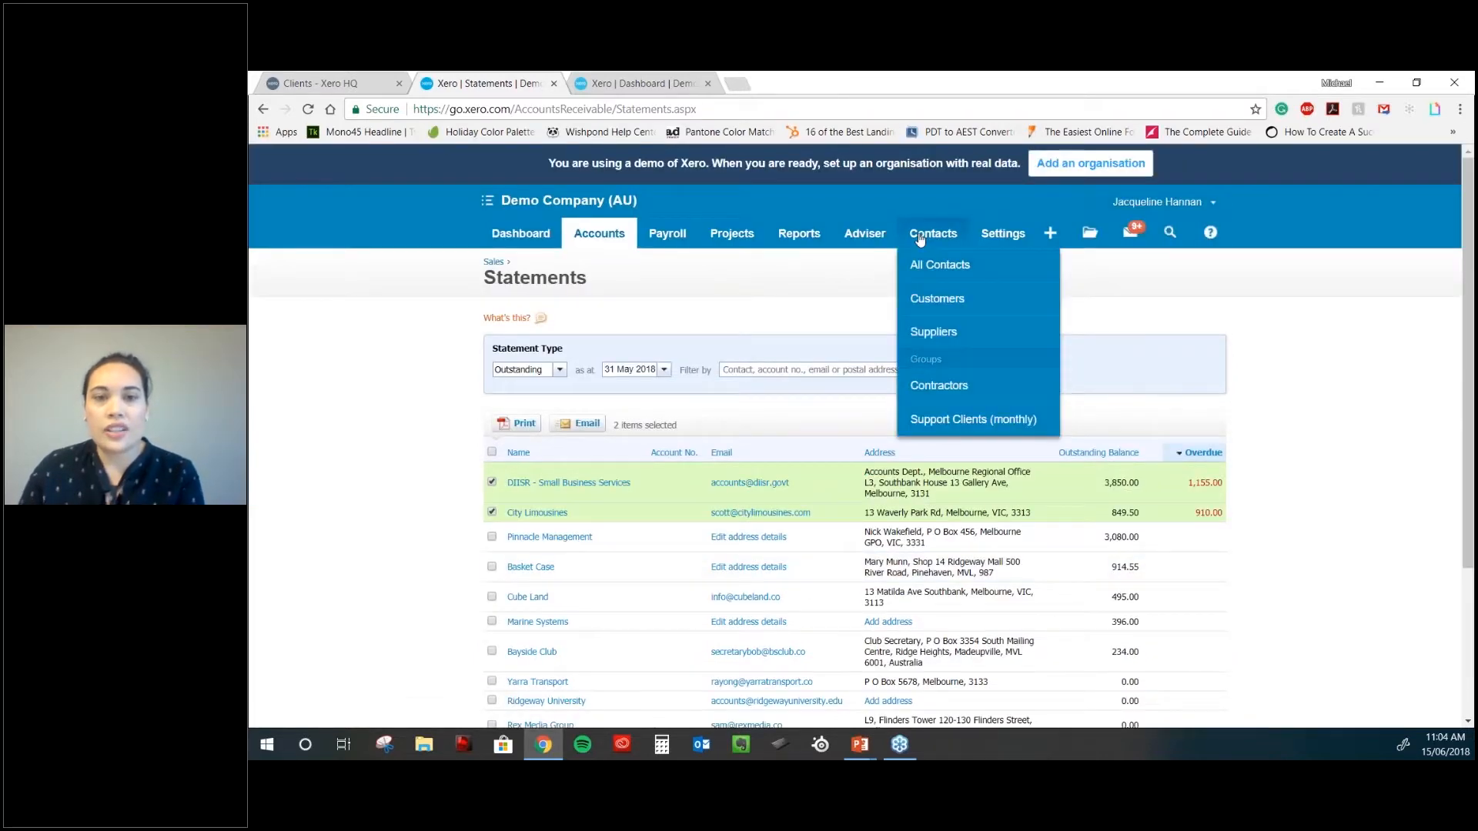
pyautogui.click(877, 235)
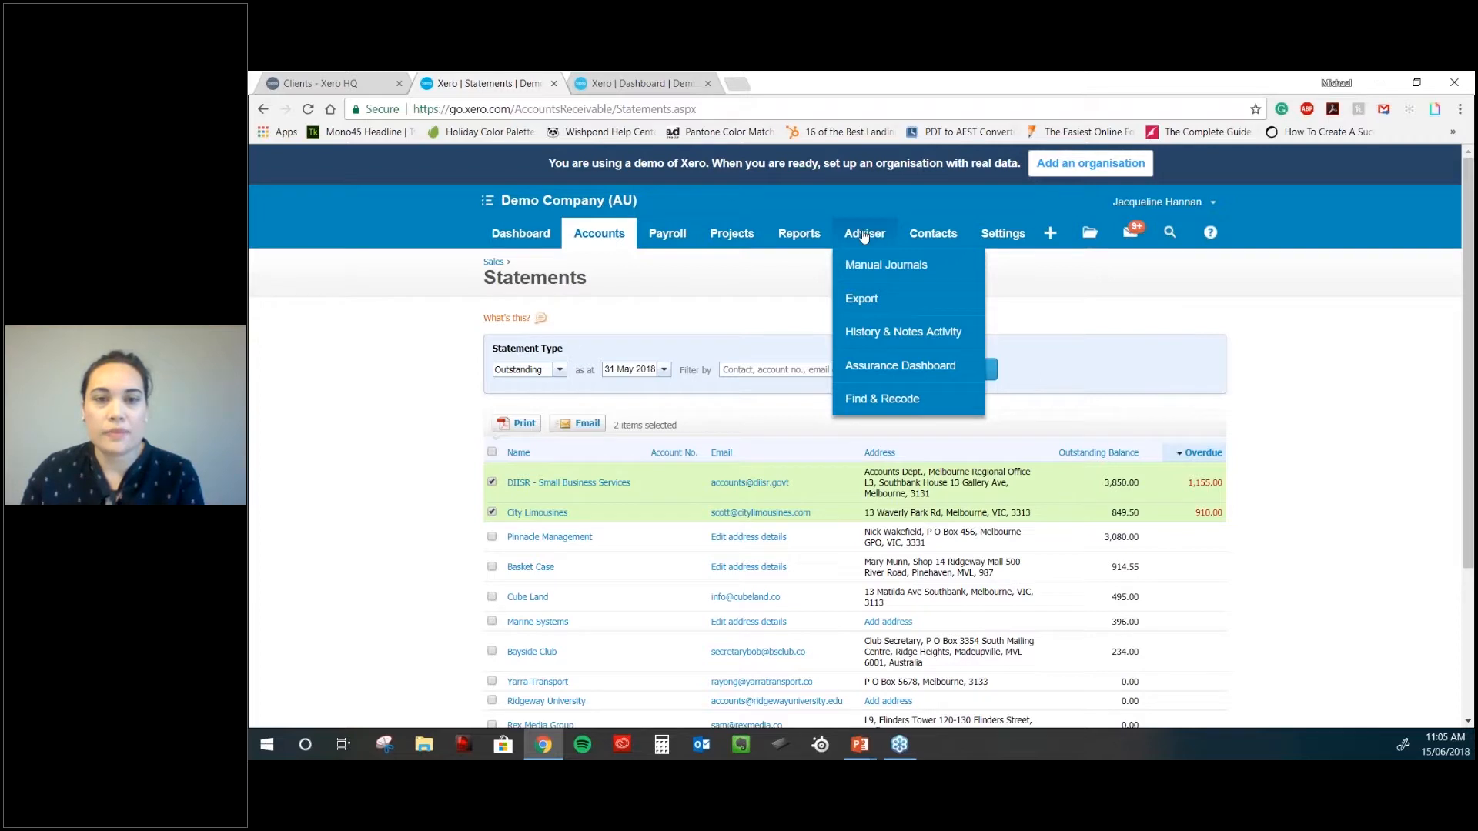
pyautogui.moveTo(782, 231)
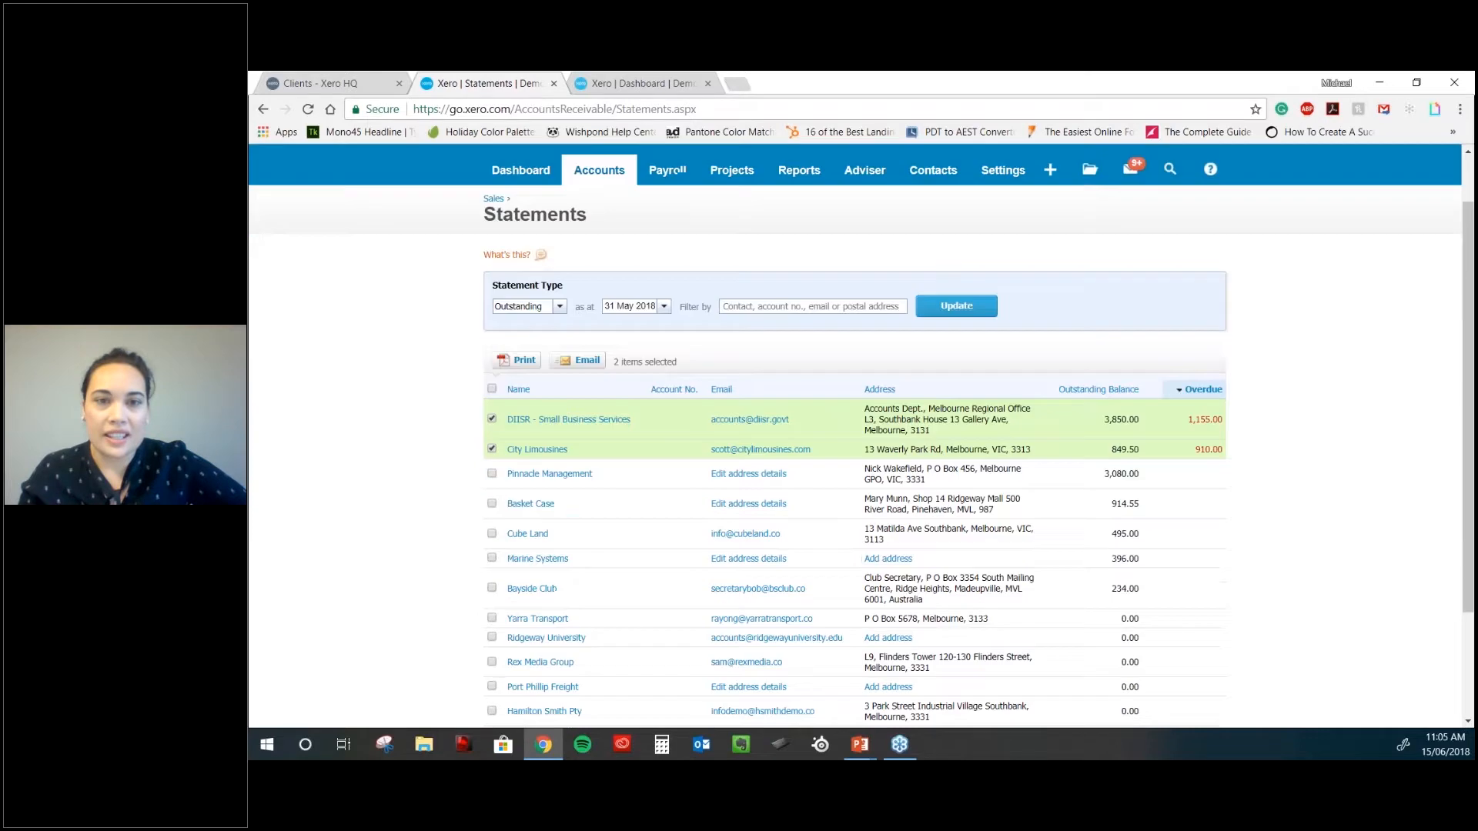
# - Browse the All Reports page's Financial, Tax, Receivables and Payables reports, then show favourite reports
pyautogui.click(810, 267)
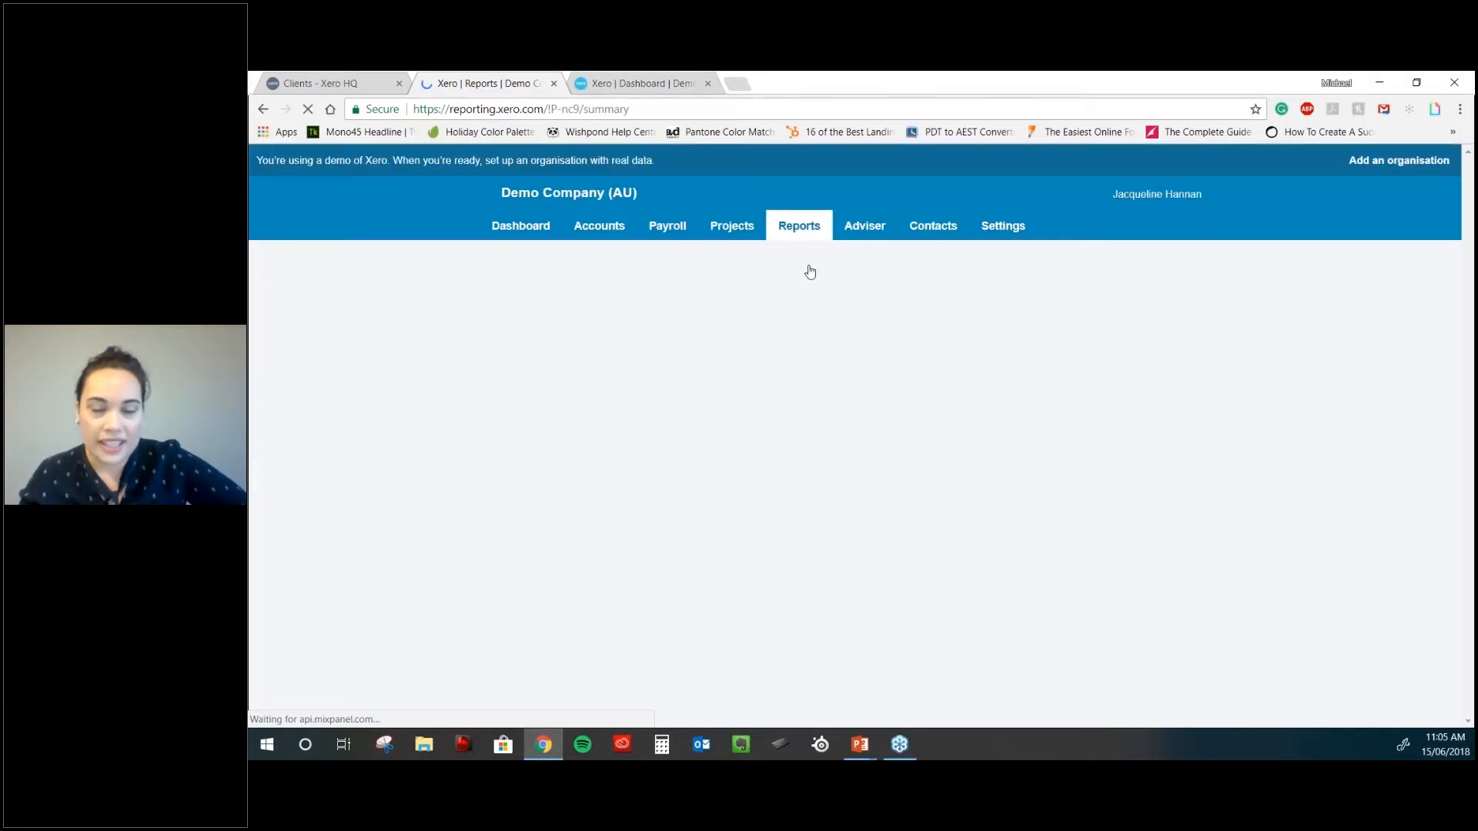
pyautogui.scroll(-1, 673, 422)
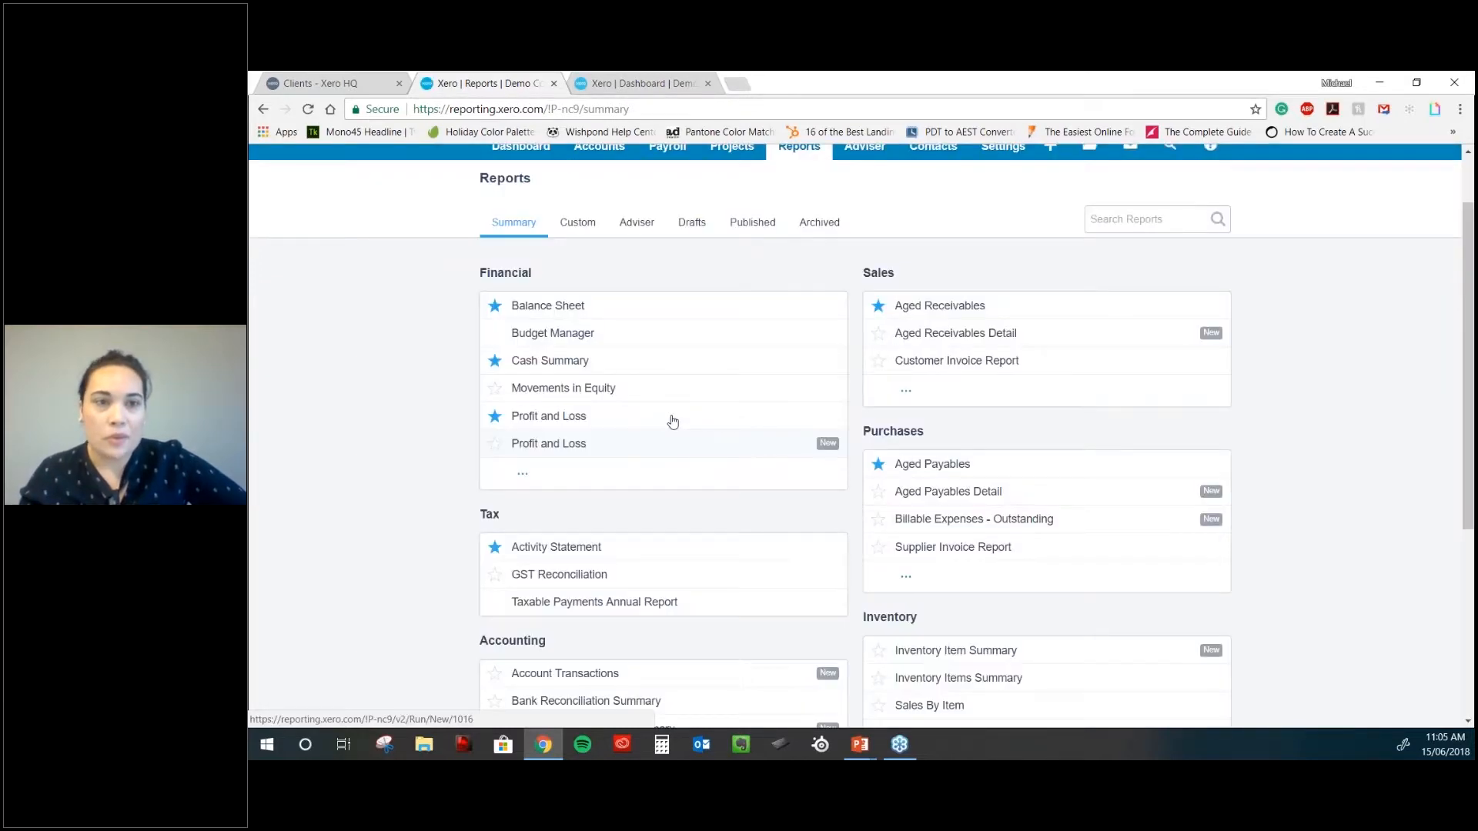
pyautogui.scroll(-1, 537, 489)
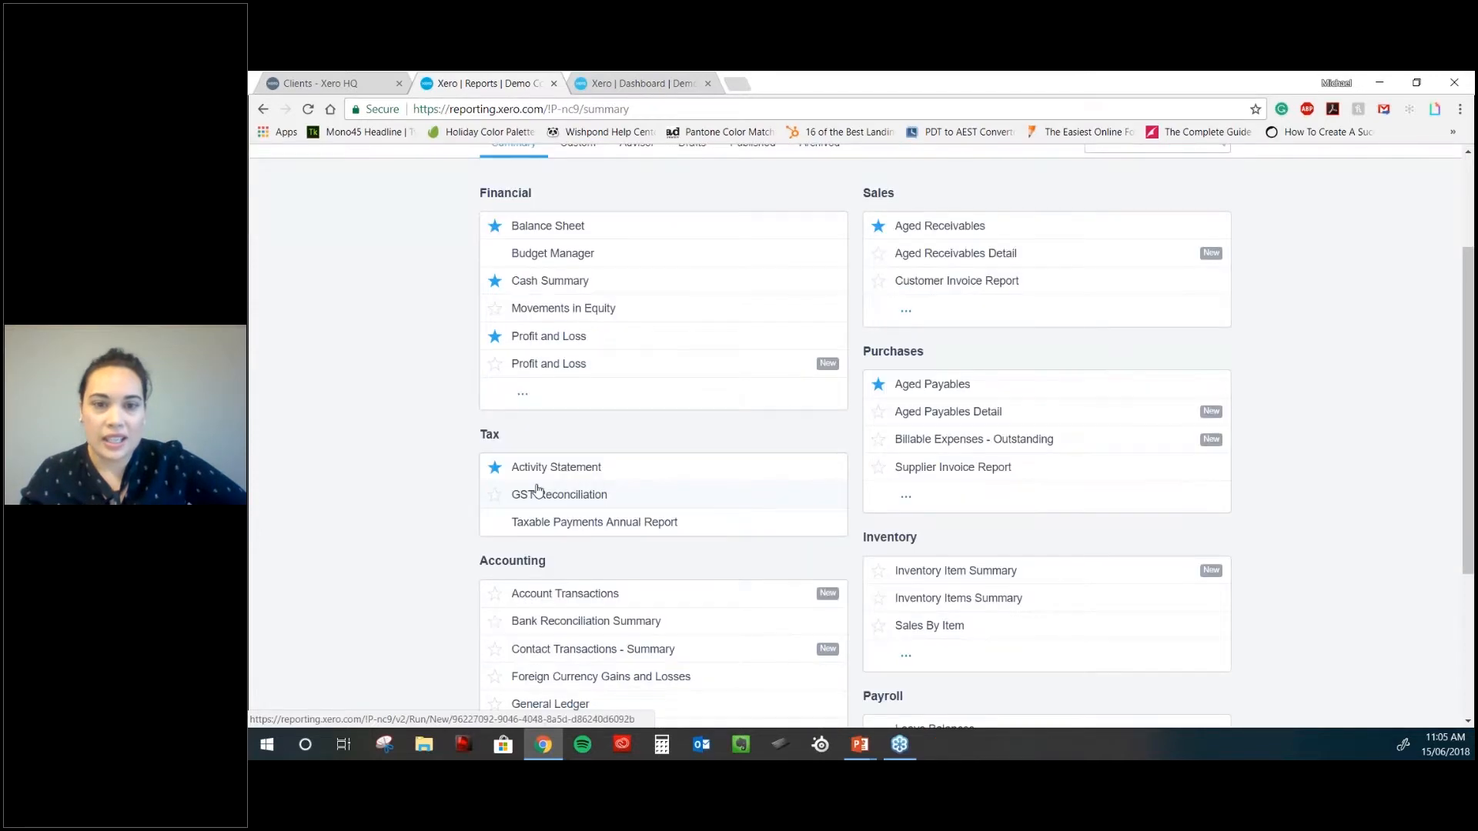
pyautogui.scroll(2, 537, 489)
pyautogui.click(799, 226)
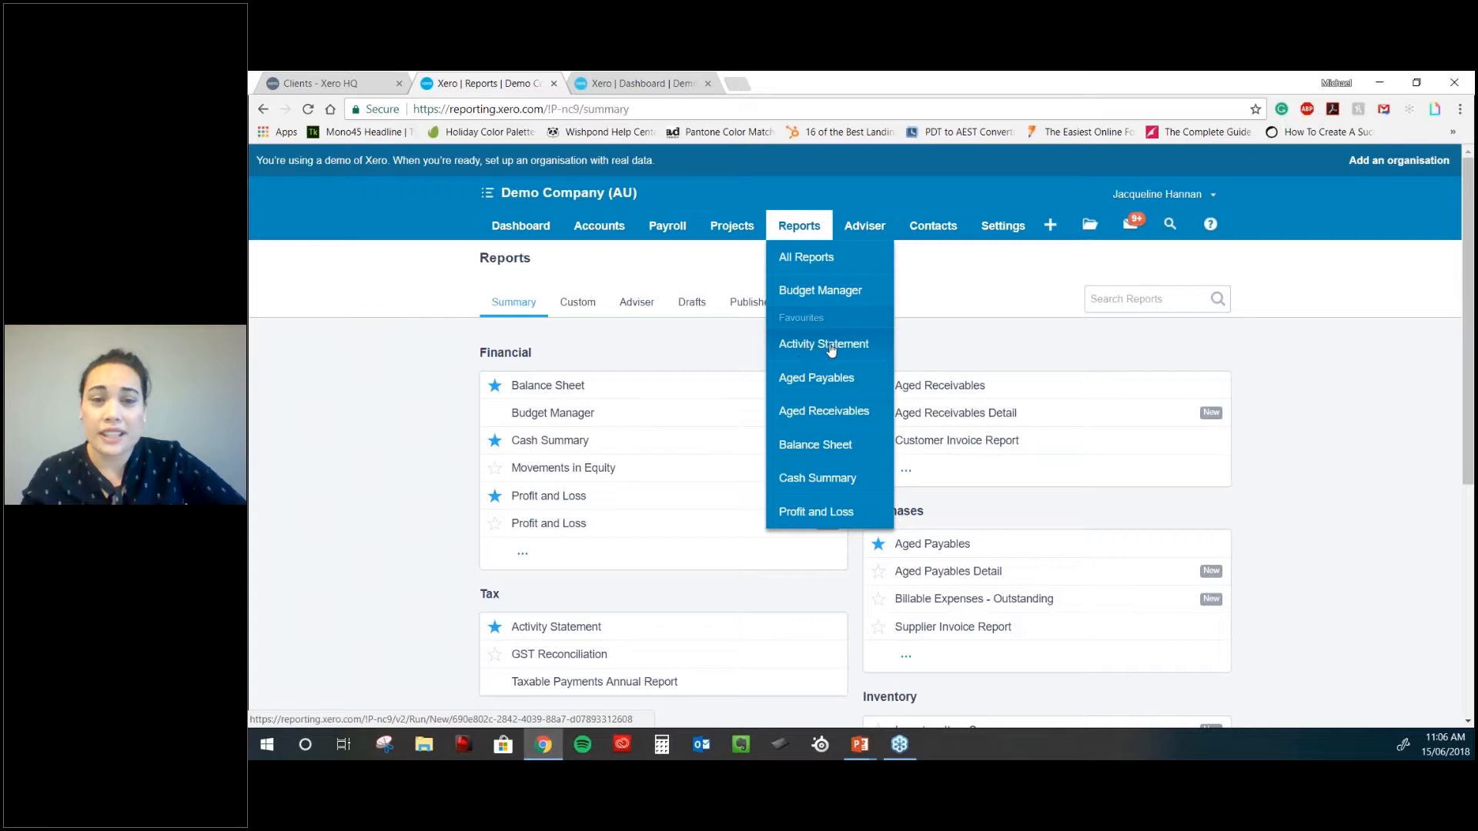
# - Open the June 2018 Cash Summary and scroll through its 1,755.18 operating surplus and 510.18 net cash movement
pyautogui.click(826, 483)
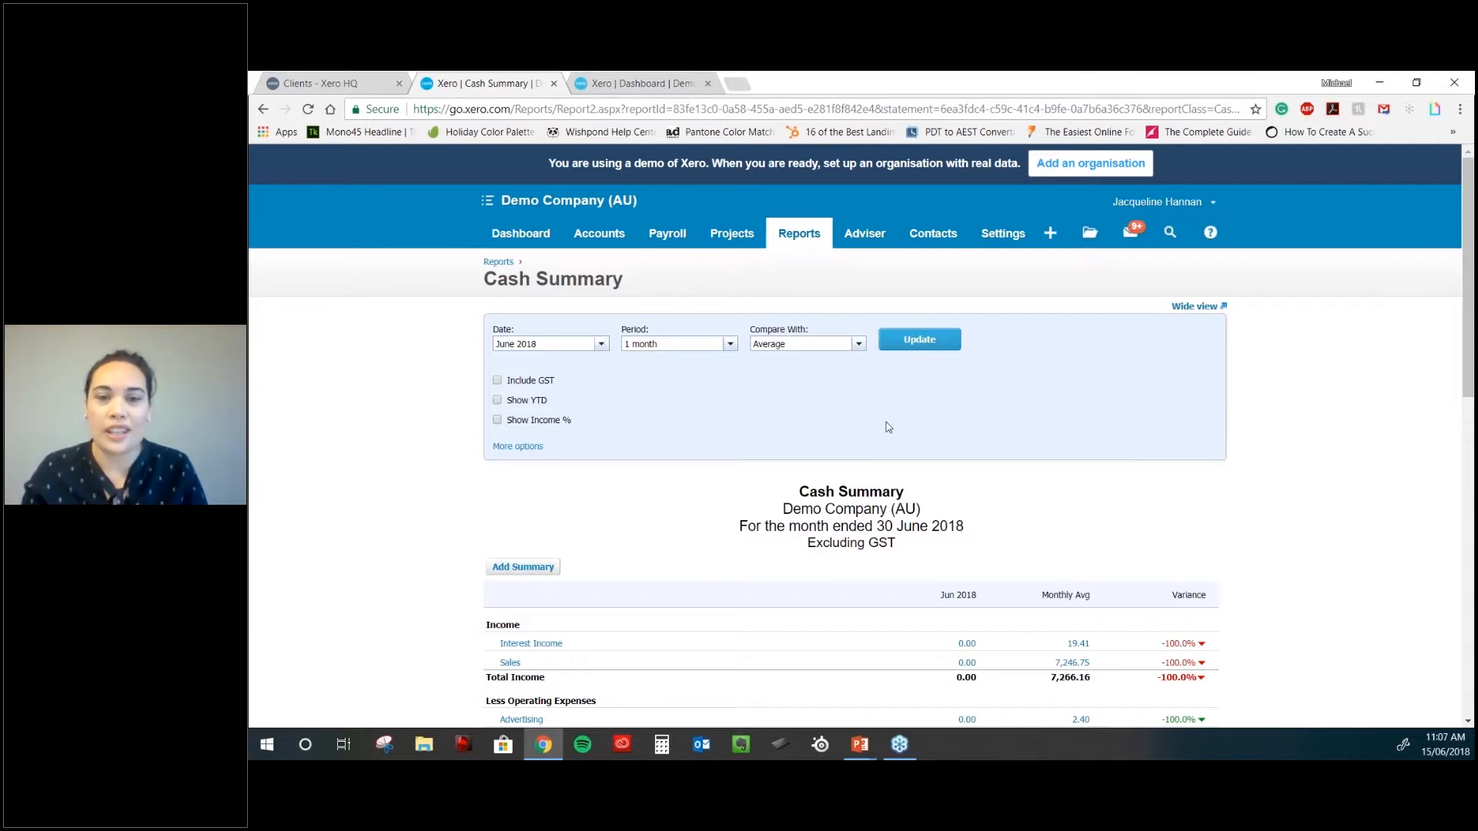
pyautogui.scroll(-1, 888, 427)
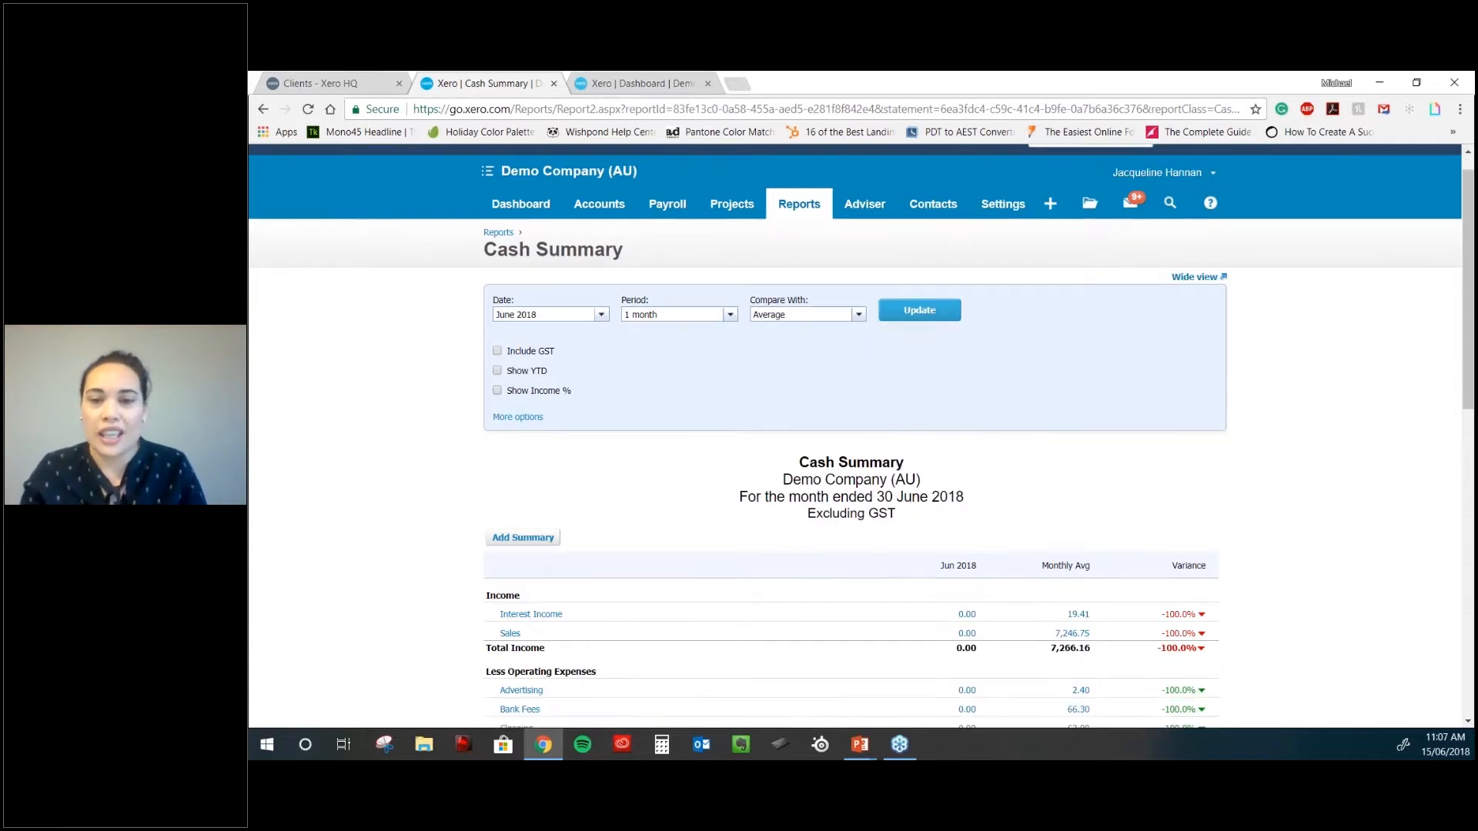
pyautogui.scroll(-3, 854, 431)
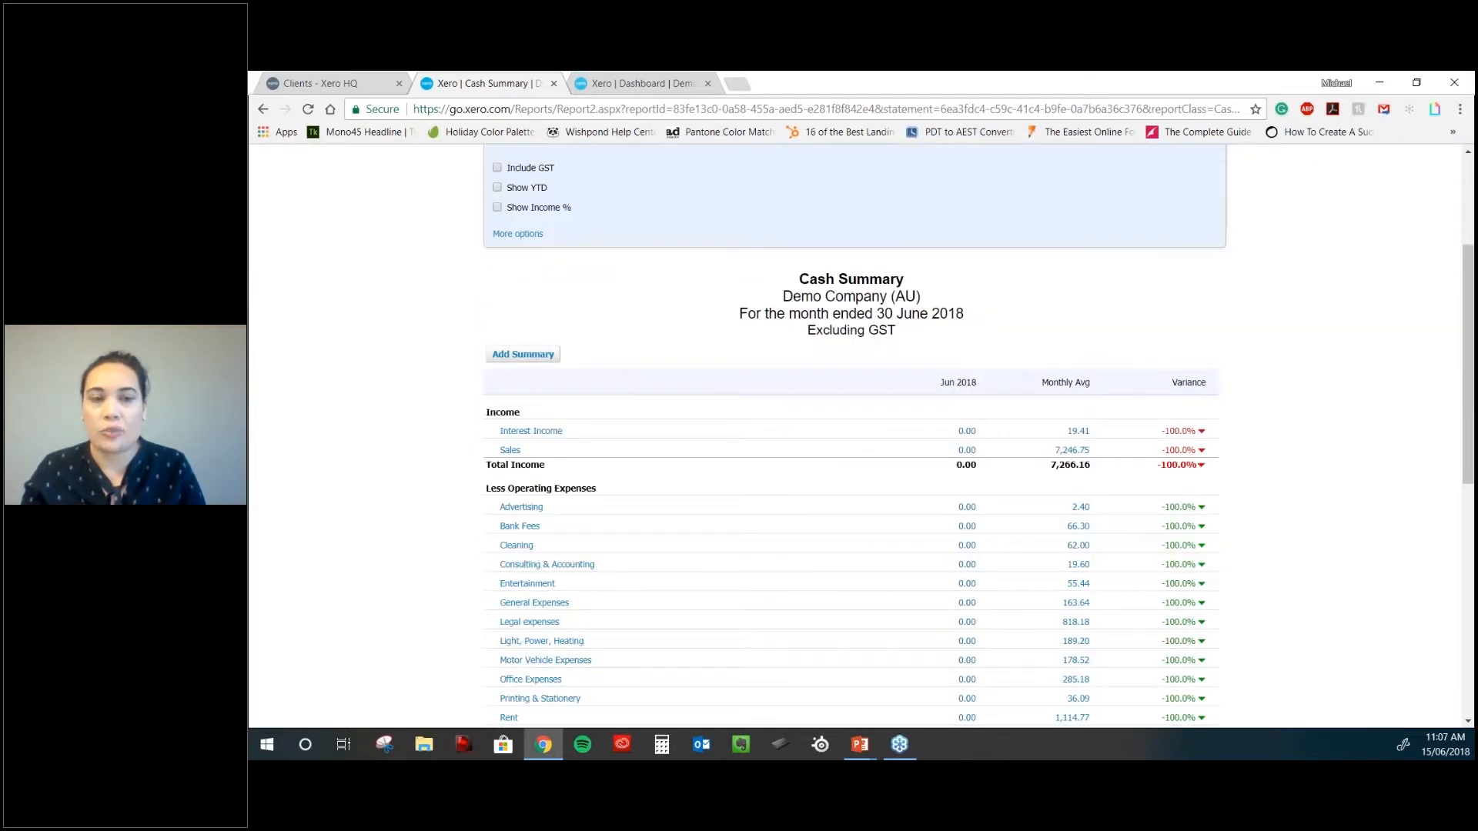
pyautogui.scroll(-5, 1085, 474)
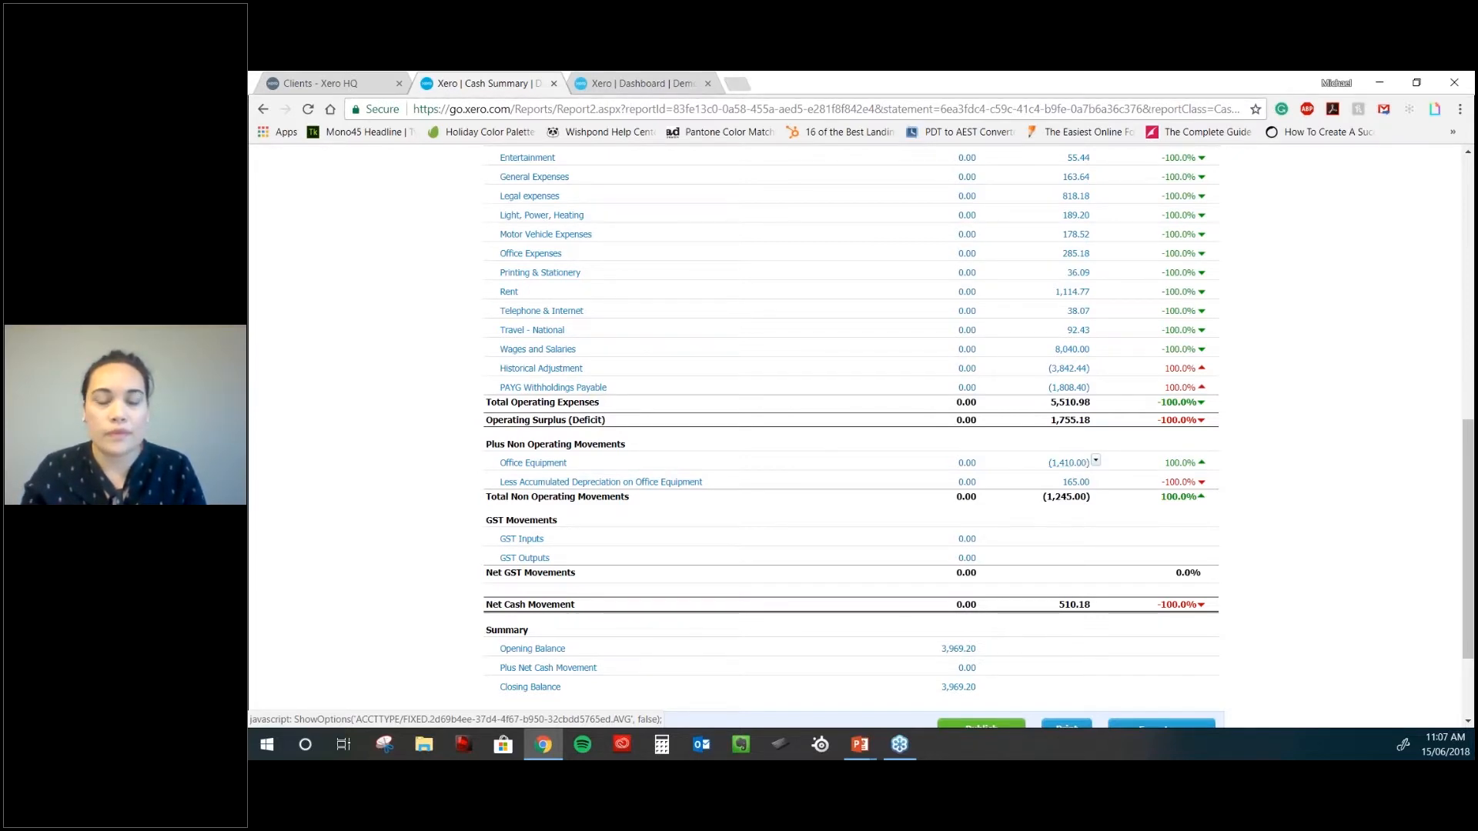
pyautogui.scroll(1, 1080, 438)
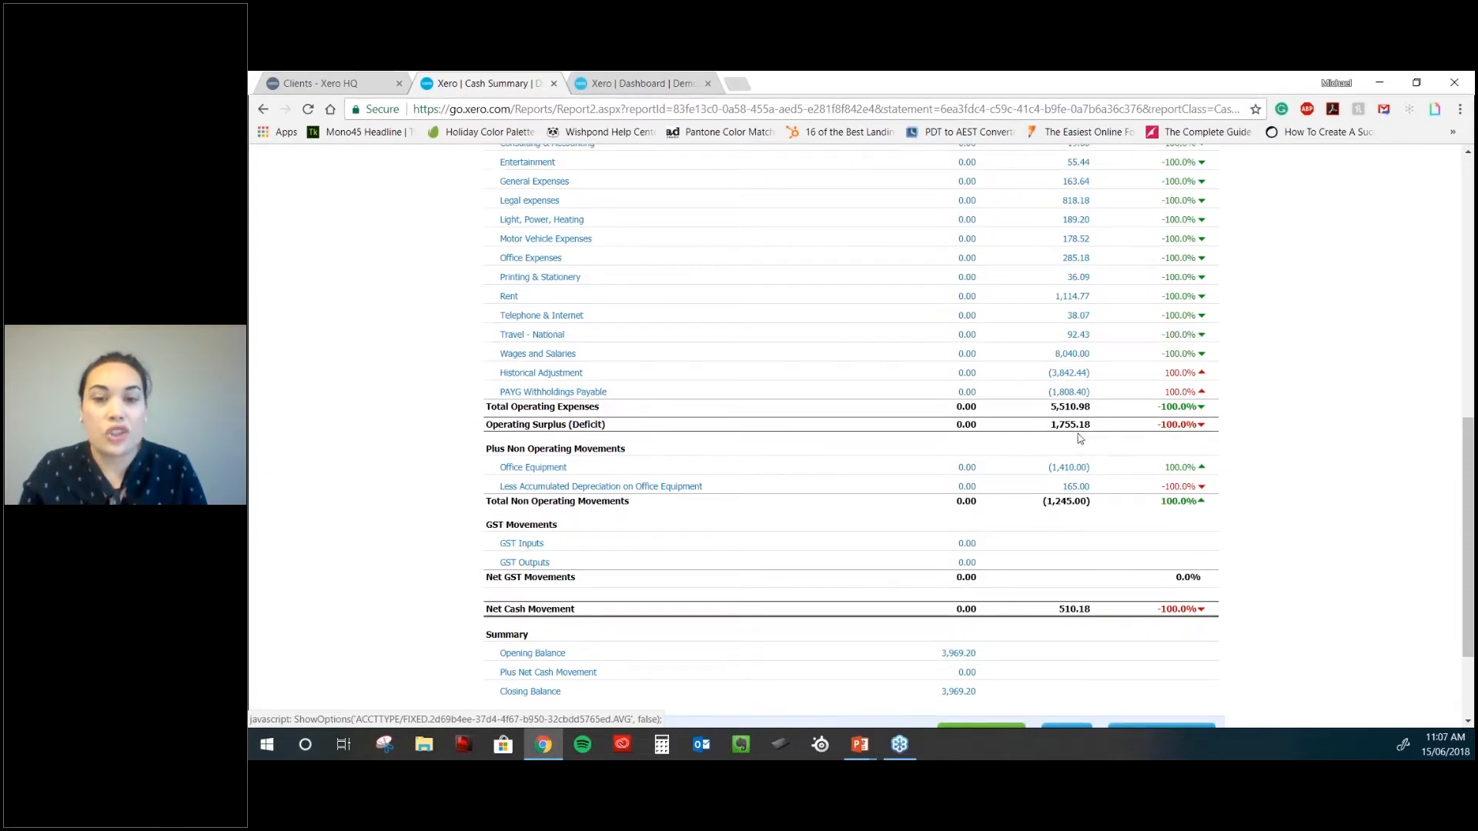
pyautogui.scroll(1, 1080, 438)
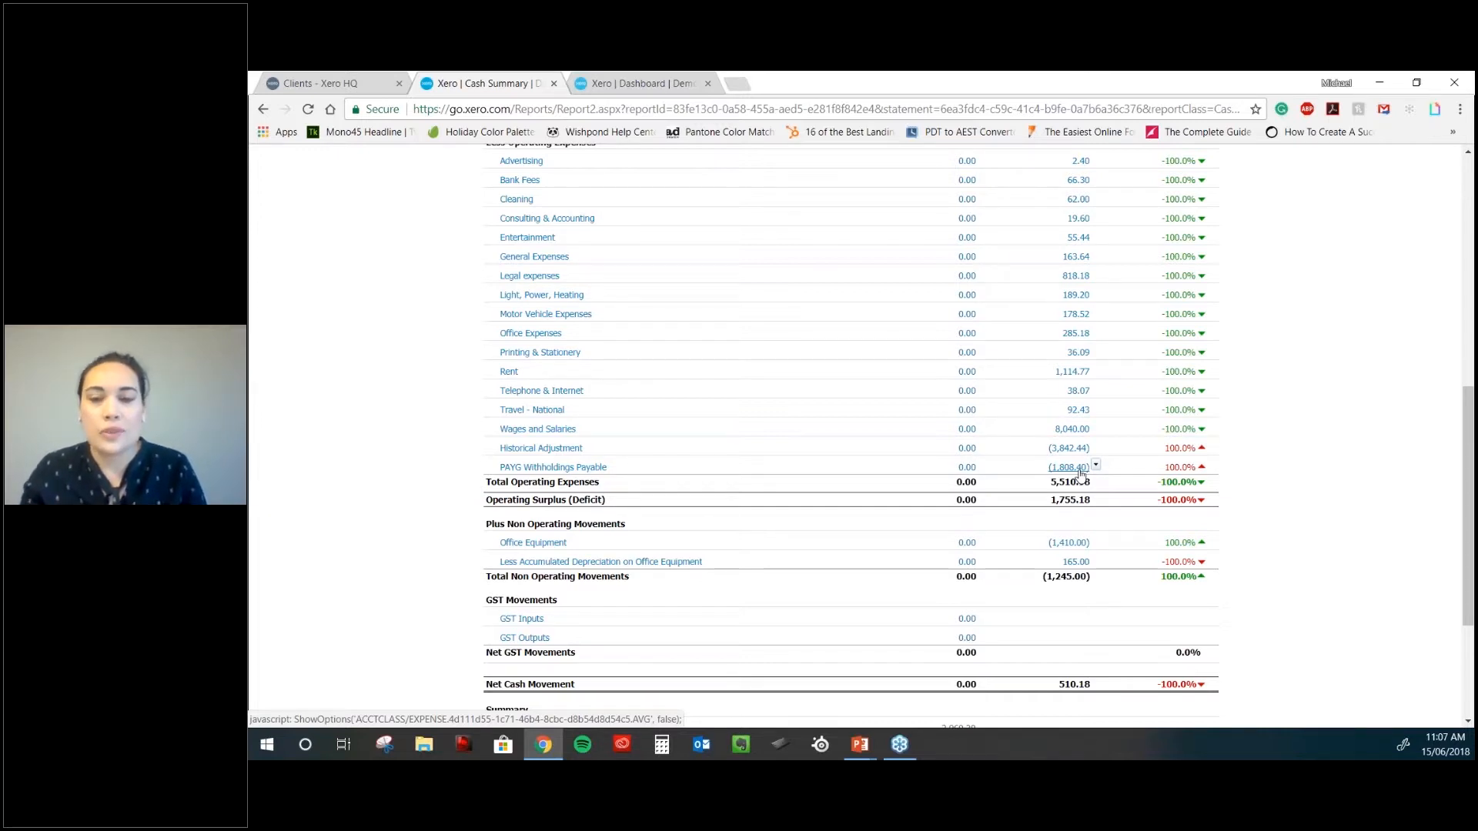
pyautogui.scroll(-1, 1080, 476)
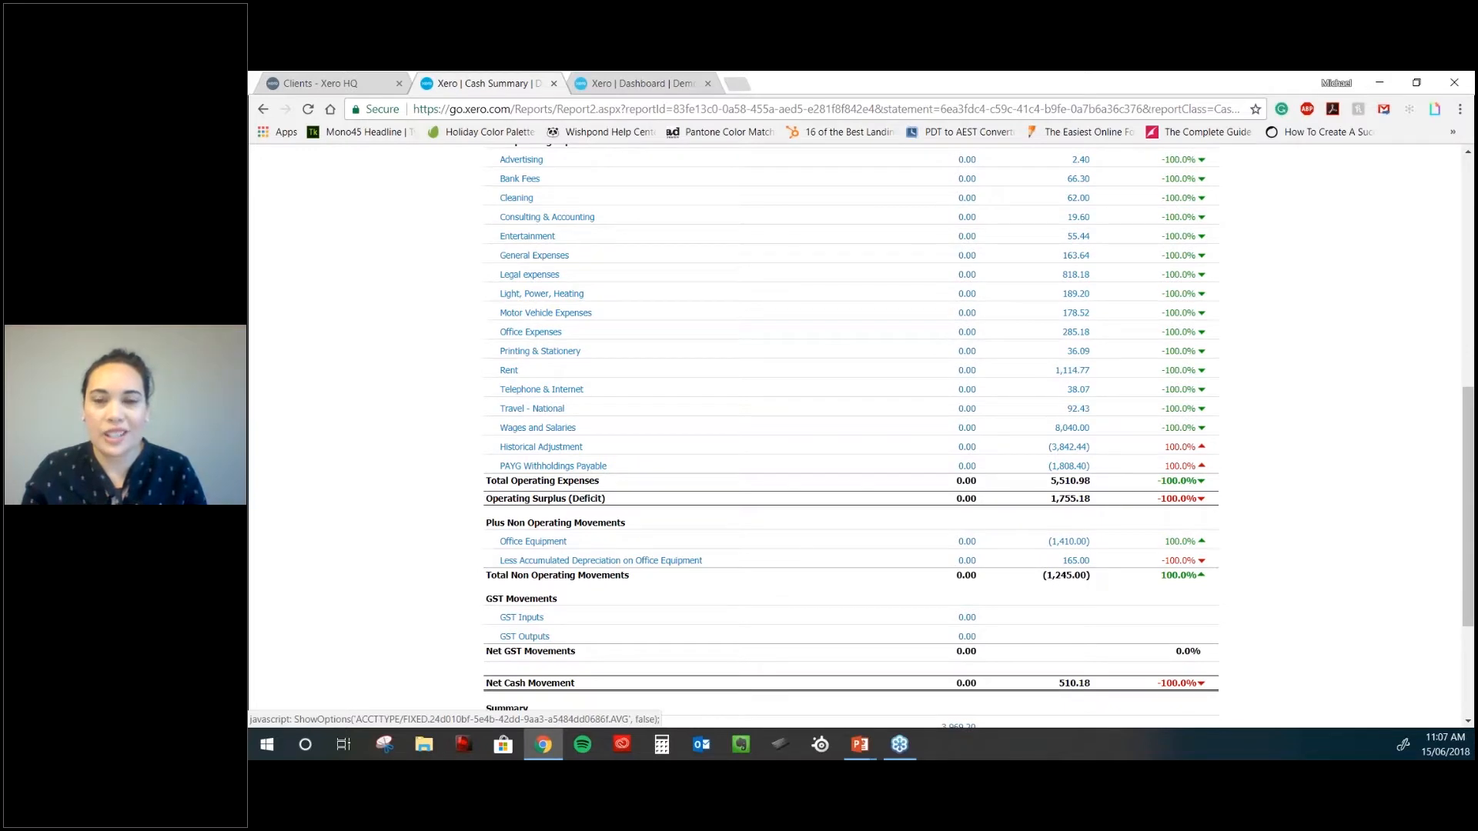
pyautogui.scroll(-2, 1070, 543)
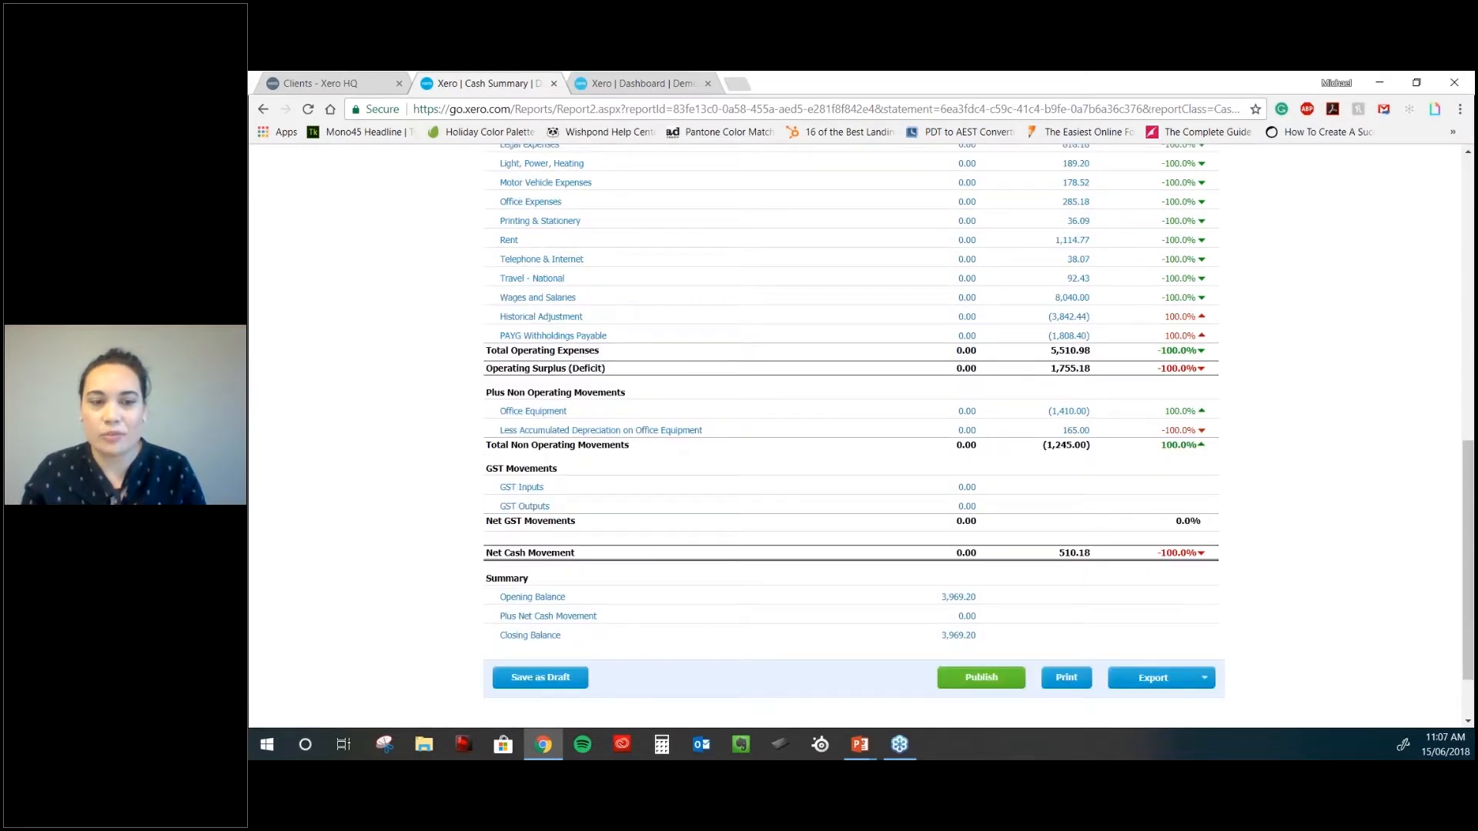
pyautogui.scroll(4, 1072, 625)
pyautogui.scroll(-3, 1071, 625)
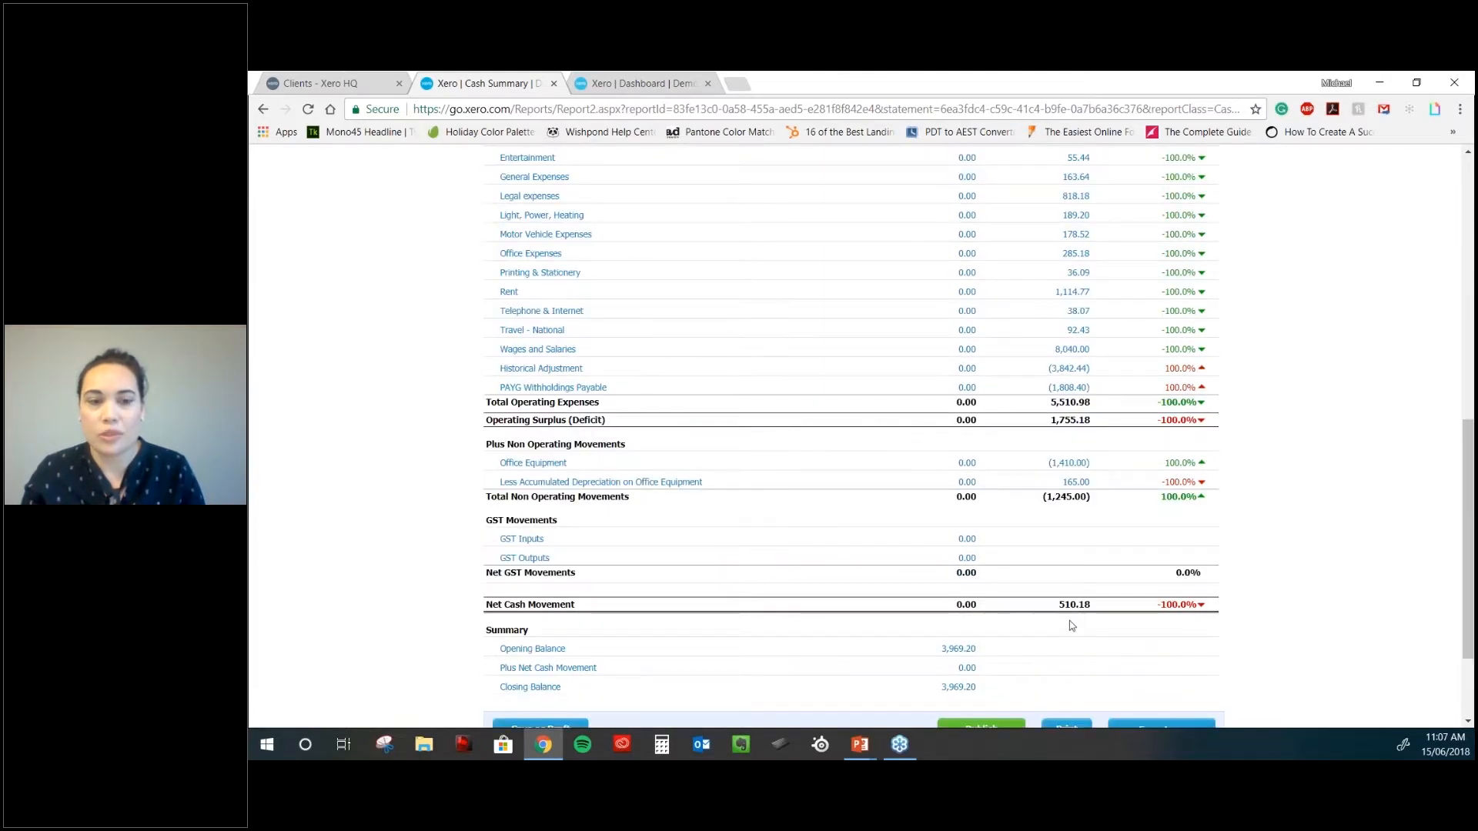
pyautogui.scroll(-1, 1071, 625)
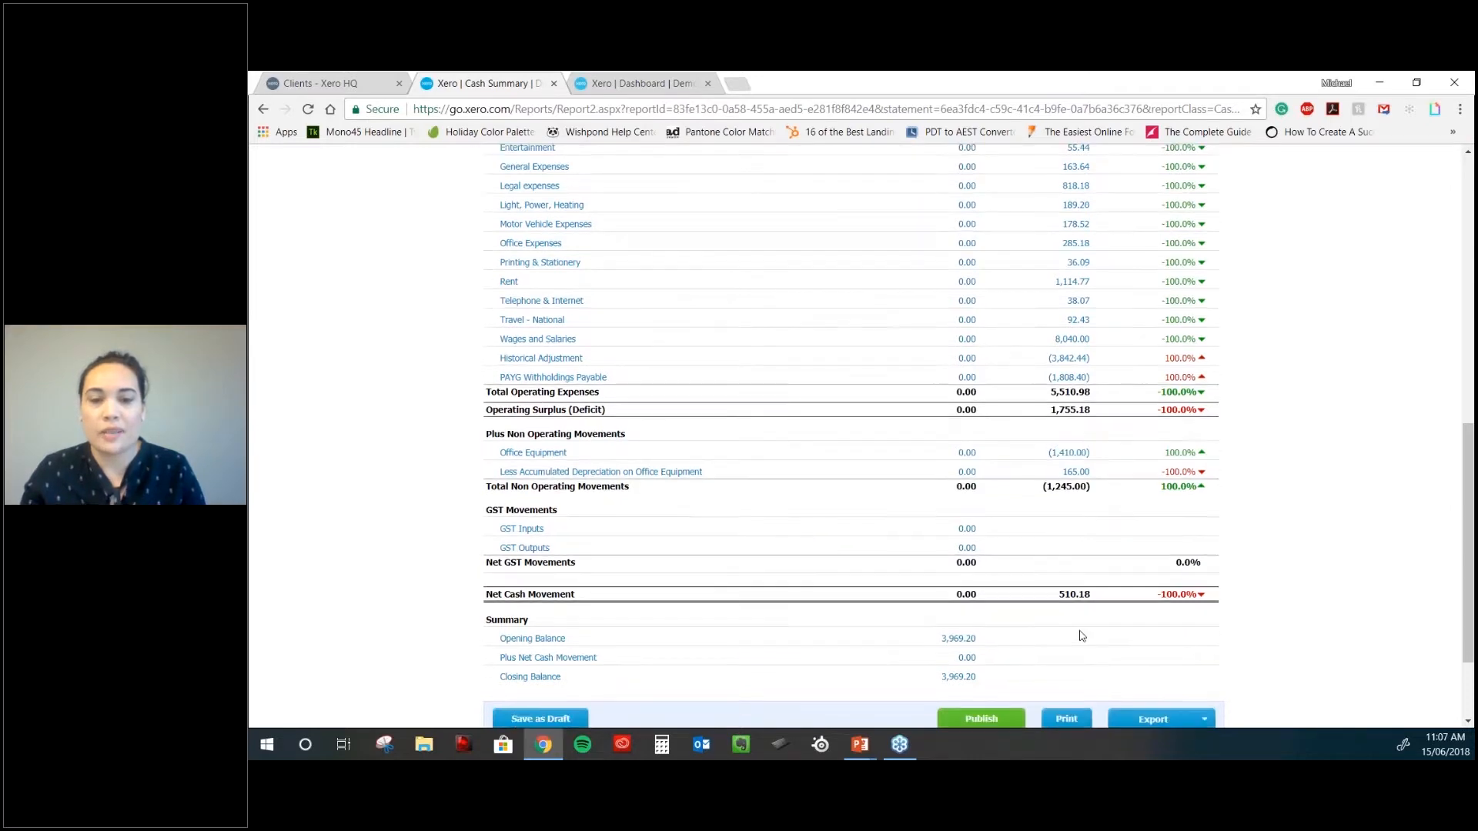
pyautogui.scroll(-1, 1081, 636)
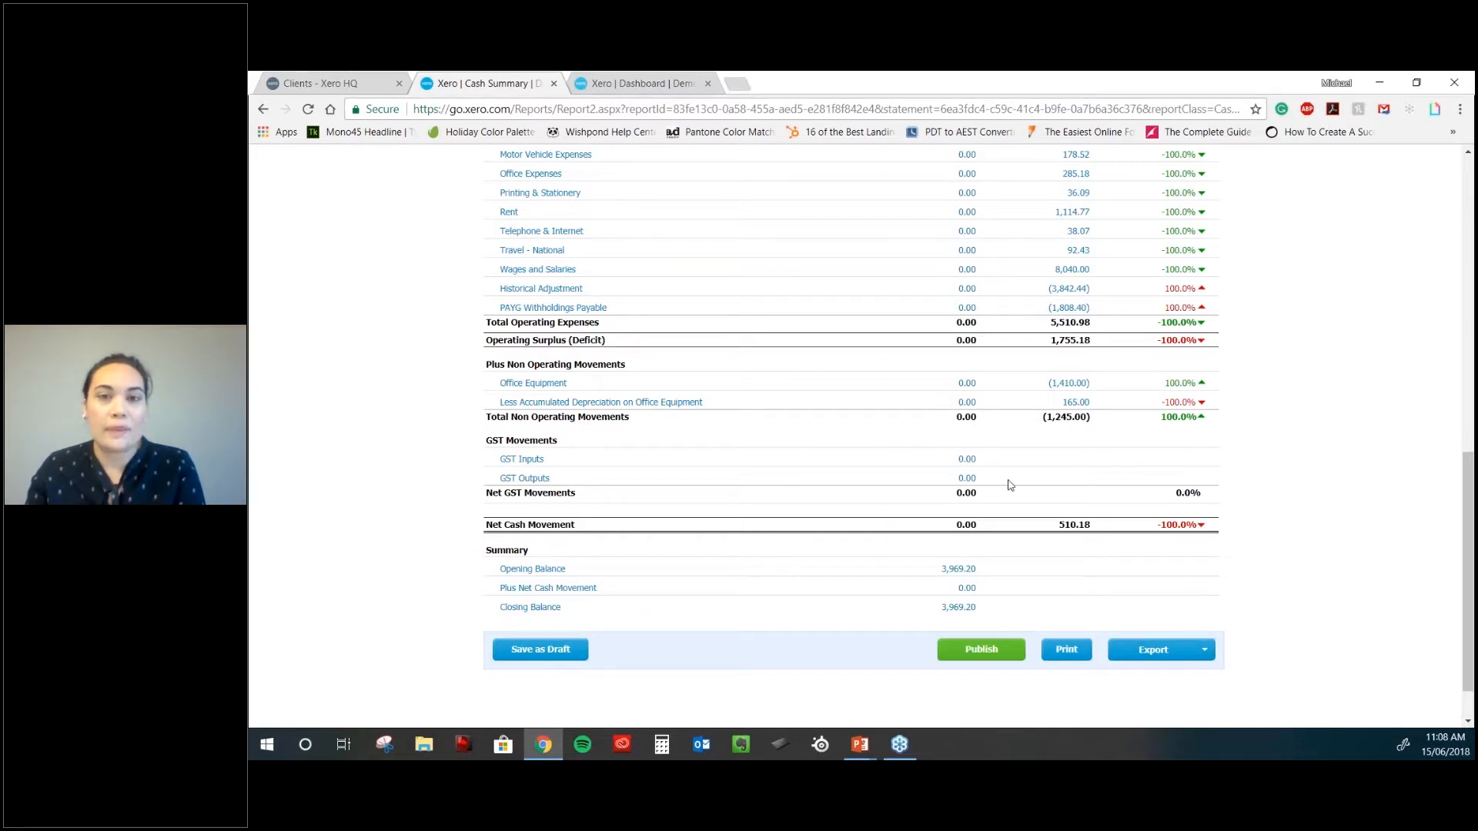
pyautogui.scroll(1, 1011, 485)
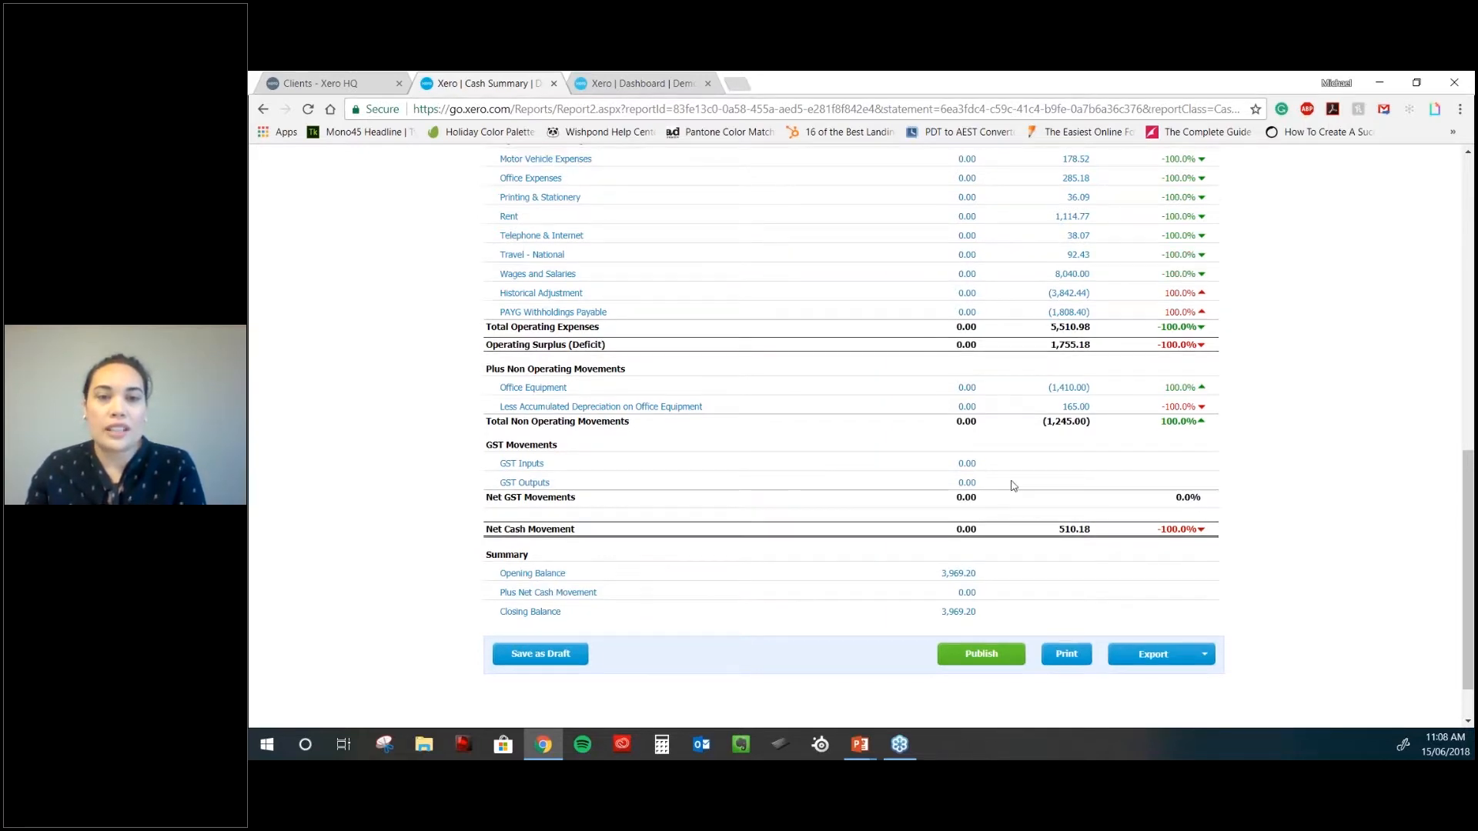
# - Go to All Reports, expand the Accounting list and open the Management Report
pyautogui.scroll(15, 1010, 484)
pyautogui.click(801, 233)
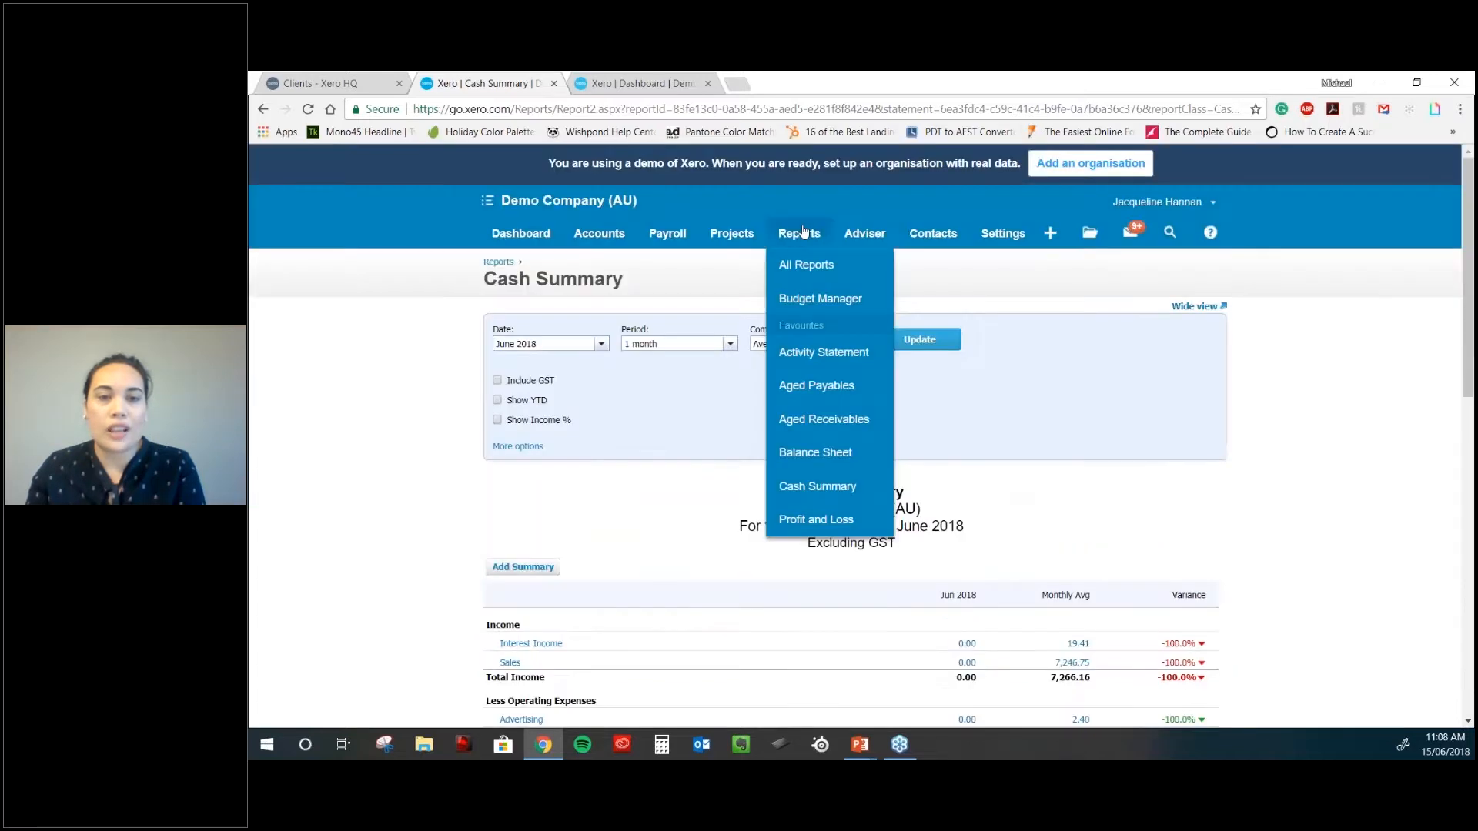
pyautogui.click(817, 485)
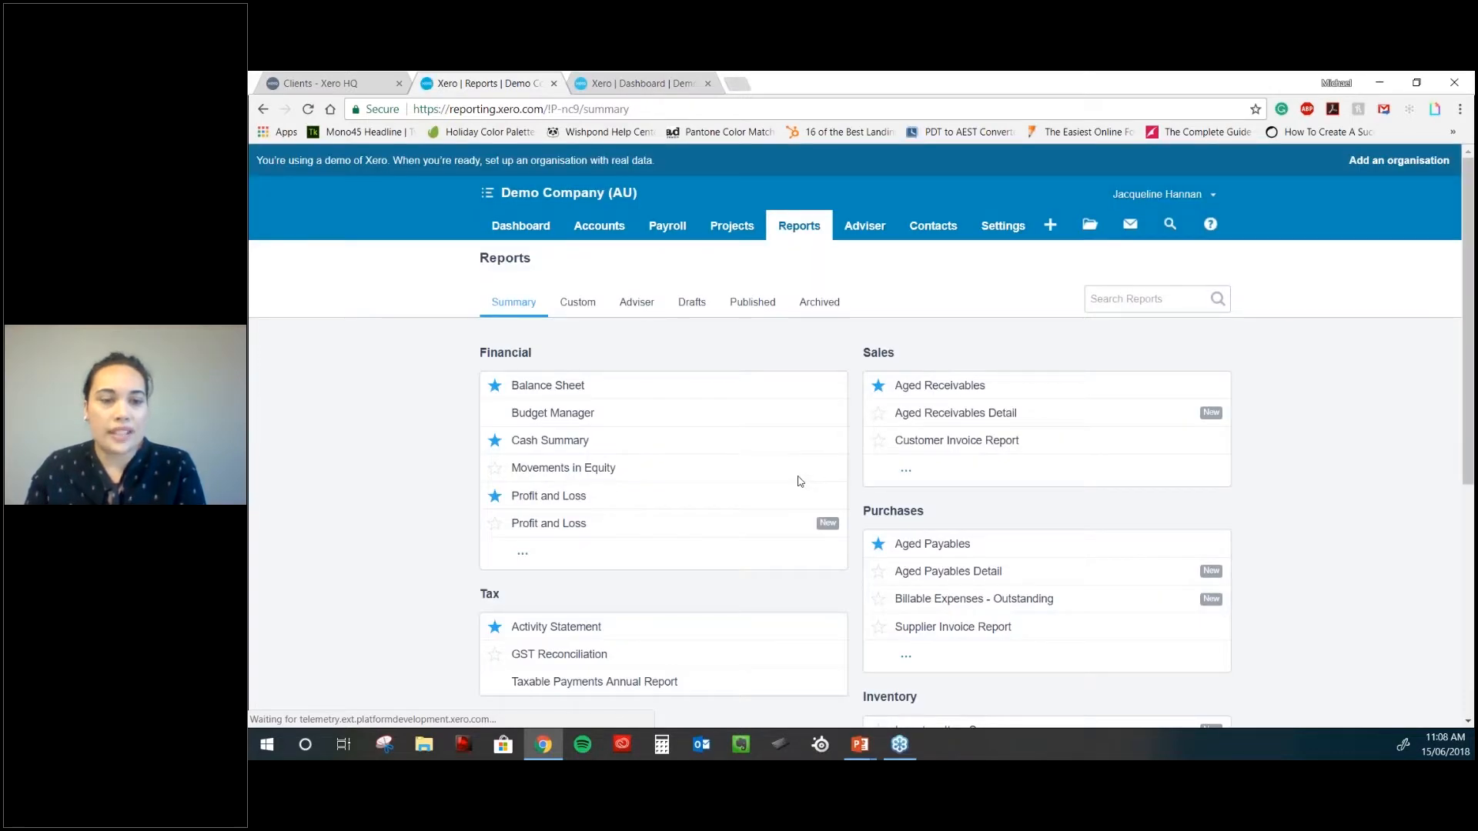
pyautogui.scroll(-4, 542, 236)
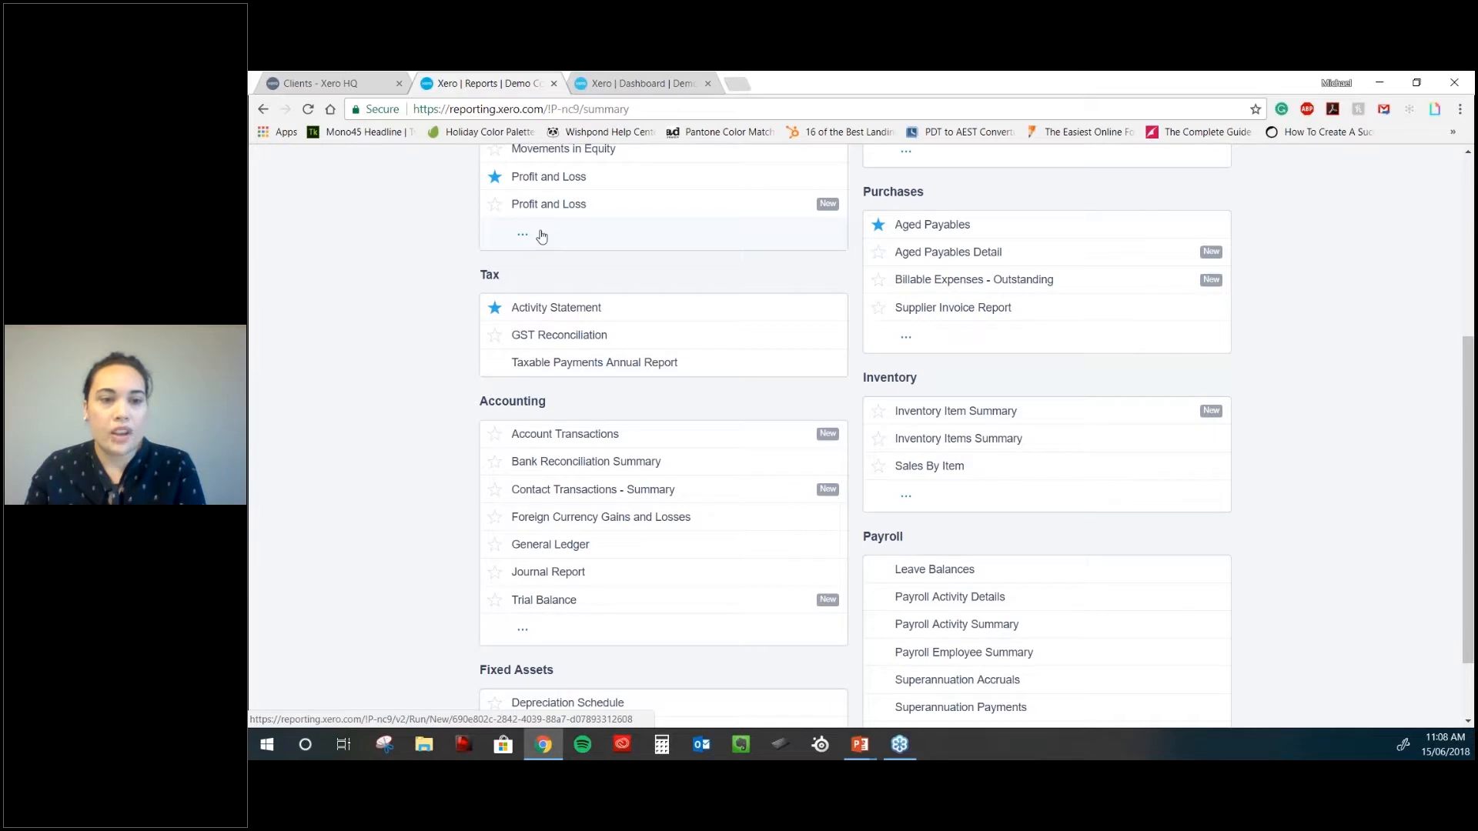
pyautogui.scroll(-1, 511, 541)
pyautogui.click(520, 539)
pyautogui.click(495, 434)
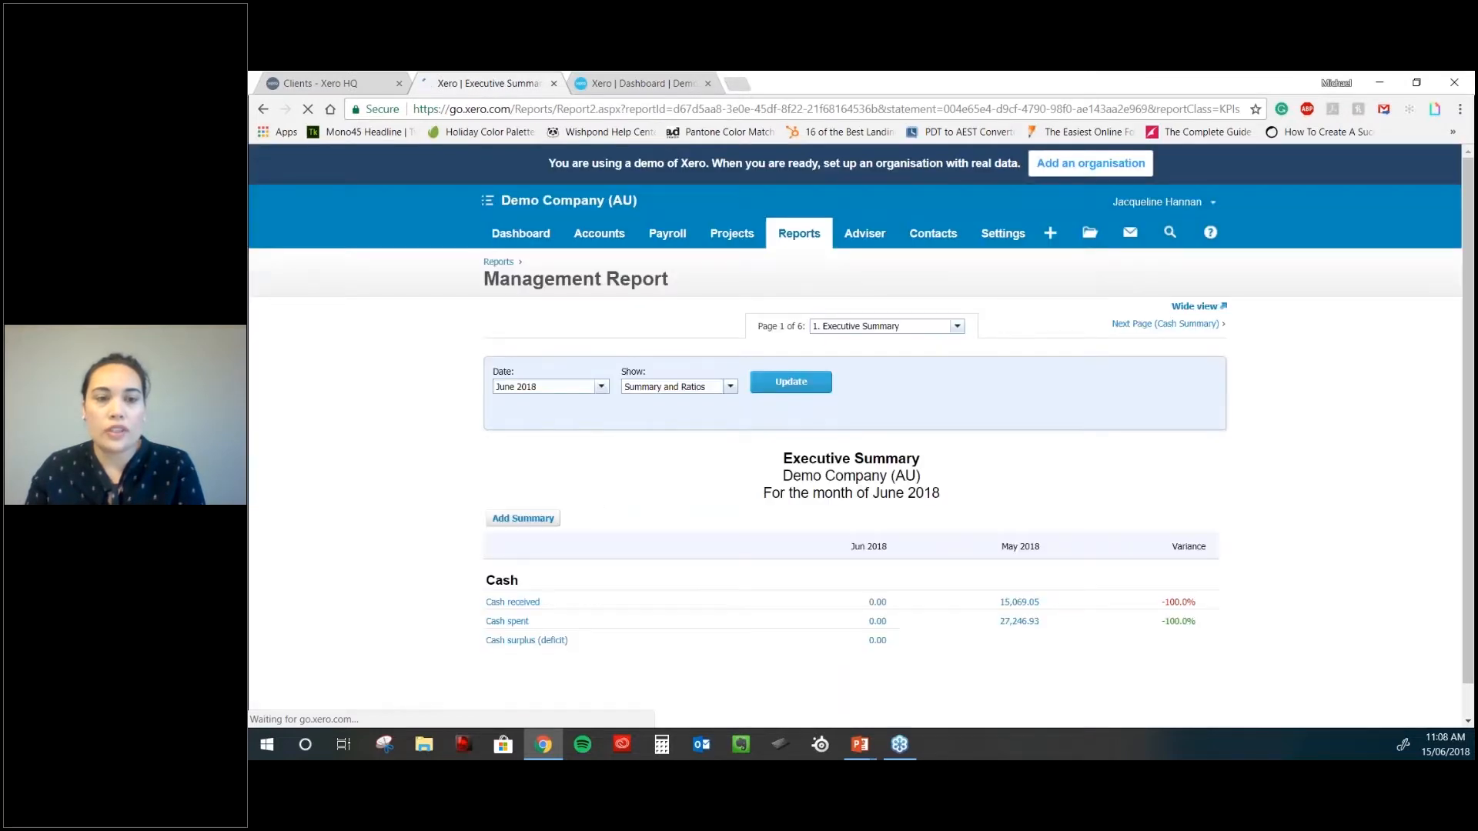
pyautogui.scroll(-3, 966, 409)
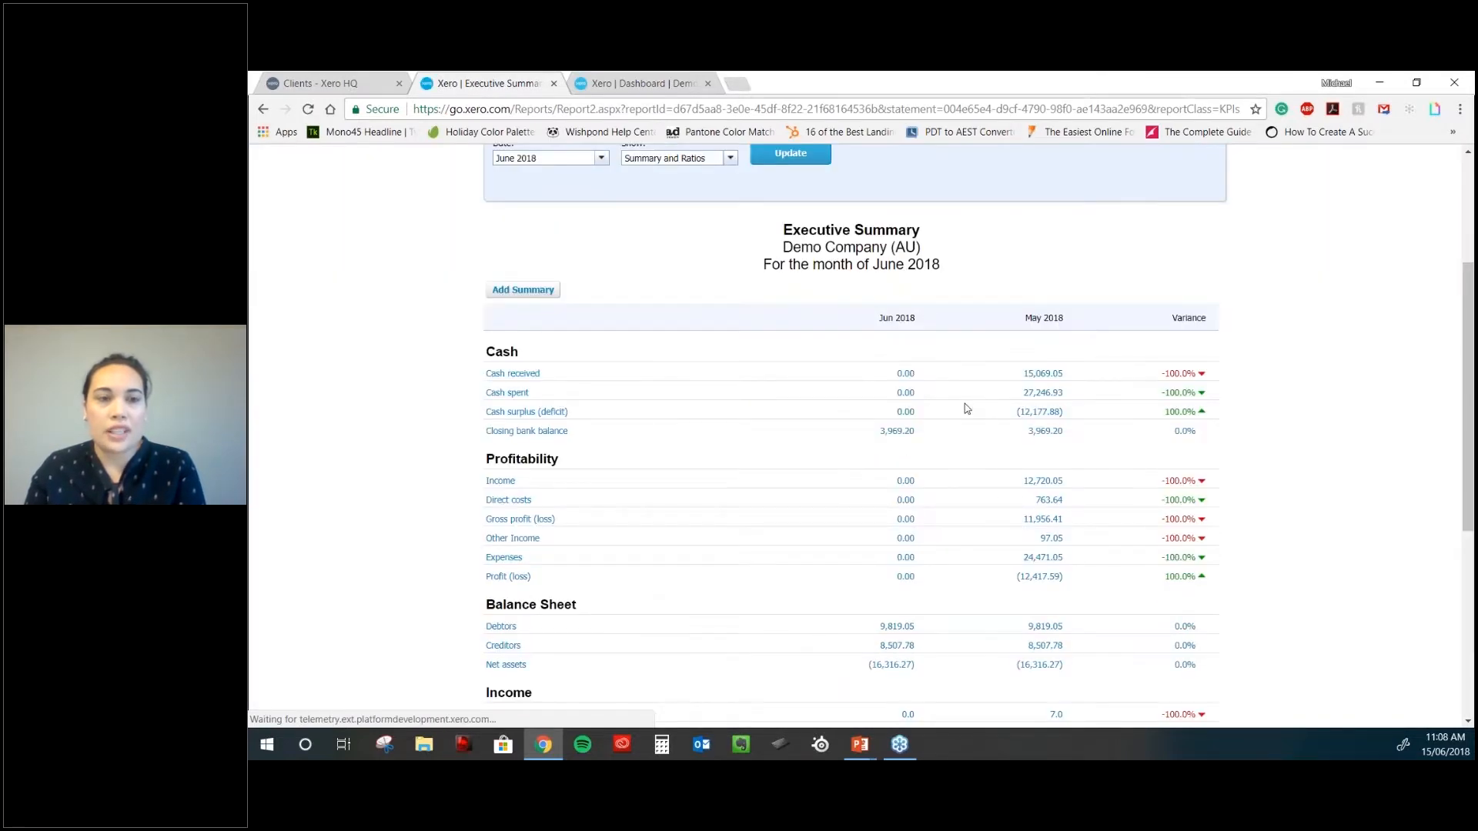
pyautogui.scroll(-5, 967, 409)
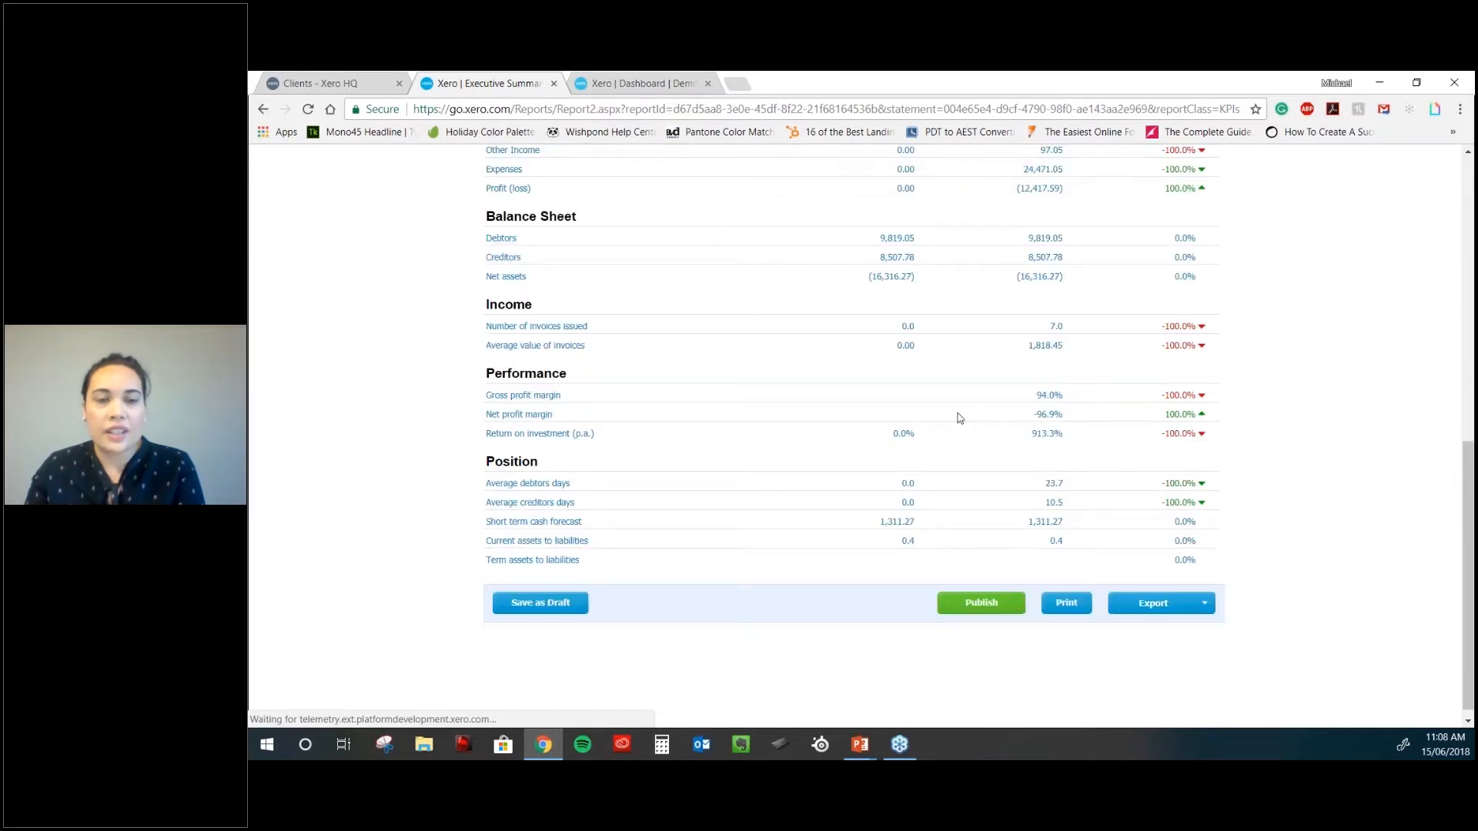
pyautogui.scroll(3, 959, 417)
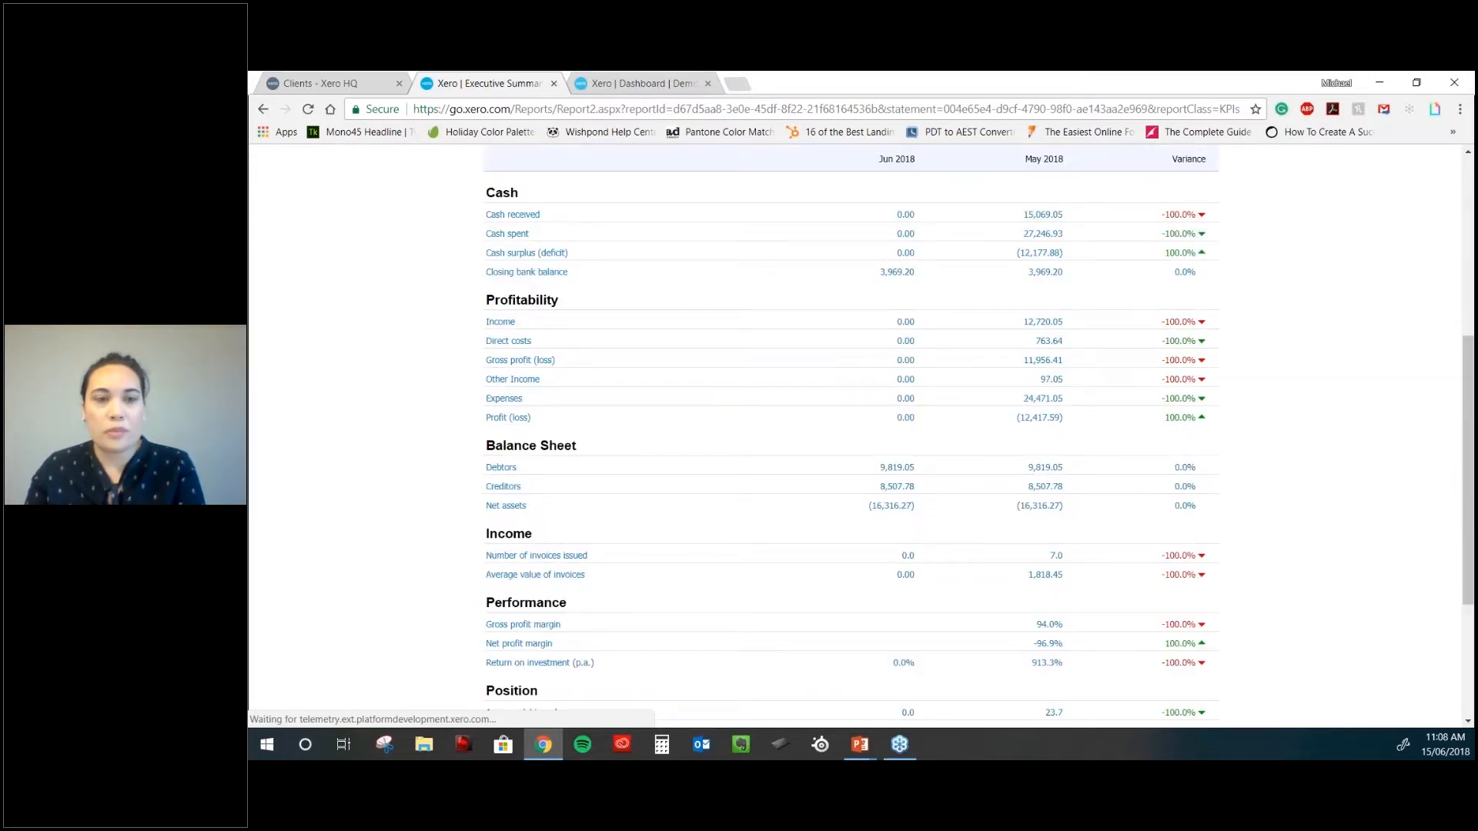
pyautogui.scroll(-1, 916, 406)
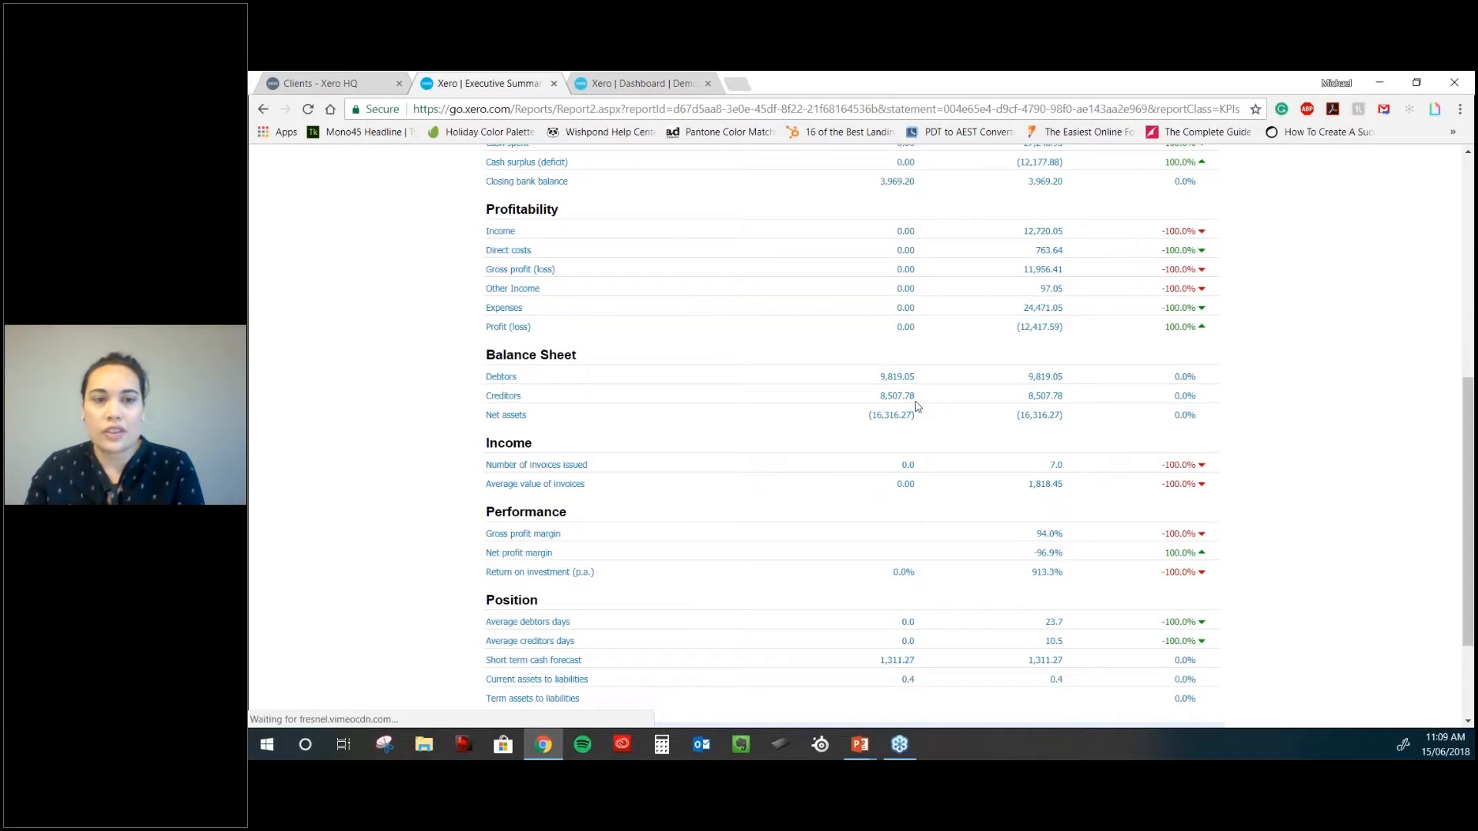
pyautogui.scroll(-1, 915, 406)
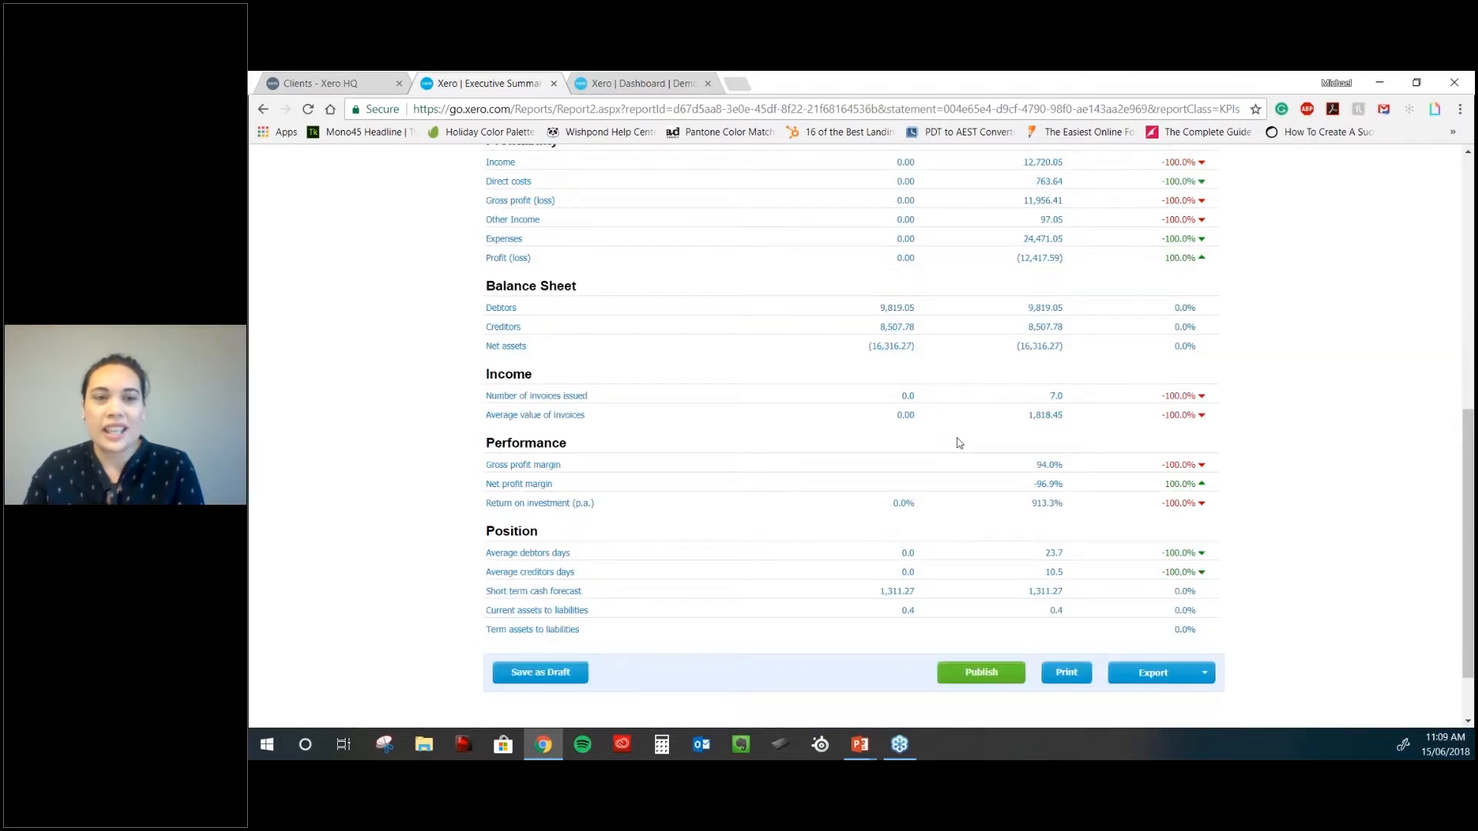
pyautogui.scroll(-1, 958, 443)
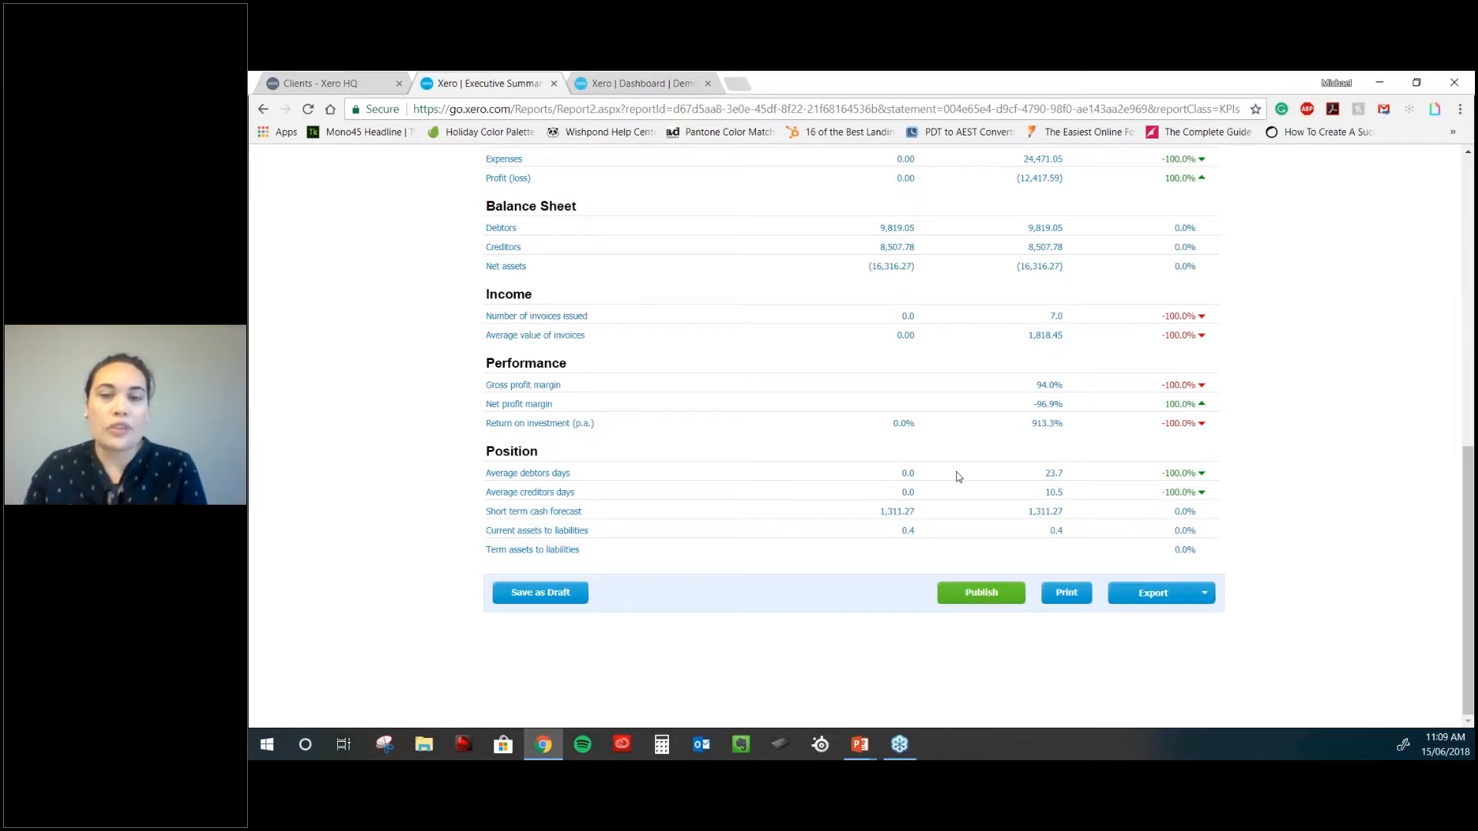
pyautogui.scroll(1, 957, 473)
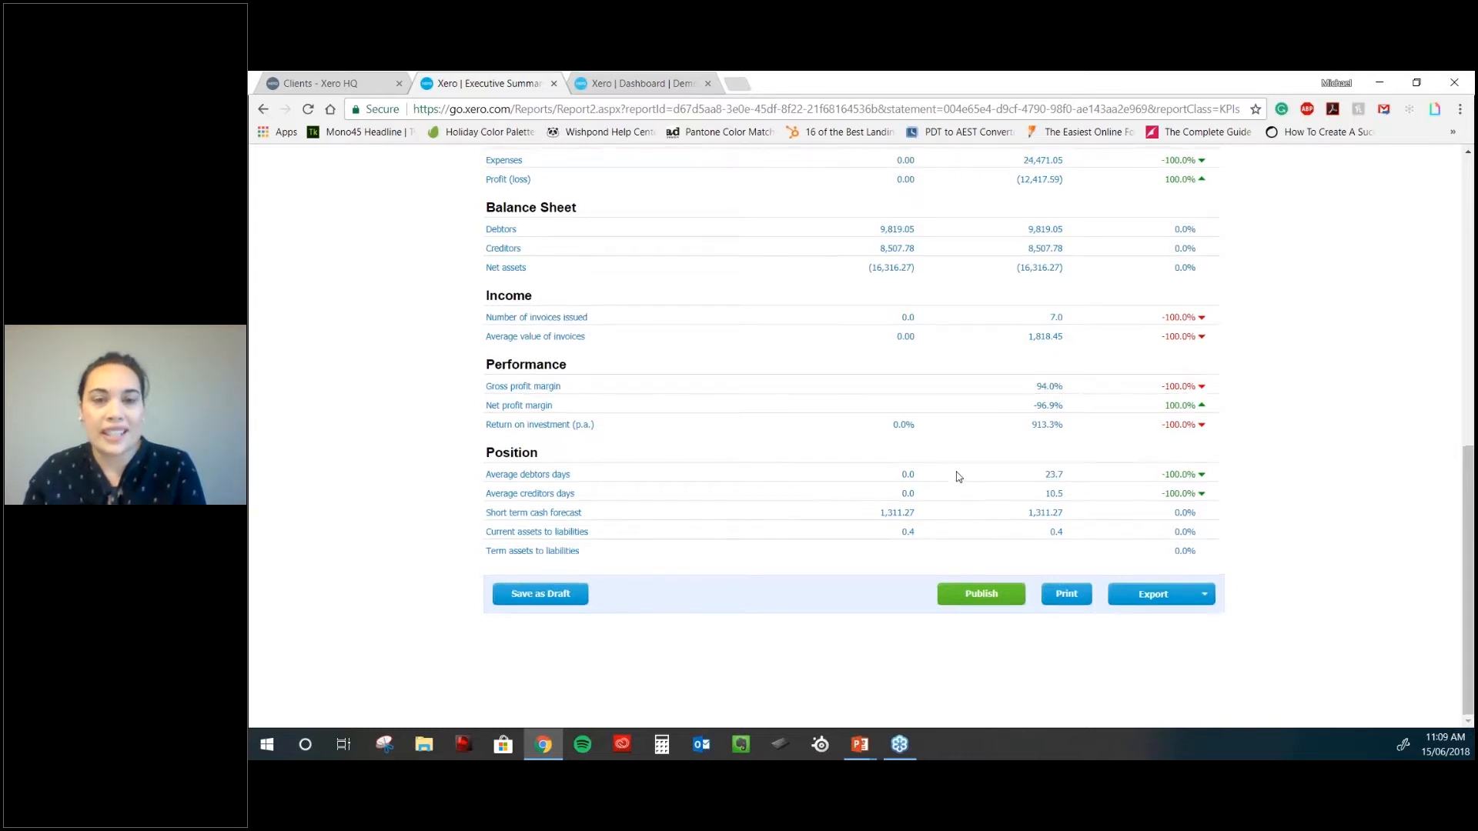
pyautogui.scroll(4, 956, 476)
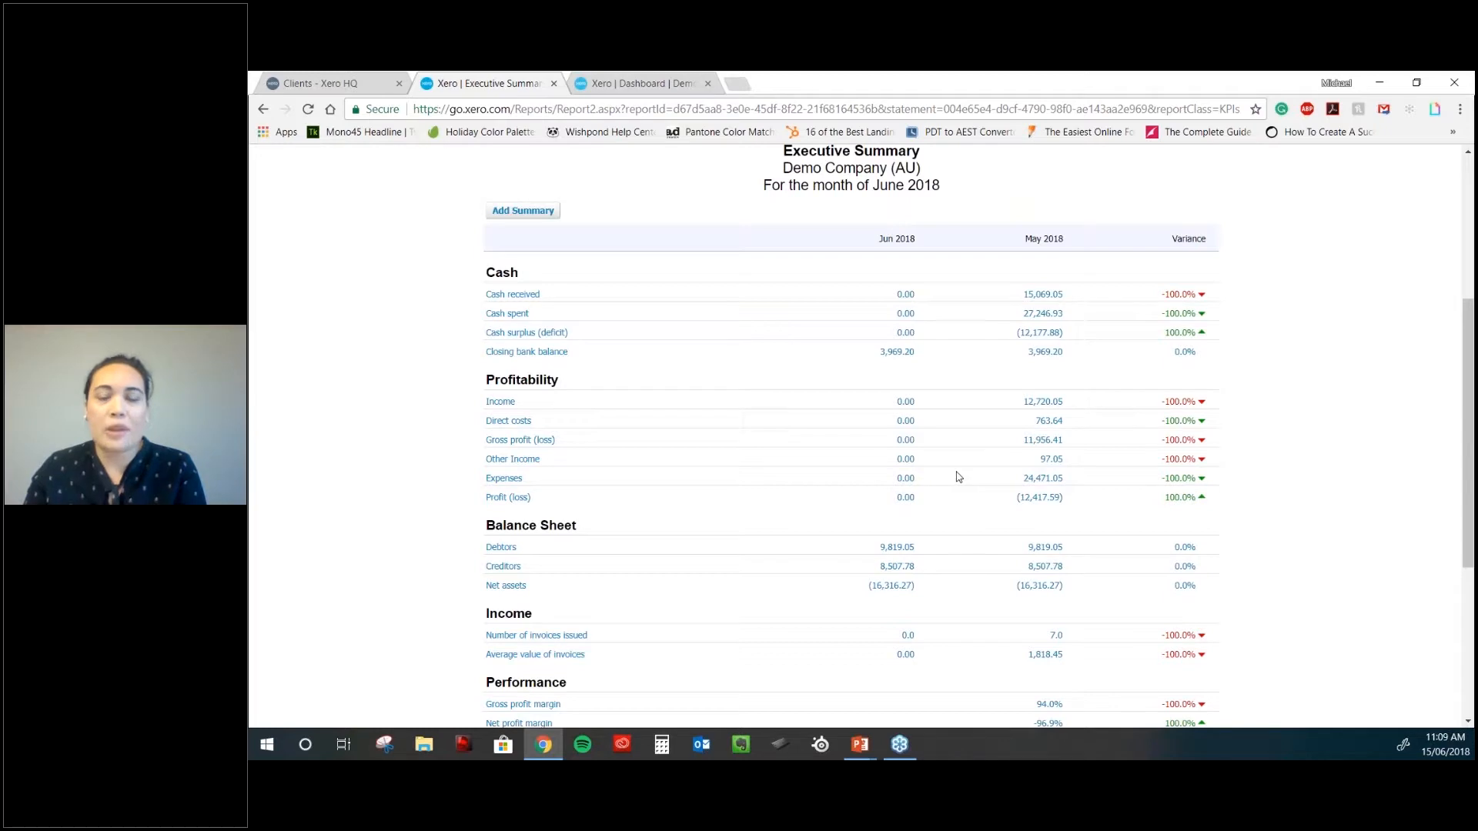
# - Check the Management Report's six-page list, stay on Executive Summary, and show the Reports shortcuts
pyautogui.scroll(4, 957, 476)
pyautogui.click(893, 325)
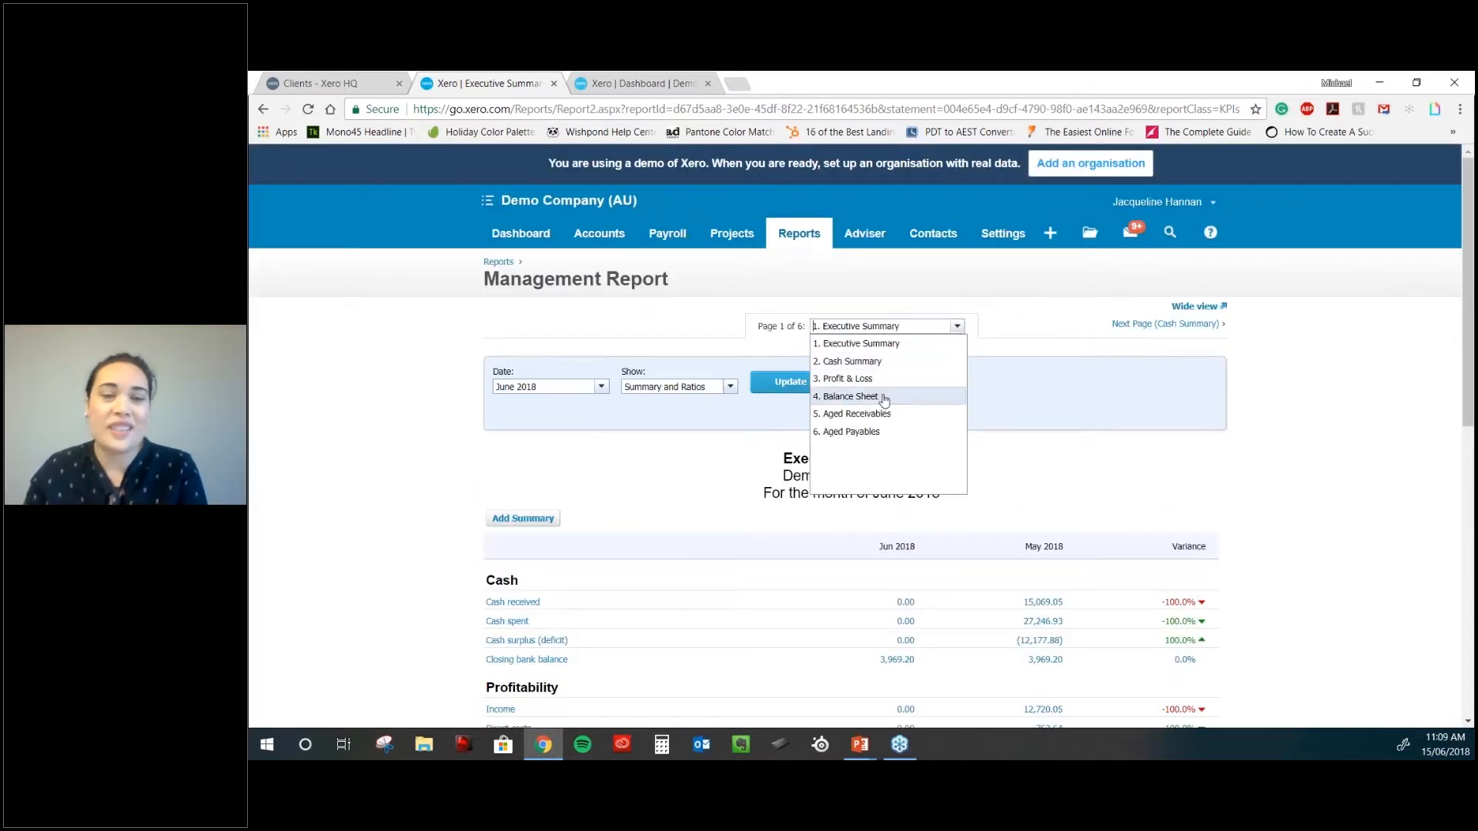
pyautogui.click(805, 273)
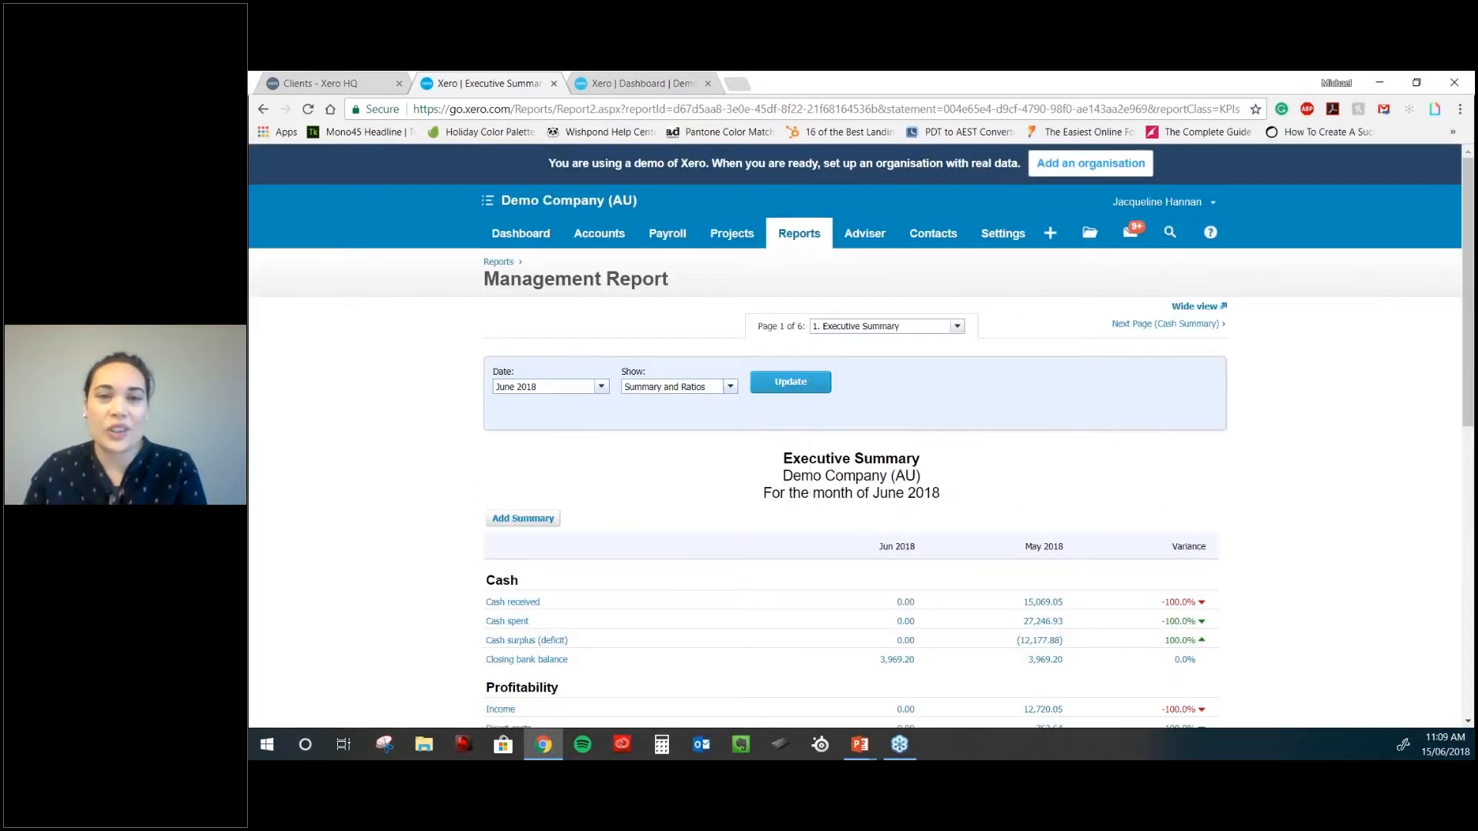
pyautogui.click(815, 243)
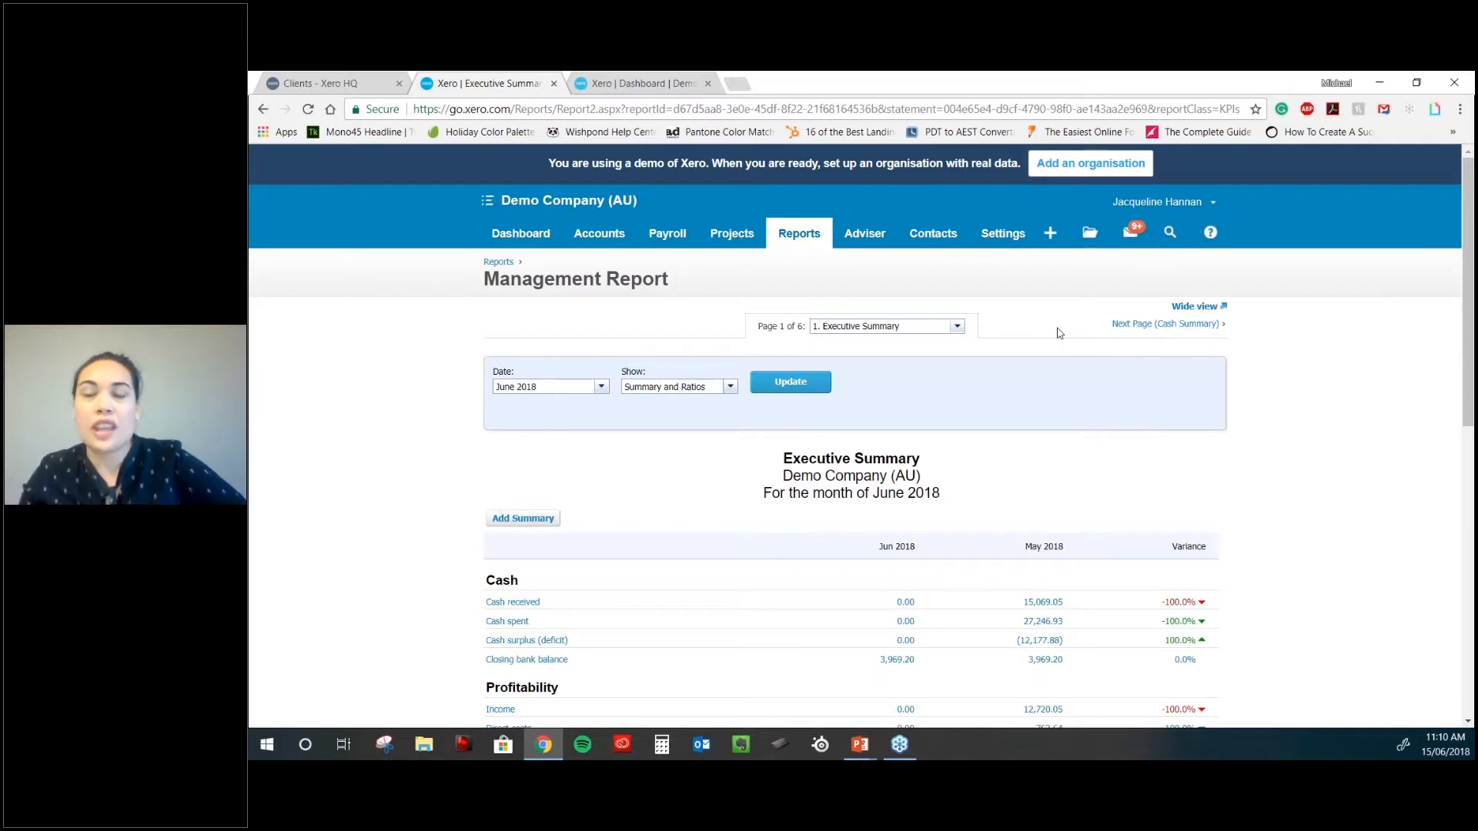
pyautogui.click(802, 238)
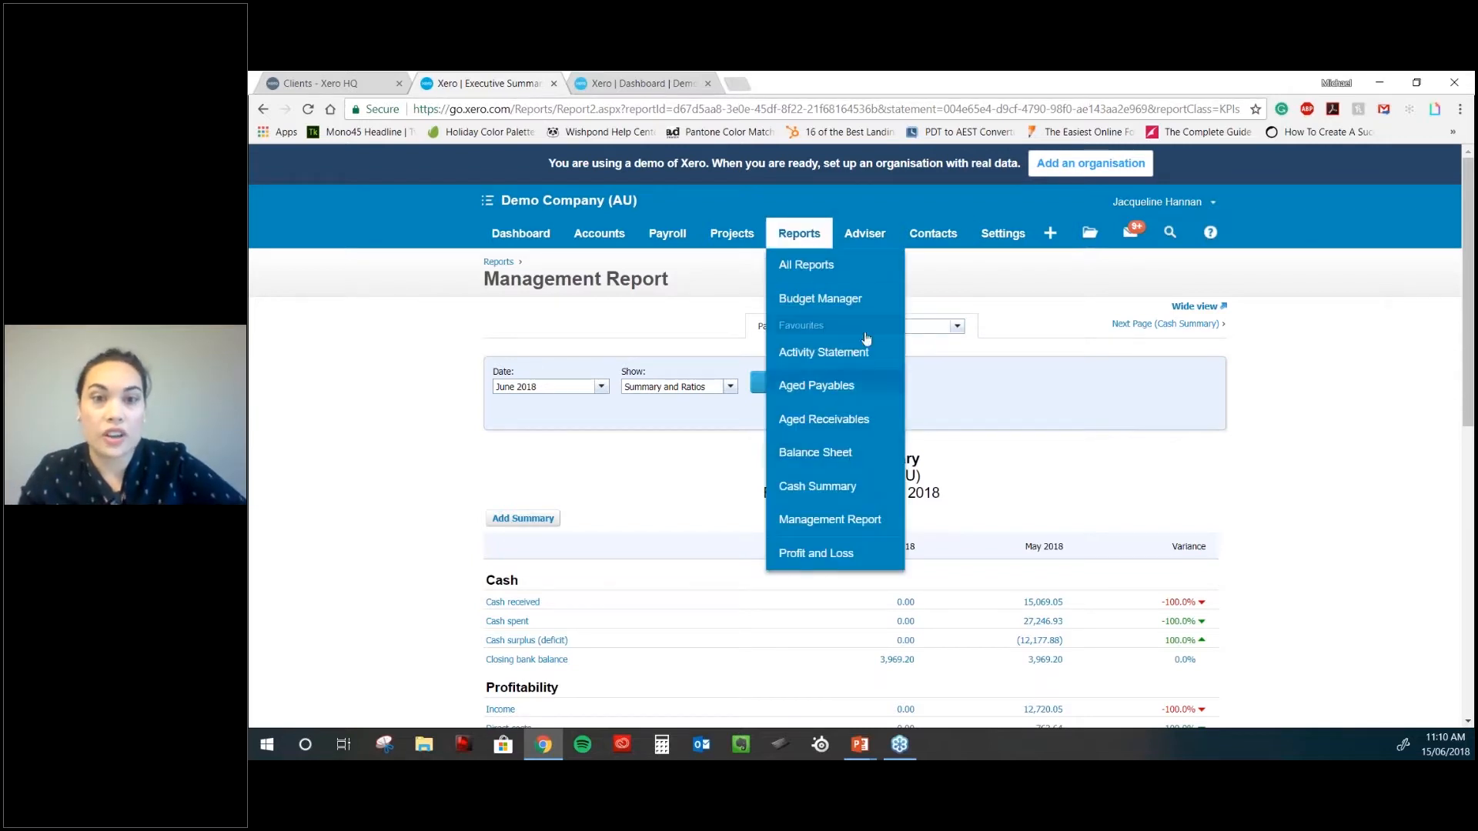
# - Open All Reports, expand the extra Accounting reports and scroll through the report groups
pyautogui.click(841, 266)
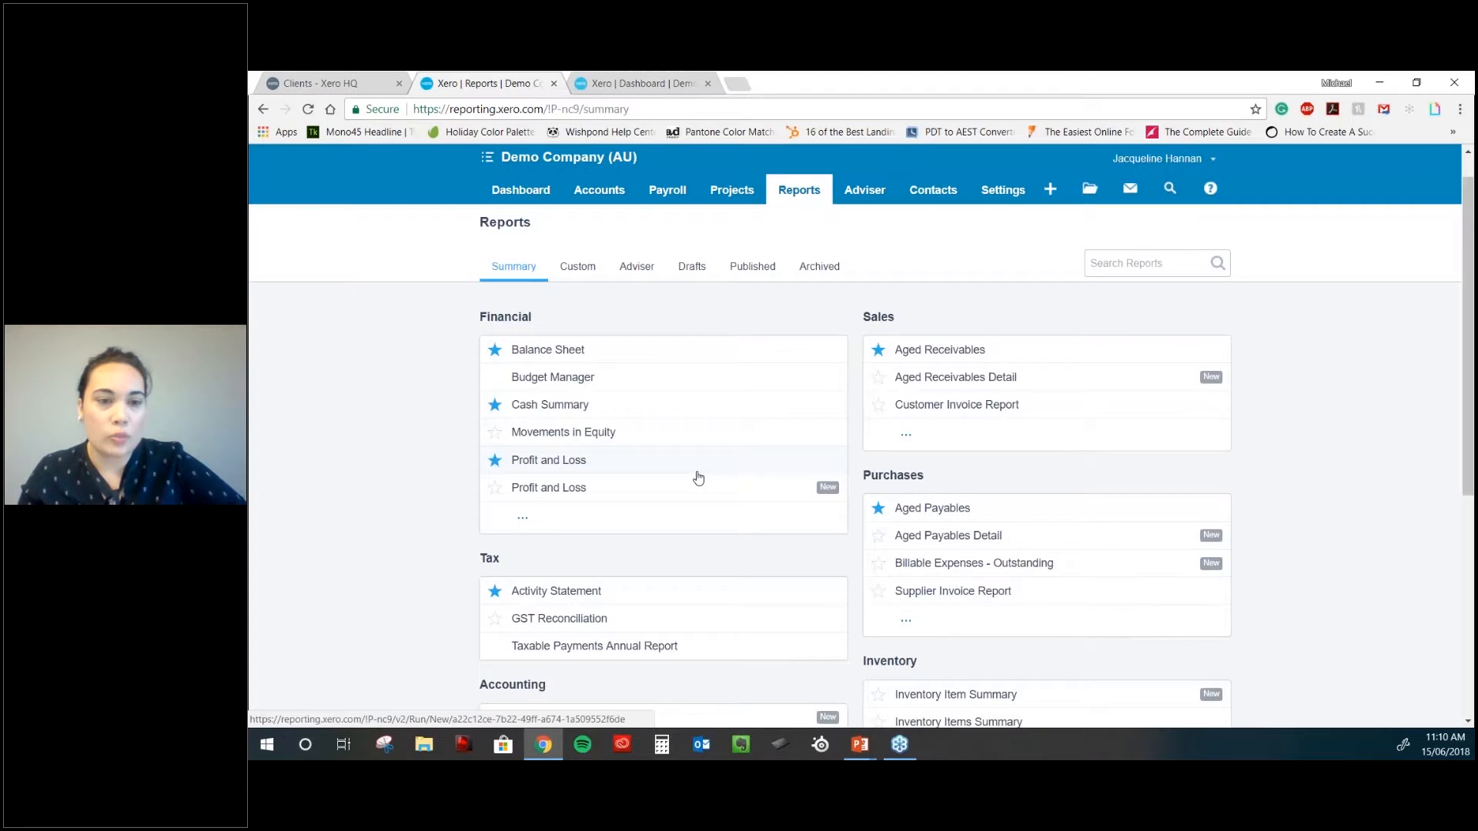
pyautogui.scroll(-5, 698, 478)
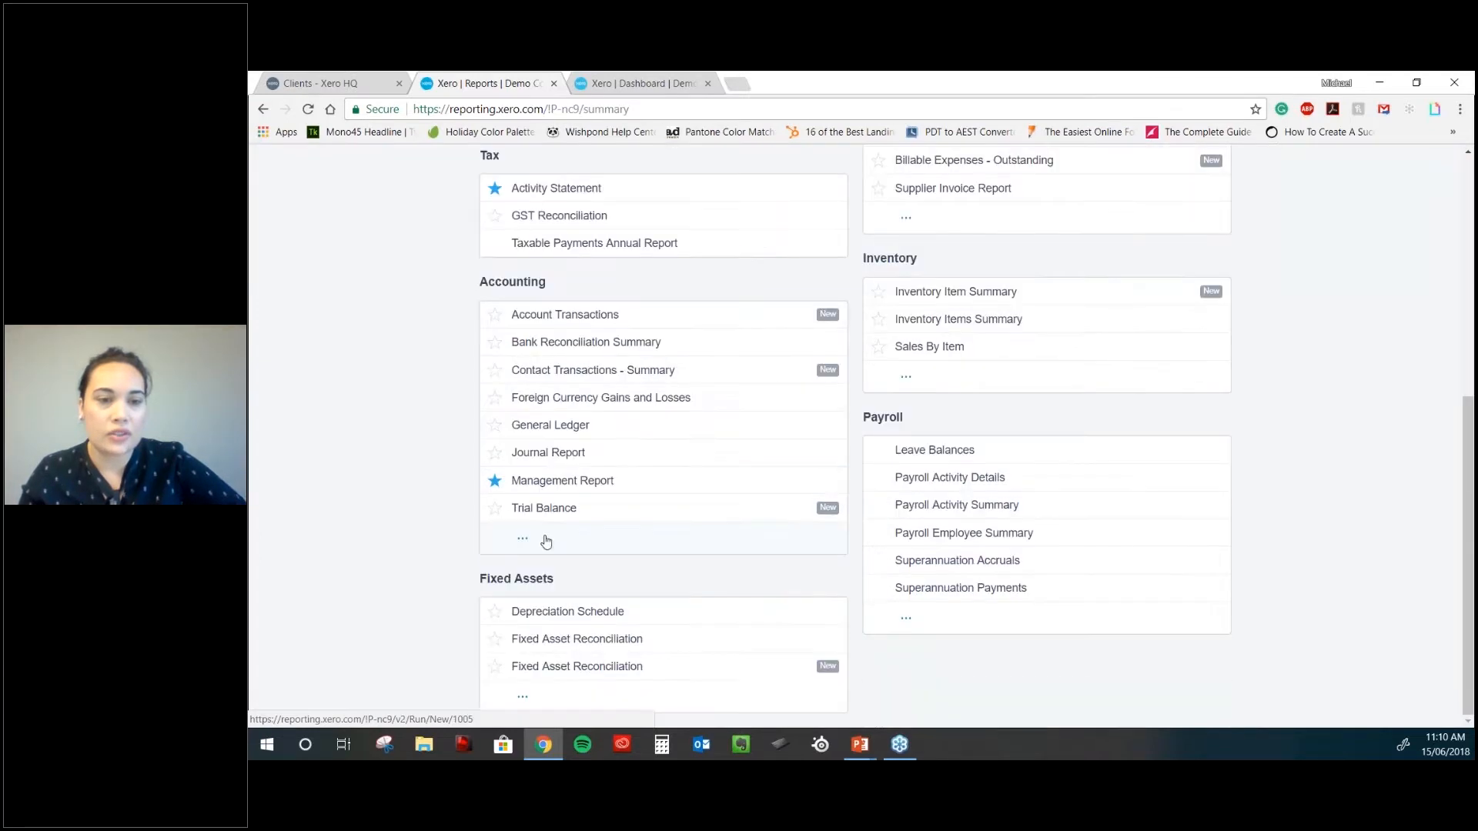
pyautogui.click(585, 538)
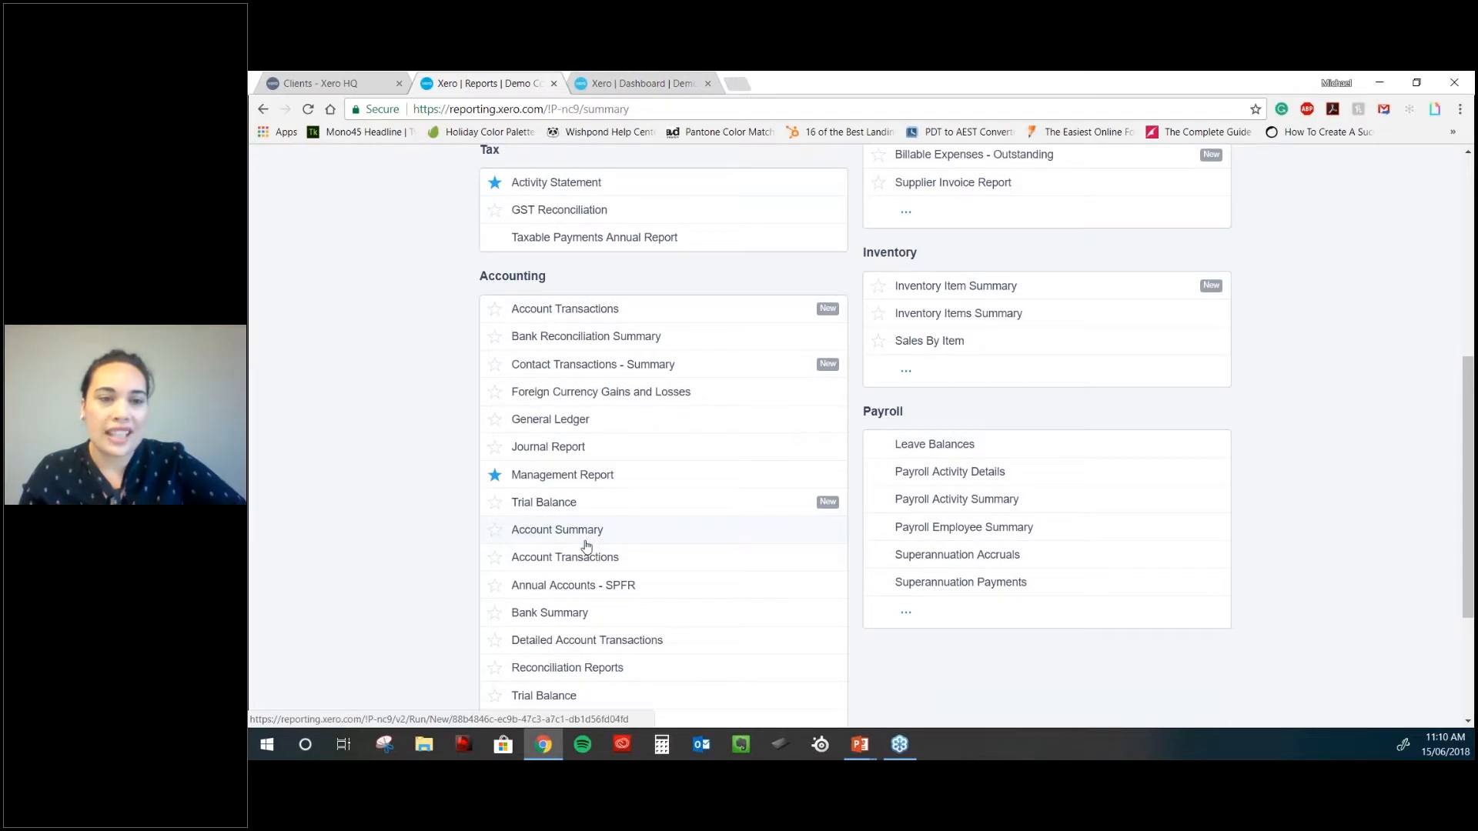
pyautogui.scroll(-2, 586, 546)
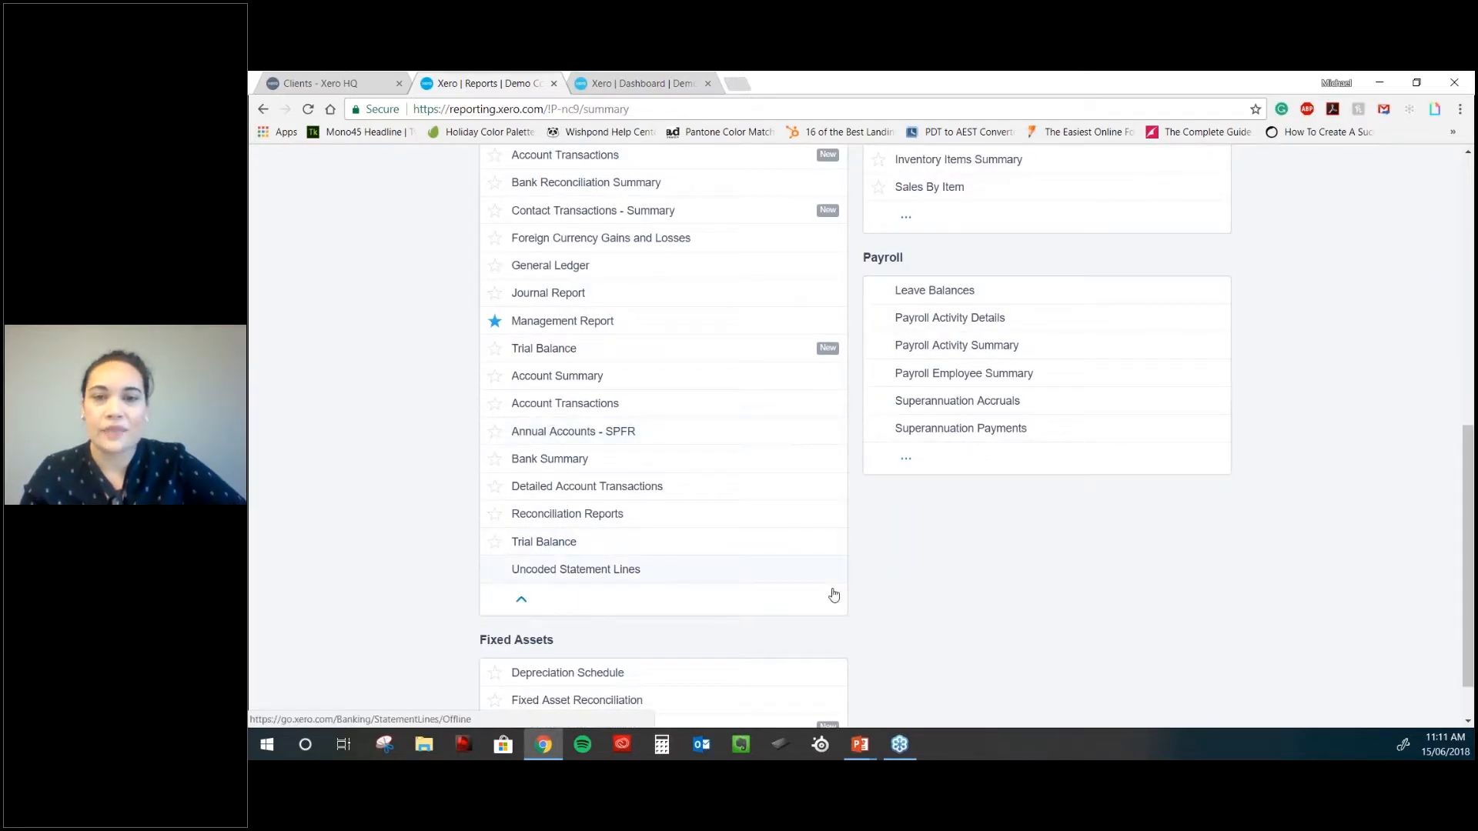
pyautogui.scroll(-1, 834, 594)
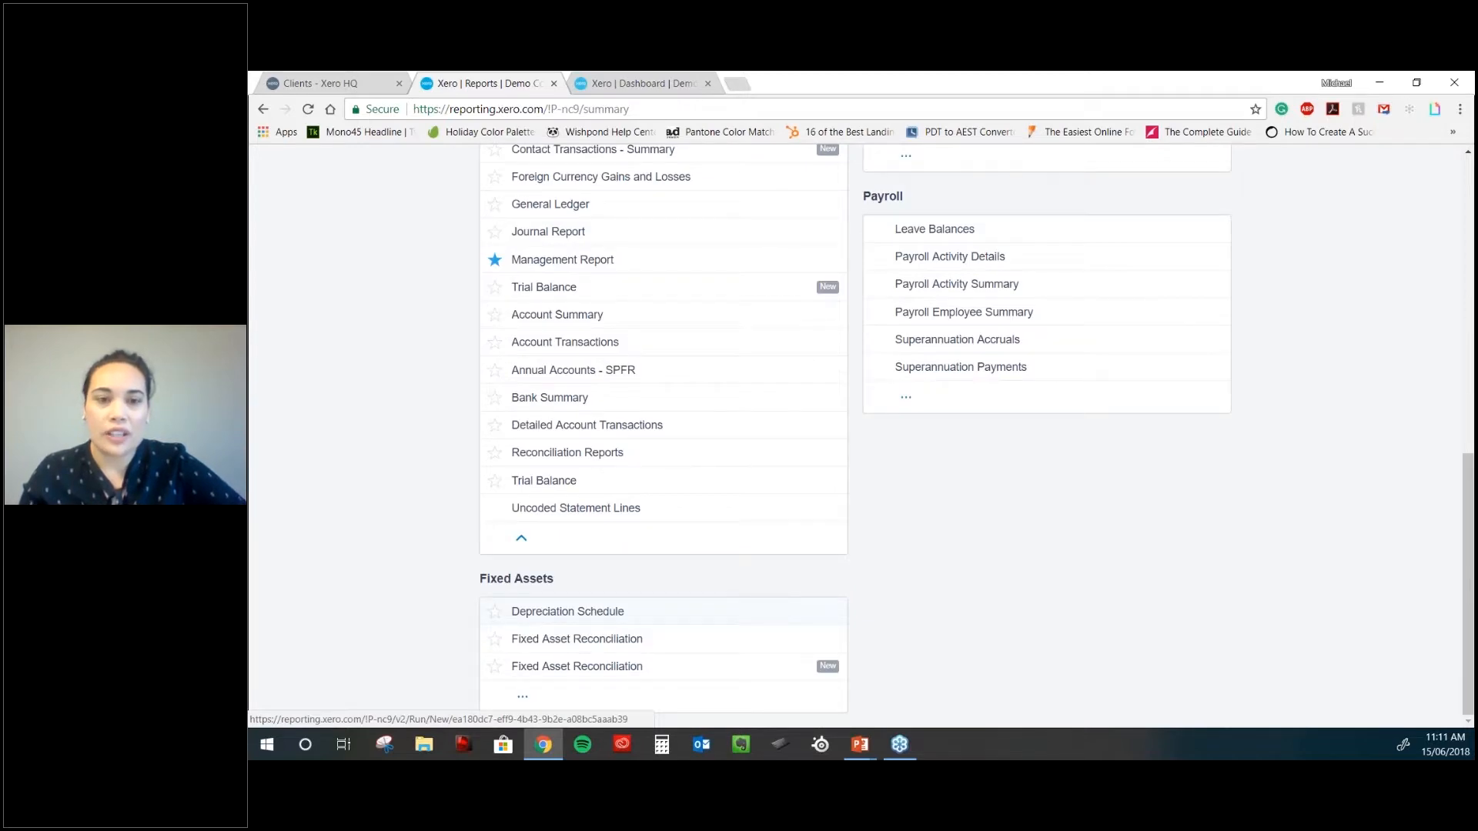
pyautogui.scroll(5, 917, 598)
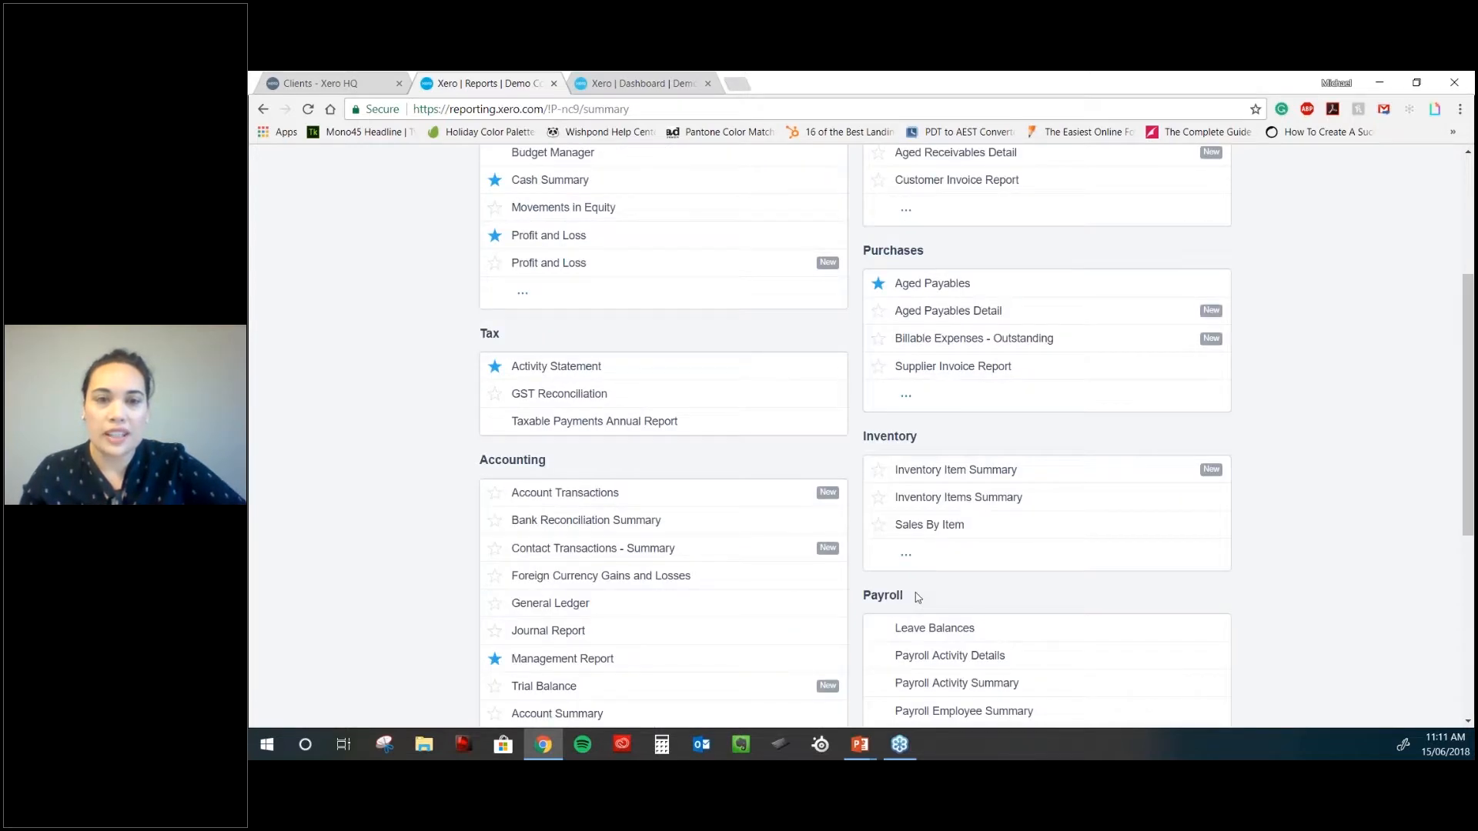
pyautogui.scroll(3, 917, 598)
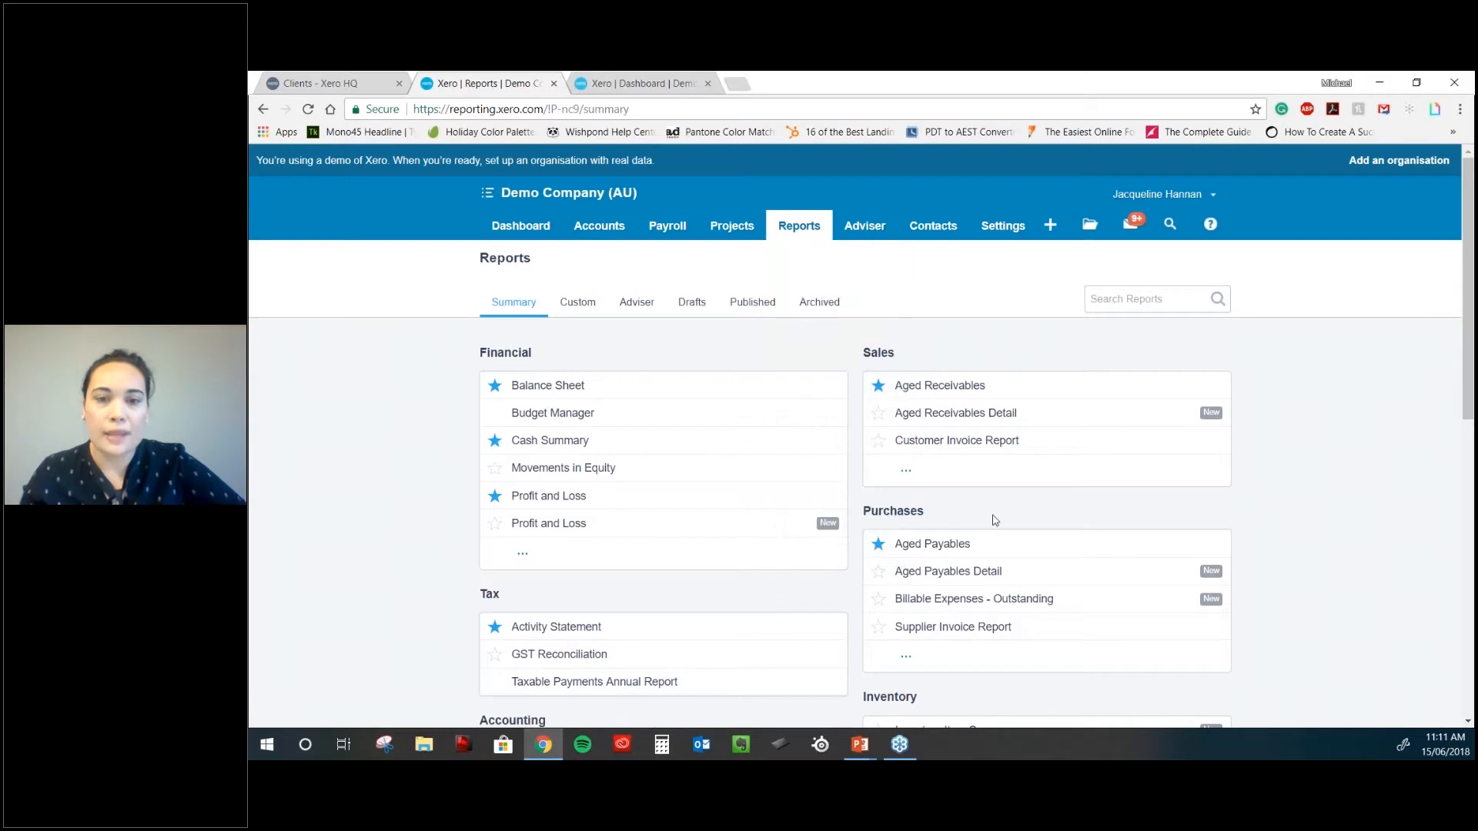
pyautogui.scroll(-3, 994, 520)
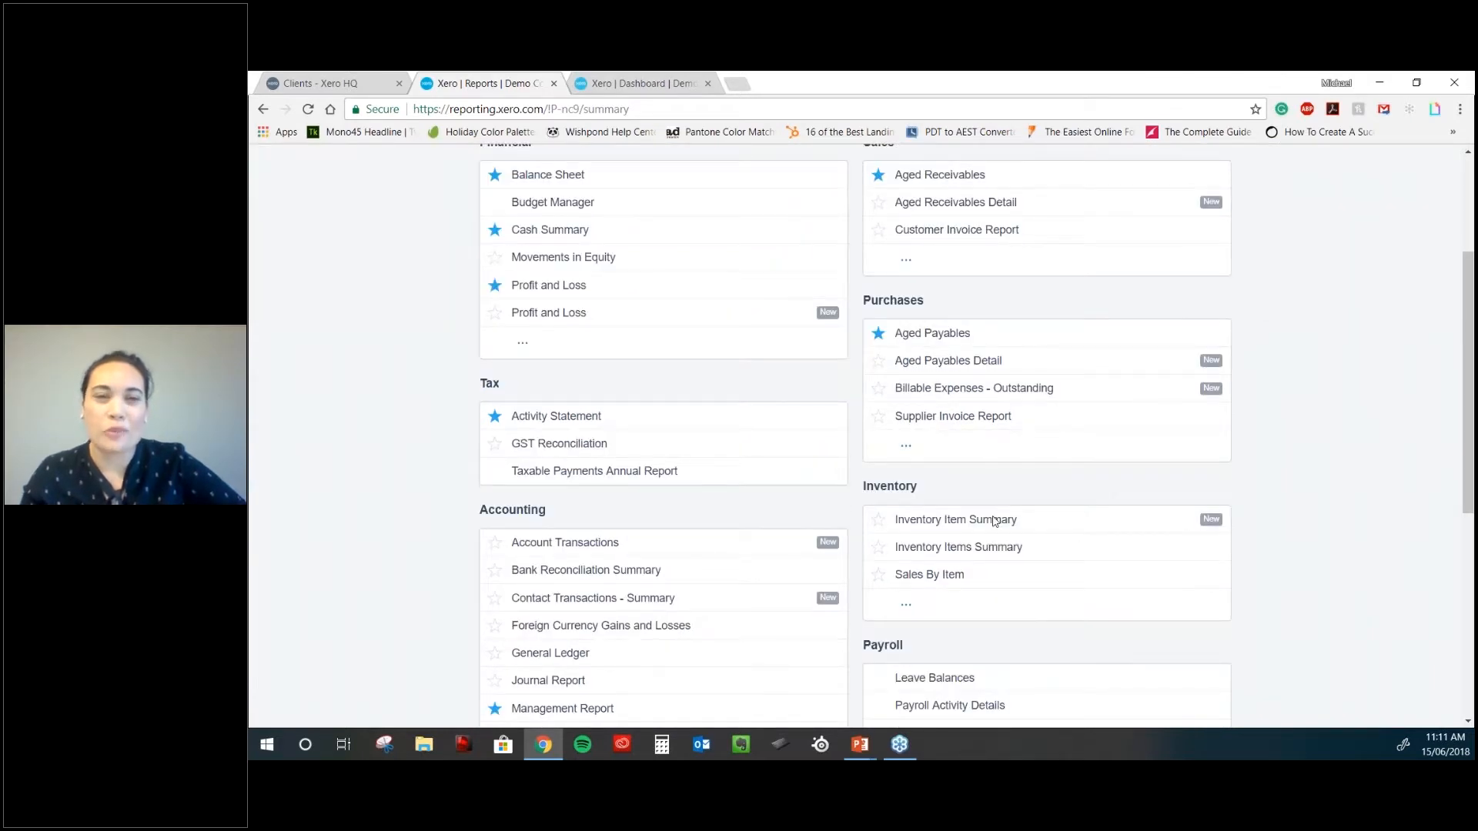
pyautogui.scroll(2, 994, 521)
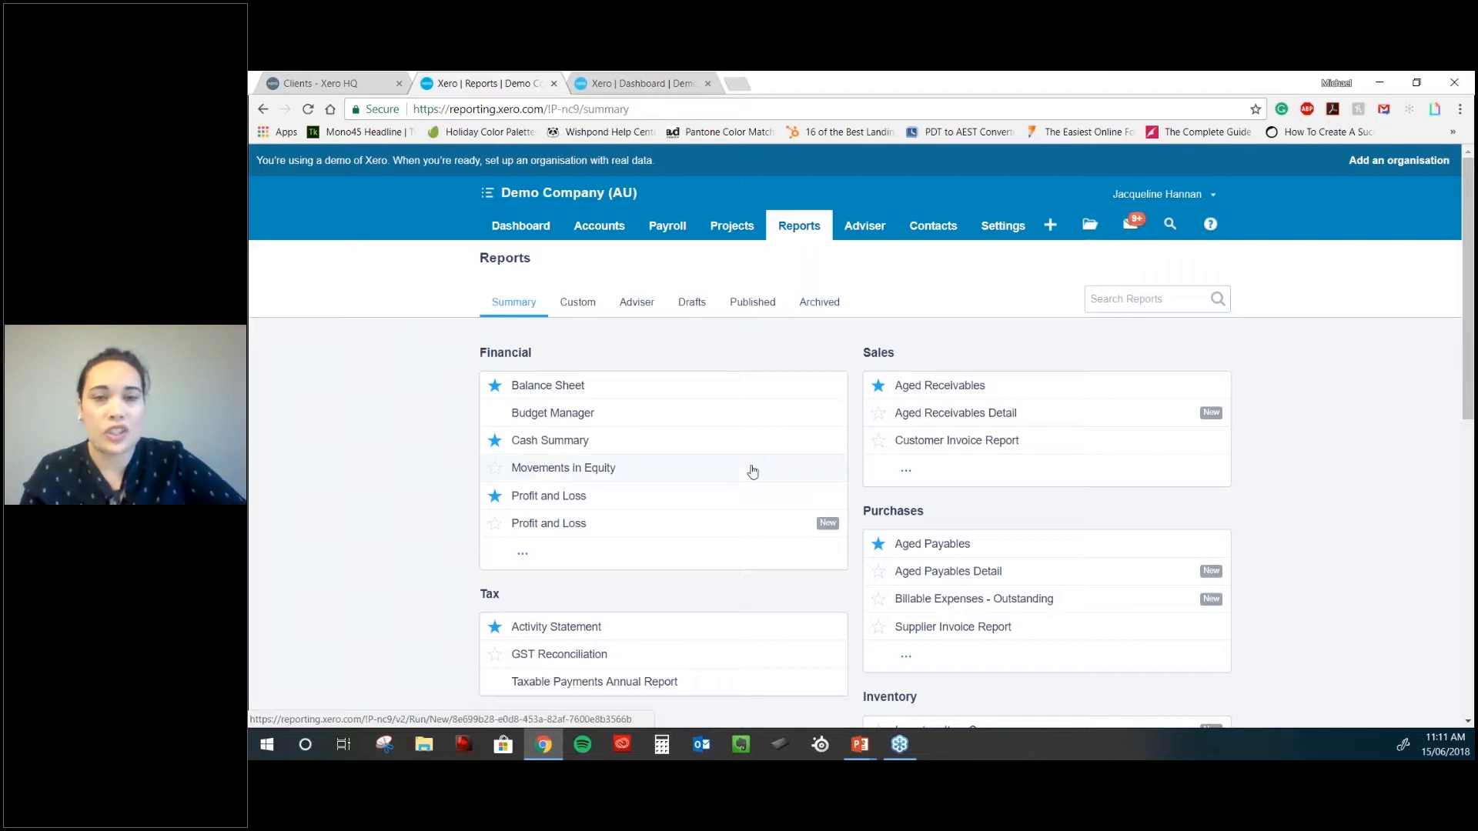
pyautogui.scroll(-1, 920, 490)
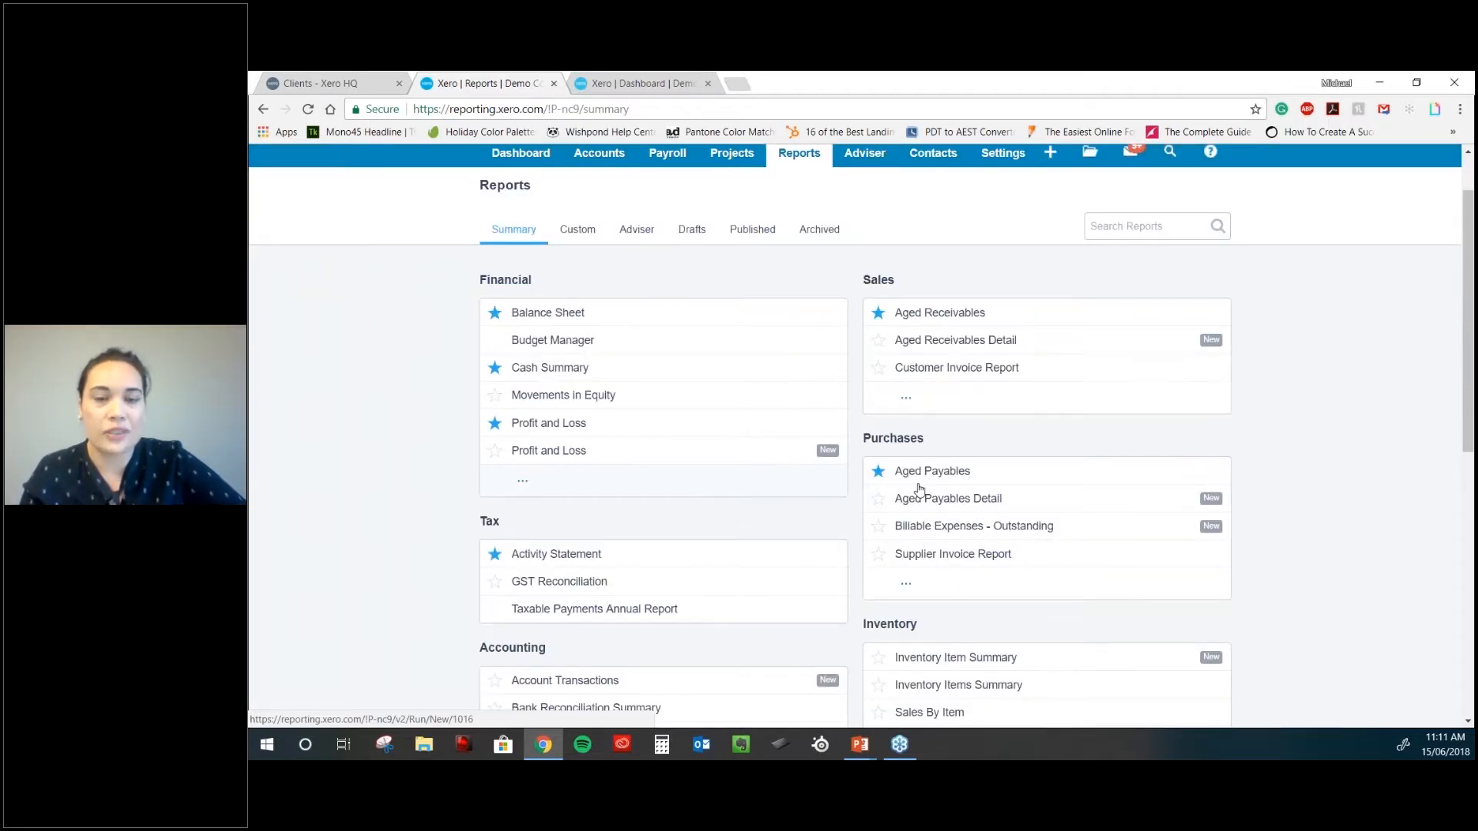
pyautogui.scroll(1, 919, 490)
# - Reopen and dismiss the Reports shortcuts, then show the Projects options
pyautogui.click(800, 234)
pyautogui.click(800, 235)
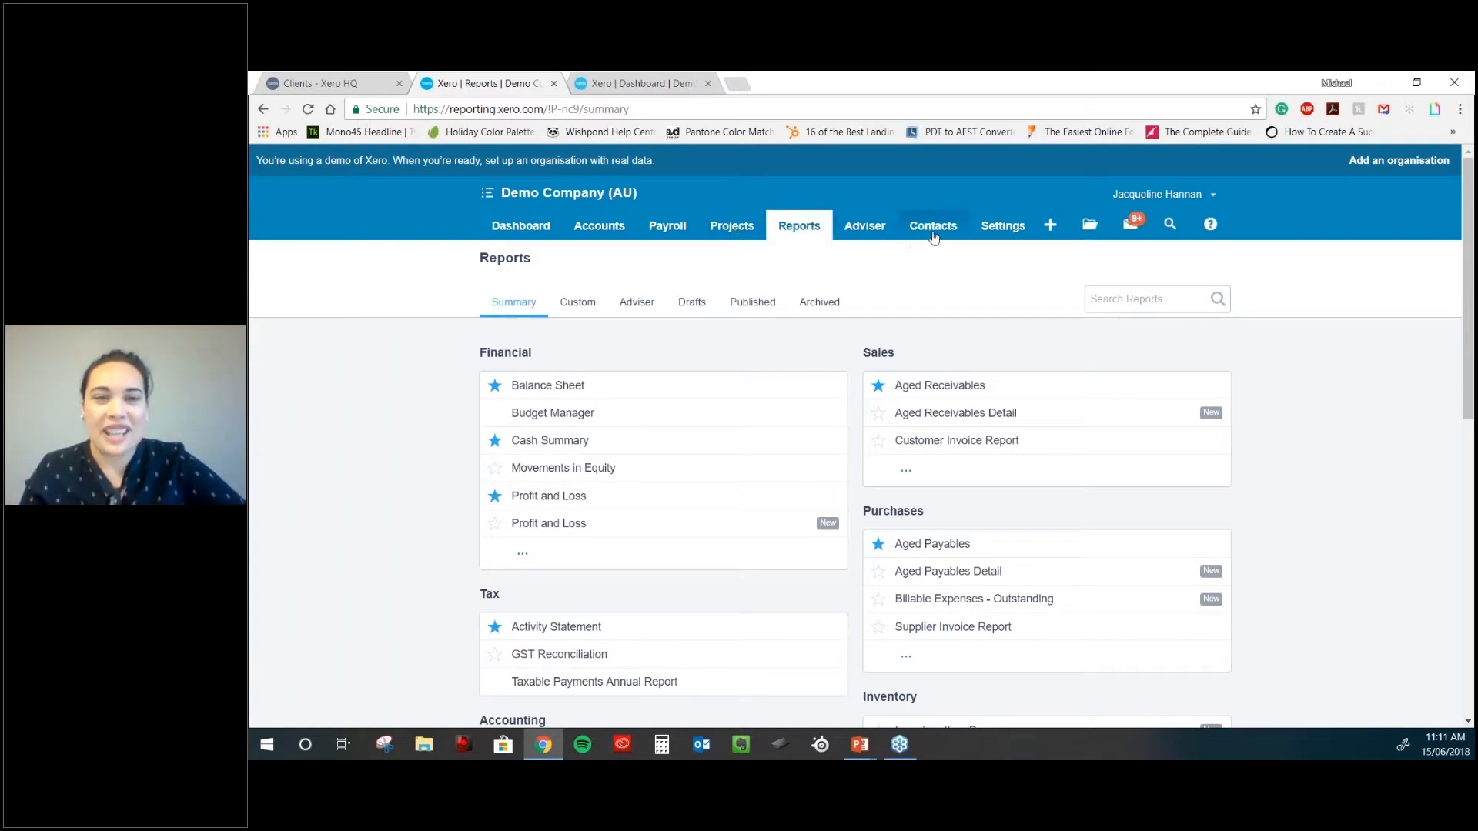
pyautogui.click(729, 222)
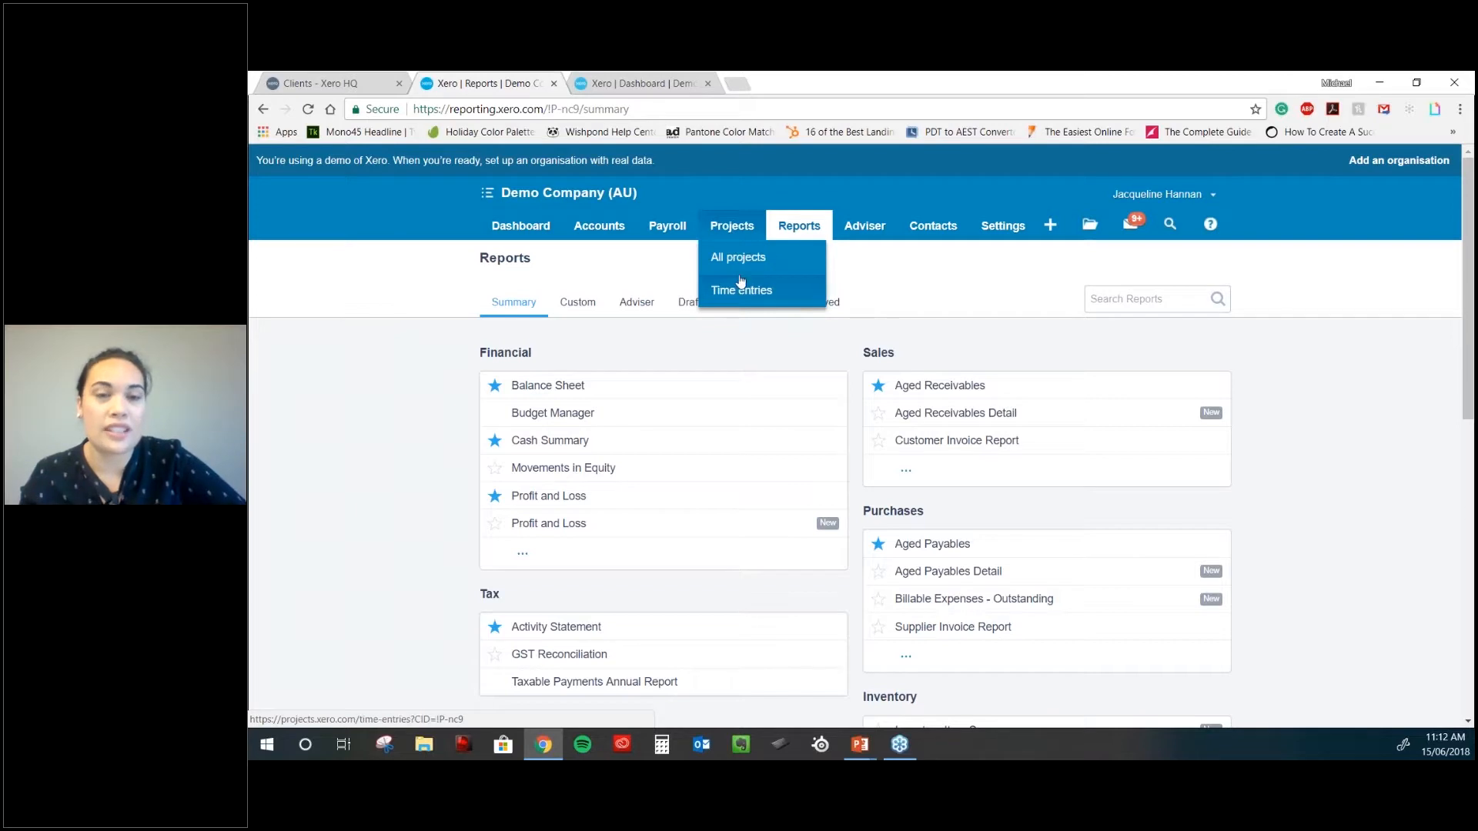
# - Show the Payroll options, then the Accounts options list
pyautogui.click(666, 229)
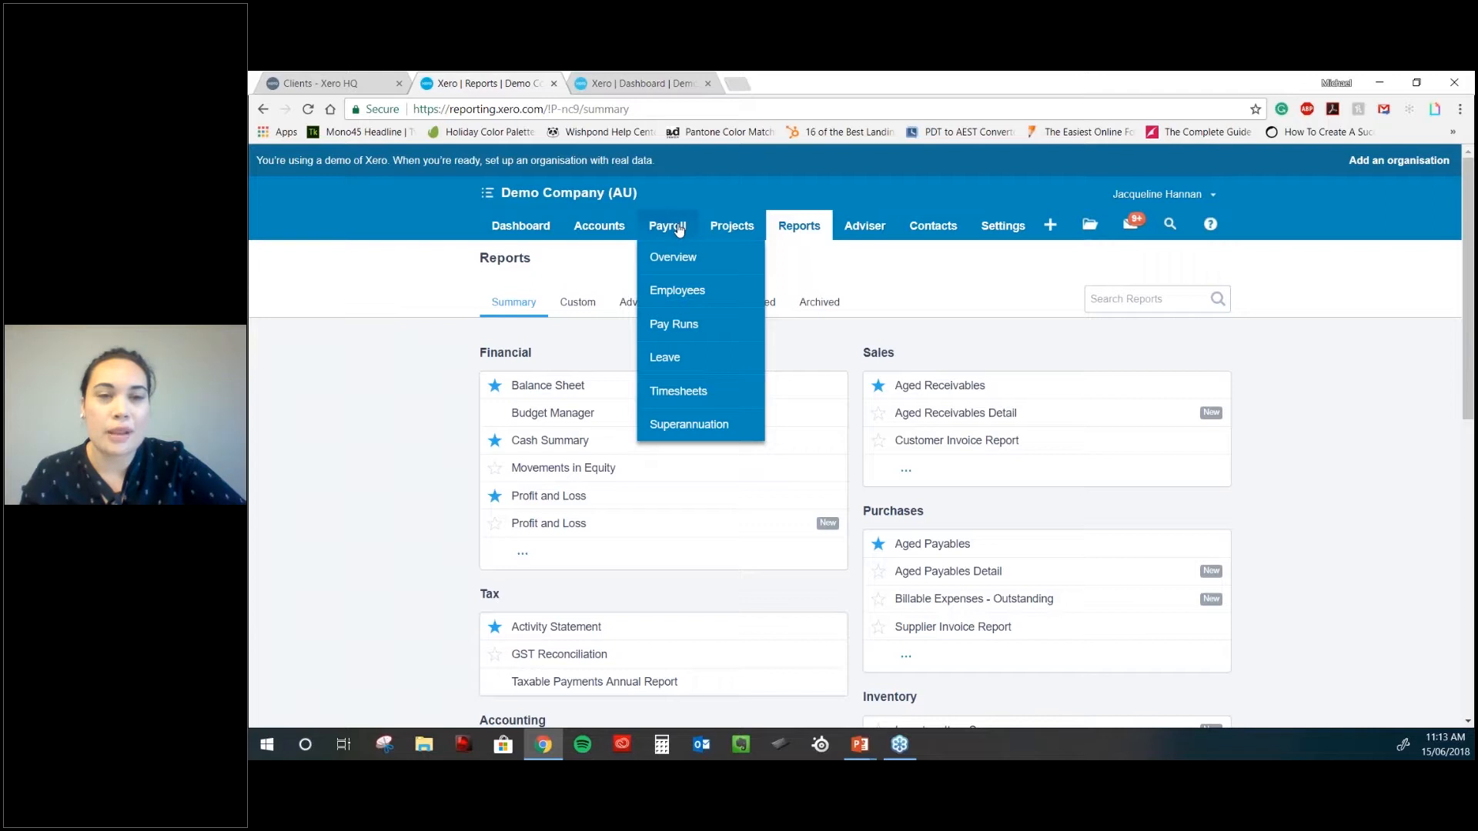
pyautogui.click(598, 228)
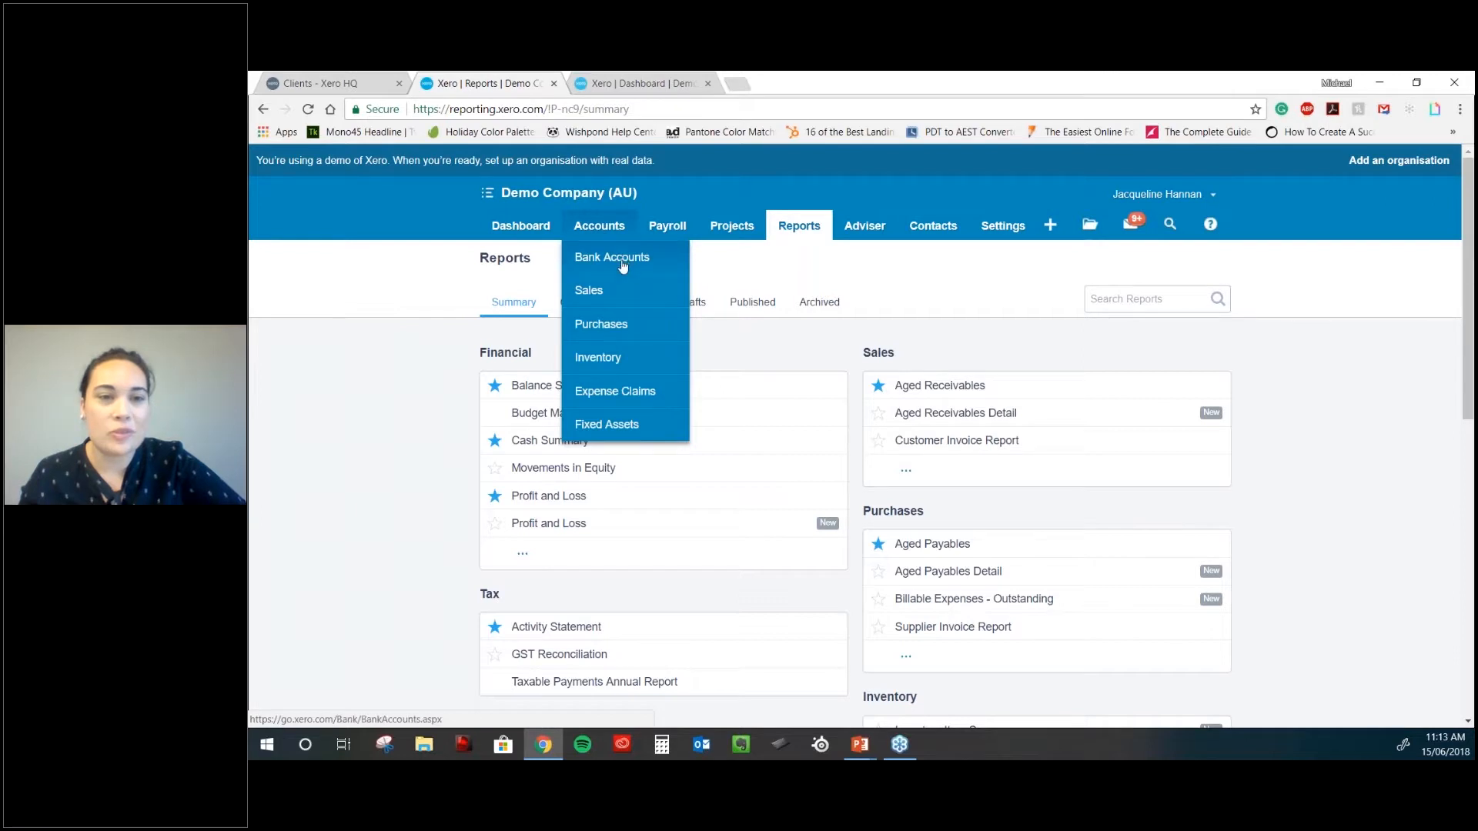
# - Start opening Fixed Assets, then switch to the Demo Company dashboard browser tab
pyautogui.click(622, 426)
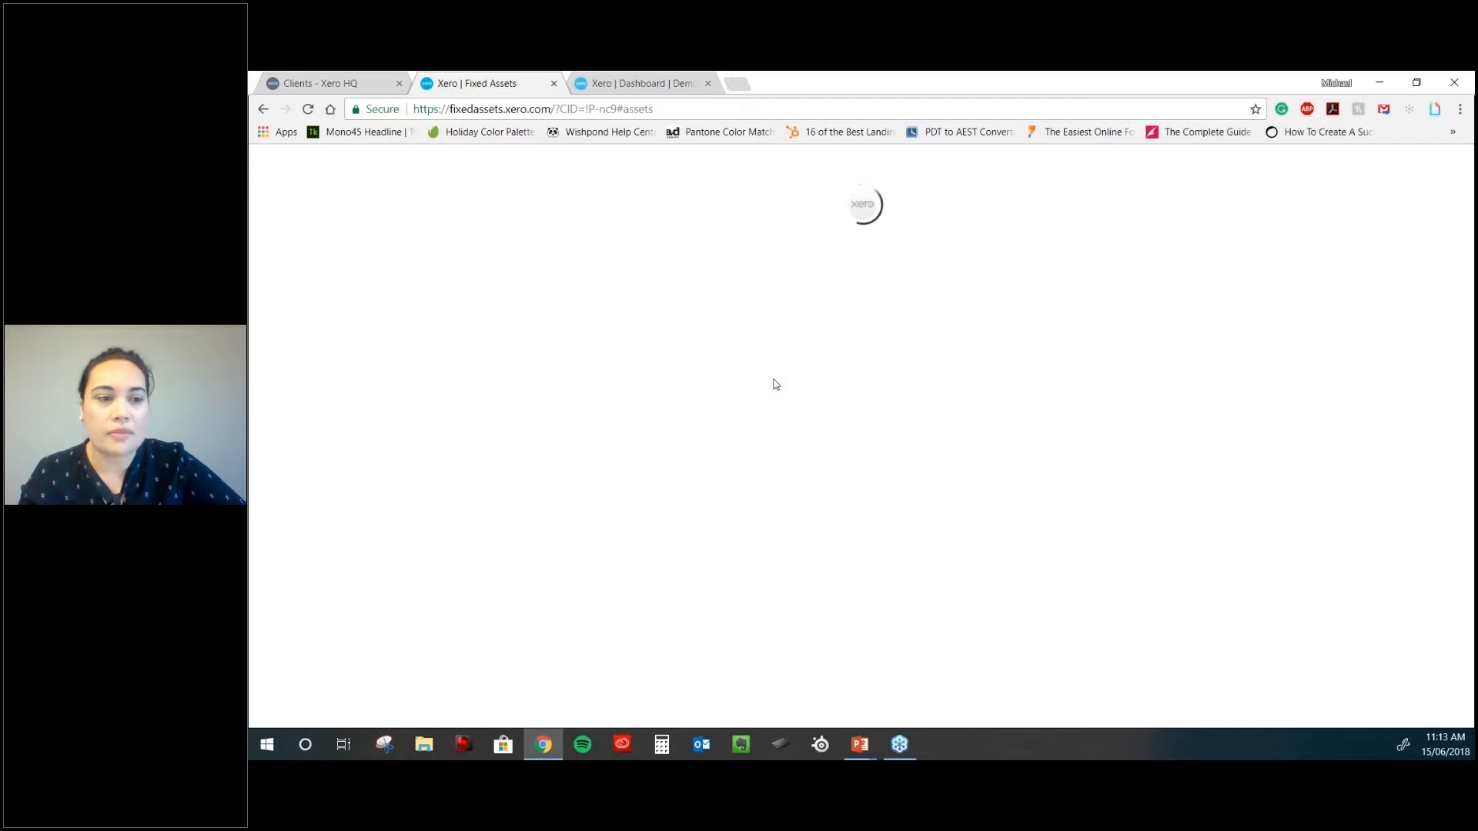
pyautogui.click(665, 85)
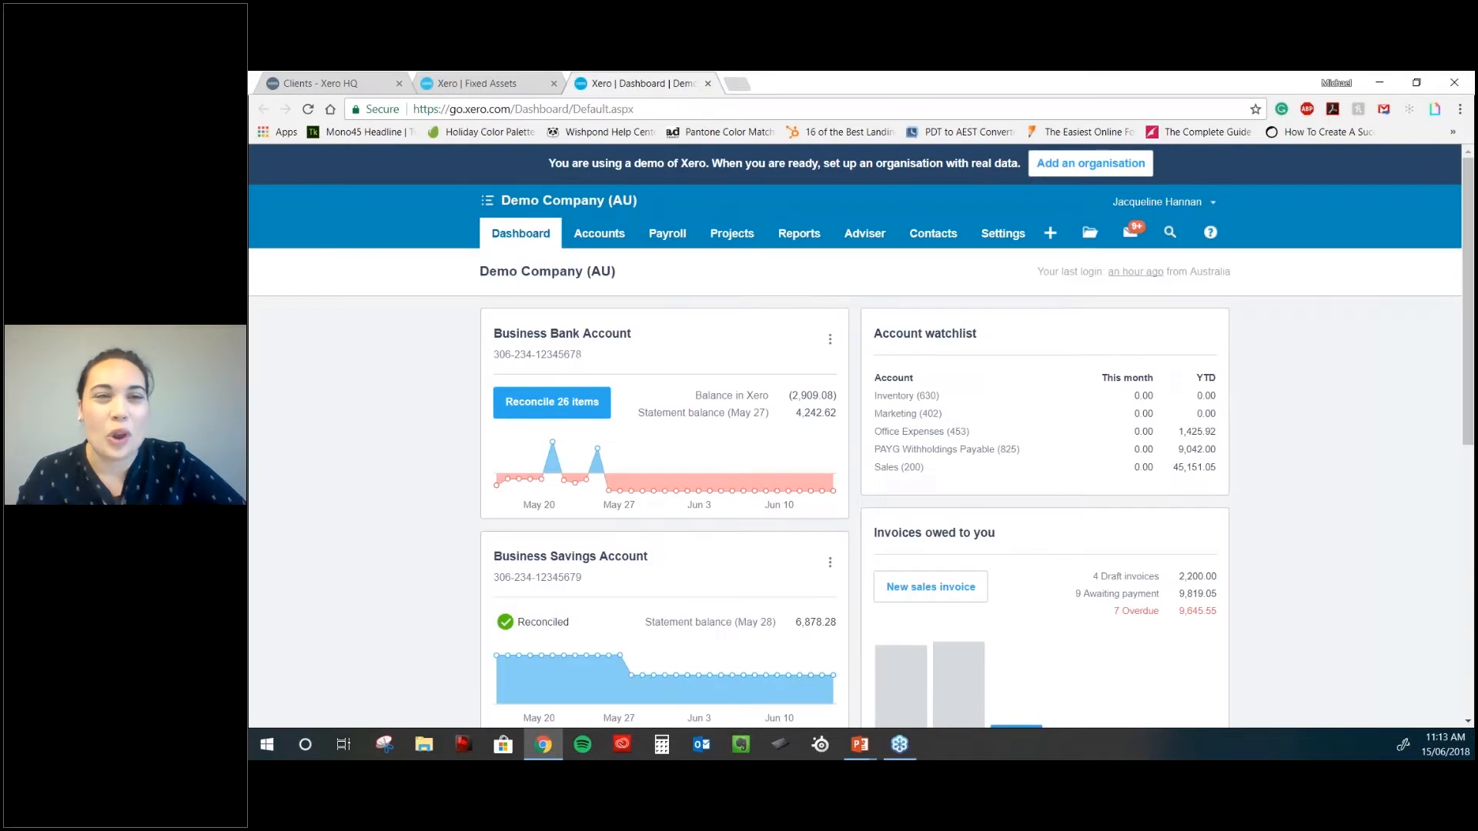
# - Show the Accounts options, including Inventory, from the Demo Company dashboard
pyautogui.click(600, 233)
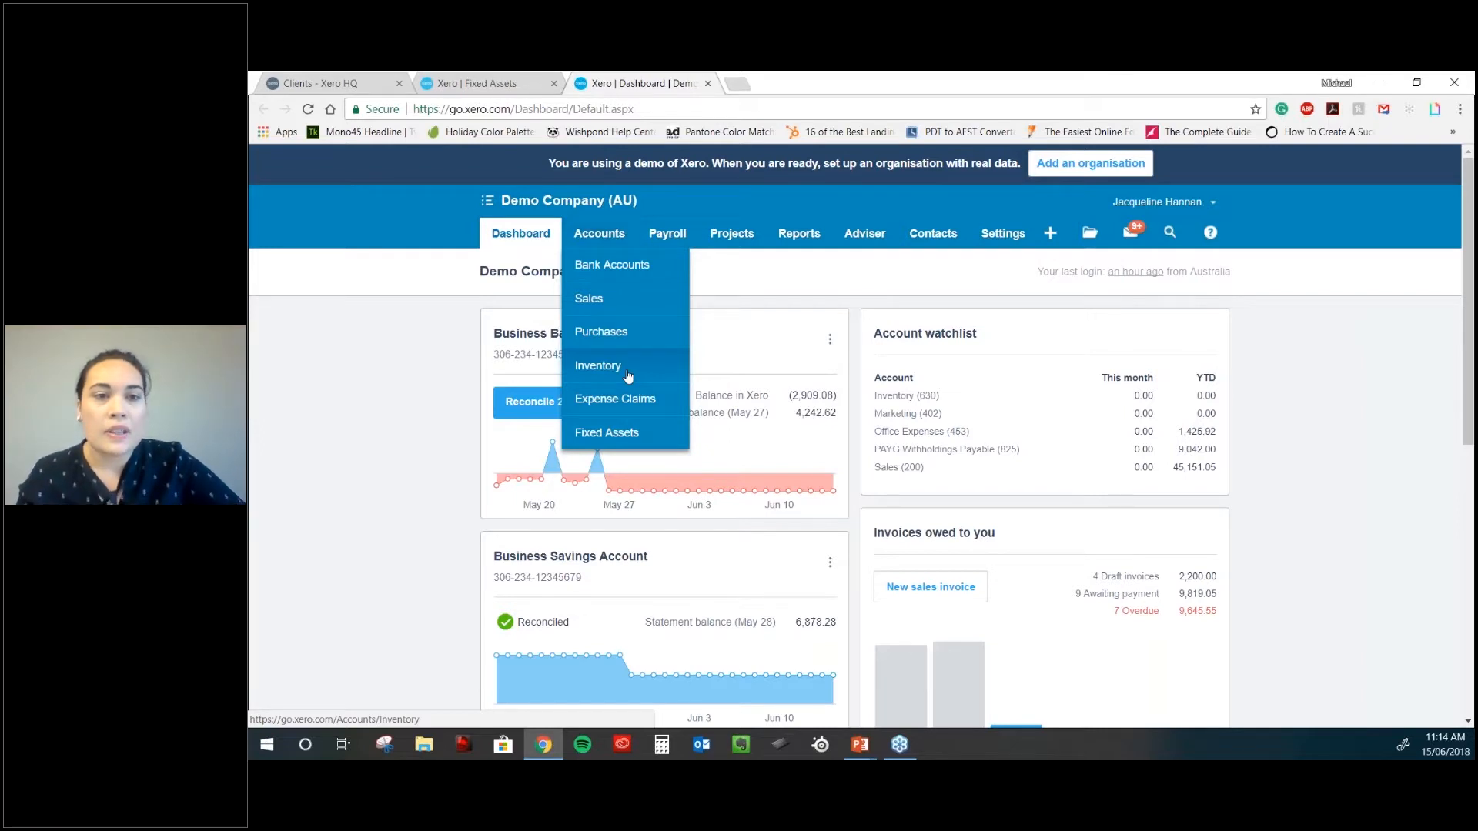
# - Open the Inventory items list from Accounts and scroll down through it
pyautogui.click(628, 375)
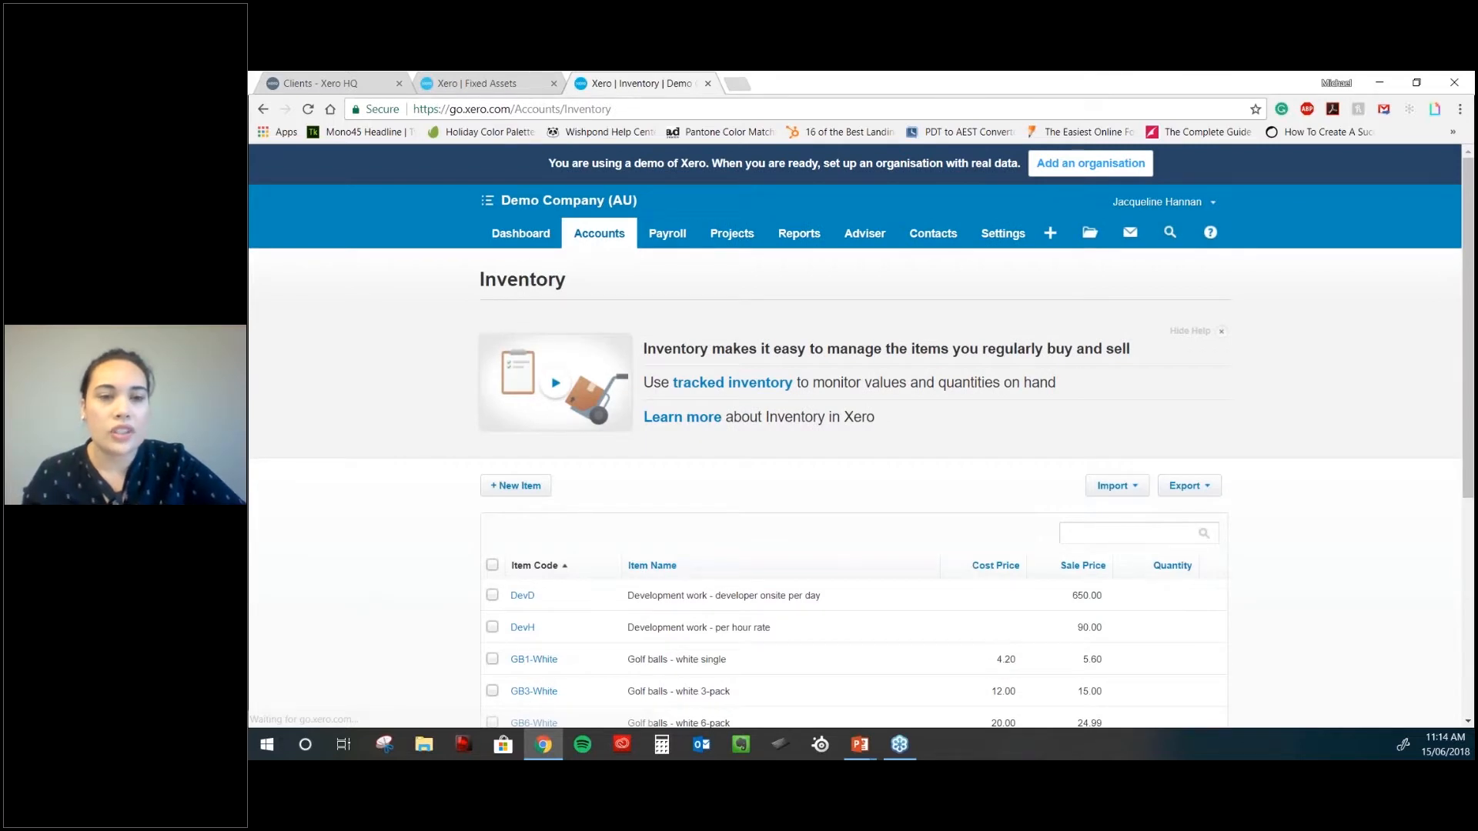
pyautogui.scroll(-2, 847, 563)
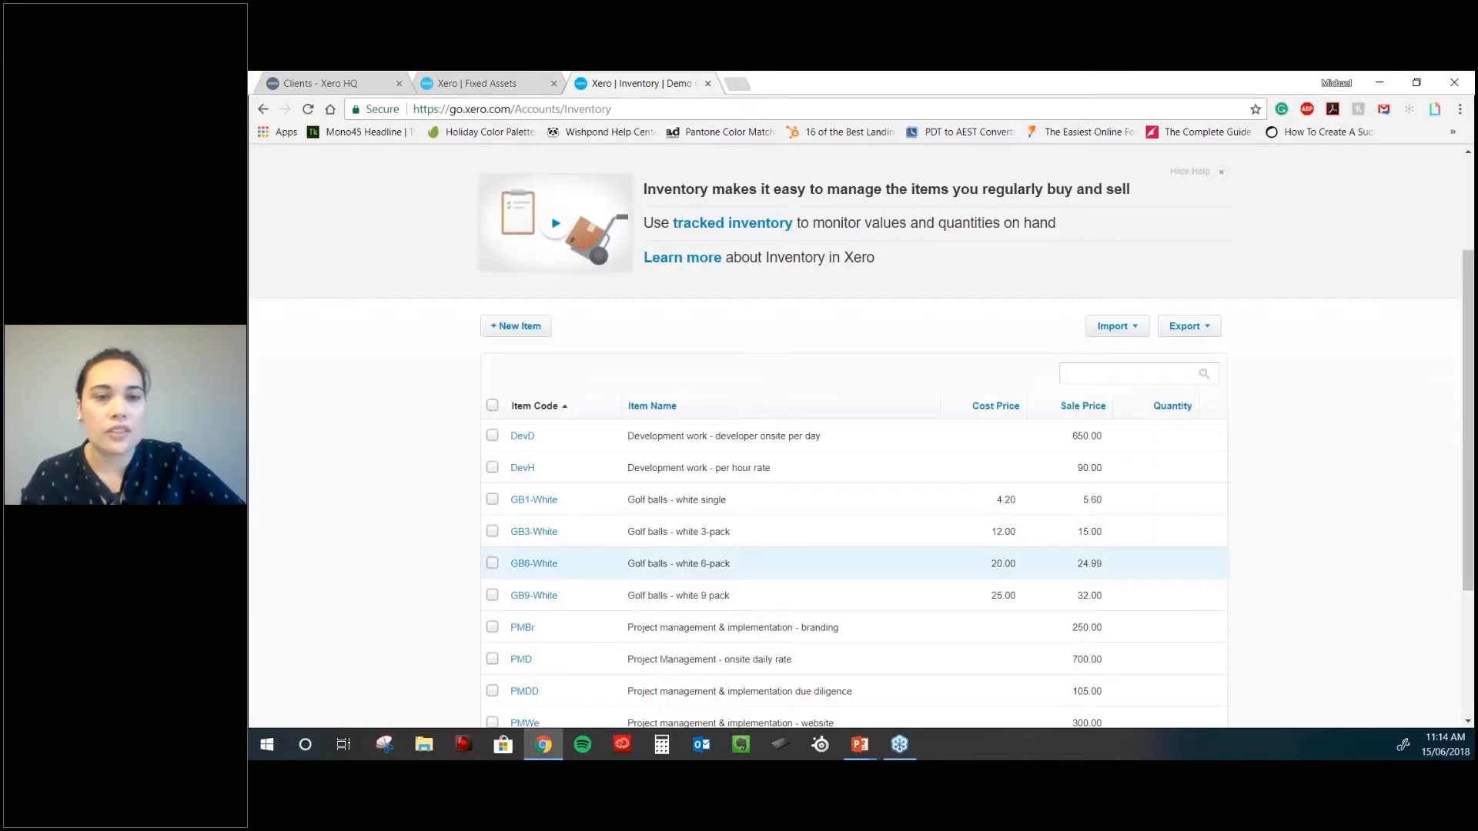
pyautogui.scroll(-2, 829, 535)
# - Open the GB1-White golf ball item and review its 4.20/5.60 prices and May transactions
pyautogui.click(665, 353)
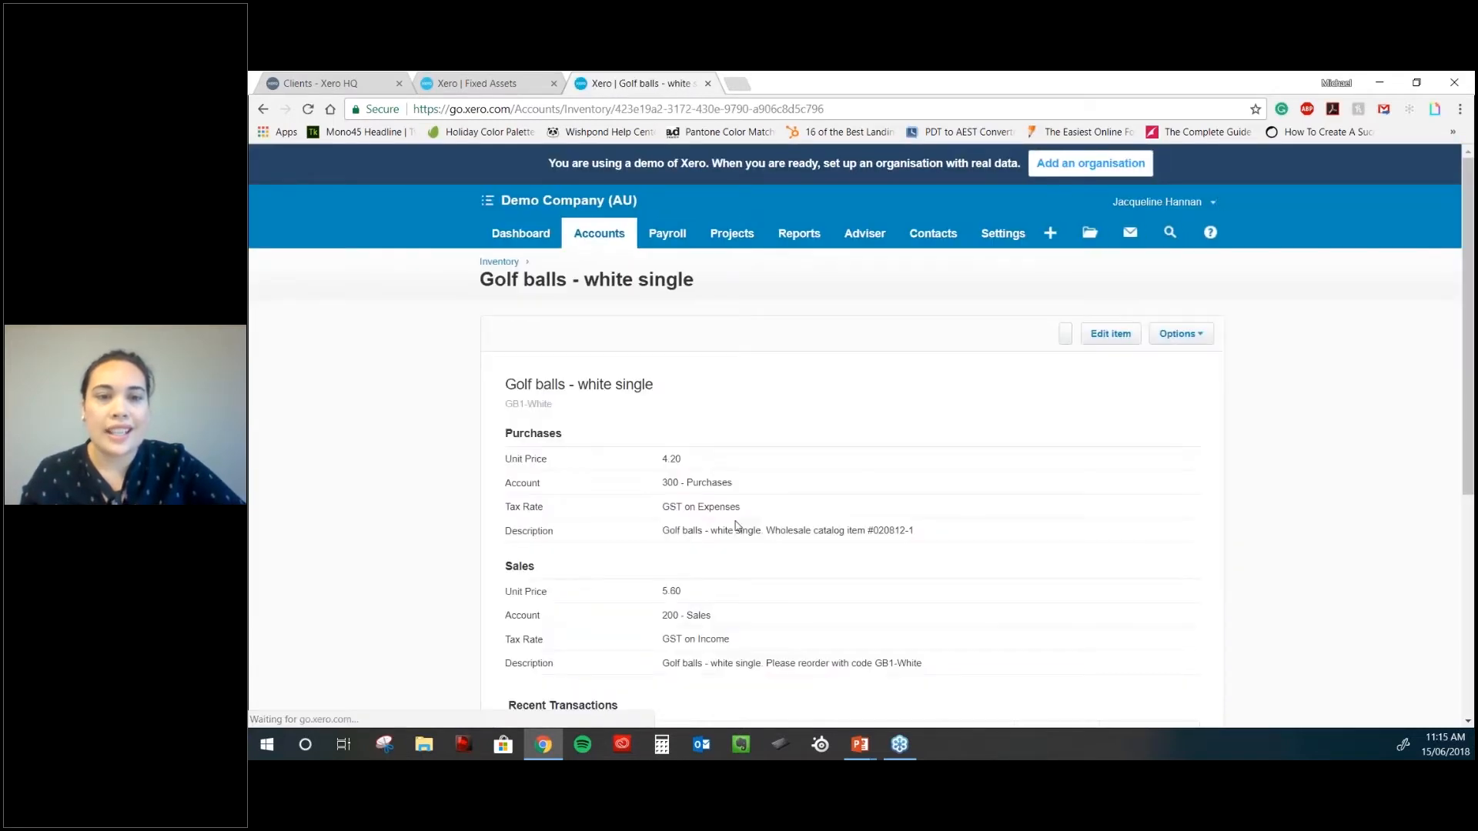
pyautogui.scroll(-2, 737, 526)
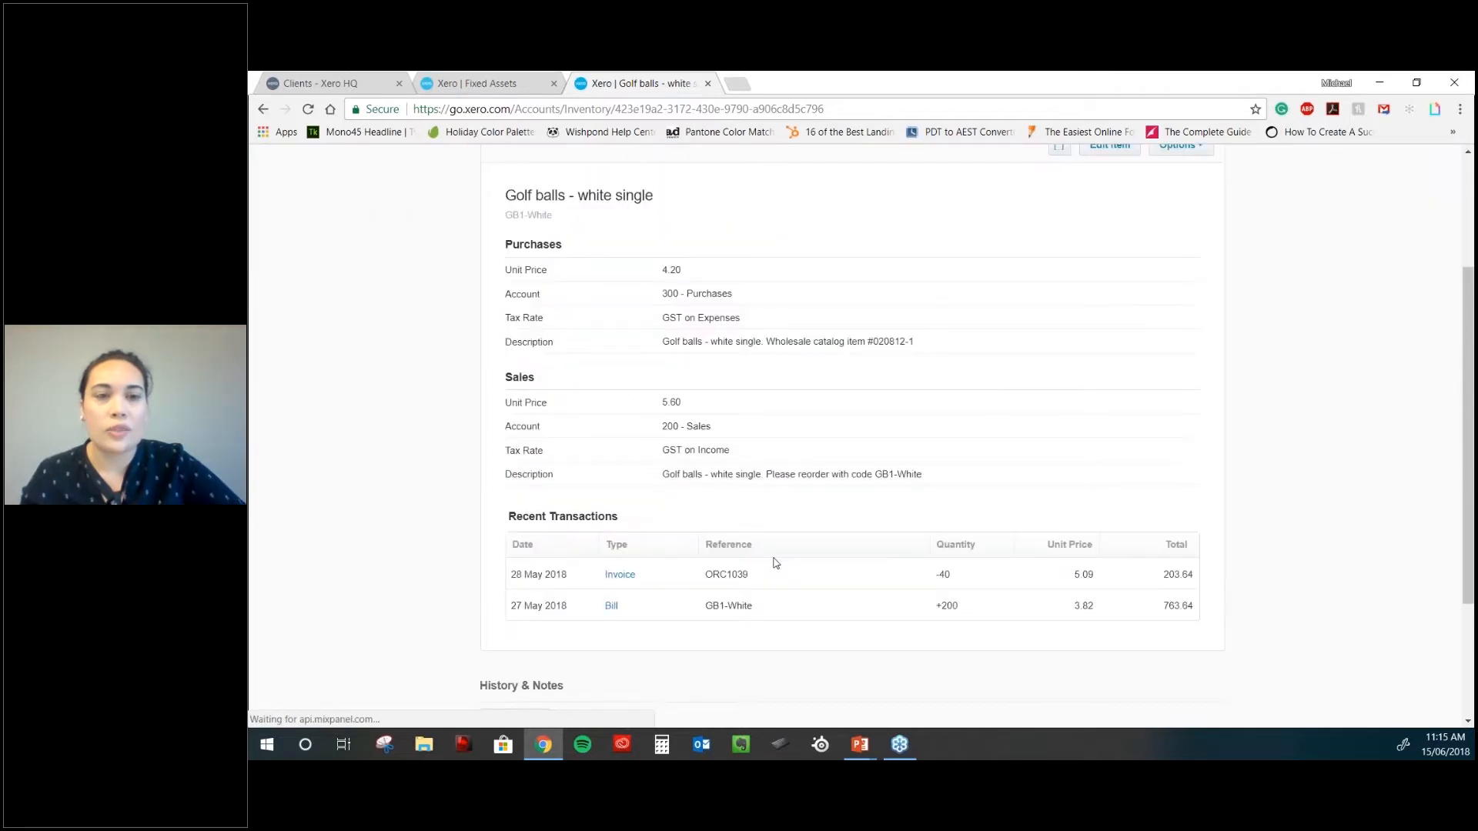
pyautogui.scroll(-1, 775, 563)
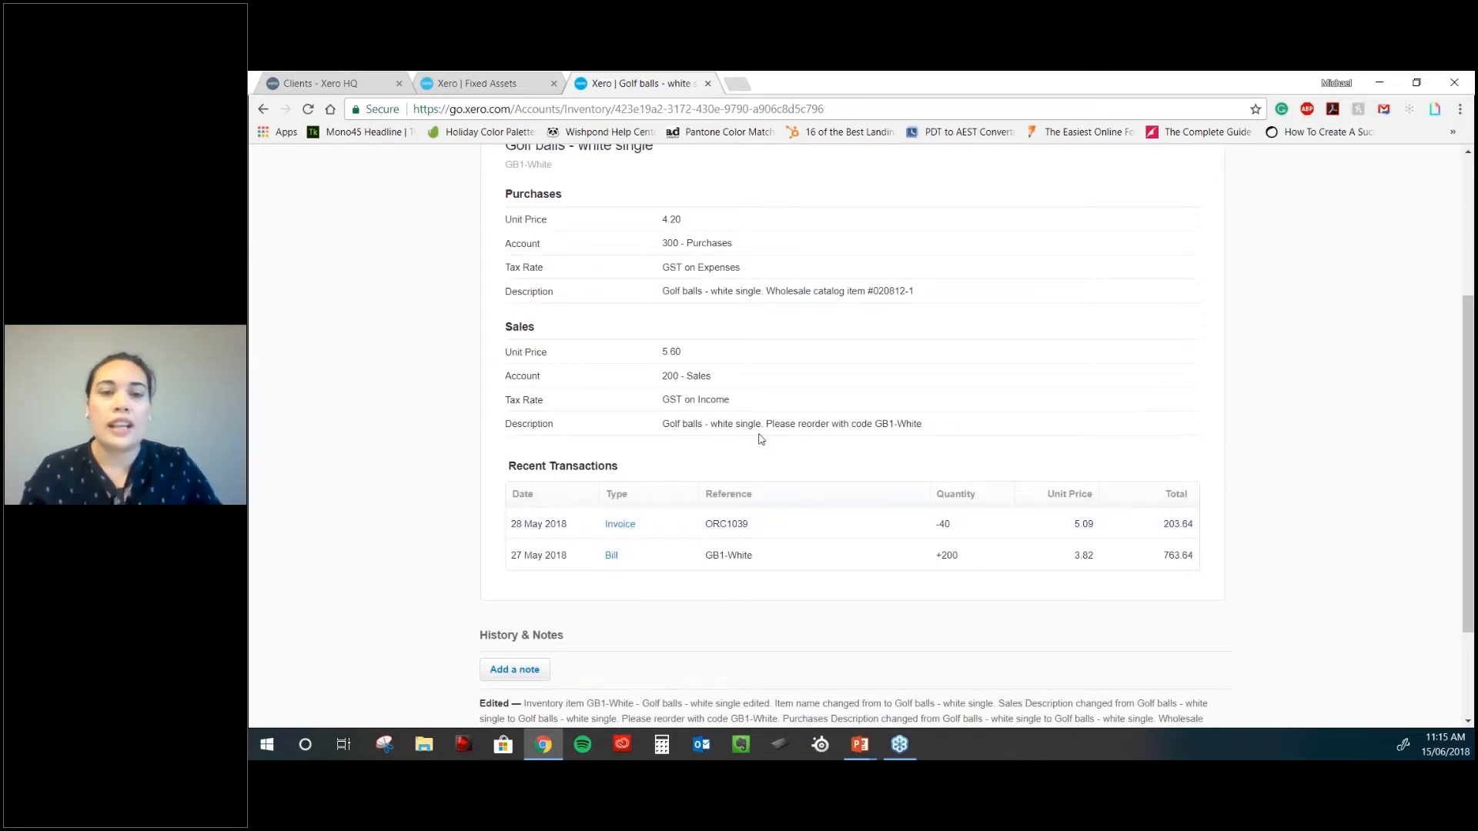
pyautogui.scroll(1, 768, 454)
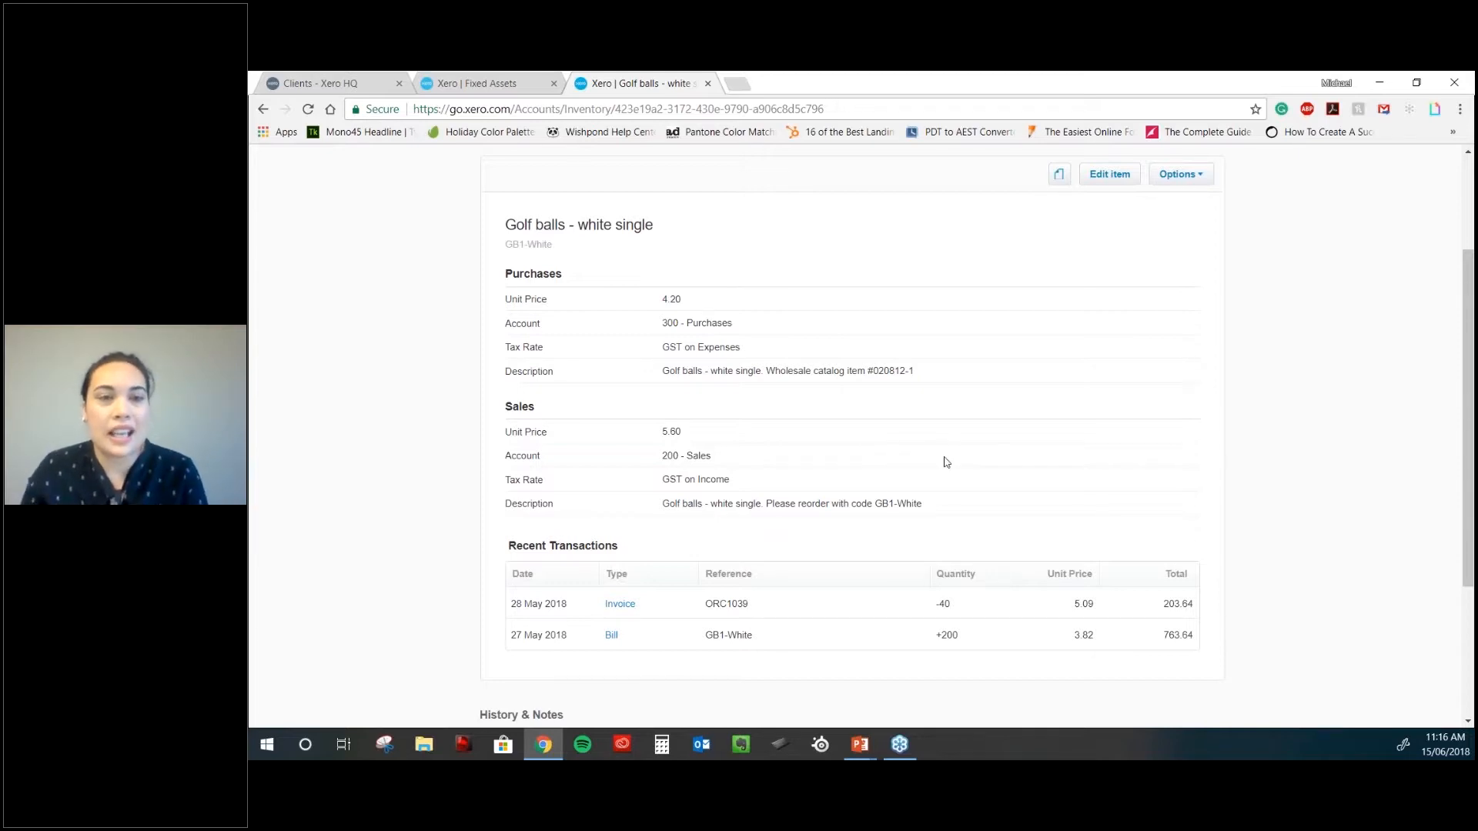
pyautogui.scroll(1, 939, 463)
# - Leave the golf ball item and return to the Inventory item list
pyautogui.scroll(2, 934, 465)
pyautogui.click(599, 233)
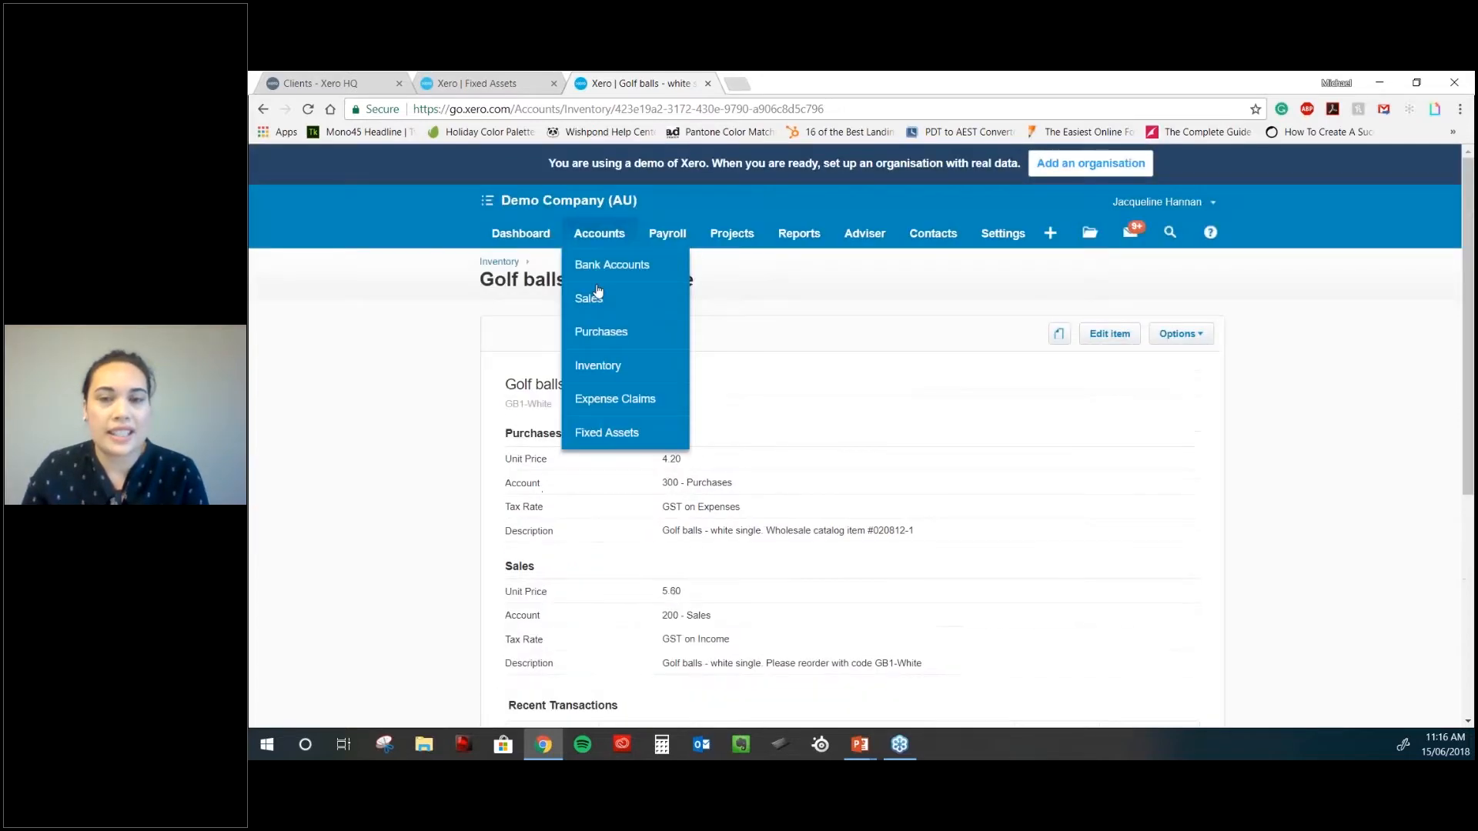
pyautogui.click(1174, 333)
pyautogui.click(509, 263)
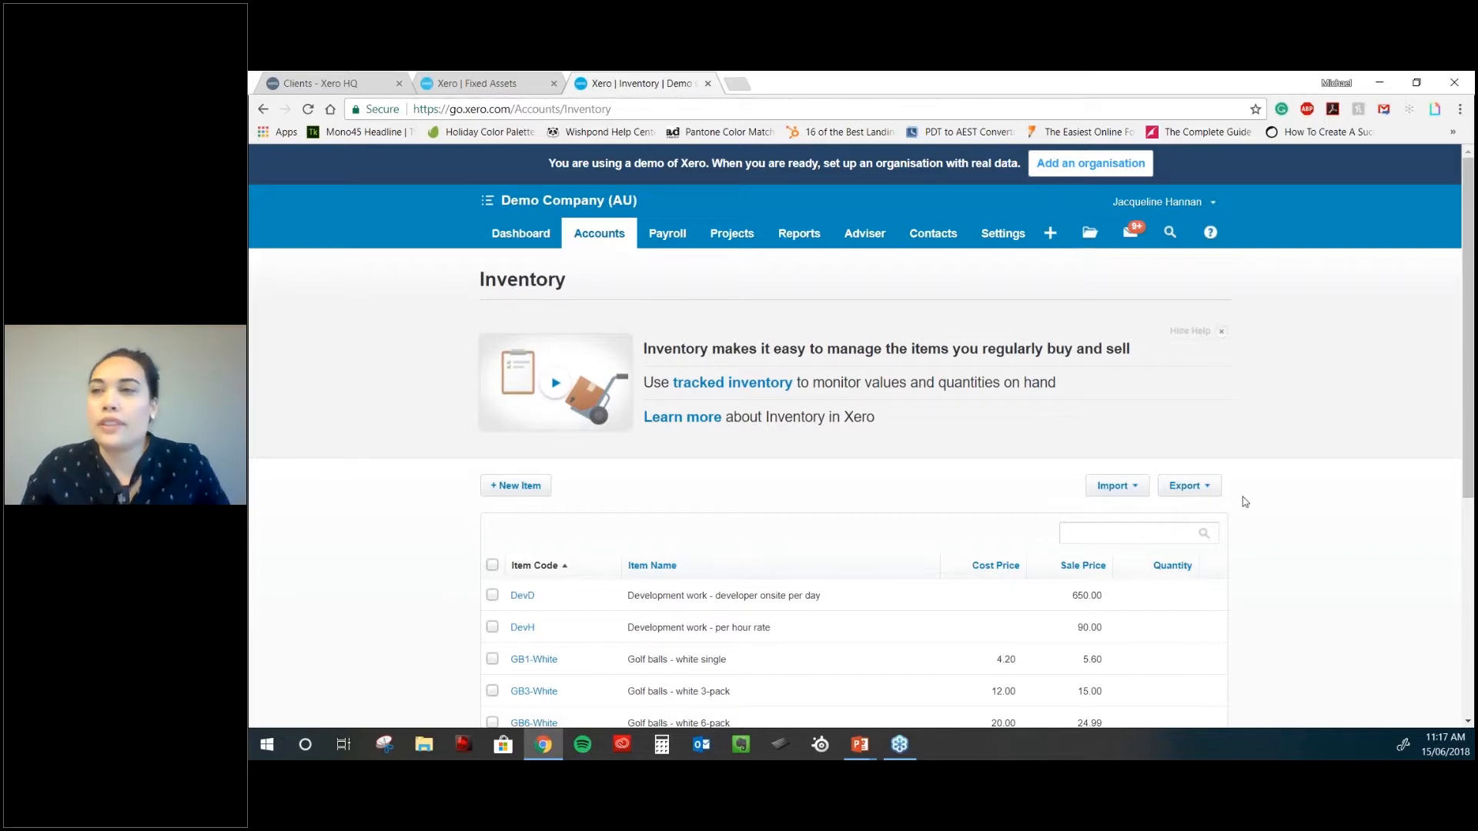
# - Scroll through the inventory items and open the PMBr project management branding item
pyautogui.scroll(-1, 1244, 501)
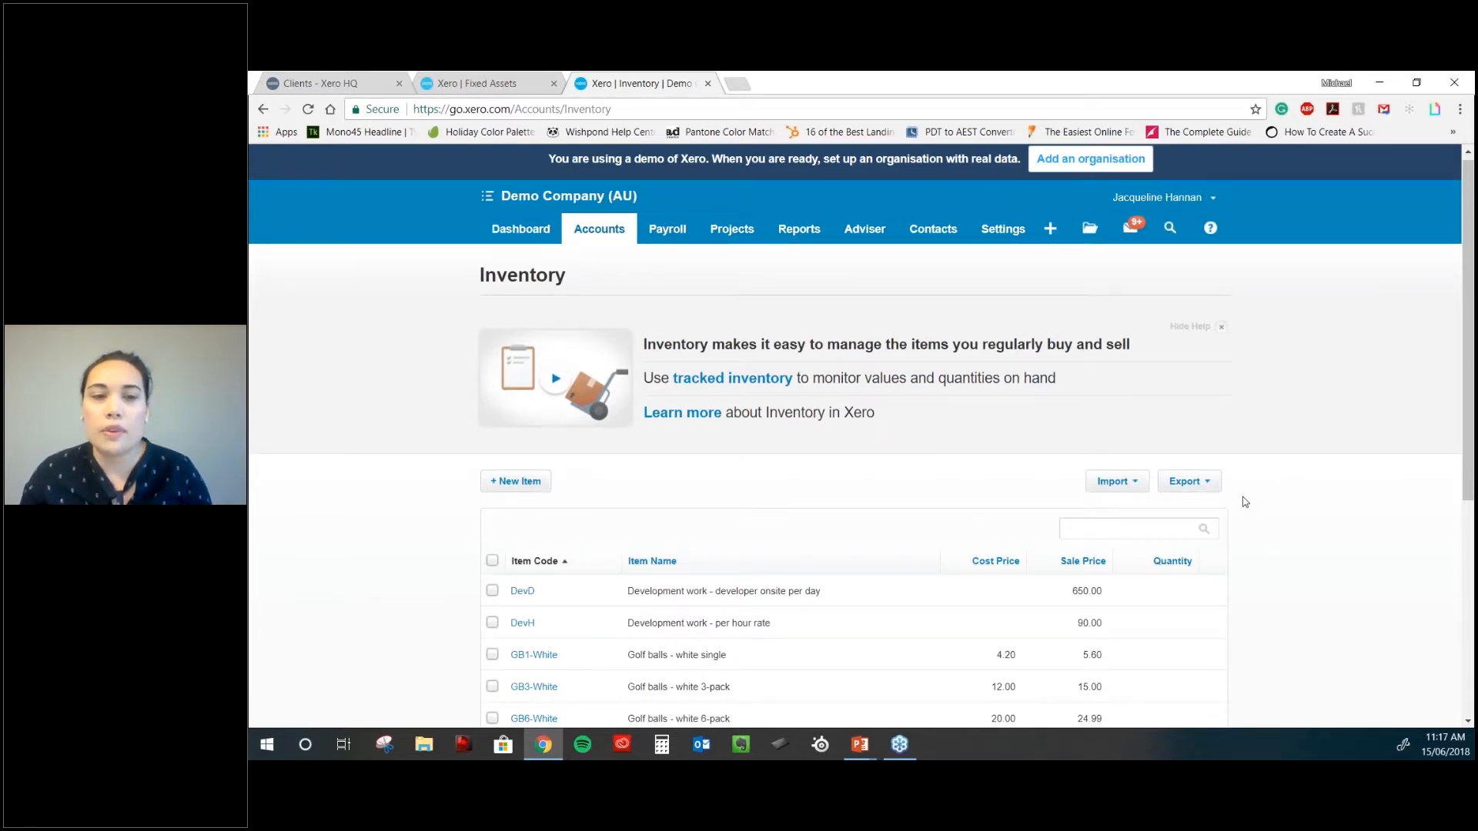
pyautogui.scroll(-1, 1244, 501)
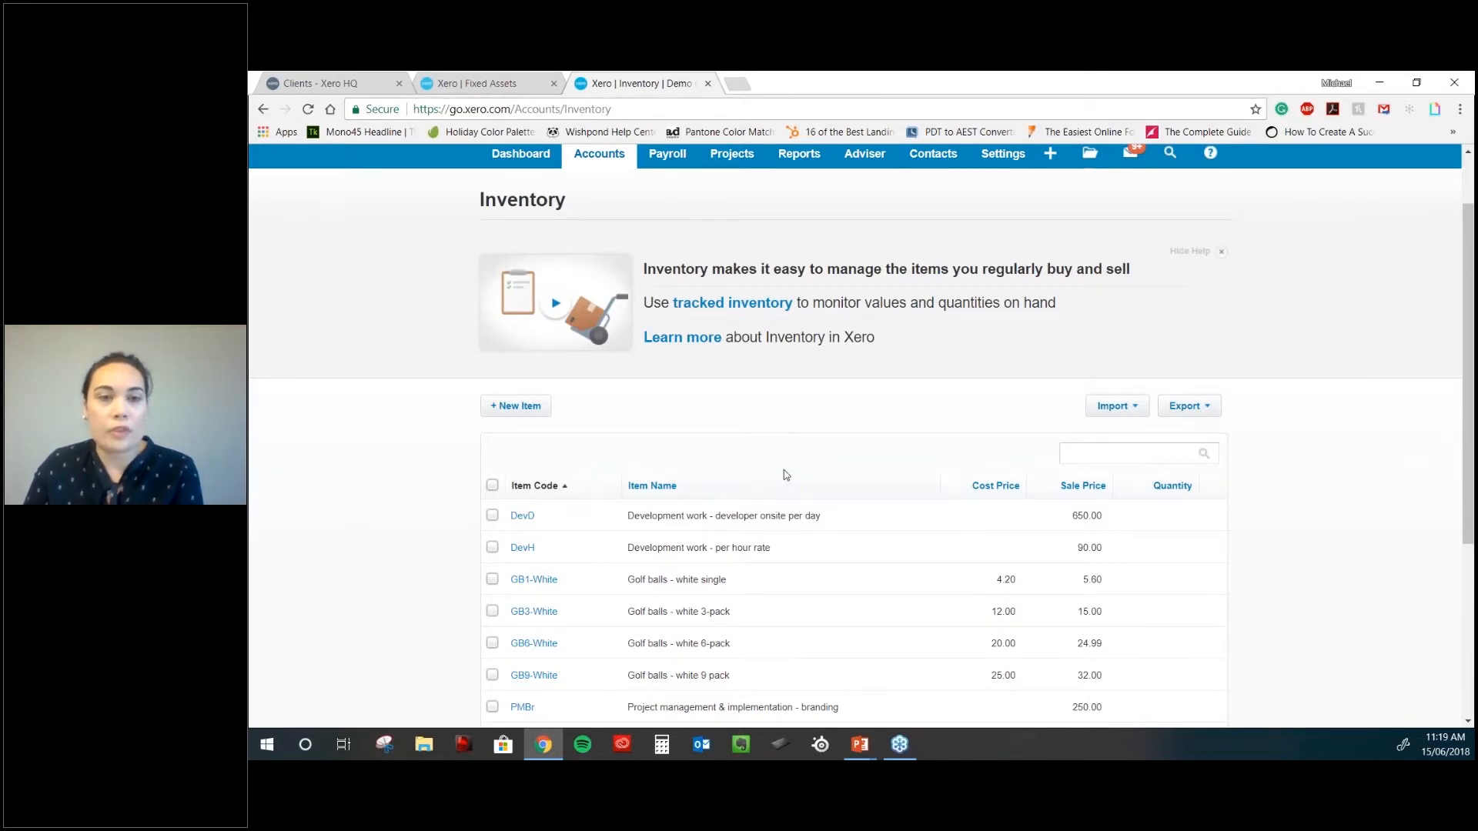
pyautogui.scroll(-1, 783, 471)
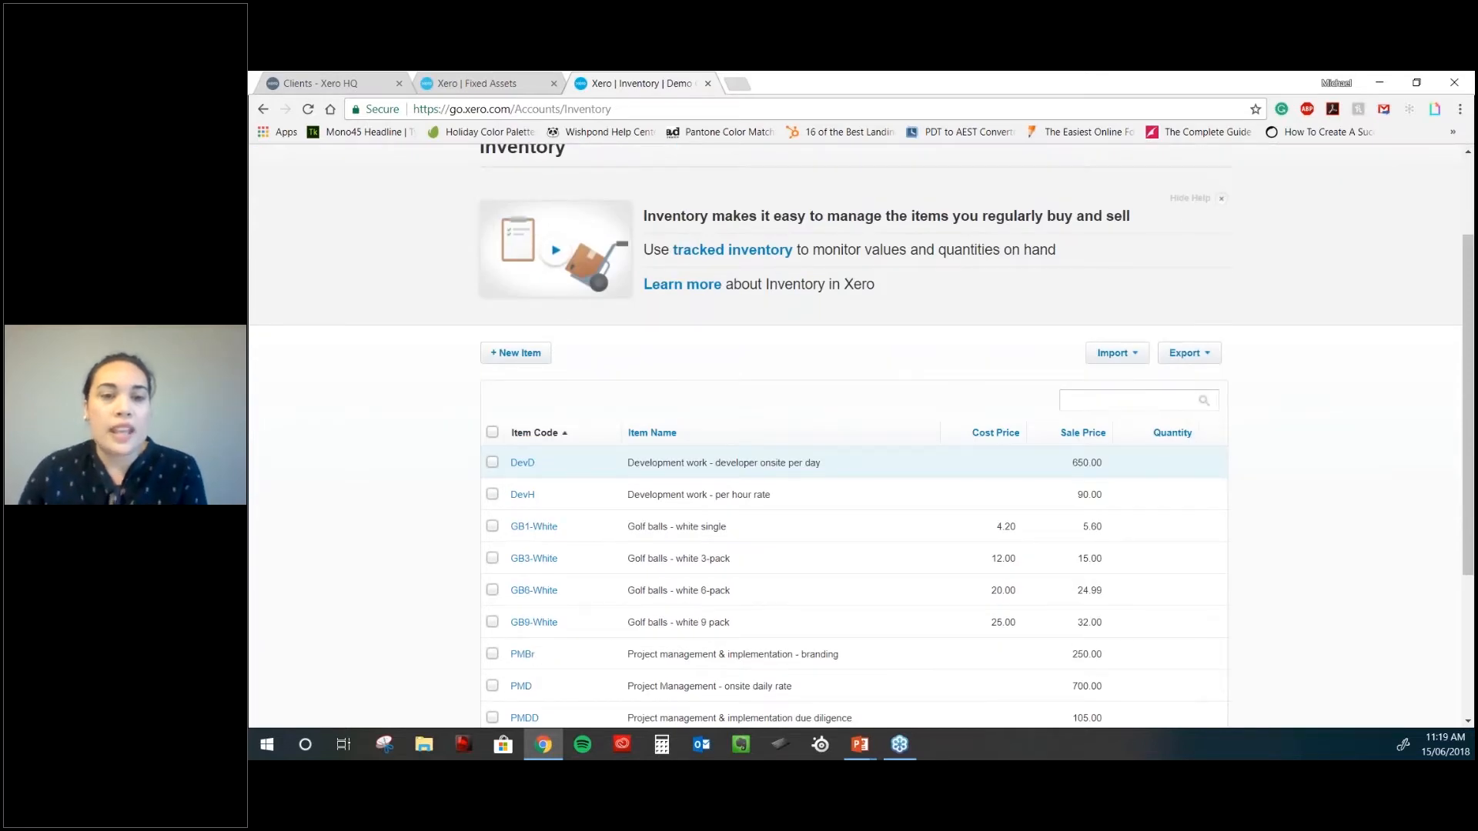
pyautogui.scroll(-2, 845, 567)
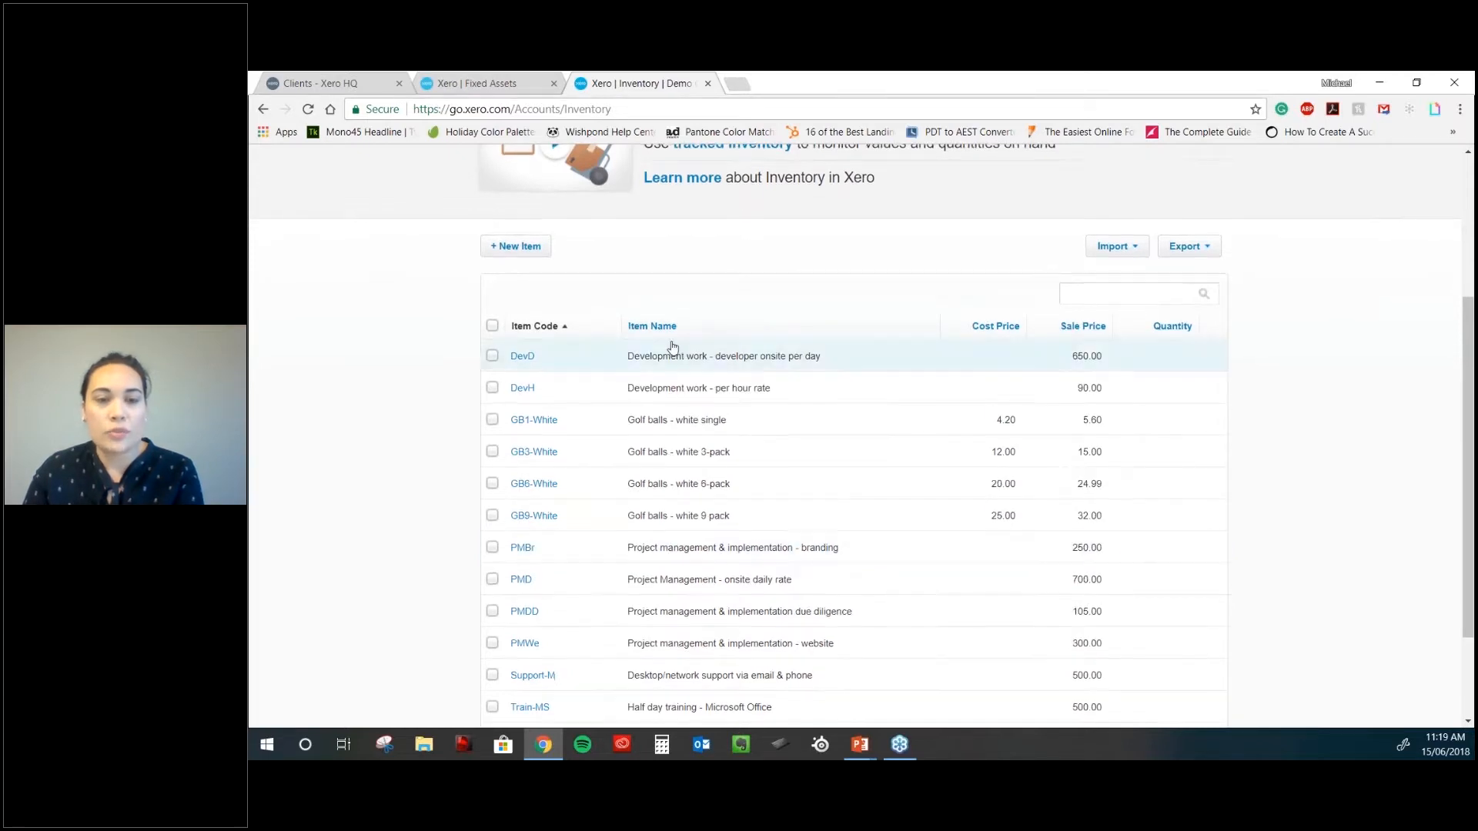
pyautogui.click(709, 554)
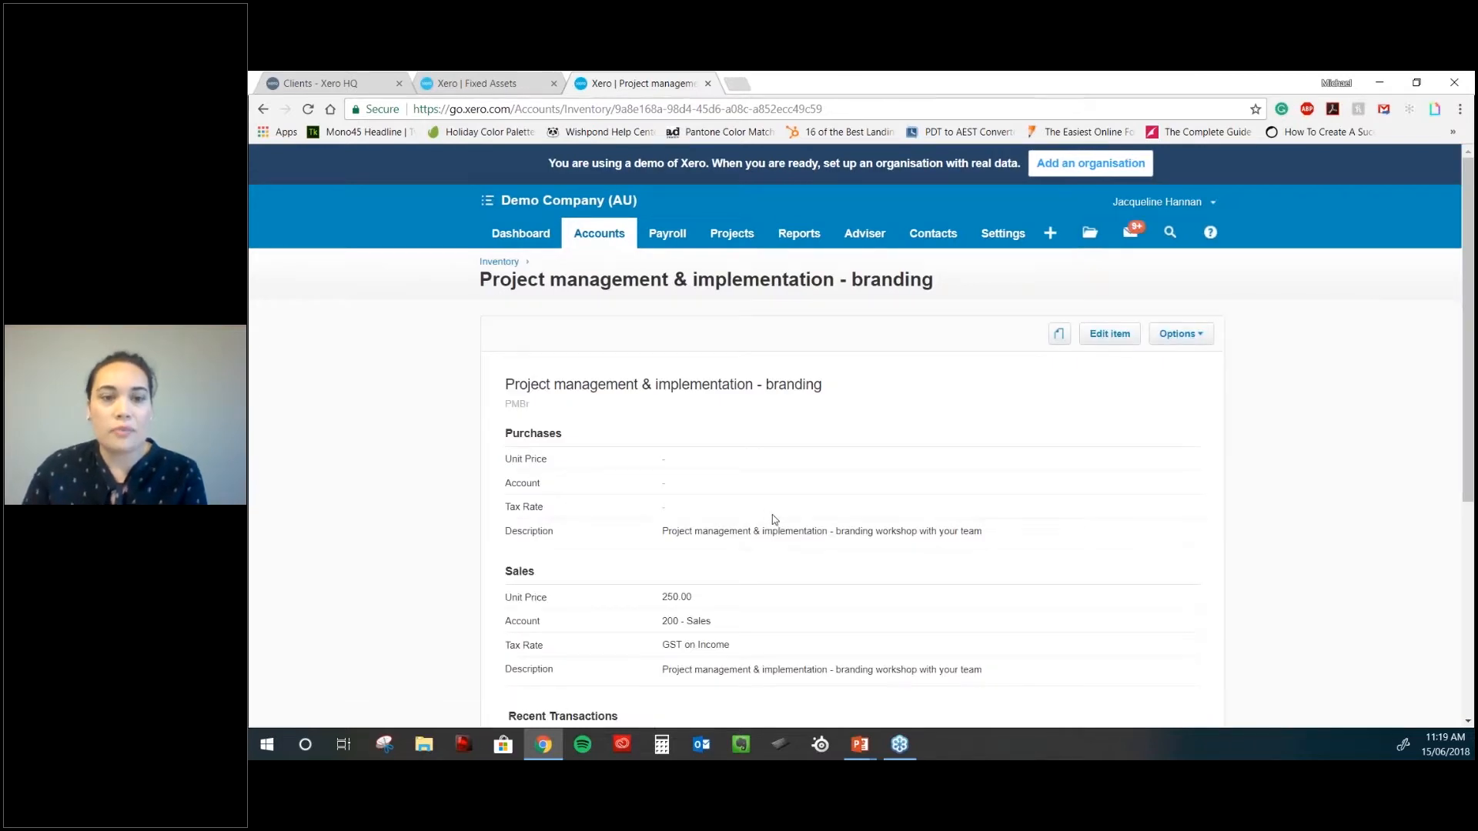
# - Scroll down the branding item page to its recent invoices for 250.00 and 1,000.00
pyautogui.scroll(-1, 801, 538)
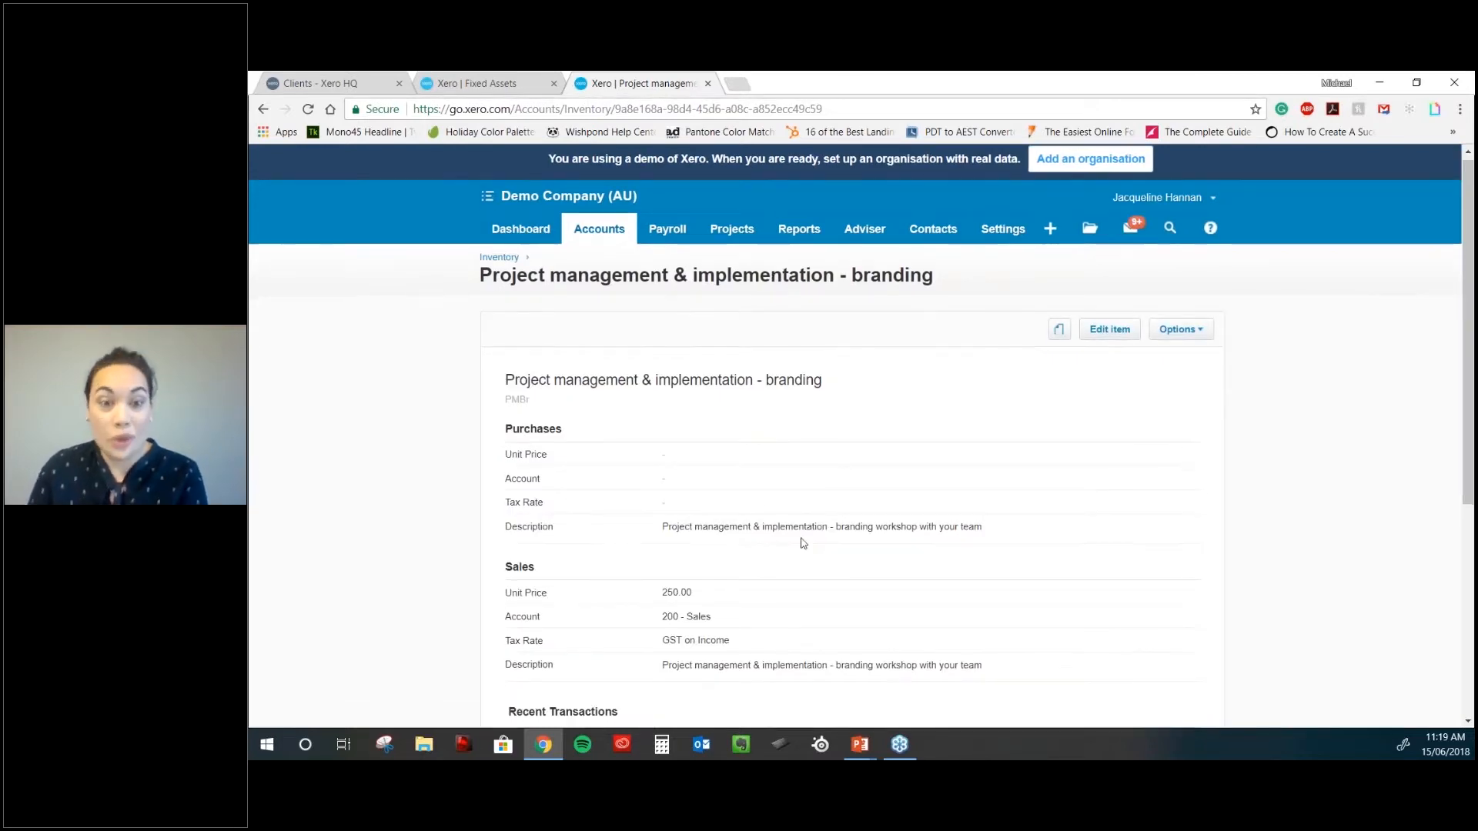
pyautogui.scroll(-2, 801, 543)
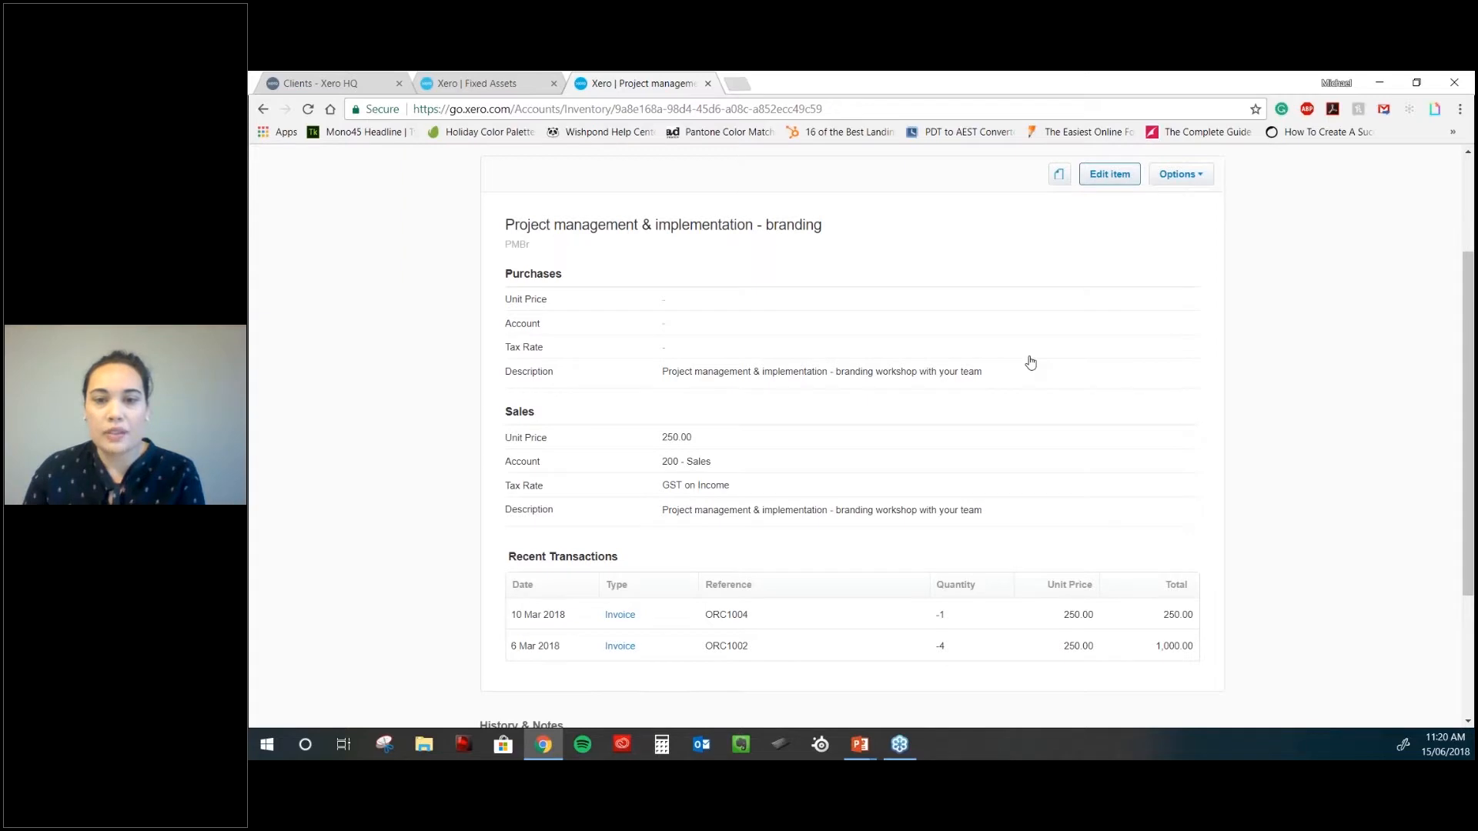
# - Add a new line to the branding item's Sales Description, then cancel the edit without saving
pyautogui.click(1109, 174)
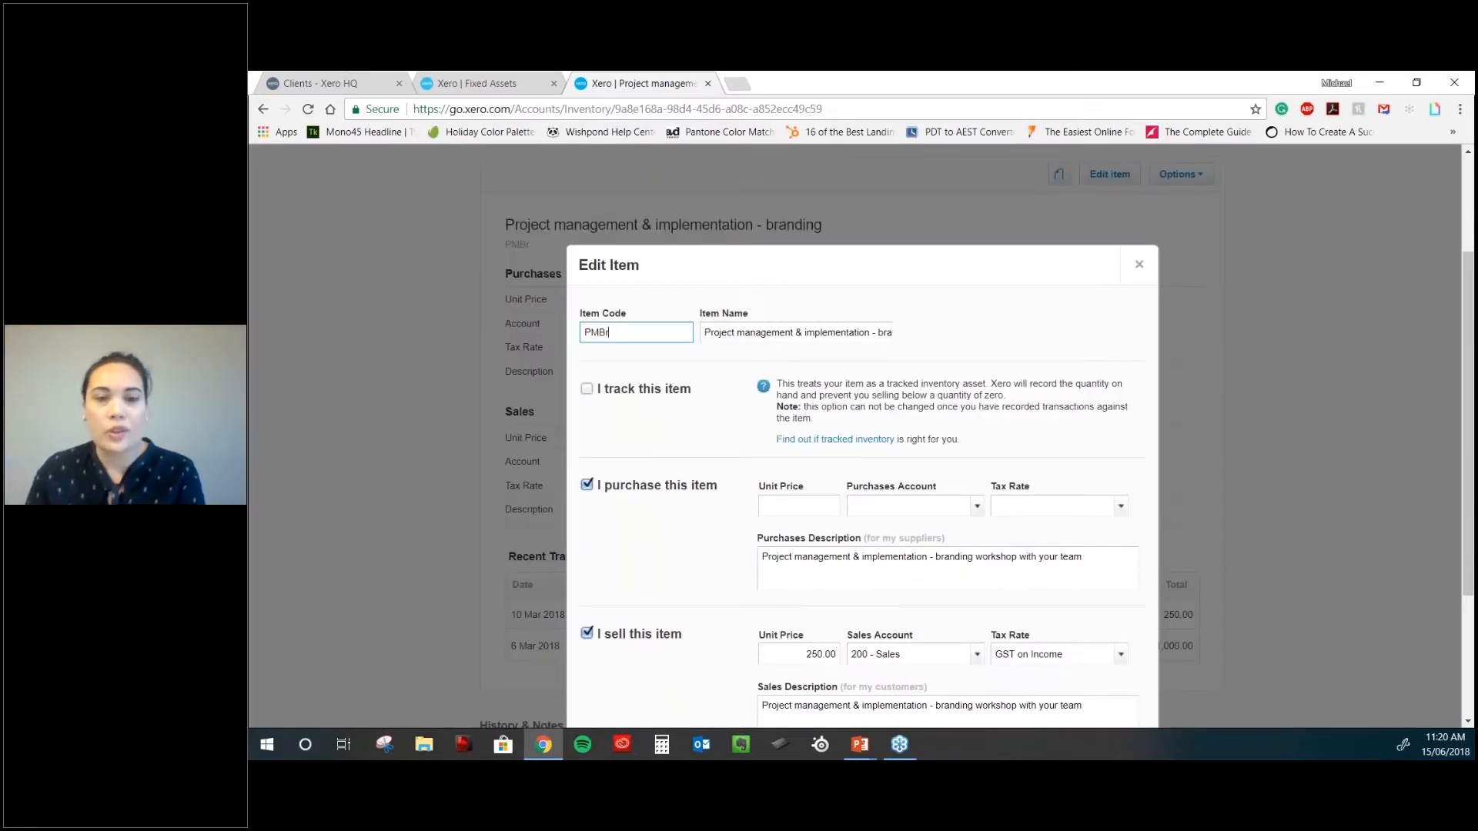
pyautogui.scroll(-3, 1093, 526)
pyautogui.click(1093, 526)
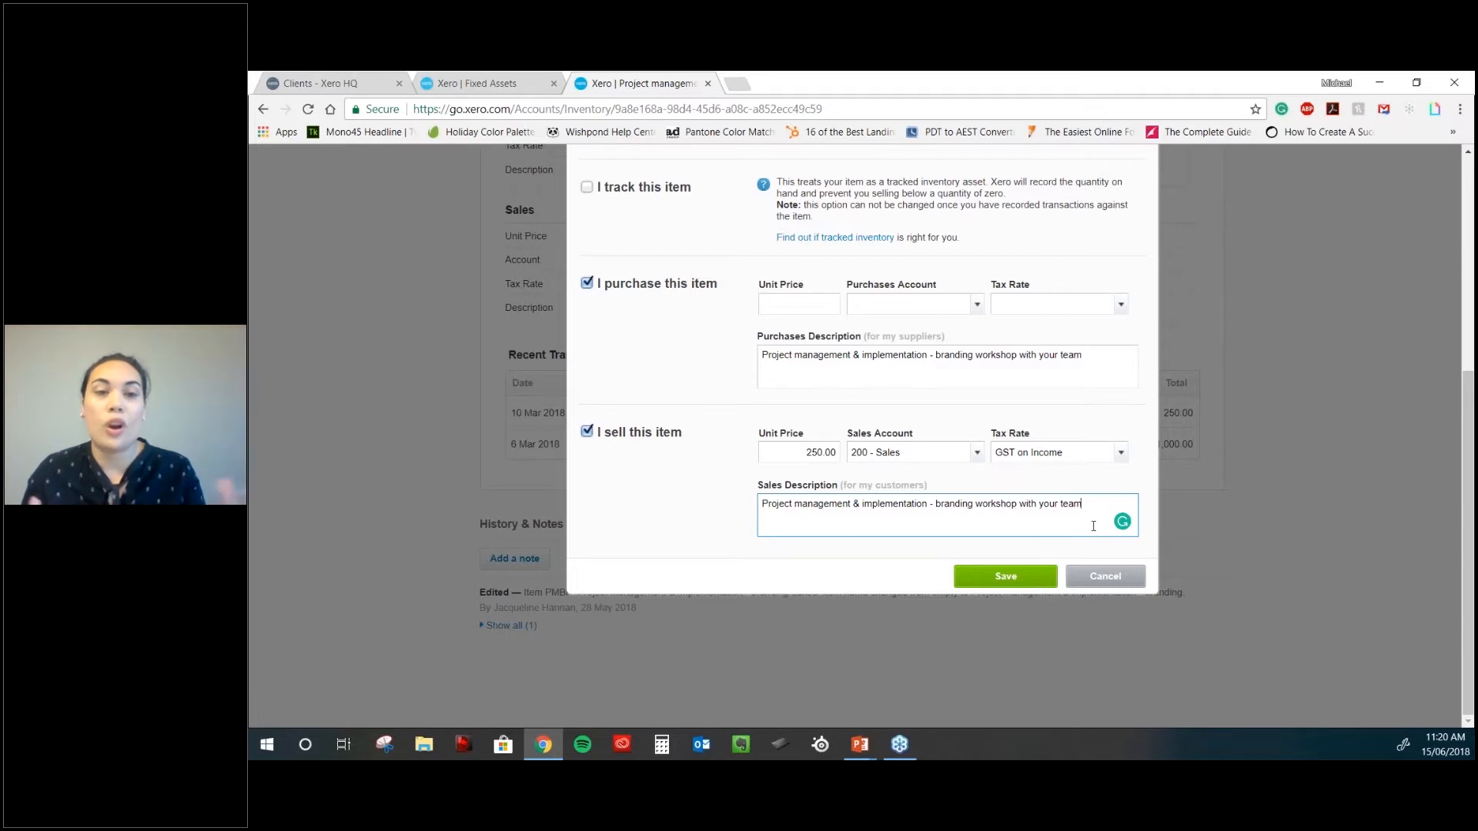
pyautogui.press('Return')
pyautogui.press('Return')
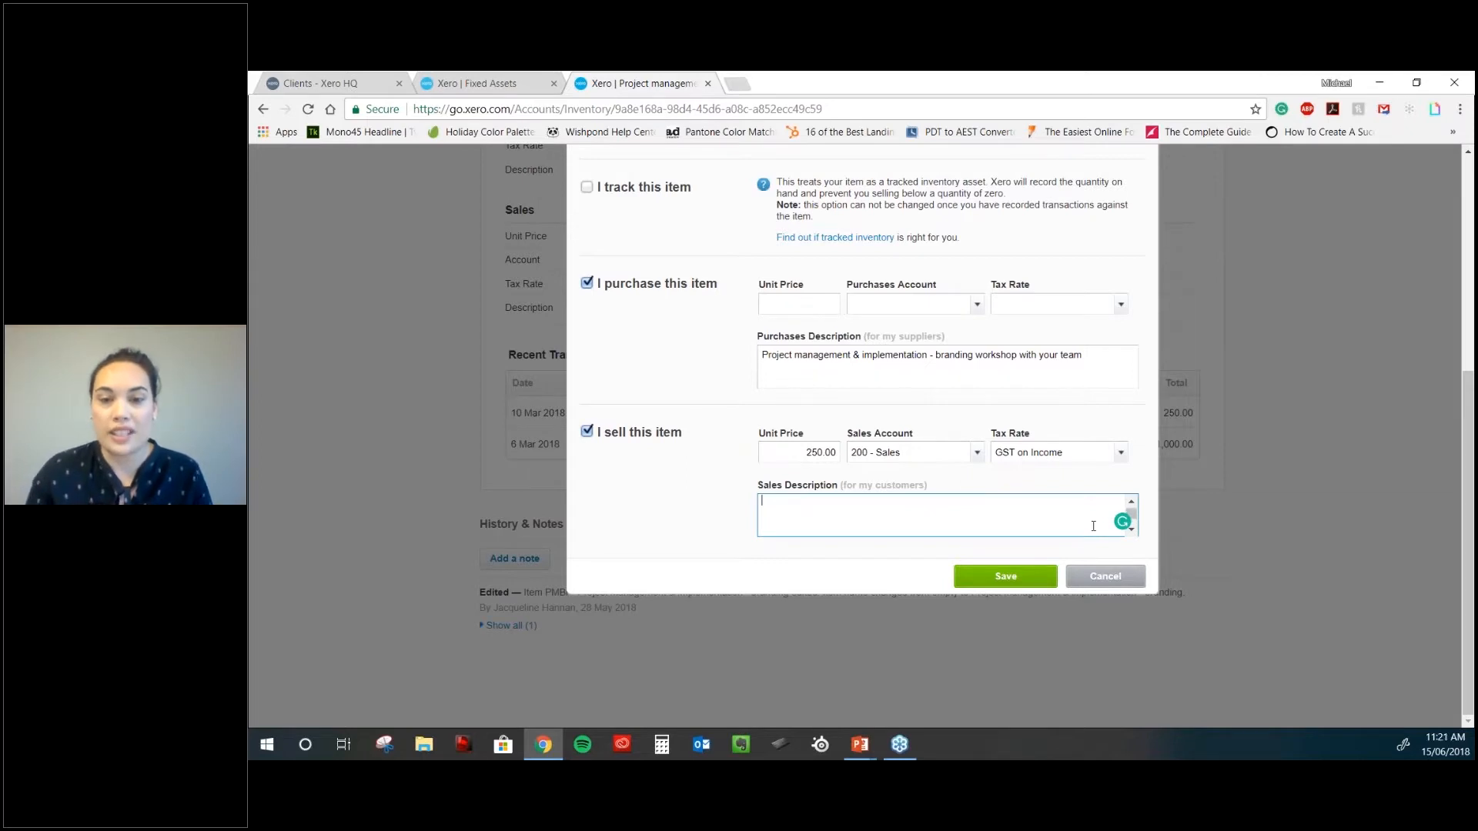
pyautogui.click(1120, 585)
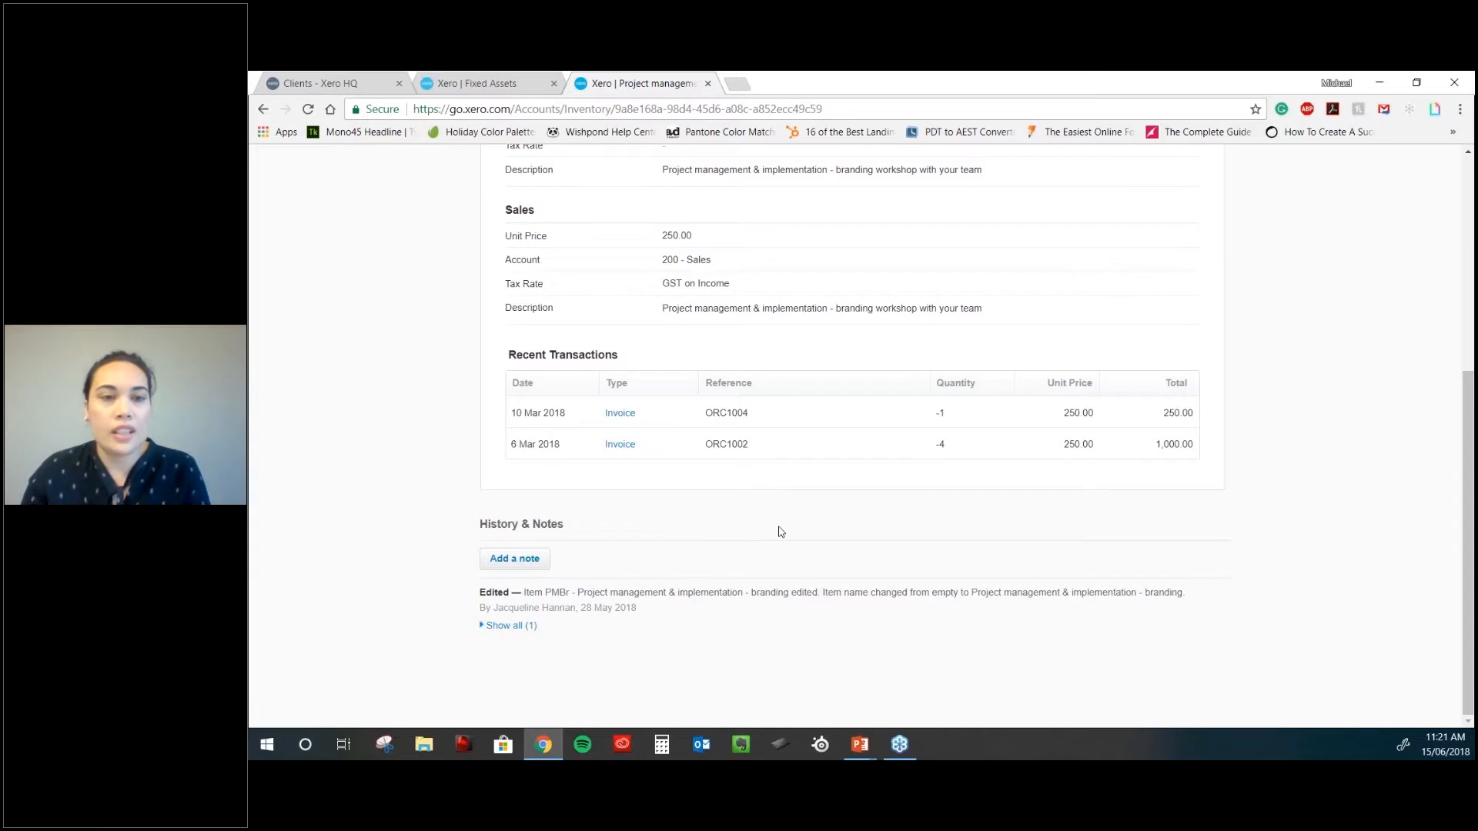
# - Scroll back to the top of the item page and open the Accounts menu
pyautogui.scroll(5, 779, 531)
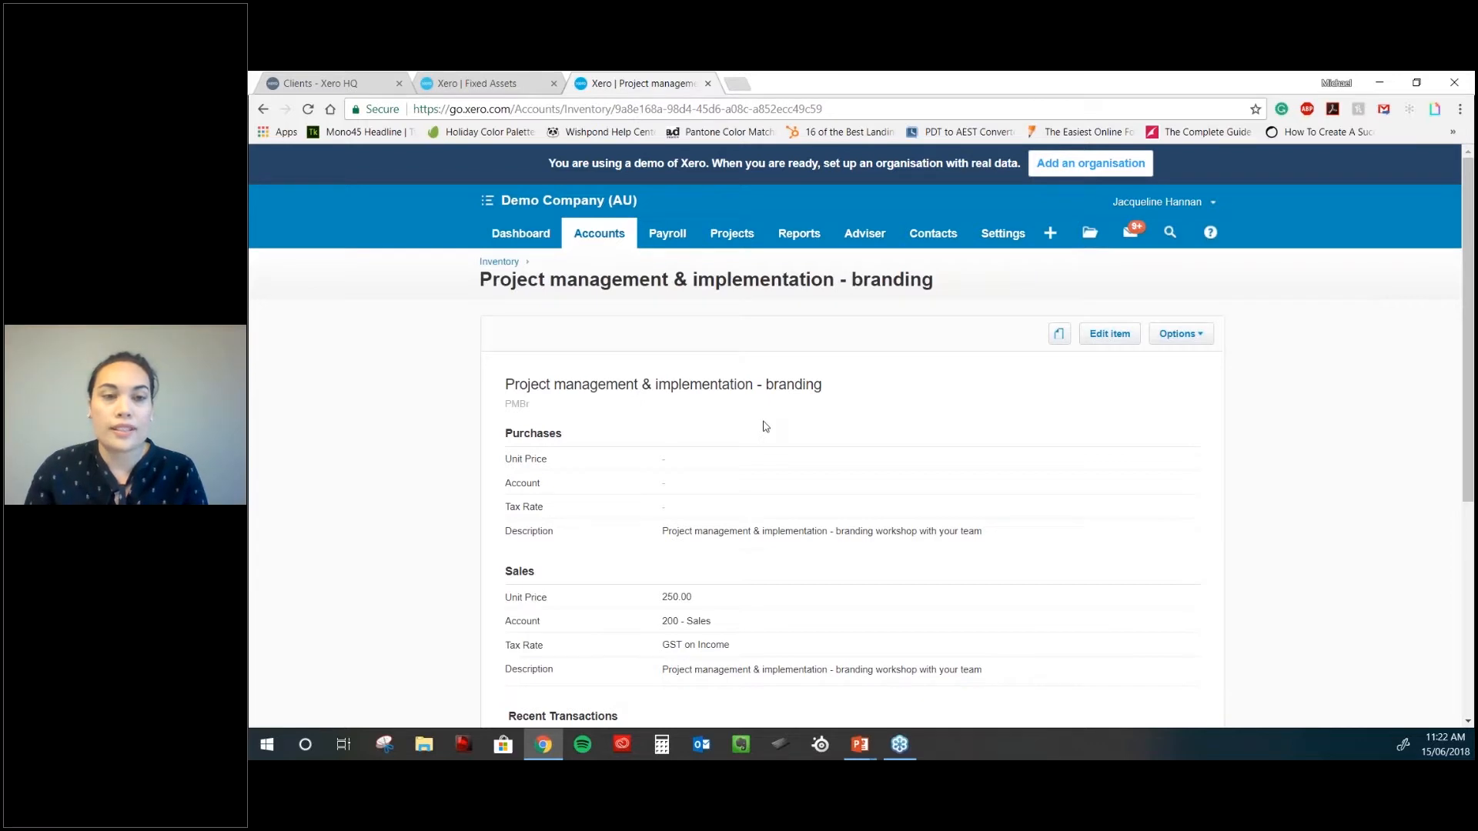
pyautogui.click(615, 238)
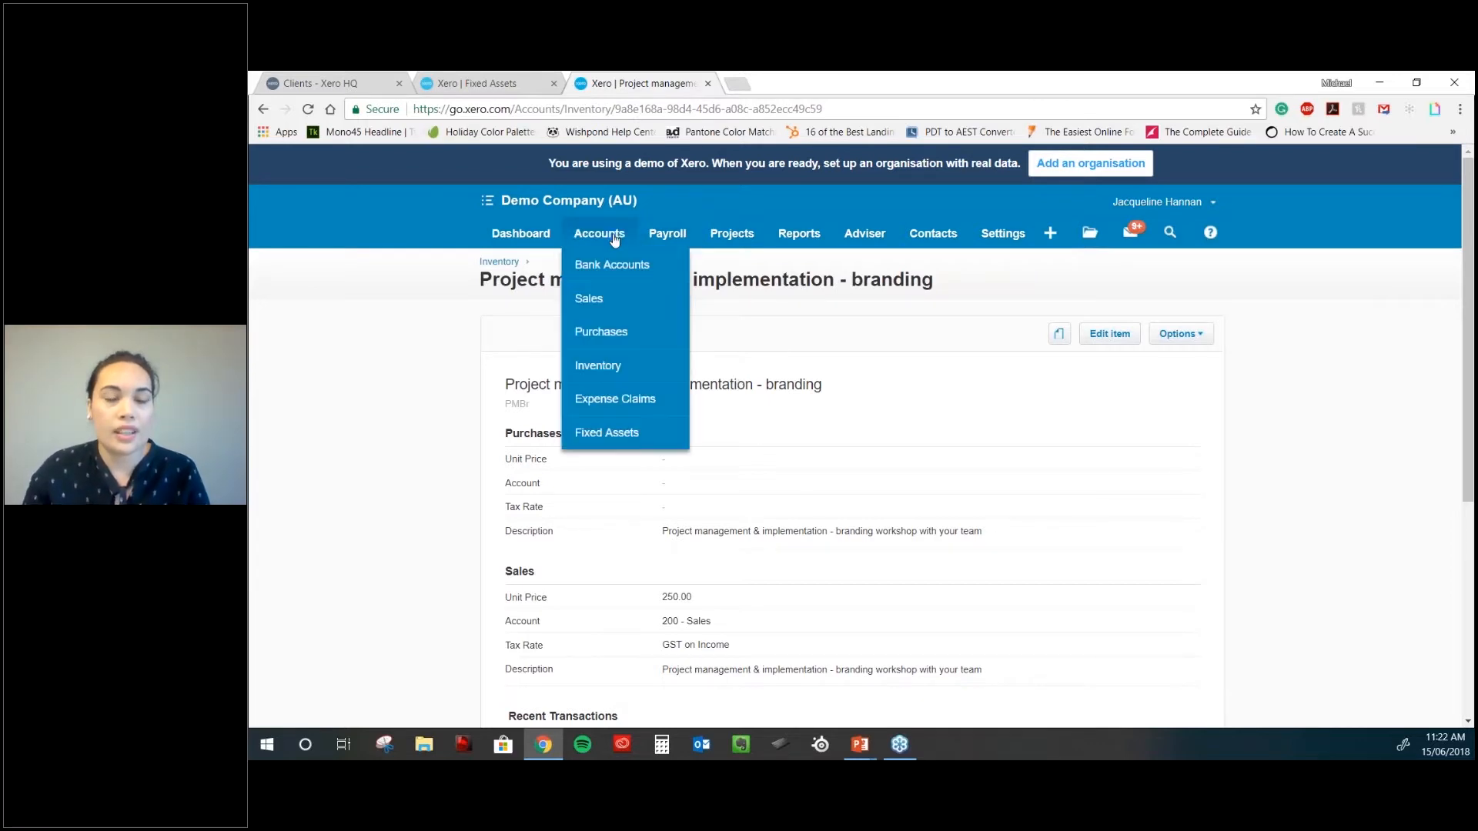
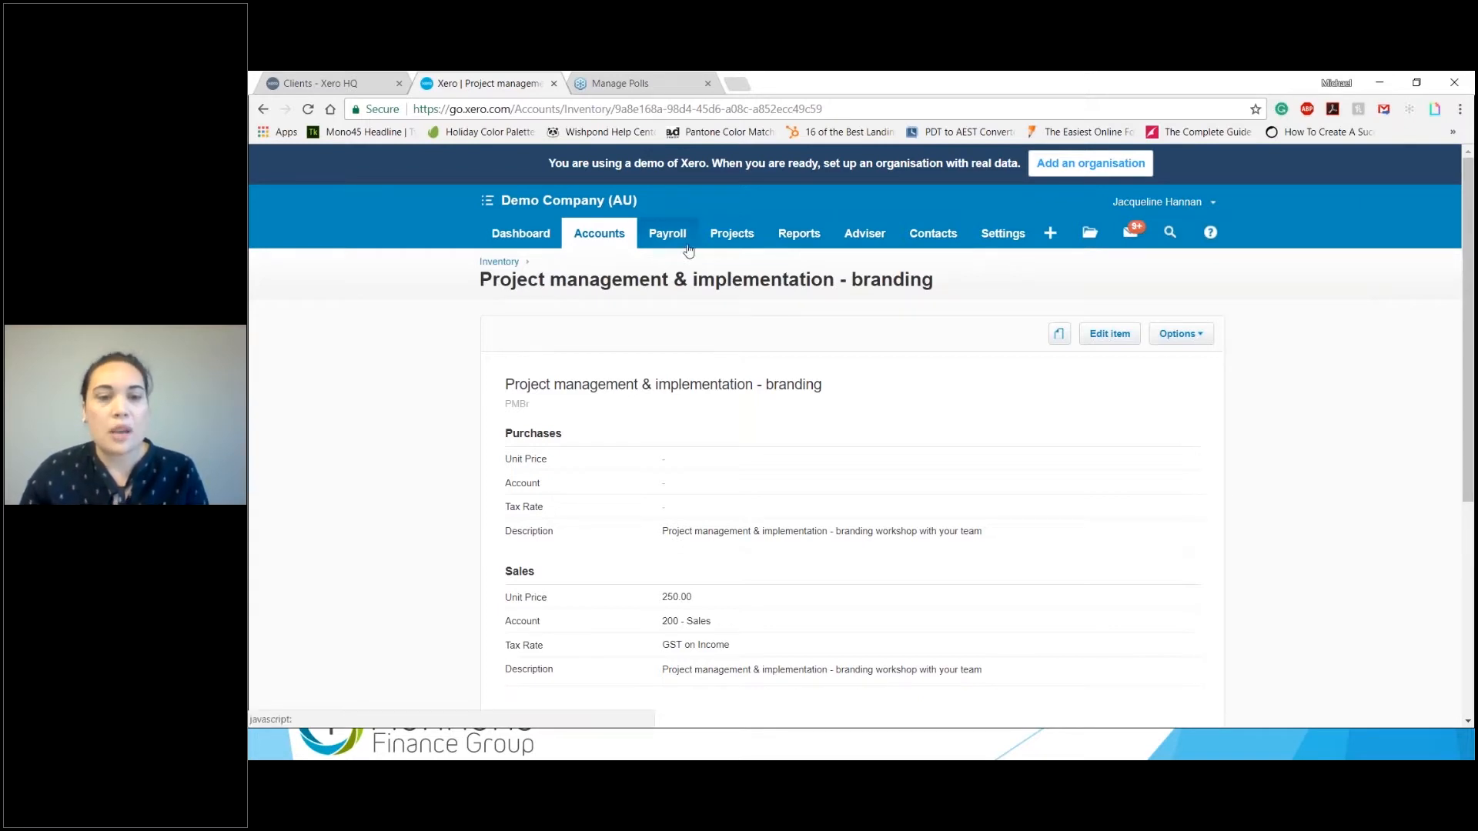
# - Return to the dashboard and start reconciling the Business Bank Account's 26 items
pyautogui.click(552, 235)
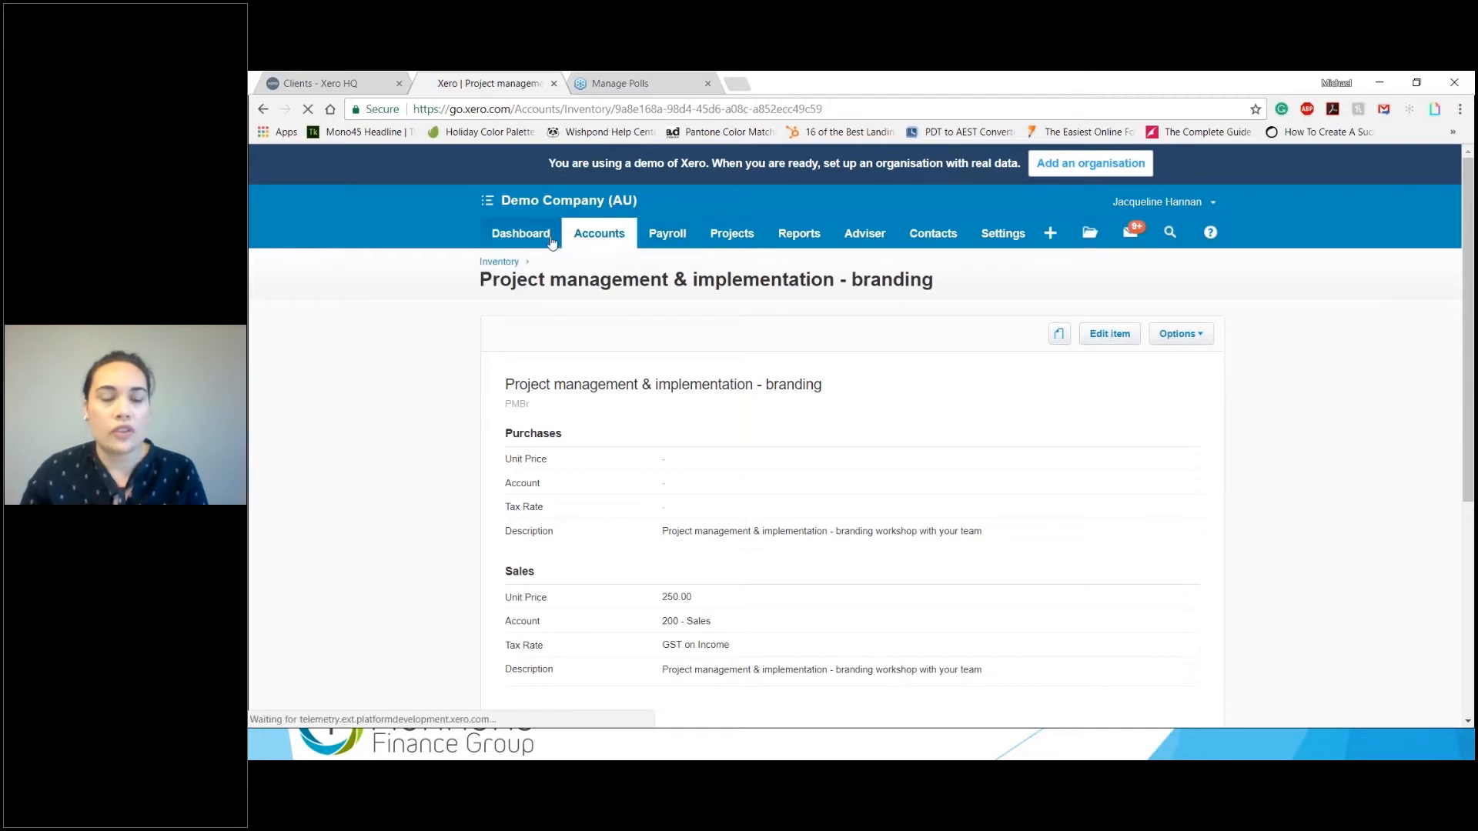
pyautogui.click(592, 236)
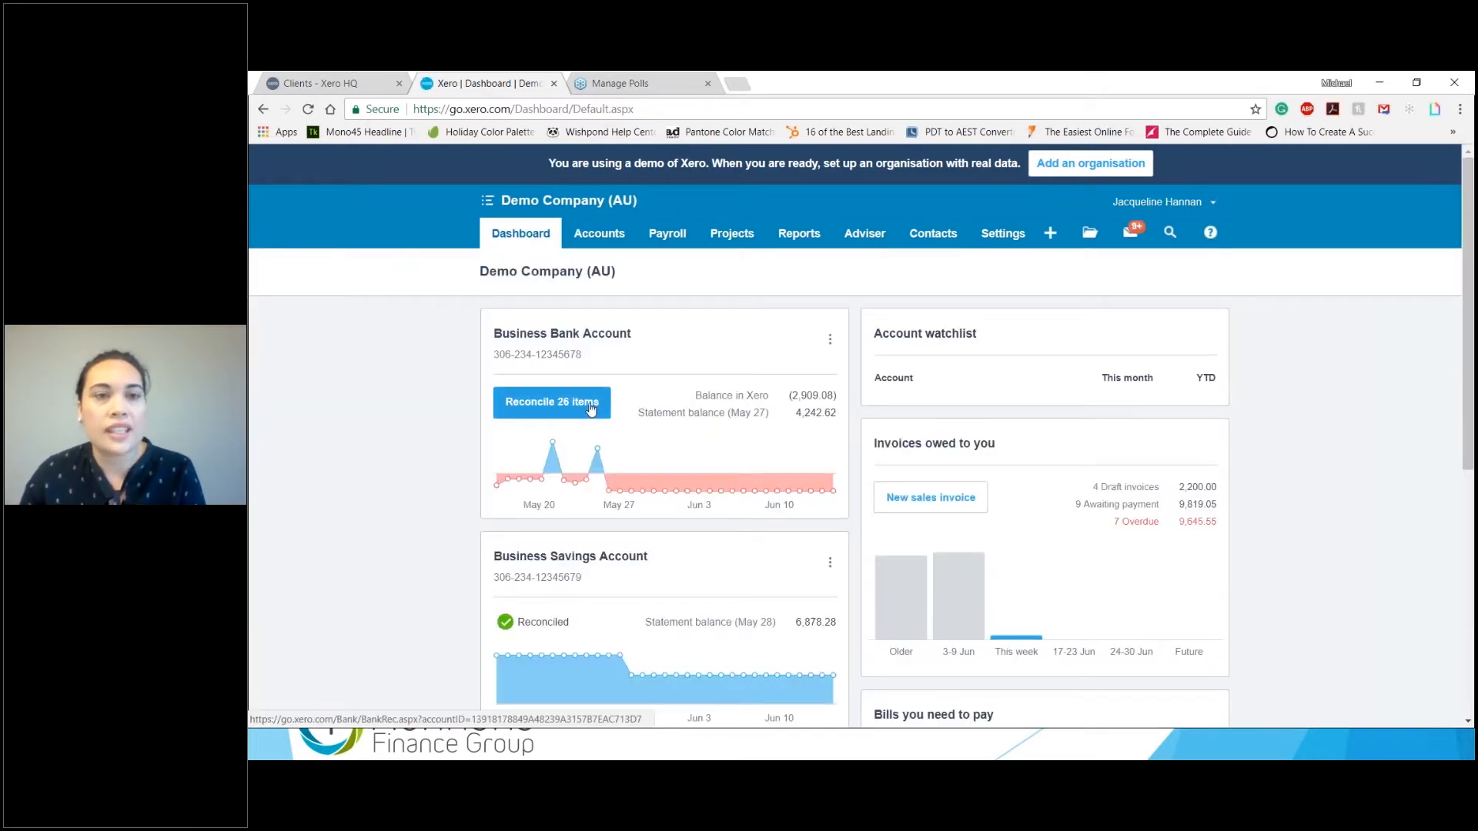
pyautogui.click(590, 409)
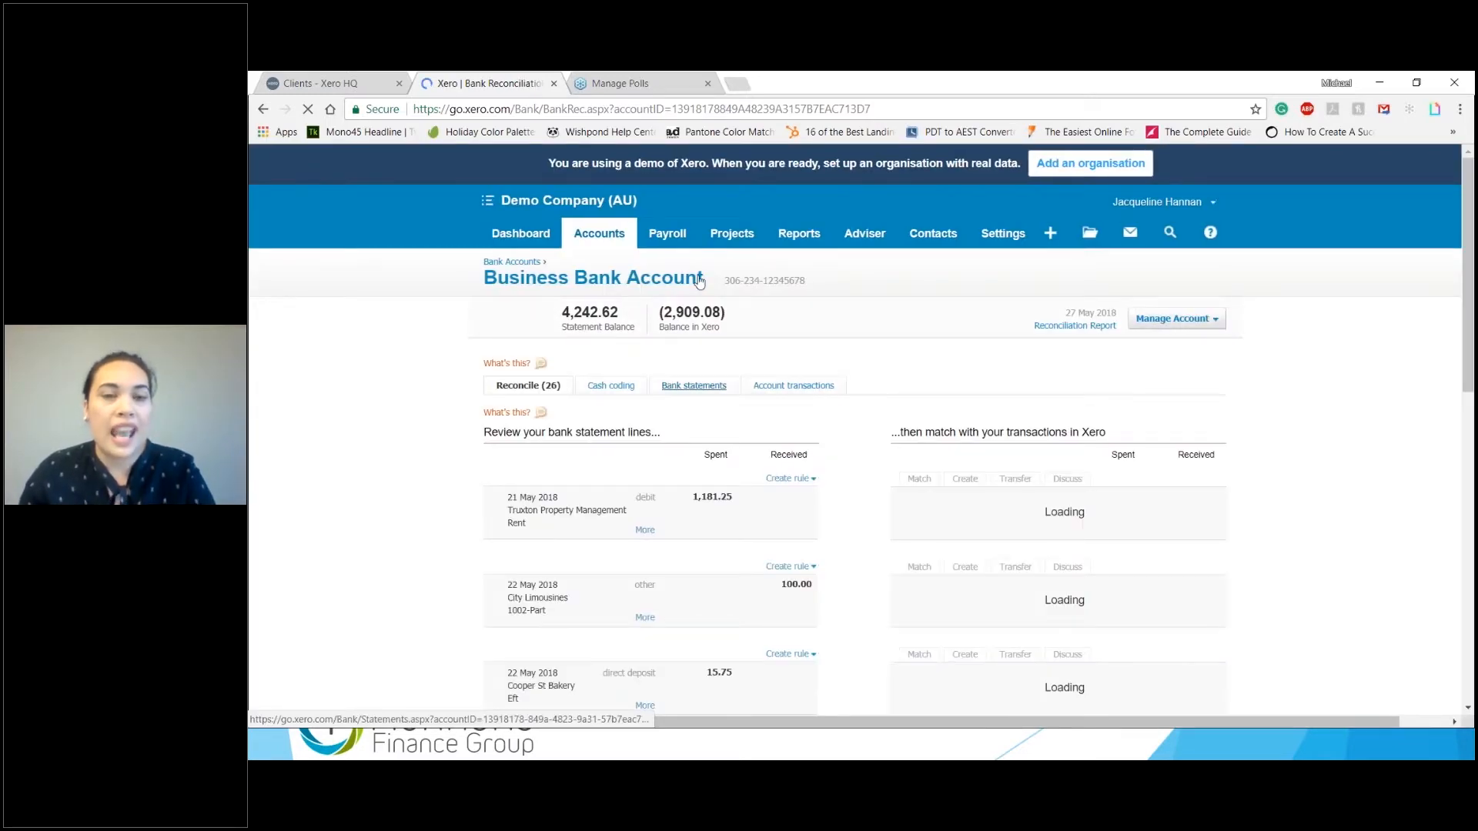
# - Open Payroll Pay Runs in a background tab, then scroll down to the statement lines
pyautogui.click(667, 233)
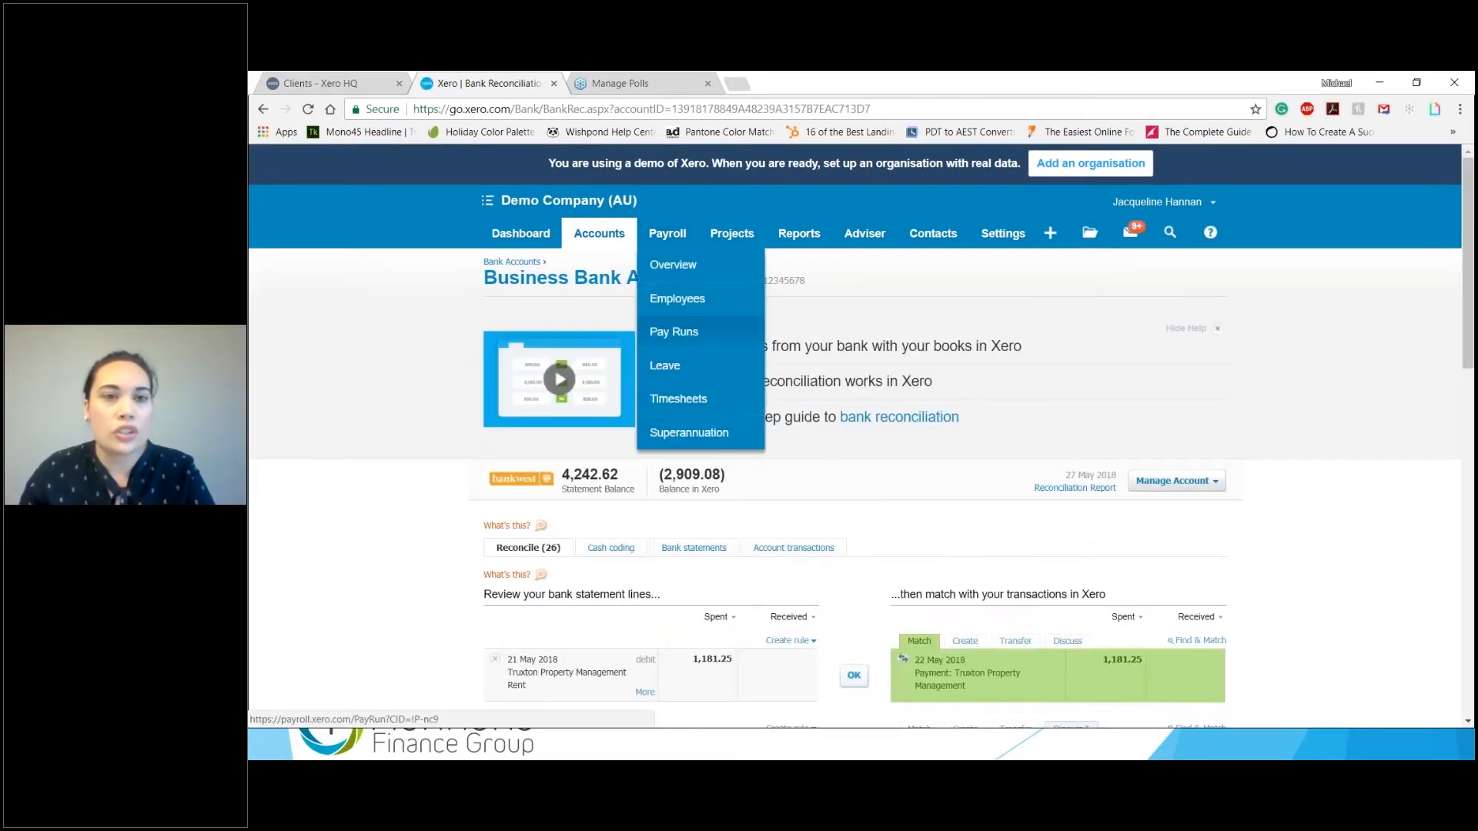
pyautogui.middleClick(674, 331)
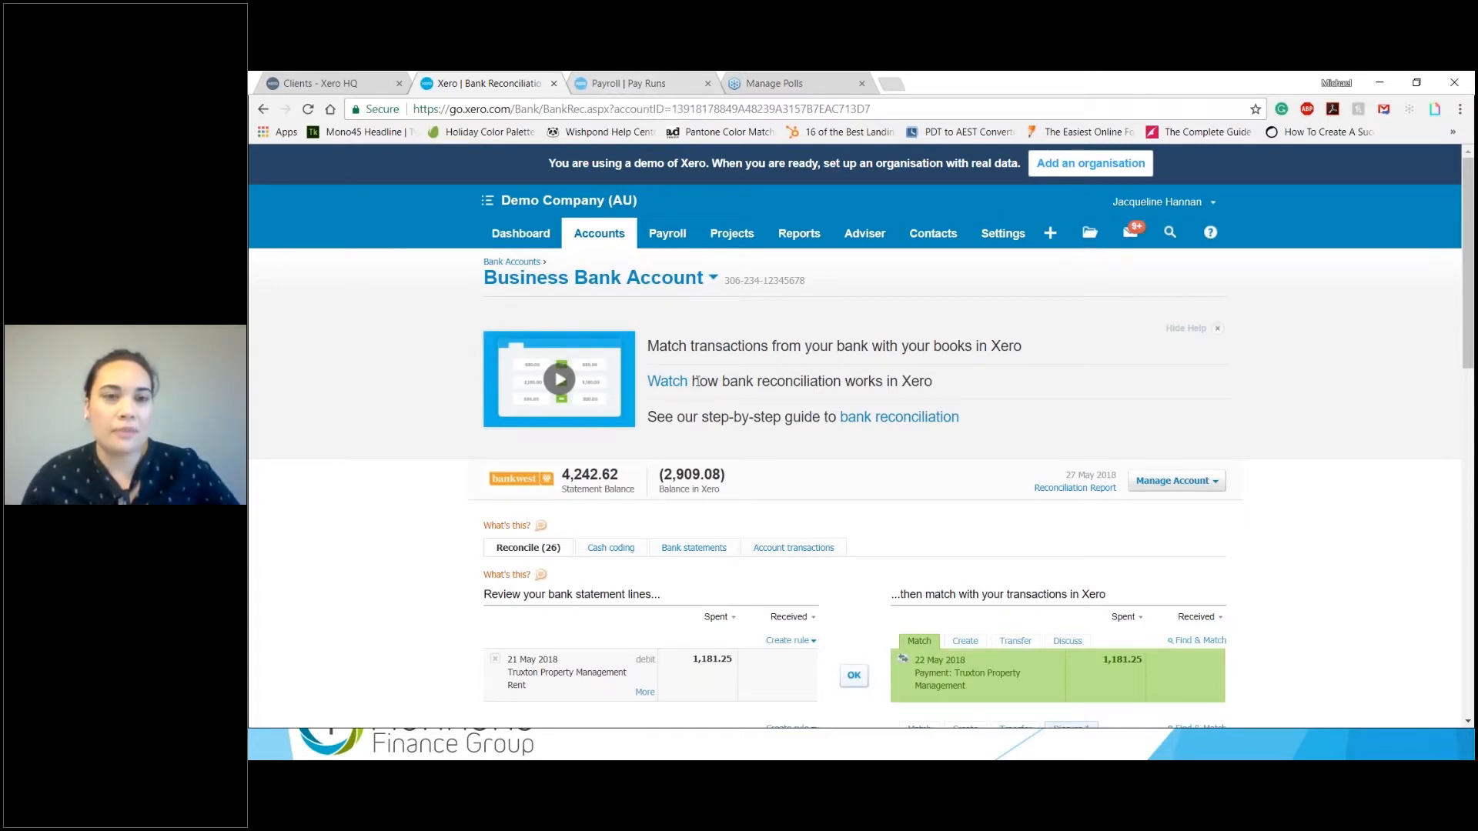
pyautogui.scroll(-1, 697, 381)
pyautogui.scroll(1, 697, 381)
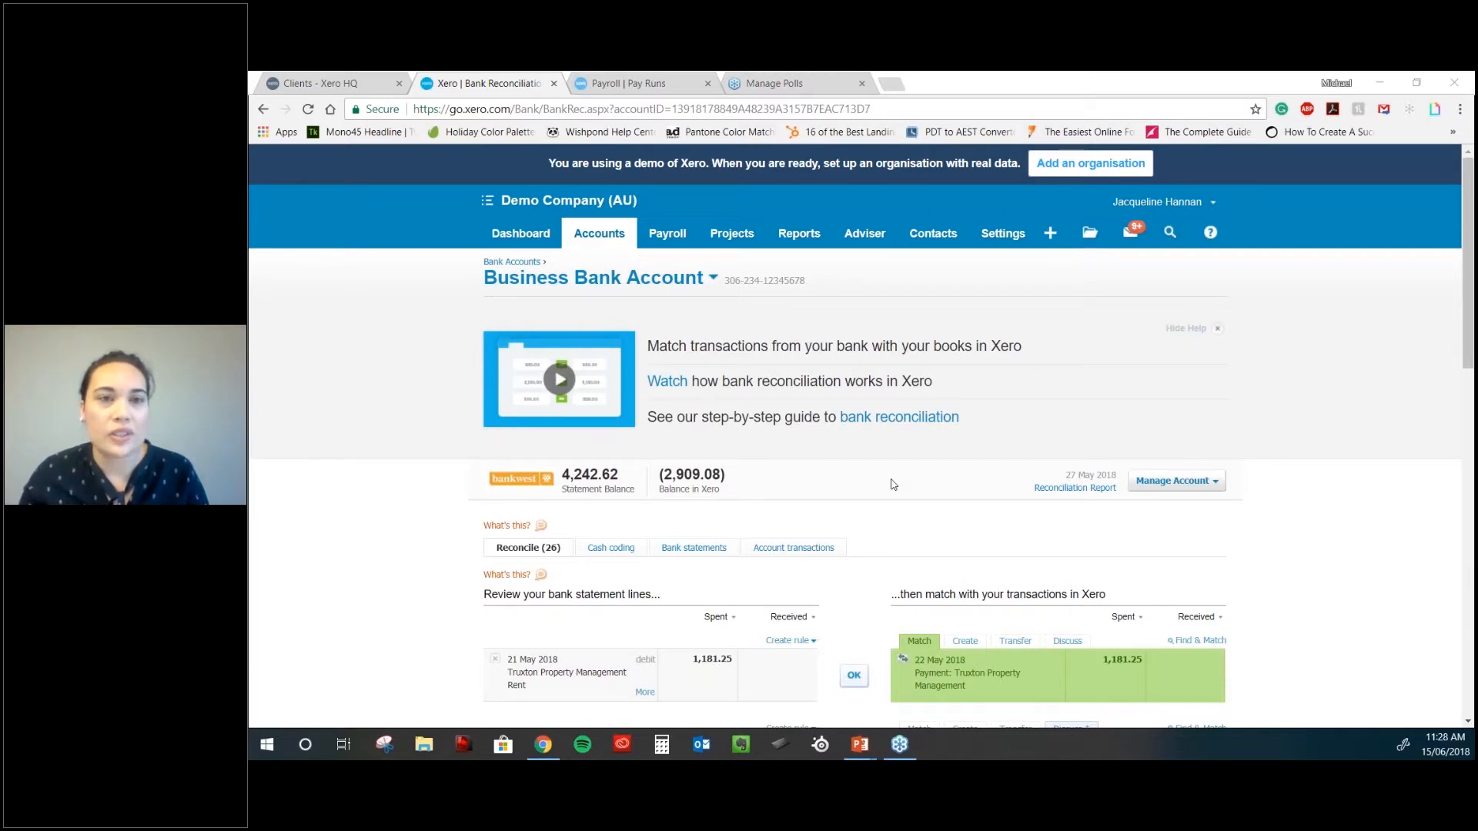
pyautogui.scroll(-1, 854, 486)
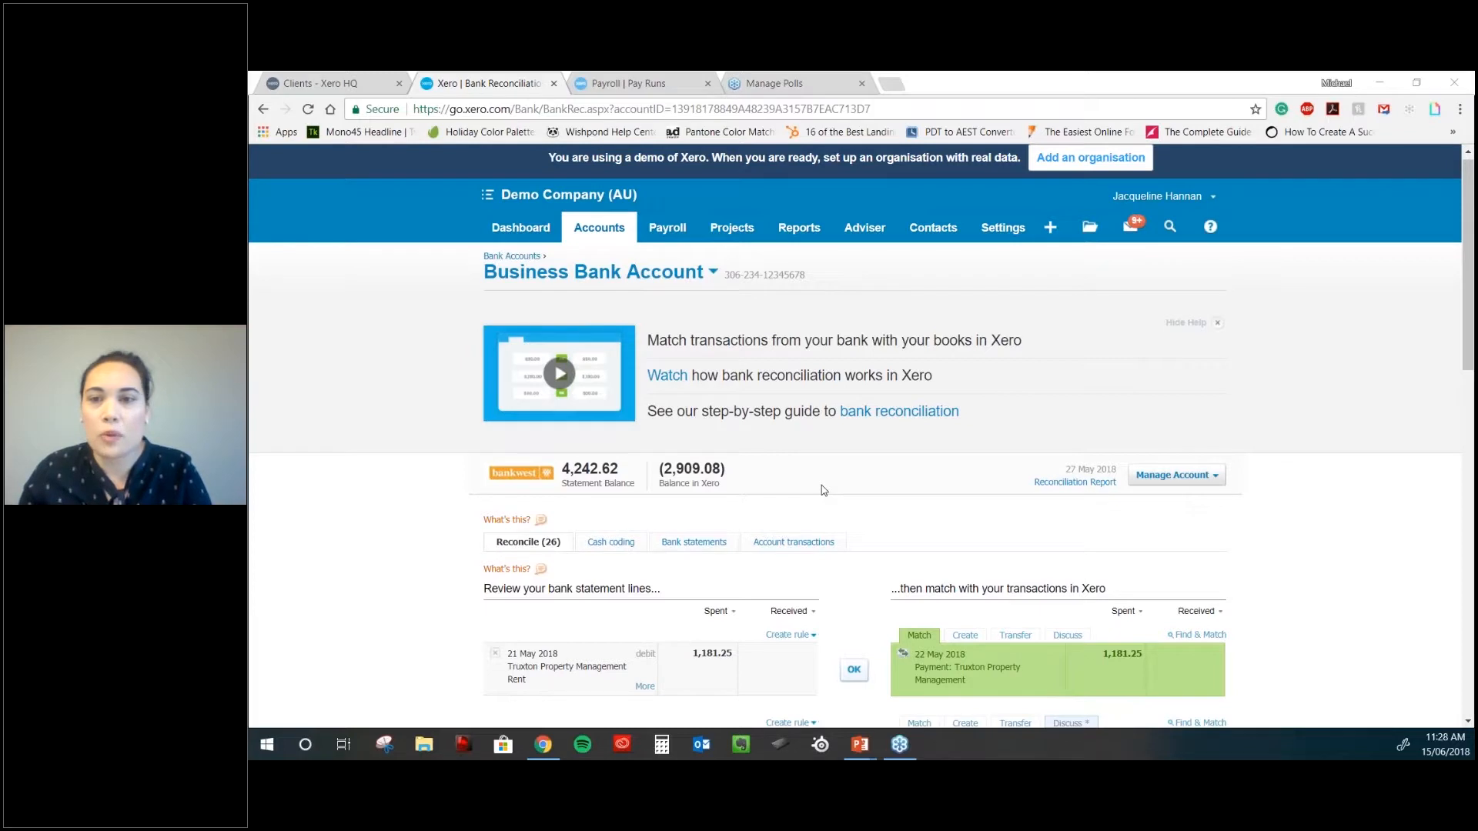
pyautogui.scroll(-3, 822, 489)
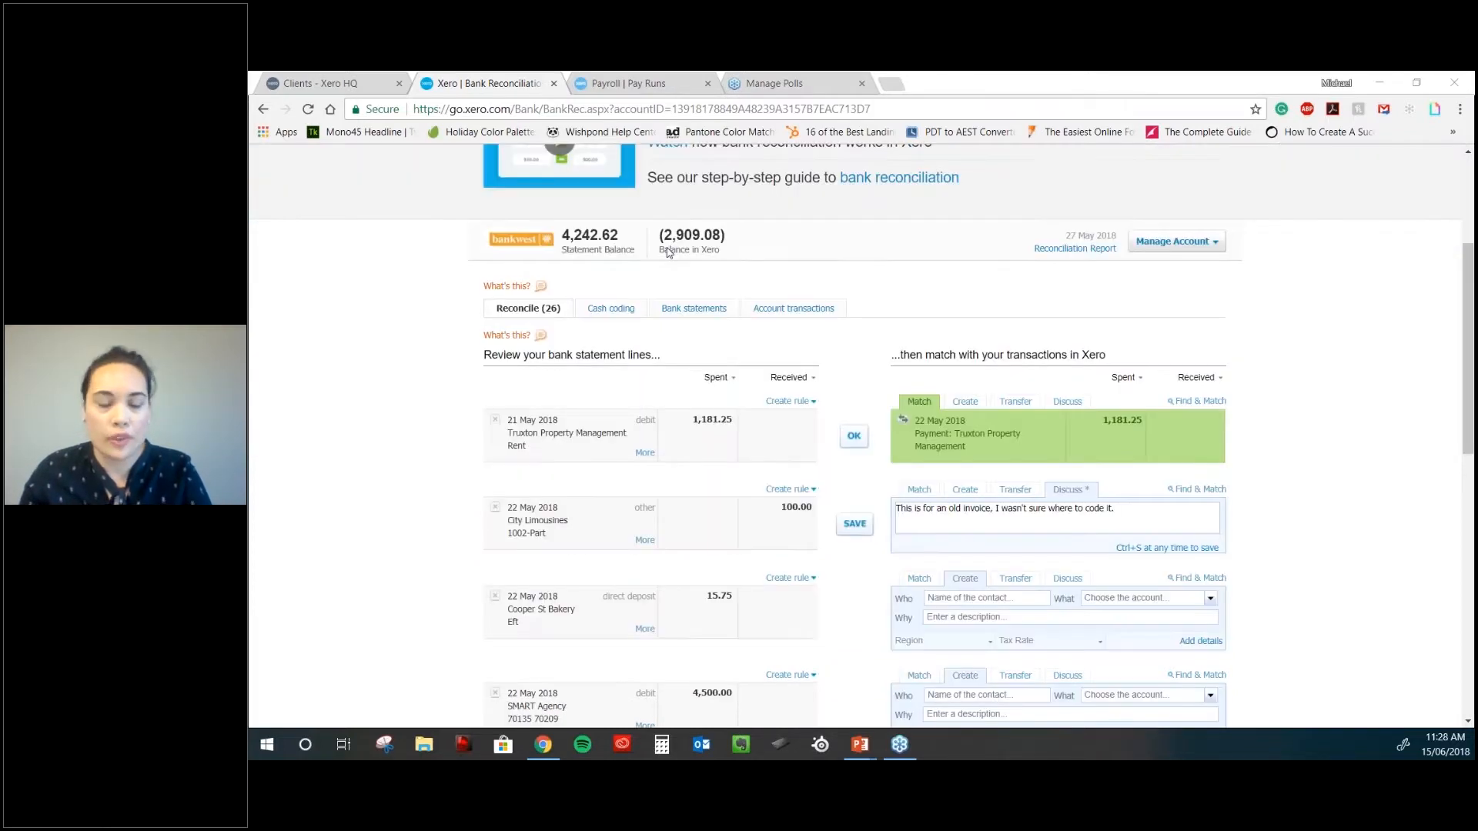
# - View the Business Bank Account Reconciliation Report in a separate tab, then close it
pyautogui.middleClick(1094, 257)
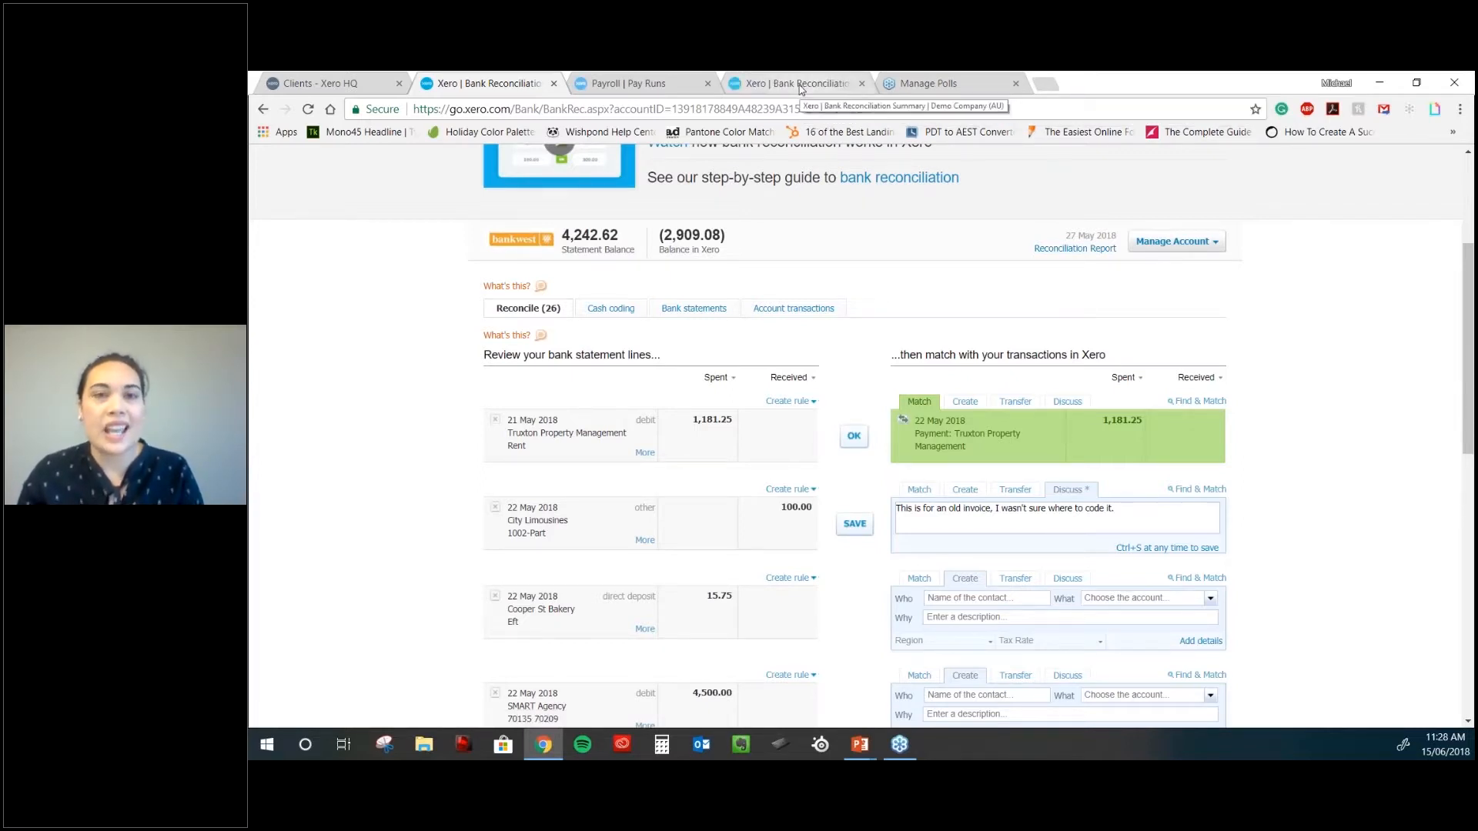
pyautogui.click(800, 86)
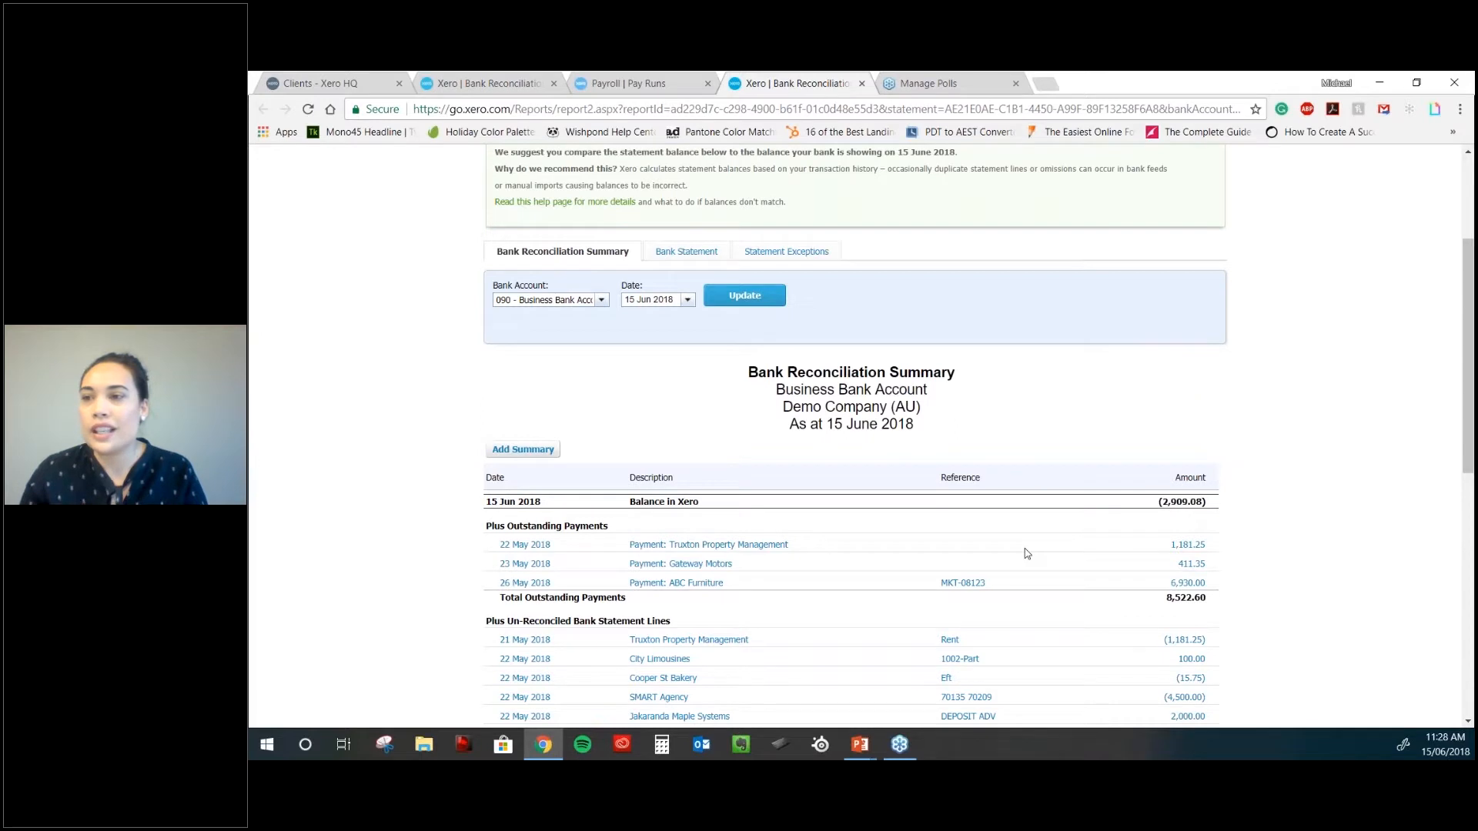
pyautogui.hotkey('ctrl', 'w')
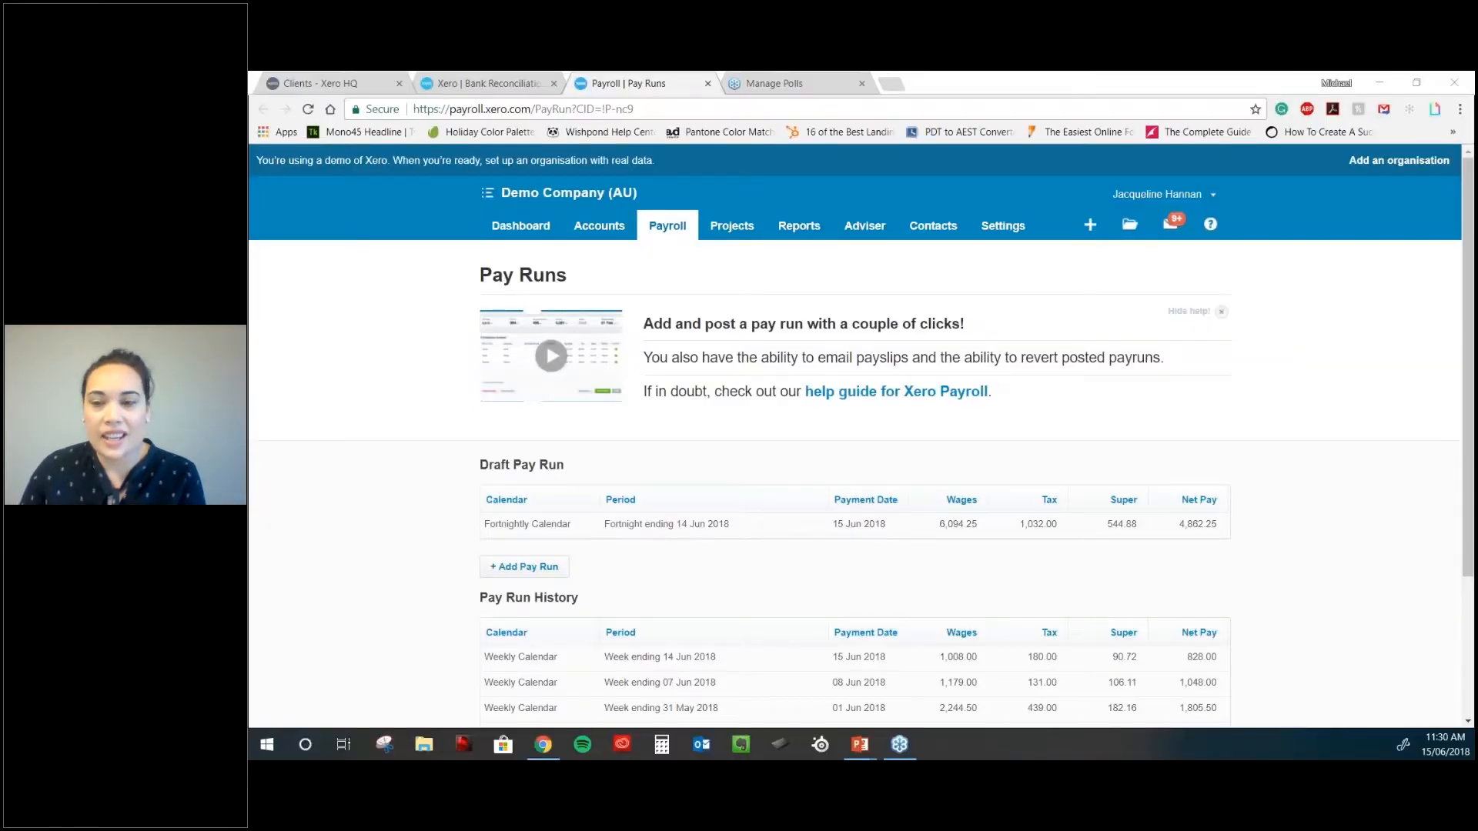
# - Return to the Xero dashboard in Chrome
pyautogui.click(521, 226)
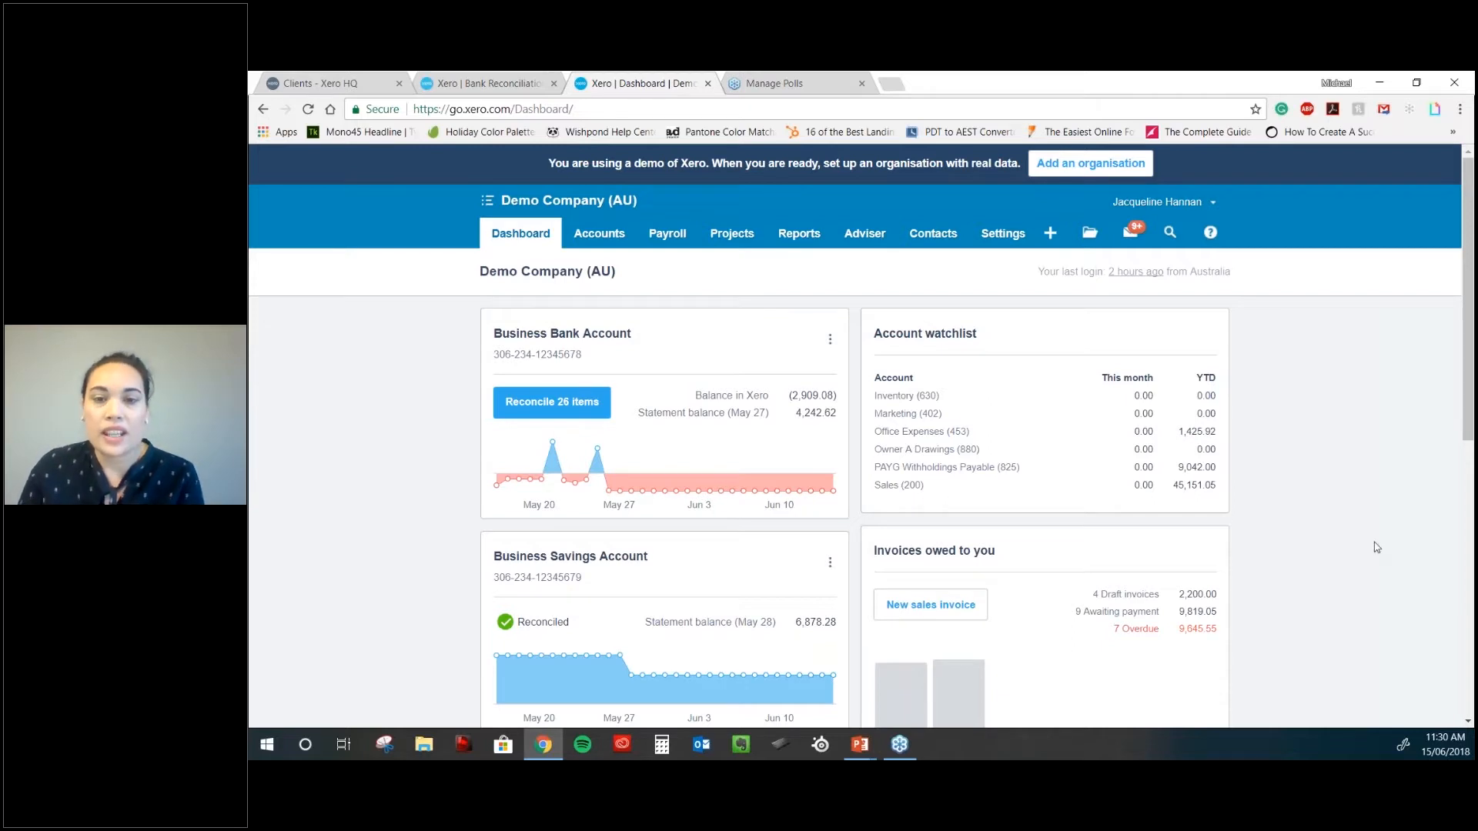
pyautogui.scroll(-1, 1376, 547)
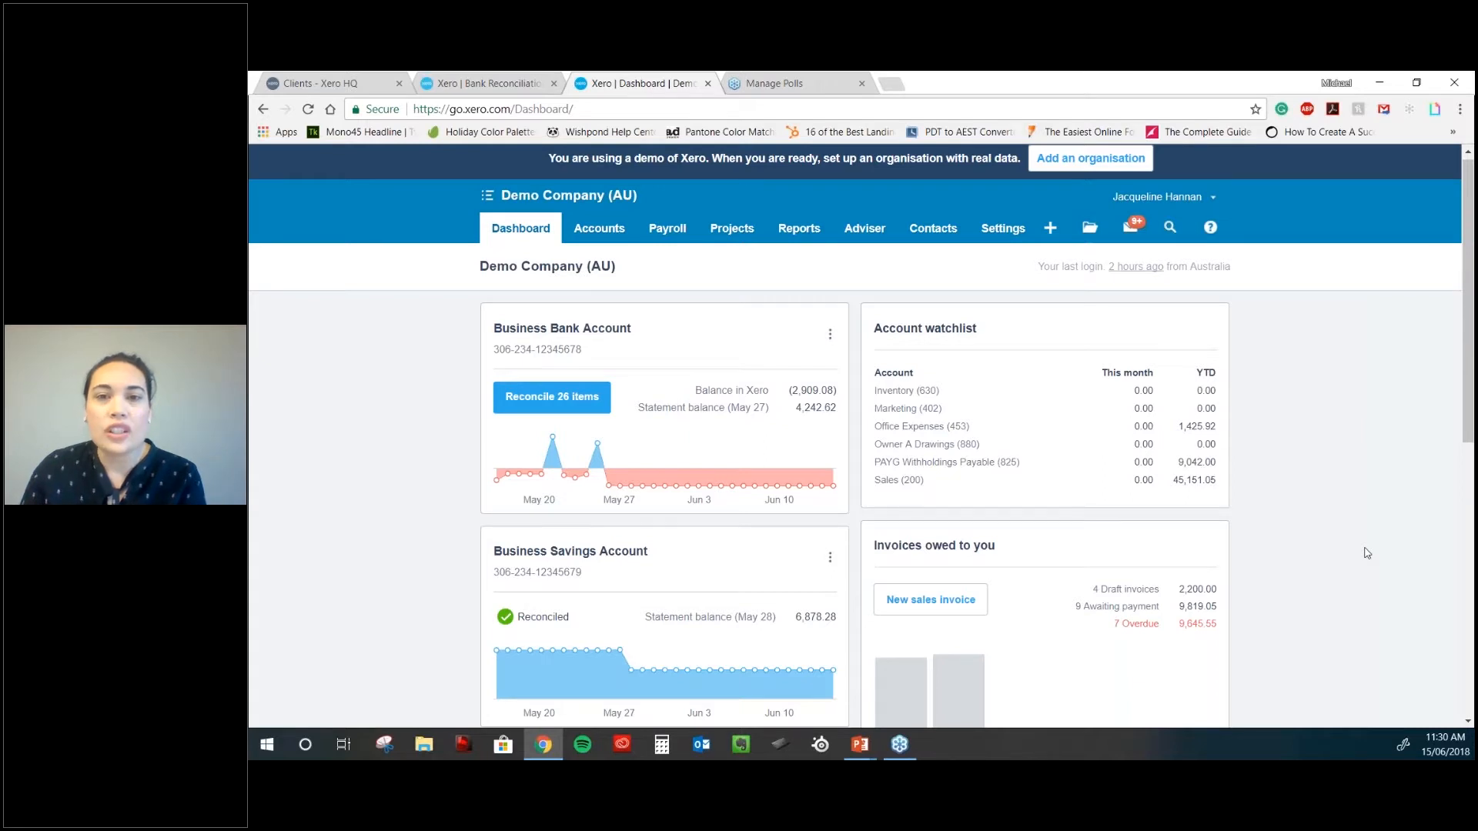
pyautogui.scroll(-5, 1363, 555)
pyautogui.scroll(1, 1355, 554)
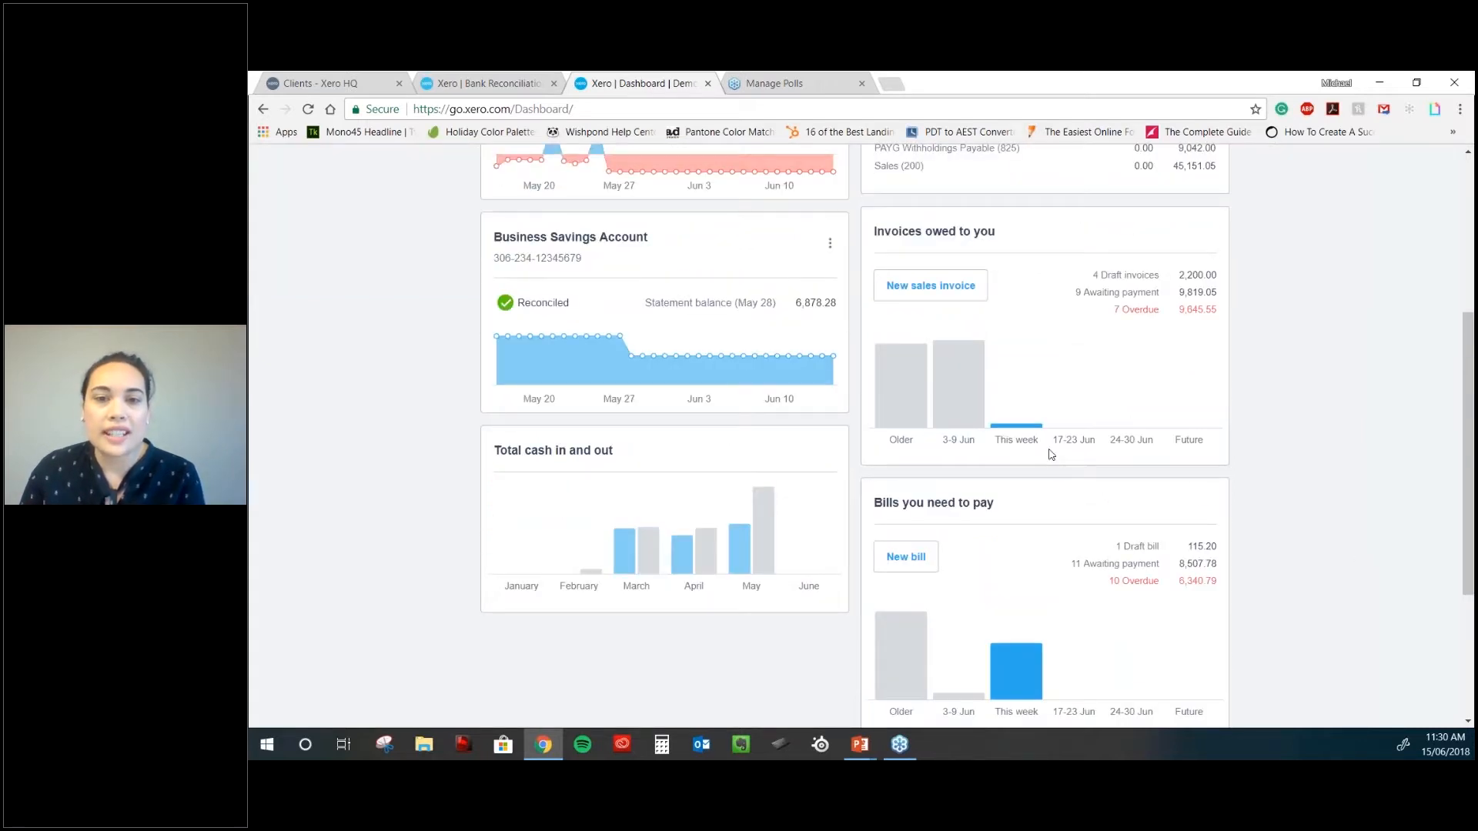
pyautogui.scroll(1, 1050, 454)
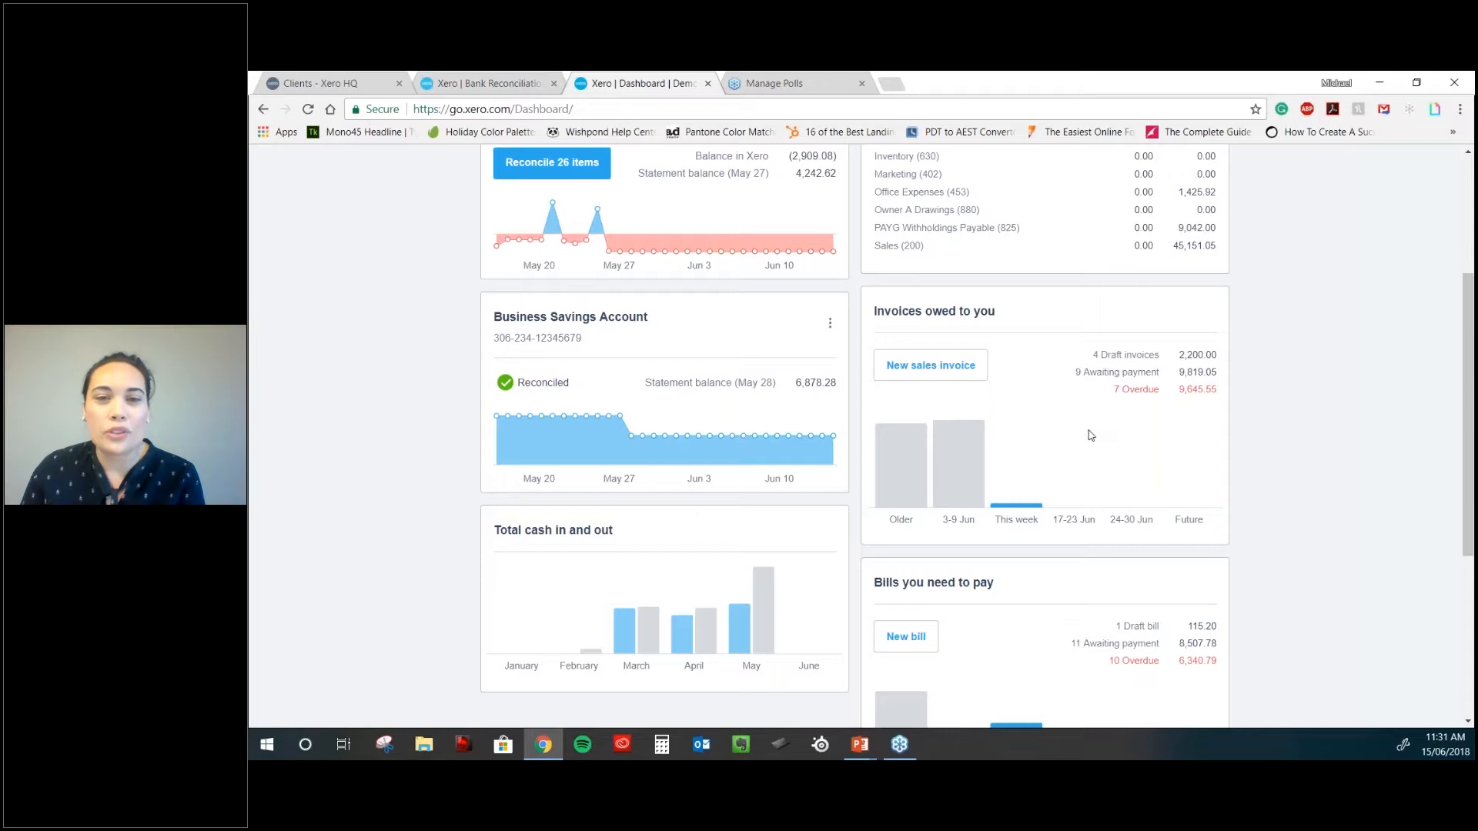
# - Start a new sales invoice and type the start of the customer's name into To
pyautogui.click(965, 374)
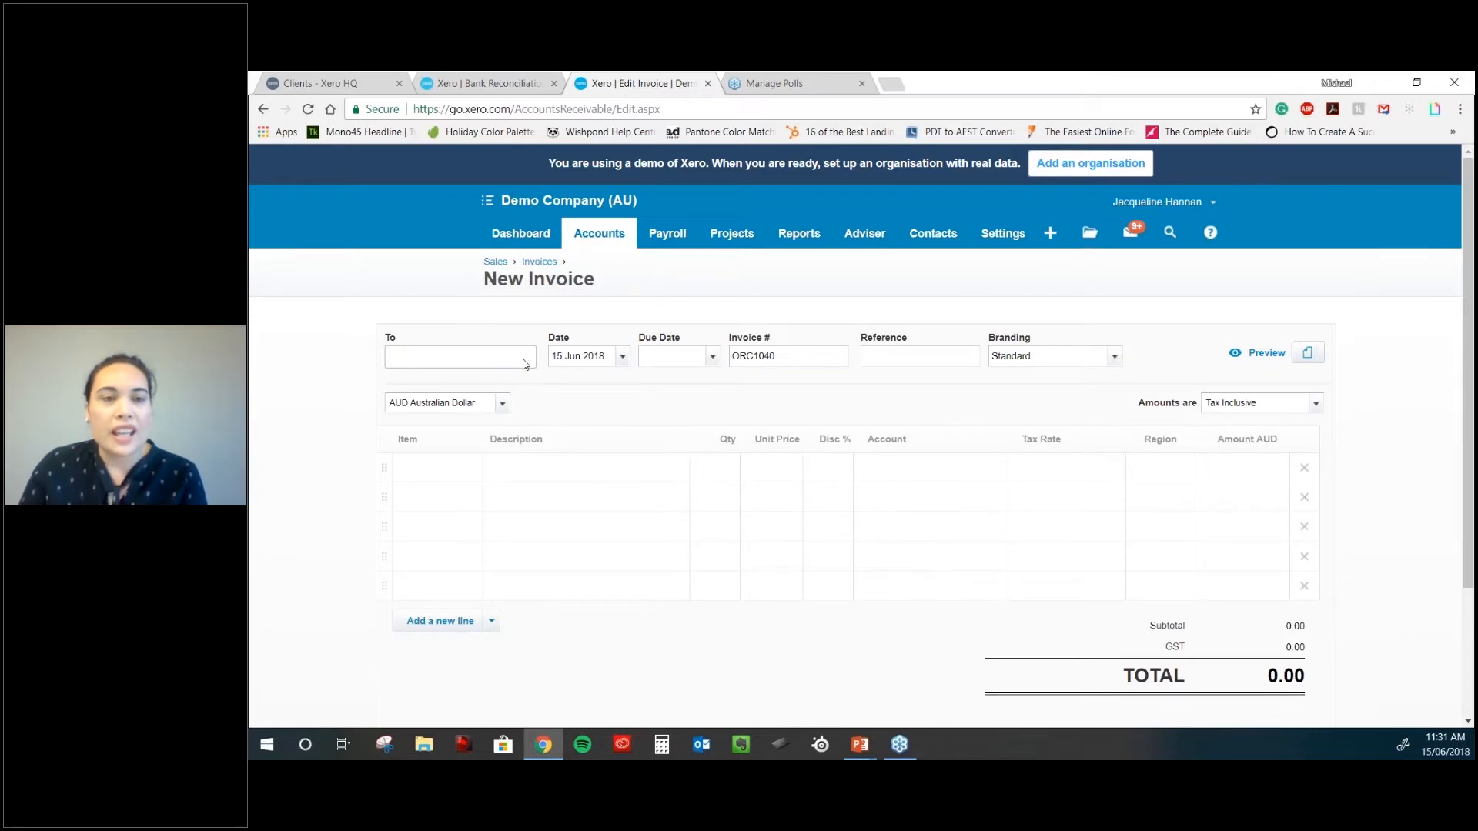
pyautogui.scroll(-1, 526, 365)
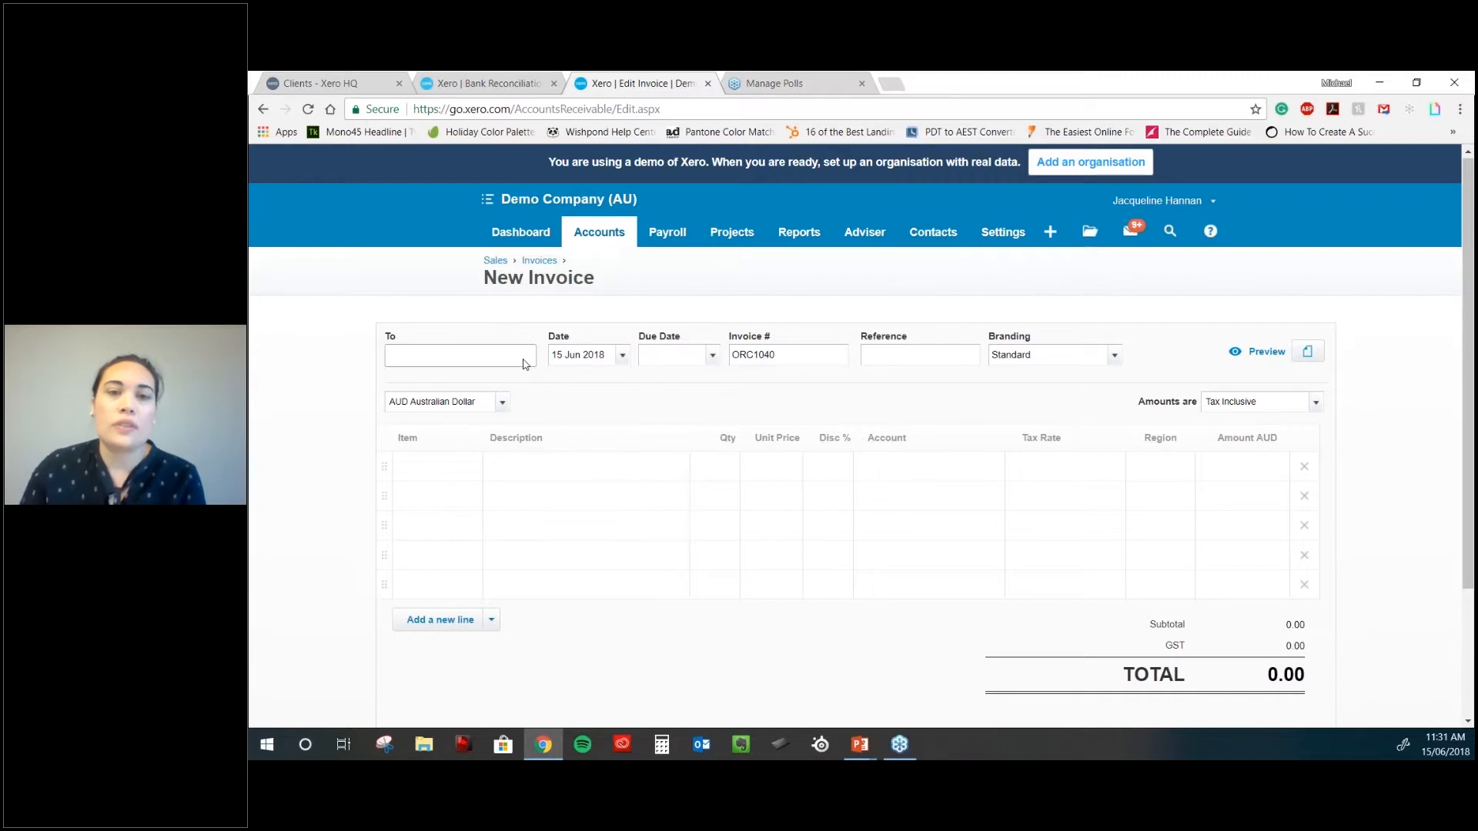
pyautogui.scroll(-1, 525, 364)
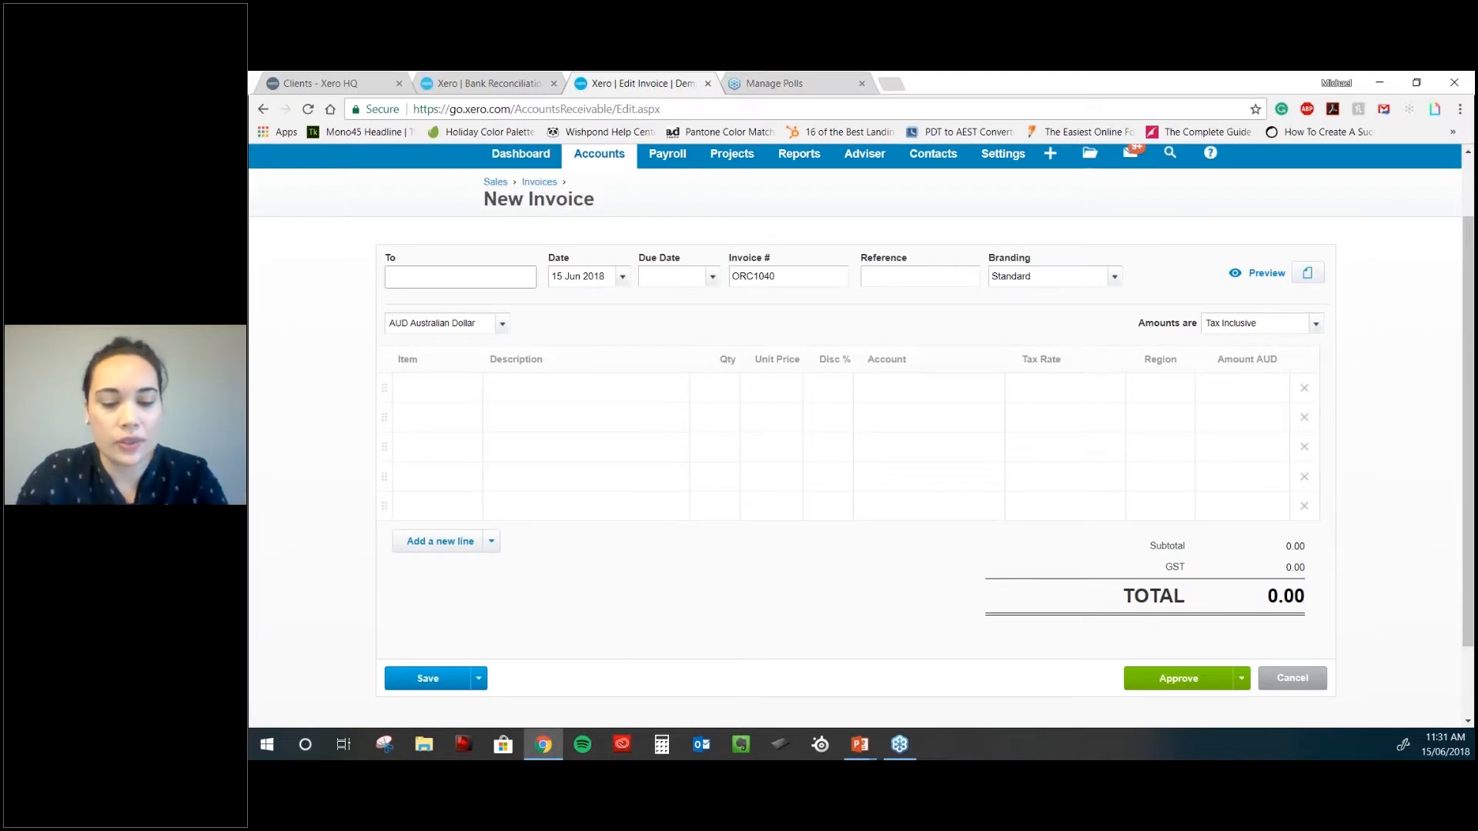
pyautogui.write('han')
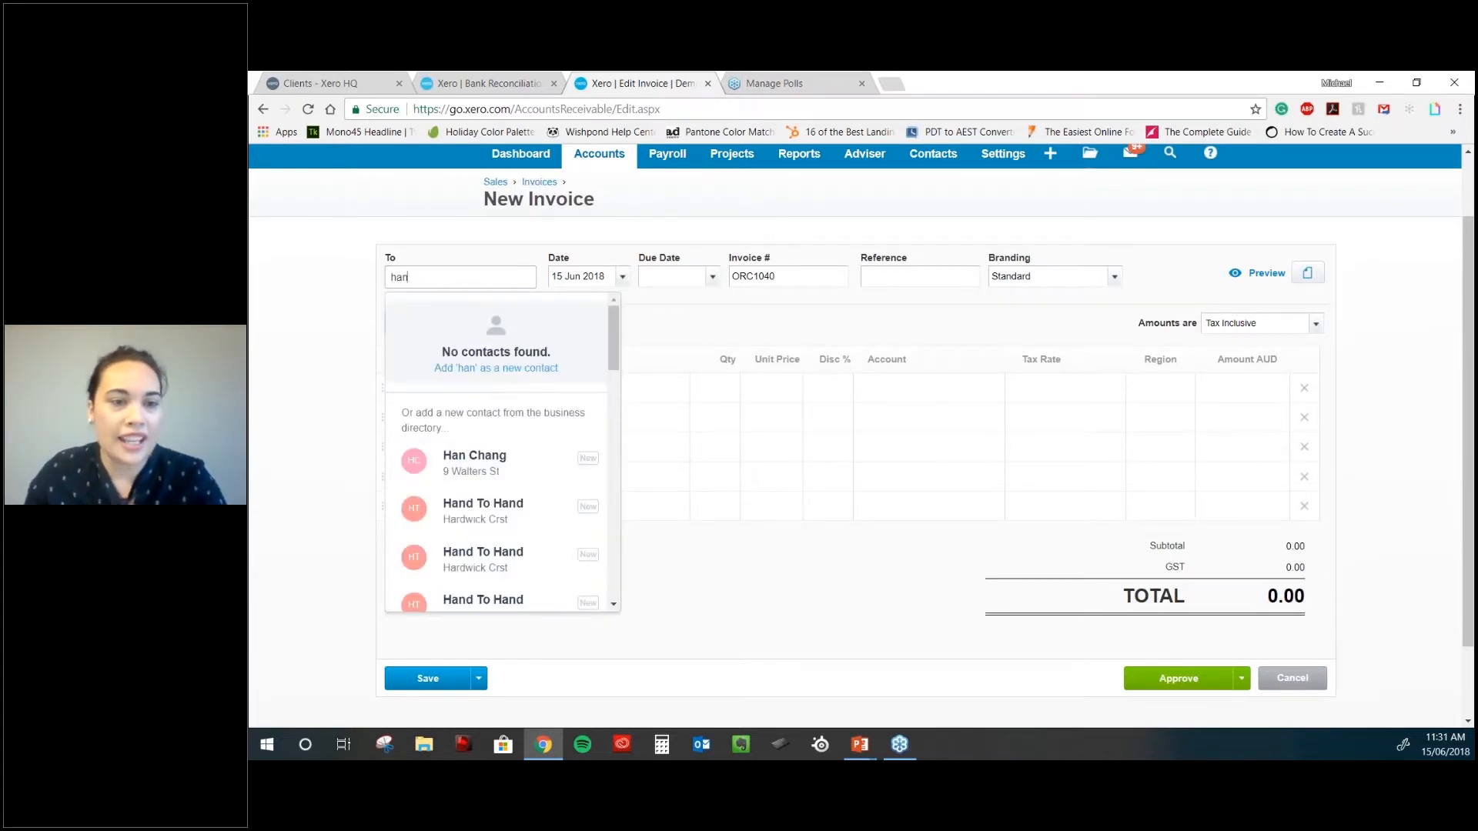
# - Choose the matching contact as the invoice's customer
pyautogui.click(485, 462)
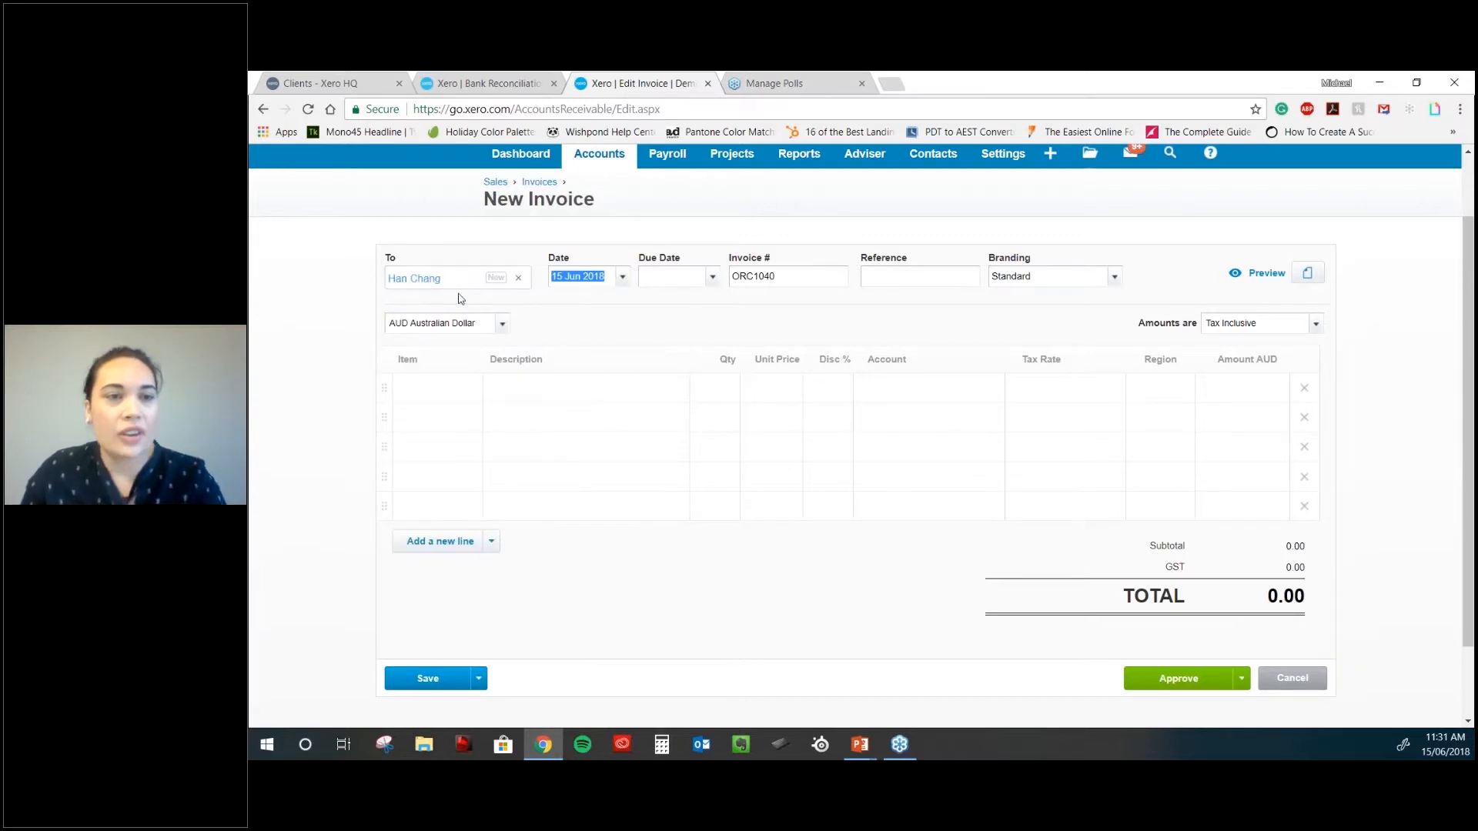
pyautogui.moveTo(432, 280)
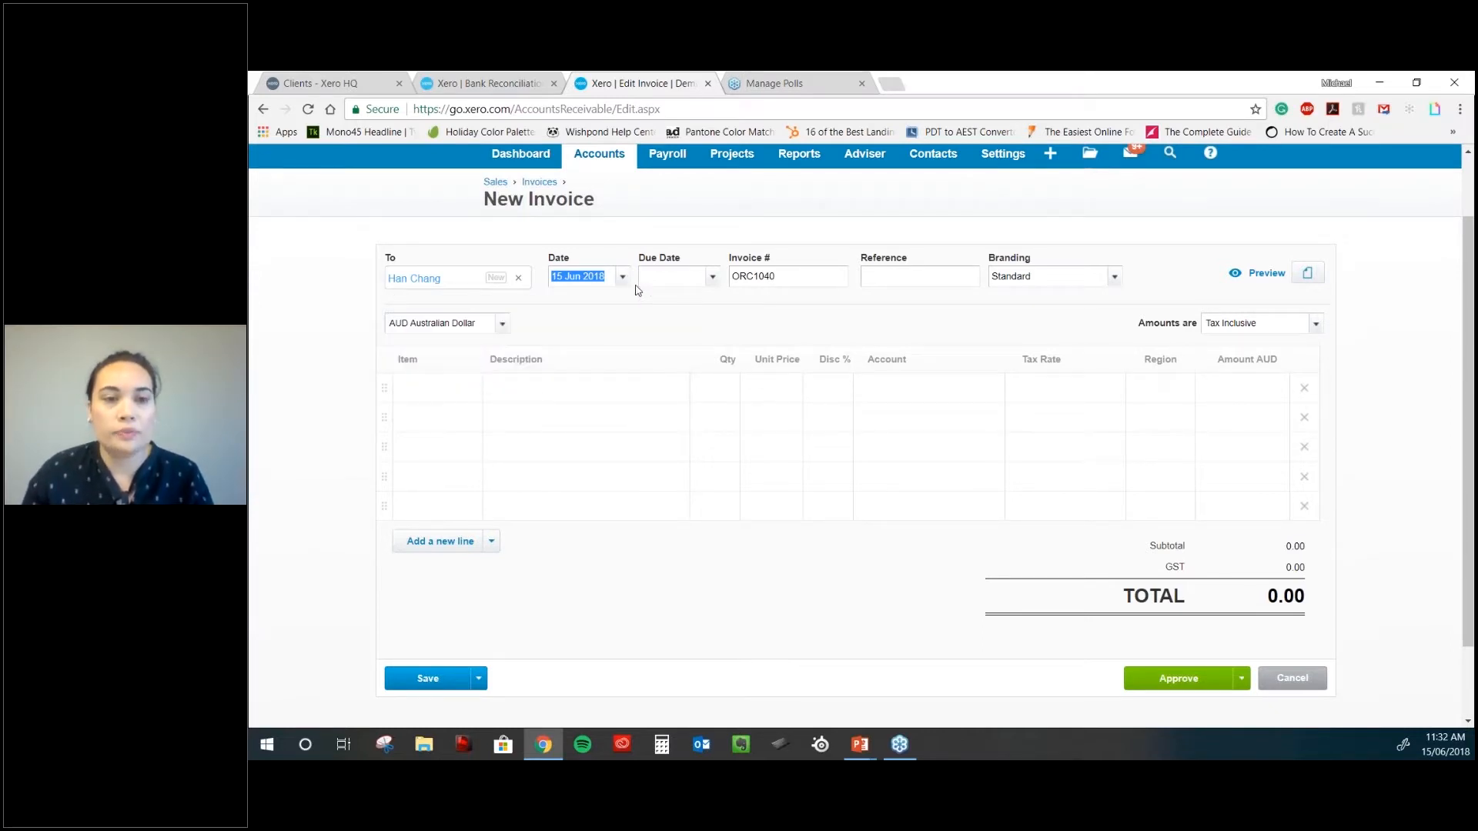
pyautogui.click(682, 279)
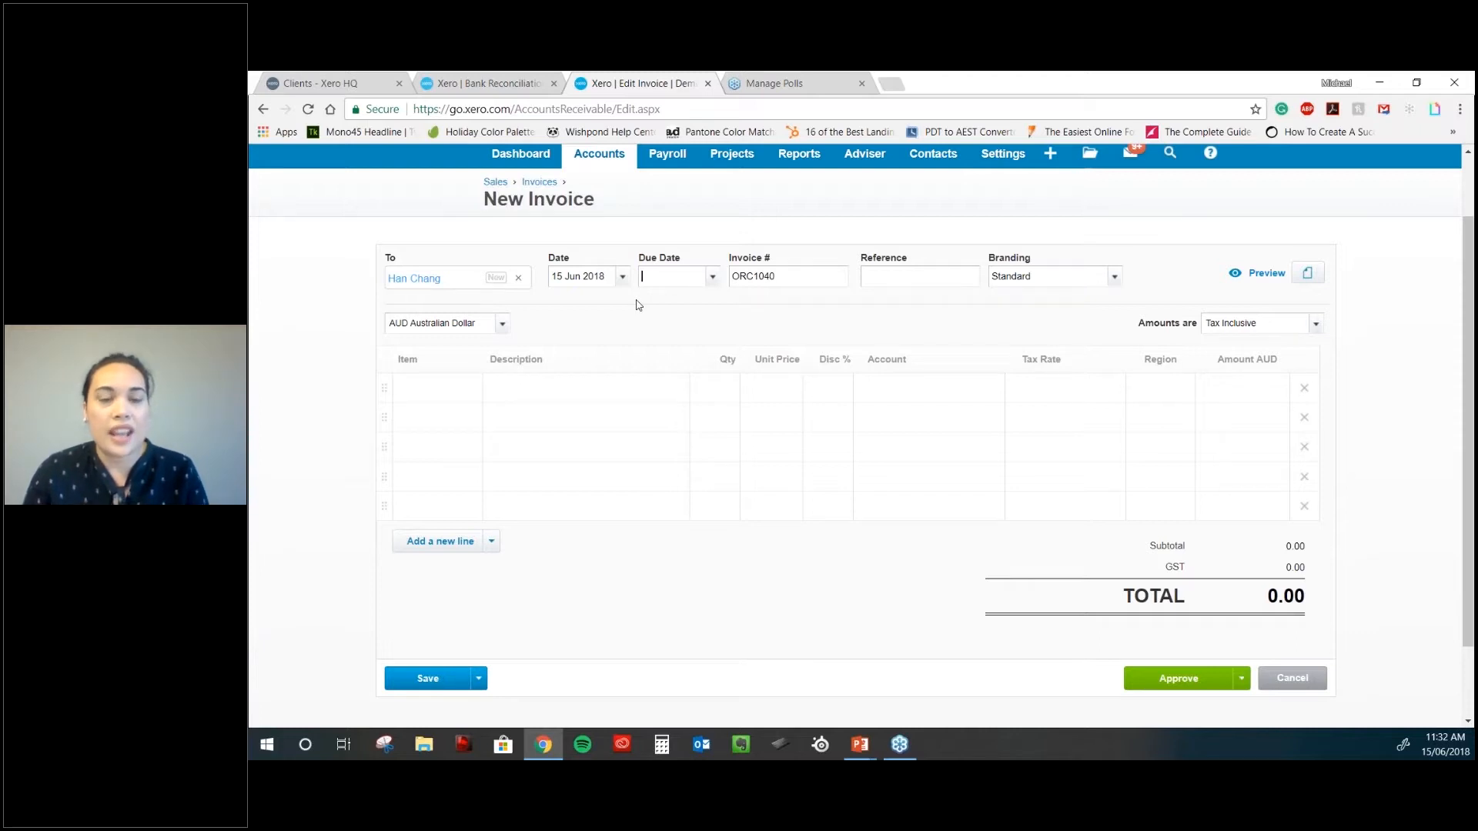
# - Pick 29 June in the due date calendar, then replace it with +14 days
pyautogui.click(644, 277)
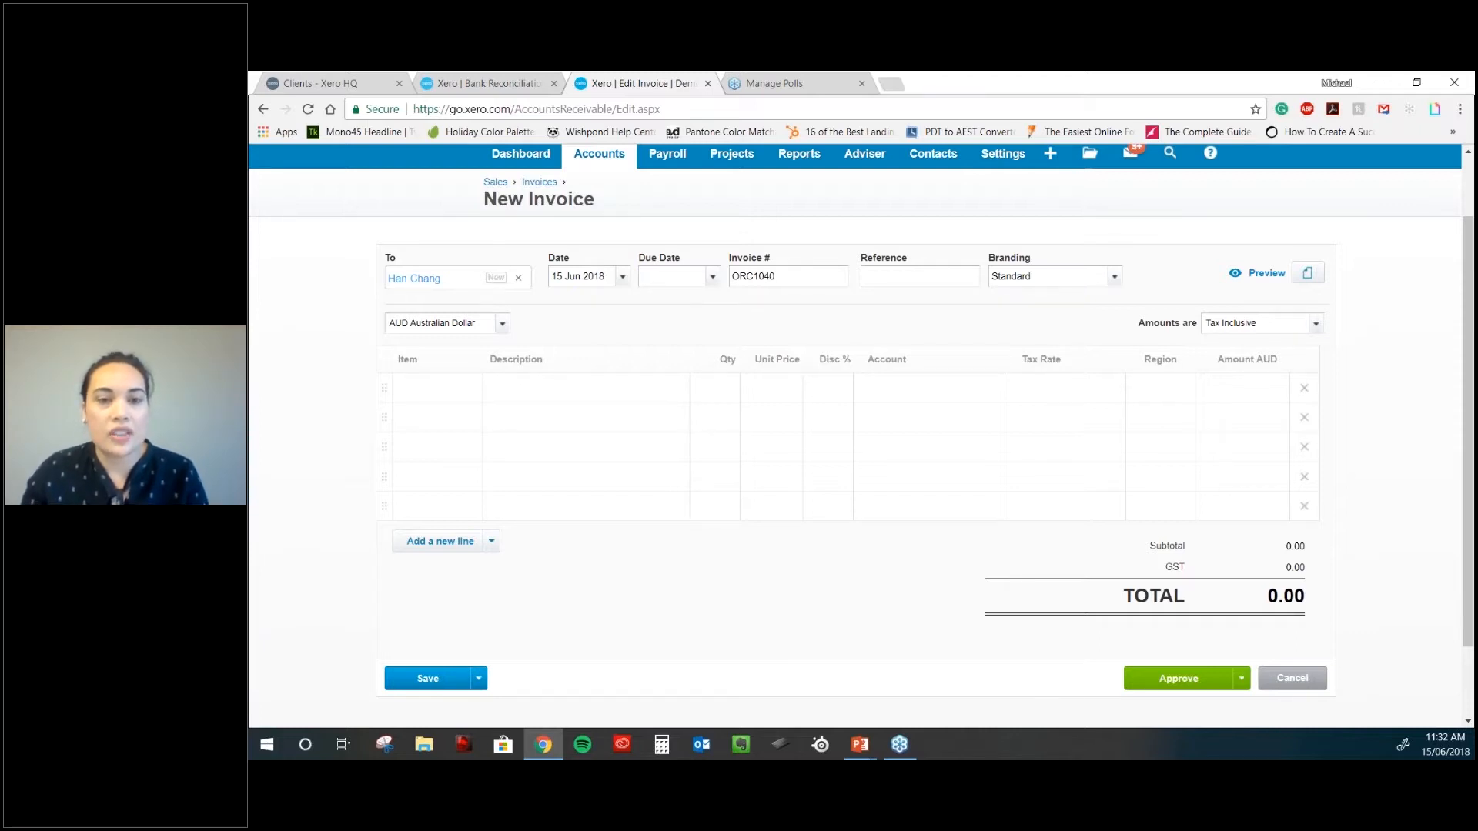
pyautogui.click(712, 276)
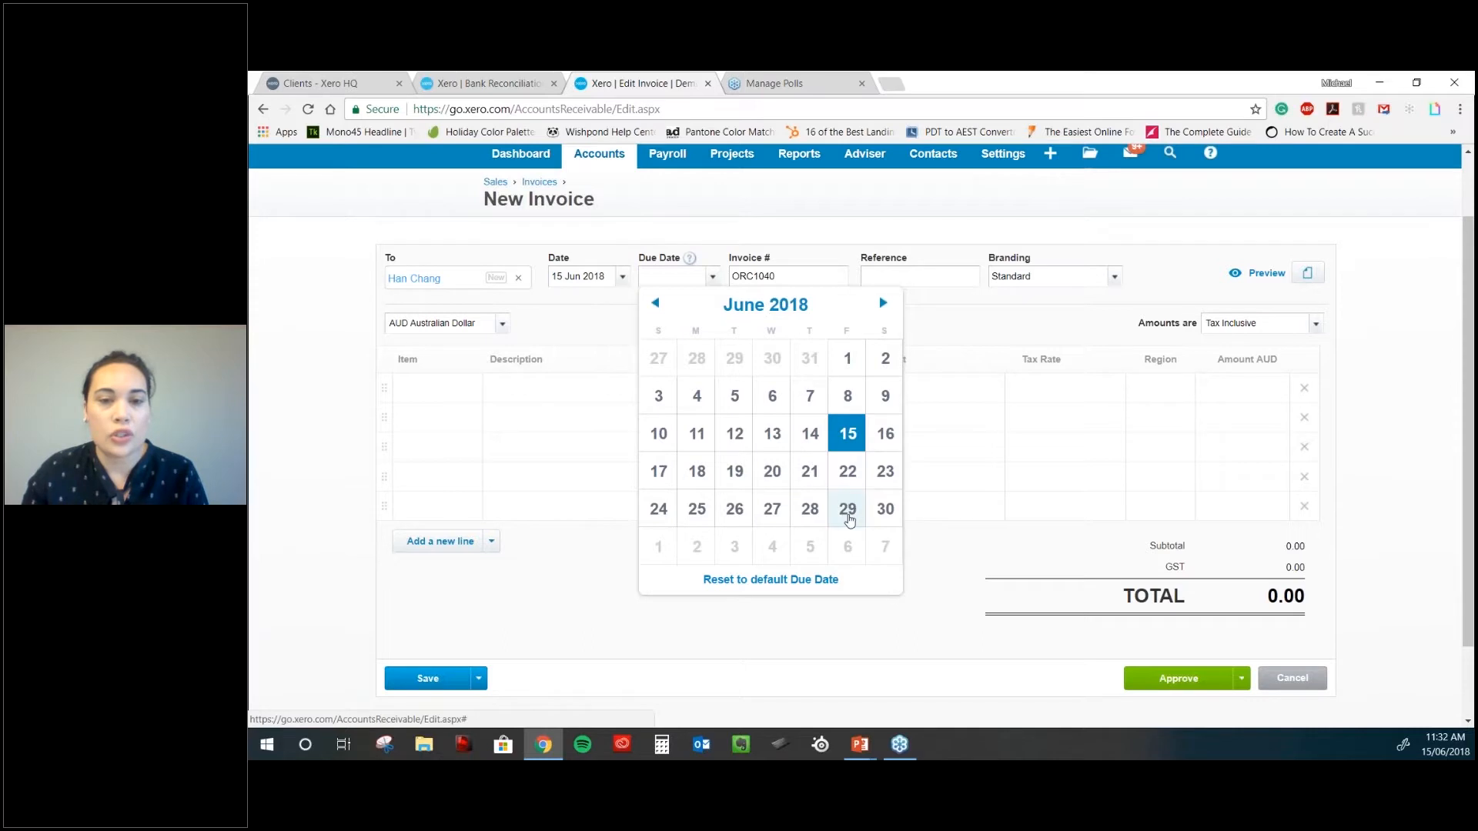
pyautogui.click(847, 510)
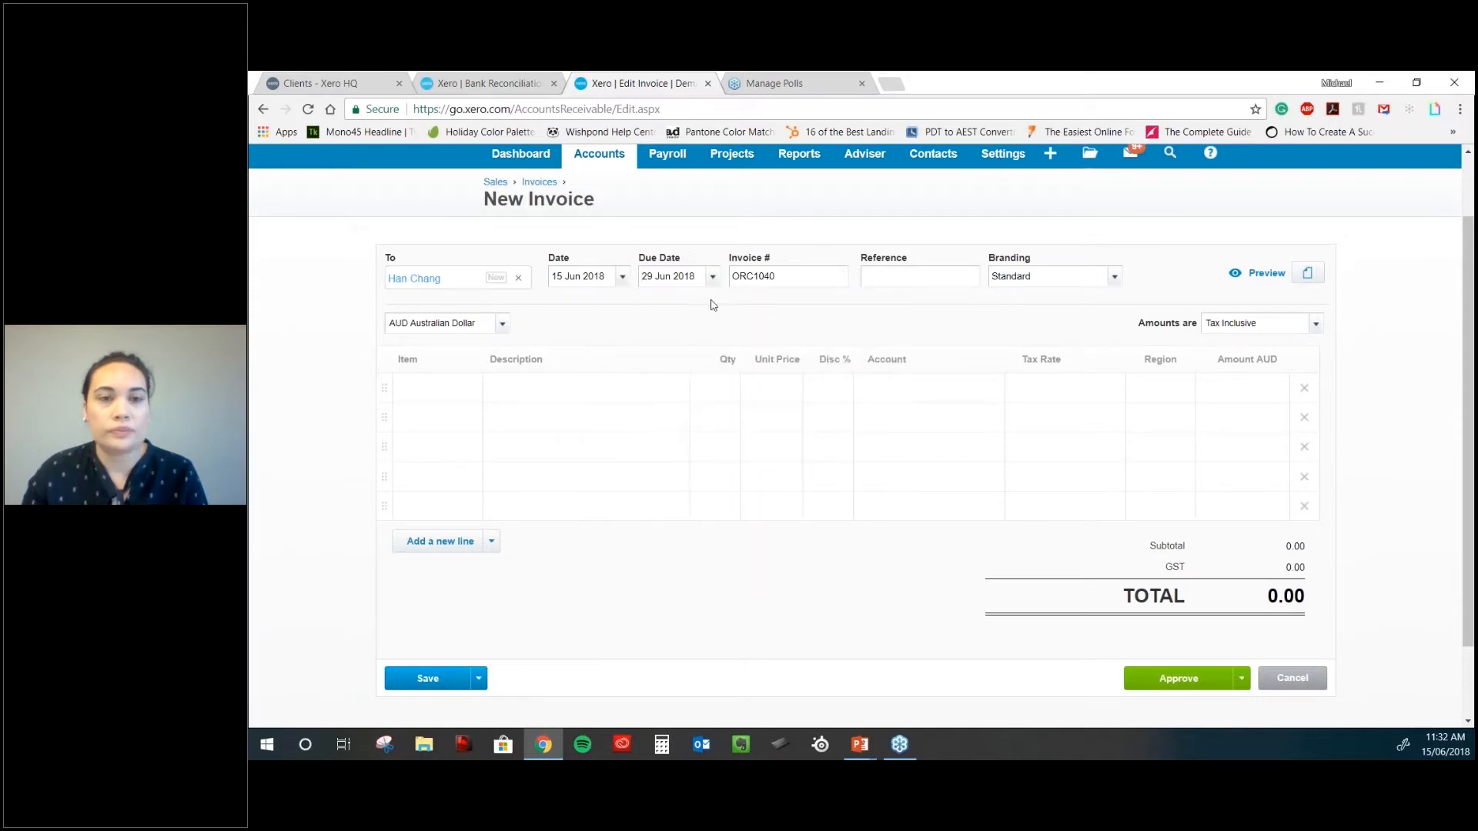
pyautogui.moveTo(696, 278); pyautogui.dragTo(552, 293)
pyautogui.press('BackSpace')
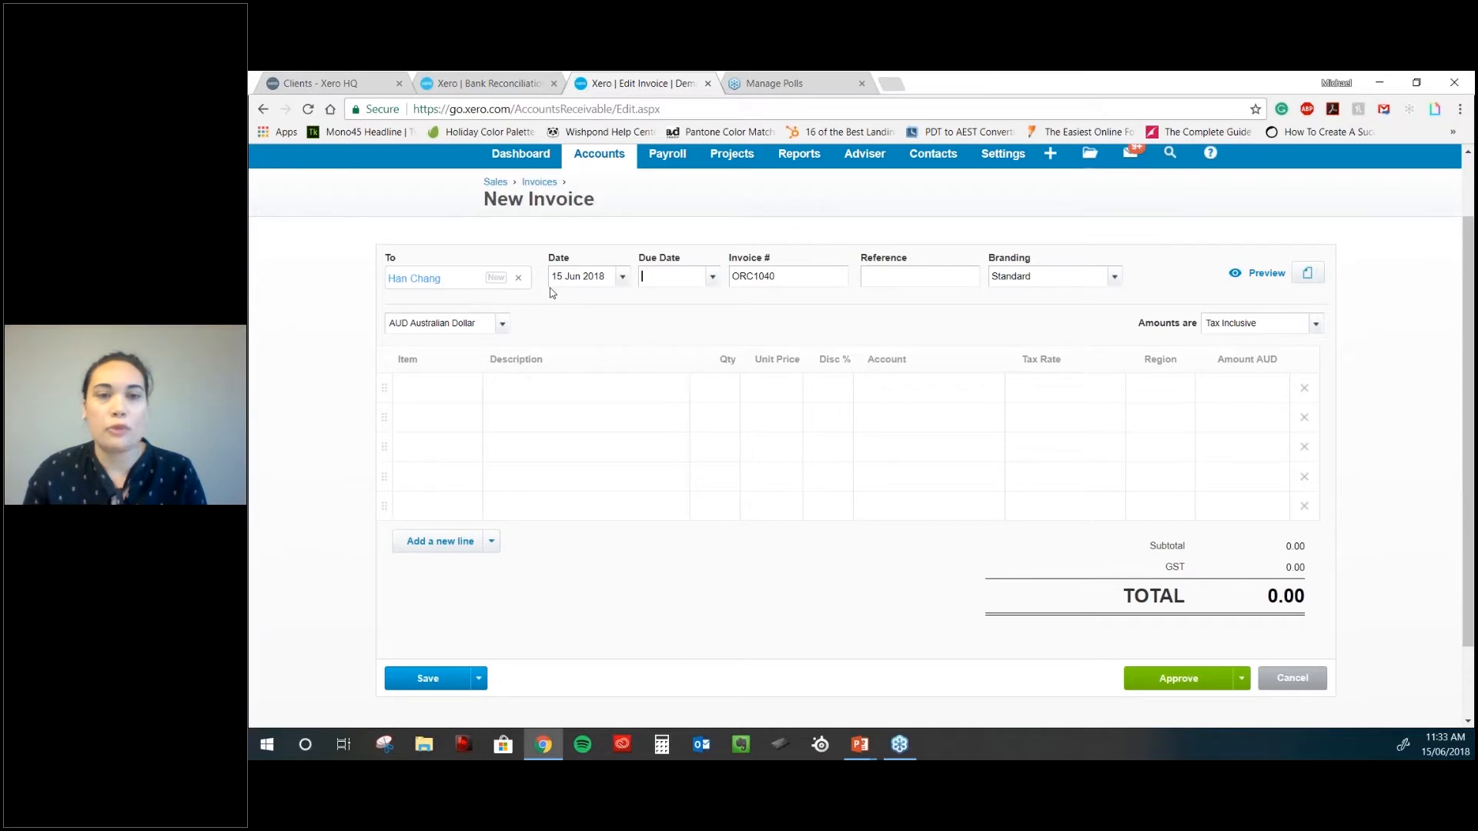
pyautogui.write('+14')
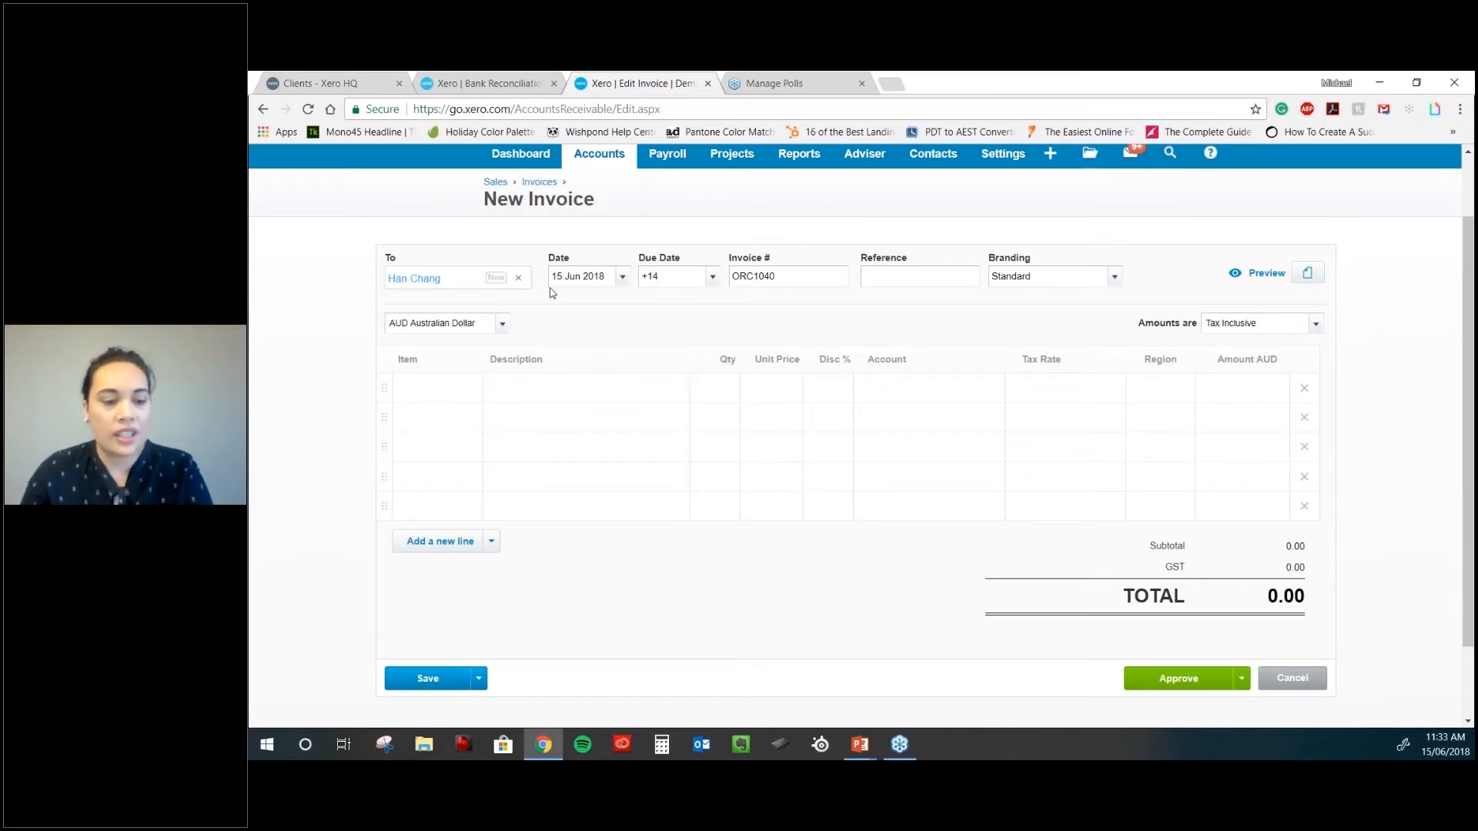
pyautogui.press('Tab')
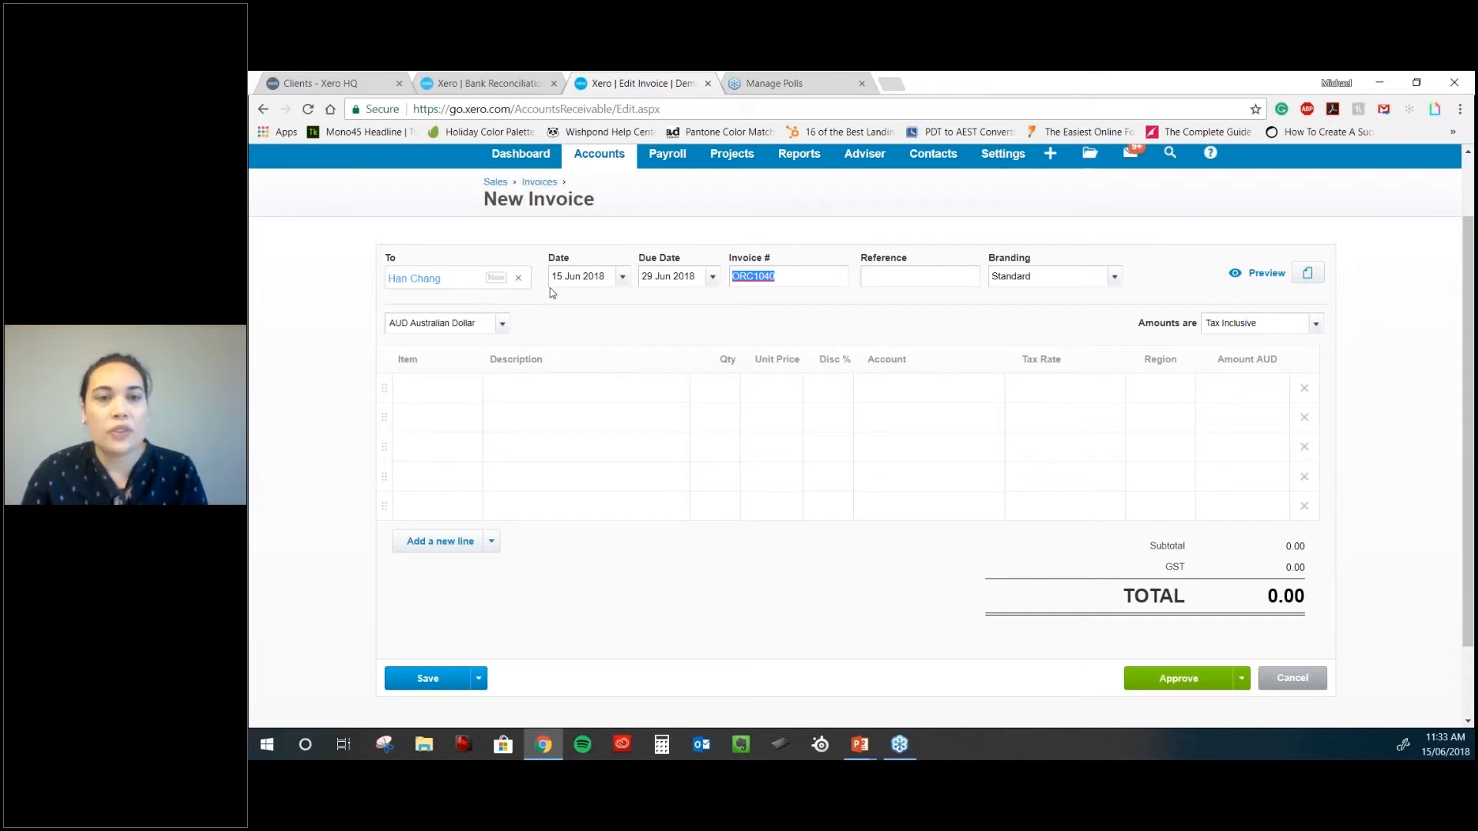
# - Re-enter the due date as +7 (22 Jun 2018), then as +30 days
pyautogui.tripleClick(693, 277)
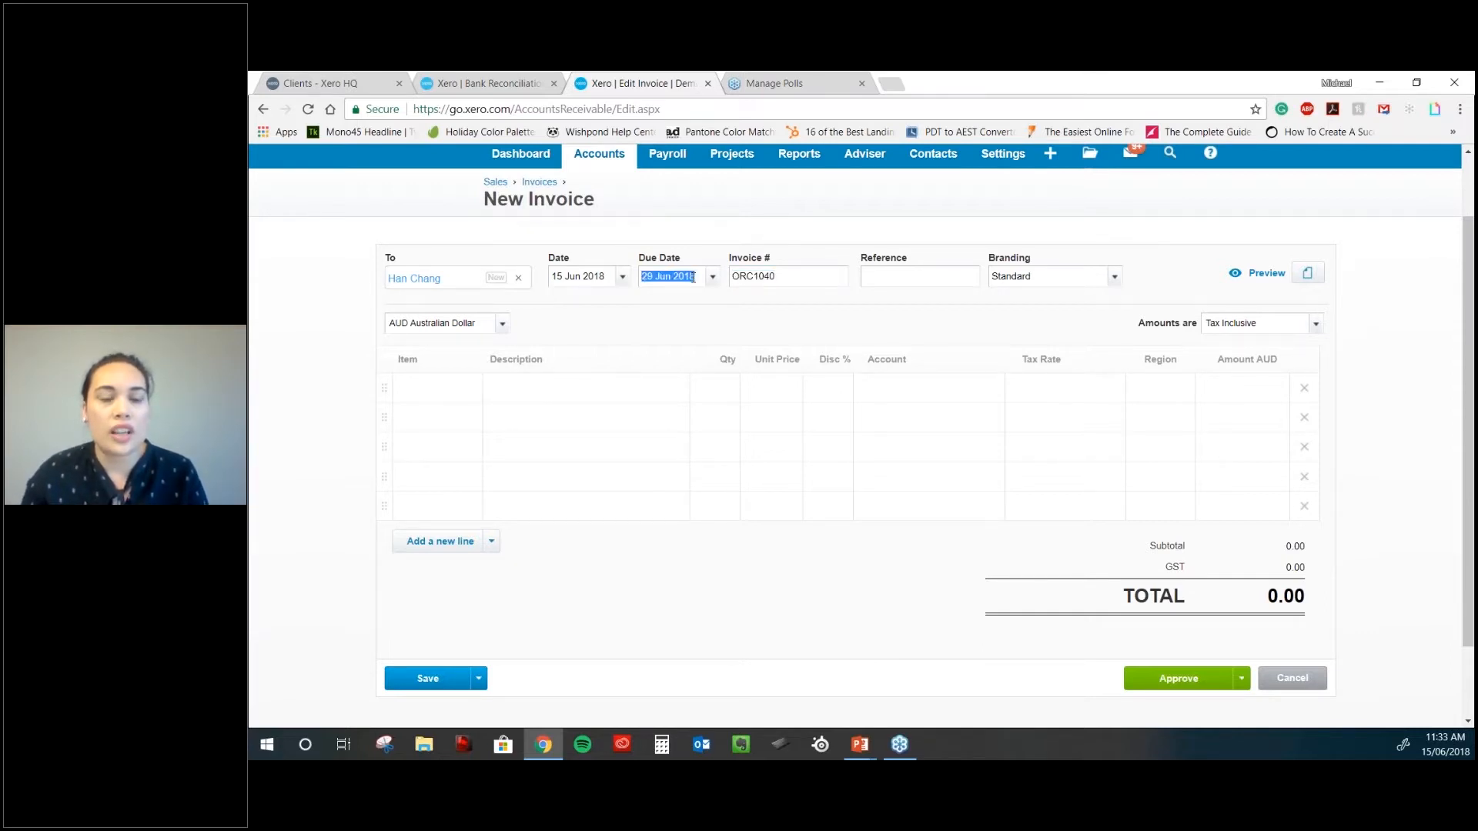
pyautogui.write('+7')
pyautogui.press('Tab')
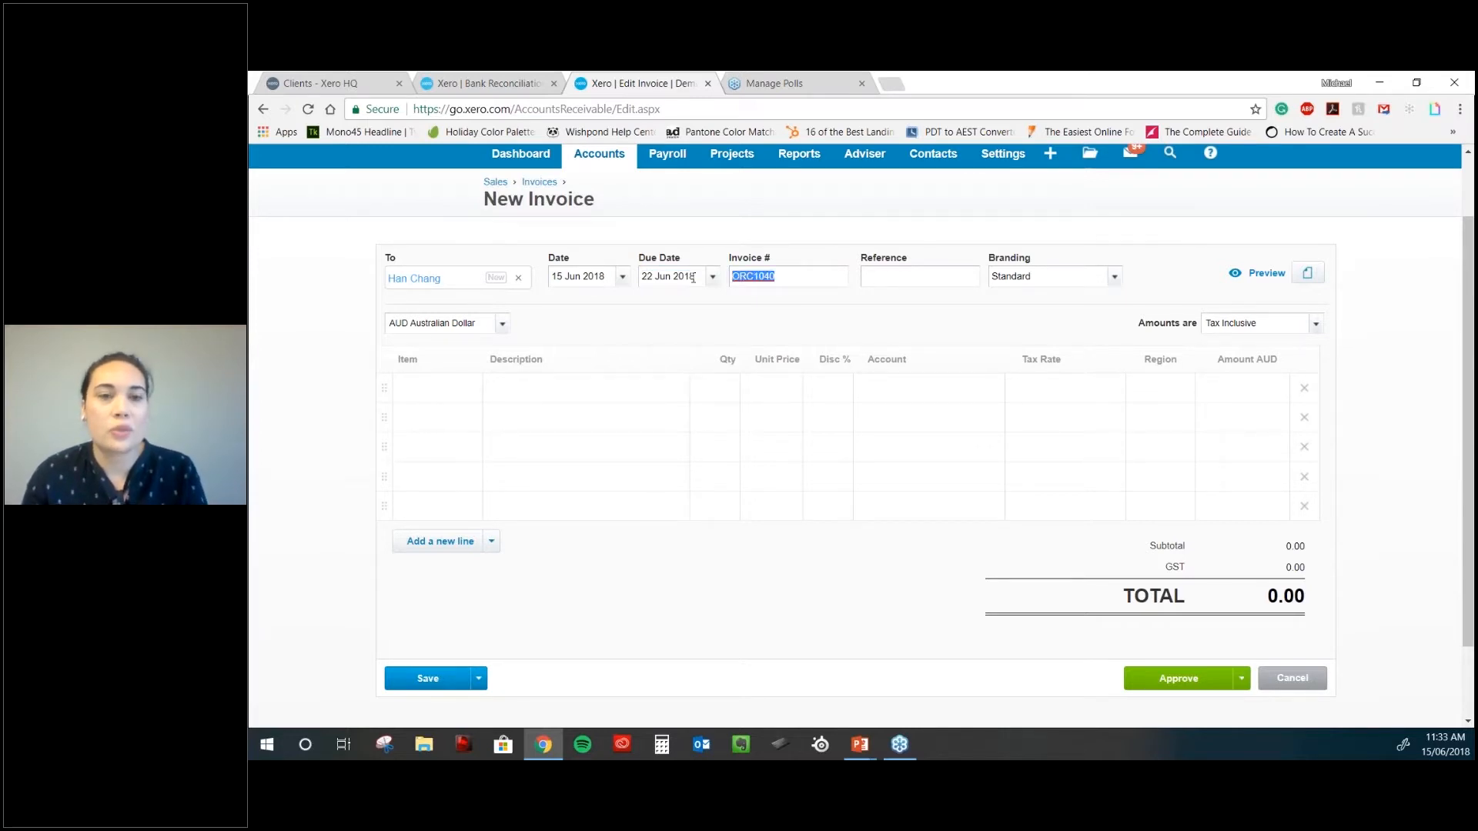
pyautogui.tripleClick(693, 278)
pyautogui.write('+')
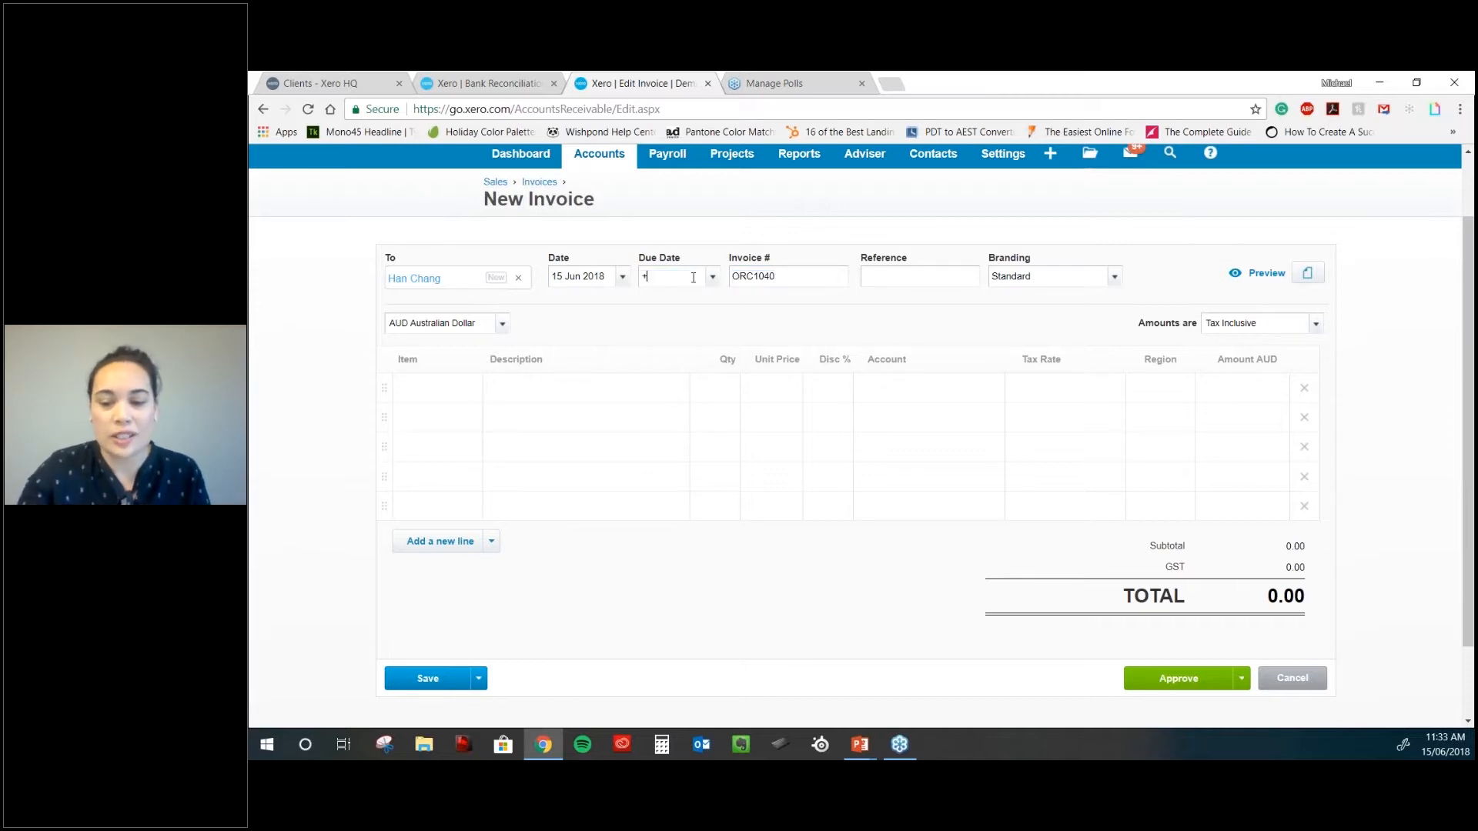
pyautogui.write('30')
pyautogui.press('Tab')
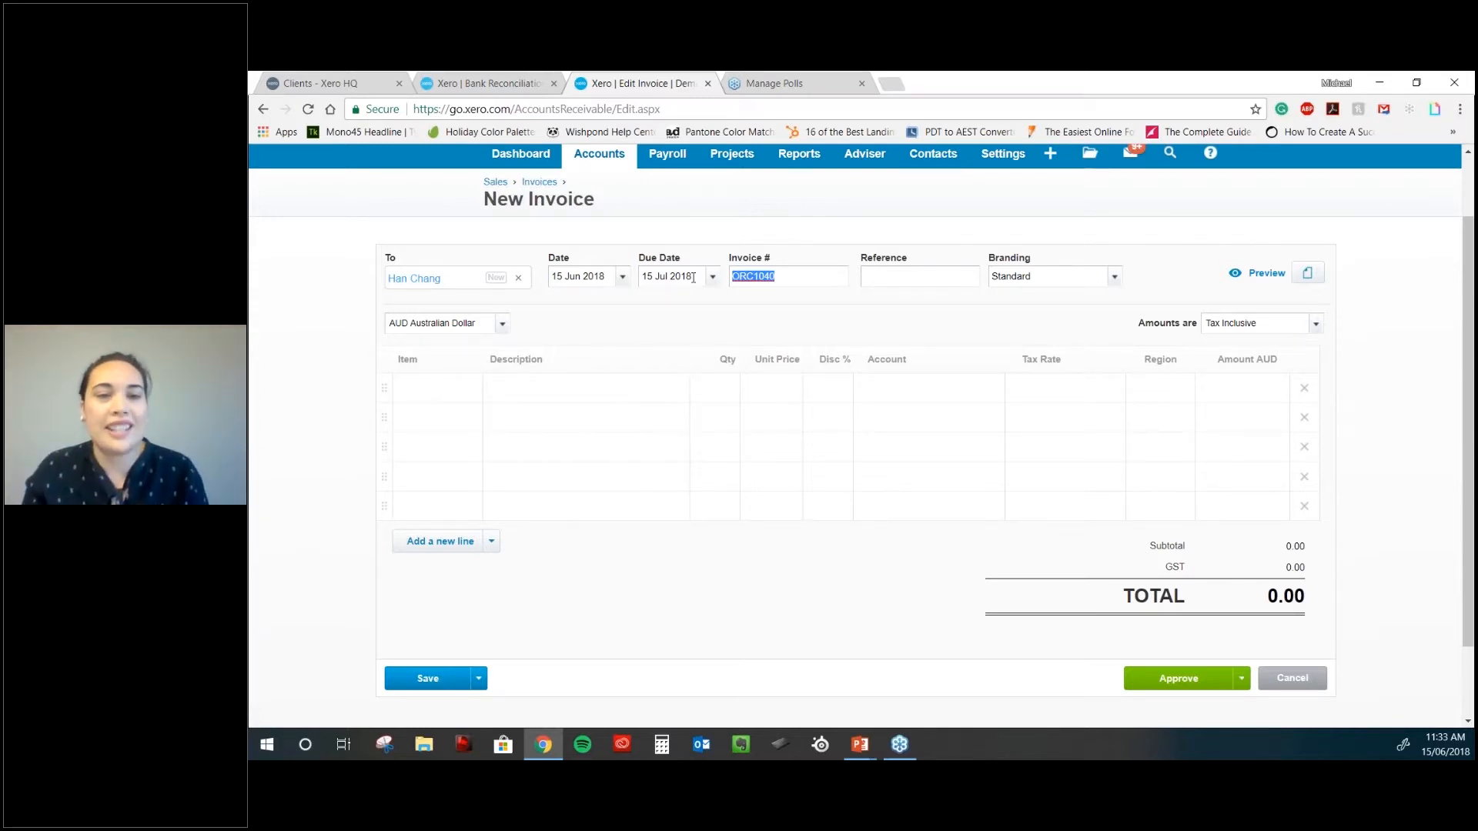
# - Pick 29 Jul 2018 as the due date from the calendar
pyautogui.press('Tab')
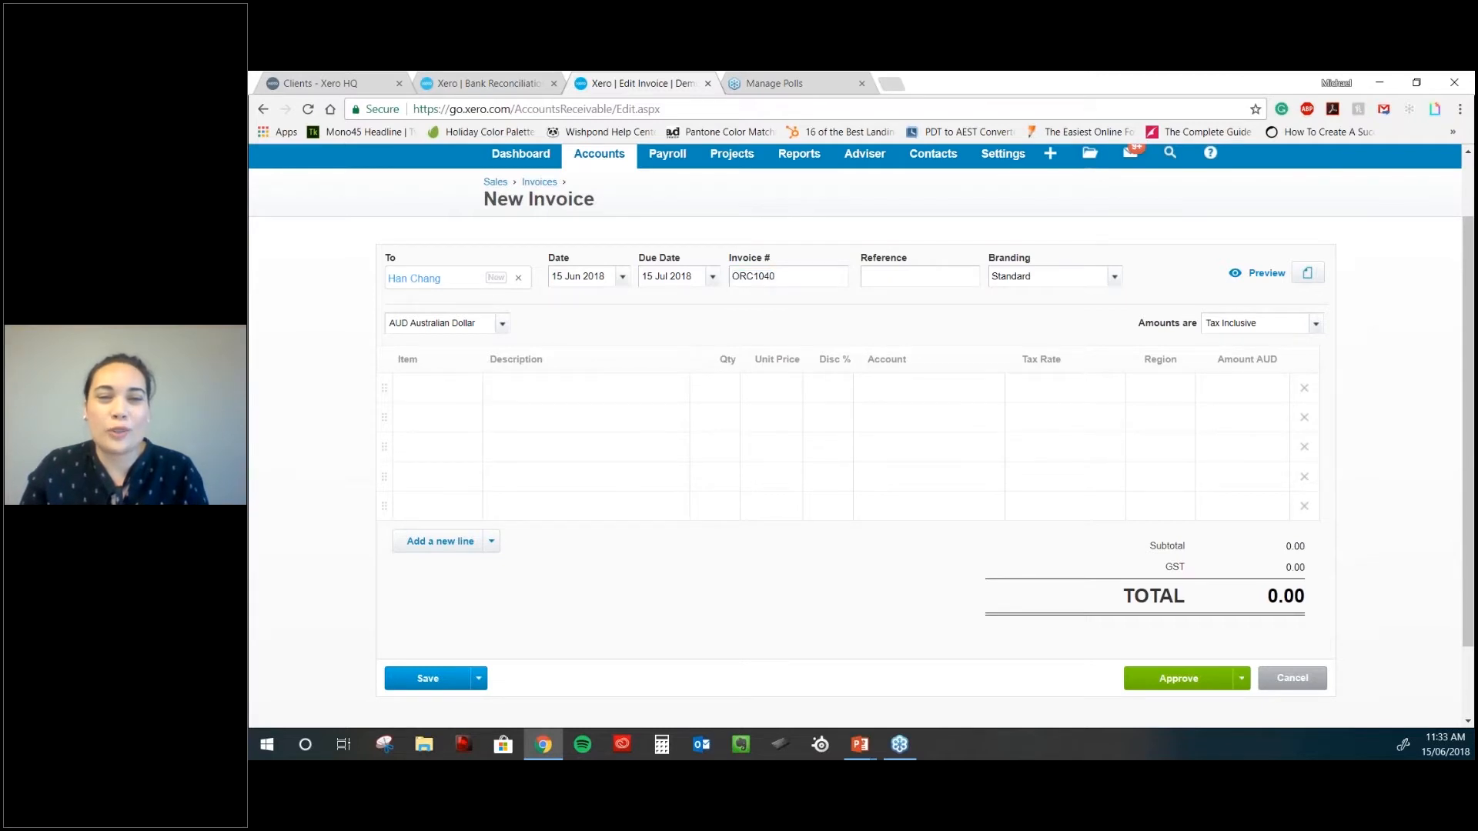
pyautogui.click(712, 277)
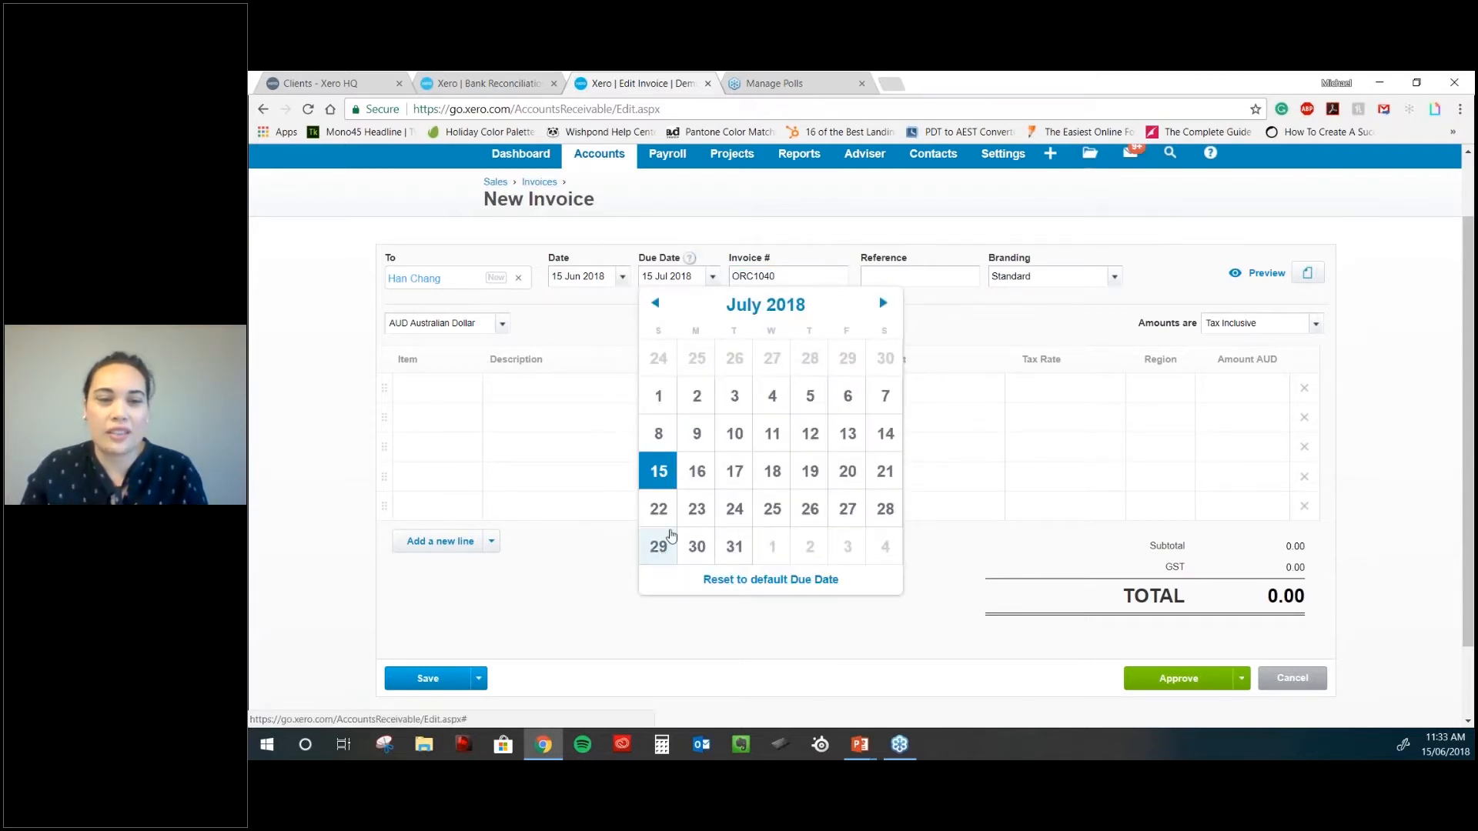
pyautogui.click(658, 548)
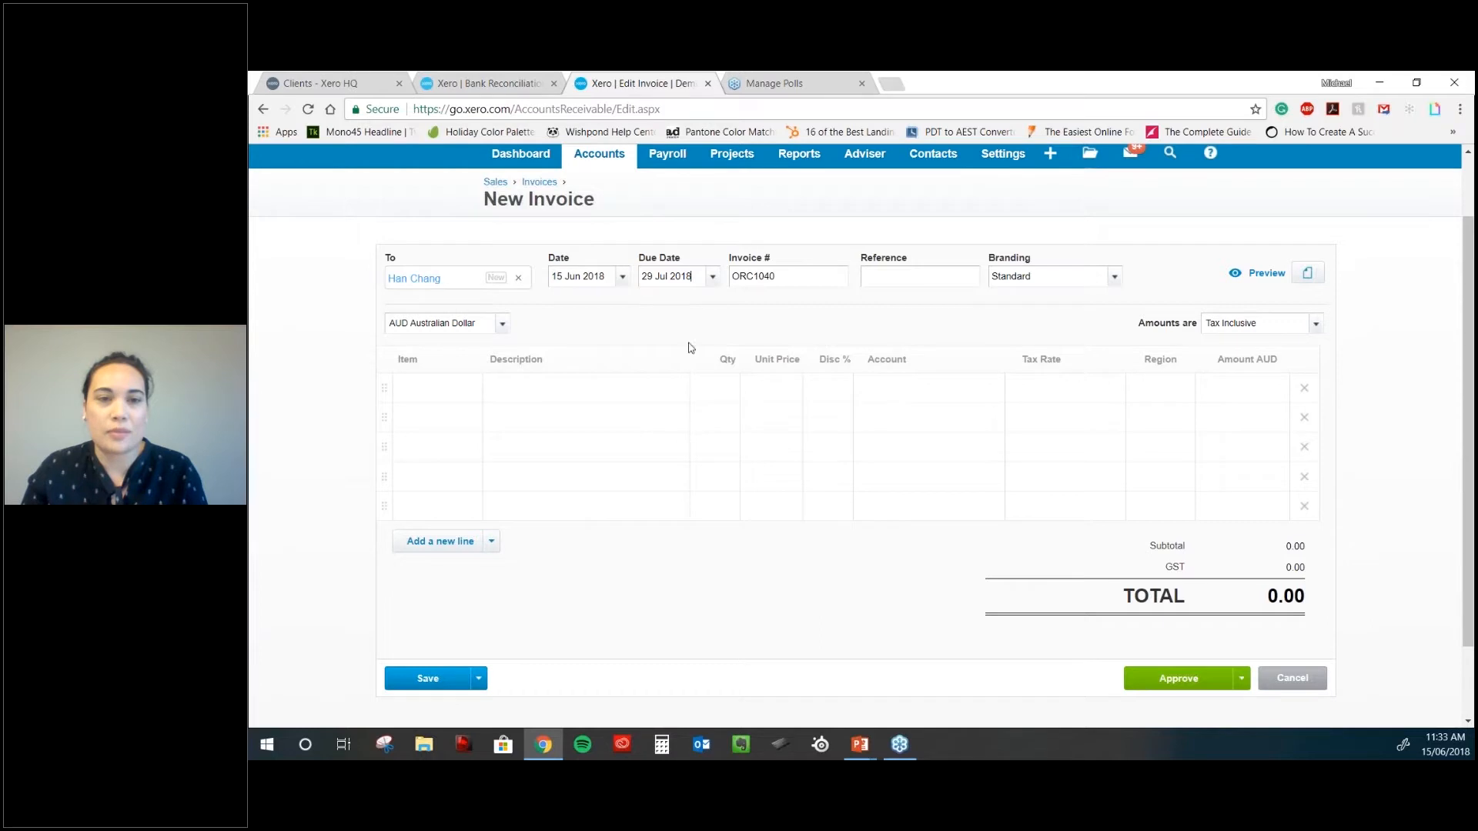
pyautogui.click(798, 279)
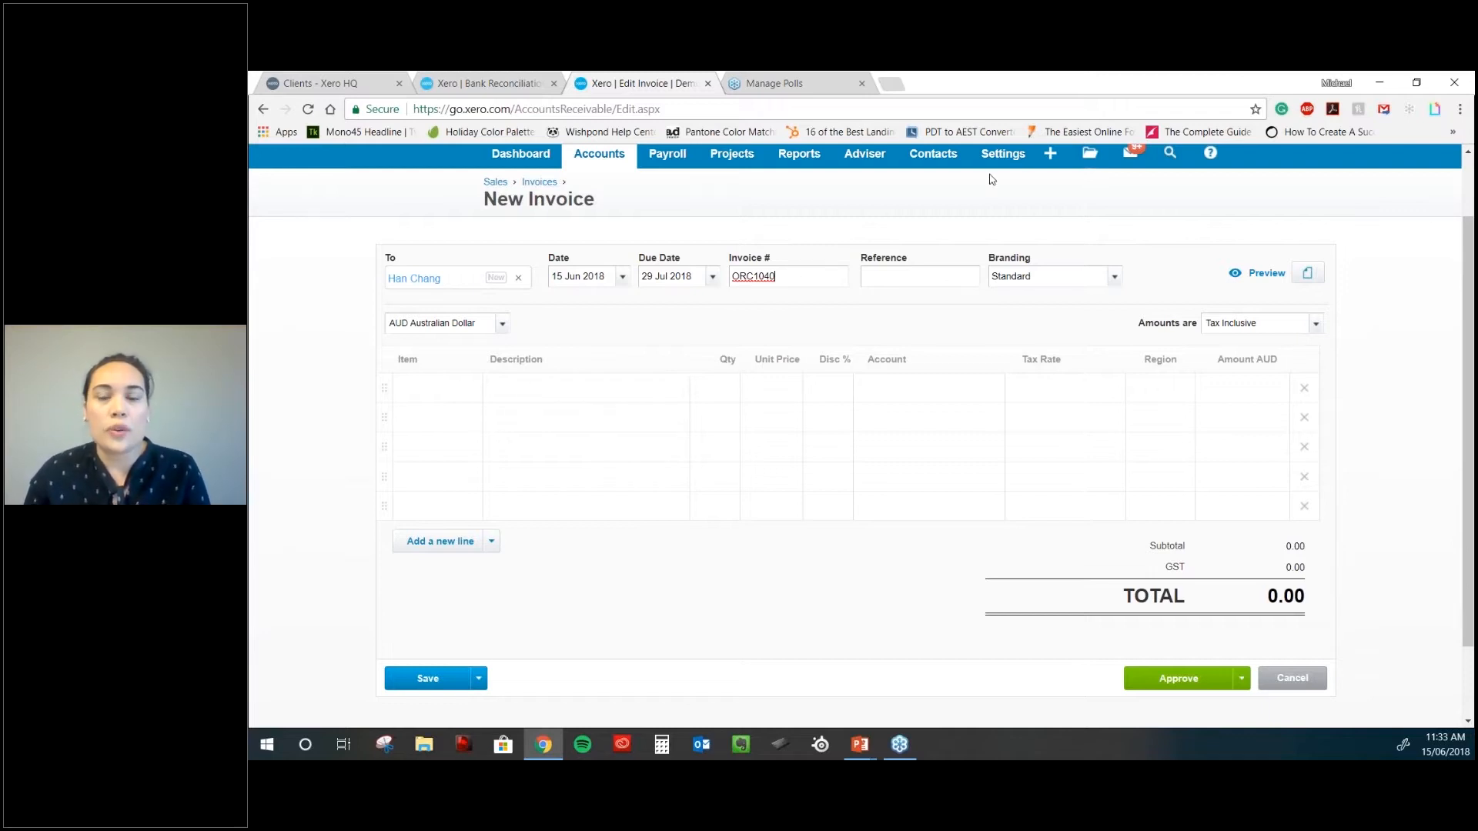
# - Replace the ORC prefix with INV so the invoice number reads INV1040
pyautogui.moveTo(789, 284); pyautogui.dragTo(639, 278)
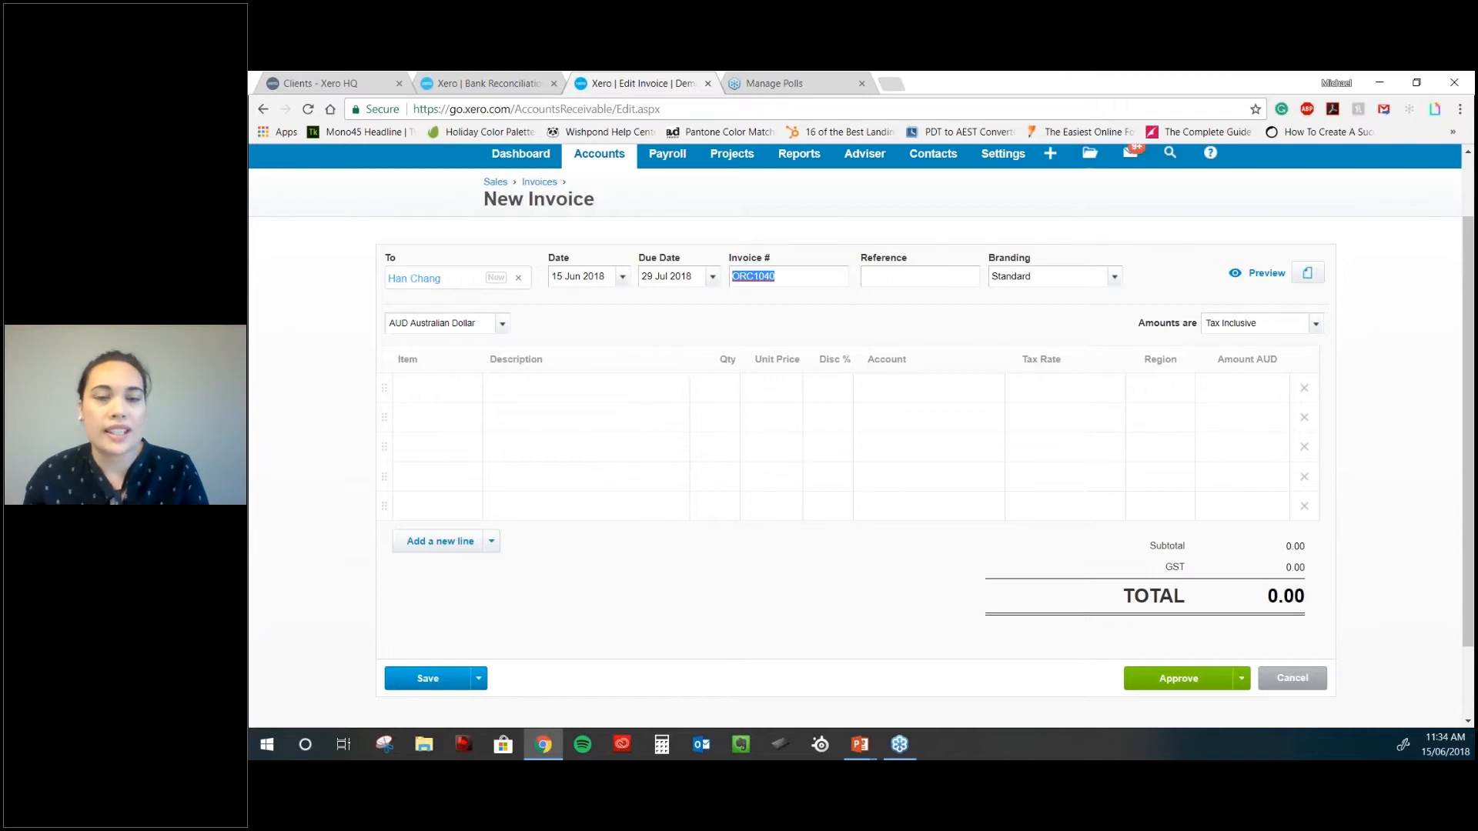
pyautogui.click(748, 274)
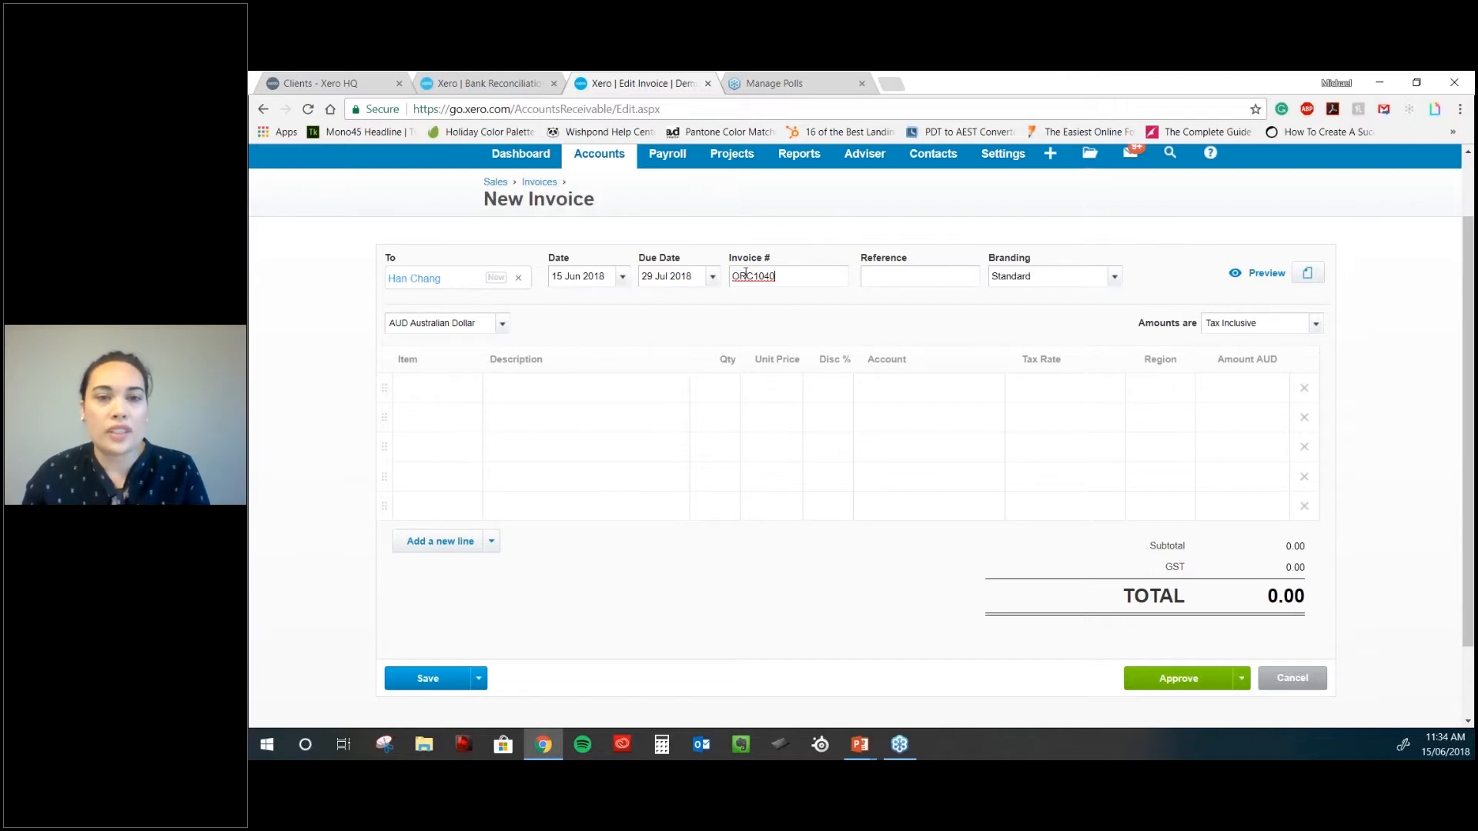
pyautogui.moveTo(754, 277); pyautogui.dragTo(690, 276)
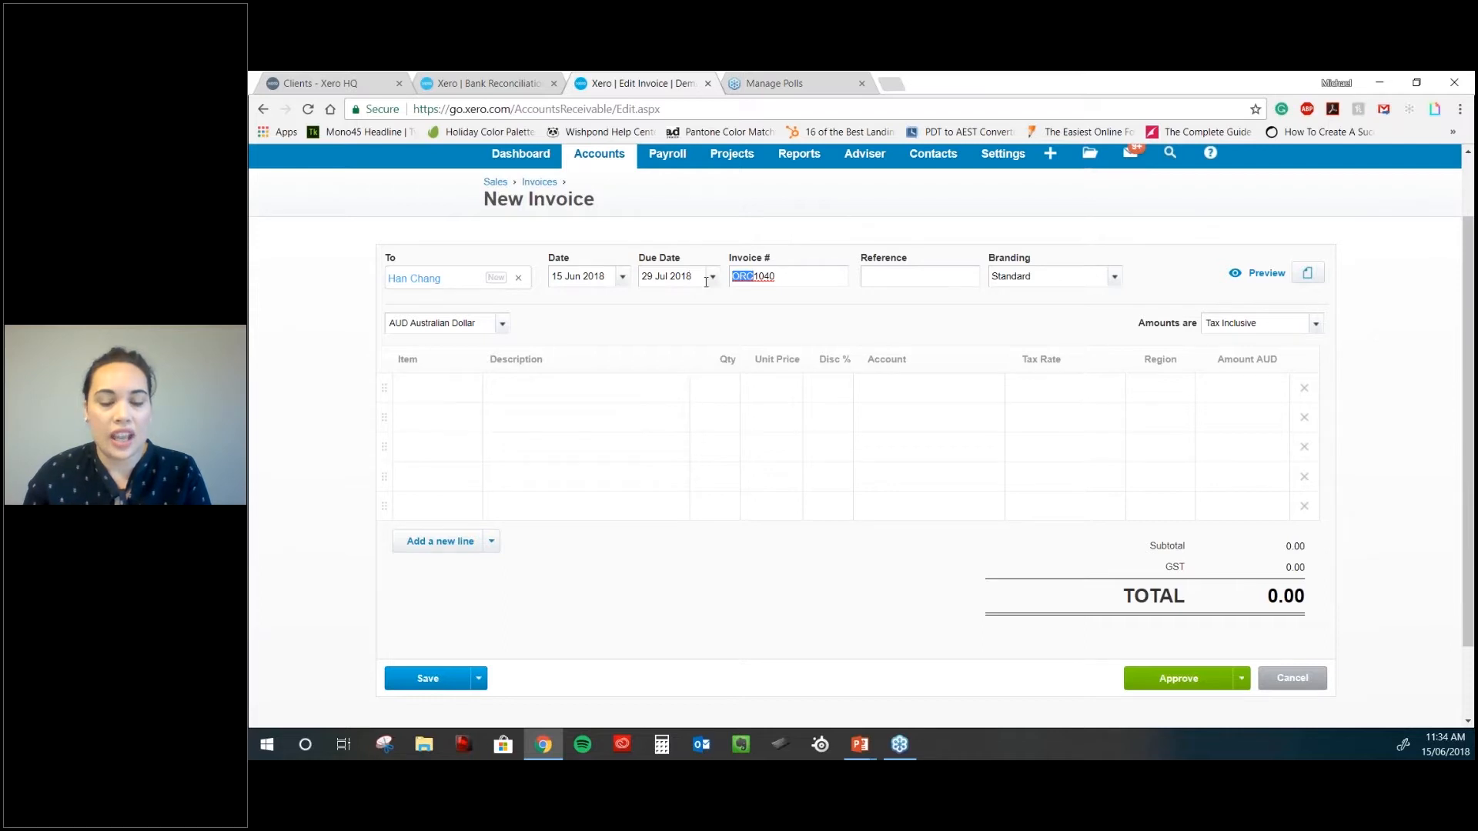
pyautogui.write('IN')
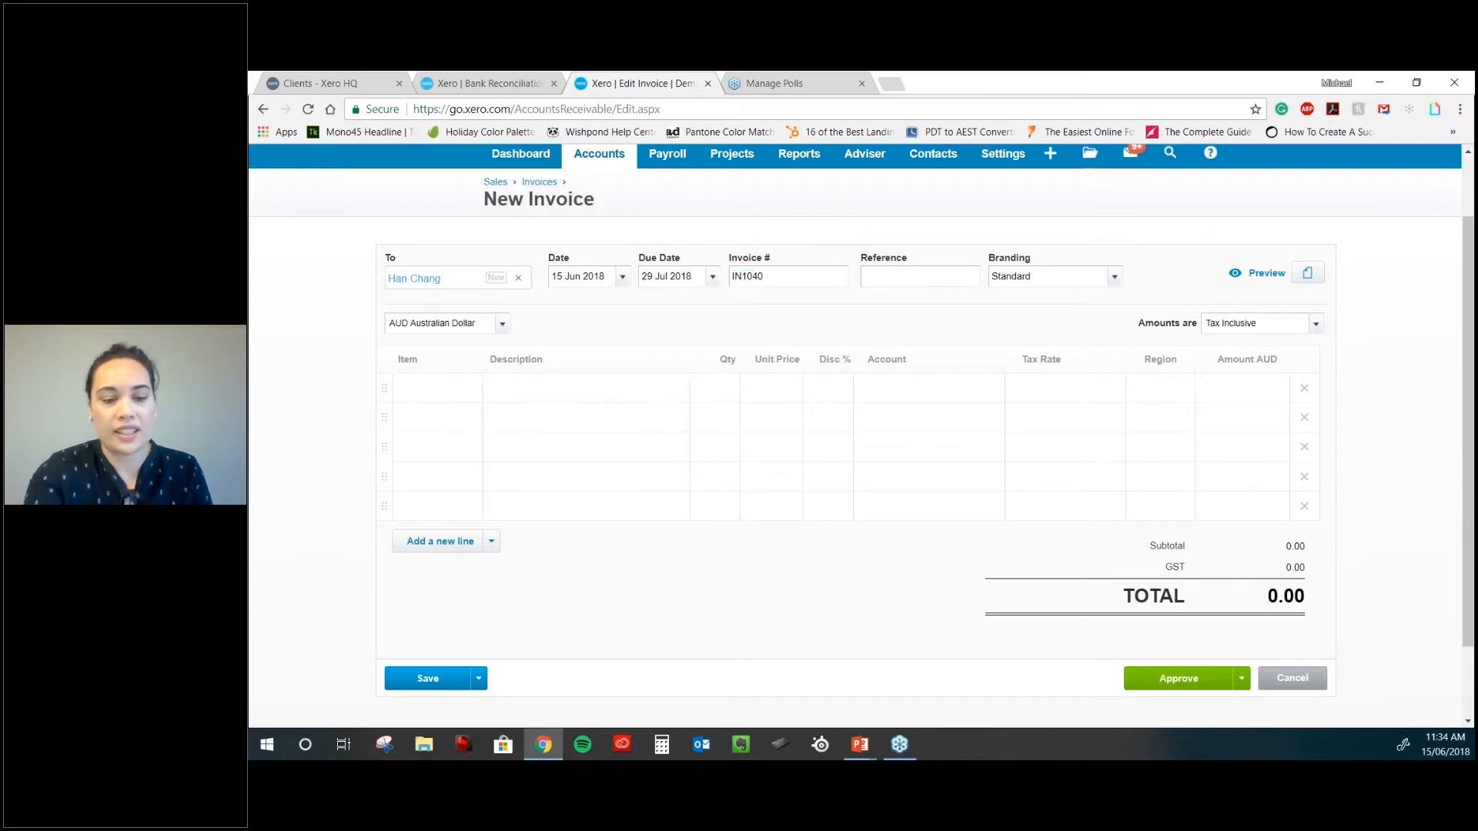
pyautogui.write('V')
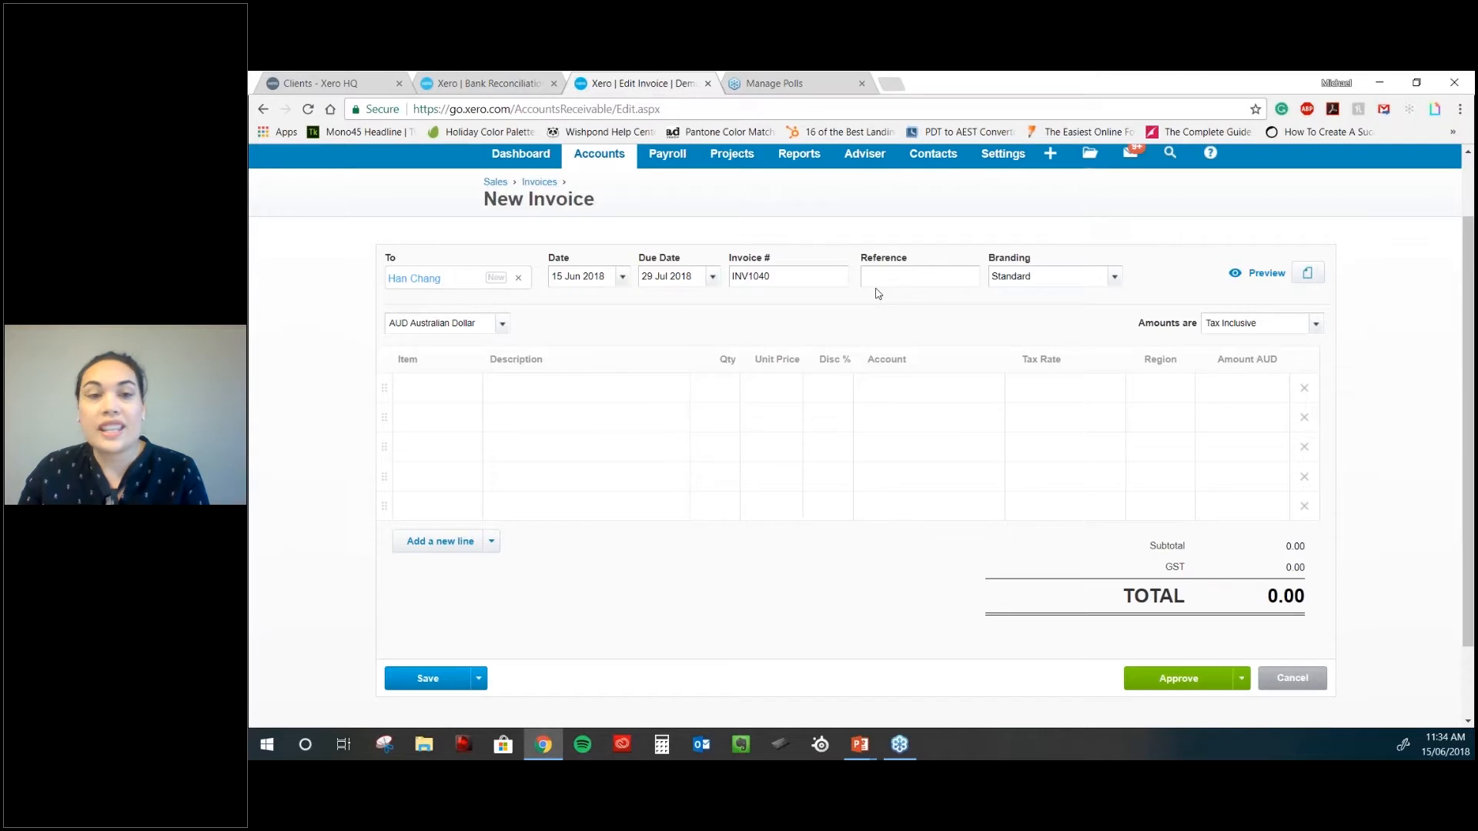
# - Check the due date calendar still shows 29 Jul 2018, then open Settings
pyautogui.click(683, 273)
pyautogui.click(703, 274)
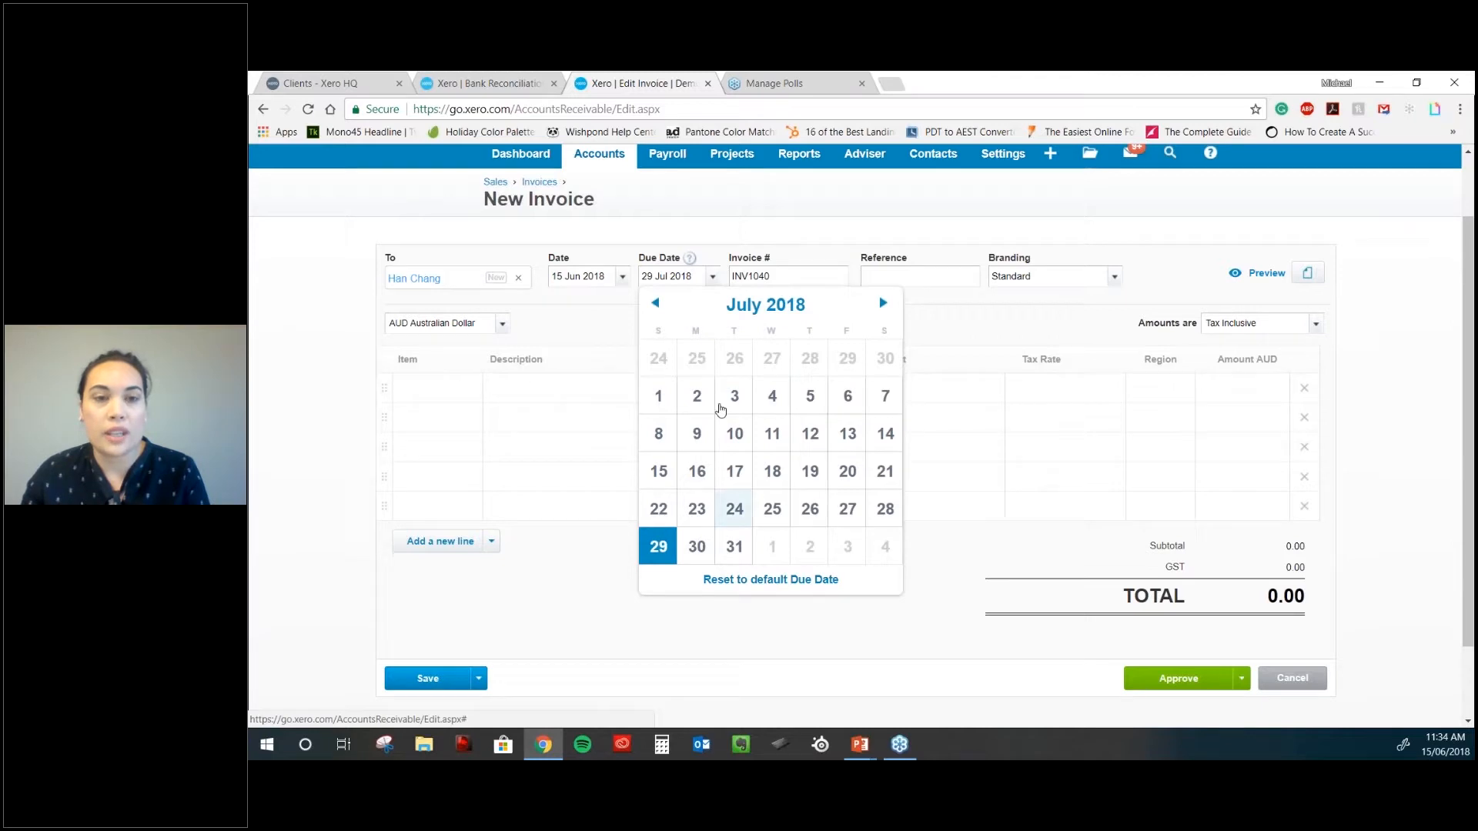
pyautogui.click(677, 277)
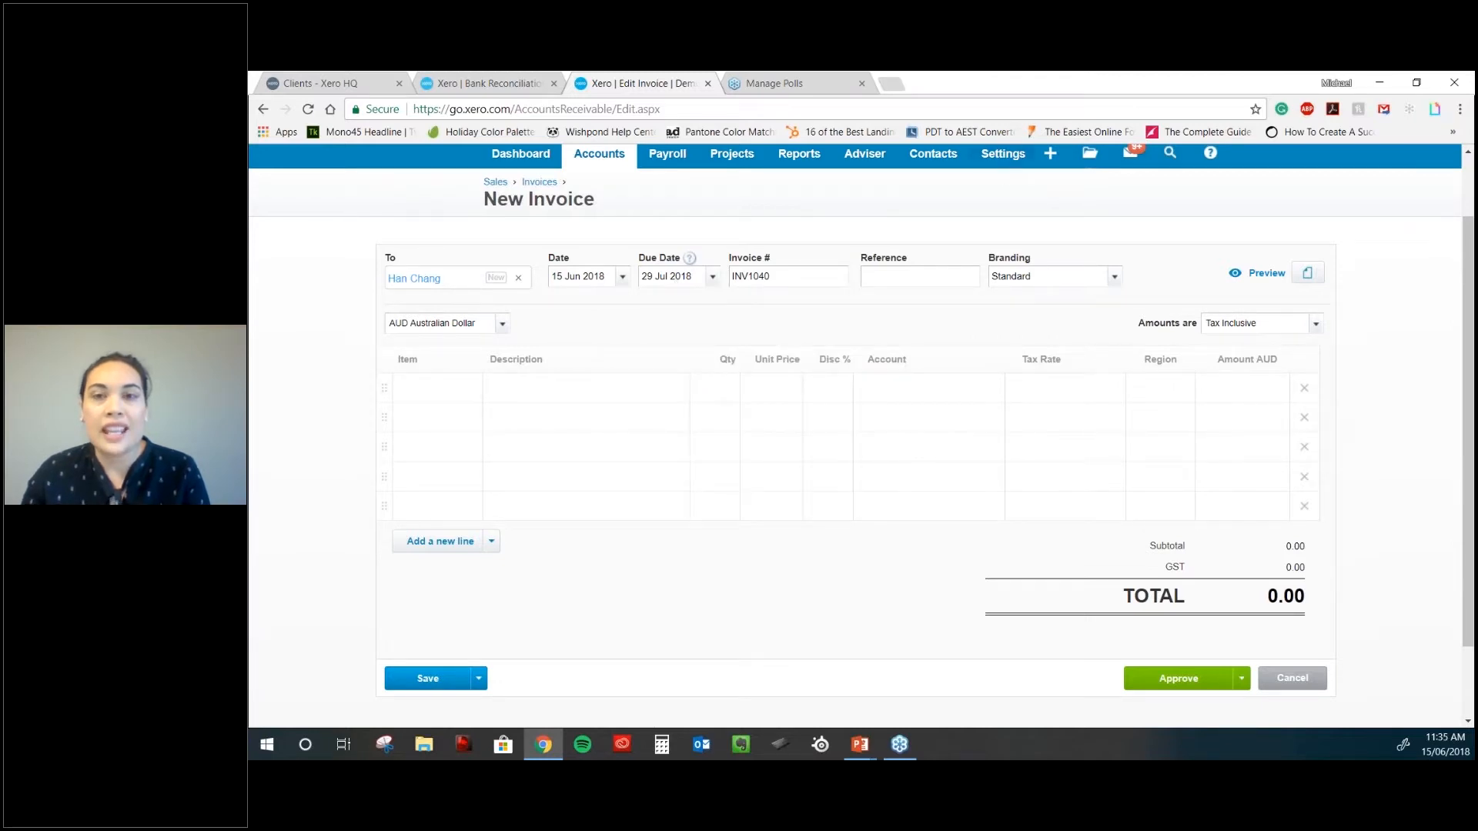
pyautogui.click(1003, 154)
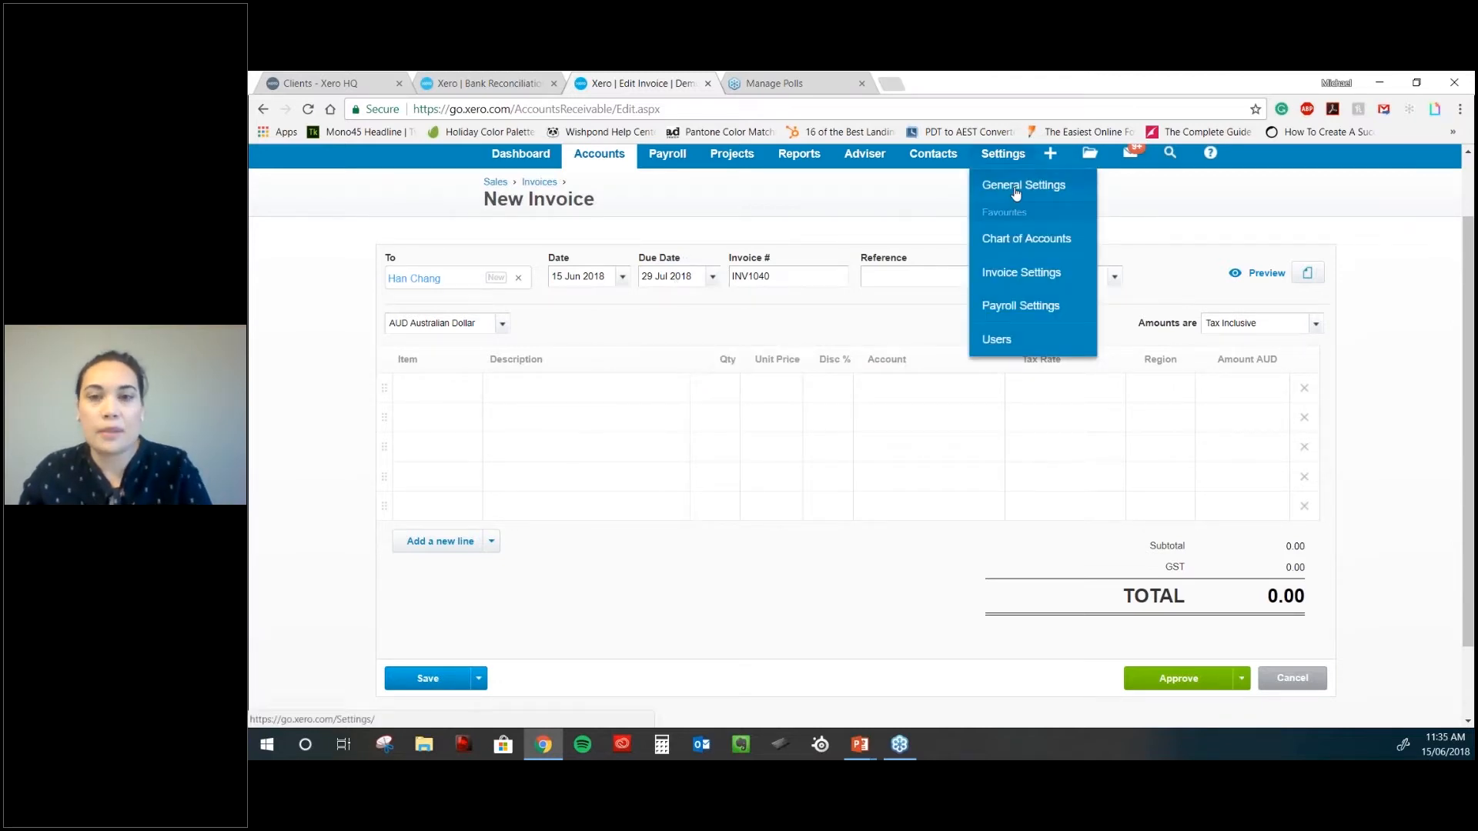
# - Open Invoice Settings in a new tab, go up to General Settings and scroll its sections
pyautogui.keyDown('ctrl'); pyautogui.click(1020, 273); pyautogui.keyUp('ctrl')
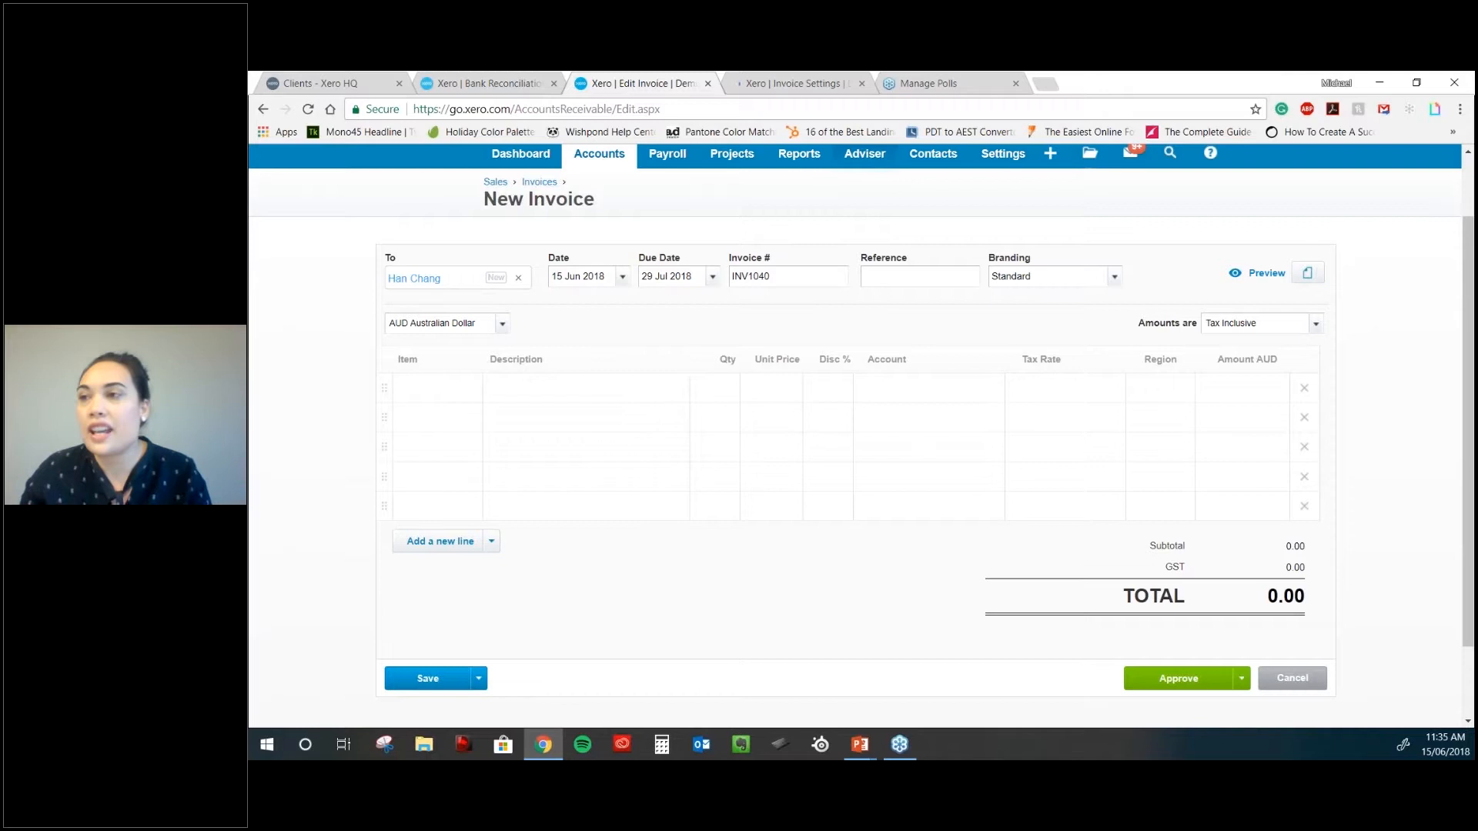
pyautogui.click(809, 87)
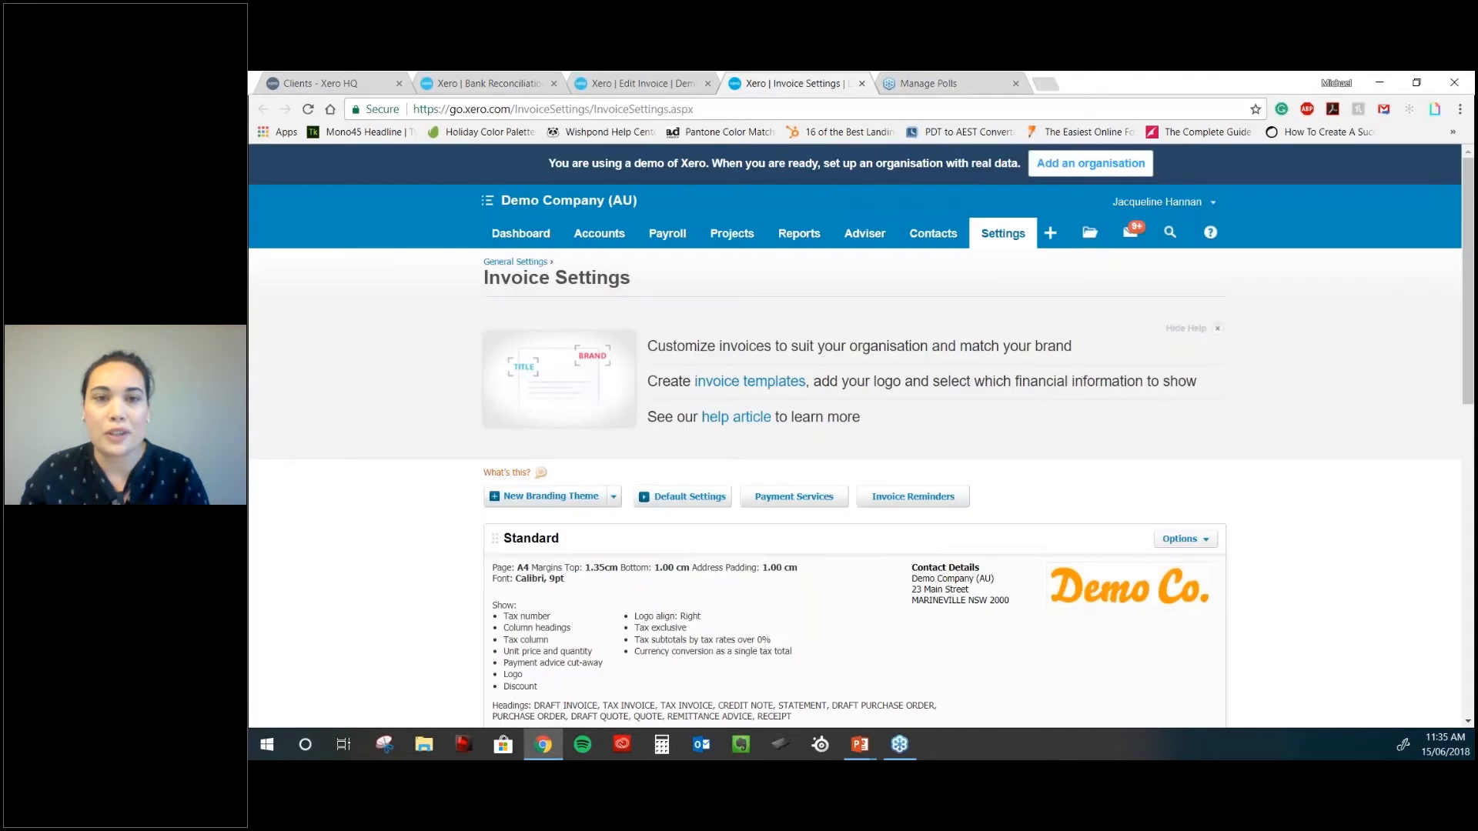
pyautogui.click(515, 262)
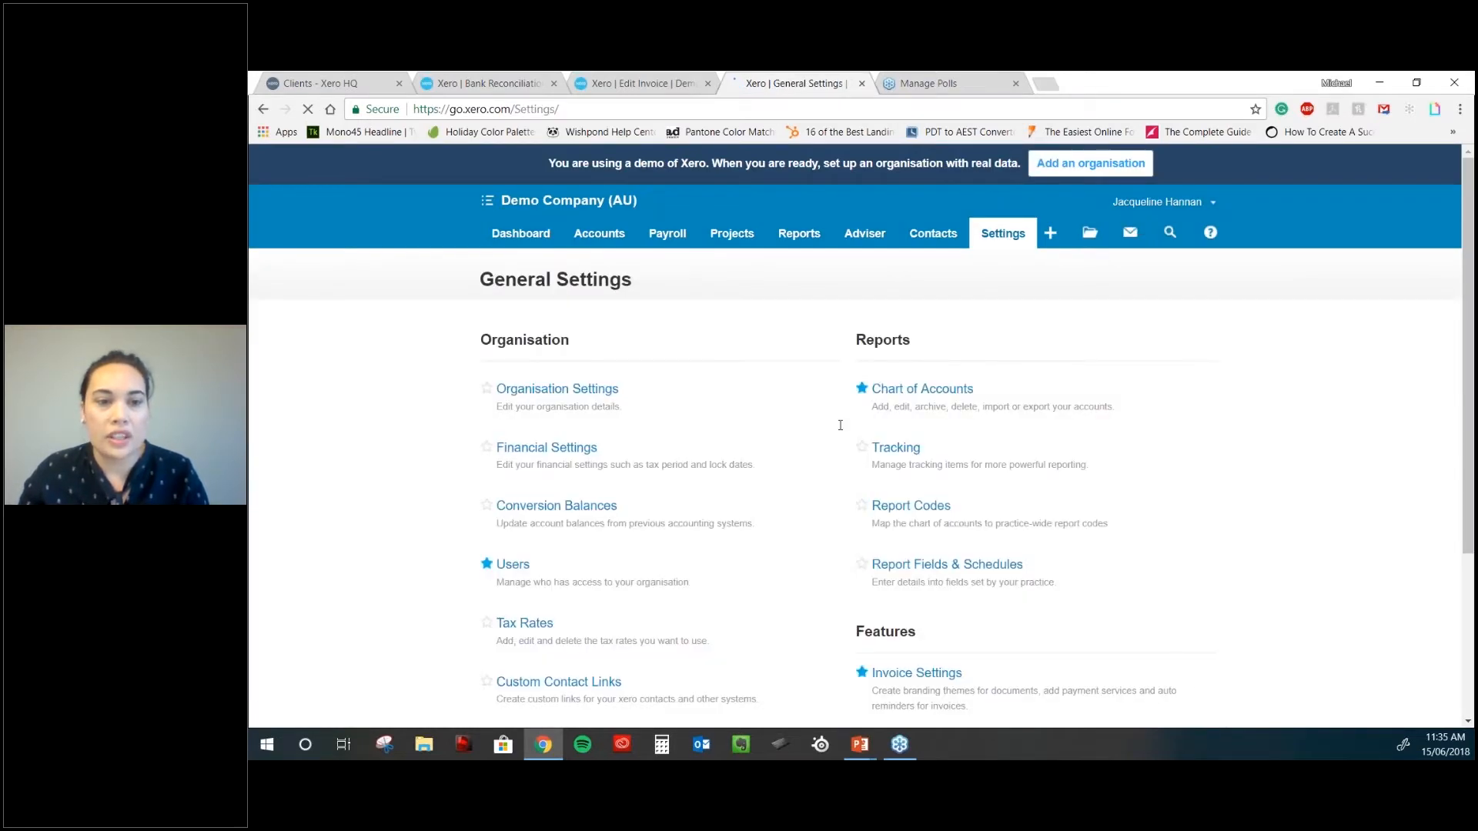
pyautogui.scroll(-1, 721, 524)
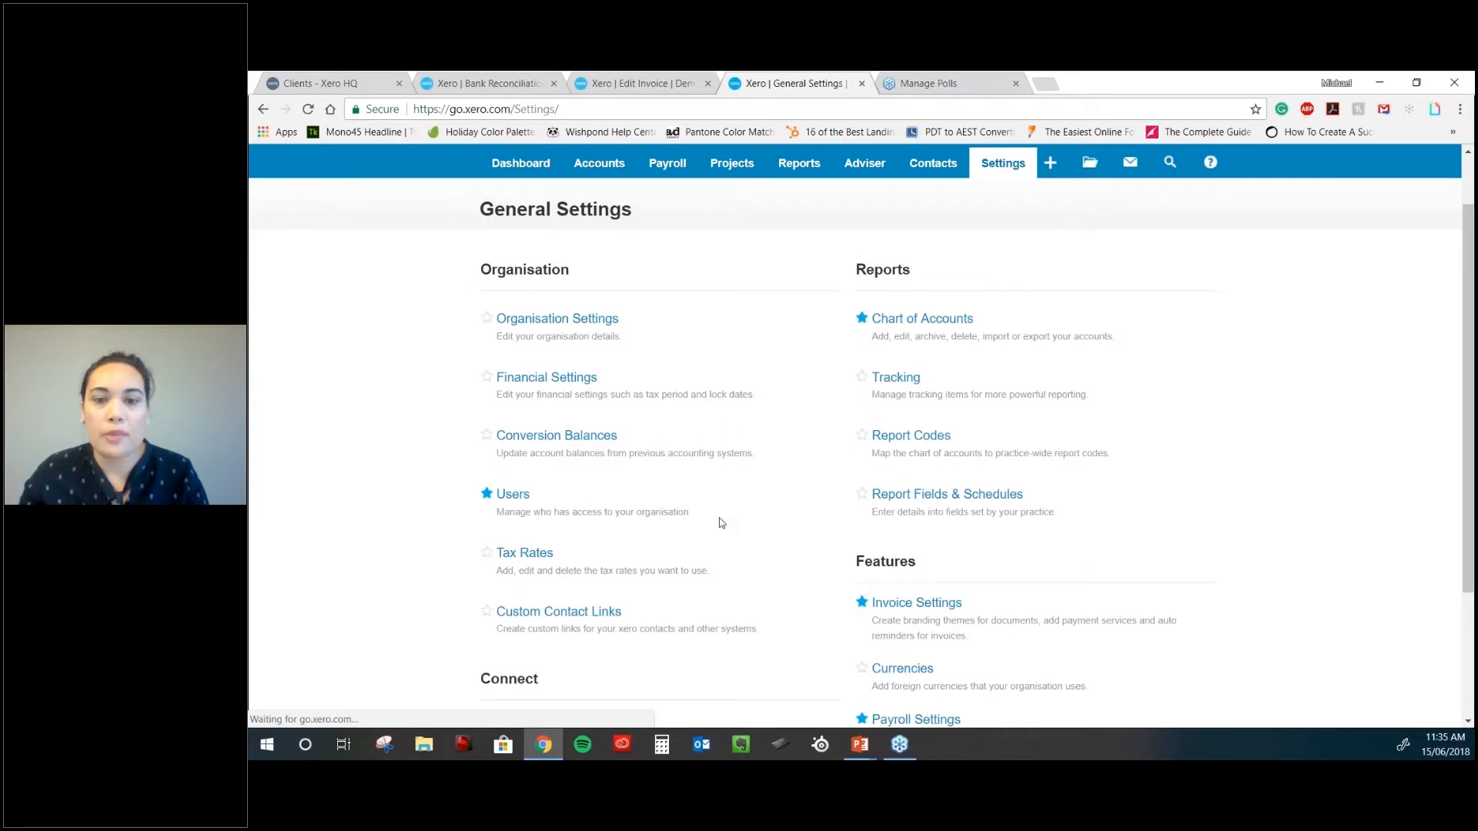
pyautogui.scroll(-1, 721, 523)
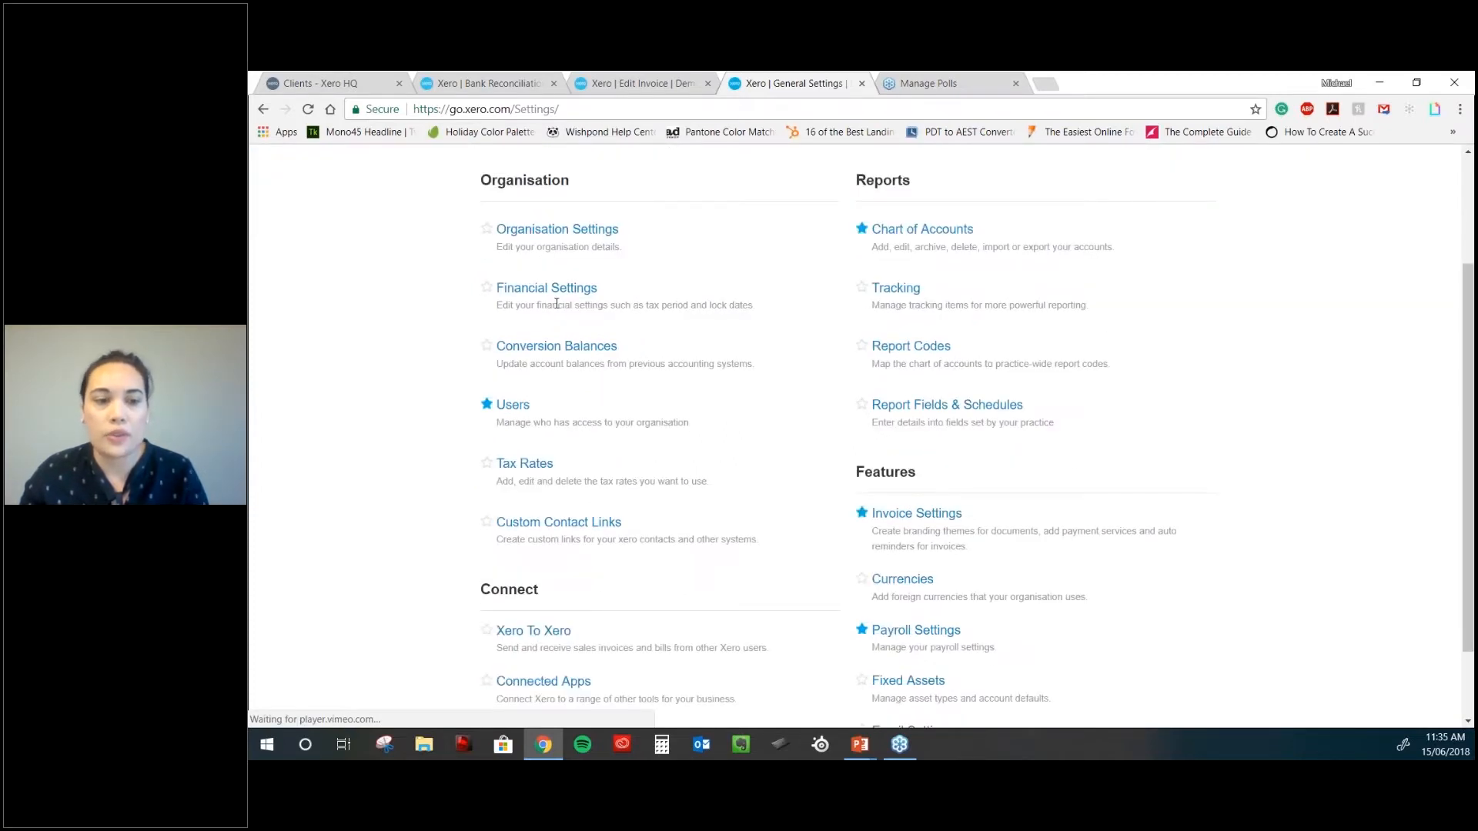
pyautogui.click(548, 289)
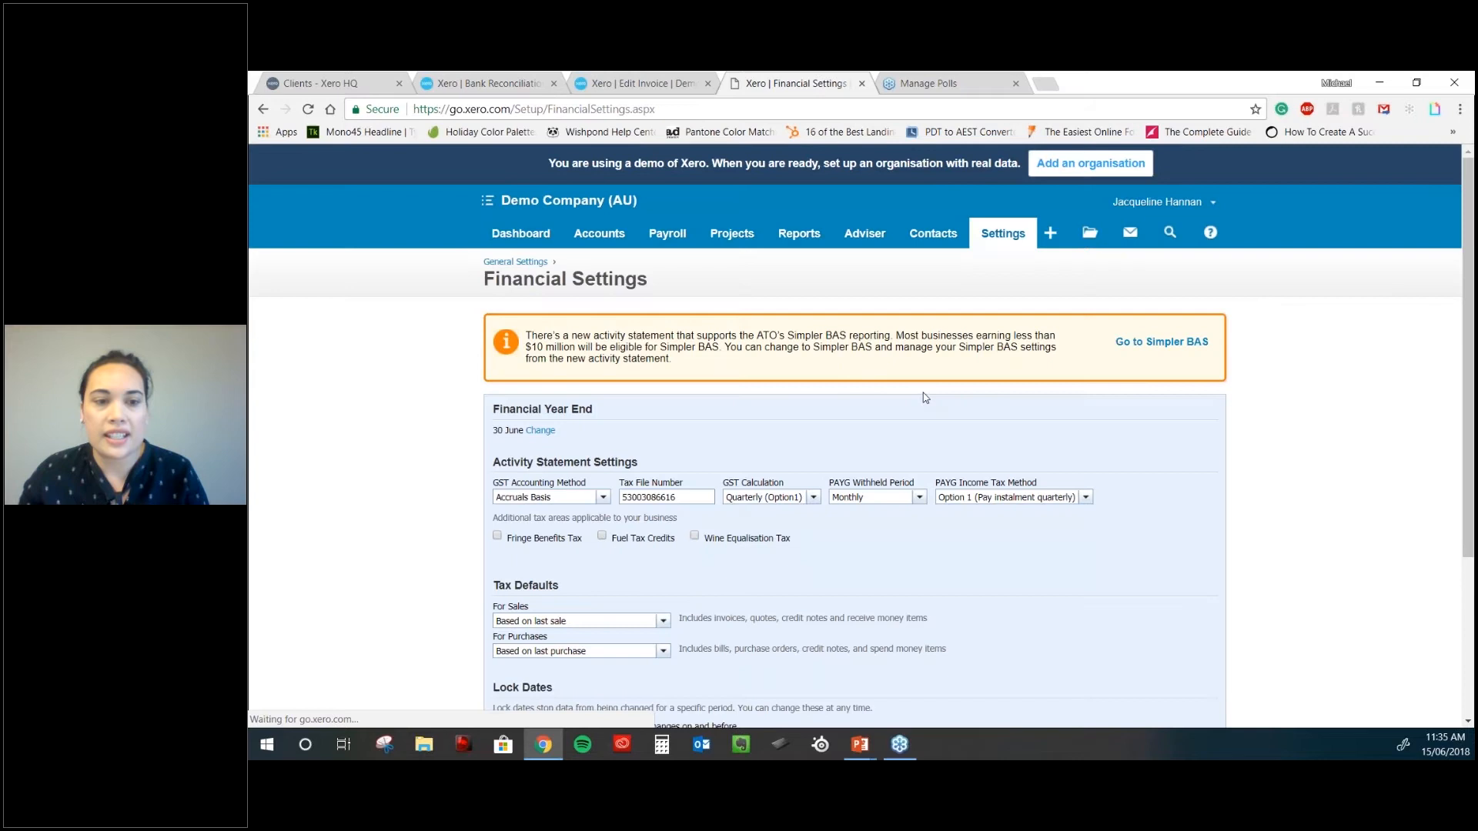
pyautogui.scroll(-3, 763, 519)
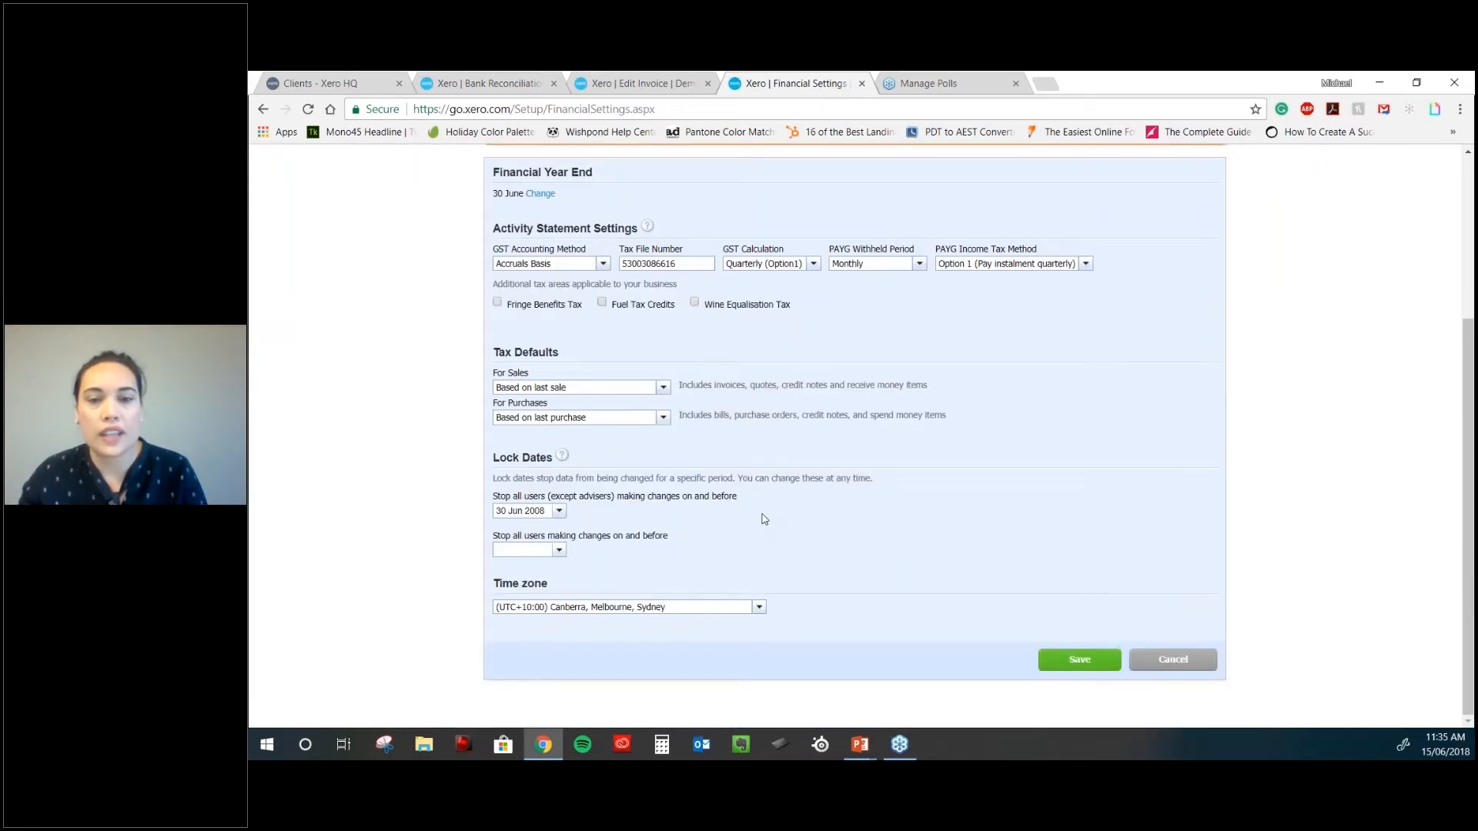
pyautogui.scroll(1, 763, 518)
pyautogui.scroll(1, 763, 519)
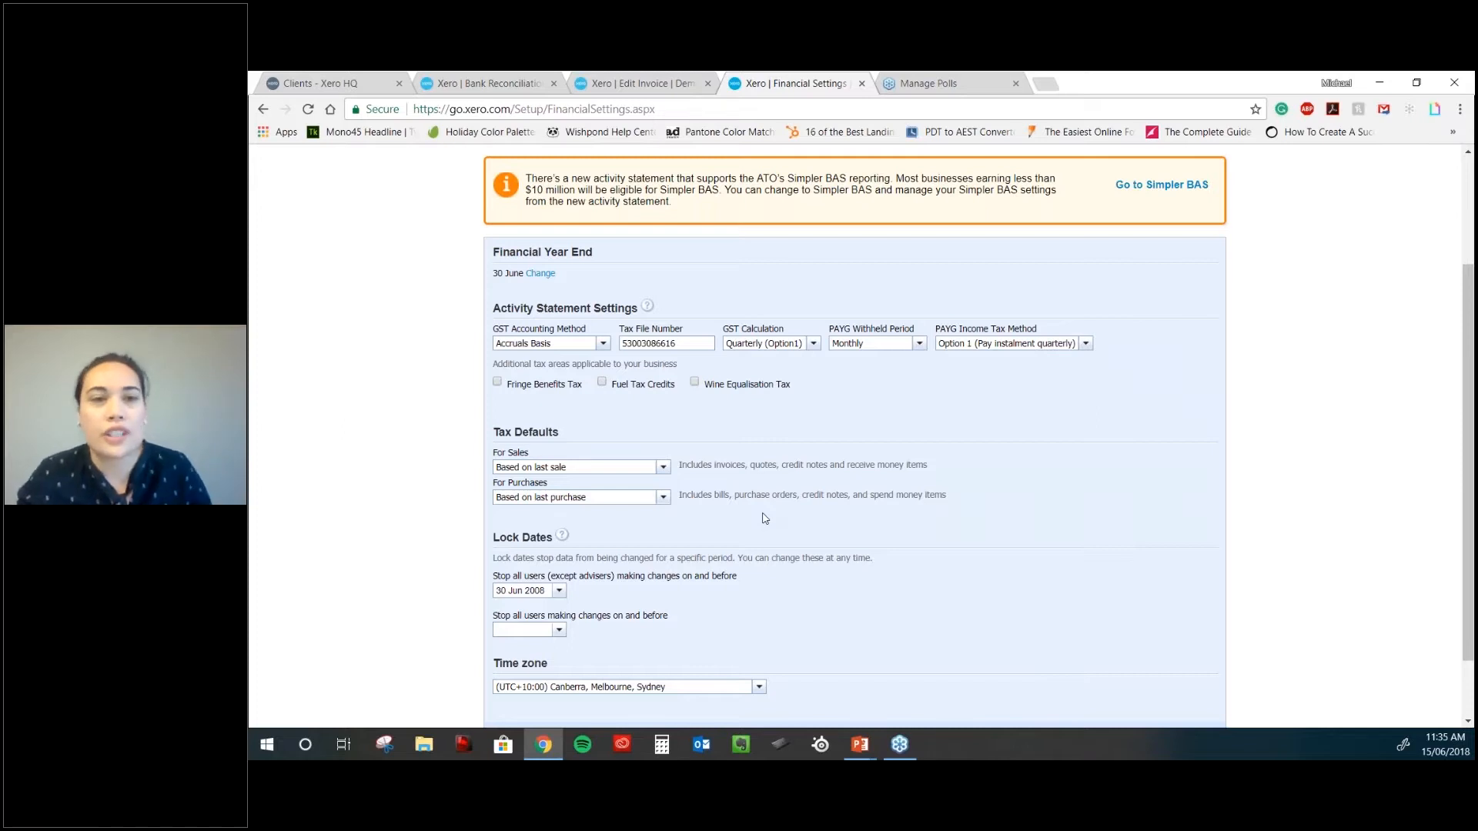
pyautogui.scroll(1, 764, 518)
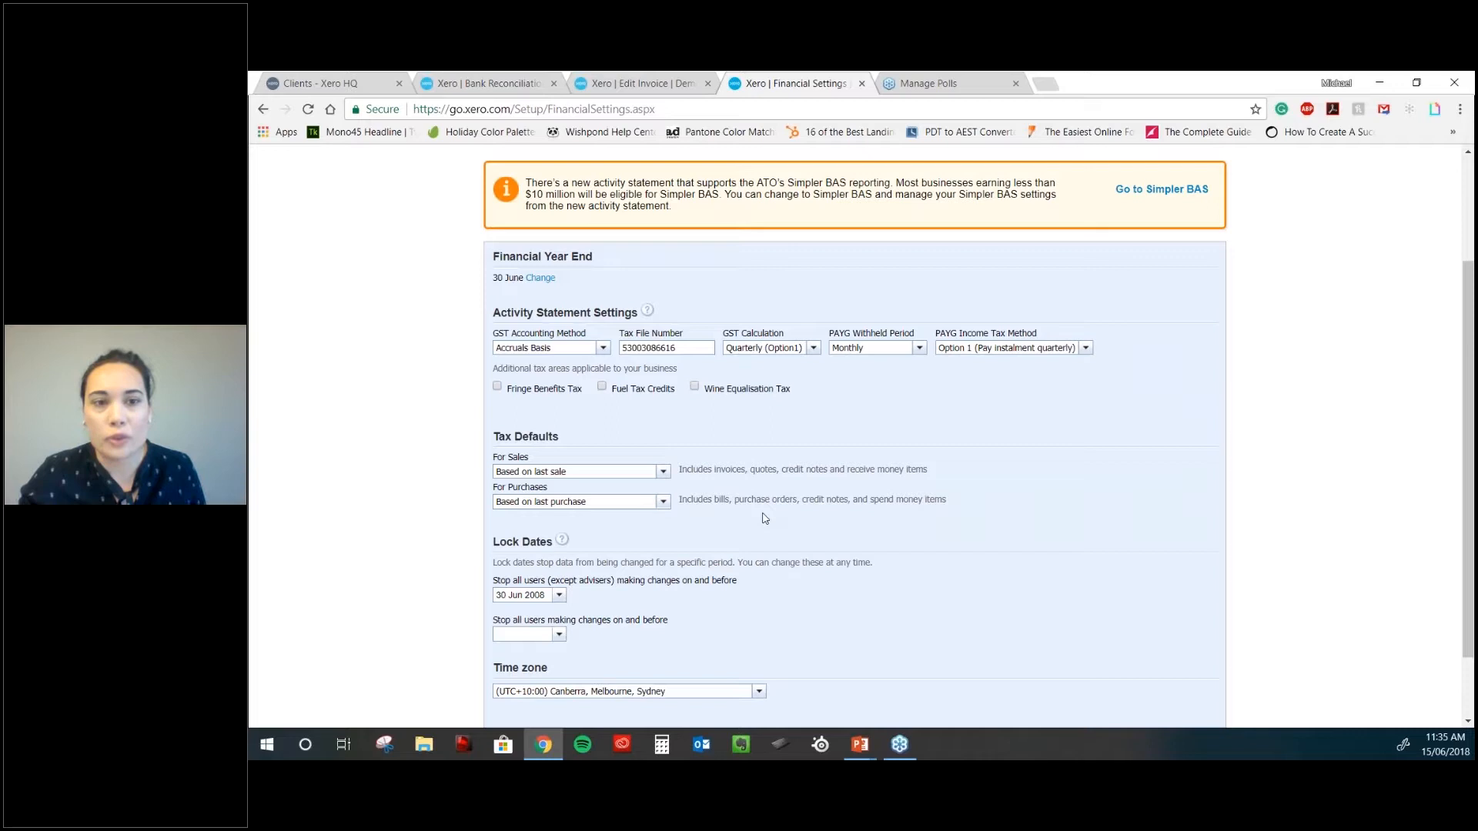
pyautogui.scroll(2, 764, 518)
pyautogui.moveTo(599, 233)
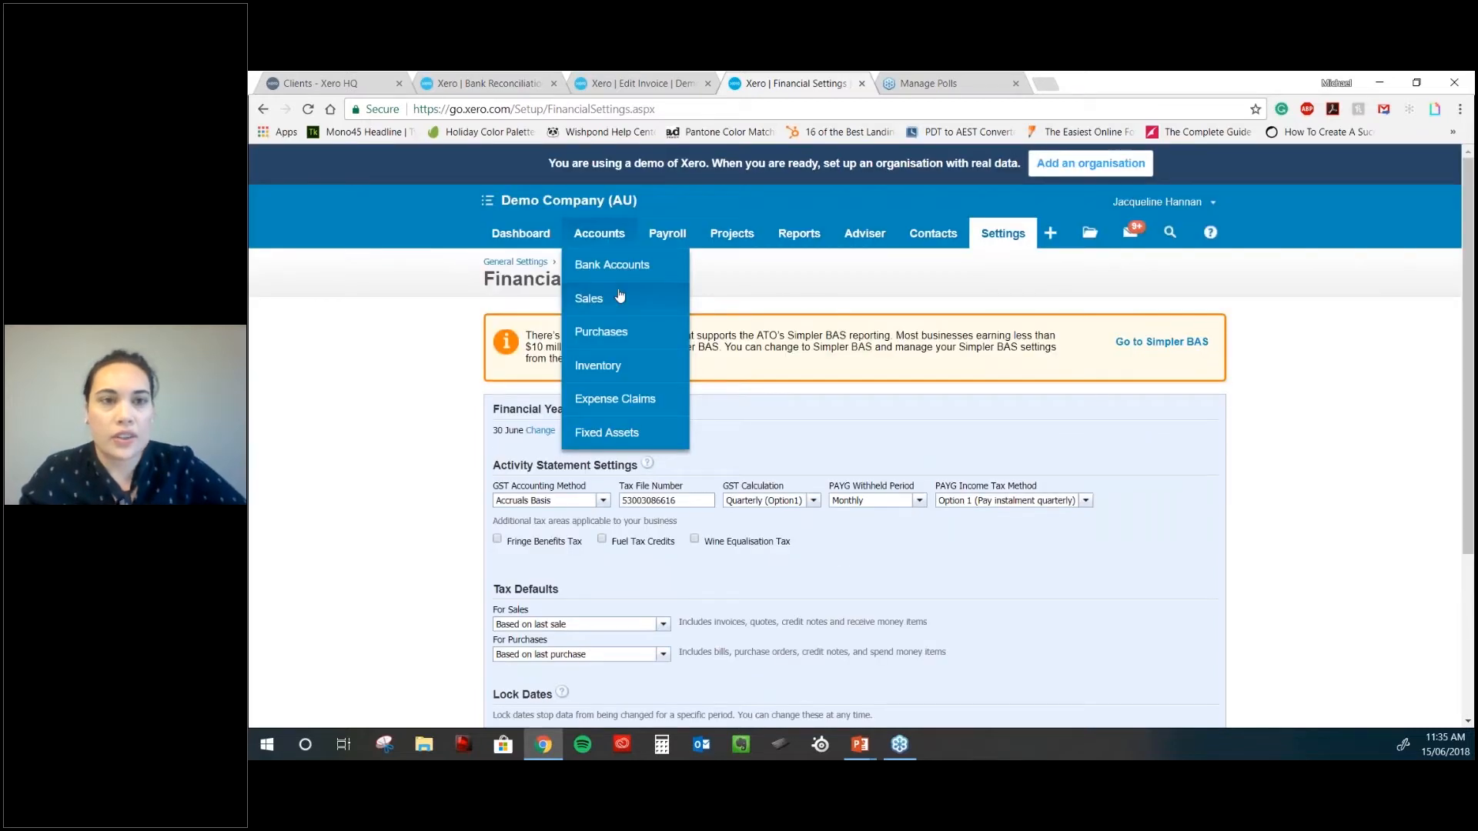
# - Open the Sales dashboard, then go back to draft INV1040's Invoice # and Reference fields
pyautogui.click(620, 297)
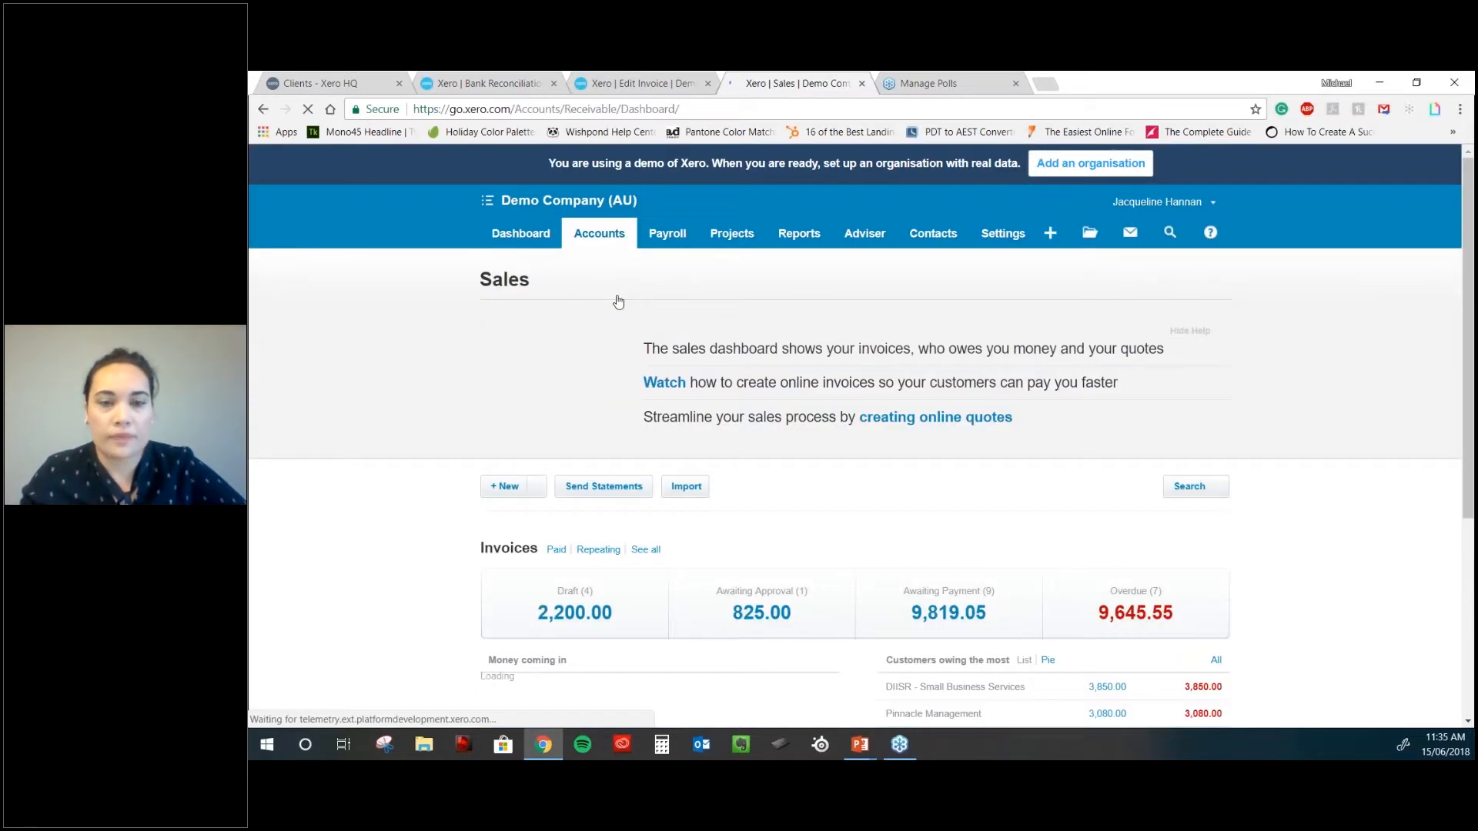
pyautogui.hotkey('ctrl', 'shift', 'Tab')
pyautogui.scroll(1, 665, 437)
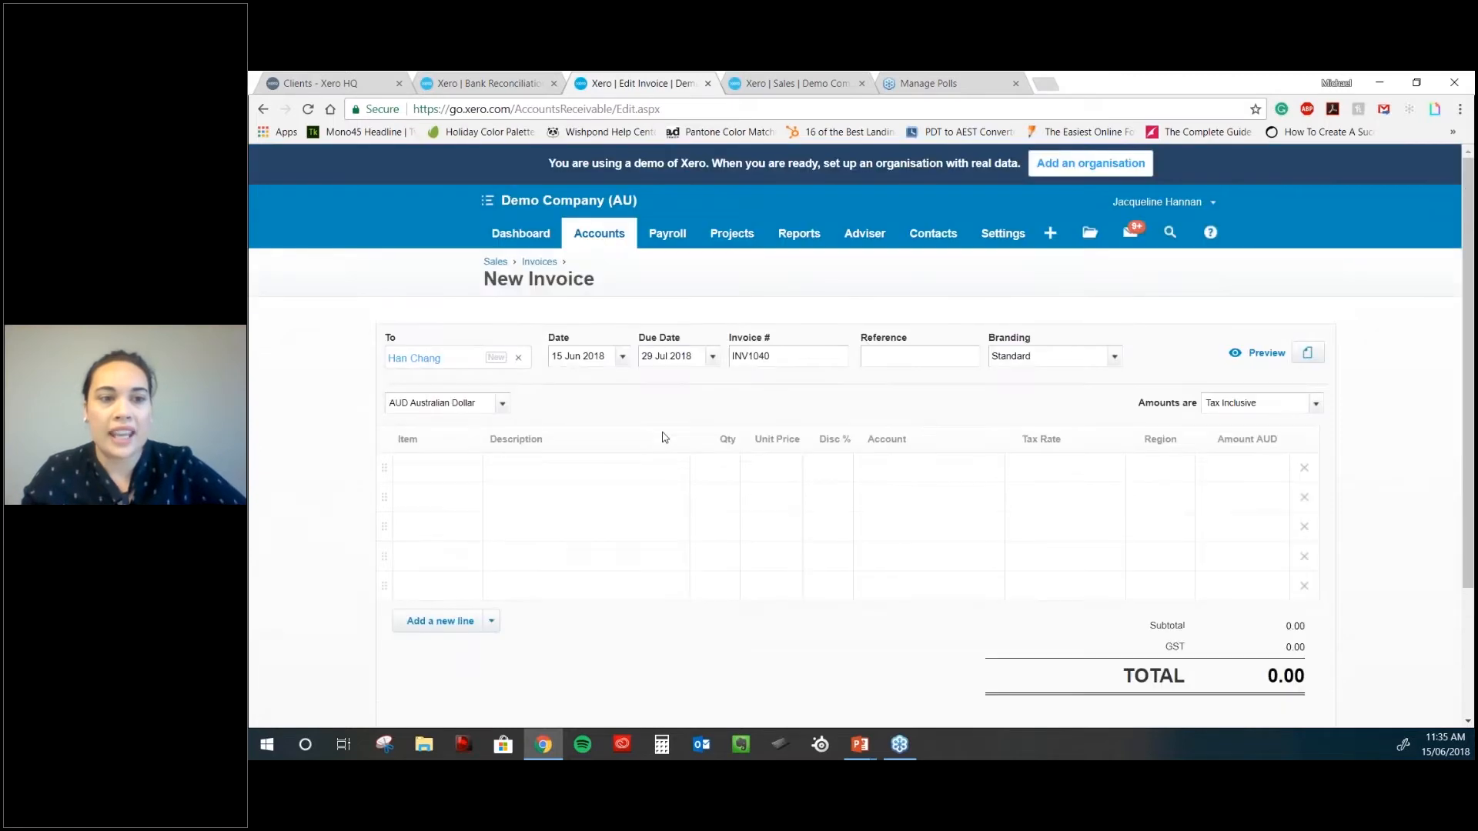
pyautogui.click(814, 357)
pyautogui.click(911, 358)
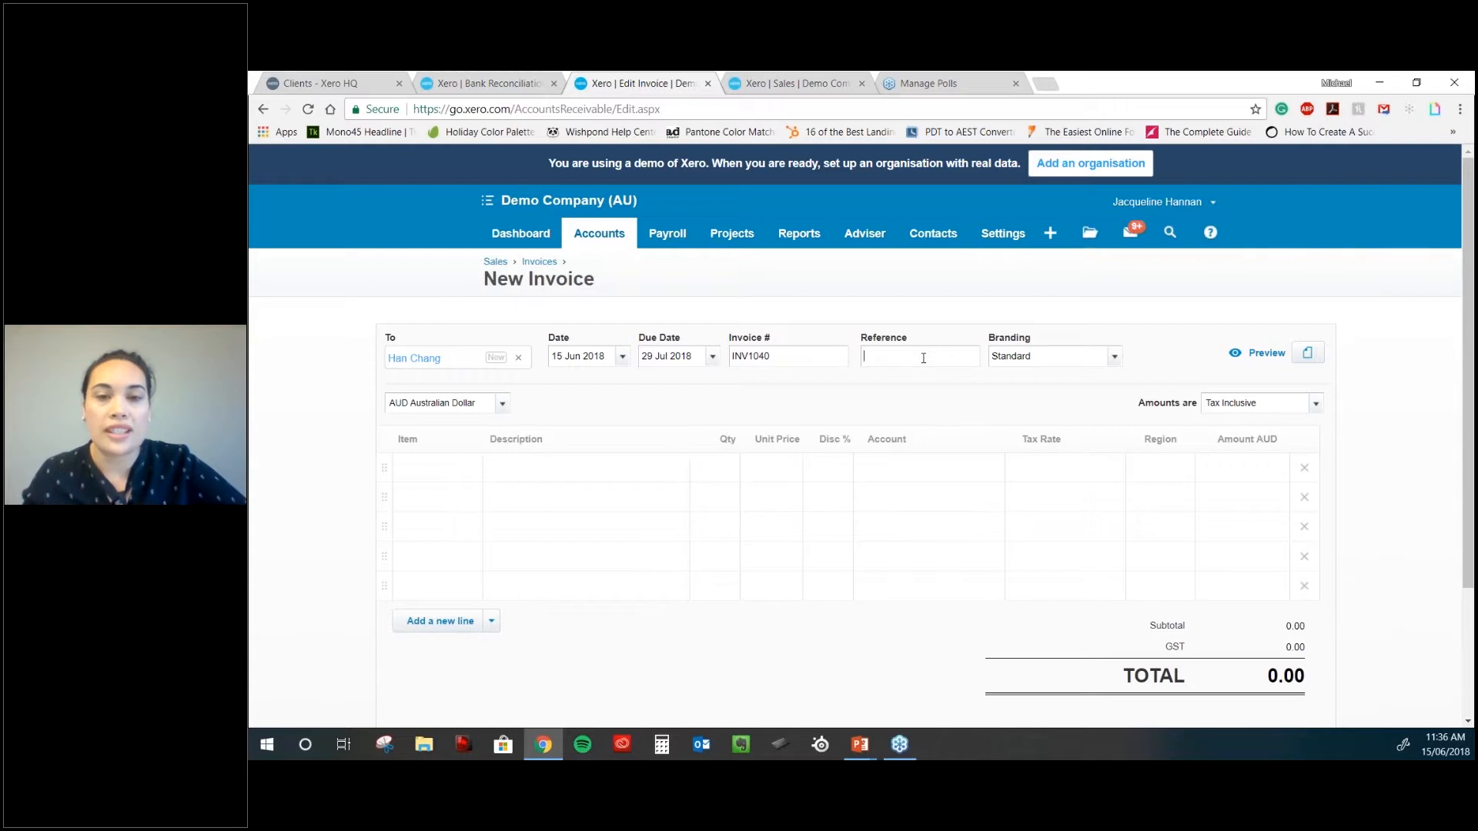
pyautogui.click(923, 358)
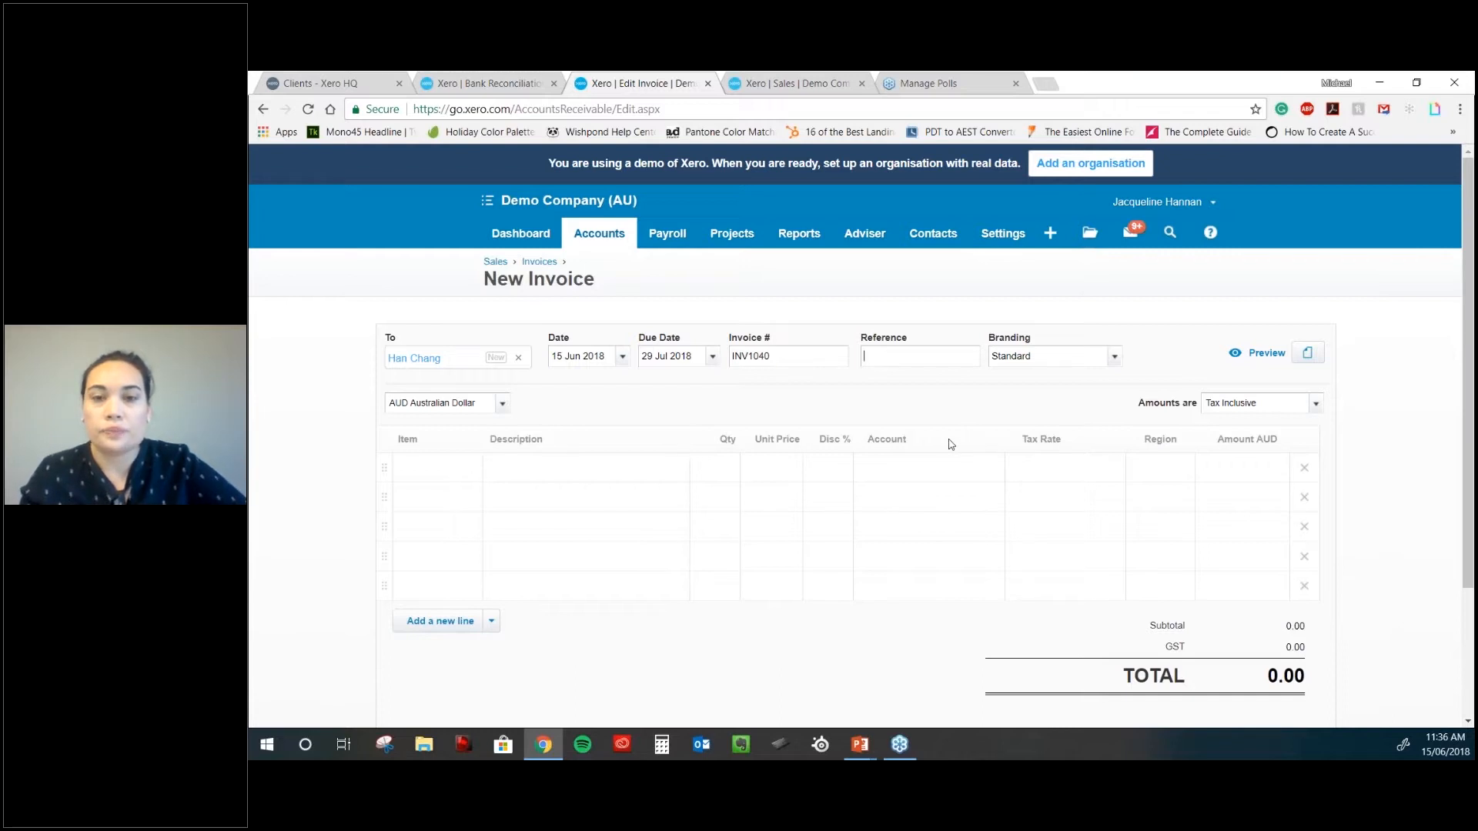
pyautogui.scroll(-1, 1031, 362)
pyautogui.click(1114, 276)
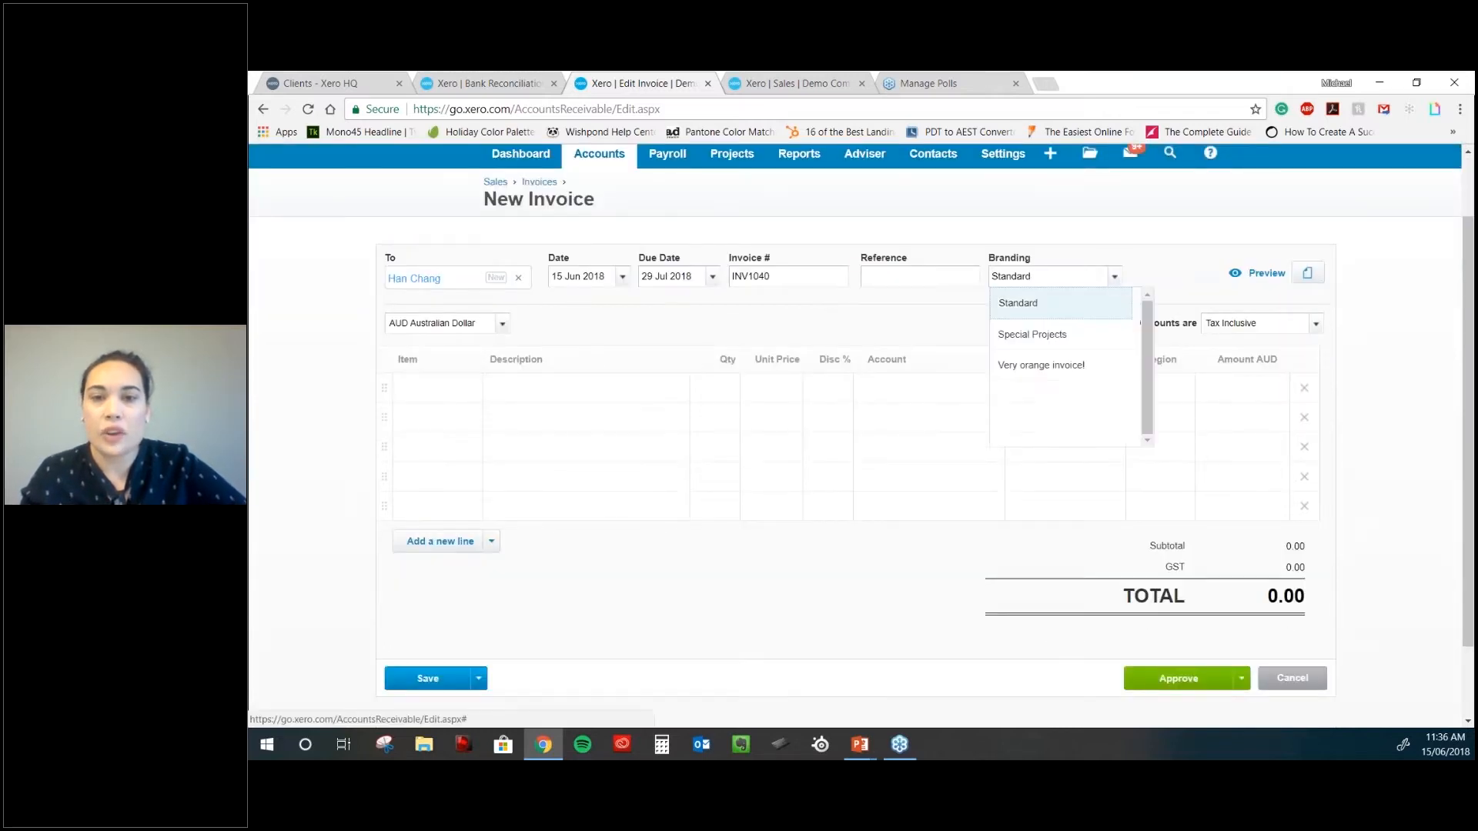
pyautogui.click(1076, 336)
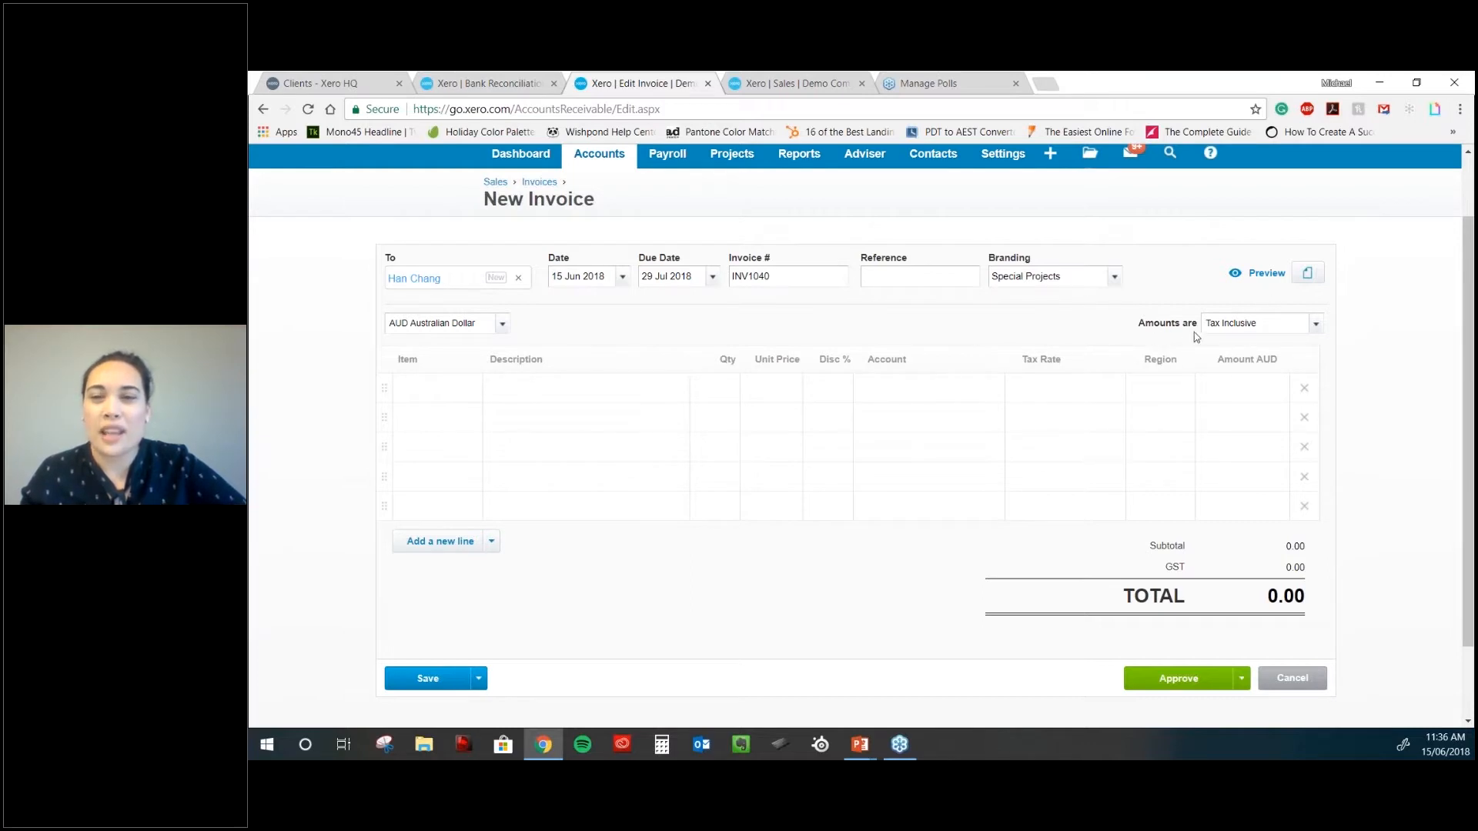
pyautogui.click(1310, 327)
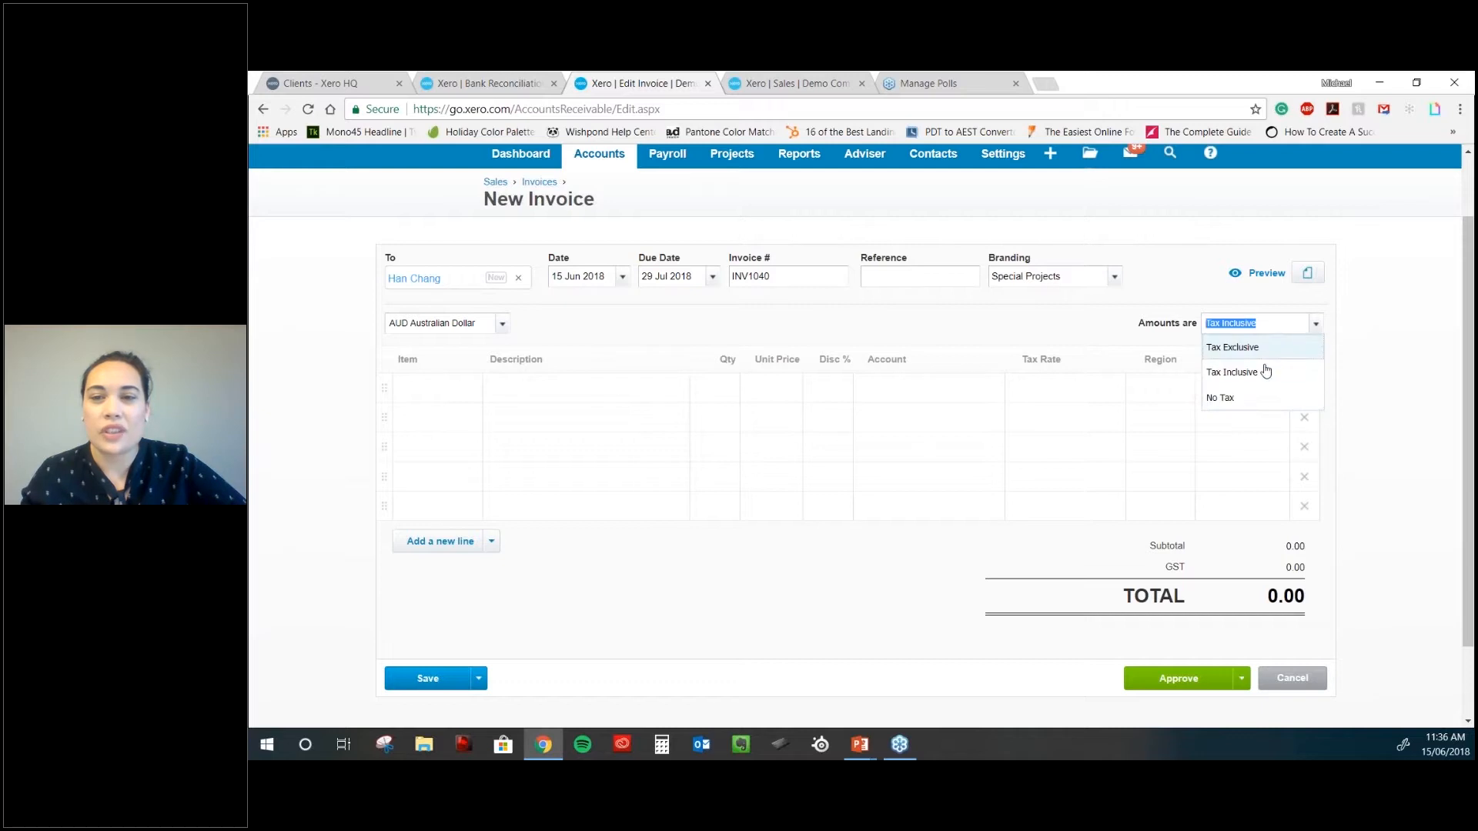
pyautogui.click(1262, 373)
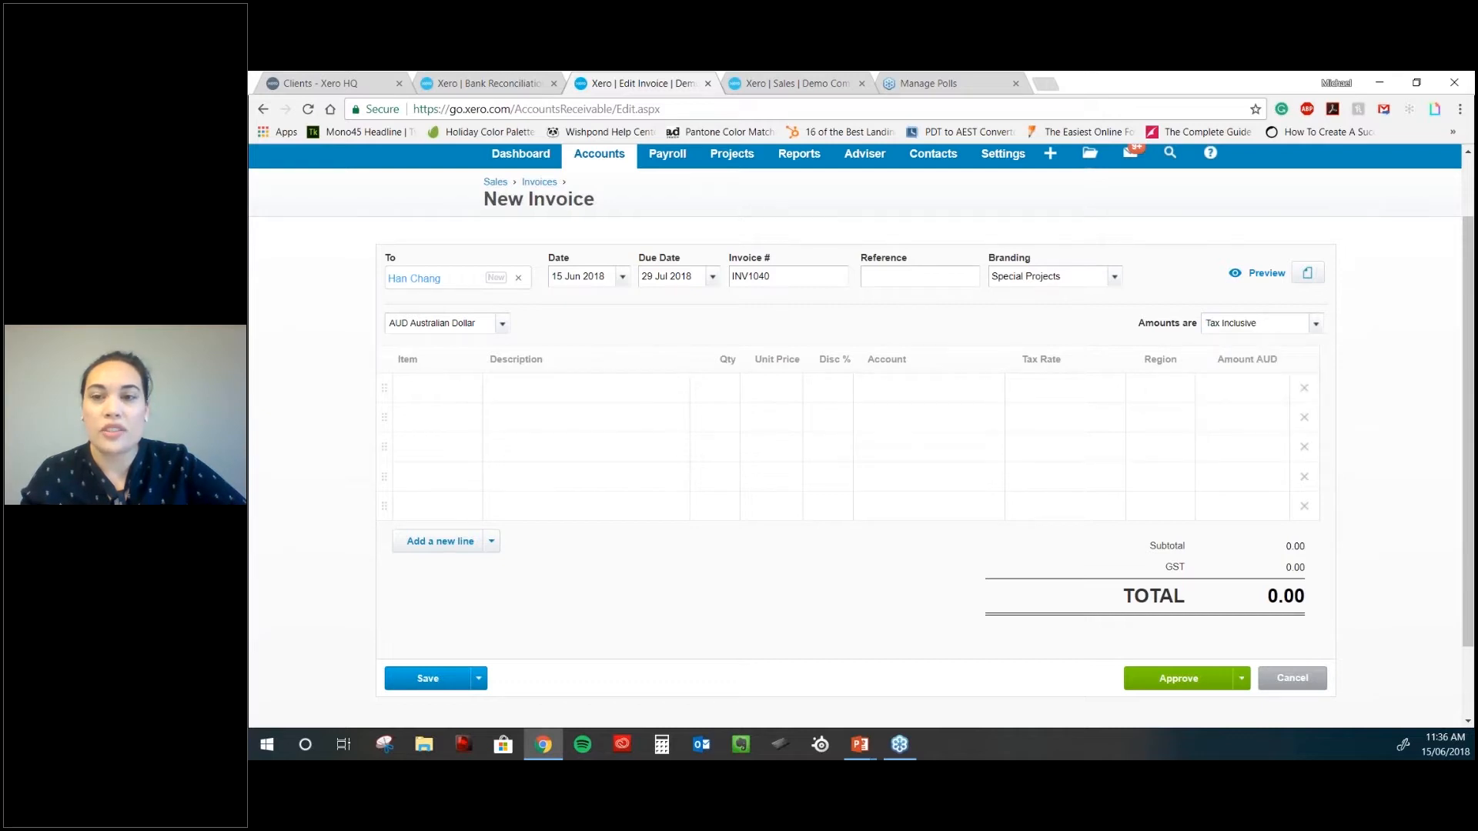
pyautogui.click(1308, 324)
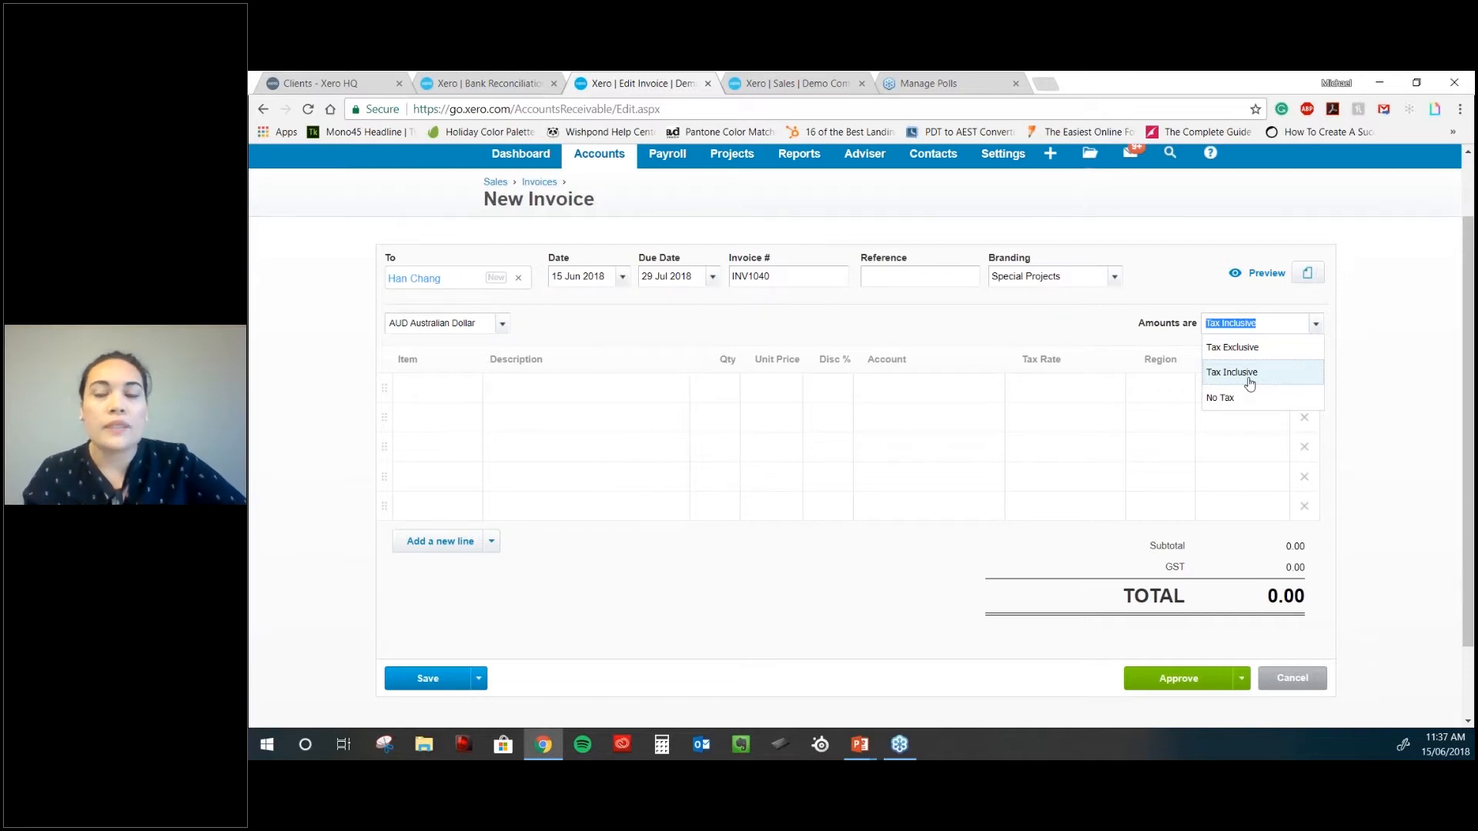
pyautogui.click(1250, 374)
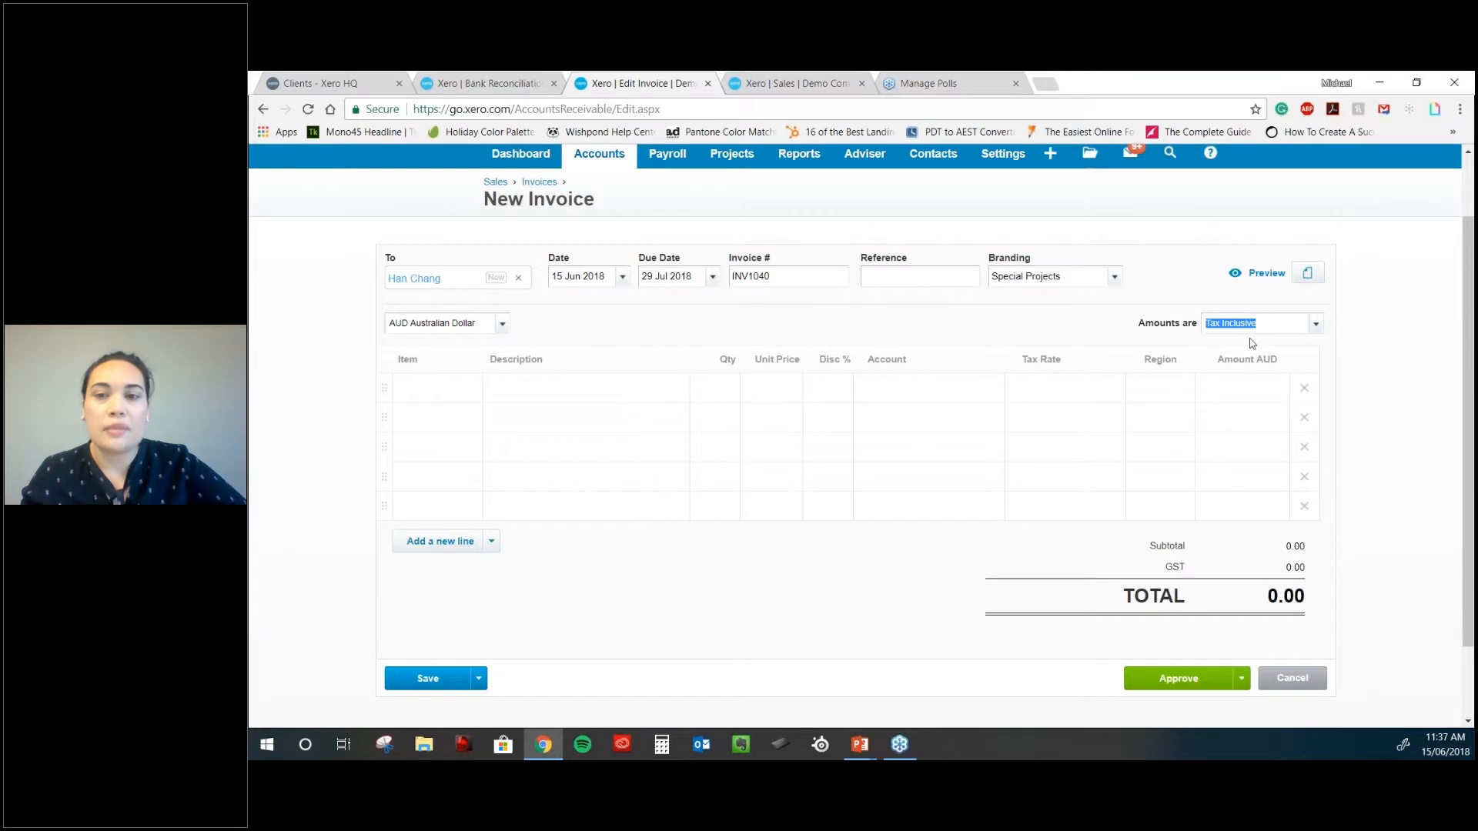
pyautogui.click(1316, 325)
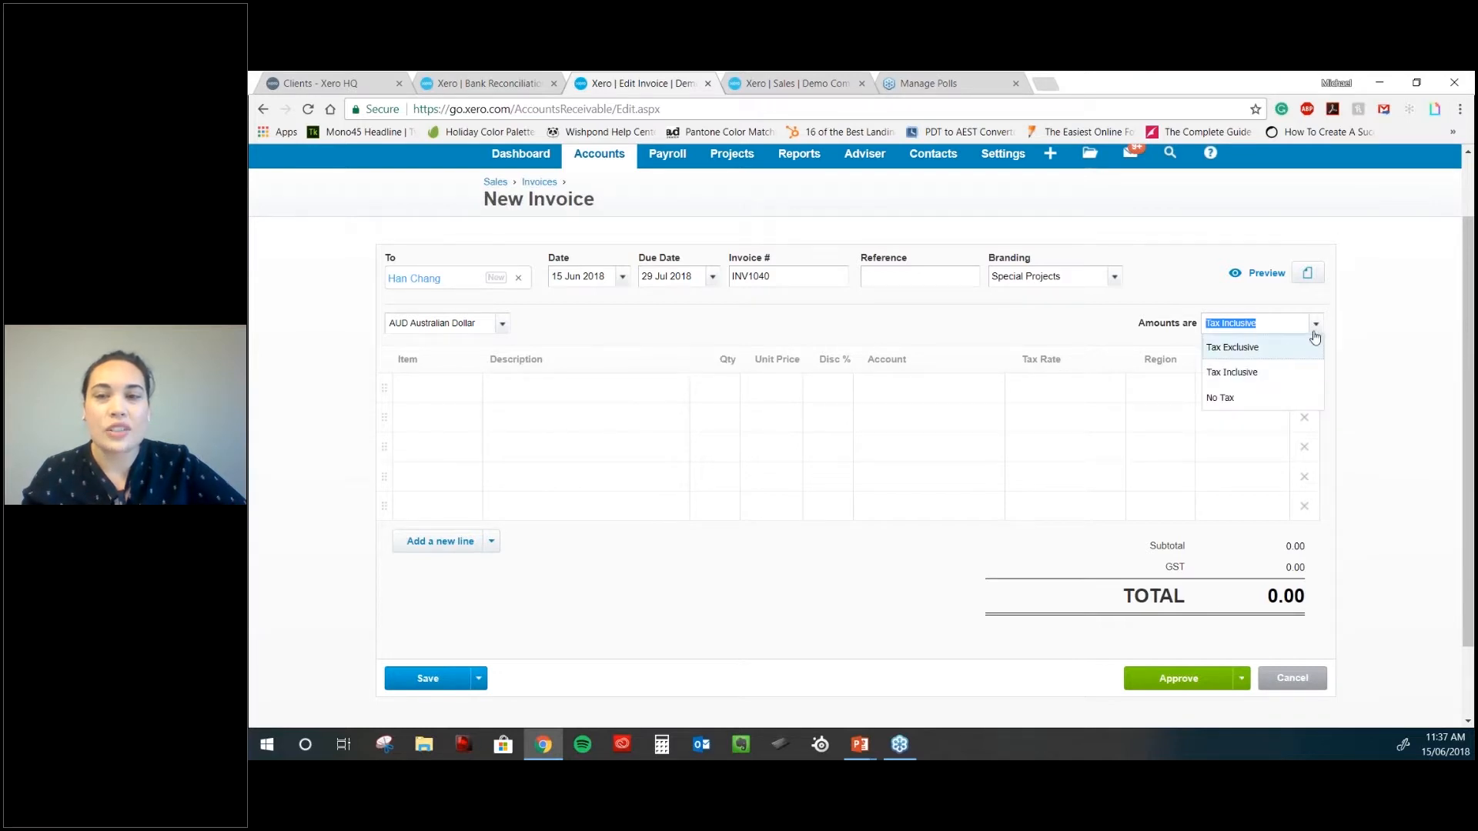
pyautogui.click(1316, 324)
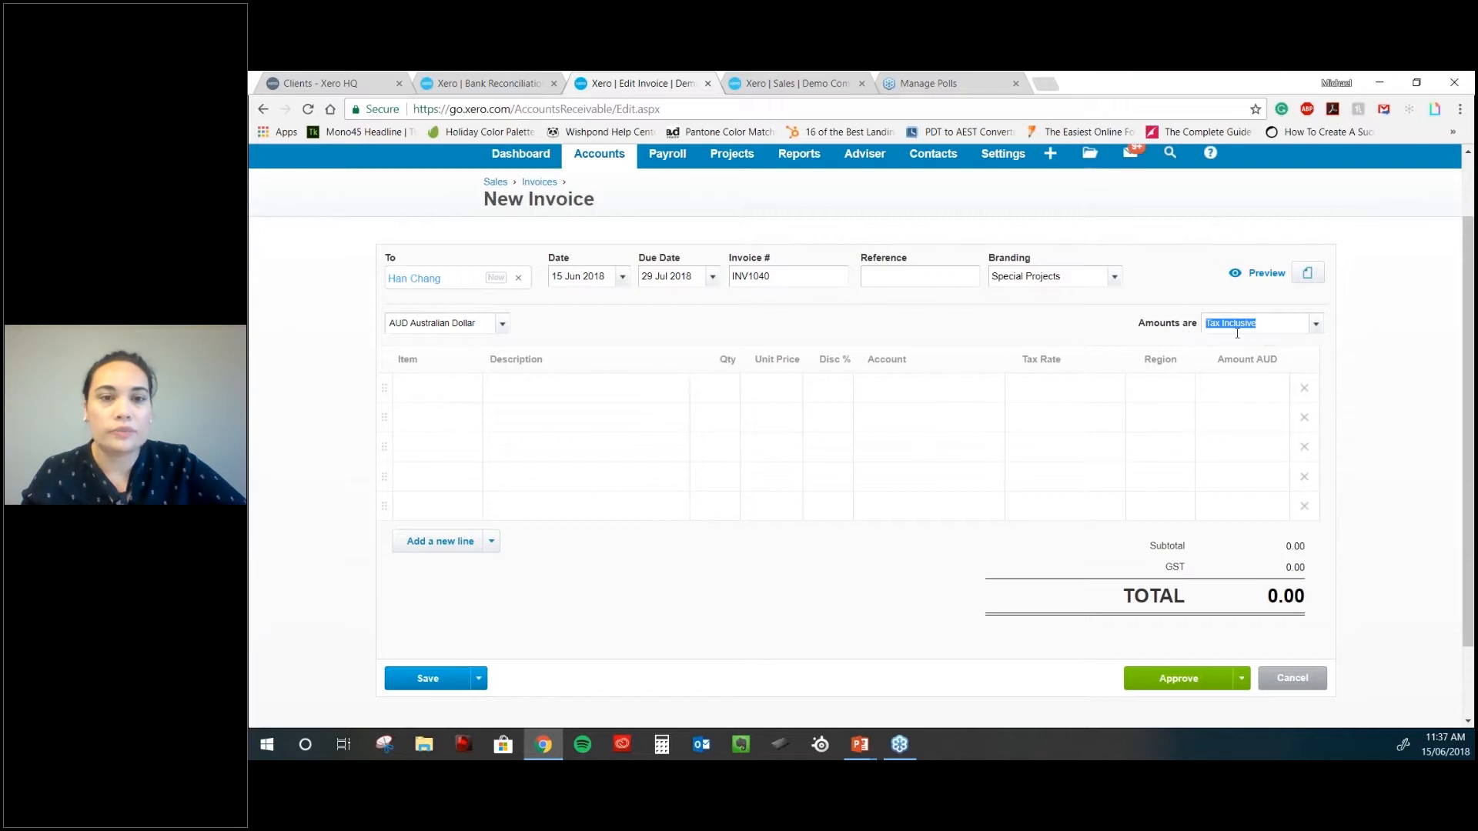
# - Fill the first invoice line with the DevD item at a quantity of 5
pyautogui.click(448, 390)
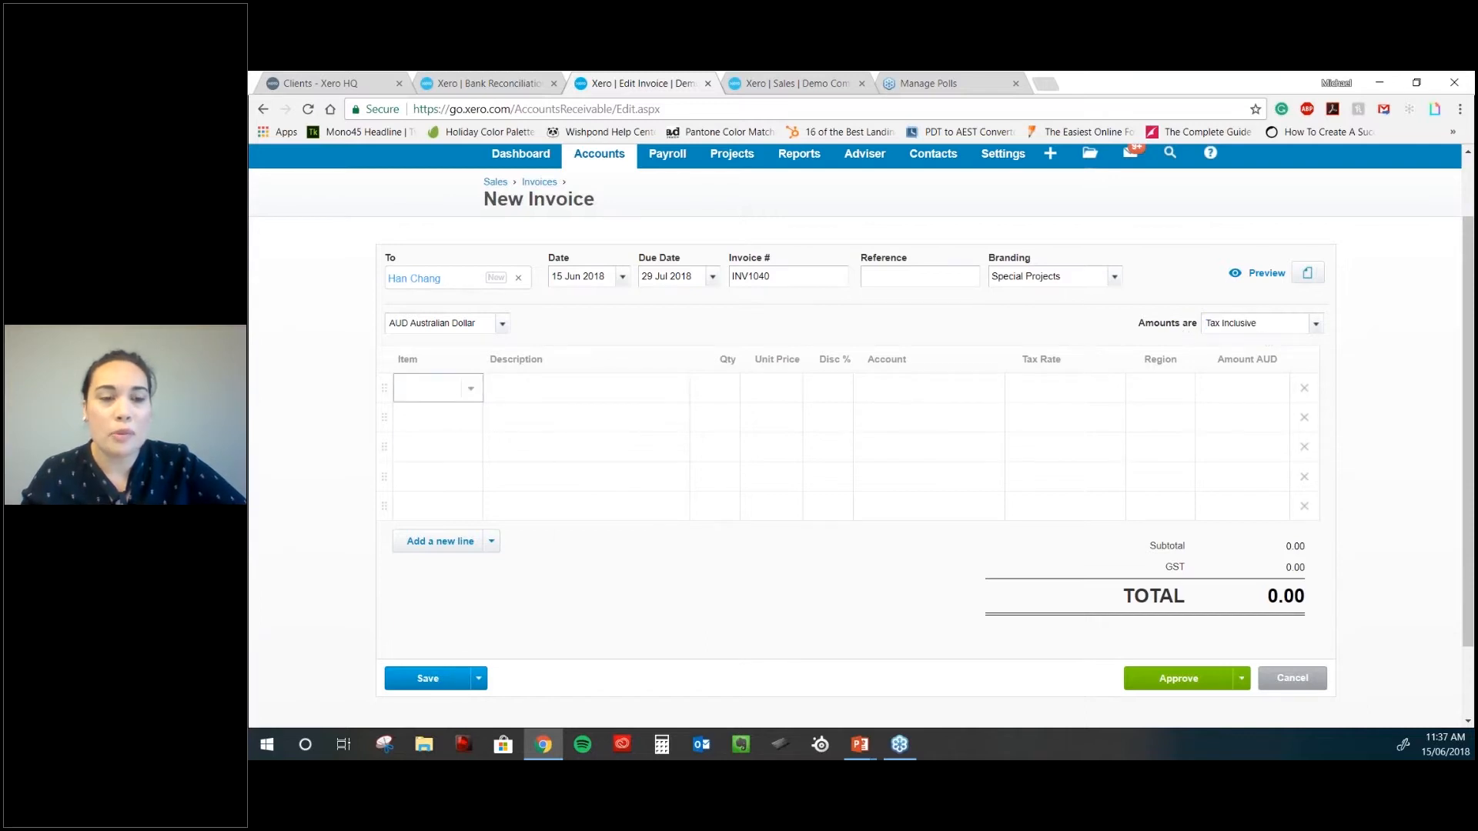
pyautogui.click(471, 390)
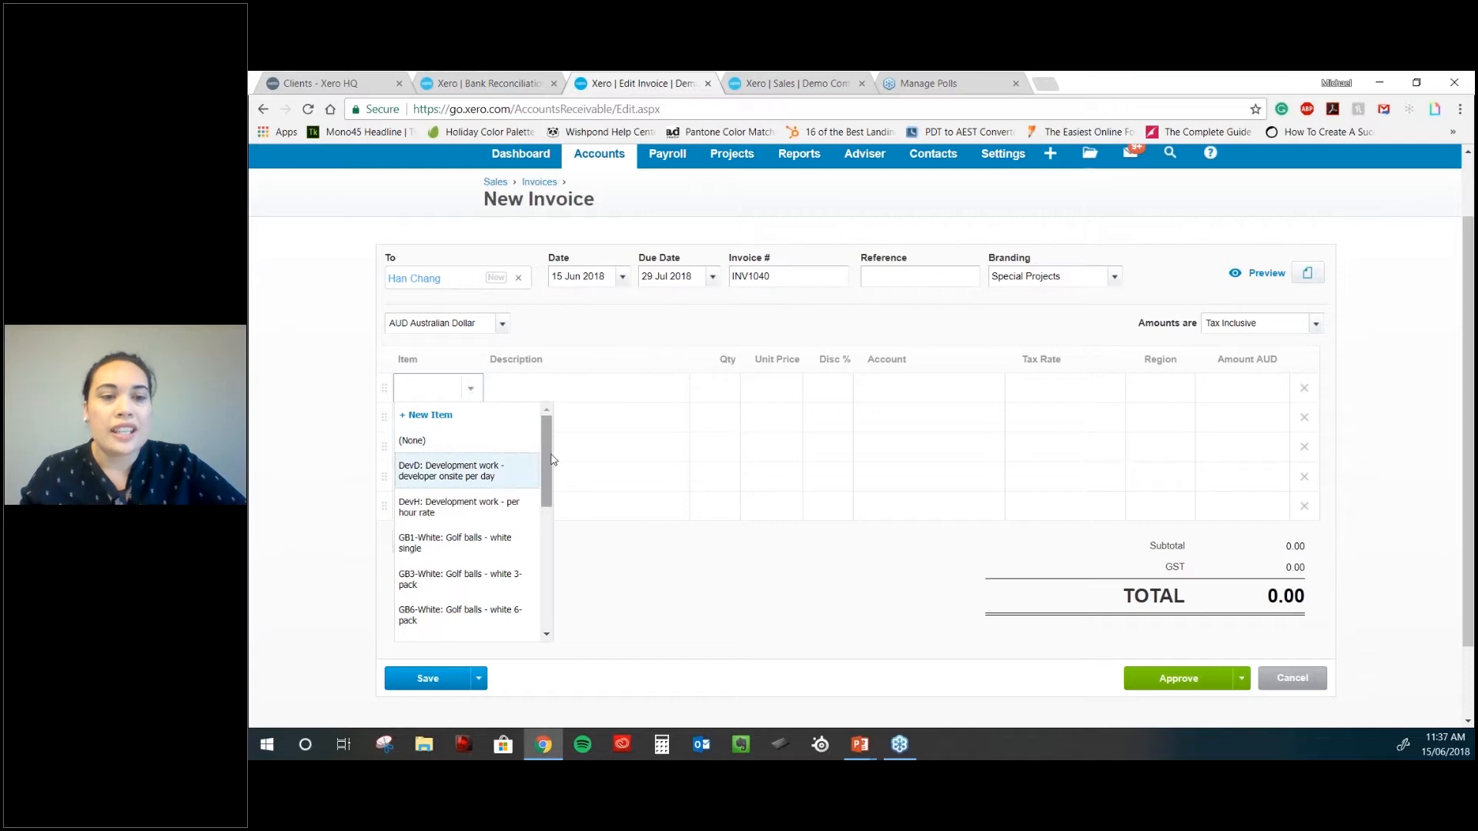
pyautogui.scroll(-8, 536, 584)
pyautogui.scroll(8, 536, 584)
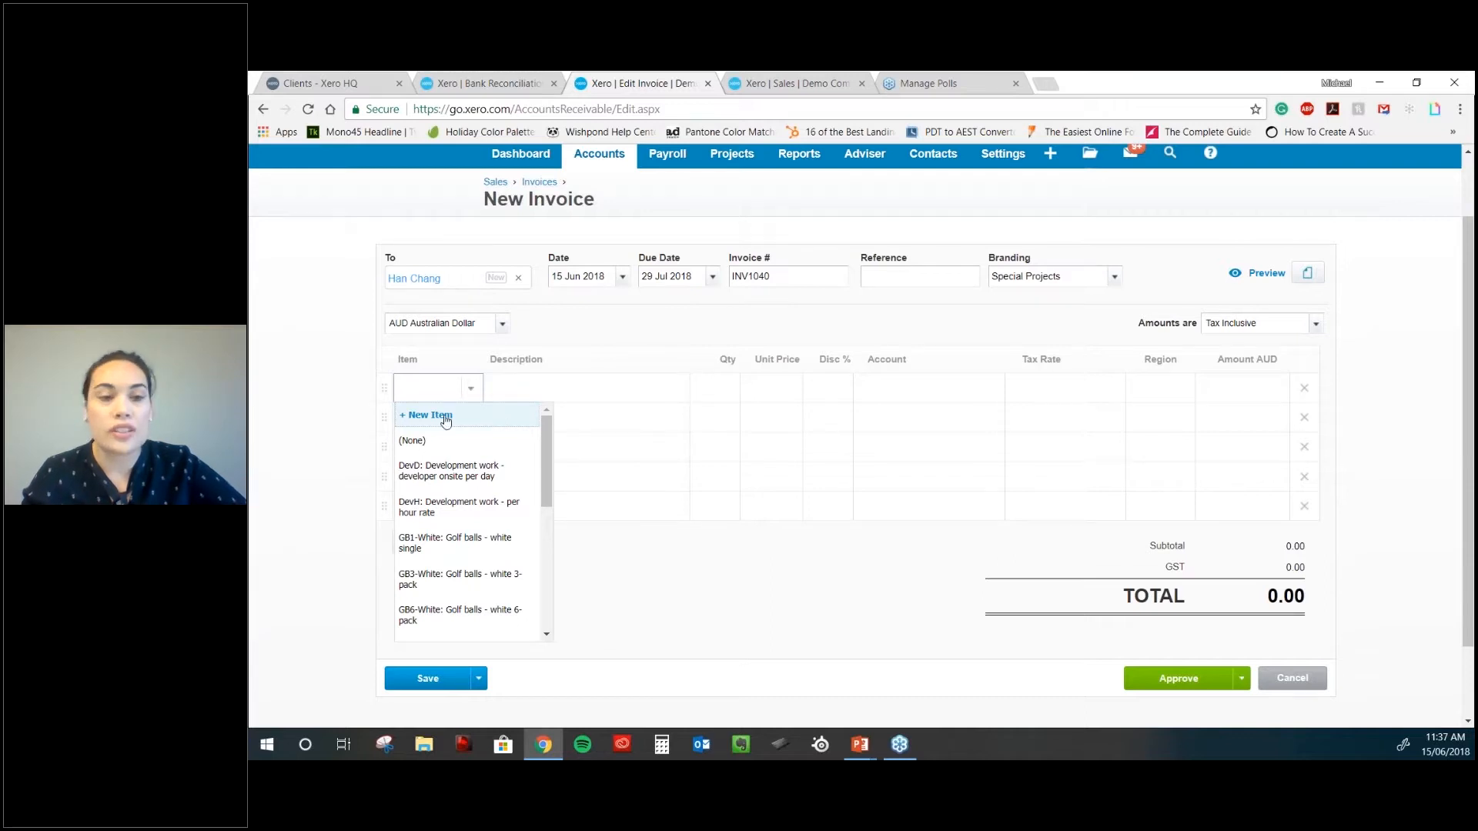
pyautogui.scroll(-1, 485, 558)
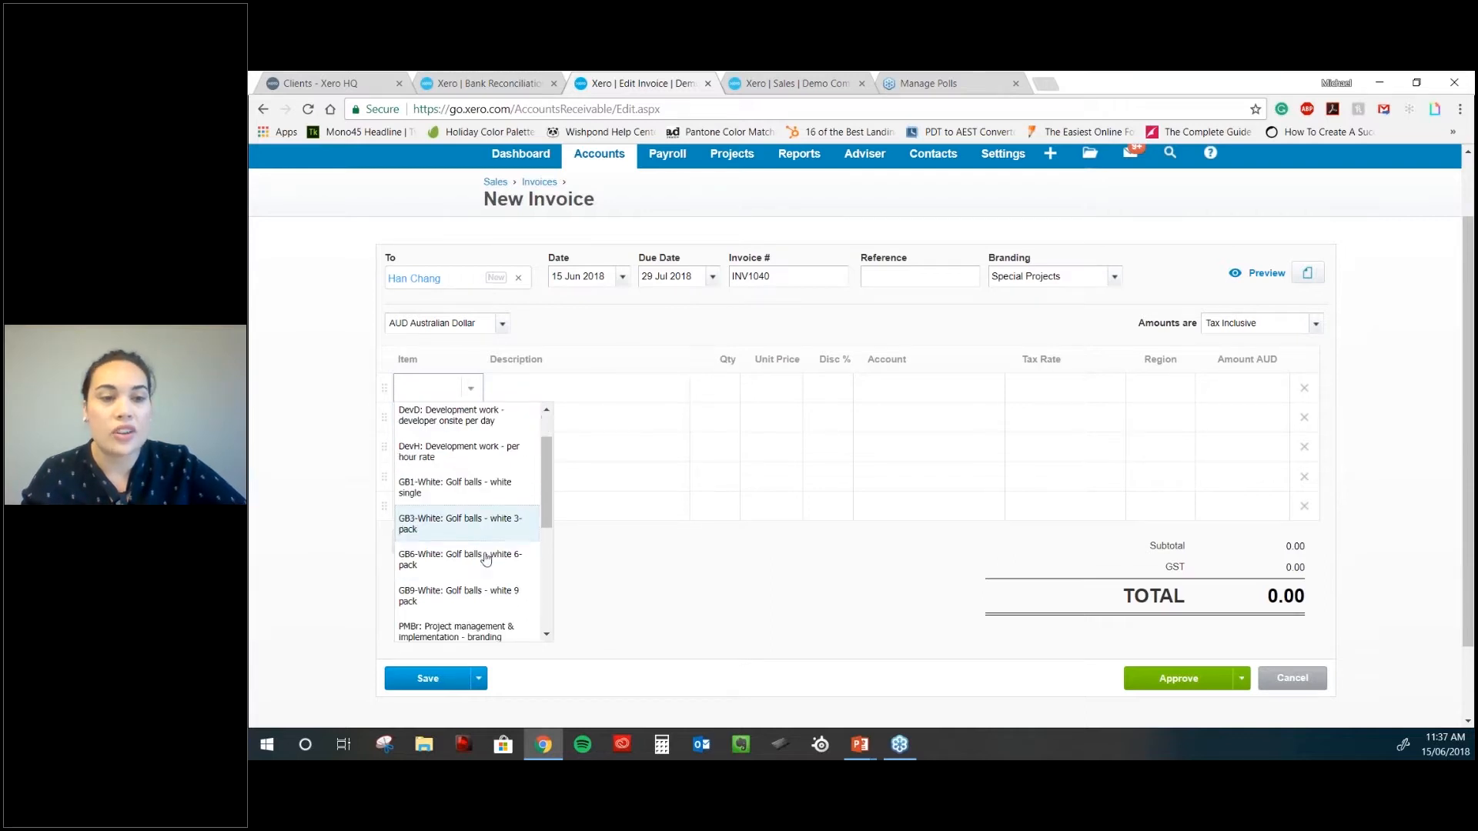
pyautogui.scroll(-2, 485, 560)
pyautogui.scroll(3, 481, 539)
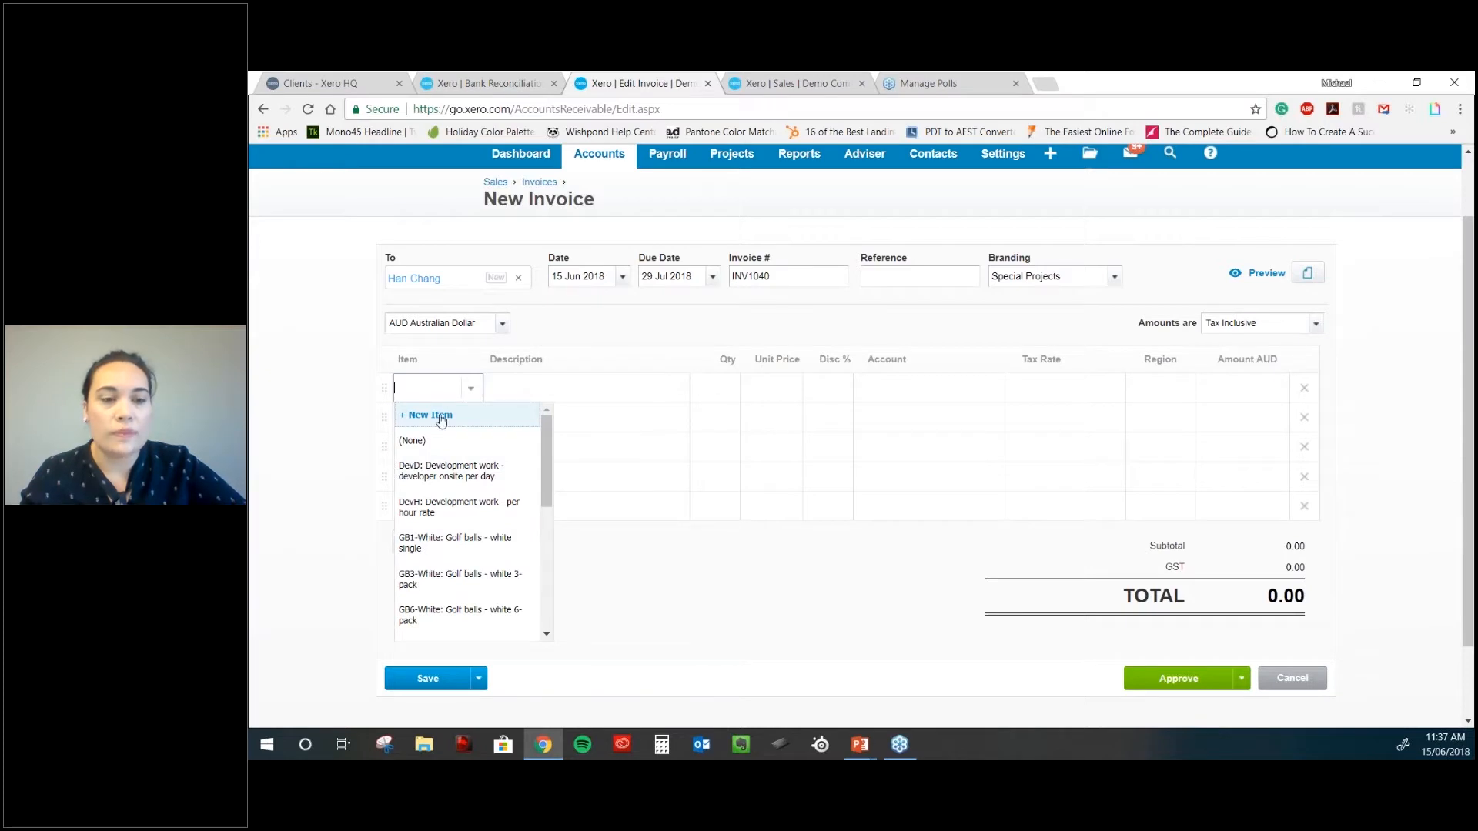
pyautogui.click(451, 471)
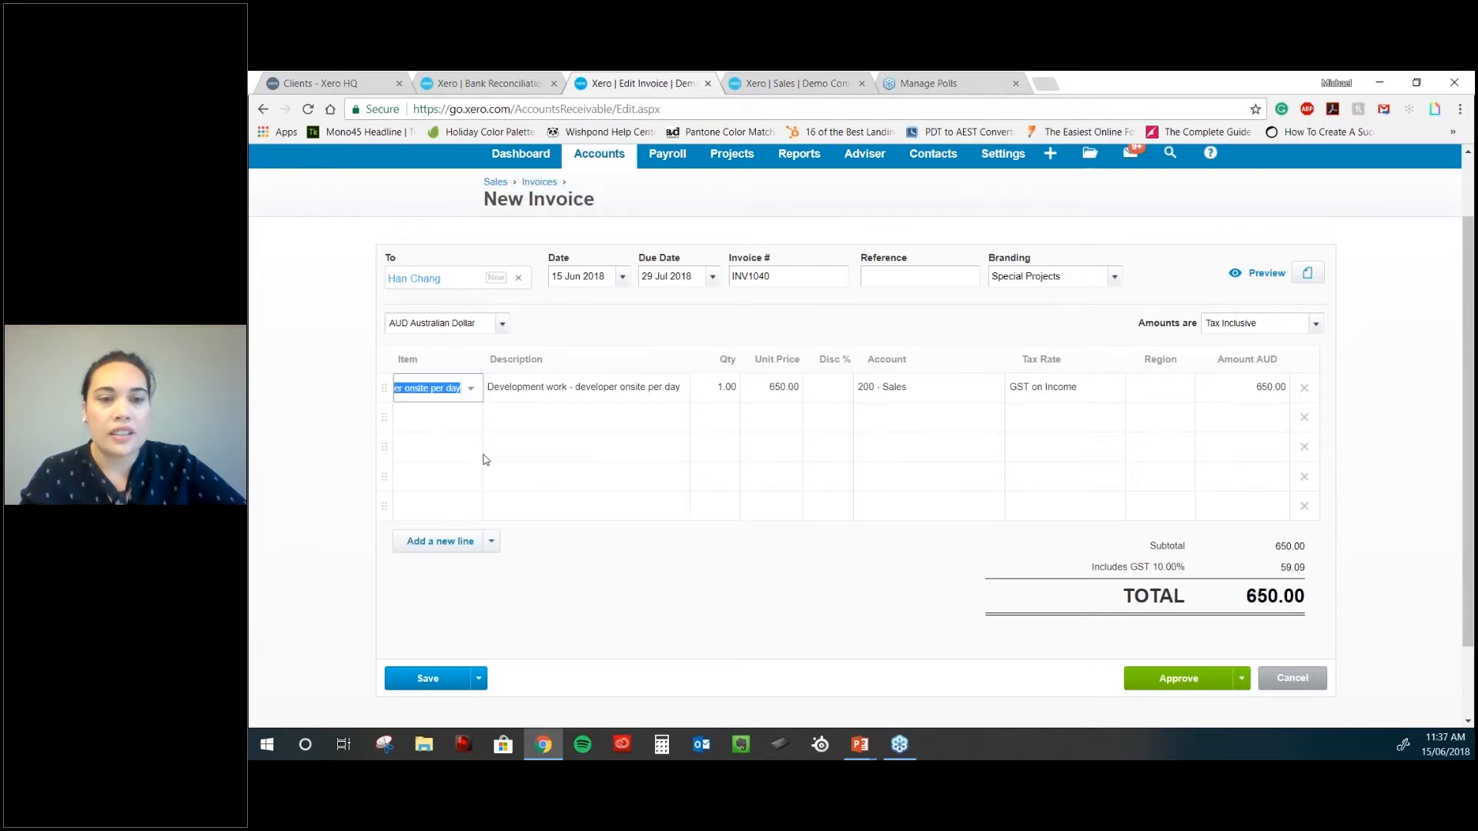
pyautogui.click(708, 388)
pyautogui.write('5')
pyautogui.press('Tab')
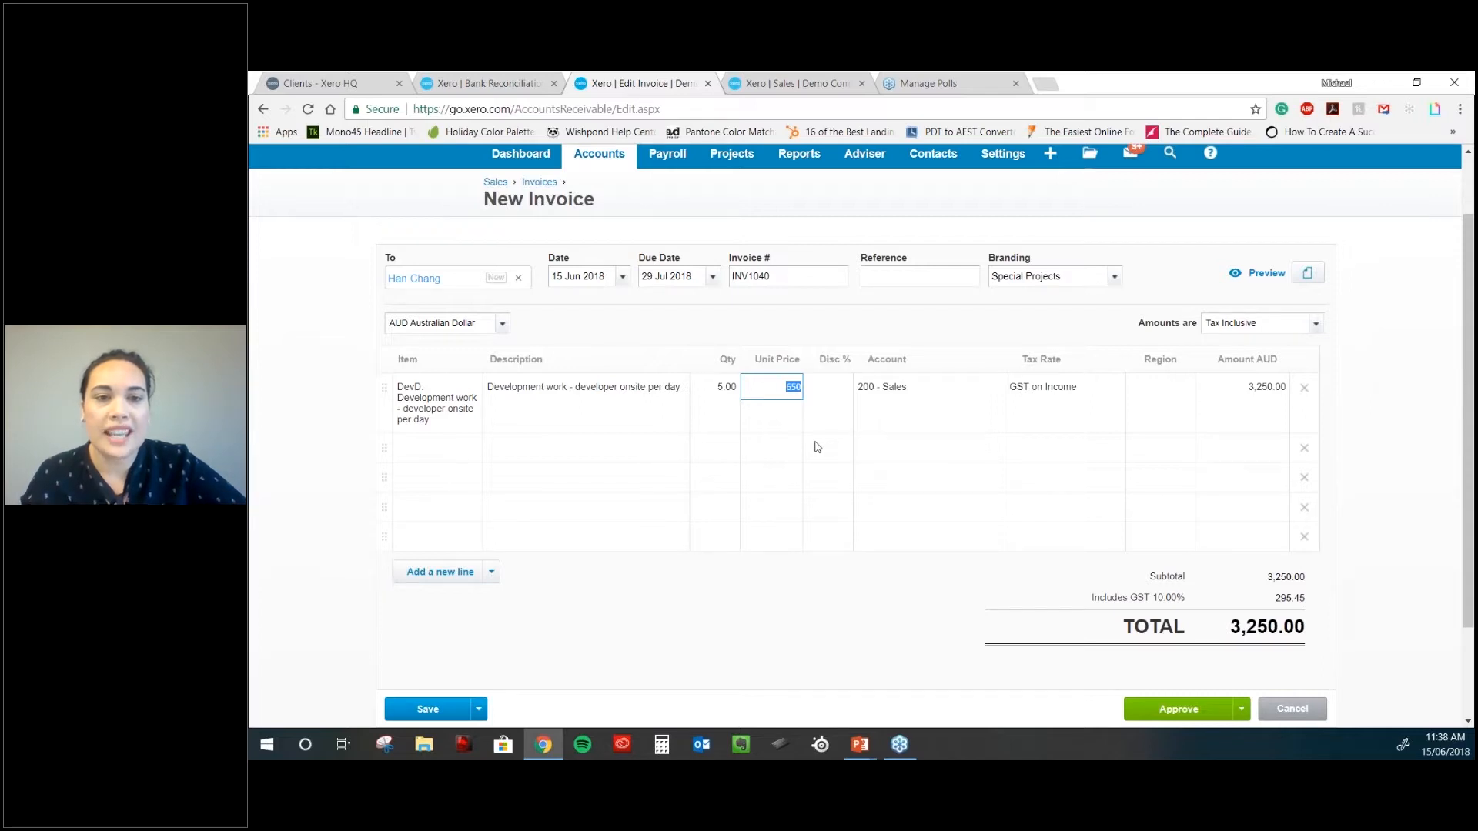
# - Add blank lines below the DevD line's description text
pyautogui.scroll(-1, 817, 446)
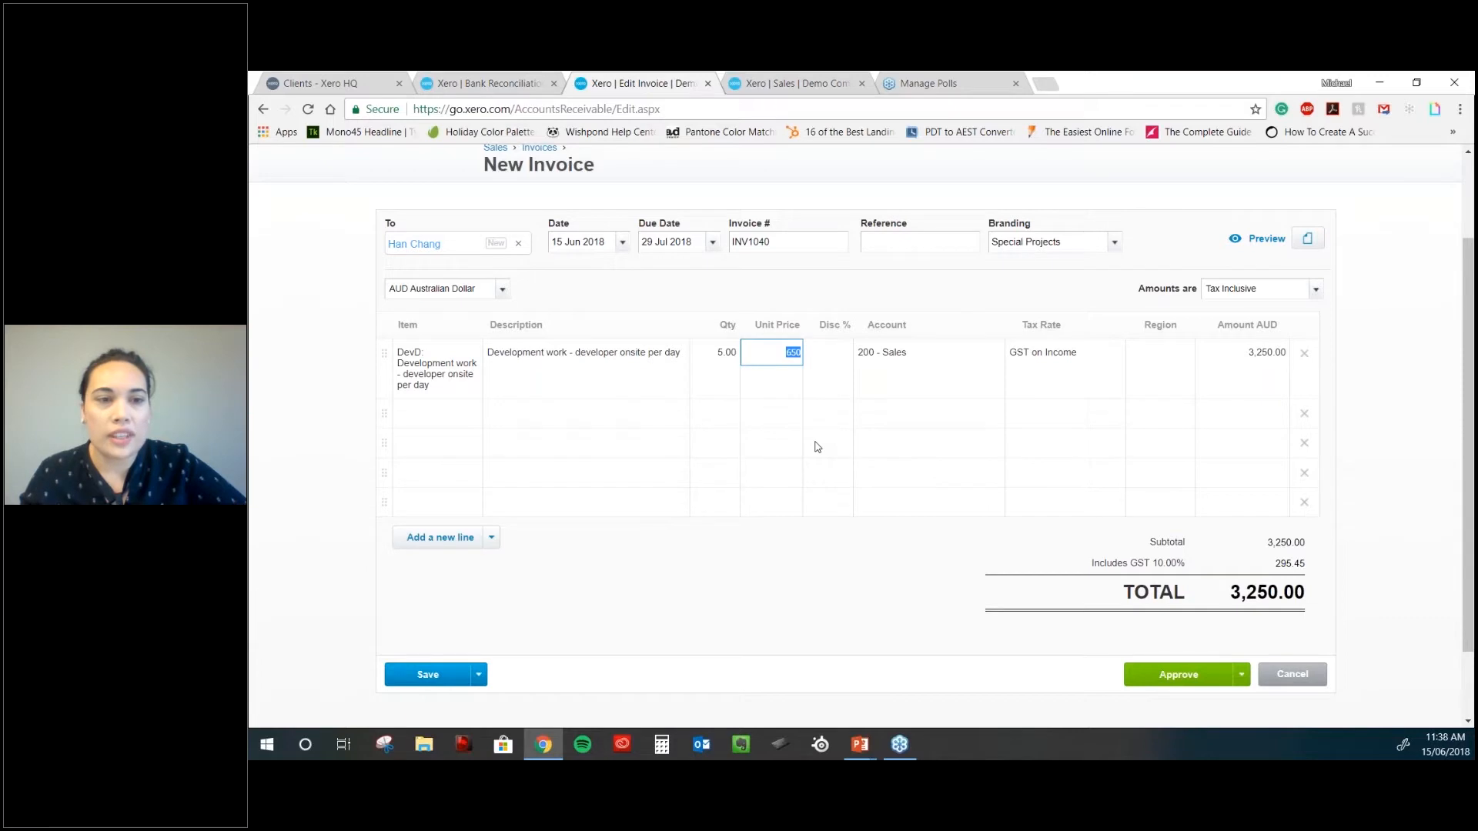
pyautogui.scroll(-1, 817, 447)
pyautogui.click(593, 323)
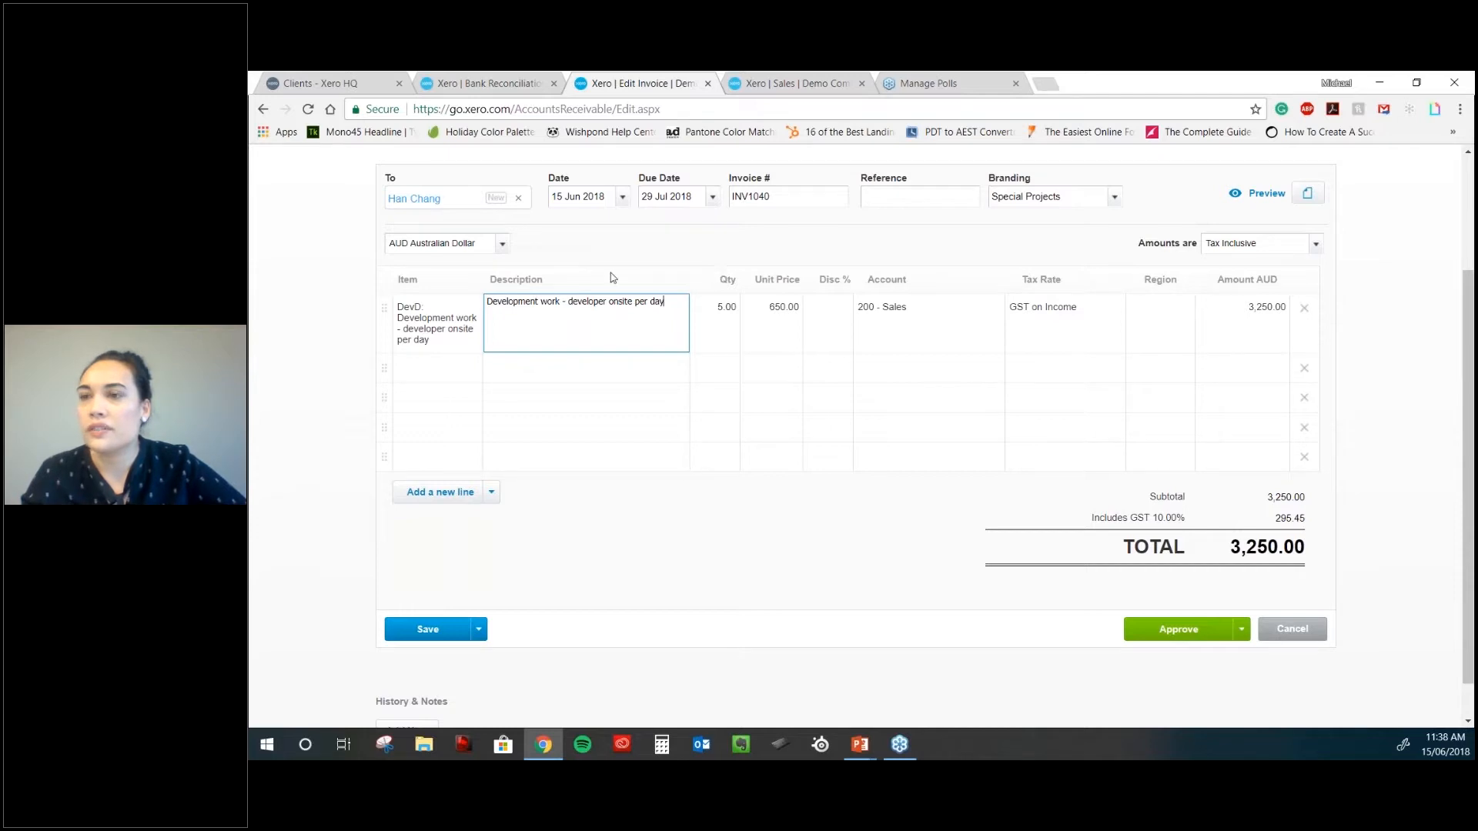
pyautogui.press('Tab')
pyautogui.press('Tab')
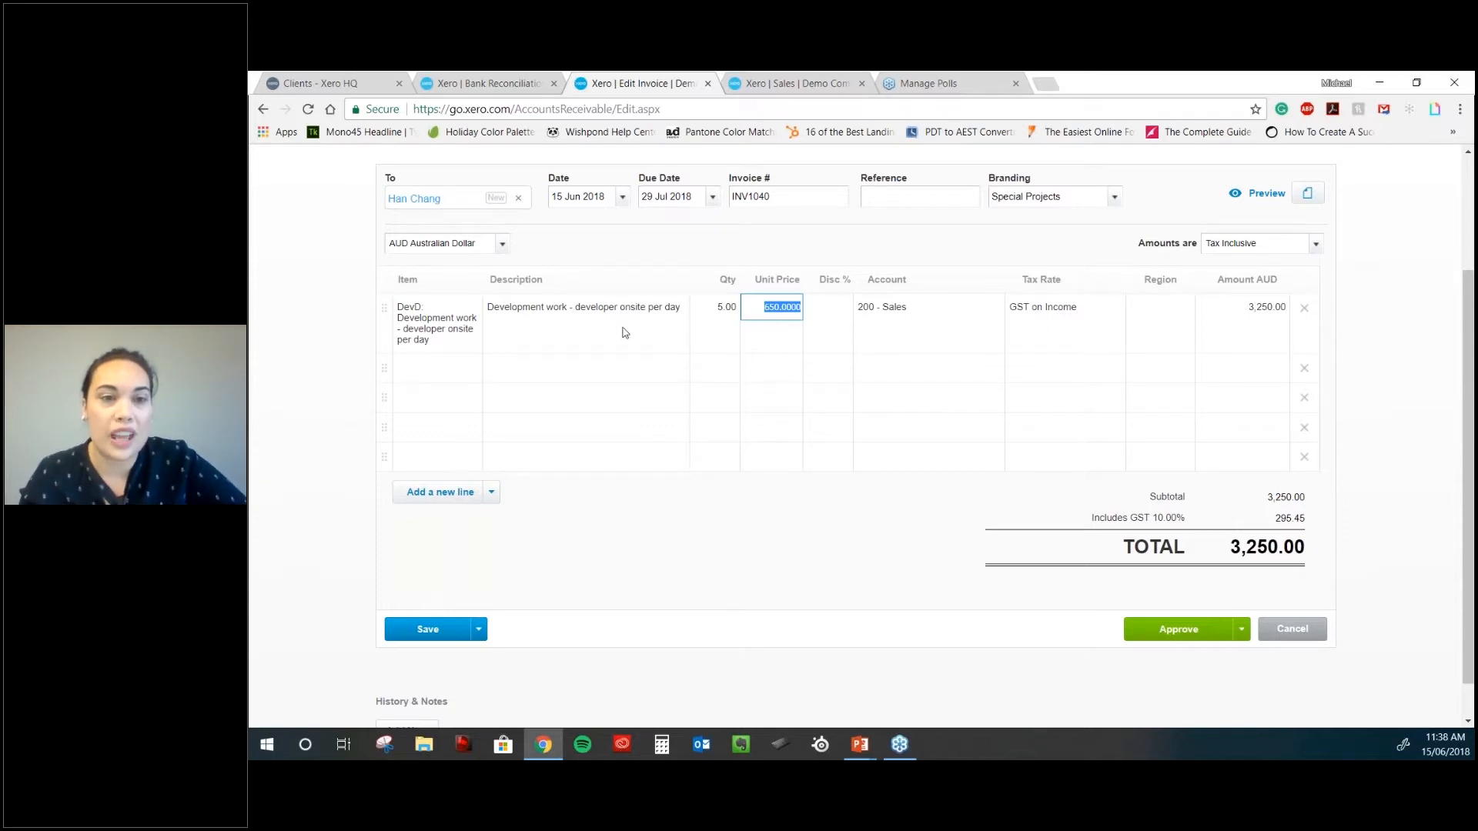
pyautogui.click(659, 326)
pyautogui.press('Return')
pyautogui.press('Return')
pyautogui.press('Return')
pyautogui.press('Return')
pyautogui.press('Return')
pyautogui.press('Return')
pyautogui.press('Return')
pyautogui.press('Return')
pyautogui.press('Return')
pyautogui.press('Return')
pyautogui.press('Return')
pyautogui.press('Return')
pyautogui.press('Return')
pyautogui.press('Return')
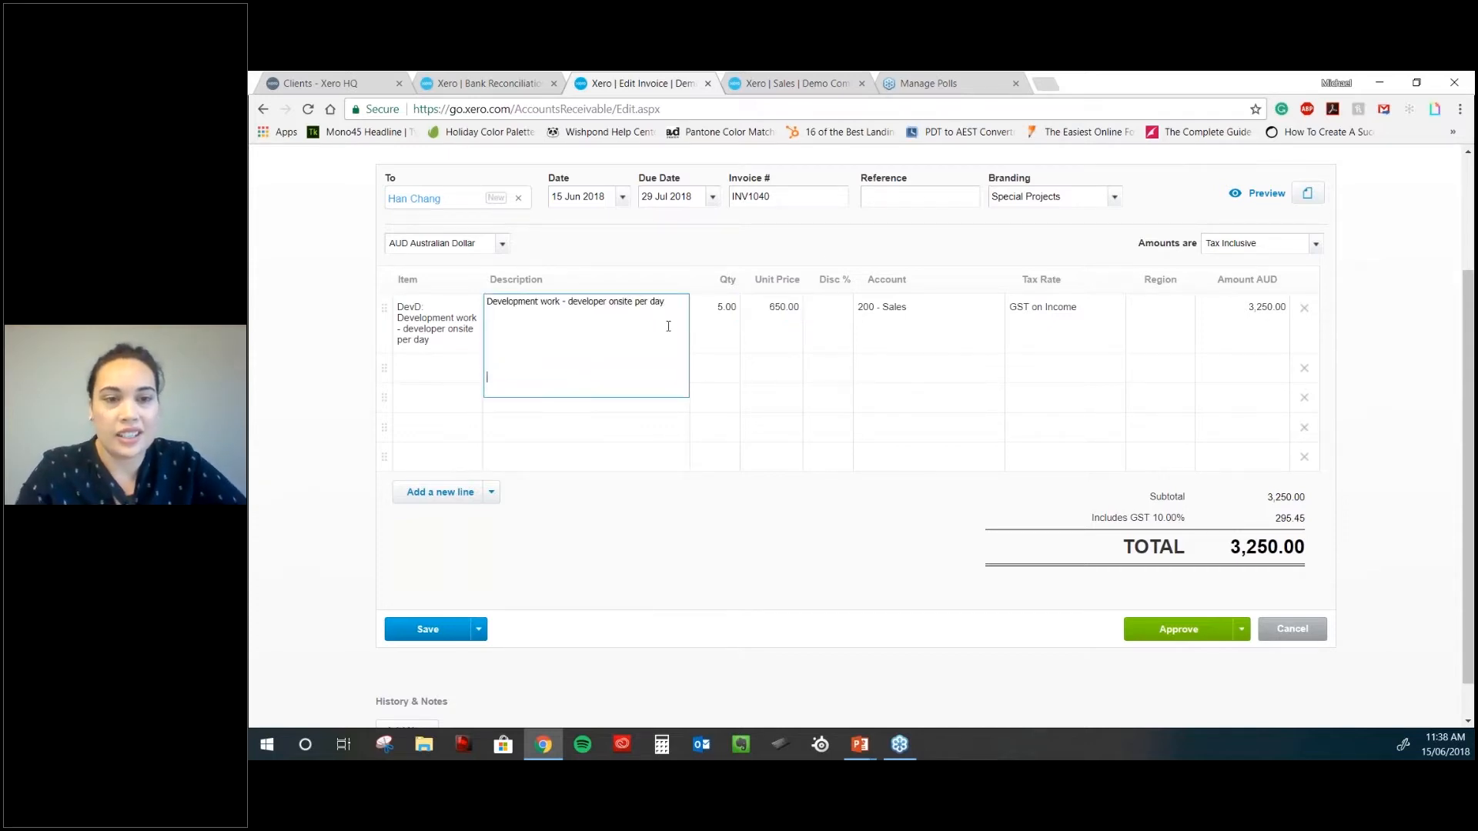
pyautogui.press('Return')
pyautogui.press('Return')
pyautogui.press('Return')
pyautogui.press('Return')
pyautogui.press('Return')
pyautogui.press('Return')
pyautogui.press('Return')
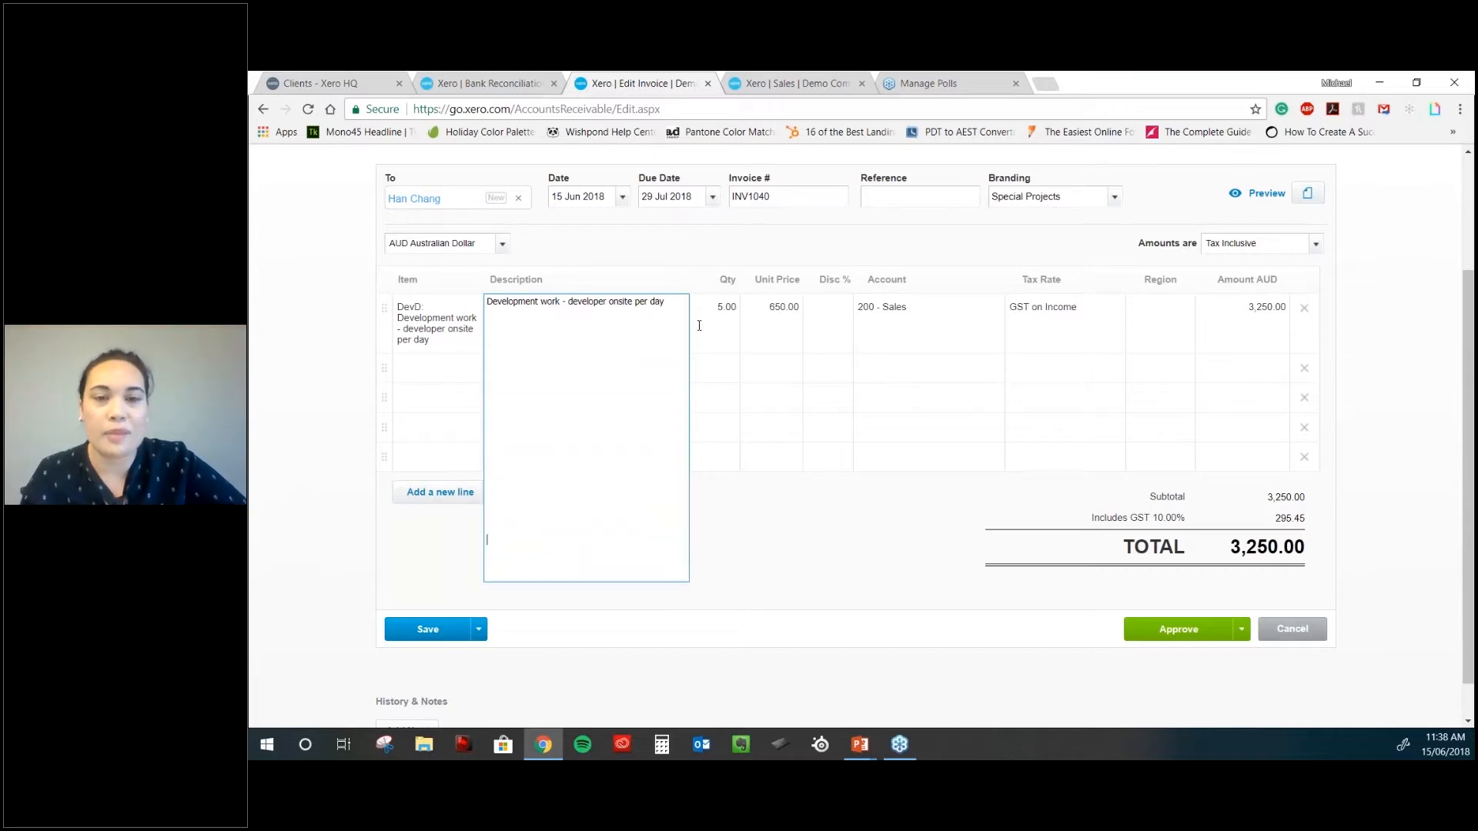
pyautogui.click(791, 312)
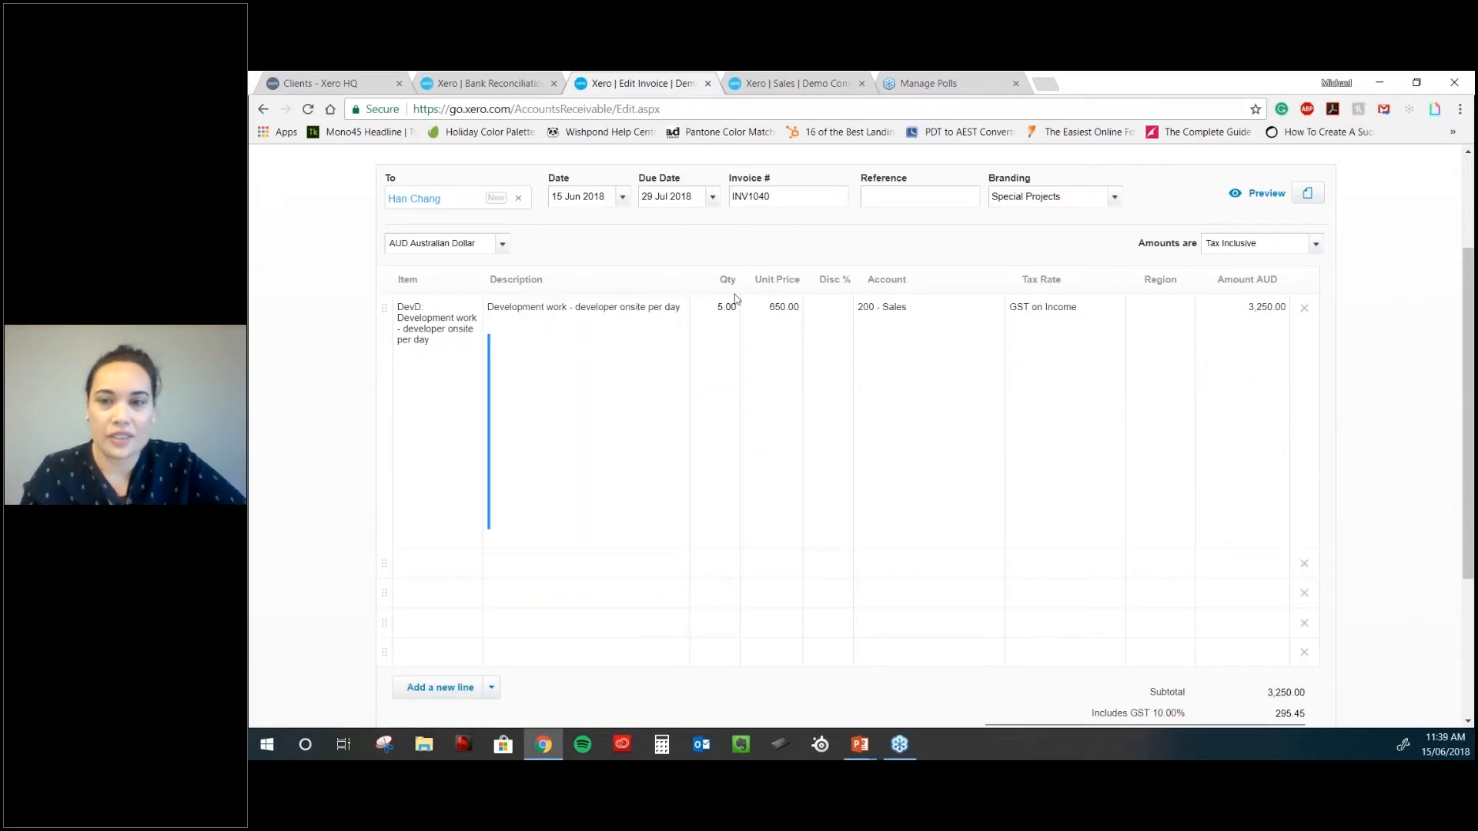
# - Remove the DevD line, add empty lines, and enter an 'Accounting Services' heading line
pyautogui.click(1306, 313)
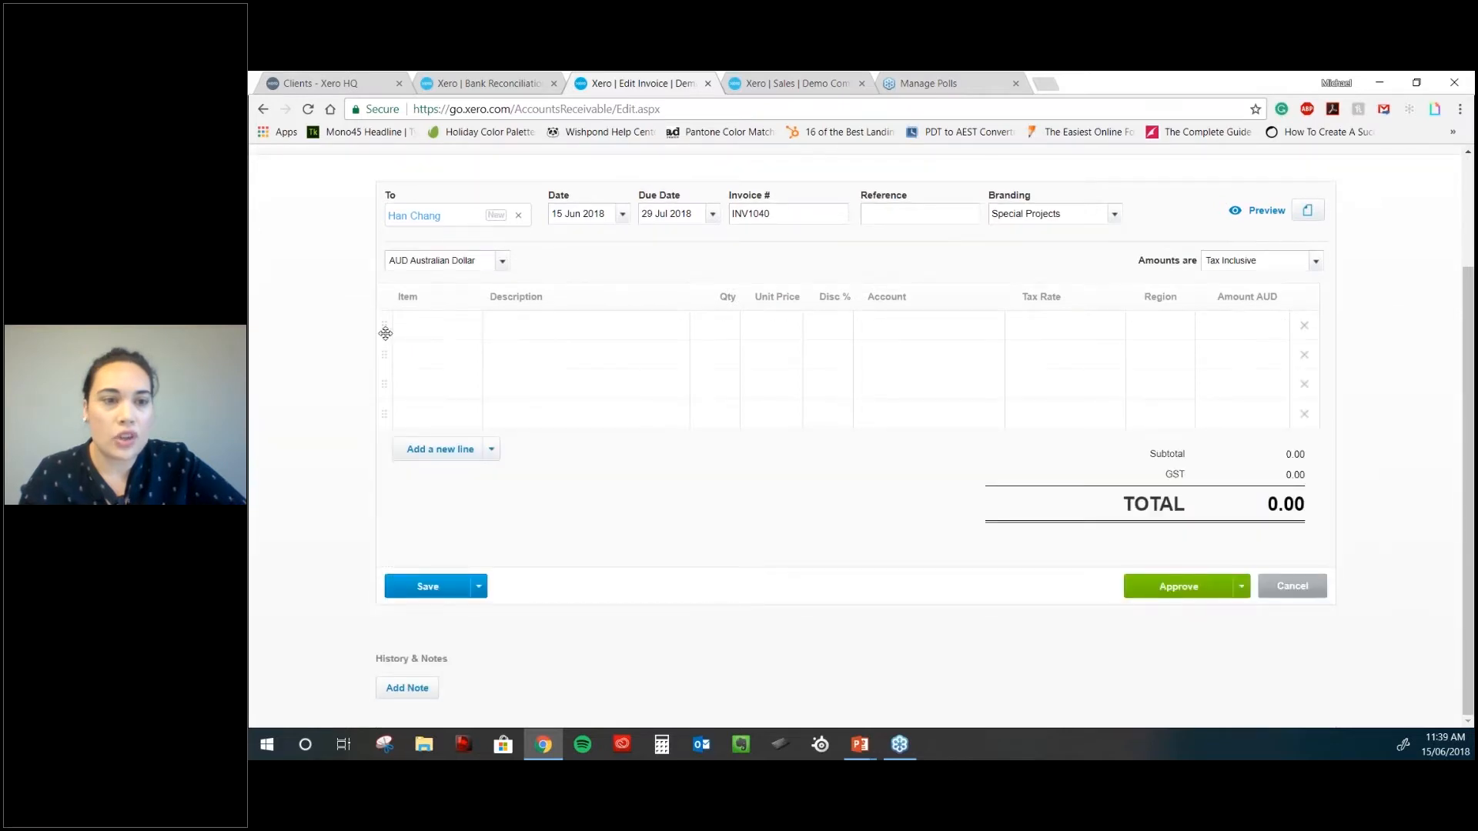
pyautogui.moveTo(386, 332); pyautogui.dragTo(384, 312)
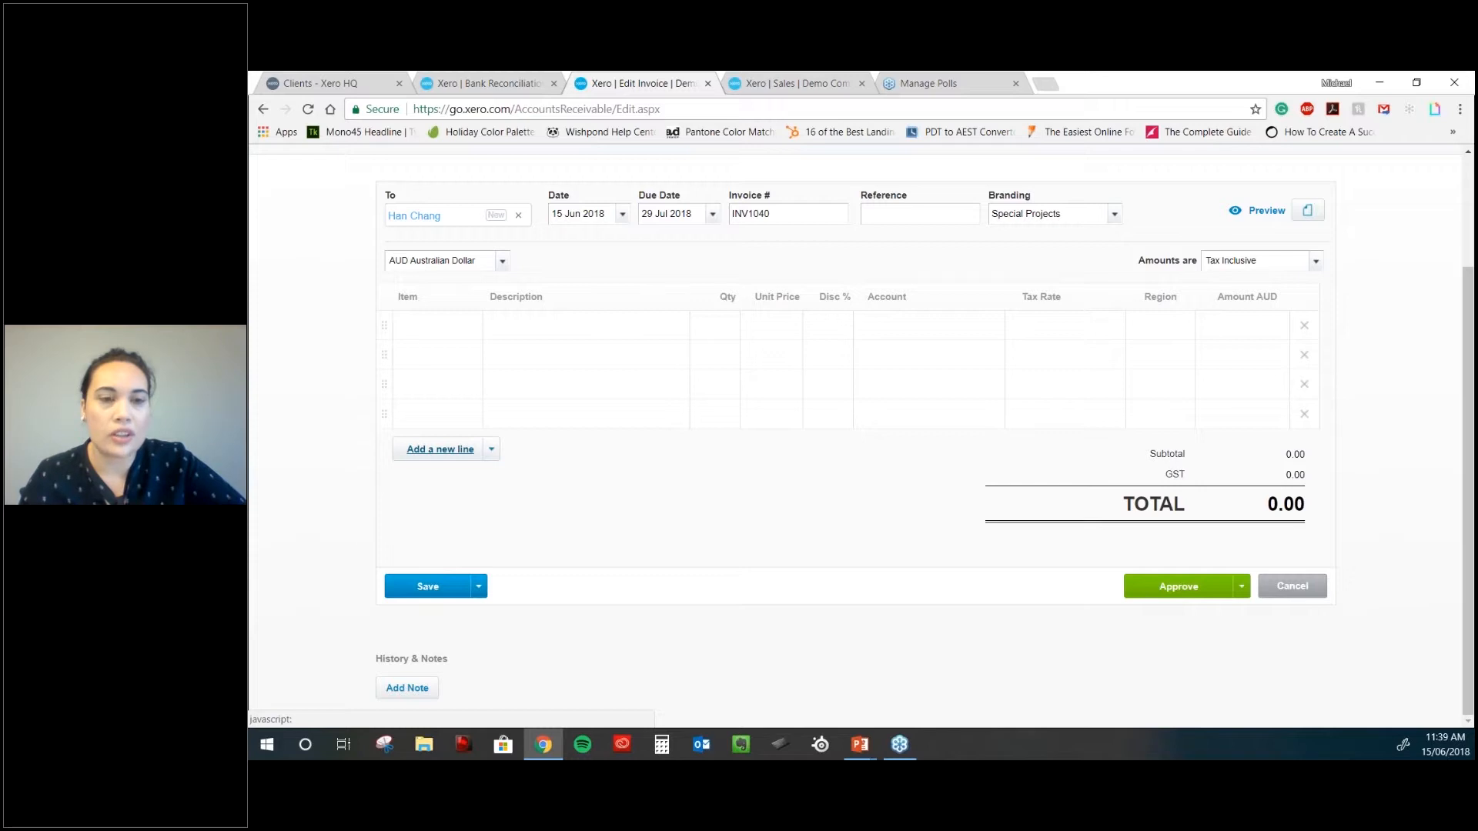
pyautogui.click(444, 452)
pyautogui.click(444, 461)
pyautogui.click(444, 490)
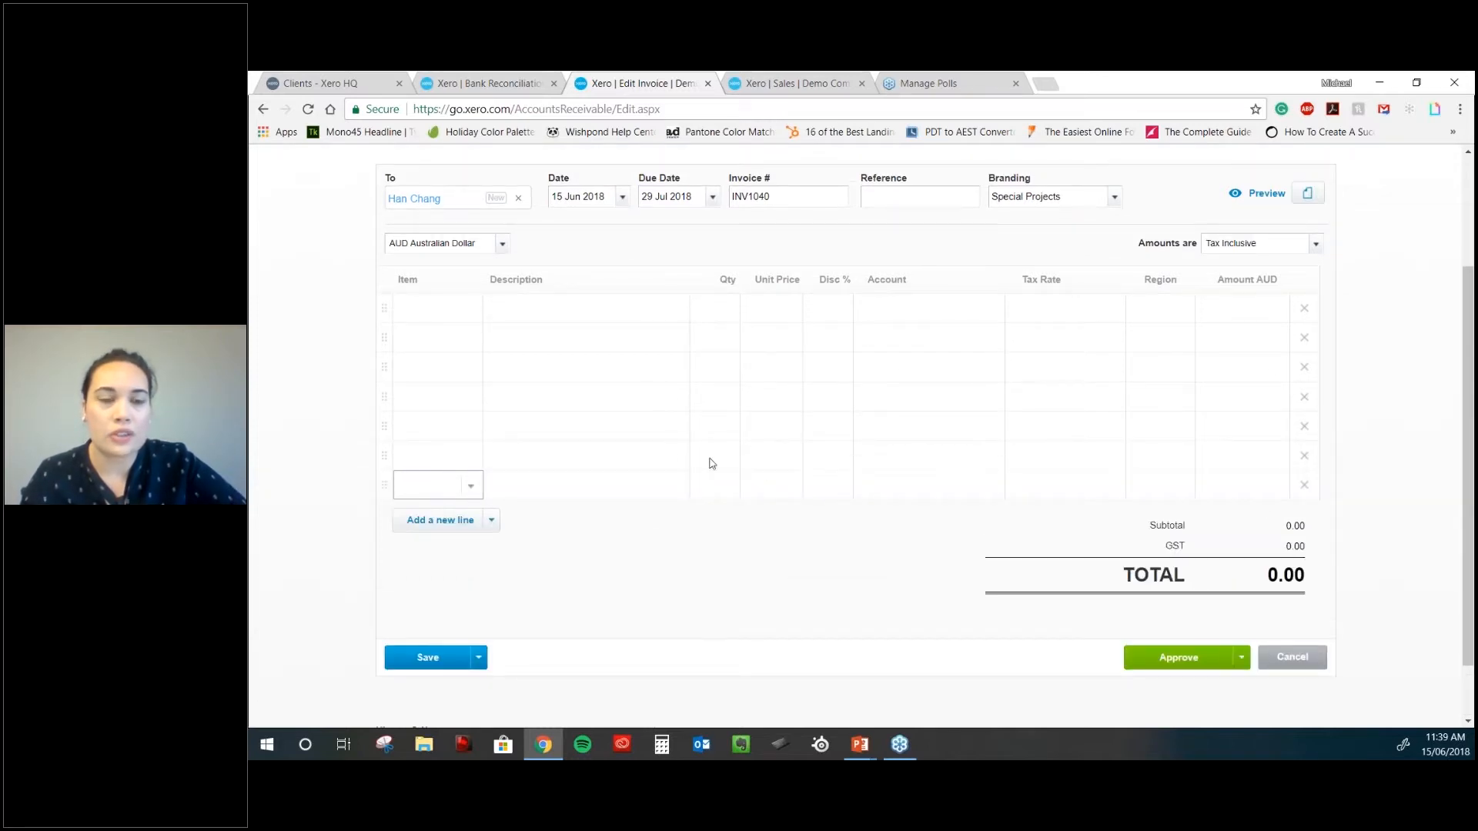
pyautogui.click(573, 308)
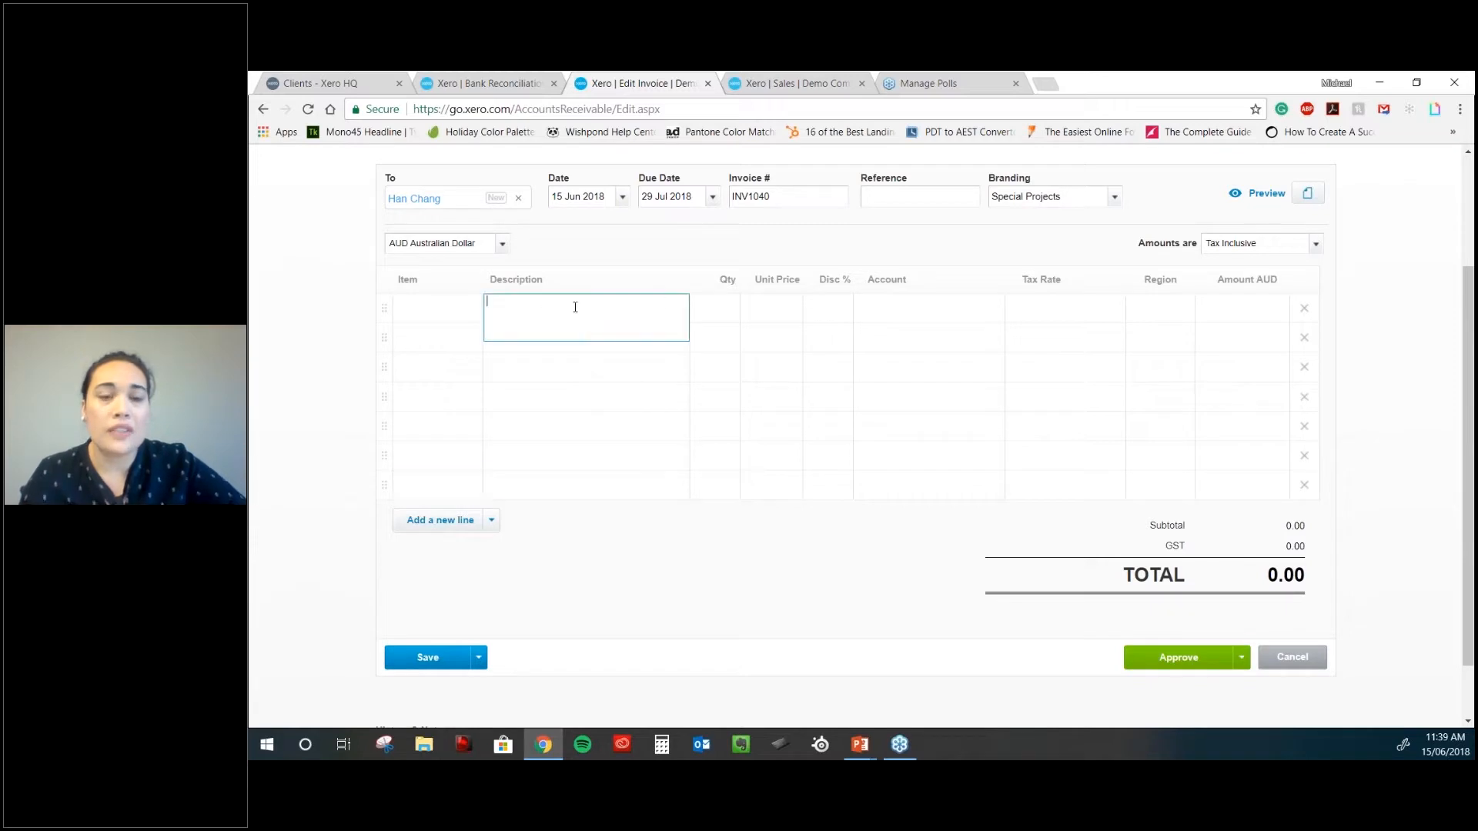
pyautogui.write('Accounting Services')
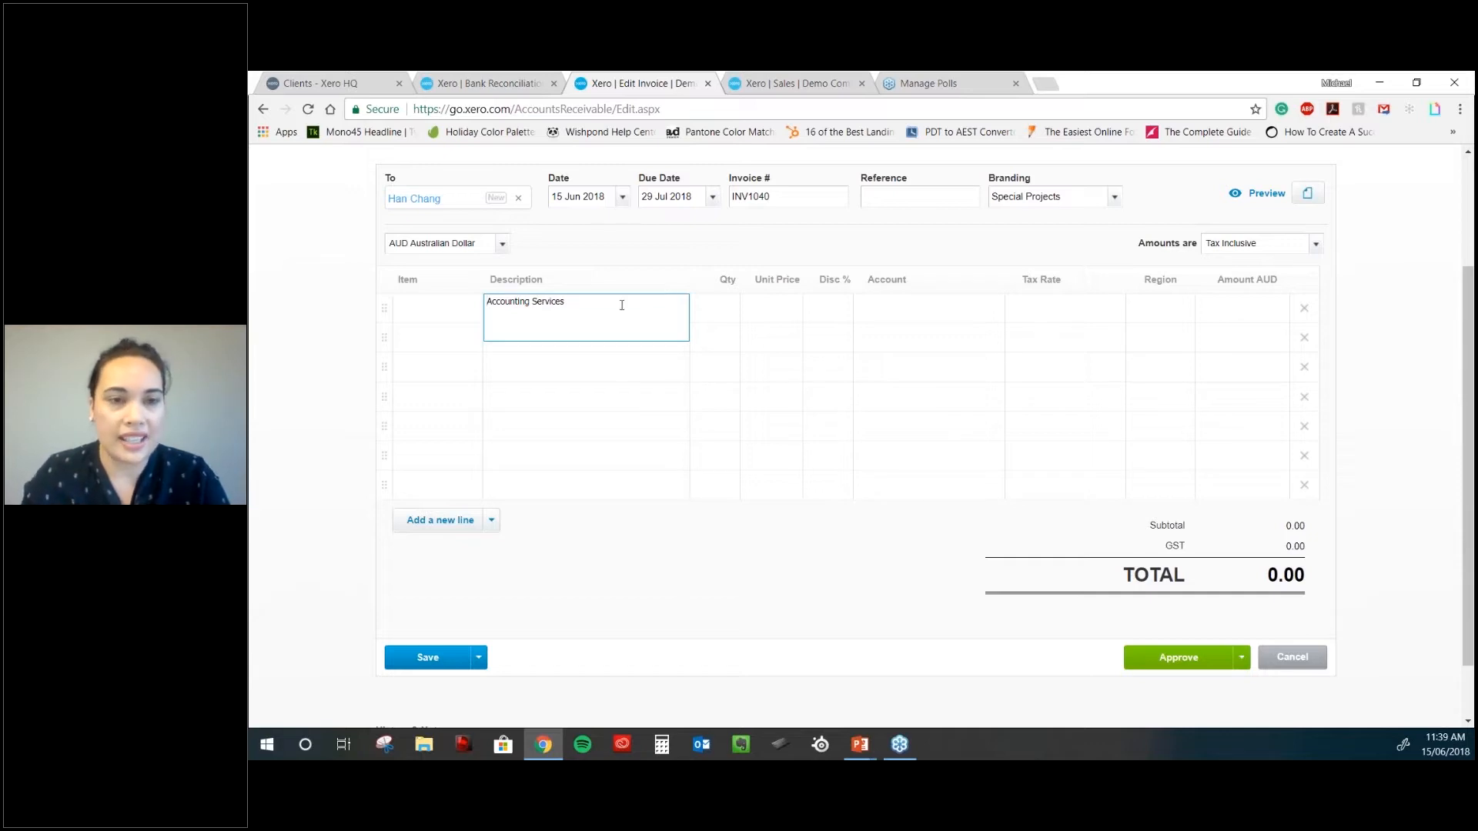
pyautogui.press('Tab')
# - Add 'Work performed yesterday' at 1 × 200.00, then a 'Bookkeeping Services' description line
pyautogui.click(579, 343)
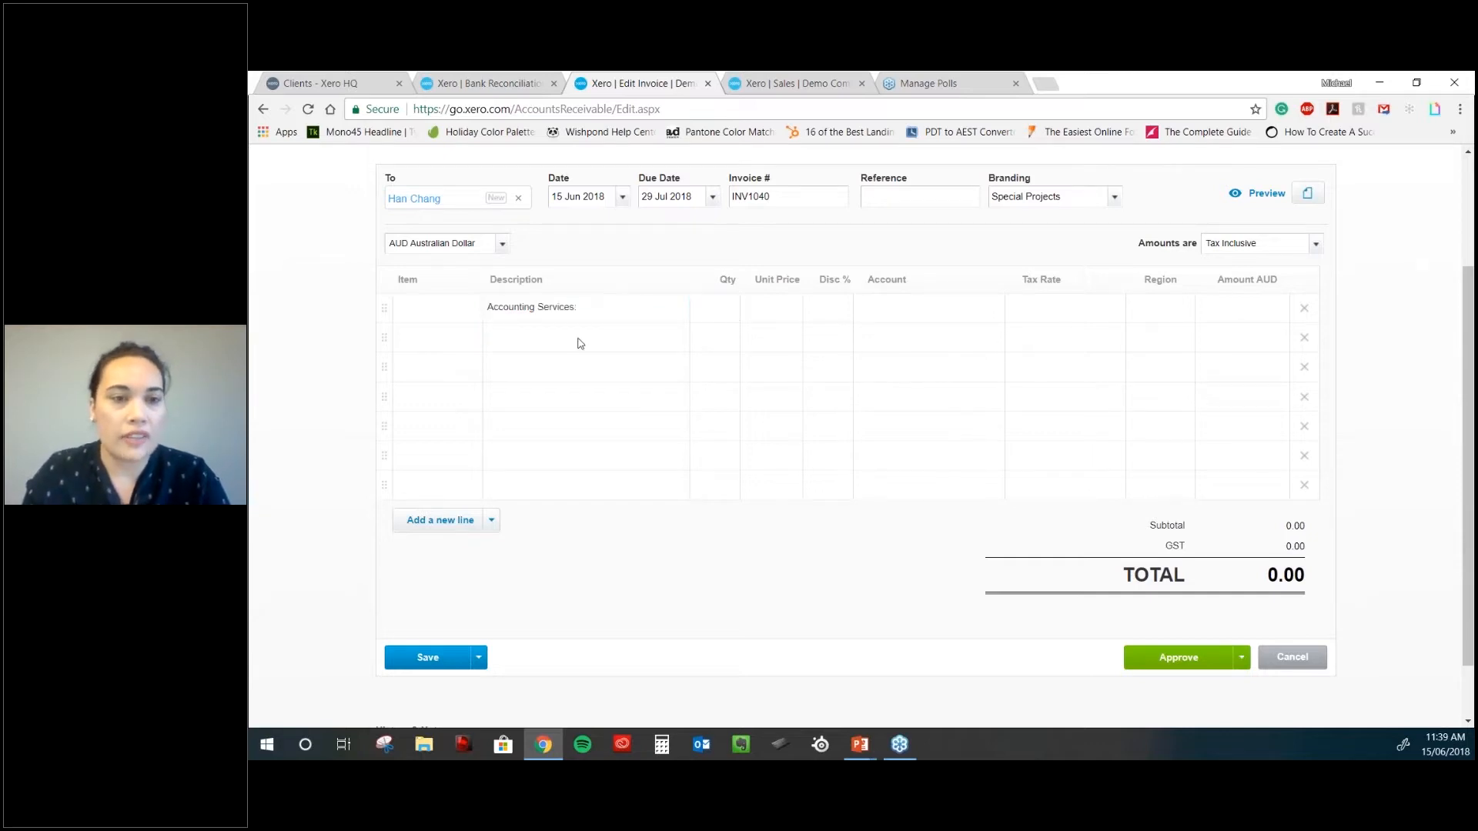
pyautogui.write('Work performed yesterday')
pyautogui.press('Tab')
pyautogui.write('1')
pyautogui.press('Tab')
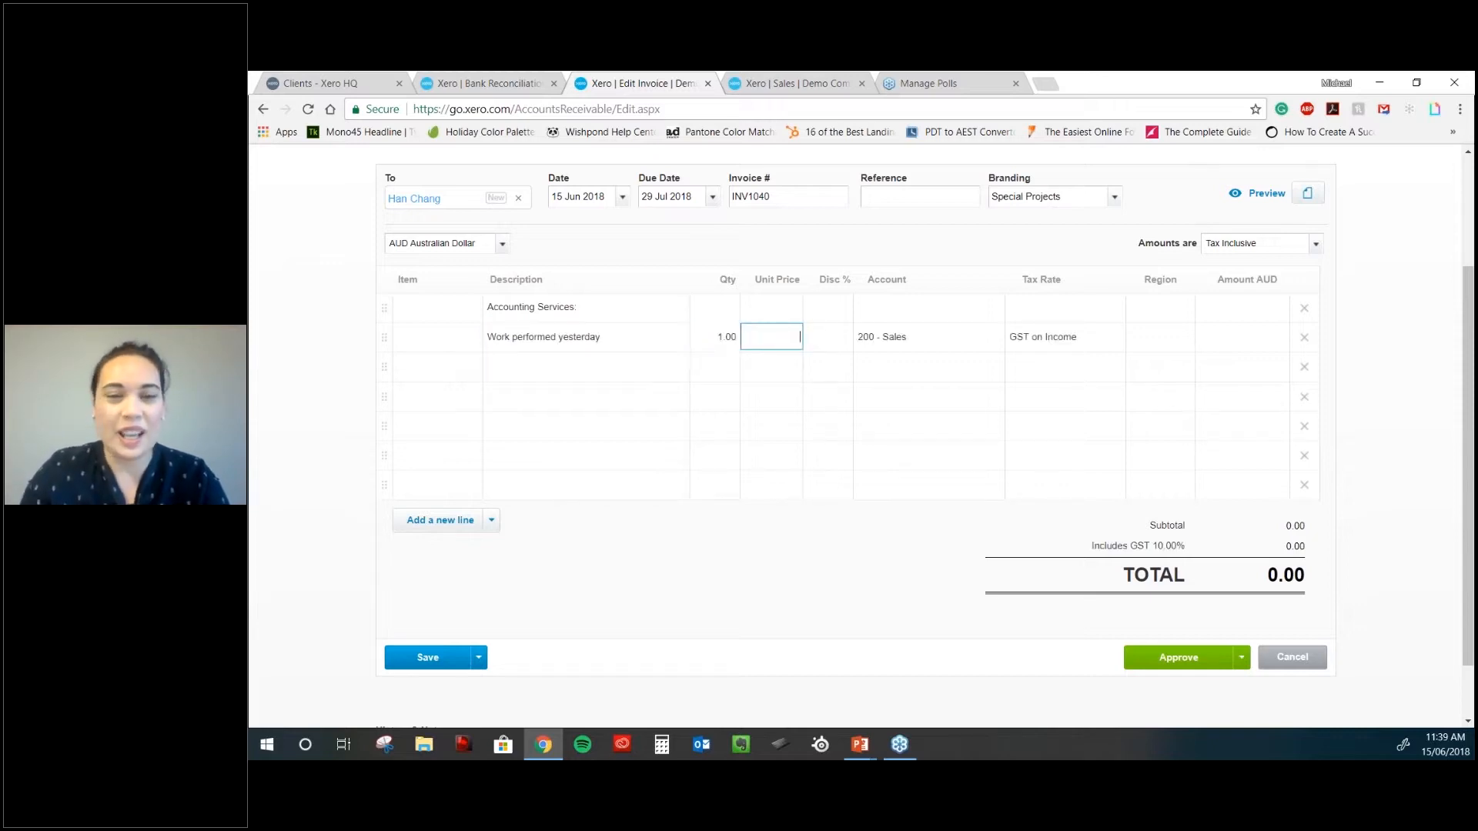
pyautogui.write('200')
pyautogui.press('Tab')
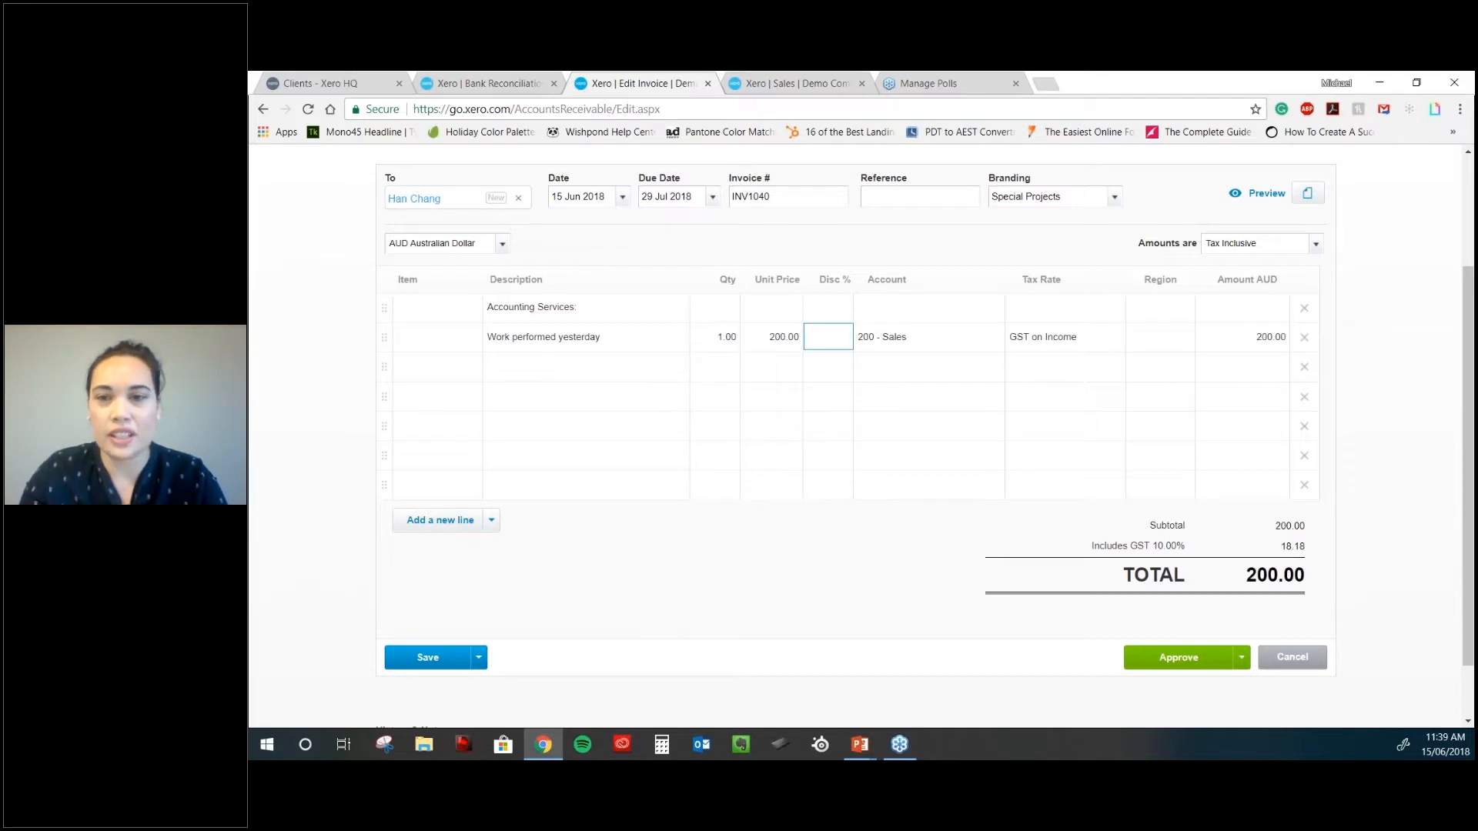
pyautogui.click(543, 376)
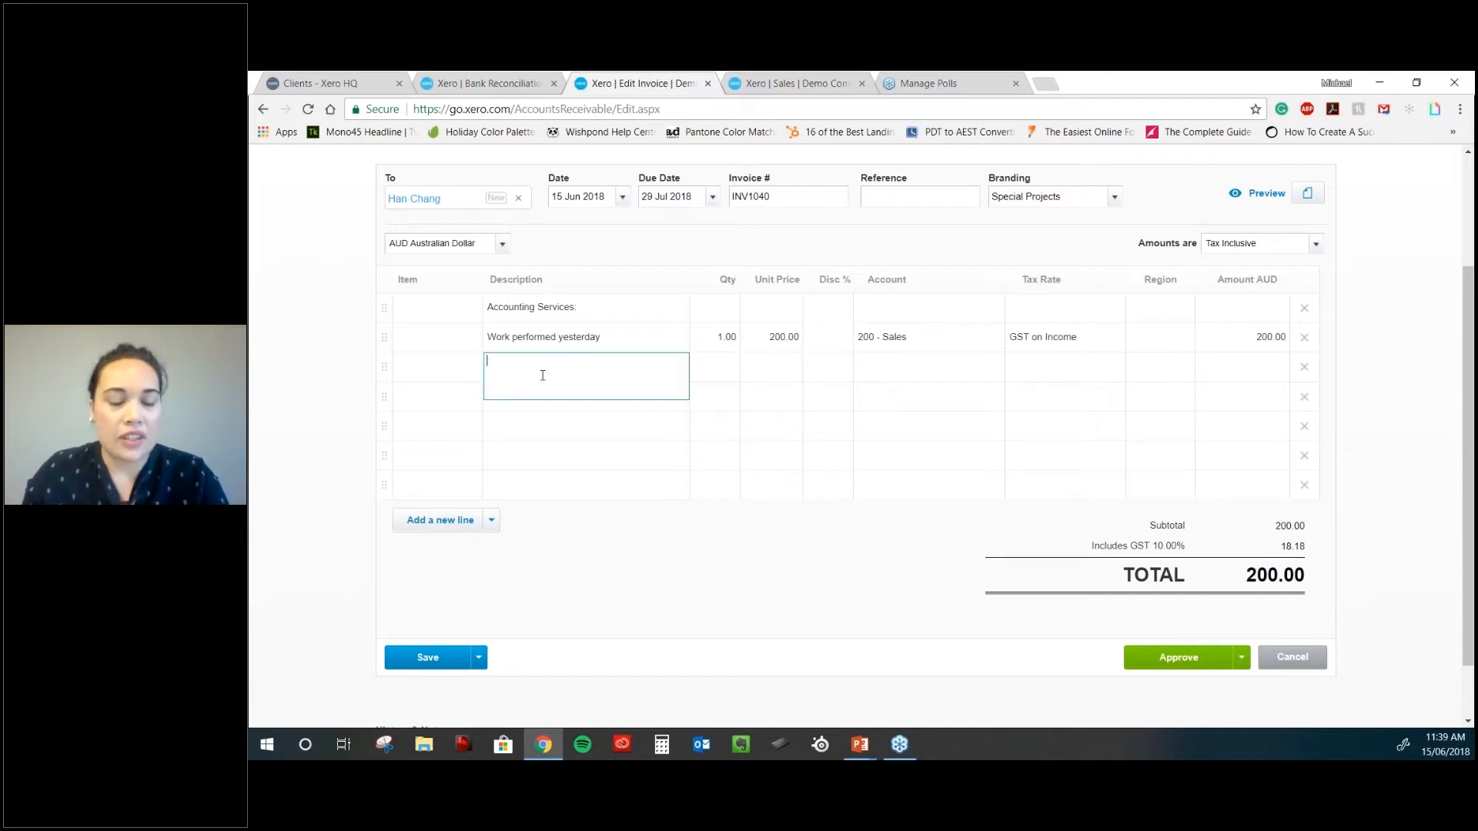
pyautogui.write('Bookkeep')
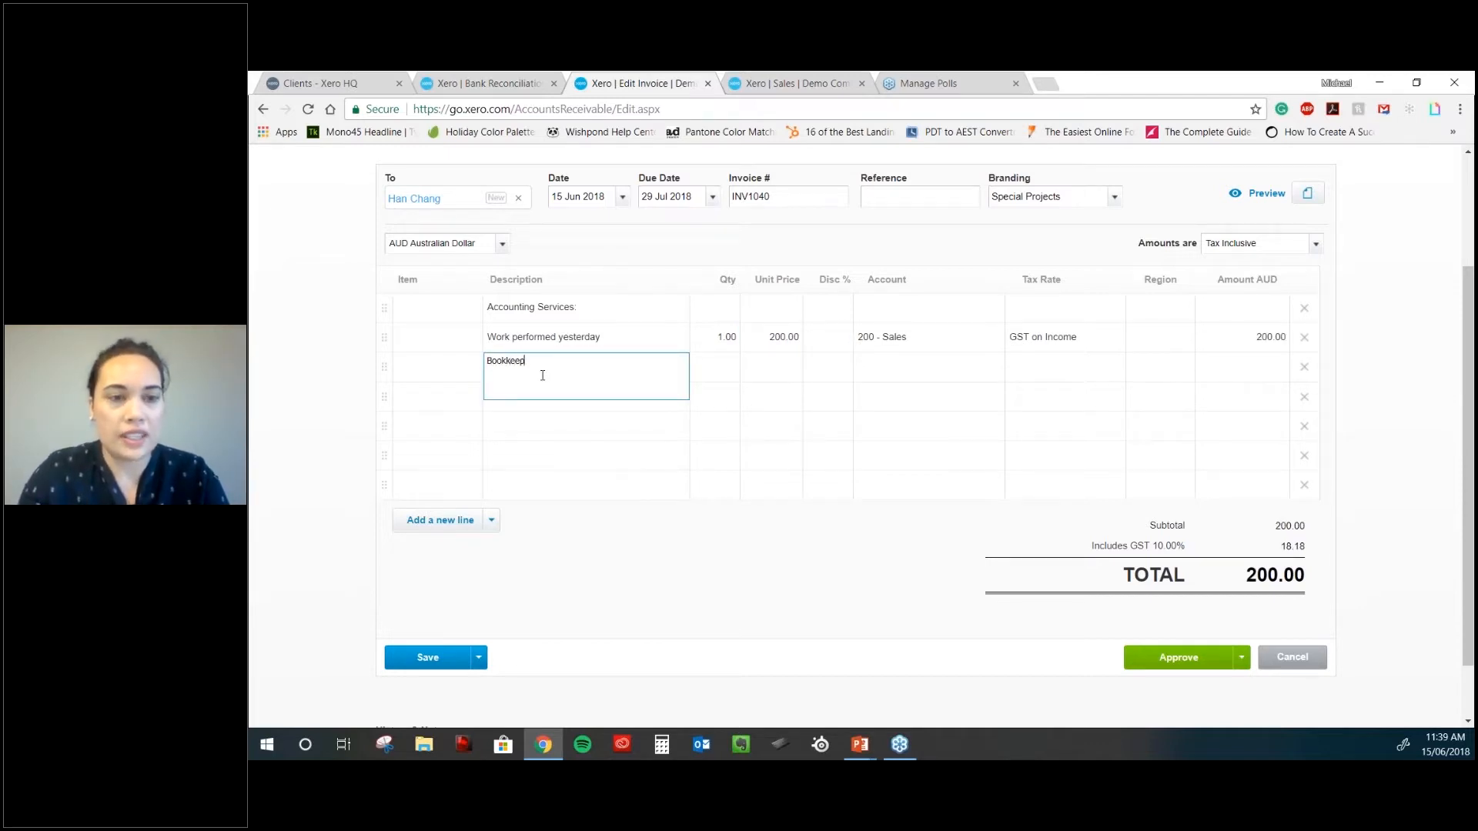
pyautogui.write('ing Services')
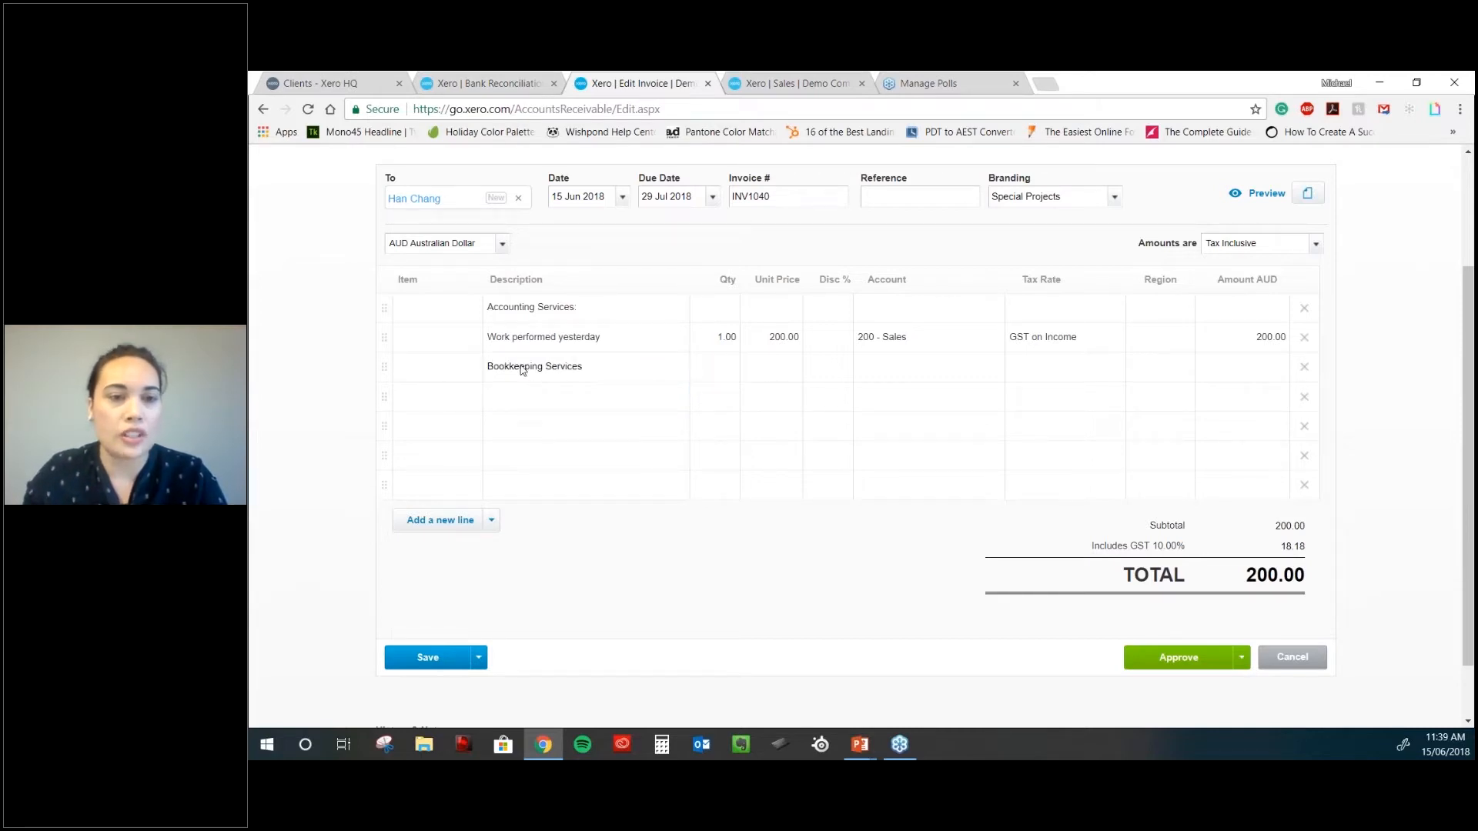
# - Move the Bookkeeping line to the top and add 'Services' as a second description line
pyautogui.moveTo(384, 370); pyautogui.dragTo(382, 303)
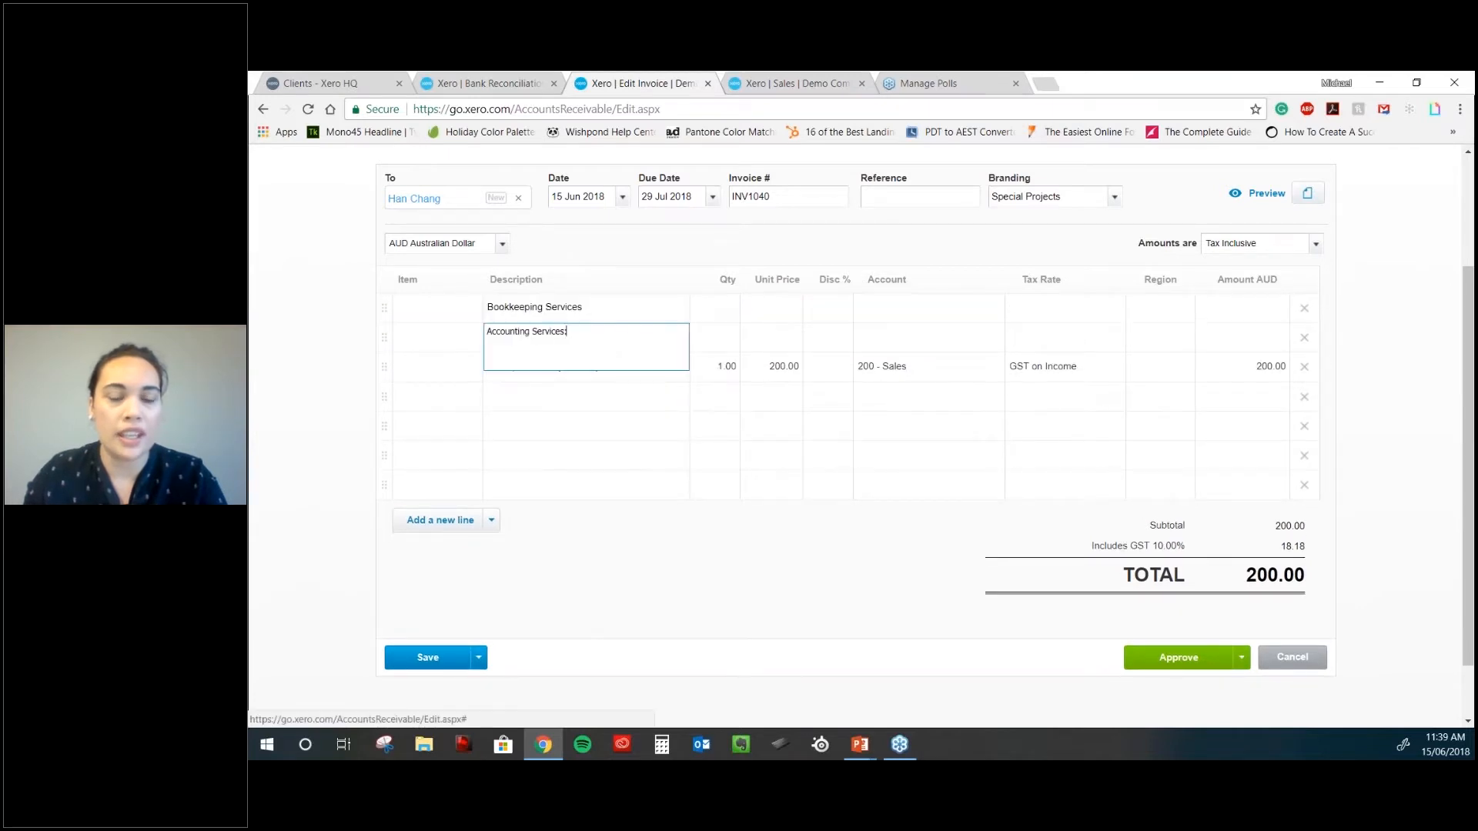
pyautogui.click(640, 315)
pyautogui.press('Return')
pyautogui.write('Services')
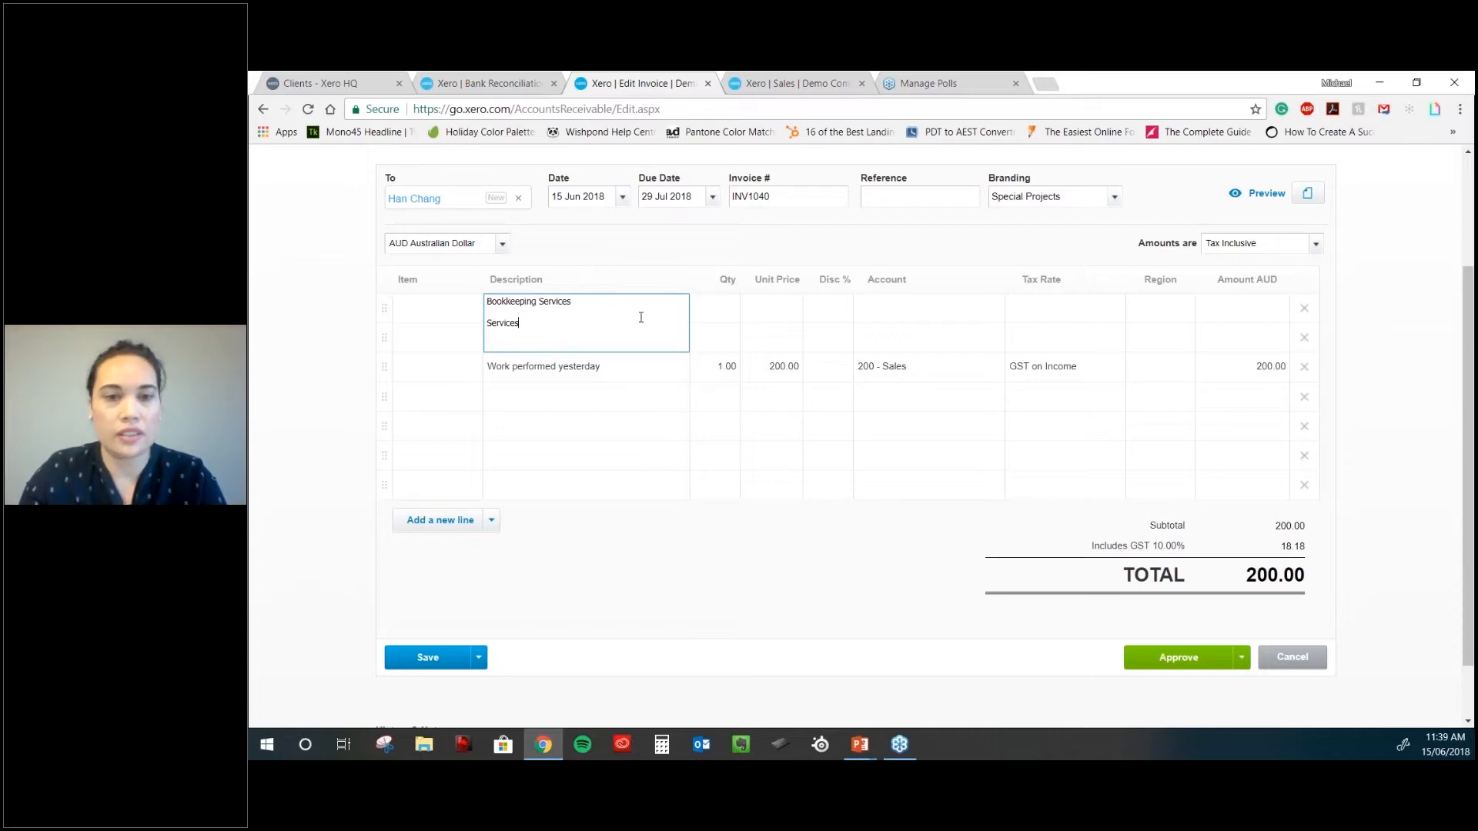
# - Enter quantity 1 and unit price 77 on the Bookkeeping Services line
pyautogui.press('Tab')
pyautogui.write('1')
pyautogui.press('Tab')
pyautogui.write('77')
pyautogui.press('Tab')
pyautogui.press('Tab')
pyautogui.click(704, 312)
pyautogui.click(773, 309)
pyautogui.click(923, 318)
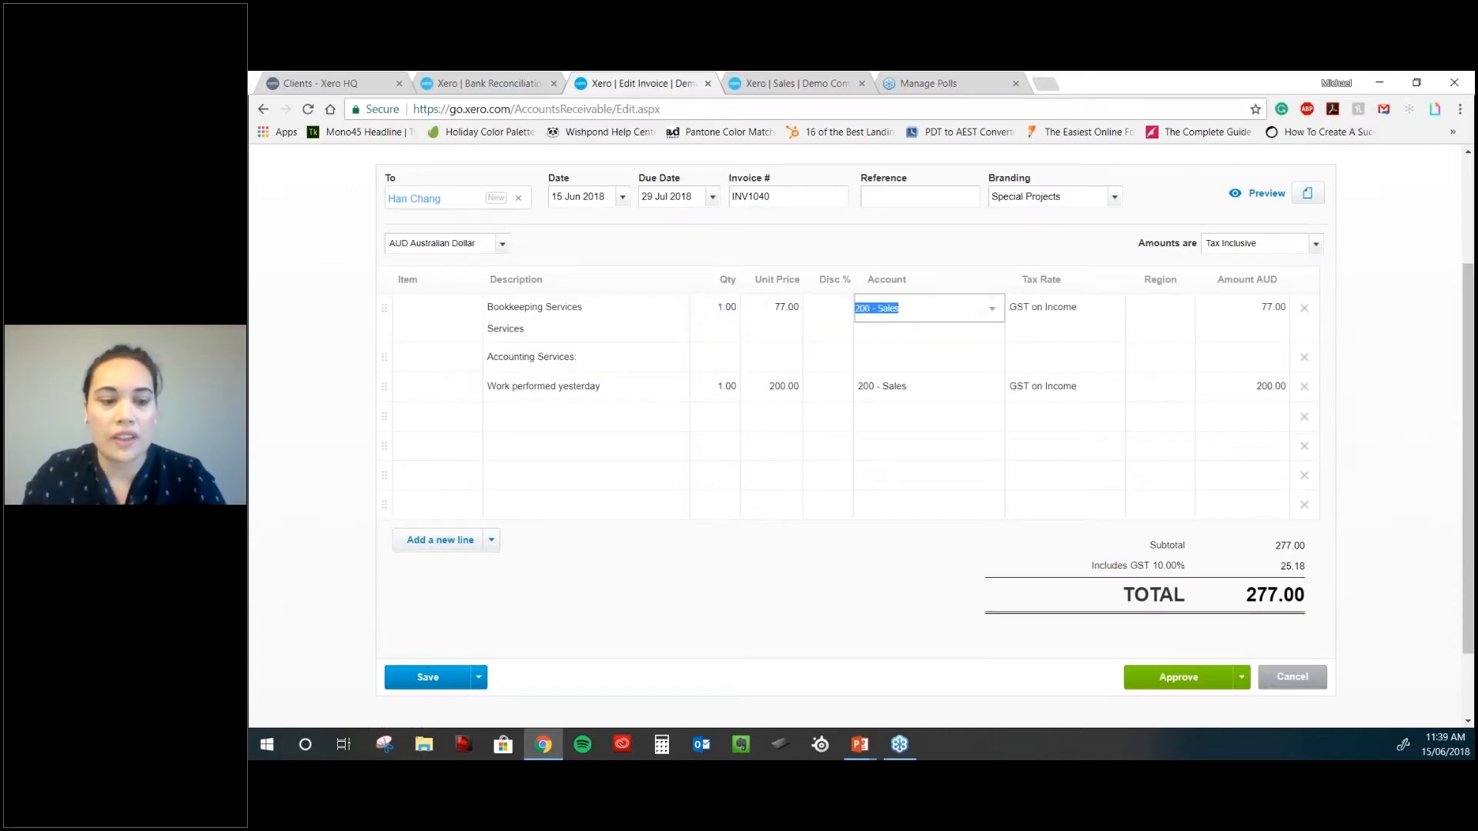
pyautogui.press('Tab')
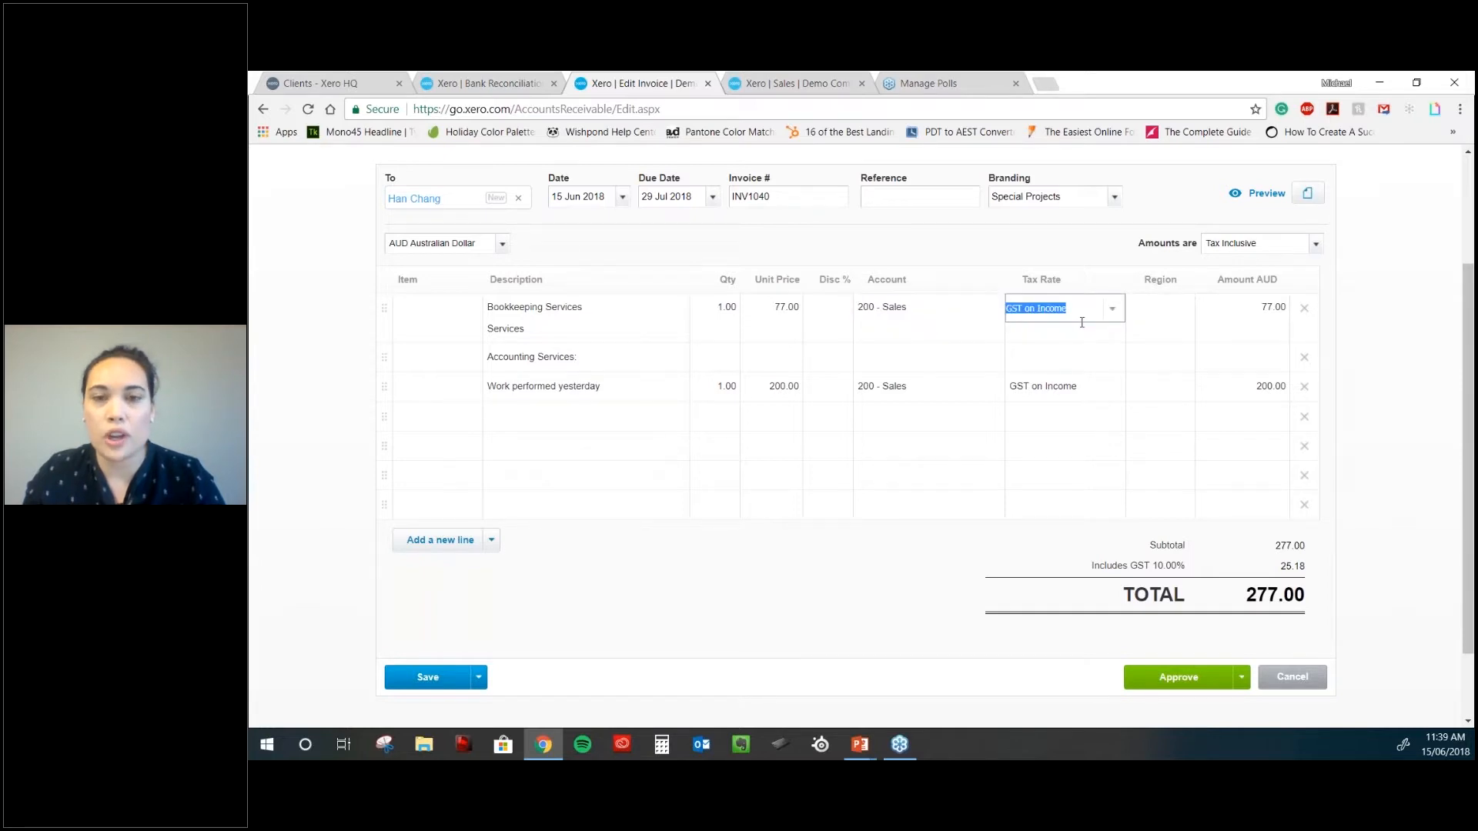
# - Change the Bookkeeping Services quantity to 5
pyautogui.click(774, 319)
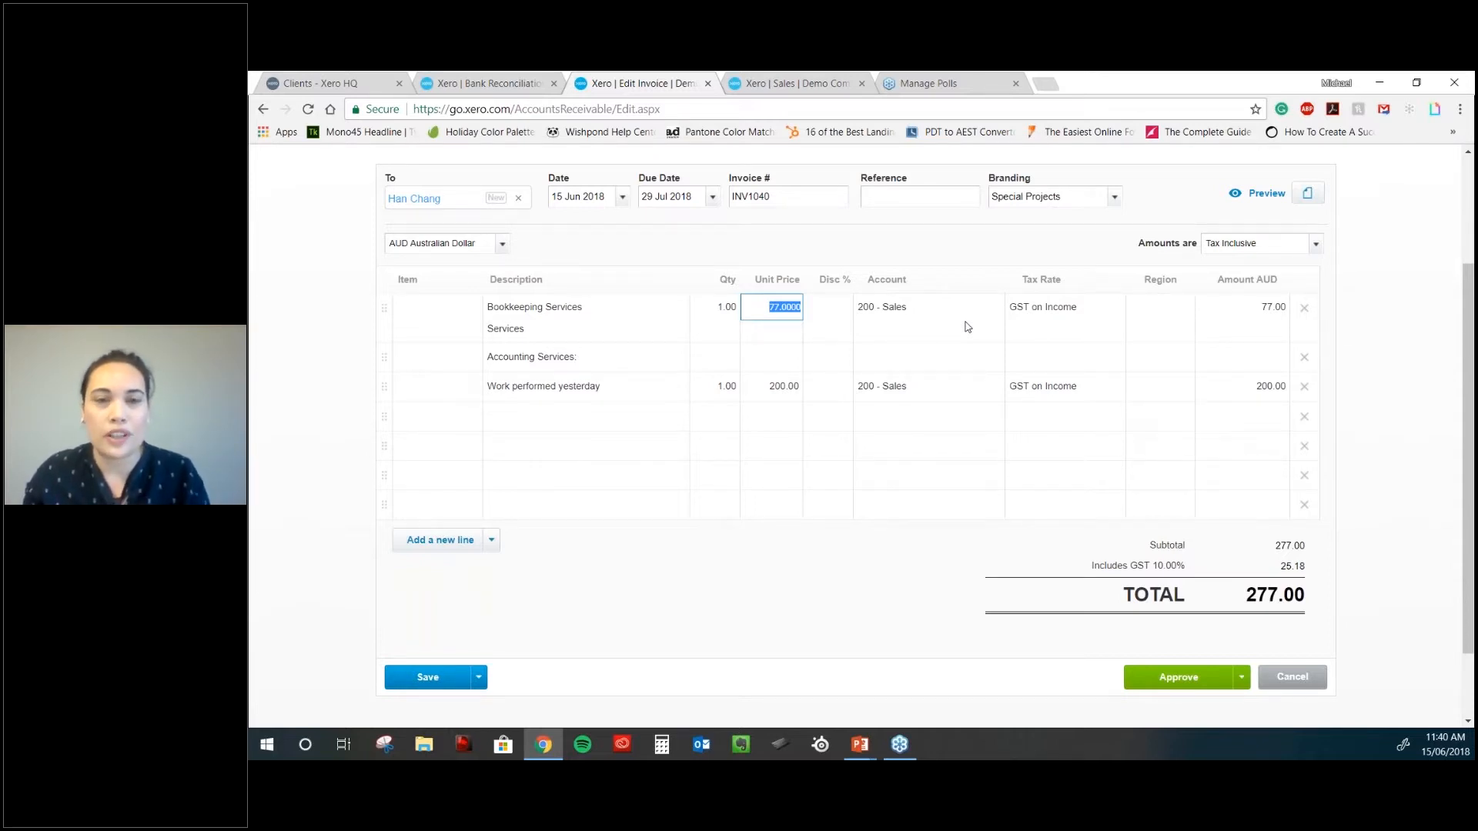
pyautogui.click(839, 308)
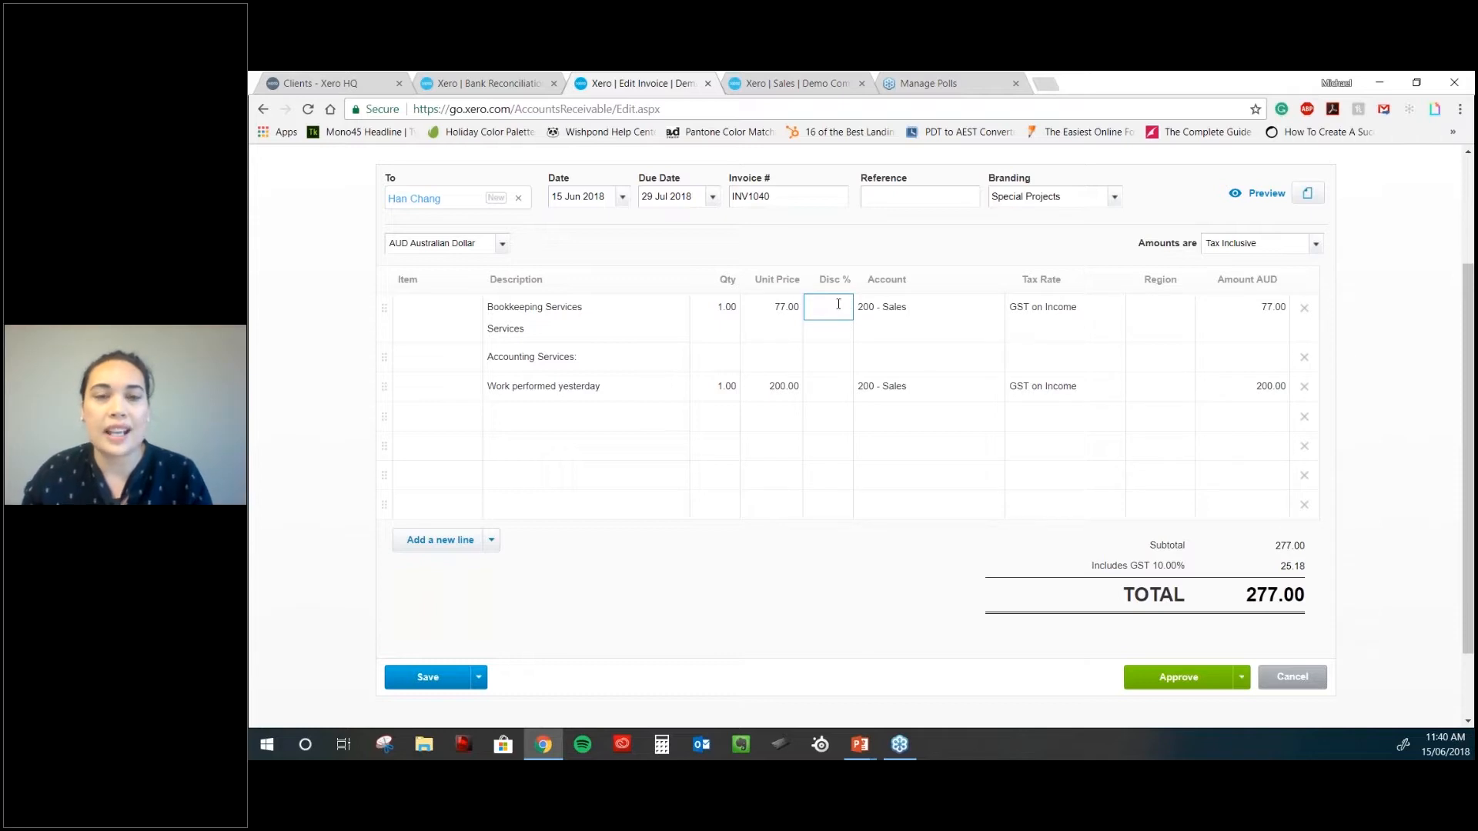
pyautogui.click(731, 307)
pyautogui.write('5')
pyautogui.press('Tab')
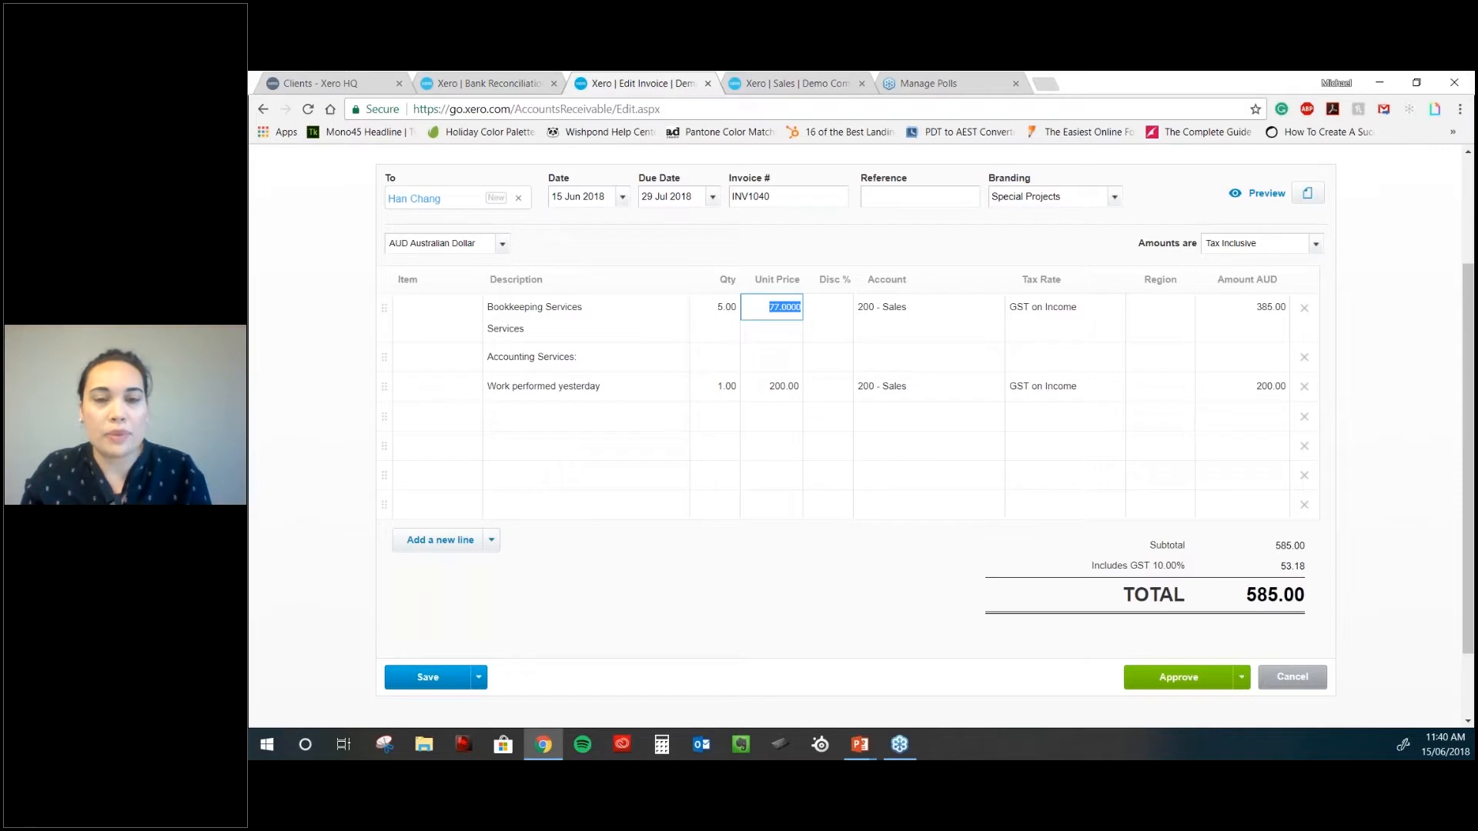
pyautogui.press('Tab')
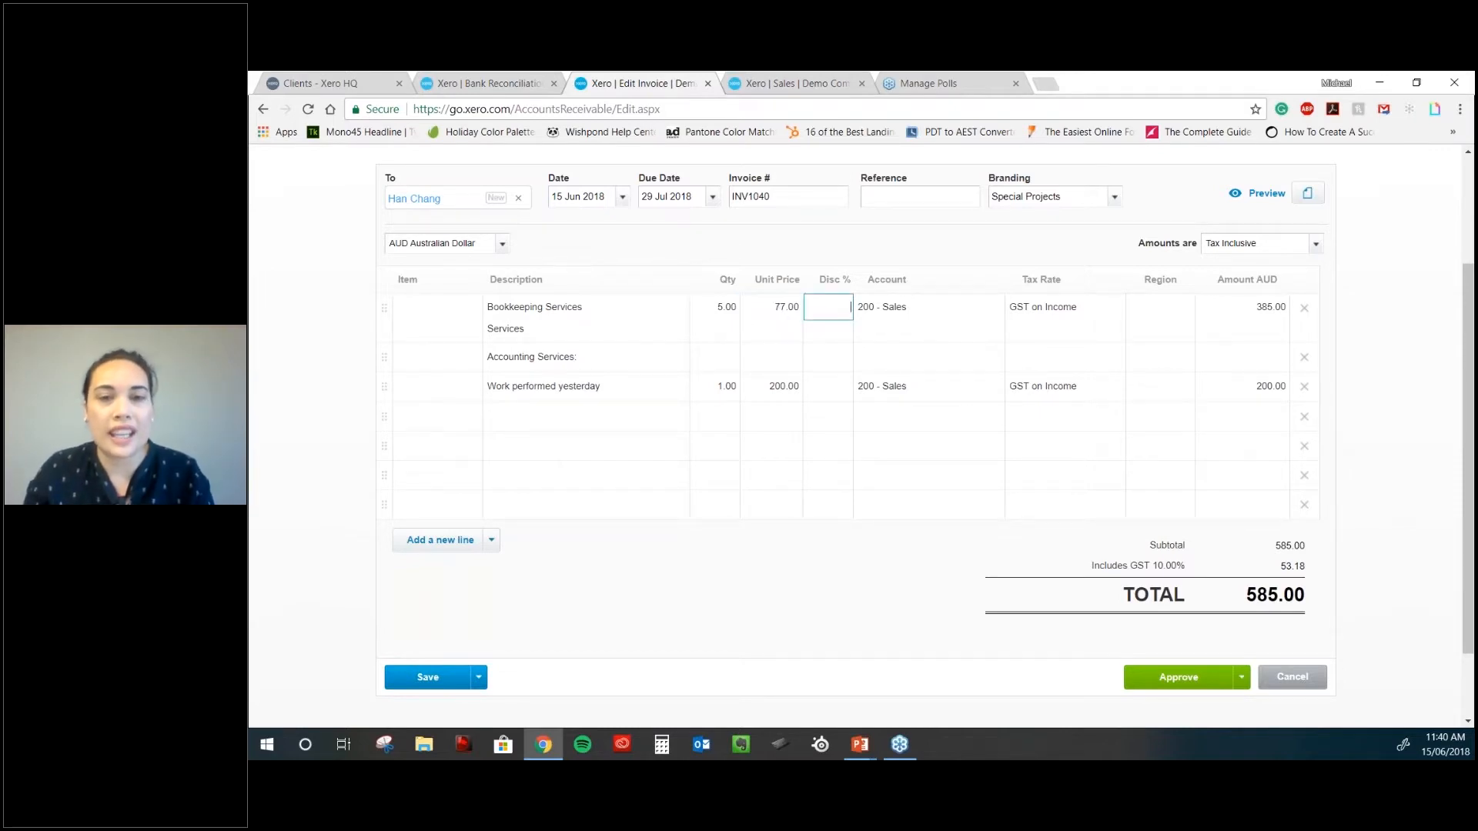
# - Enter a 20% discount on the Bookkeeping Services line, bringing it to 308.00
pyautogui.write('20')
pyautogui.press('Tab')
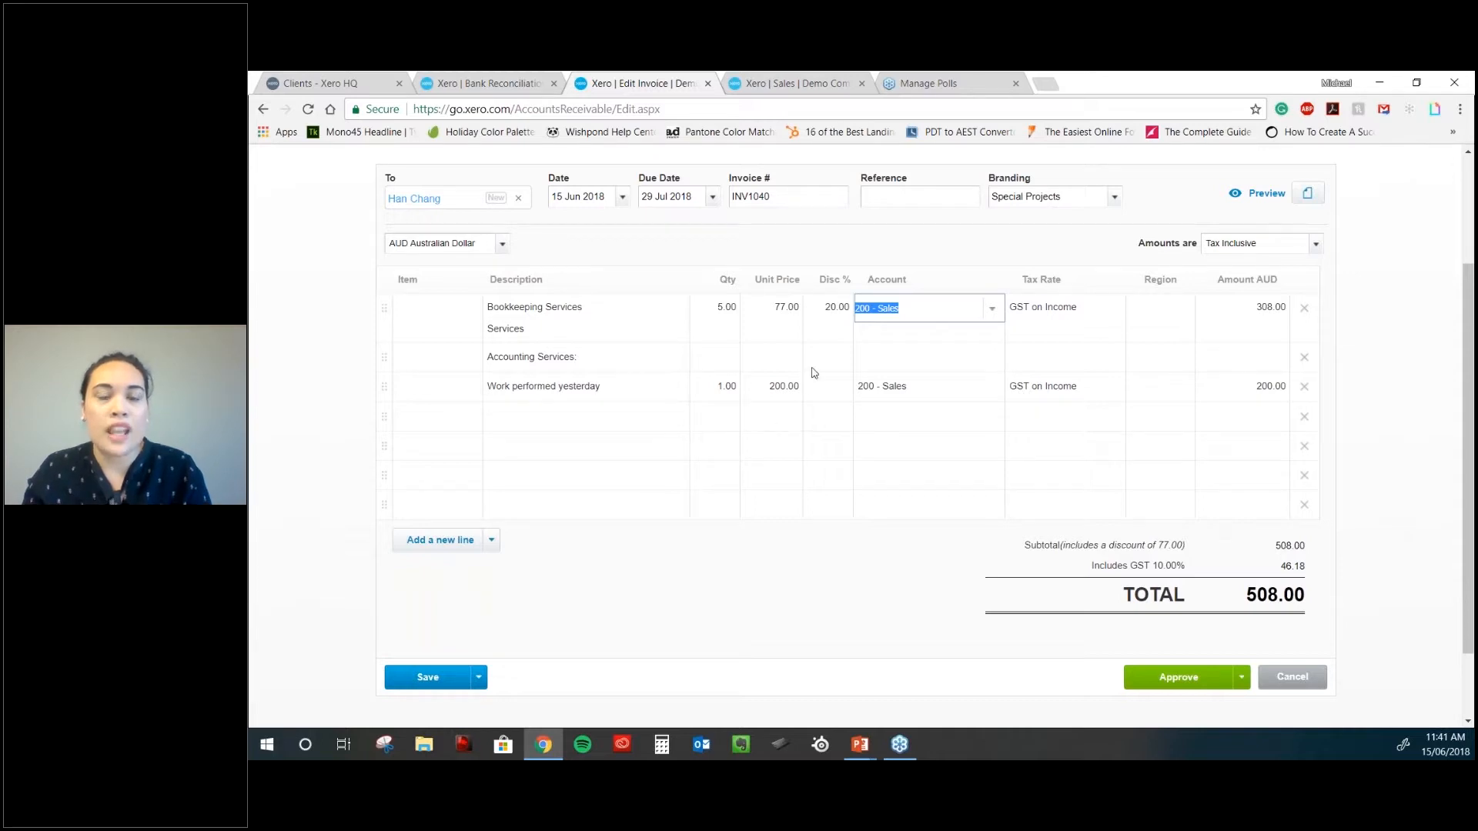
pyautogui.click(840, 308)
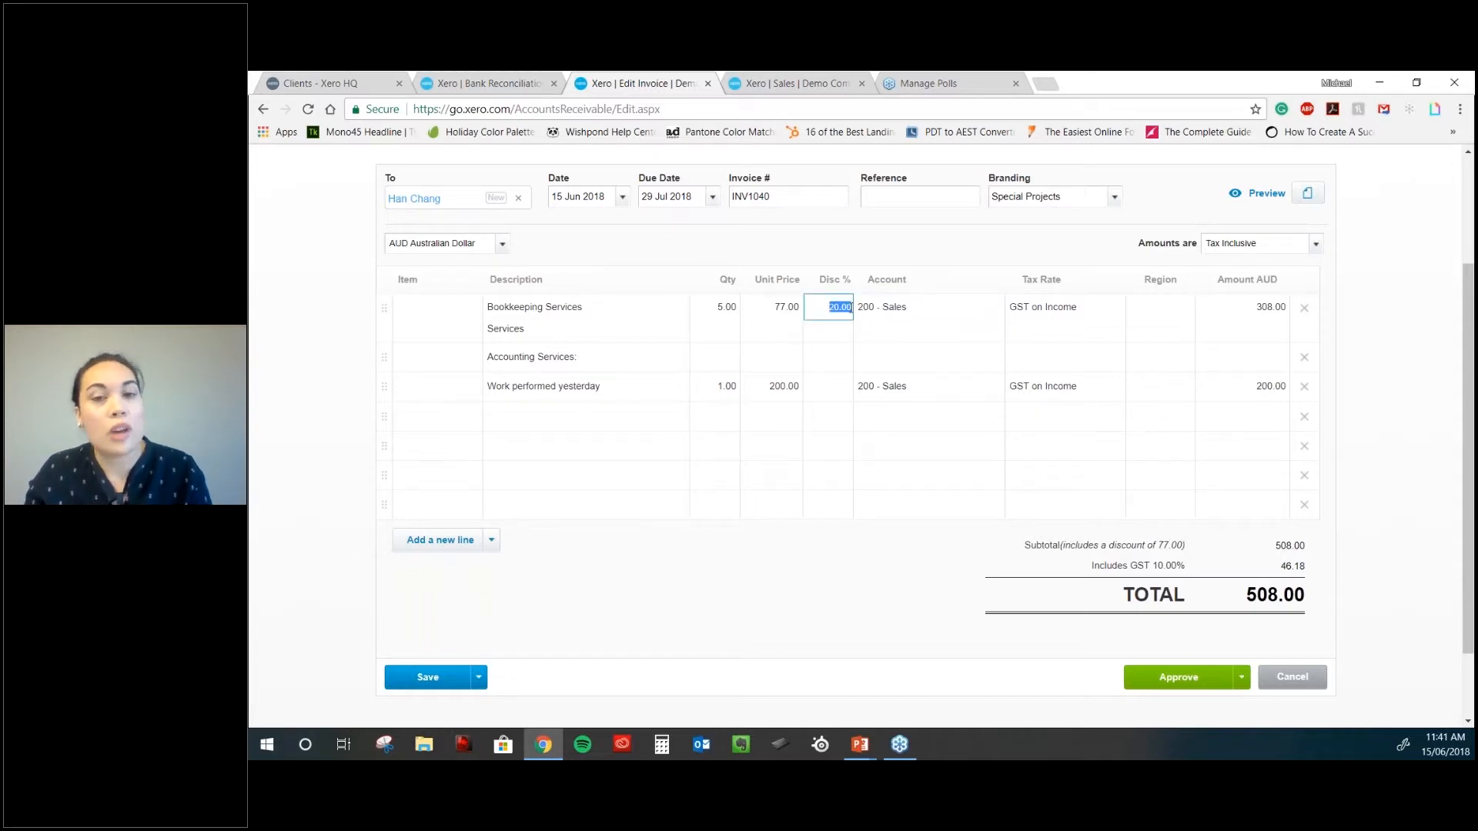
pyautogui.press('Tab')
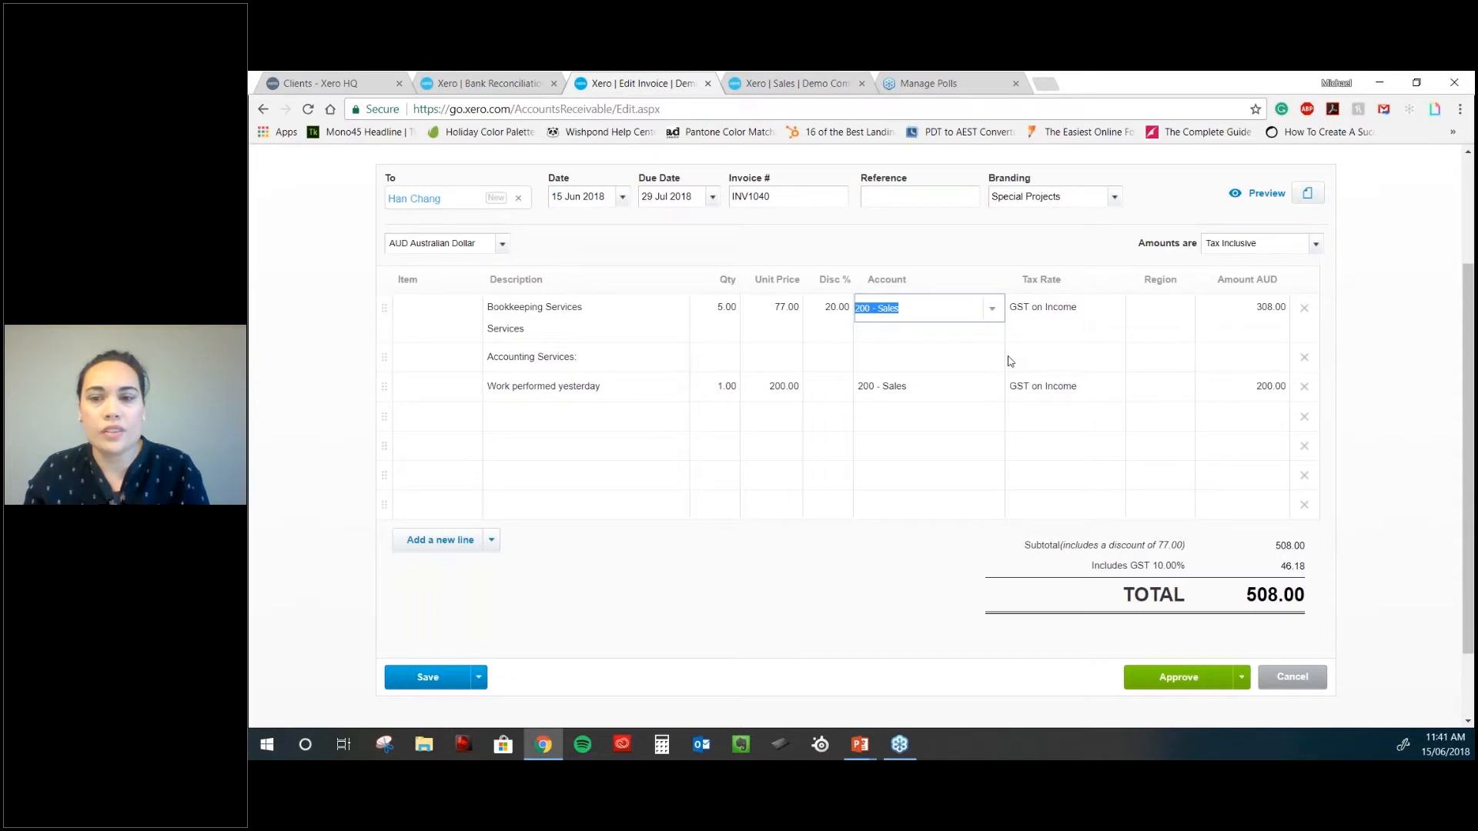
pyautogui.click(902, 392)
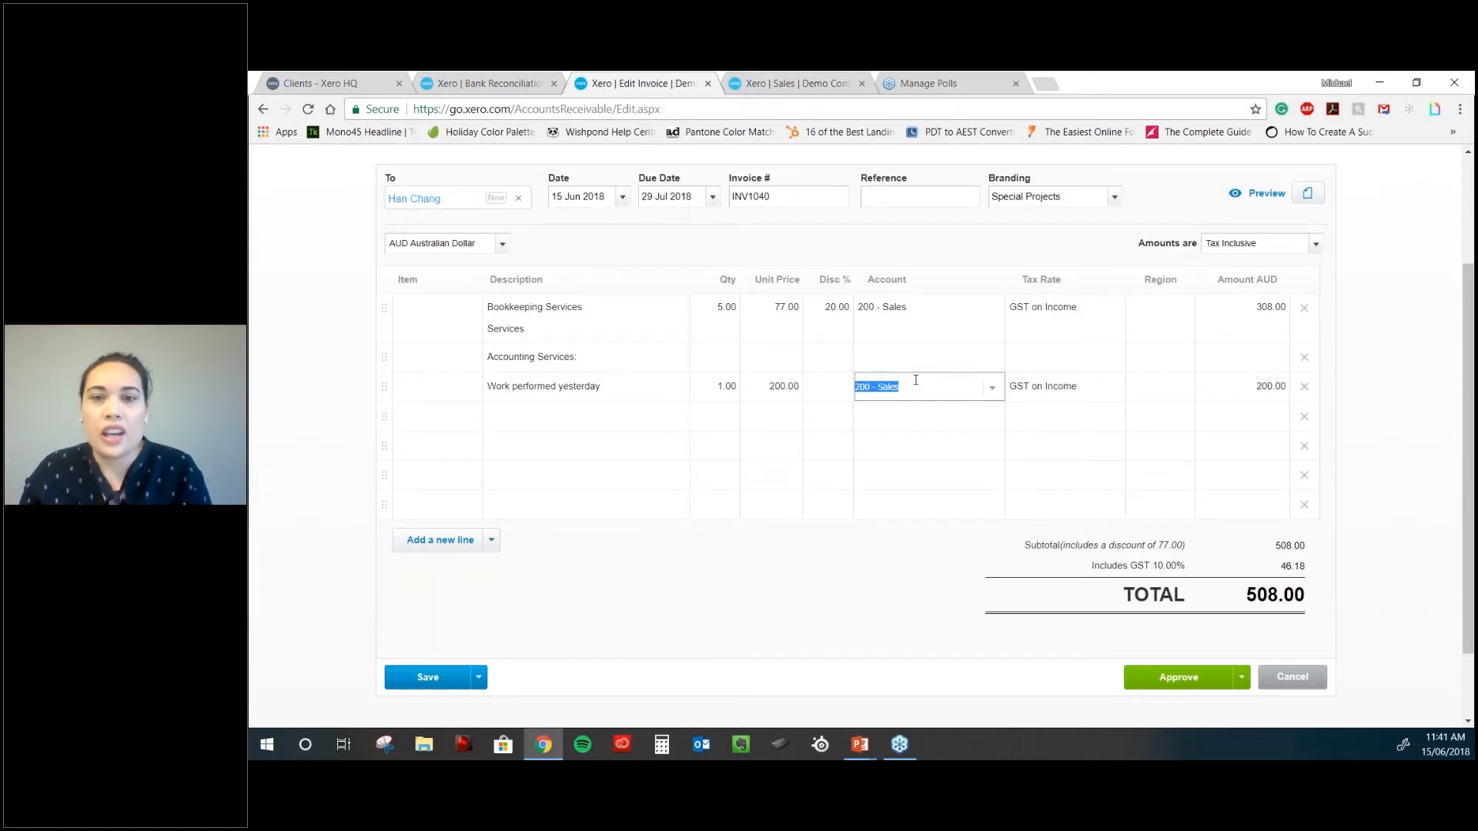
pyautogui.click(1160, 314)
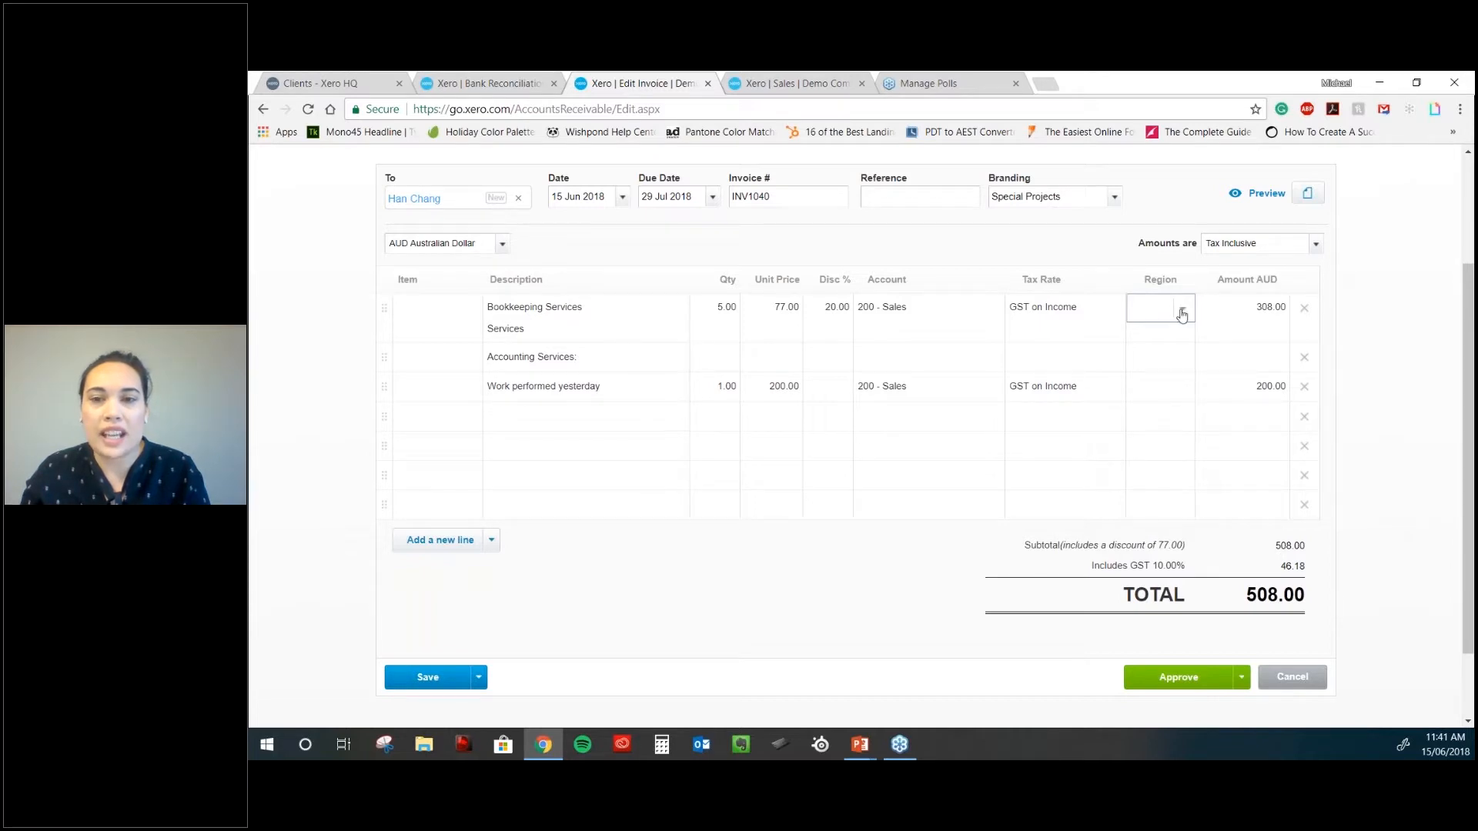
# - Set Region to Eastside on both the Bookkeeping Services and Work performed yesterday lines
pyautogui.click(1173, 310)
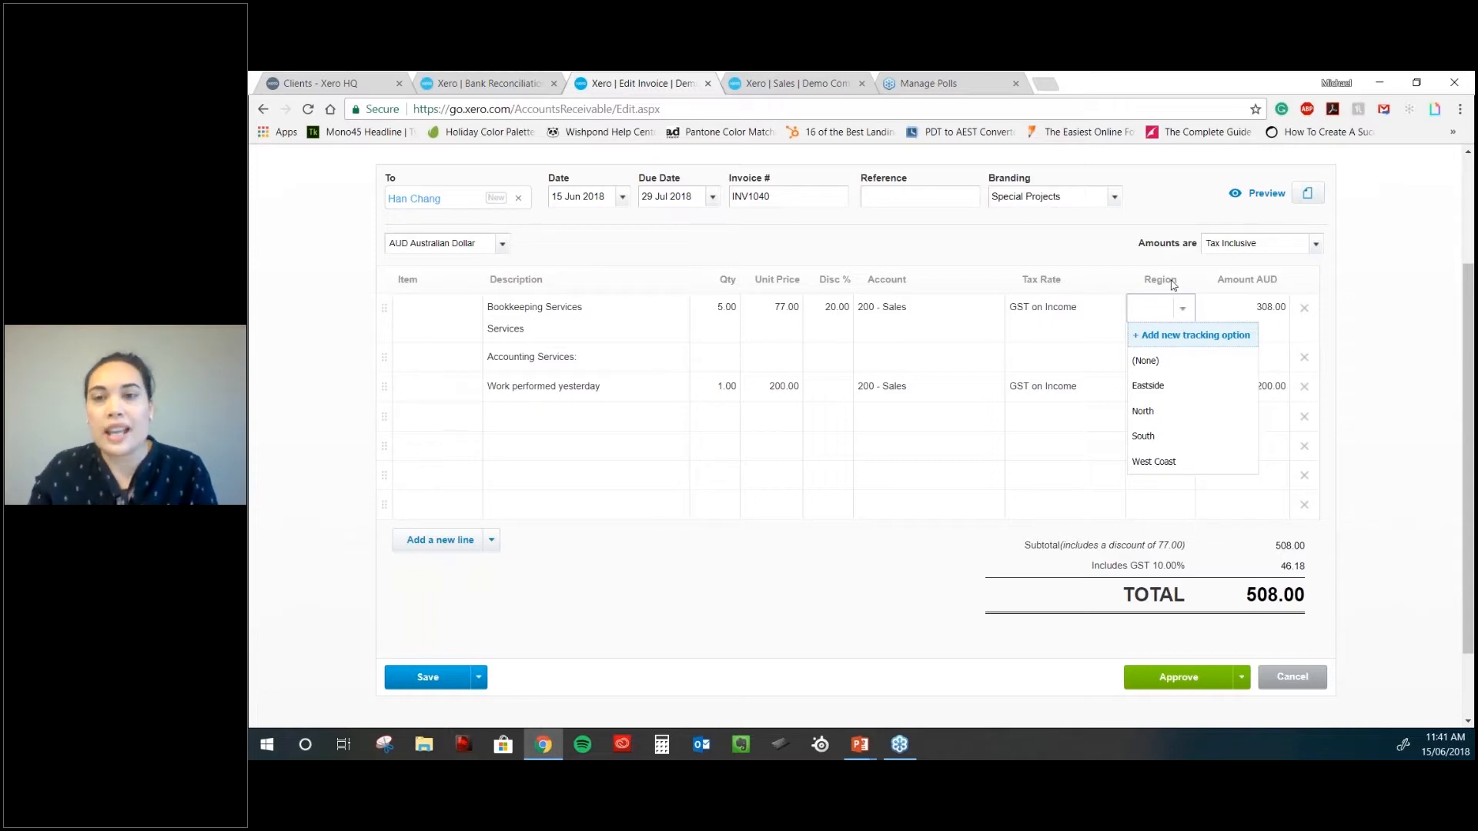
pyautogui.click(1175, 394)
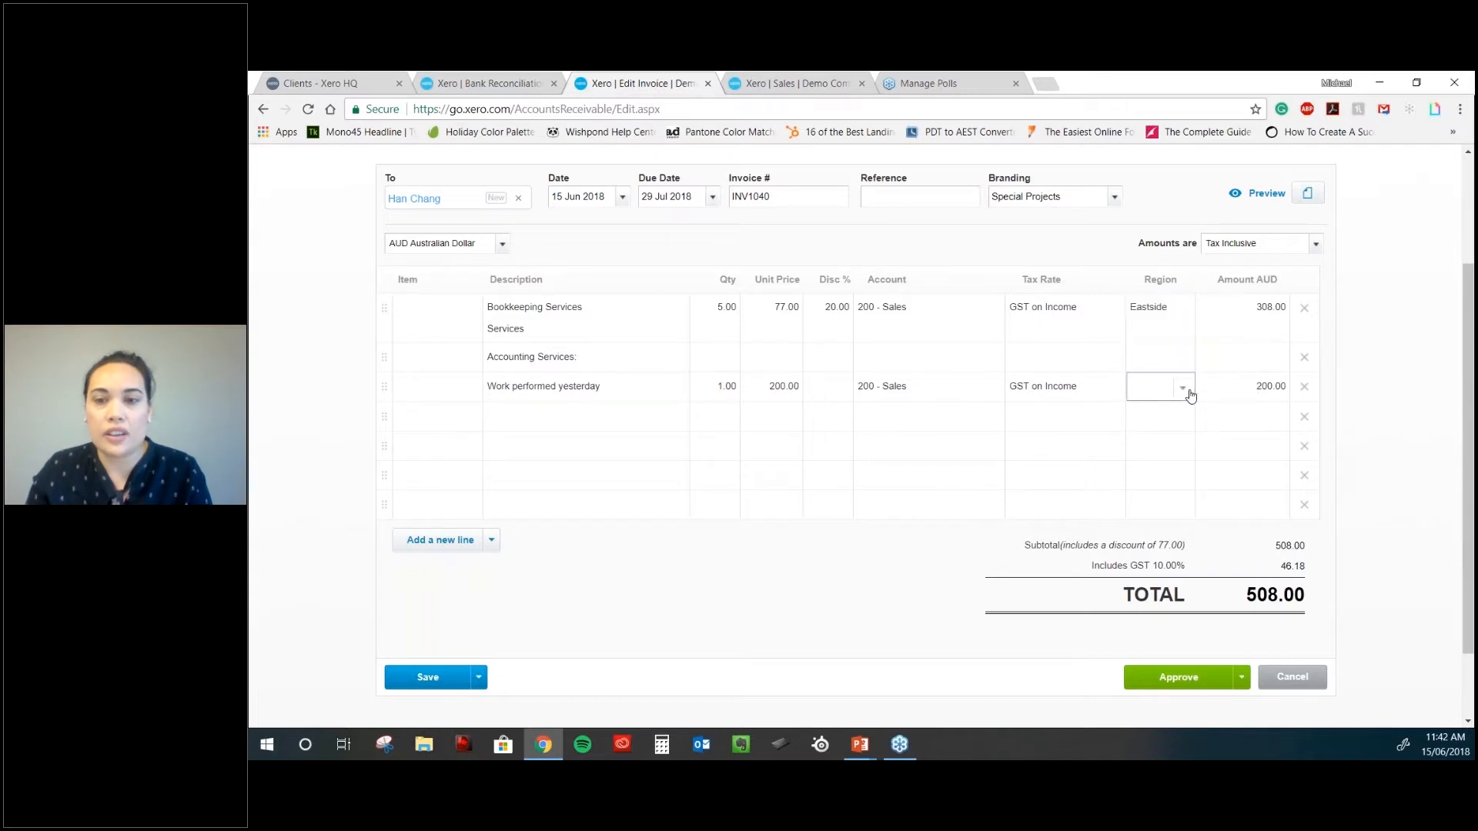
pyautogui.click(1182, 388)
pyautogui.click(1155, 465)
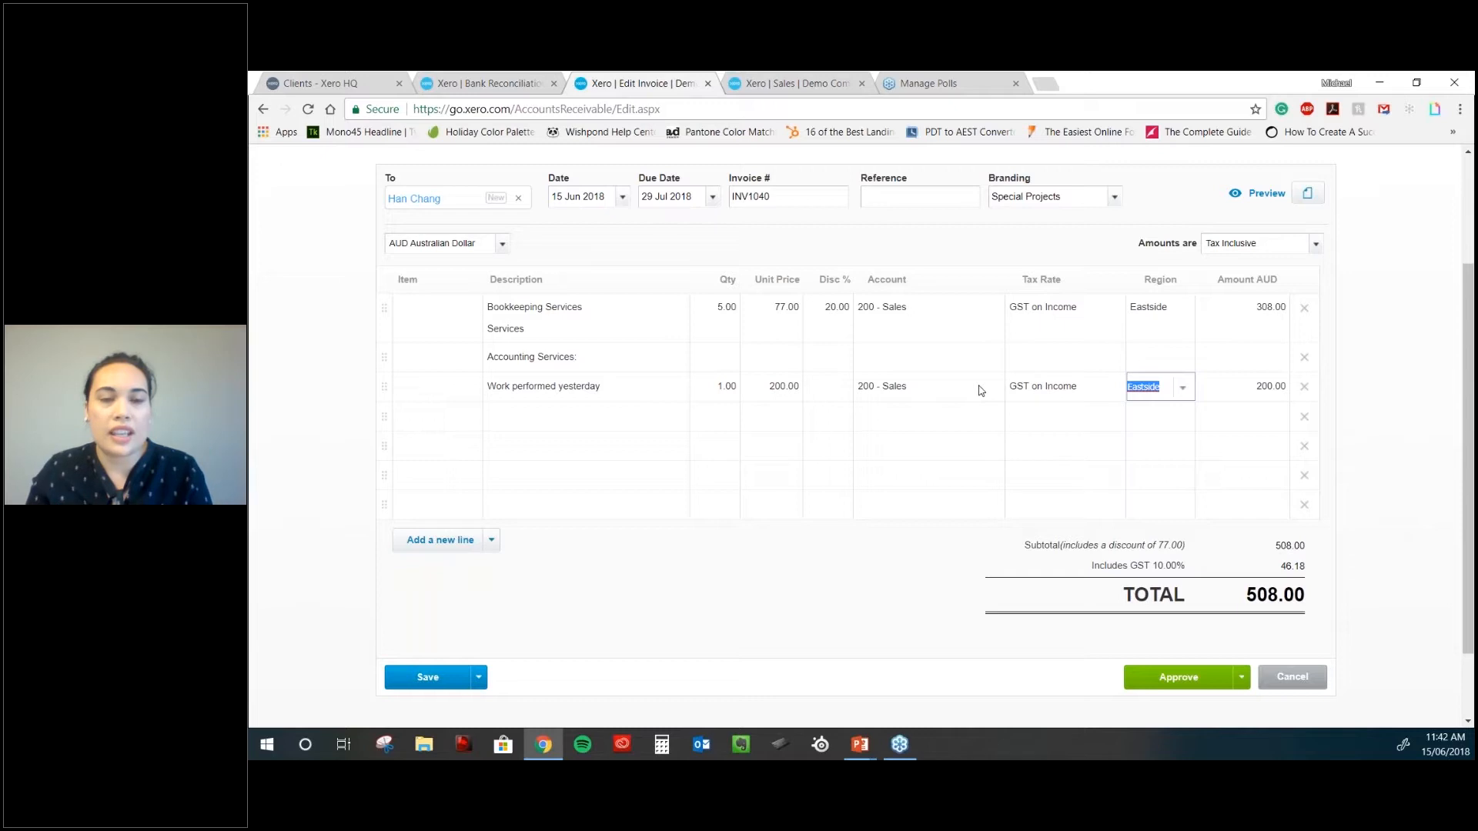
pyautogui.scroll(1, 974, 393)
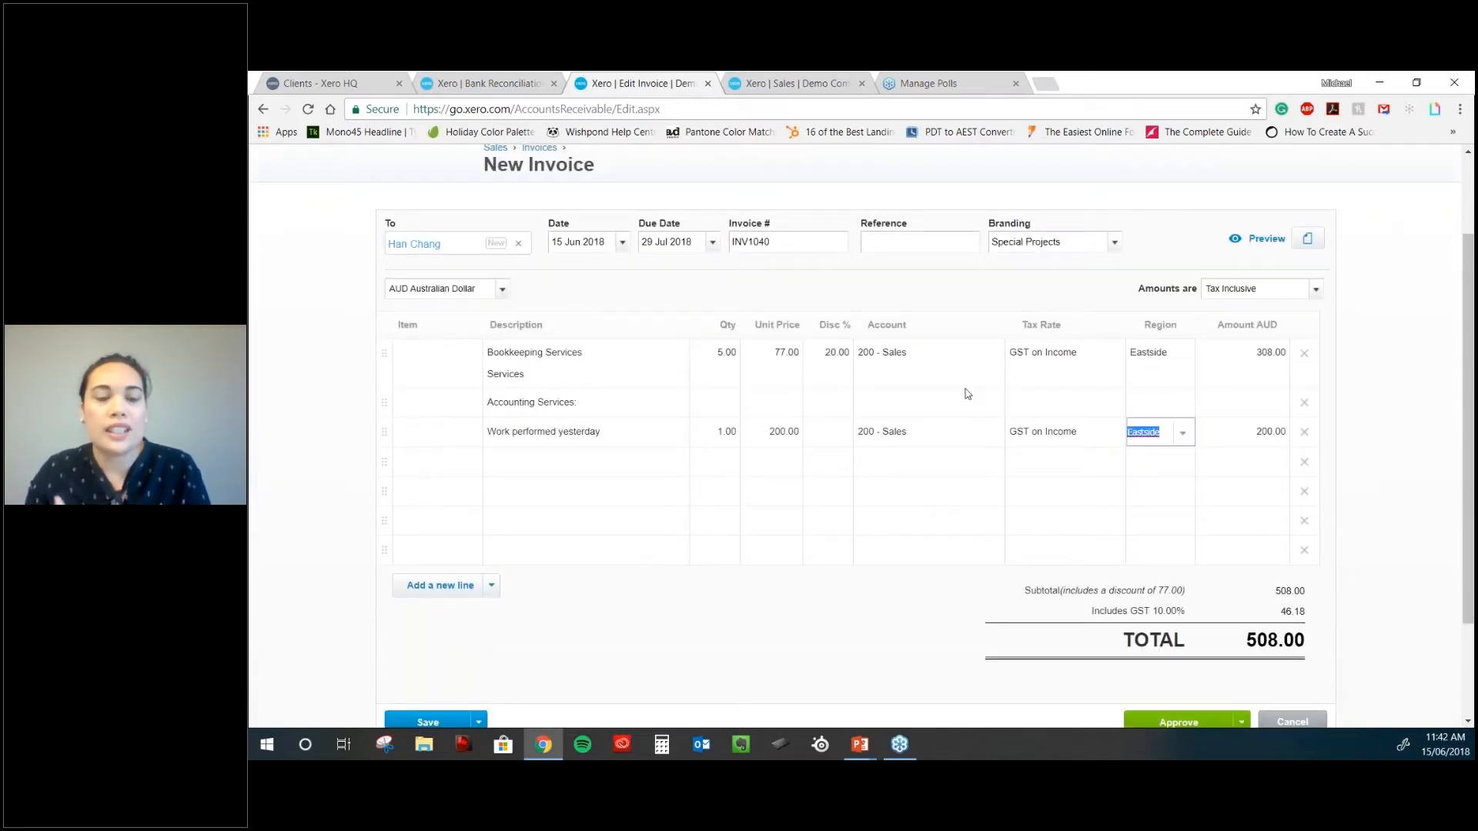
pyautogui.scroll(-1, 900, 424)
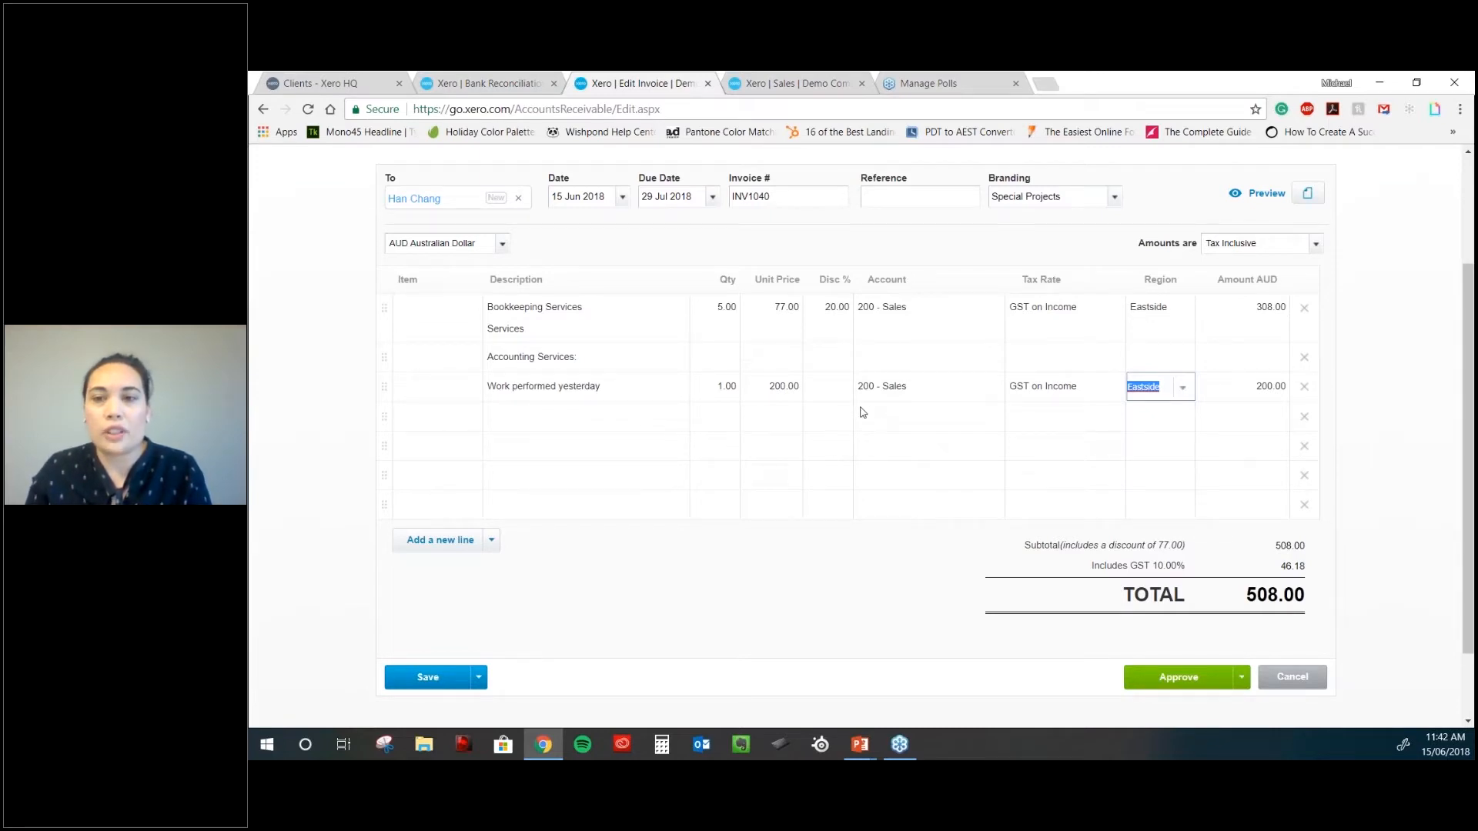
pyautogui.scroll(1, 862, 412)
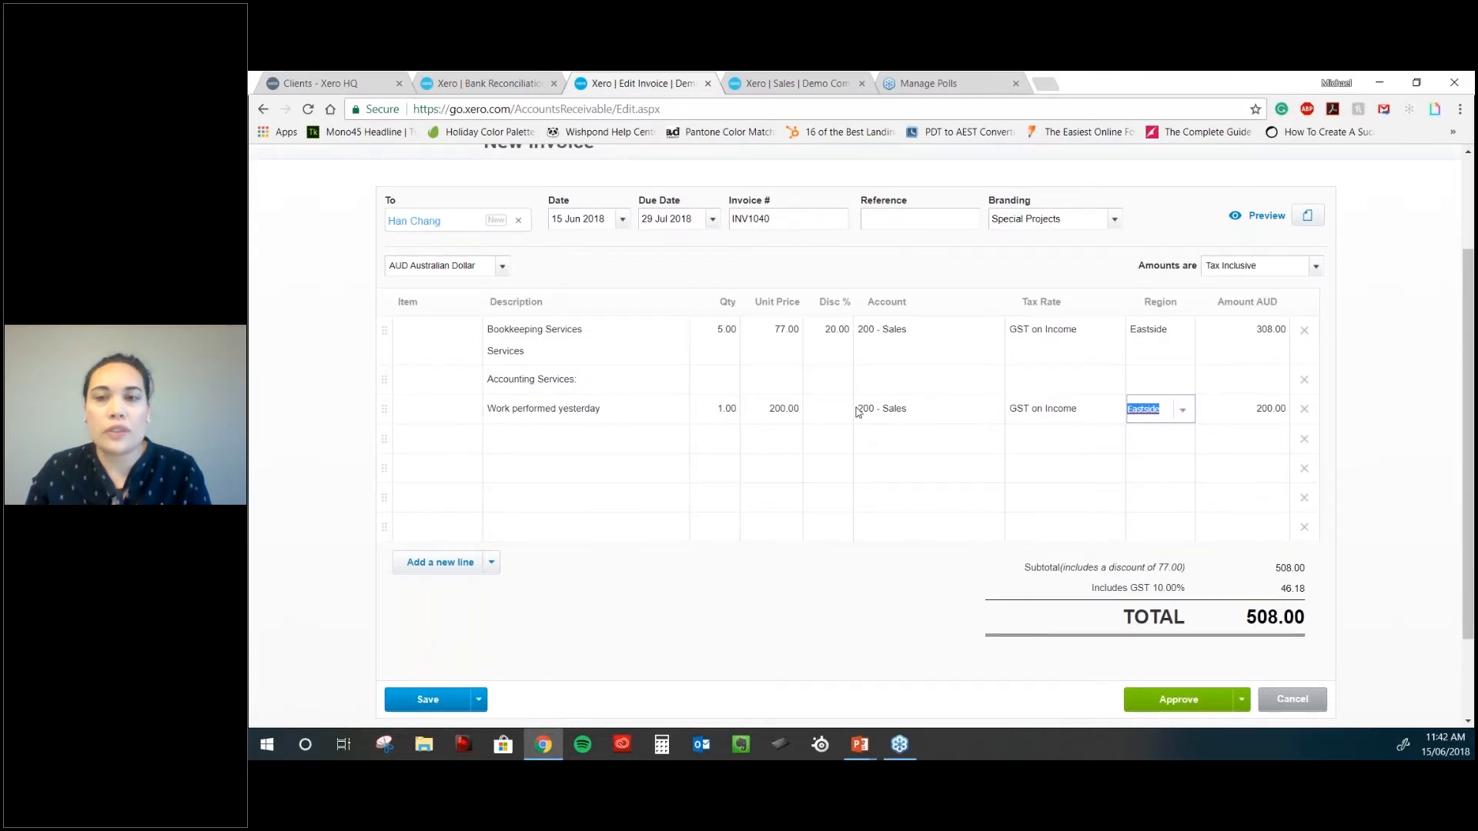
pyautogui.scroll(2, 858, 412)
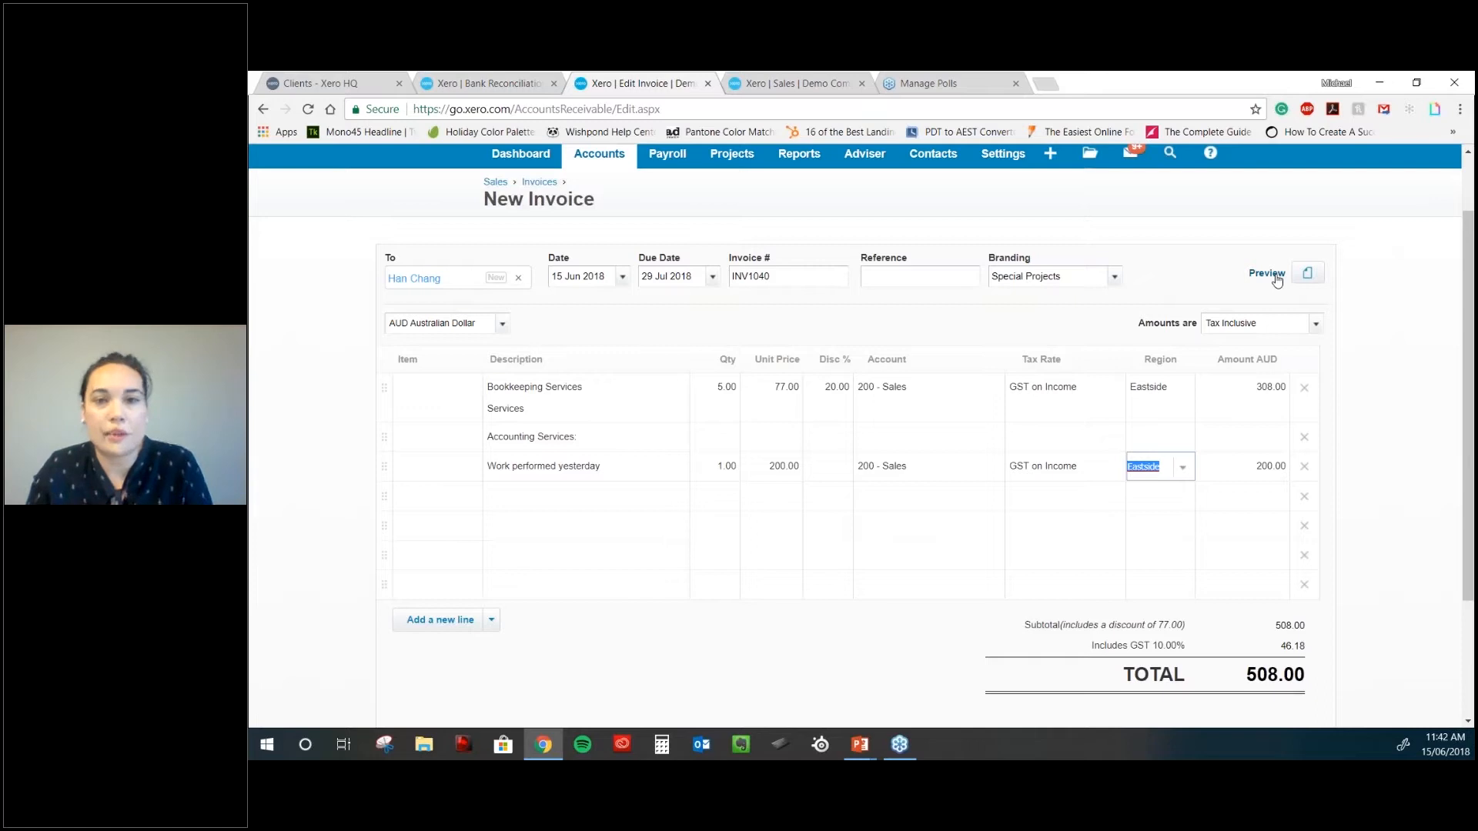
pyautogui.click(1277, 280)
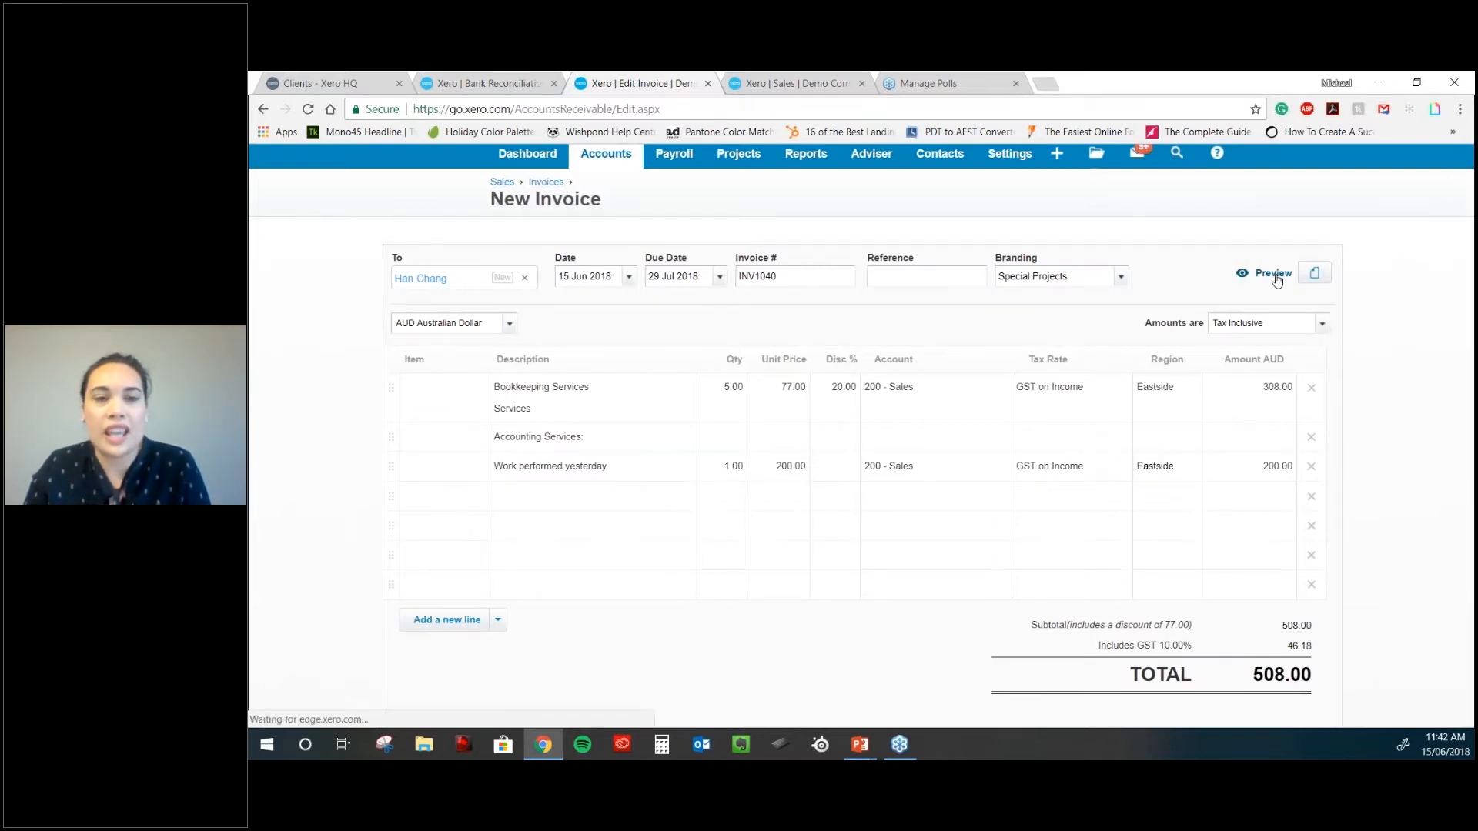
pyautogui.scroll(-5, 966, 388)
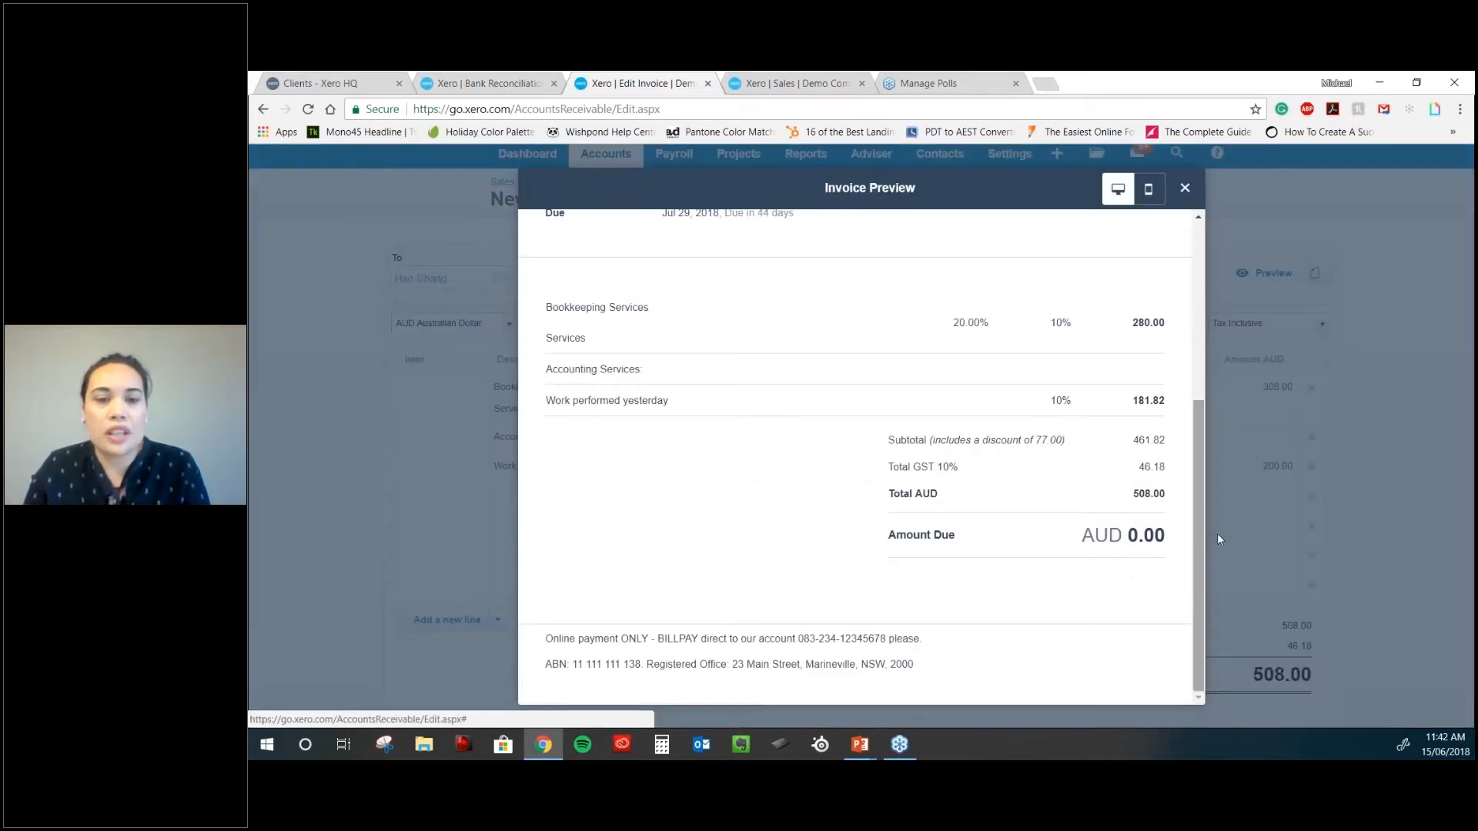
pyautogui.moveTo(1198, 541); pyautogui.dragTo(1210, 219)
pyautogui.click(1210, 218)
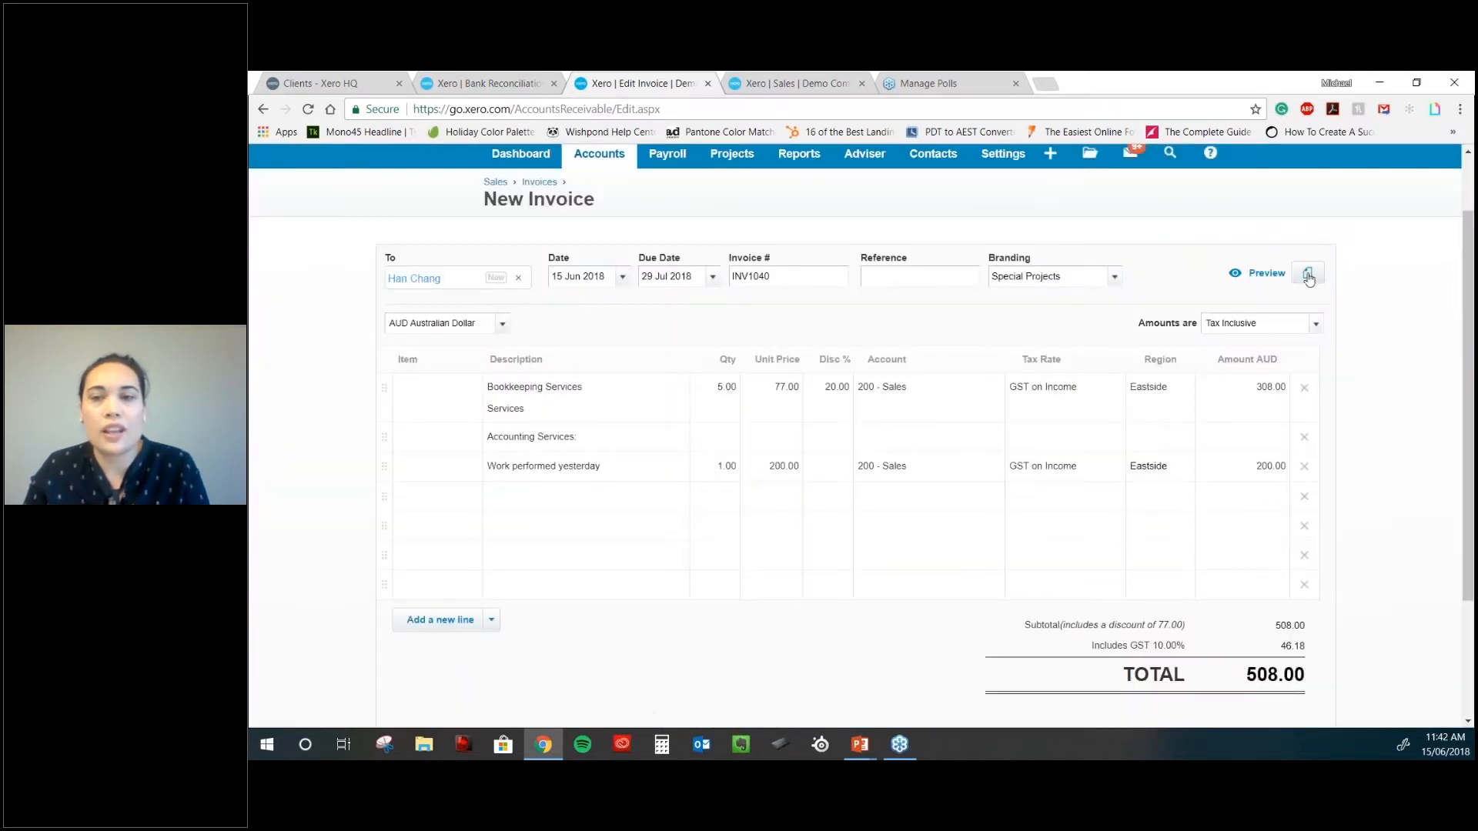
pyautogui.click(1308, 275)
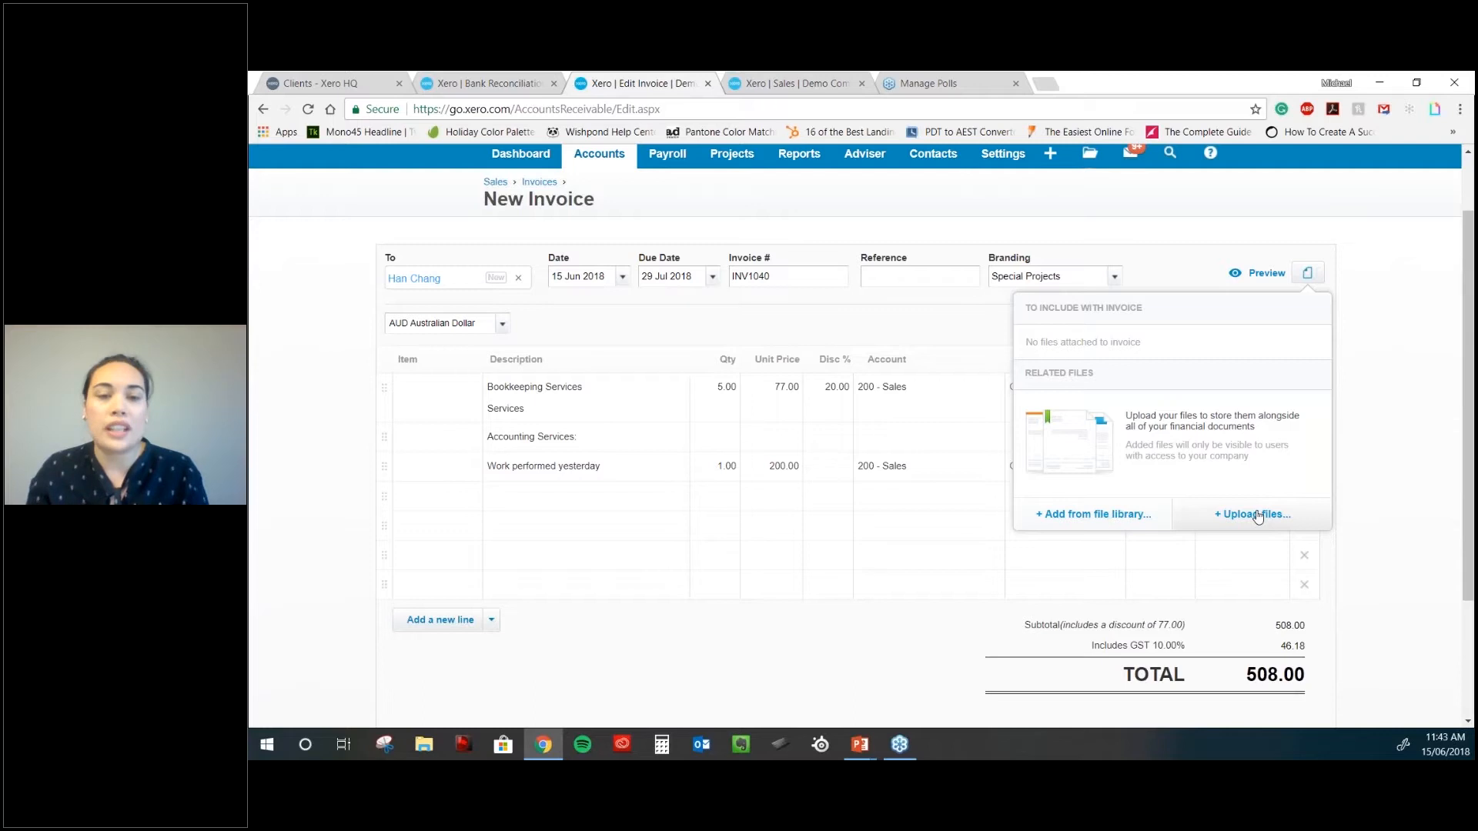
pyautogui.click(1373, 479)
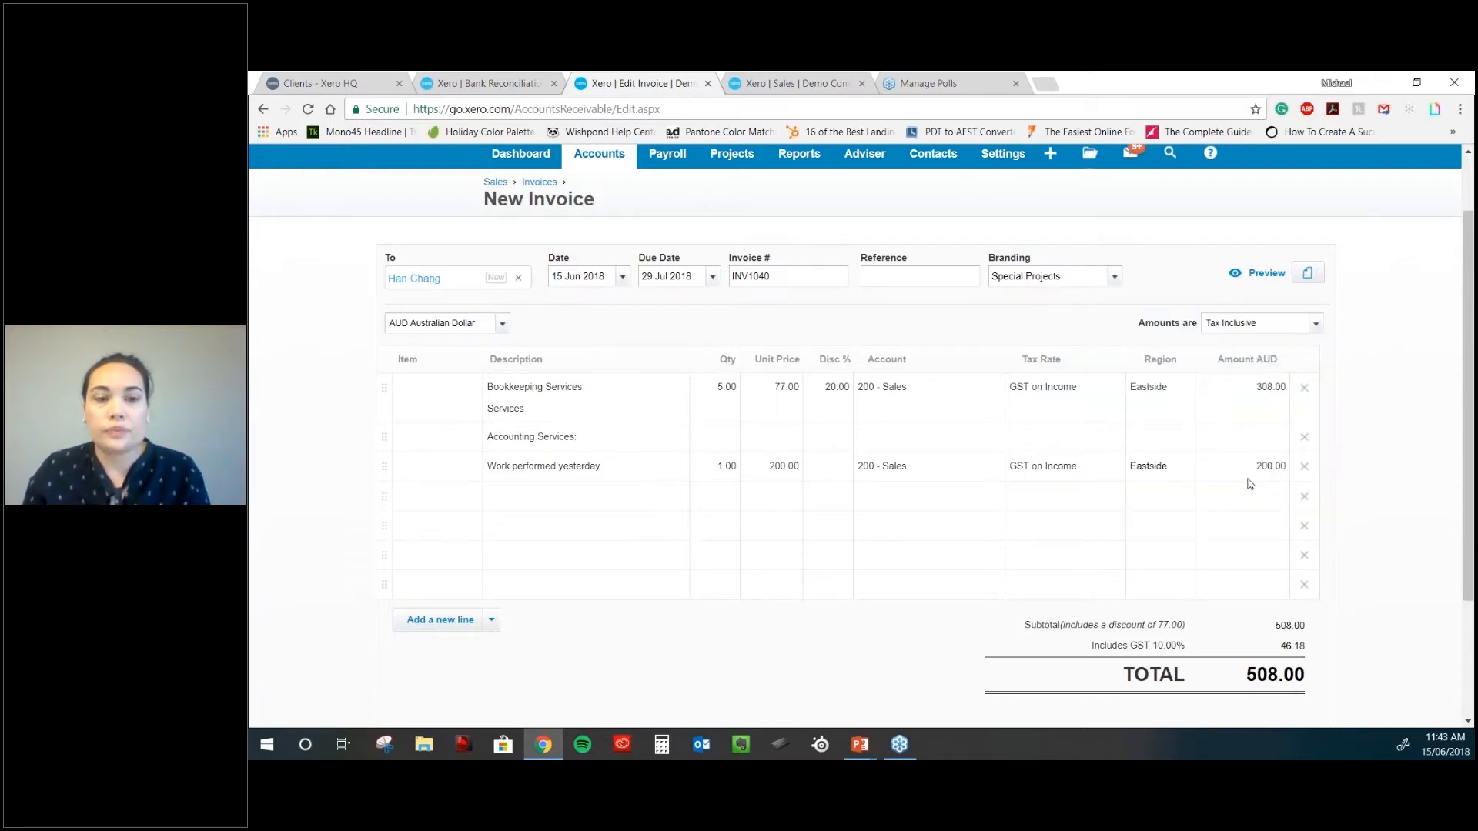
pyautogui.scroll(-1, 1250, 483)
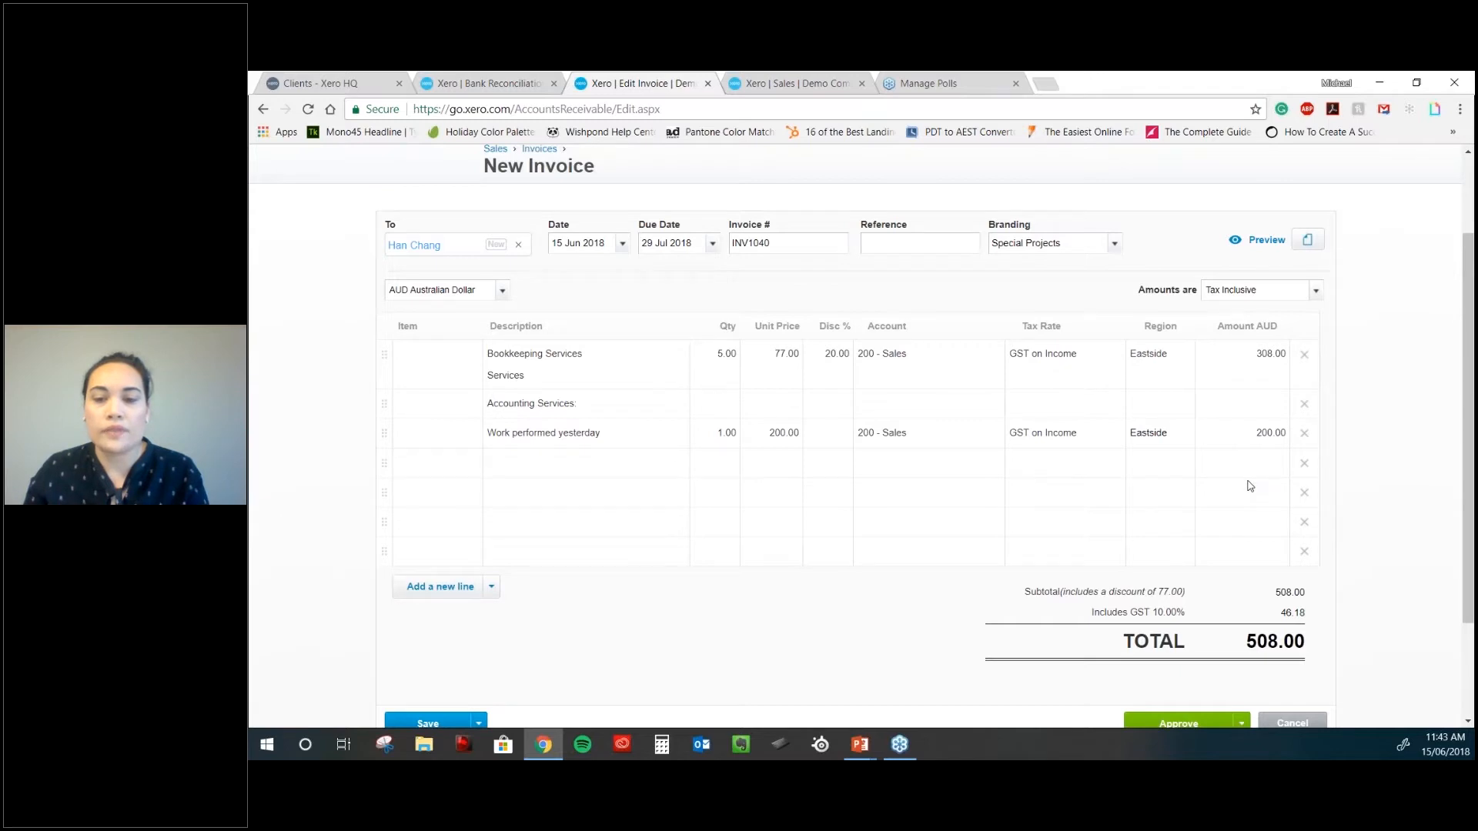
# - Approve invoice INV1040 for 508.00 and scroll down to Receive a payment
pyautogui.scroll(-2, 1250, 485)
pyautogui.click(1240, 588)
pyautogui.click(1152, 612)
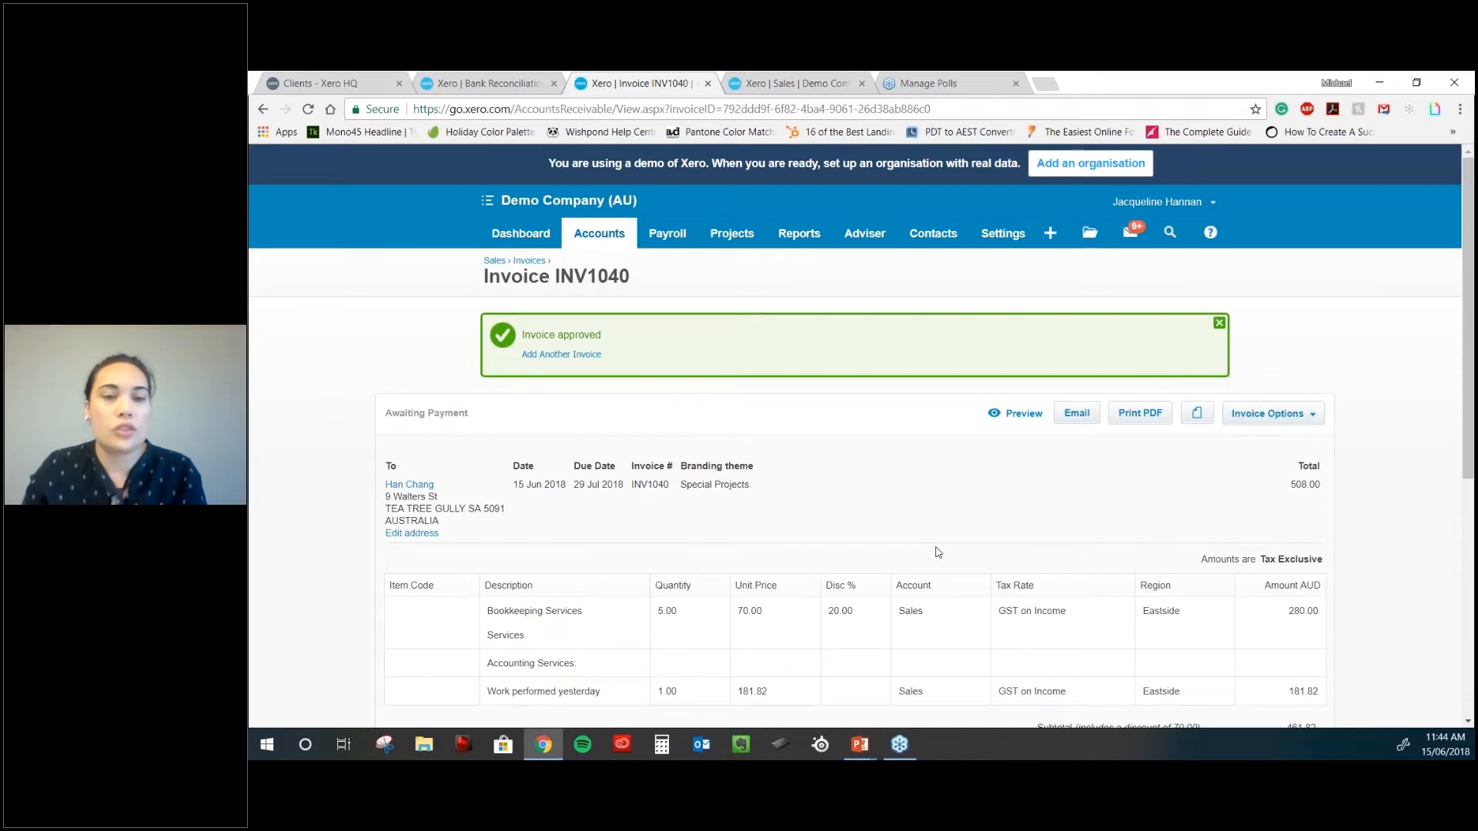
pyautogui.scroll(-1, 938, 552)
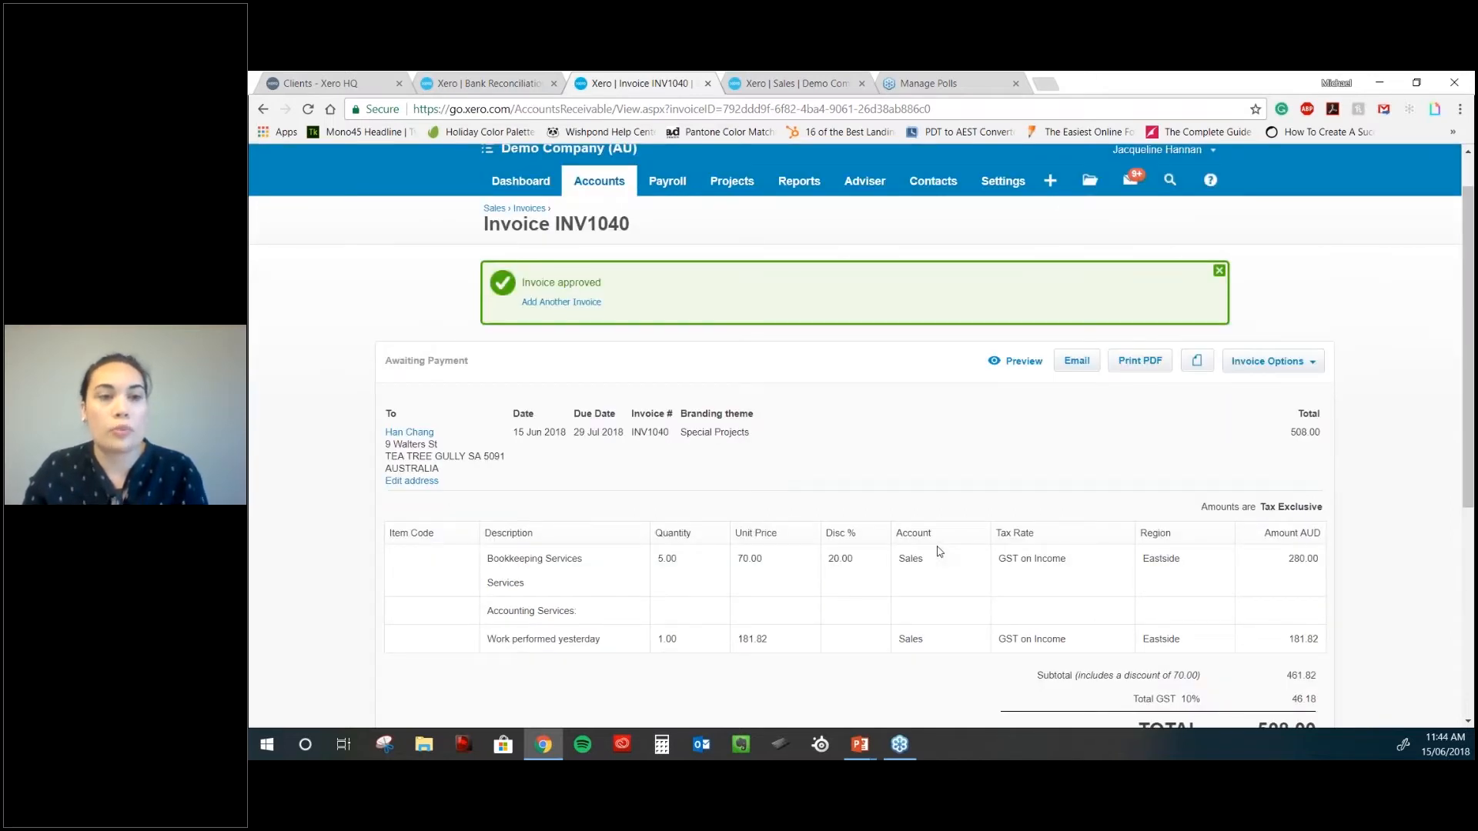
pyautogui.scroll(-1, 937, 552)
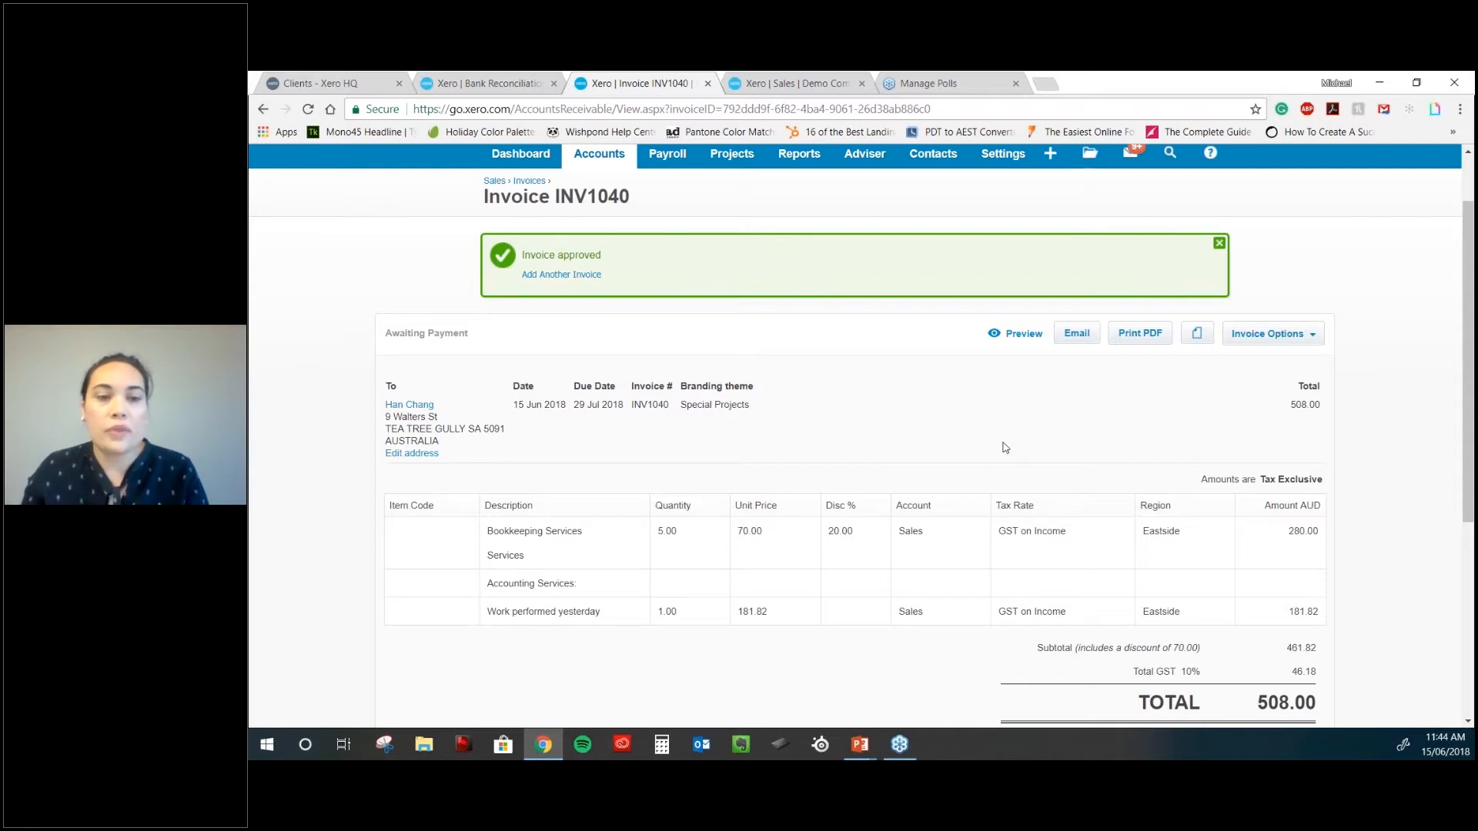
pyautogui.scroll(-1, 926, 472)
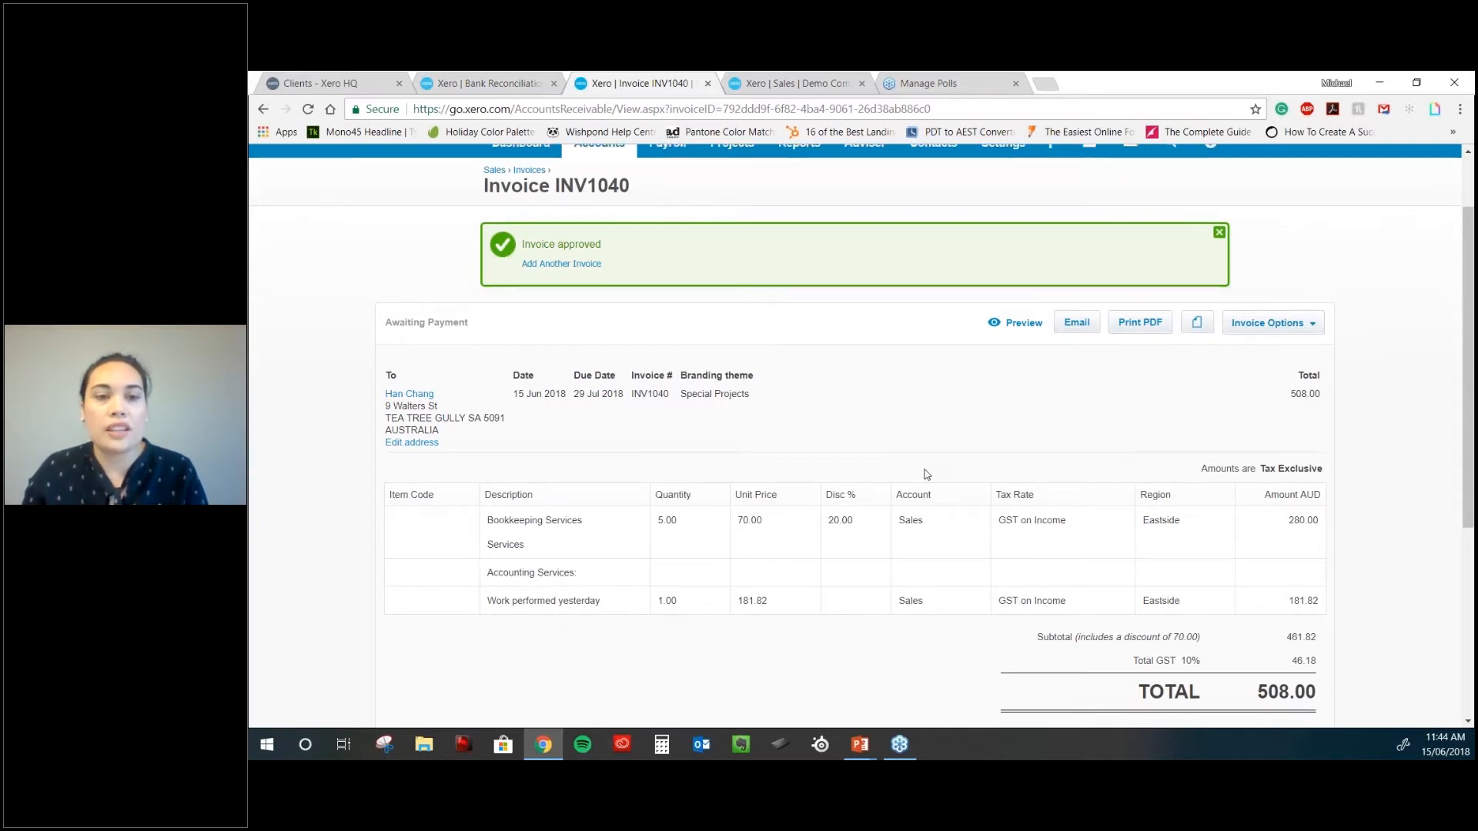
# - Record the 508.00 payment on 15 Jun 2018 into 090 - Business Bank Account, reference 'eftpos'
pyautogui.scroll(-5, 926, 473)
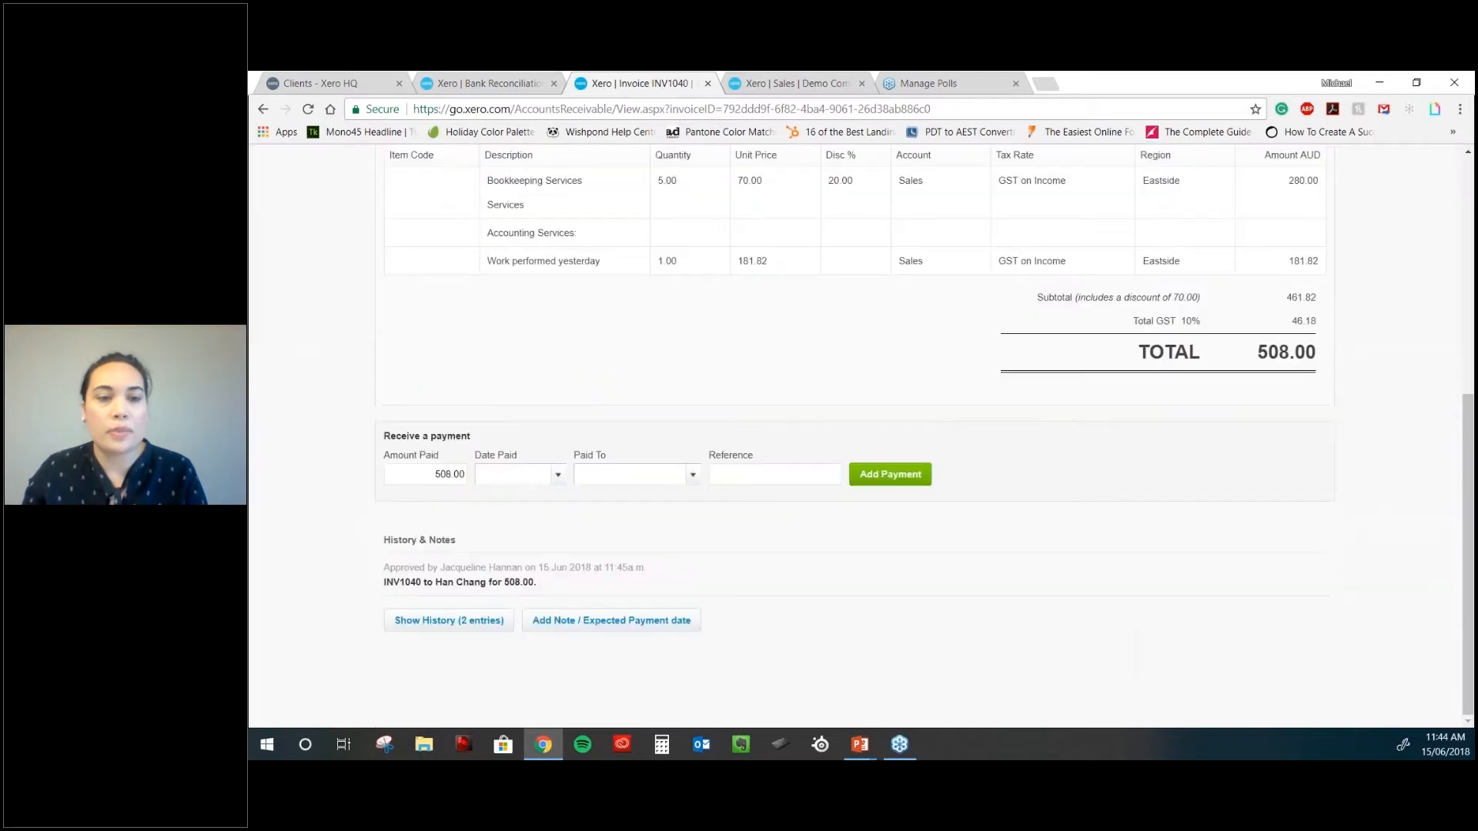
pyautogui.click(548, 481)
pyautogui.click(680, 343)
pyautogui.click(693, 475)
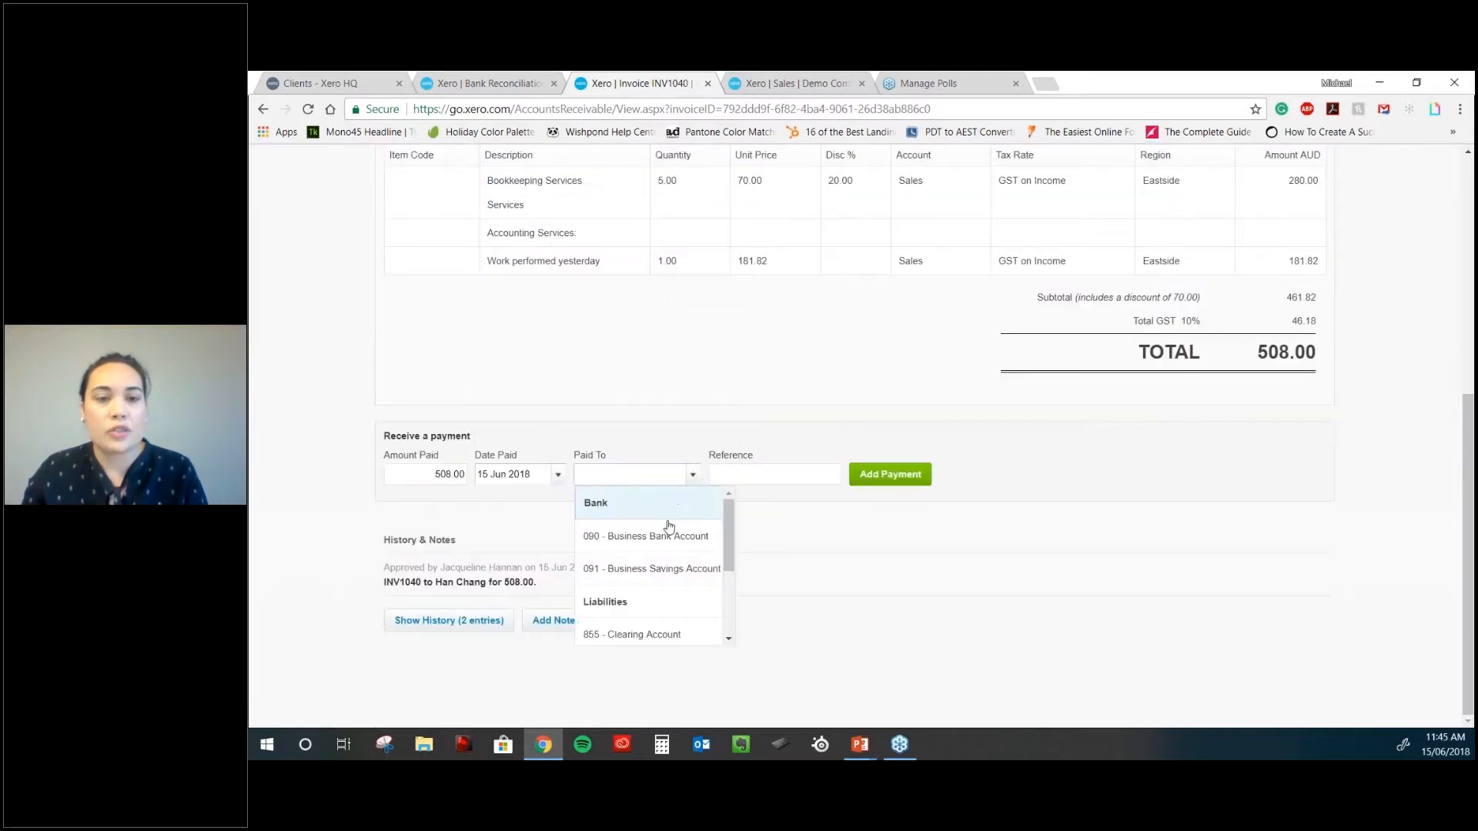
pyautogui.click(664, 537)
pyautogui.press('Tab')
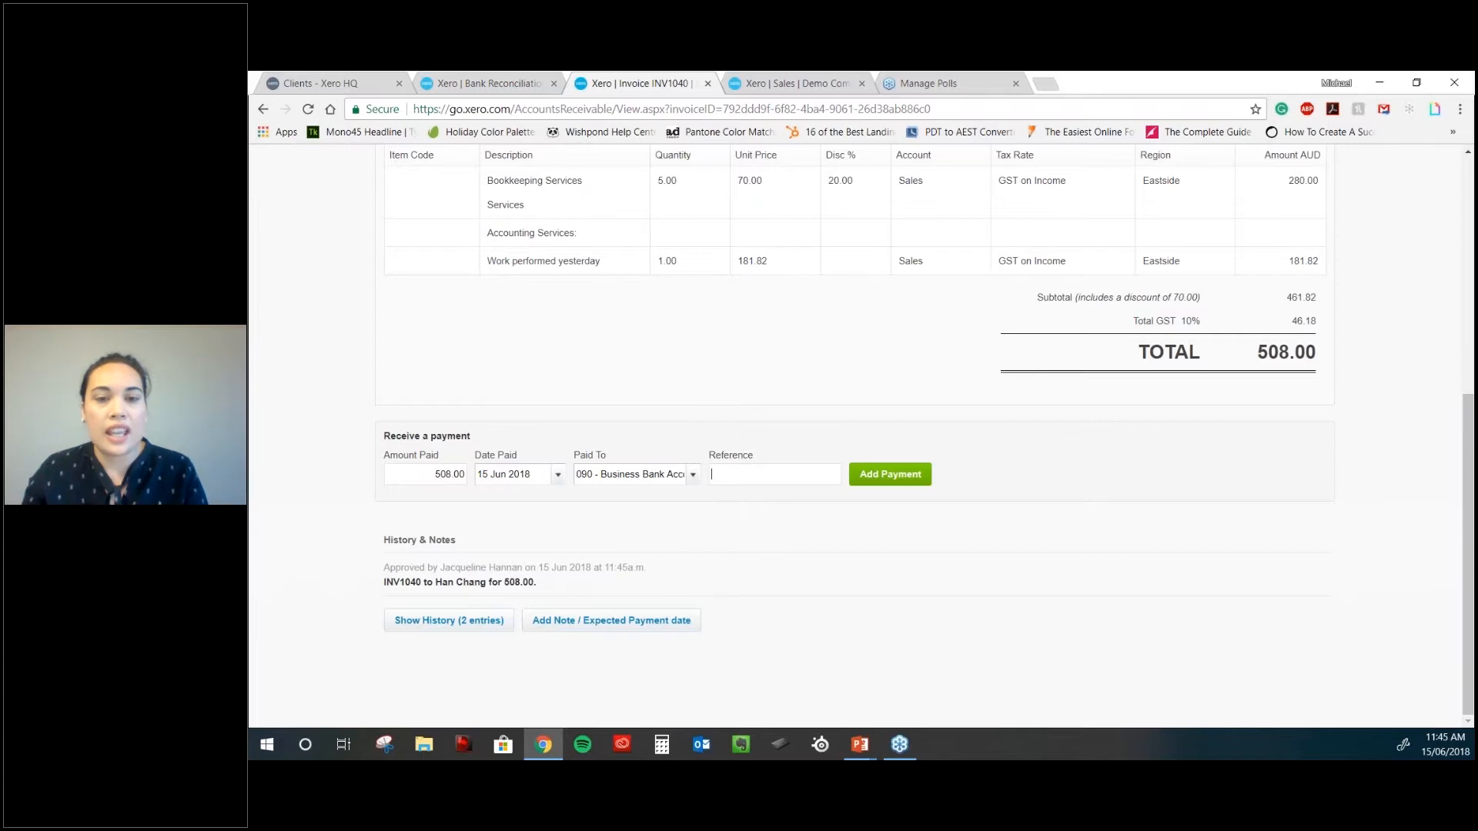
pyautogui.write('eftpos')
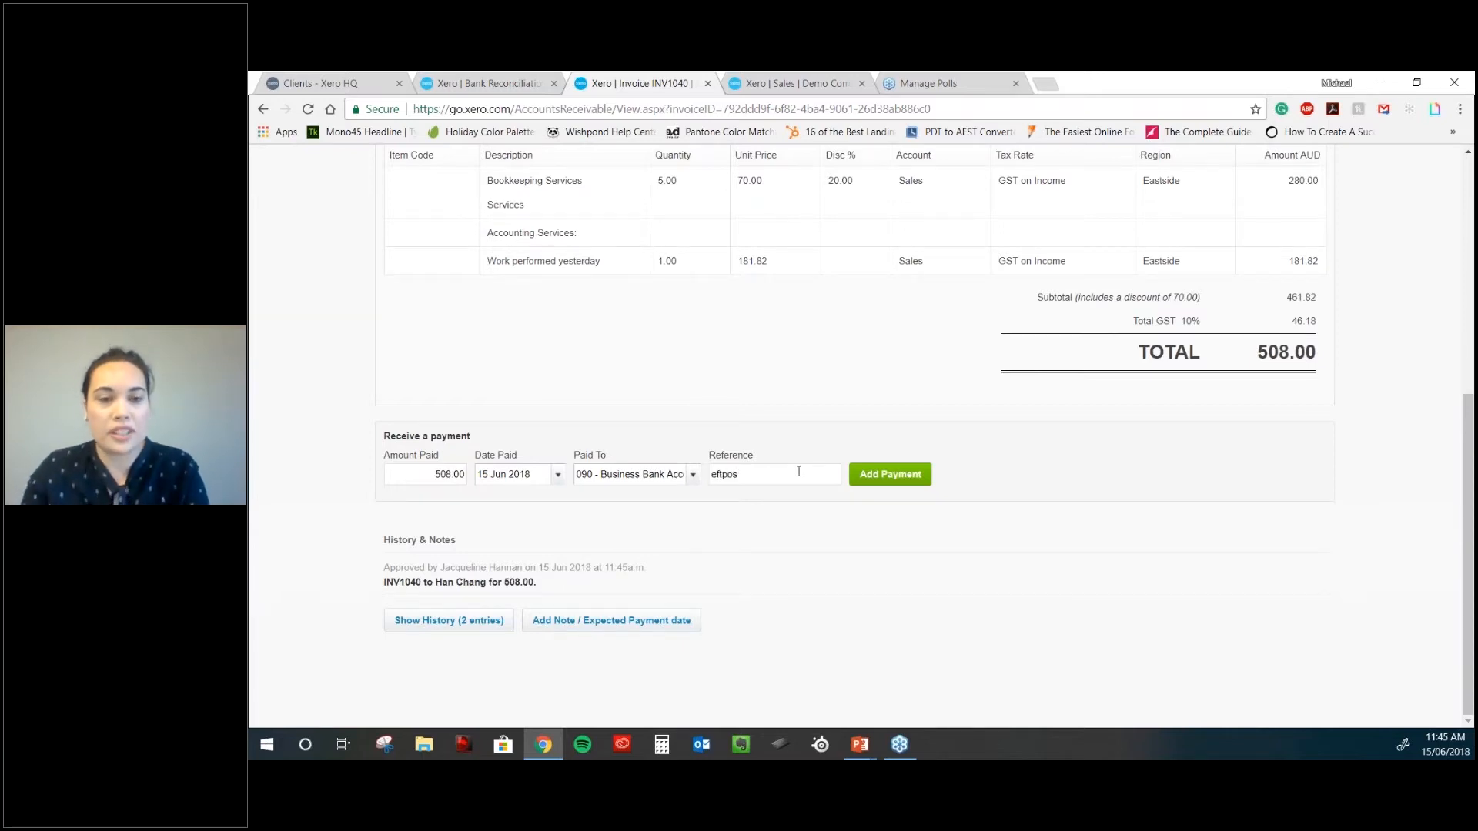
pyautogui.click(876, 490)
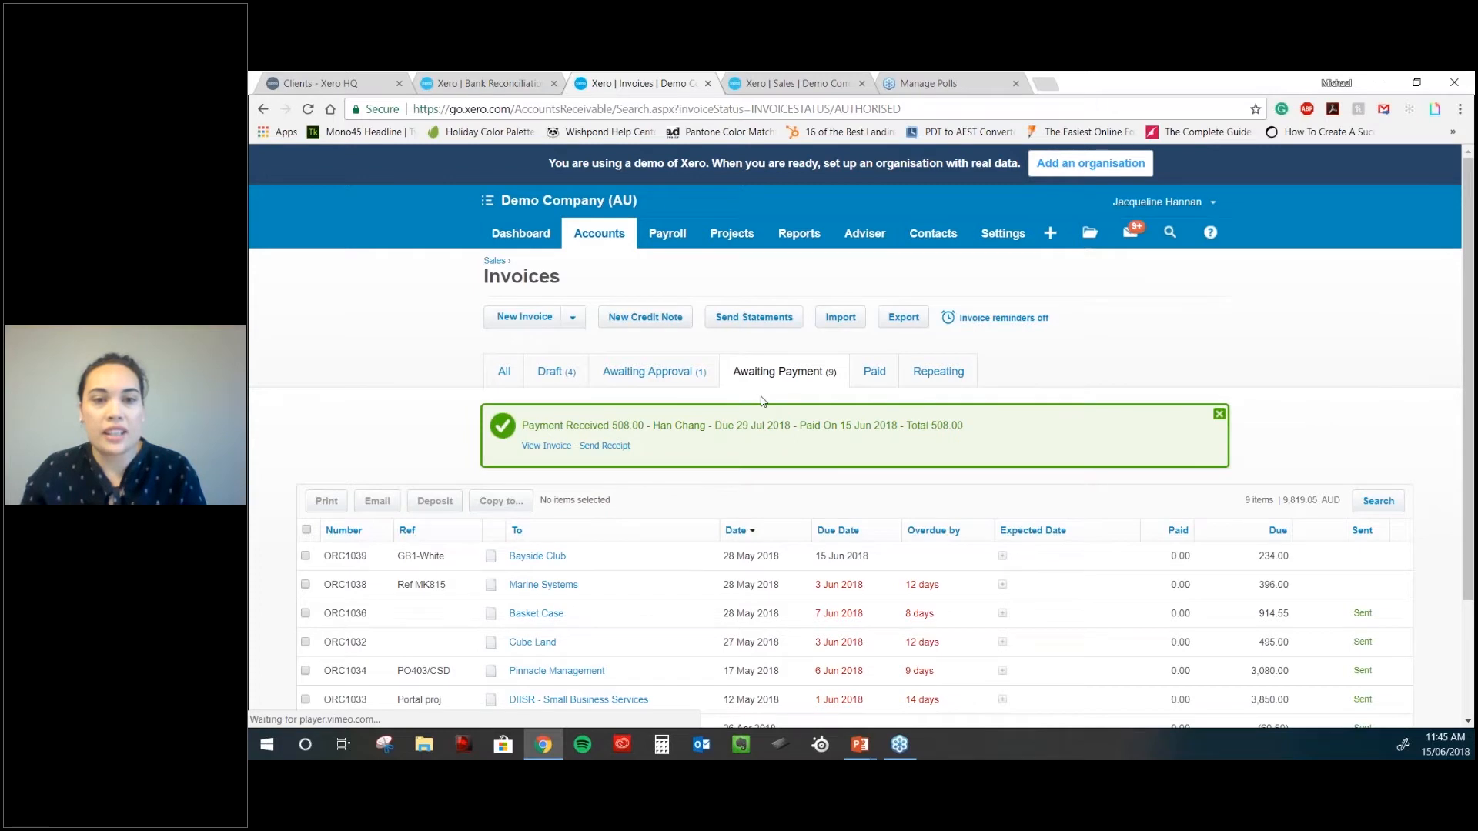
pyautogui.scroll(-2, 761, 401)
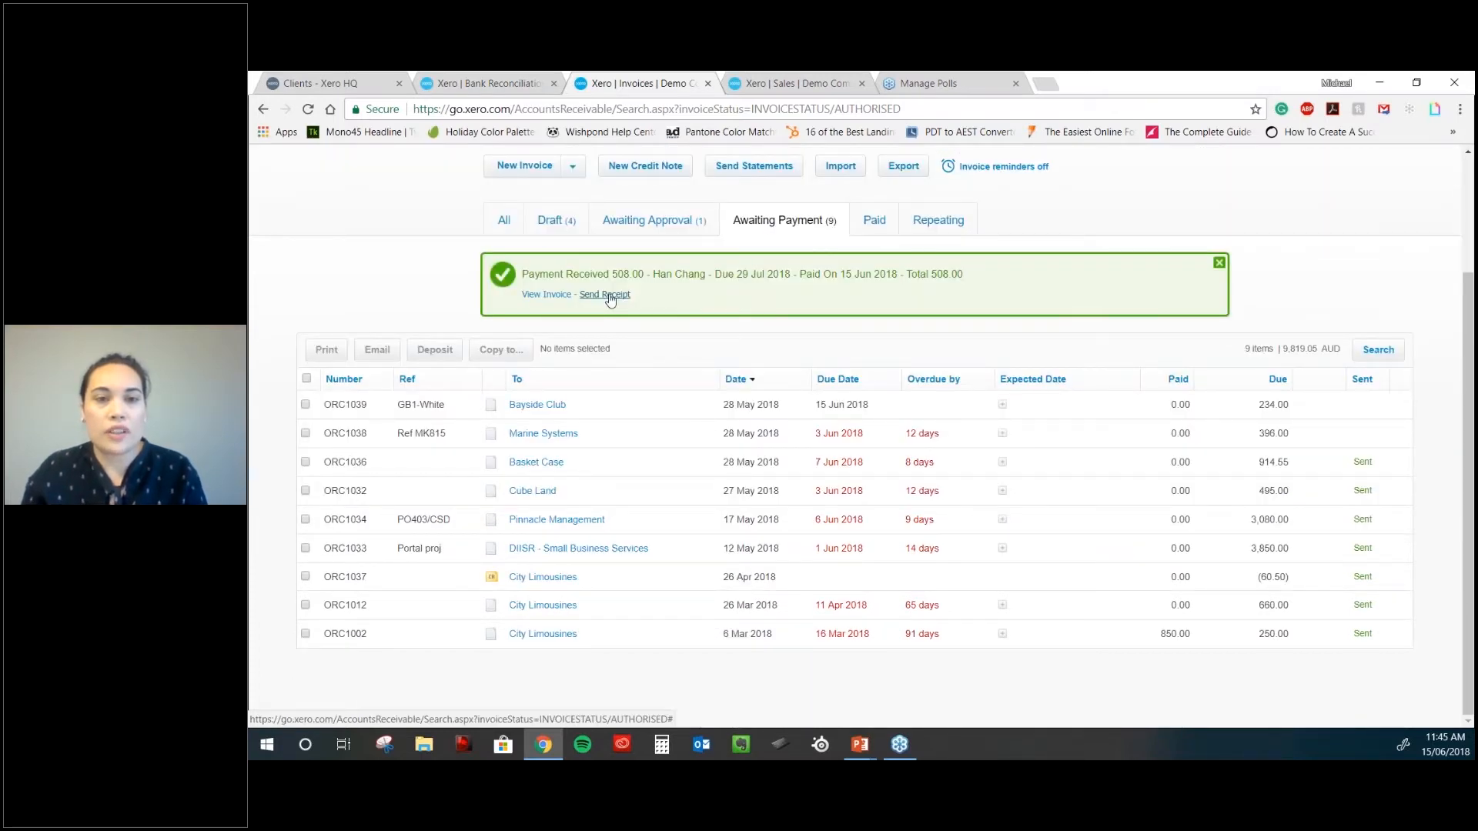
pyautogui.click(606, 295)
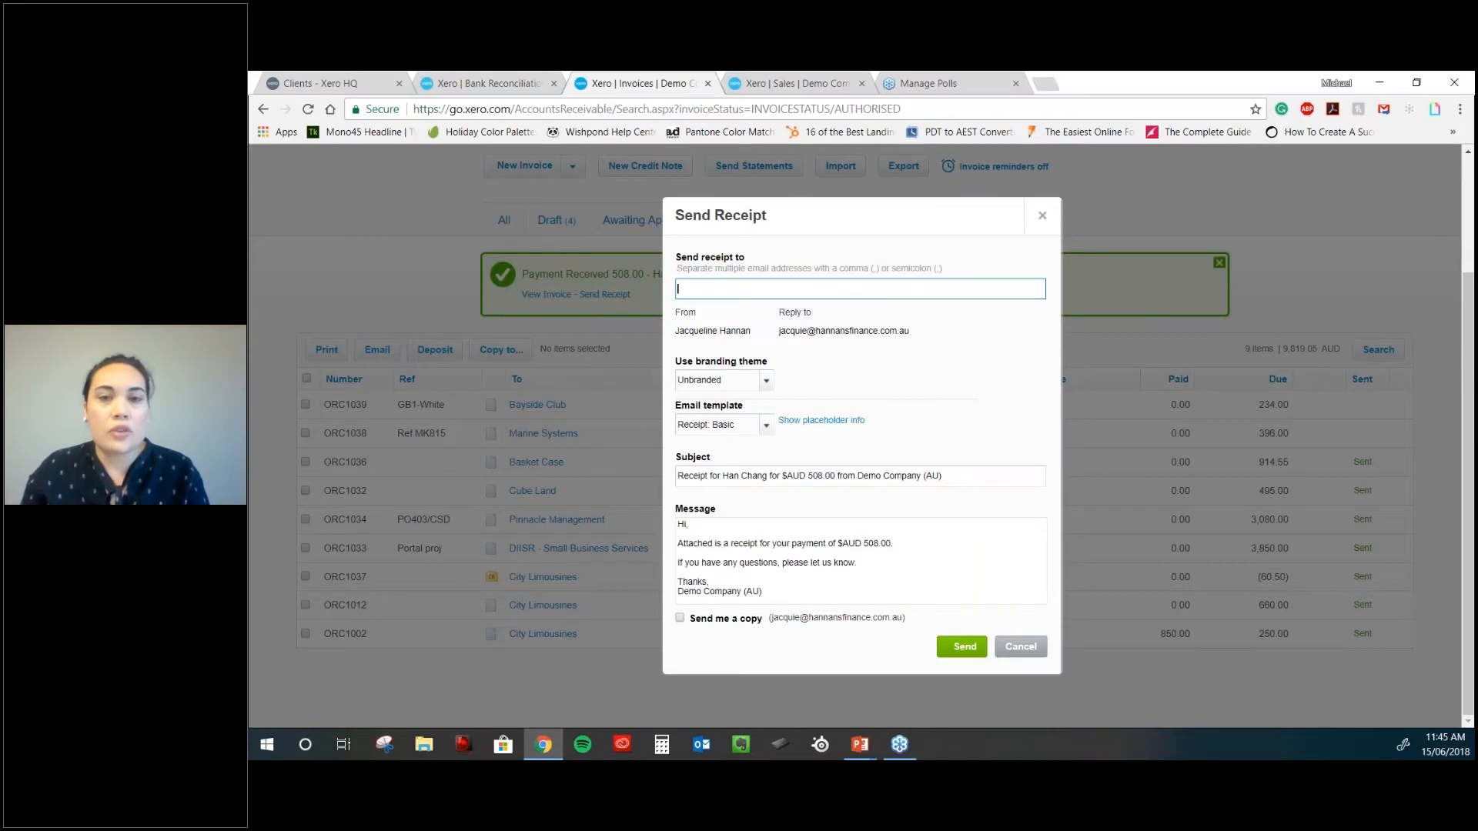
pyautogui.click(1042, 215)
pyautogui.scroll(1, 1062, 401)
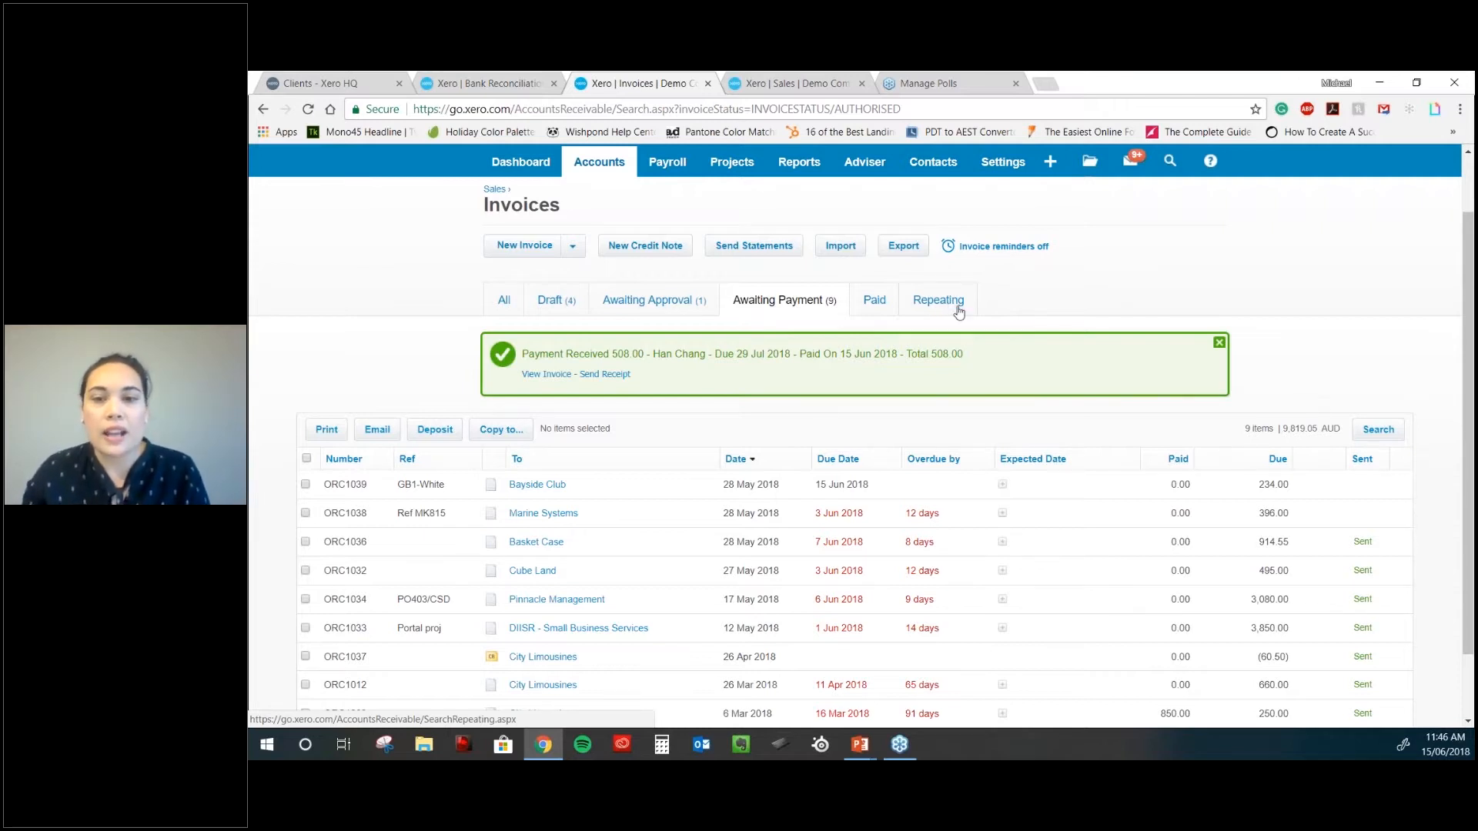
# - Add a note that Bayside will pay next week and expected date 22 Jun 2018 to ORC1039
pyautogui.scroll(-2, 1049, 429)
pyautogui.moveTo(1032, 422)
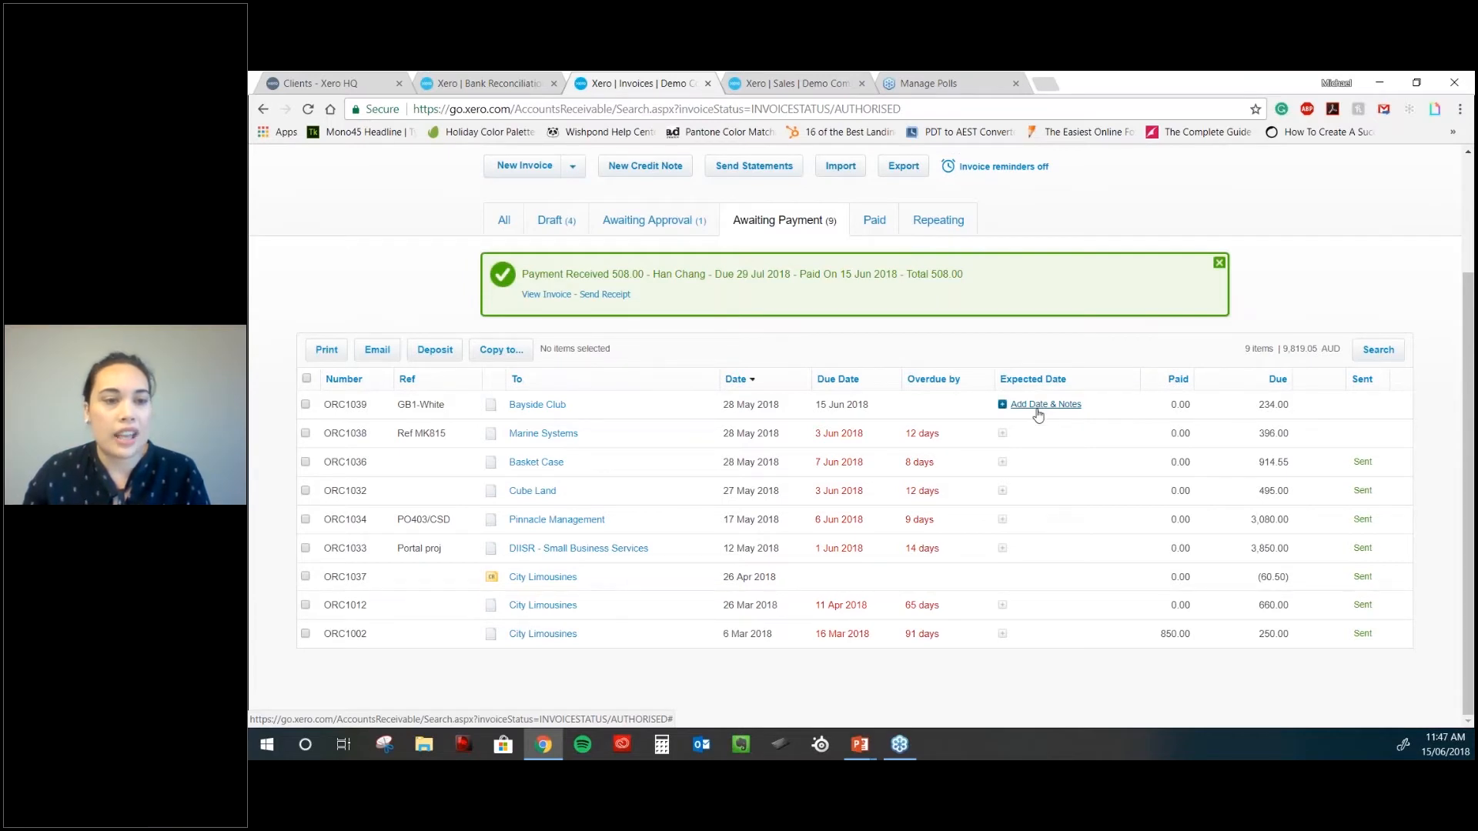
pyautogui.click(1039, 405)
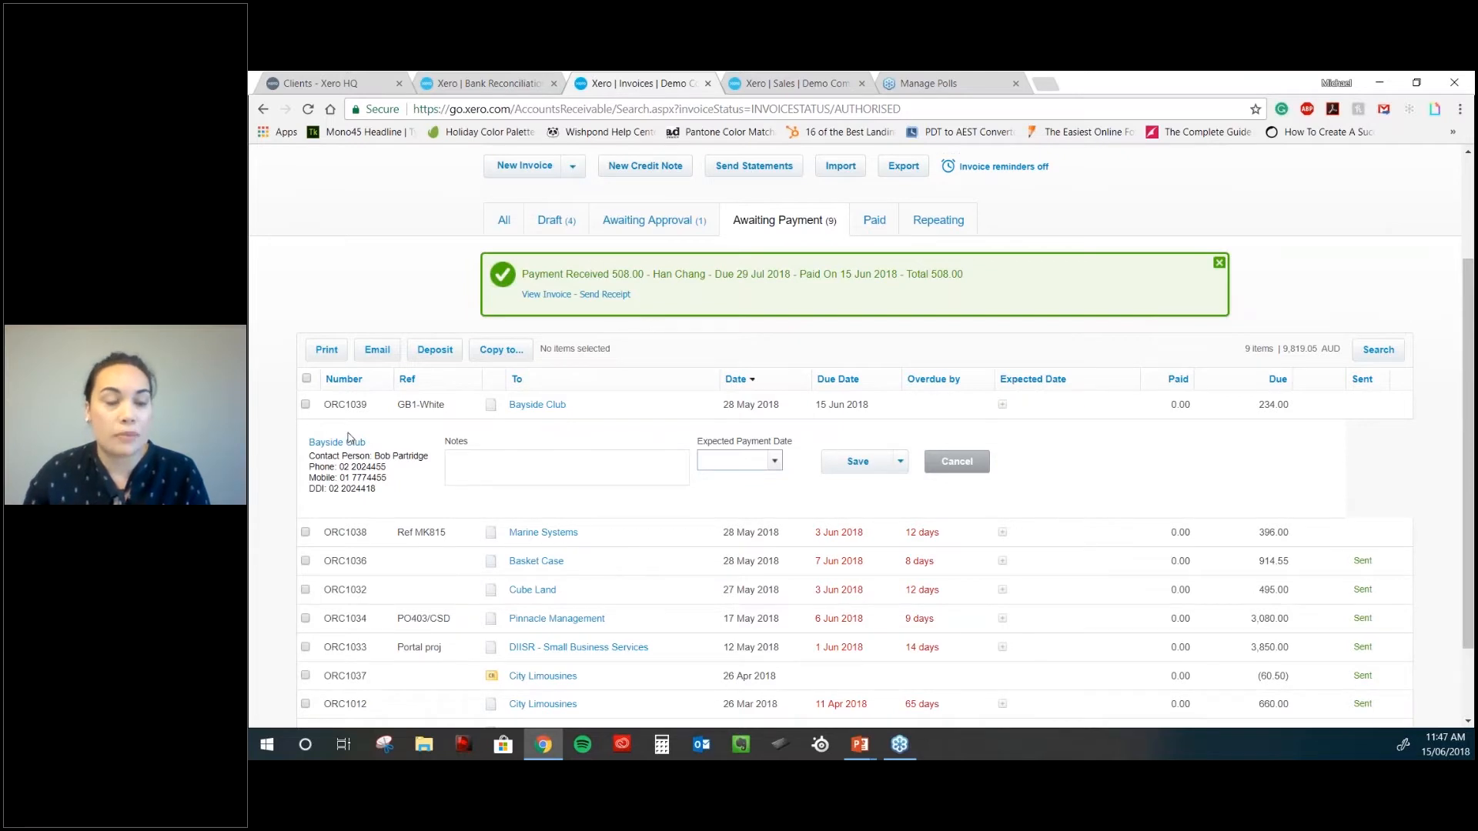
pyautogui.click(509, 461)
pyautogui.write('bayside said that they will pay next week.')
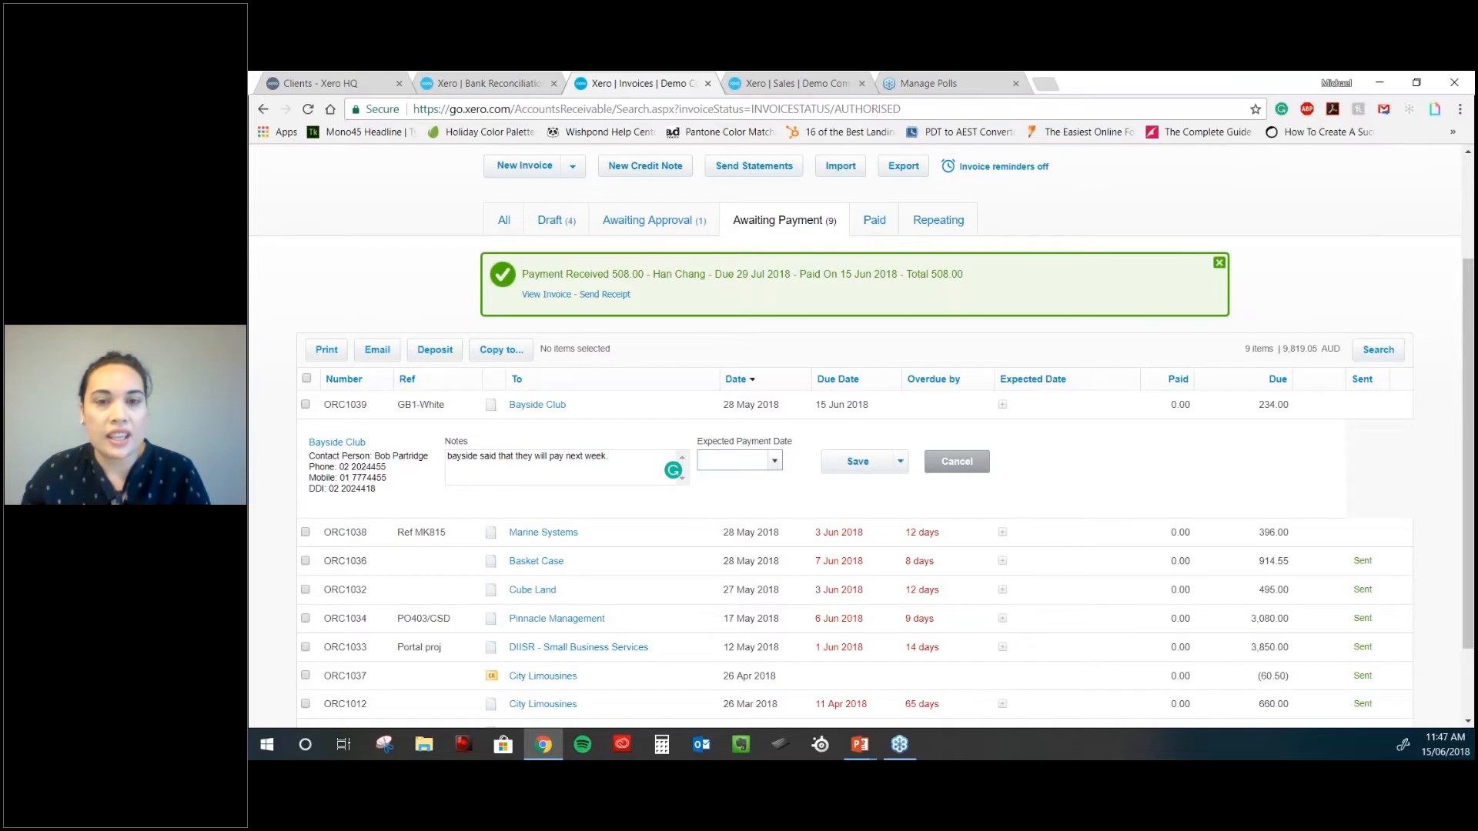
pyautogui.click(774, 460)
pyautogui.click(906, 358)
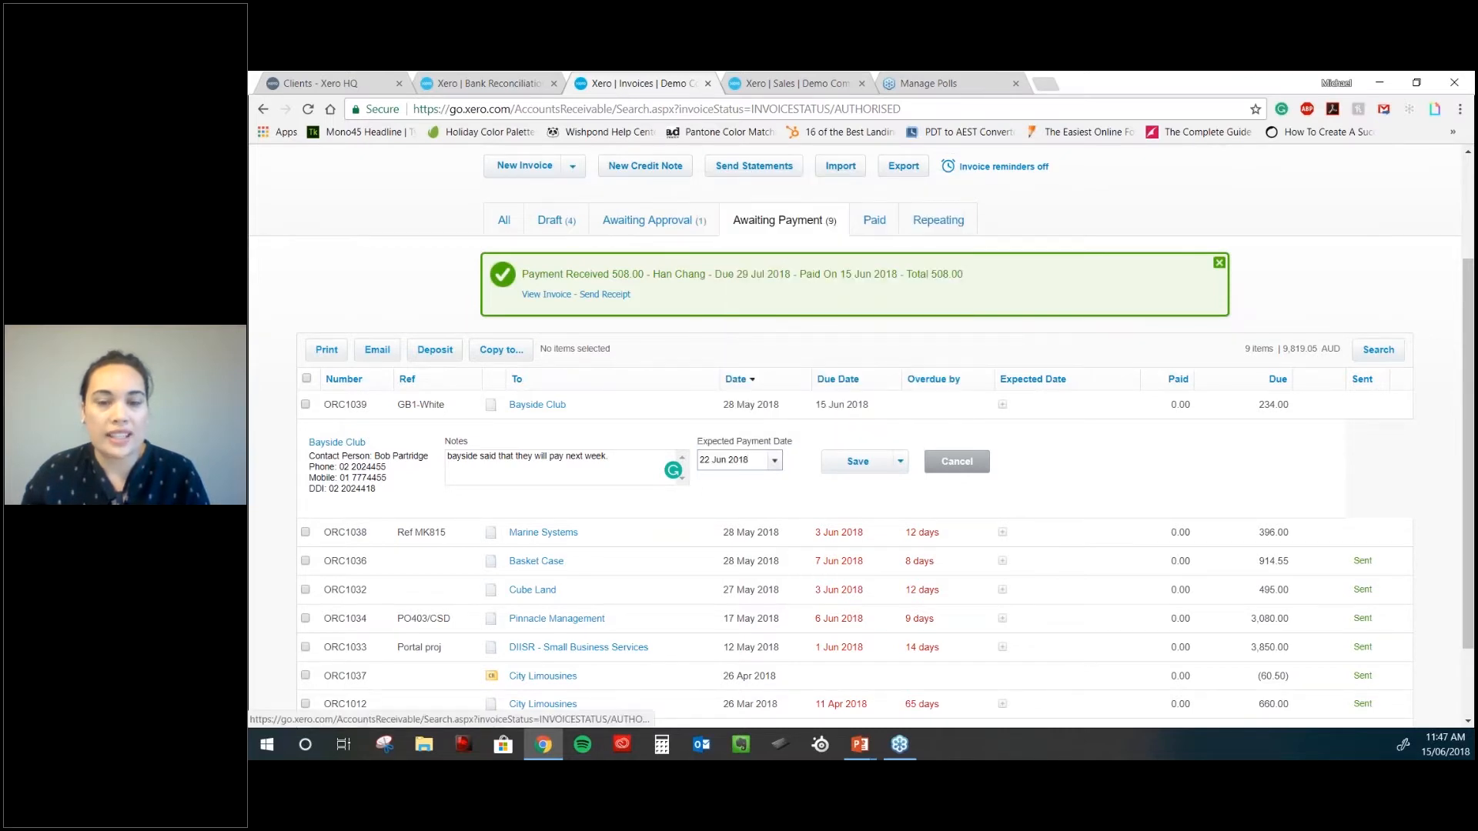
pyautogui.click(857, 461)
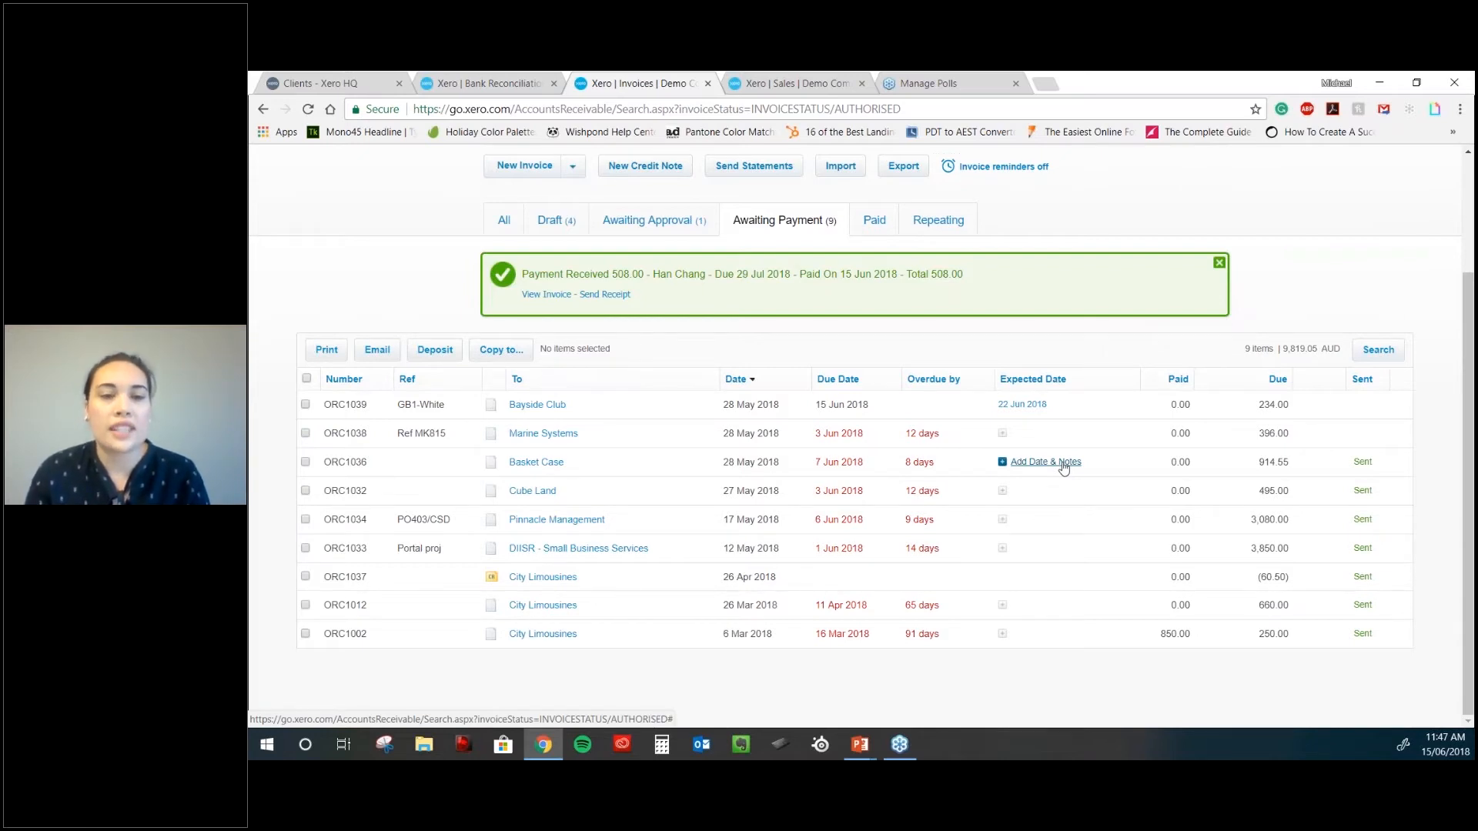
# - Open invoice ORC1039 and return to the Awaiting Payment list
pyautogui.click(1032, 406)
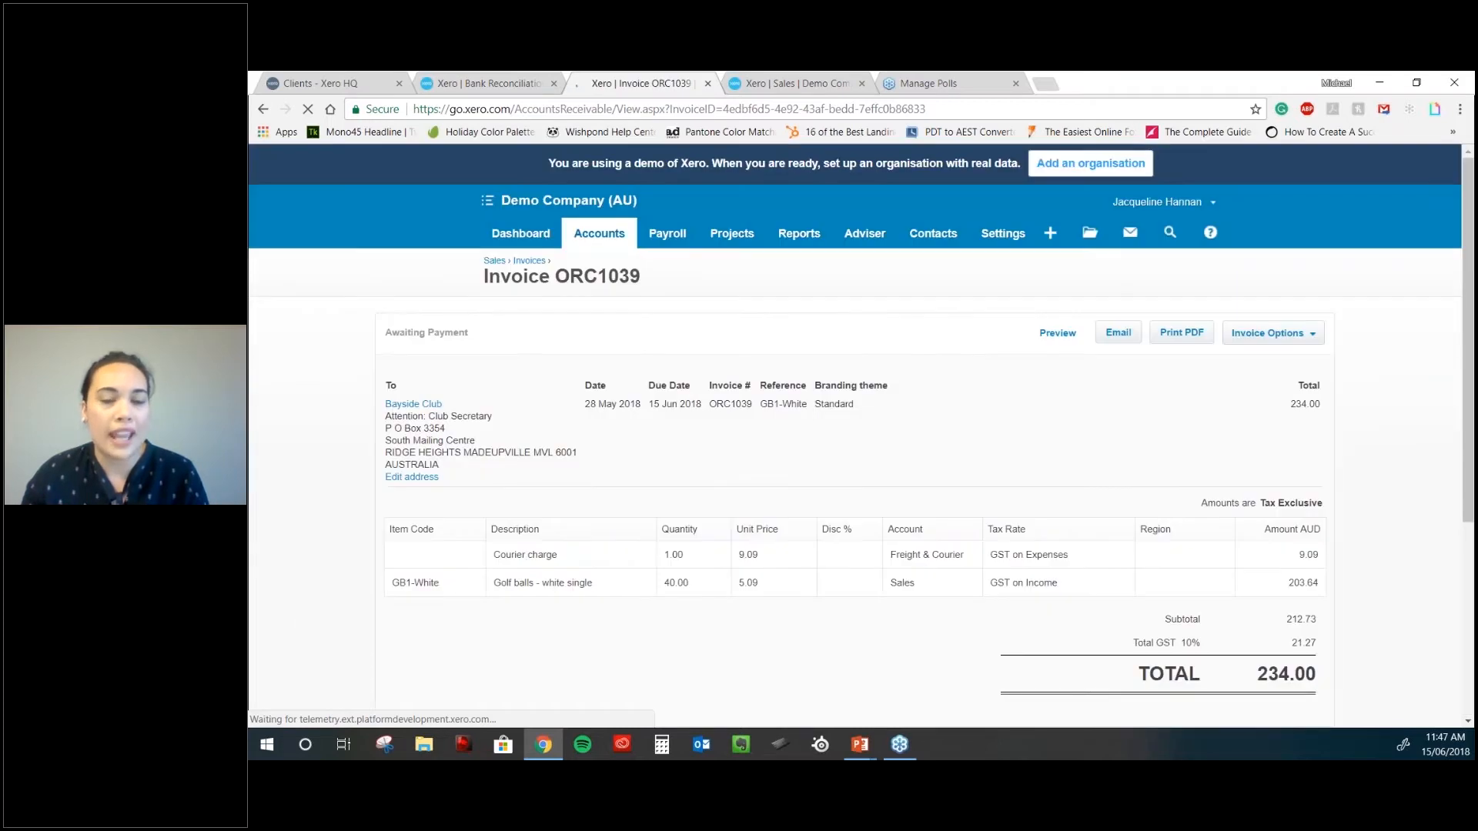
pyautogui.hotkey('alt', 'Left')
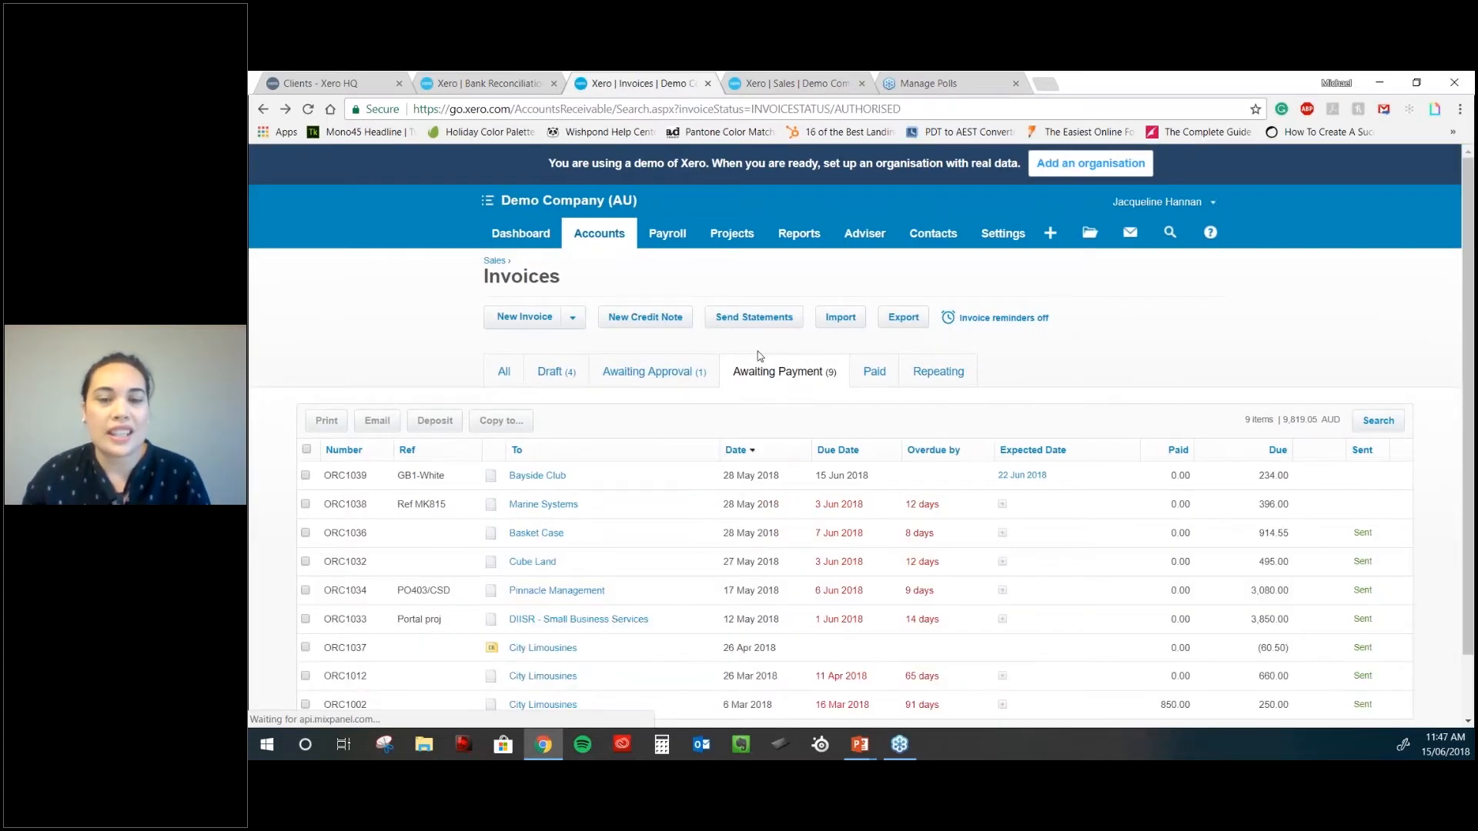
pyautogui.scroll(-1, 759, 356)
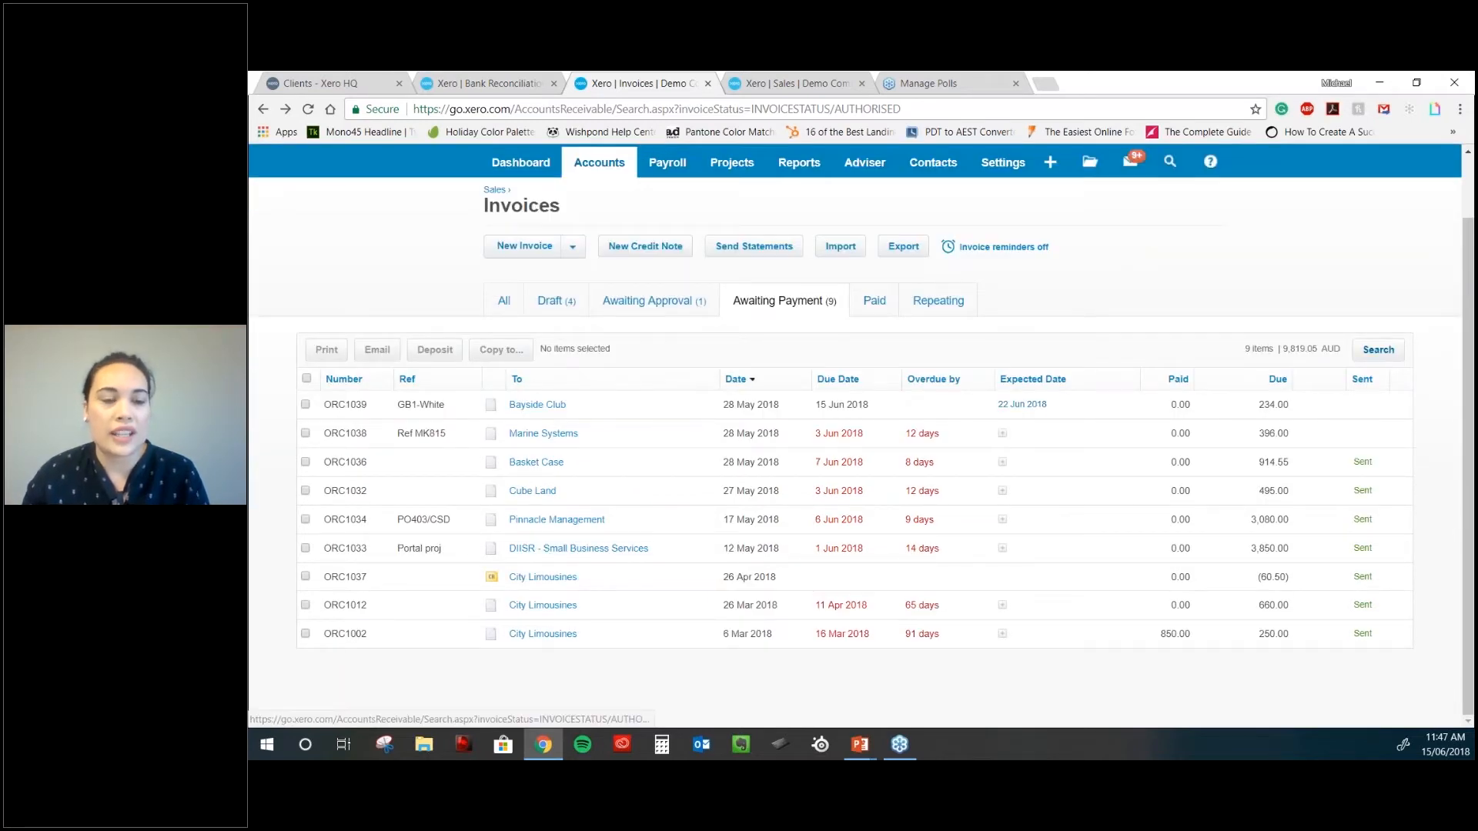
# - Open the invoice search filters, then go to the Accounts > Purchases overview
pyautogui.click(1377, 349)
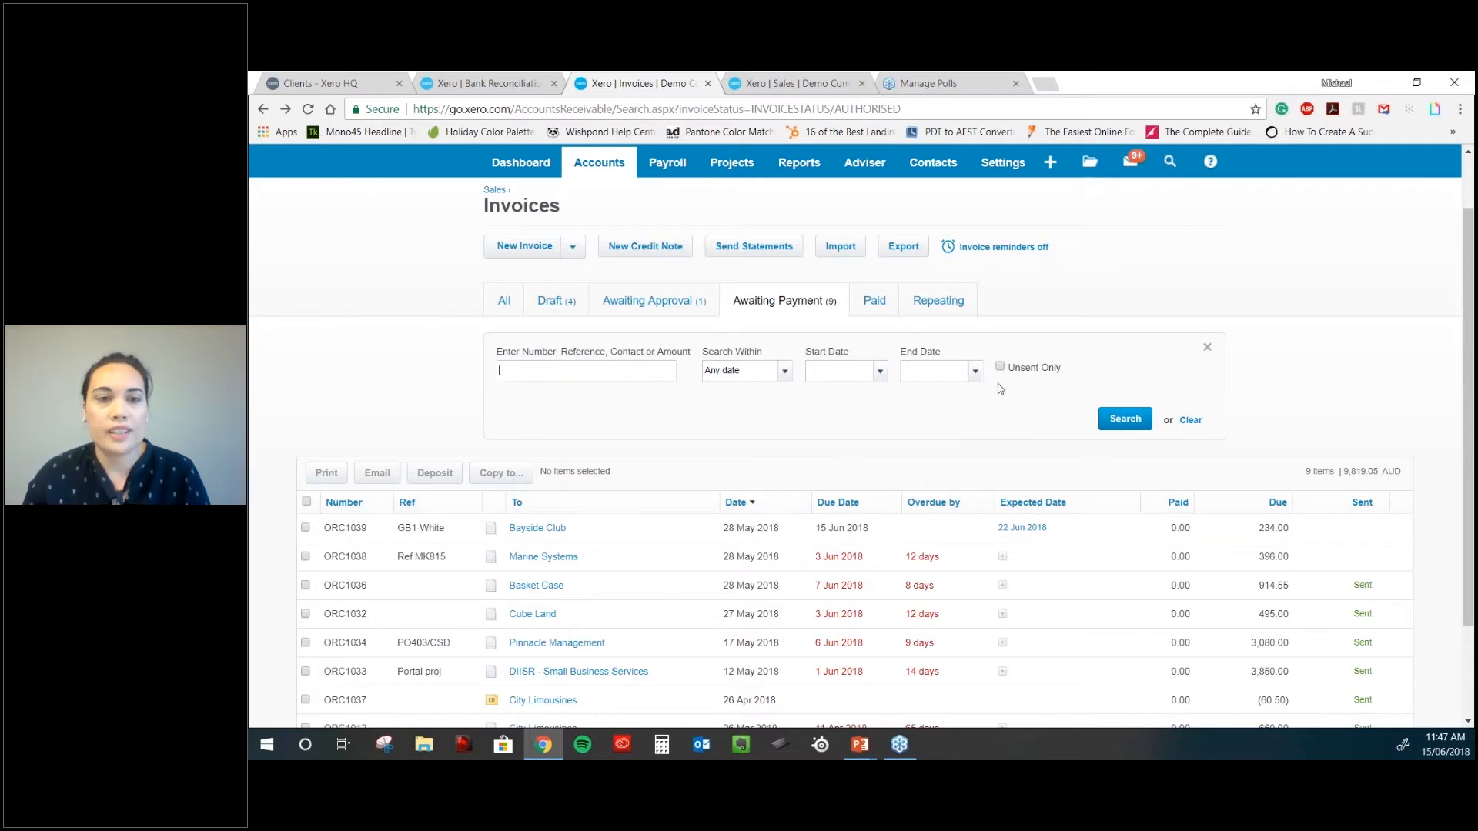
pyautogui.scroll(1, 989, 389)
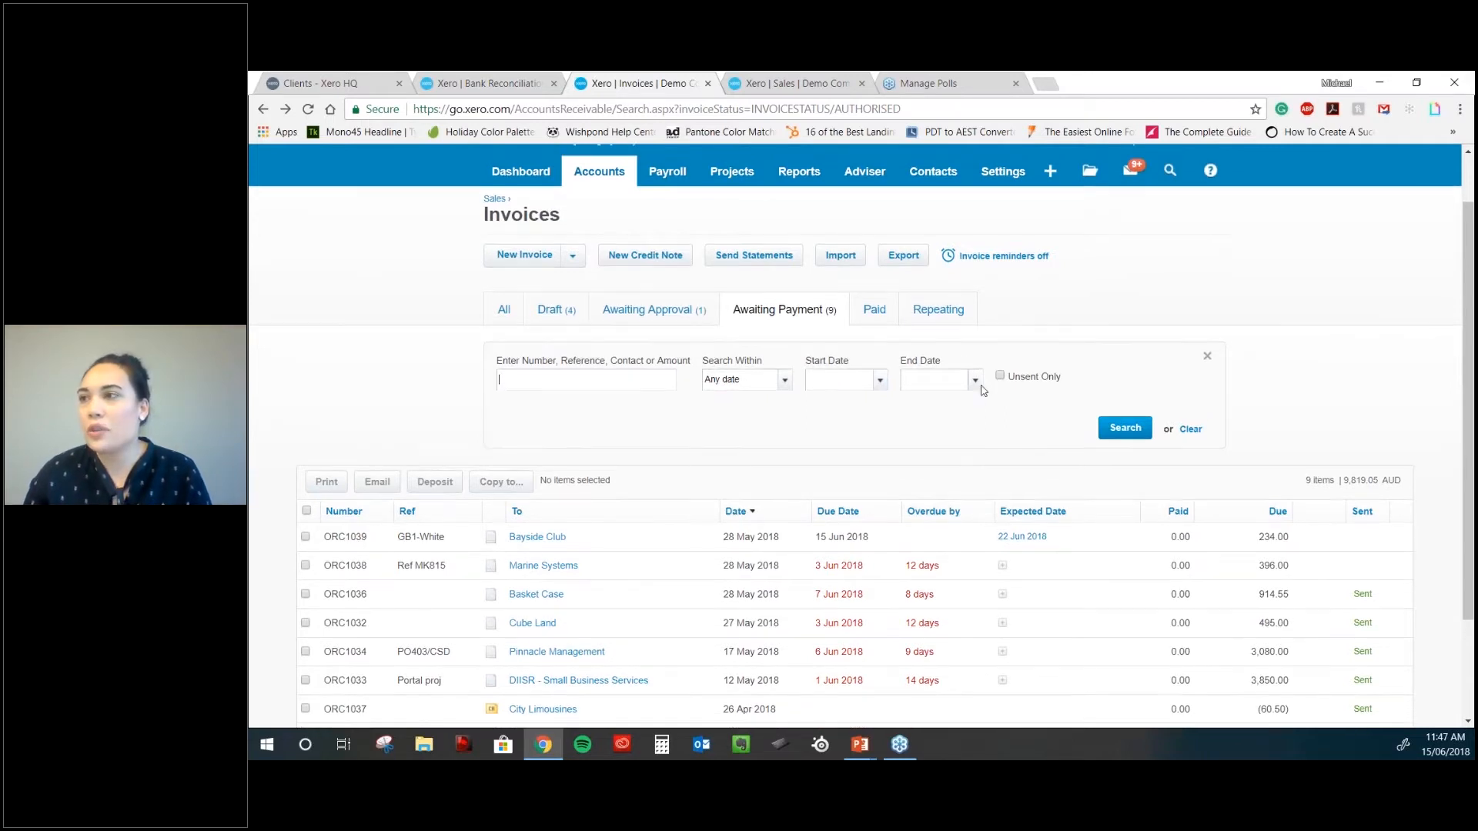
pyautogui.scroll(3, 981, 390)
pyautogui.click(599, 234)
pyautogui.click(614, 332)
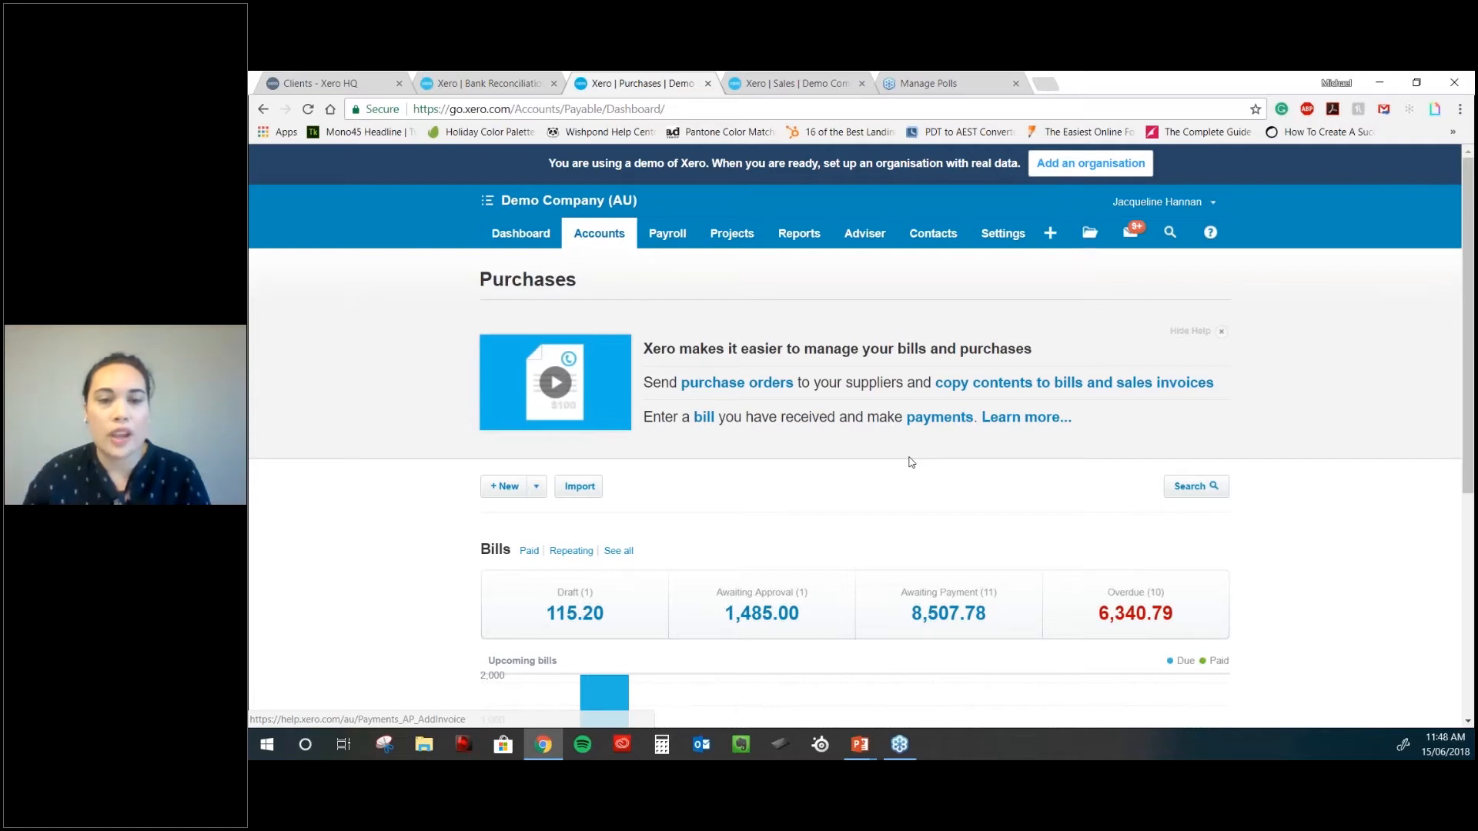
# - List the overdue bills from the Purchases overview
pyautogui.scroll(-1, 911, 462)
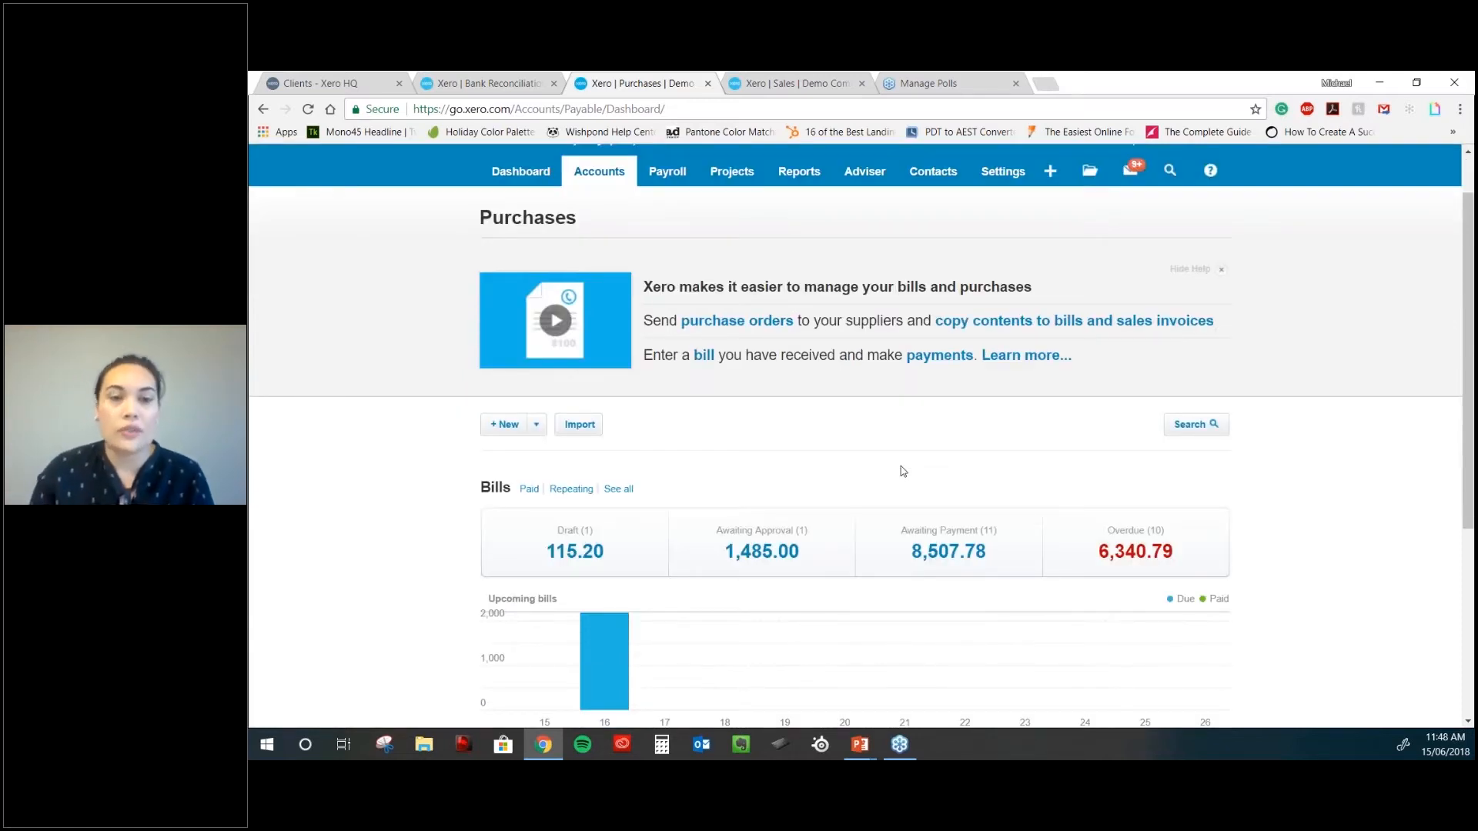
pyautogui.scroll(-1, 903, 471)
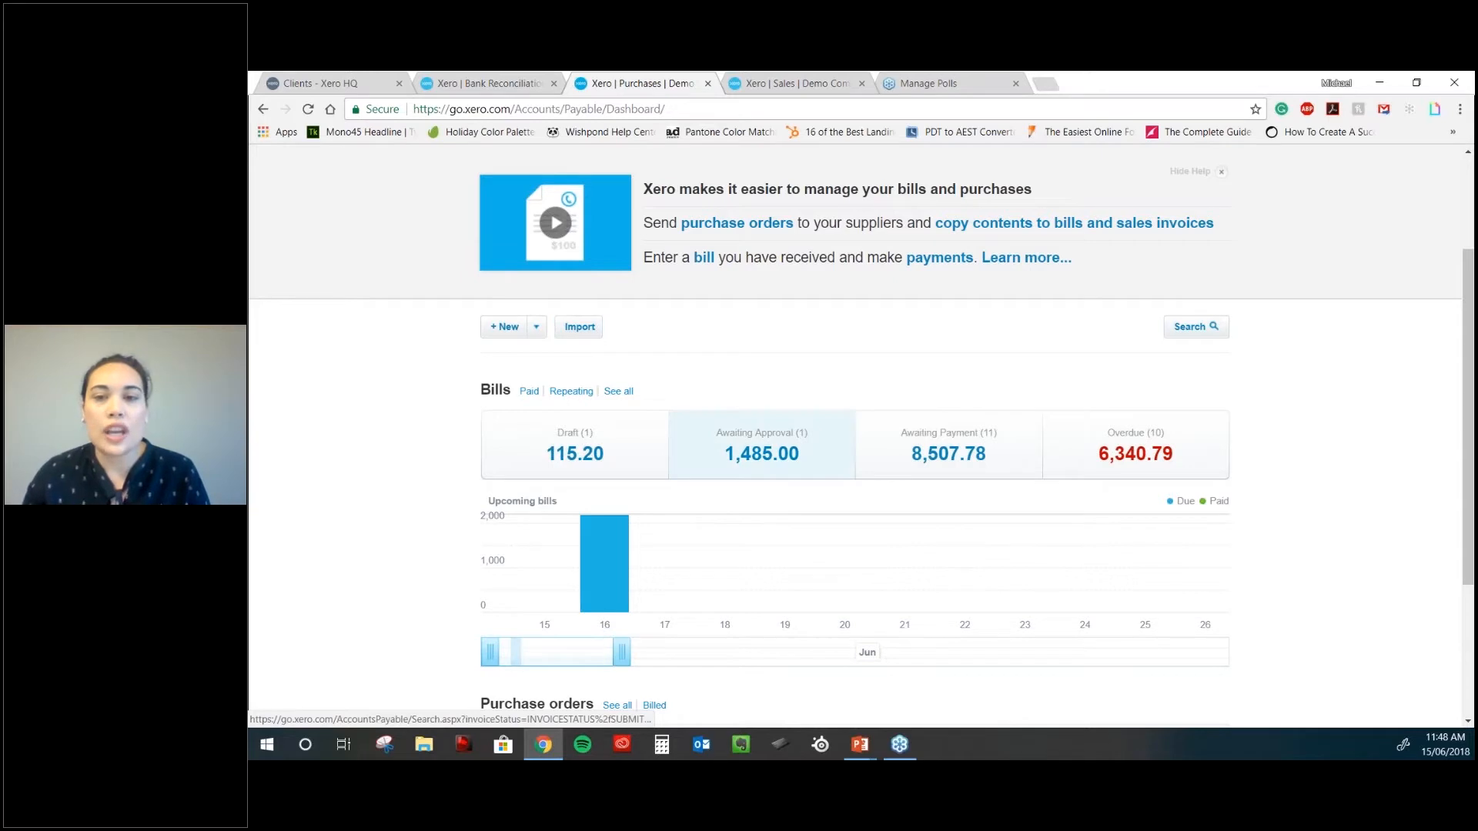
pyautogui.scroll(-1, 762, 446)
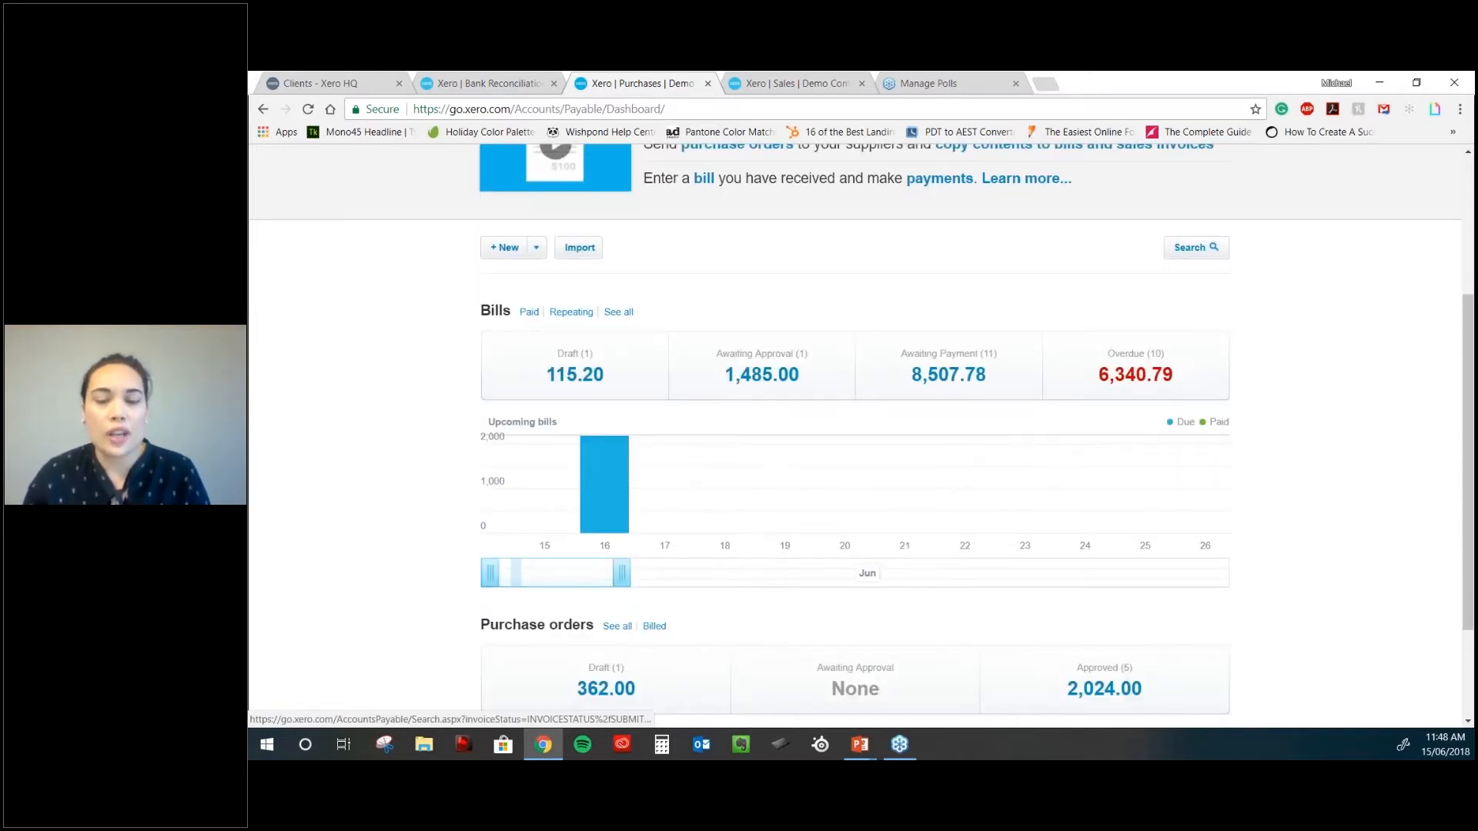
pyautogui.click(1135, 374)
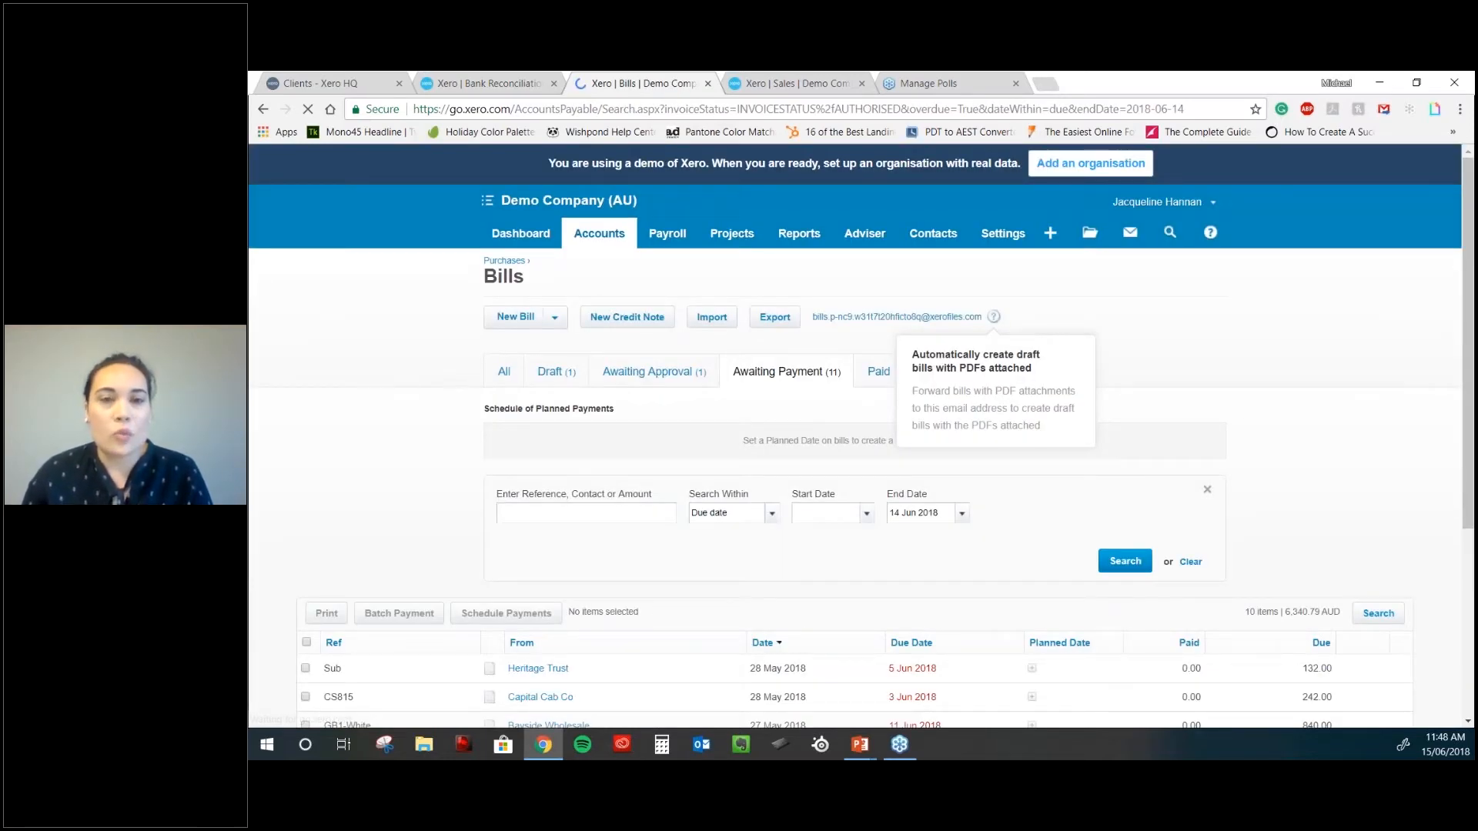
pyautogui.scroll(-4, 692, 445)
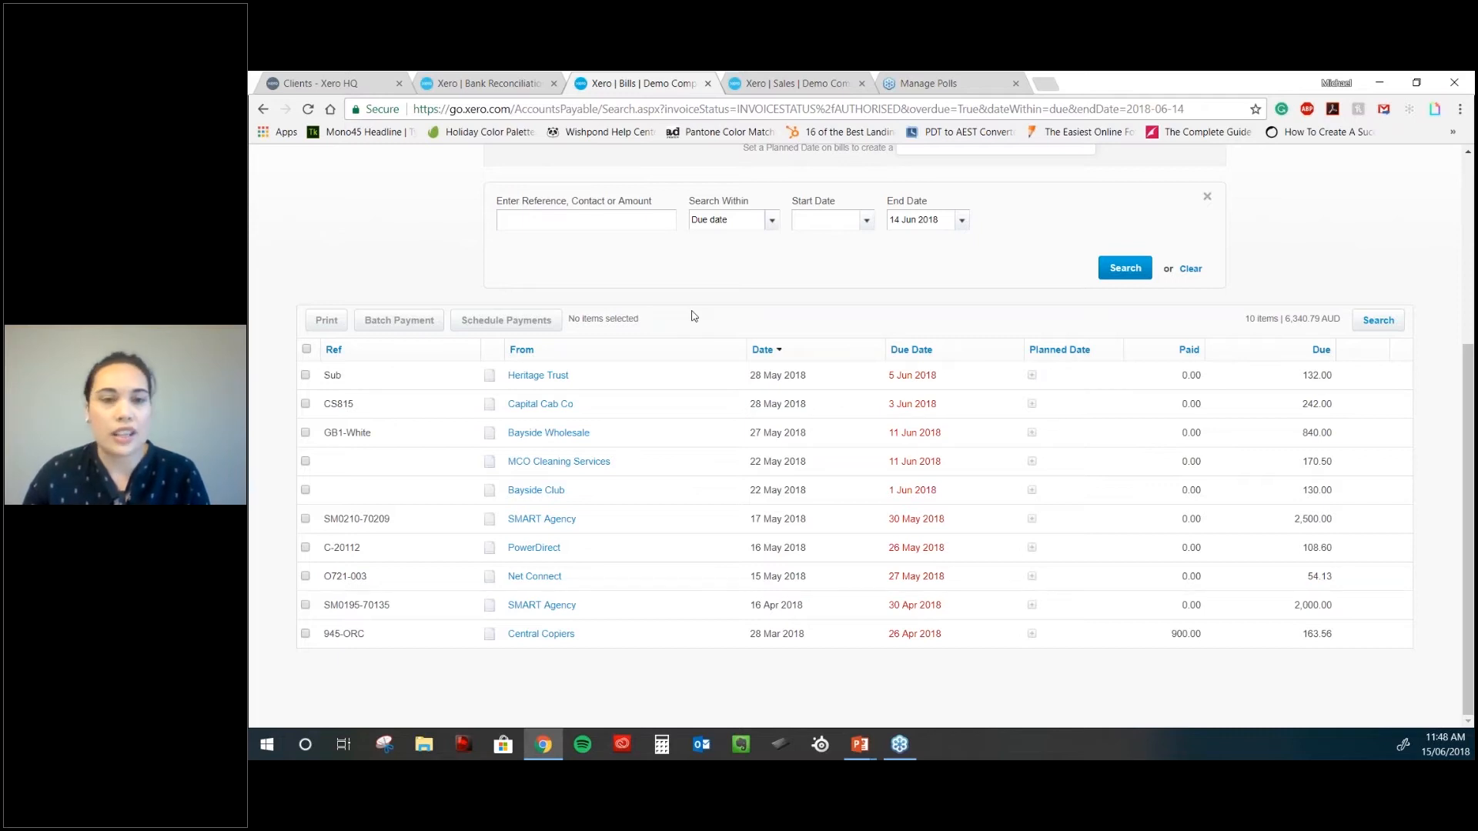
pyautogui.scroll(1, 693, 315)
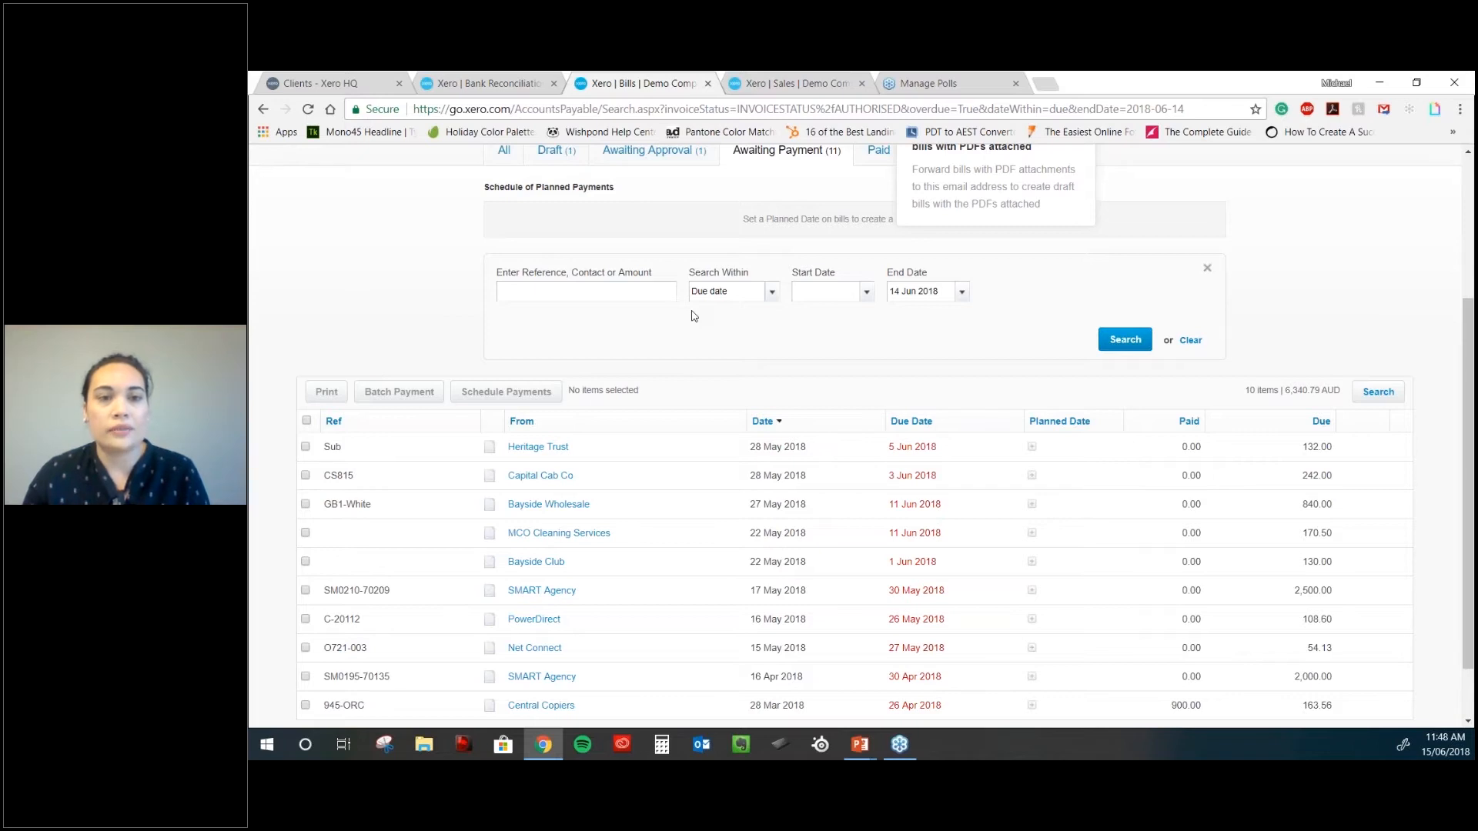
pyautogui.scroll(2, 693, 316)
# - Return to Purchases, reopen the overdue bills list and select all ten bills
pyautogui.click(605, 181)
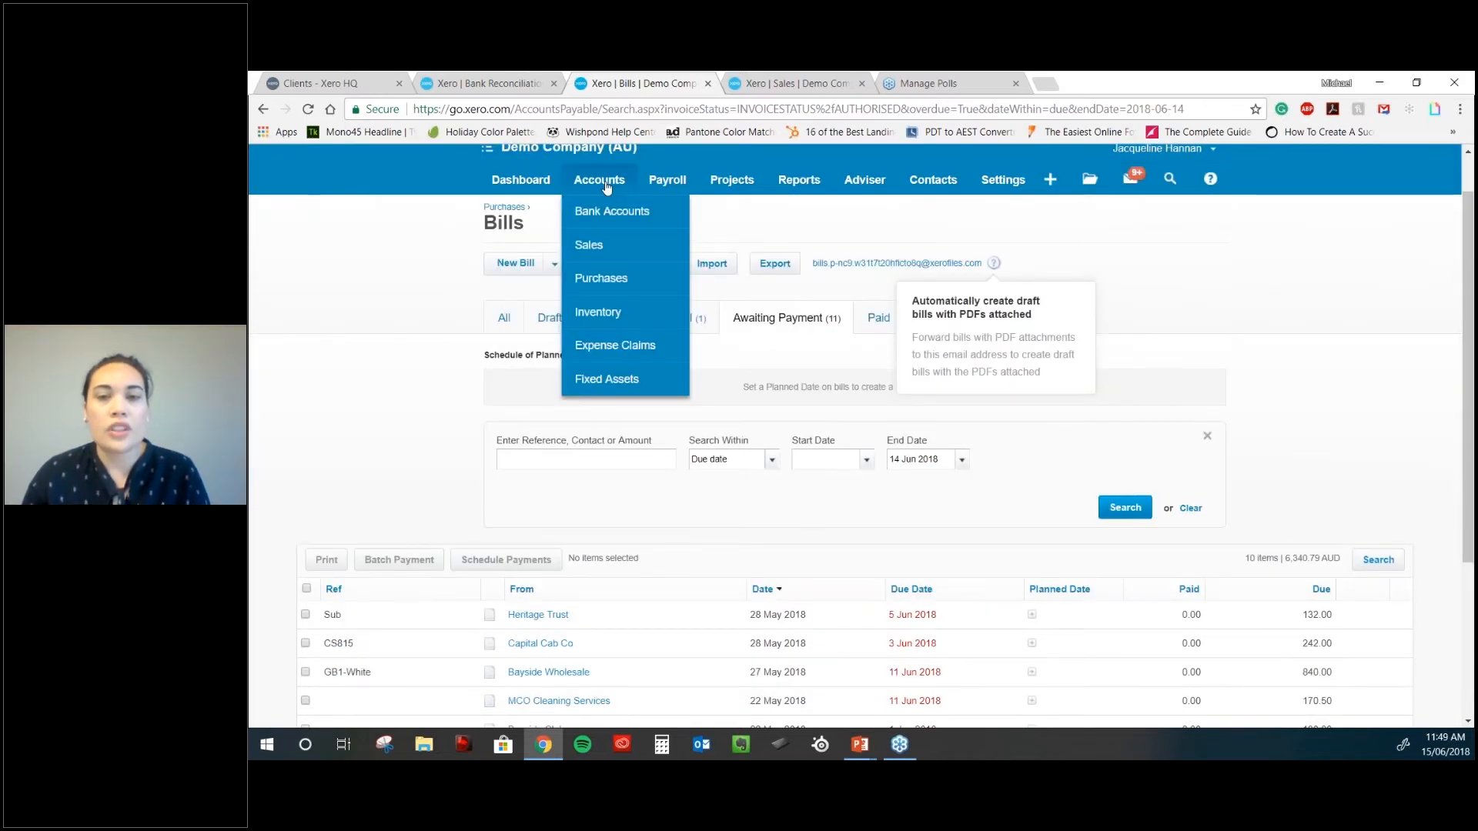
pyautogui.click(601, 278)
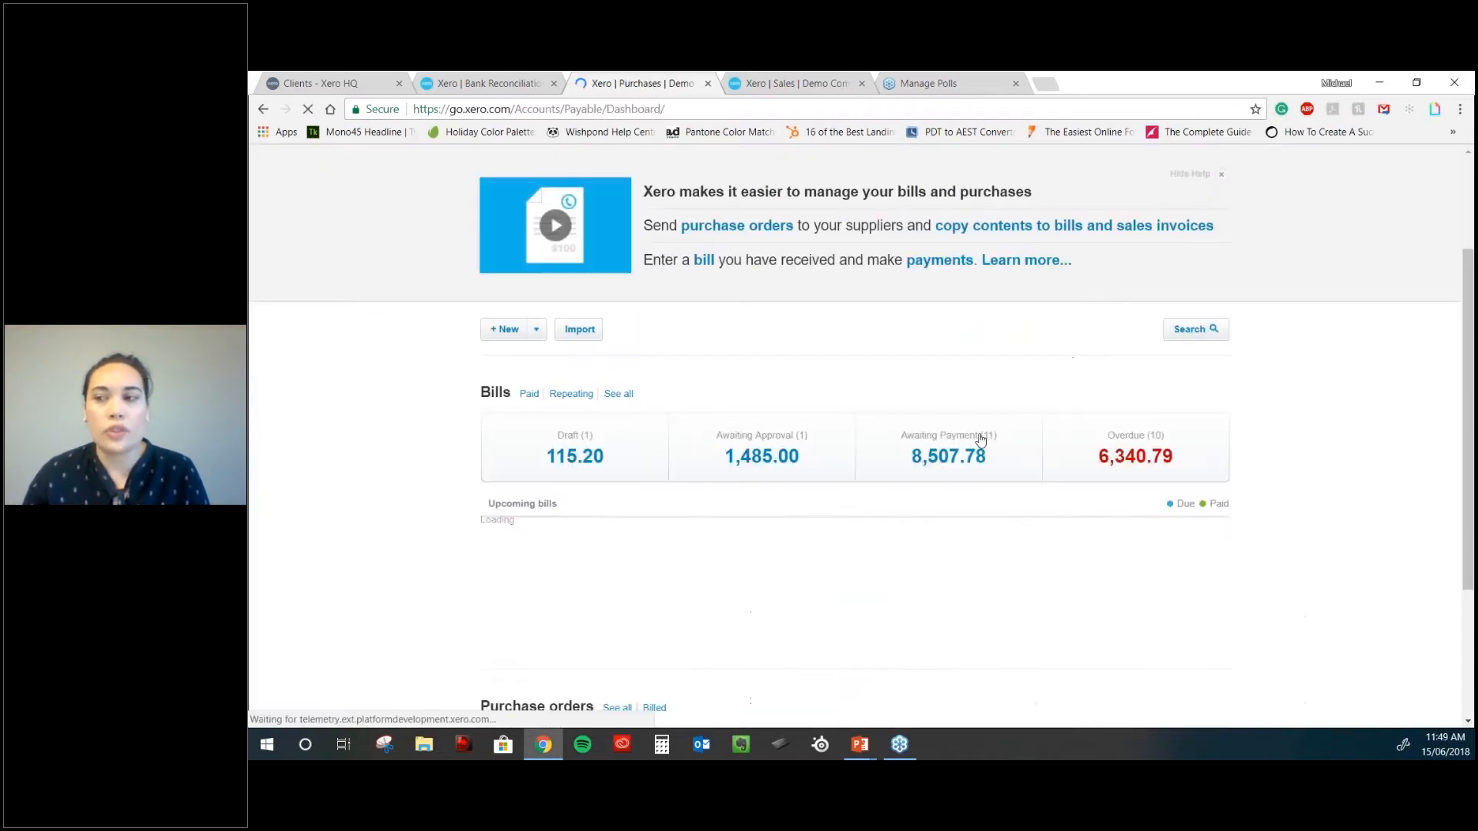
pyautogui.scroll(-1, 980, 439)
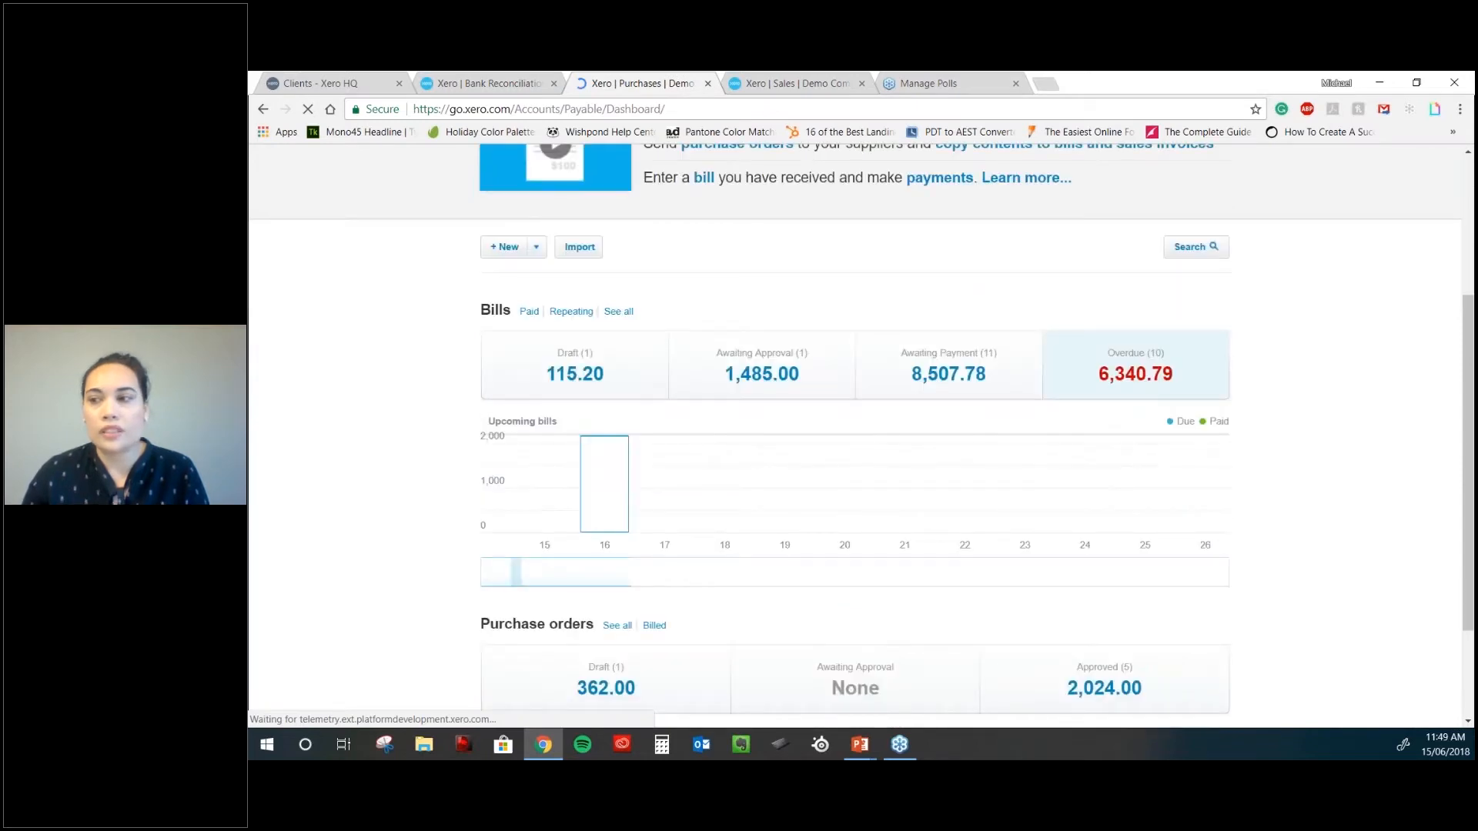
pyautogui.click(1145, 379)
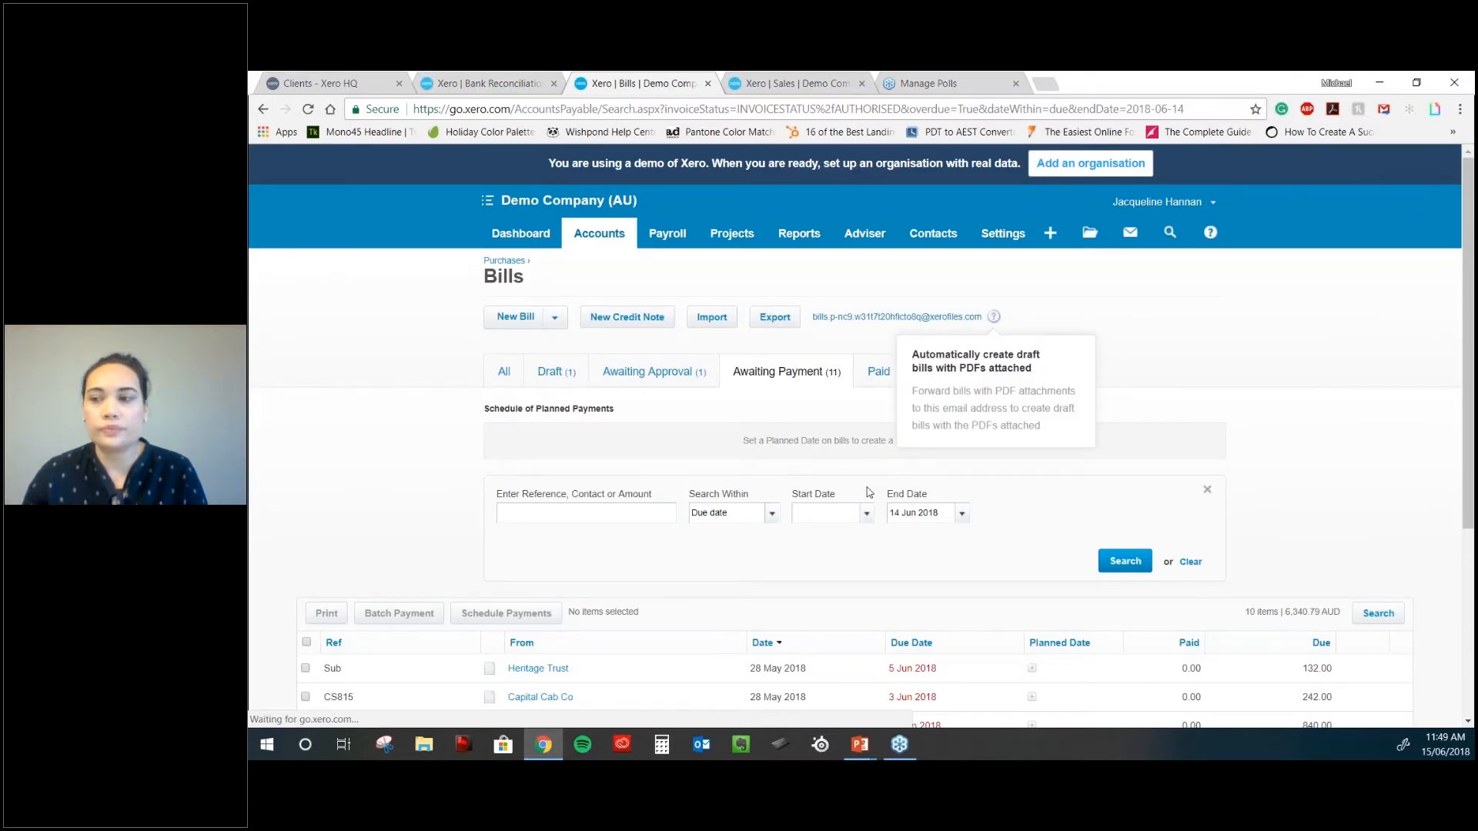
pyautogui.scroll(-1, 869, 492)
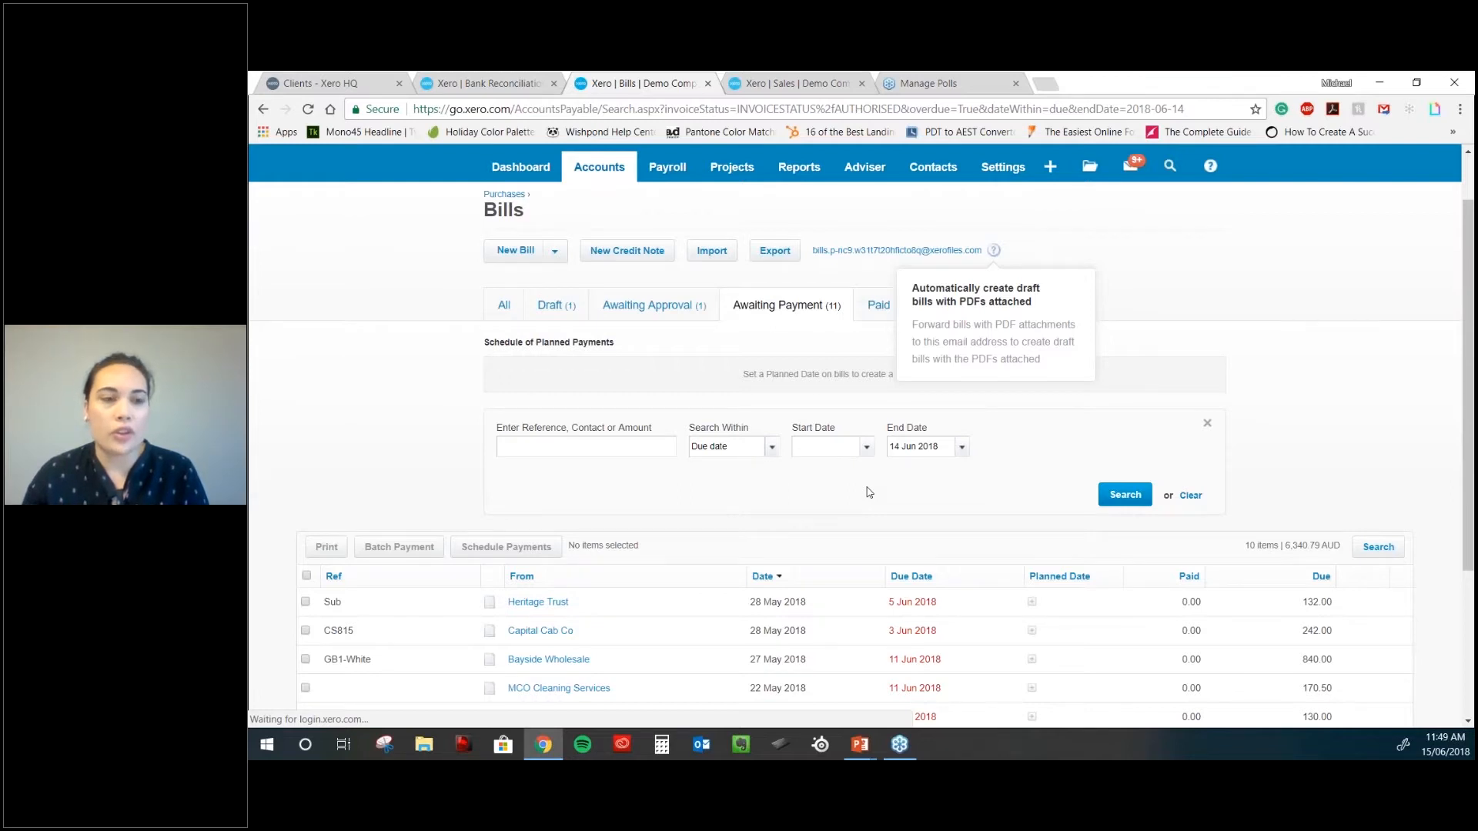
pyautogui.scroll(-3, 869, 493)
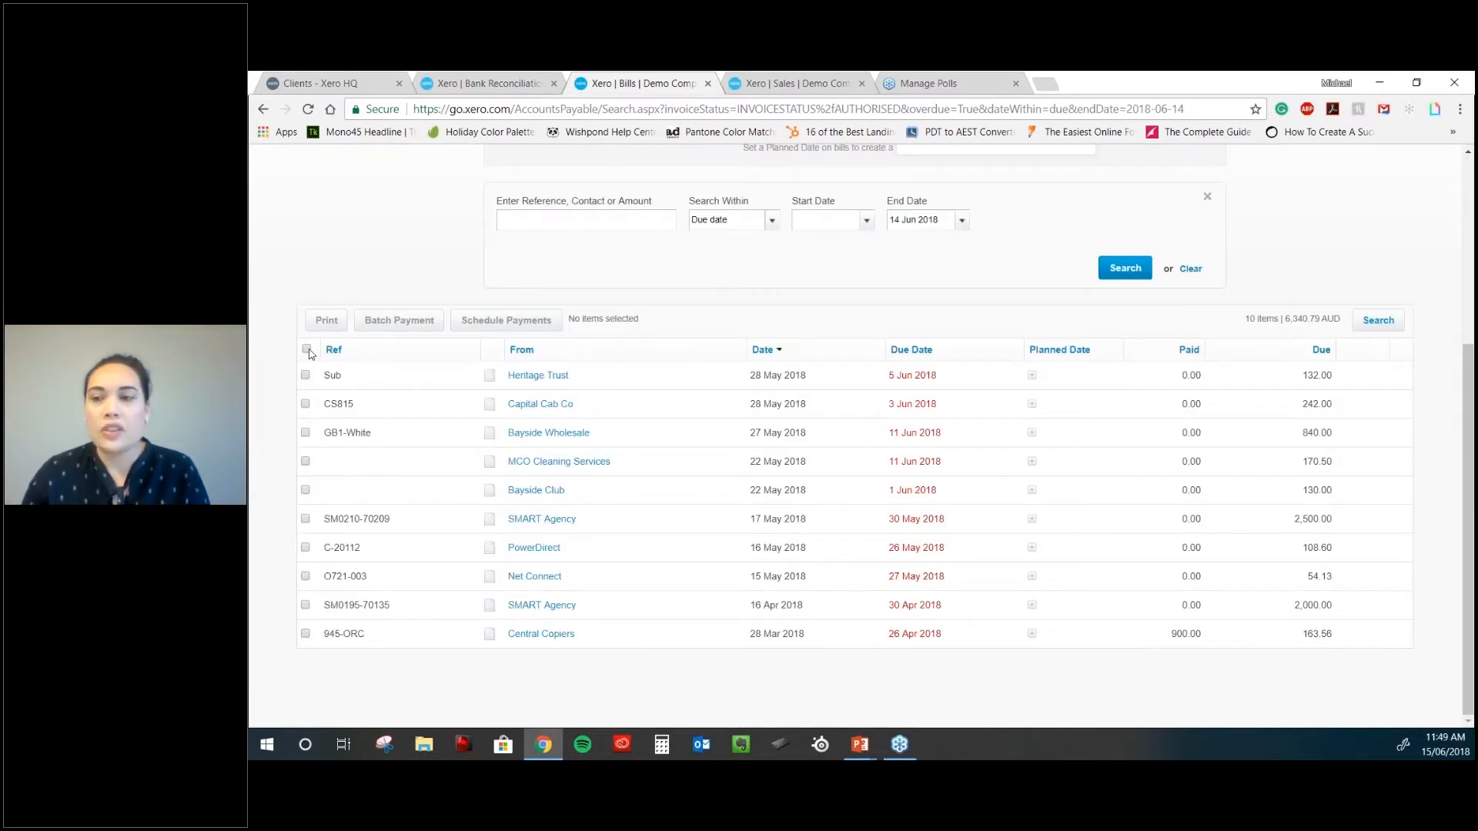
pyautogui.click(307, 350)
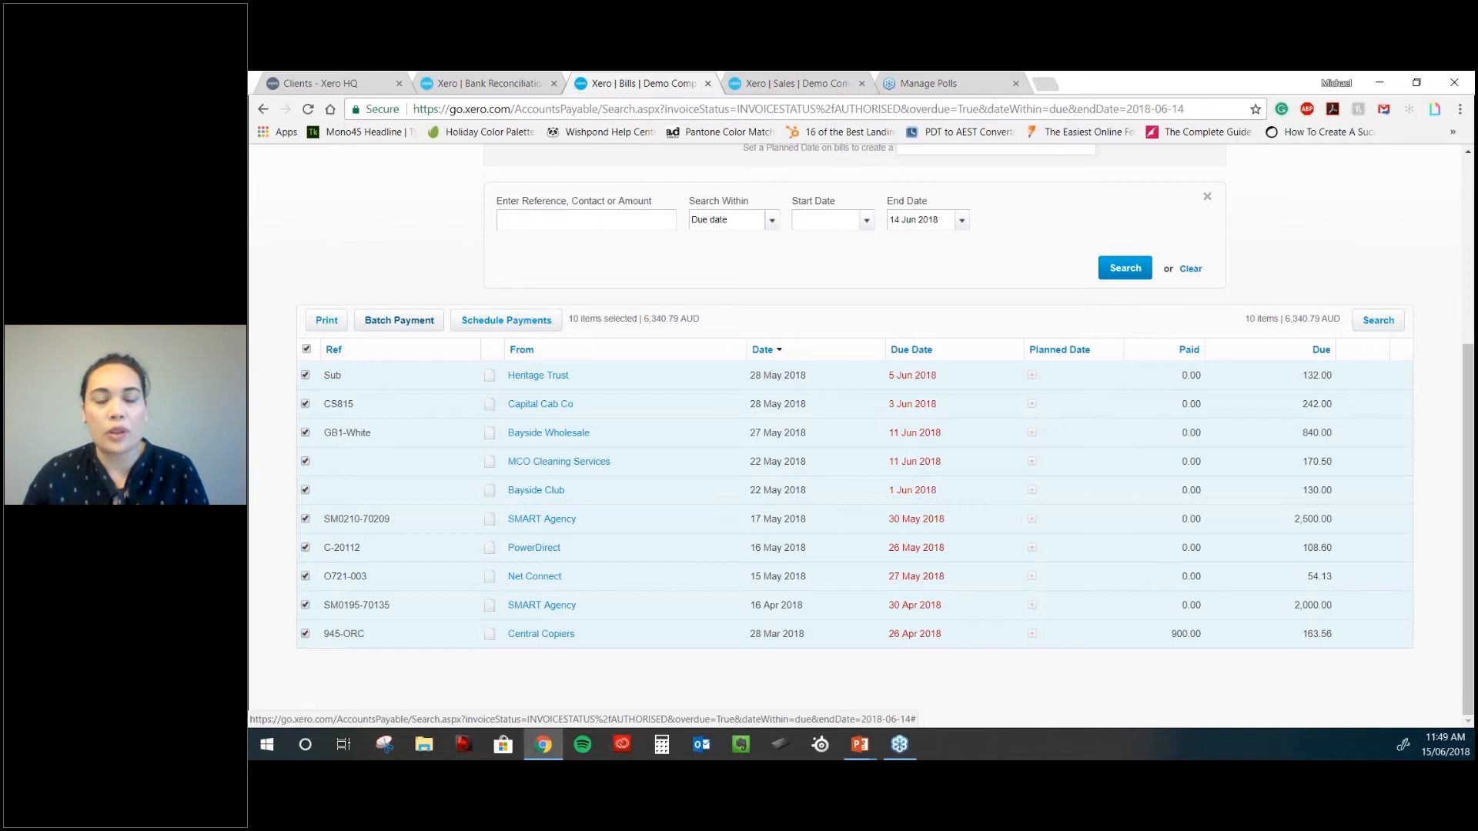
# - Batch-pay the ten bills (6,340.79) from 090 - Business Bank Account with details 'EFT'
pyautogui.click(399, 320)
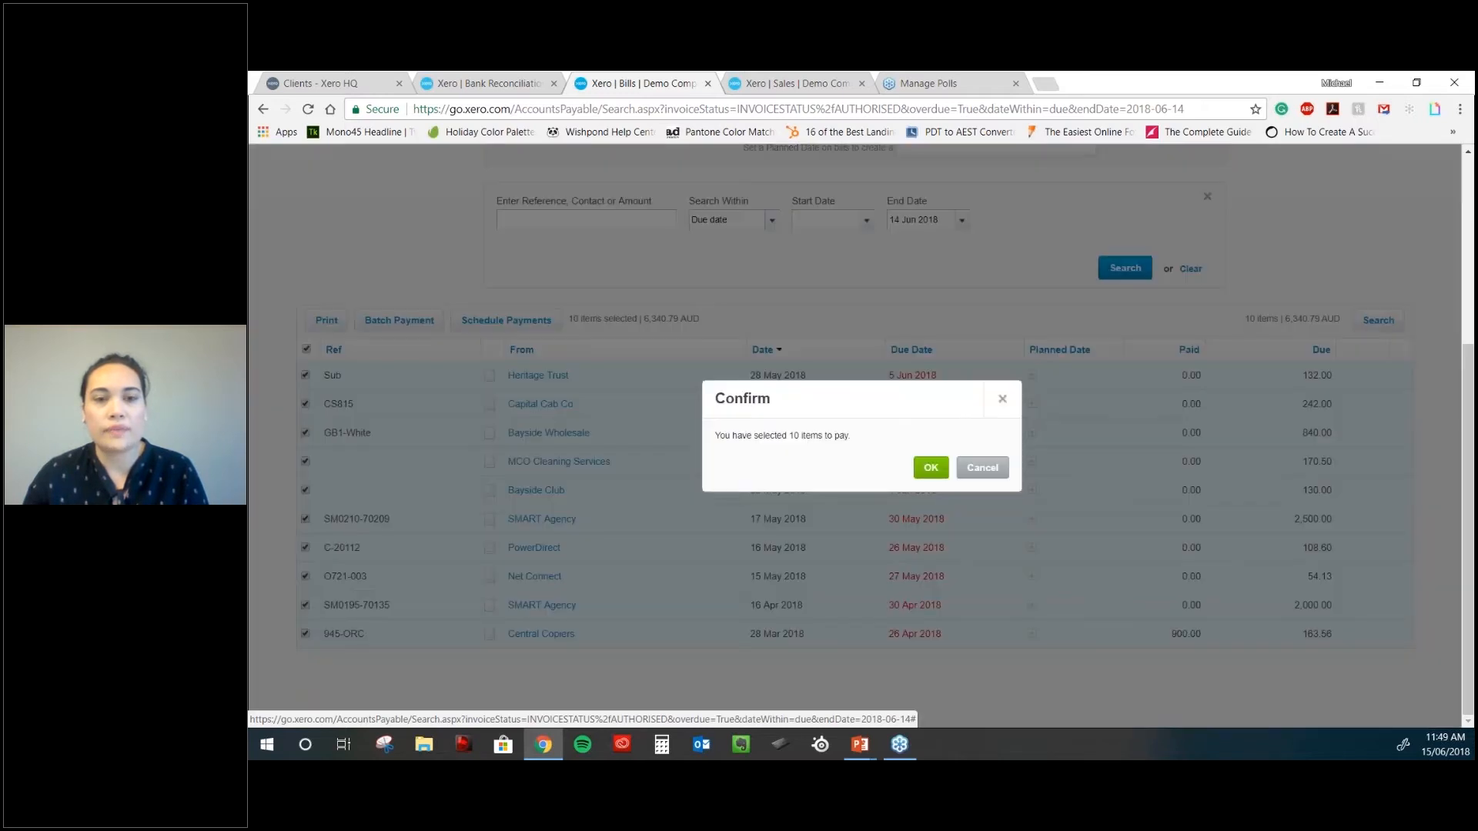
pyautogui.press('Return')
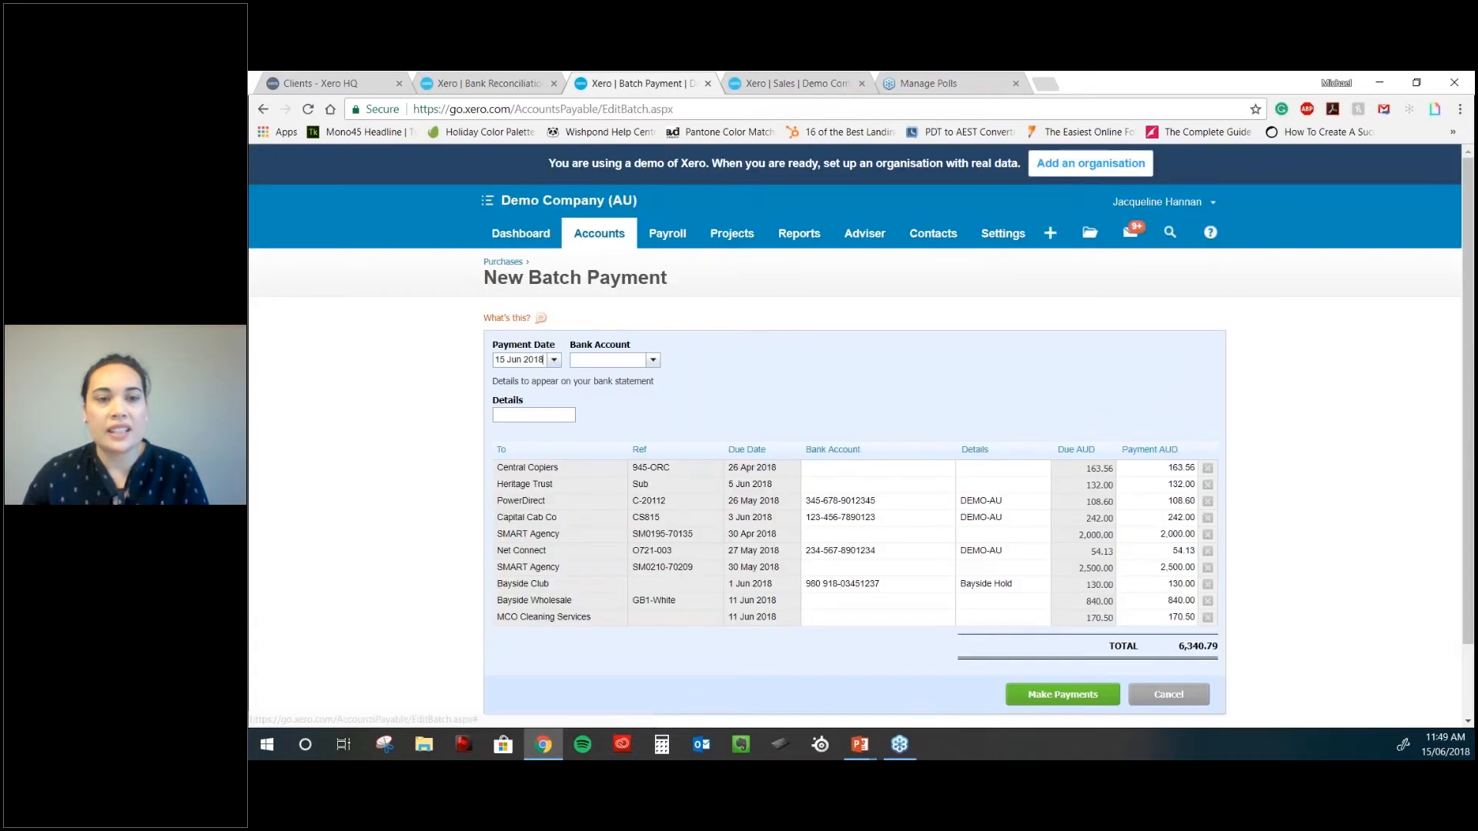
pyautogui.click(652, 361)
pyautogui.click(652, 397)
pyautogui.click(559, 417)
pyautogui.write('EFT')
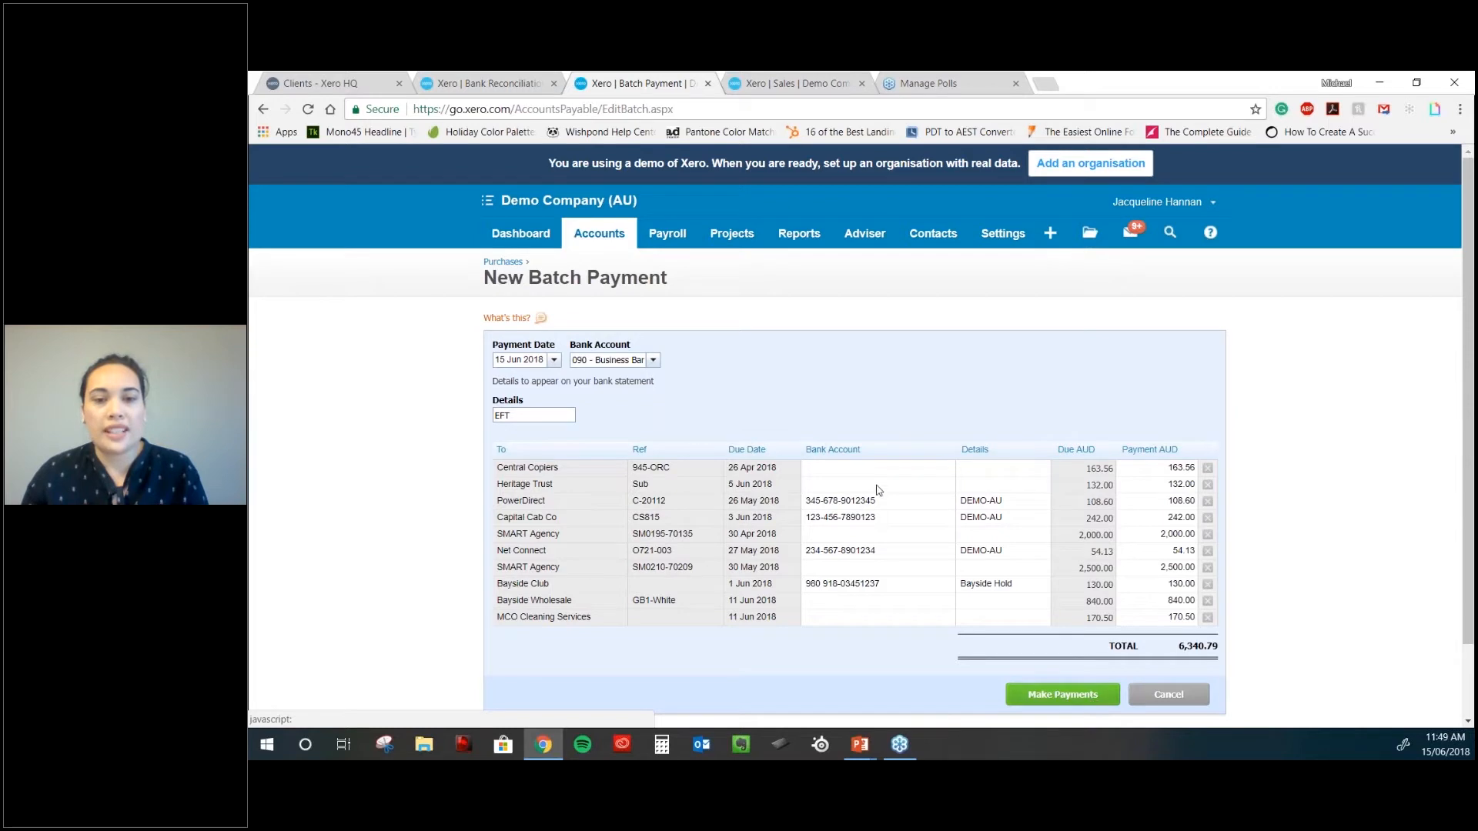
pyautogui.click(878, 570)
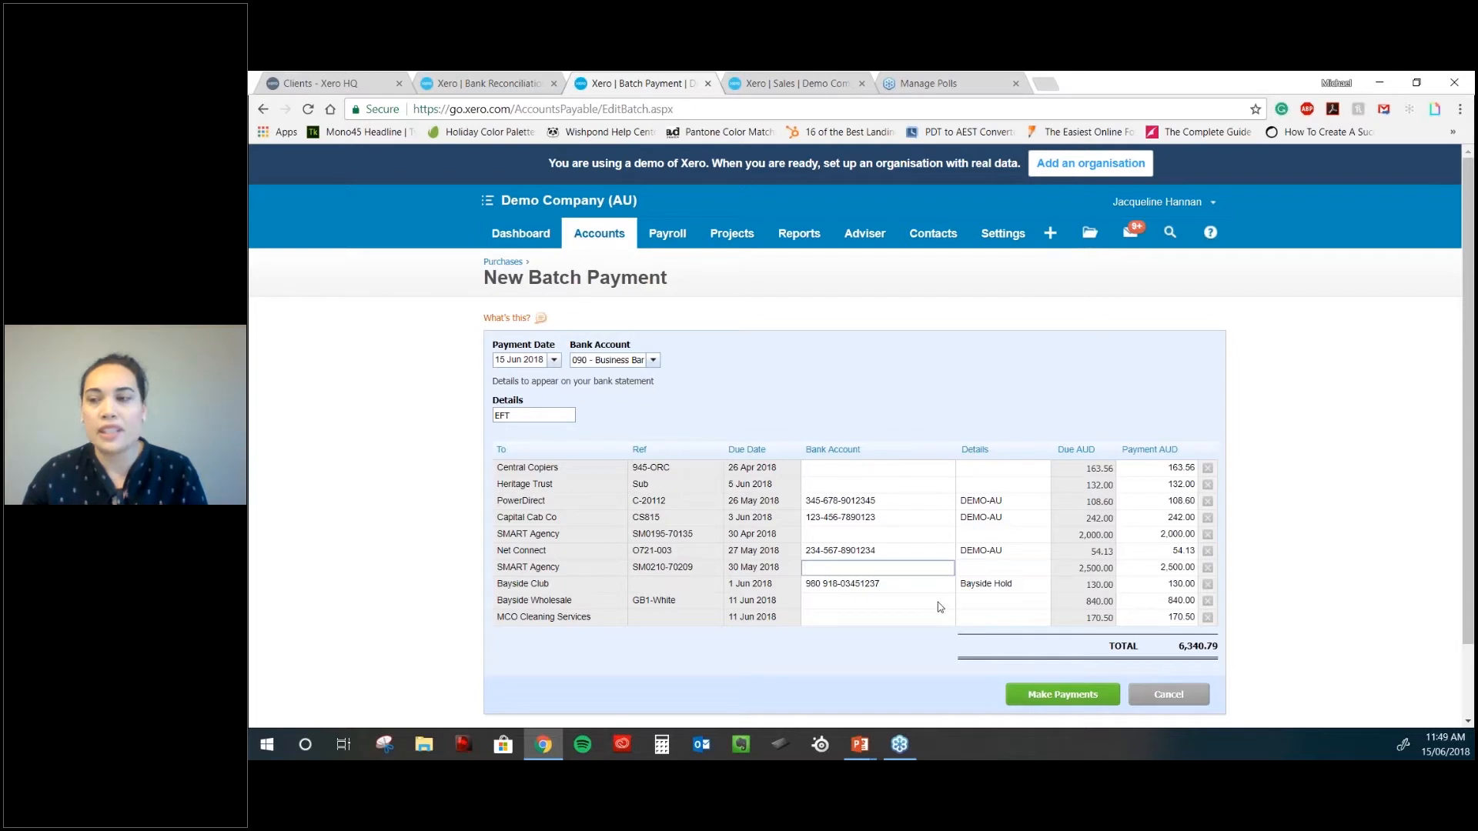
pyautogui.click(1068, 696)
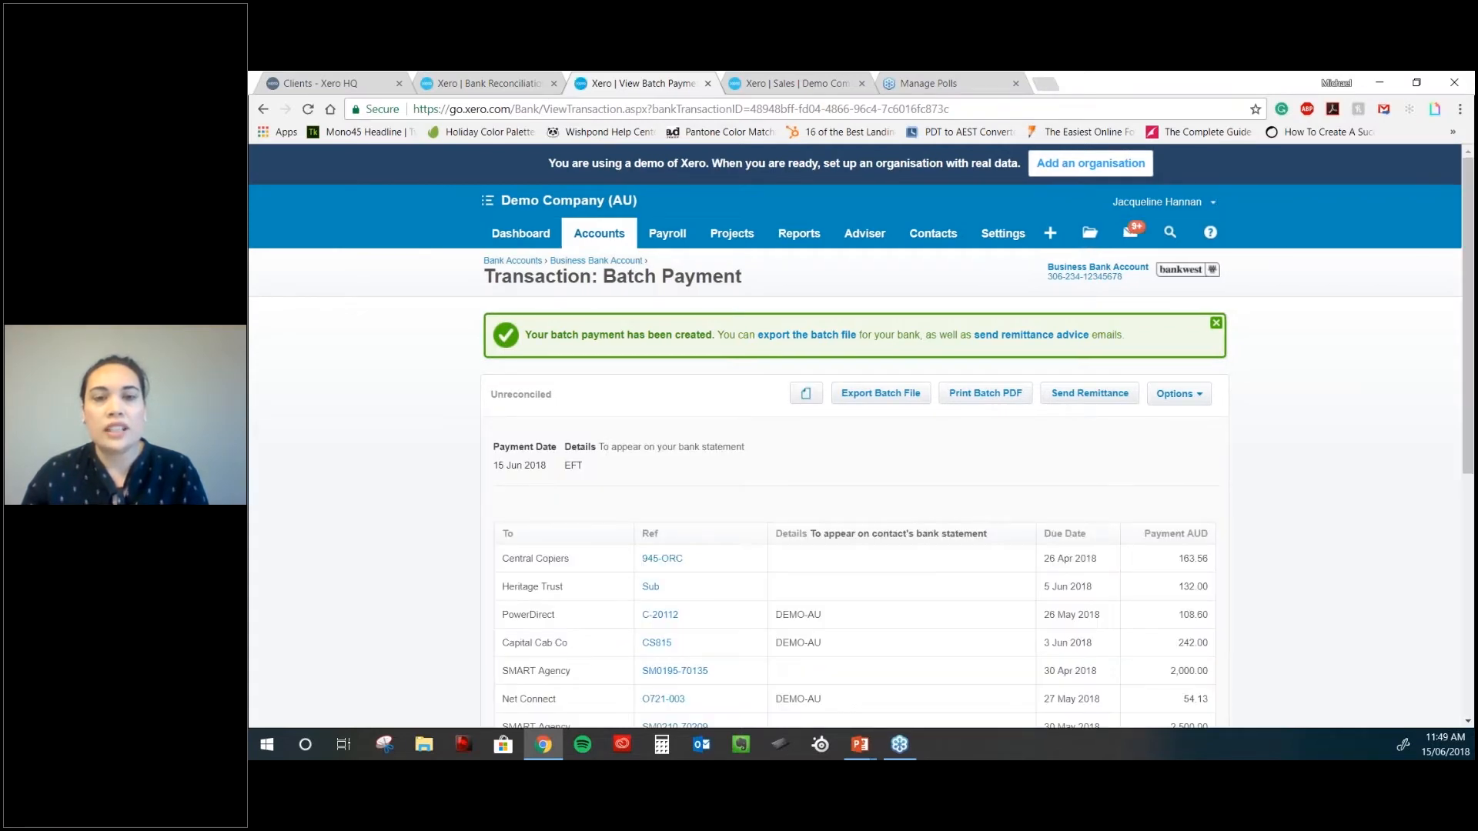
pyautogui.scroll(-1, 882, 318)
pyautogui.click(882, 316)
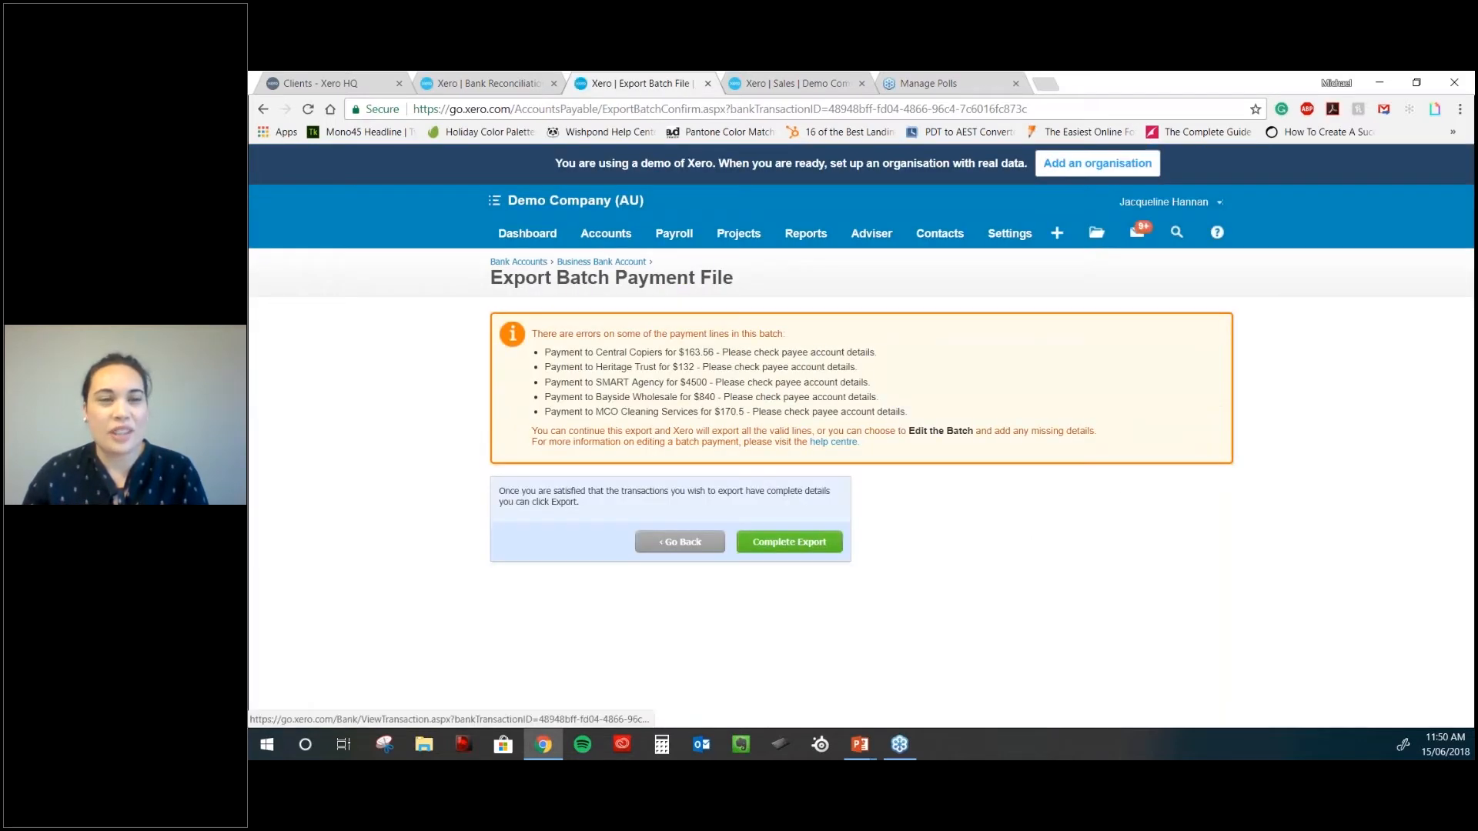
pyautogui.click(680, 542)
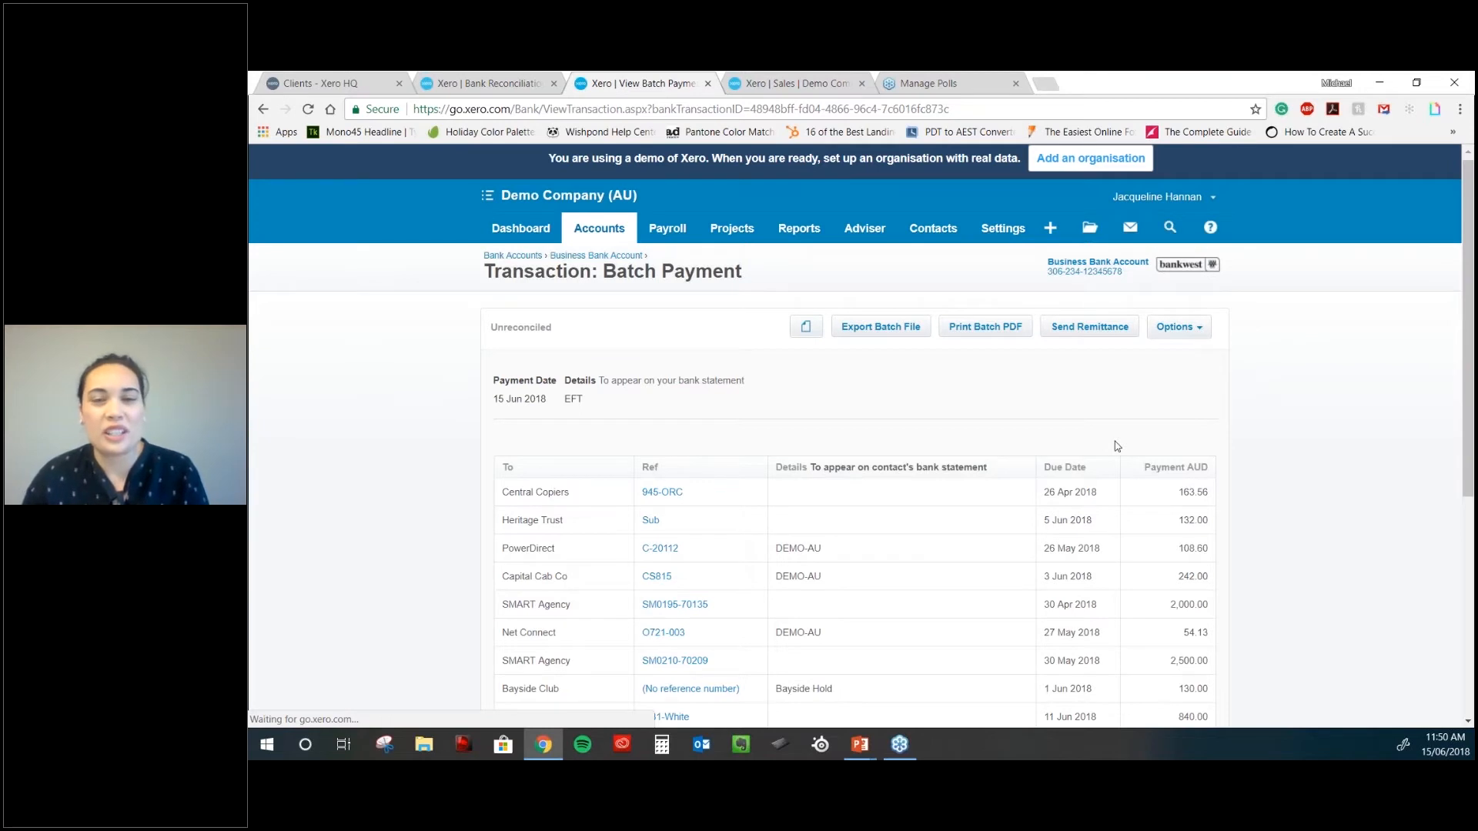
pyautogui.scroll(-2, 1117, 446)
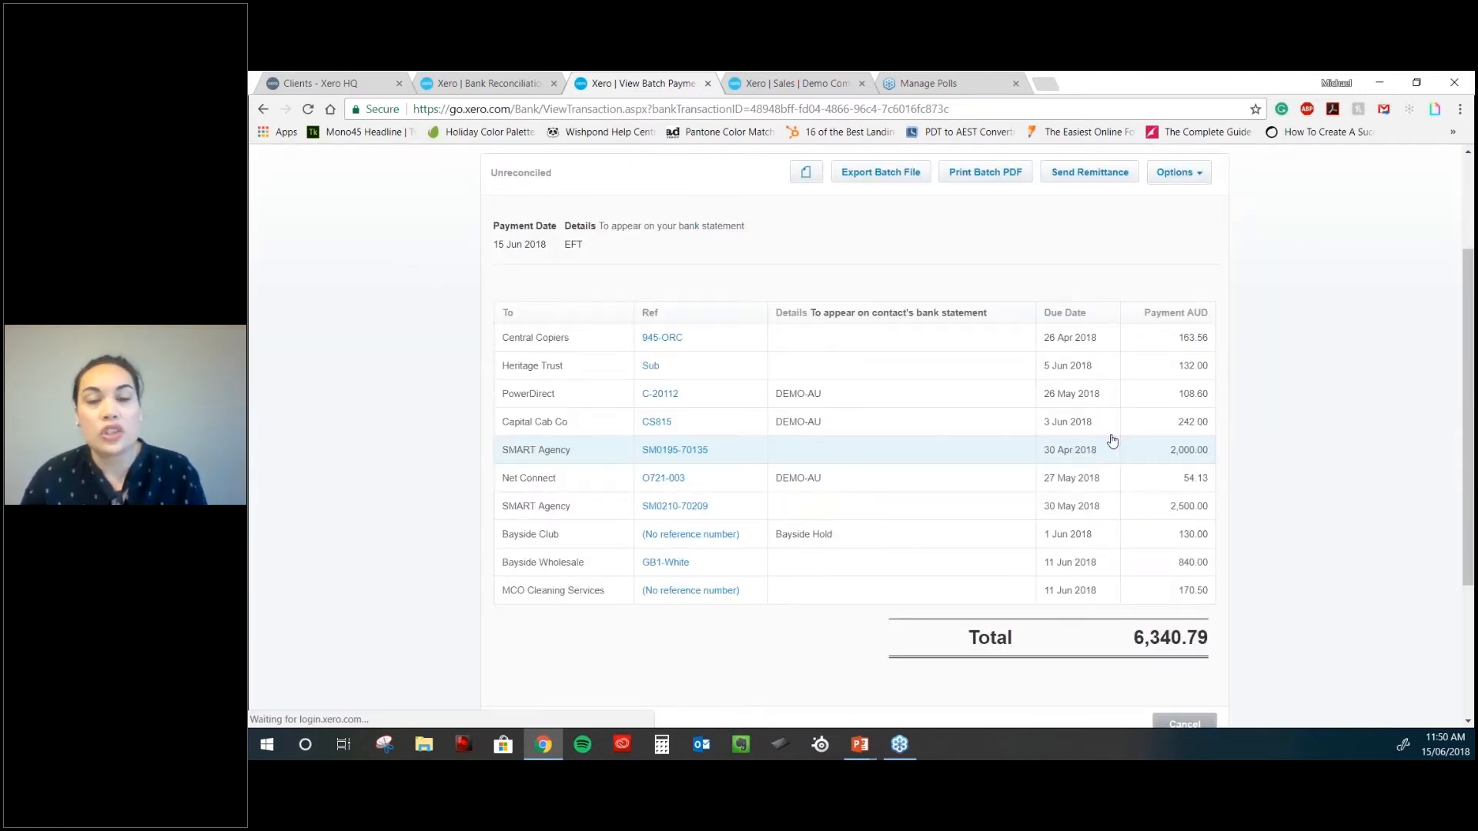
pyautogui.scroll(1, 859, 331)
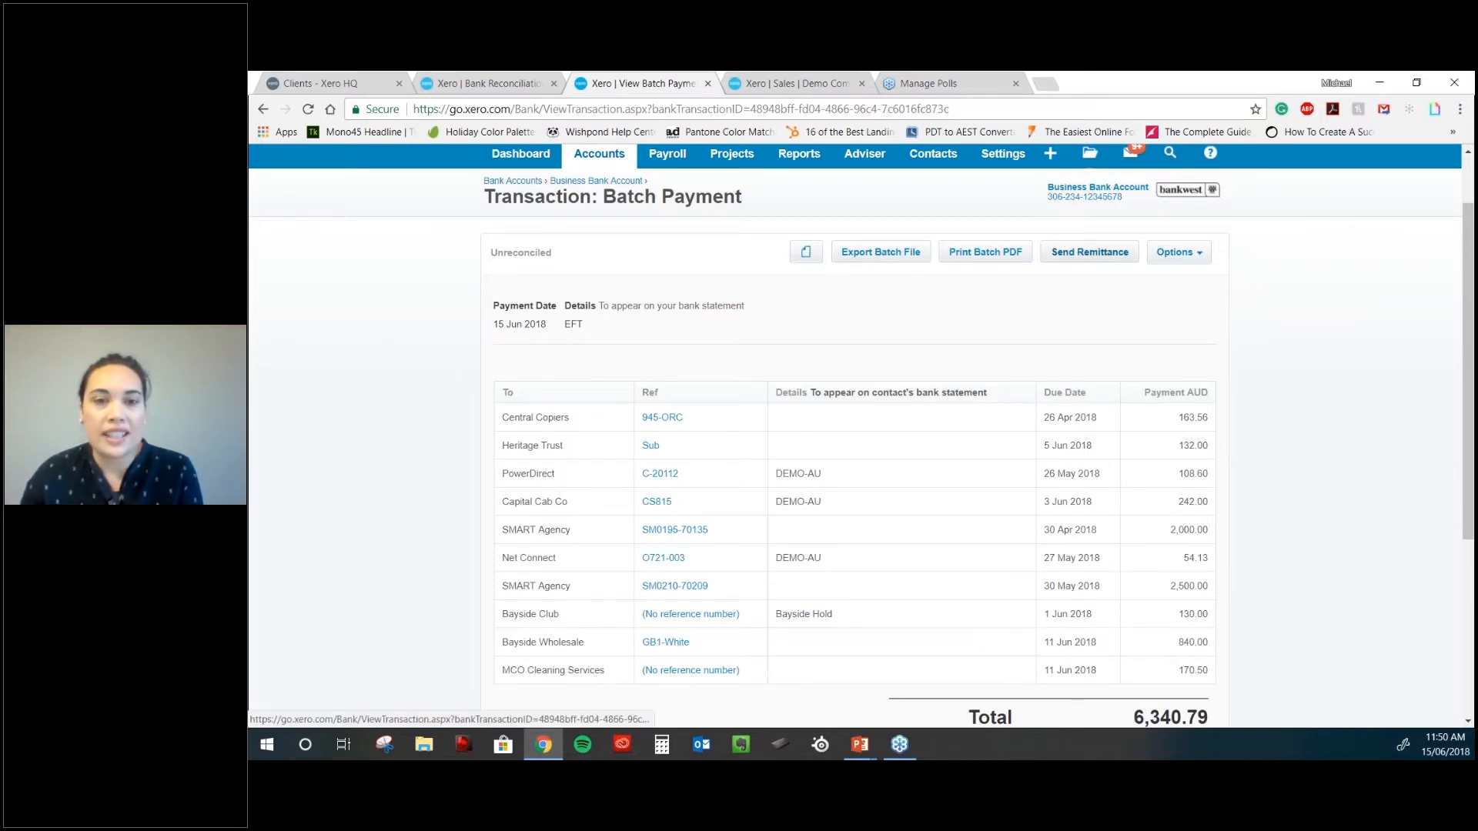
# - Prepare and send remittance advice emails to the suppliers paid in the batch
pyautogui.click(1090, 253)
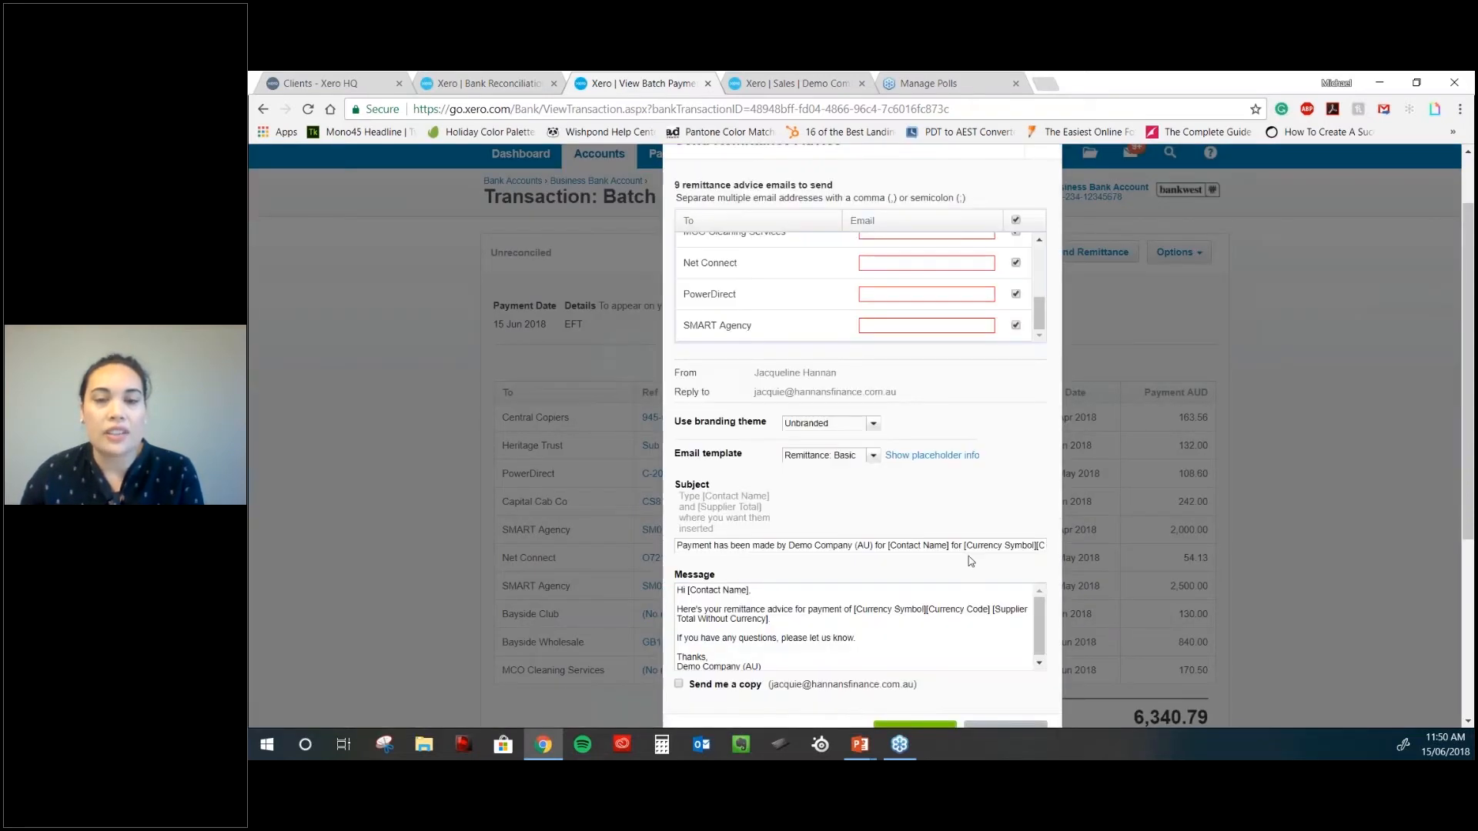
pyautogui.click(1006, 724)
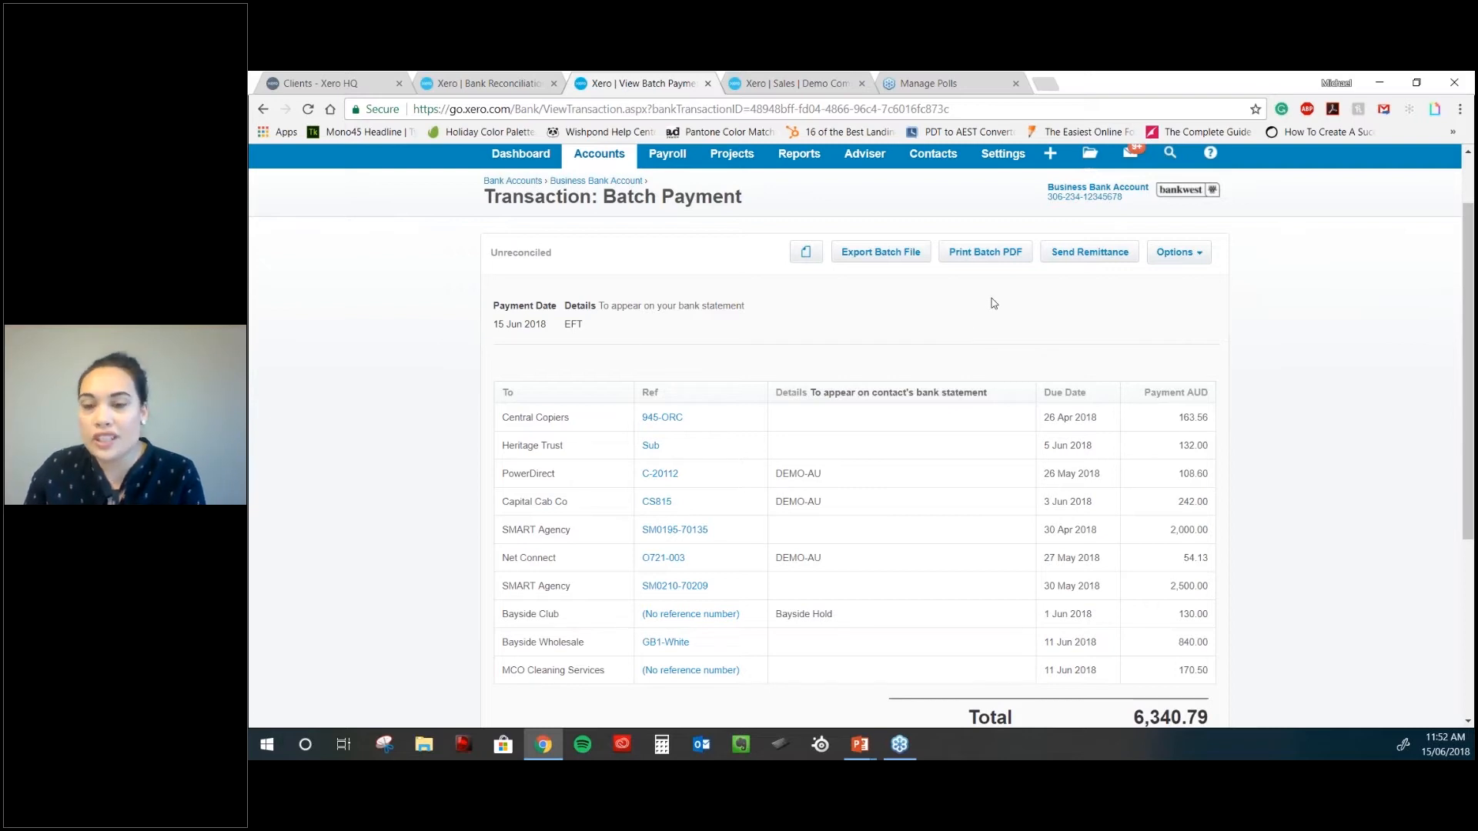
# - Go back to the Demo Company (AU) dashboard to view the bank and savings account balances
pyautogui.scroll(-1, 992, 303)
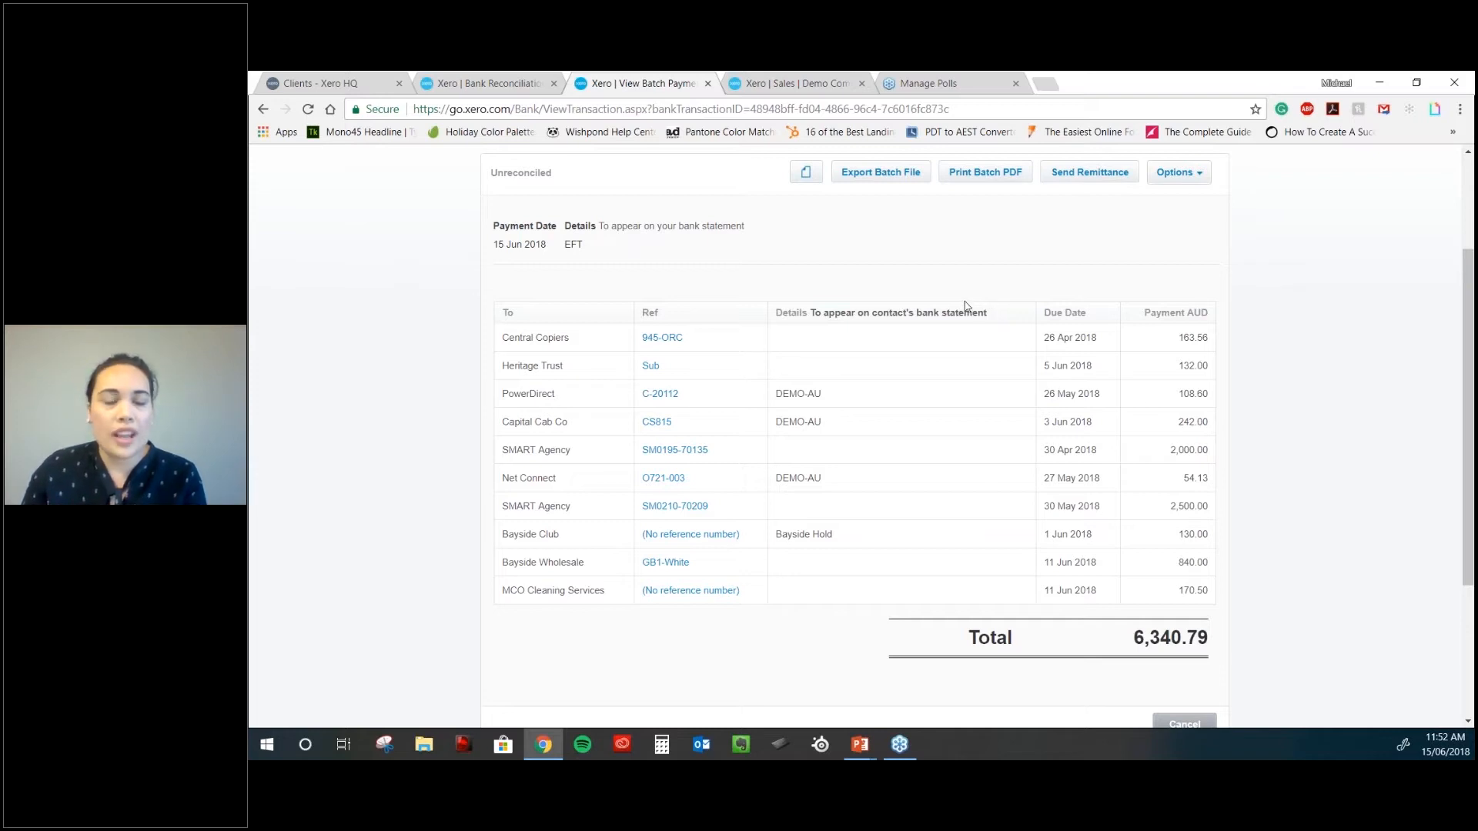
pyautogui.scroll(1, 966, 305)
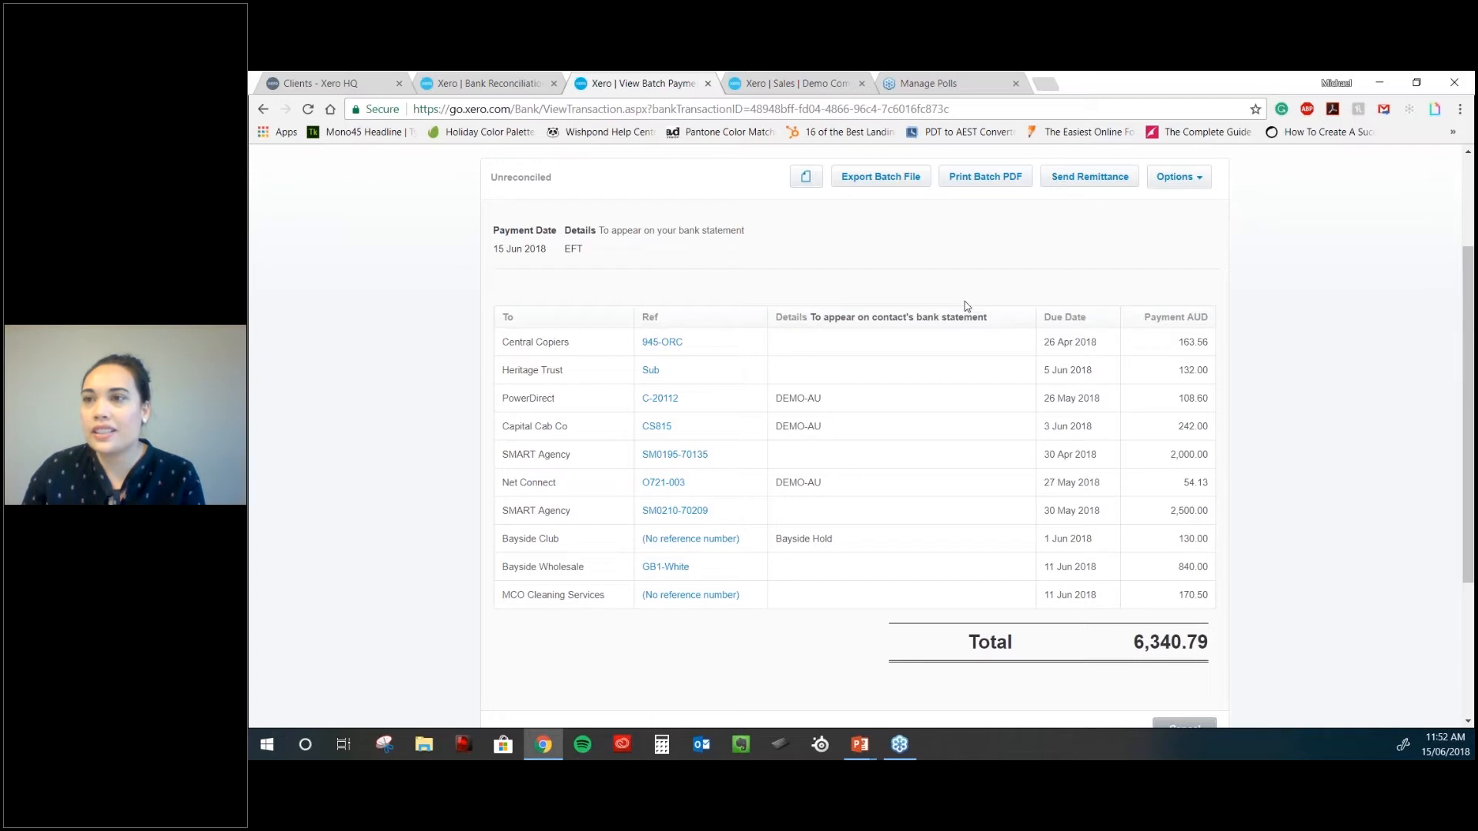
pyautogui.scroll(3, 964, 302)
pyautogui.click(520, 233)
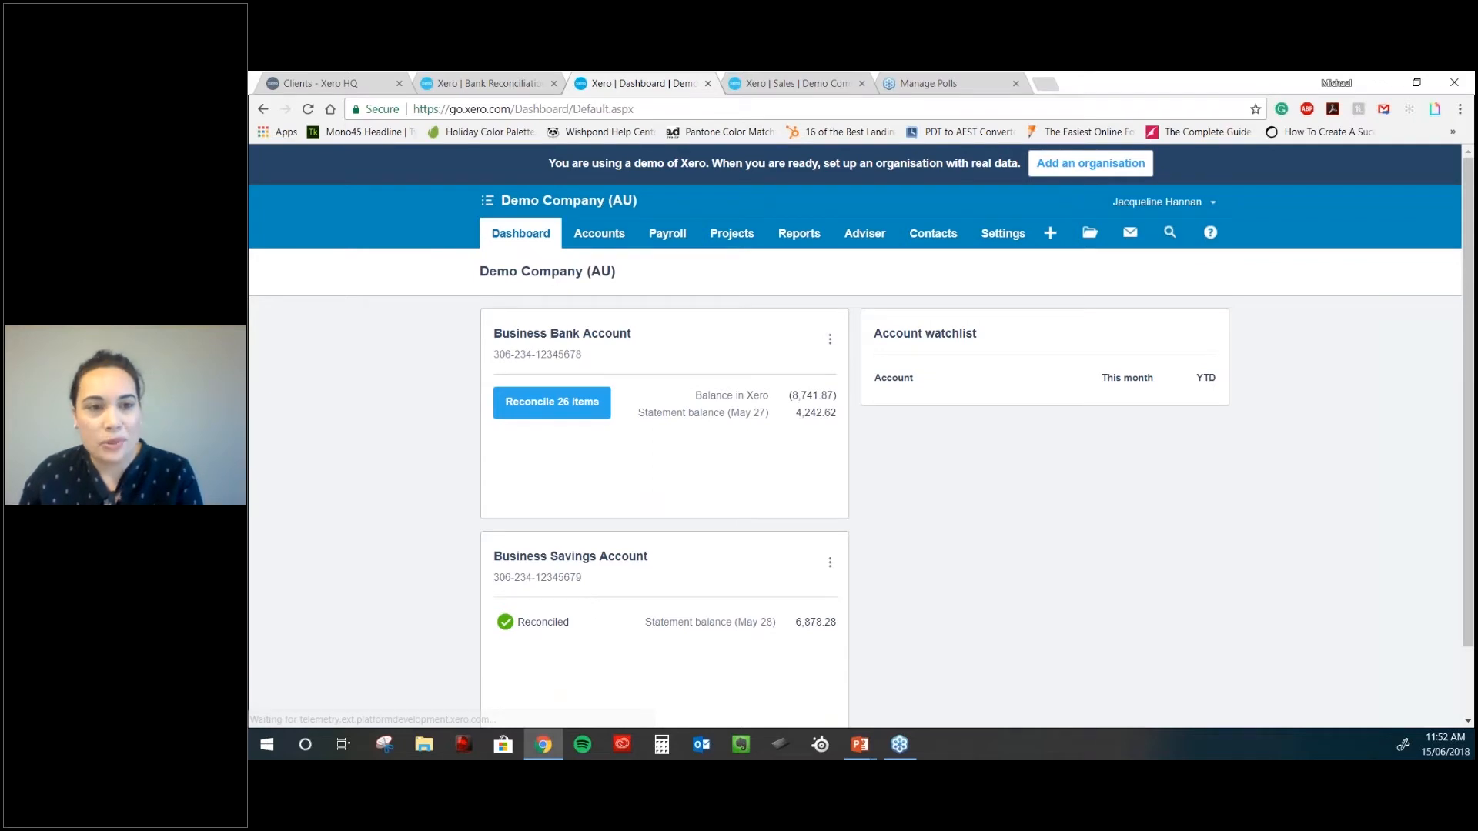
pyautogui.scroll(-1, 579, 384)
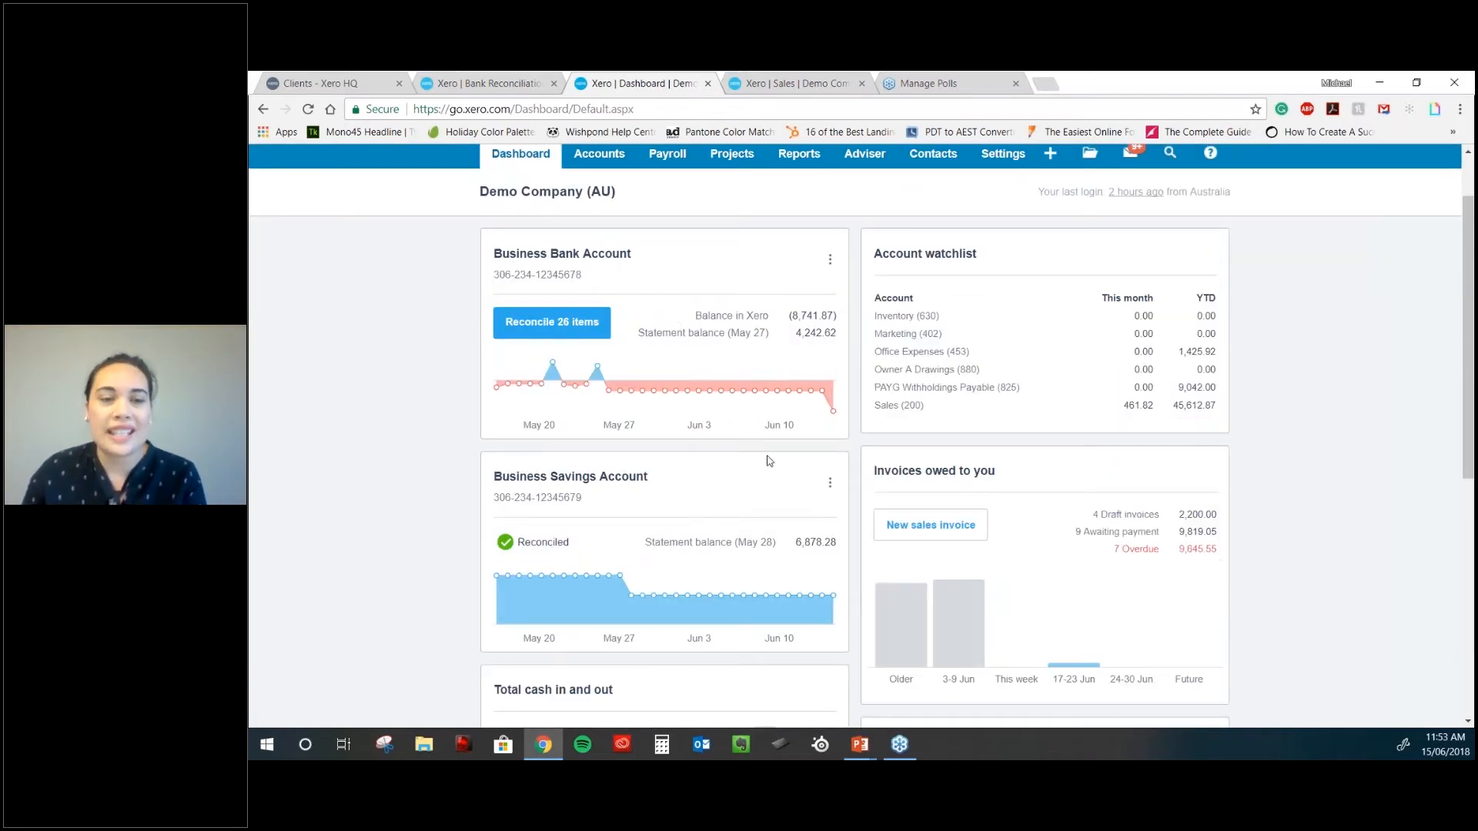
pyautogui.click(551, 326)
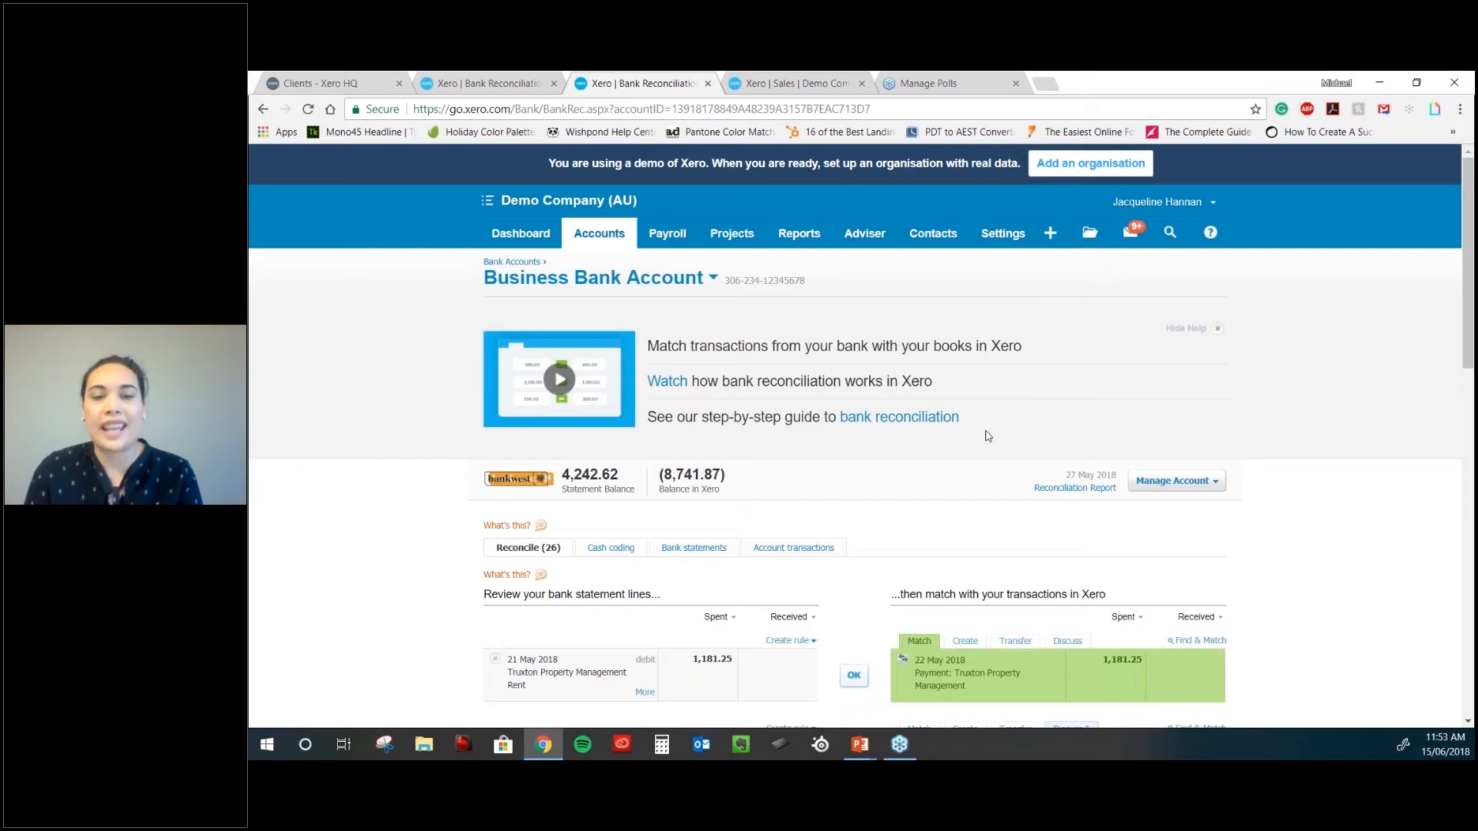
pyautogui.scroll(-1, 938, 499)
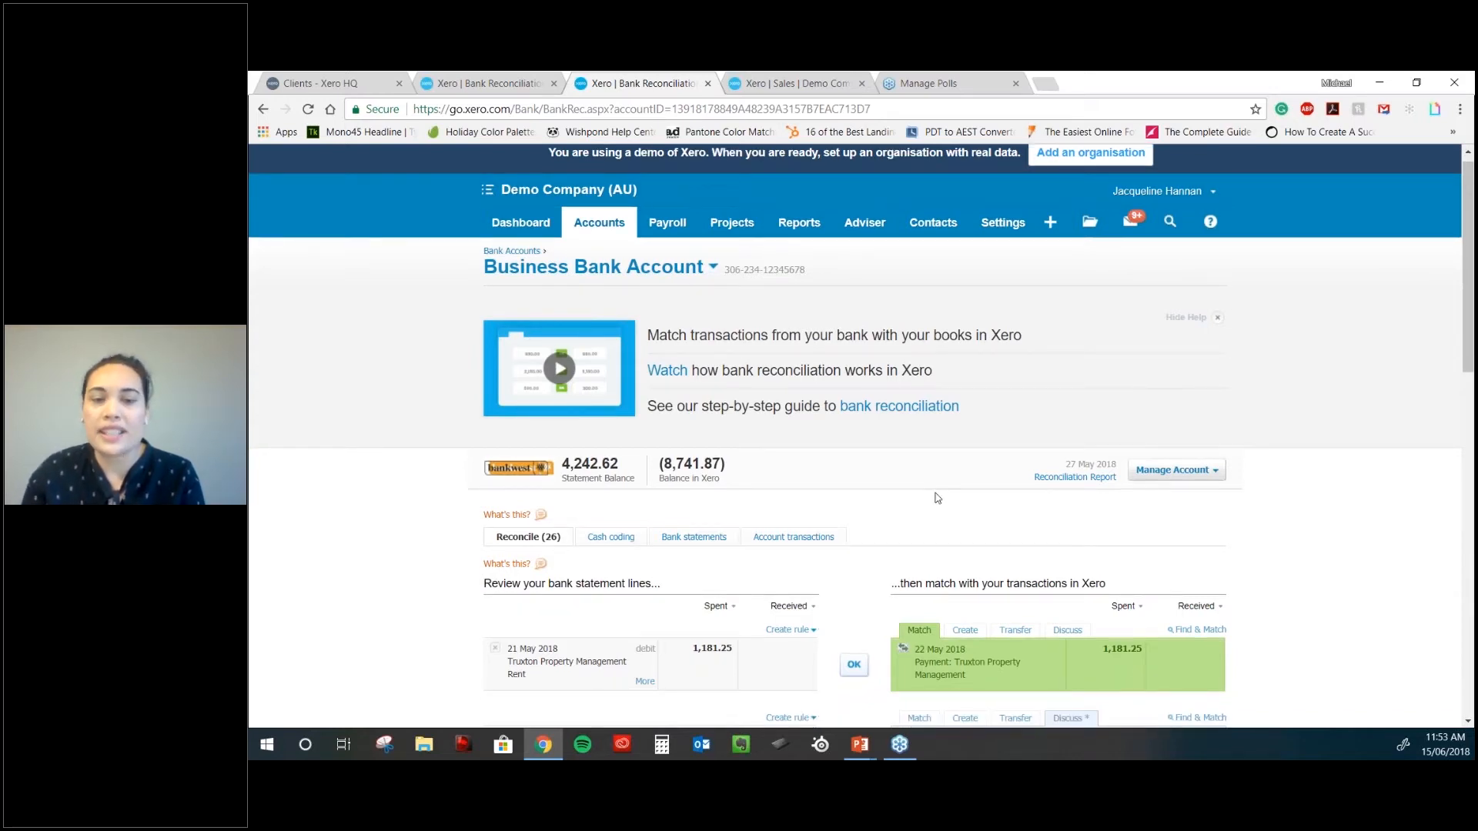
pyautogui.scroll(-2, 938, 498)
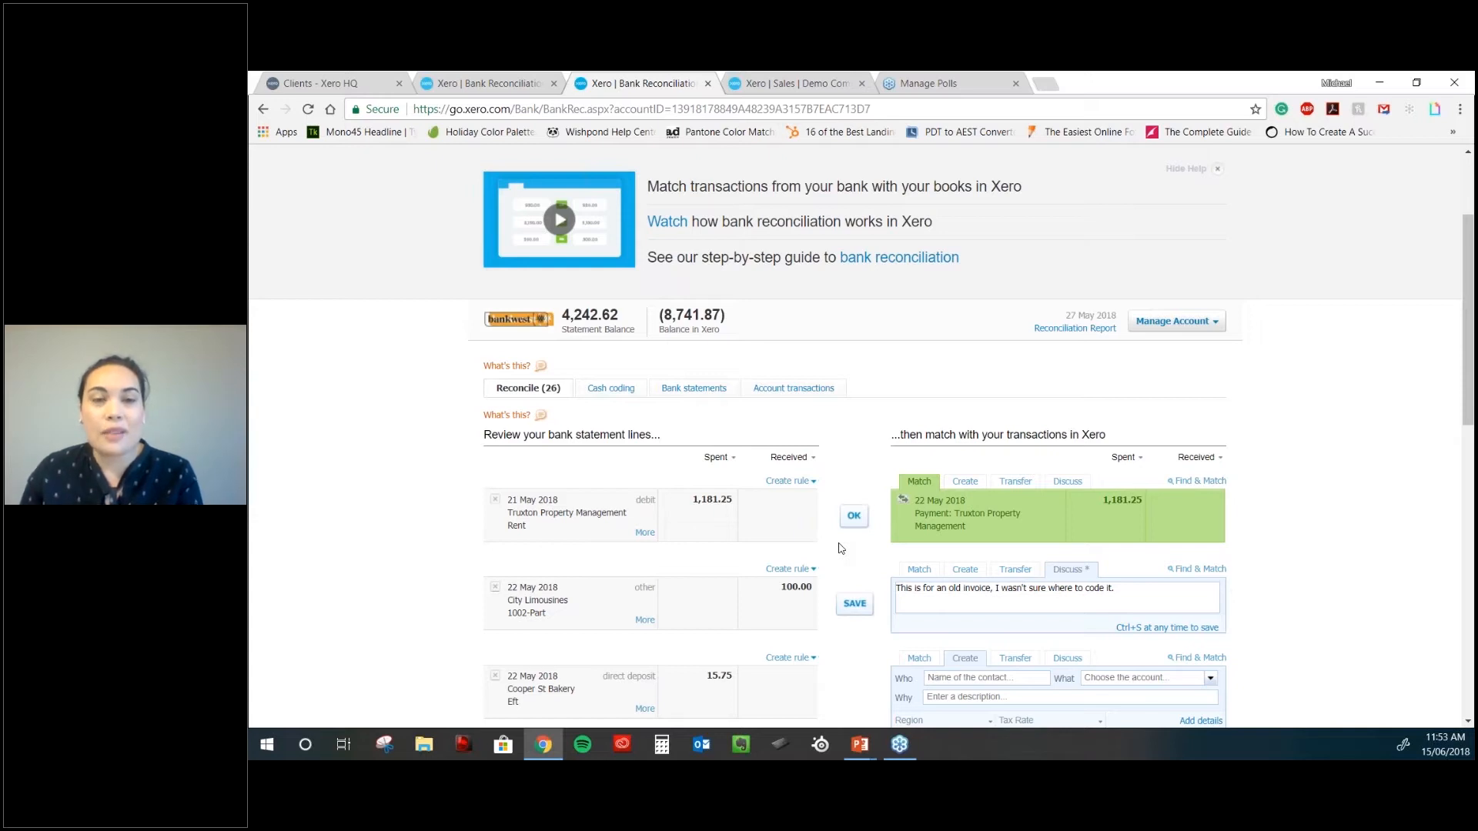
pyautogui.scroll(-1, 841, 548)
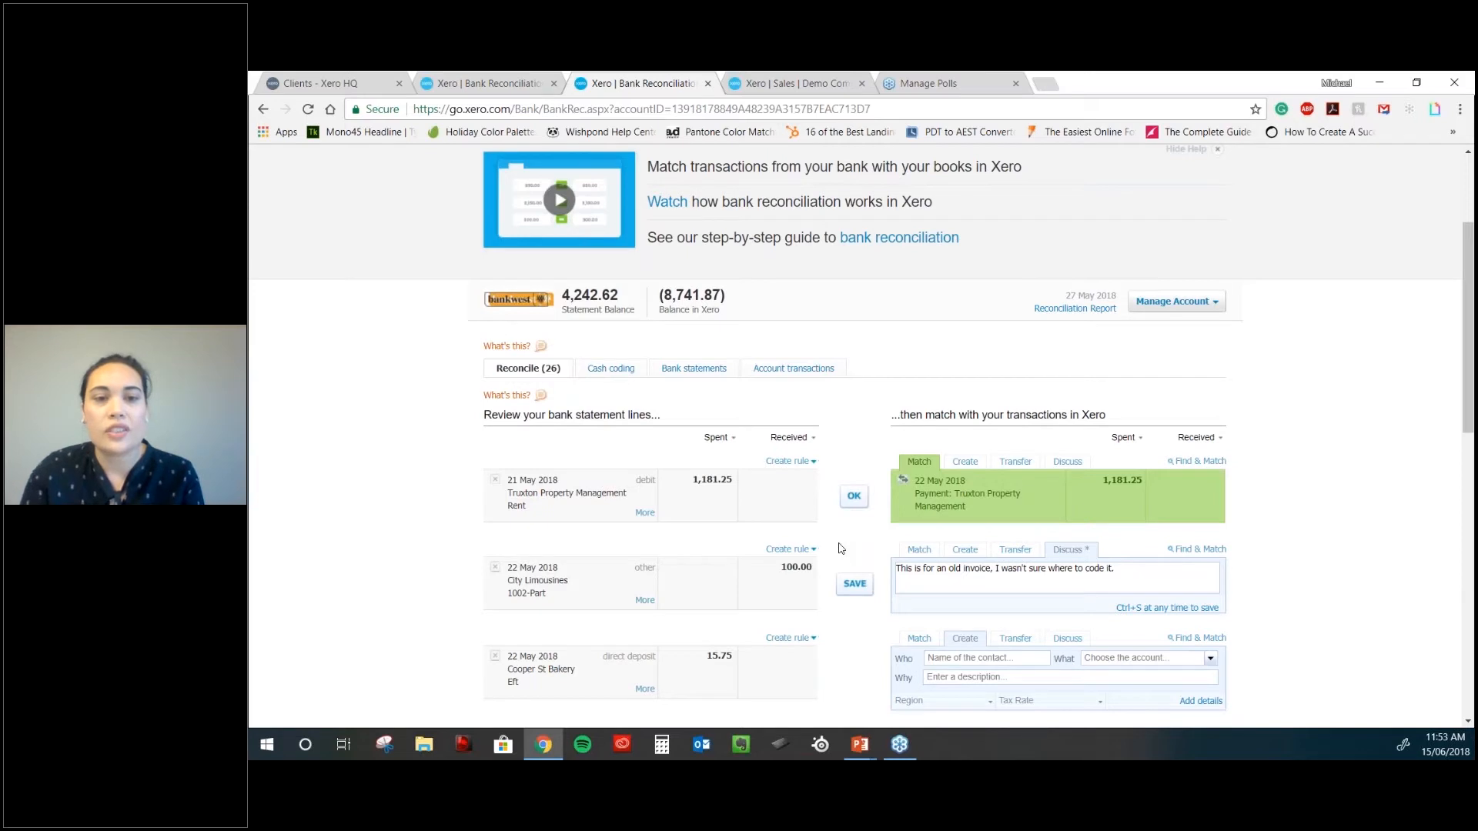
pyautogui.scroll(-4, 842, 548)
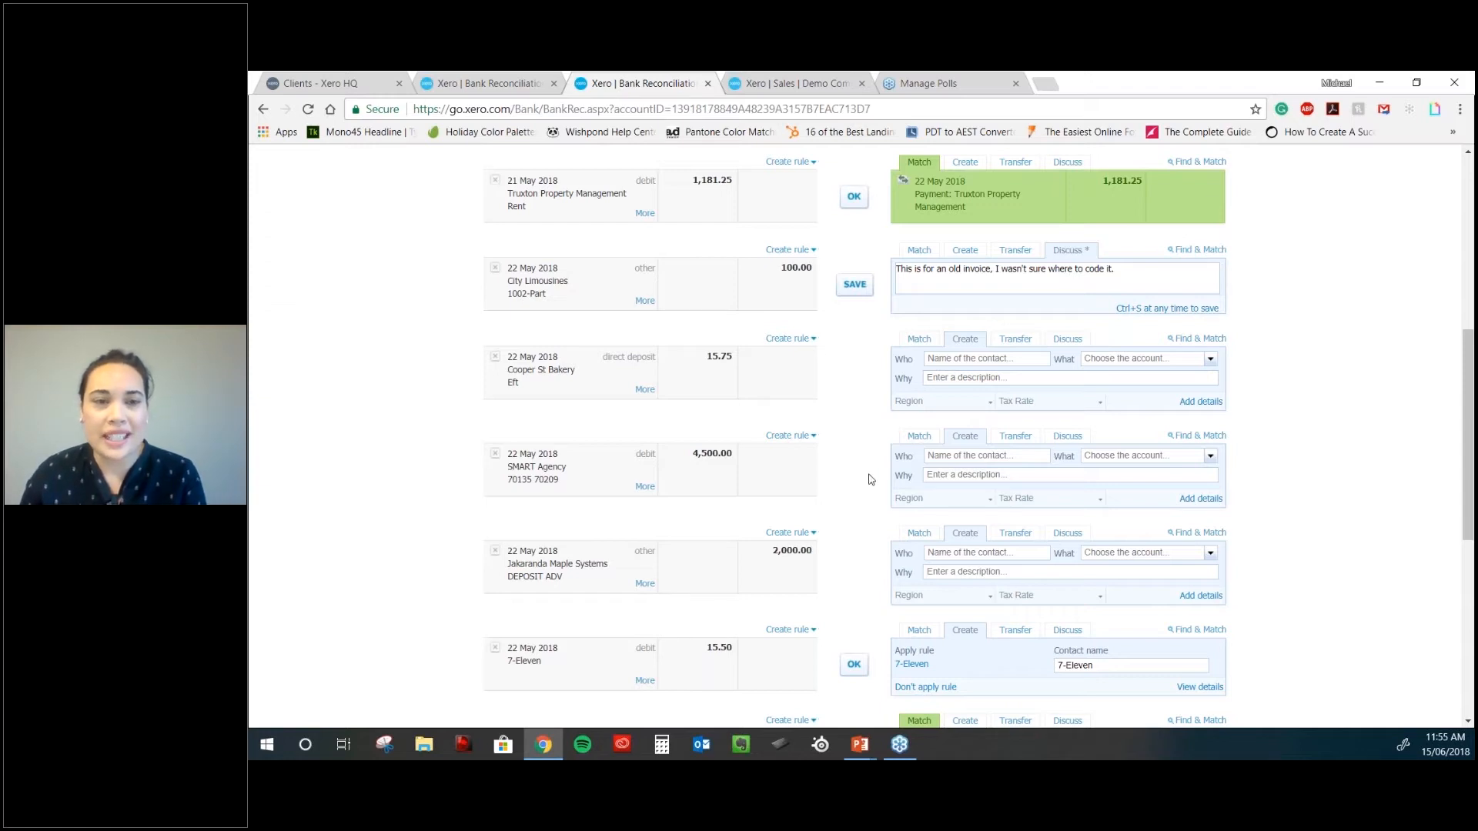
pyautogui.scroll(1, 870, 479)
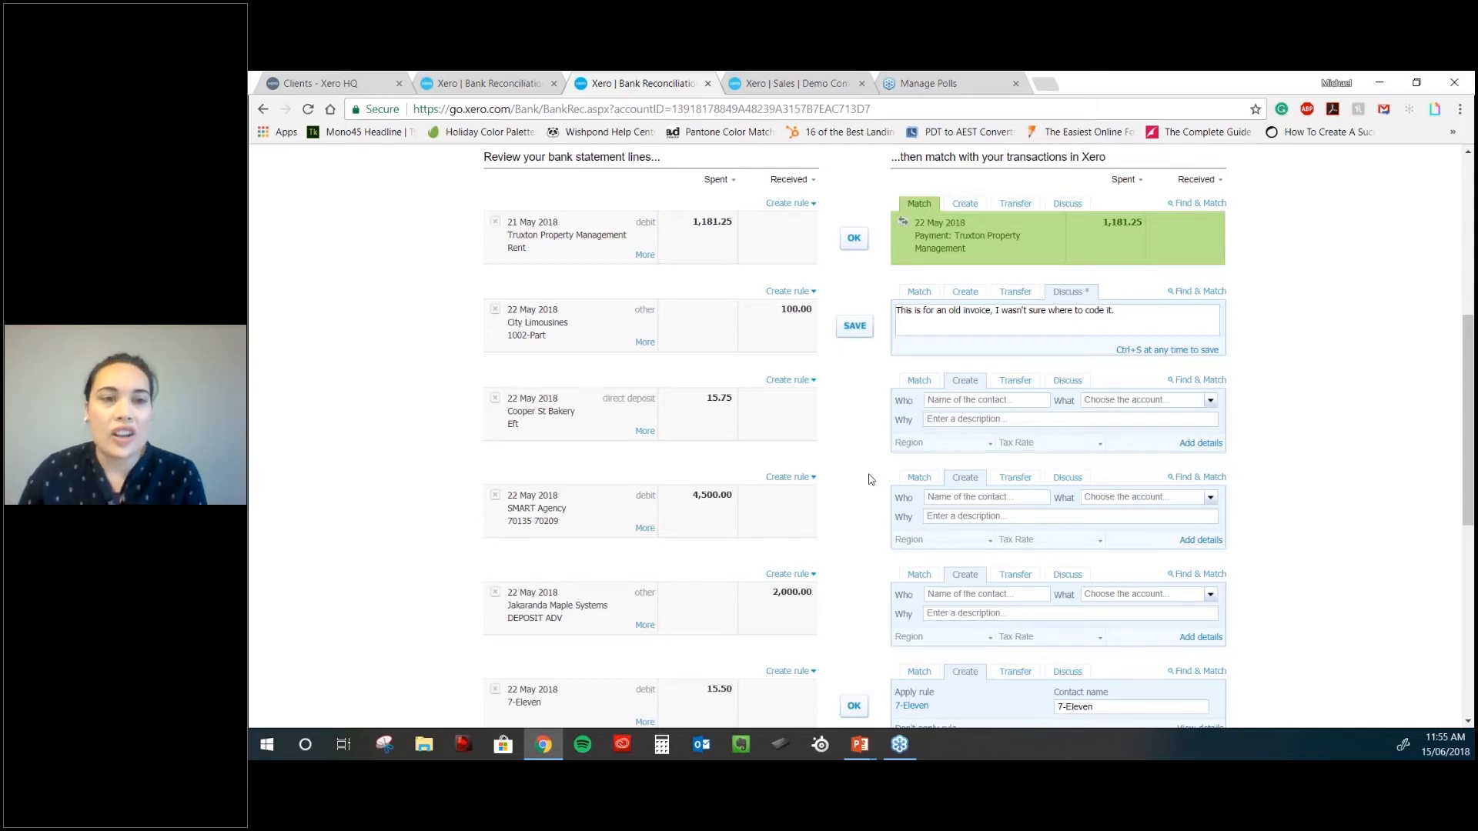
pyautogui.scroll(3, 870, 479)
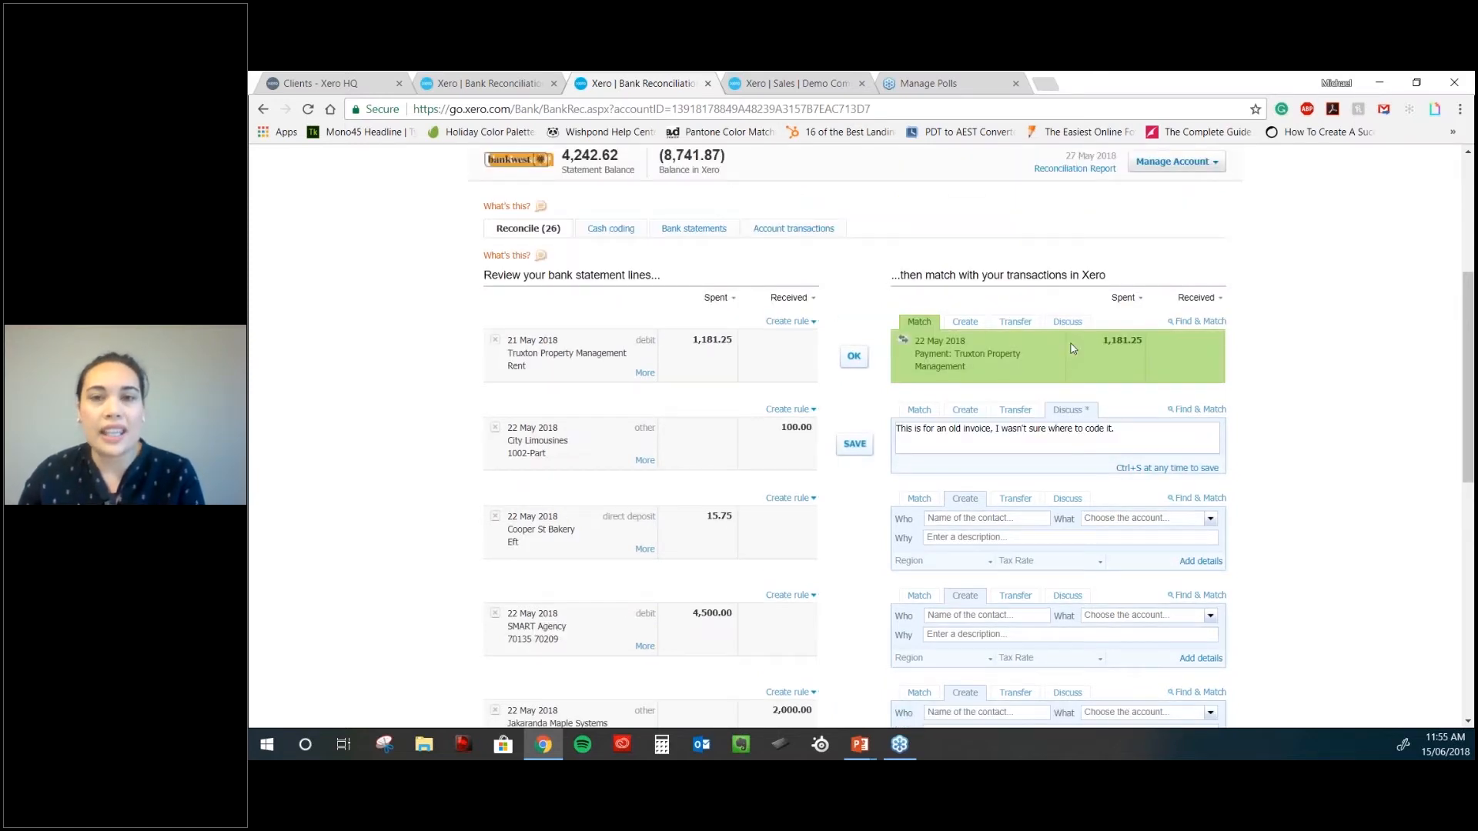
pyautogui.scroll(-2, 1163, 496)
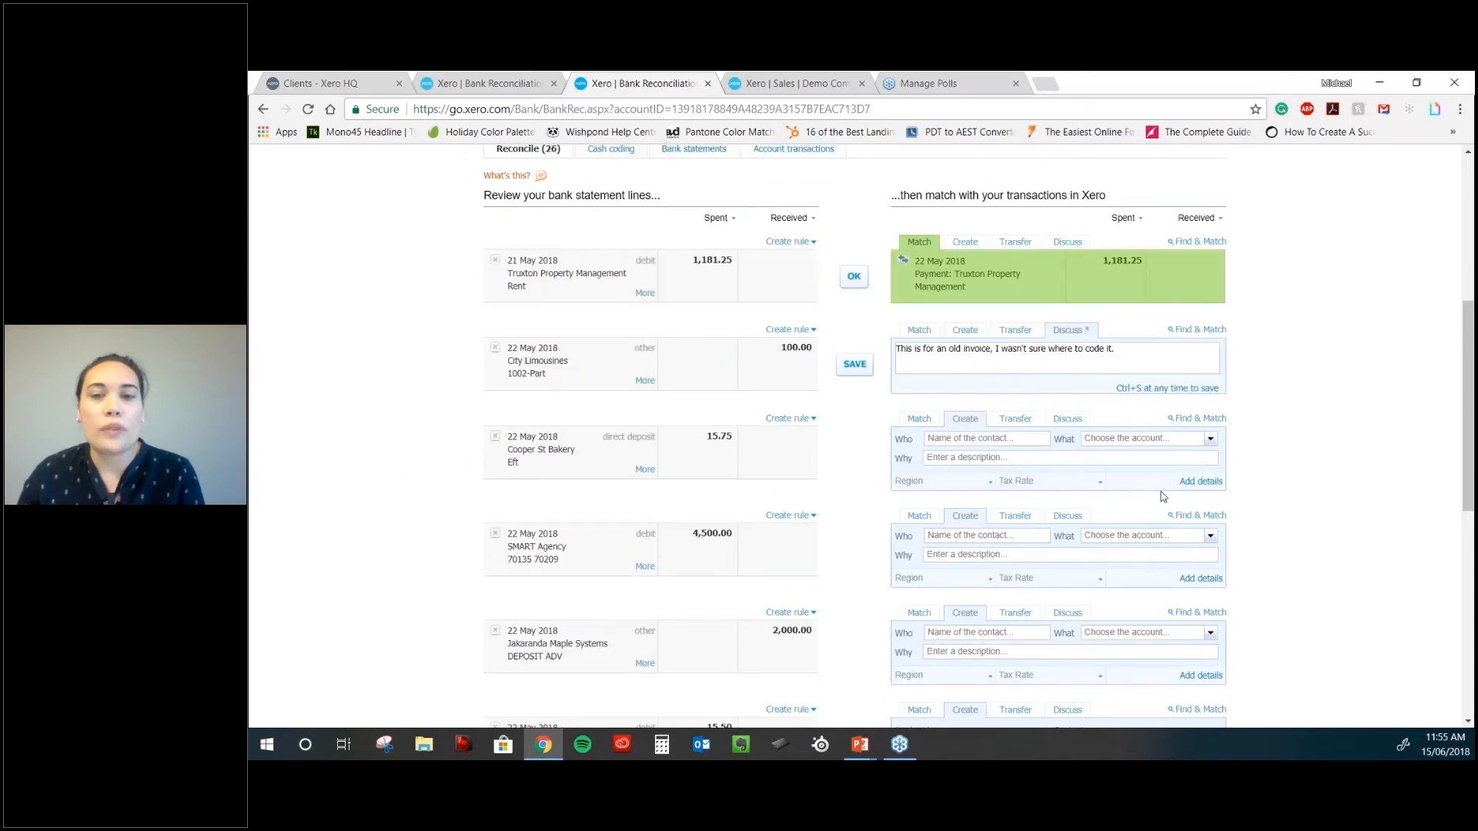
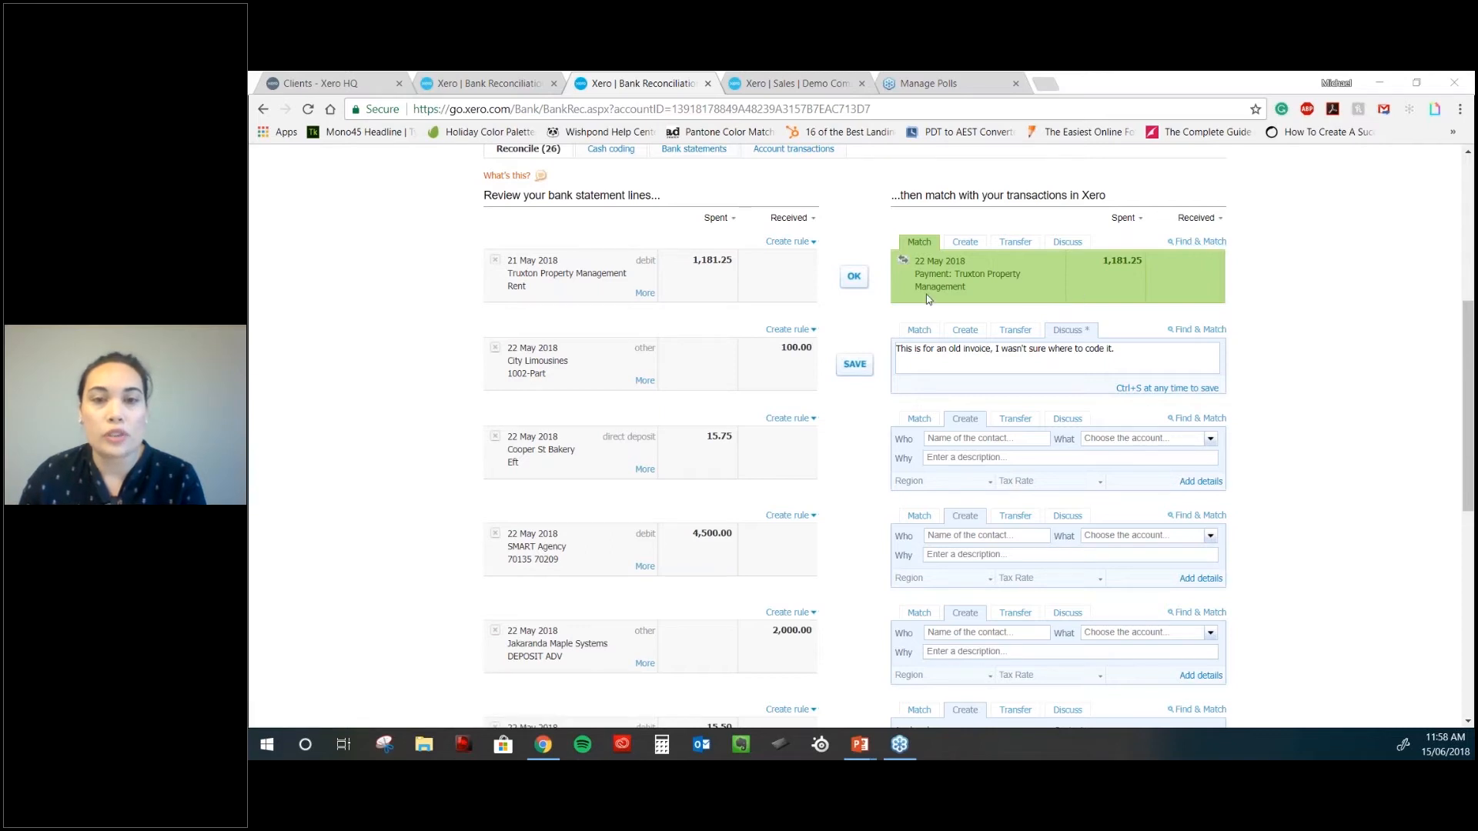
# - Confirm the suggested matches for the Truxton Property Management rent and the 23 May Gateway Motors 411.35 payment
pyautogui.click(856, 278)
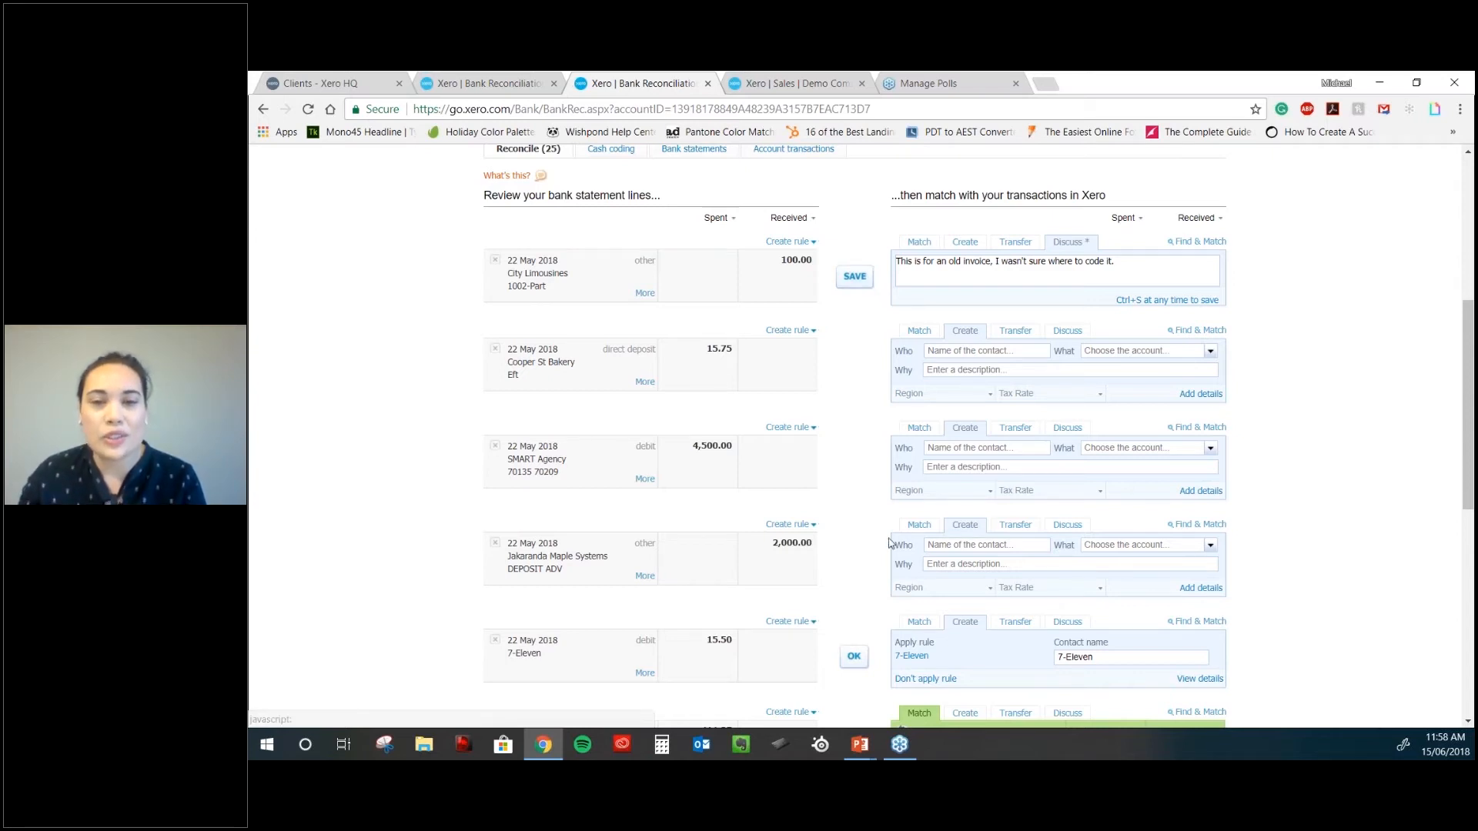
pyautogui.scroll(-1, 886, 585)
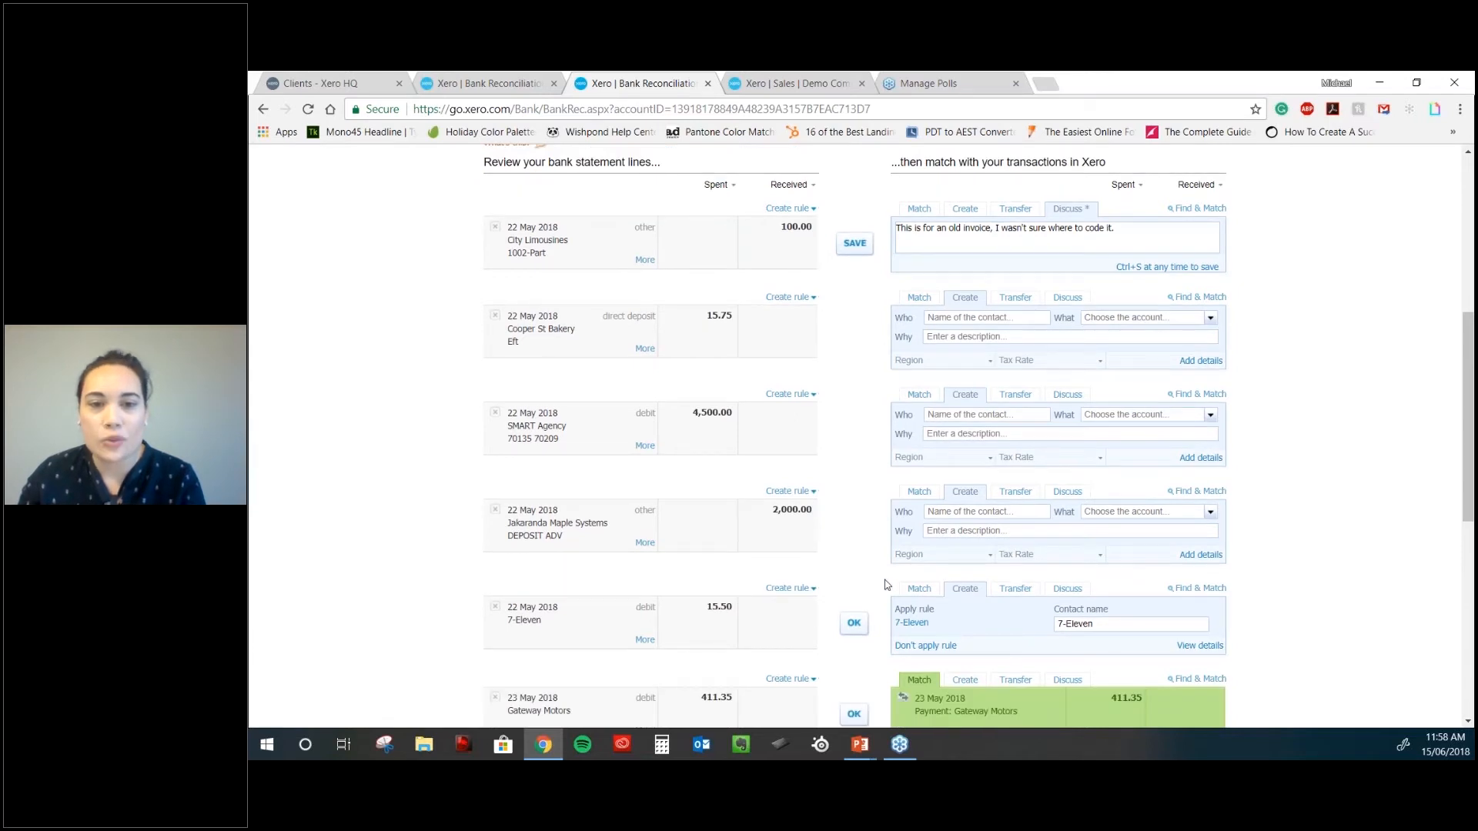
pyautogui.scroll(-4, 794, 460)
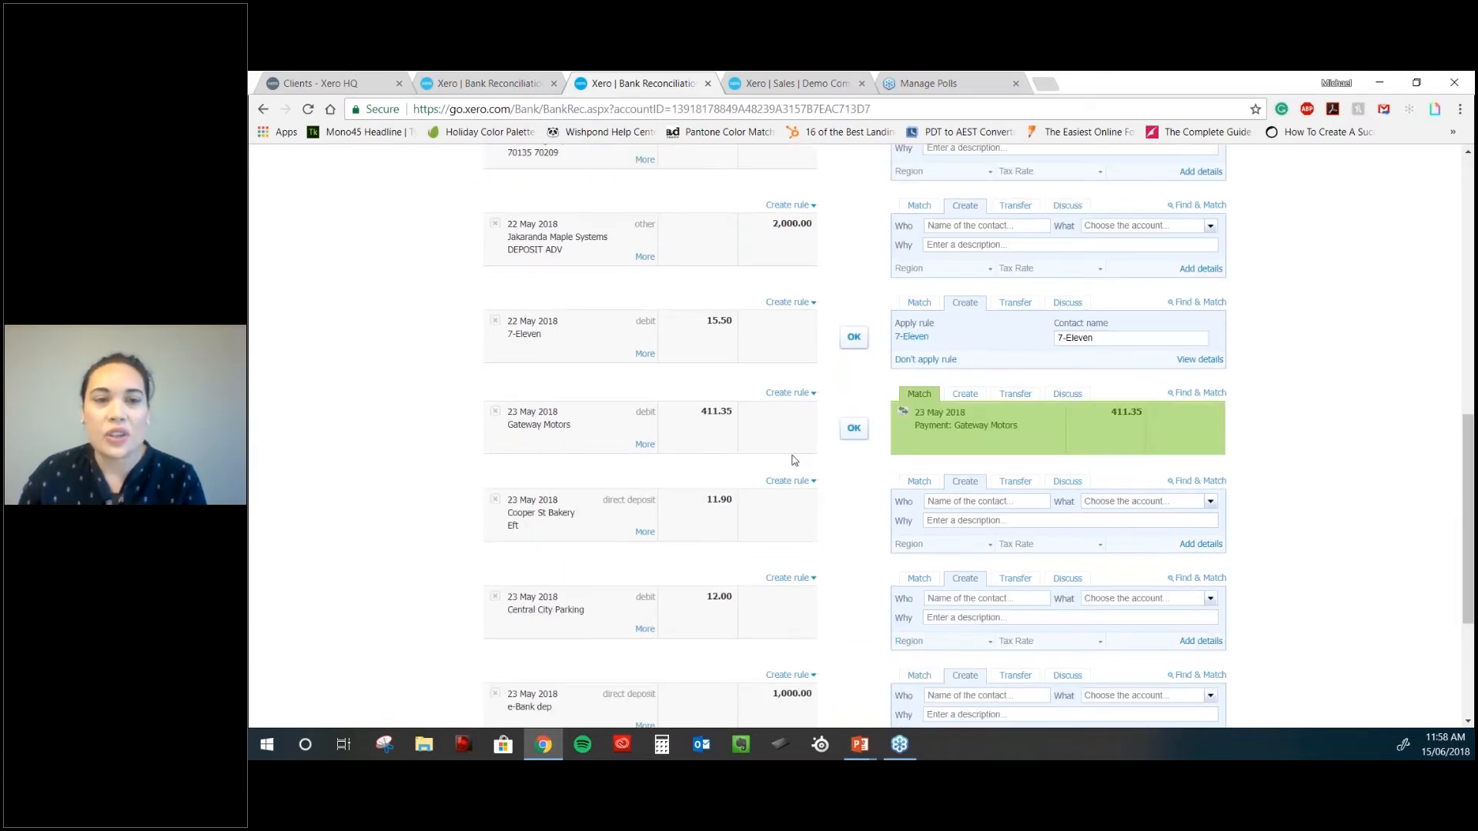
pyautogui.click(854, 428)
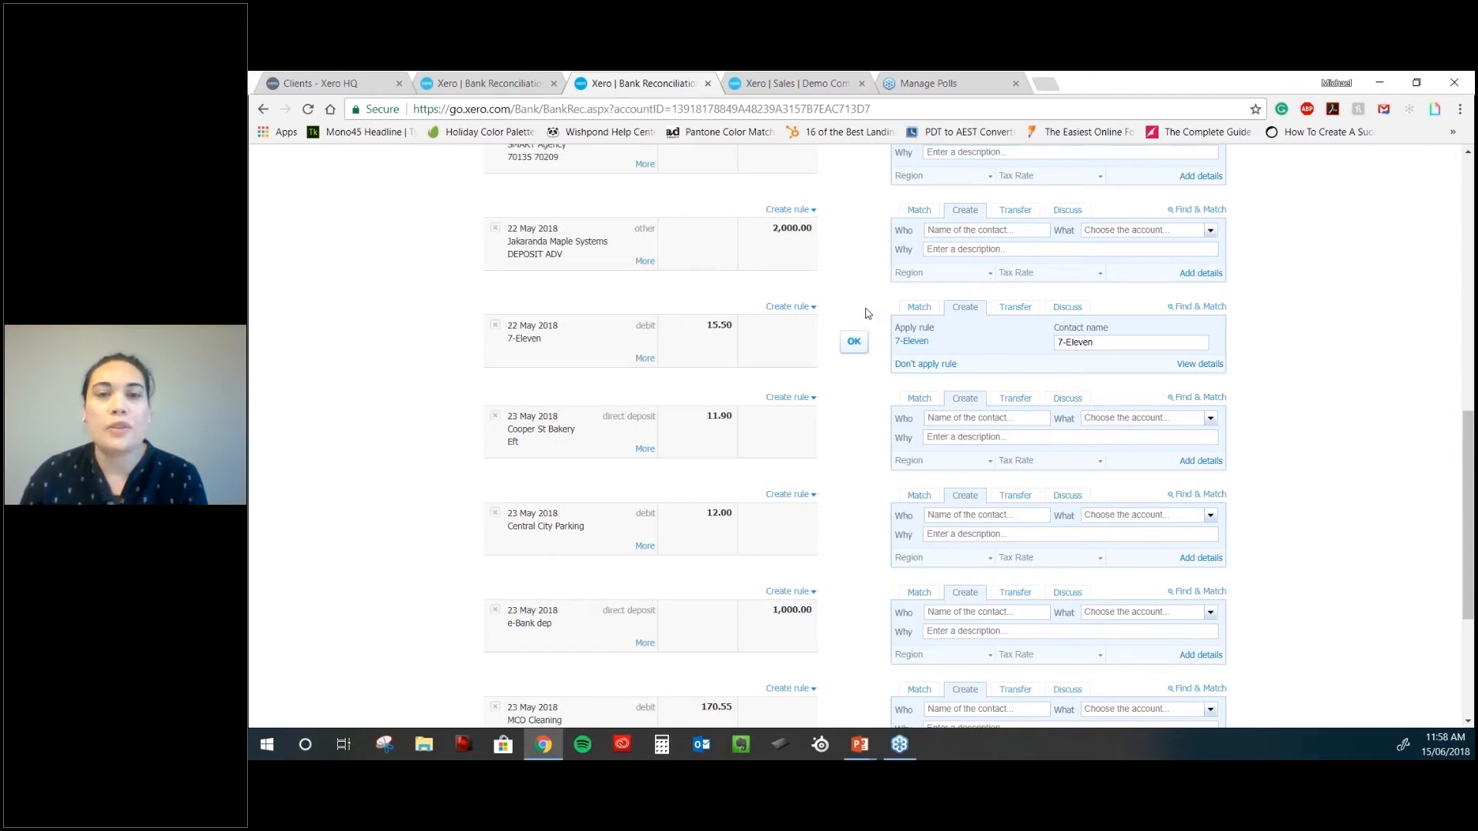
pyautogui.scroll(2, 867, 313)
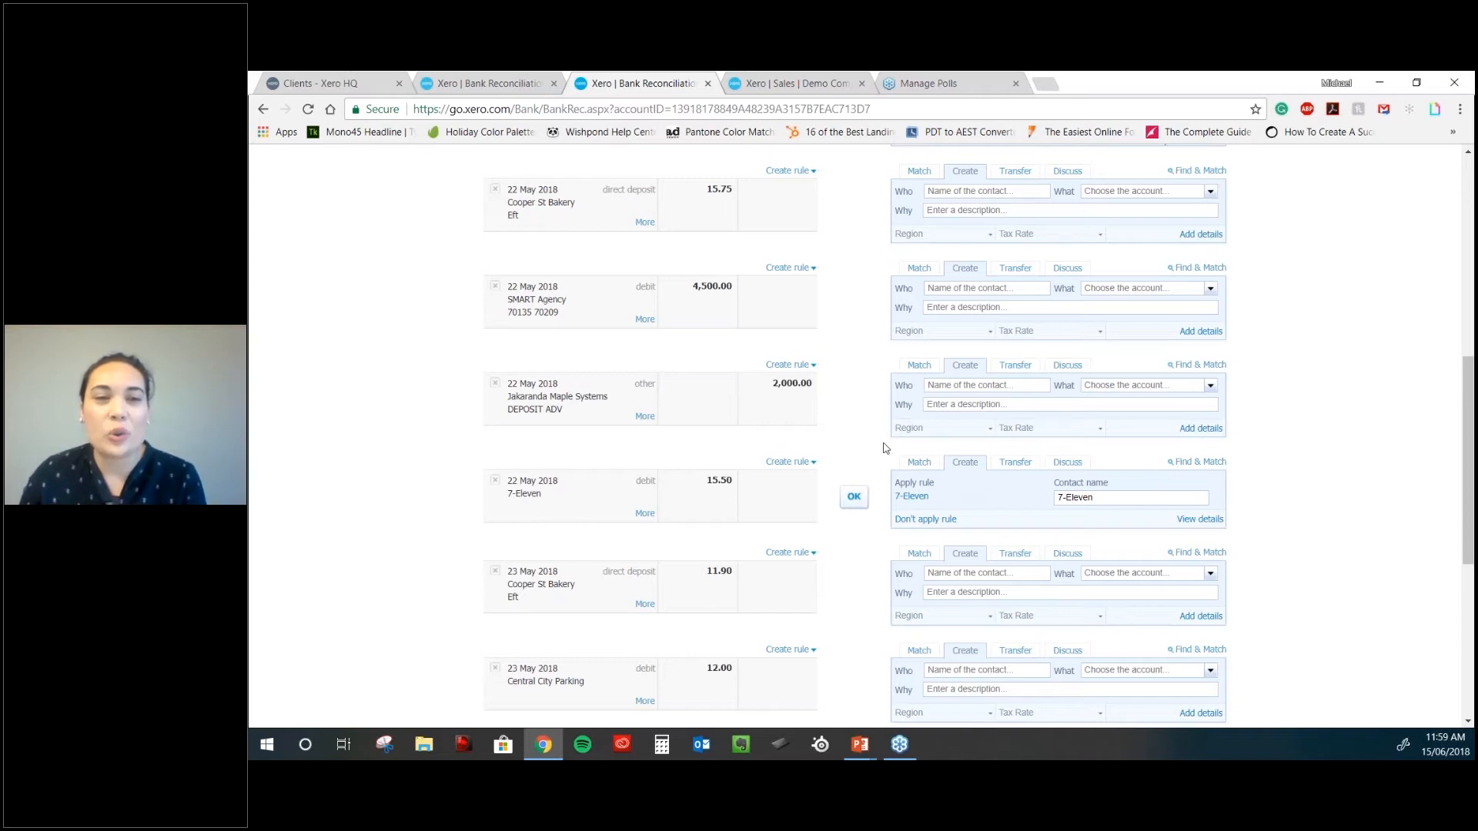
pyautogui.scroll(-2, 885, 448)
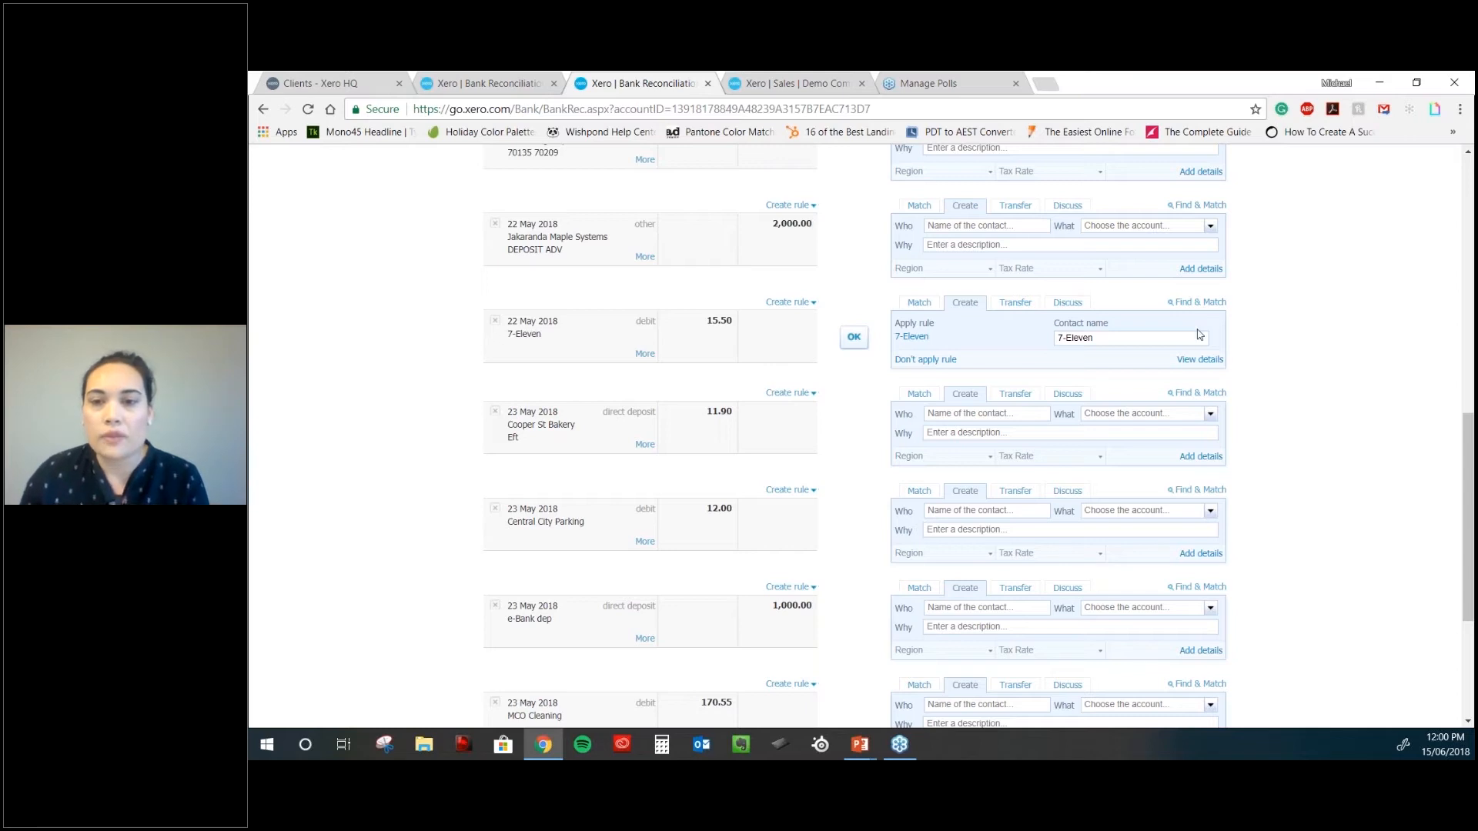
pyautogui.click(1199, 360)
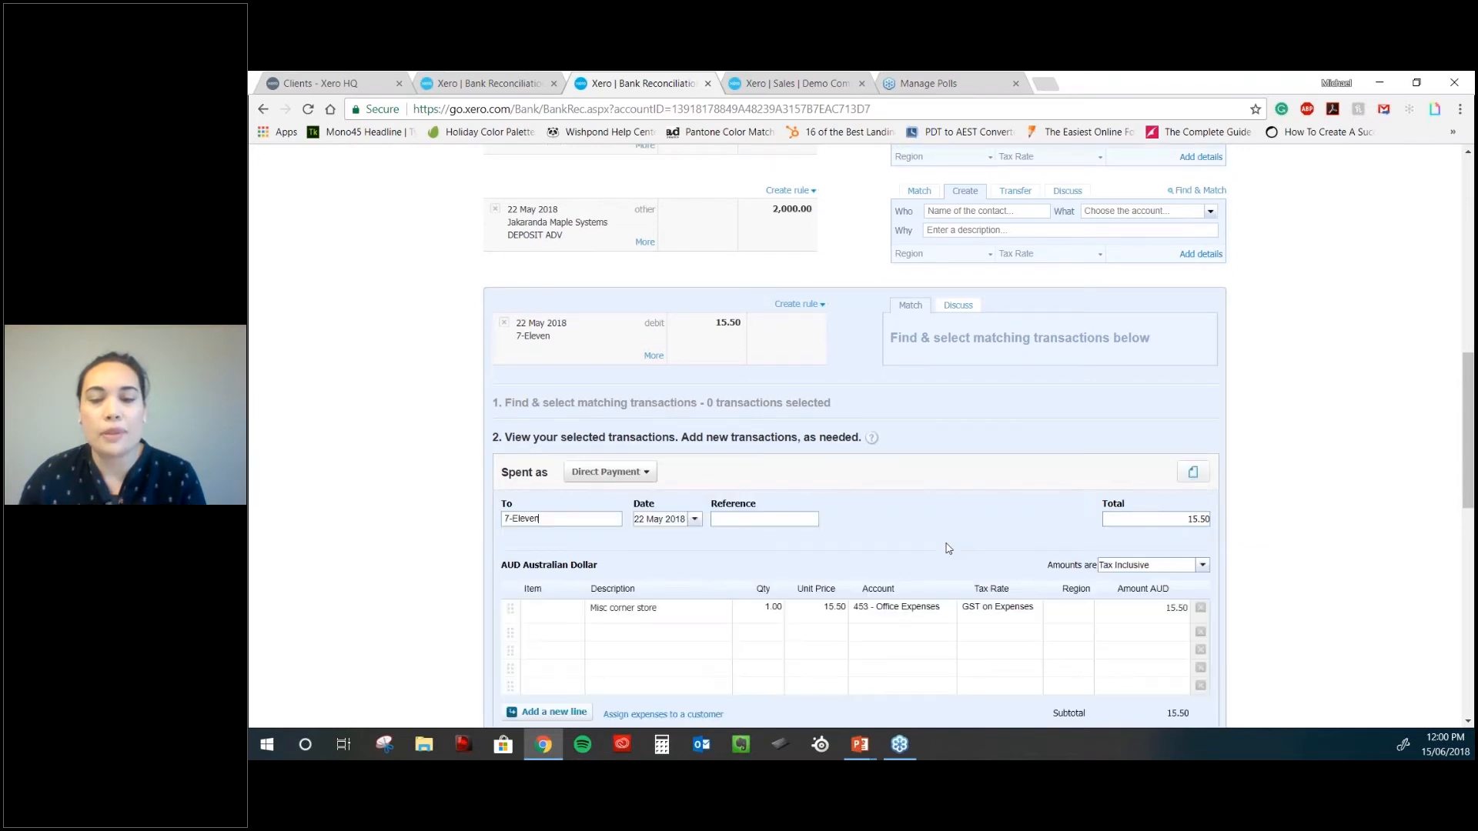
# - Save the 7-Eleven 15.50 direct payment to 453 - Office Expenses and reconcile the line
pyautogui.scroll(-2, 947, 548)
pyautogui.click(1070, 662)
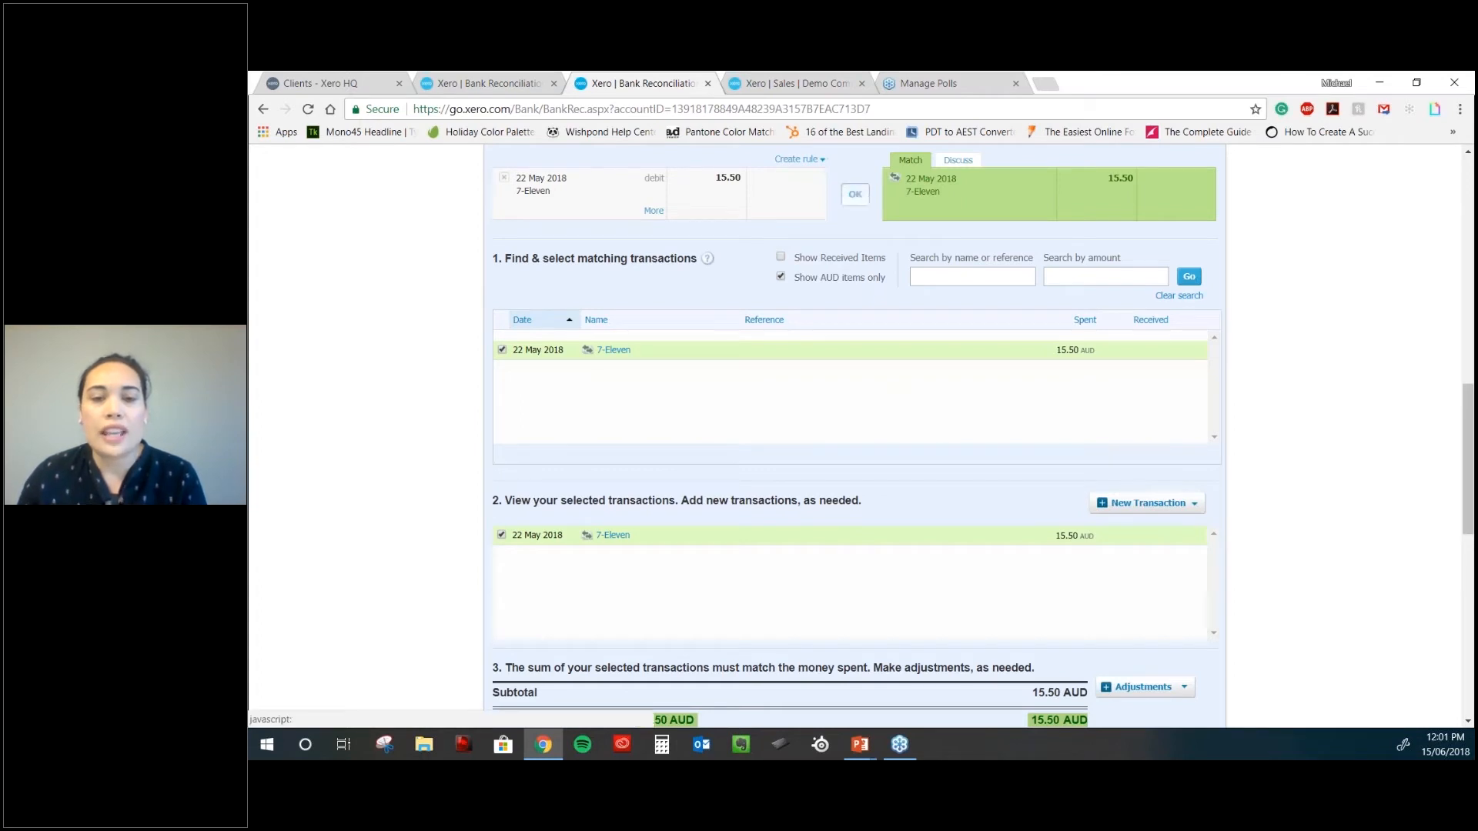
pyautogui.click(854, 193)
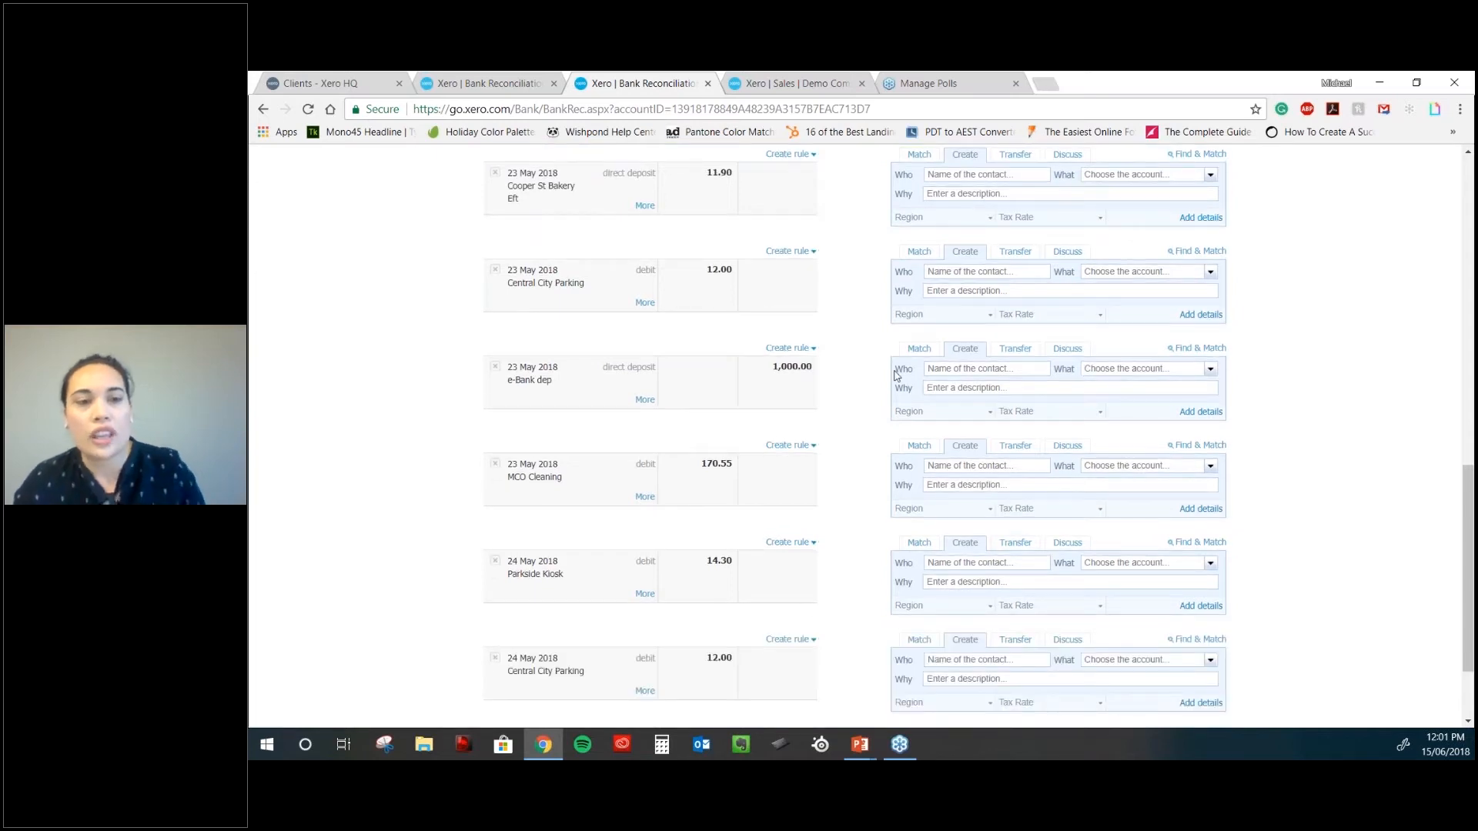
# - Code the 22 May 15.75 line to new contact Cooper St Bakery, 429 - General Expenses, 'food for staff'
pyautogui.scroll(4, 896, 375)
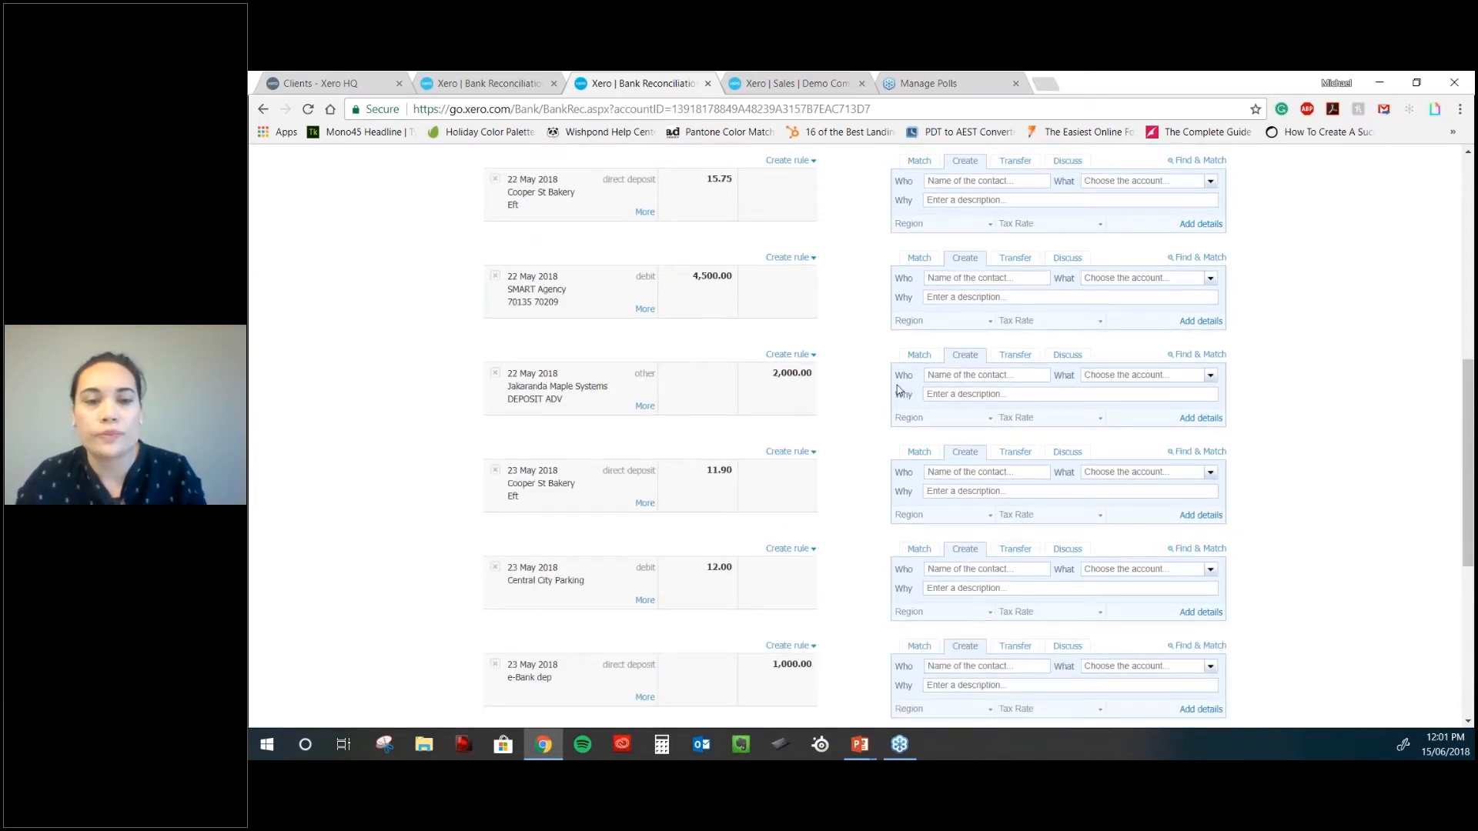
pyautogui.scroll(2, 896, 390)
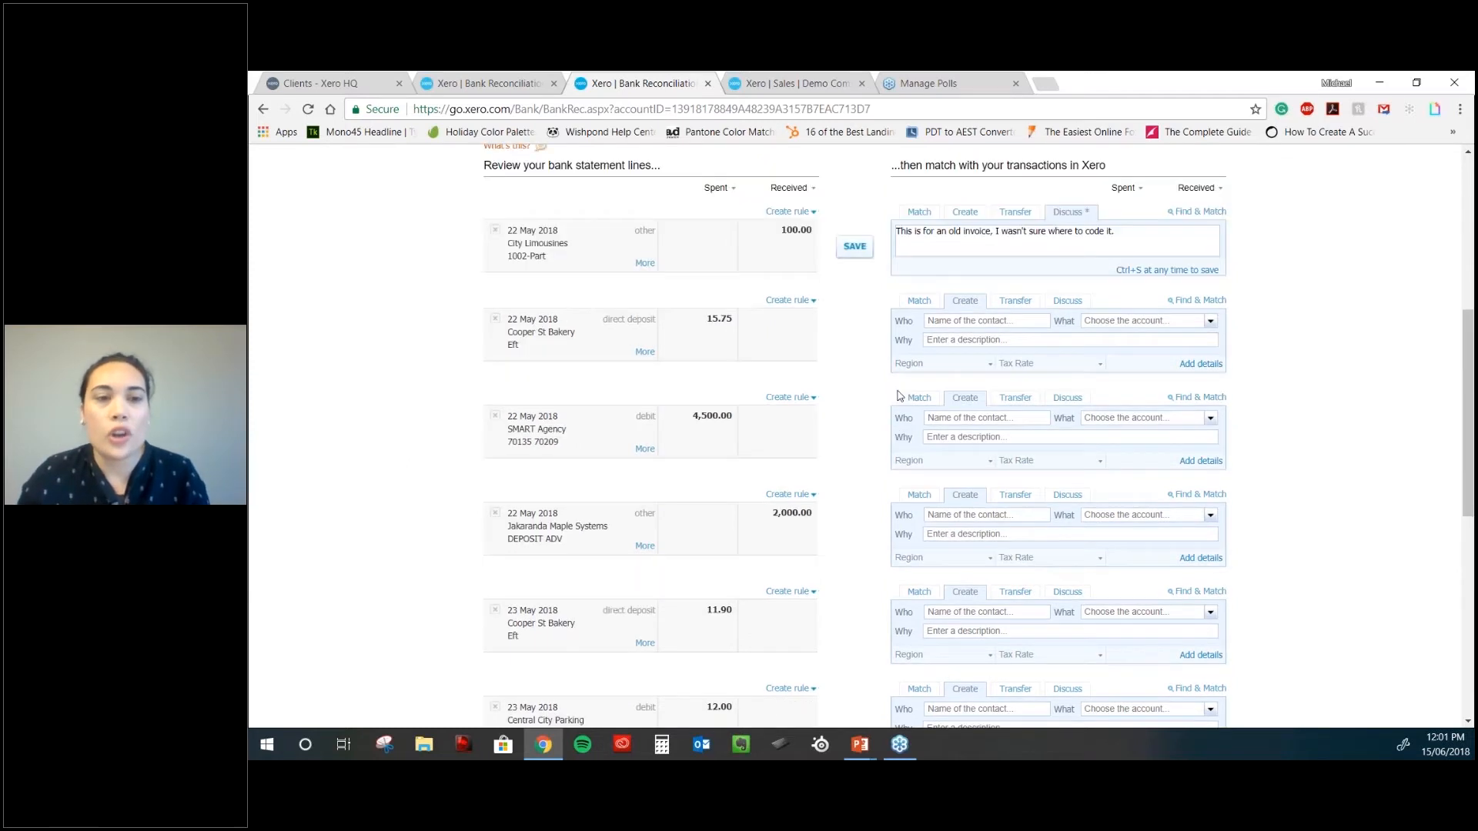
pyautogui.click(942, 321)
pyautogui.write('Cooper St')
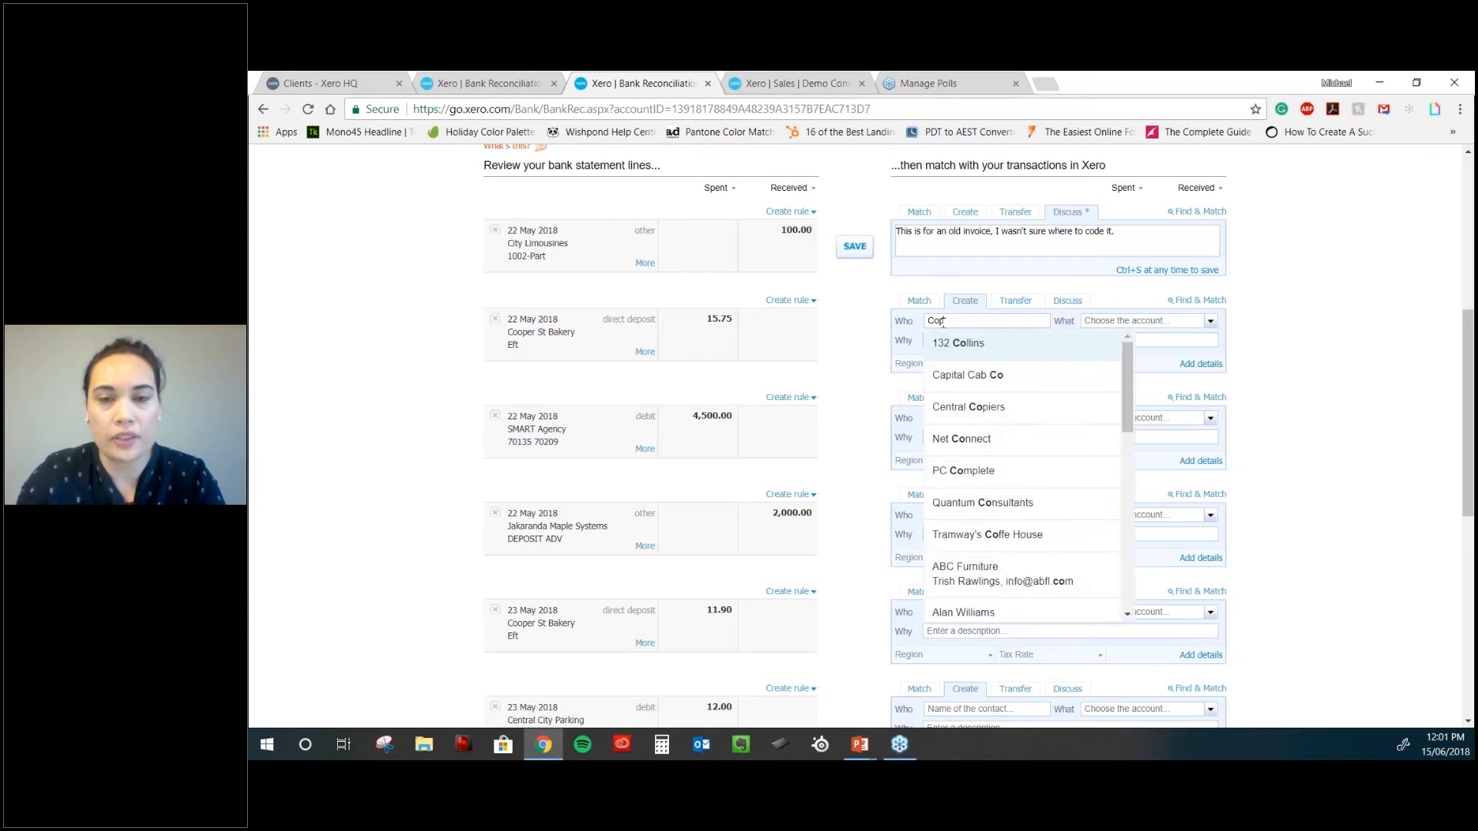
pyautogui.write(' Bakery')
pyautogui.press('Tab')
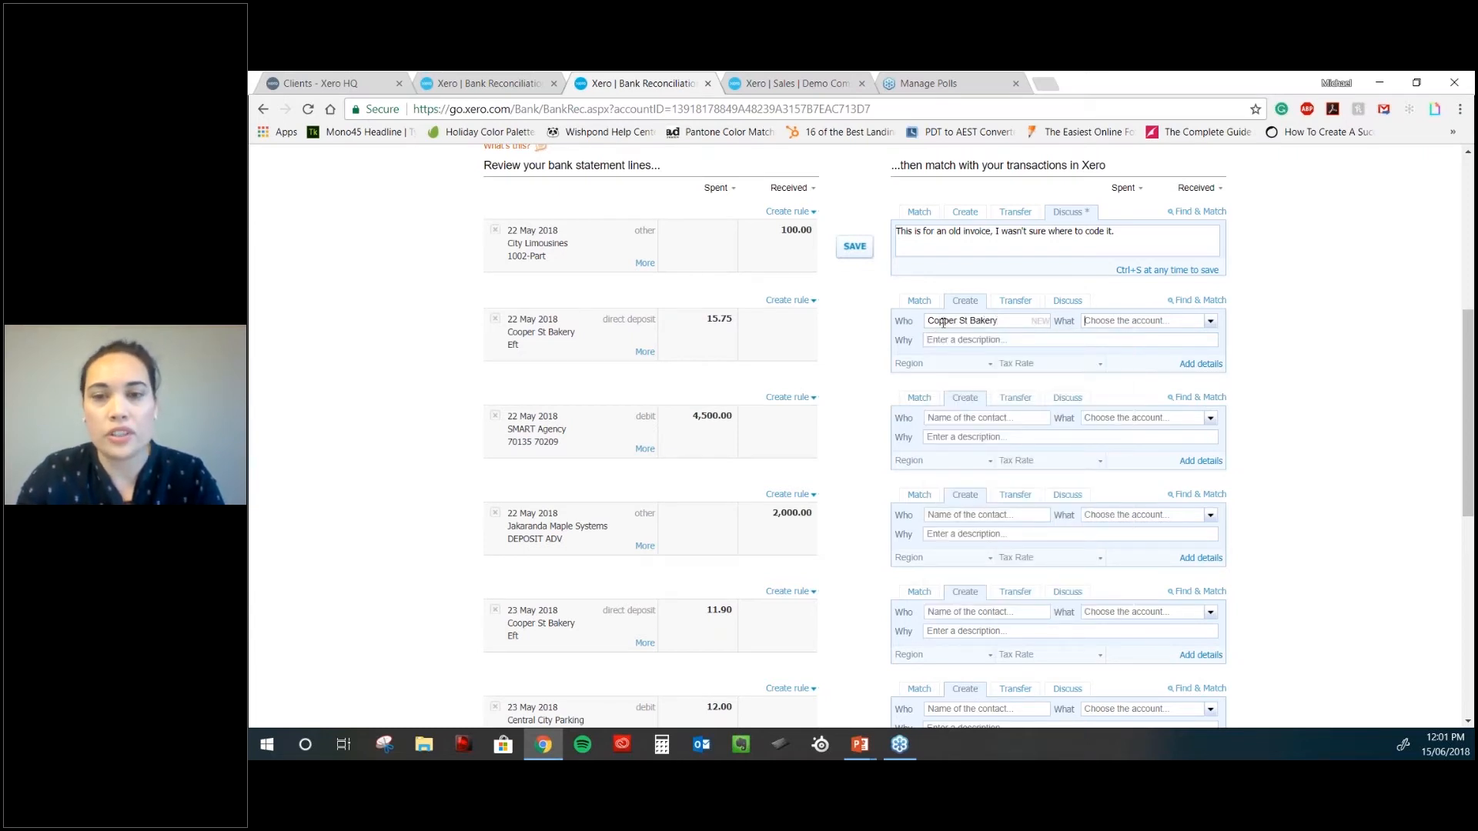
pyautogui.write('general')
pyautogui.press('Tab')
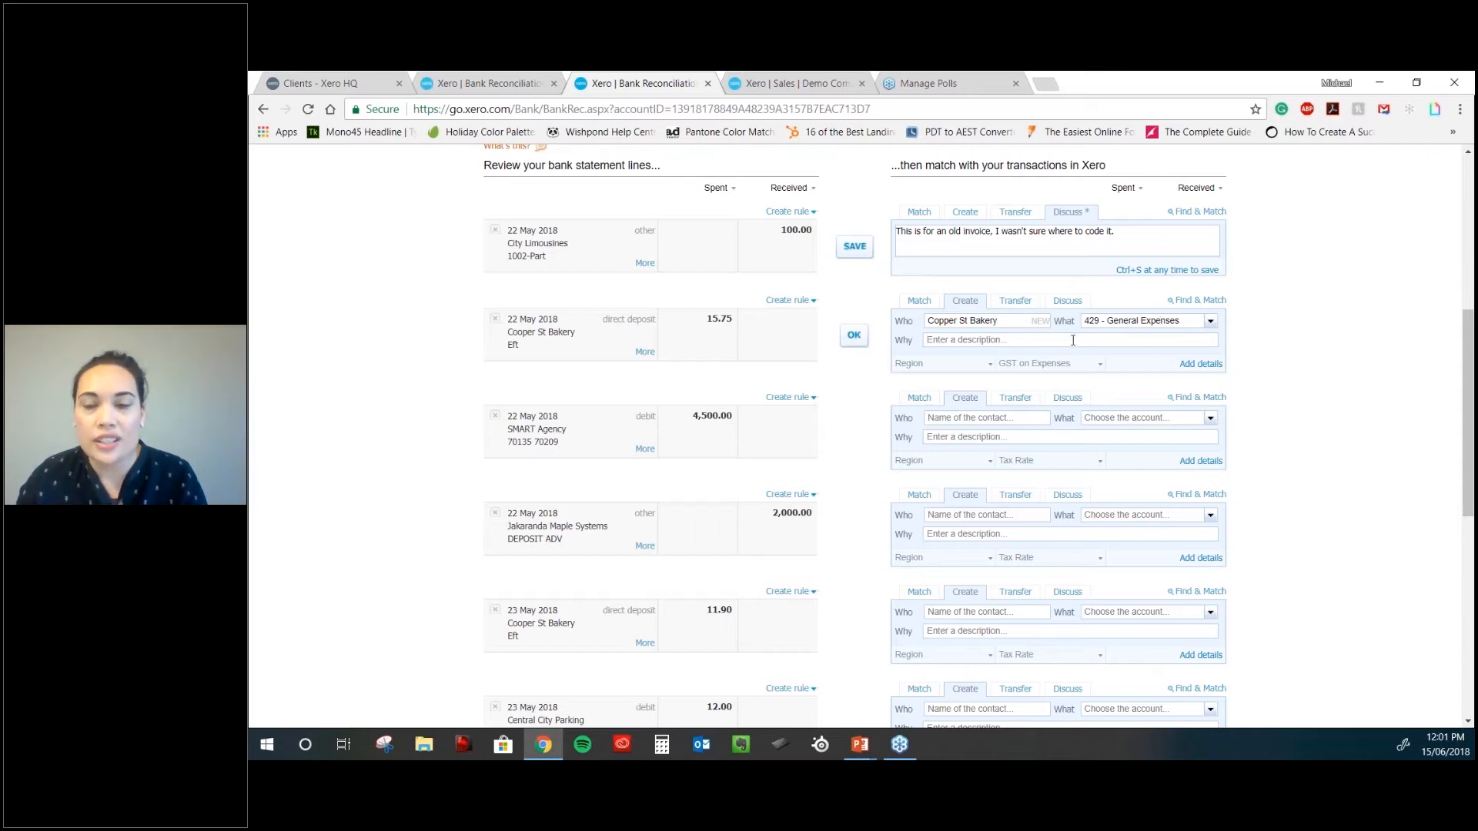
pyautogui.write('food for staff')
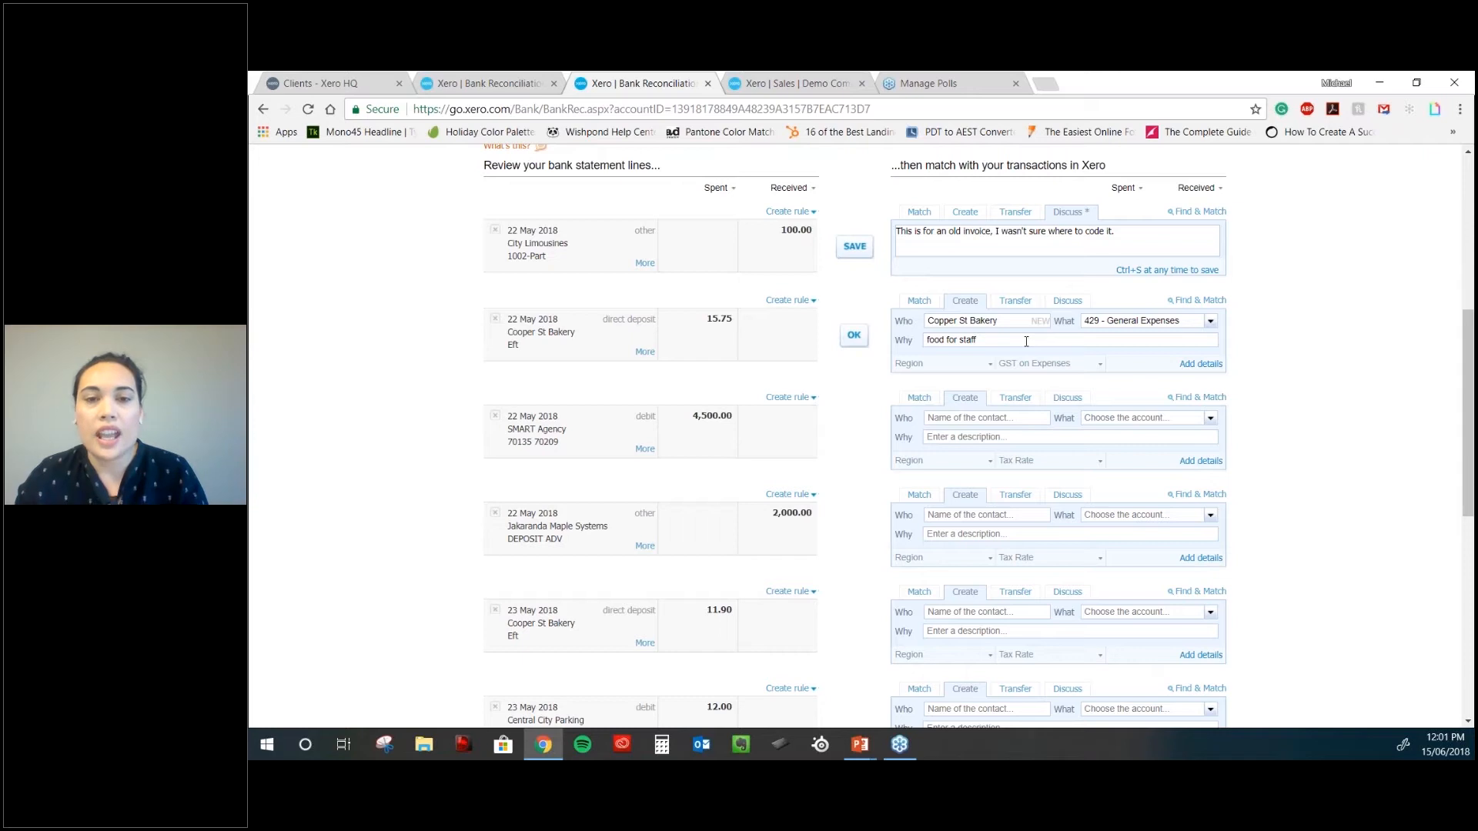
pyautogui.click(854, 336)
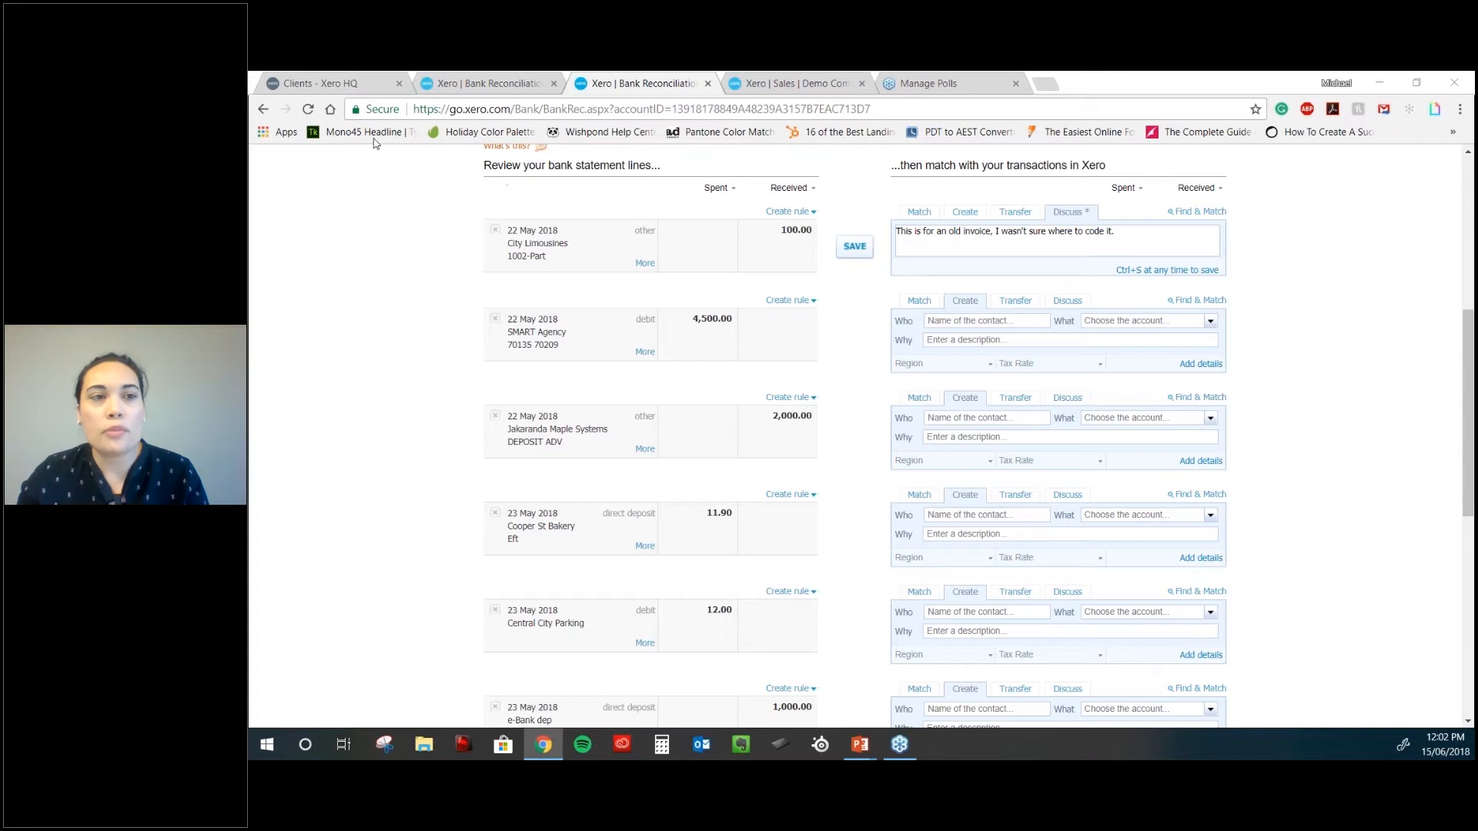
# - Reload the page and confirm the pre-coded 23 May Cooper St Bakery line to 429 - General Expenses
pyautogui.click(307, 110)
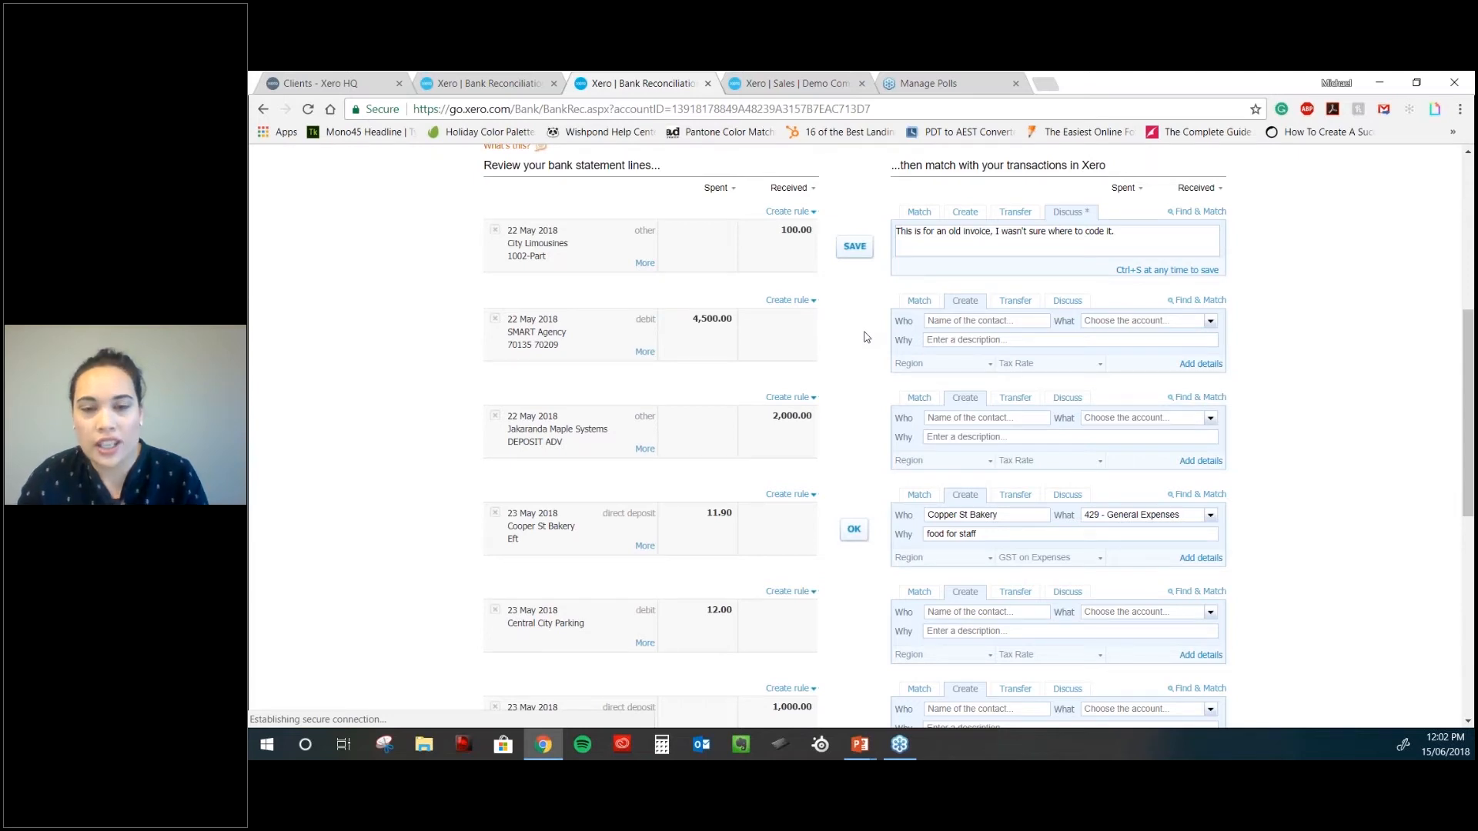
pyautogui.scroll(-1, 865, 337)
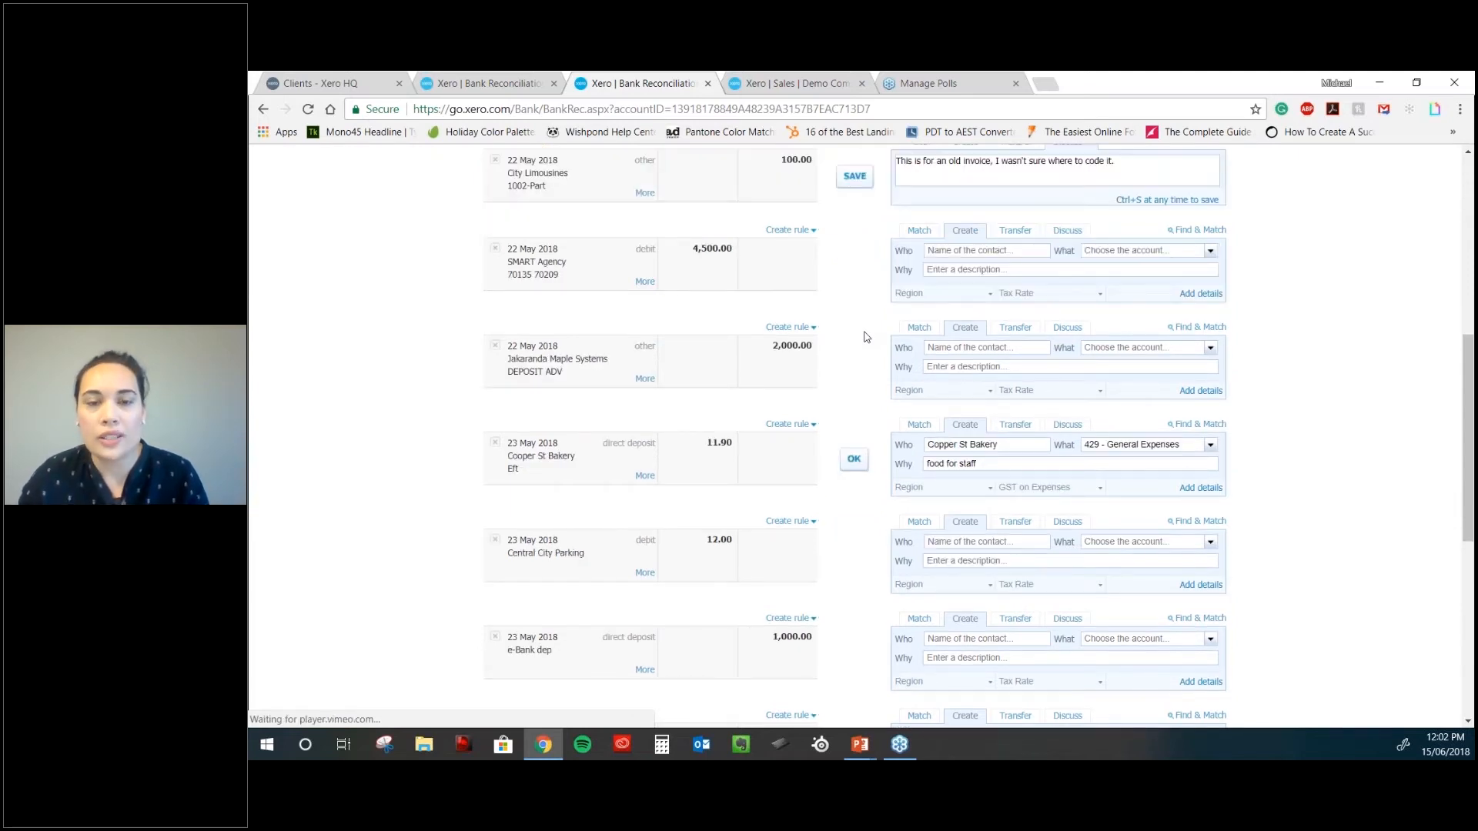
pyautogui.scroll(-3, 866, 336)
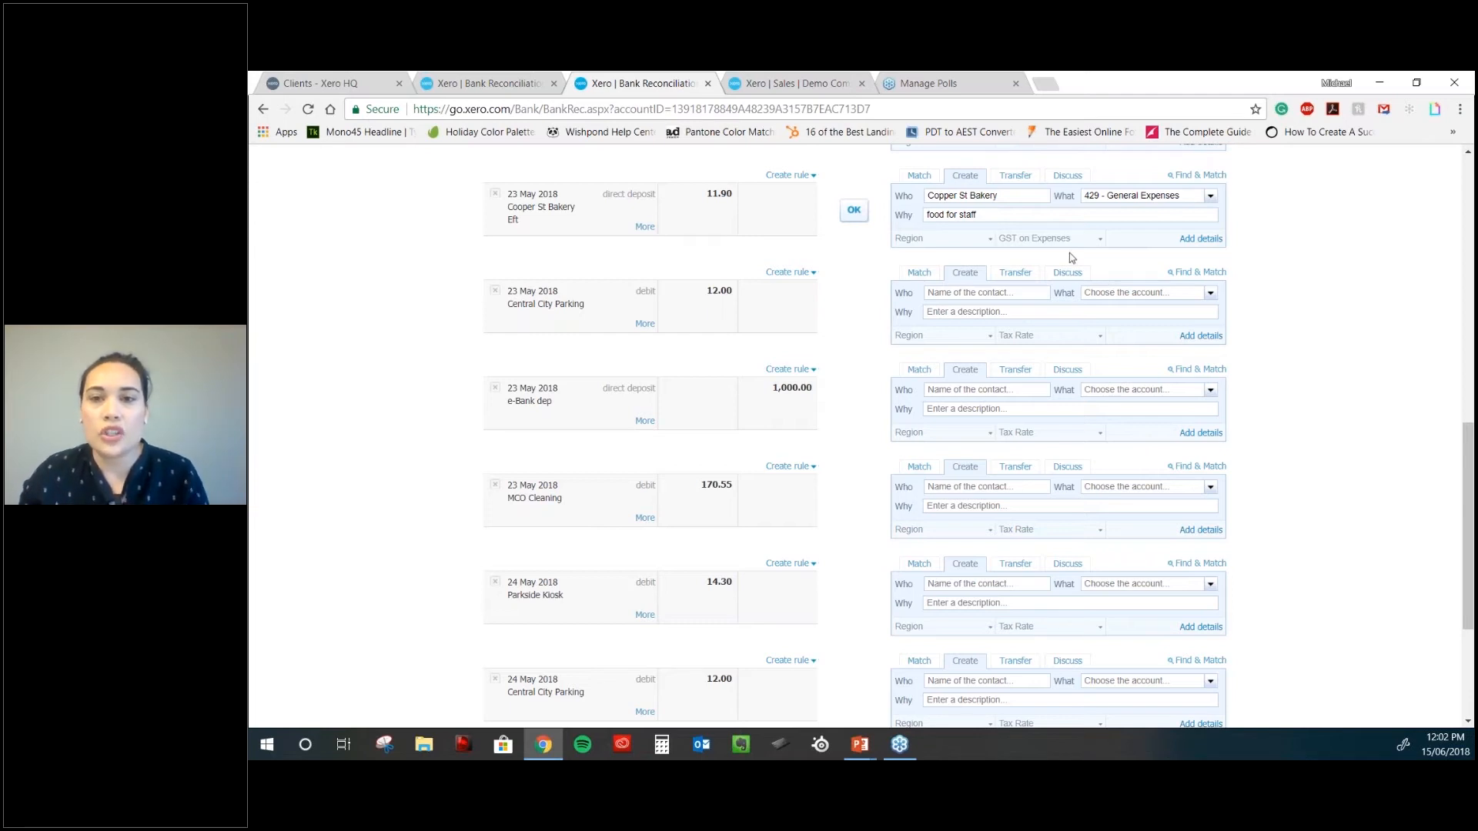
pyautogui.scroll(1, 1069, 253)
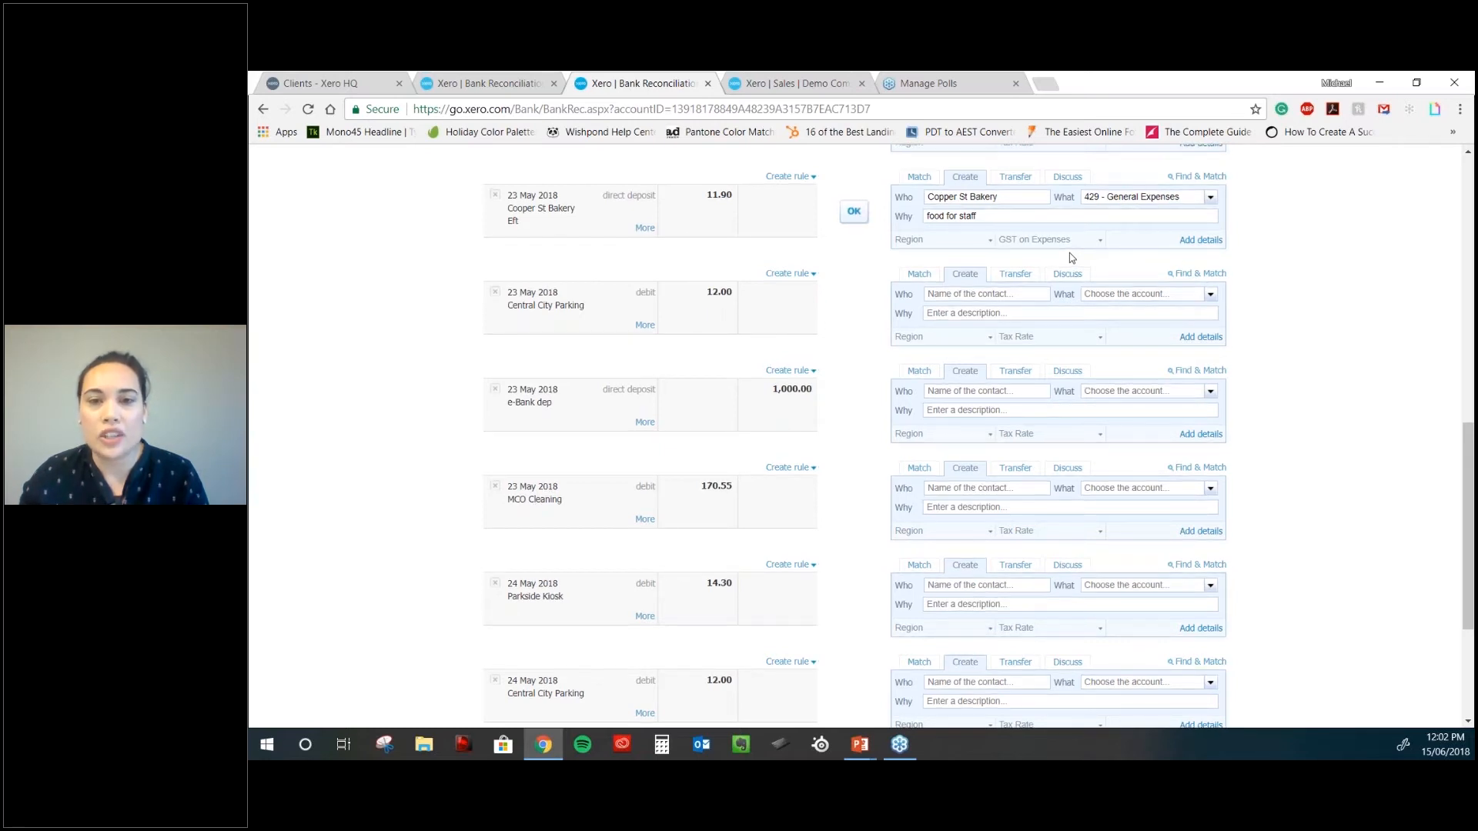
pyautogui.scroll(1, 1069, 252)
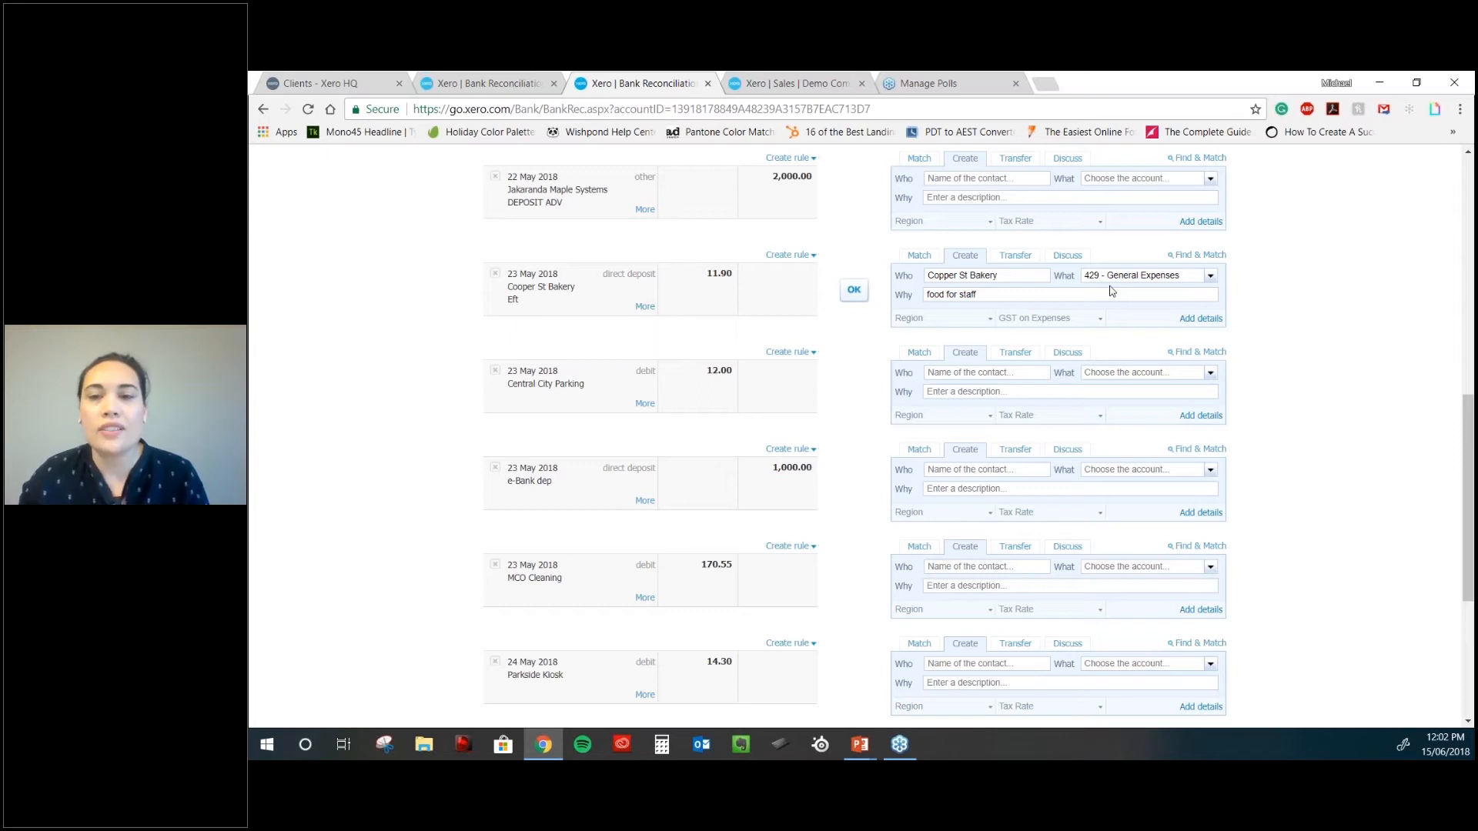
pyautogui.click(853, 290)
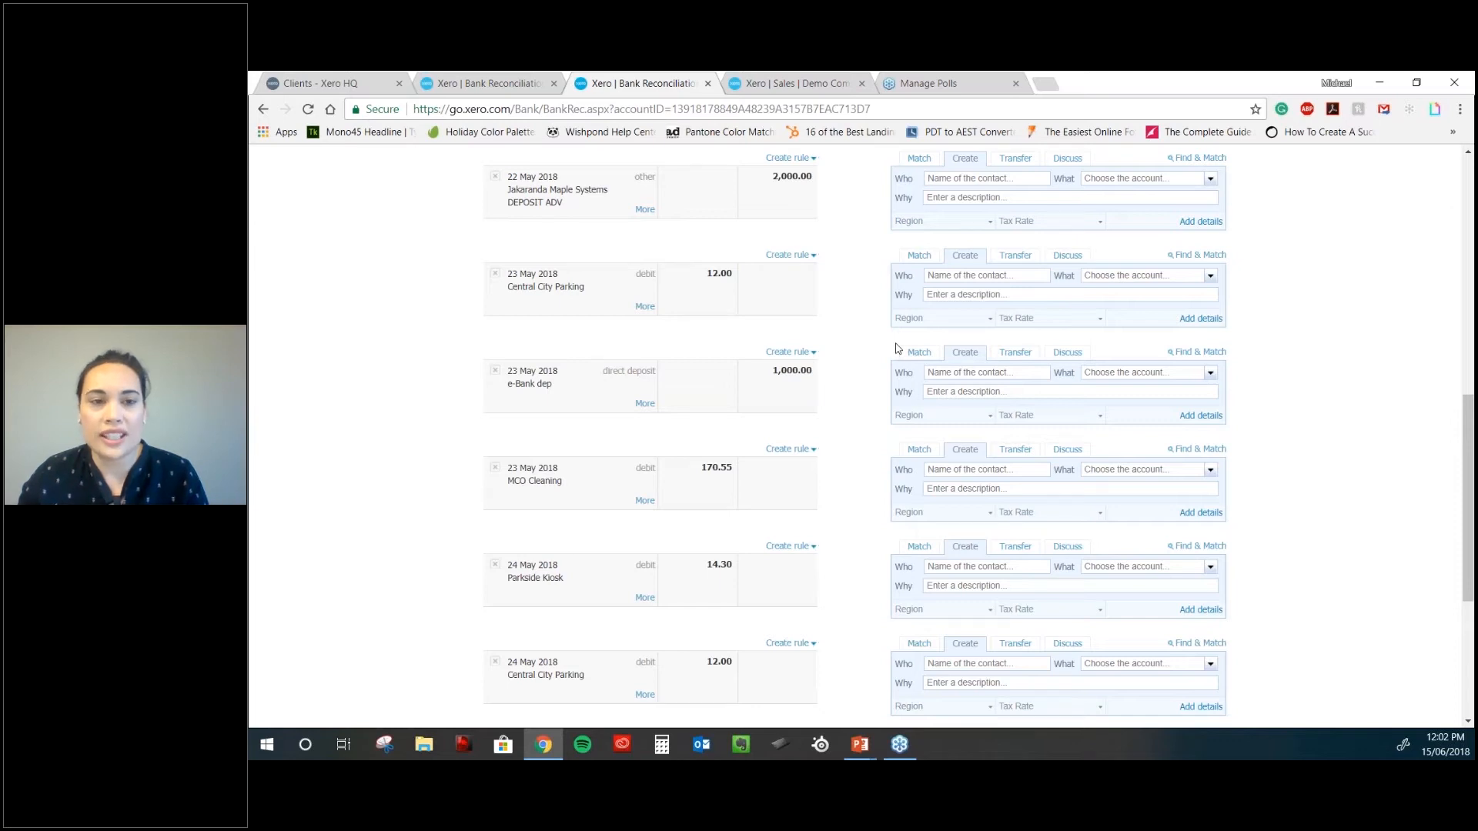
# - Code the 23 May Central City Parking 12.00 line to 493 - Travel - National and reconcile it
pyautogui.scroll(-1, 895, 348)
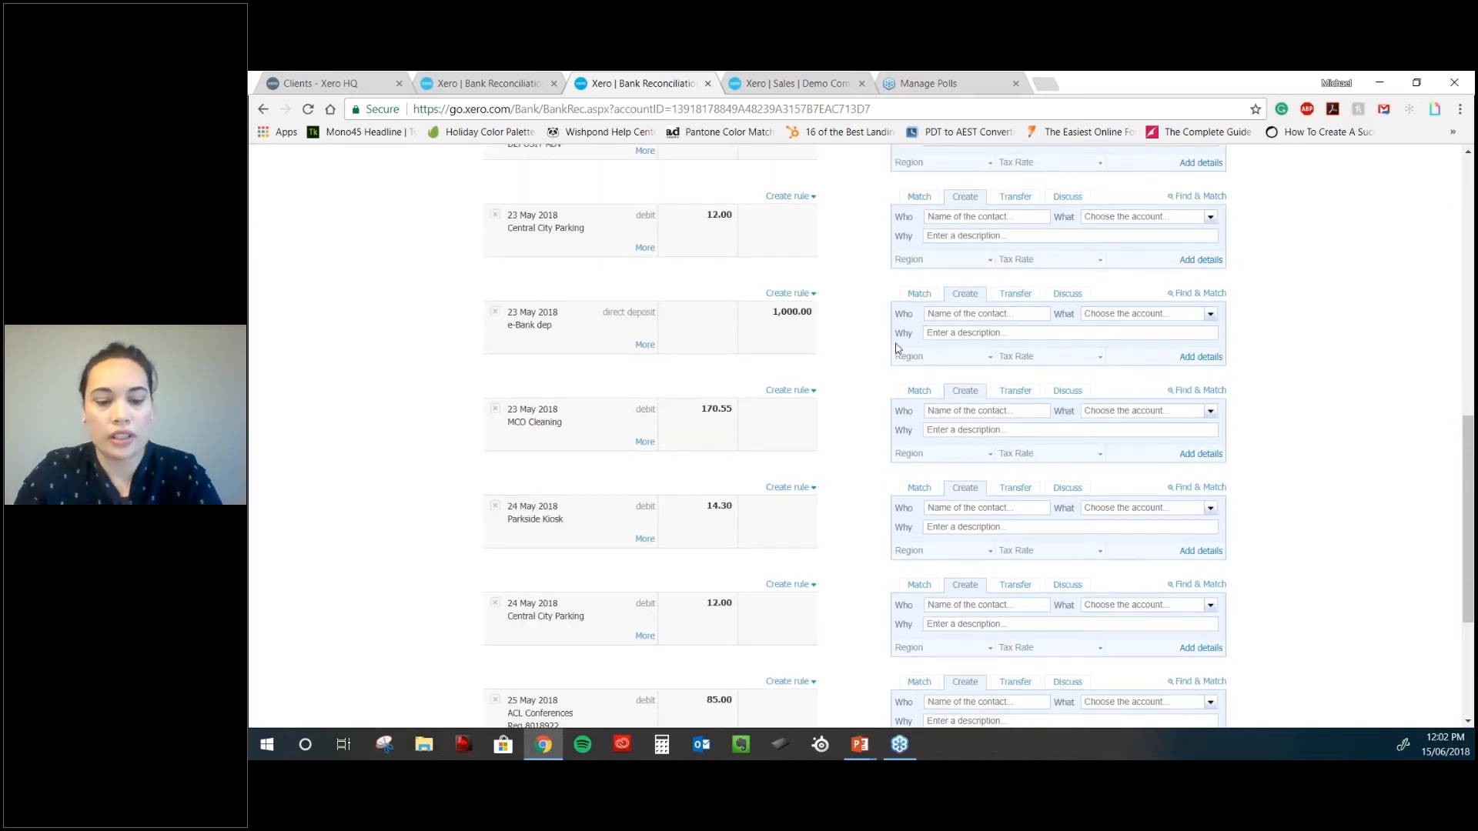
pyautogui.scroll(2, 895, 348)
pyautogui.click(988, 355)
pyautogui.write('Central')
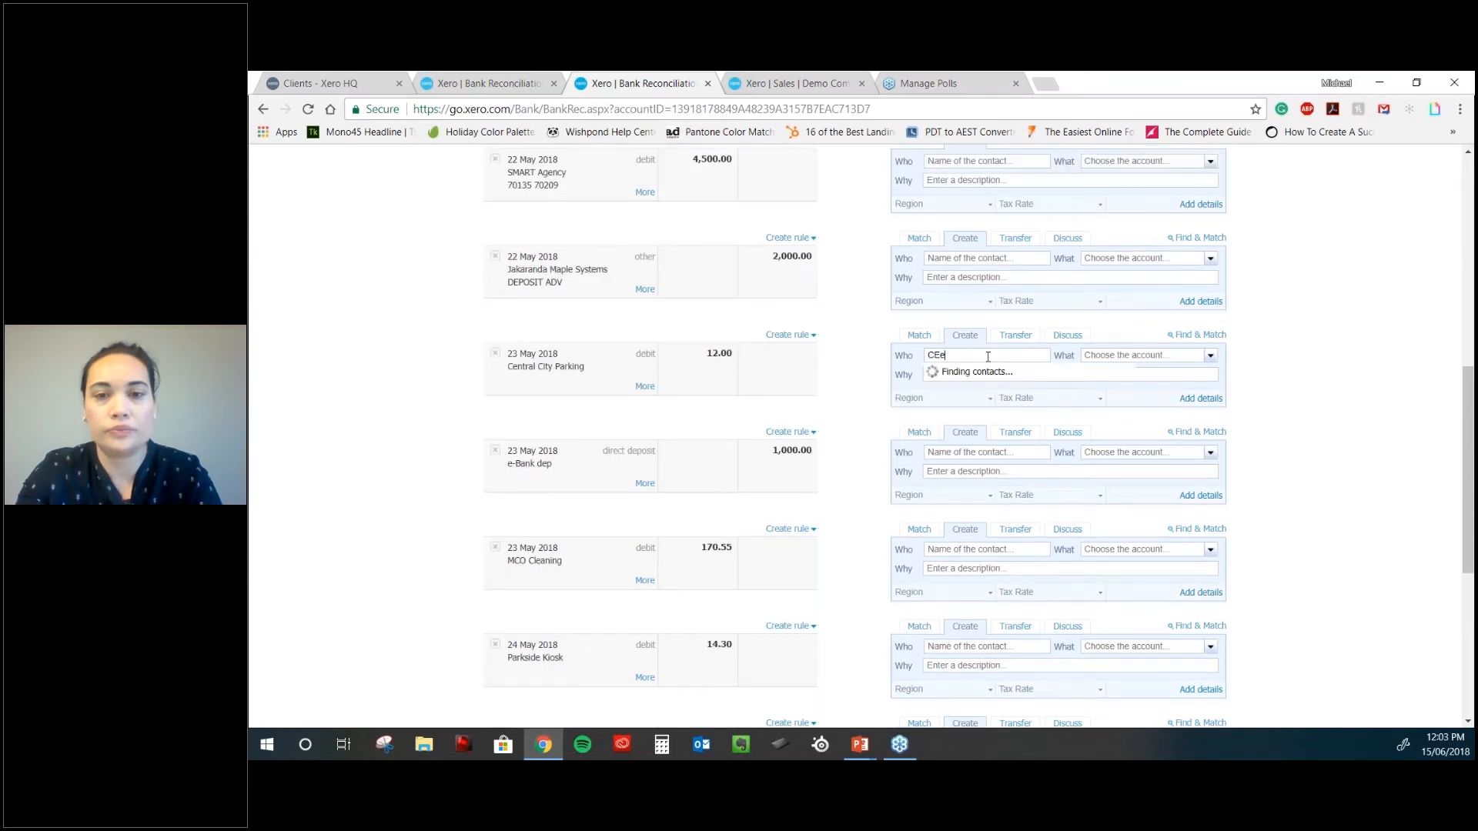
pyautogui.write(' City Parking')
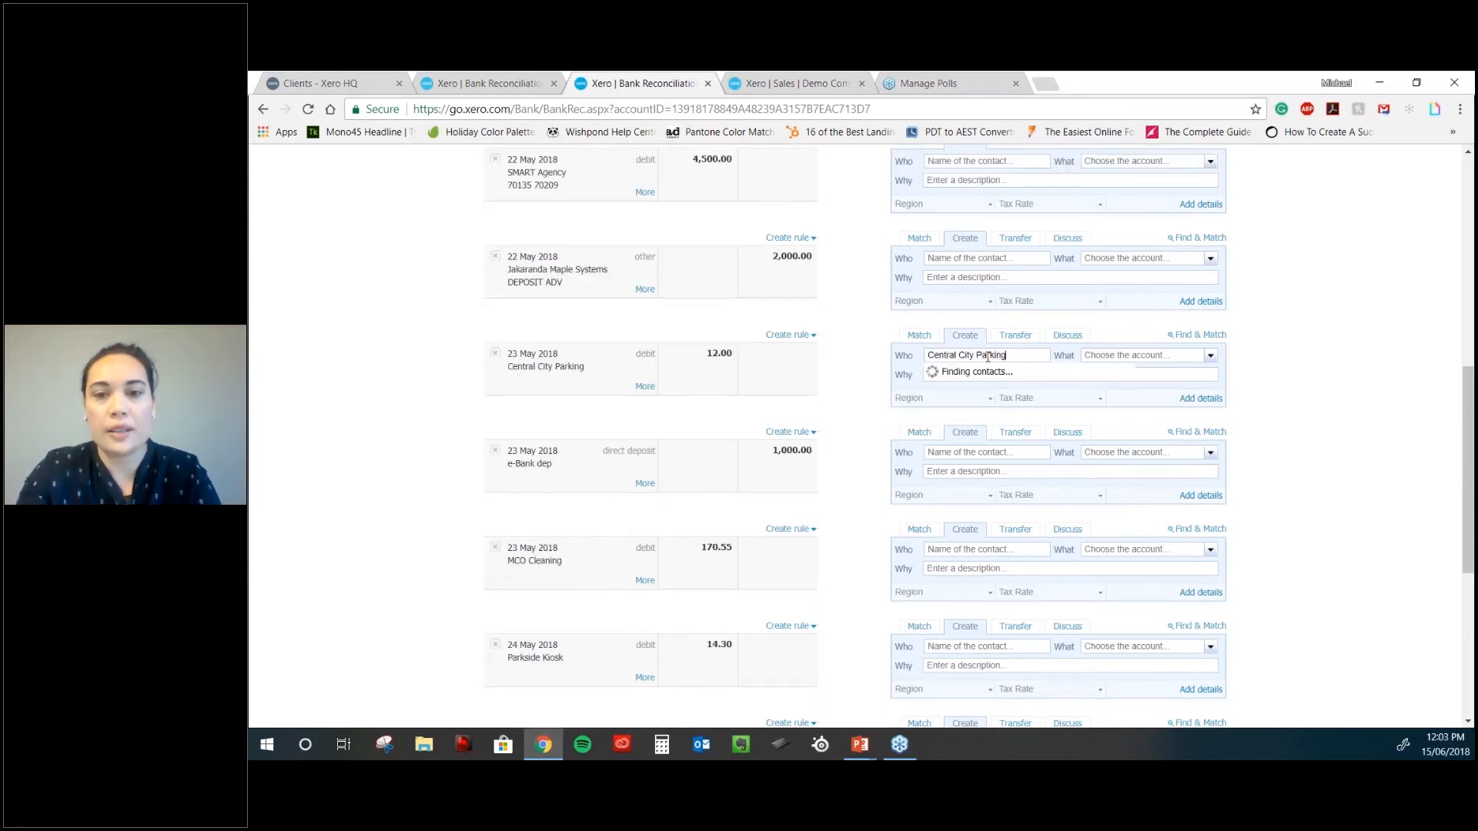
pyautogui.press('Tab')
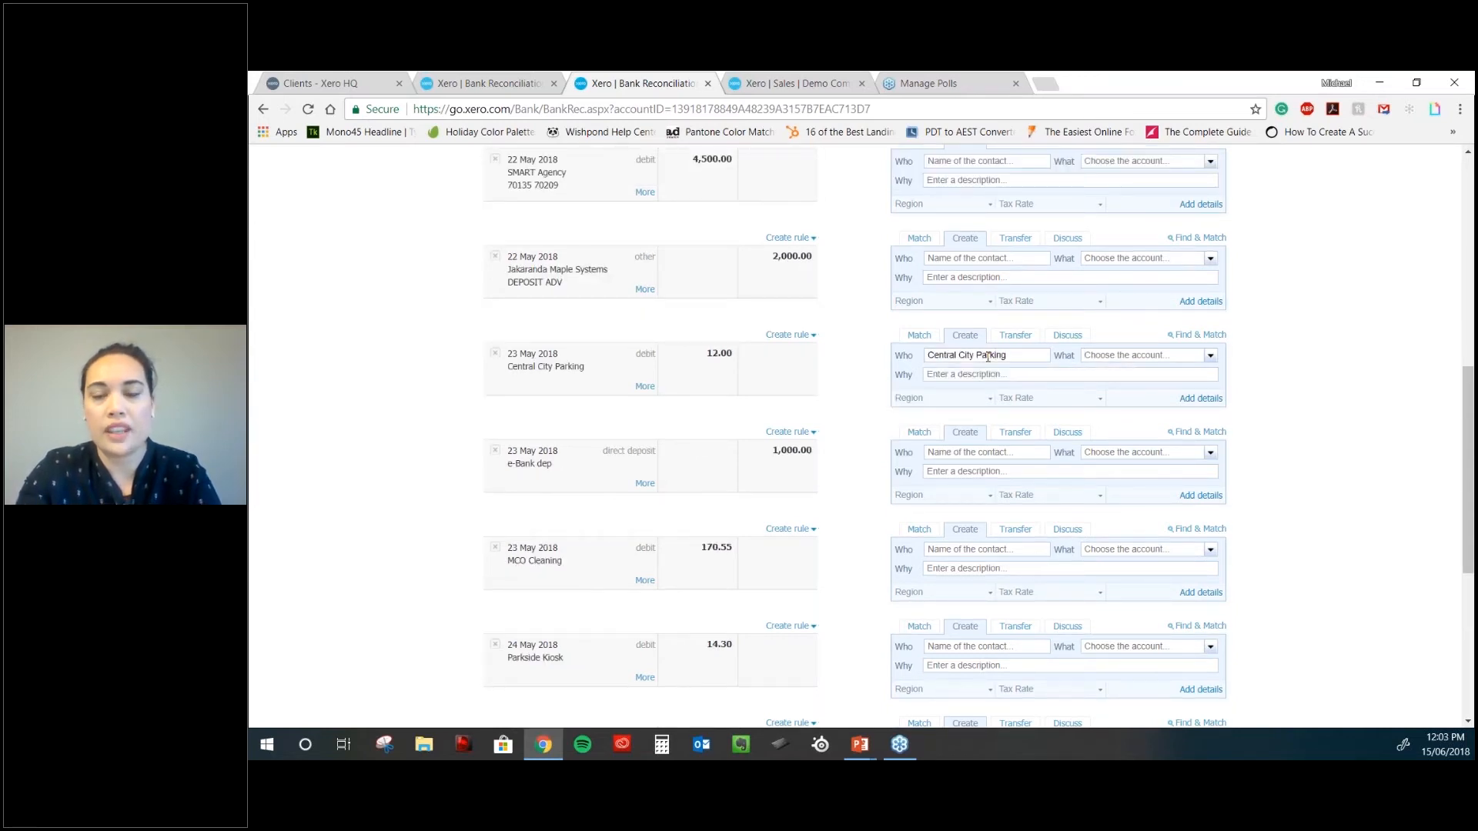
pyautogui.write('travel')
pyautogui.press('Tab')
pyautogui.click(854, 374)
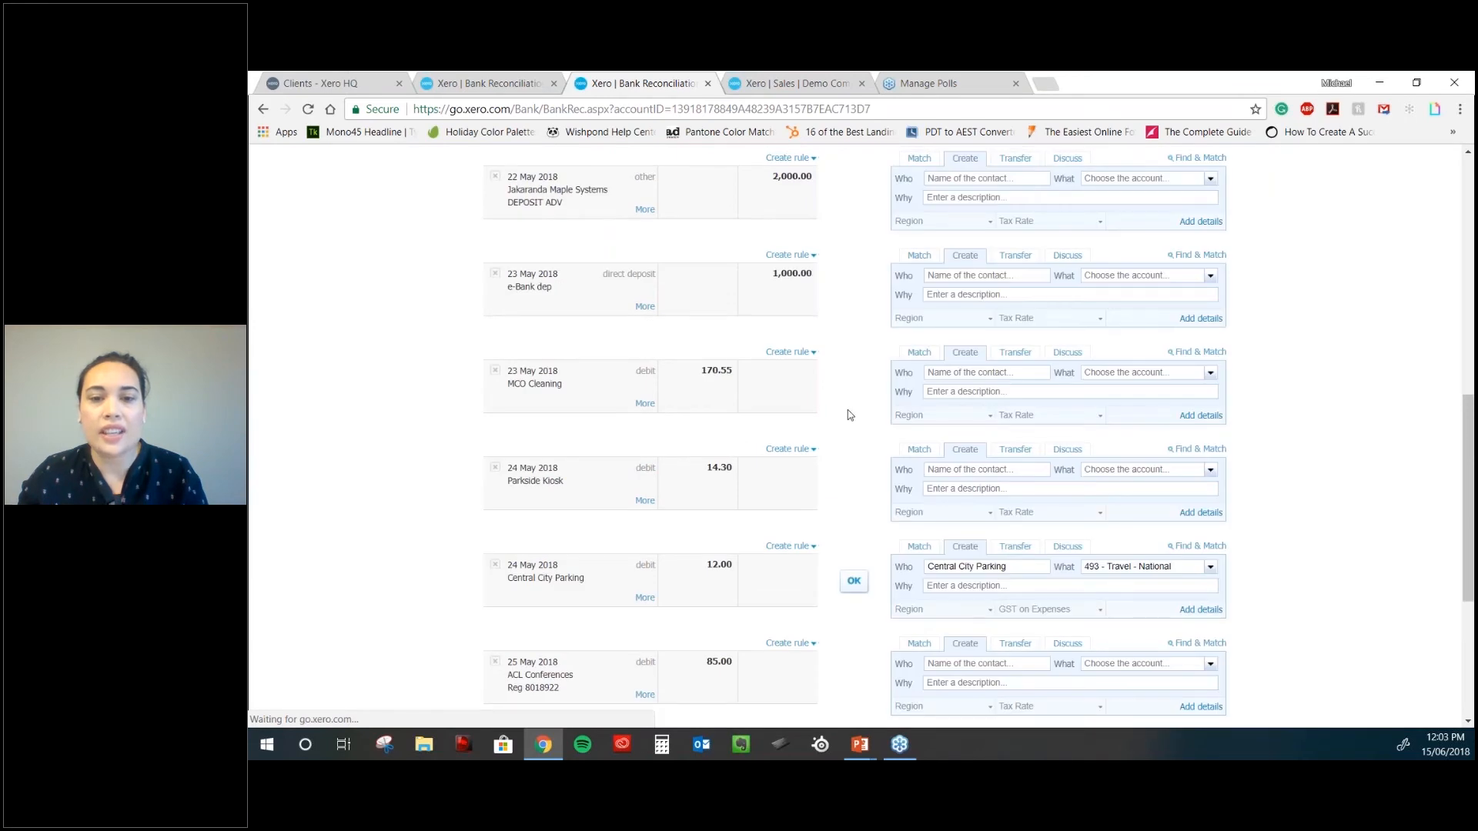
# - Confirm the pre-filled 24, 25 and 26 May Central City Parking lines
pyautogui.scroll(-3, 854, 438)
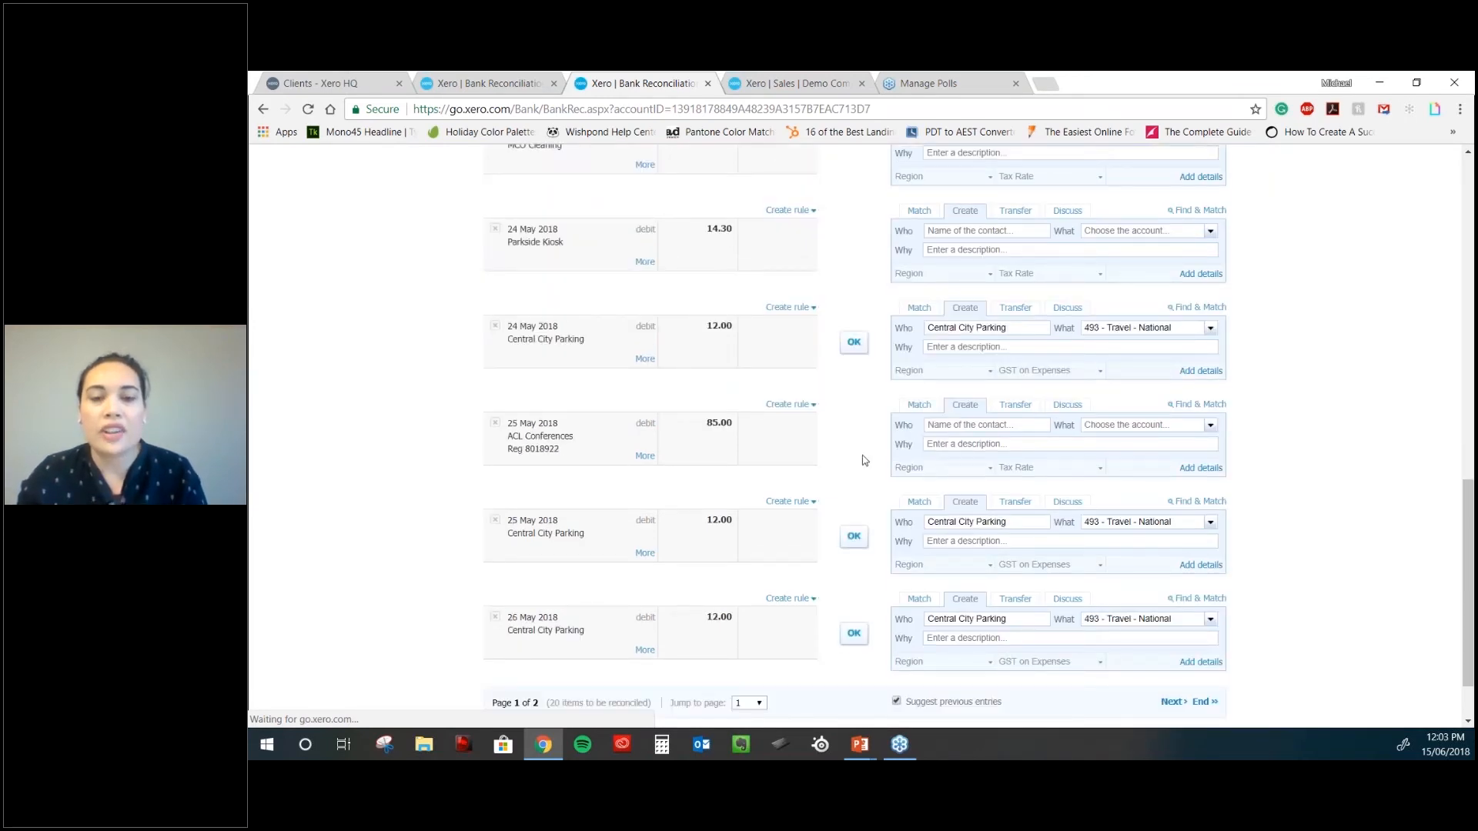
pyautogui.scroll(-1, 862, 455)
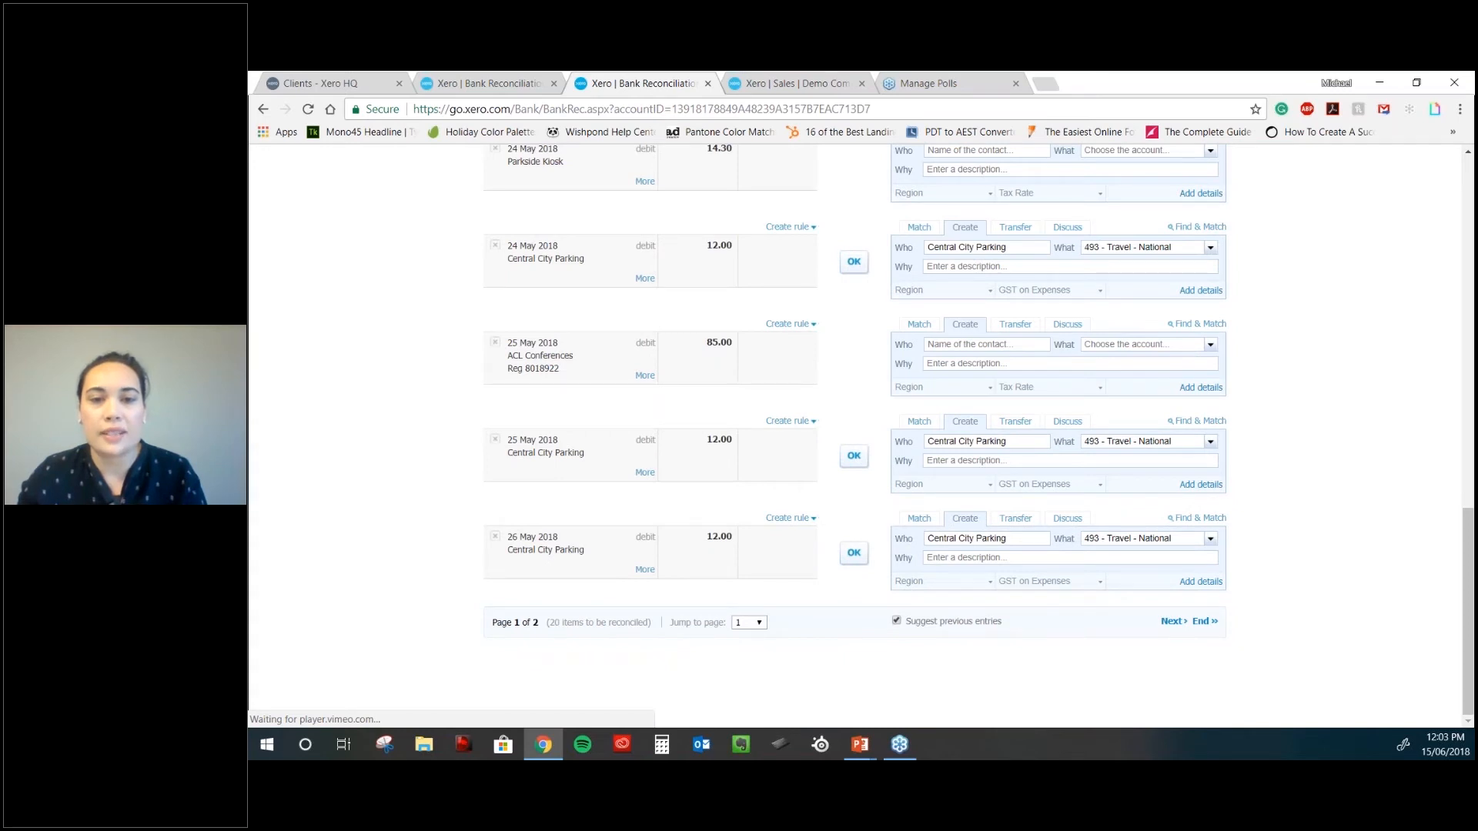
pyautogui.click(854, 553)
pyautogui.click(853, 277)
pyautogui.click(853, 471)
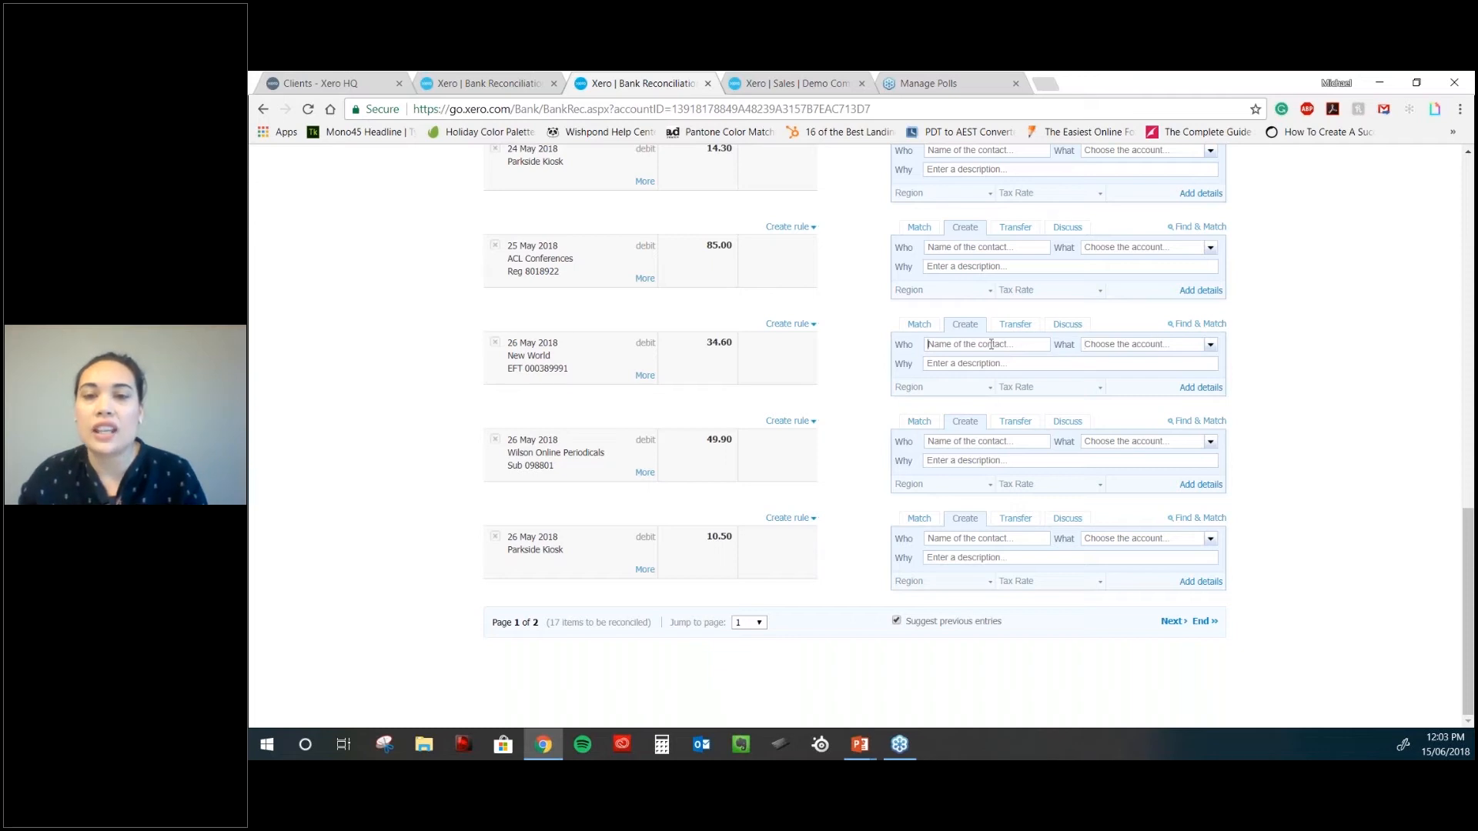
# - Code the 26 May New World 34.60 debit to 300 - Purchases and leave the contact blank
pyautogui.click(1209, 344)
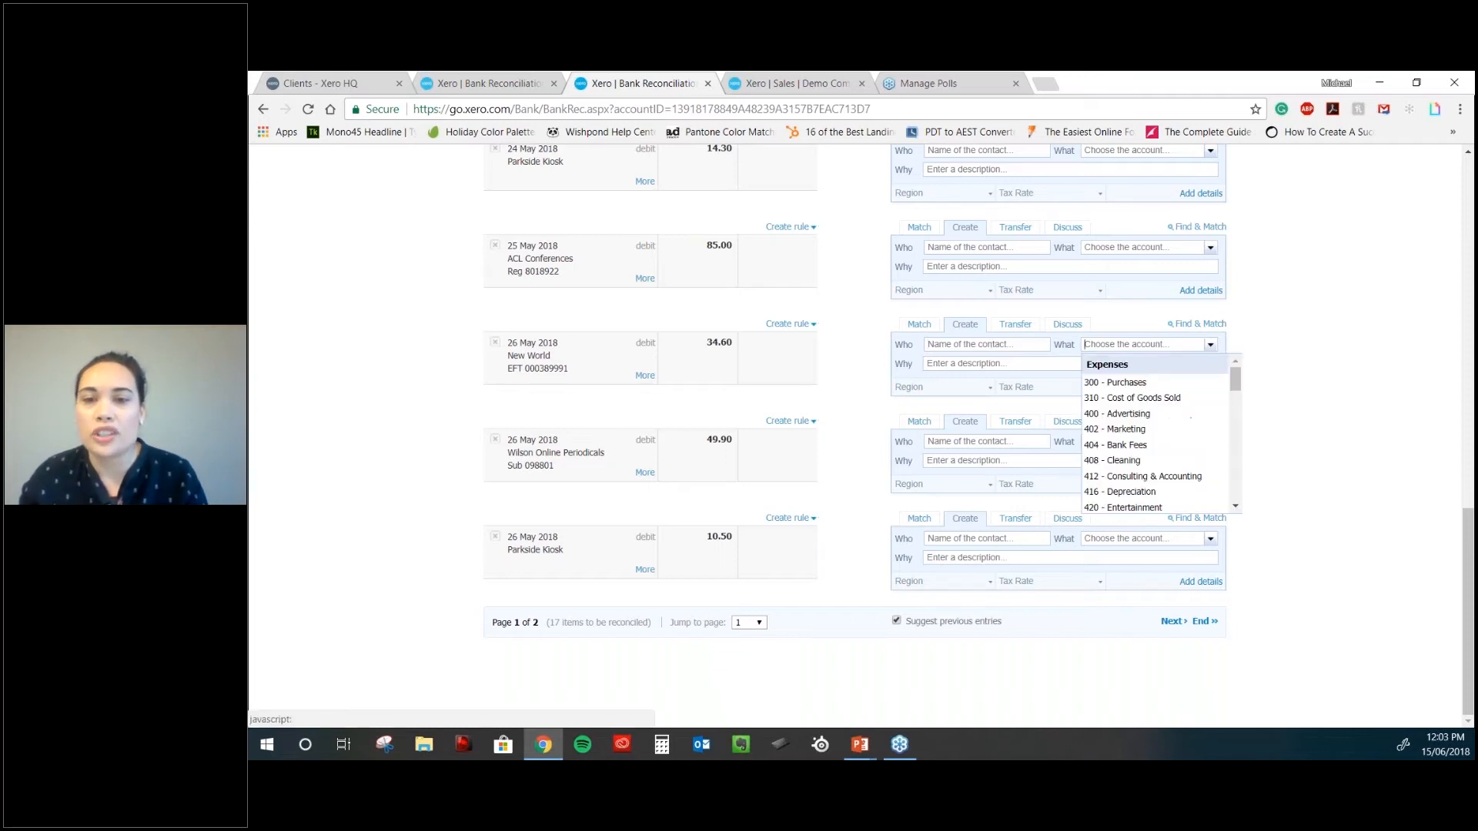
pyautogui.click(1116, 382)
pyautogui.click(1014, 344)
pyautogui.write('a')
pyautogui.click(958, 368)
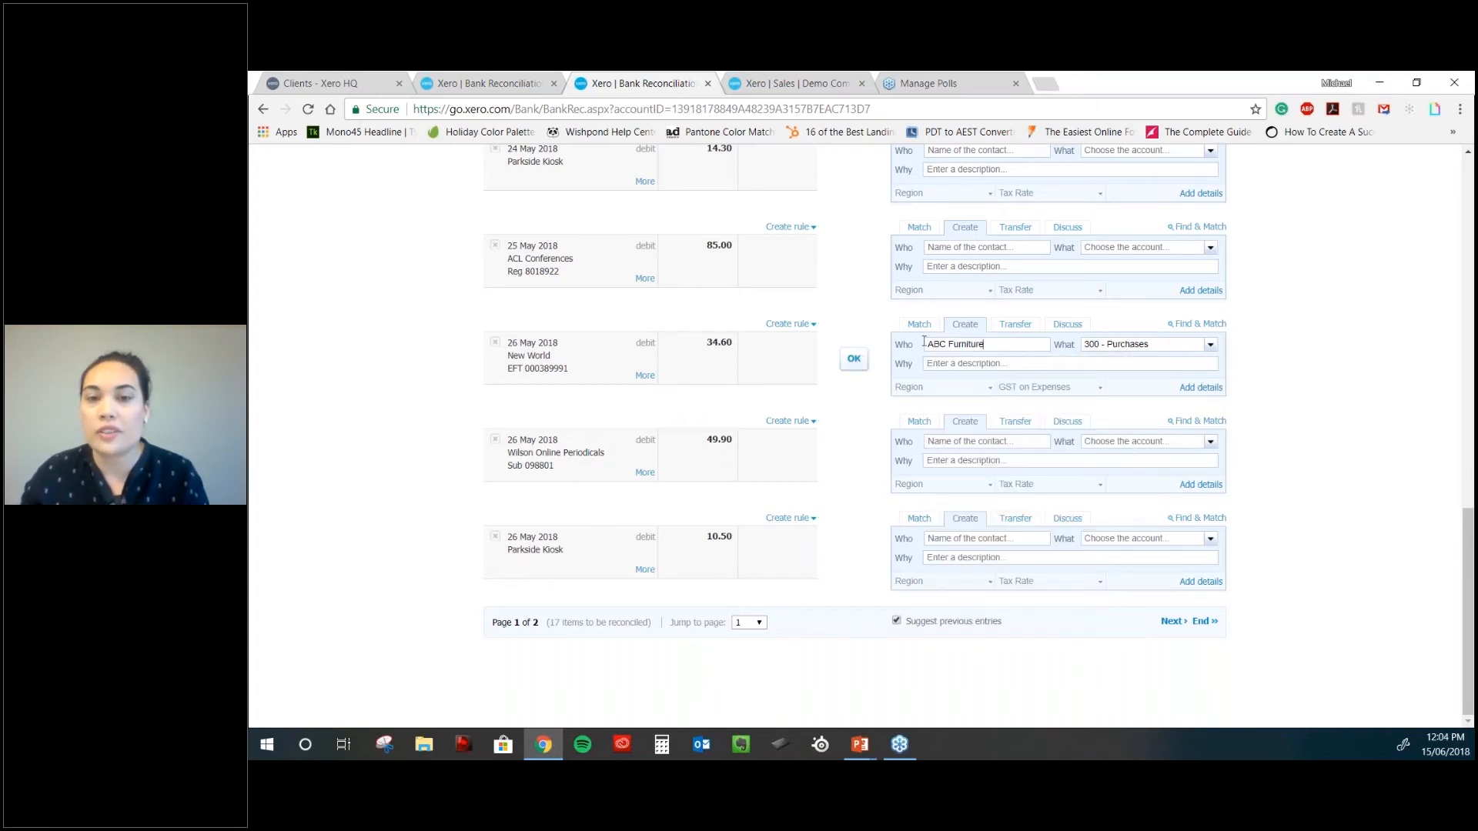
pyautogui.moveTo(986, 343); pyautogui.dragTo(863, 342)
pyautogui.press('BackSpace')
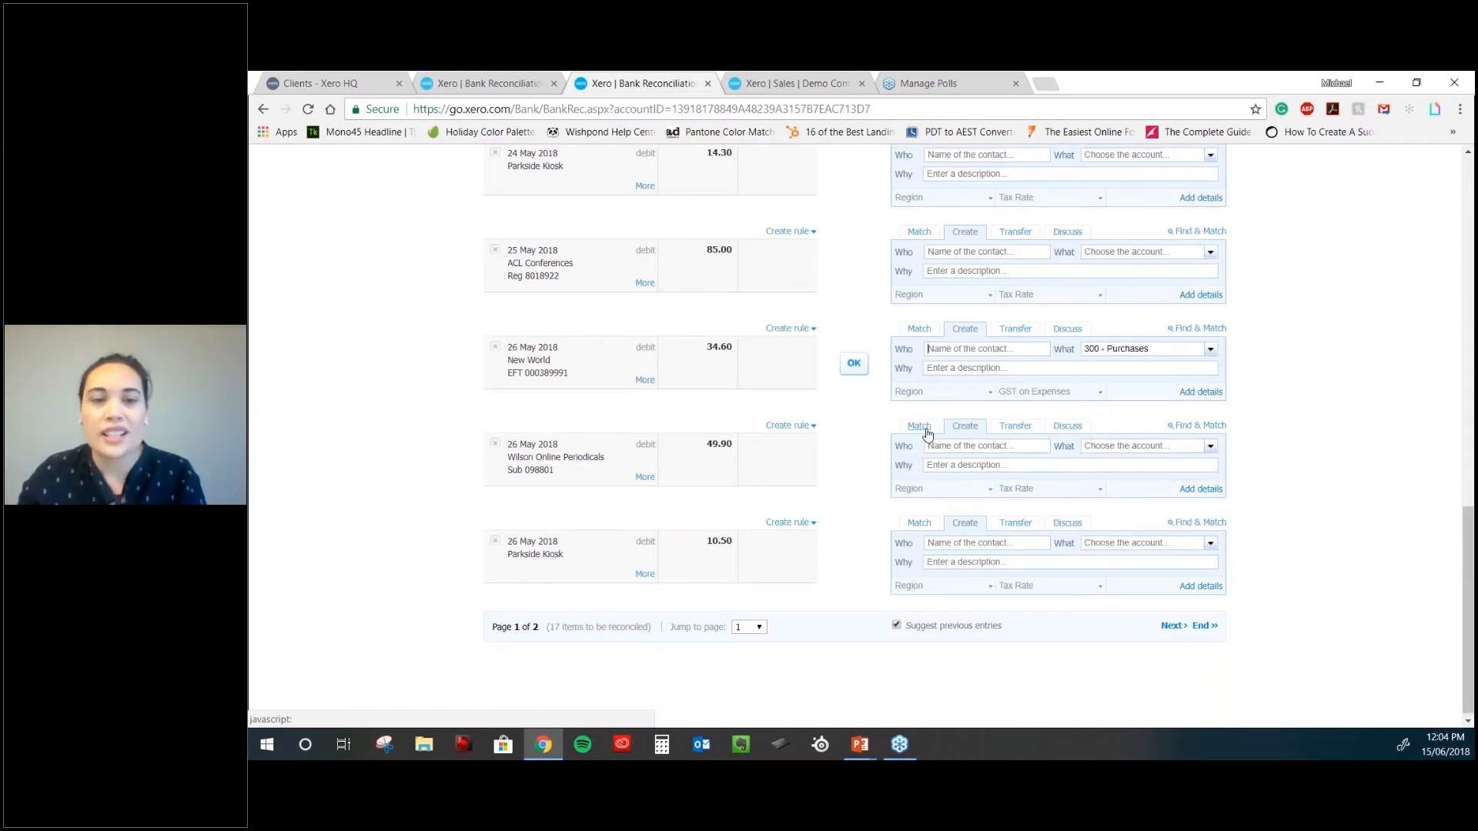
# - Create a rule from the 23 May e-Bank dep deposit line in the reconciliation list
pyautogui.scroll(7, 810, 435)
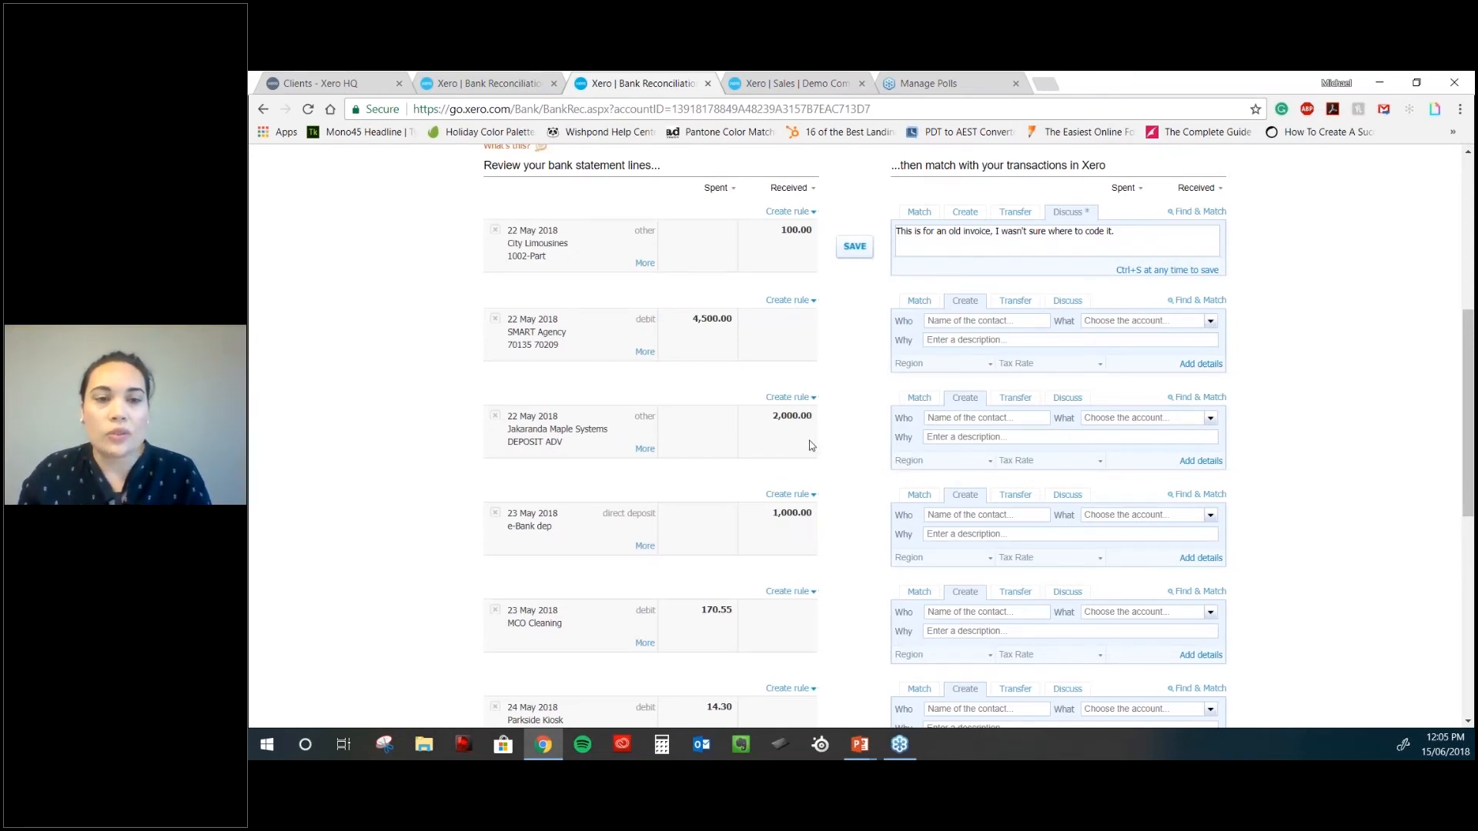
pyautogui.scroll(-1, 809, 445)
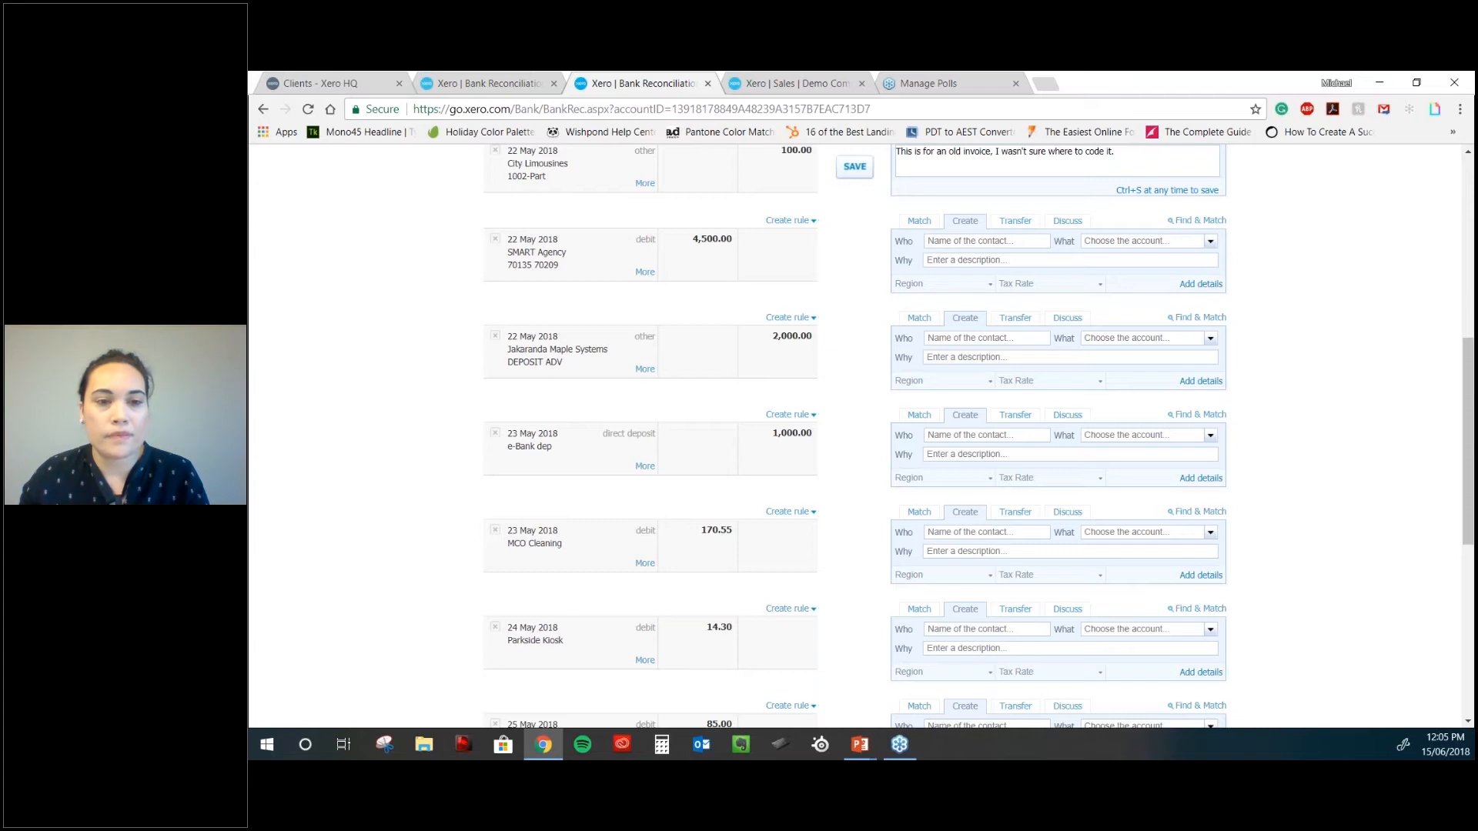
pyautogui.scroll(1, 854, 436)
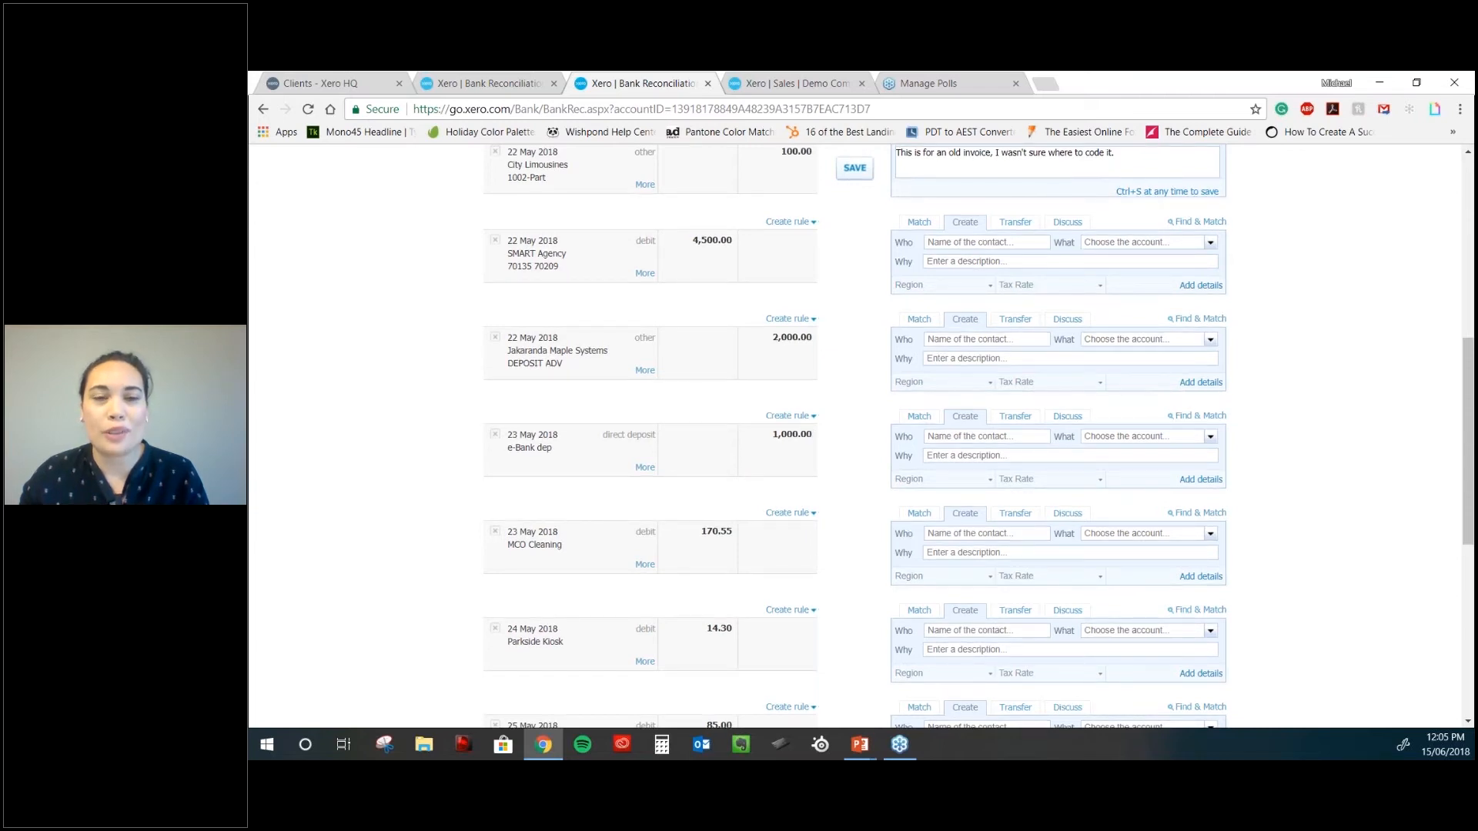
pyautogui.scroll(1, 841, 383)
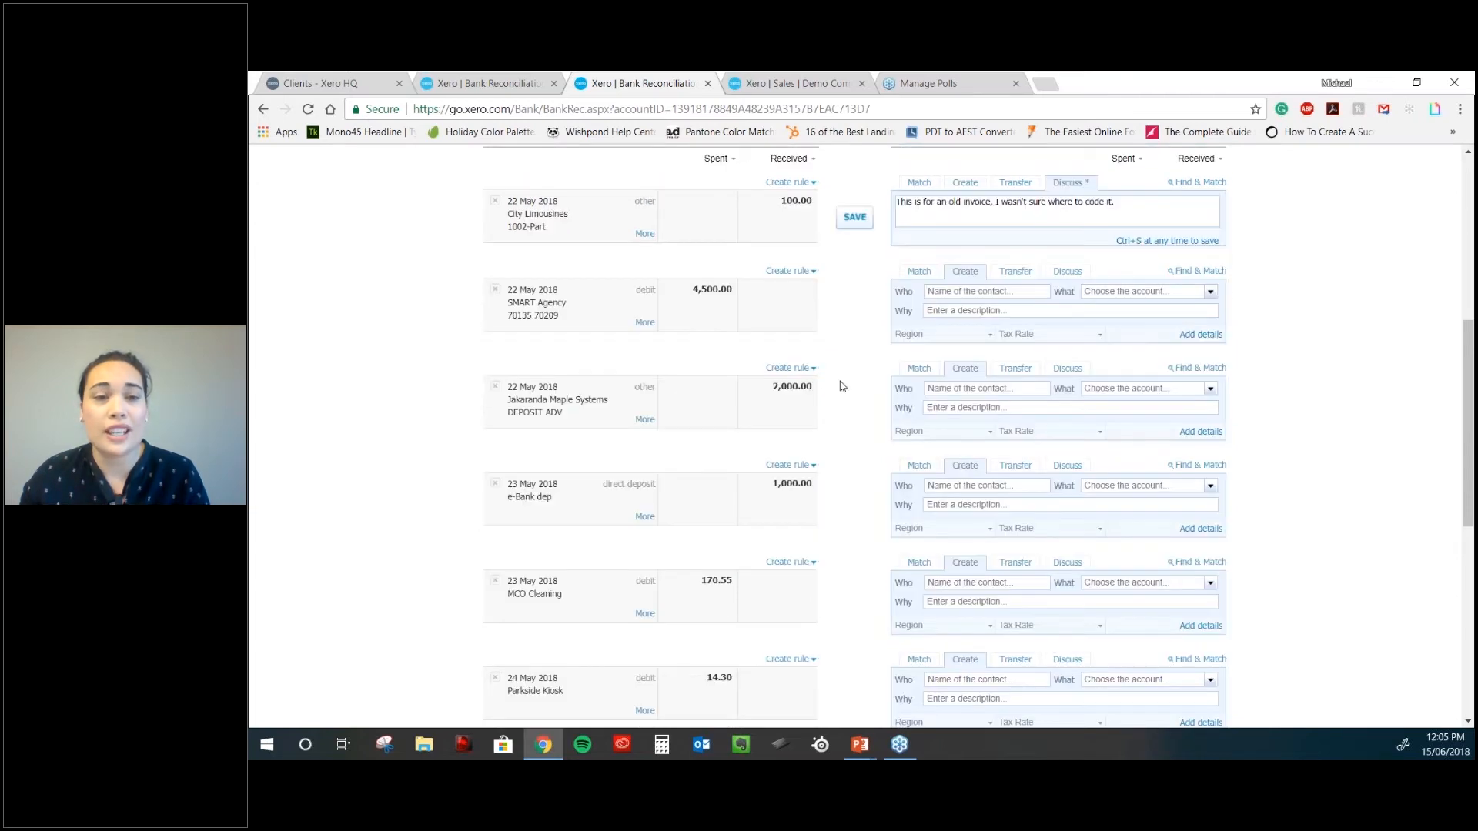
pyautogui.scroll(-2, 842, 382)
pyautogui.click(788, 334)
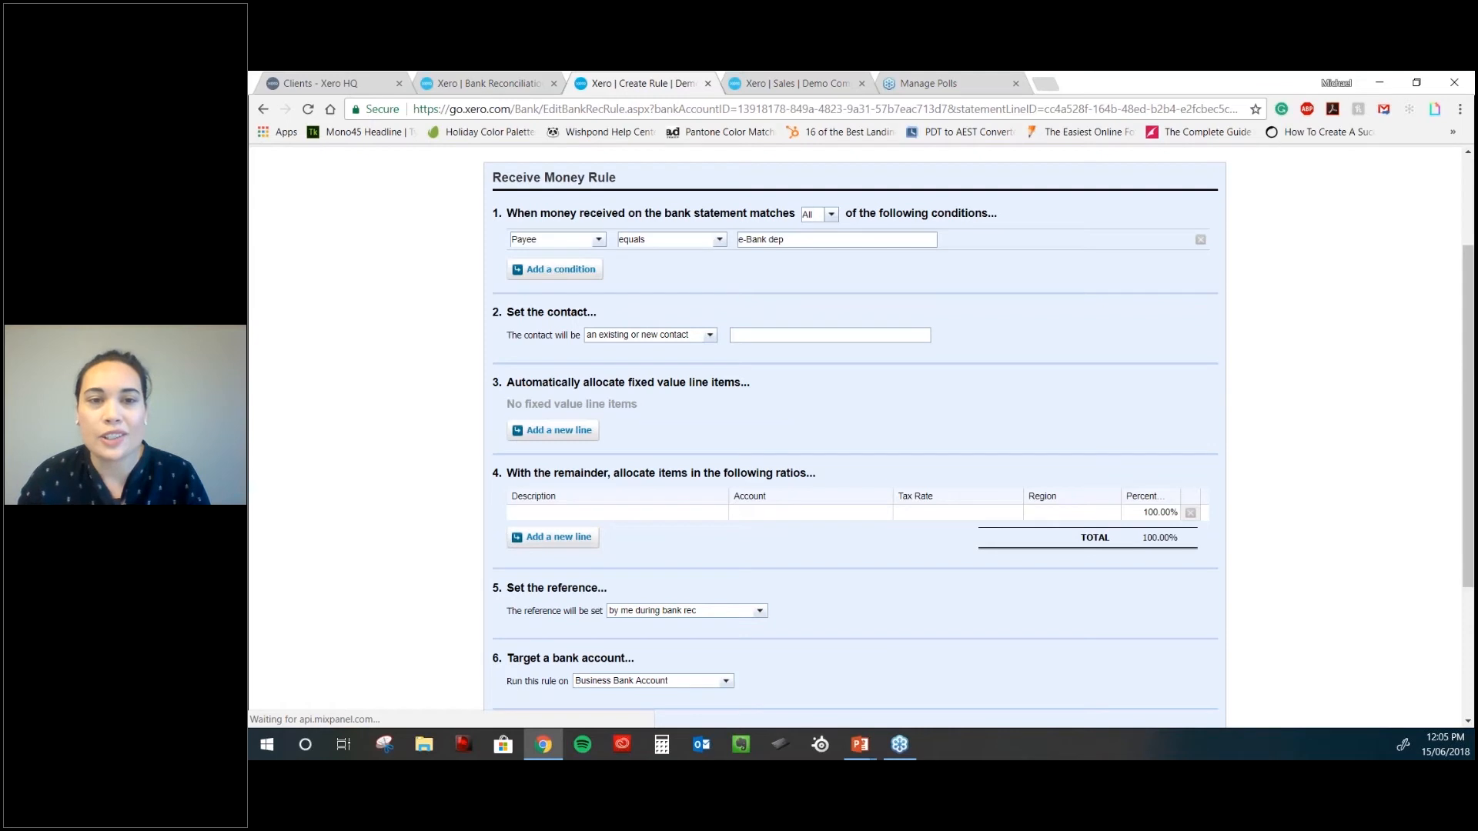
# - Set the rule's payee condition to 'contains' with the match text 'interest'
pyautogui.scroll(-1, 805, 422)
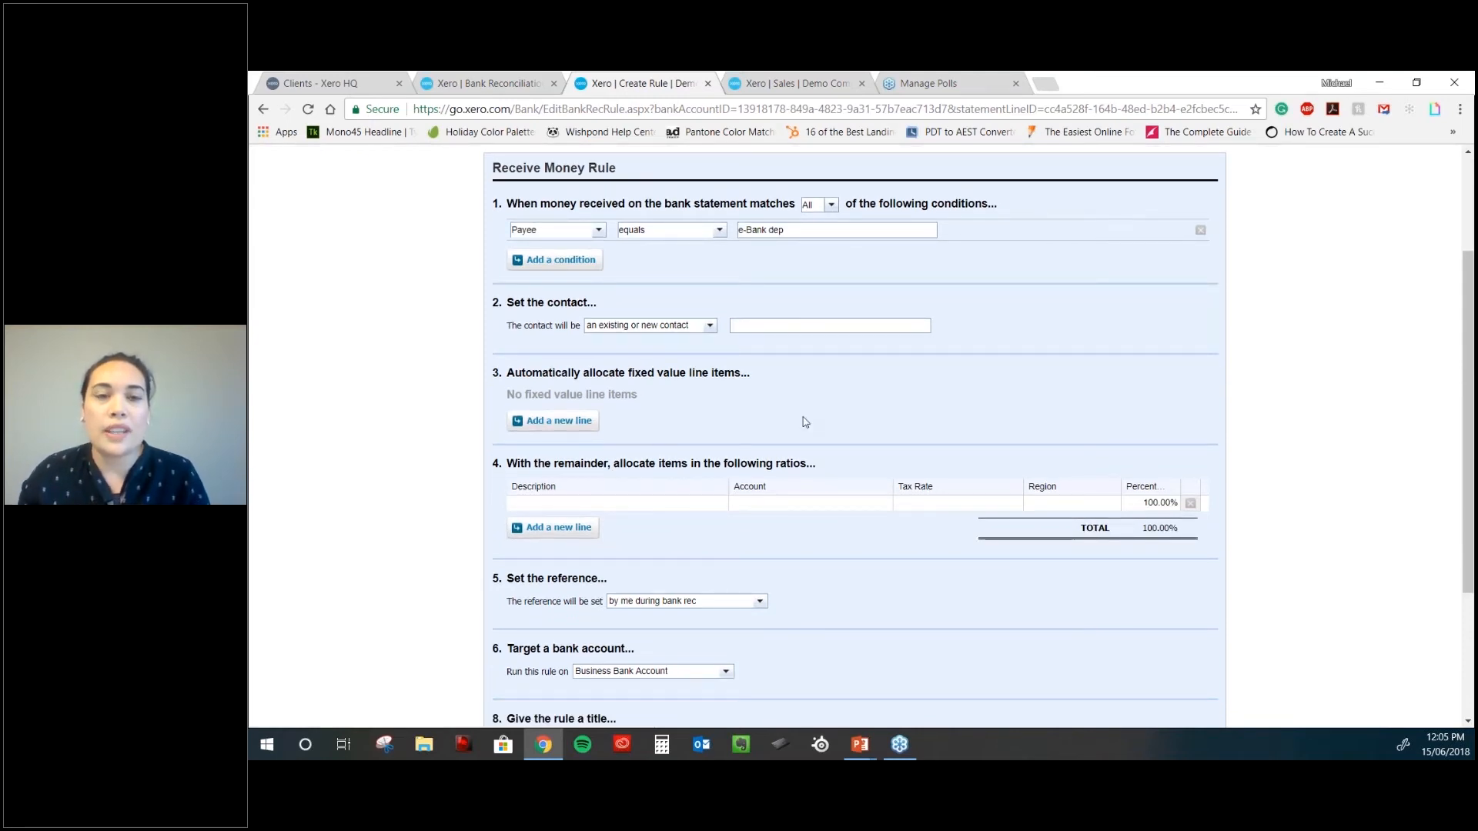
pyautogui.click(719, 230)
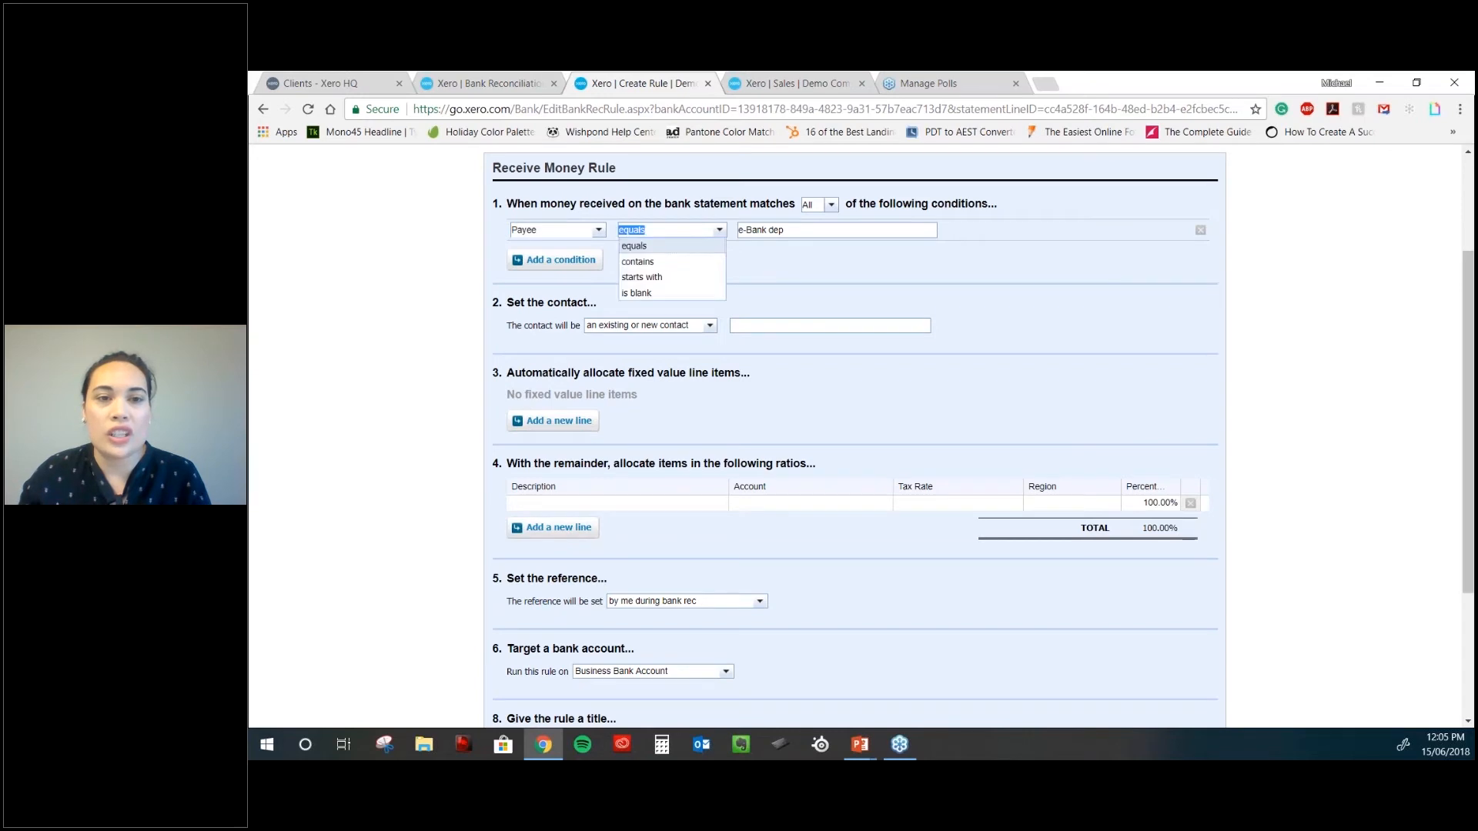
pyautogui.click(674, 267)
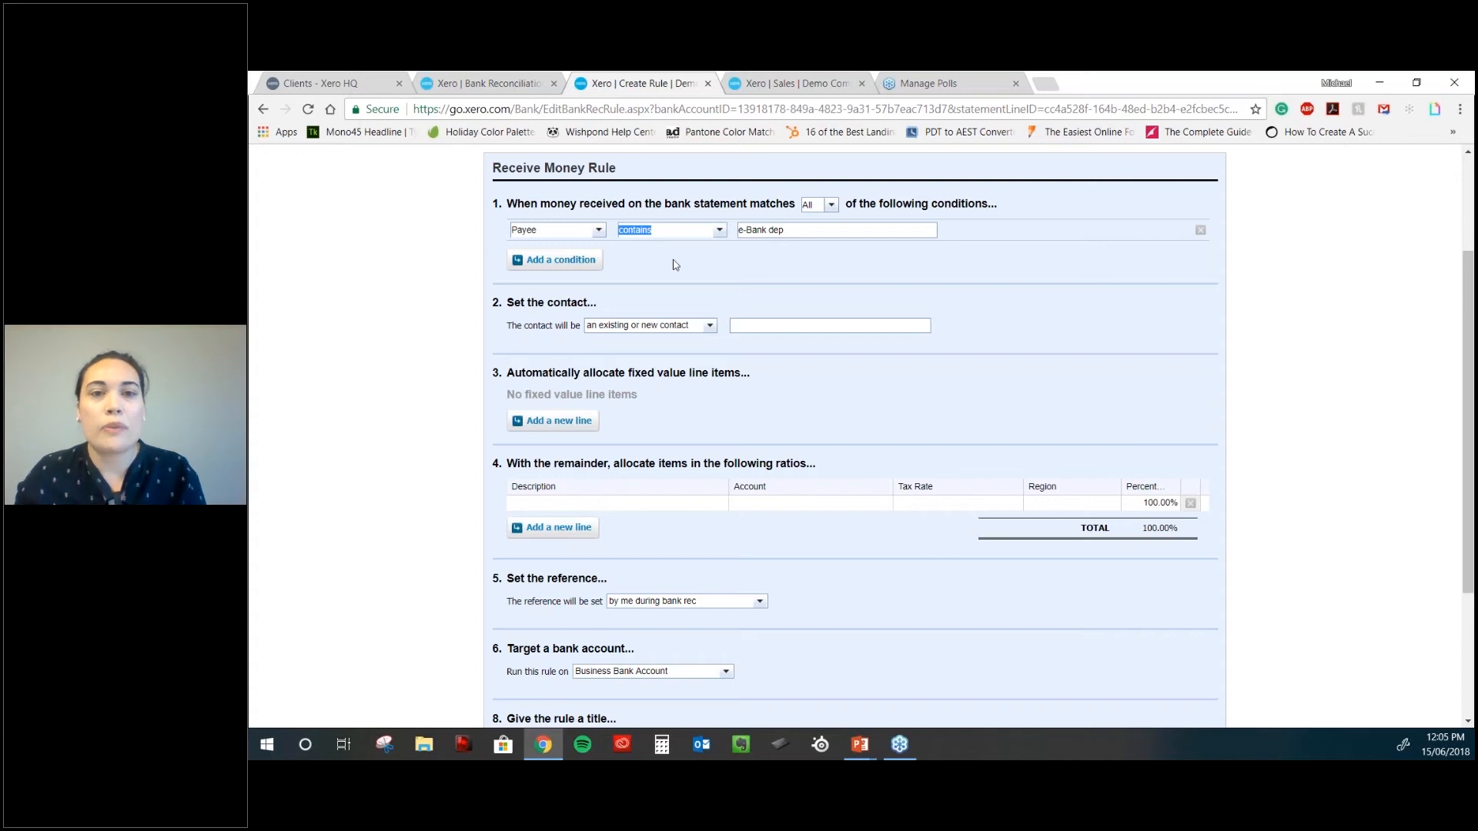
pyautogui.moveTo(801, 231); pyautogui.dragTo(642, 227)
pyautogui.write('bank fee')
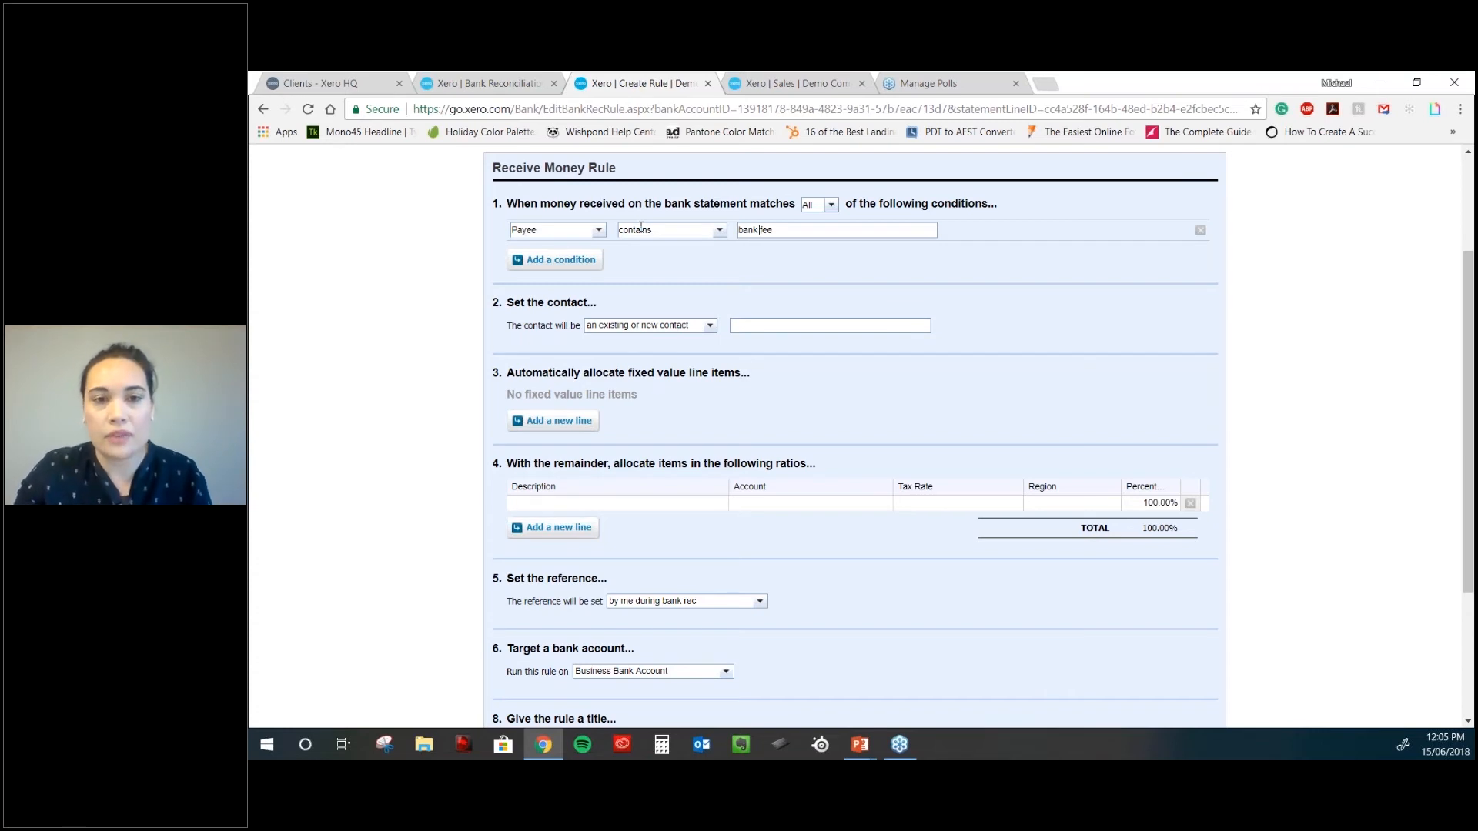
pyautogui.press('BackSpace')
pyautogui.press('BackSpace')
pyautogui.press('BackSpace')
pyautogui.press('BackSpace')
pyautogui.press('BackSpace')
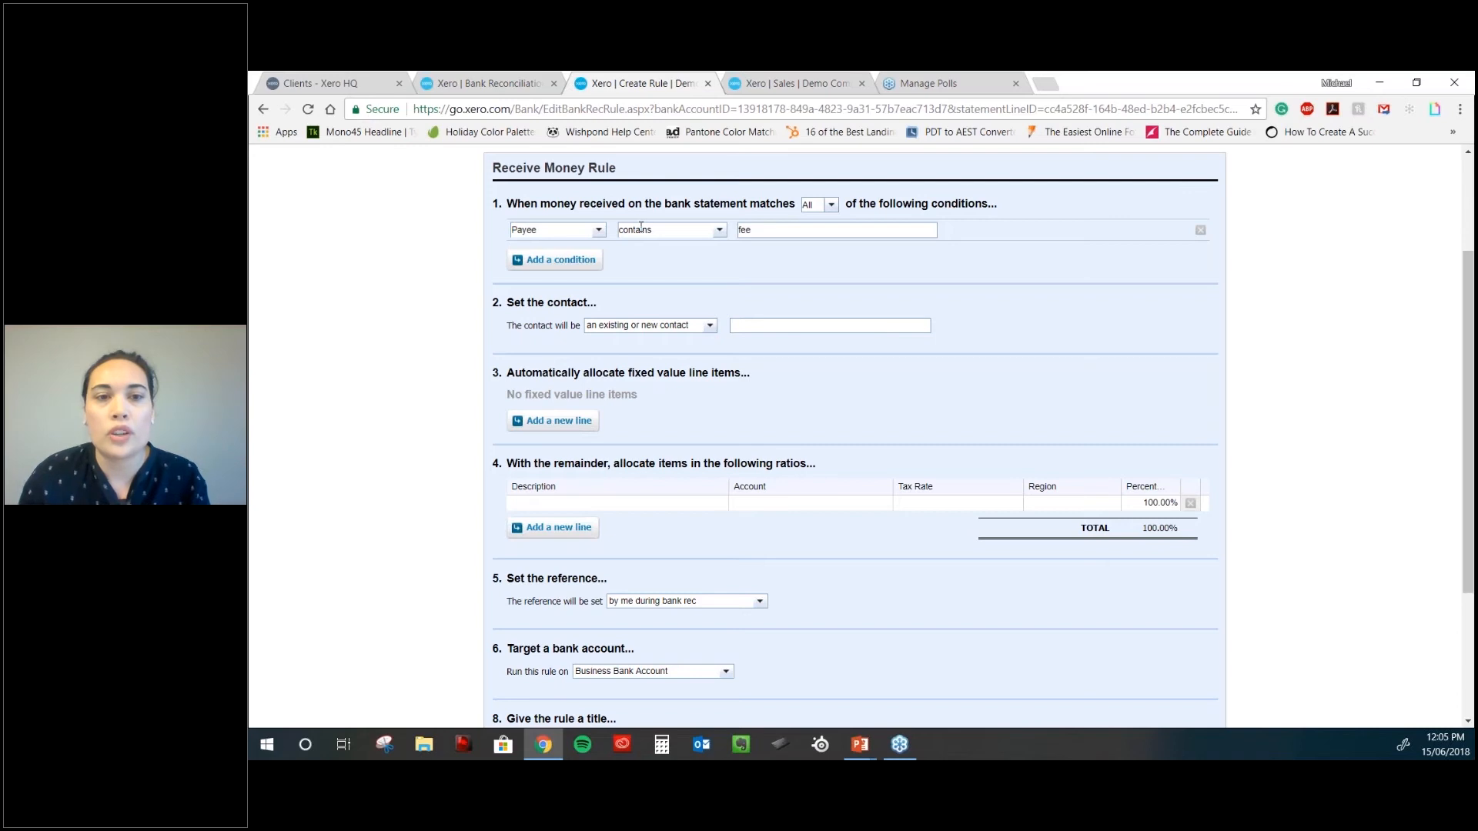
pyautogui.press('BackSpace')
pyautogui.press('BackSpace')
pyautogui.press('BackSpace')
pyautogui.write('interest')
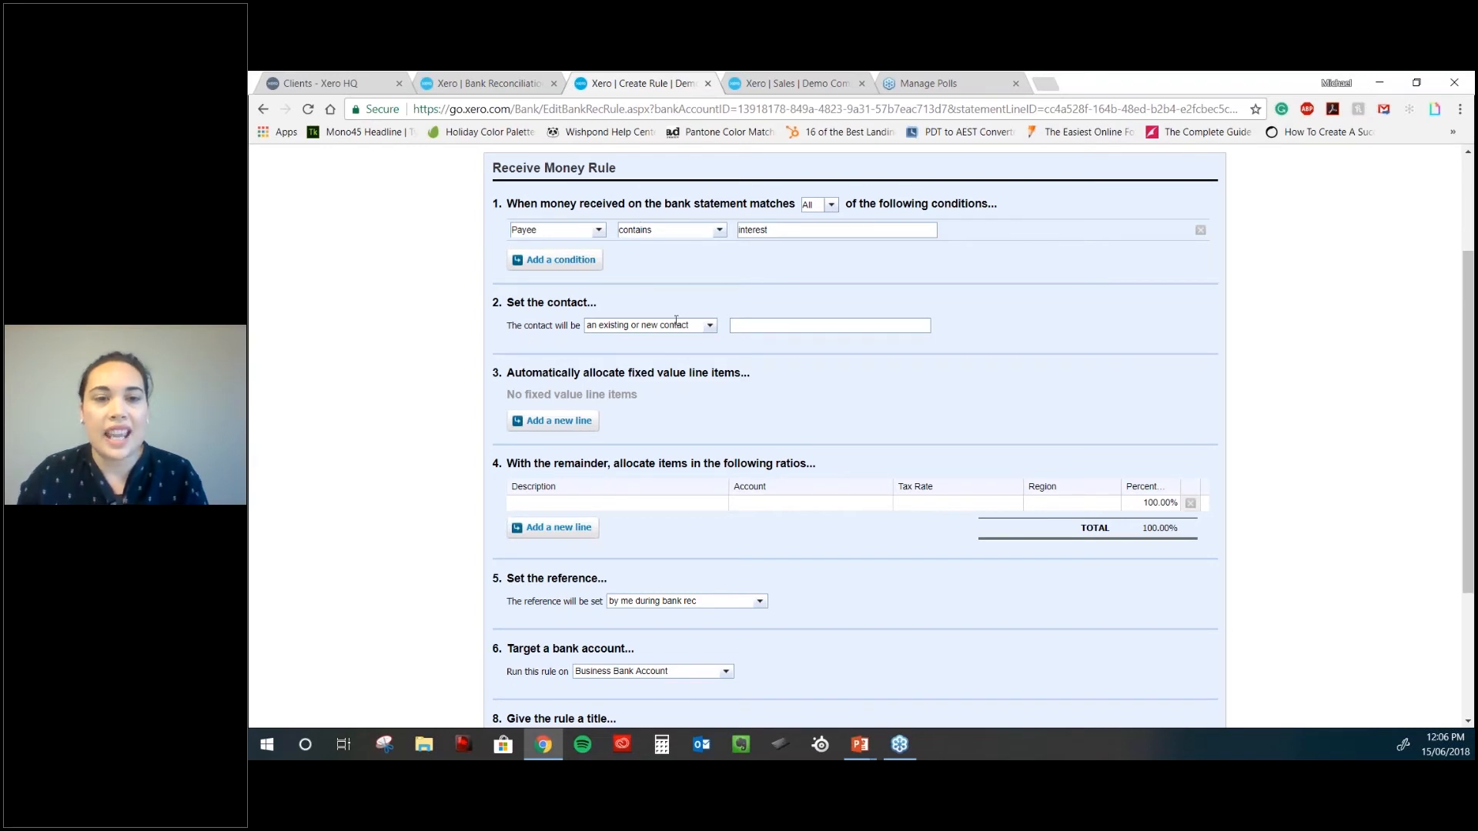
# - Set the rule's contact to the Payee from the bank
pyautogui.click(710, 327)
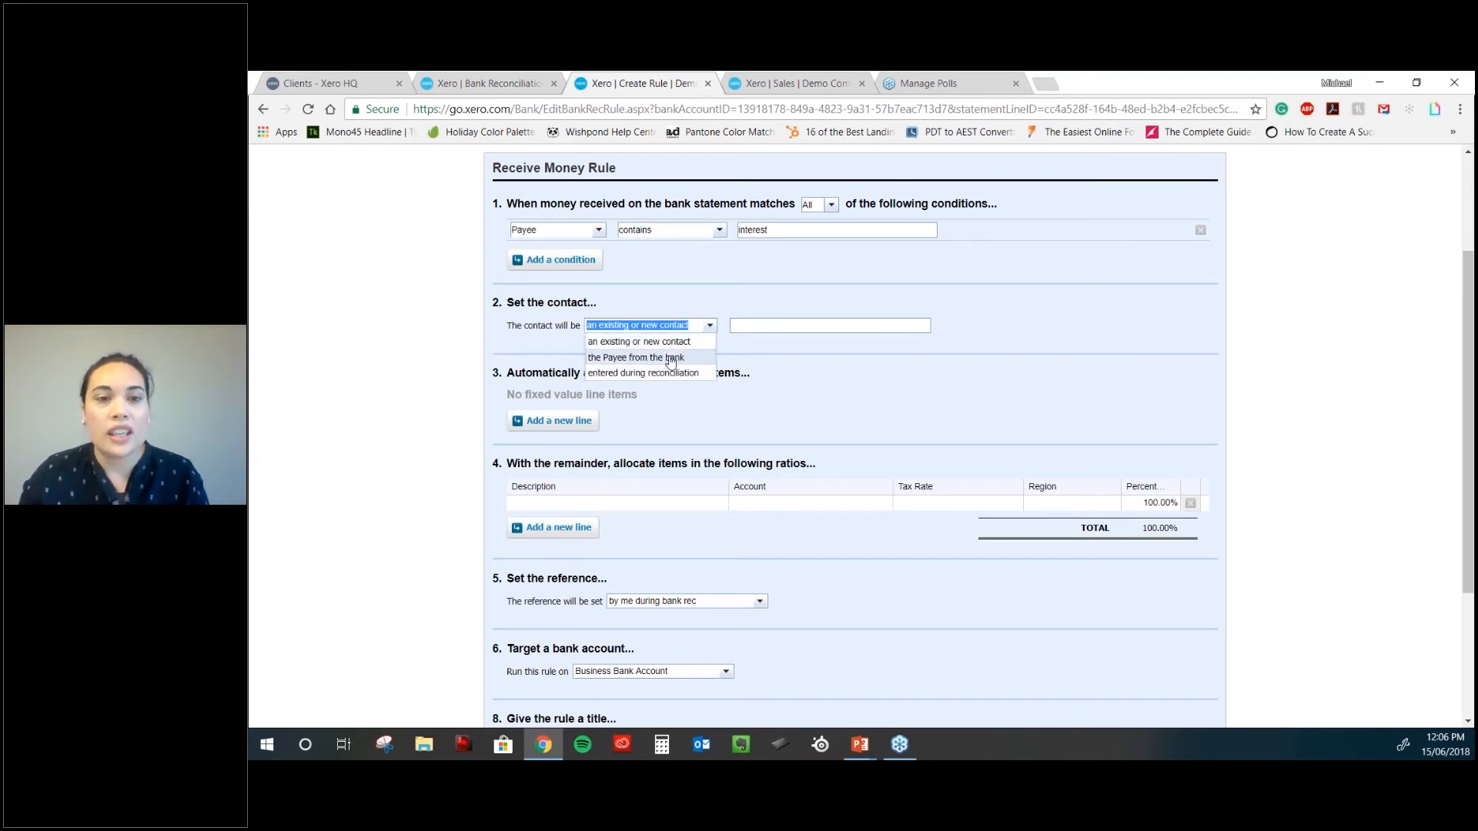
pyautogui.click(681, 354)
pyautogui.click(704, 327)
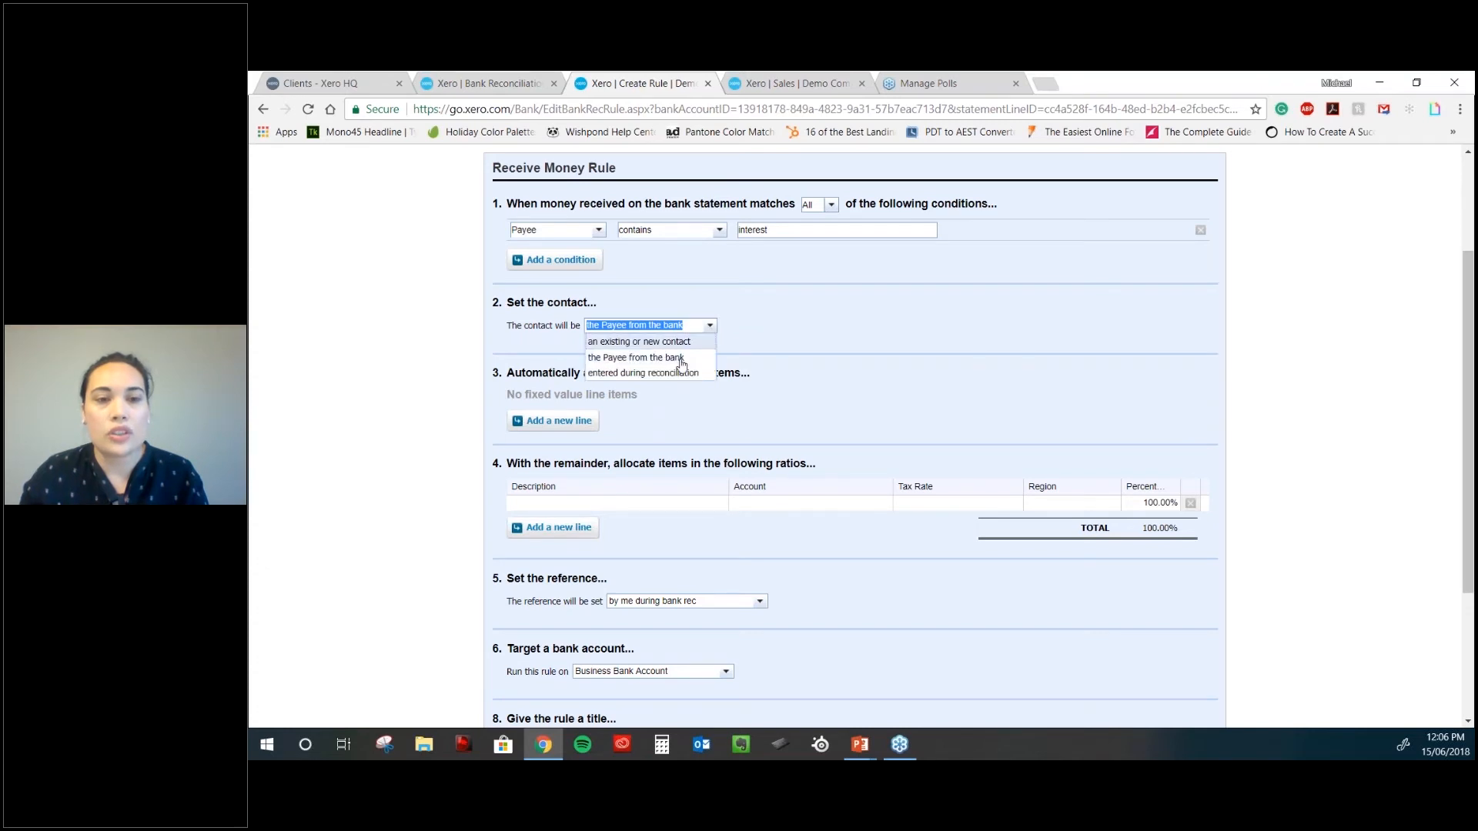
pyautogui.click(654, 353)
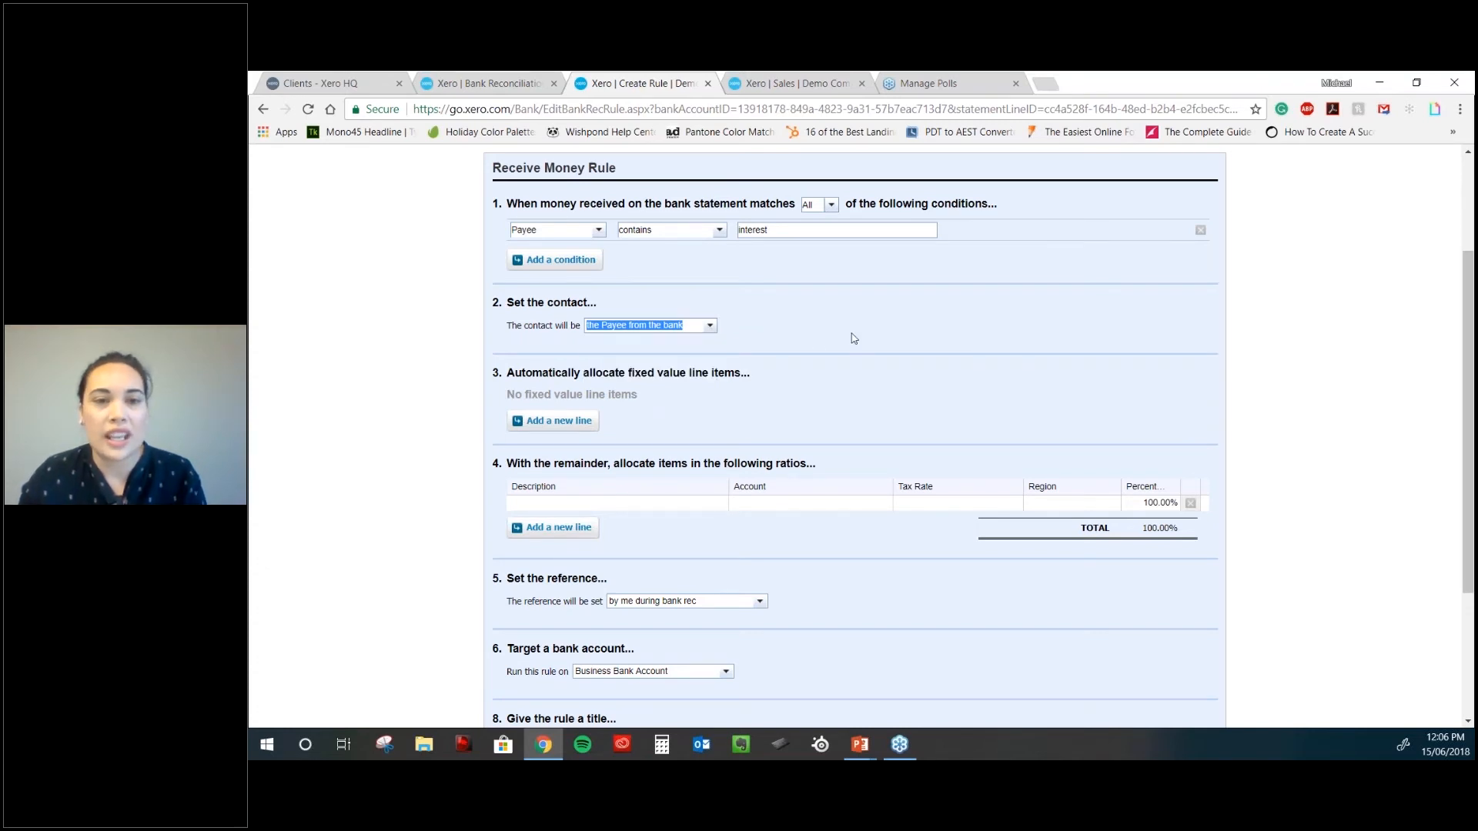
# - Allocate the rule line to 437 - Interest Expense with description 'Interest paid'
pyautogui.click(668, 507)
pyautogui.write('Interest paid')
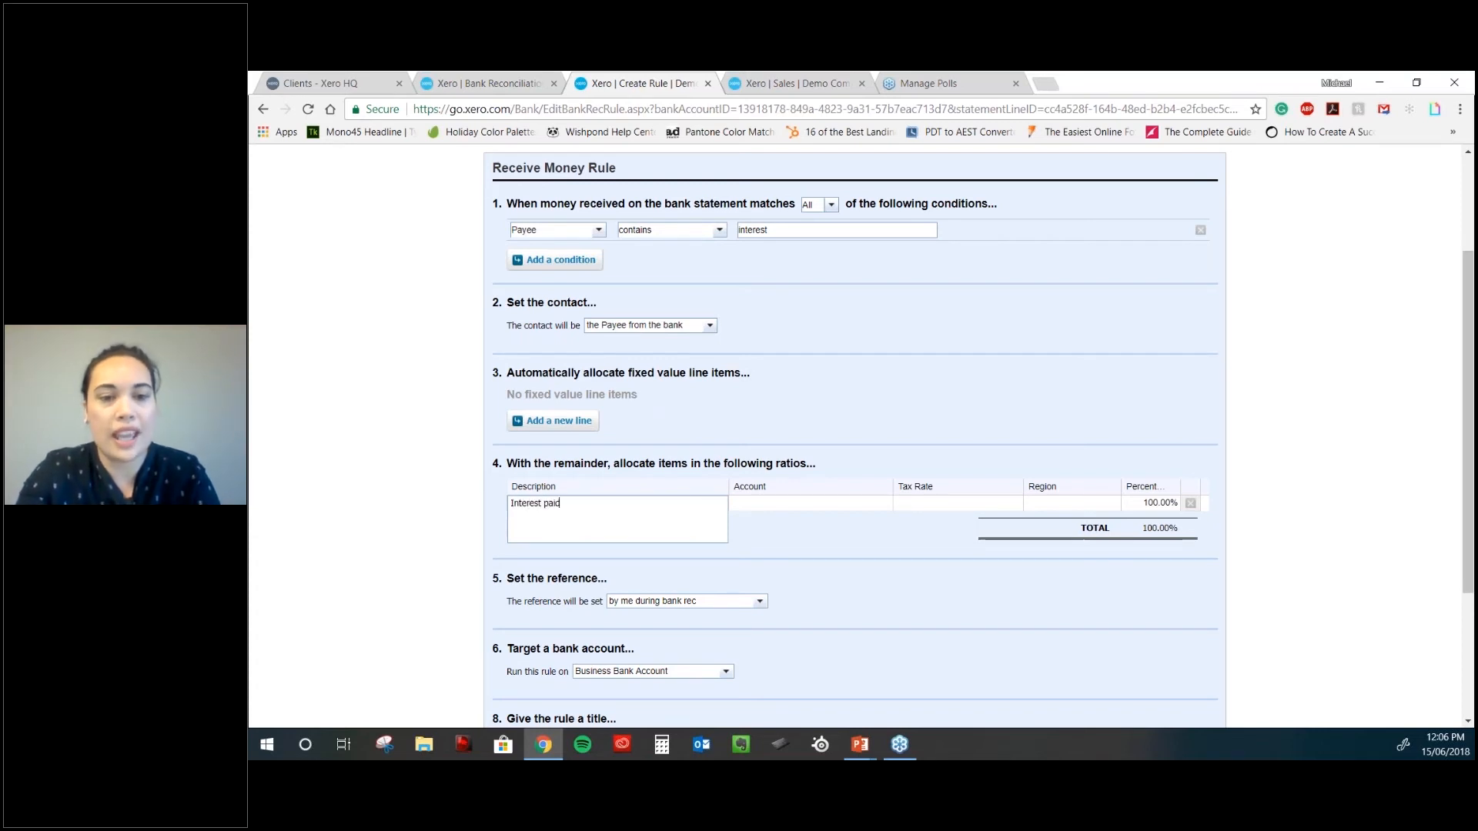
pyautogui.press('Tab')
pyautogui.write('interest')
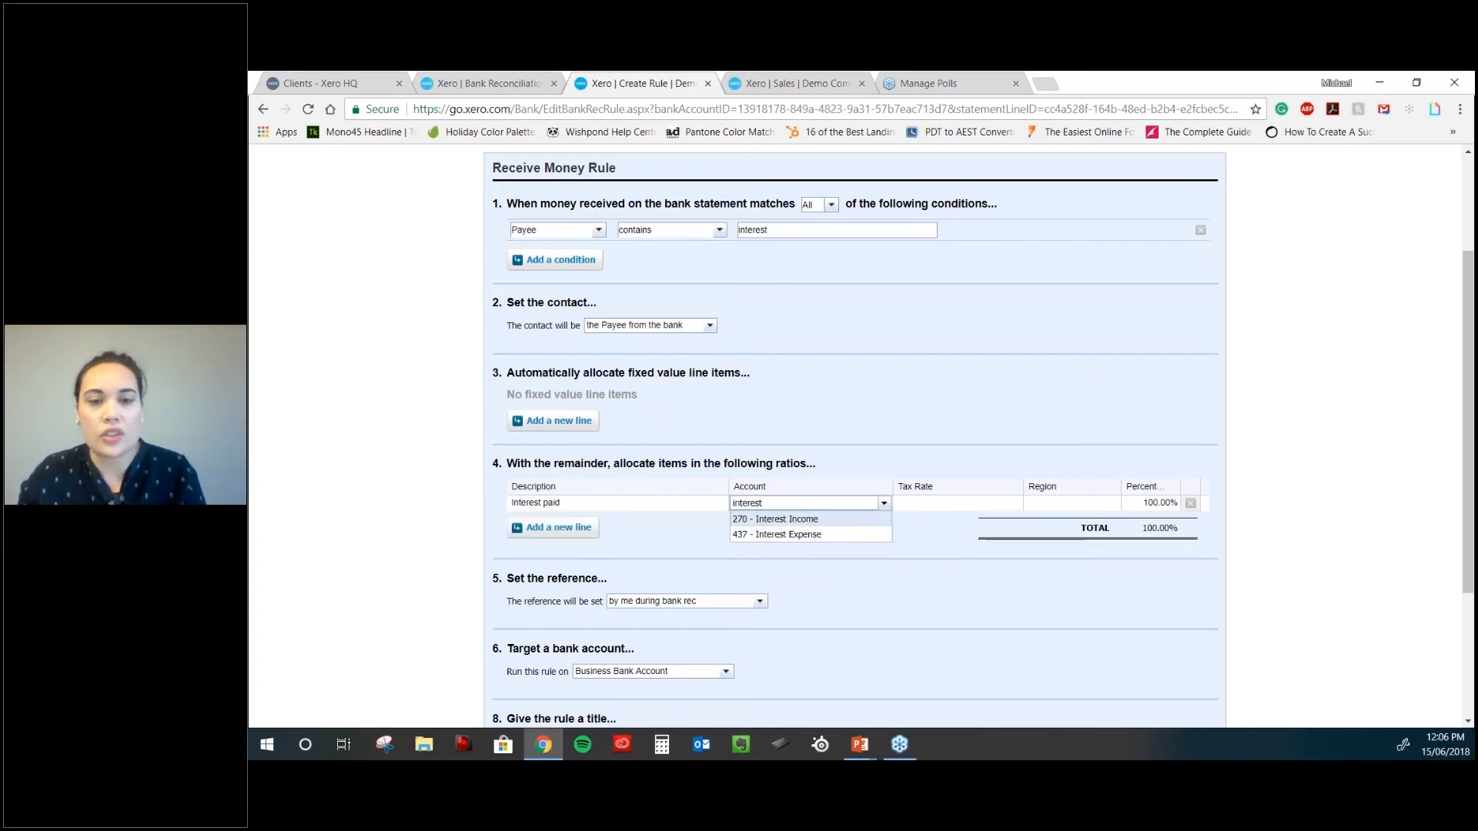
pyautogui.click(816, 535)
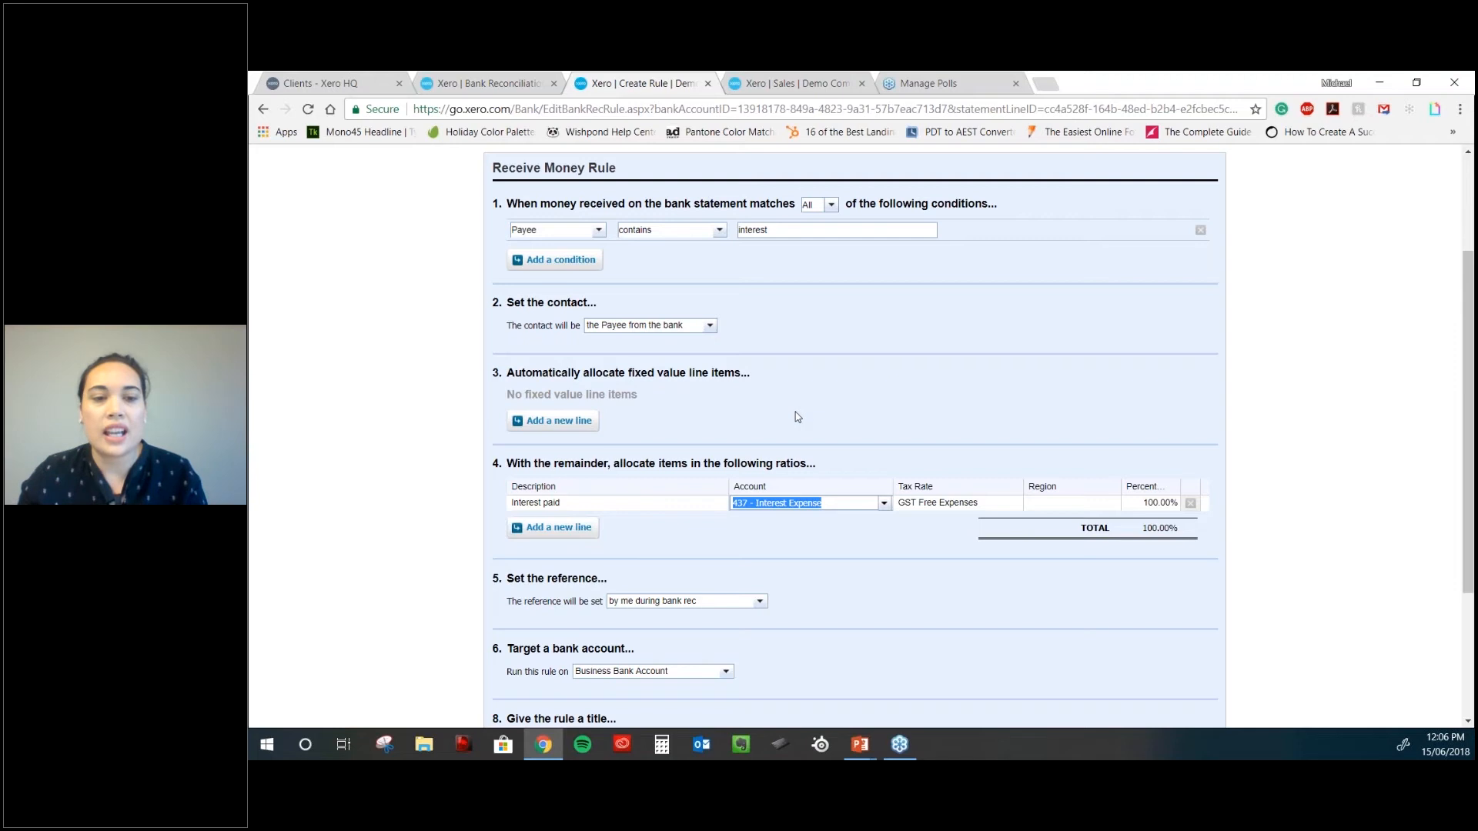
pyautogui.scroll(-1, 797, 417)
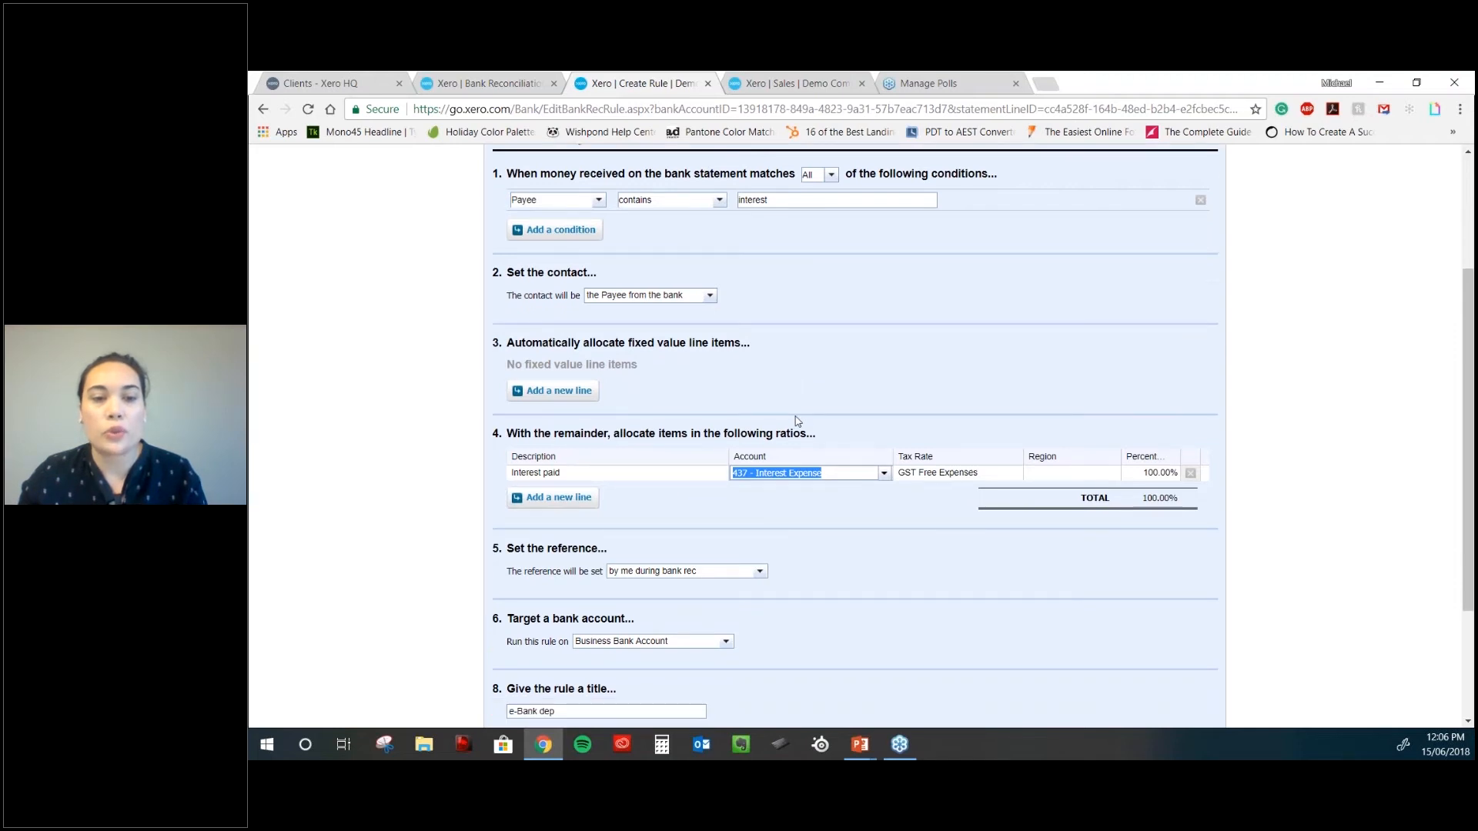
pyautogui.scroll(-2, 901, 378)
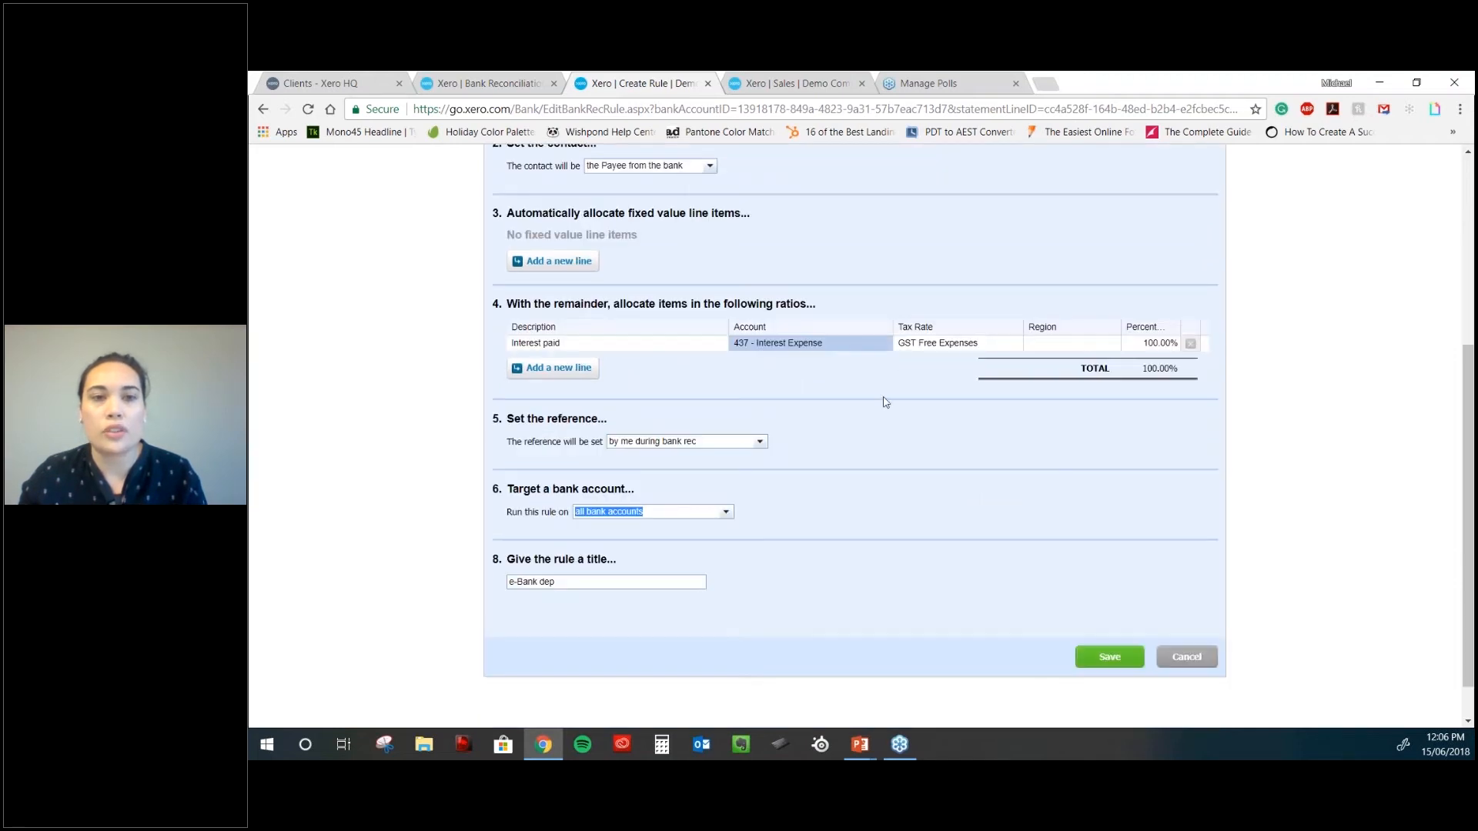
pyautogui.scroll(1, 885, 402)
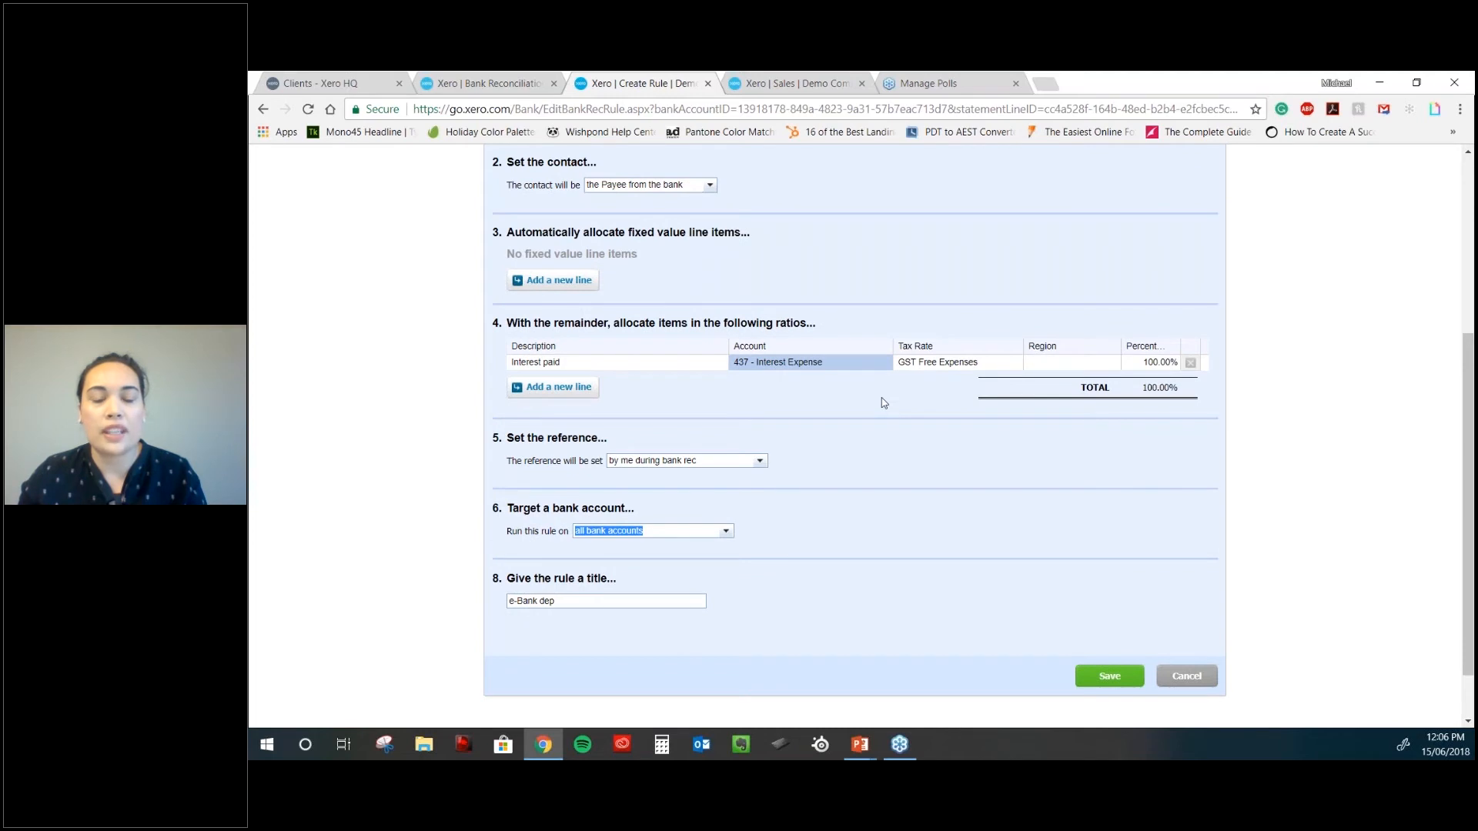
pyautogui.scroll(2, 884, 403)
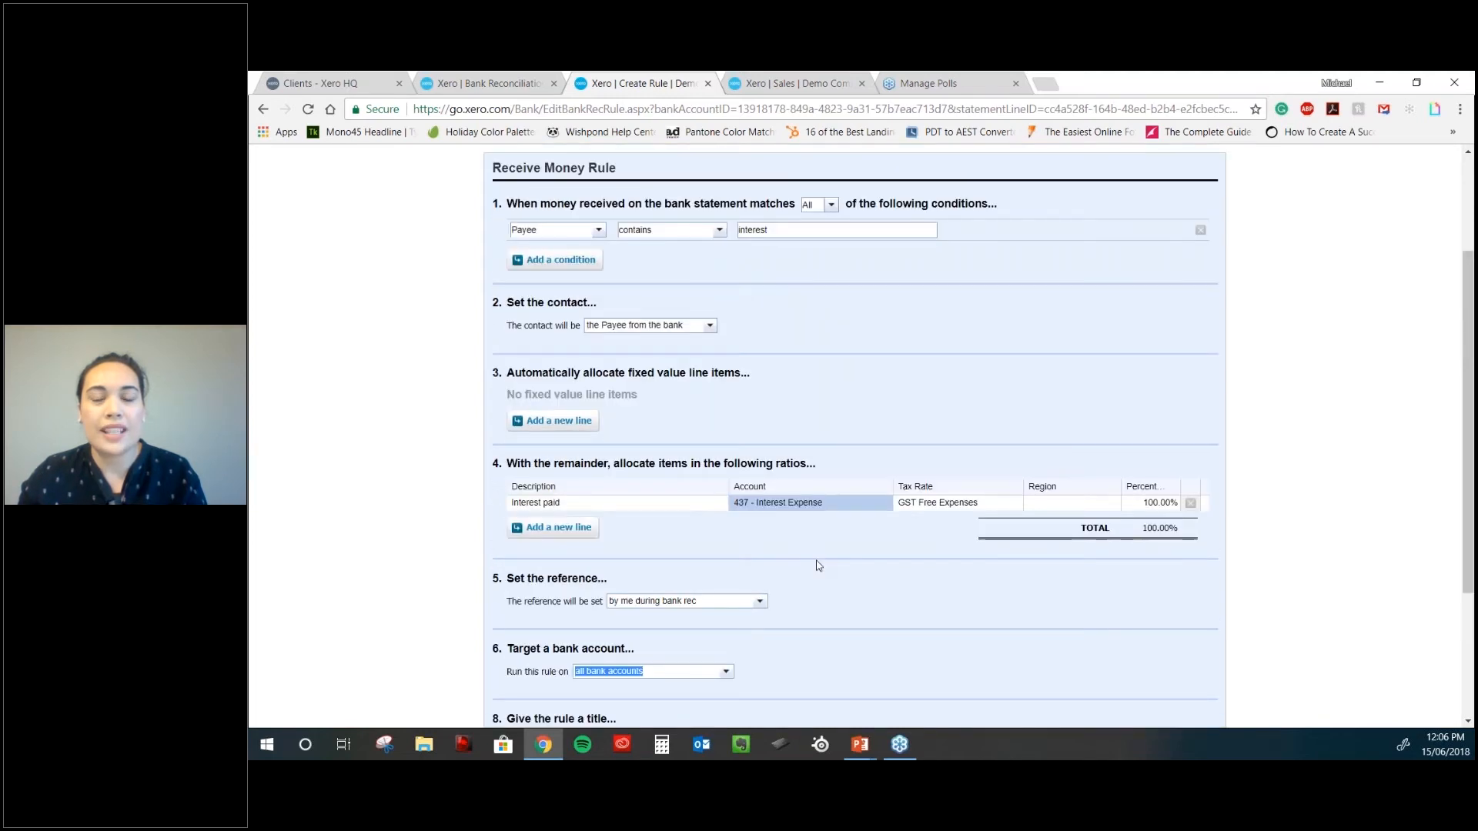
pyautogui.scroll(-1, 661, 170)
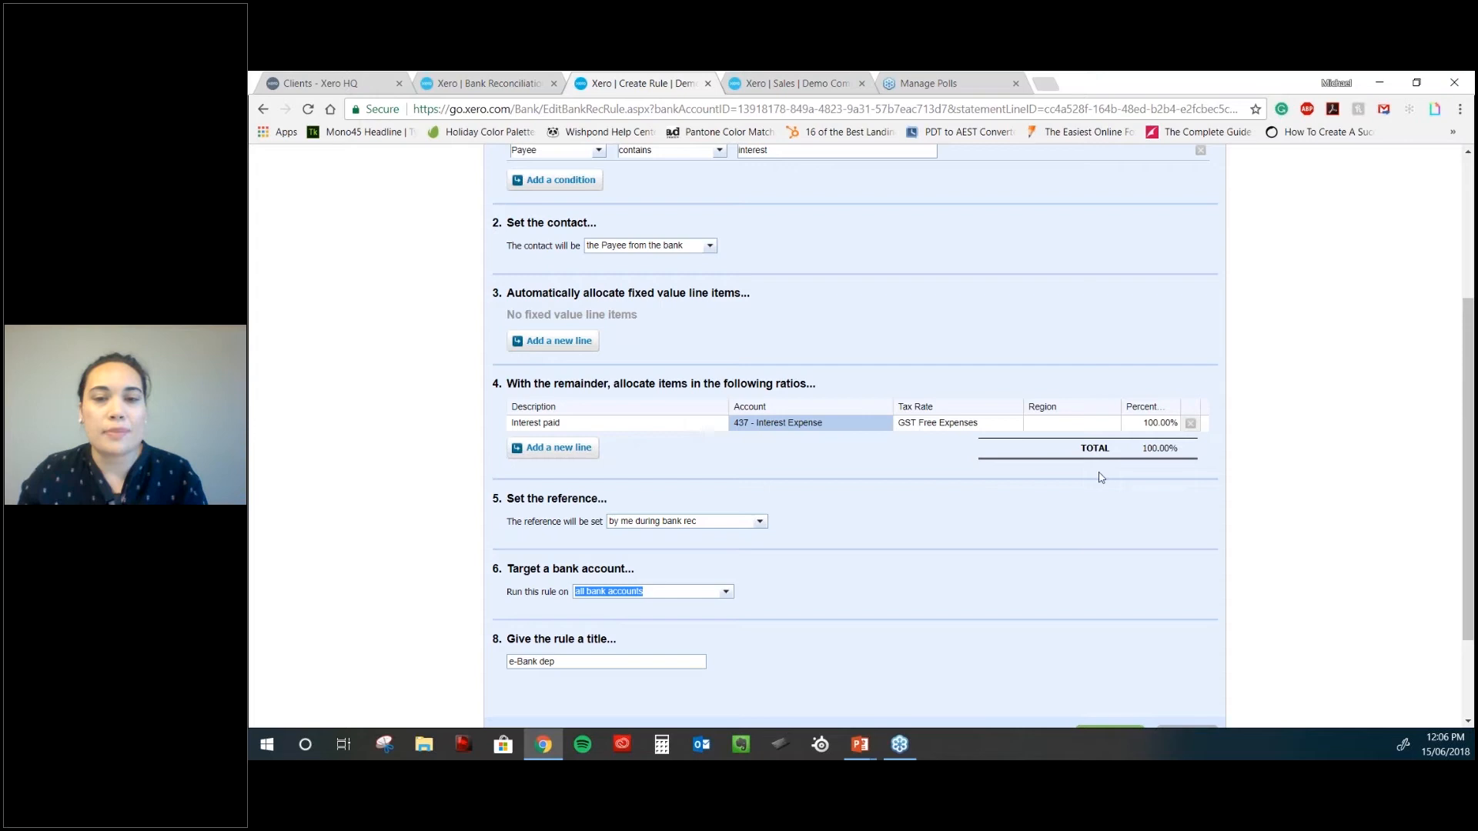
pyautogui.scroll(-1, 1116, 523)
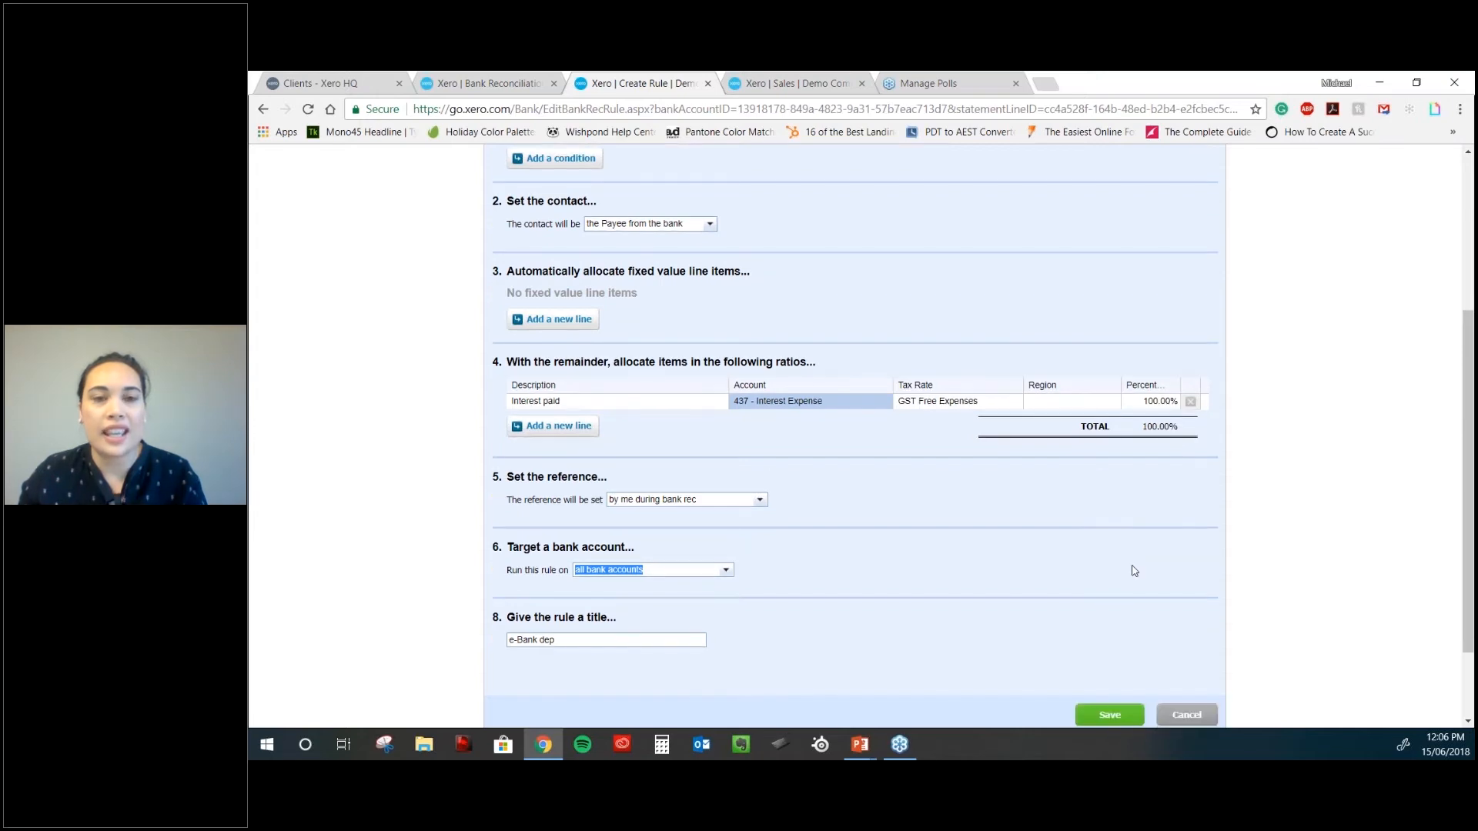
# - Save the new interest bank rule
pyautogui.scroll(-3, 1134, 570)
pyautogui.click(1109, 608)
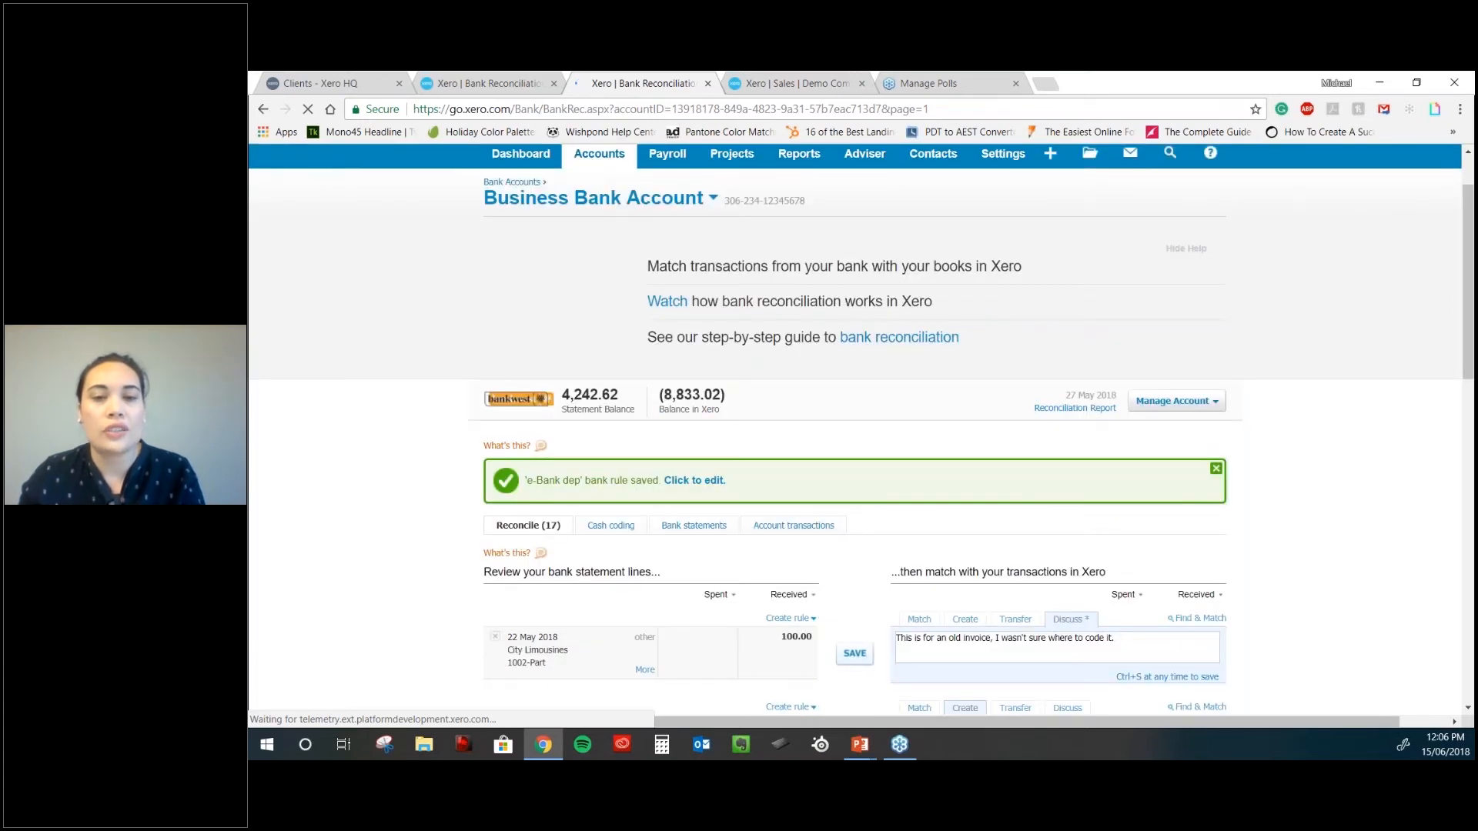
pyautogui.scroll(-4, 836, 551)
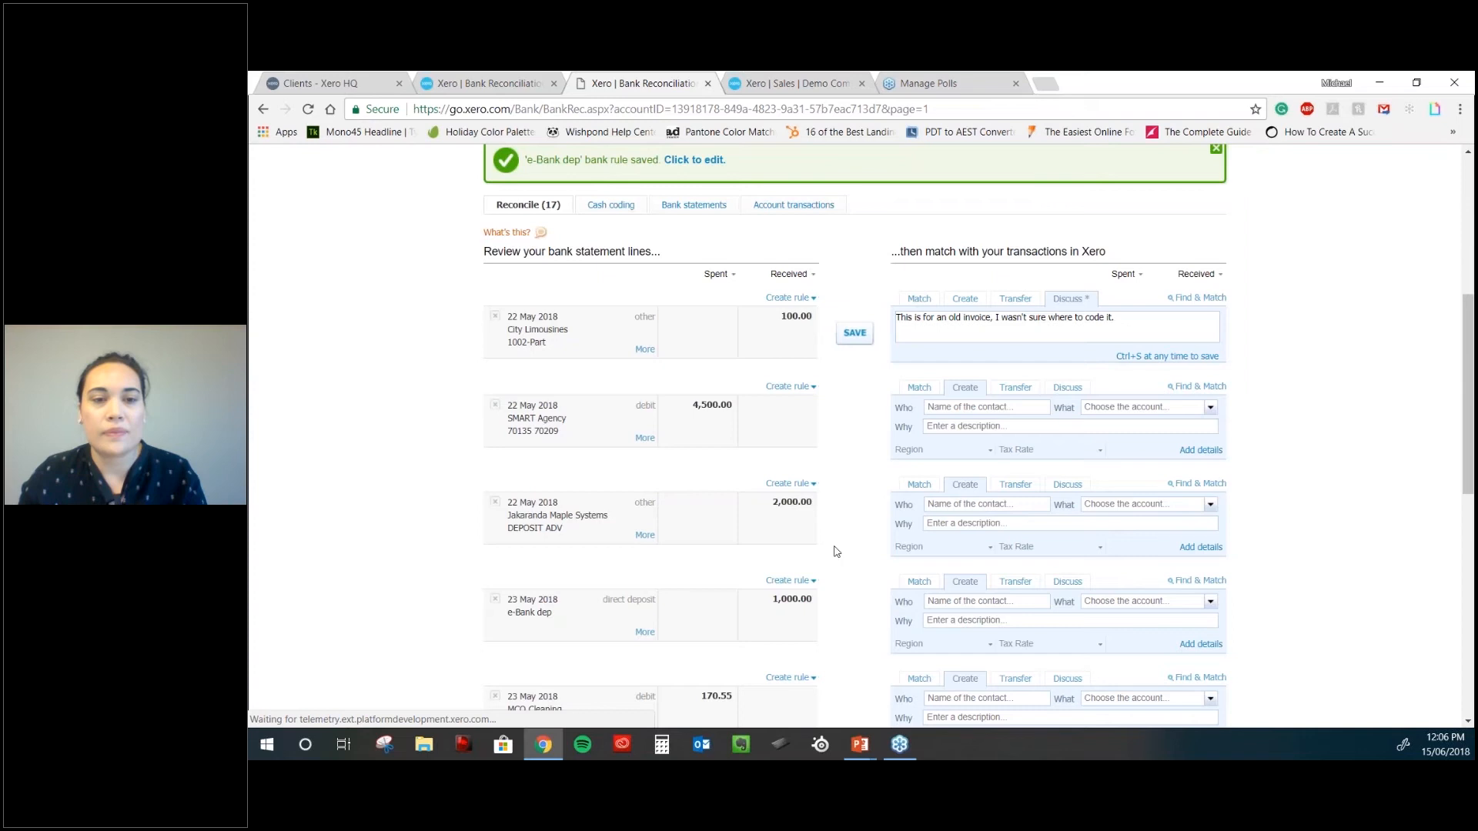
pyautogui.scroll(-2, 837, 551)
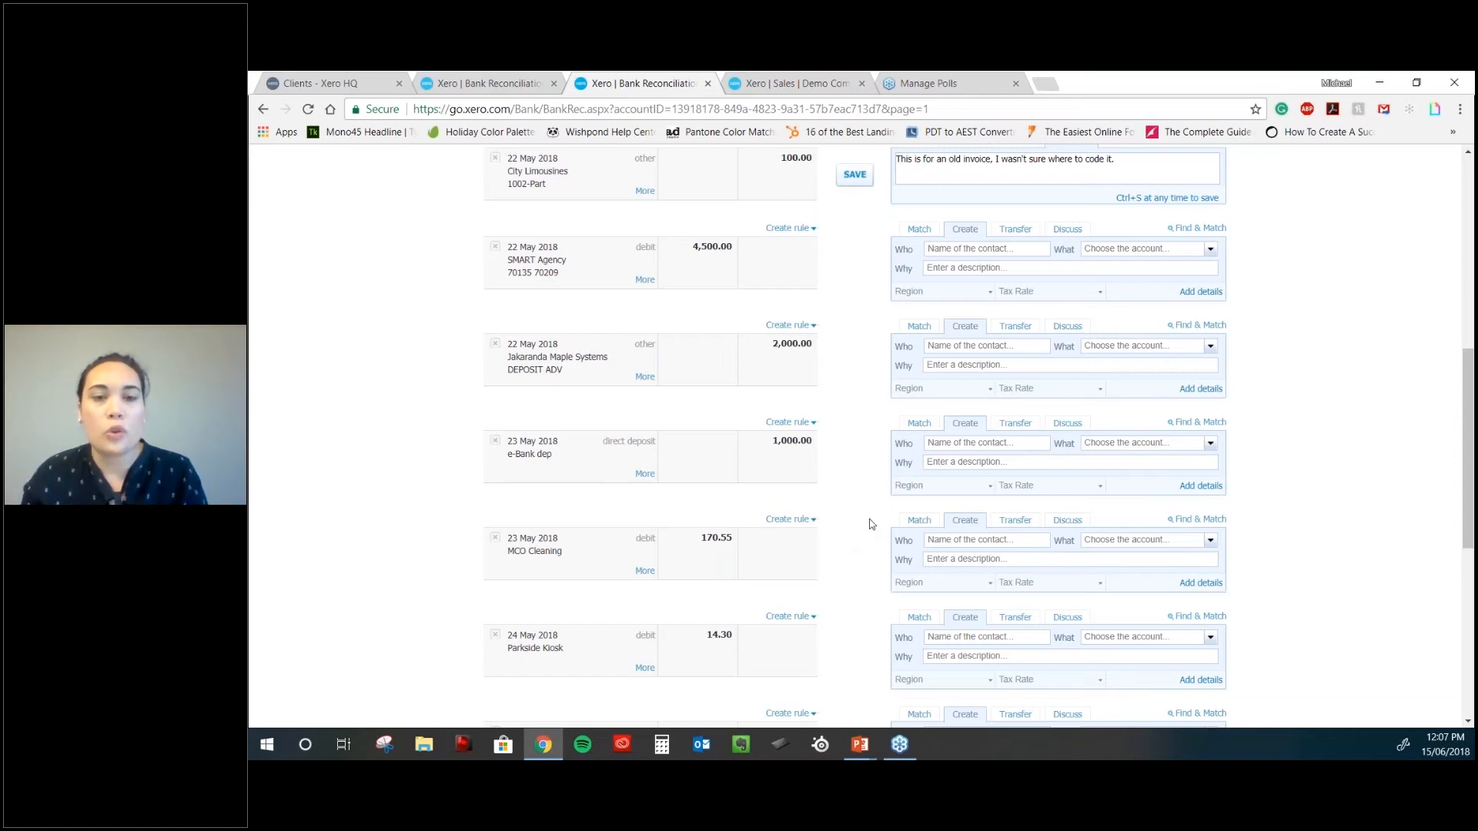
# - Show the Business Bank Account's full list of account transactions
pyautogui.scroll(1, 870, 524)
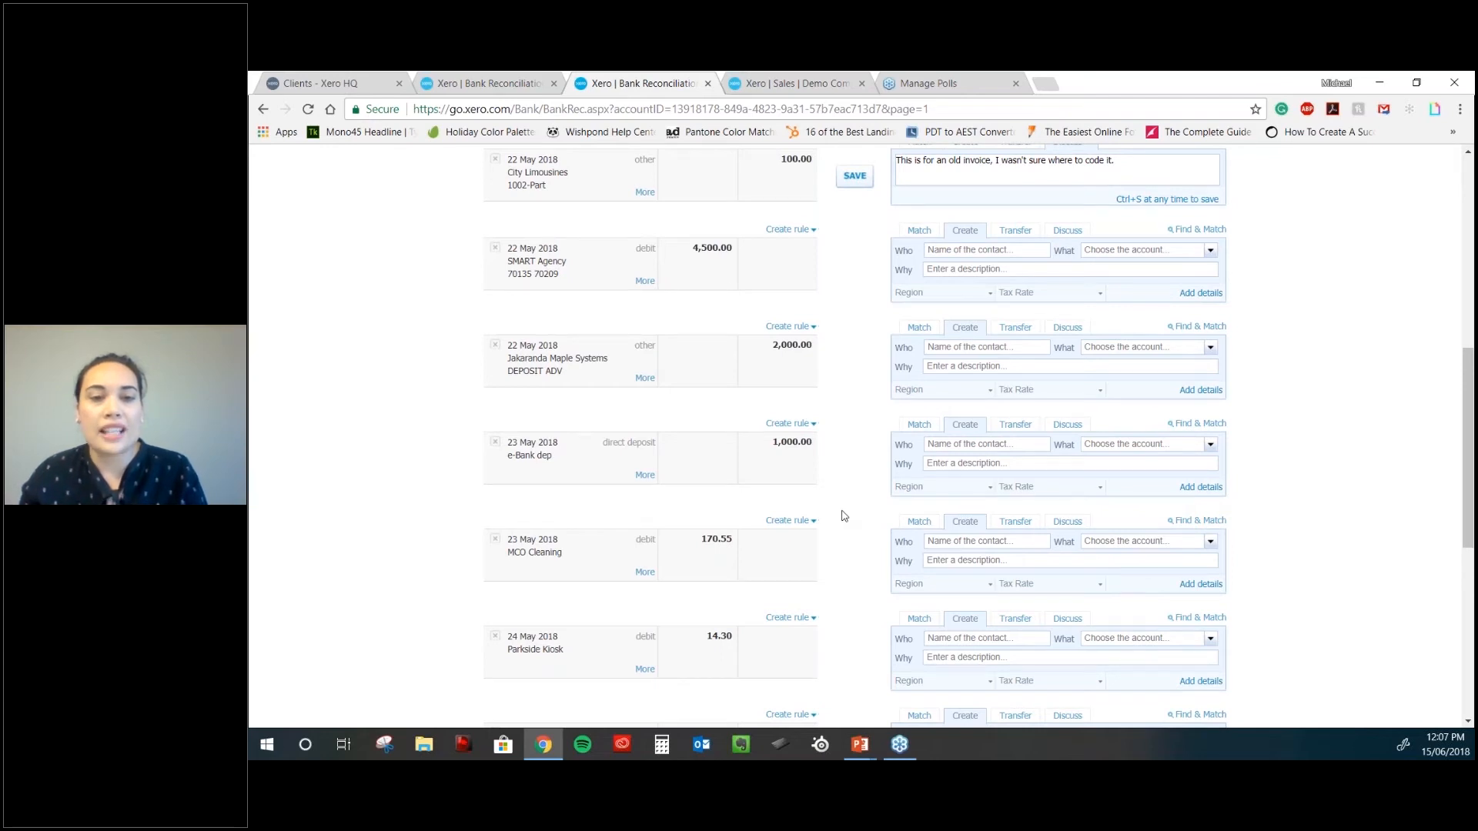
pyautogui.scroll(5, 842, 516)
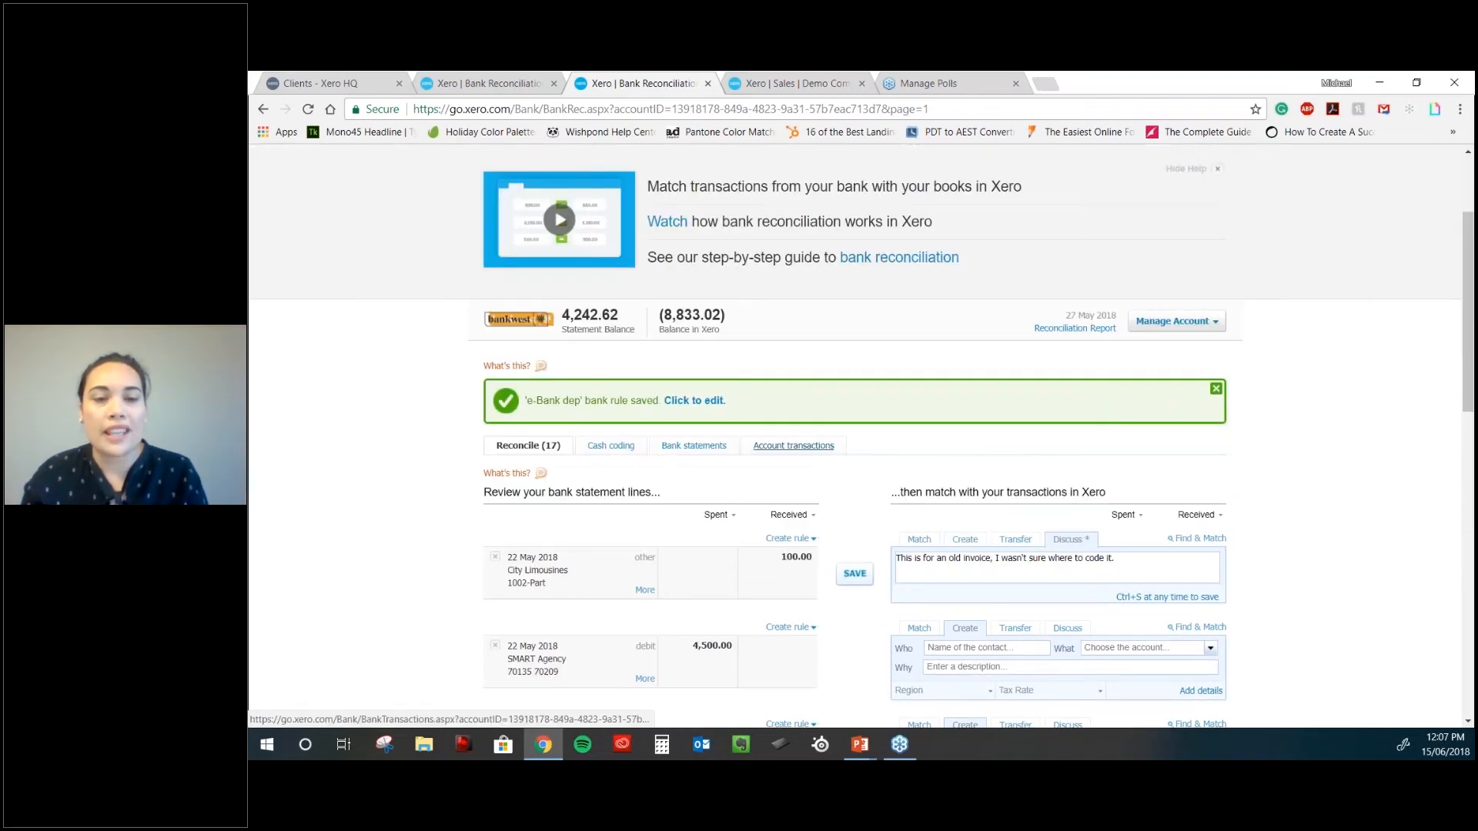
pyautogui.click(793, 445)
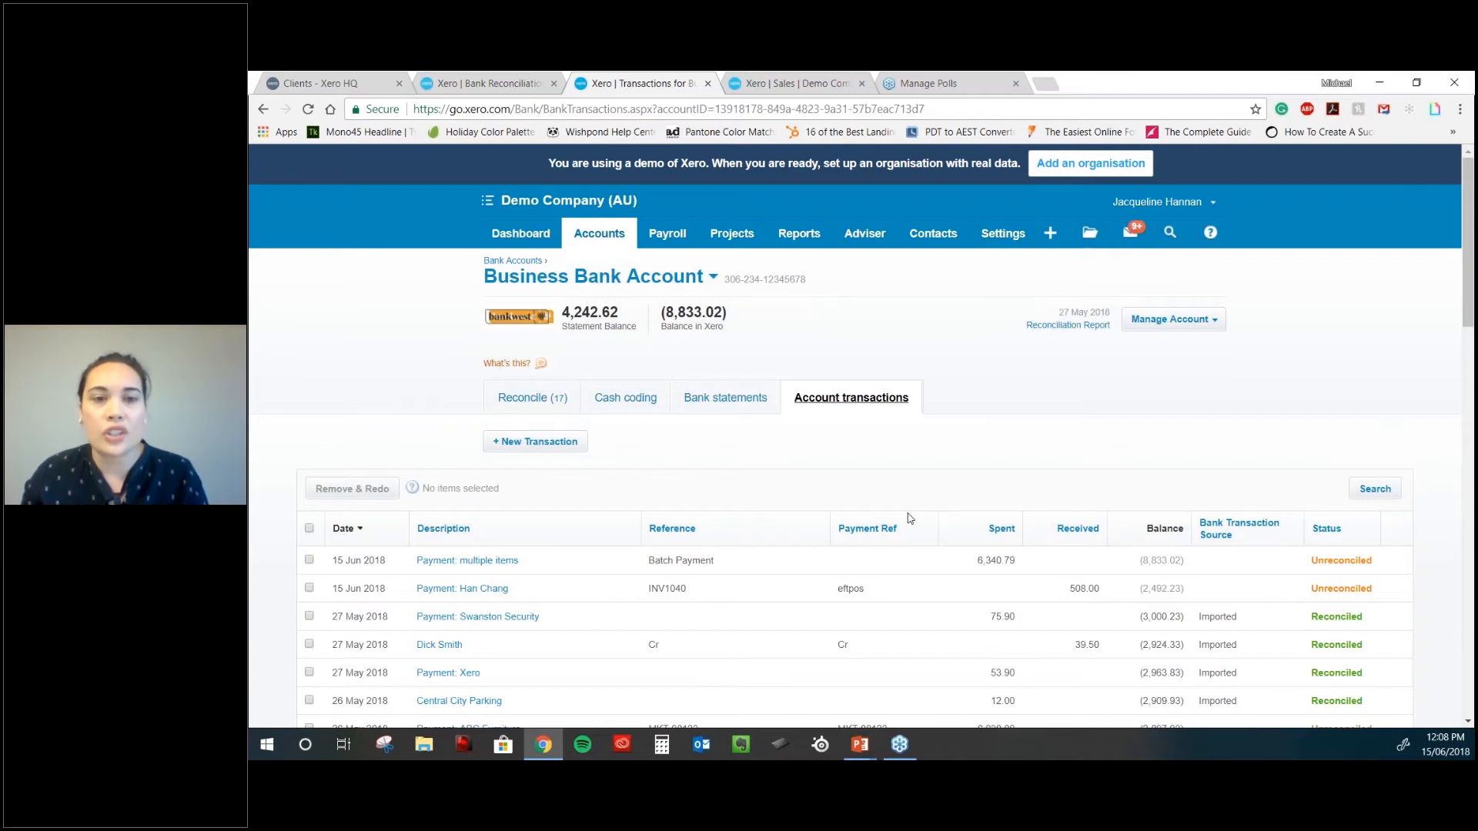
# - Search the account transactions for 'dick smith' to show the two 39.50 entries
pyautogui.scroll(-1, 910, 519)
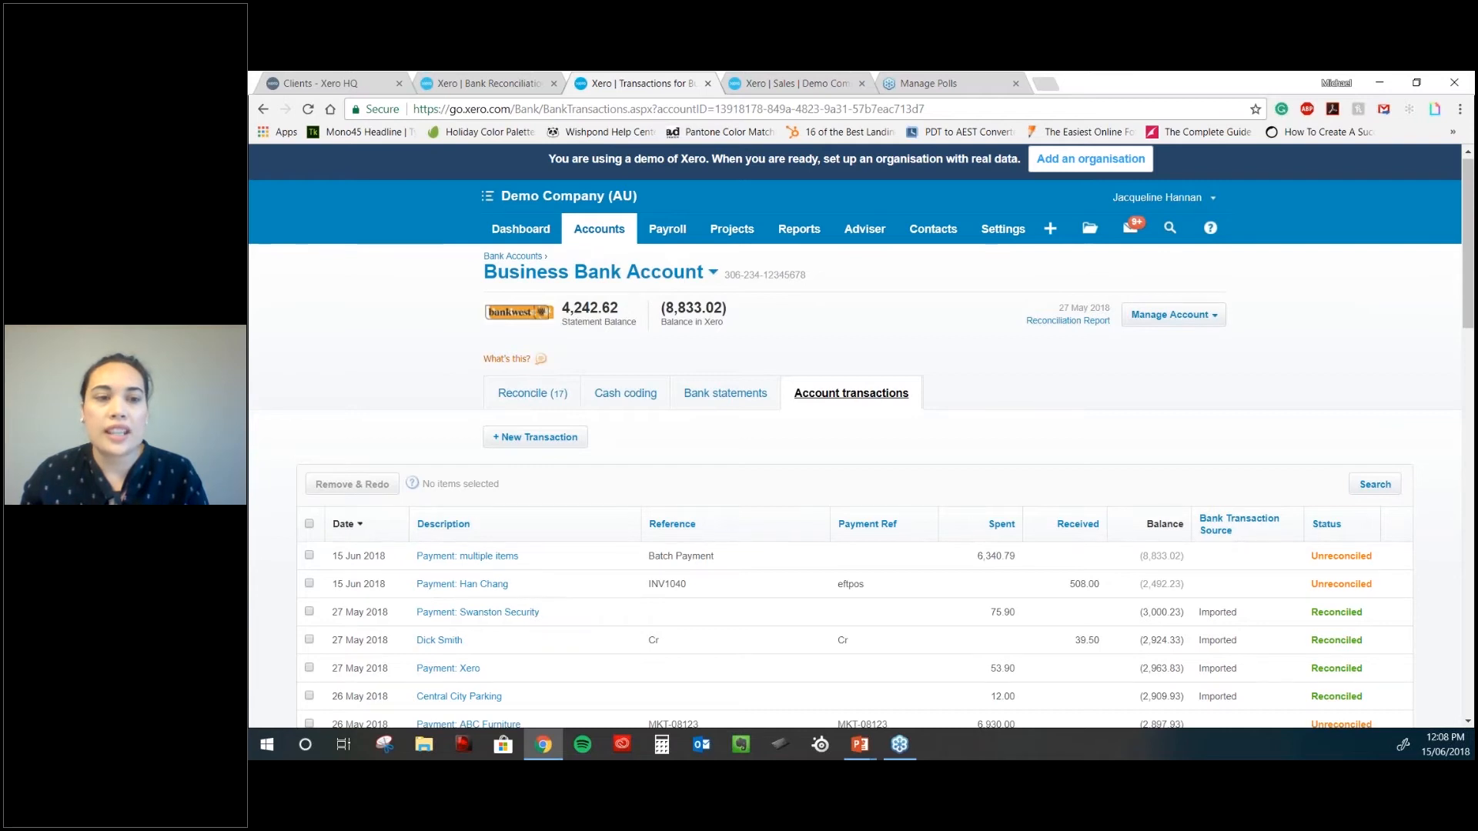
pyautogui.scroll(-1, 467, 462)
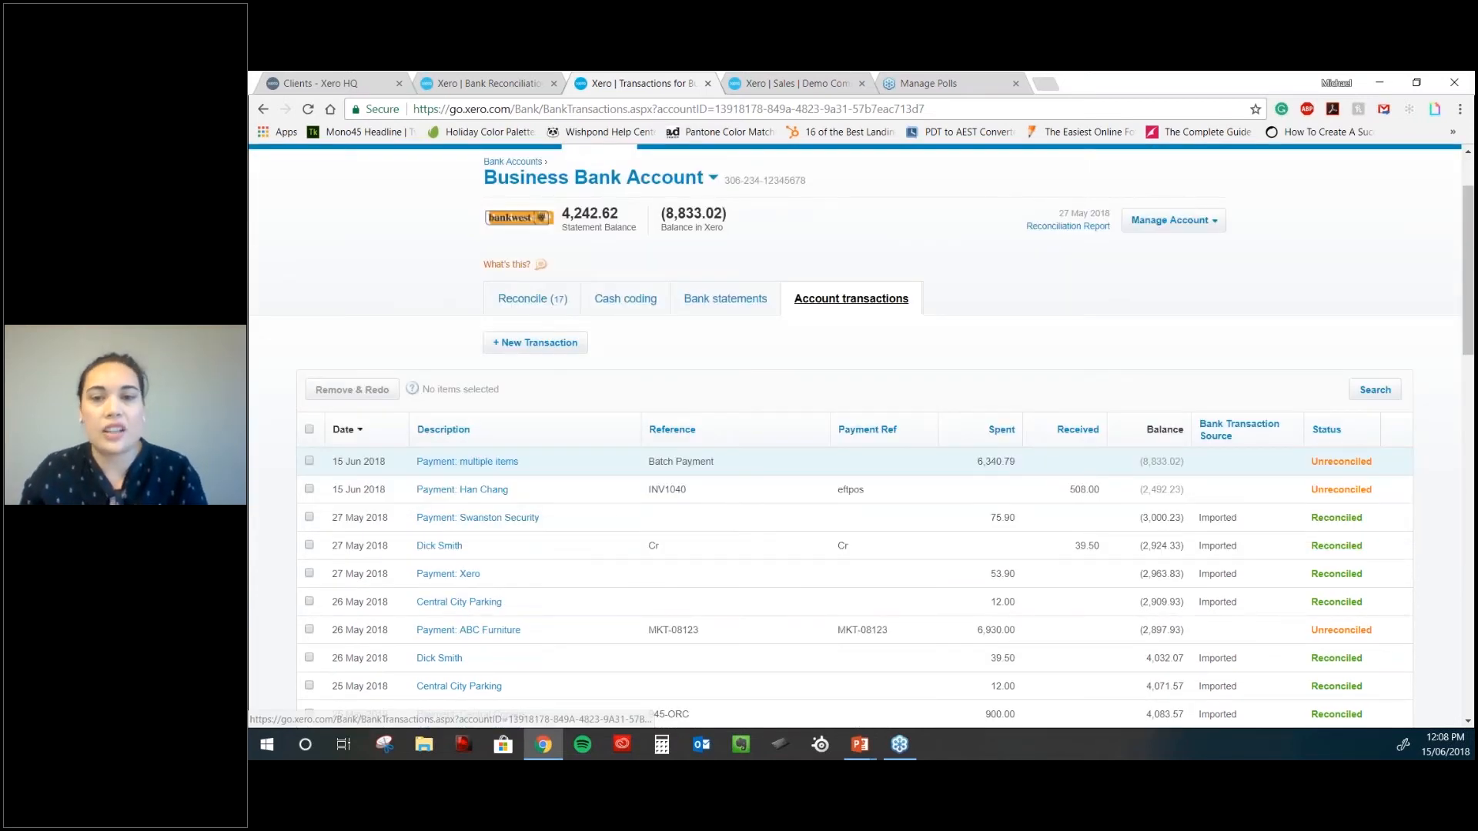
pyautogui.click(1375, 389)
pyautogui.write('d')
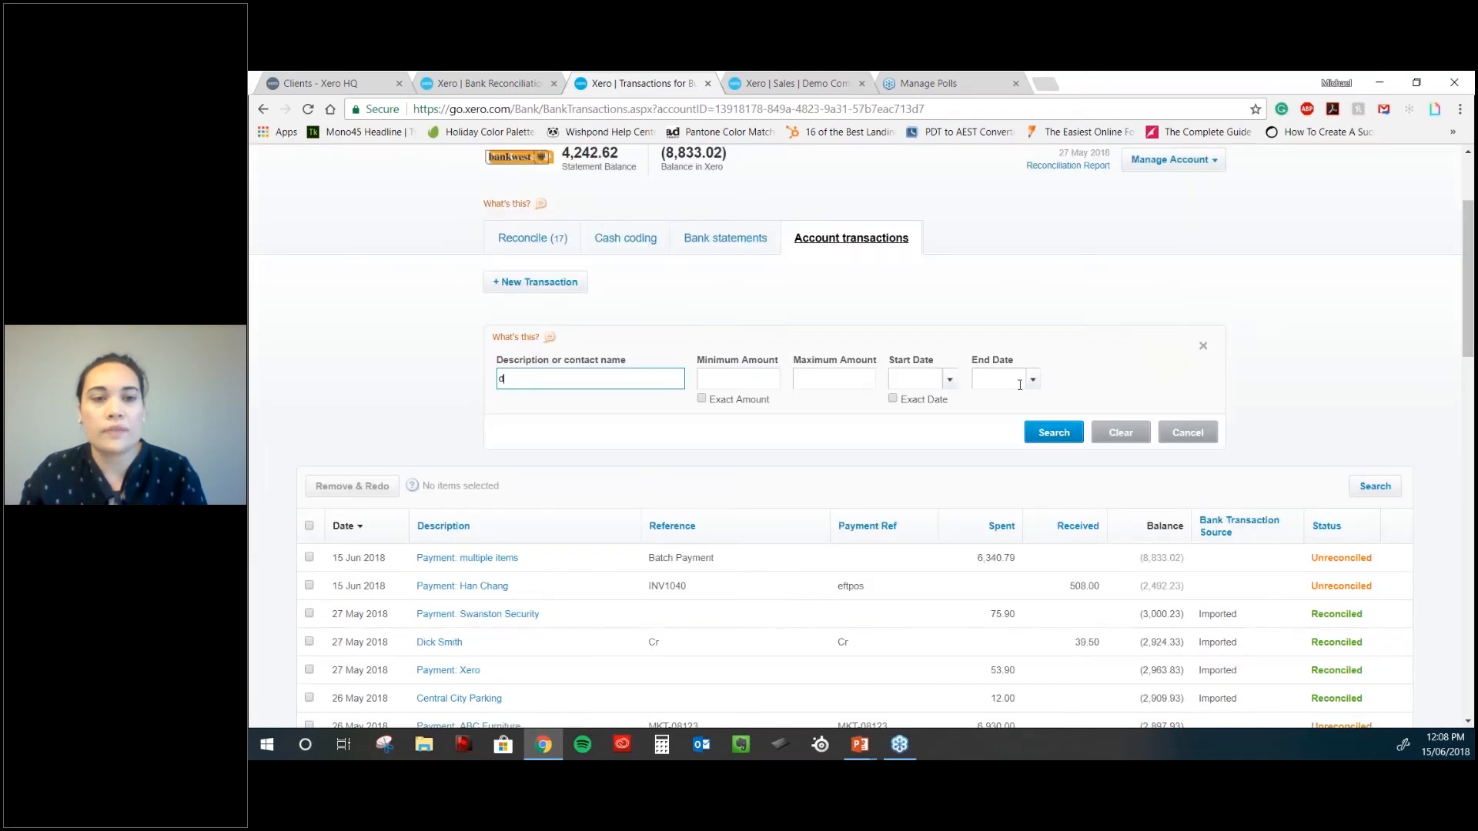
pyautogui.write('ick smith')
pyautogui.press('Return')
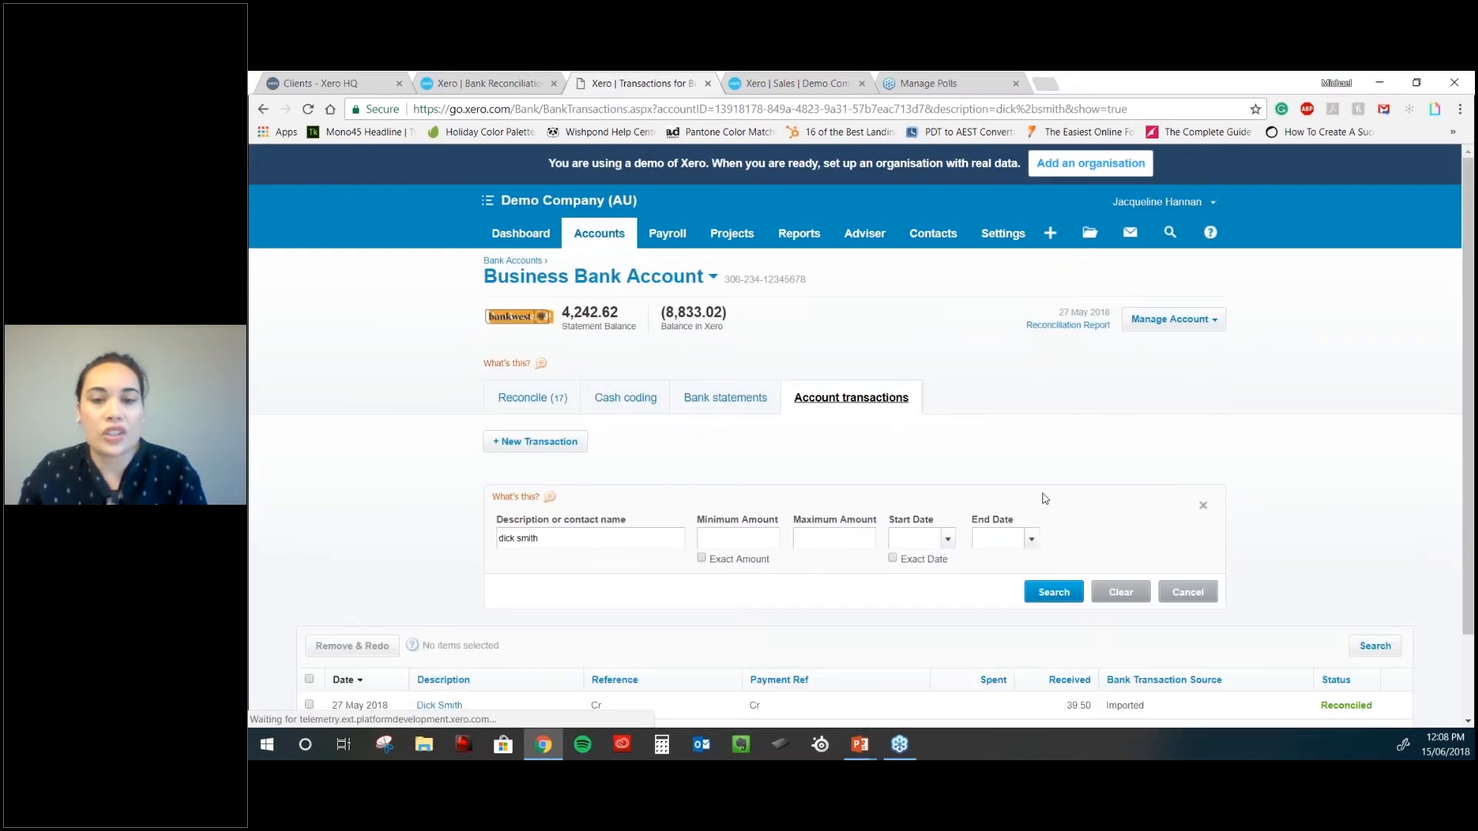
pyautogui.scroll(-1, 769, 569)
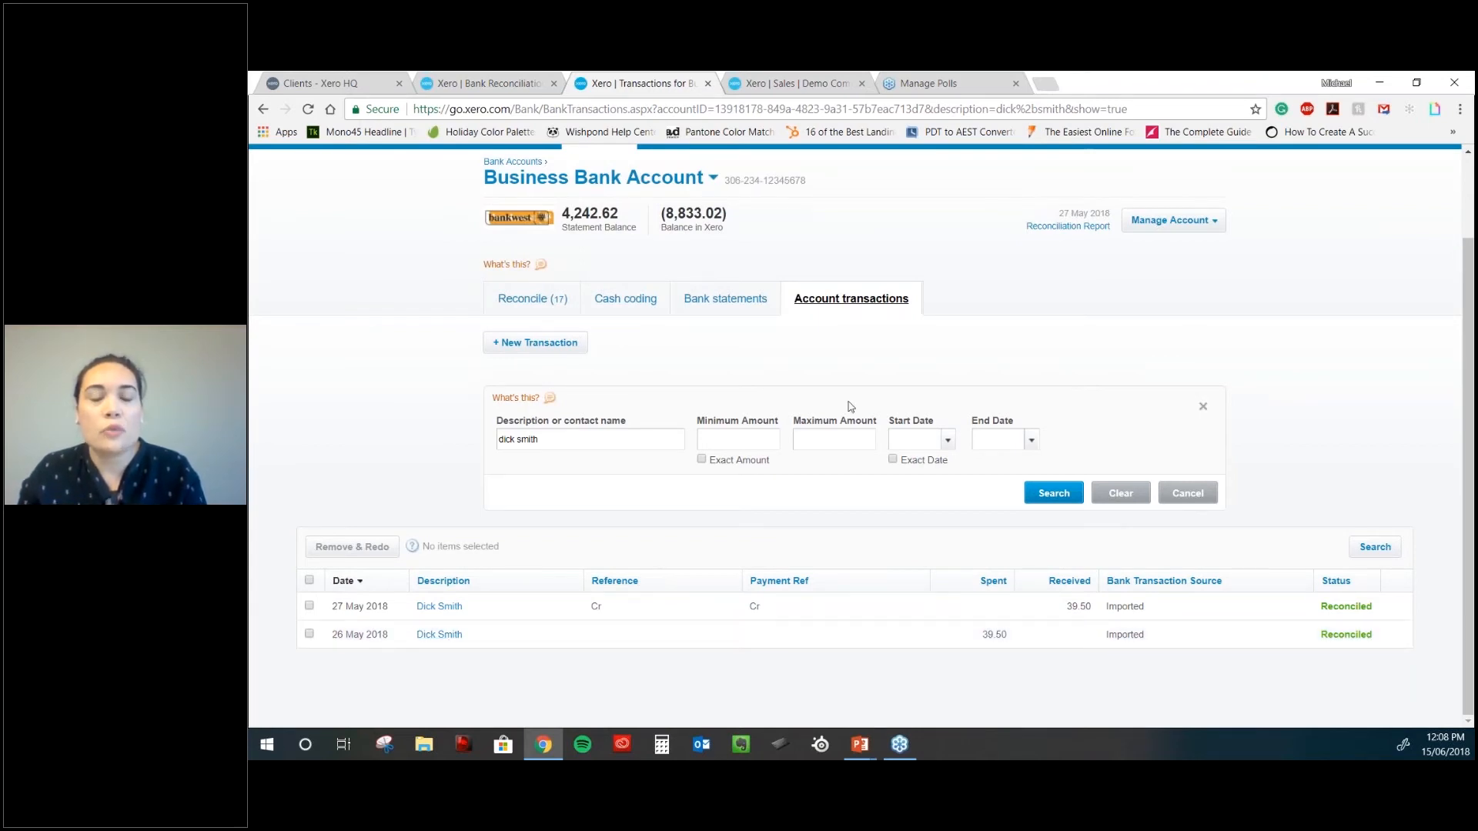
pyautogui.scroll(1, 850, 406)
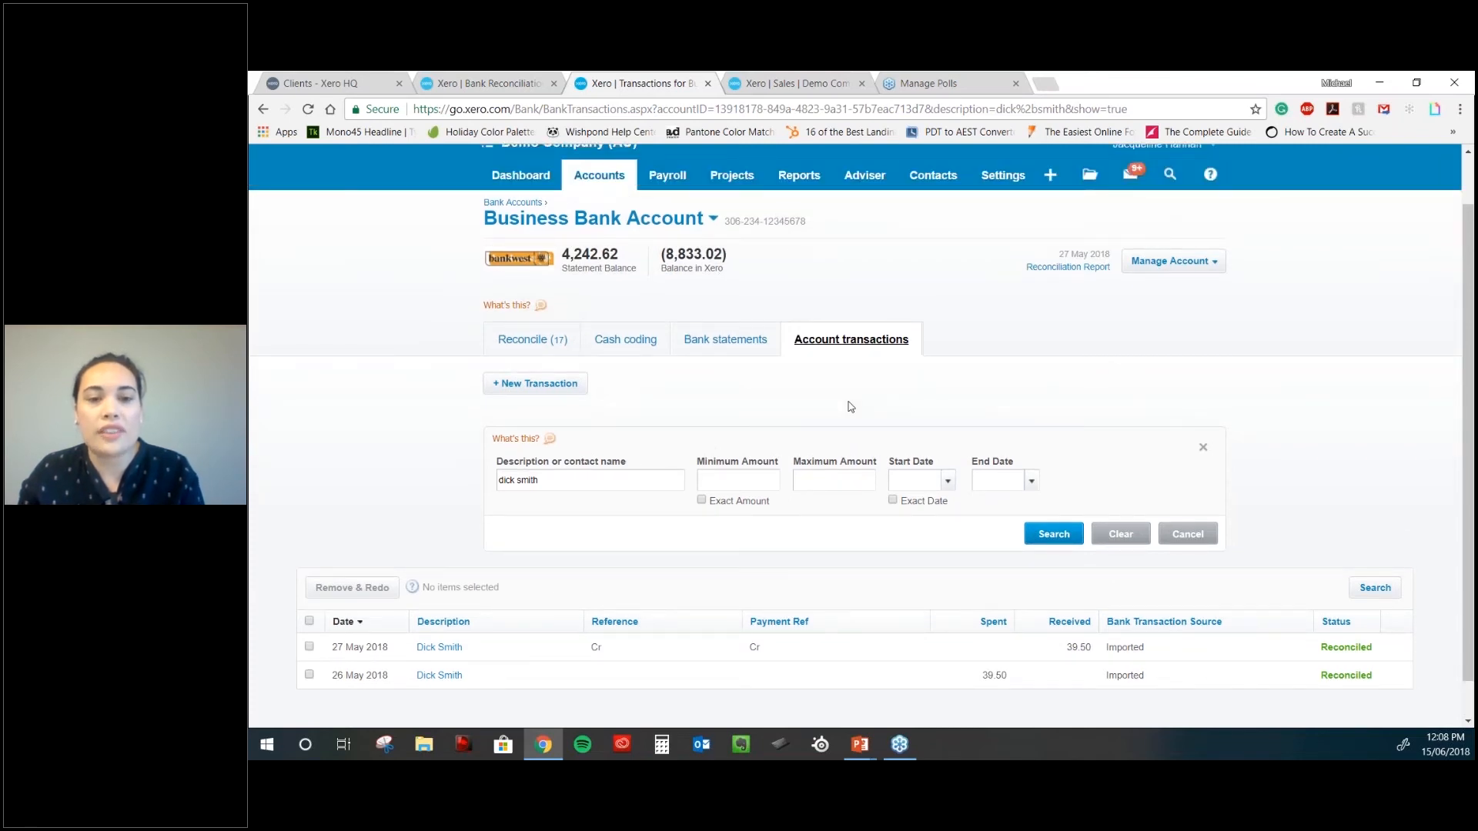
pyautogui.scroll(1, 854, 369)
pyautogui.scroll(-2, 865, 300)
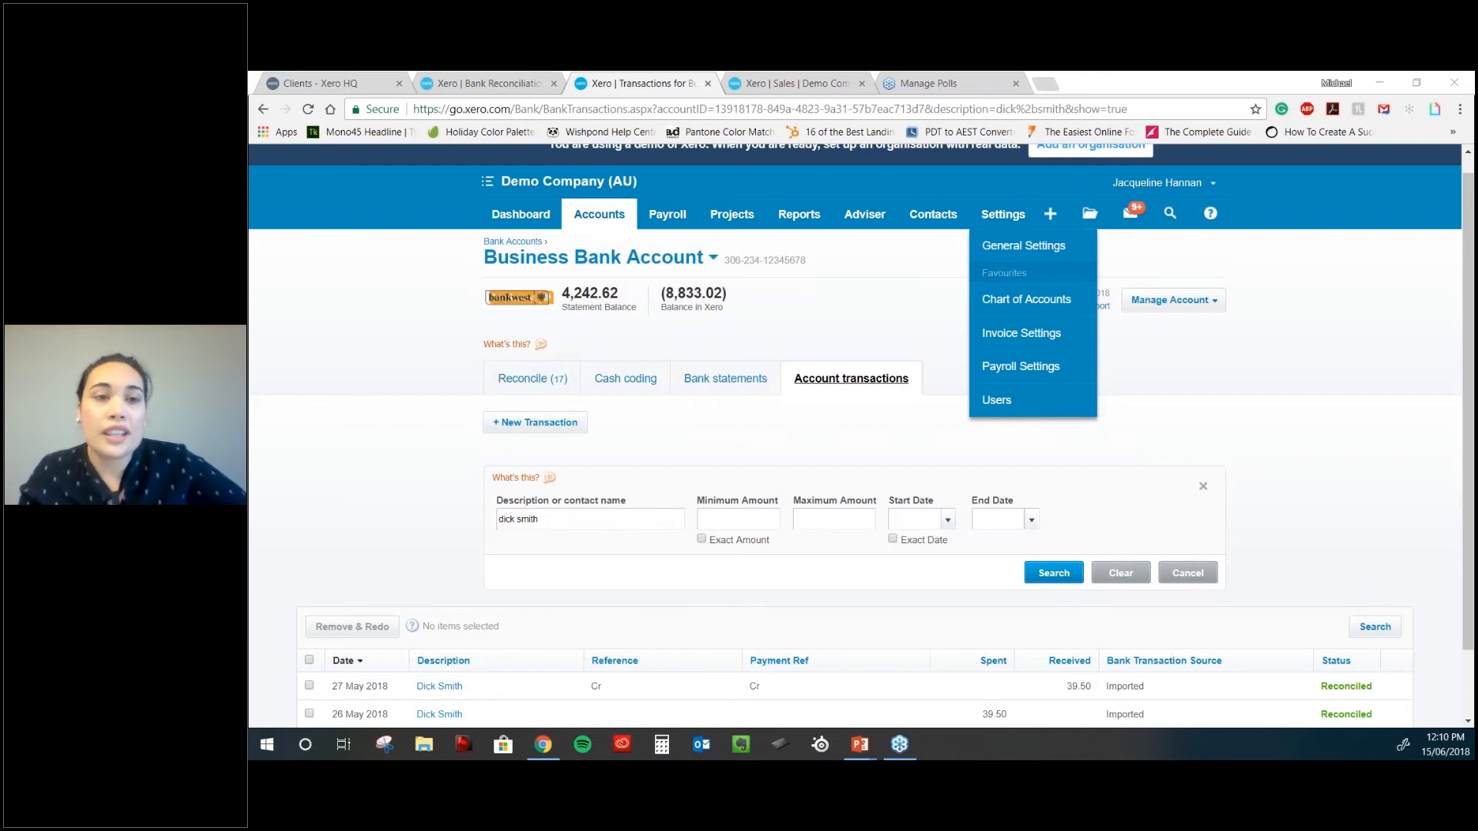
# - From the Dashboard, start reconciling the Business Bank Account's 17 unmatched items
pyautogui.click(527, 215)
pyautogui.moveTo(593, 214)
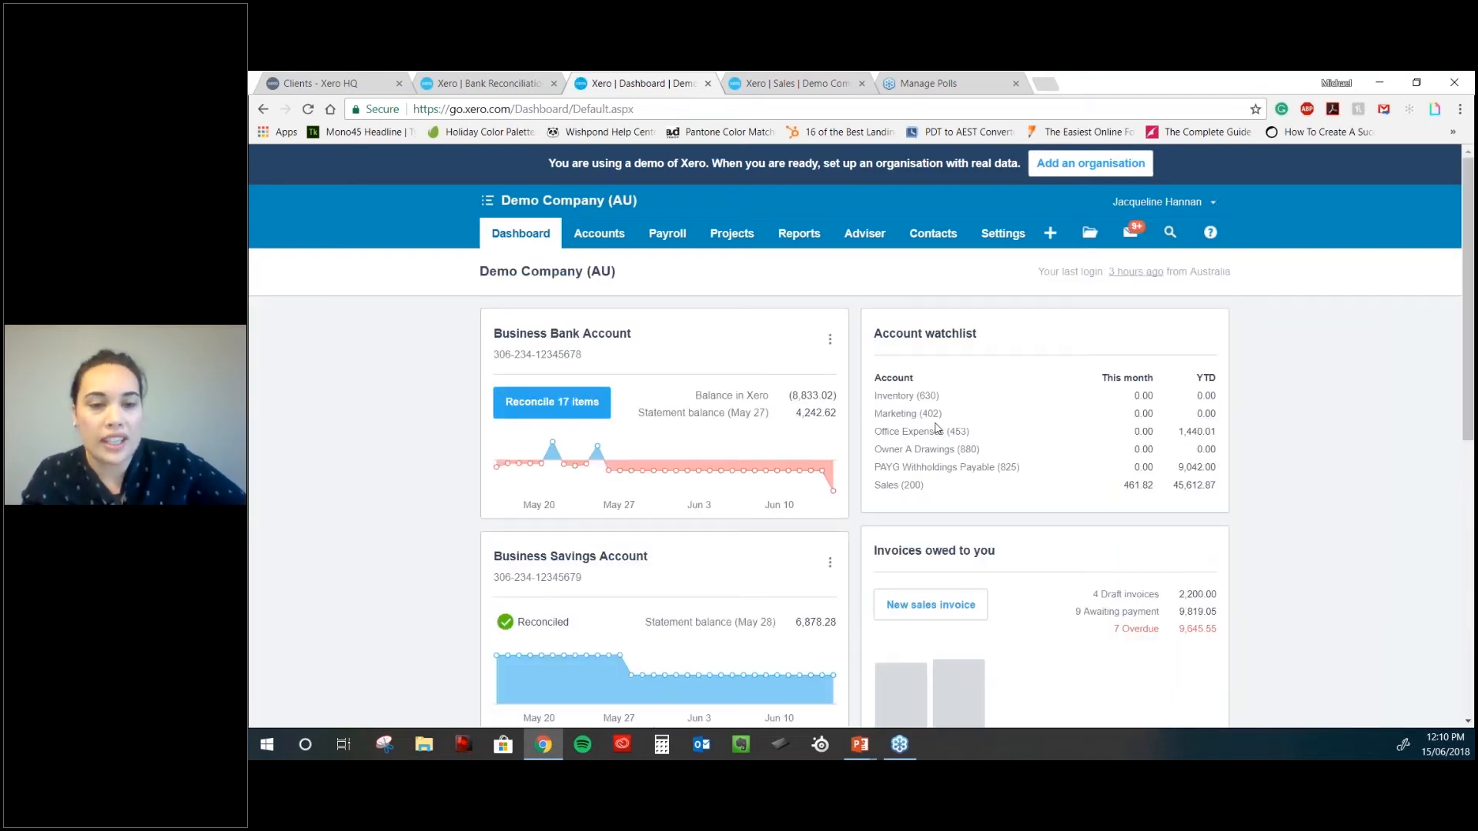
pyautogui.click(605, 410)
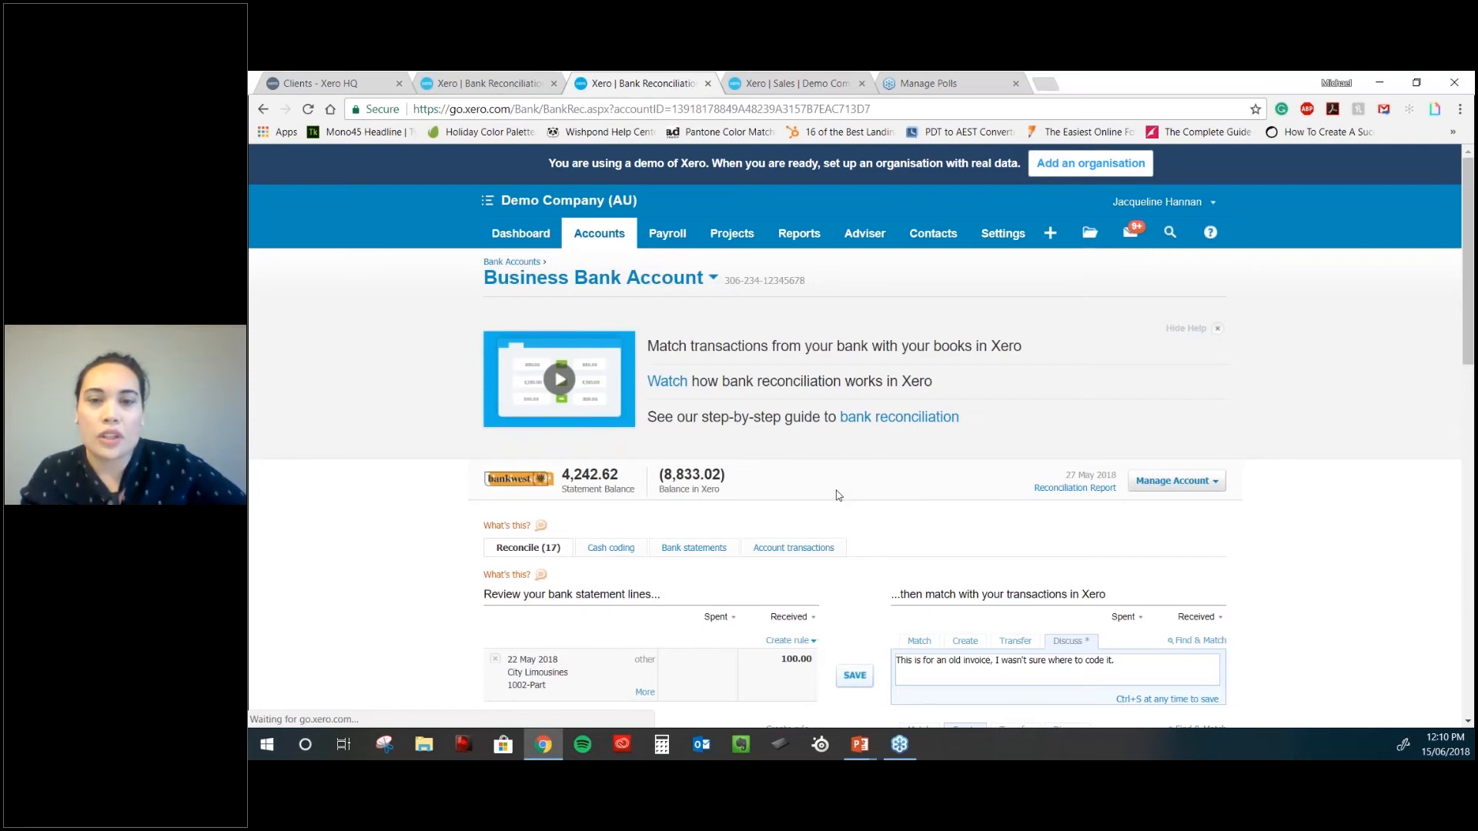
# - Reconcile the 4,500.00 SMART Agency line as a transfer, leaving 16 lines
pyautogui.scroll(-5, 838, 495)
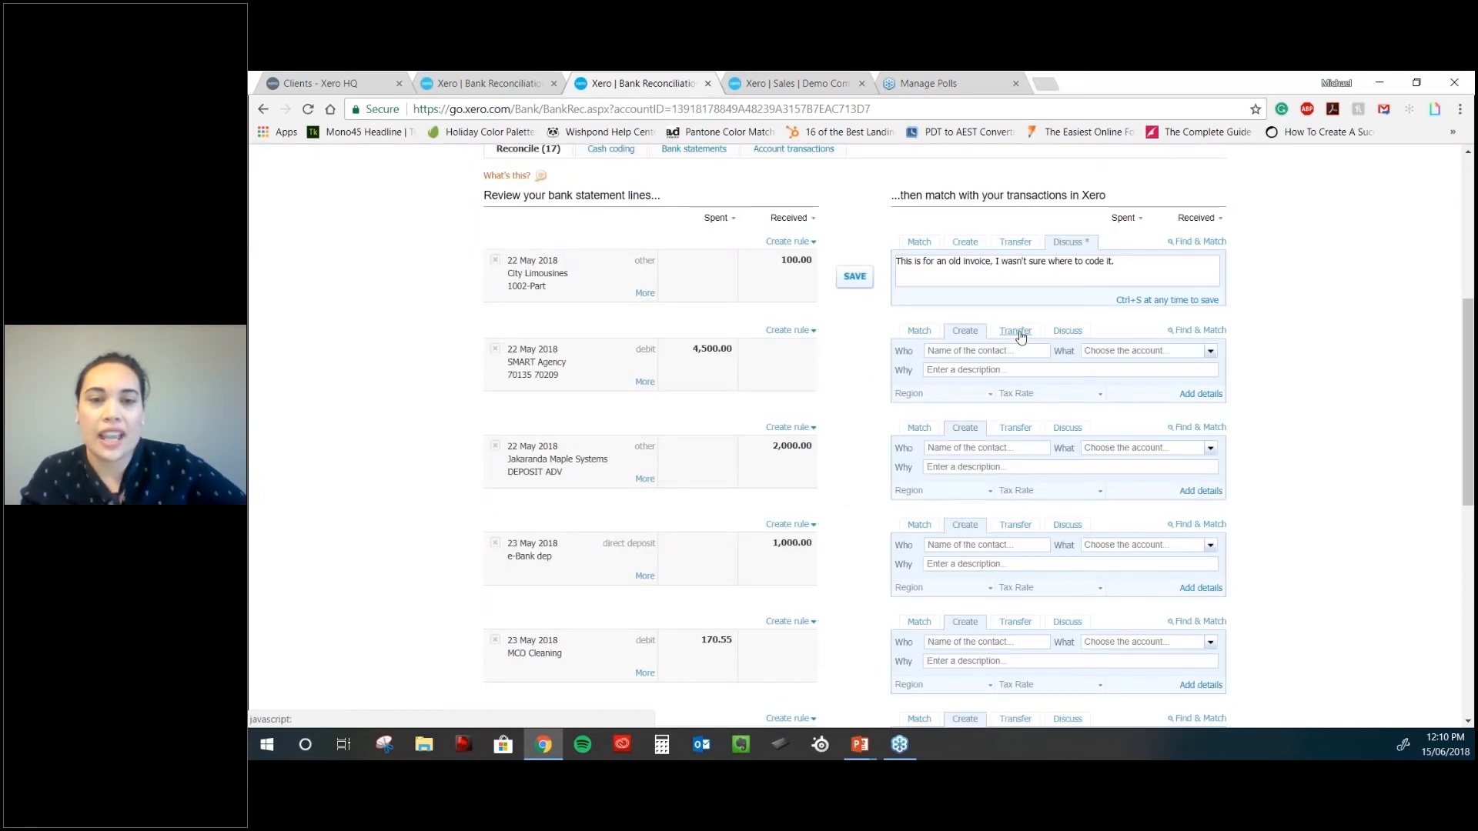
pyautogui.click(1018, 333)
pyautogui.click(852, 367)
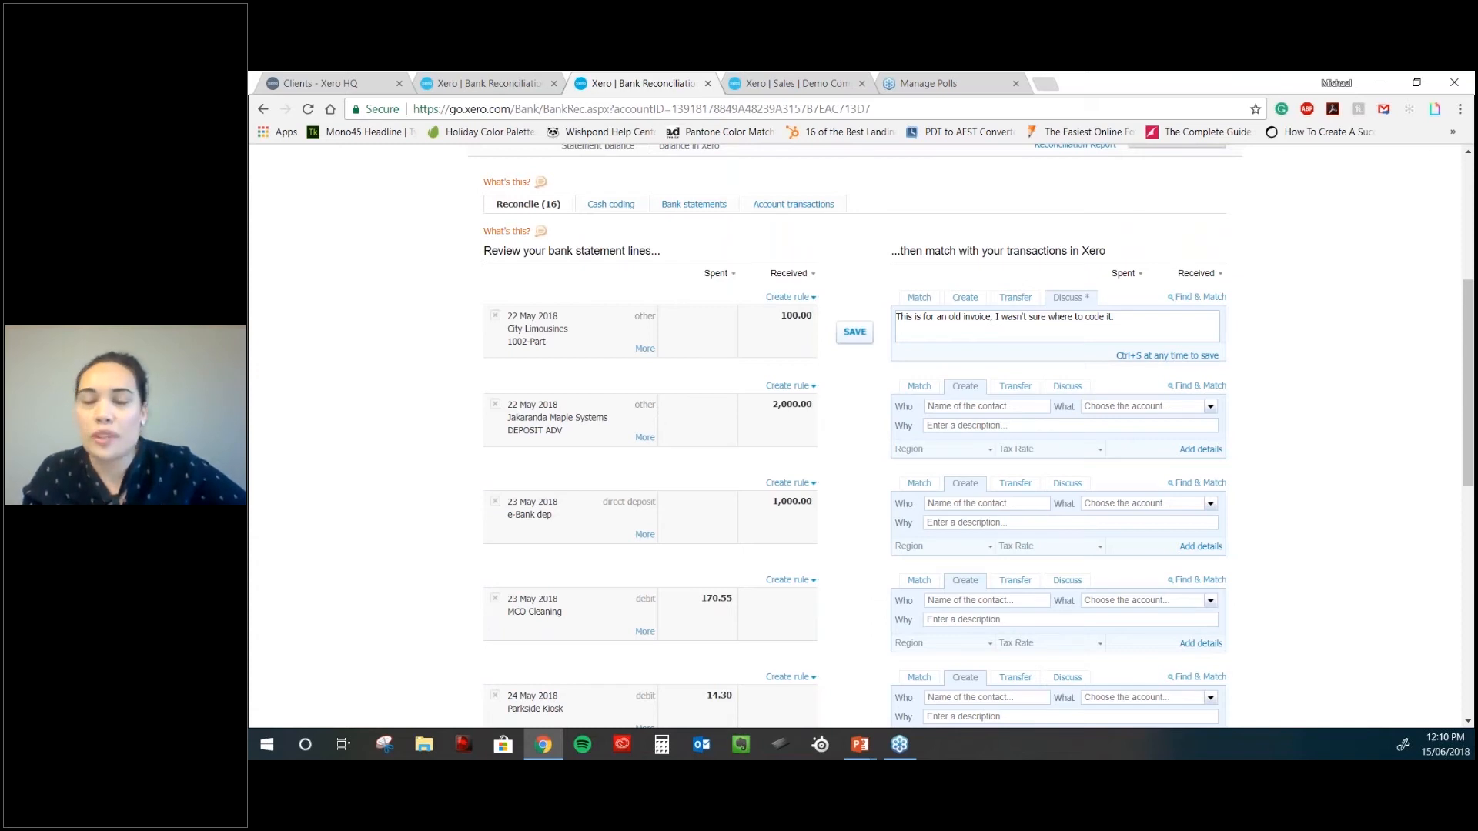
pyautogui.scroll(3, 668, 225)
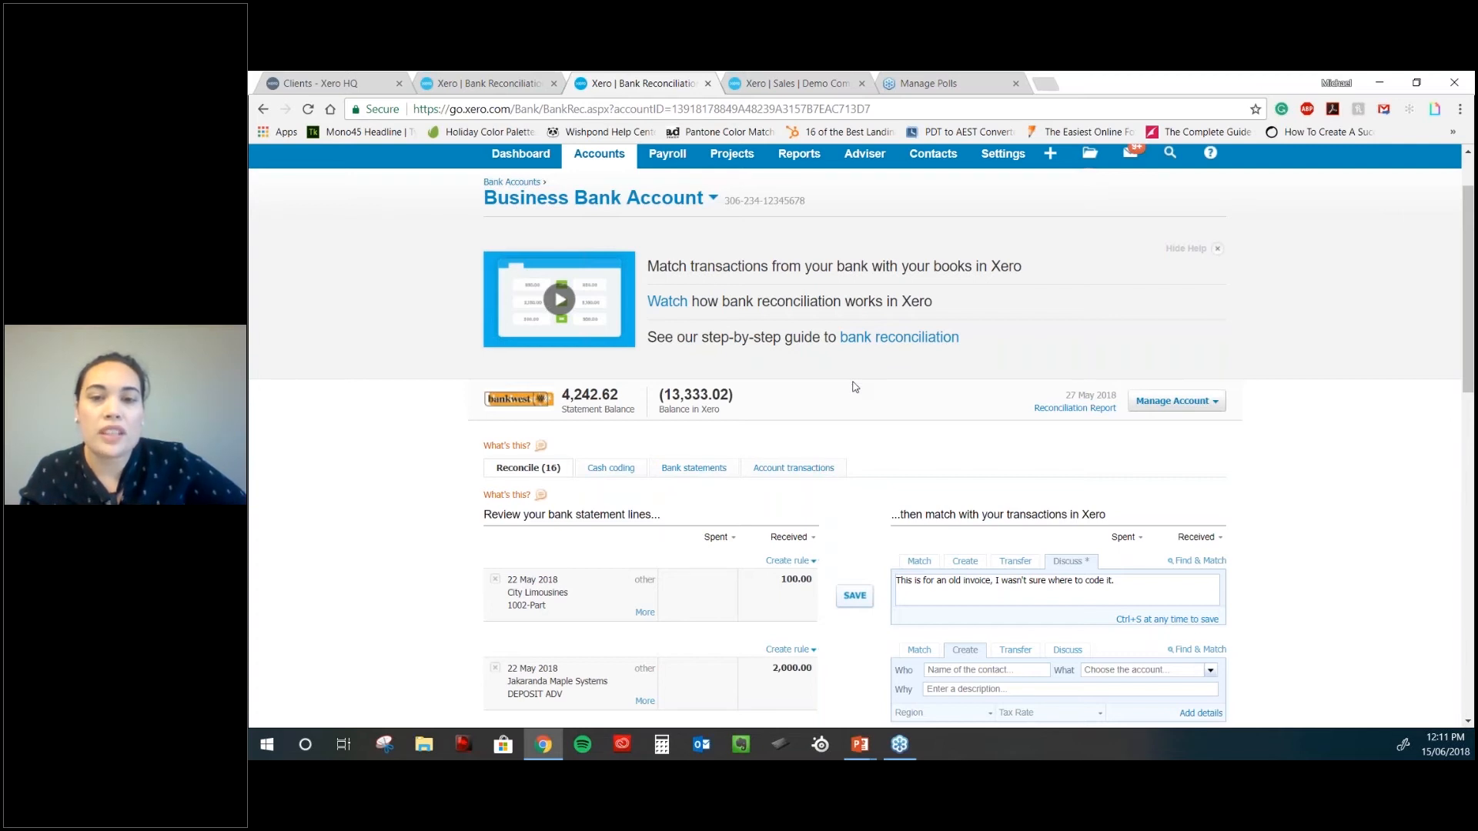
pyautogui.scroll(-1, 854, 386)
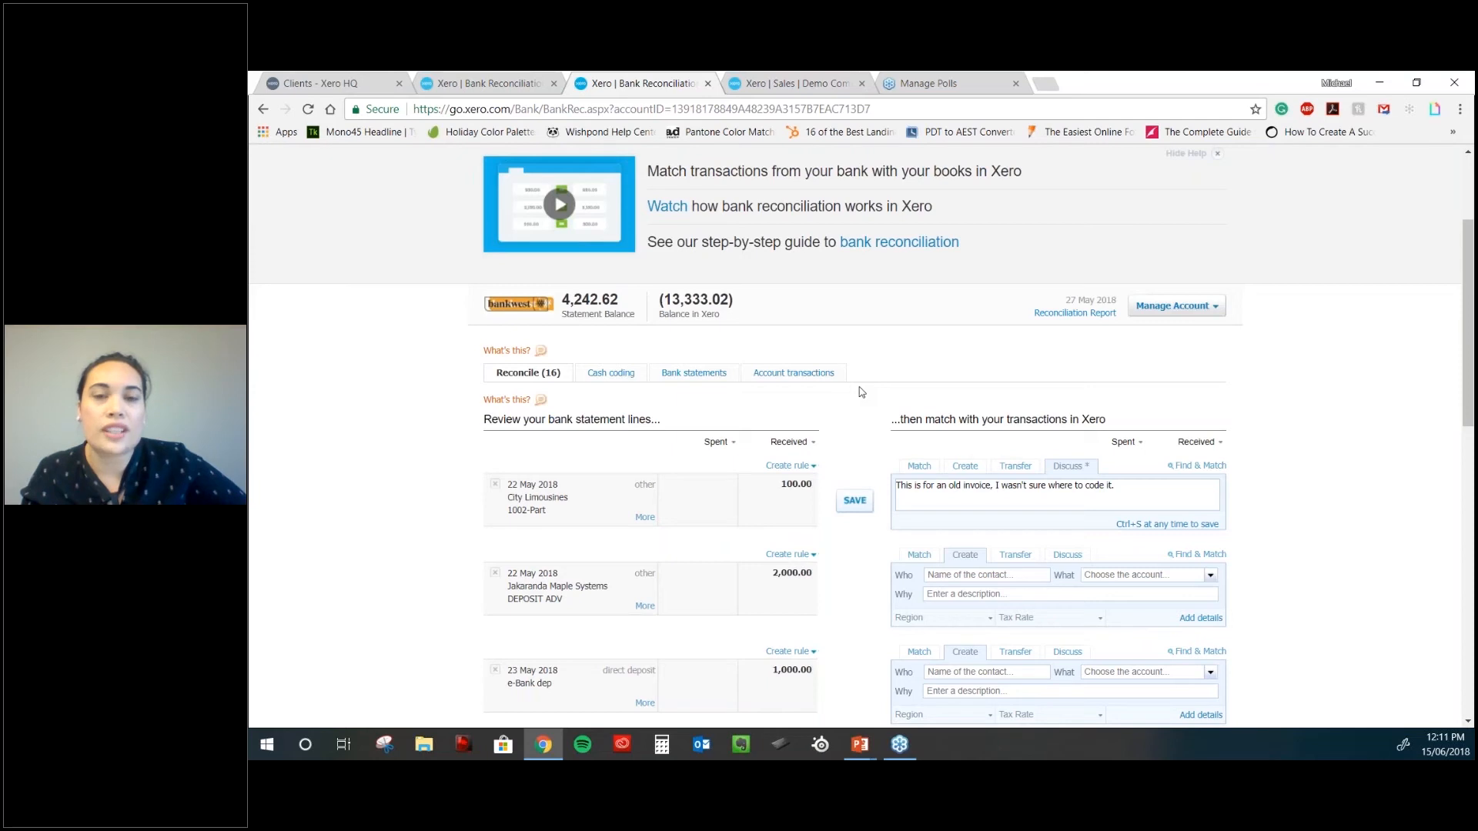
pyautogui.scroll(-2, 1034, 394)
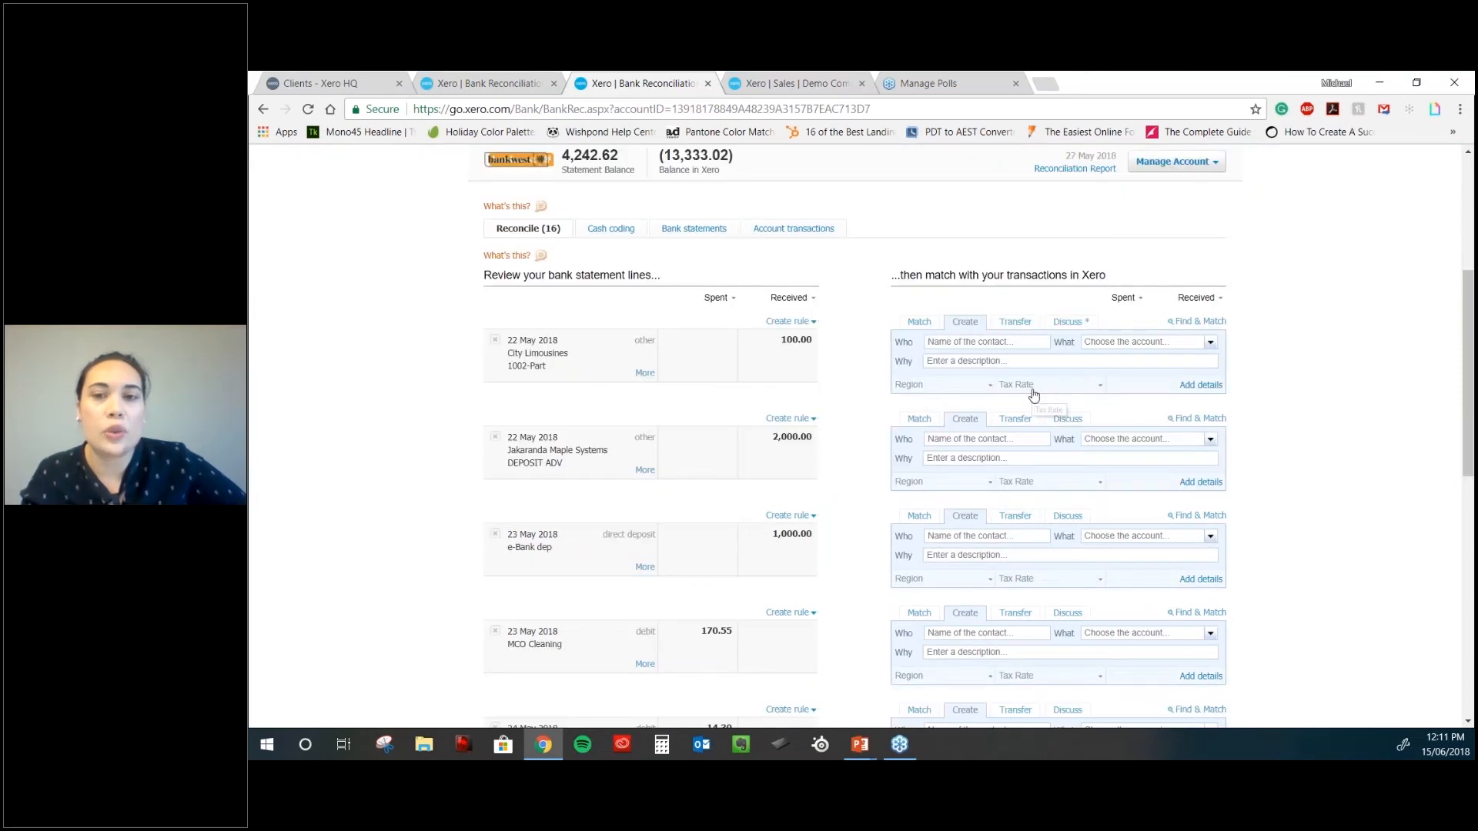
pyautogui.scroll(-1, 1034, 395)
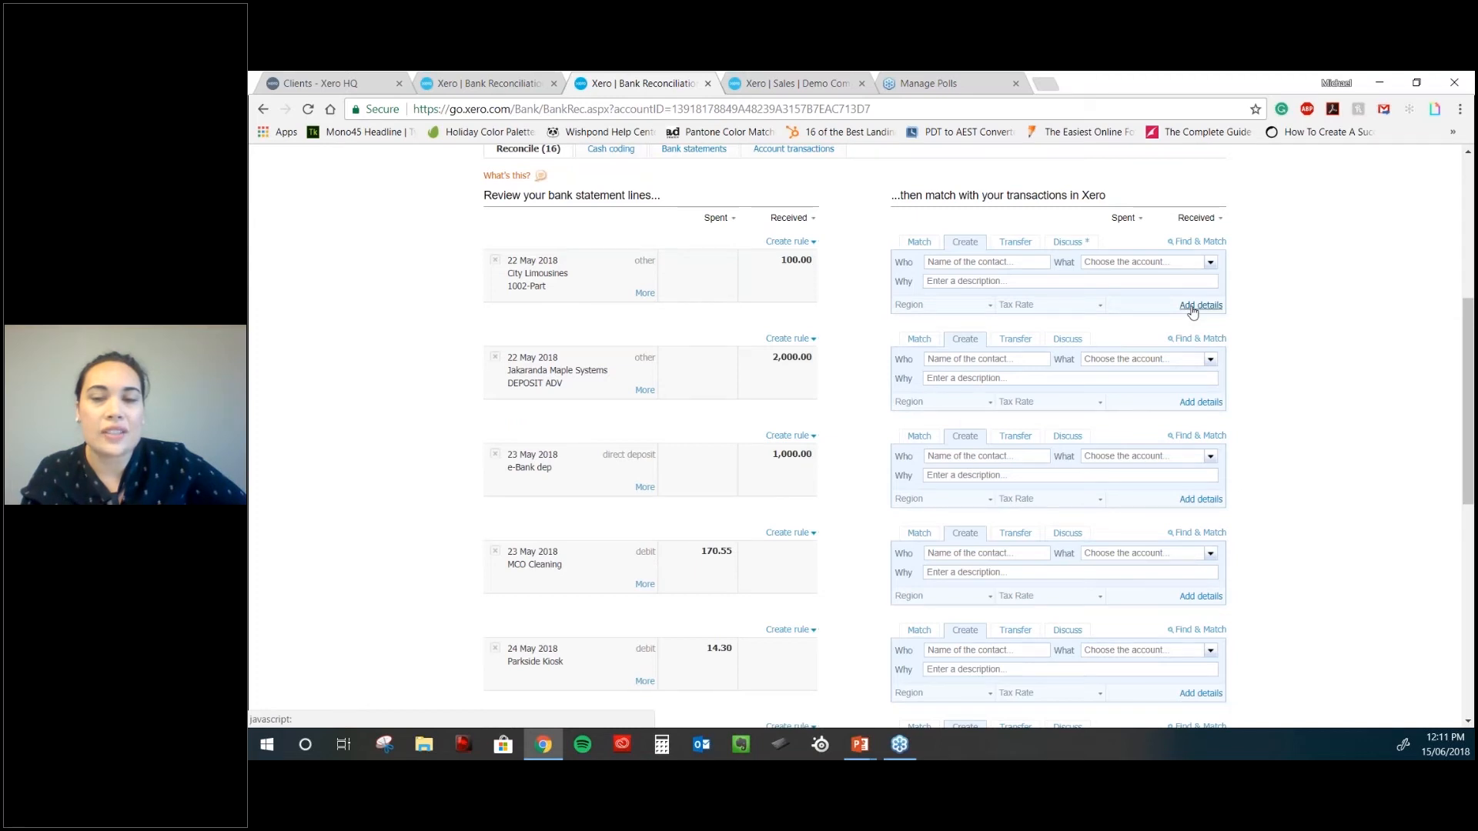
# - Check Find & Match for the City Limousines line, then browse the Accounts and Payroll menus
pyautogui.click(1196, 242)
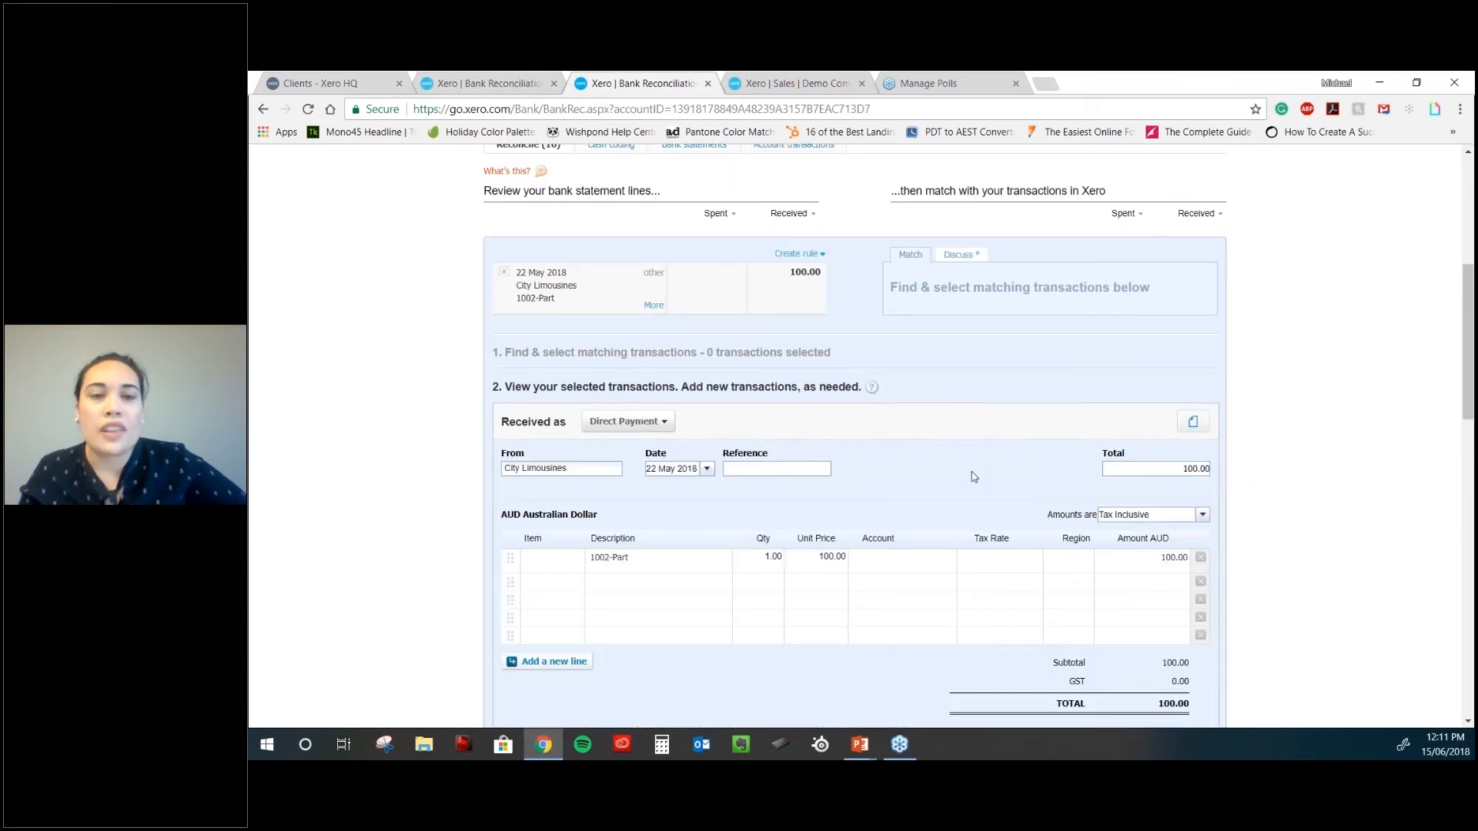
pyautogui.scroll(-2, 973, 477)
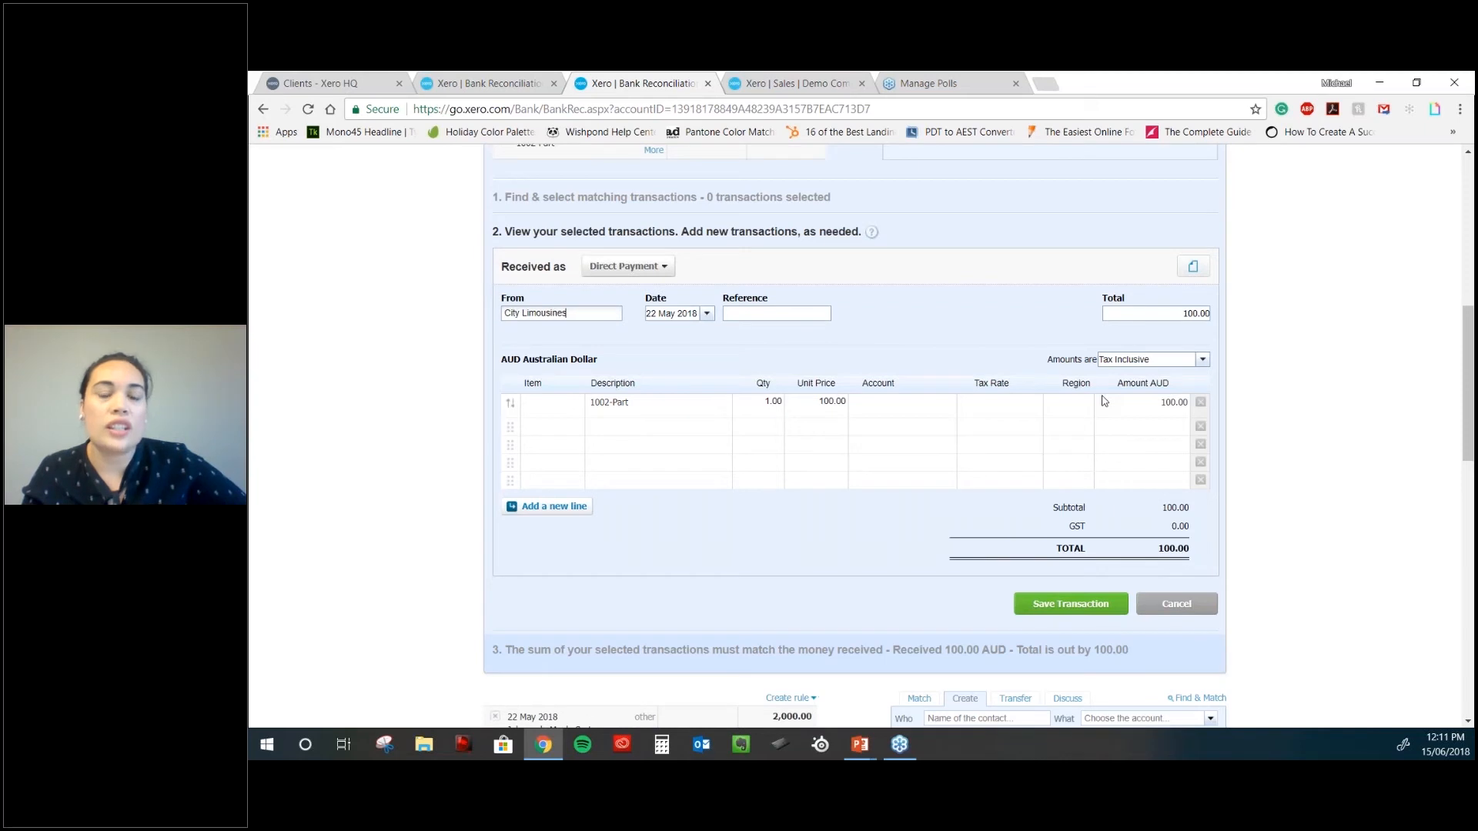
pyautogui.scroll(1, 1105, 400)
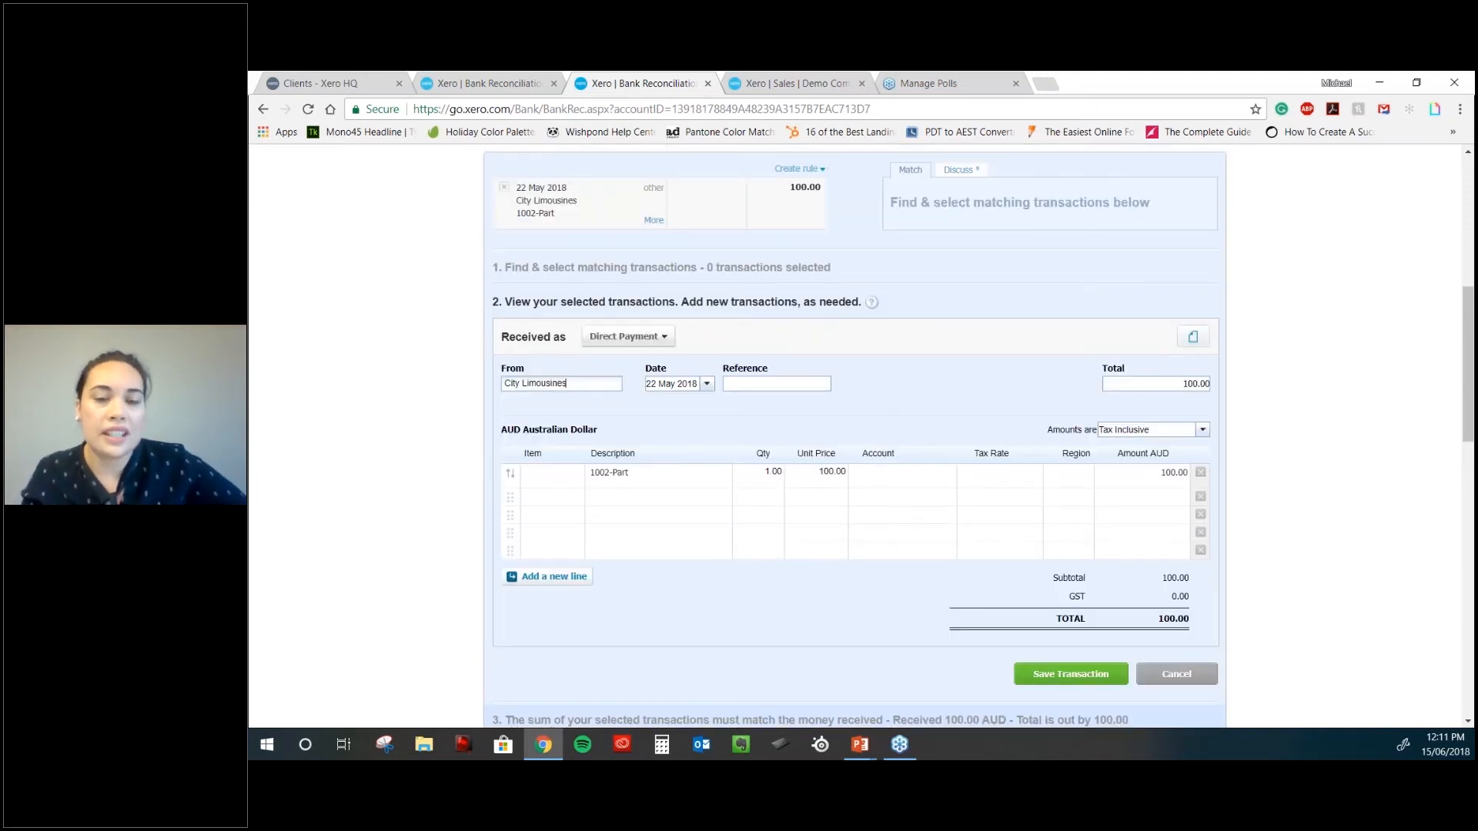
pyautogui.scroll(1, 854, 467)
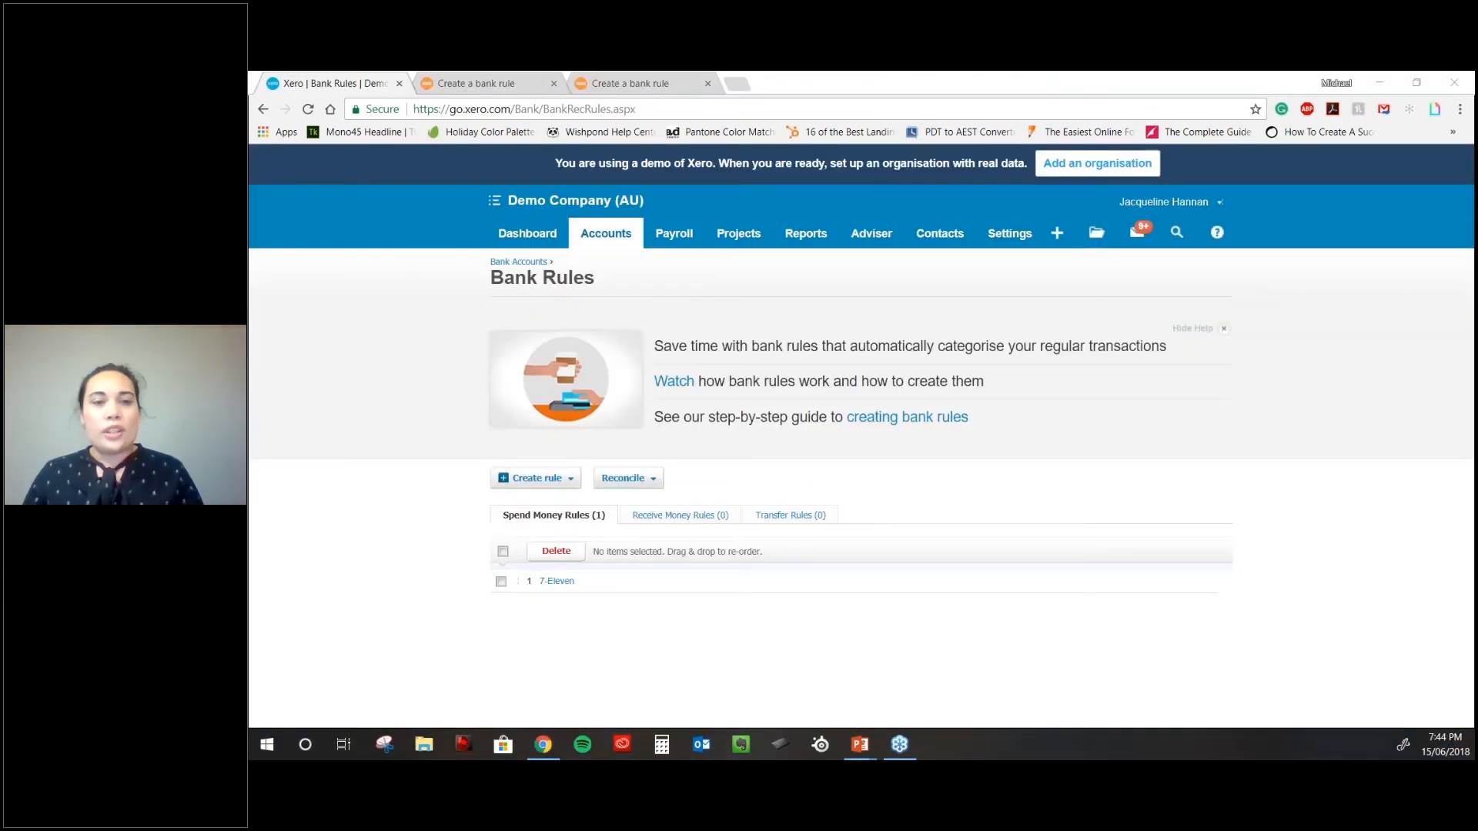
pyautogui.click(613, 240)
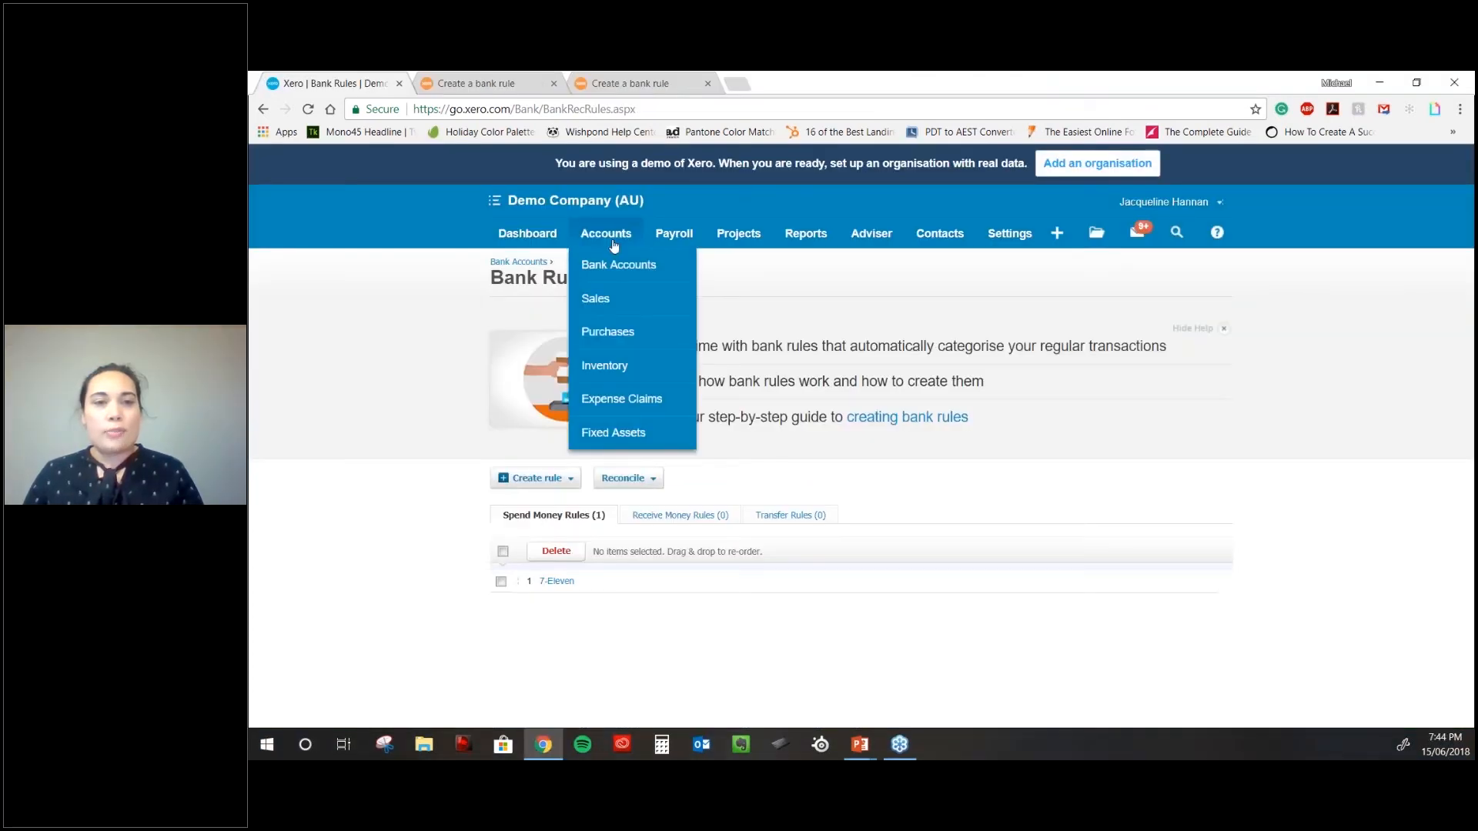
pyautogui.click(684, 236)
# - Go to Payroll Overview with pay runs, leave to approve and the June 2018 calendar
pyautogui.click(689, 267)
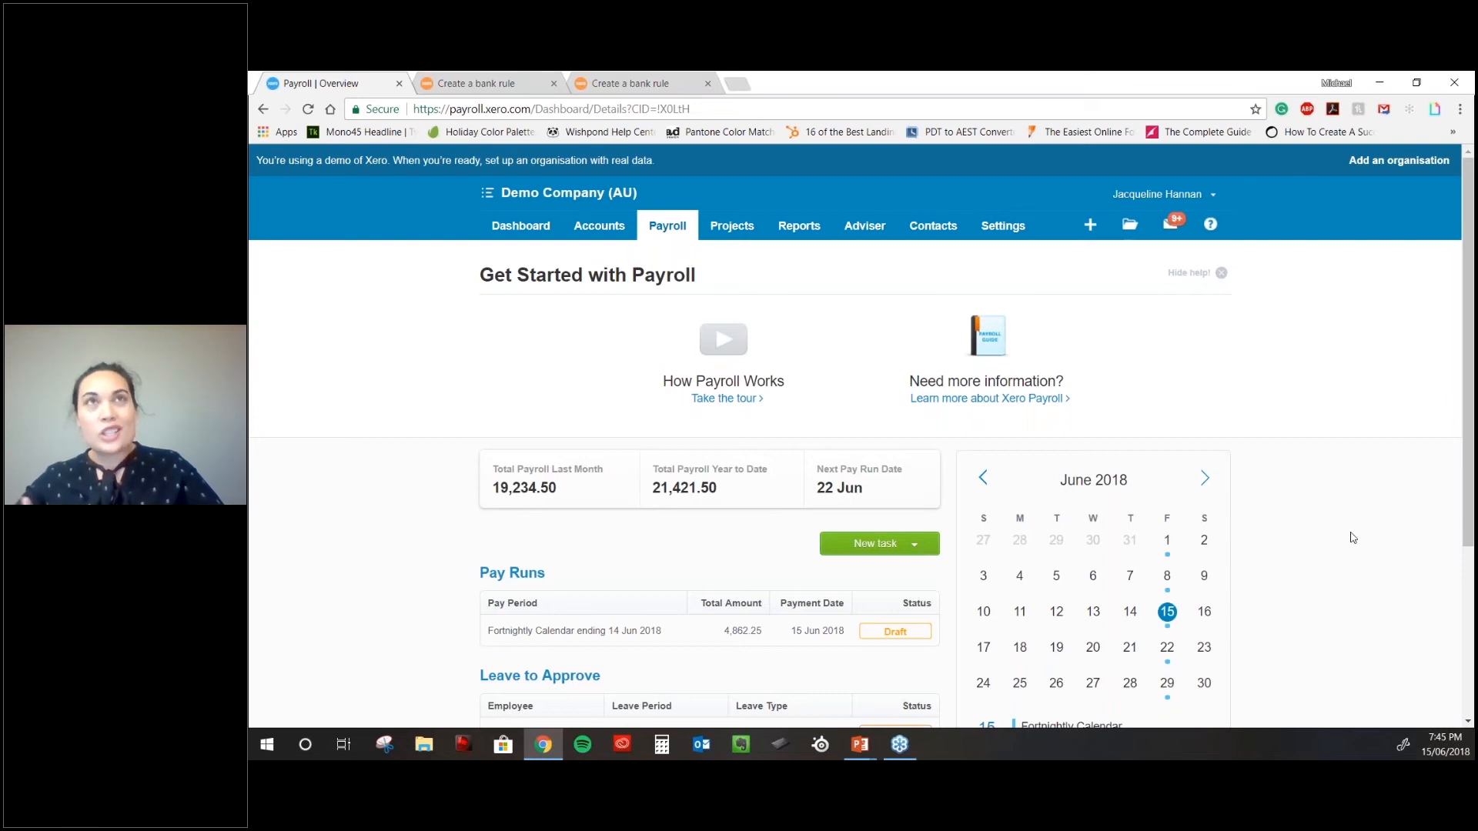
# - Scroll the Payroll overview to review totals, the draft 4,862.25 pay run and leave requests
pyautogui.scroll(-1, 1352, 537)
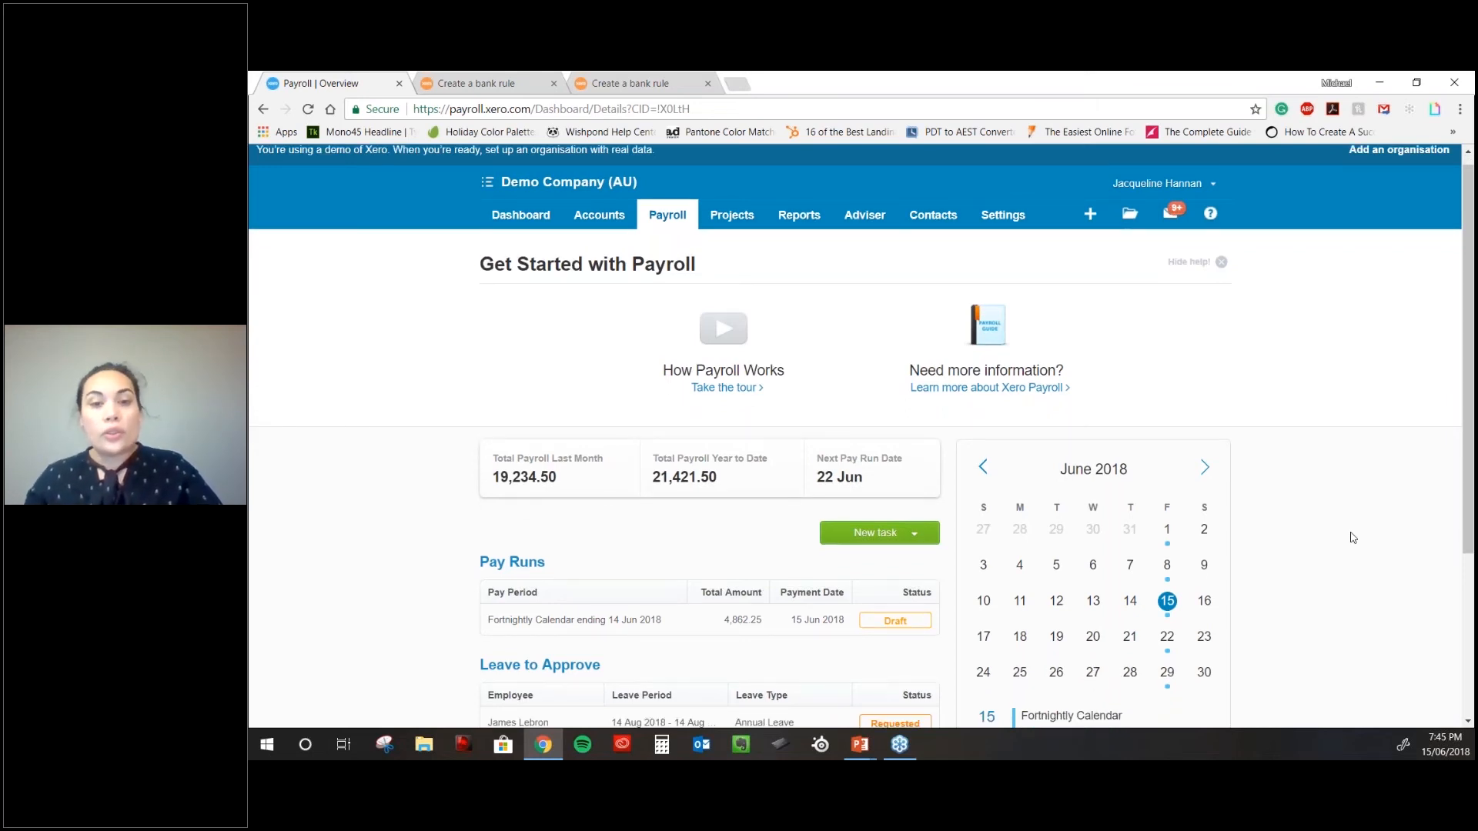
pyautogui.scroll(-2, 1352, 537)
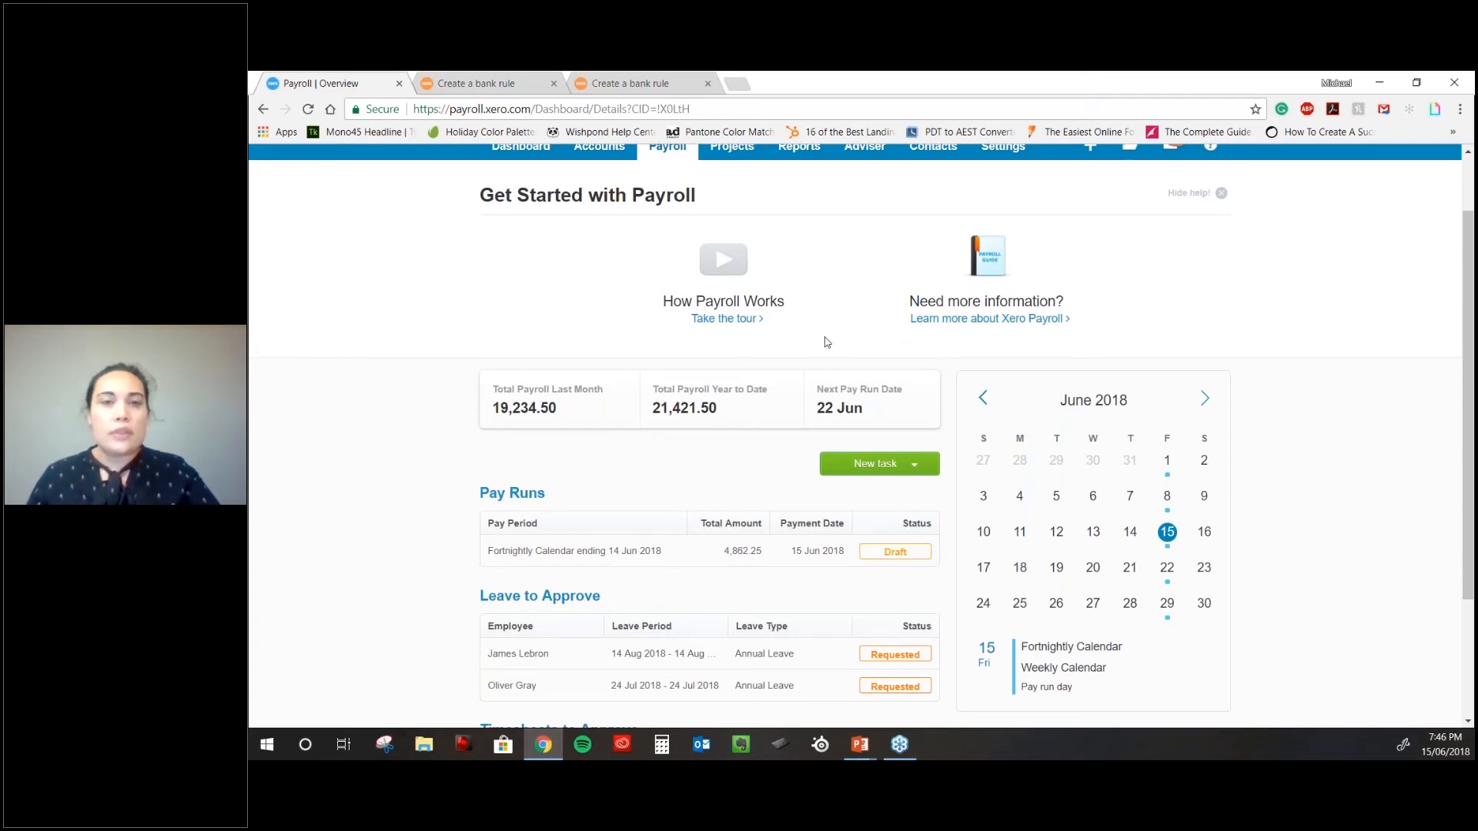
pyautogui.scroll(1, 826, 341)
pyautogui.scroll(-1, 824, 339)
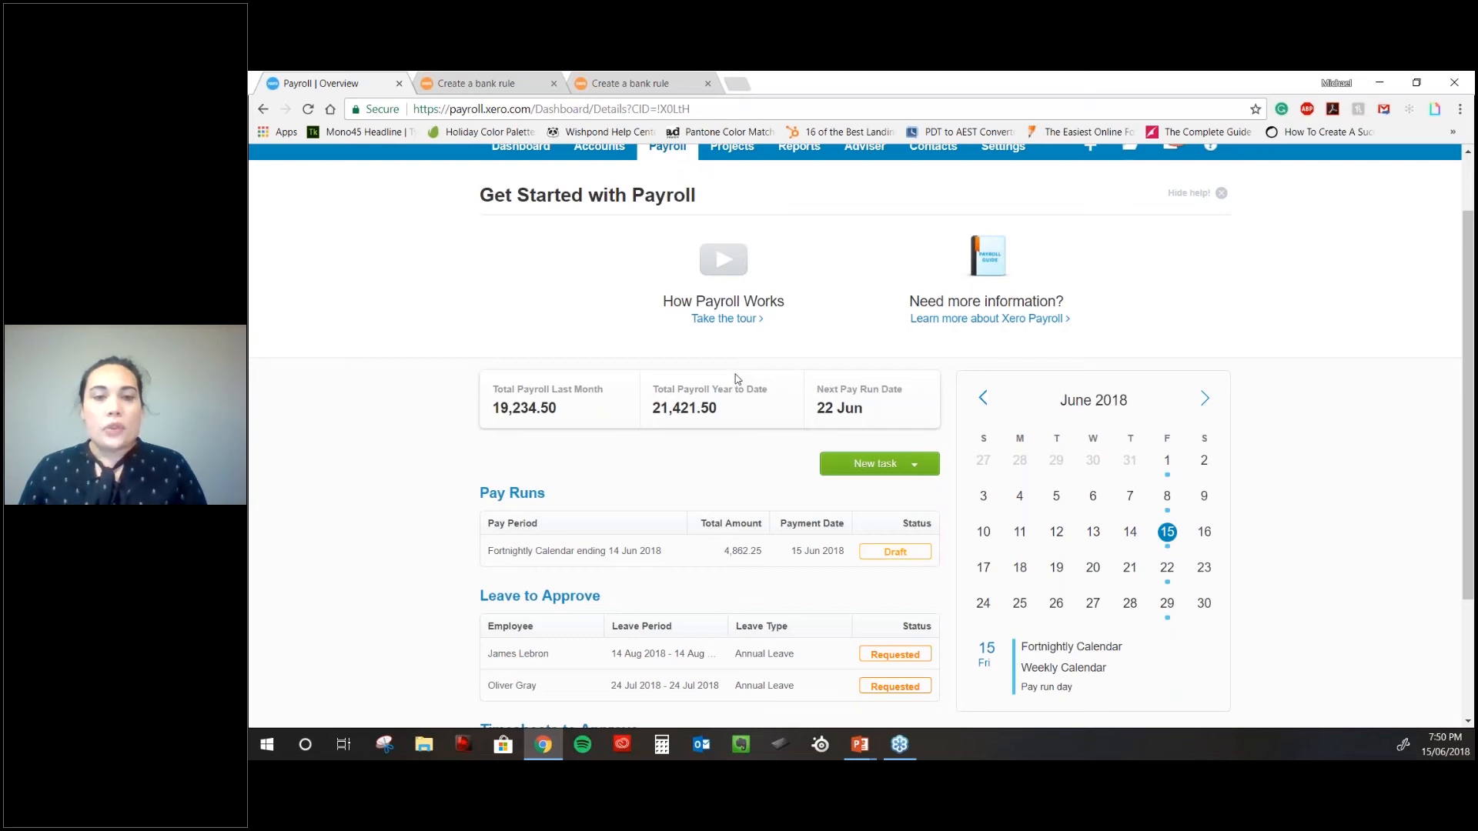
# - Check Leave to Approve and the empty Timesheets, then bring up the Payroll menu
pyautogui.scroll(-1, 737, 379)
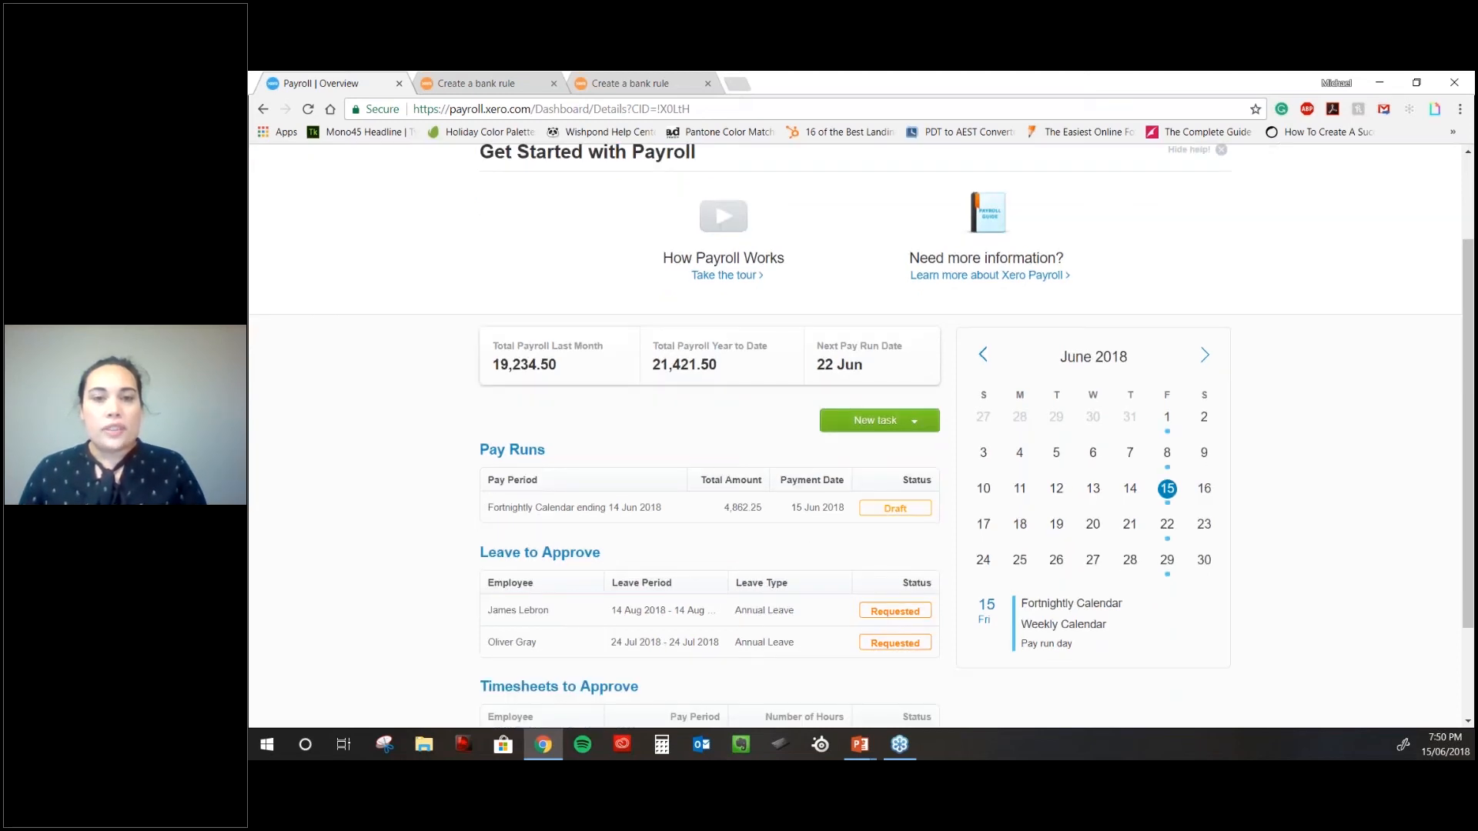
pyautogui.scroll(-3, 867, 512)
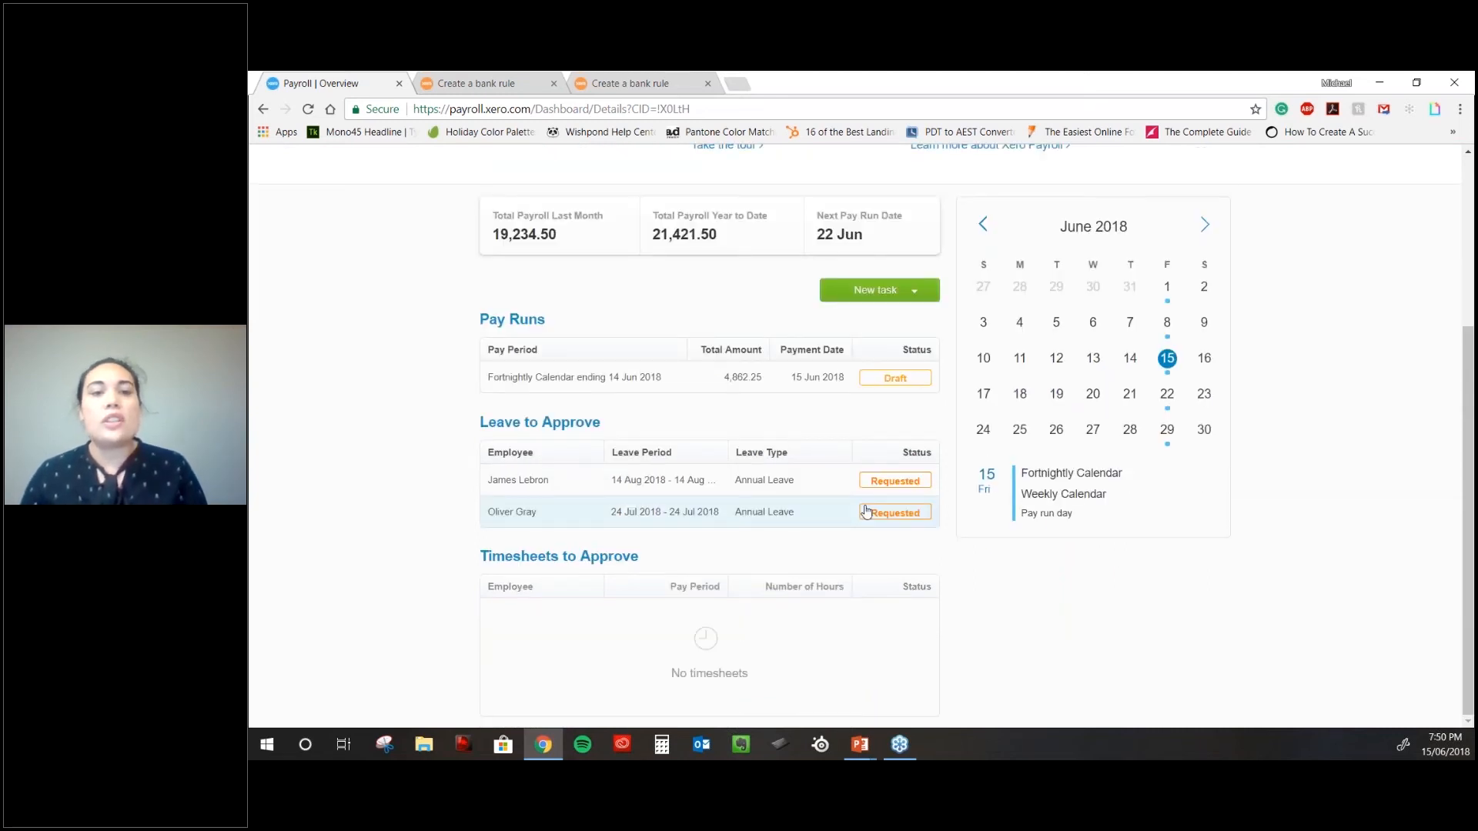
pyautogui.scroll(5, 866, 512)
pyautogui.click(668, 211)
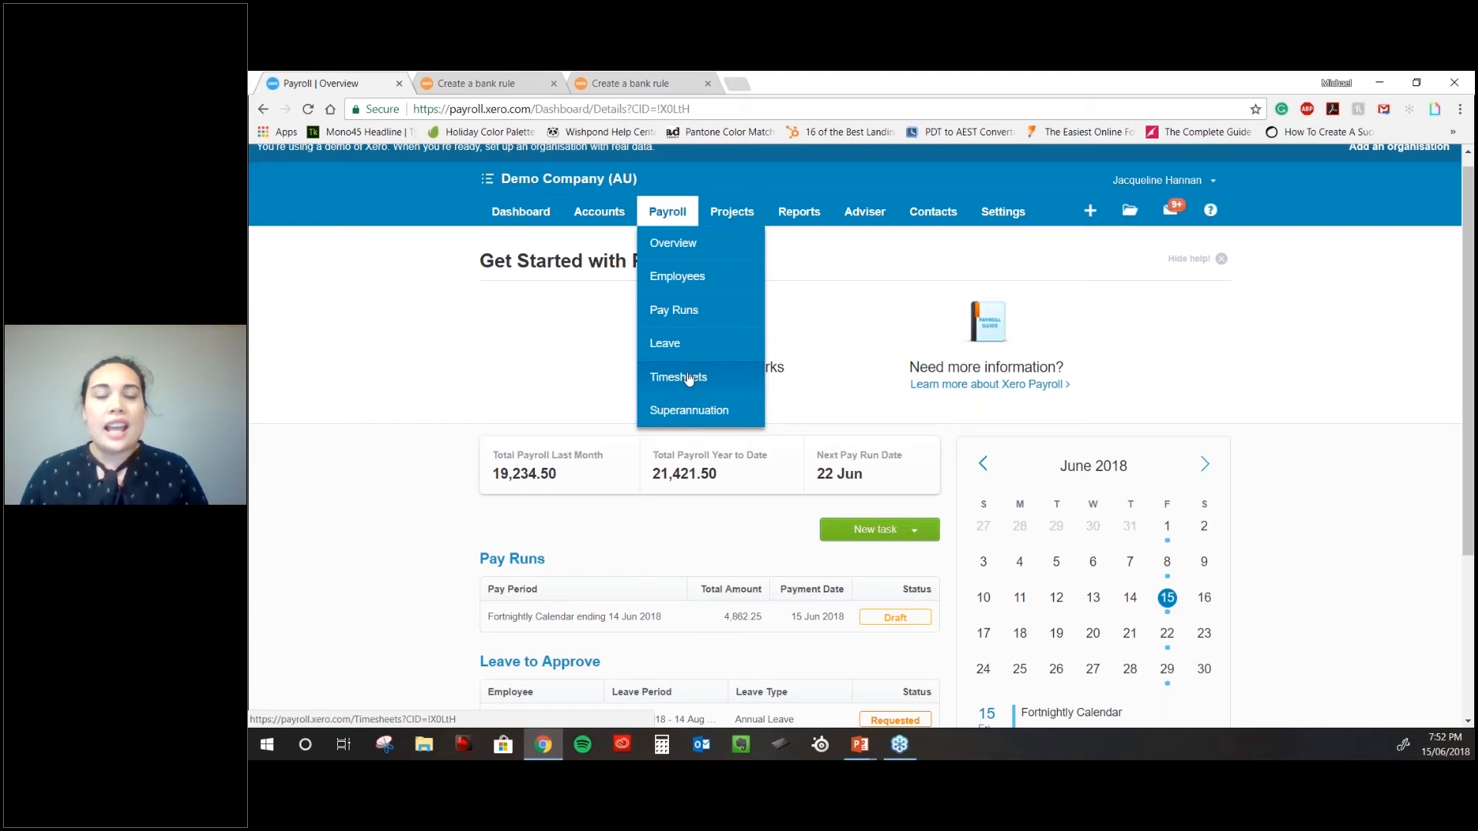
# - Open the payroll Leave page showing annual leave requests for 24 Jul and 14 Aug 2018
pyautogui.click(689, 344)
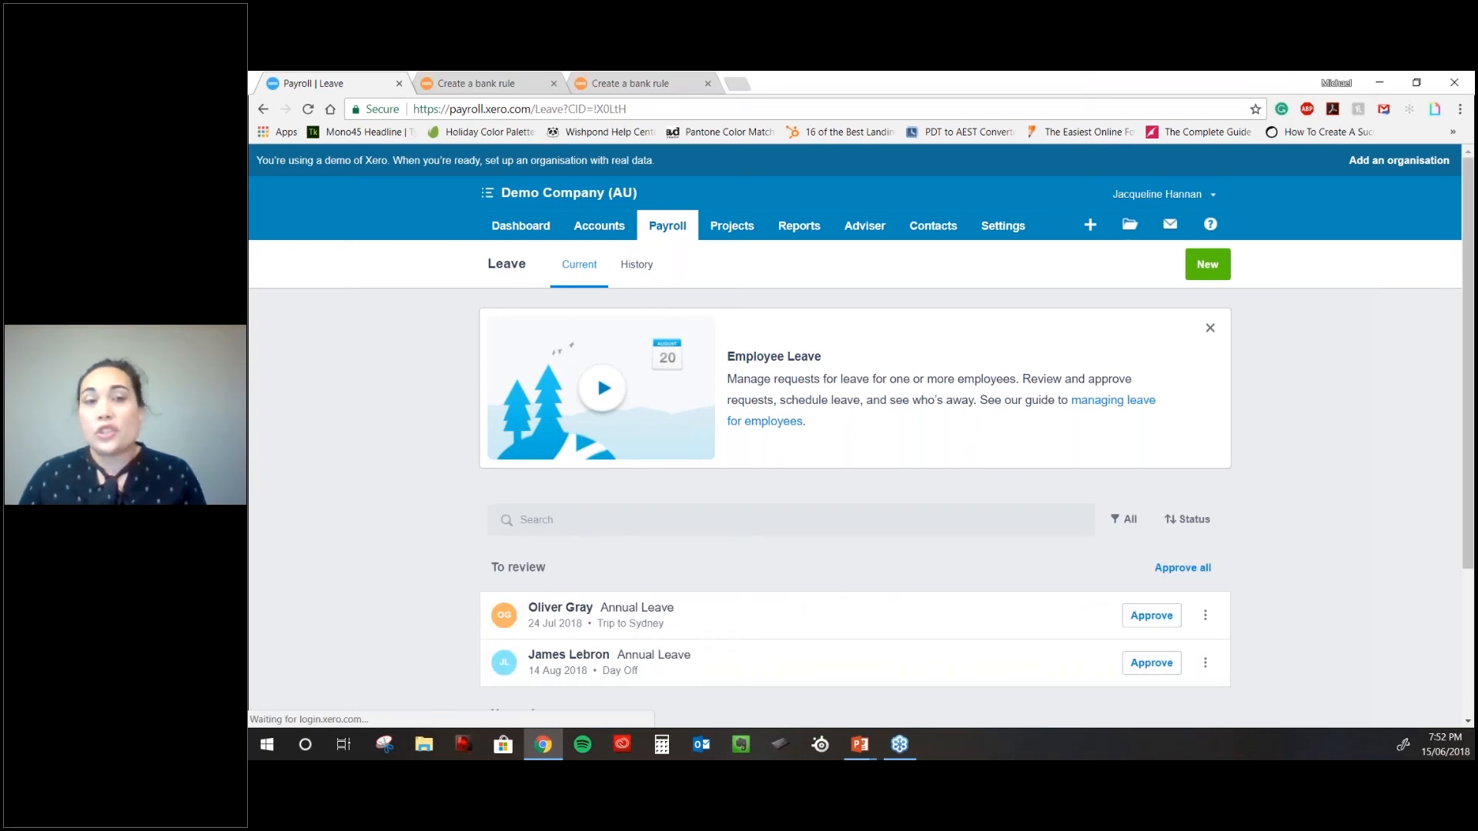
# - Review the leave requests, then return to the Payroll overview showing 19,234.50 last month
pyautogui.scroll(-1, 809, 453)
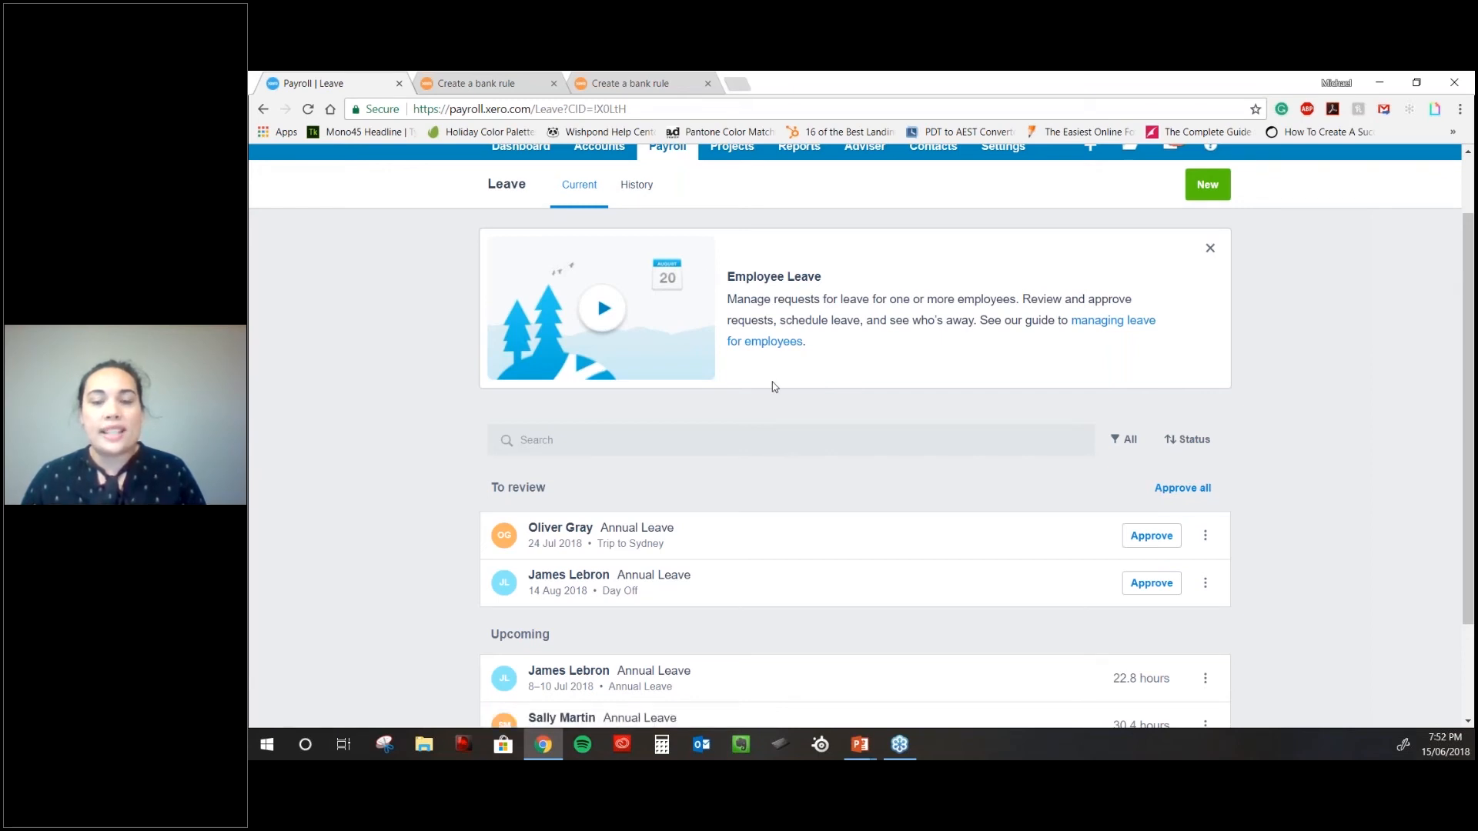
pyautogui.scroll(-1, 774, 386)
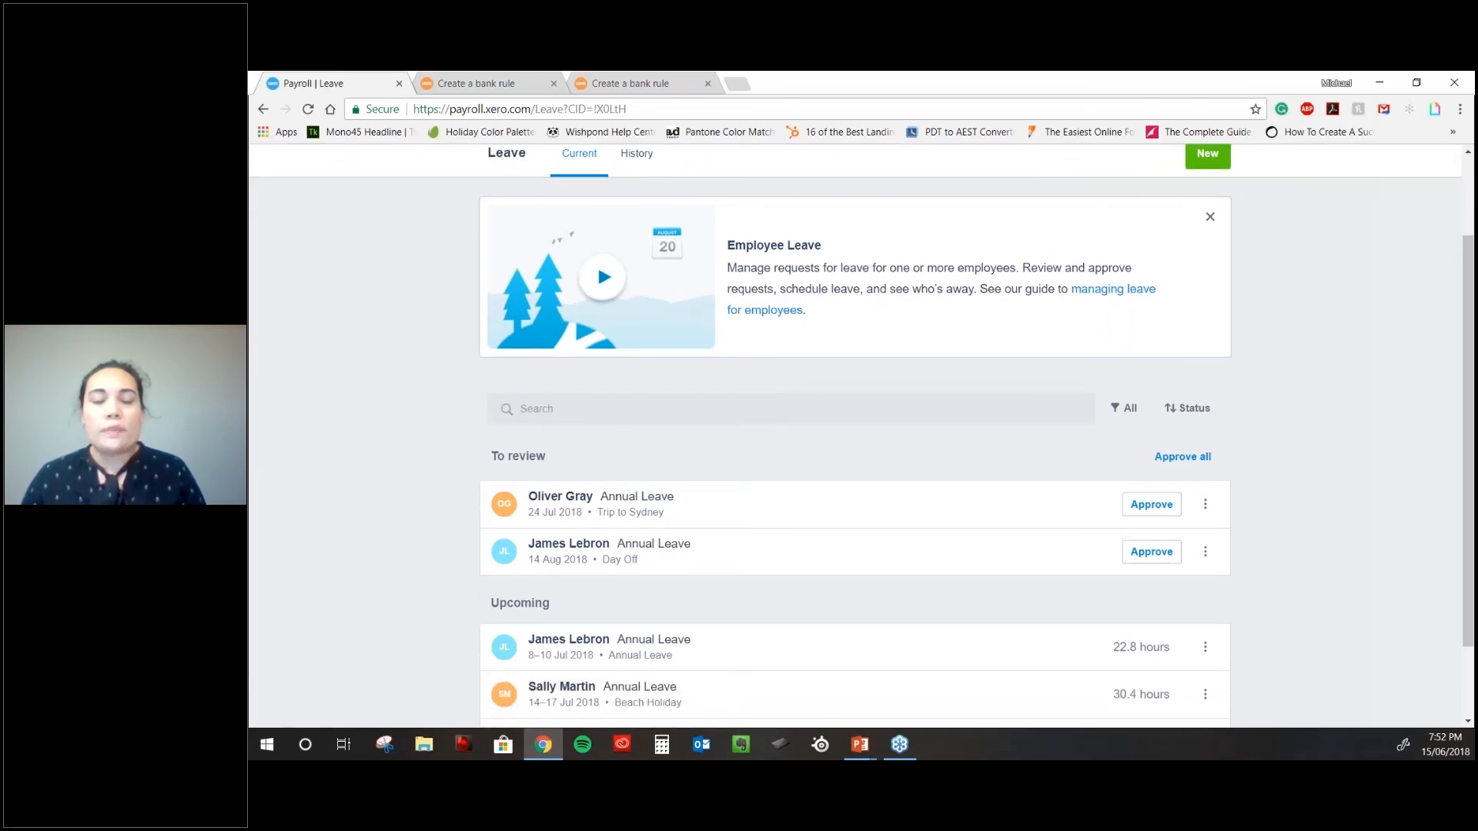
pyautogui.scroll(-2, 1141, 533)
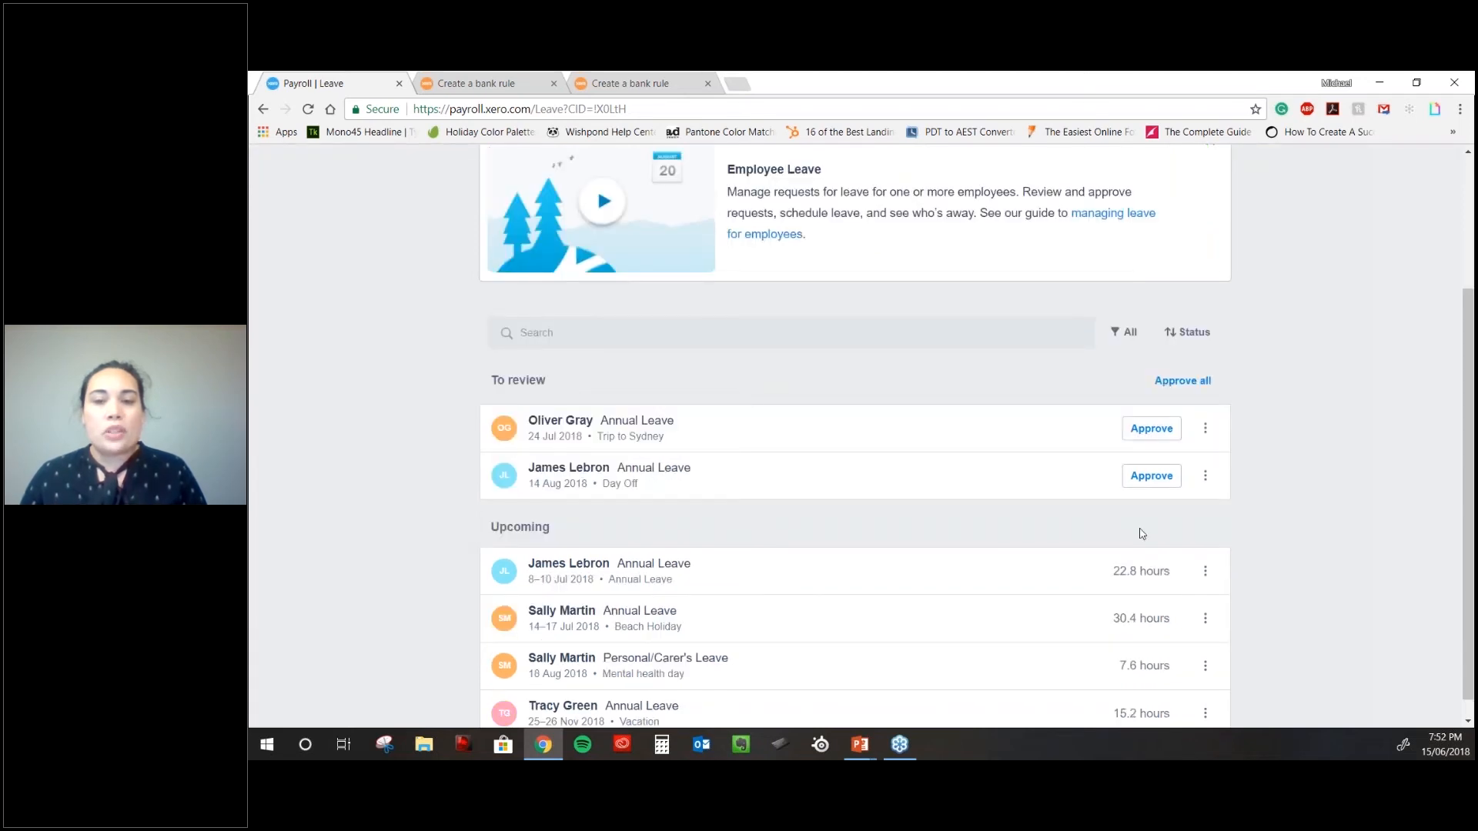
pyautogui.scroll(-1, 1116, 534)
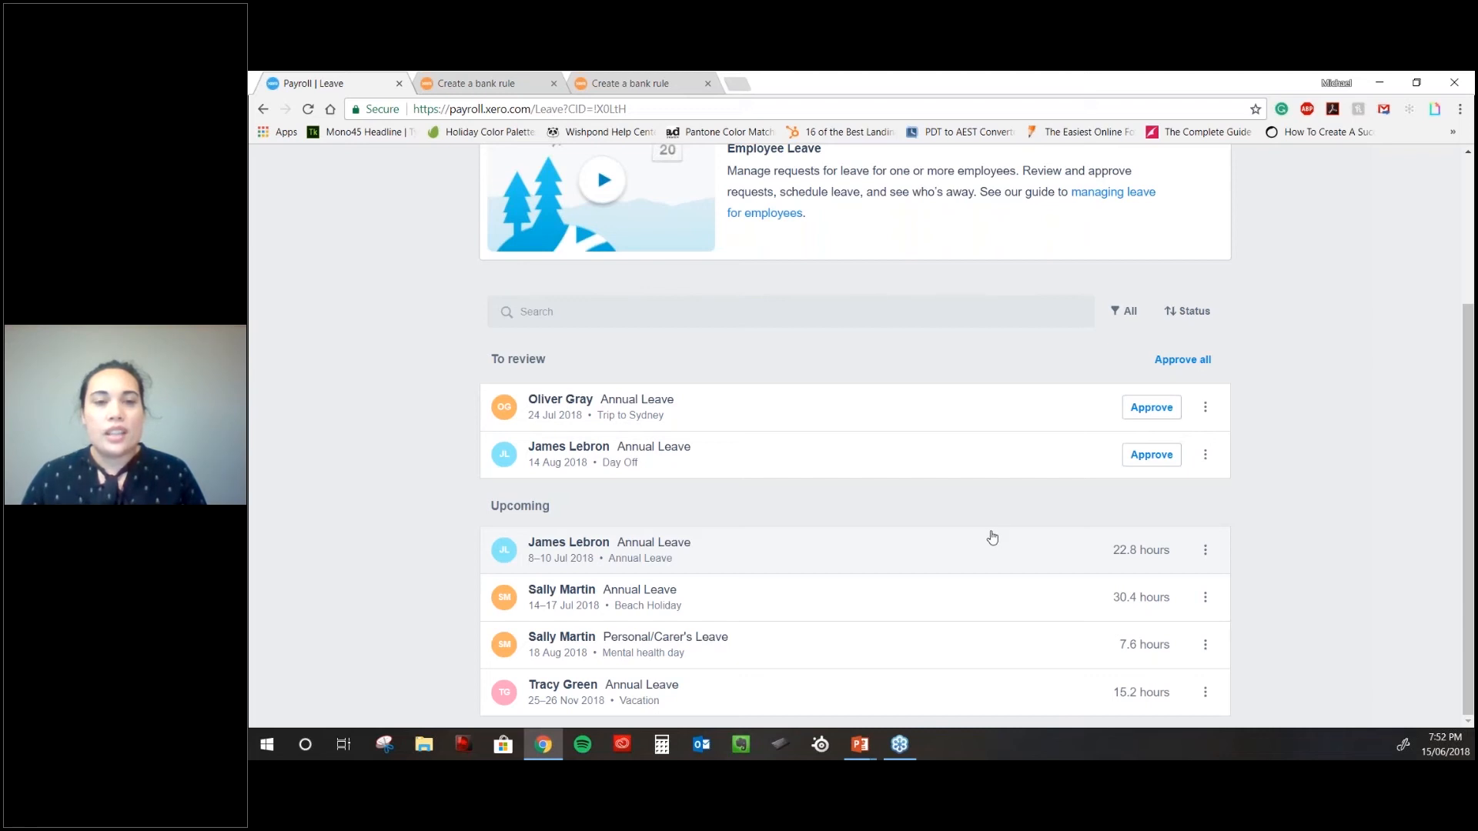
pyautogui.scroll(3, 992, 538)
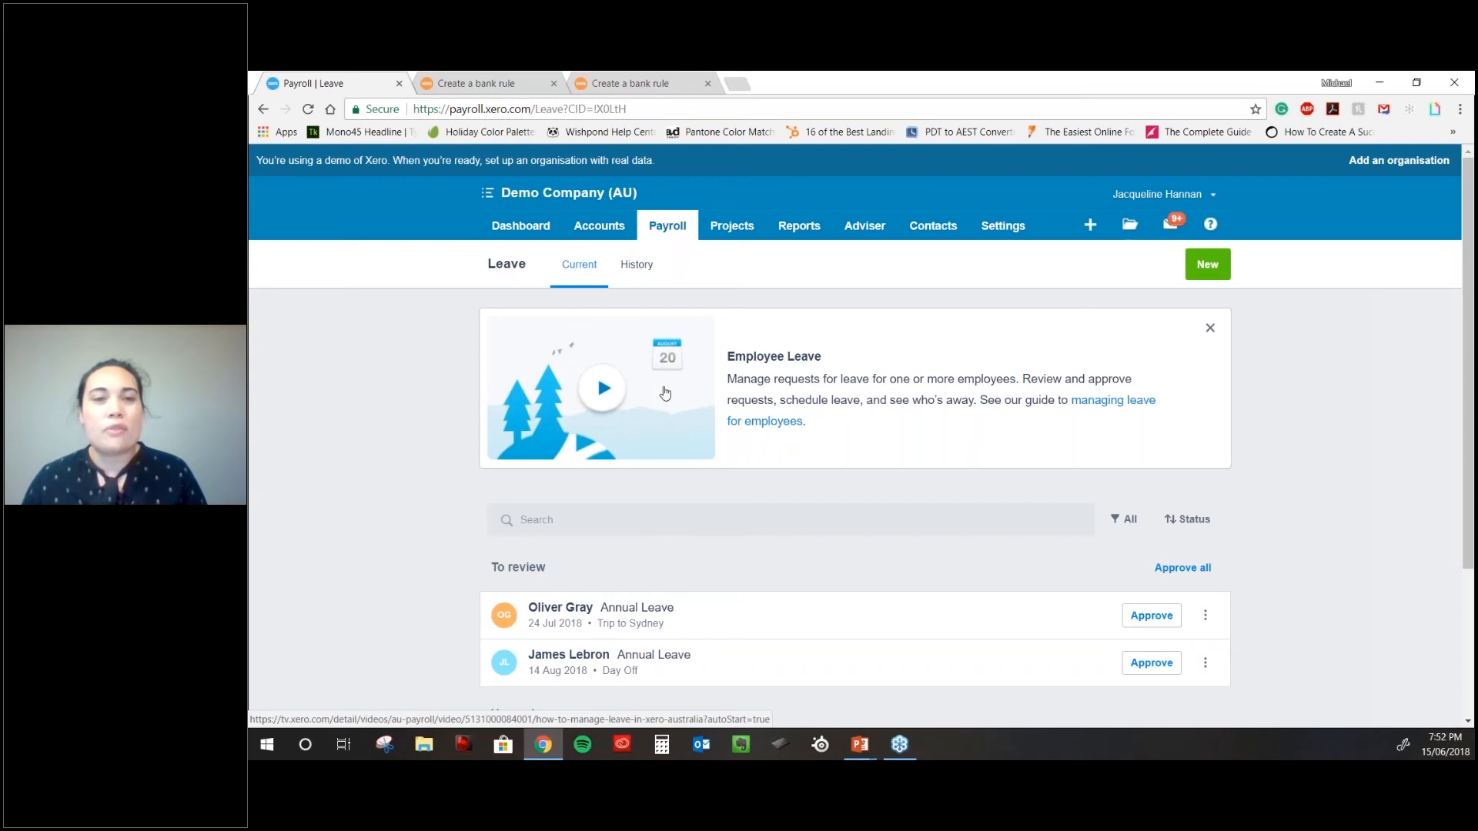
pyautogui.click(673, 228)
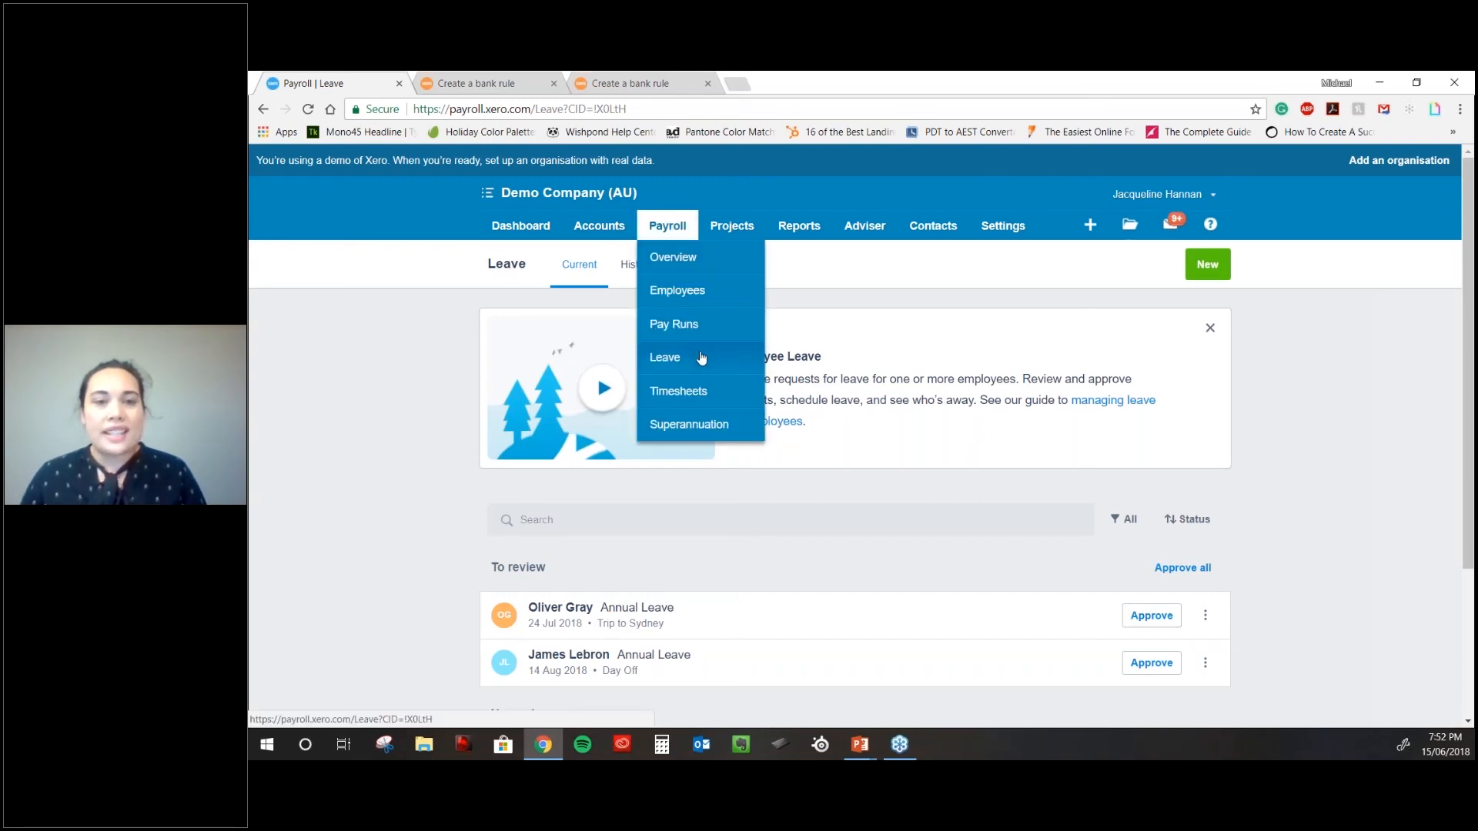
pyautogui.click(699, 268)
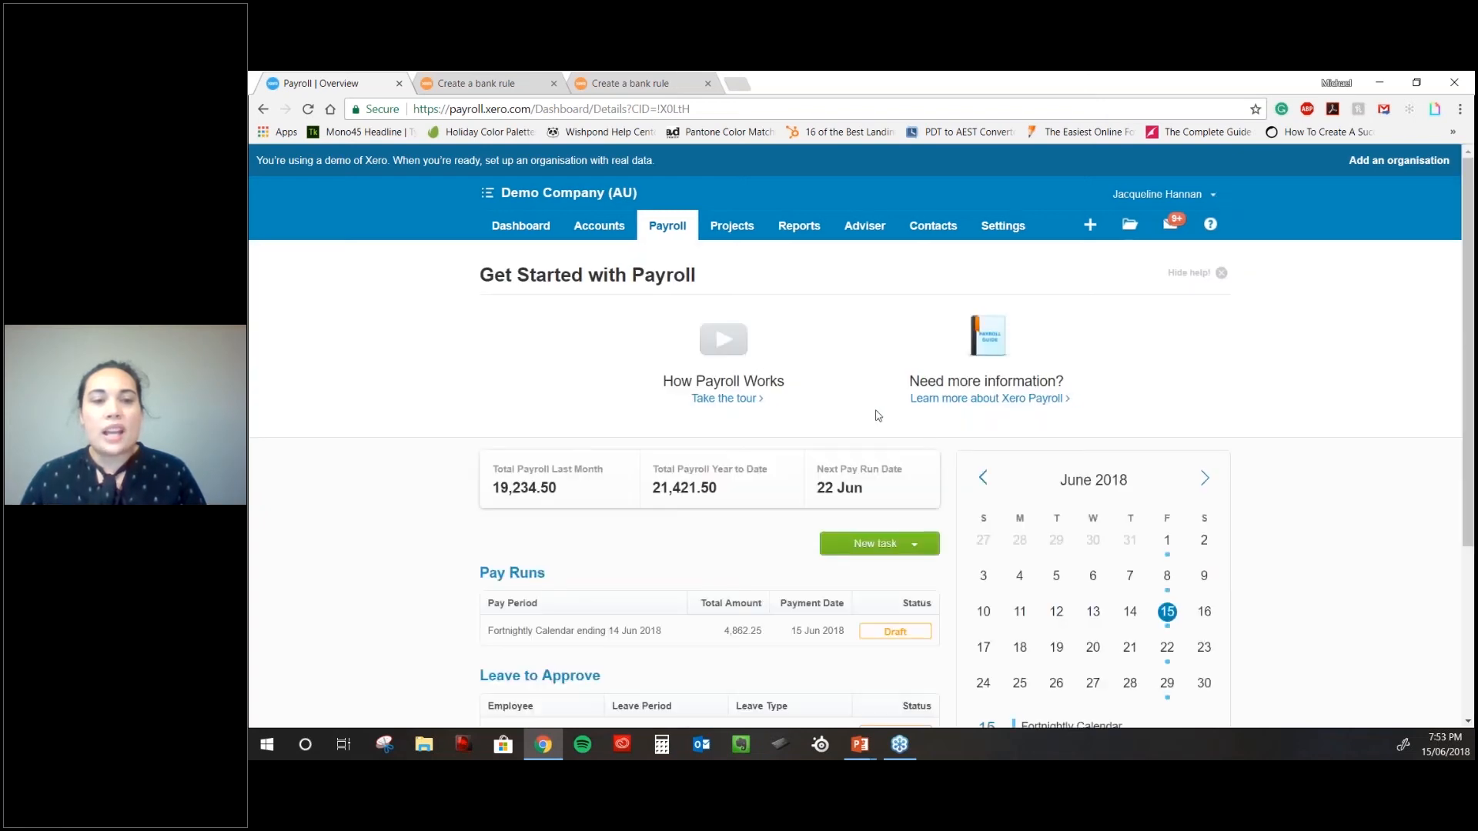
pyautogui.scroll(-2, 878, 416)
pyautogui.scroll(2, 878, 416)
pyautogui.moveTo(1016, 228)
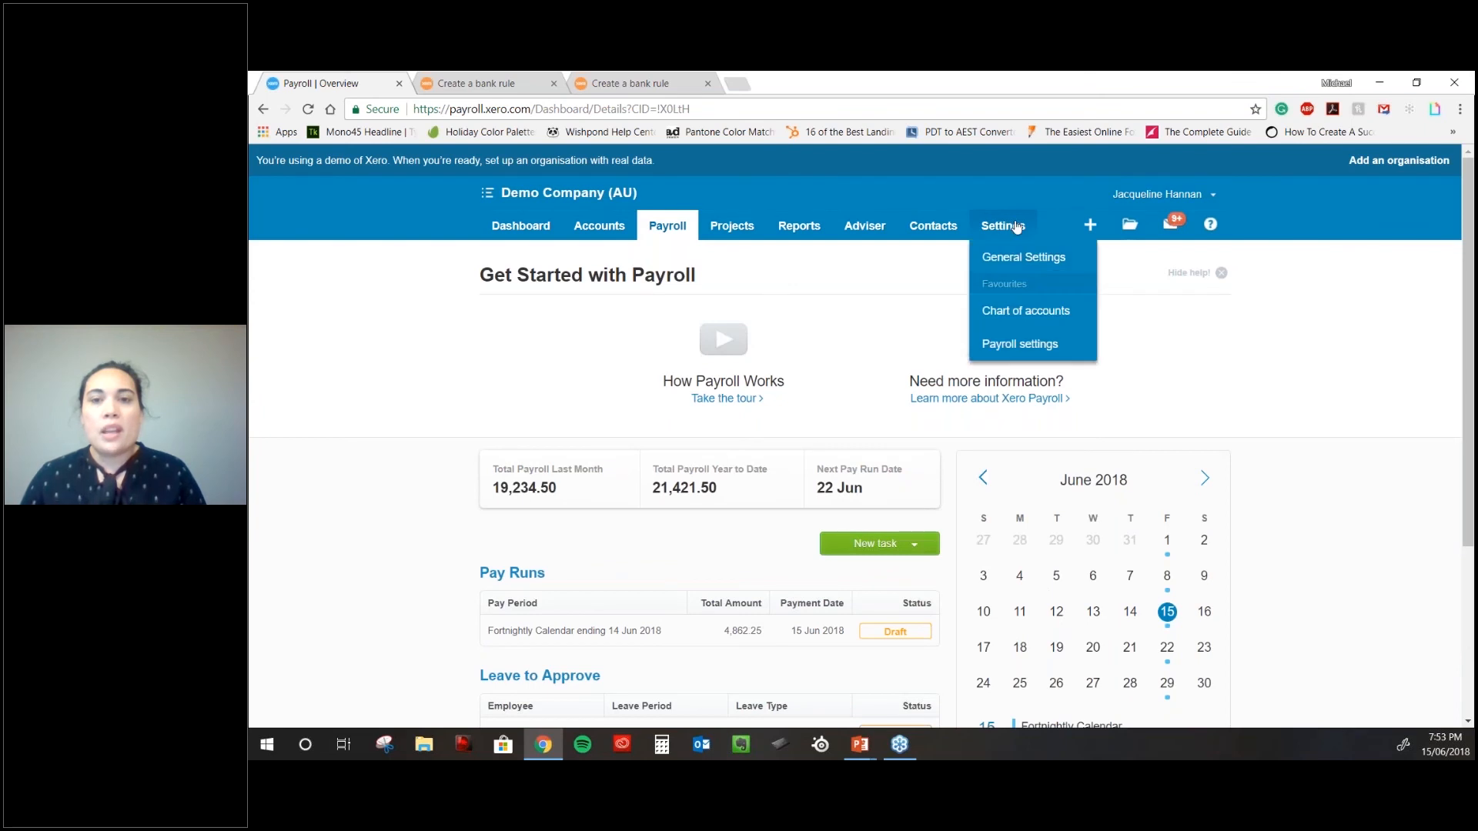
# - Review Payroll settings' Organisation tab, then list the Fortnightly and Weekly pay calendars
pyautogui.click(1035, 346)
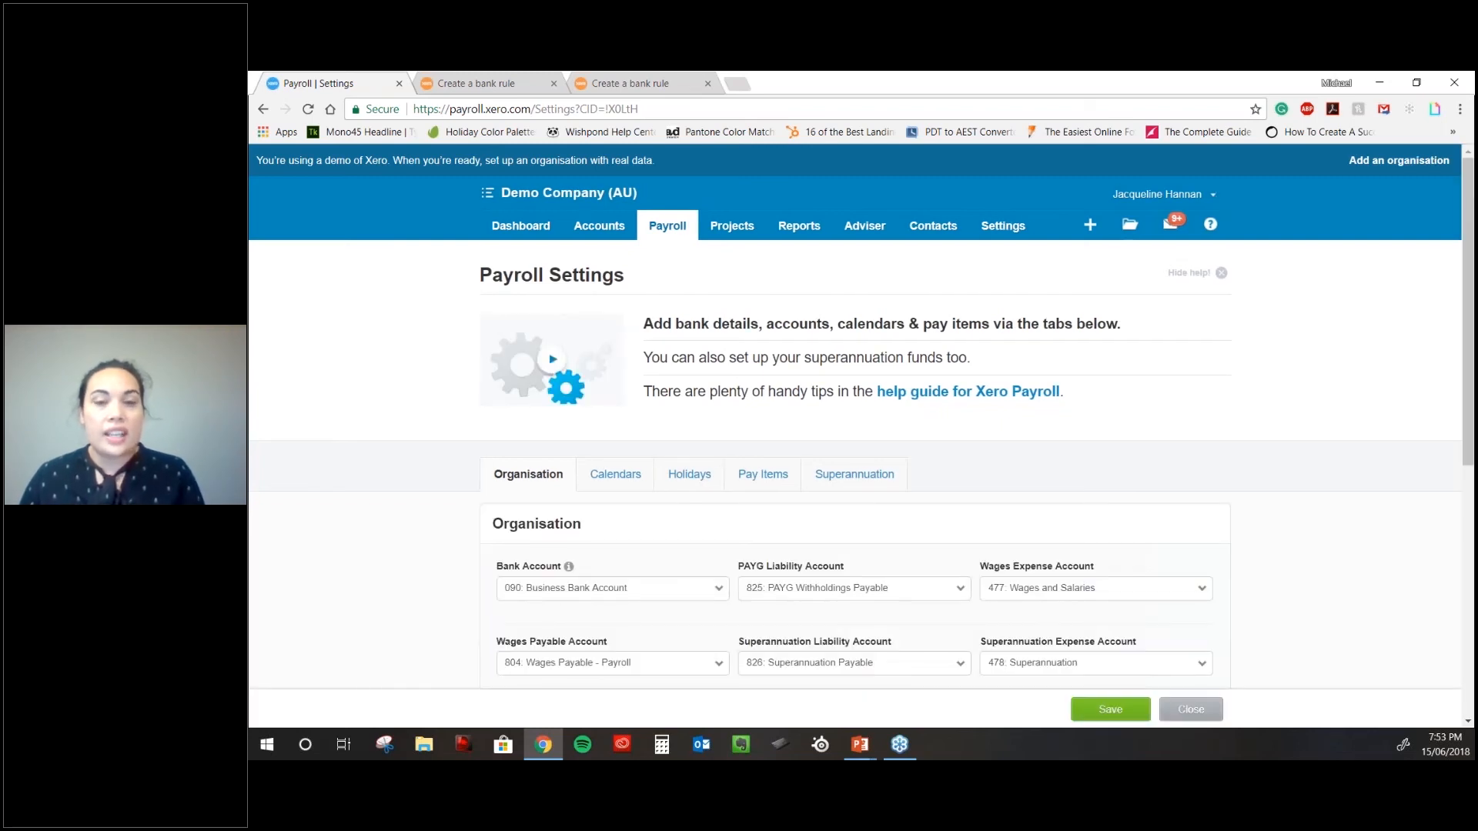
pyautogui.scroll(-3, 854, 431)
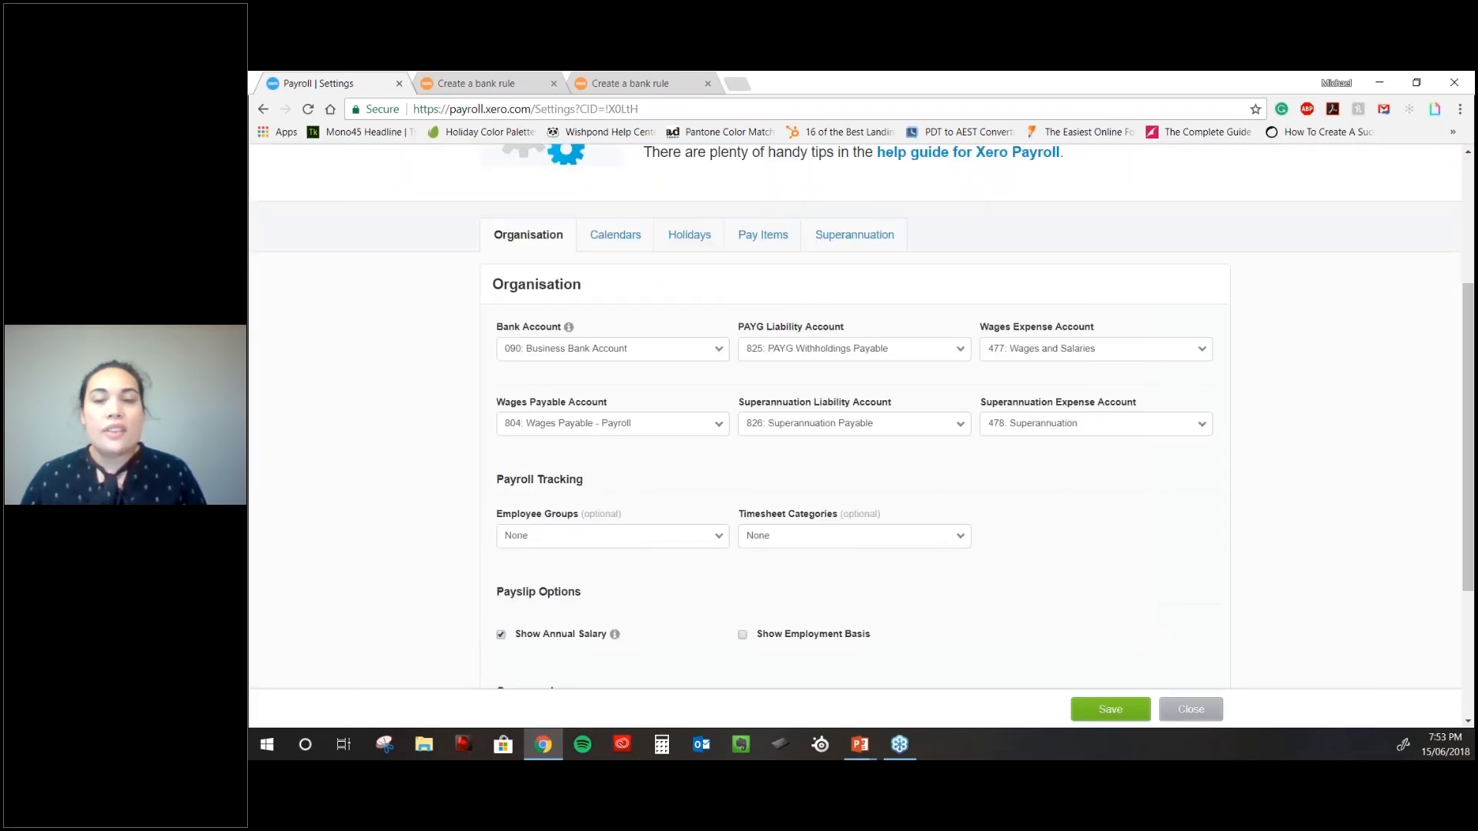
pyautogui.scroll(-1, 854, 431)
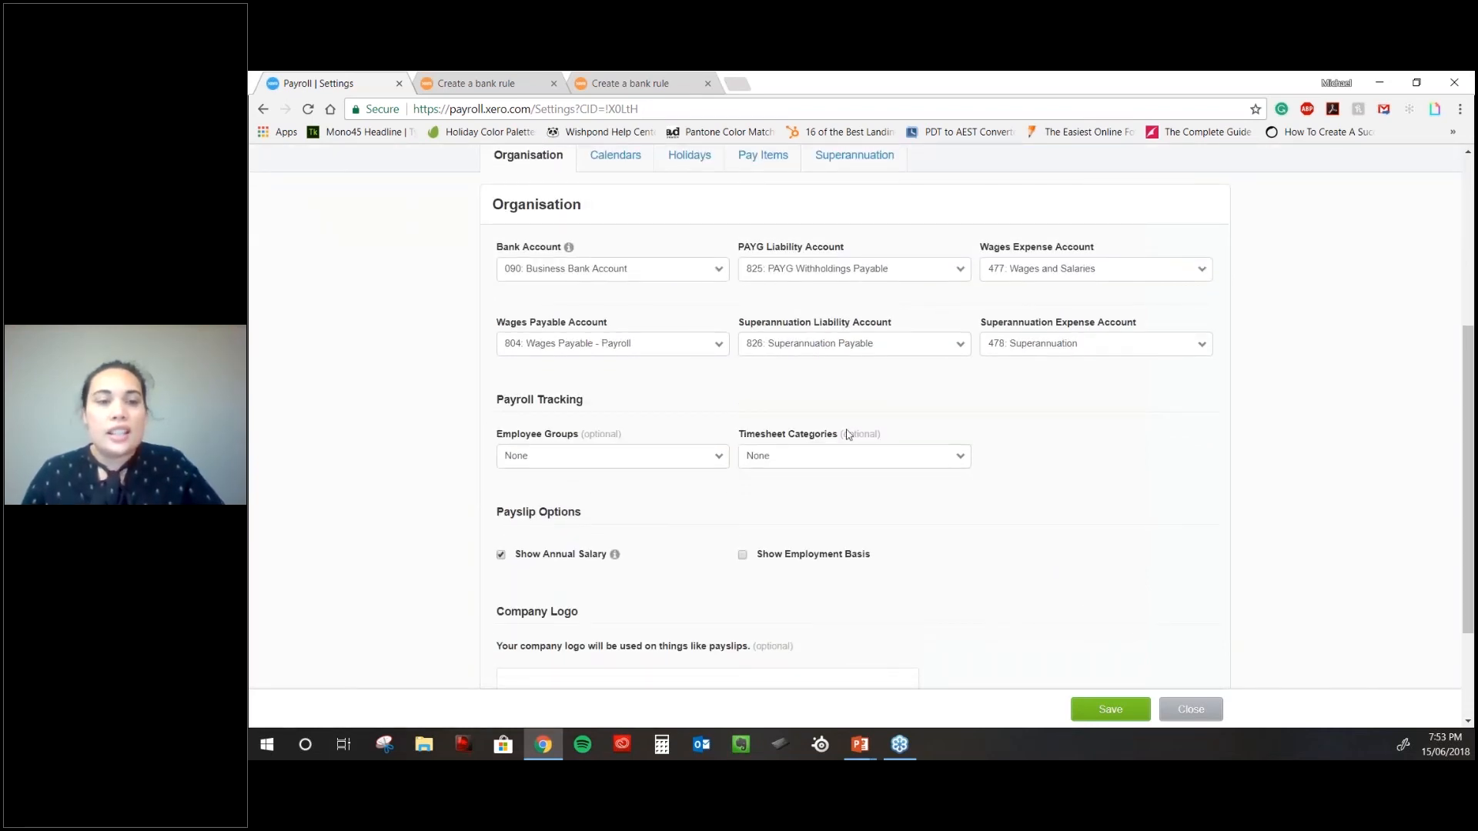
pyautogui.scroll(-1, 847, 433)
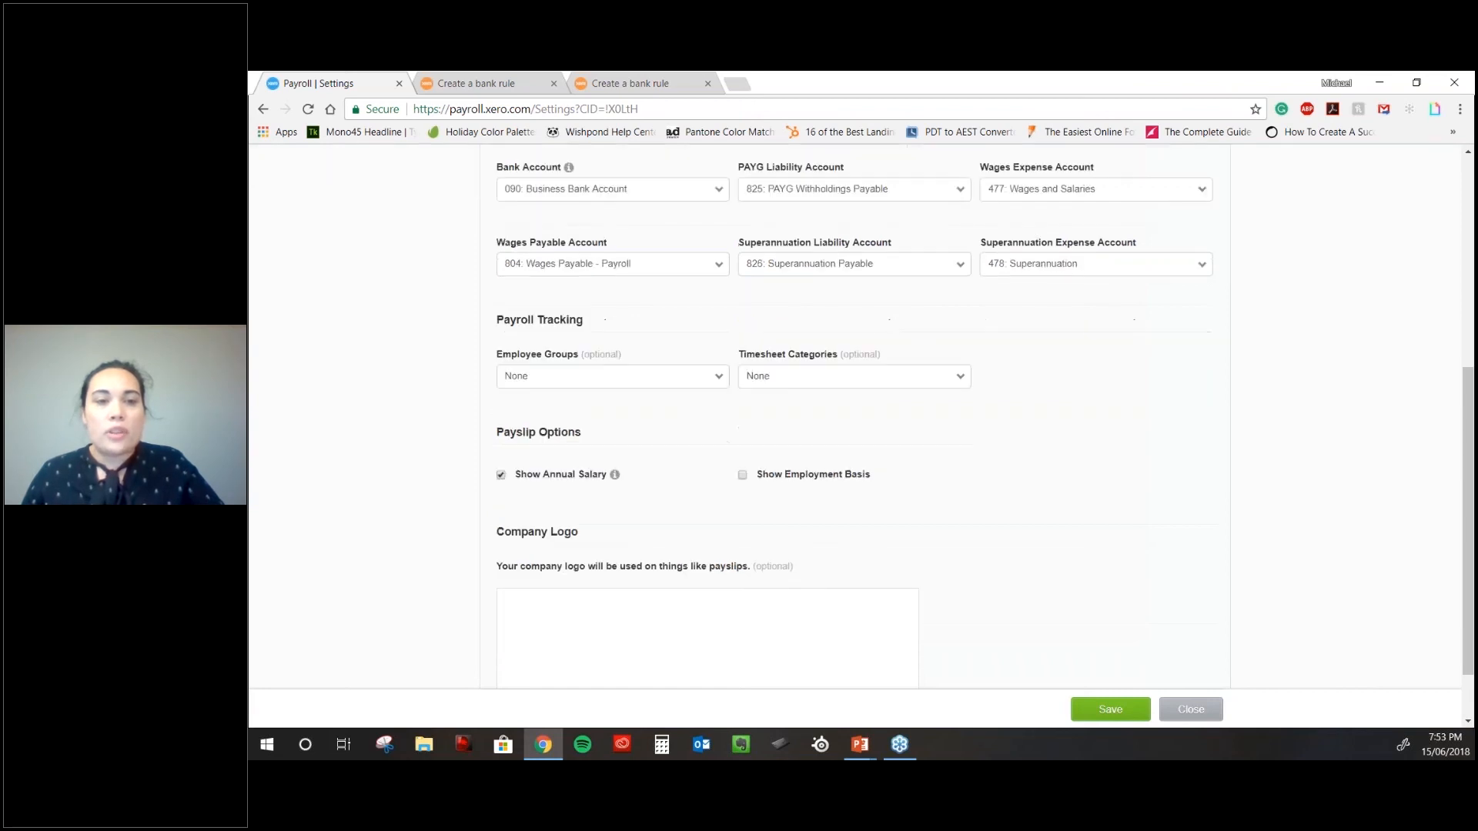
pyautogui.scroll(-1, 538, 413)
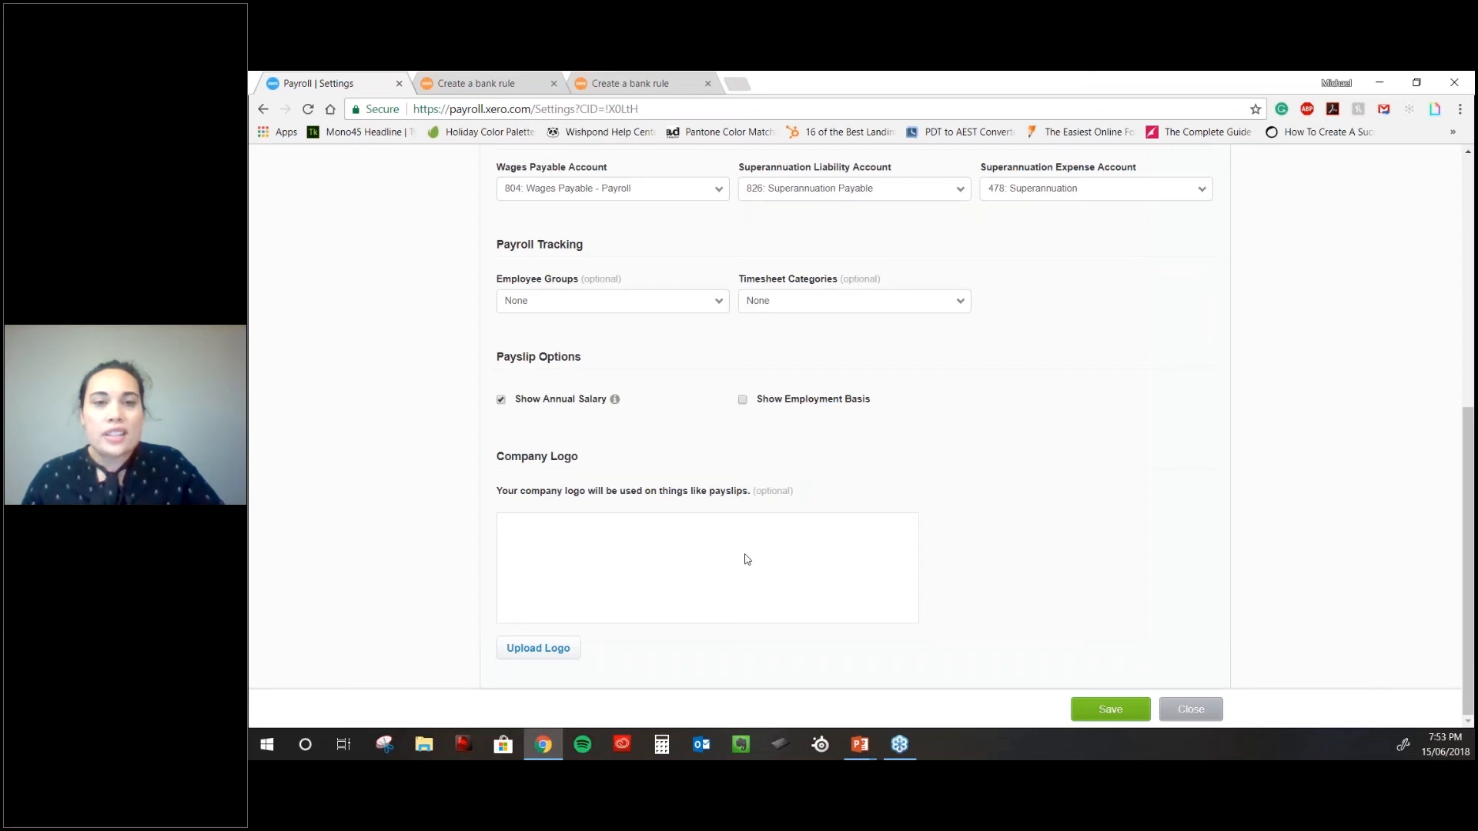
pyautogui.scroll(1, 746, 560)
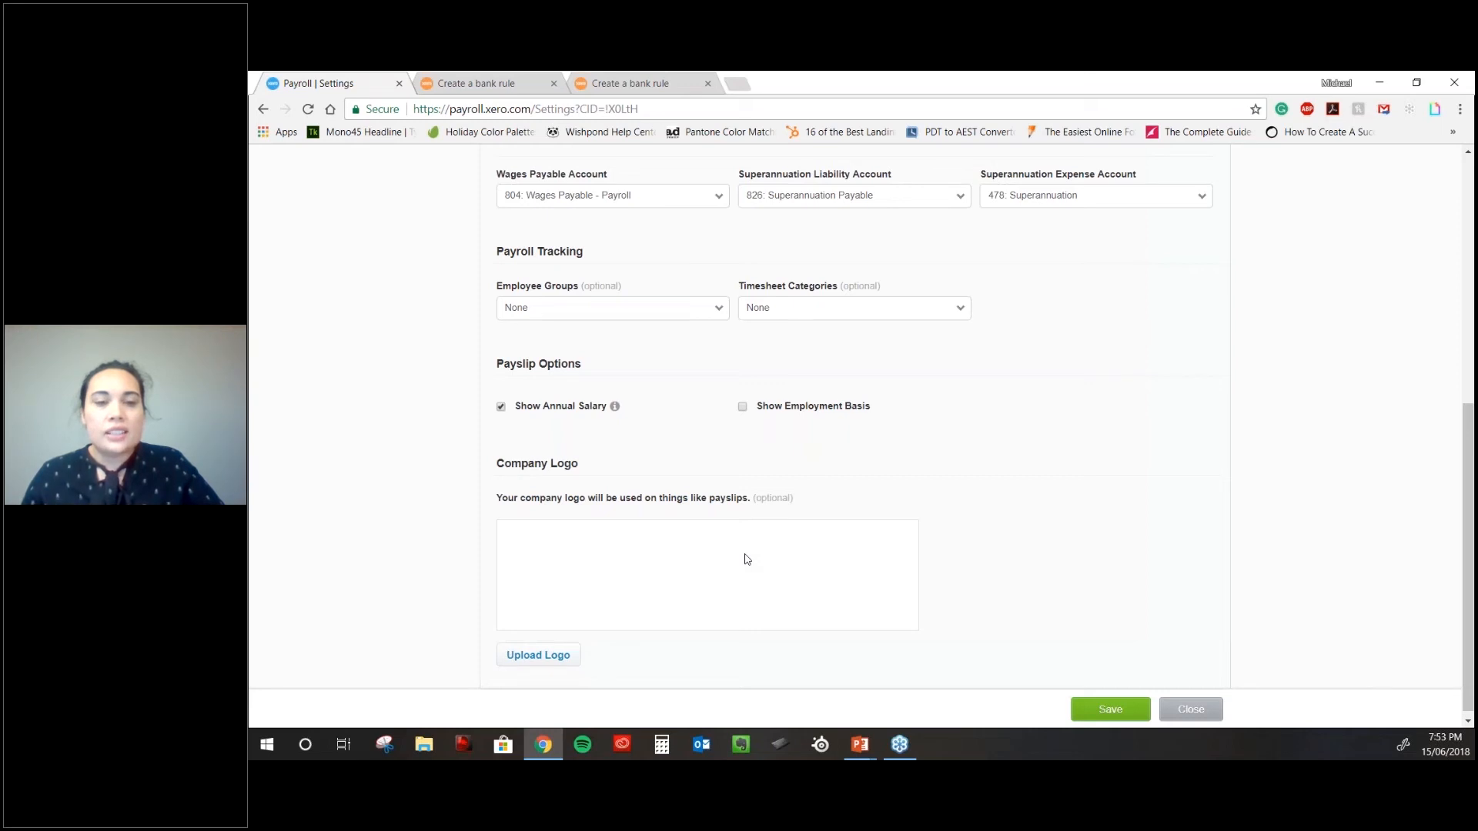
pyautogui.scroll(5, 747, 560)
pyautogui.click(615, 399)
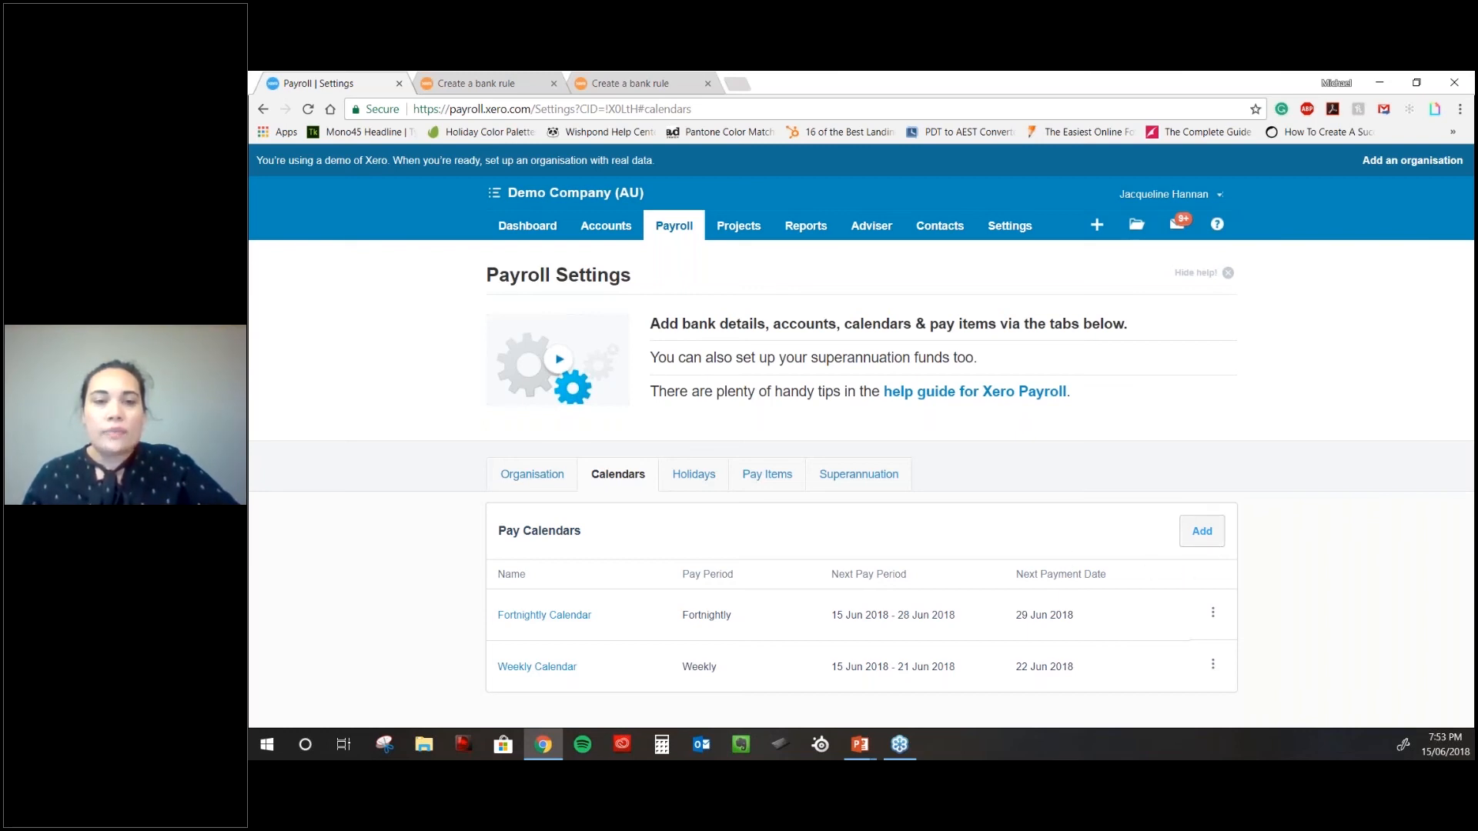
# - Add a Weekly pay calendar with start date 6 Jun 2018 and first payment date 13 Jun 2018
pyautogui.click(1202, 531)
pyautogui.click(782, 279)
pyautogui.click(782, 310)
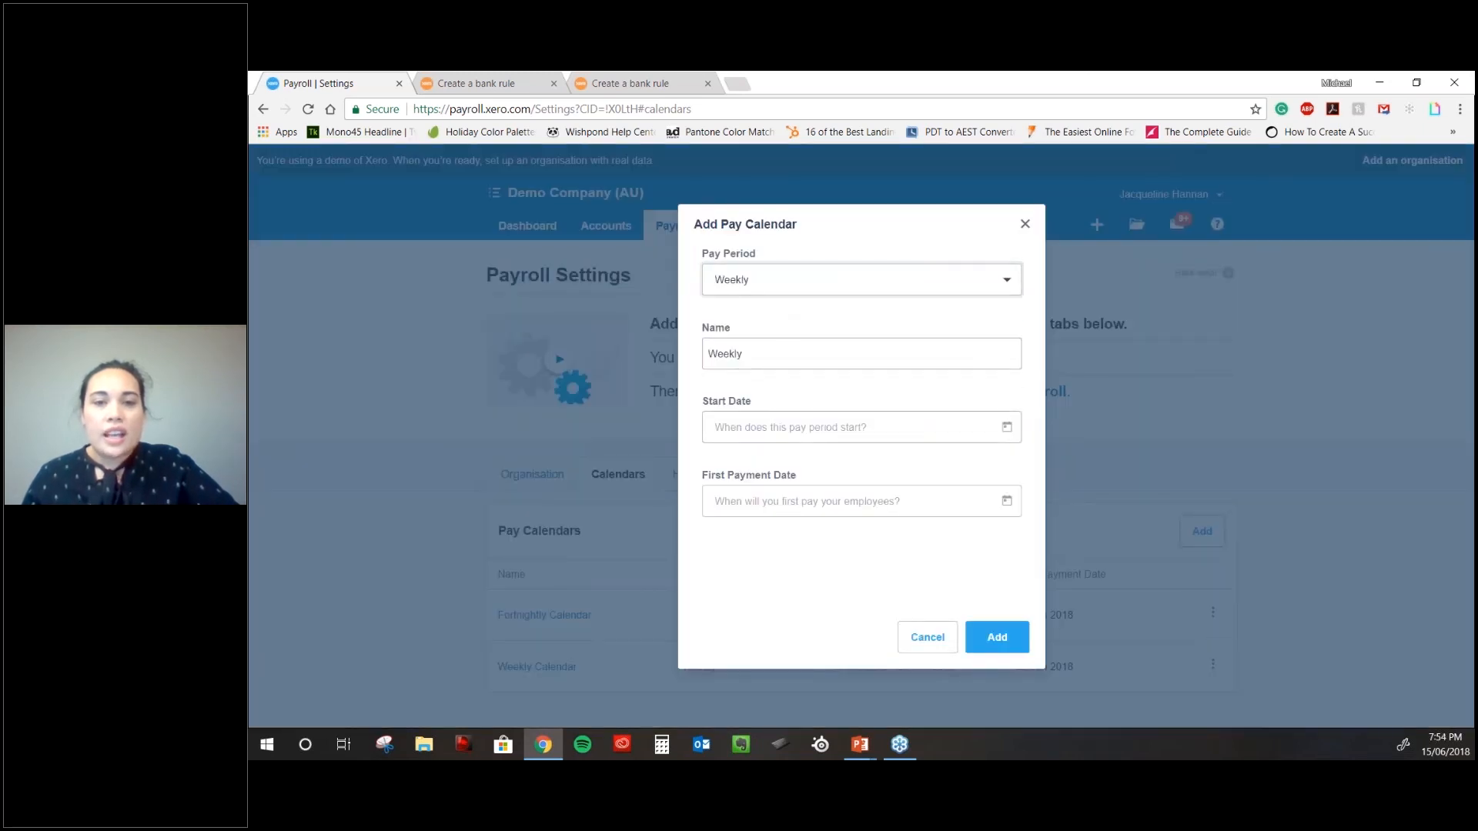
pyautogui.click(785, 428)
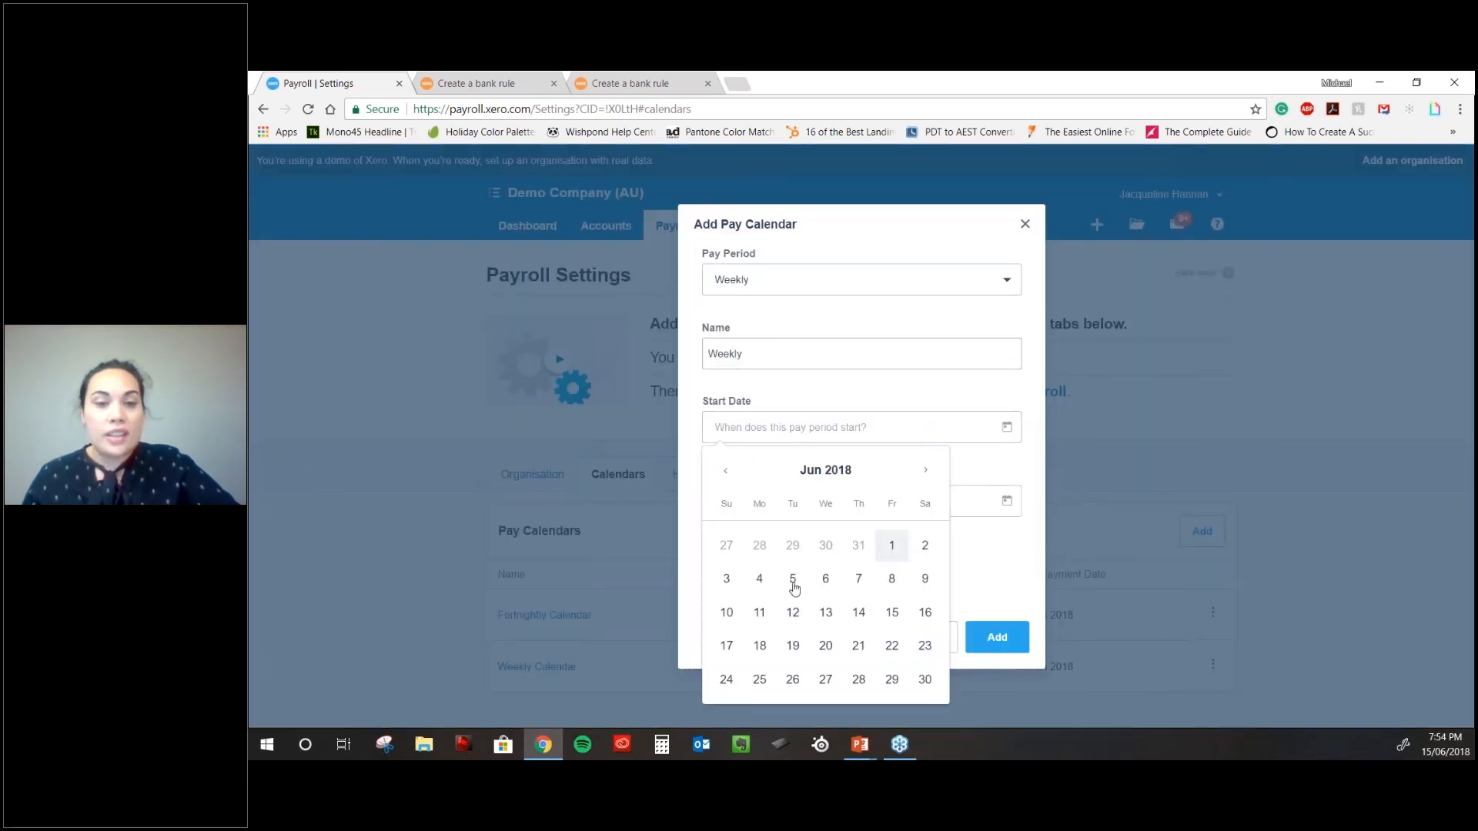
pyautogui.click(825, 579)
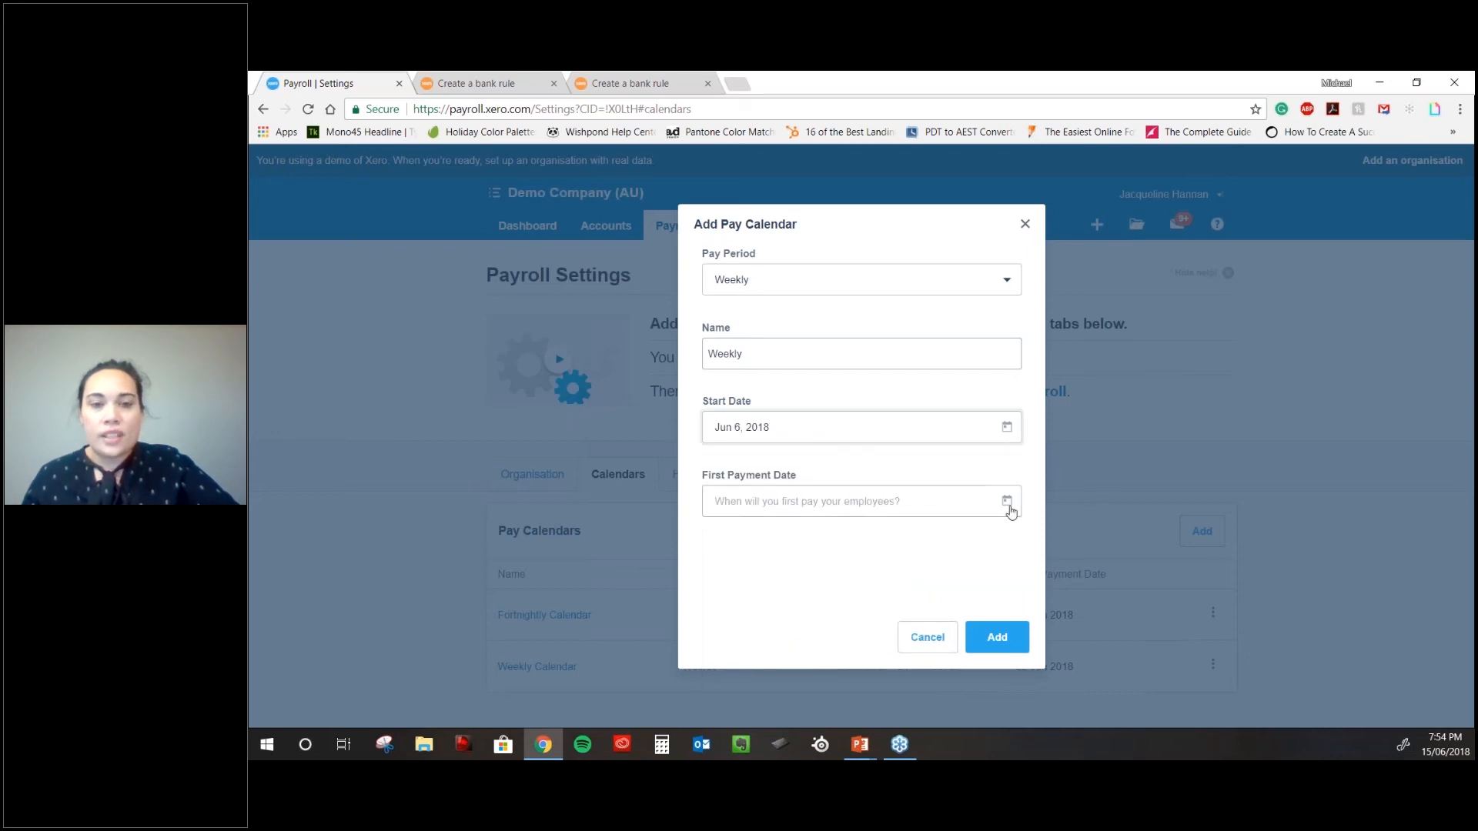
pyautogui.click(1007, 428)
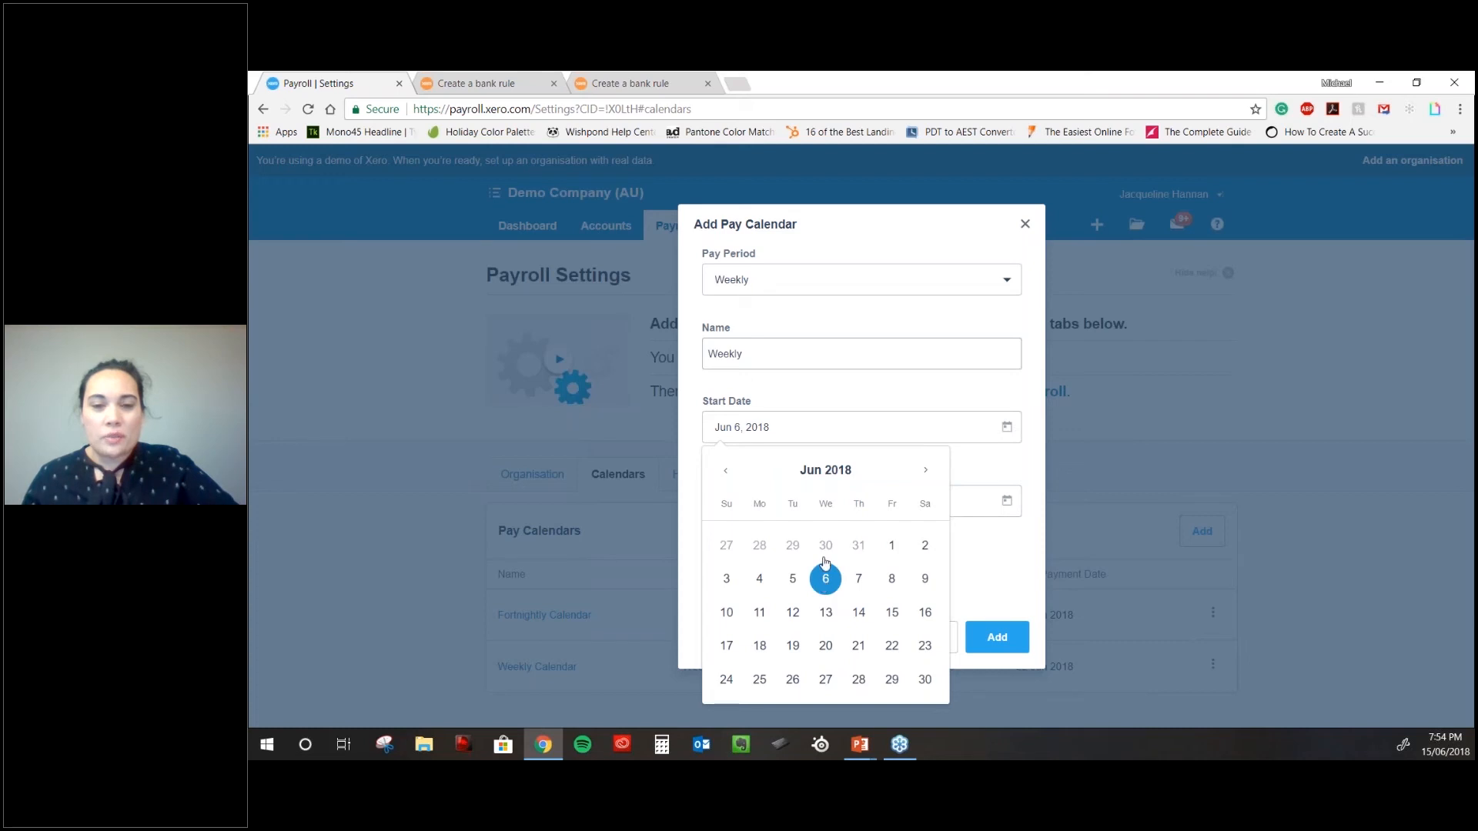
pyautogui.click(826, 583)
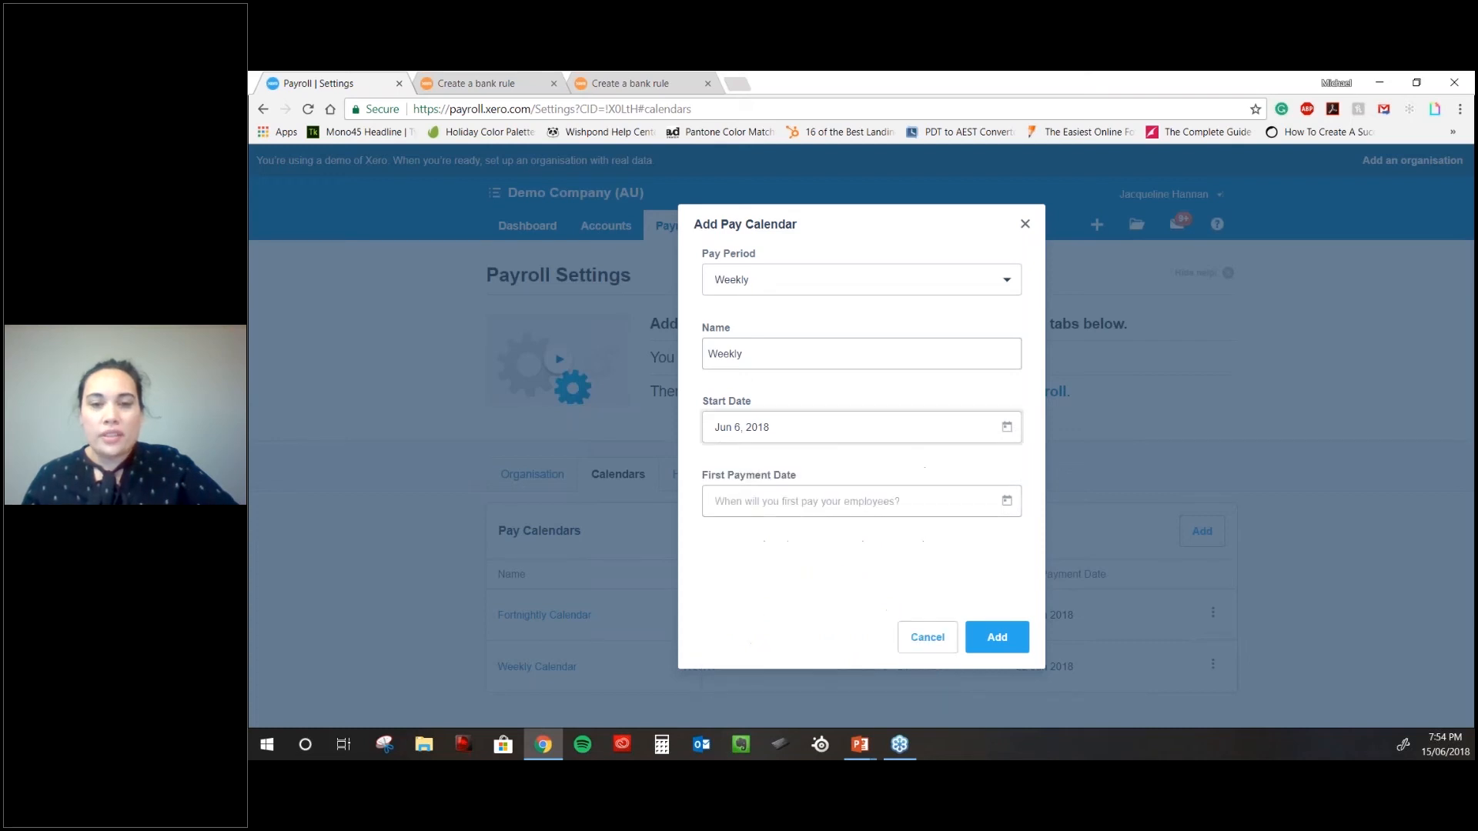
pyautogui.click(1007, 508)
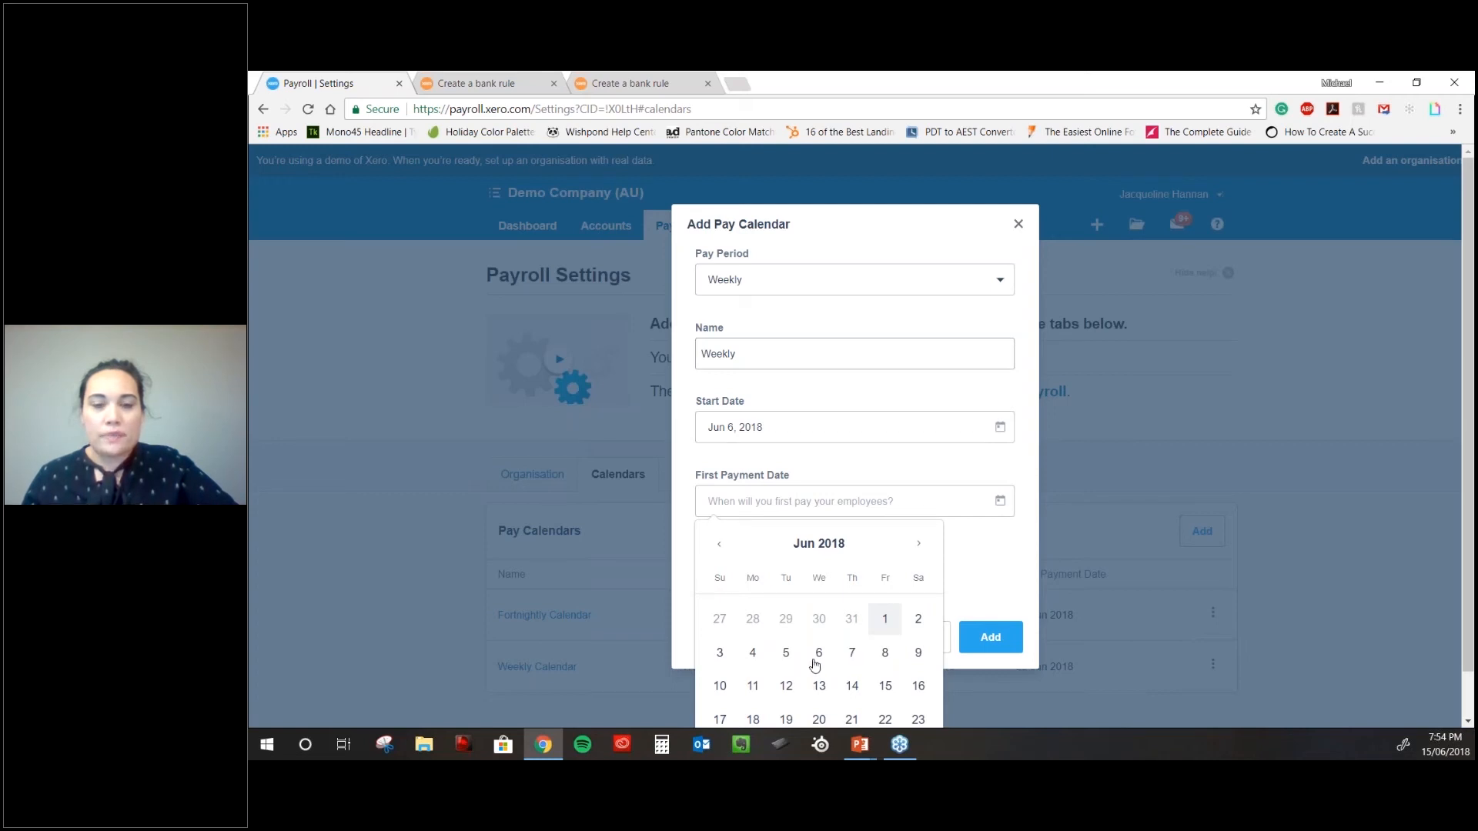
pyautogui.click(818, 686)
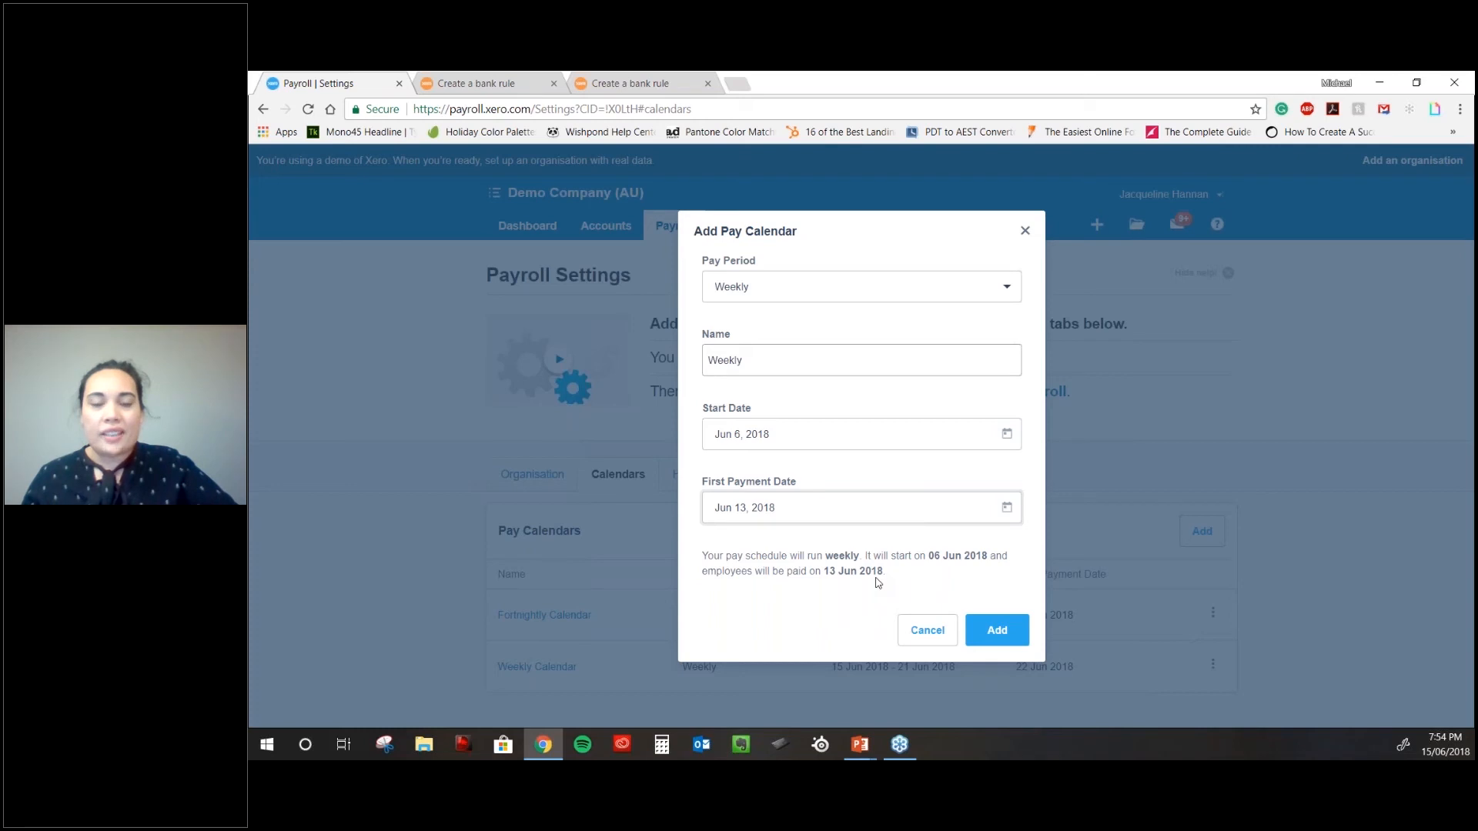
pyautogui.click(912, 287)
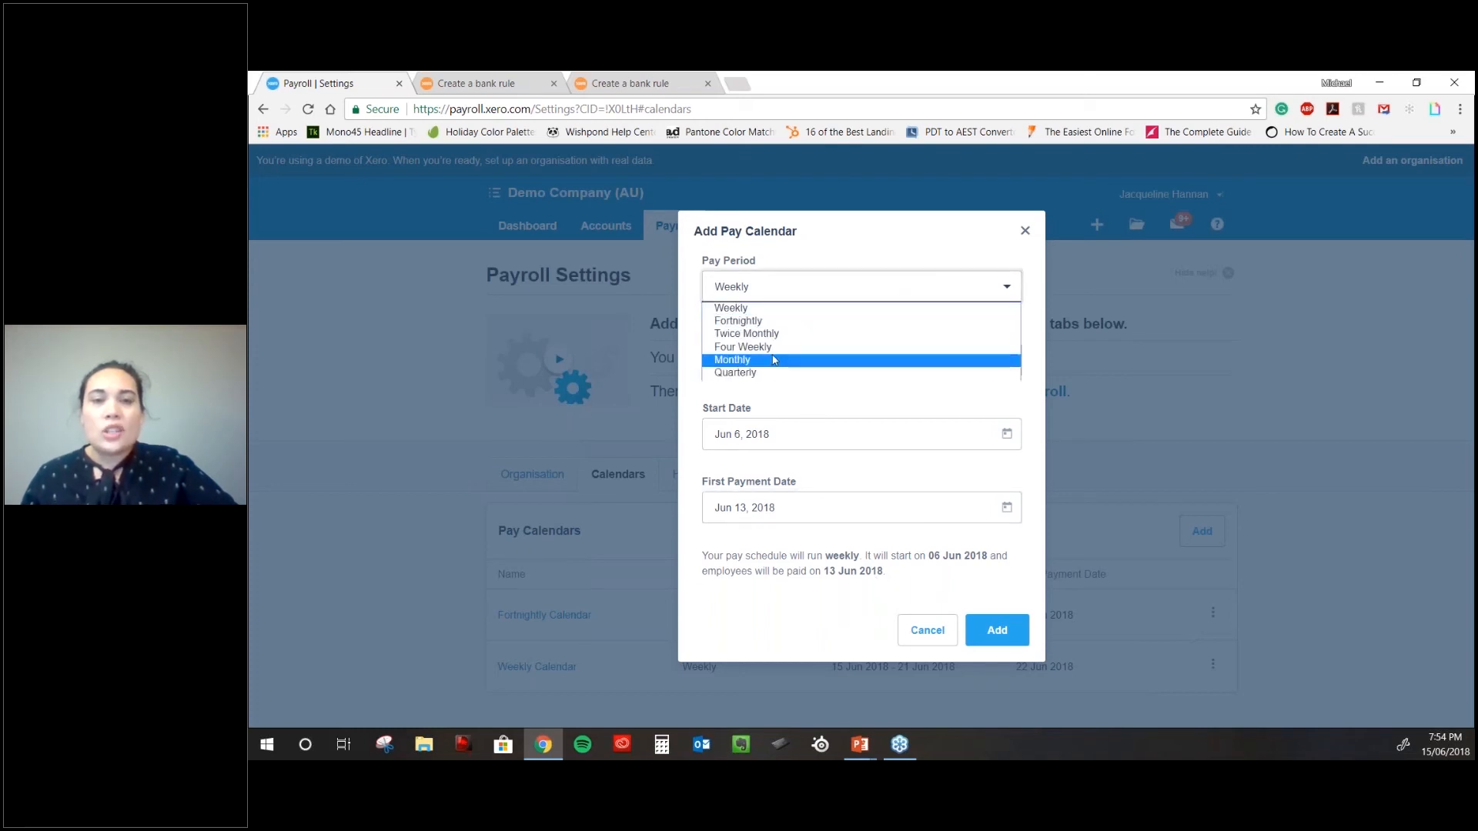
pyautogui.click(800, 308)
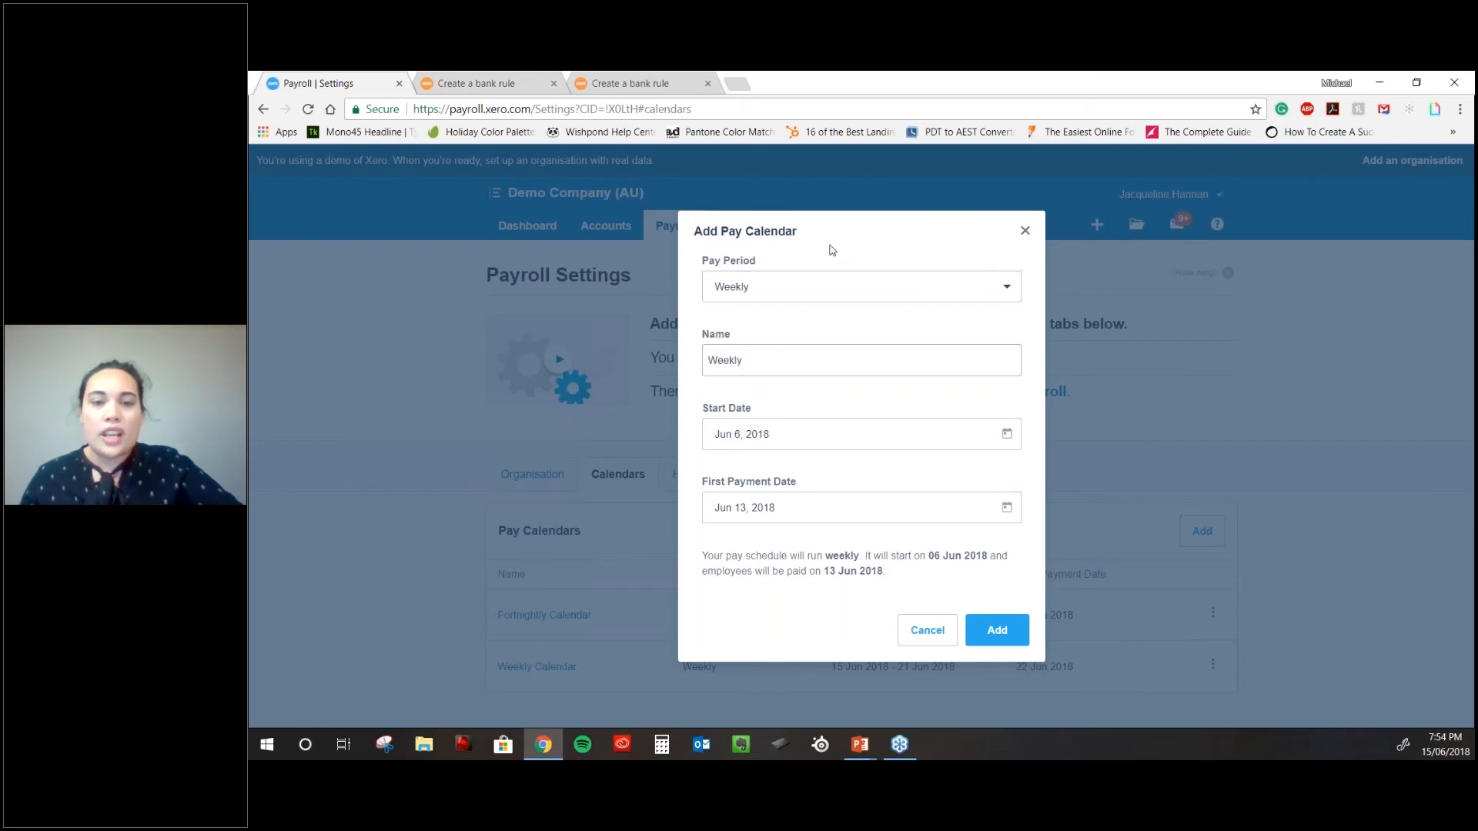
pyautogui.click(997, 630)
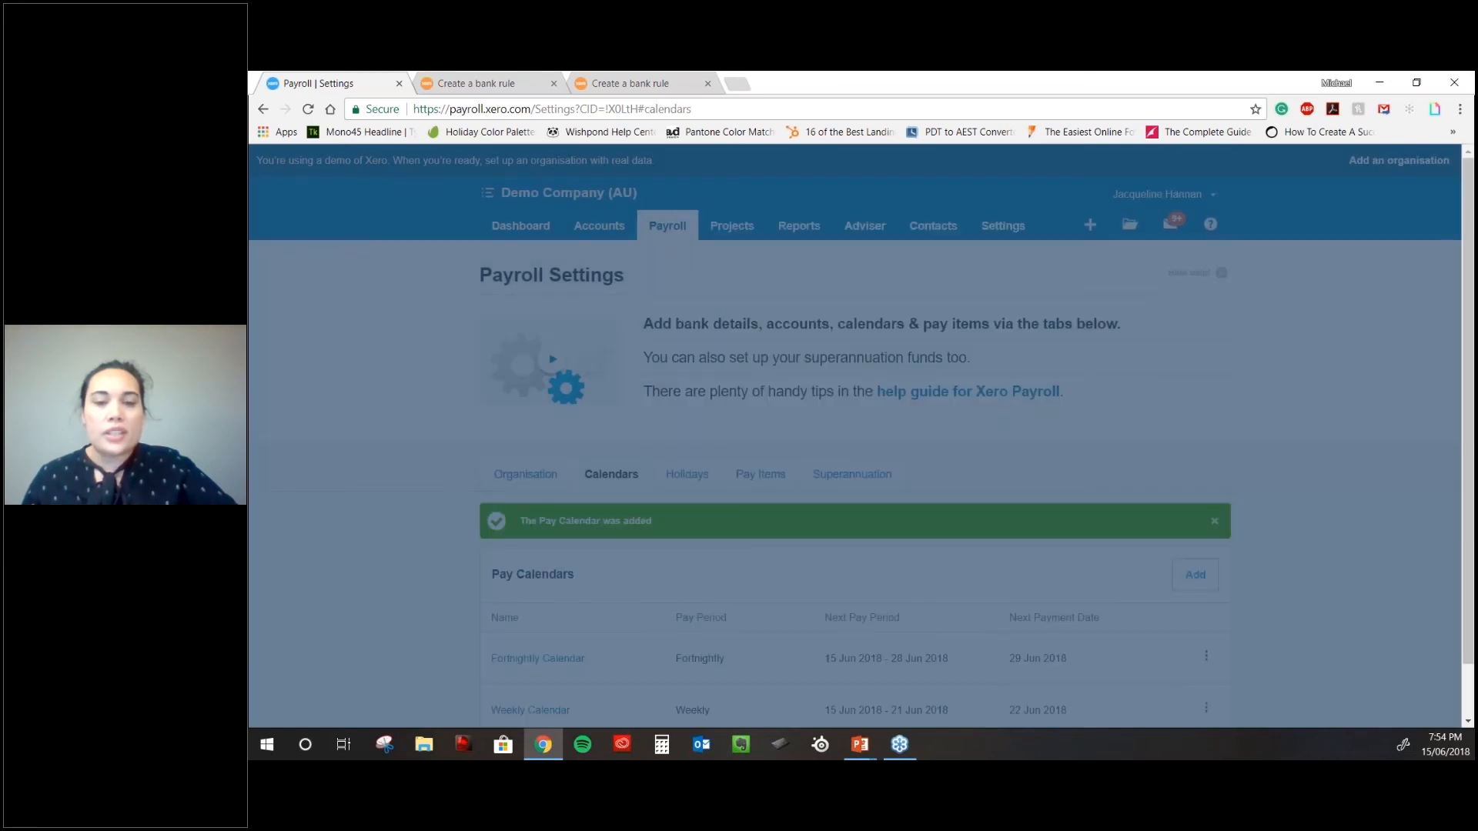
pyautogui.scroll(-1, 843, 672)
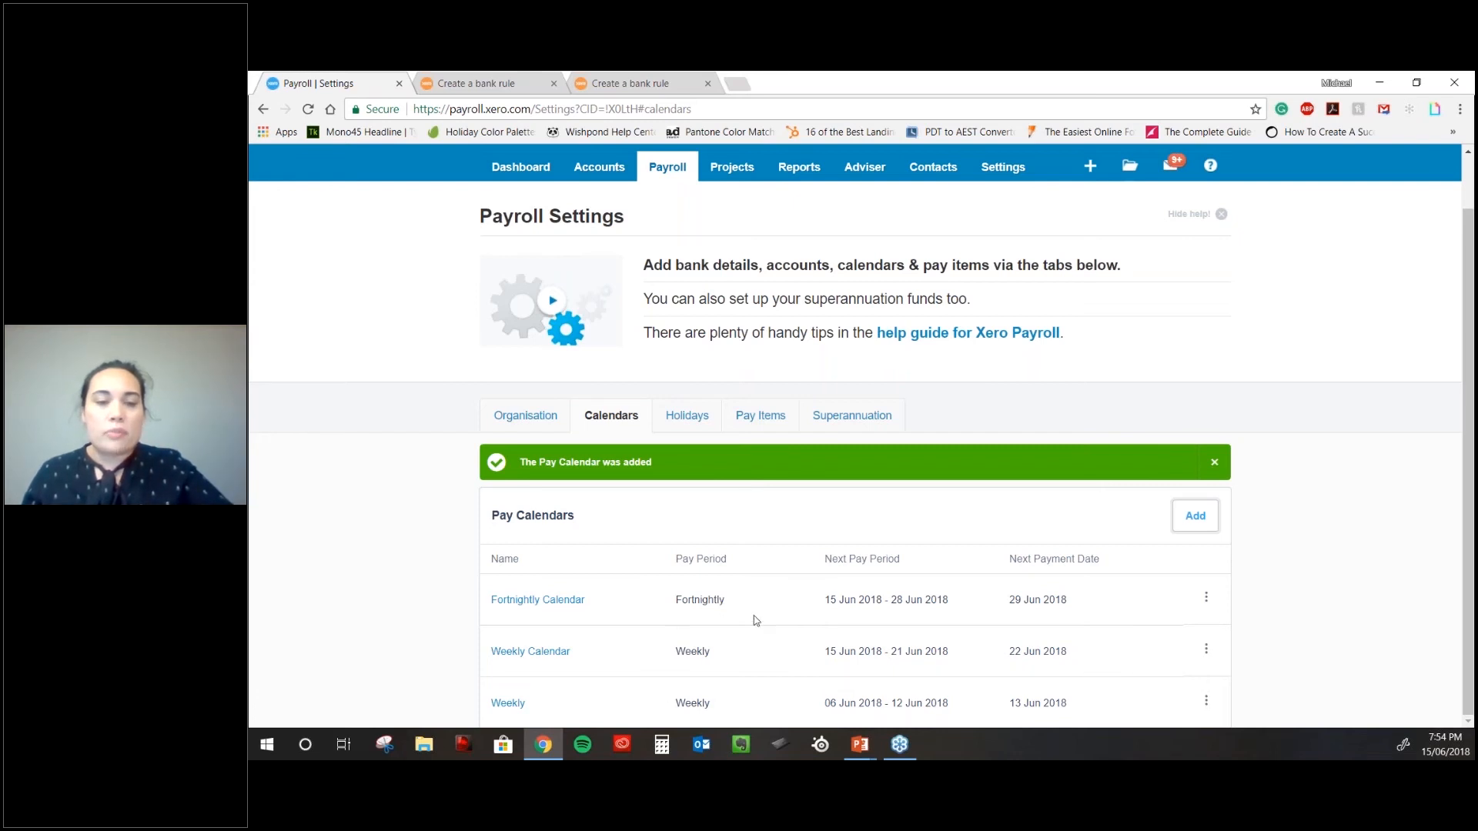
pyautogui.click(693, 414)
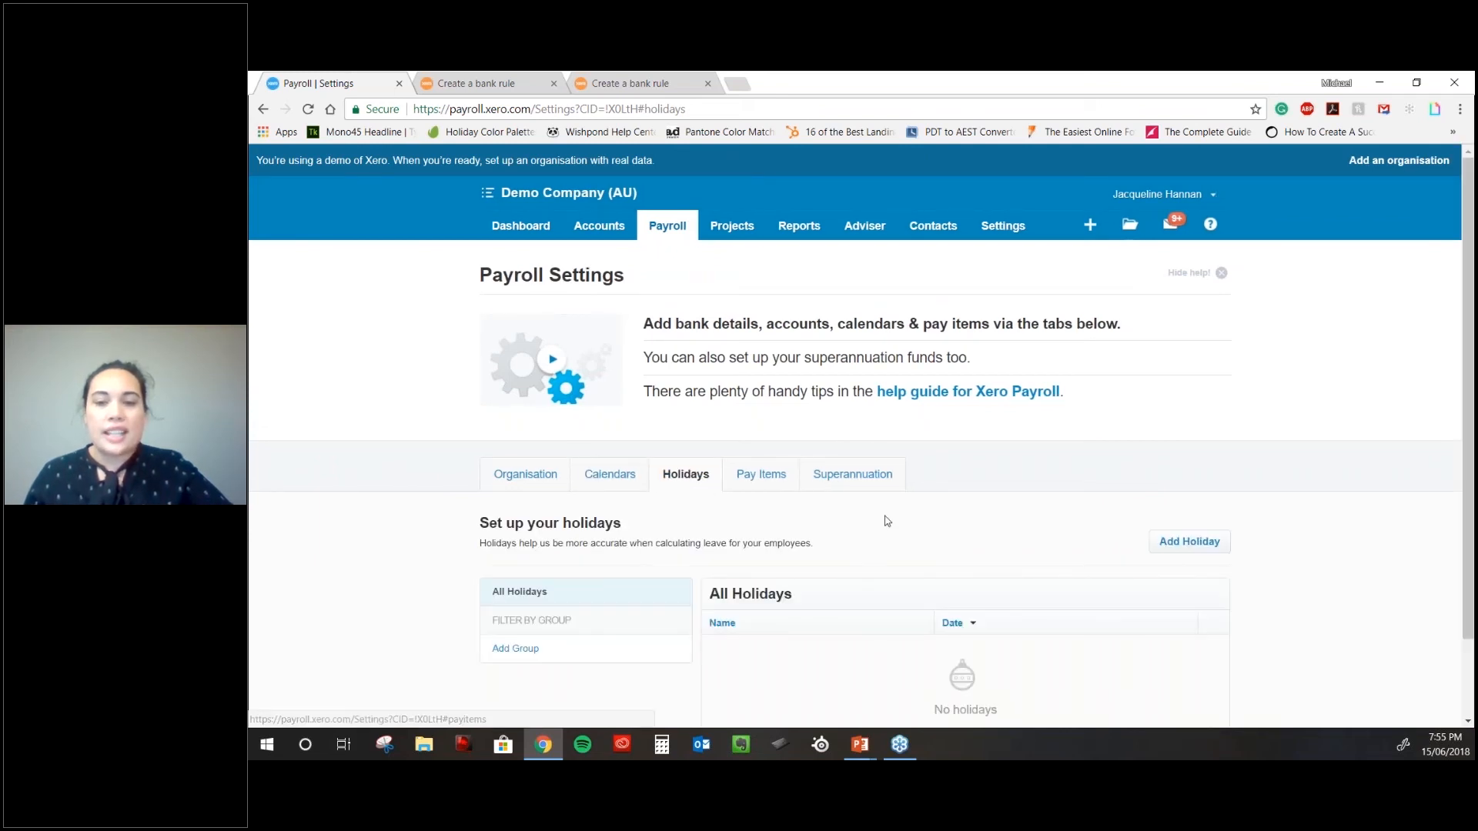
pyautogui.scroll(-2, 887, 521)
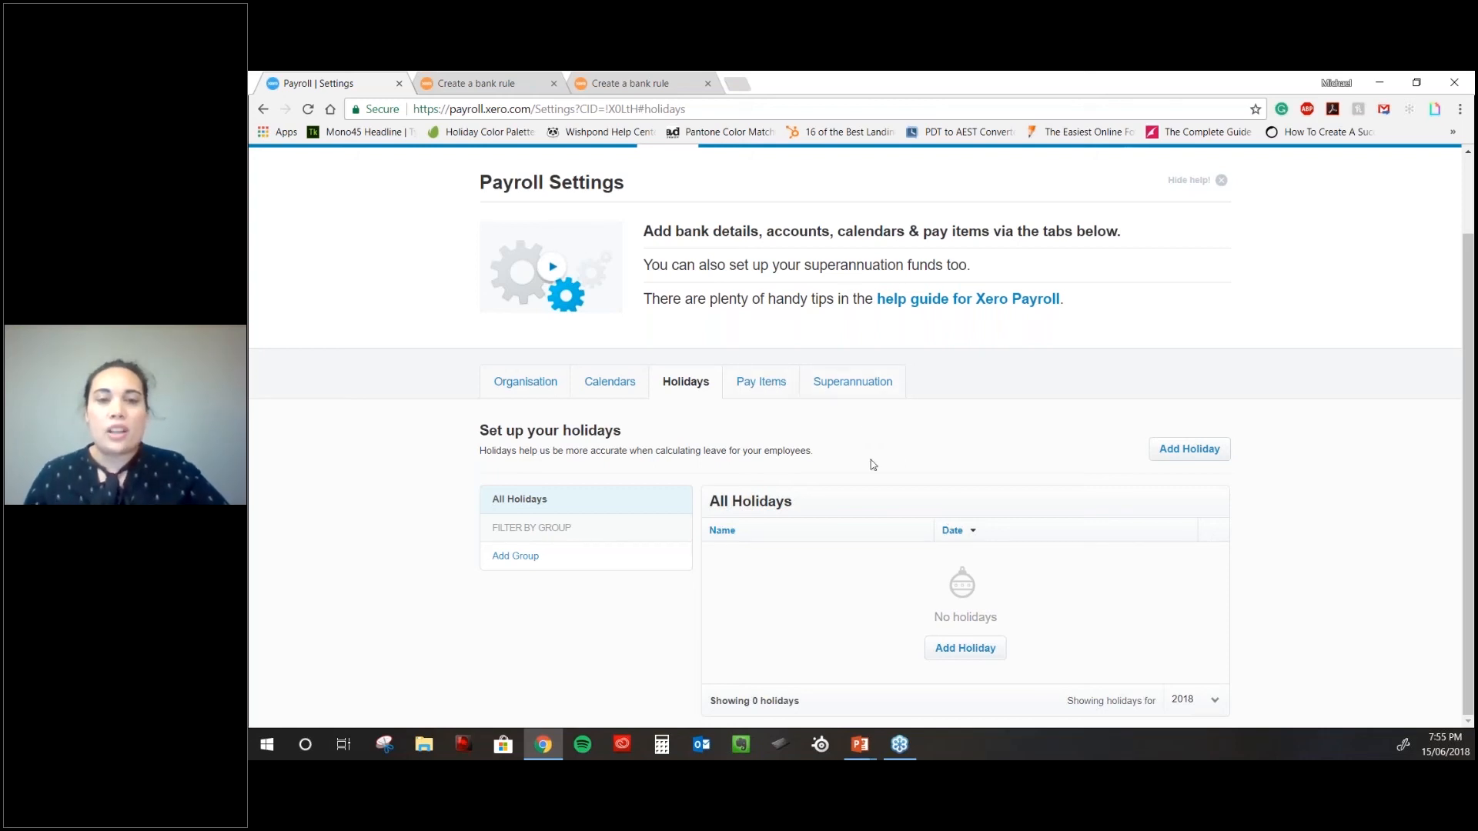
pyautogui.click(760, 382)
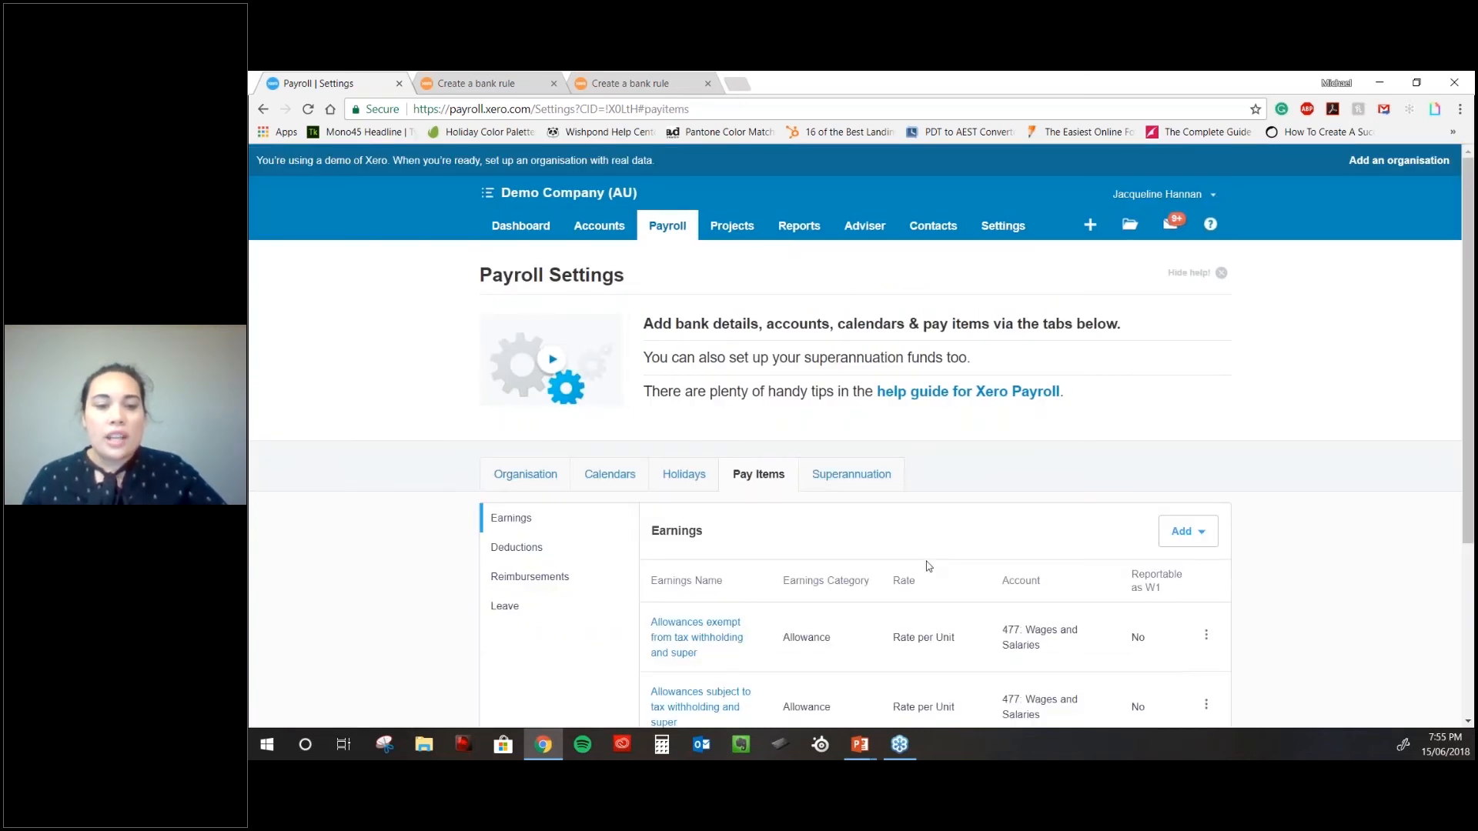
pyautogui.scroll(-1, 928, 568)
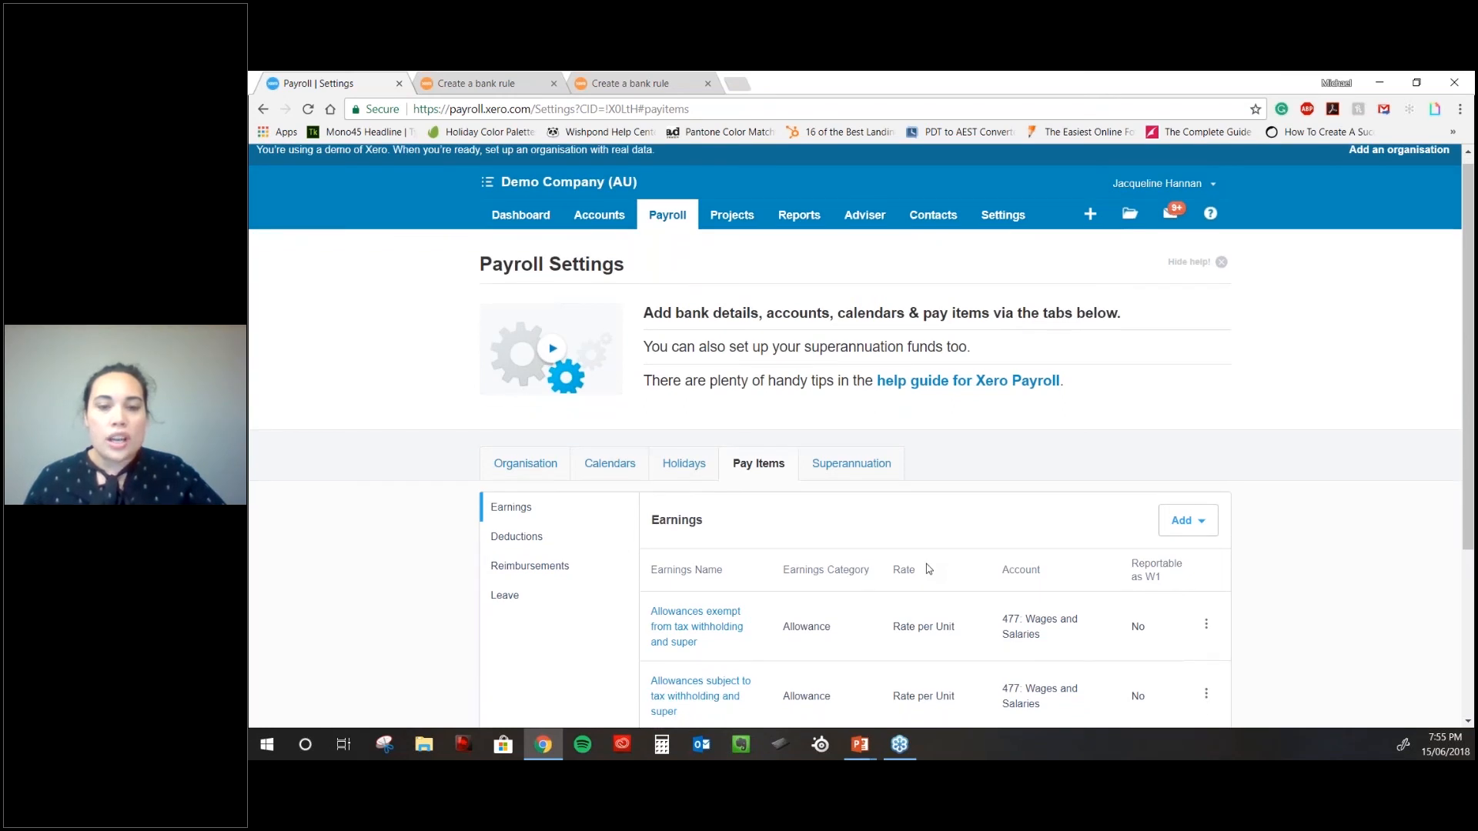
pyautogui.scroll(-3, 928, 569)
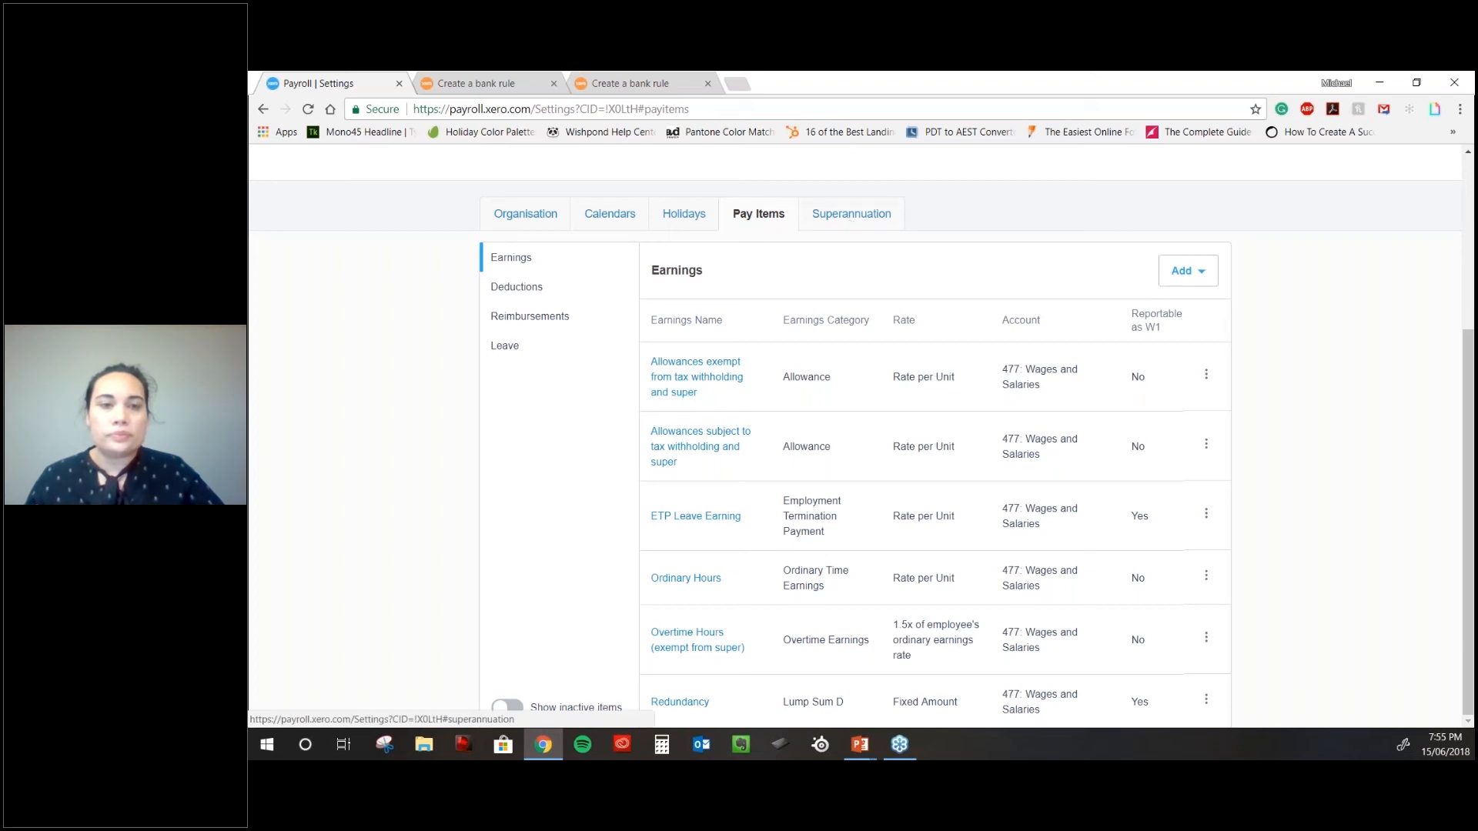
pyautogui.scroll(1, 905, 277)
# - In Superannuation settings, search 'amp' and add the AMP Flexible Super - Super account fund
pyautogui.click(902, 275)
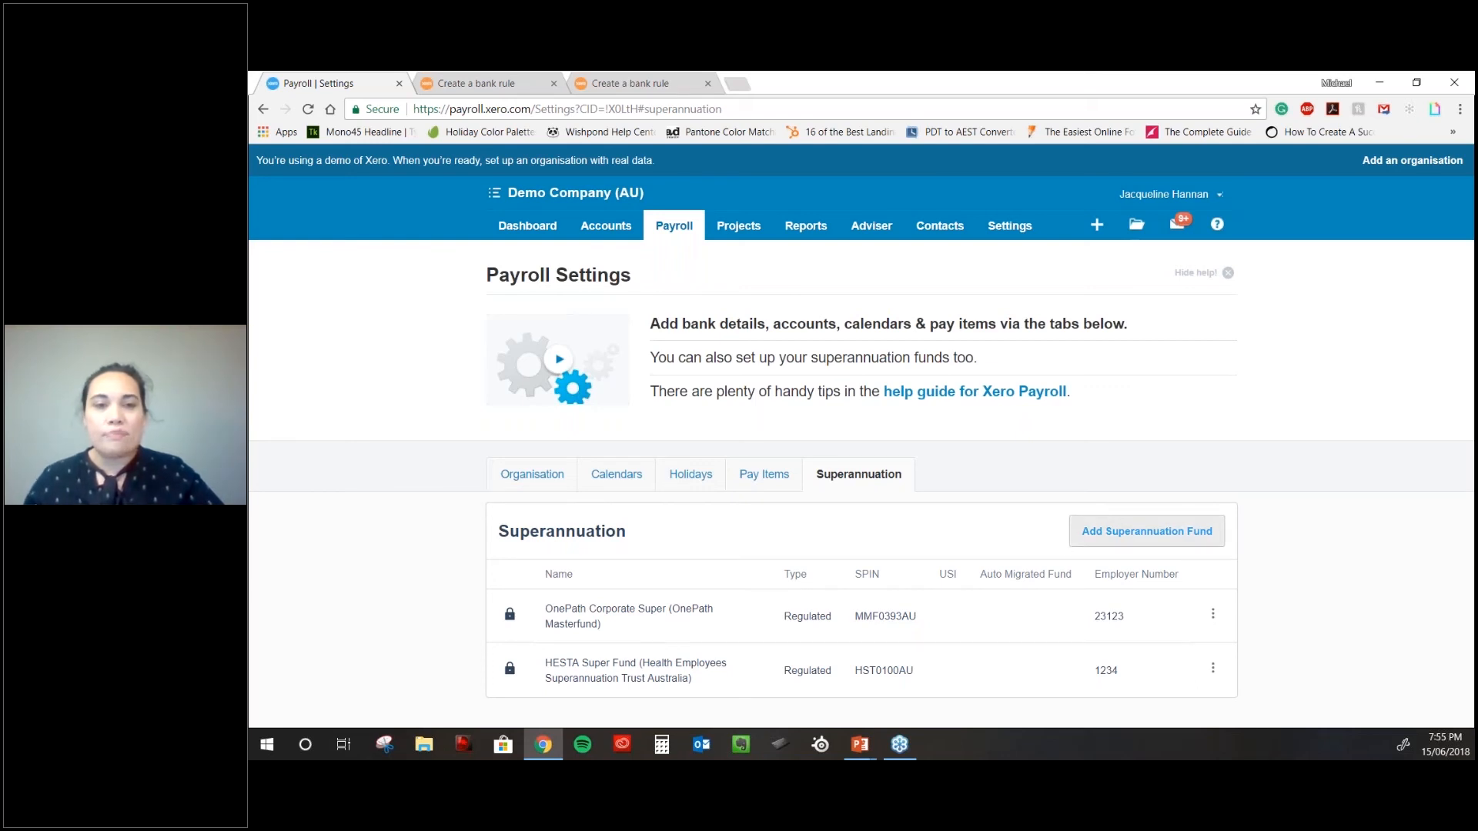
pyautogui.click(1147, 531)
pyautogui.click(795, 400)
pyautogui.write('amp')
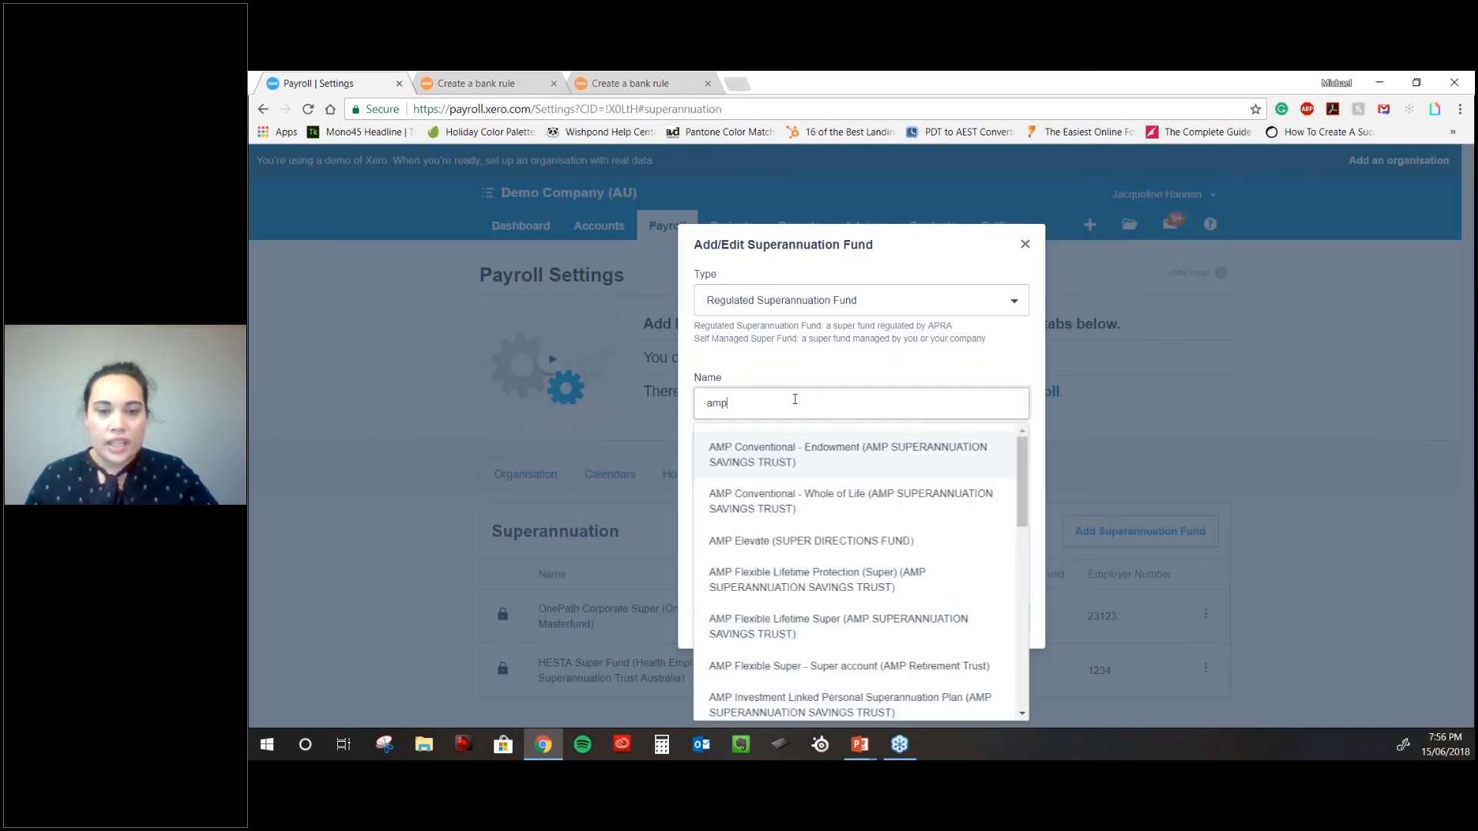
pyautogui.scroll(-1, 869, 551)
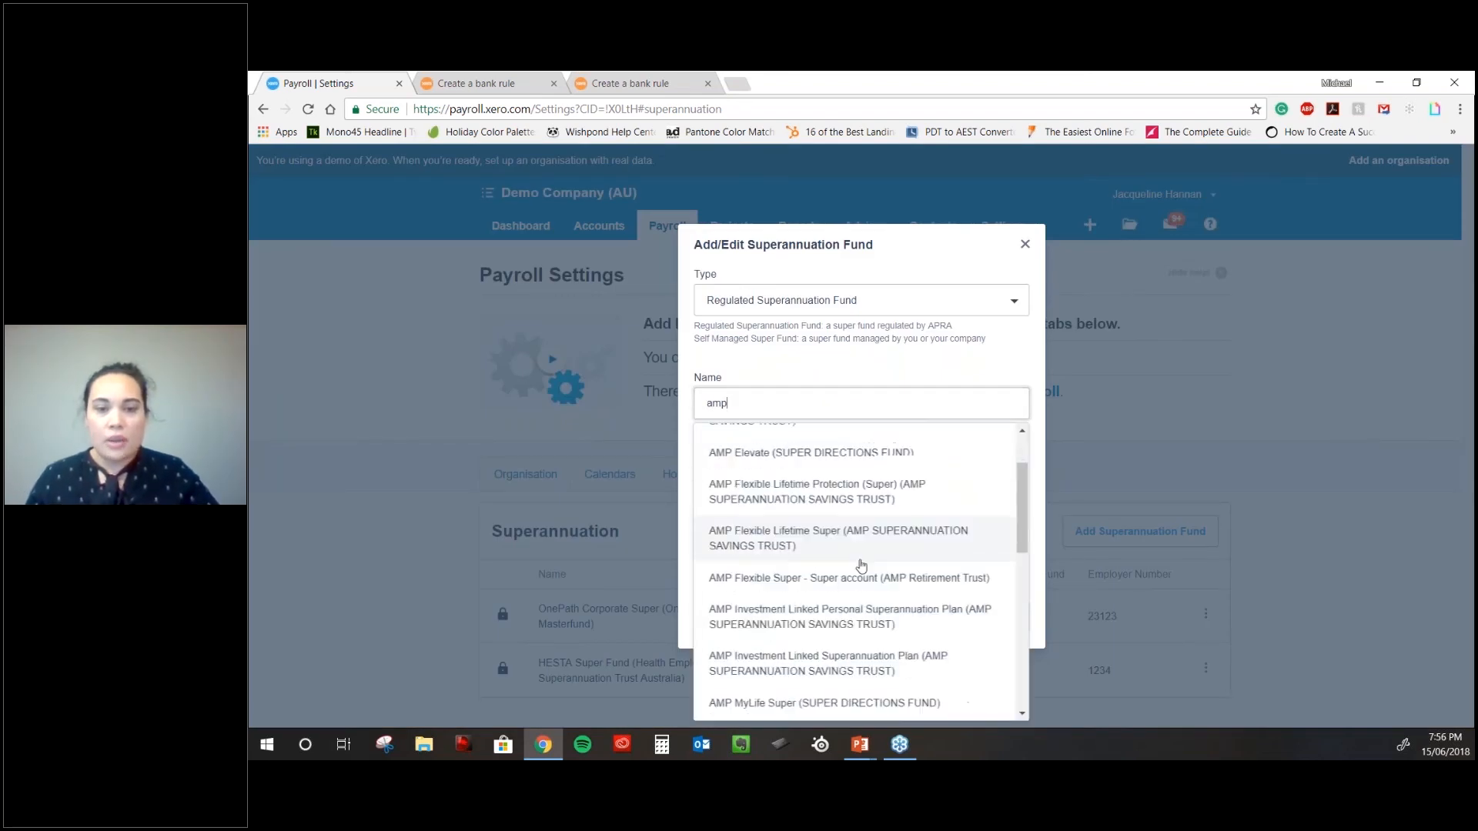
pyautogui.scroll(-1, 861, 566)
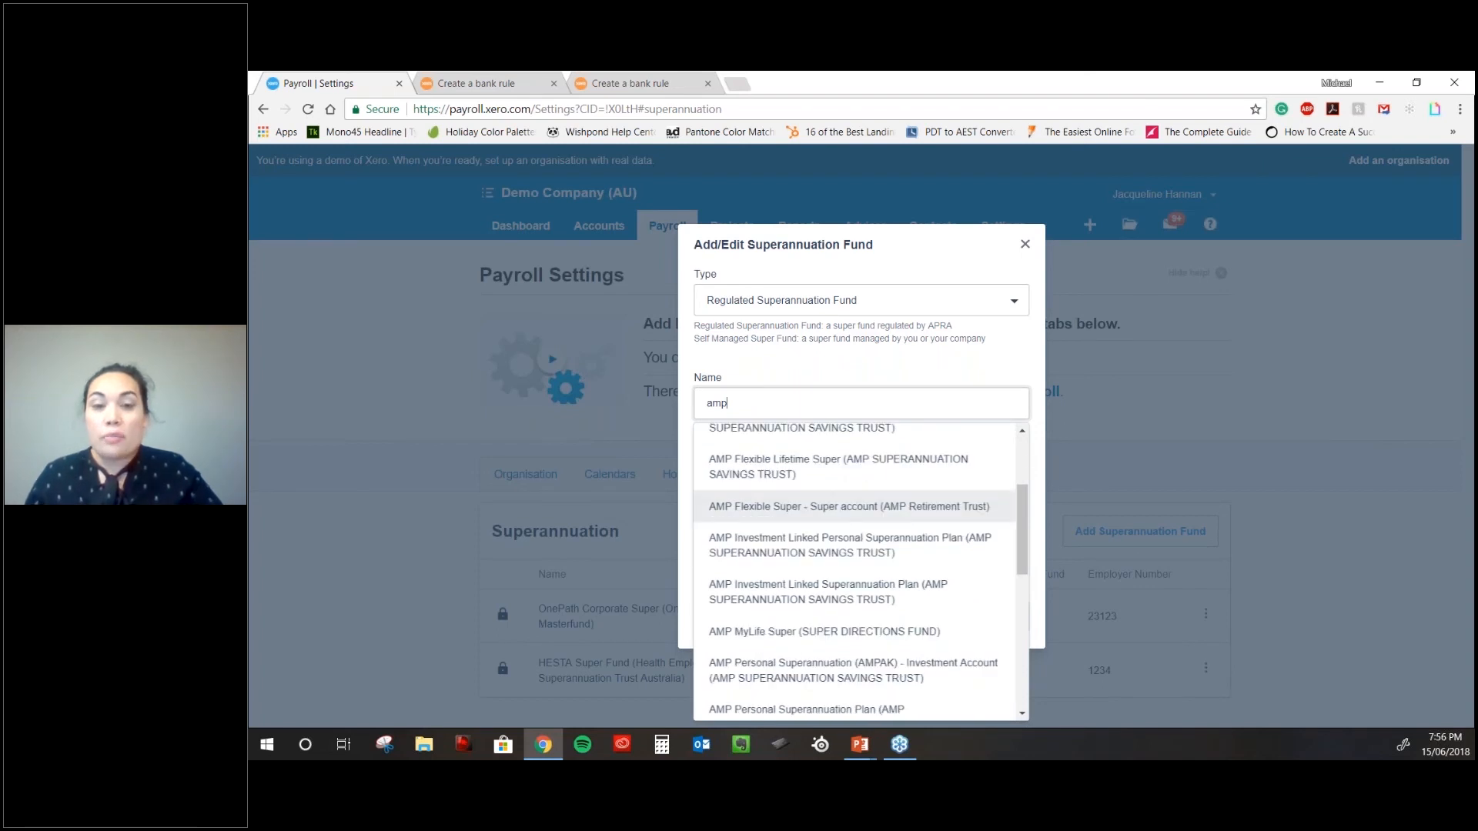
pyautogui.click(846, 506)
pyautogui.click(1006, 608)
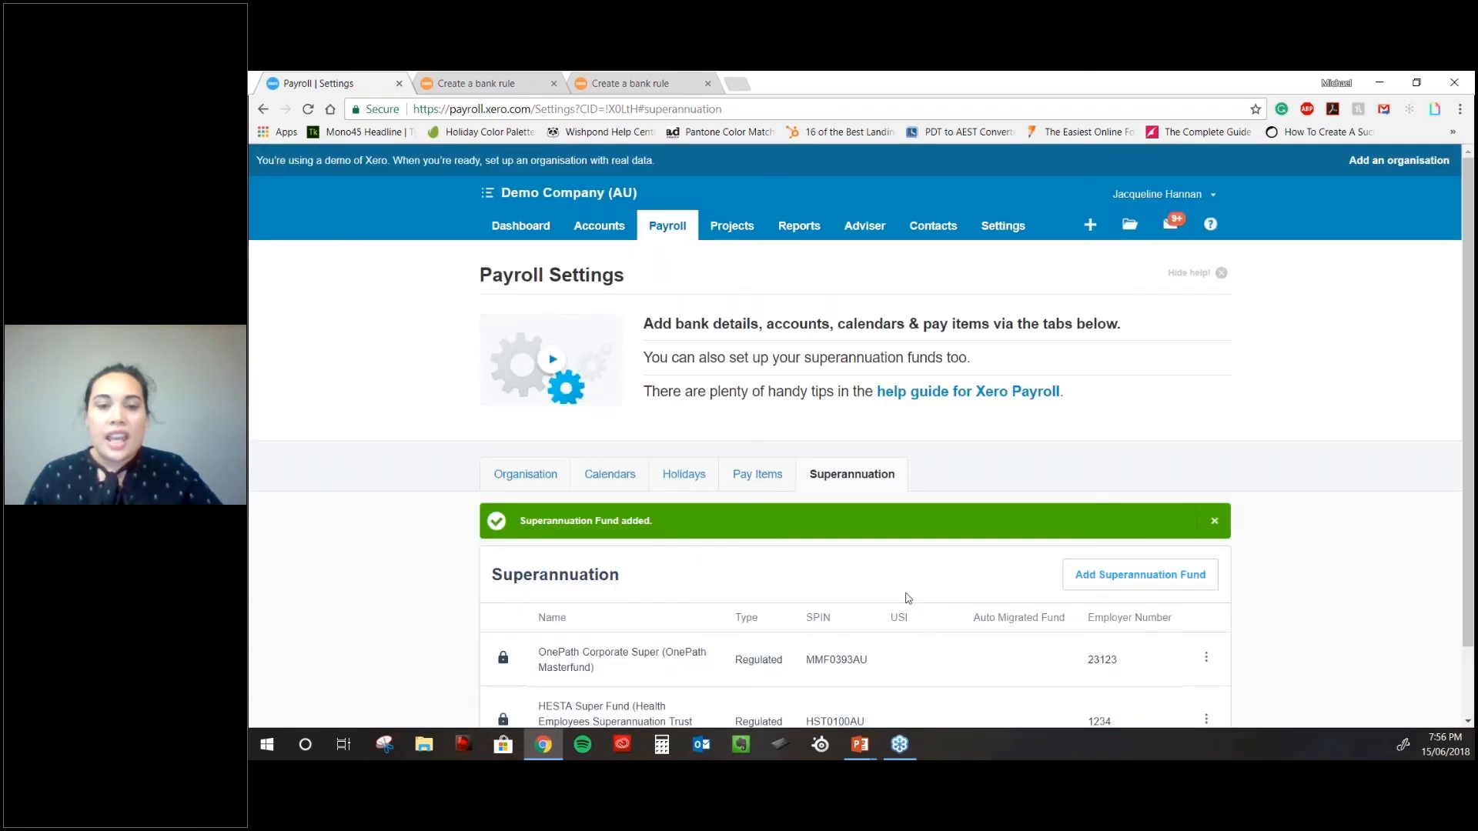
pyautogui.scroll(-1, 907, 598)
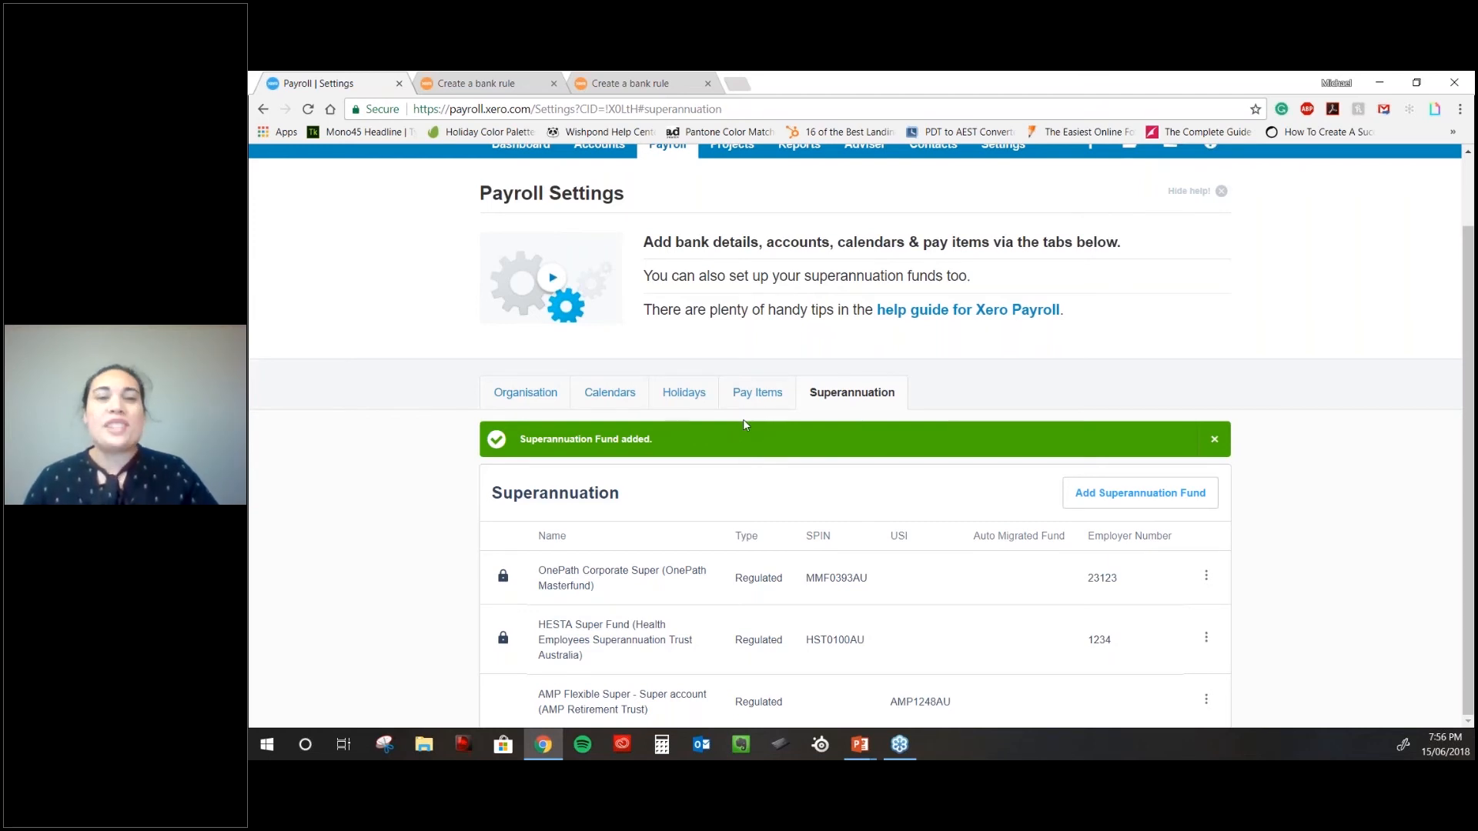
pyautogui.scroll(1, 742, 423)
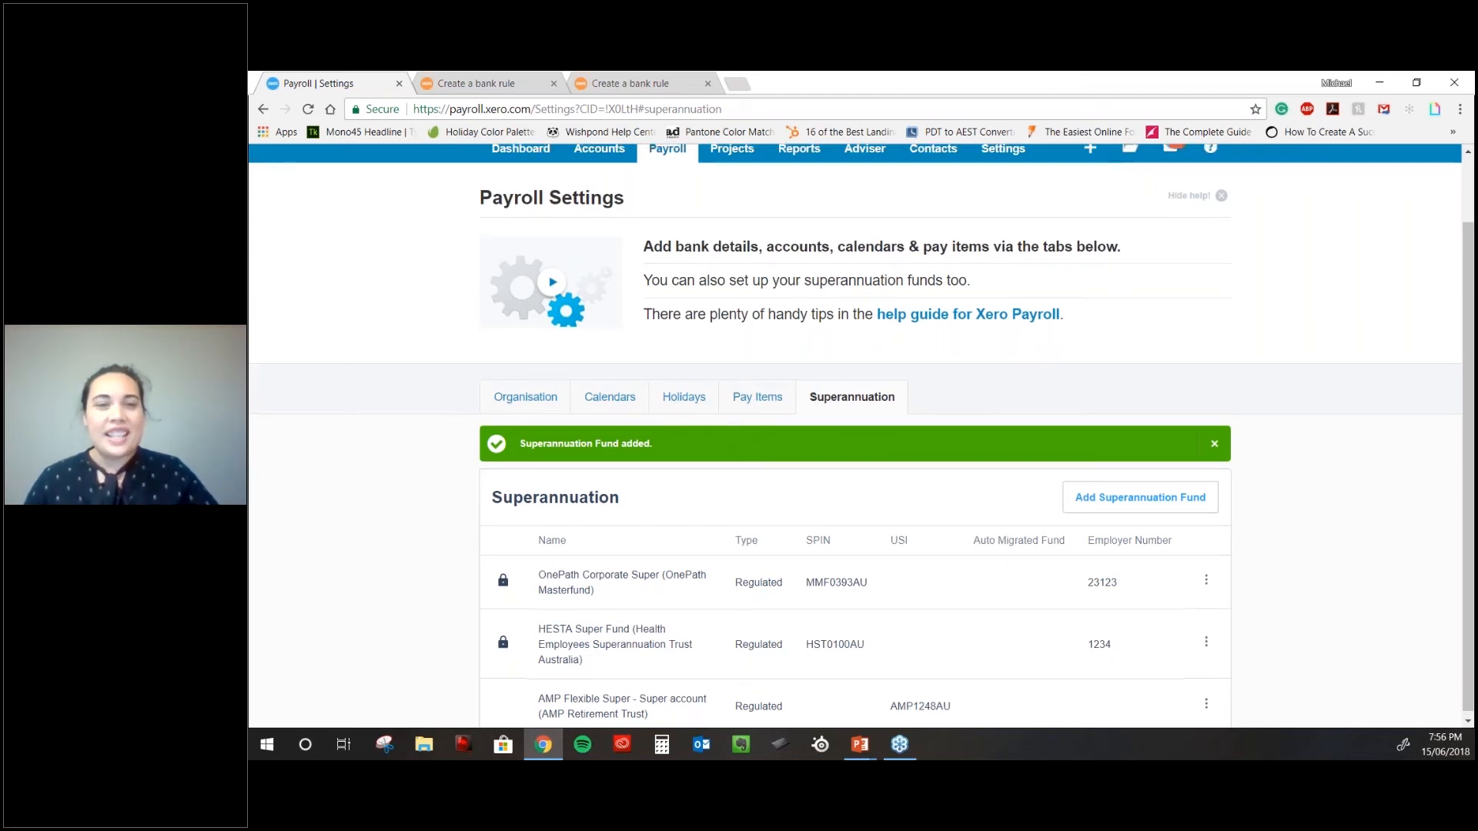
pyautogui.scroll(1, 742, 385)
# - Go to the Payroll Employees list and scroll down to the new-employee form
pyautogui.moveTo(667, 226)
pyautogui.click(701, 297)
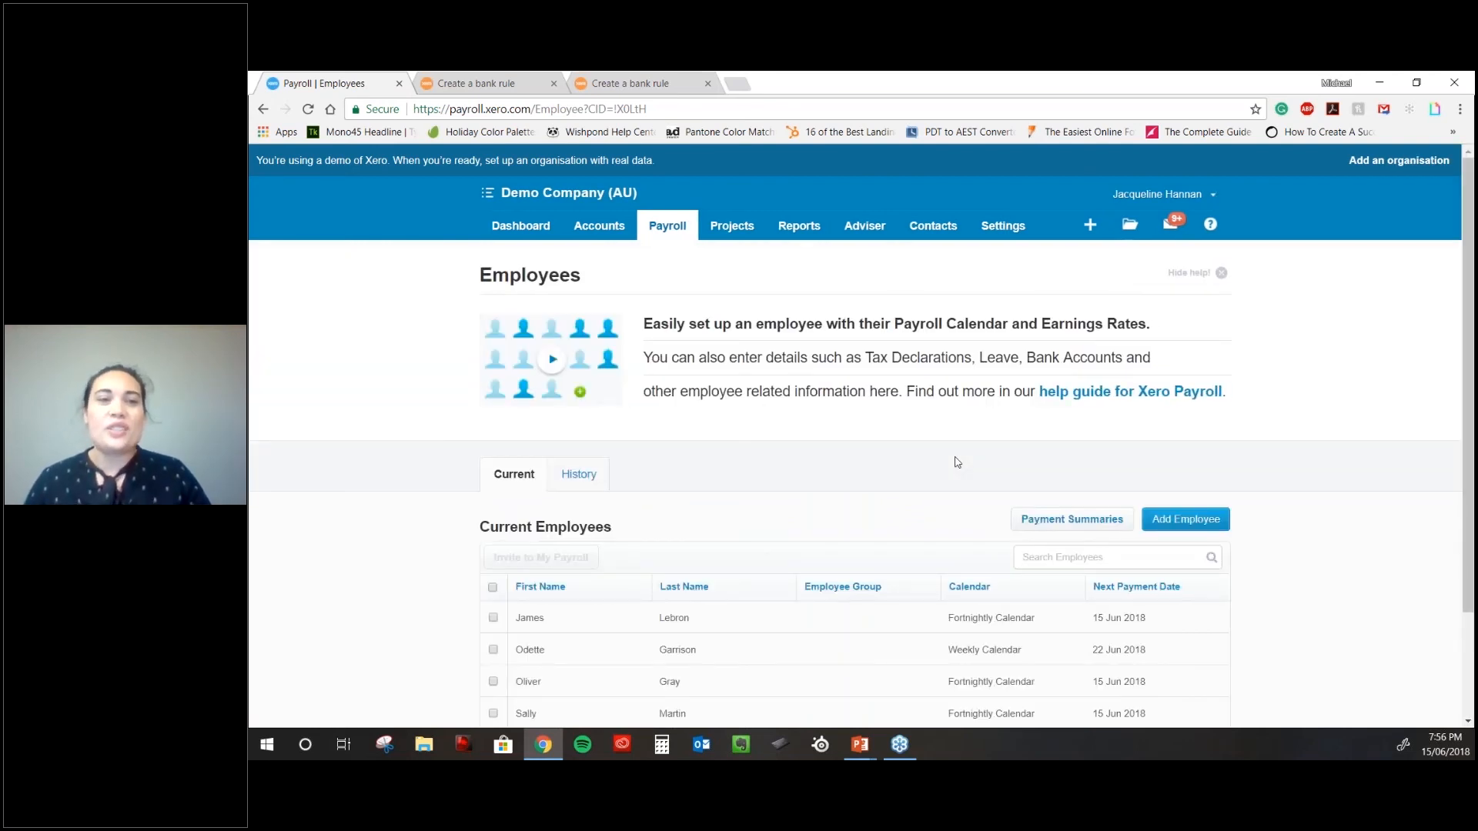
pyautogui.scroll(-1, 952, 460)
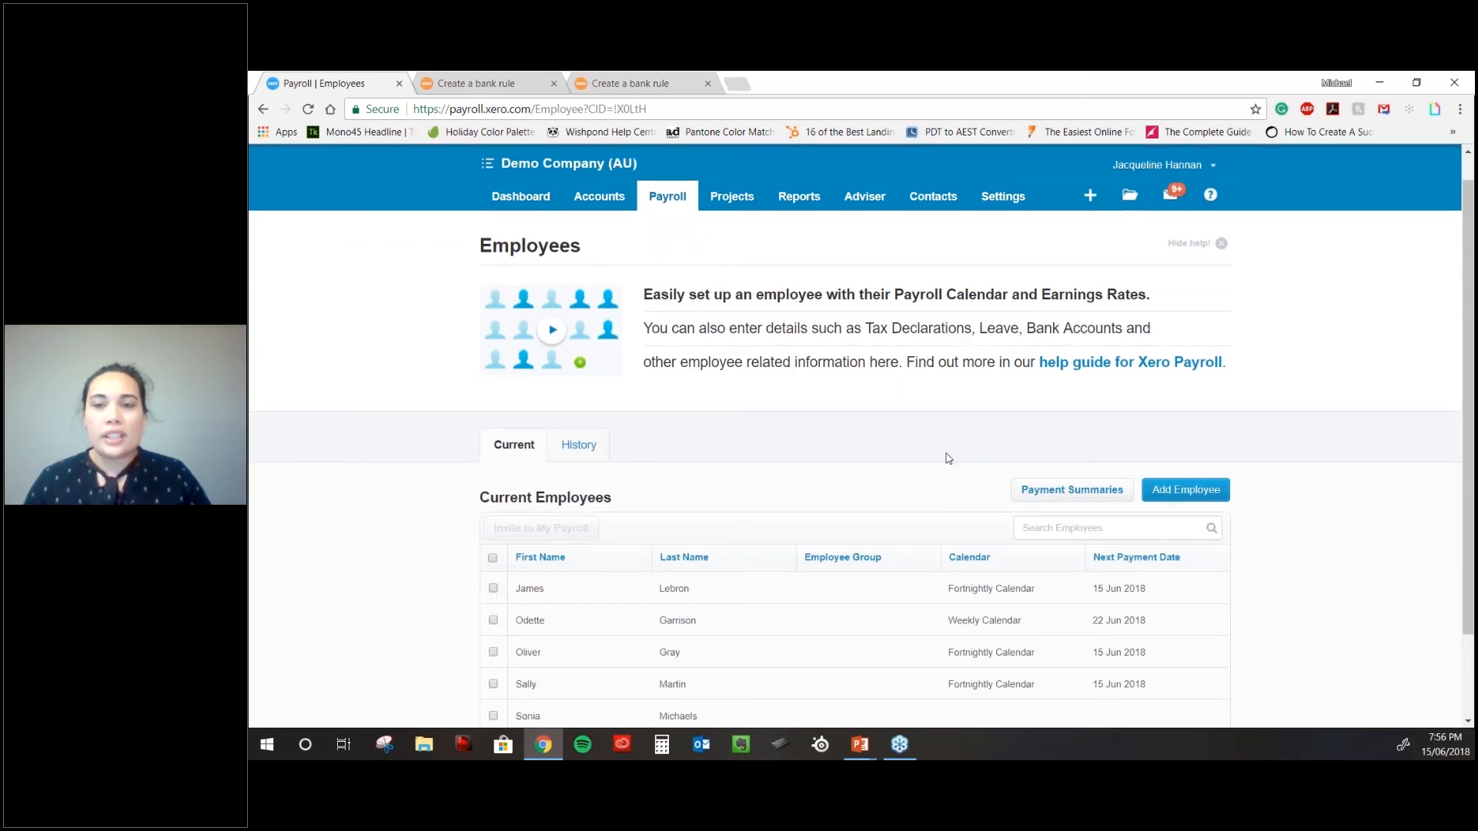
pyautogui.scroll(-1, 948, 458)
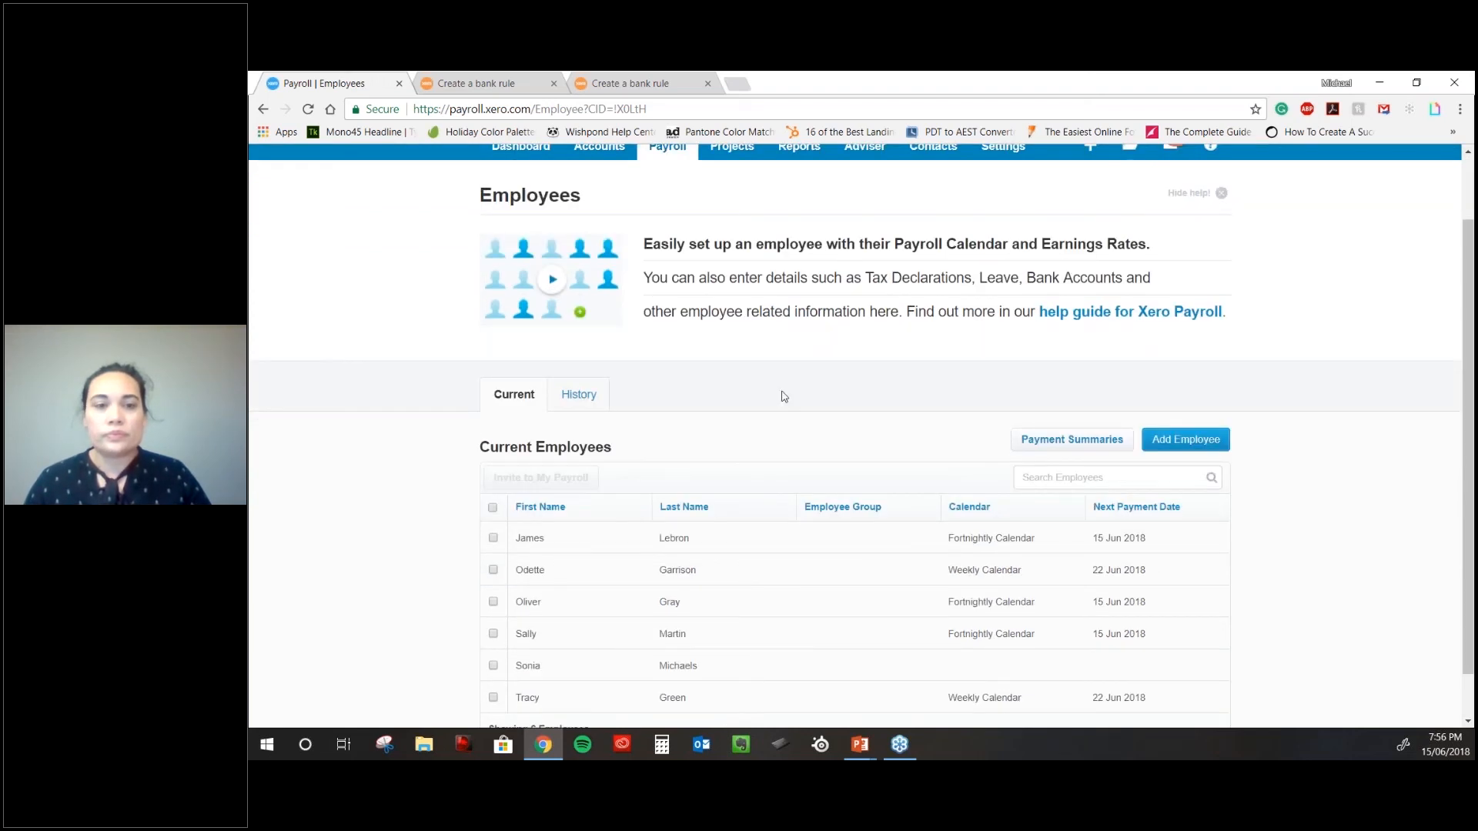
pyautogui.scroll(-1, 955, 396)
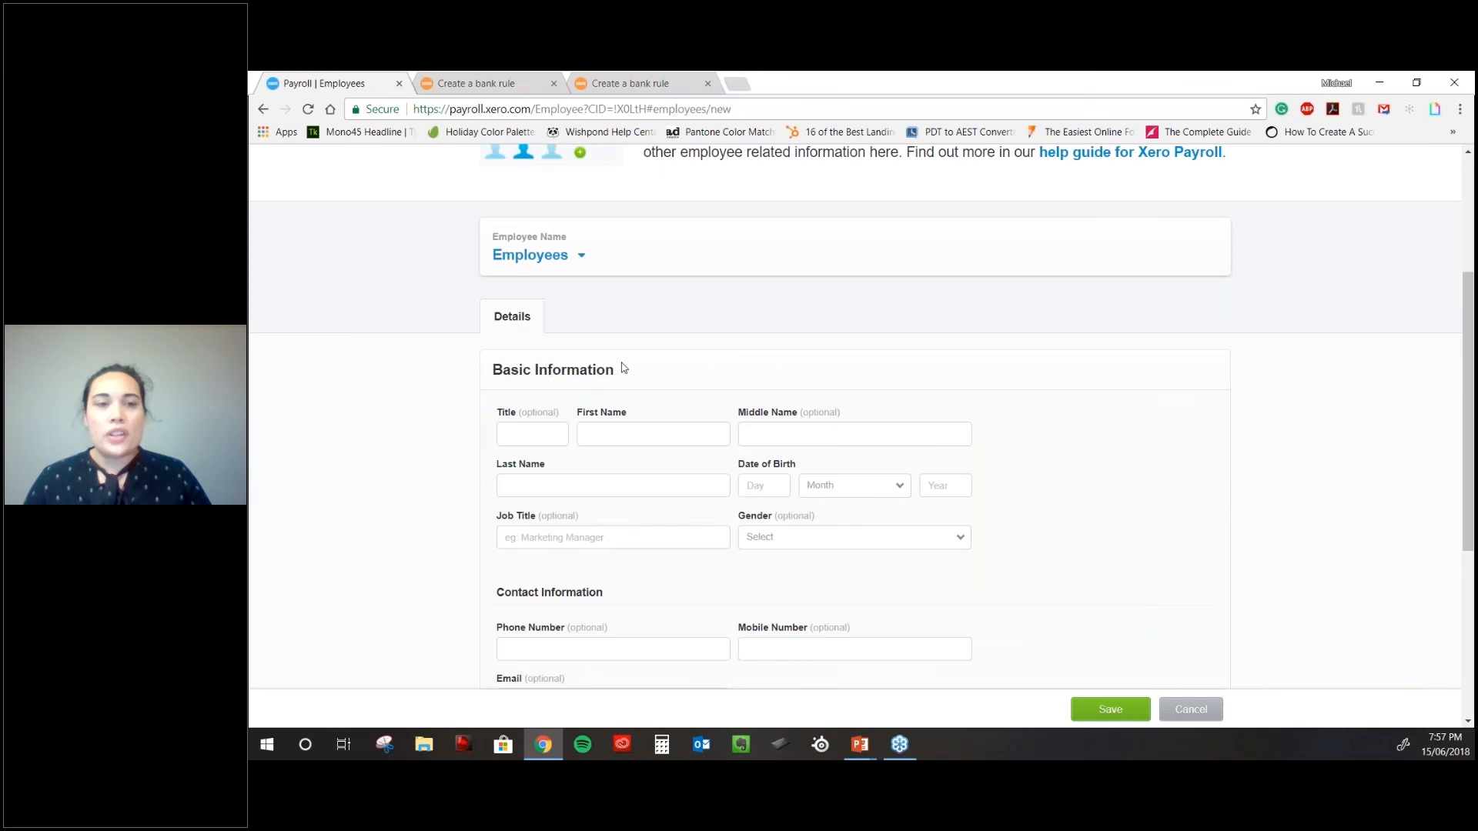
# - Enter the employee's title Mr and their first, middle and last names
pyautogui.scroll(-2, 623, 368)
pyautogui.scroll(-2, 552, 280)
pyautogui.click(552, 281)
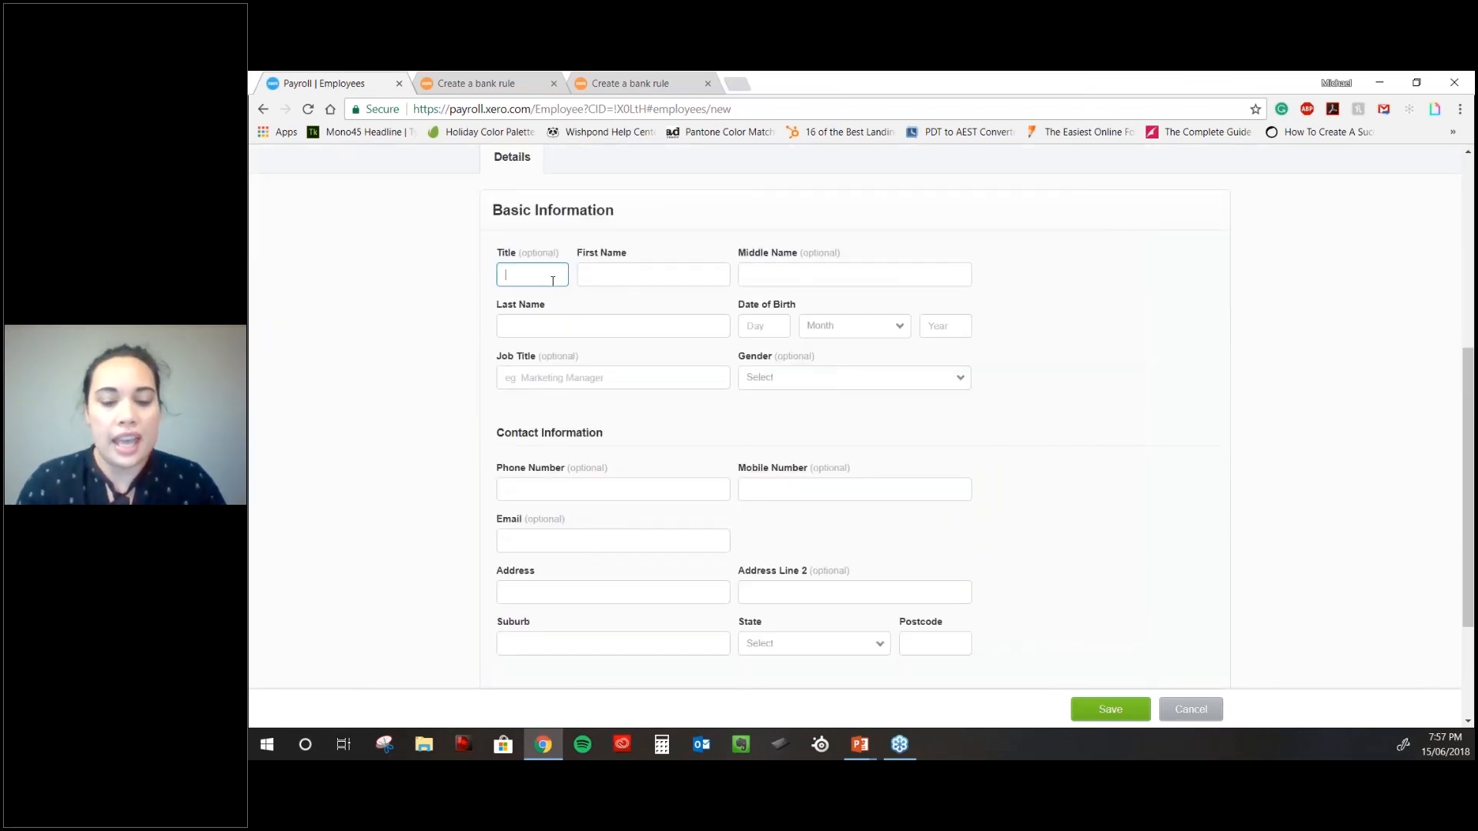
pyautogui.write('Mr')
pyautogui.press('Tab')
pyautogui.write('John')
pyautogui.press('Tab')
pyautogui.write('Sm')
pyautogui.press('BackSpace')
pyautogui.press('BackSpace')
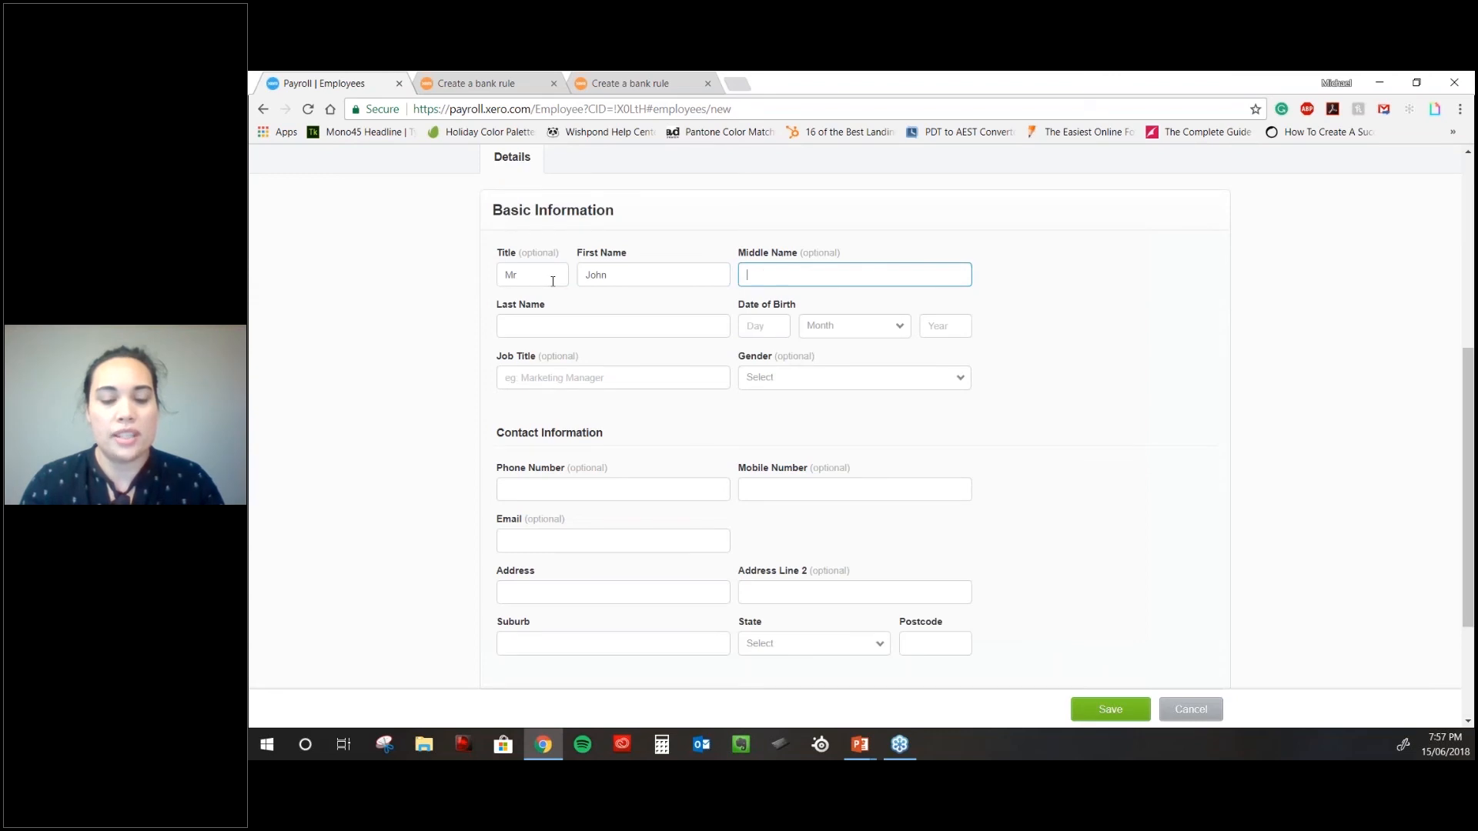
pyautogui.write('Harry')
pyautogui.press('Tab')
pyautogui.write('Smit')
pyautogui.press('BackSpace')
pyautogui.press('BackSpace')
pyautogui.press('BackSpace')
pyautogui.write('mith')
pyautogui.press('Tab')
pyautogui.write('17')
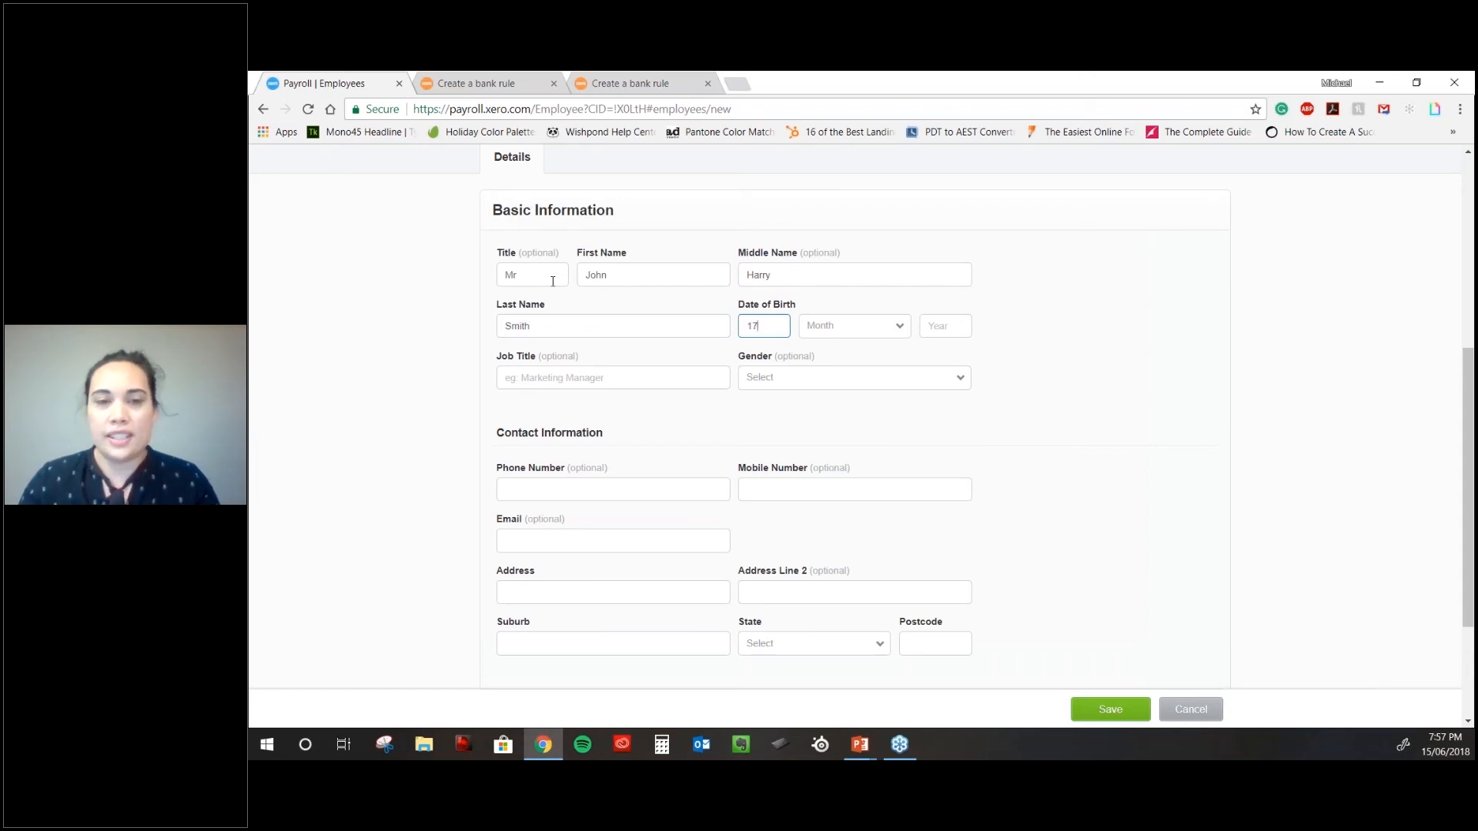
pyautogui.press('Tab')
pyautogui.press('n')
pyautogui.press('Return')
pyautogui.press('Tab')
pyautogui.write('1985')
pyautogui.press('Tab')
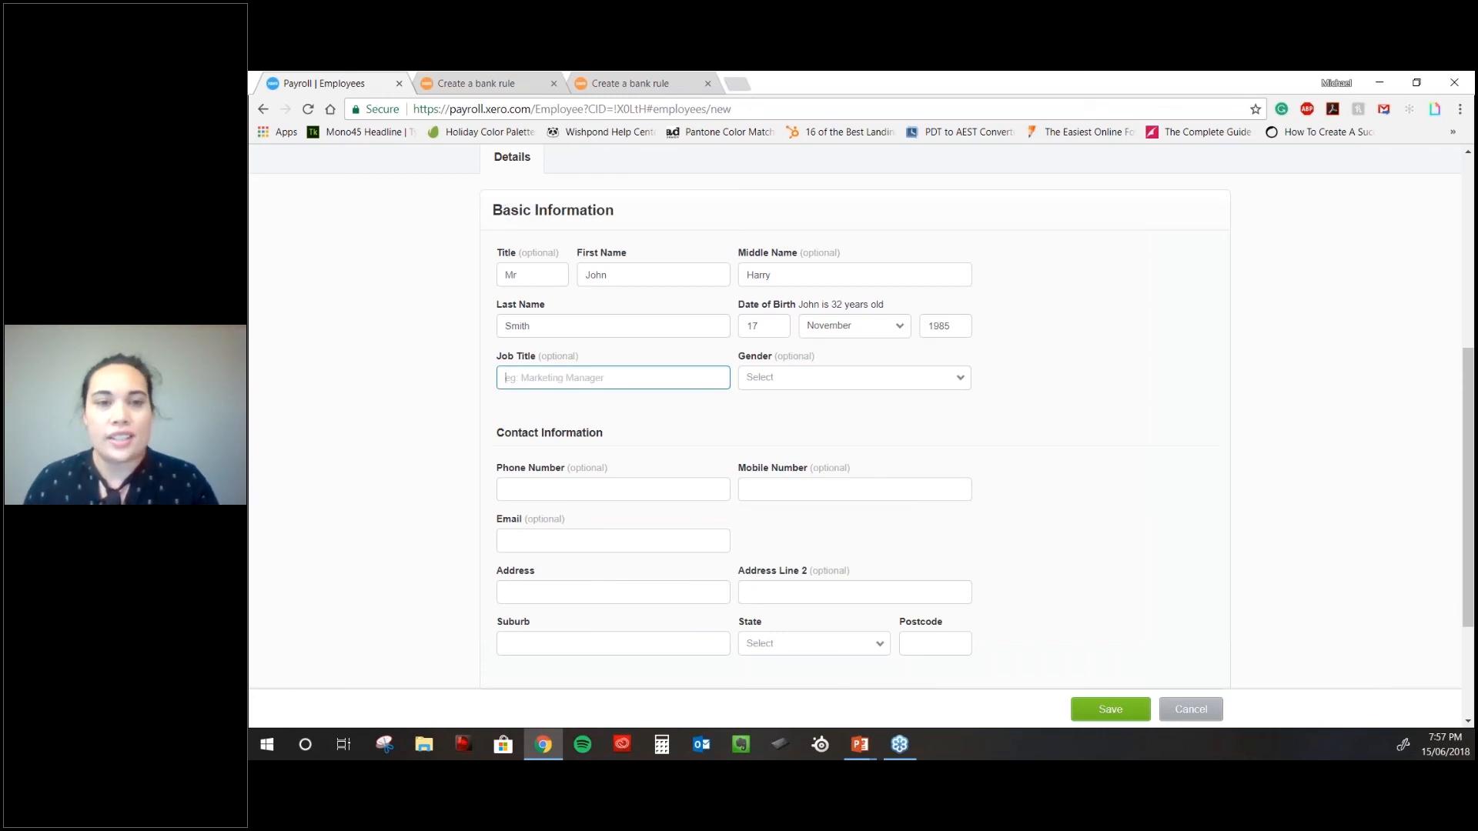
pyautogui.write('Marketing manager')
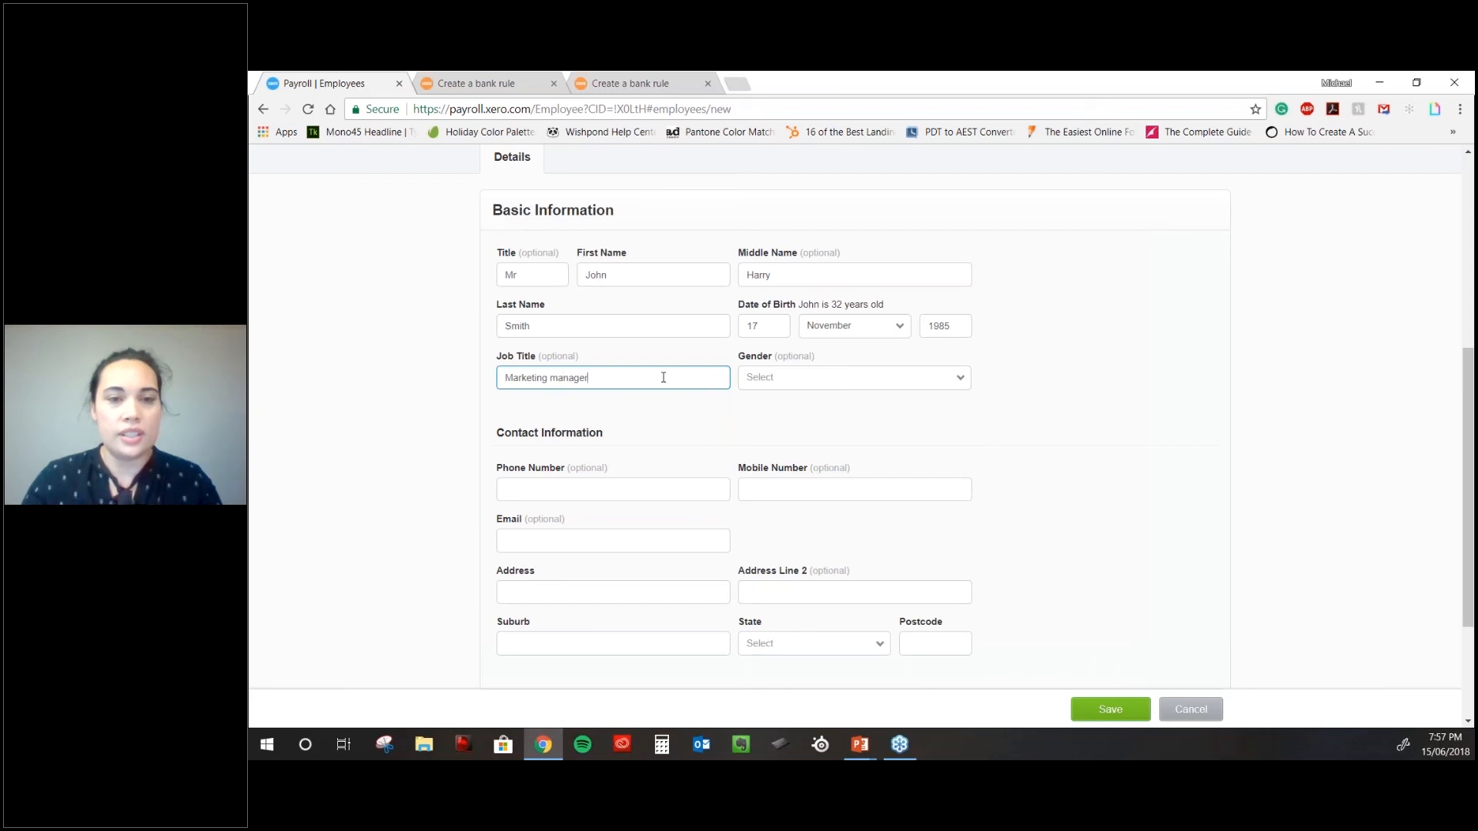
pyautogui.press('Tab')
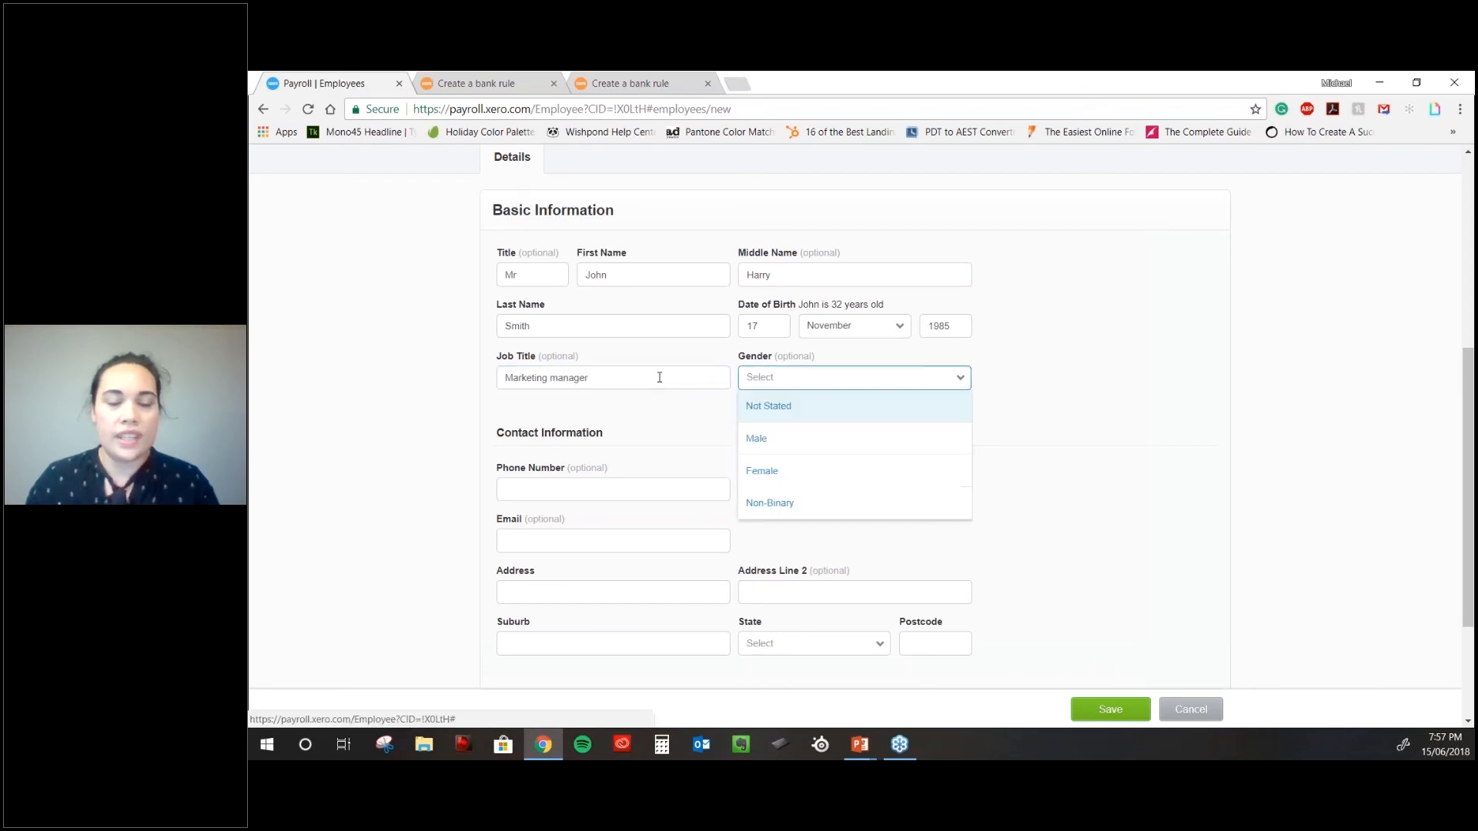
pyautogui.click(819, 445)
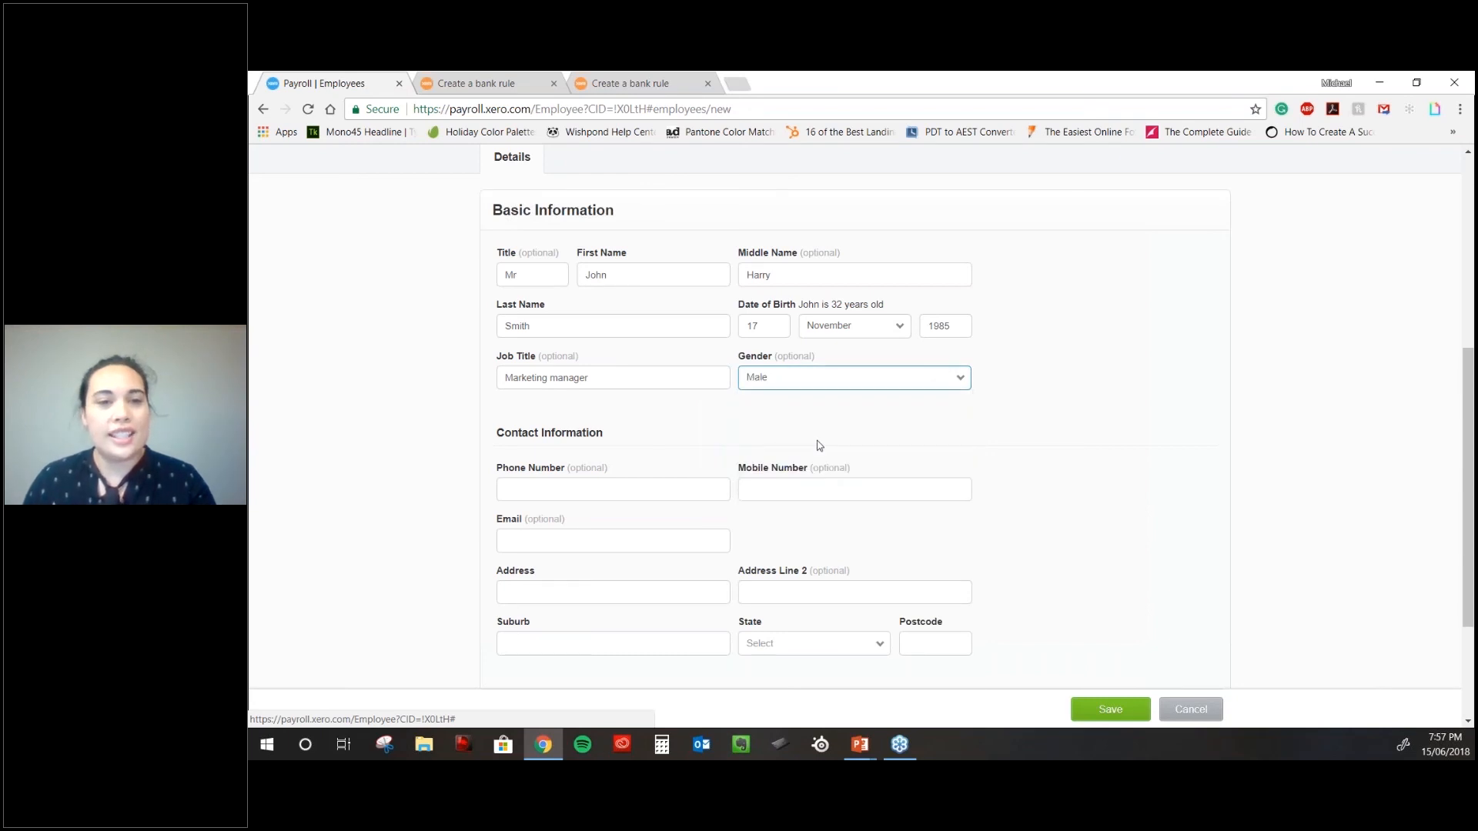
# - Enter the employee's mobile number and e-mail address
pyautogui.scroll(-1, 819, 445)
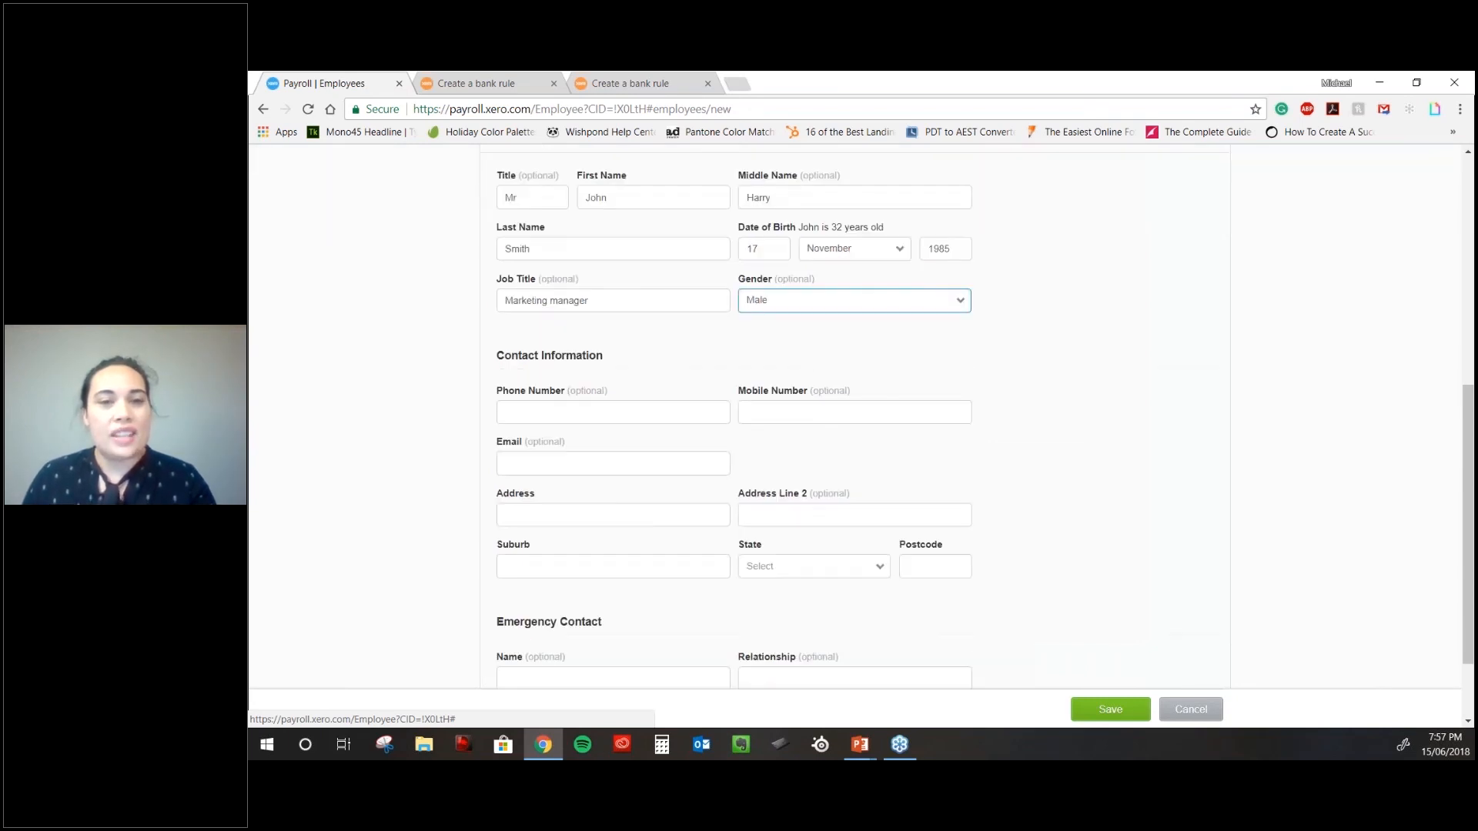
pyautogui.scroll(-1, 819, 445)
pyautogui.click(612, 330)
pyautogui.click(758, 332)
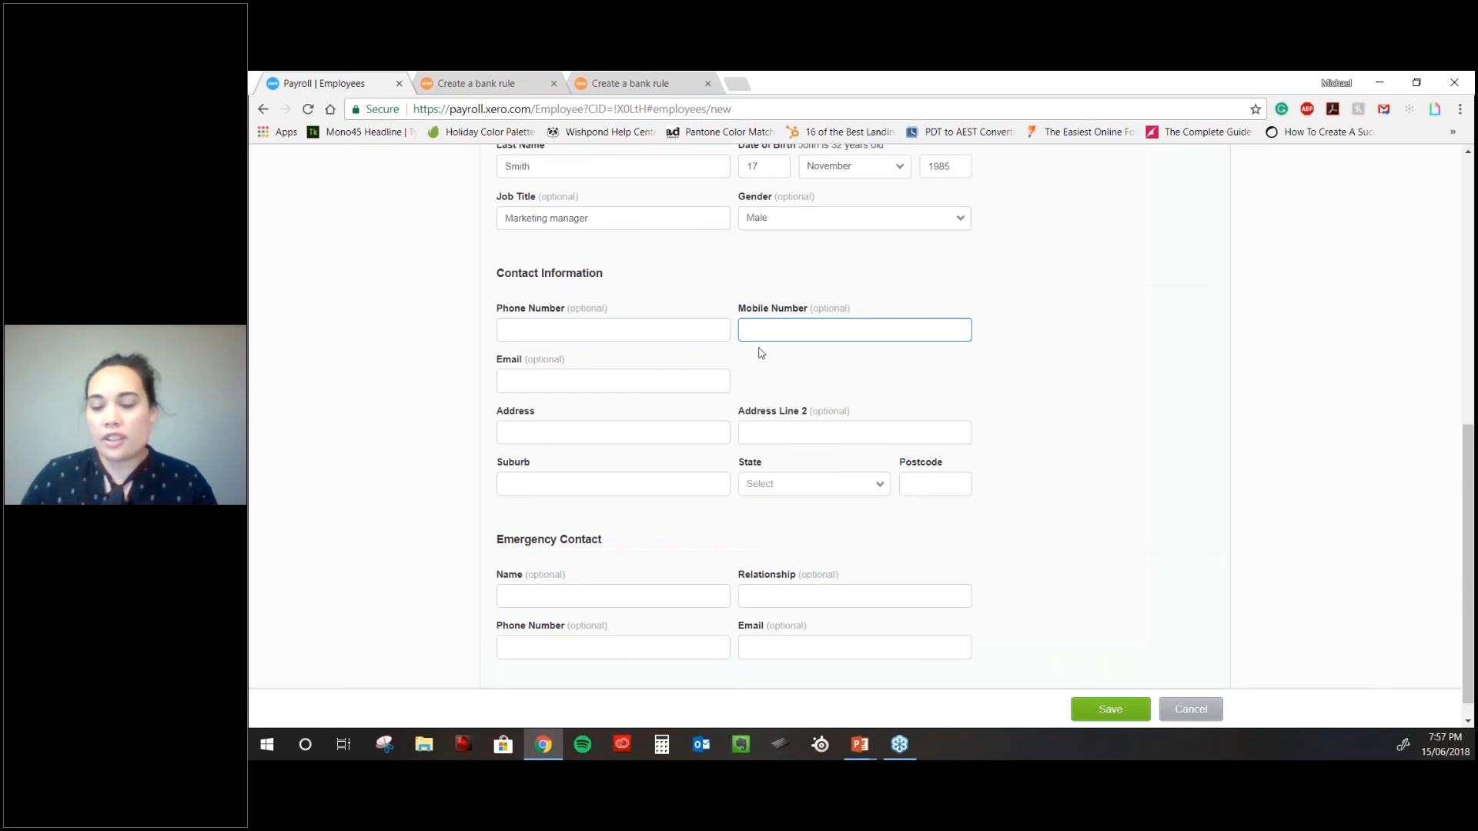
pyautogui.press('Tab')
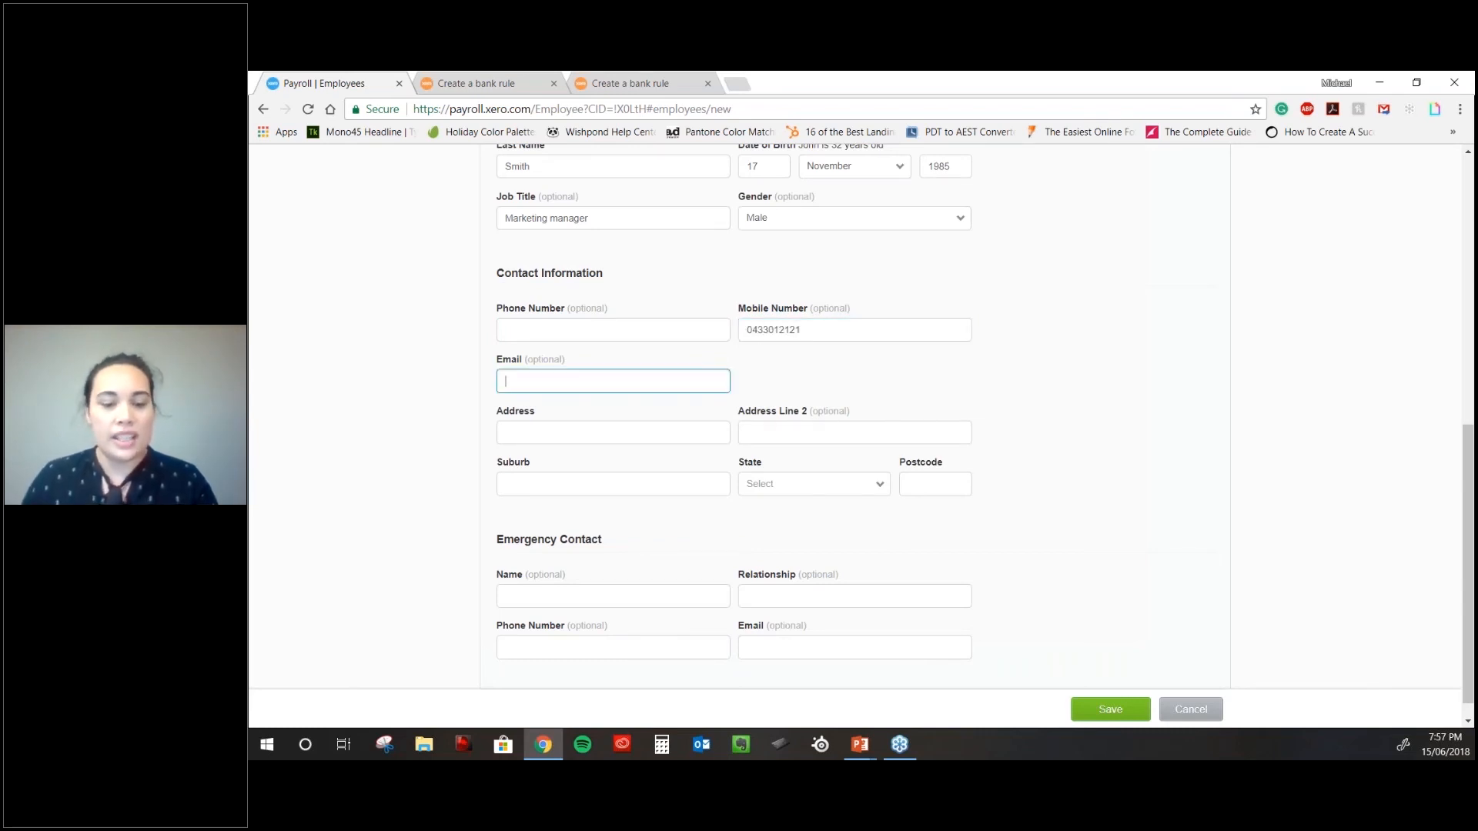
pyautogui.press('Tab')
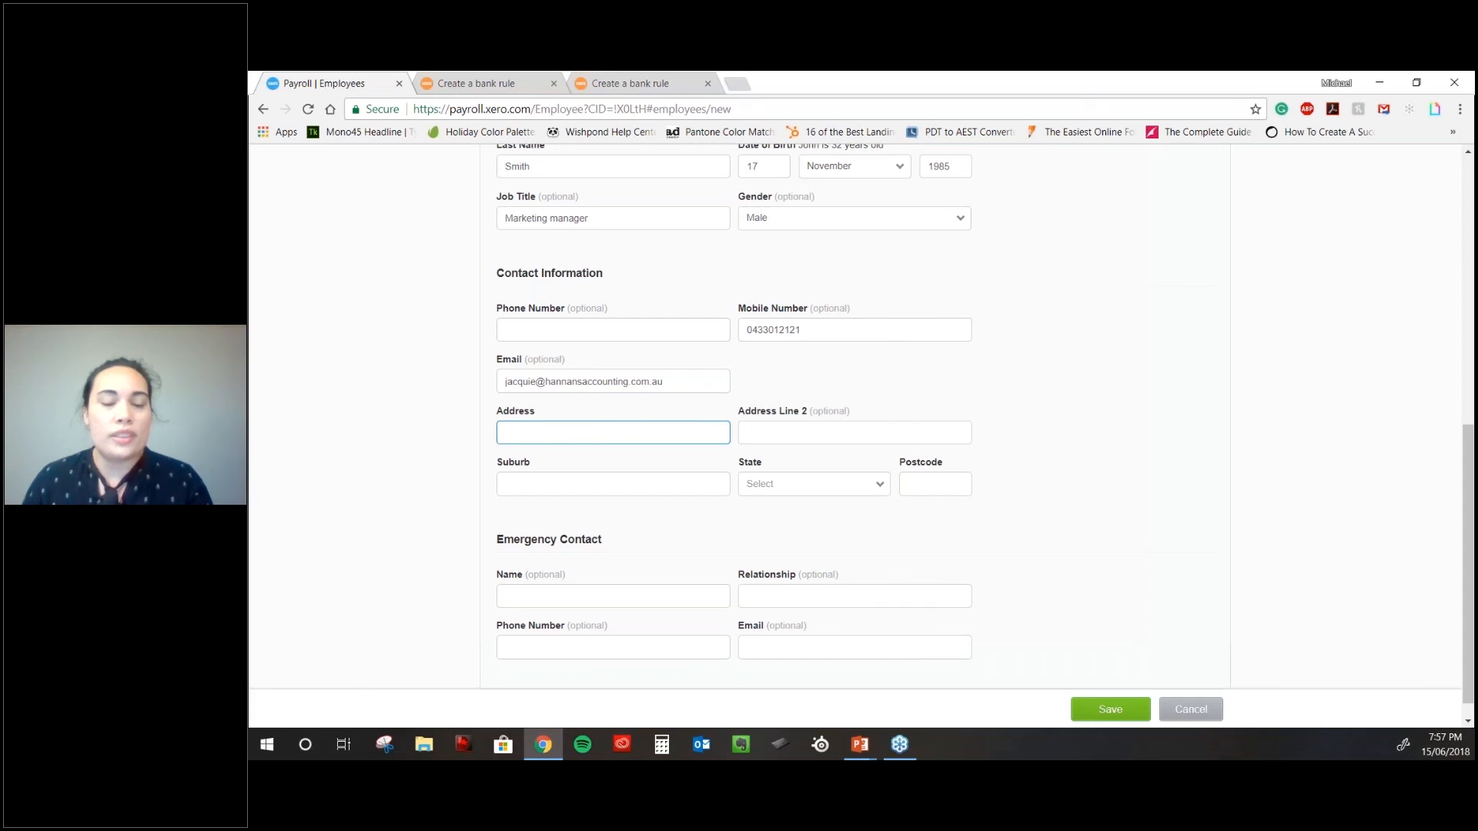
# - Enter the employee's street address, then fill suburb and remaining contact fields from autofill
pyautogui.scroll(-1, 645, 426)
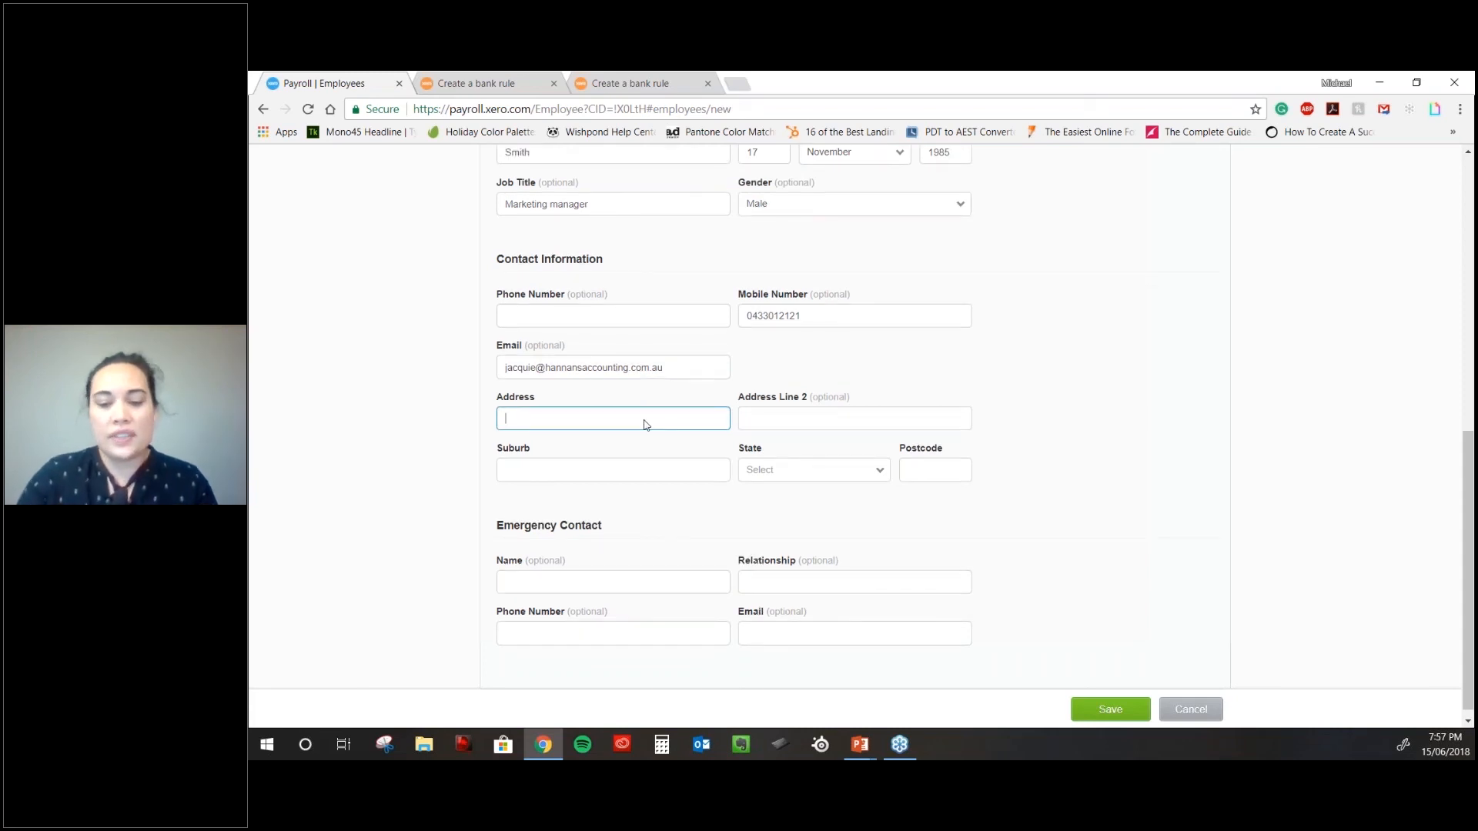
pyautogui.scroll(-1, 645, 426)
pyautogui.write('123 Somewhere Street')
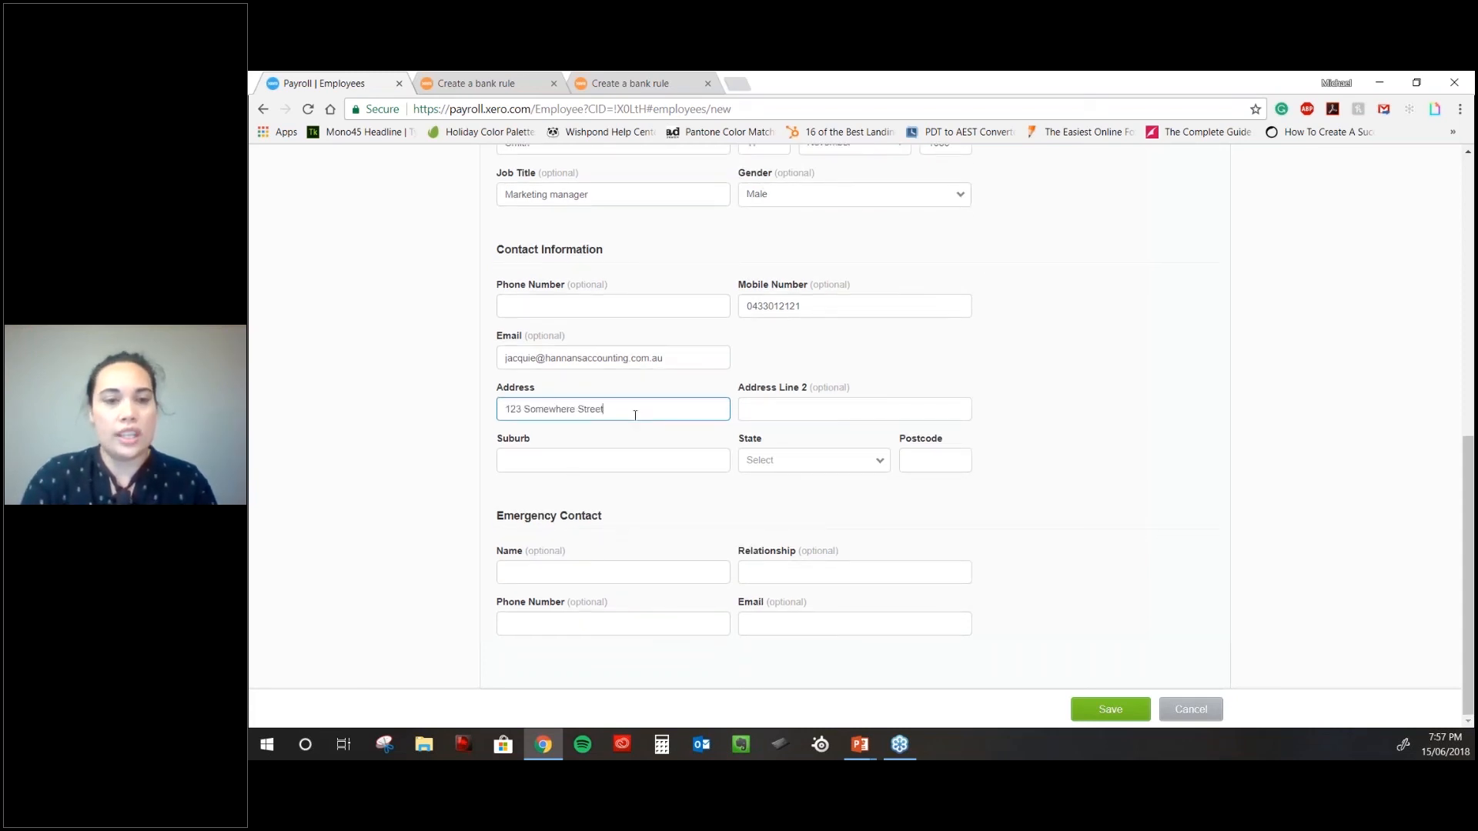
pyautogui.press('Tab')
pyautogui.write('log')
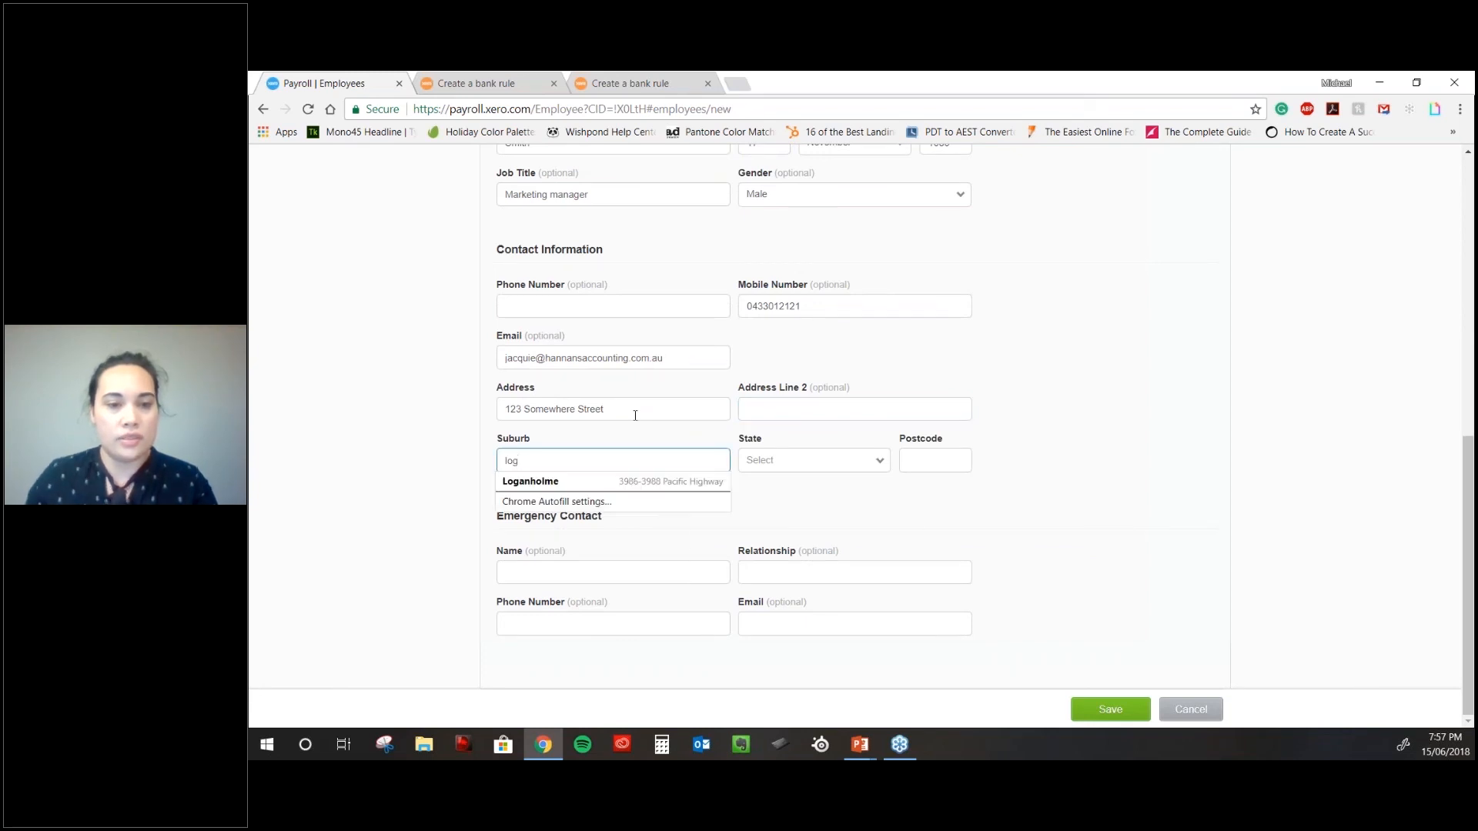
pyautogui.click(538, 481)
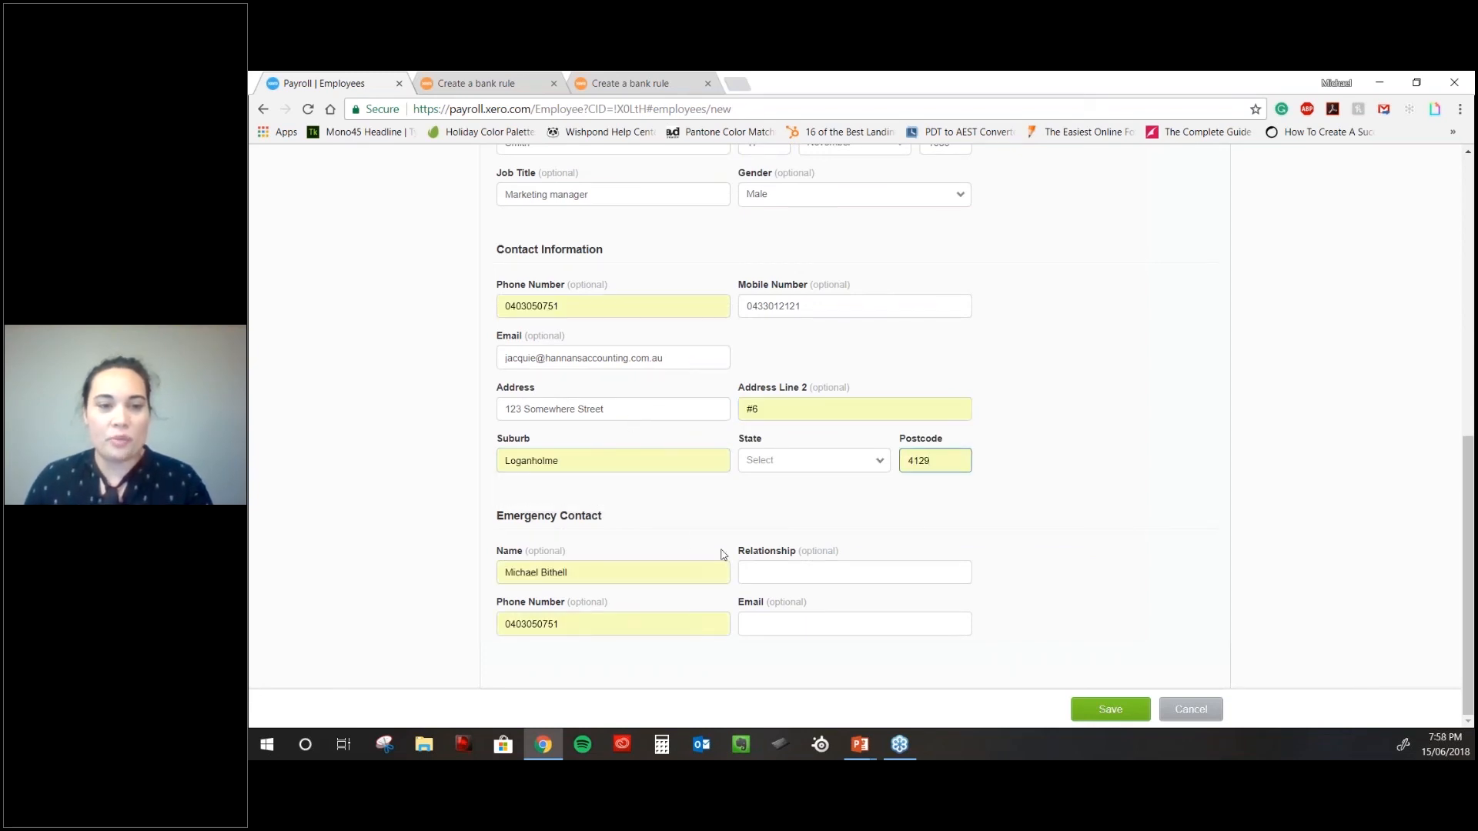
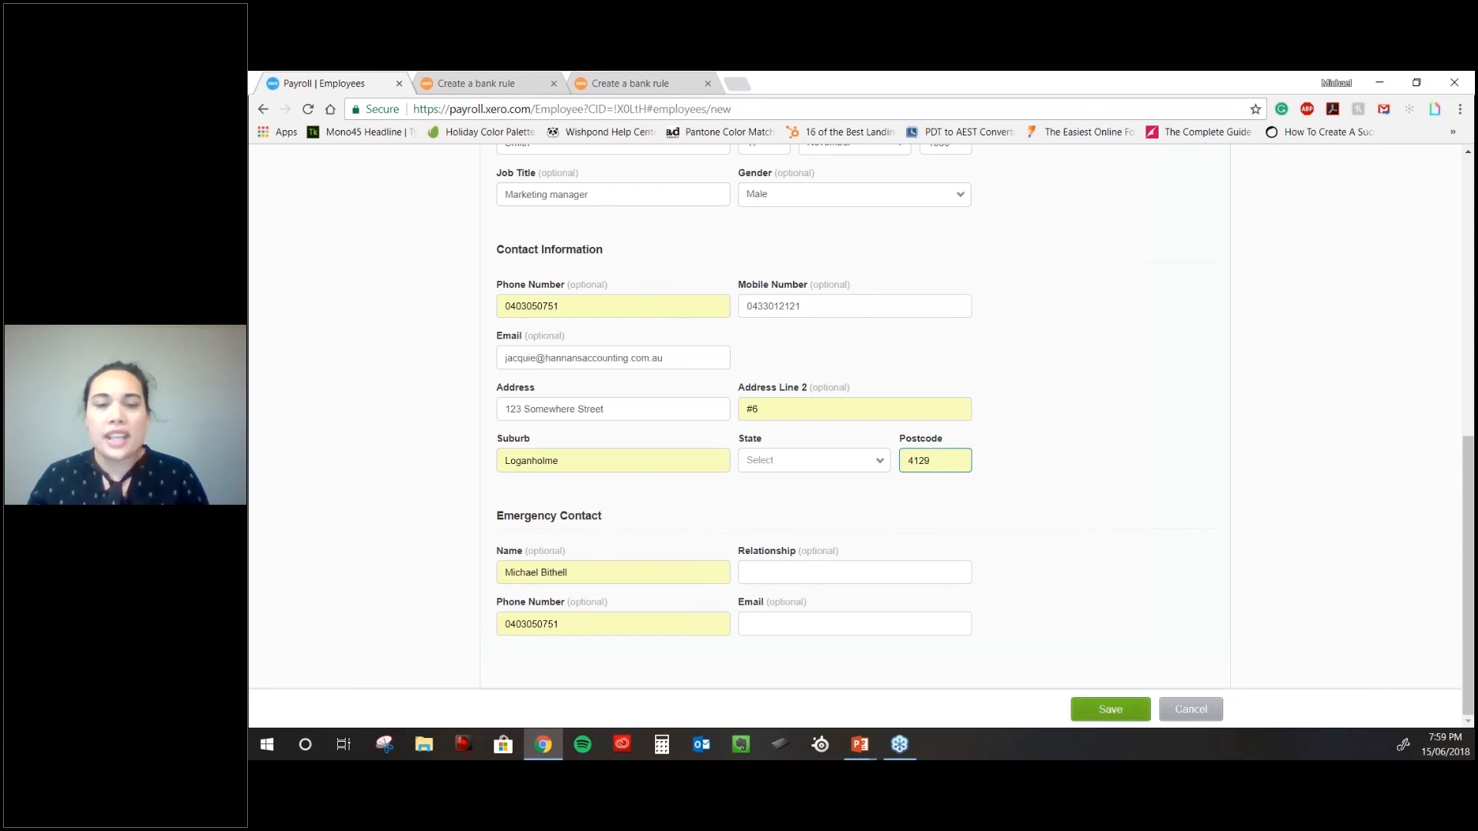
# - Set the employee's state to Queensland and save the contact details form
pyautogui.click(1110, 708)
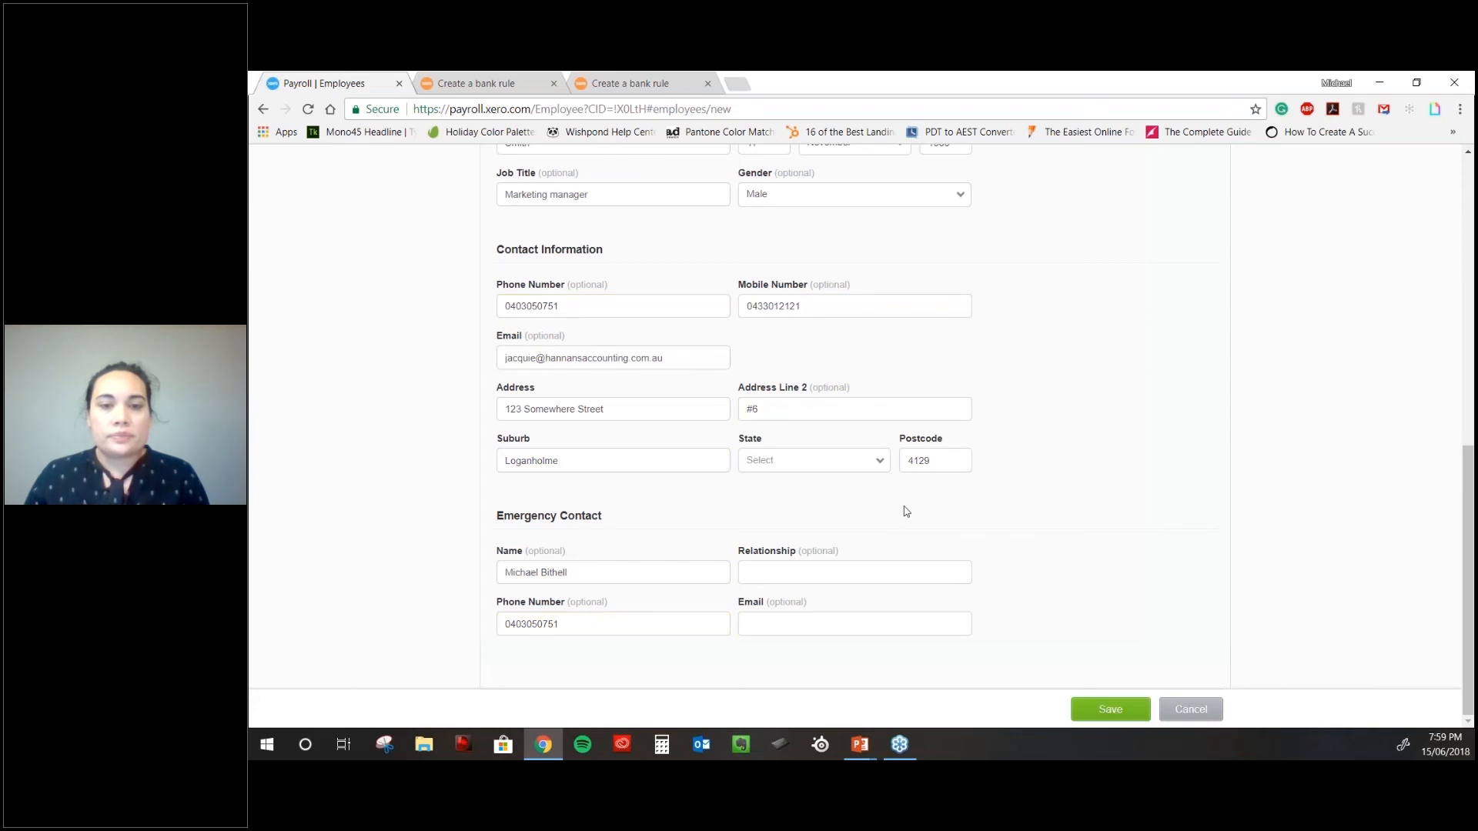
pyautogui.click(1103, 712)
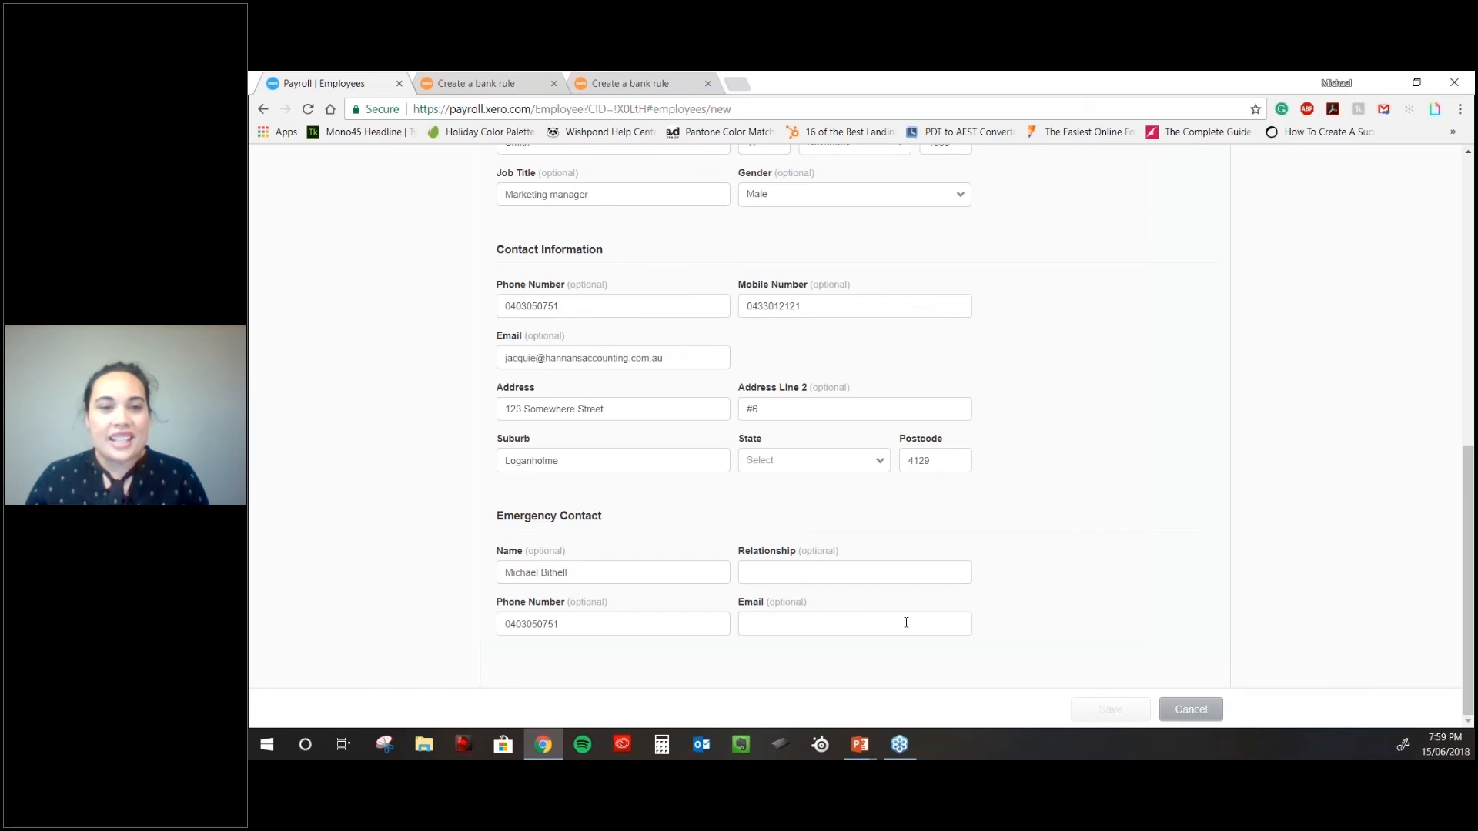
pyautogui.scroll(-5, 758, 603)
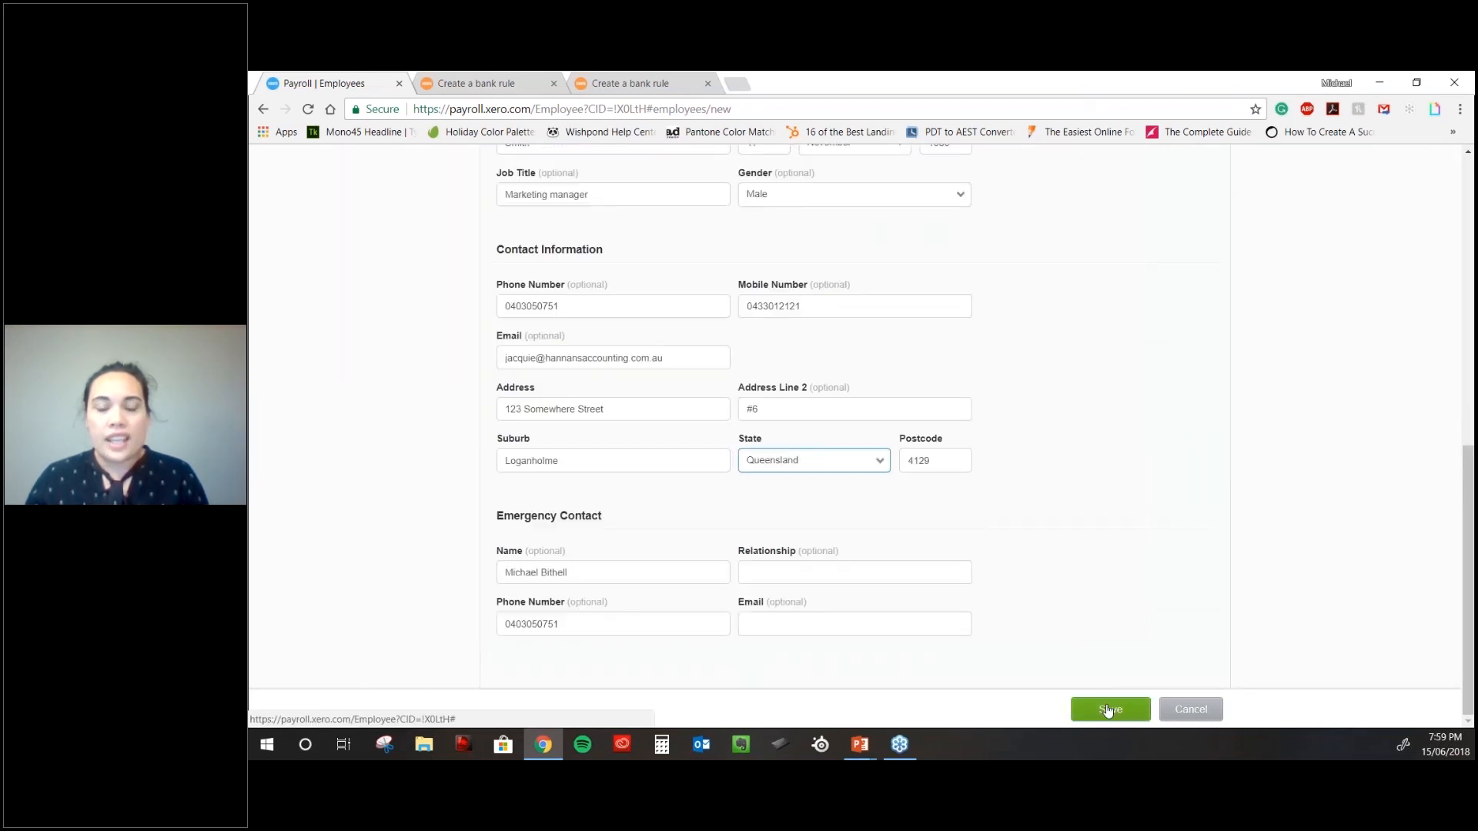
pyautogui.click(1111, 709)
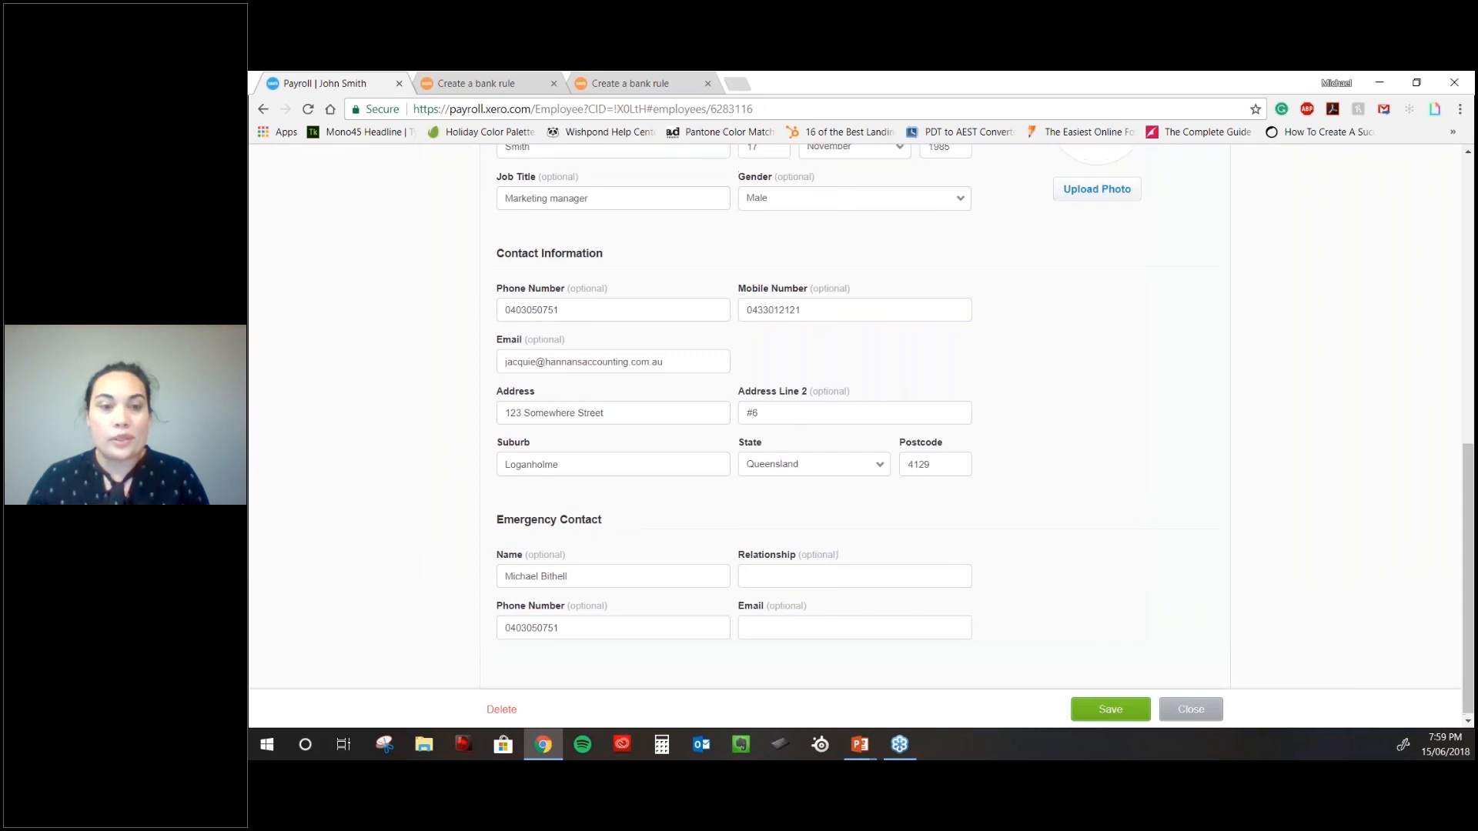
pyautogui.scroll(1, 792, 583)
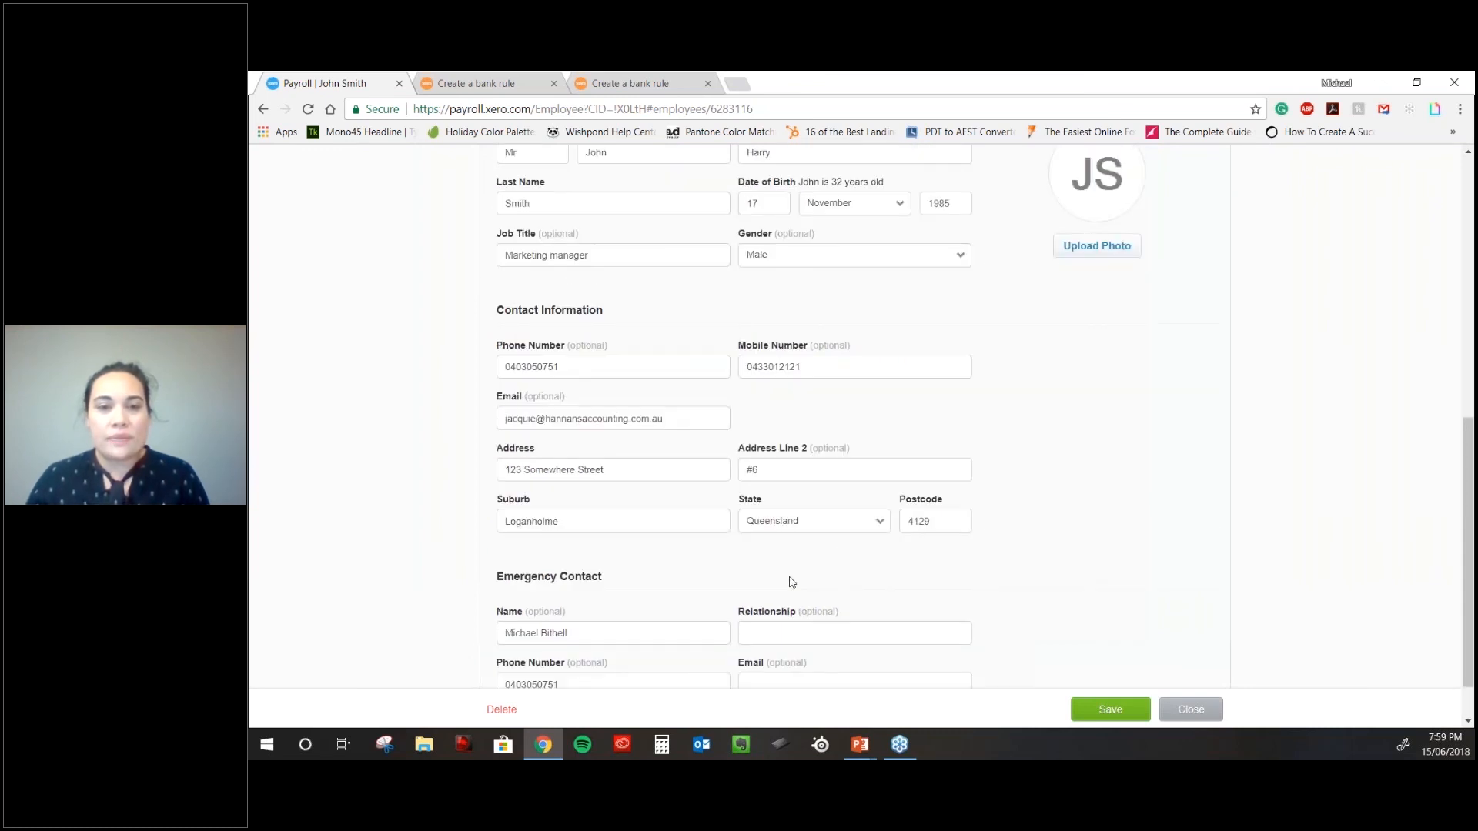
pyautogui.scroll(6, 791, 582)
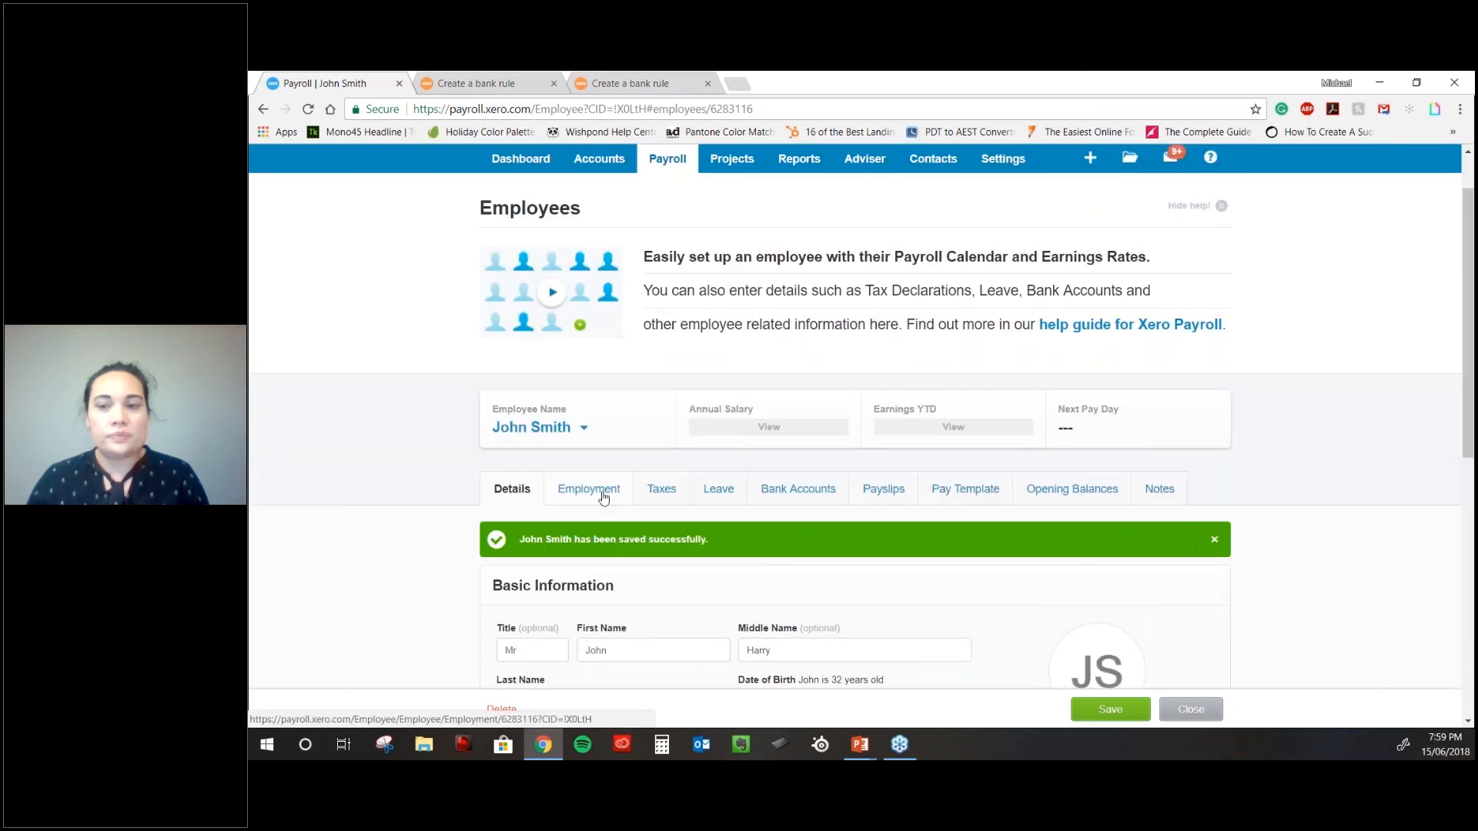
# - Set start date 15 Jun 2018, classification Admin, Weekly calendar and Ordinary Hours earnings rate
pyautogui.click(603, 497)
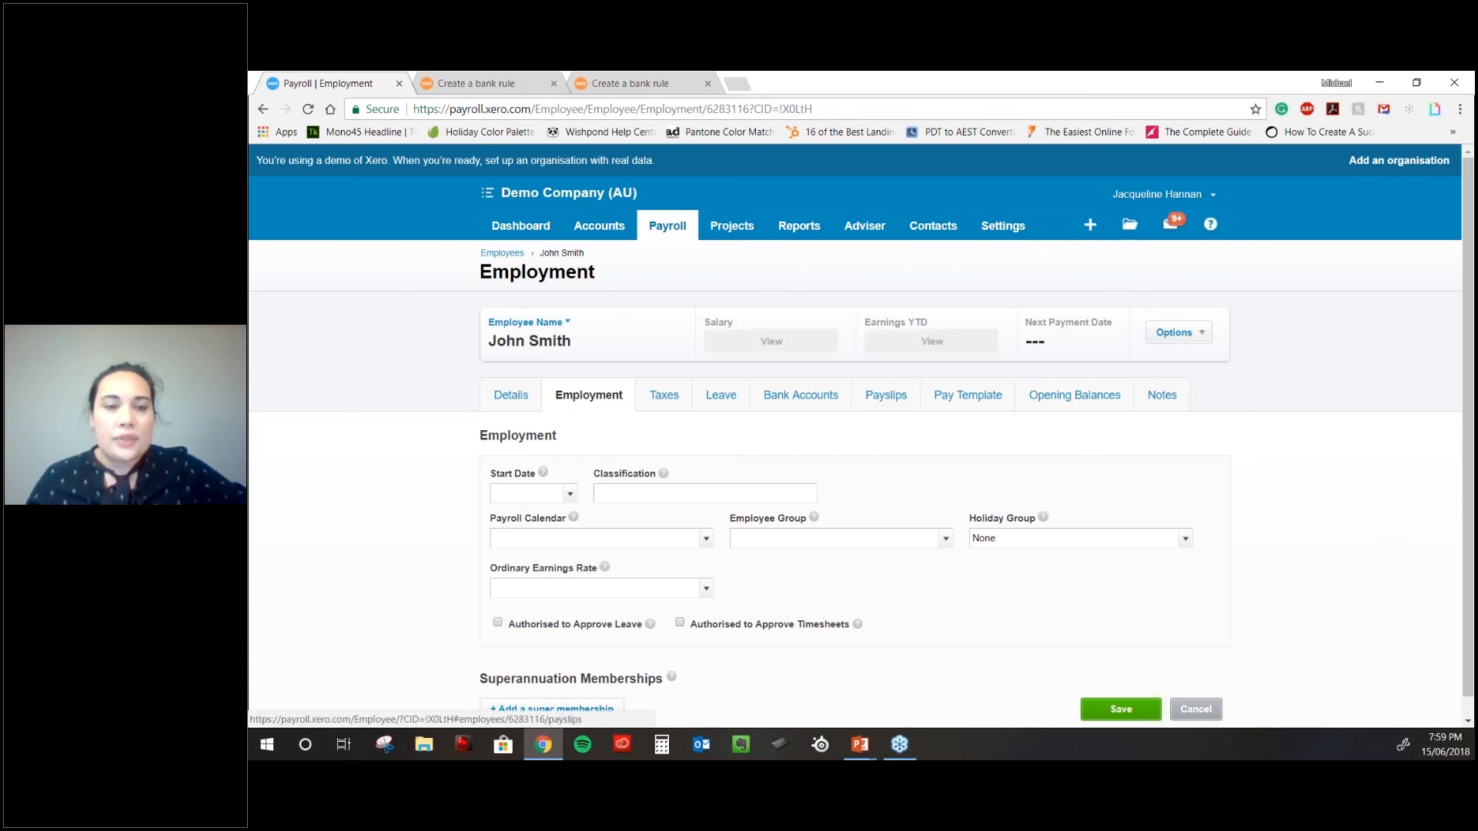
pyautogui.scroll(-1, 821, 493)
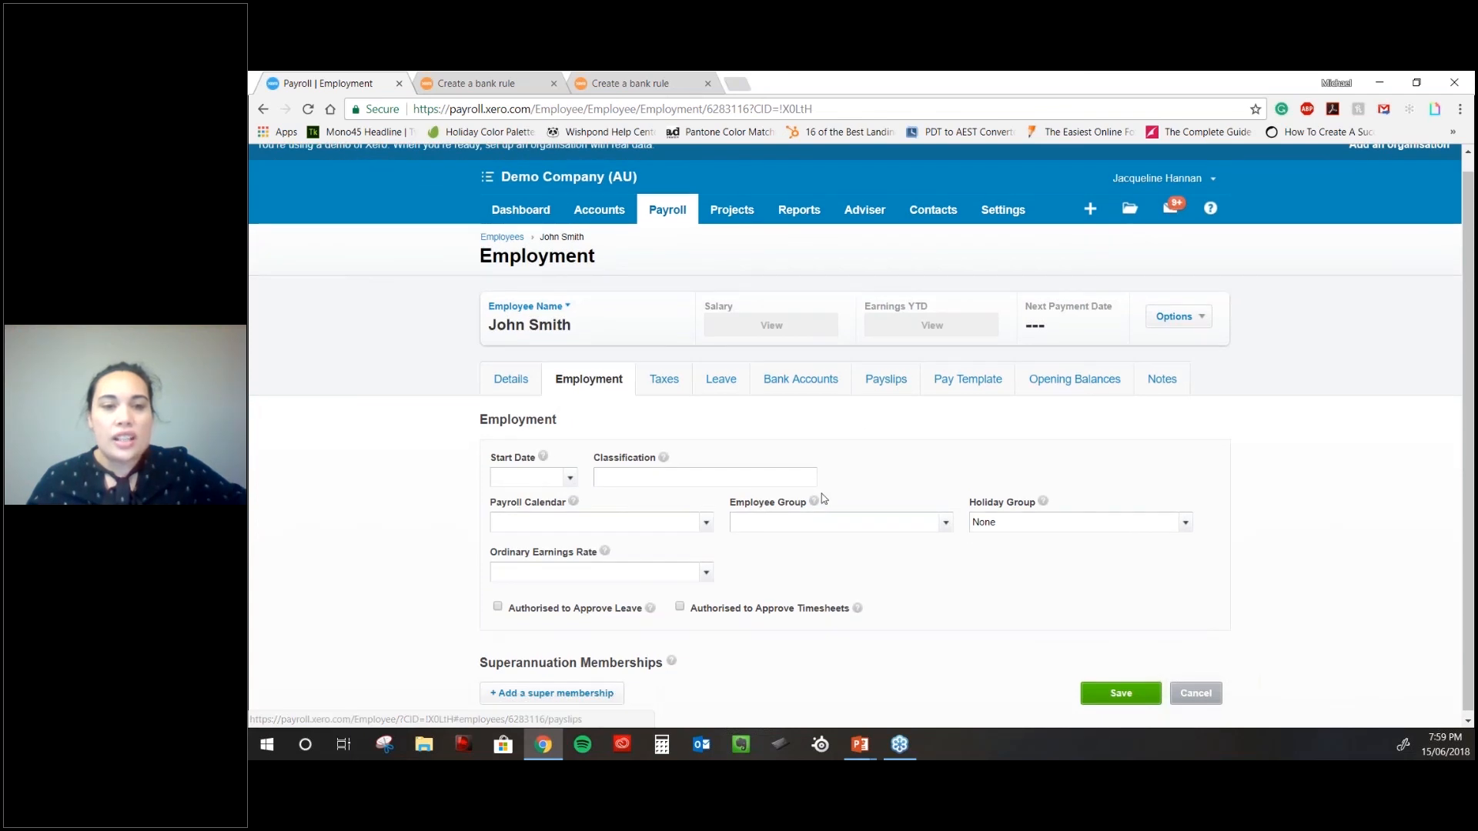
pyautogui.click(672, 479)
pyautogui.write('Admin')
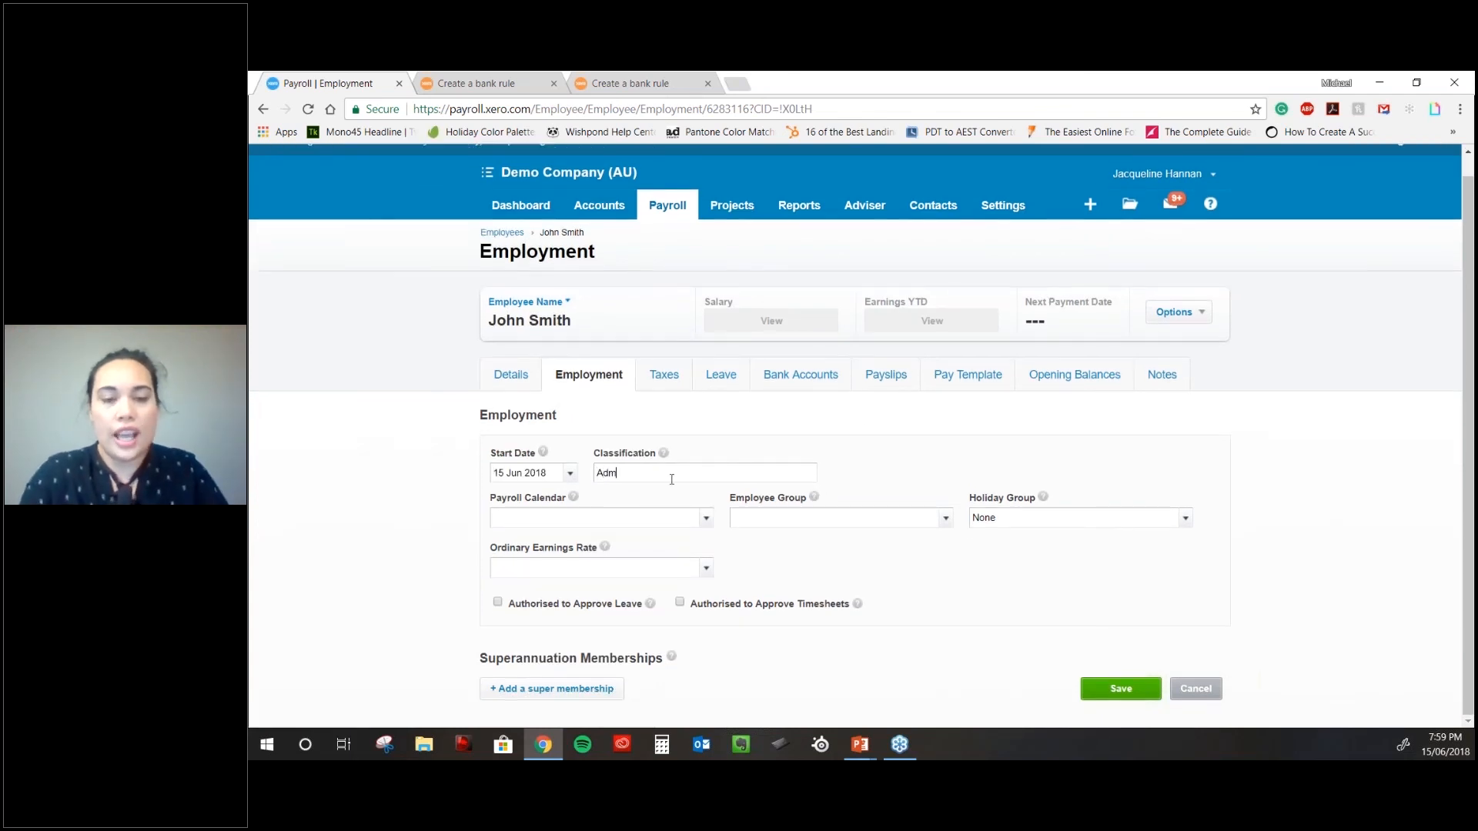
pyautogui.click(700, 517)
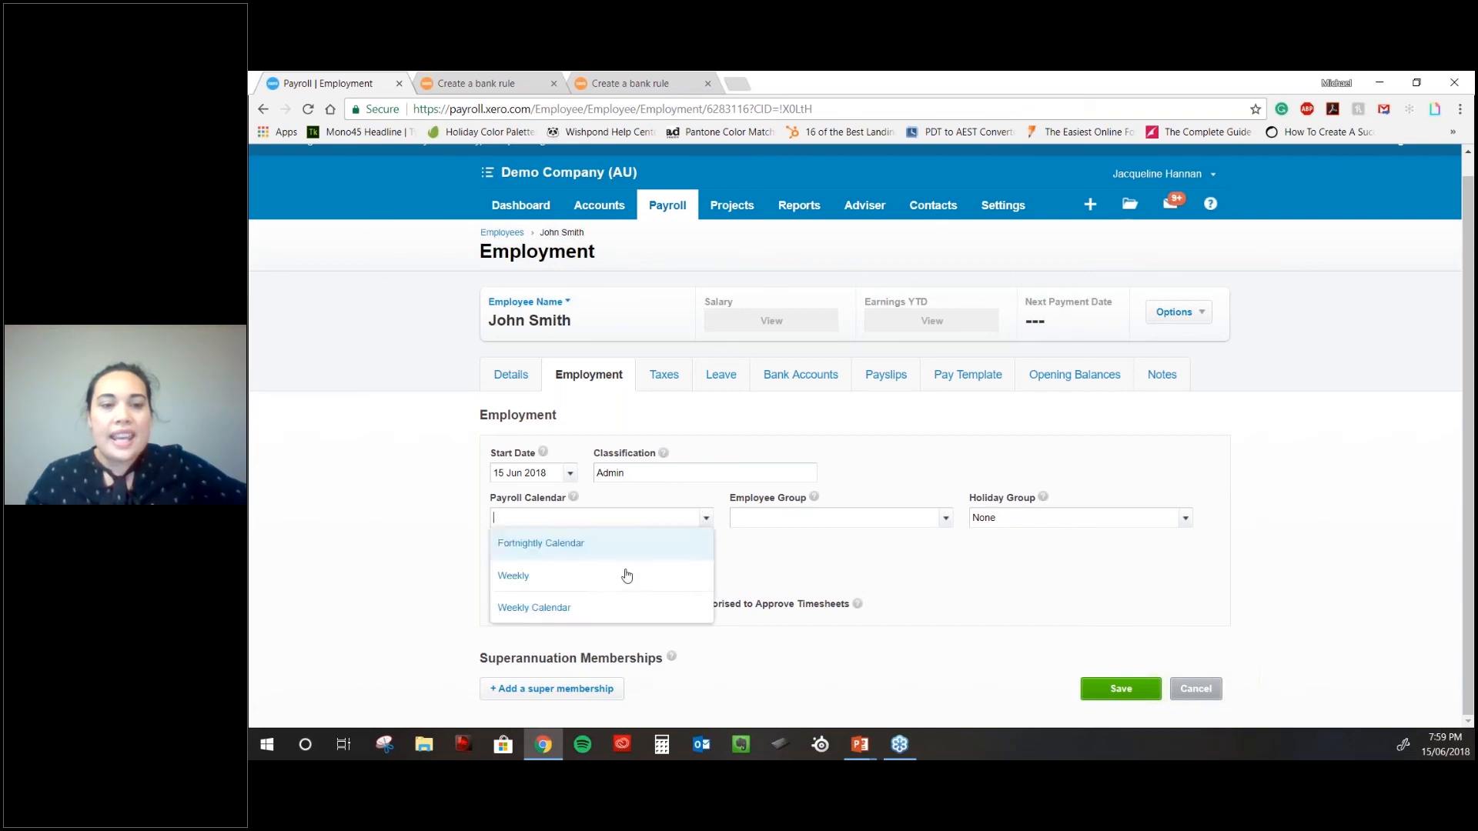
pyautogui.click(521, 590)
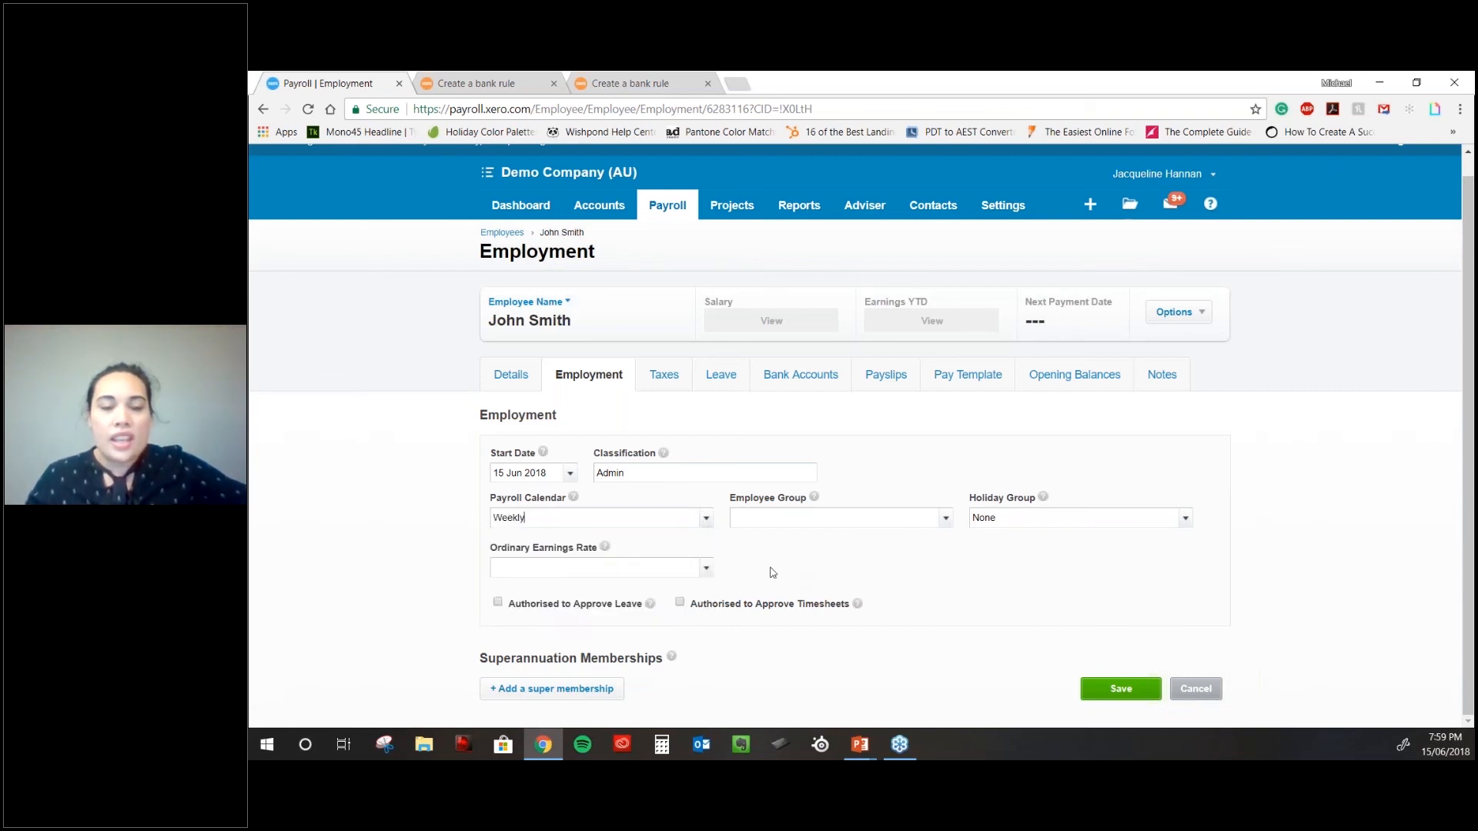
pyautogui.click(706, 568)
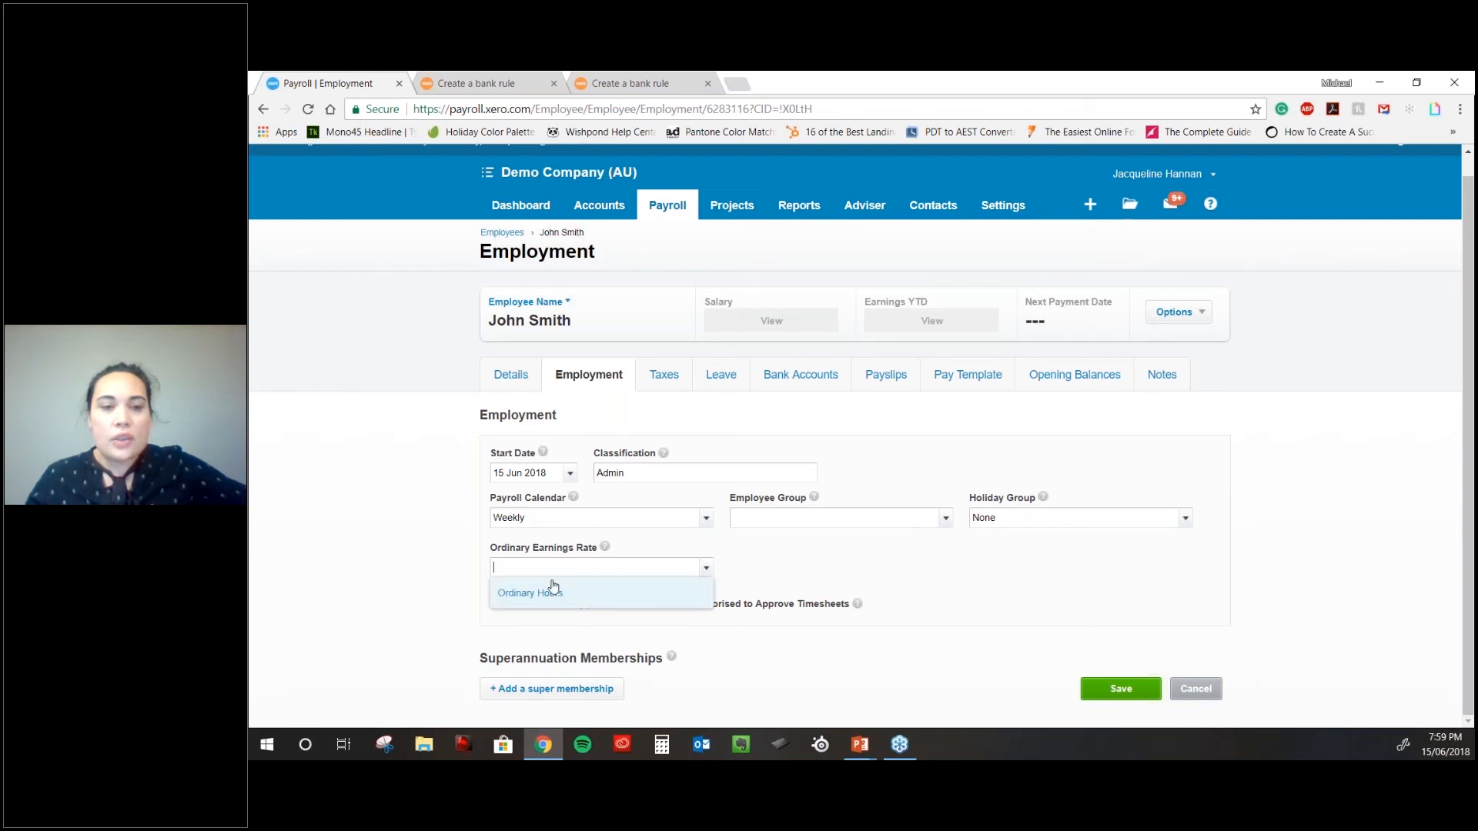
pyautogui.click(544, 592)
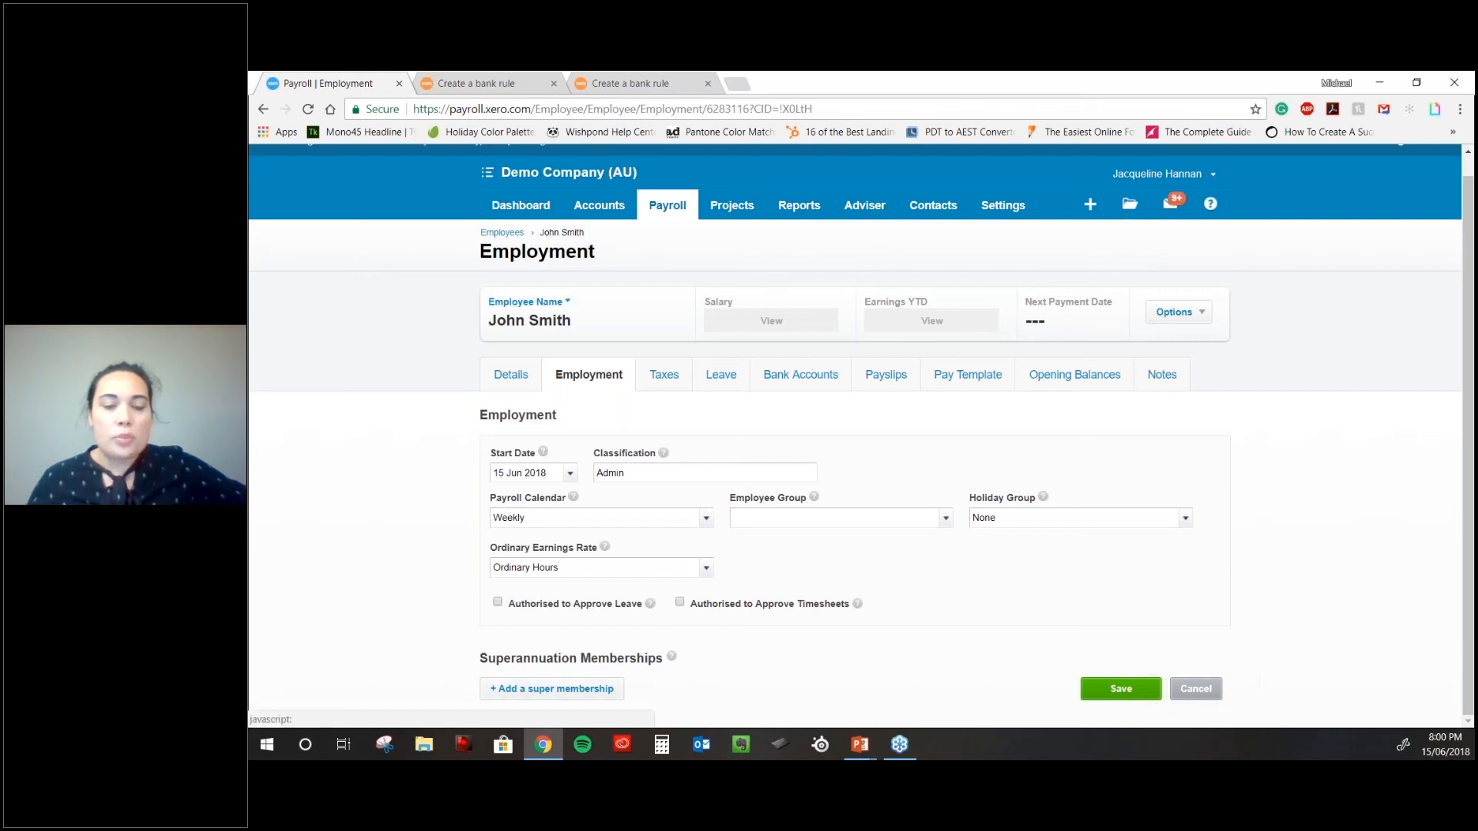
# - Add an AMP Flexible Super membership with the member number and save employment details
pyautogui.click(562, 690)
pyautogui.click(962, 449)
pyautogui.write('12345')
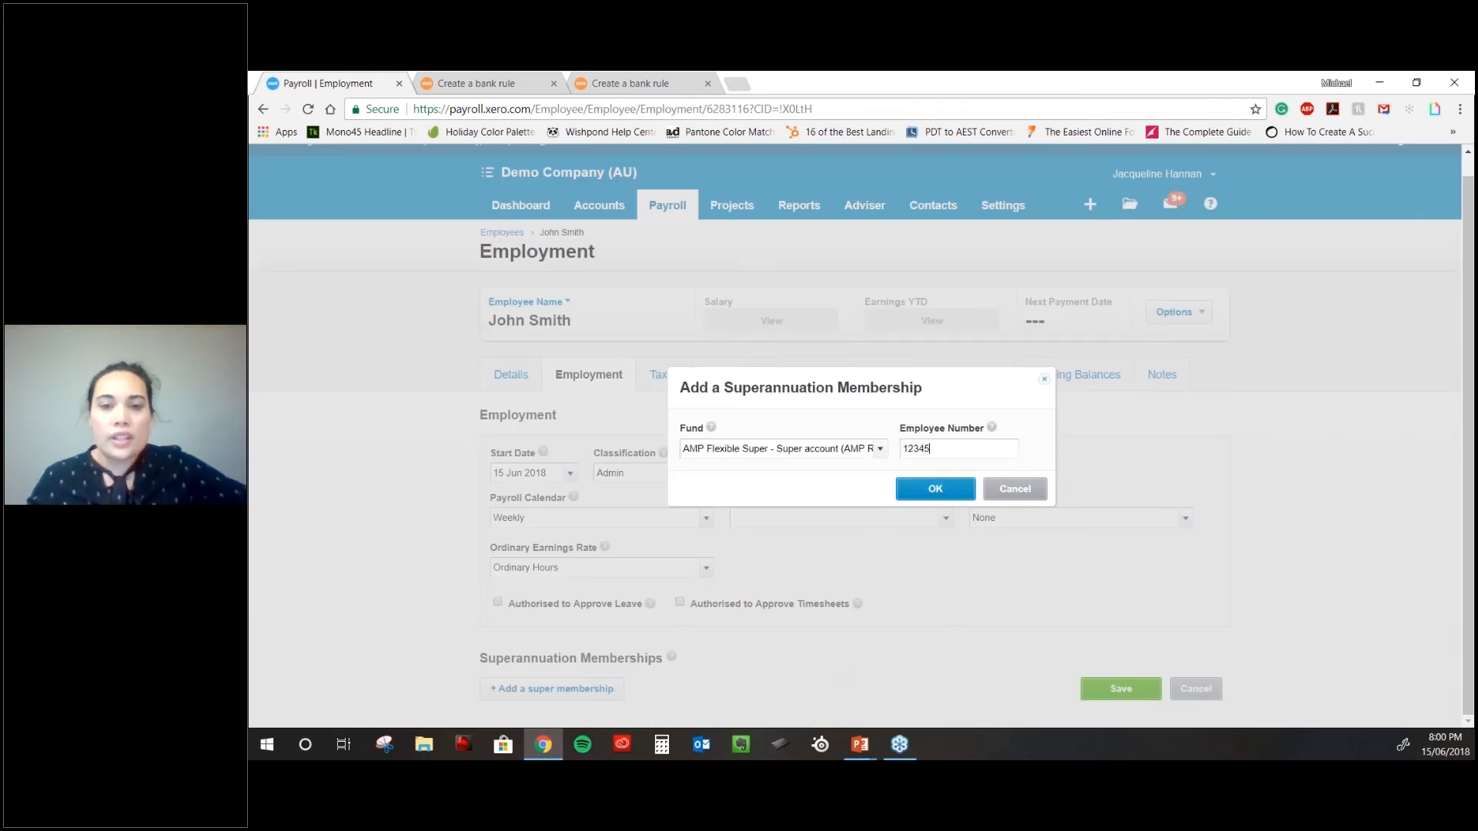
pyautogui.click(945, 496)
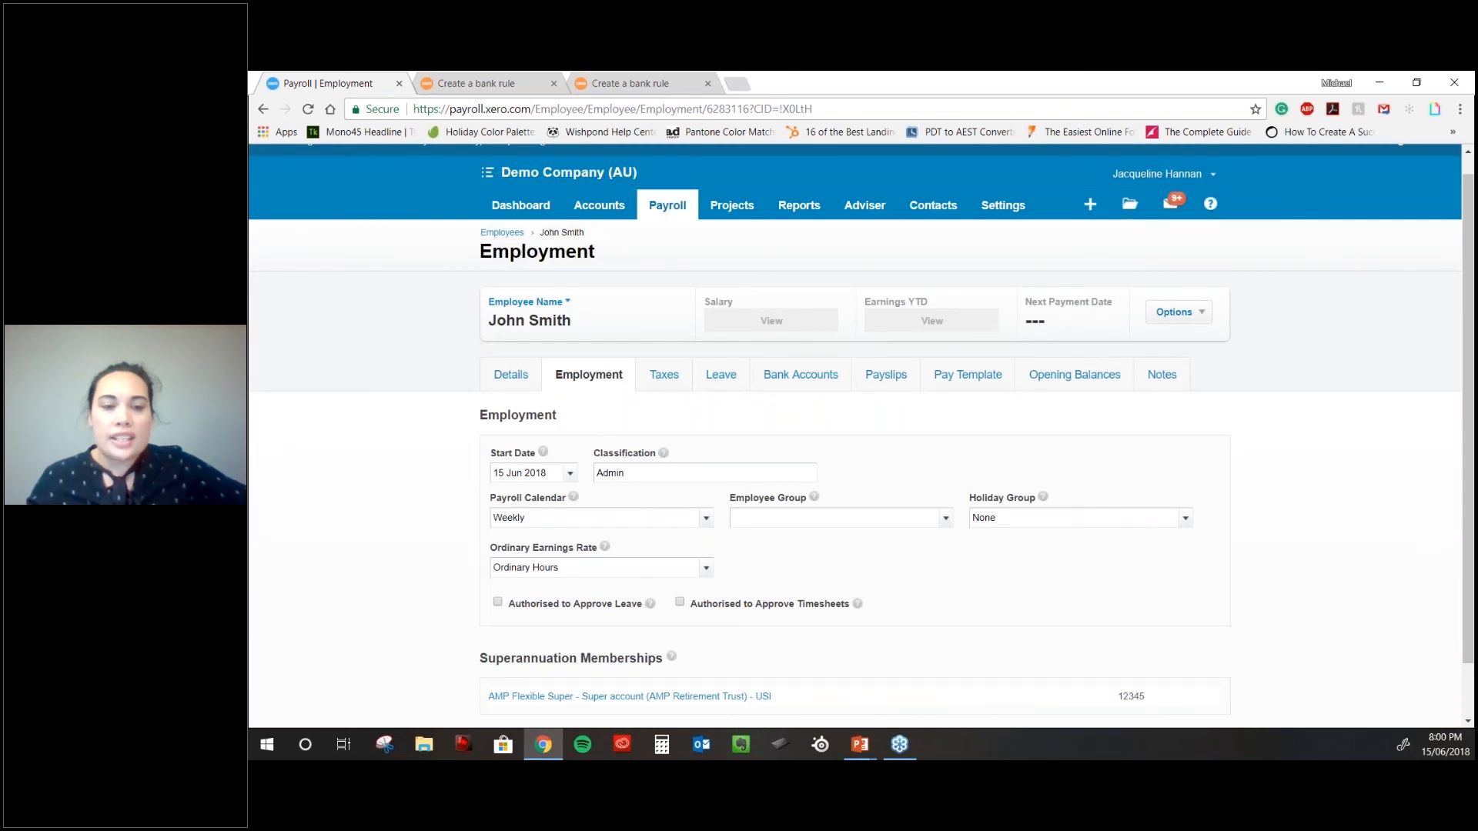
pyautogui.scroll(-1, 755, 669)
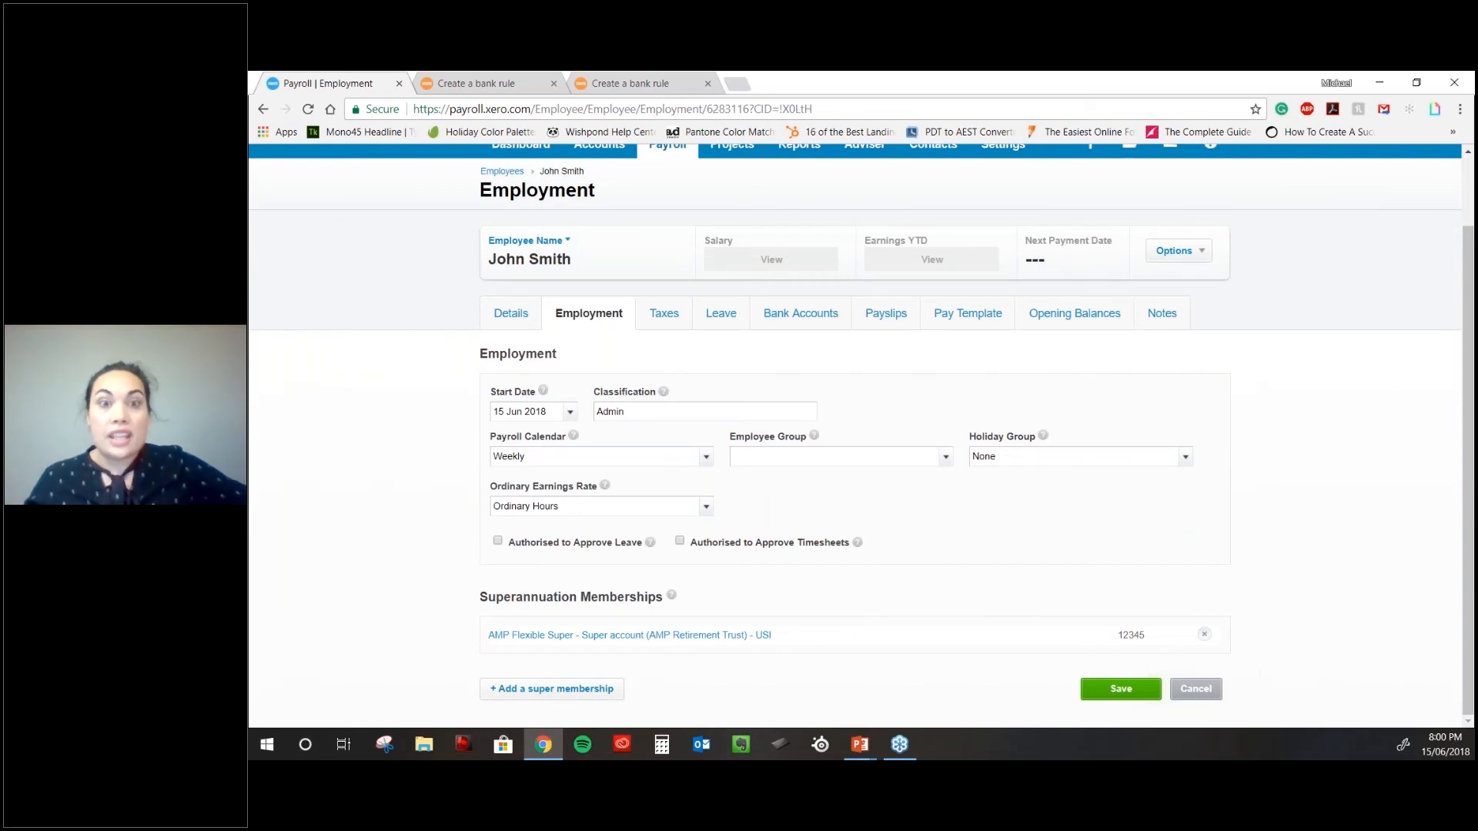
pyautogui.click(1091, 688)
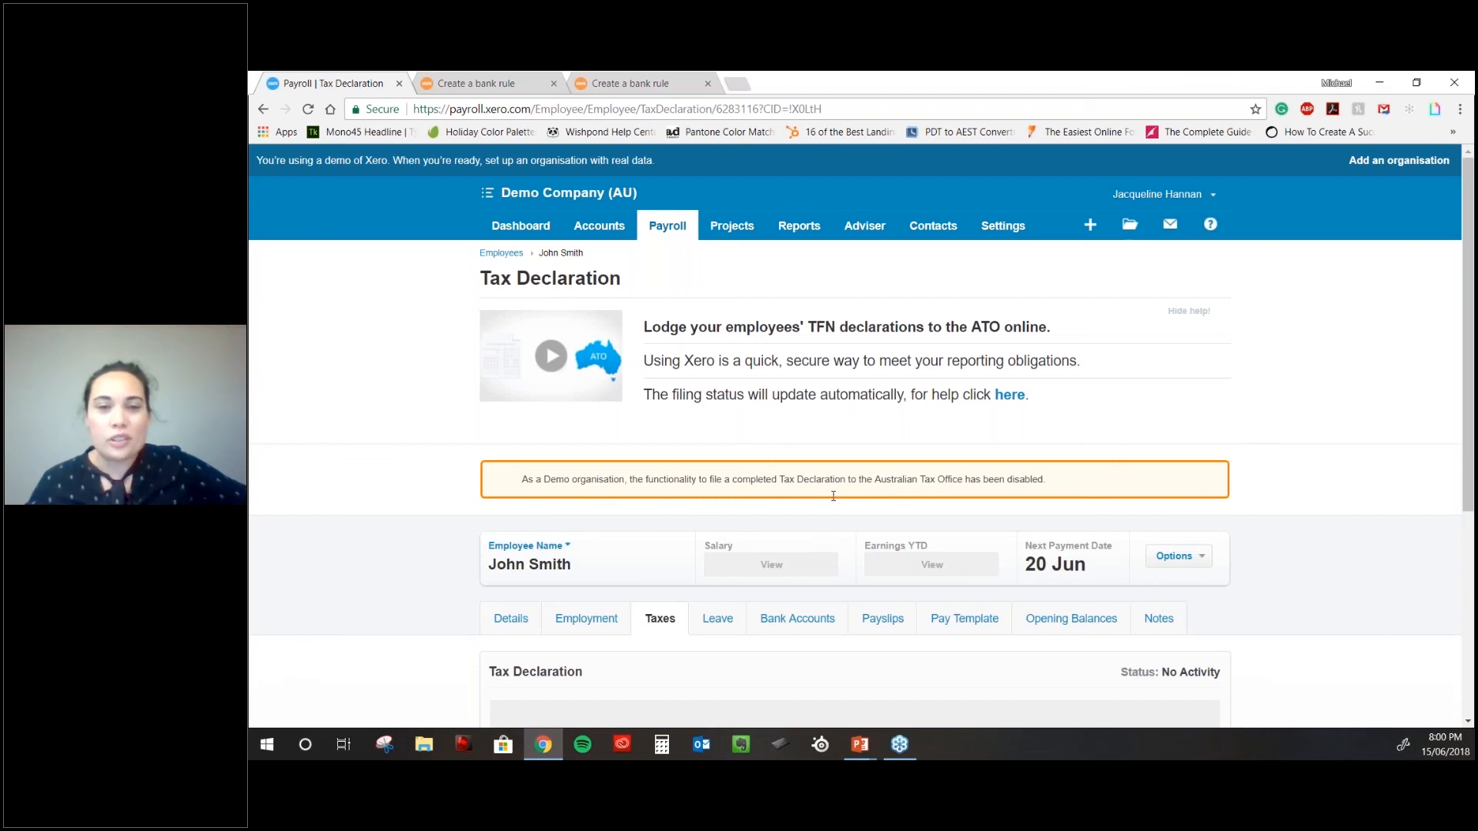
# - Enter the employee's tax file number and set the employment basis to Full-time employment
pyautogui.scroll(-4, 833, 495)
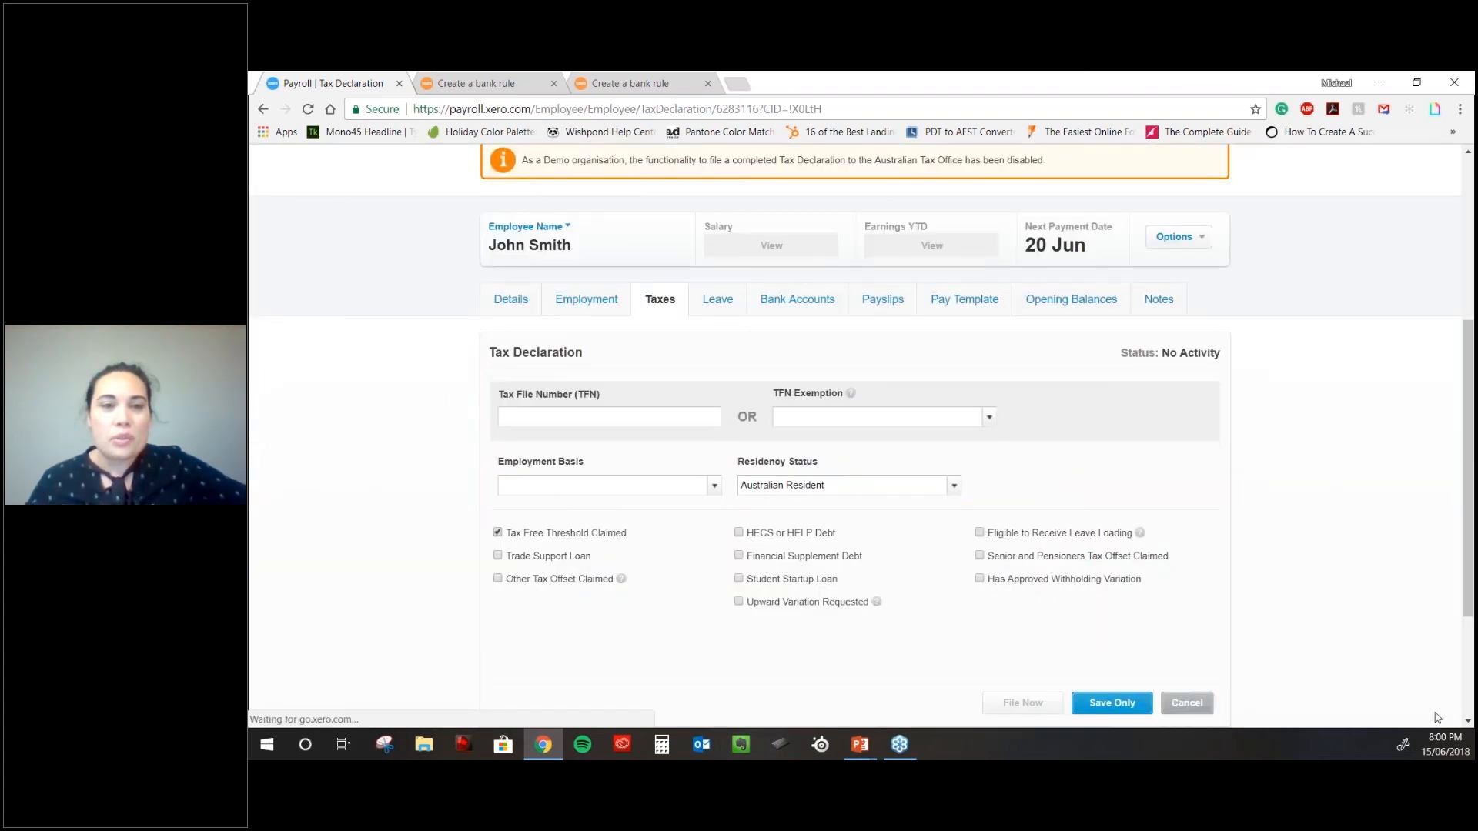
pyautogui.scroll(-1, 1113, 538)
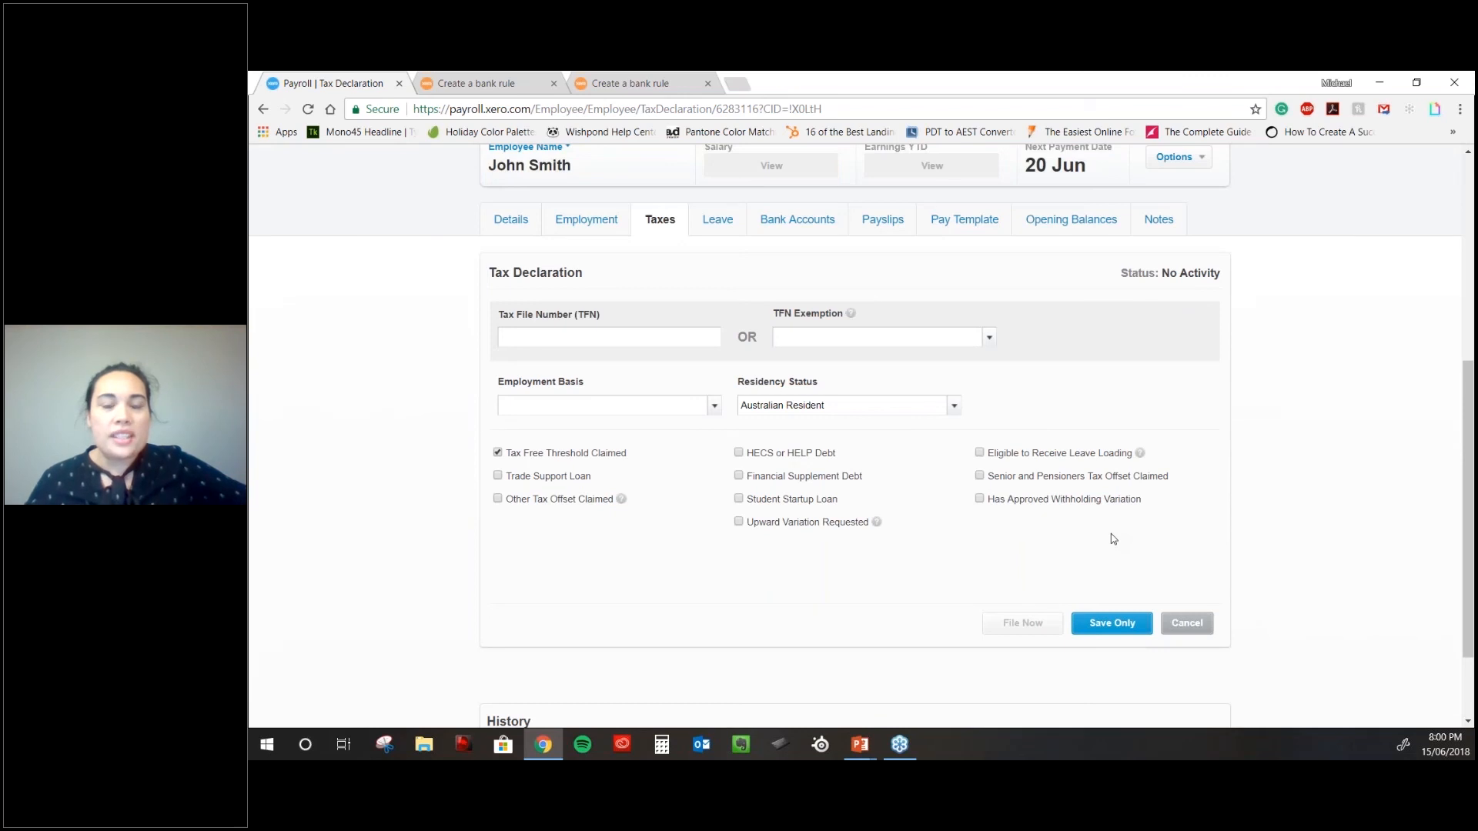
pyautogui.scroll(-1, 1110, 533)
pyautogui.scroll(1, 740, 463)
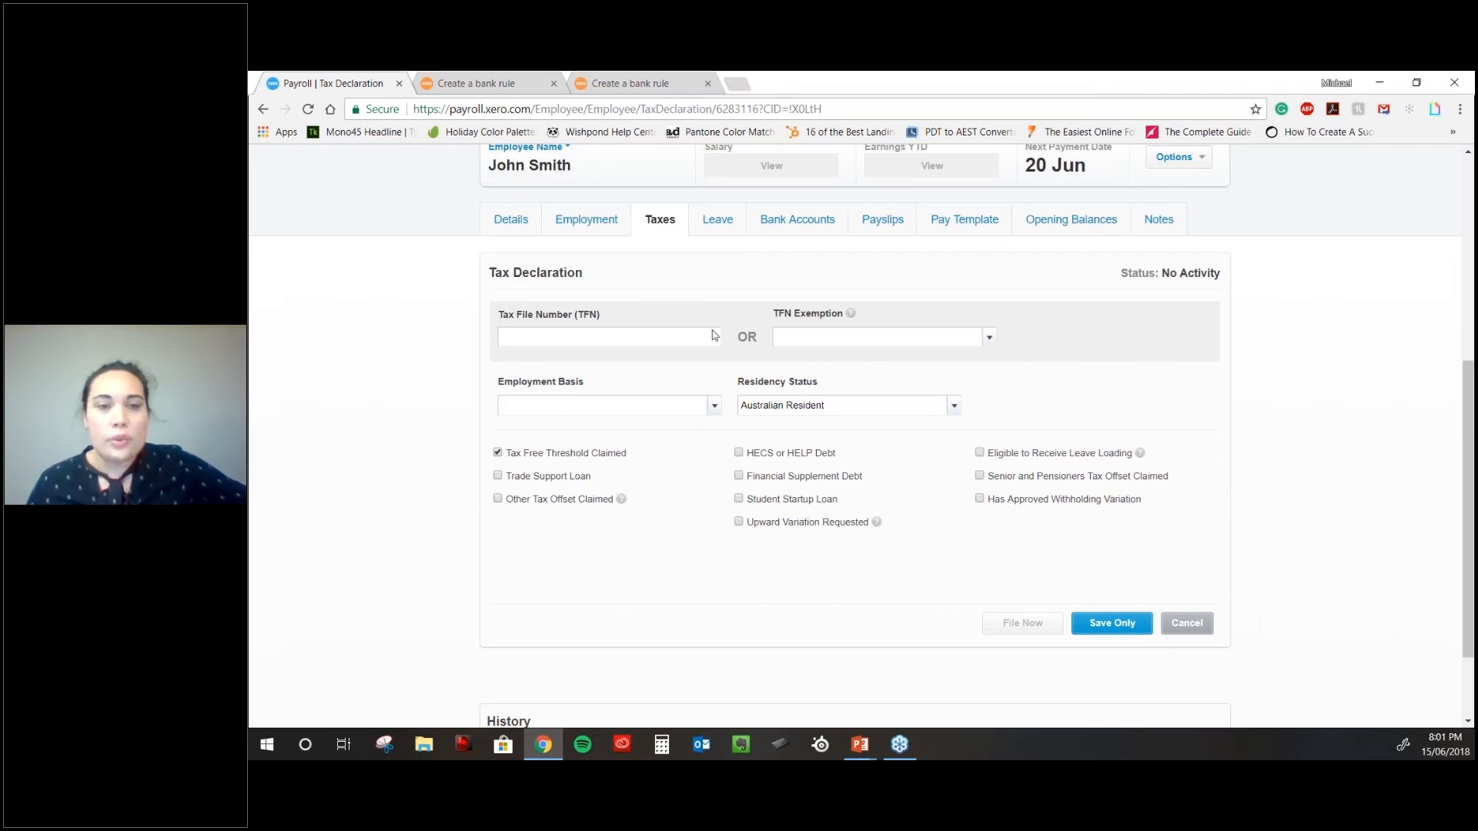
pyautogui.write('123456123')
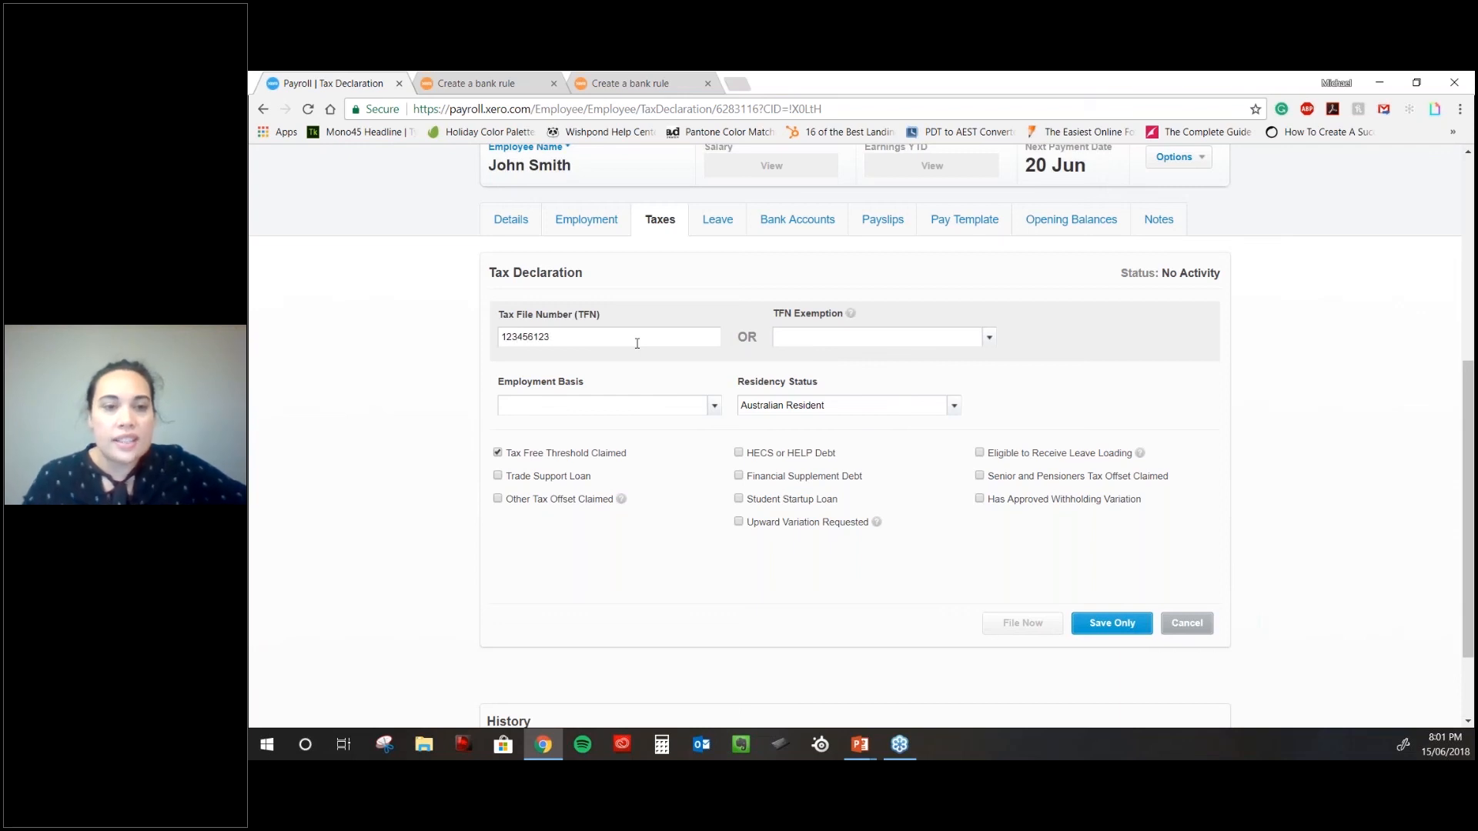
pyautogui.click(715, 405)
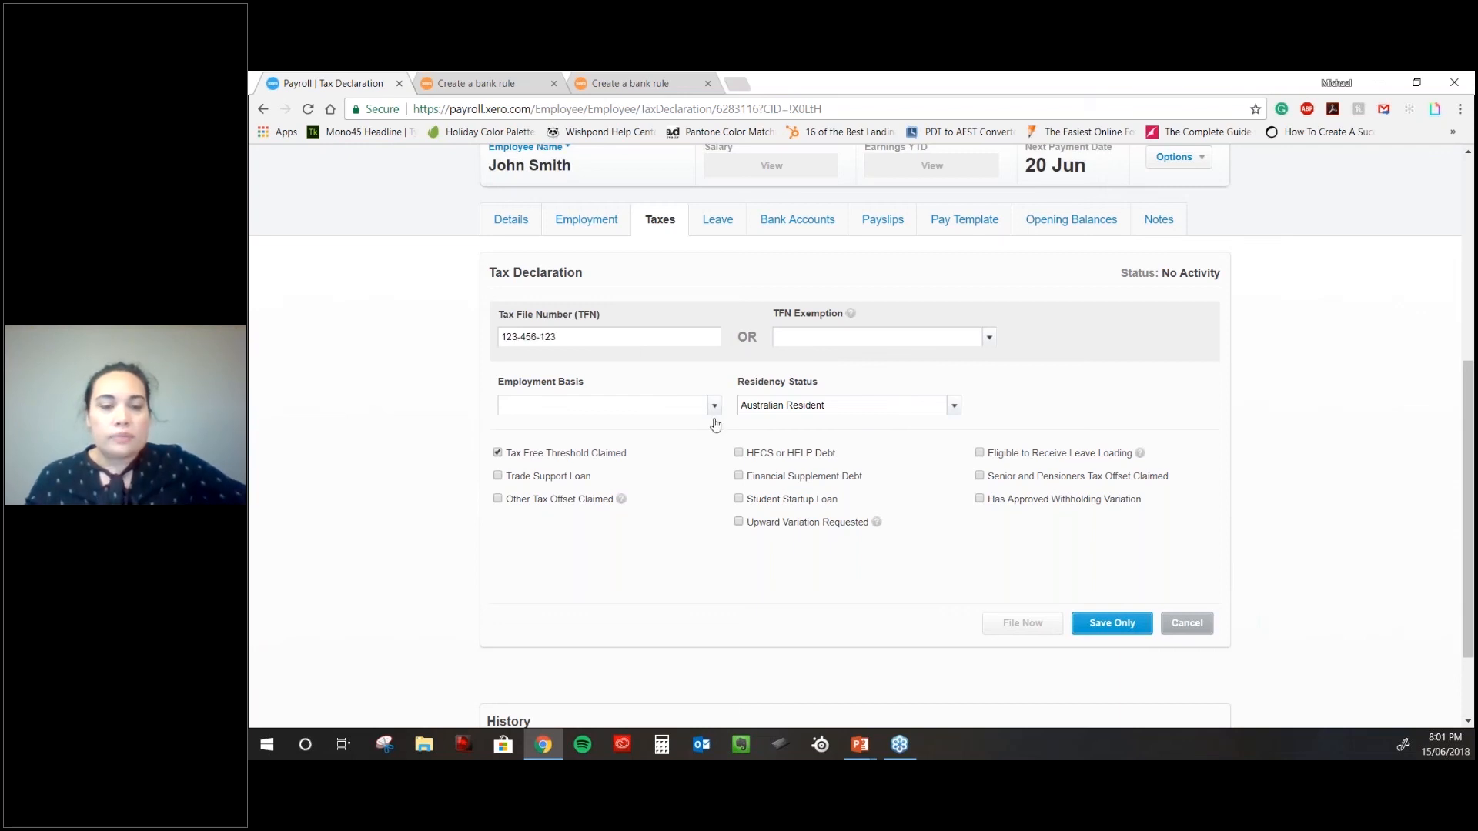
pyautogui.click(567, 447)
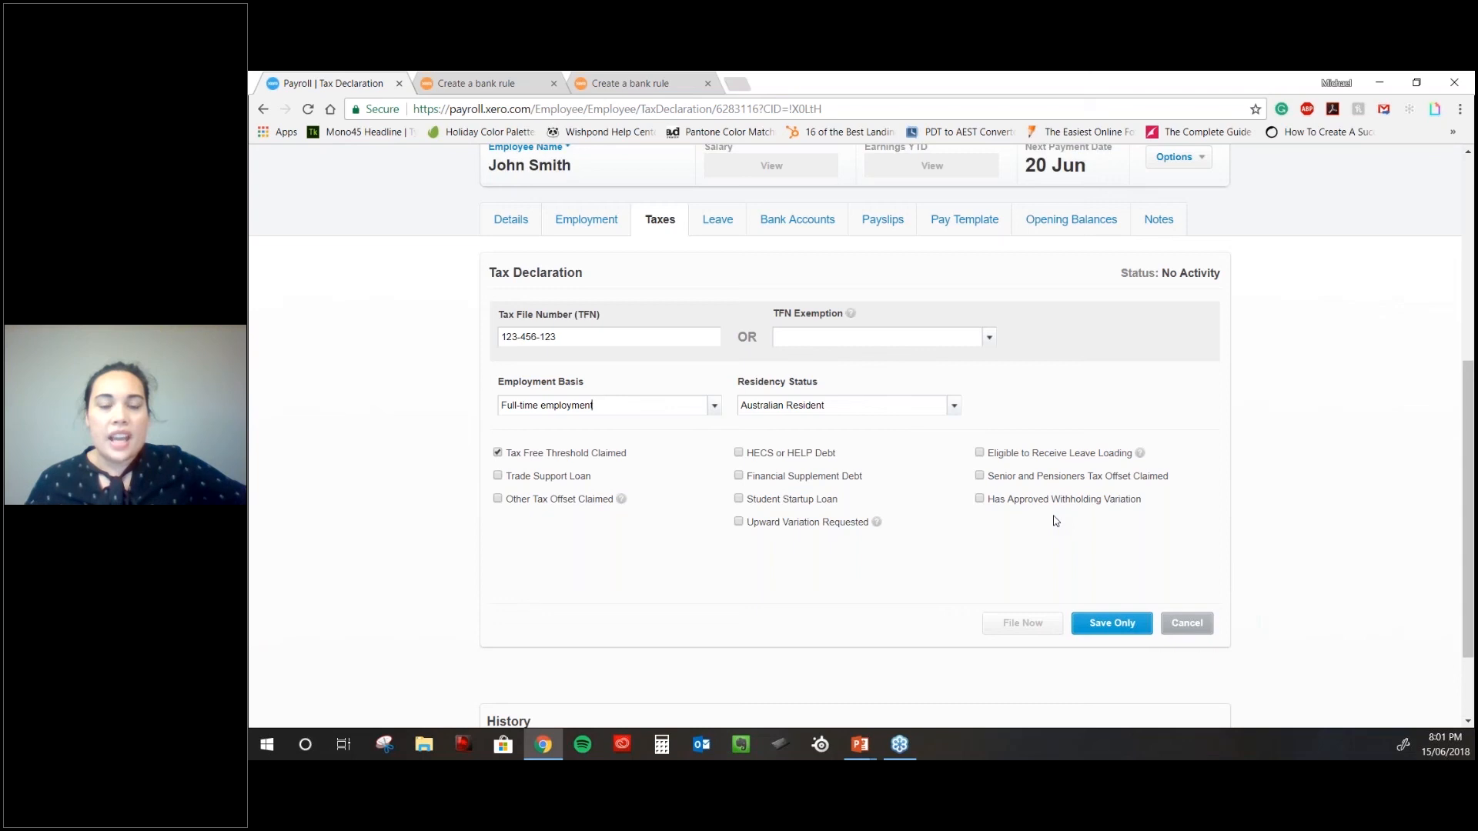
# - Request an upward withholding variation of 100.00 and save the tax declaration
pyautogui.scroll(-1, 1055, 521)
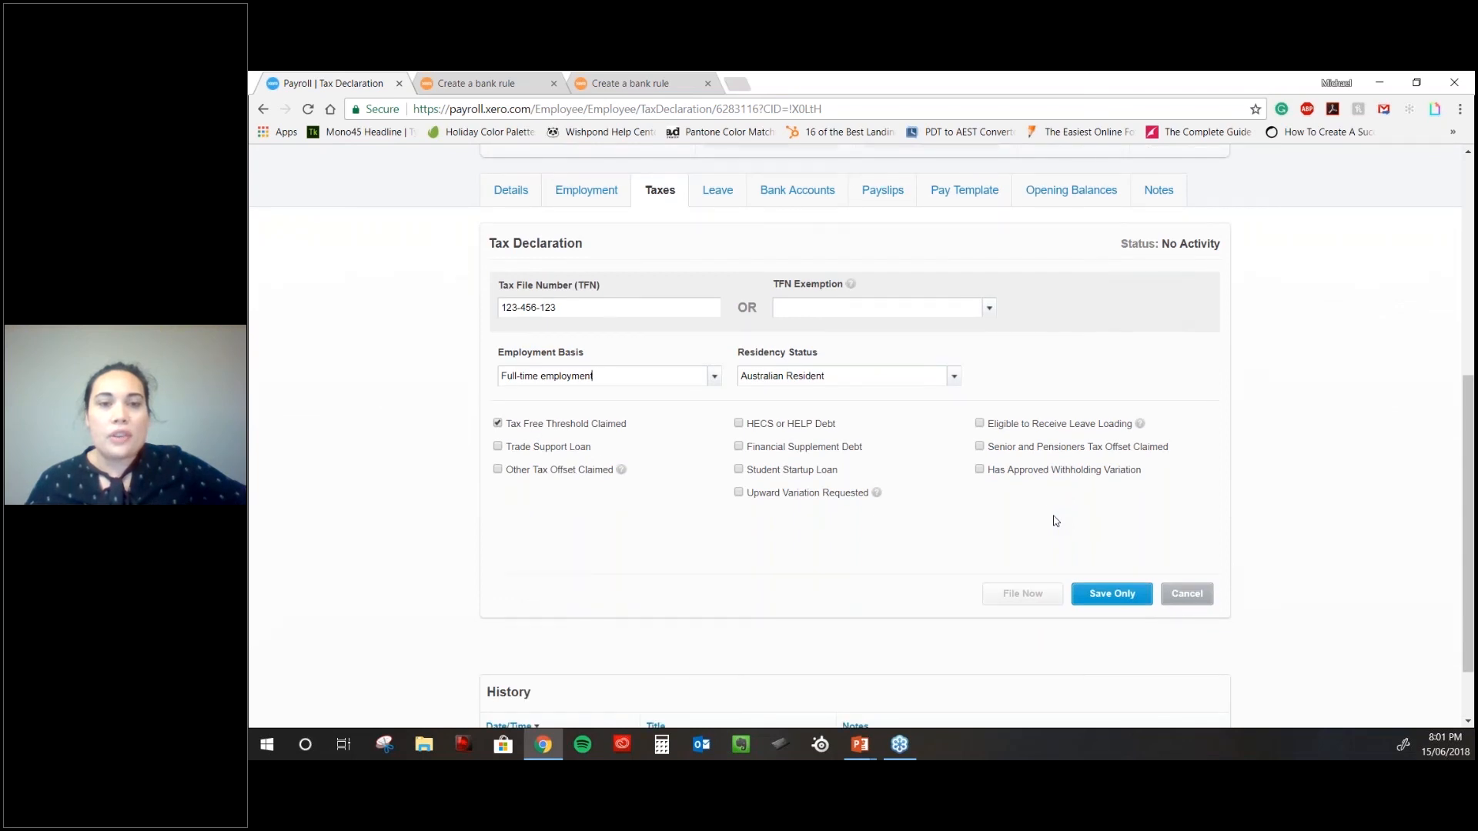
pyautogui.scroll(-3, 1056, 521)
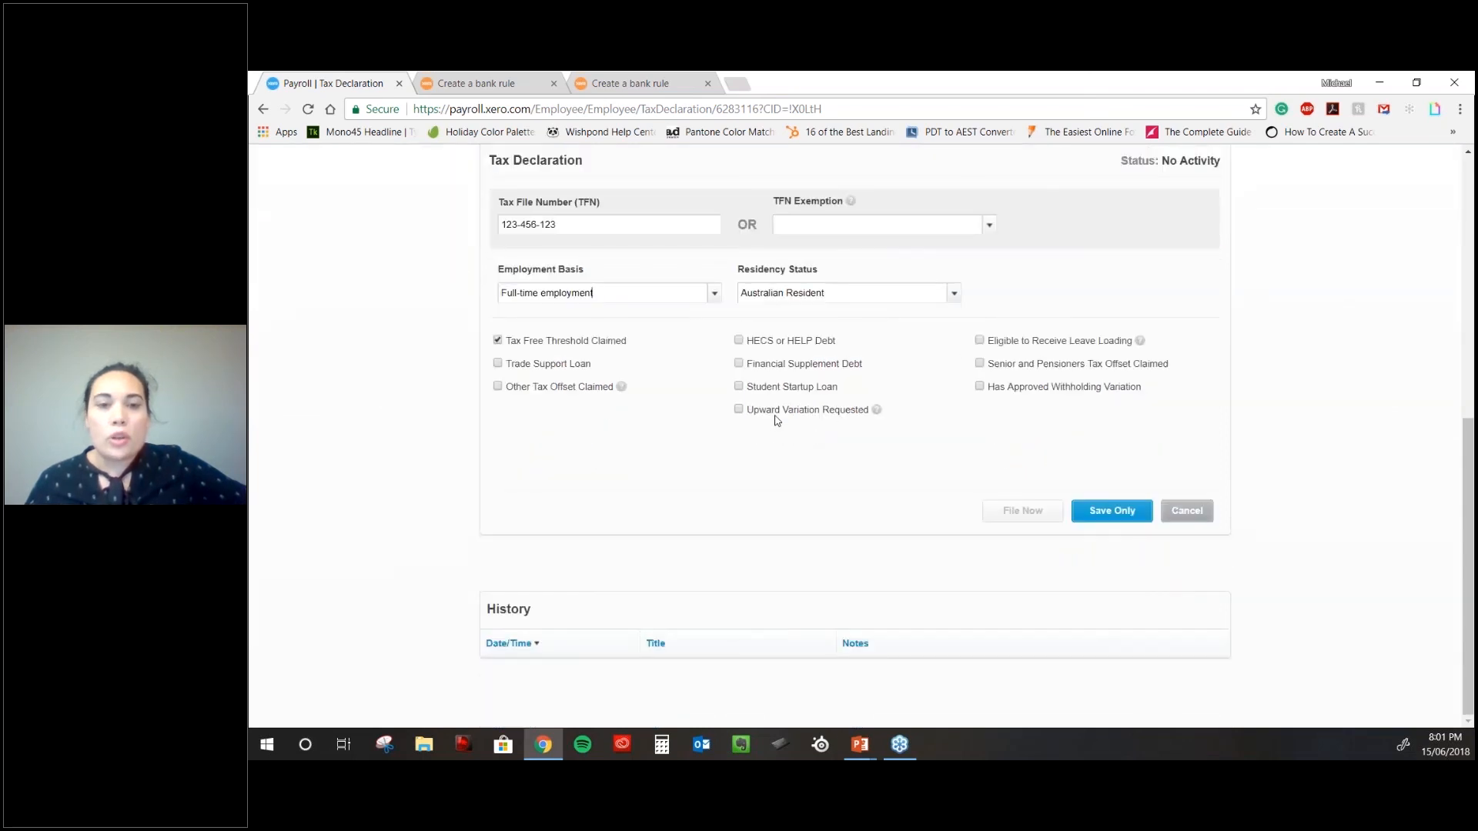
pyautogui.click(739, 410)
pyautogui.click(769, 460)
pyautogui.write('100')
pyautogui.press('Tab')
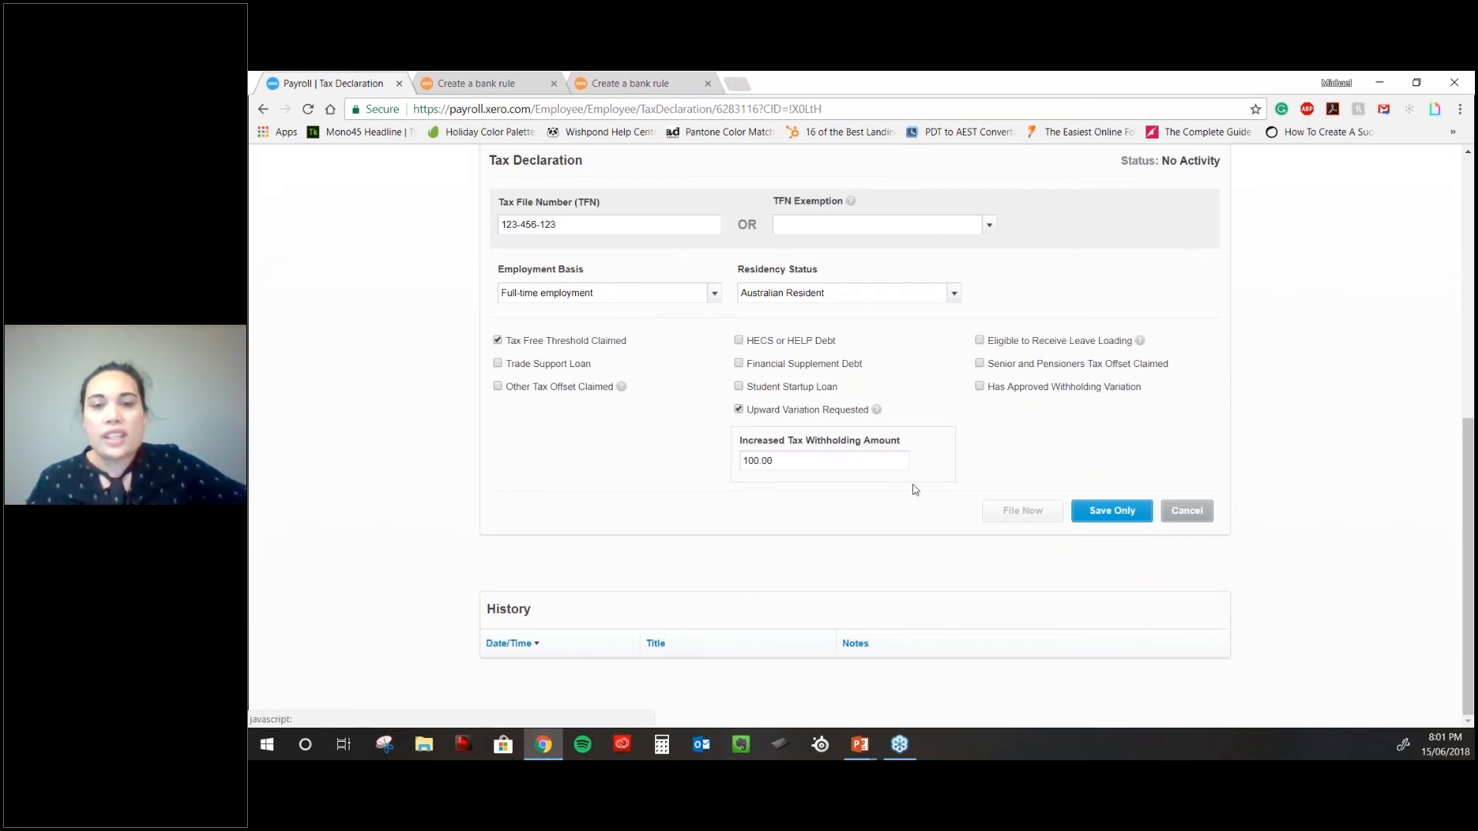
pyautogui.click(1076, 504)
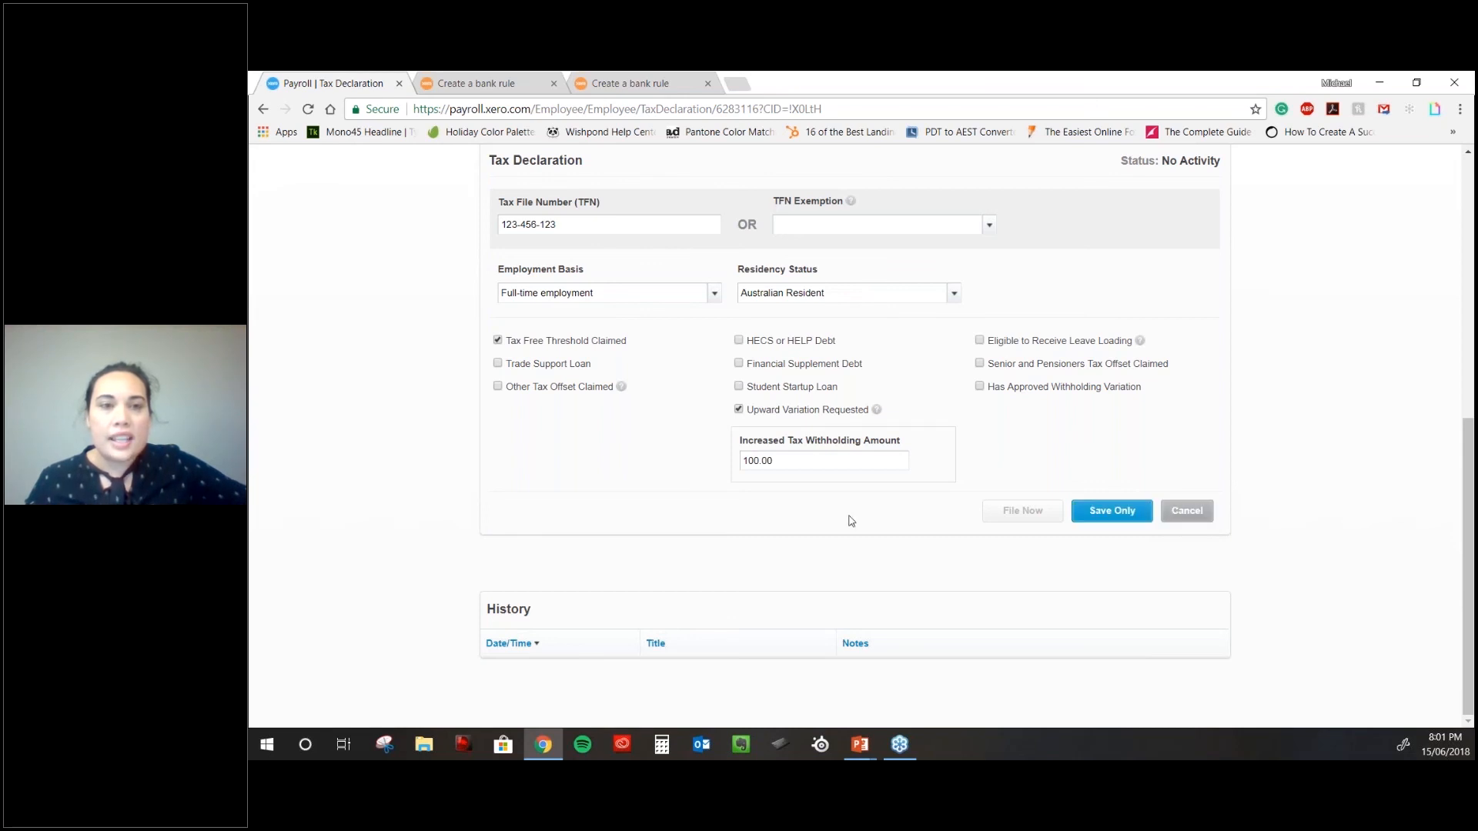
# - Adjust the flagged tax file number field, then leave the tax page for Leave details
pyautogui.scroll(1, 846, 517)
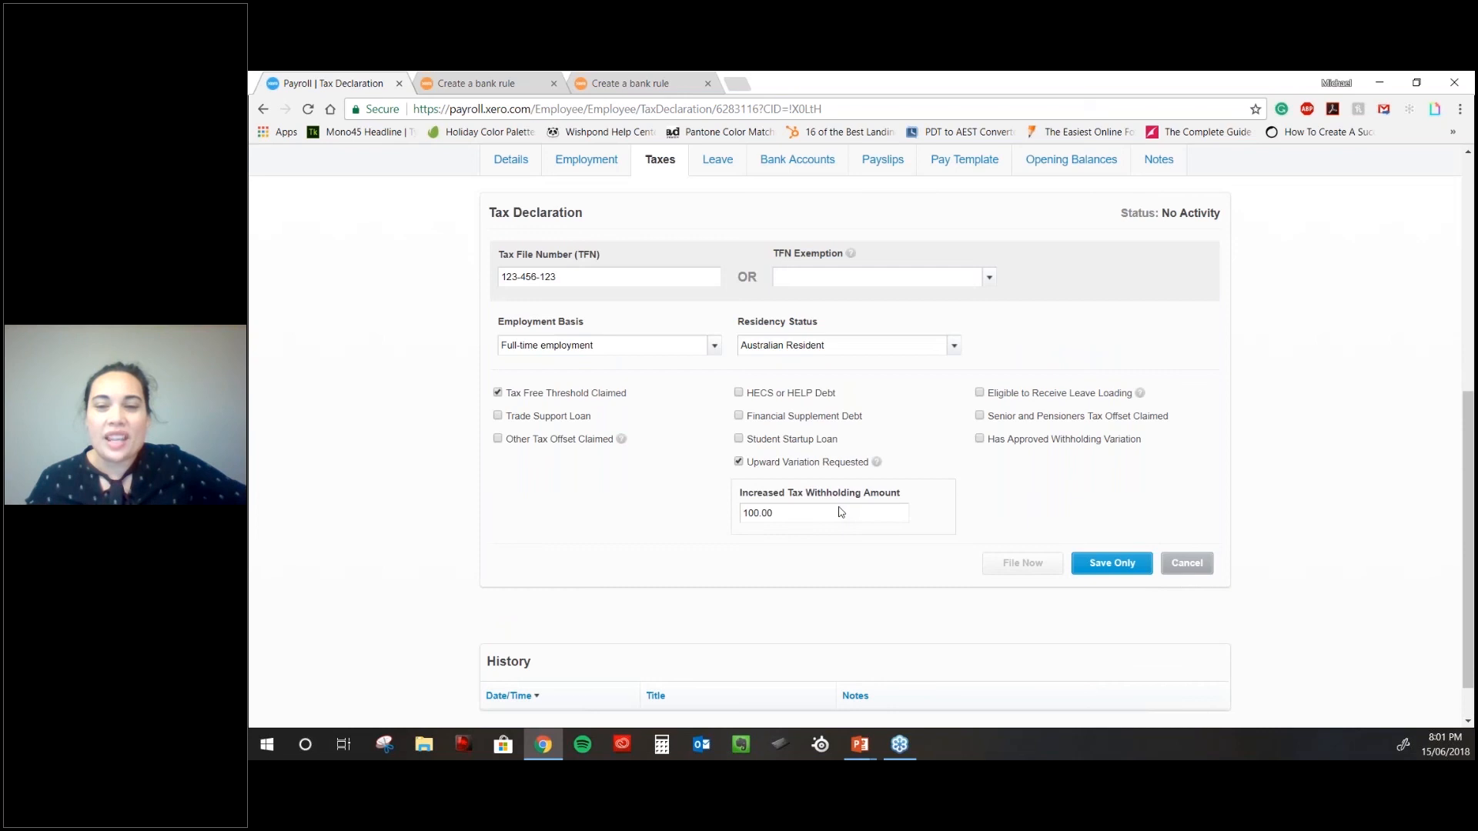
pyautogui.scroll(2, 685, 352)
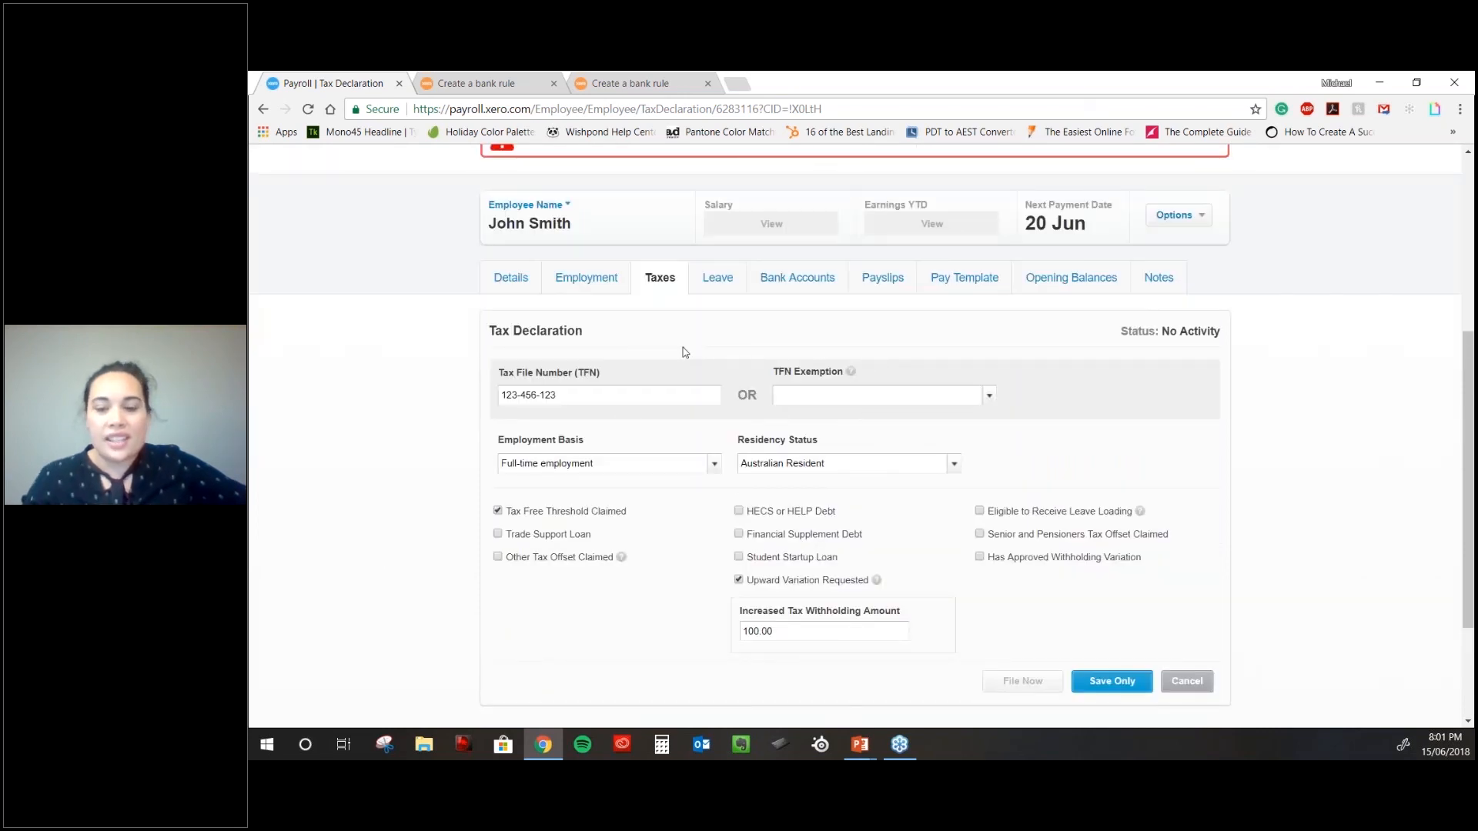
pyautogui.press('BackSpace')
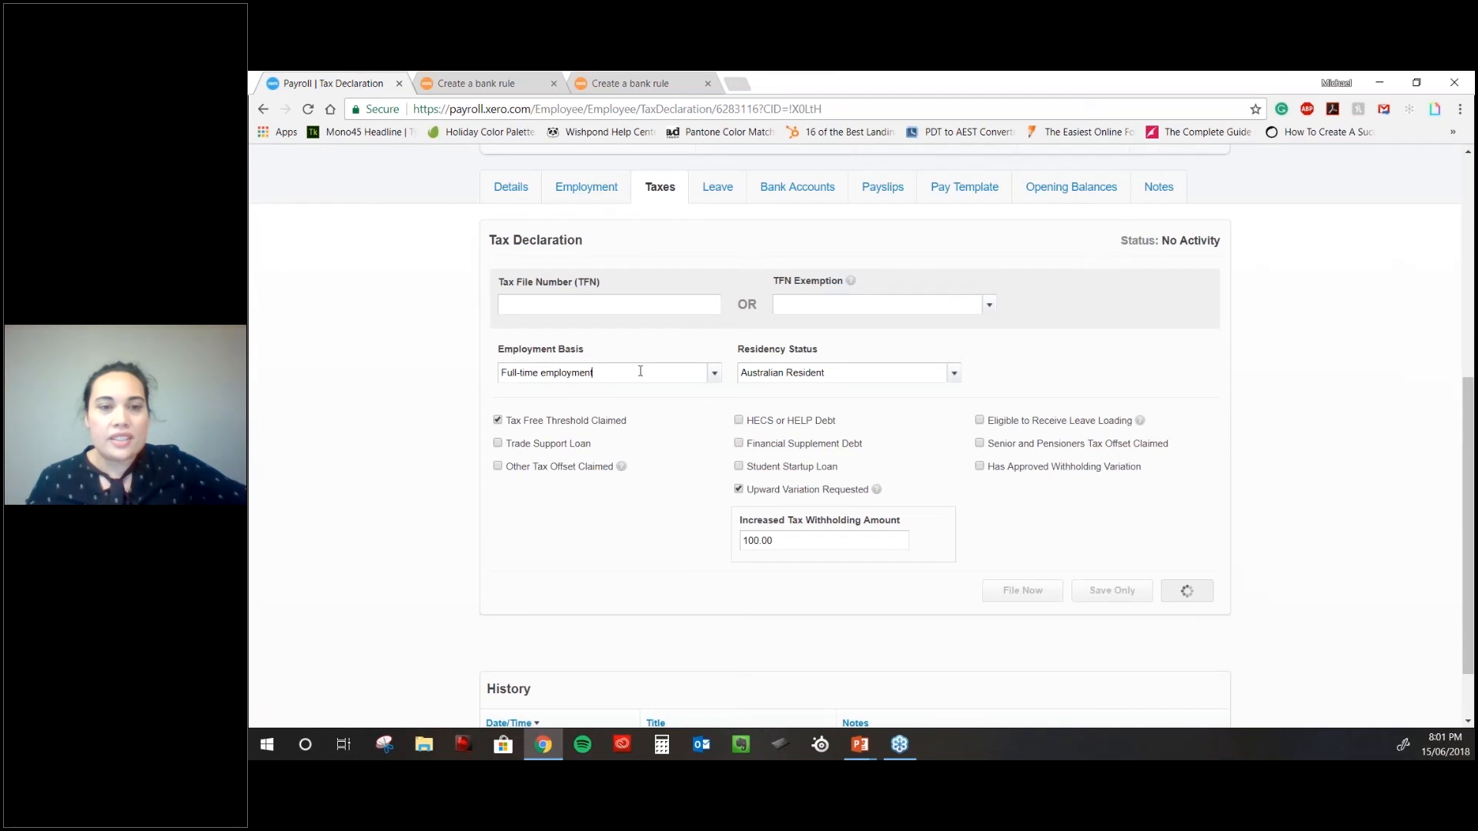
pyautogui.click(851, 372)
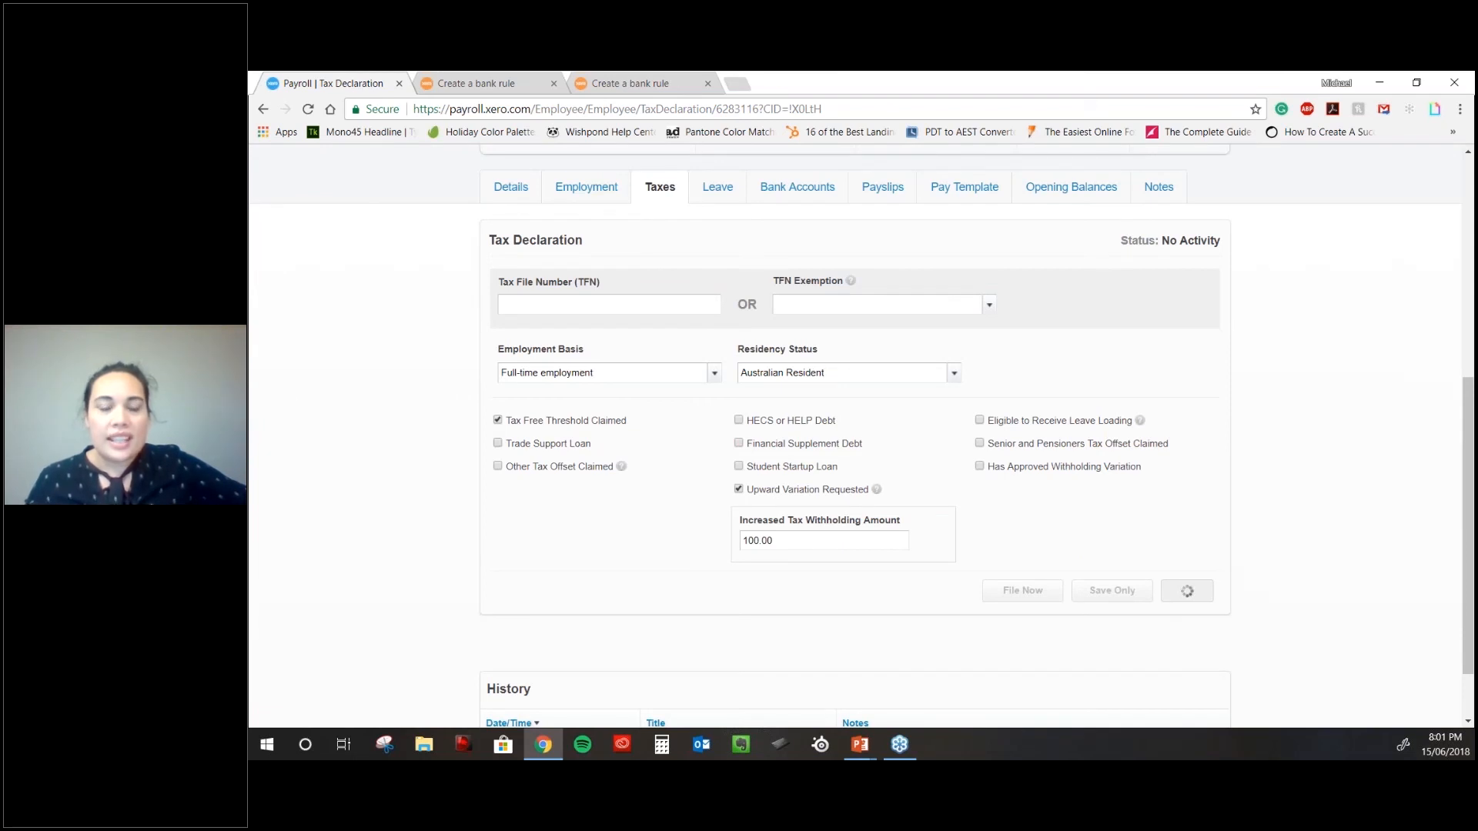
pyautogui.scroll(1, 855, 436)
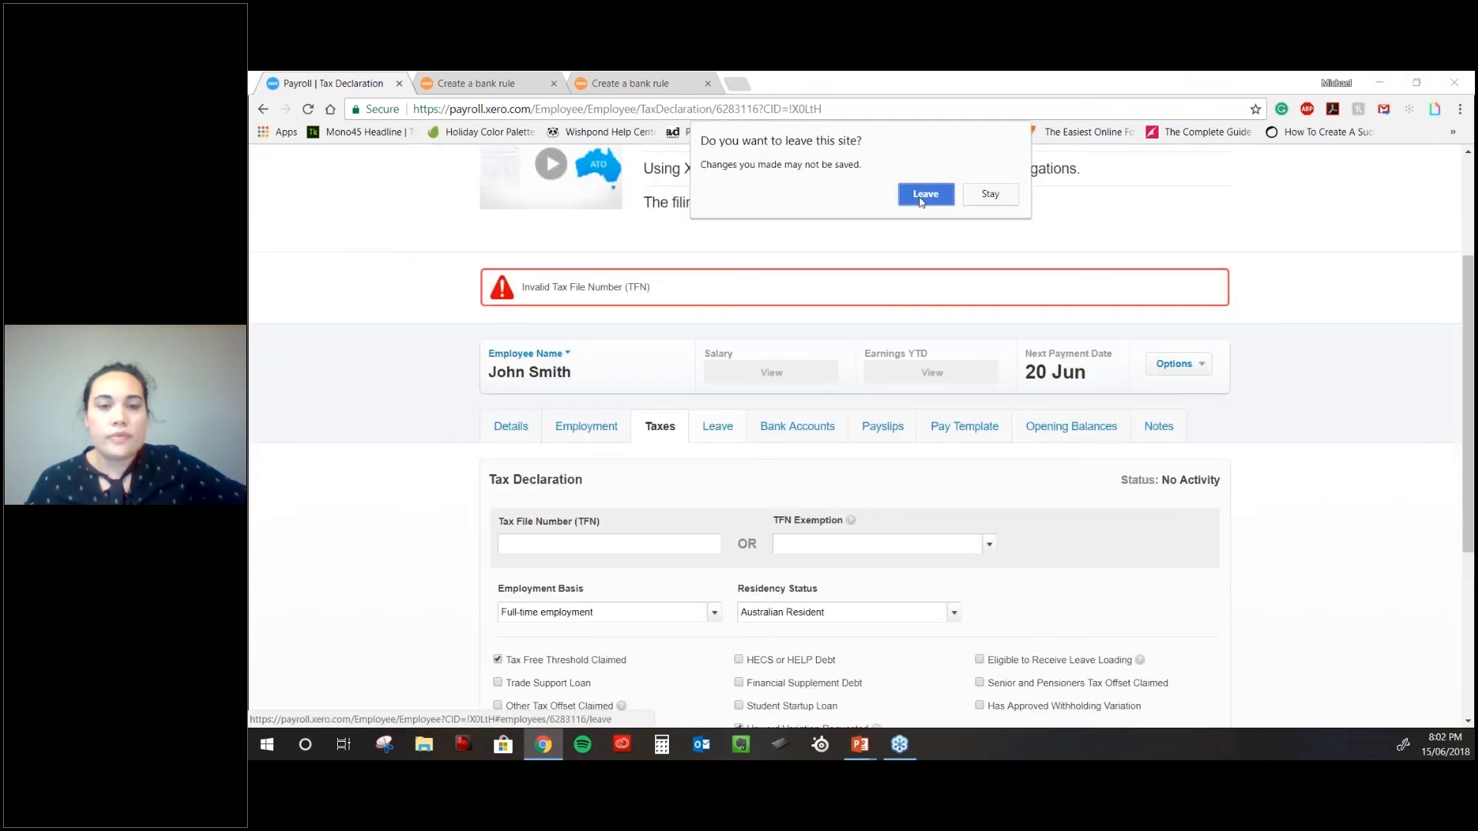
pyautogui.click(924, 194)
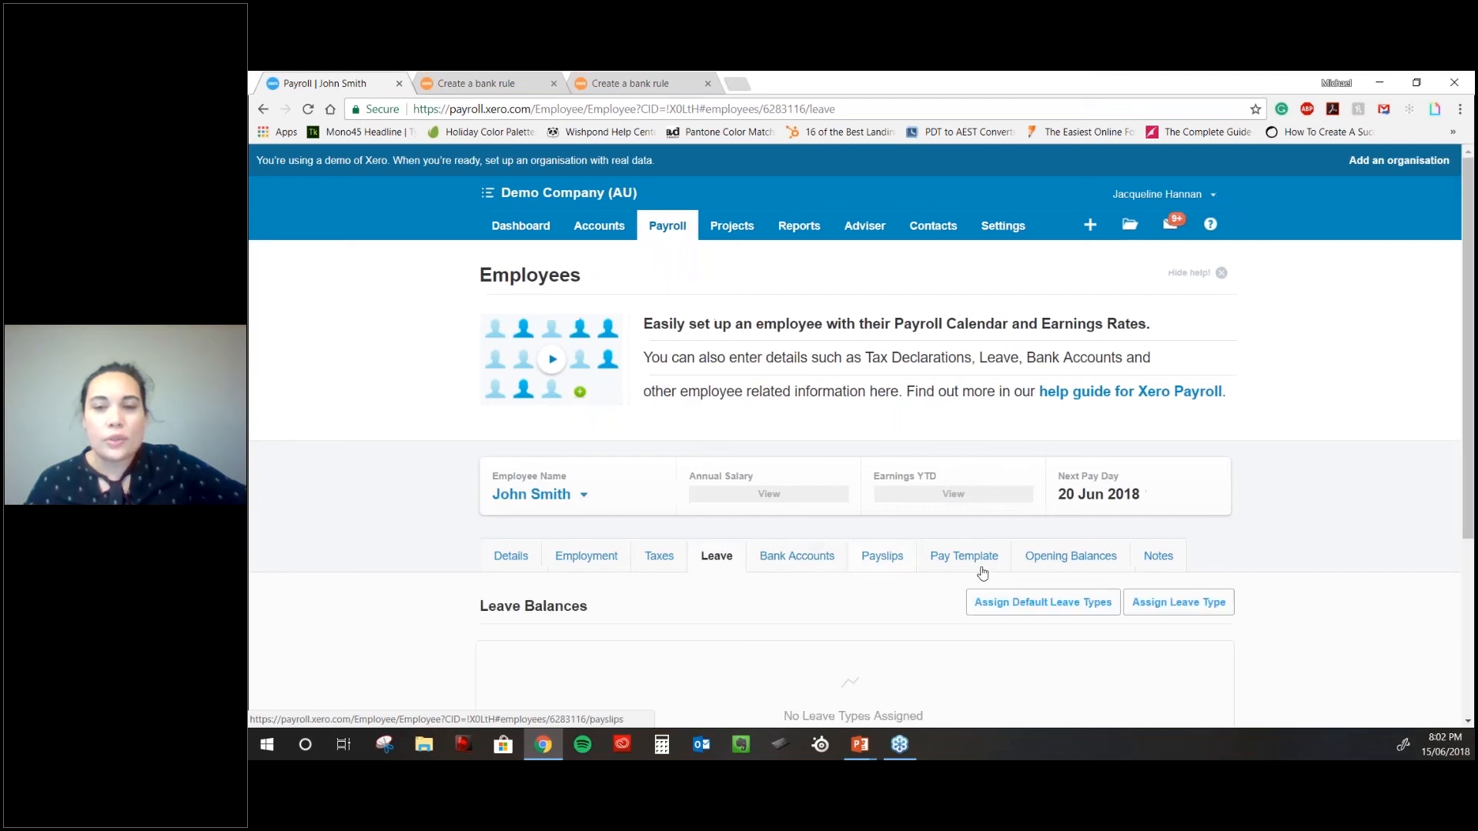
# - Check John Smith's empty payslip history, then go to his Pay Template
pyautogui.scroll(-3, 982, 572)
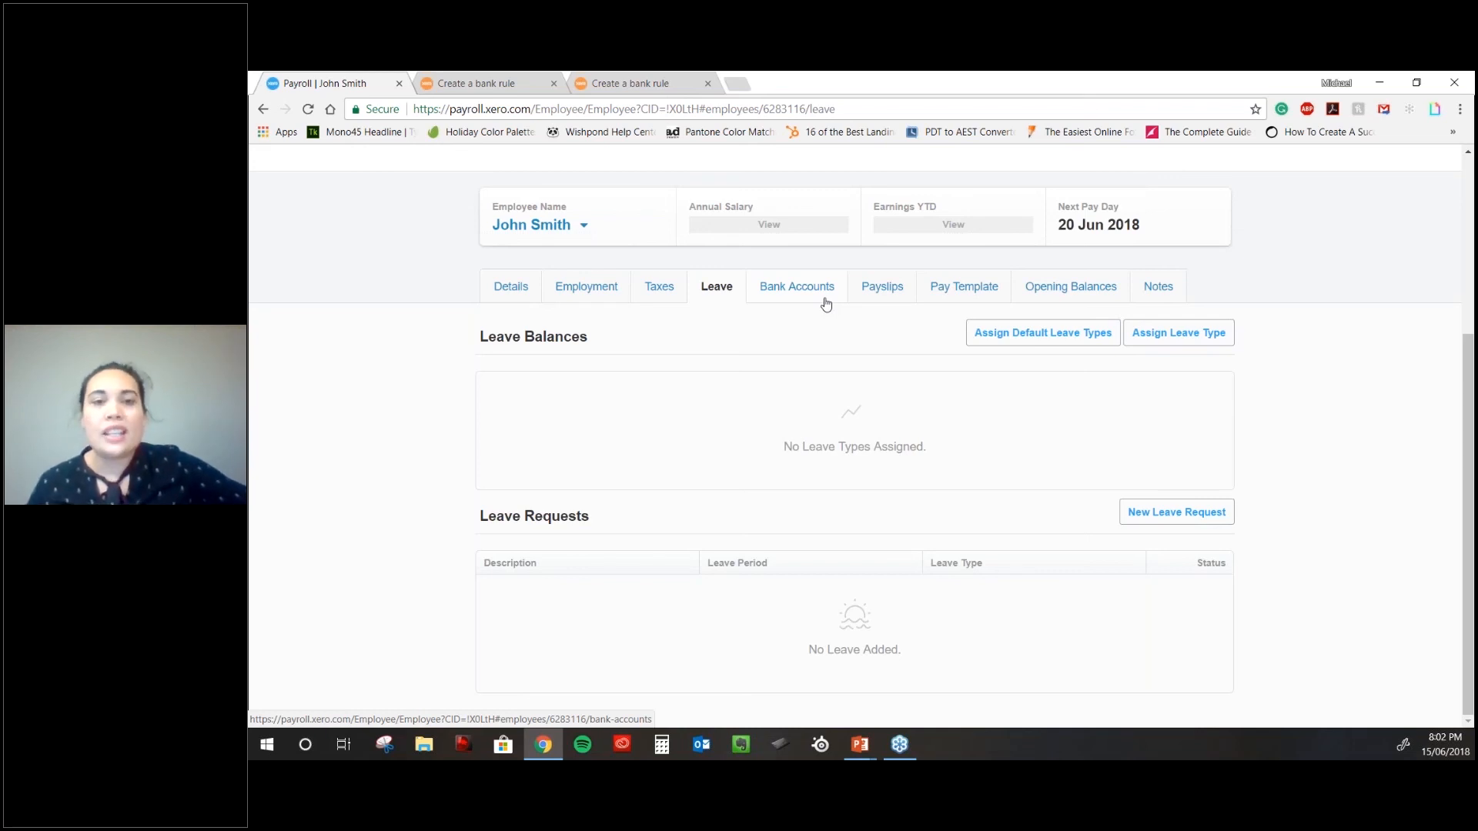
pyautogui.click(877, 296)
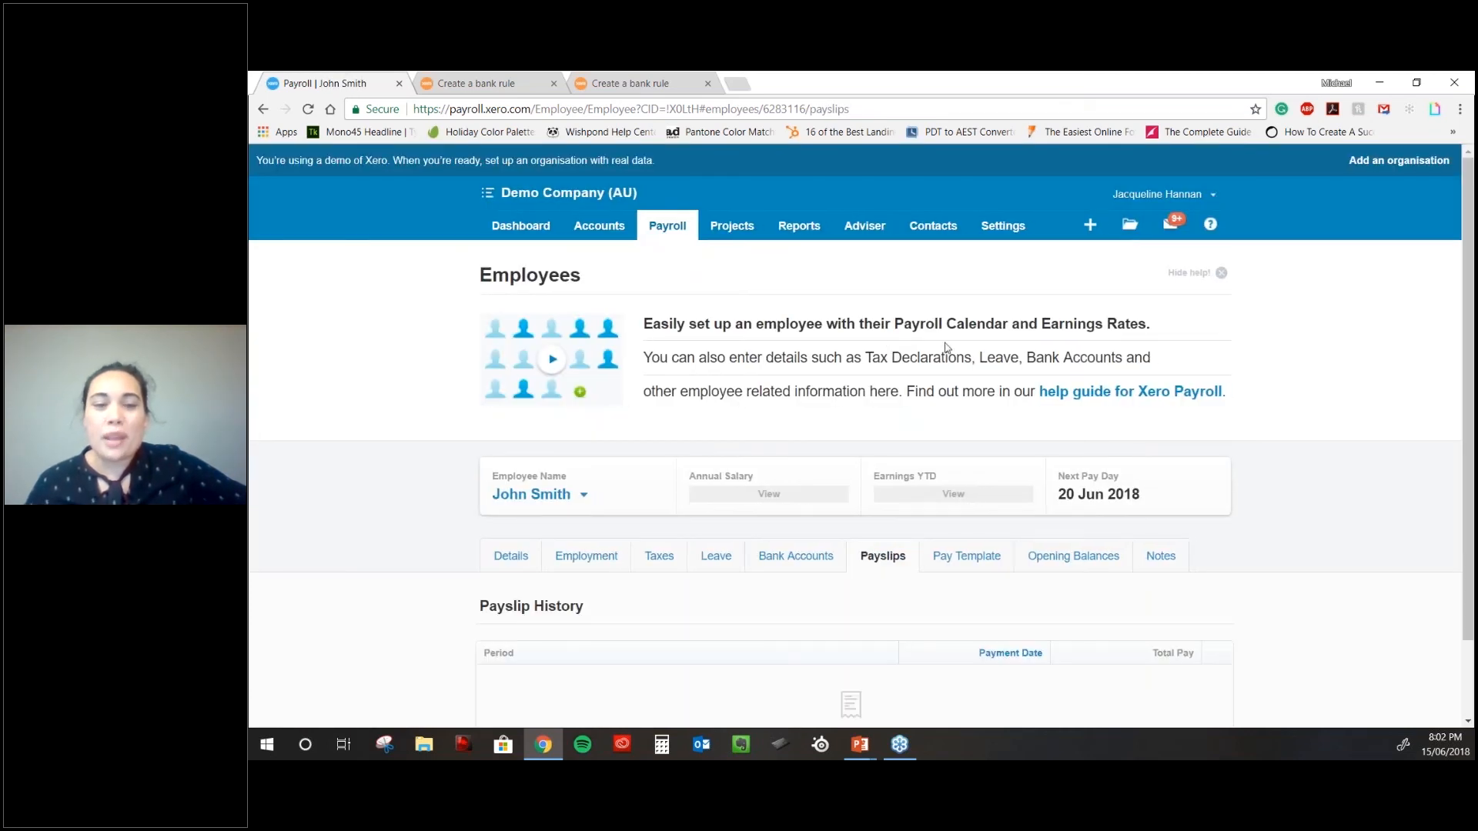
pyautogui.scroll(-2, 947, 348)
pyautogui.click(941, 467)
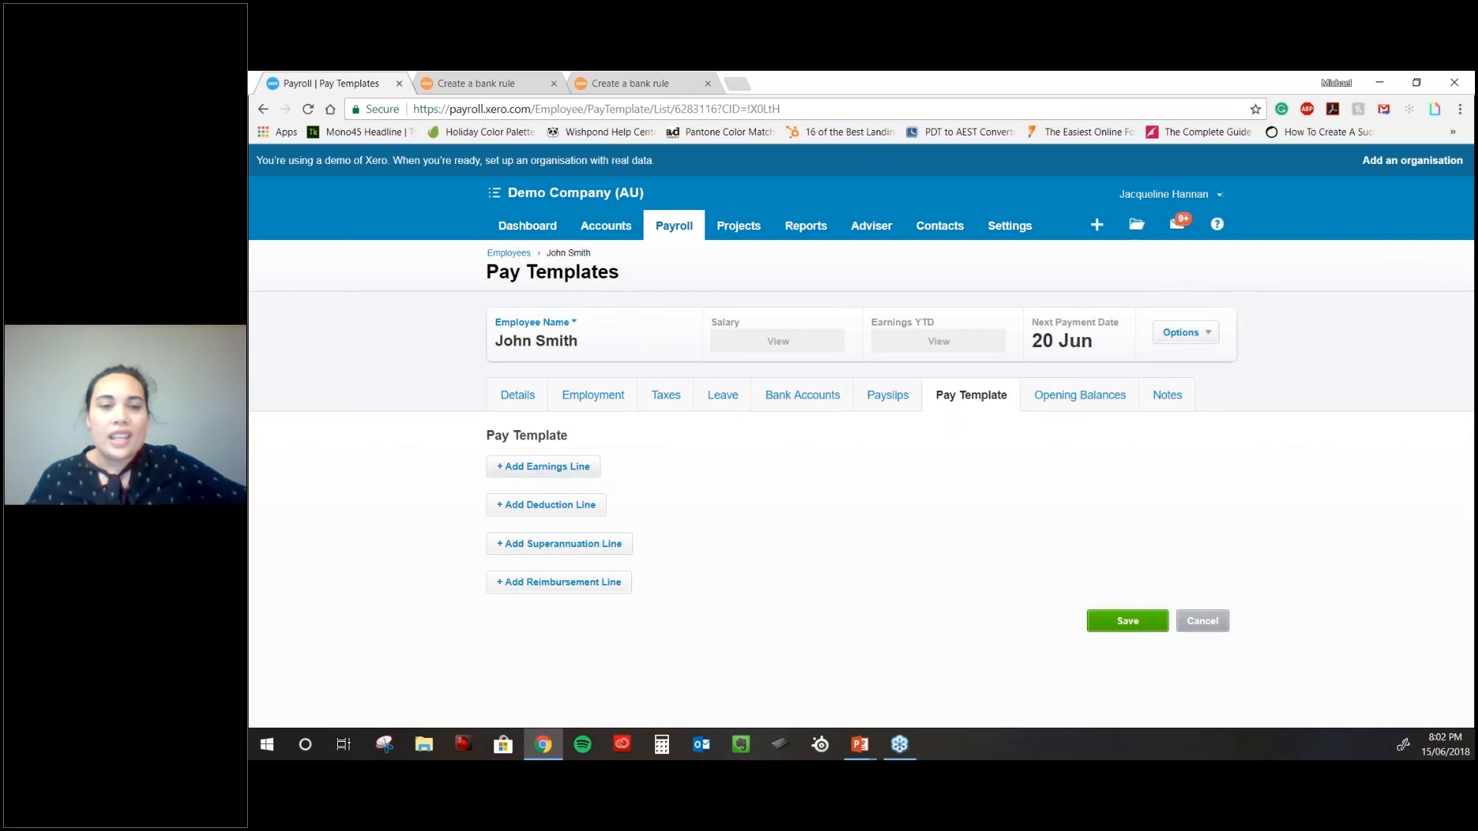
# - Add an allowance earnings line of 40 at a rate of 30.00 (1,200.00)
pyautogui.click(751, 482)
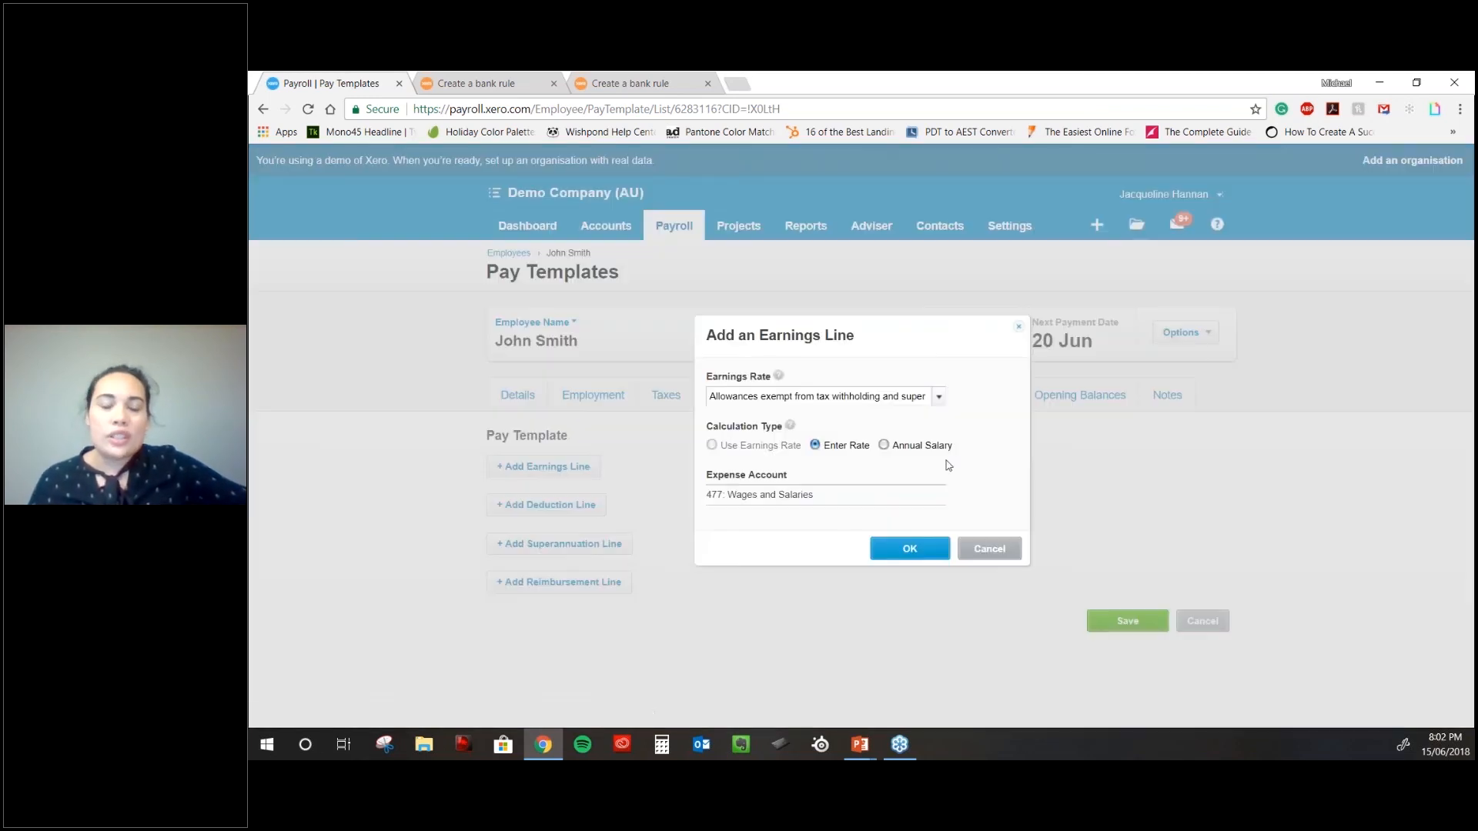
pyautogui.click(898, 453)
pyautogui.click(837, 449)
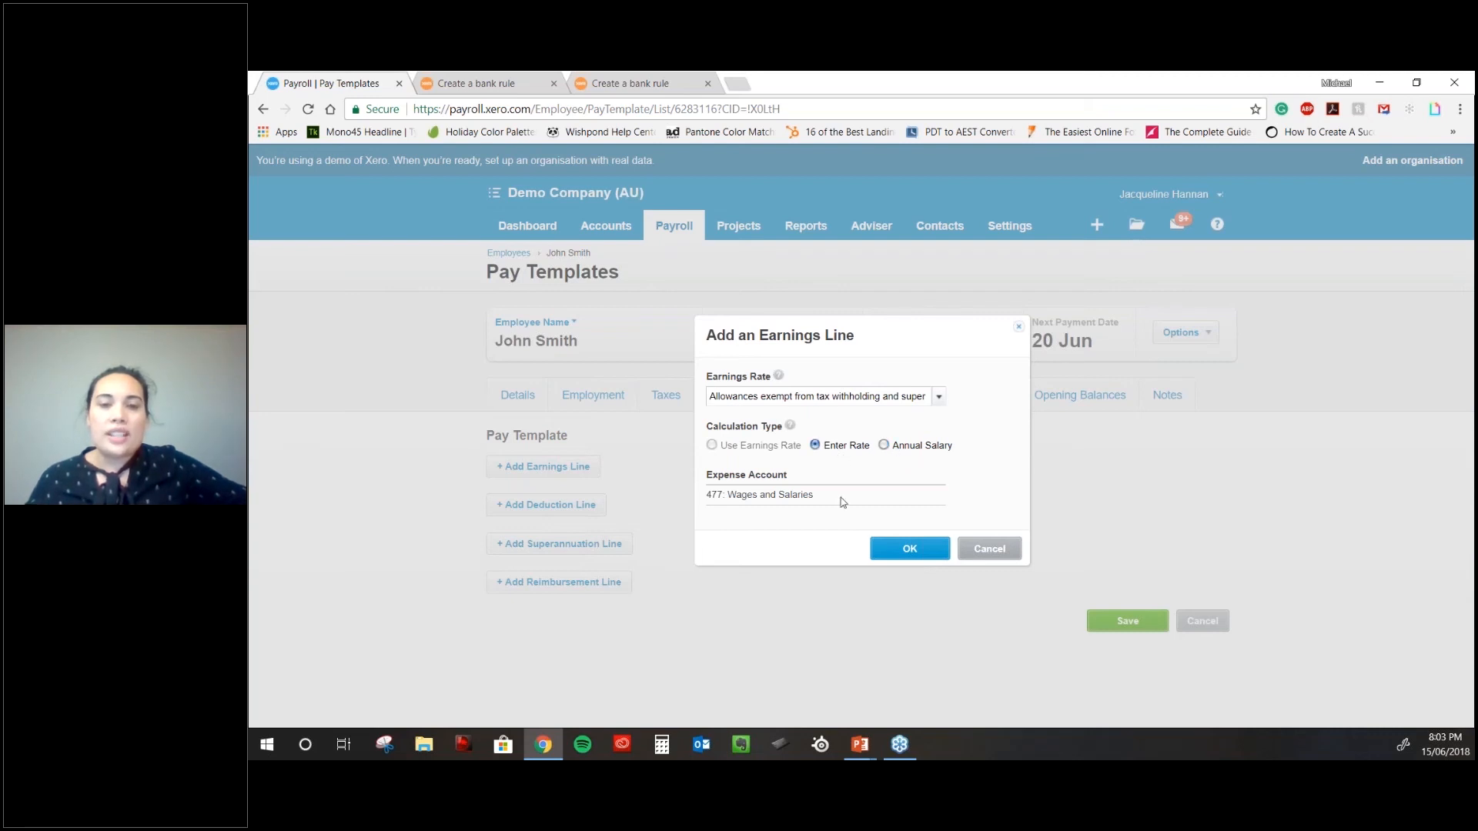
pyautogui.click(911, 549)
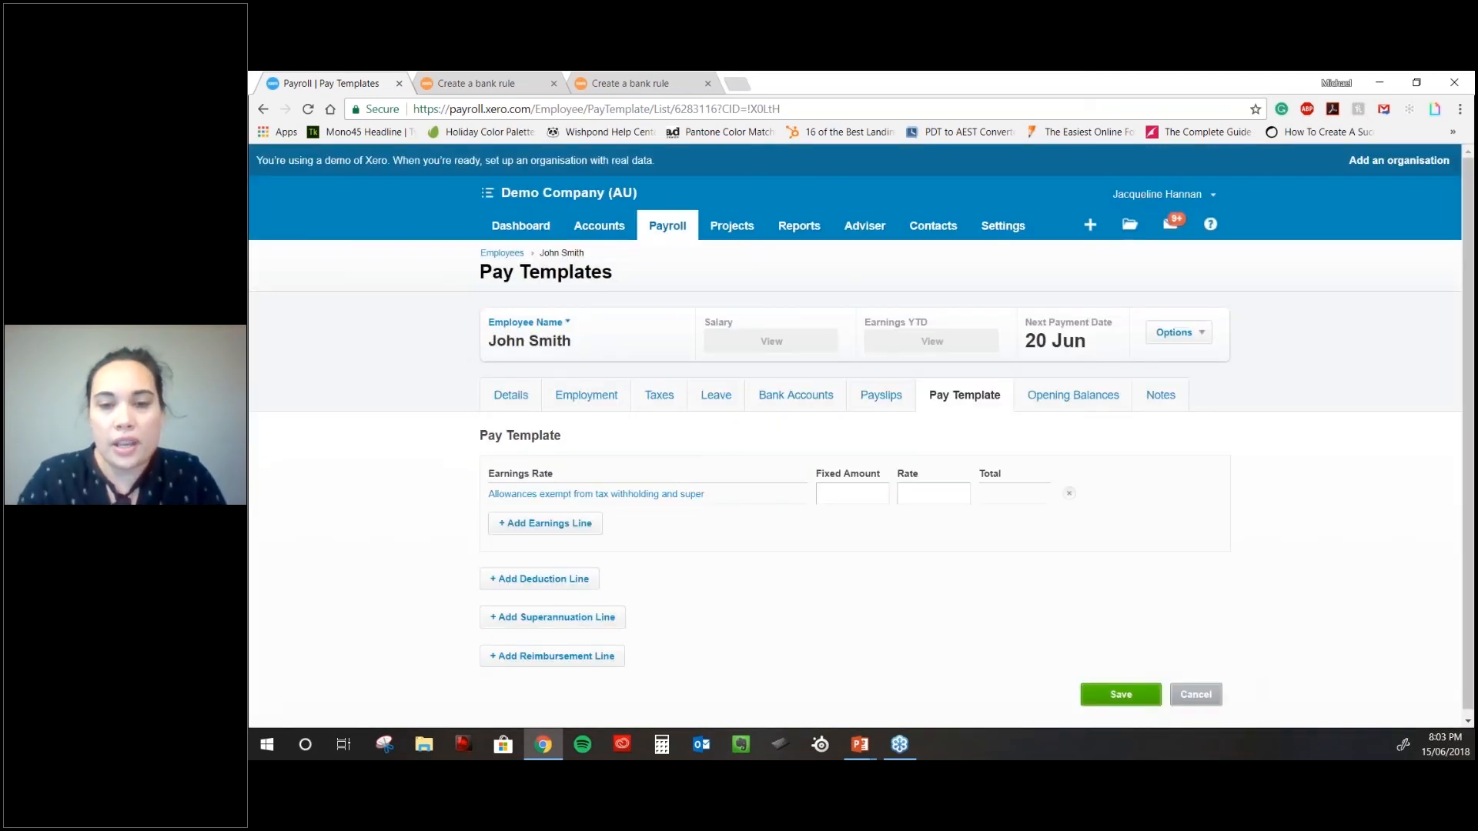
pyautogui.scroll(-1, 851, 493)
pyautogui.click(852, 493)
pyautogui.write('30')
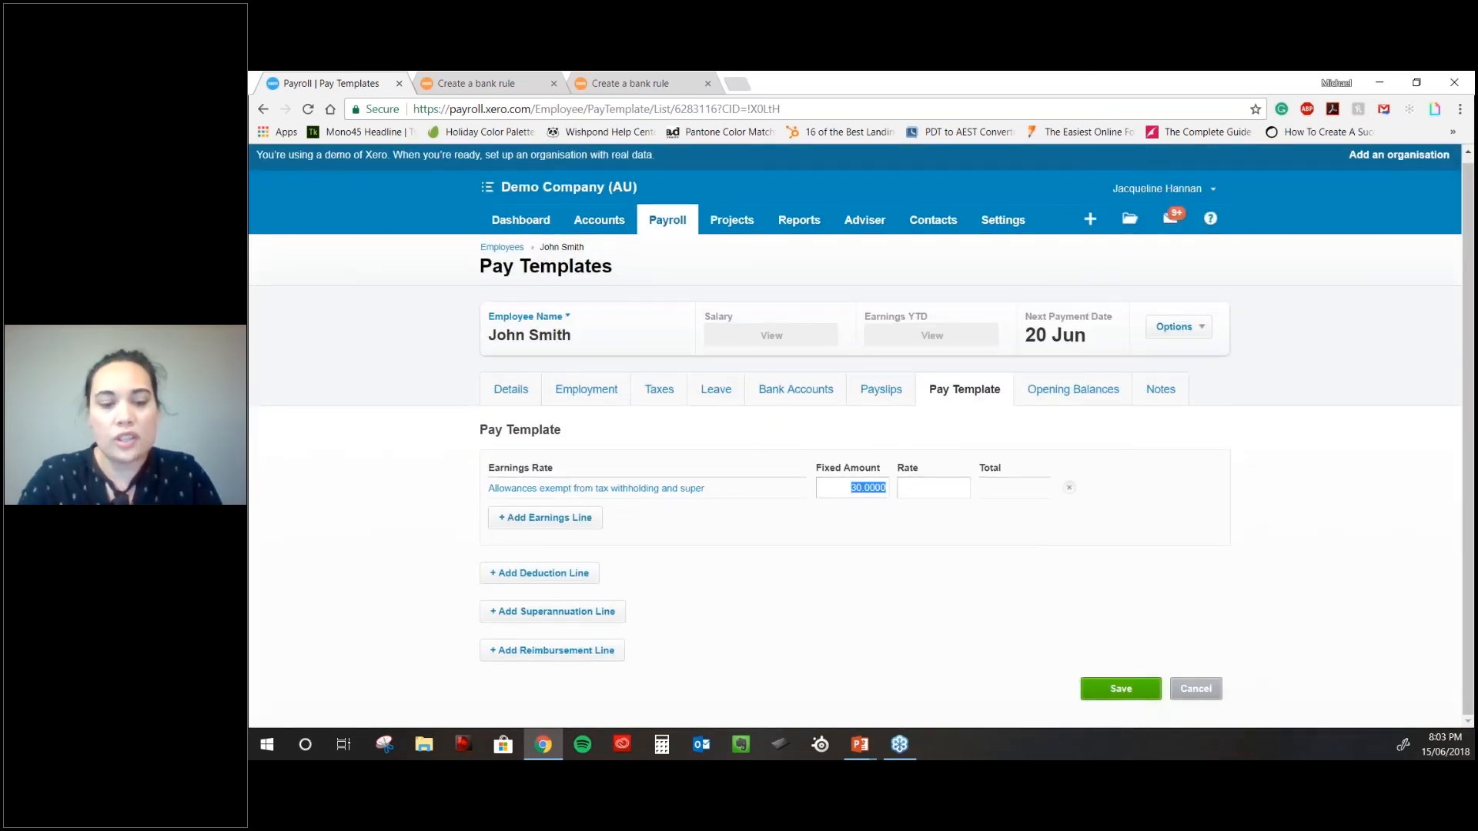
pyautogui.write('40')
pyautogui.press('Tab')
pyautogui.write('30')
pyautogui.press('Tab')
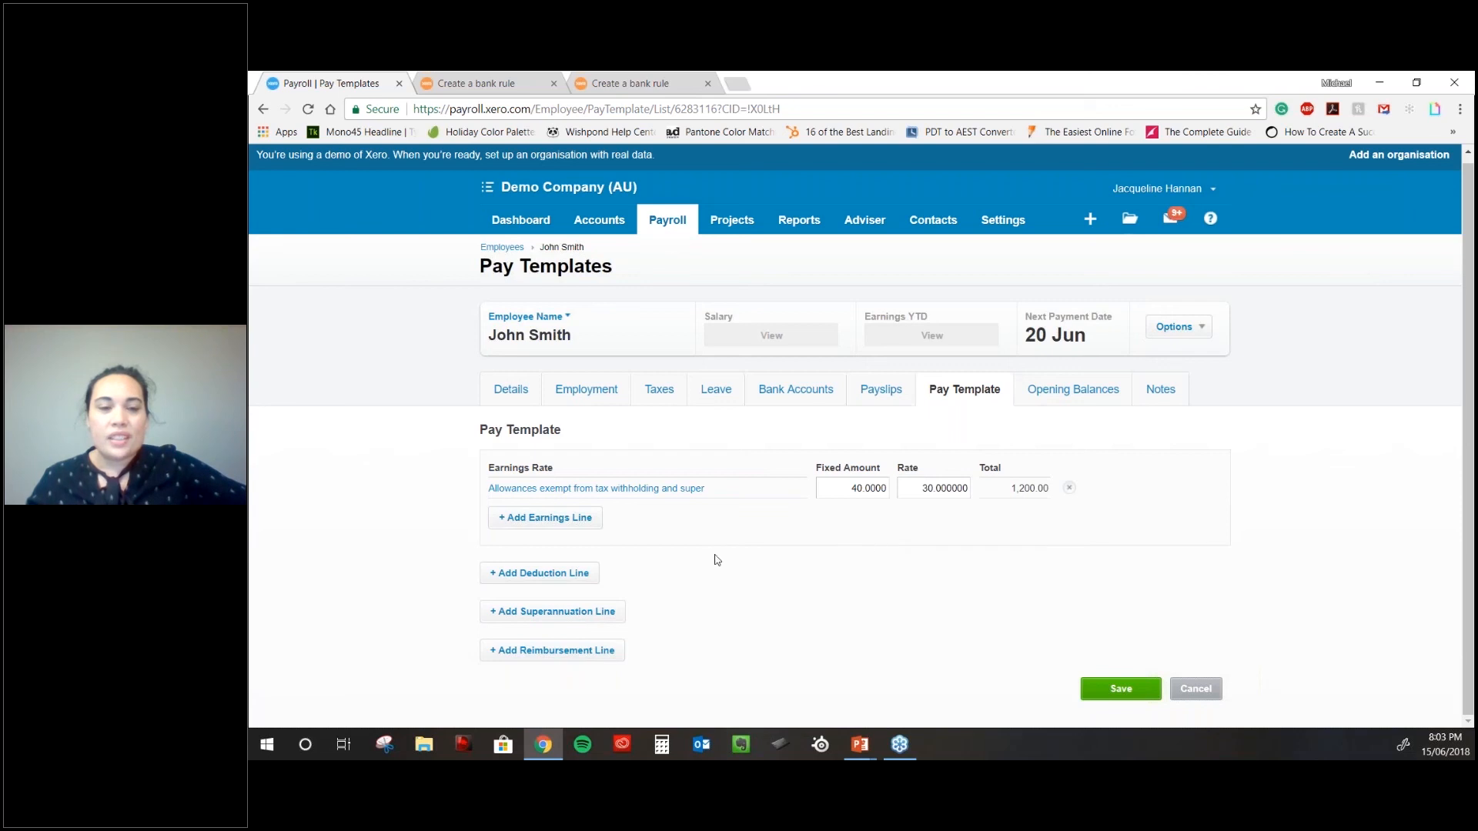
pyautogui.doubleClick(875, 491)
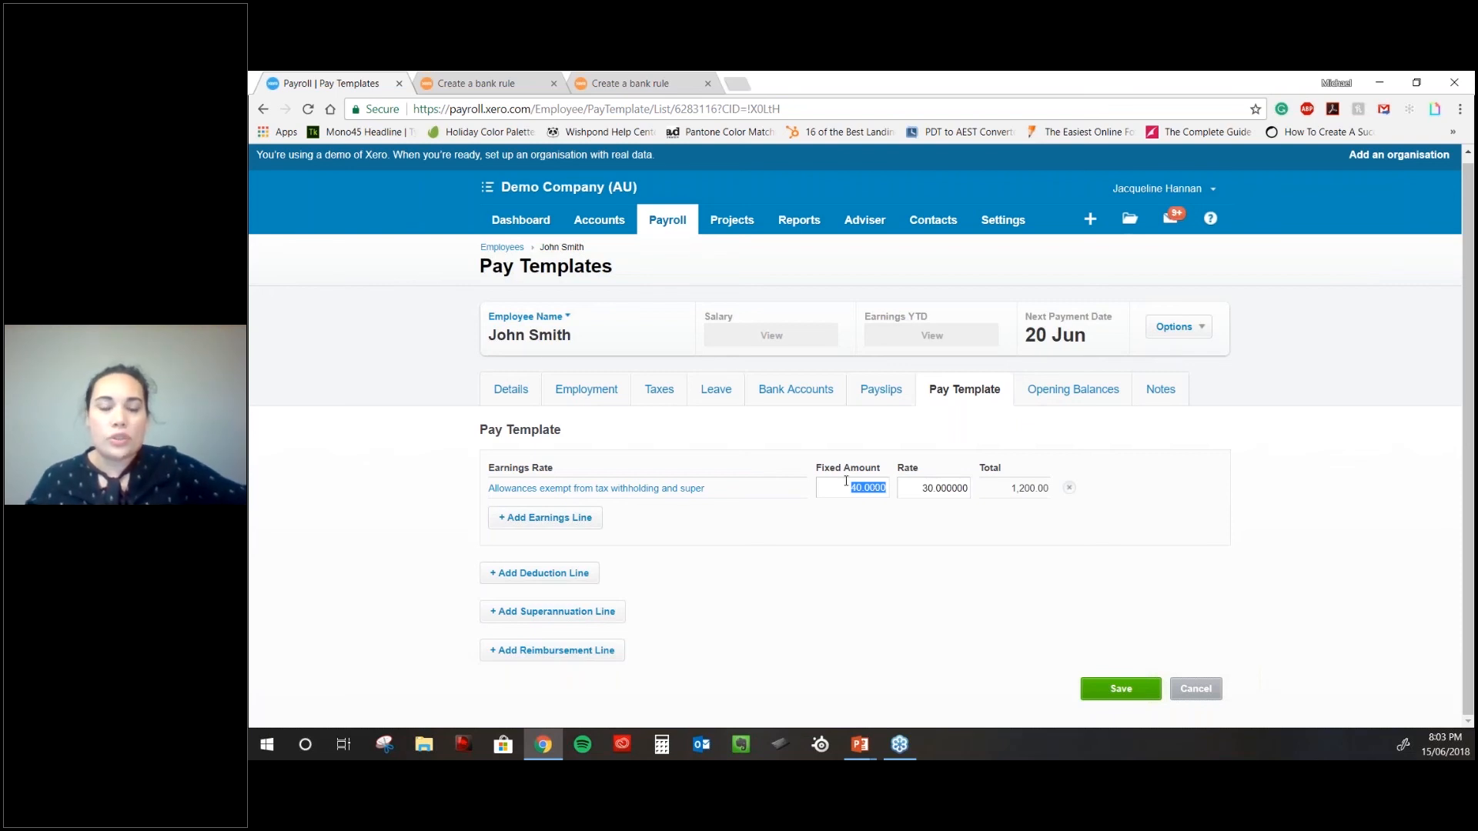
pyautogui.click(544, 587)
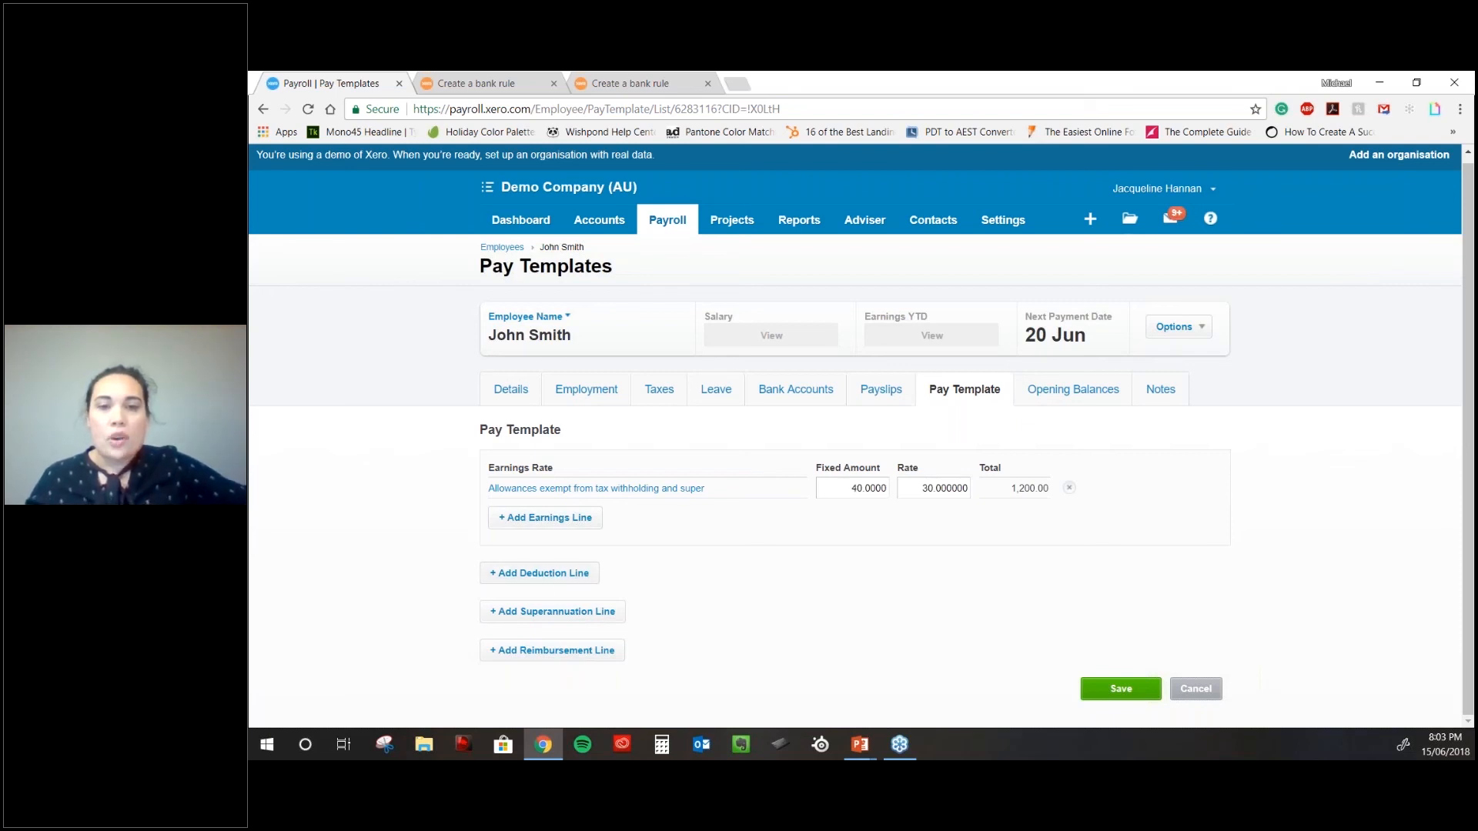
# - Add a Union Fees/Subscriptions deduction line of 20.00
pyautogui.click(580, 577)
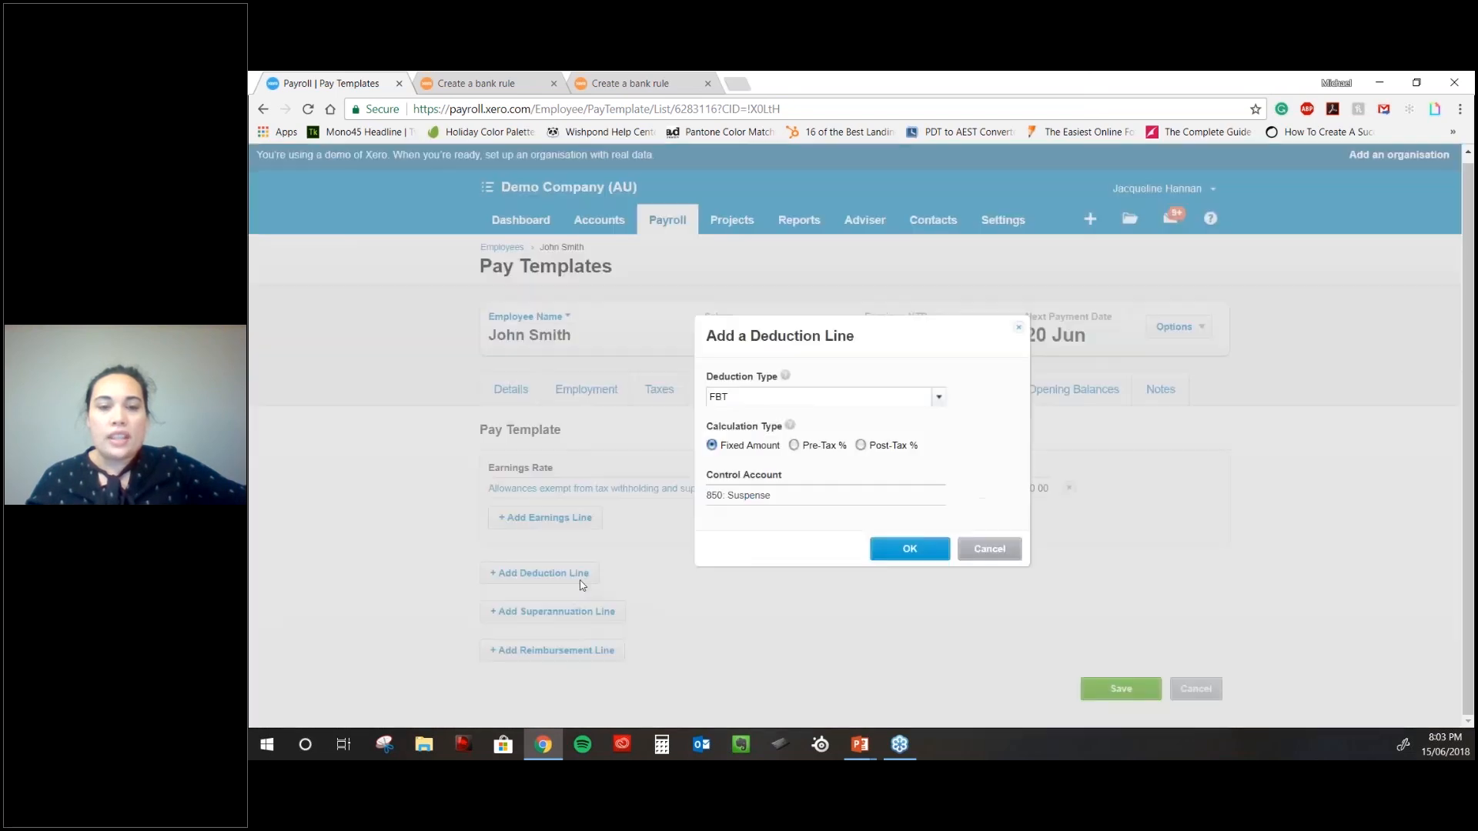
pyautogui.click(819, 396)
pyautogui.click(824, 551)
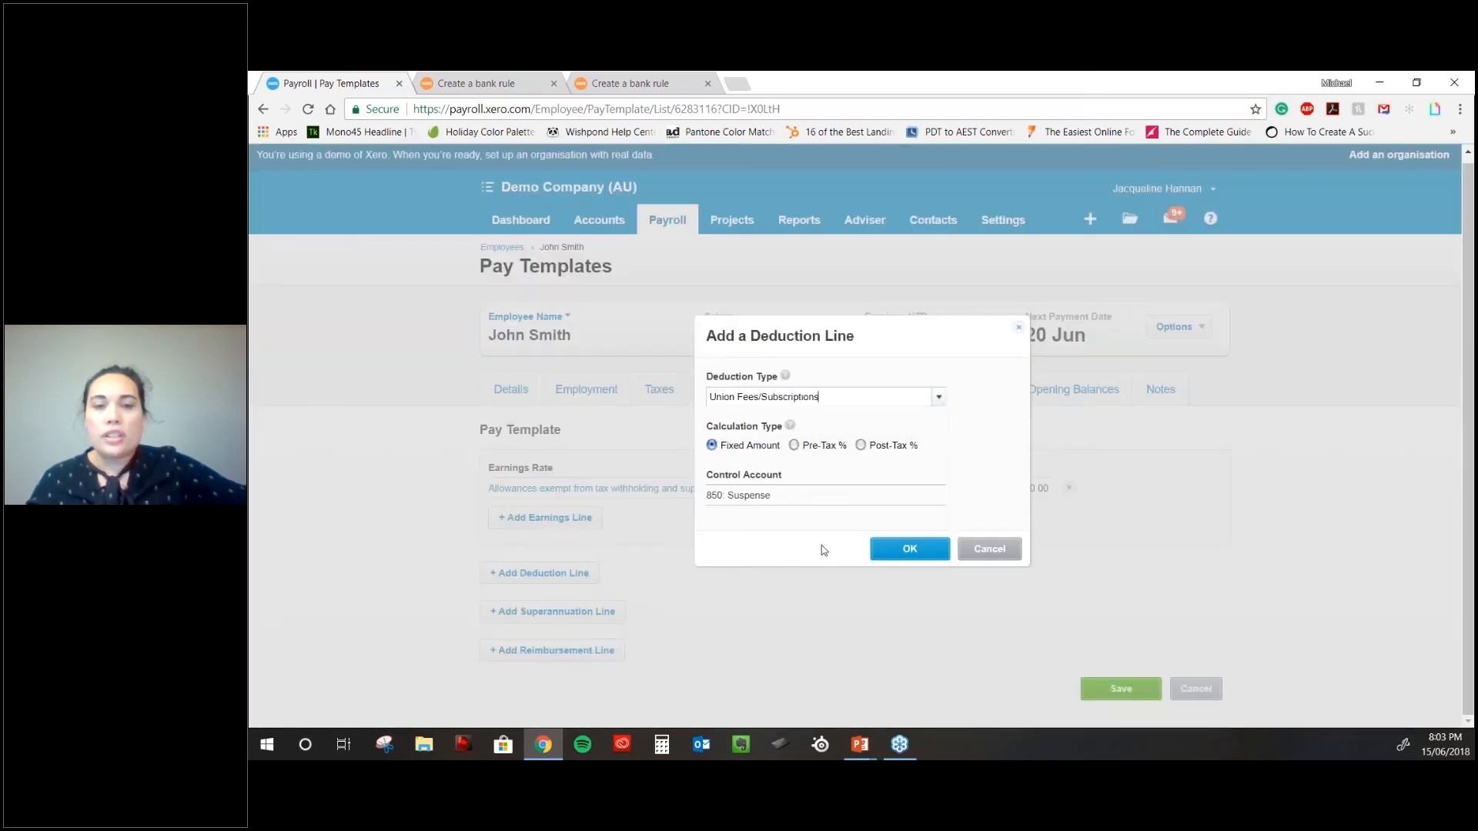
pyautogui.click(910, 551)
pyautogui.click(1015, 606)
pyautogui.write('20')
pyautogui.press('Tab')
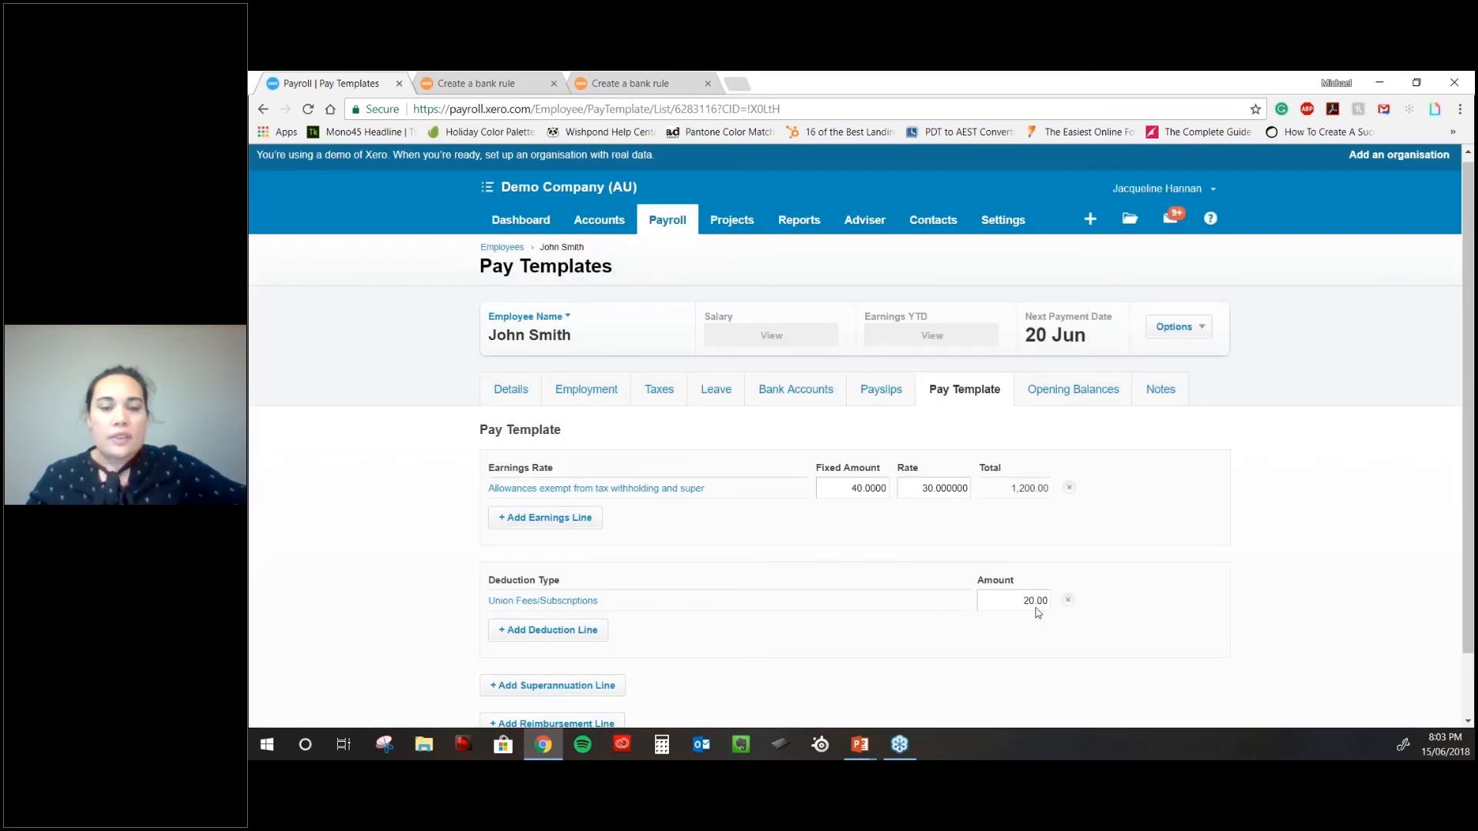
# - Add an AMP superannuation line at the statutory rate
pyautogui.scroll(-1, 1037, 613)
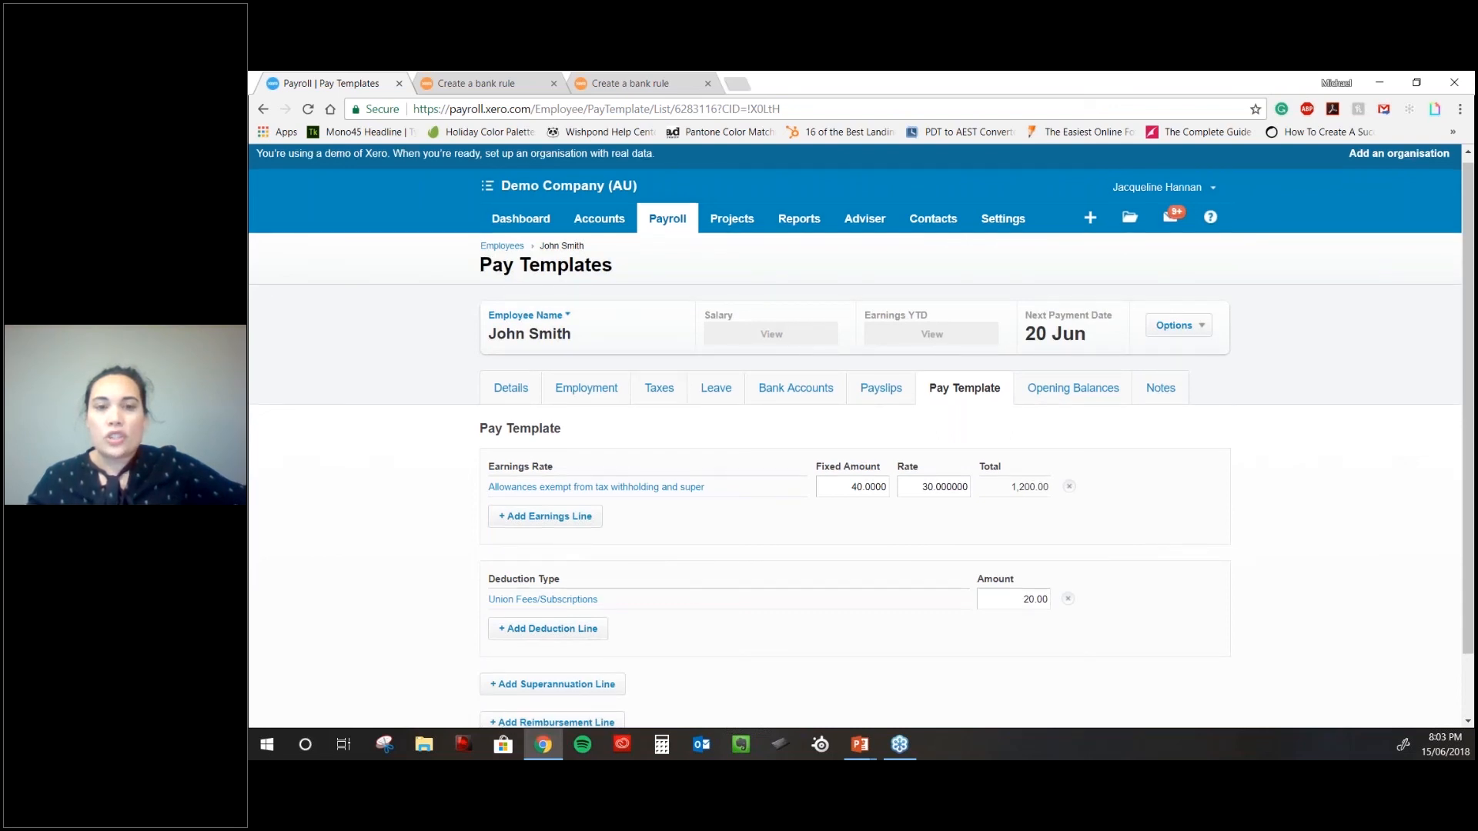
pyautogui.scroll(-1, 1037, 613)
pyautogui.click(552, 612)
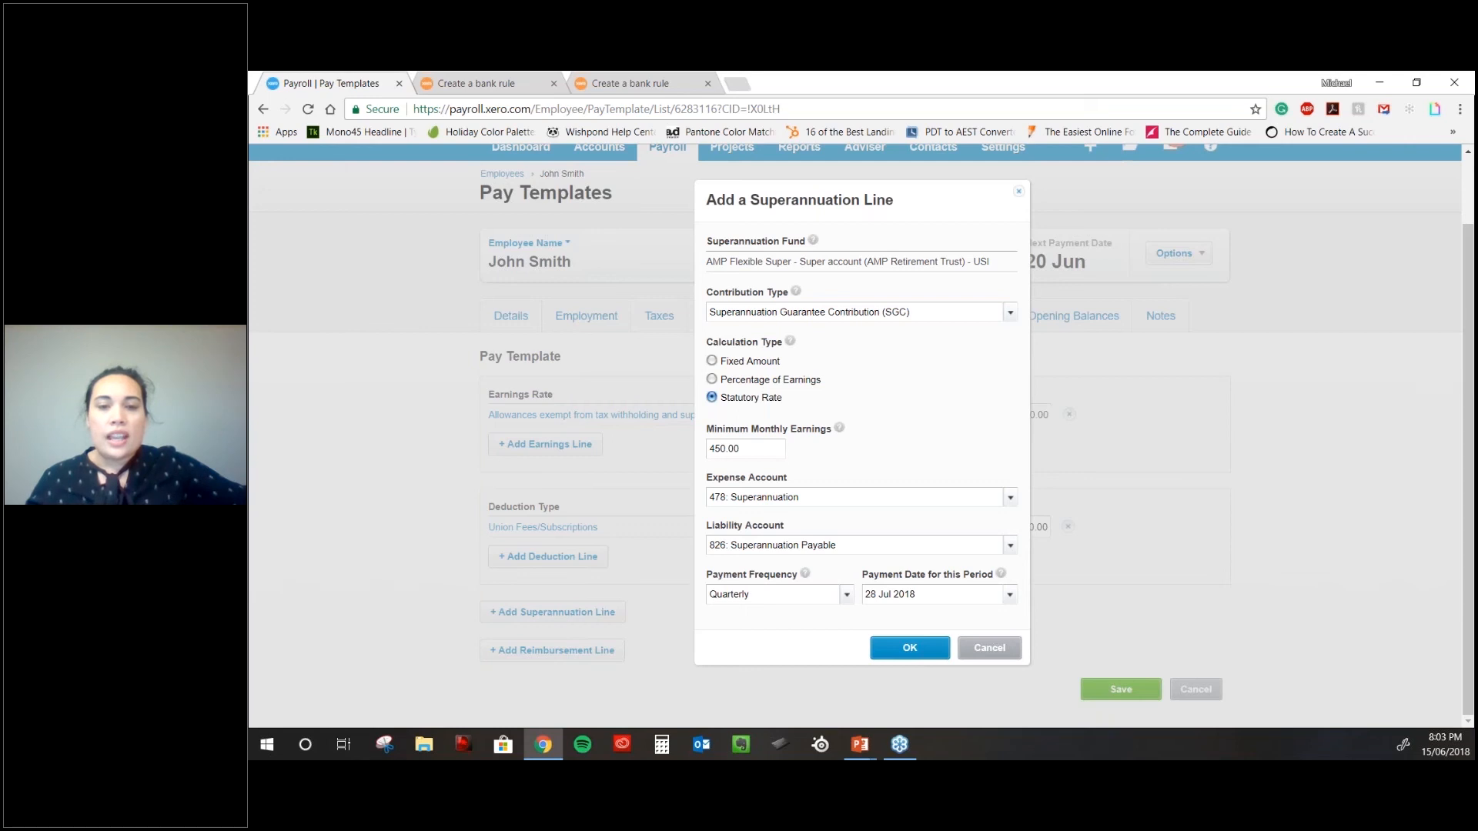
pyautogui.click(909, 647)
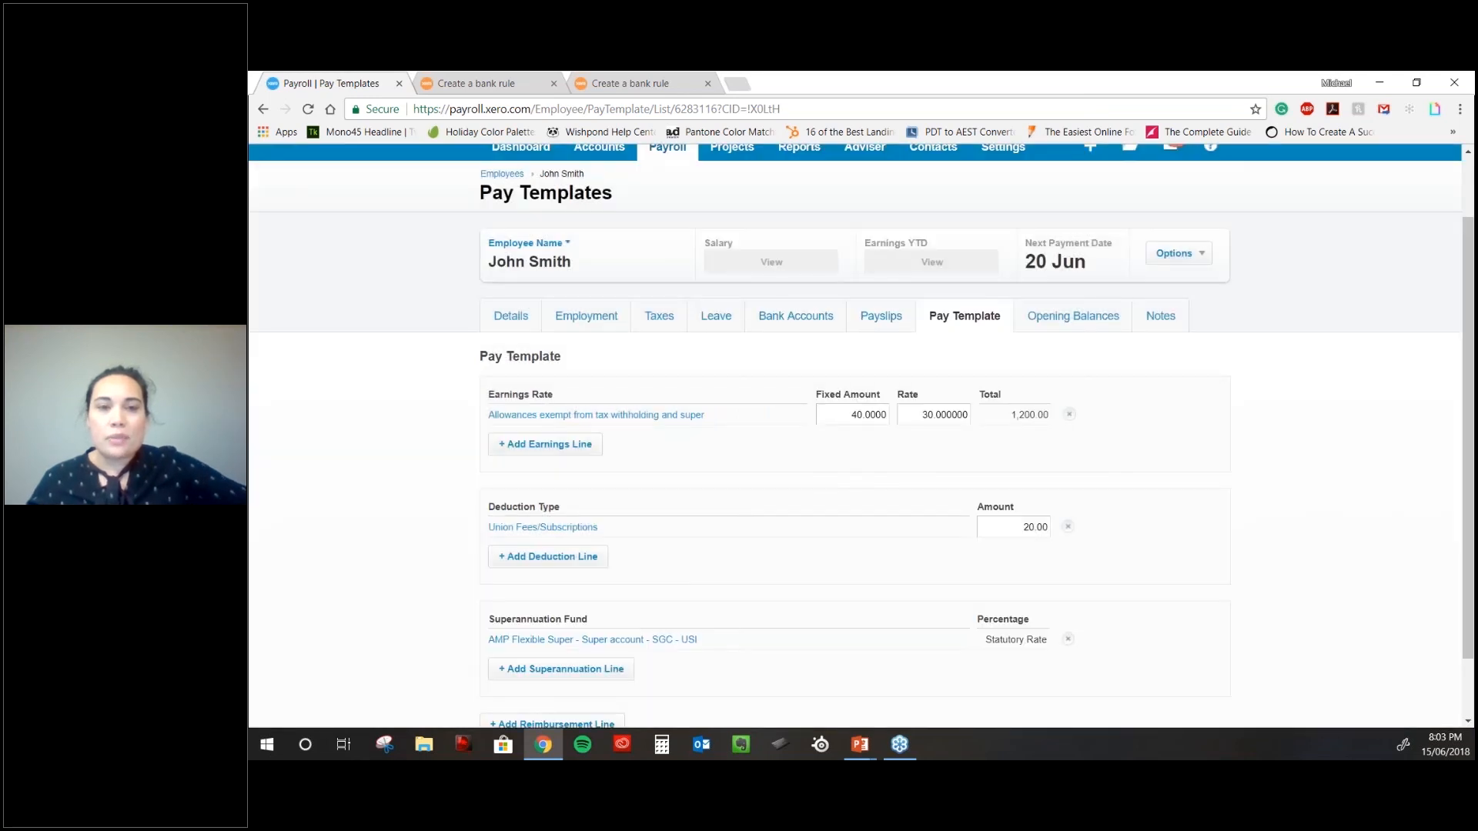
pyautogui.scroll(-1, 883, 647)
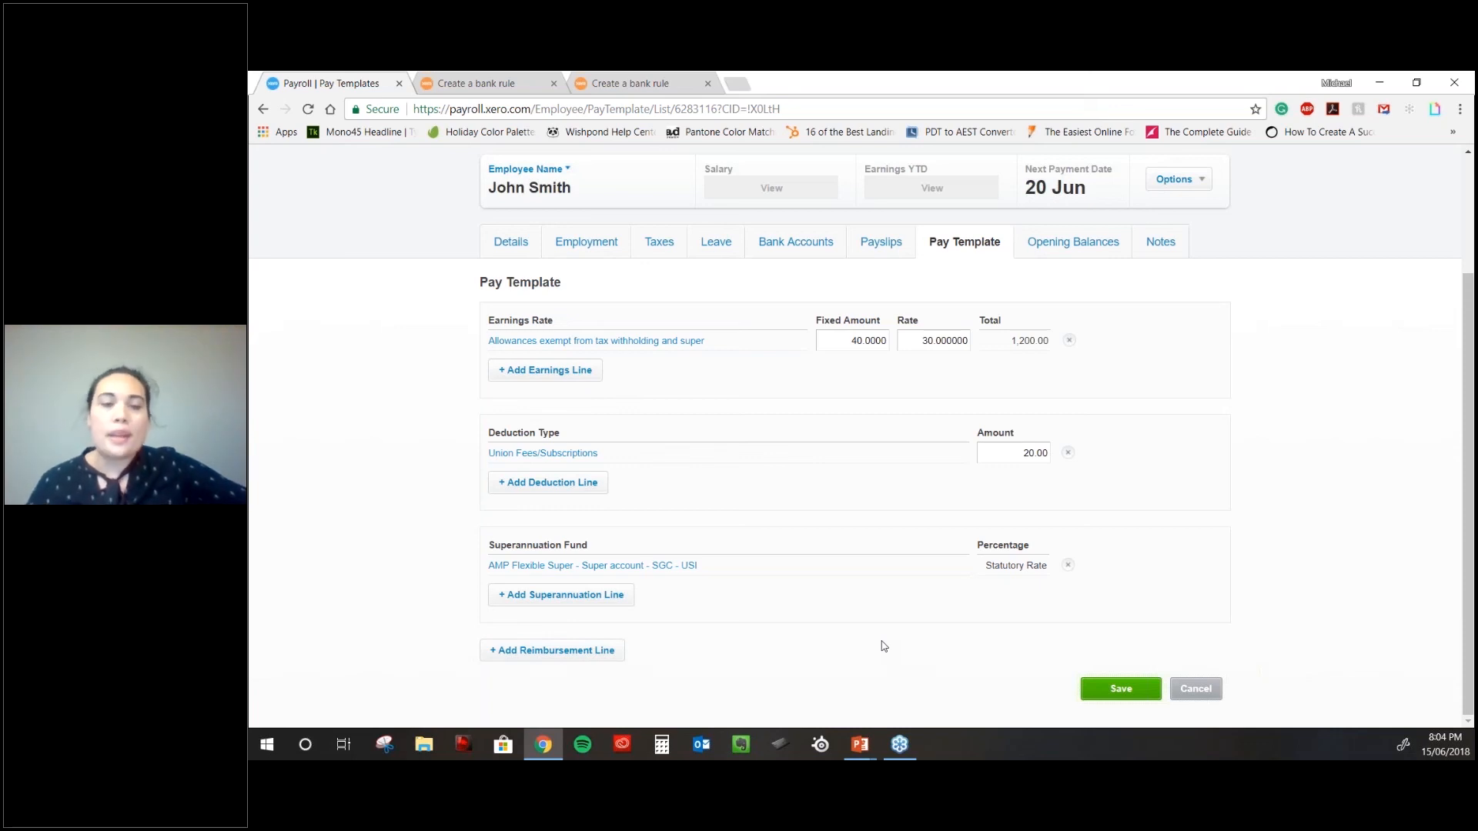
# - Dismiss the reimbursement line and attempt to save the pay template
pyautogui.click(585, 649)
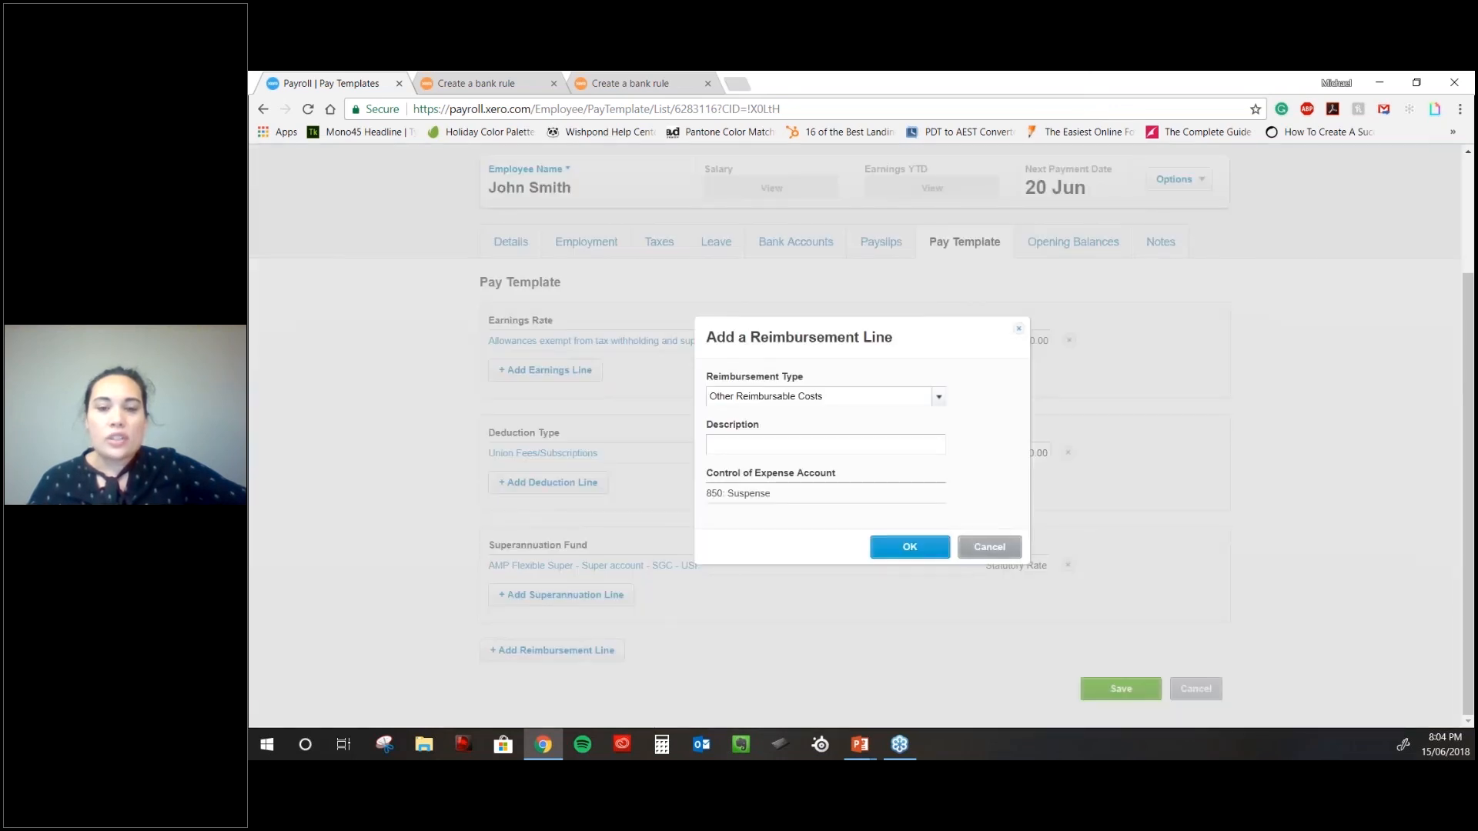
pyautogui.click(991, 547)
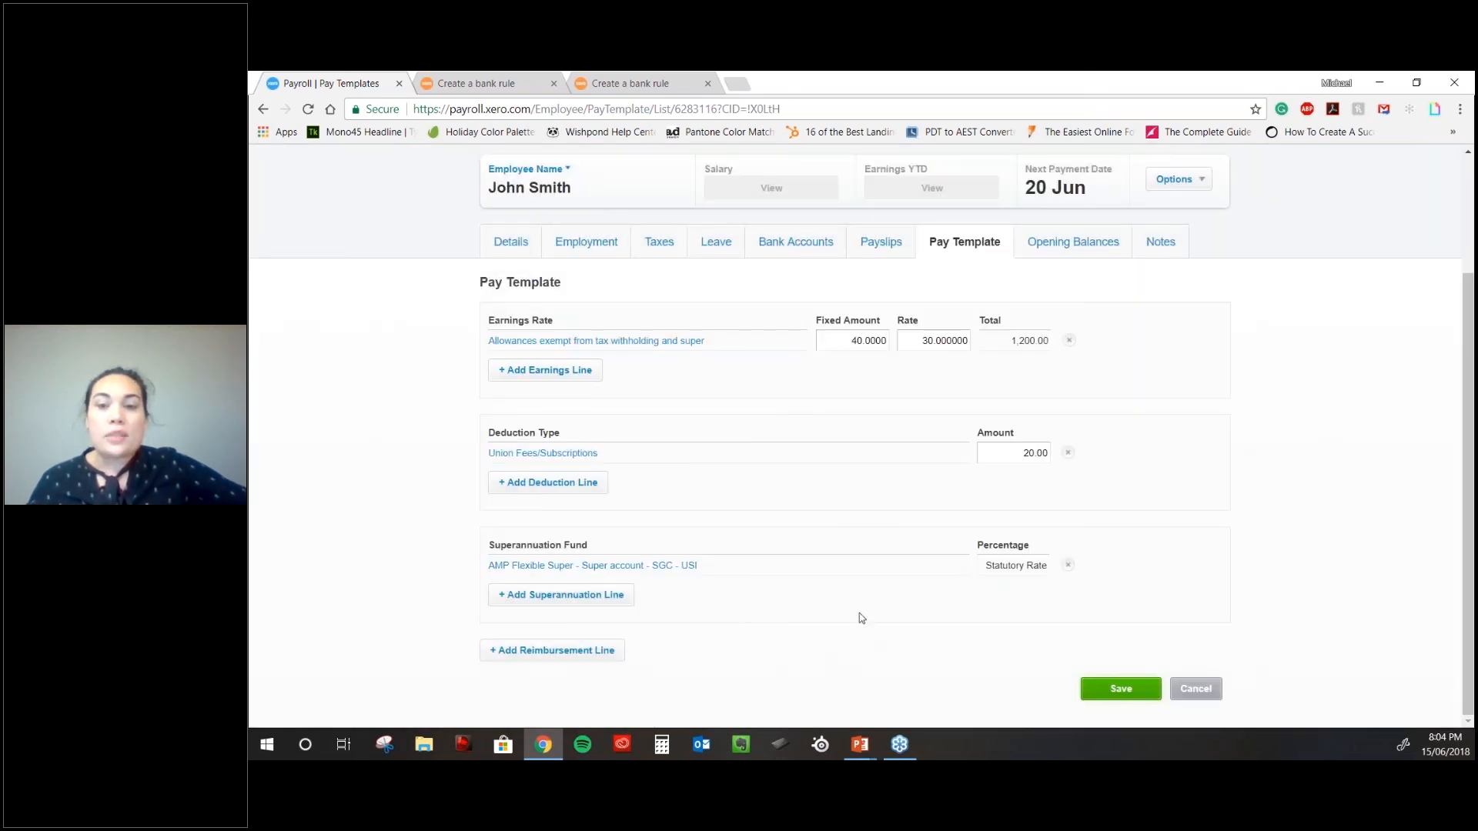
pyautogui.click(1122, 691)
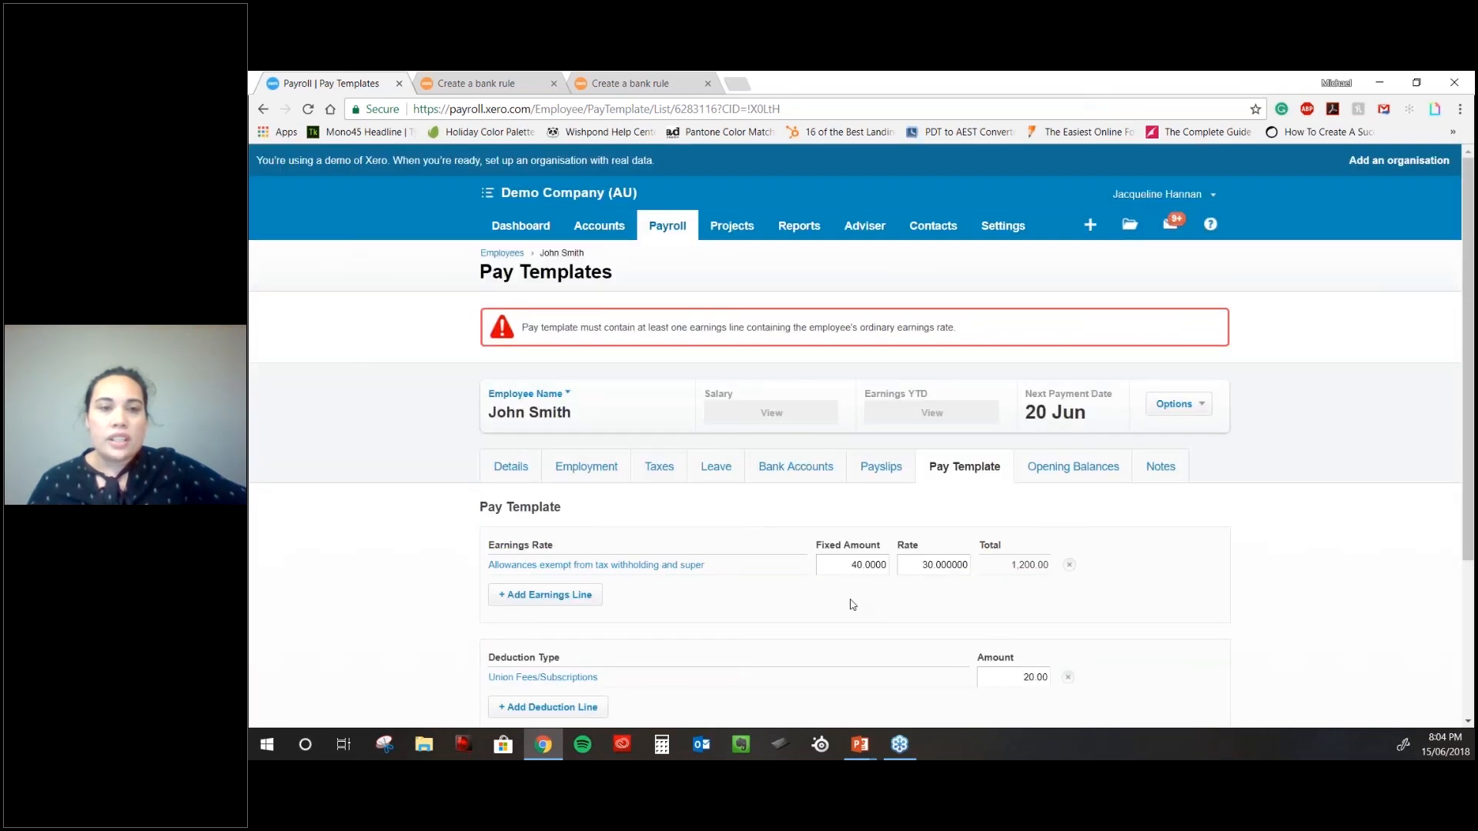
# - Change the earnings line to Ordinary Hours and save the pay template
pyautogui.scroll(-1, 852, 605)
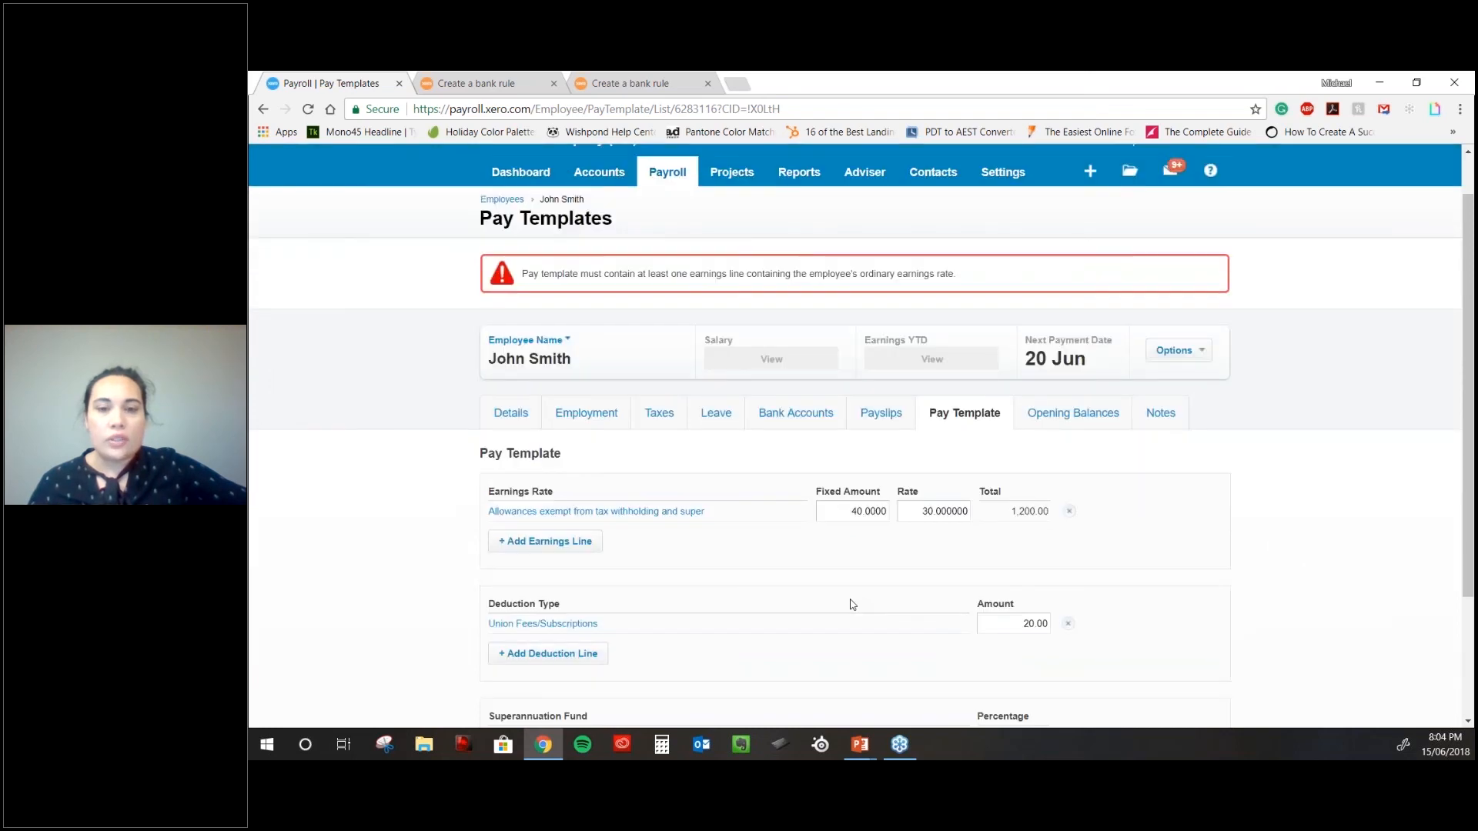
pyautogui.scroll(-3, 852, 605)
pyautogui.click(596, 341)
pyautogui.click(938, 393)
pyautogui.click(793, 482)
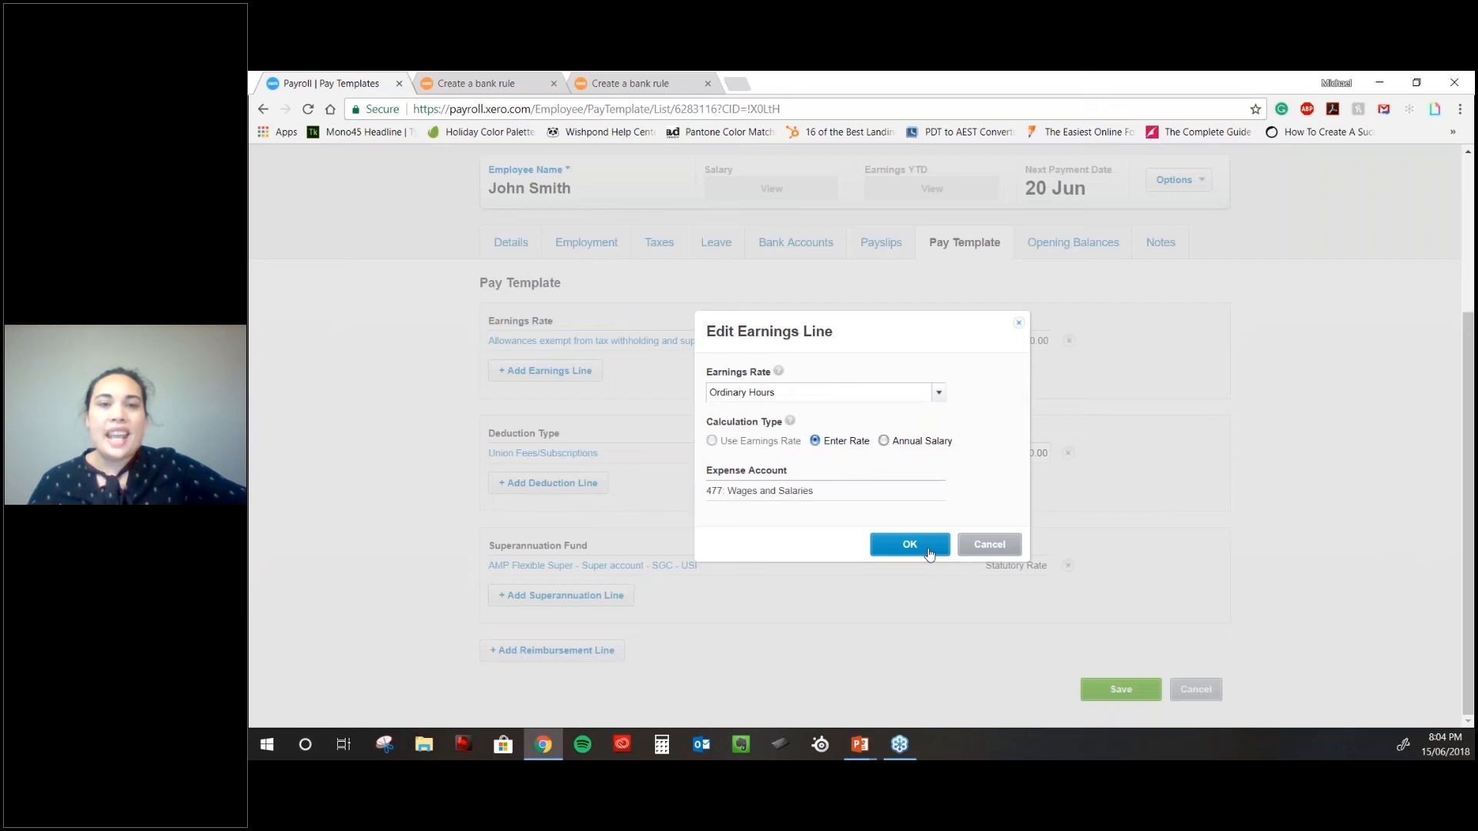
pyautogui.click(909, 545)
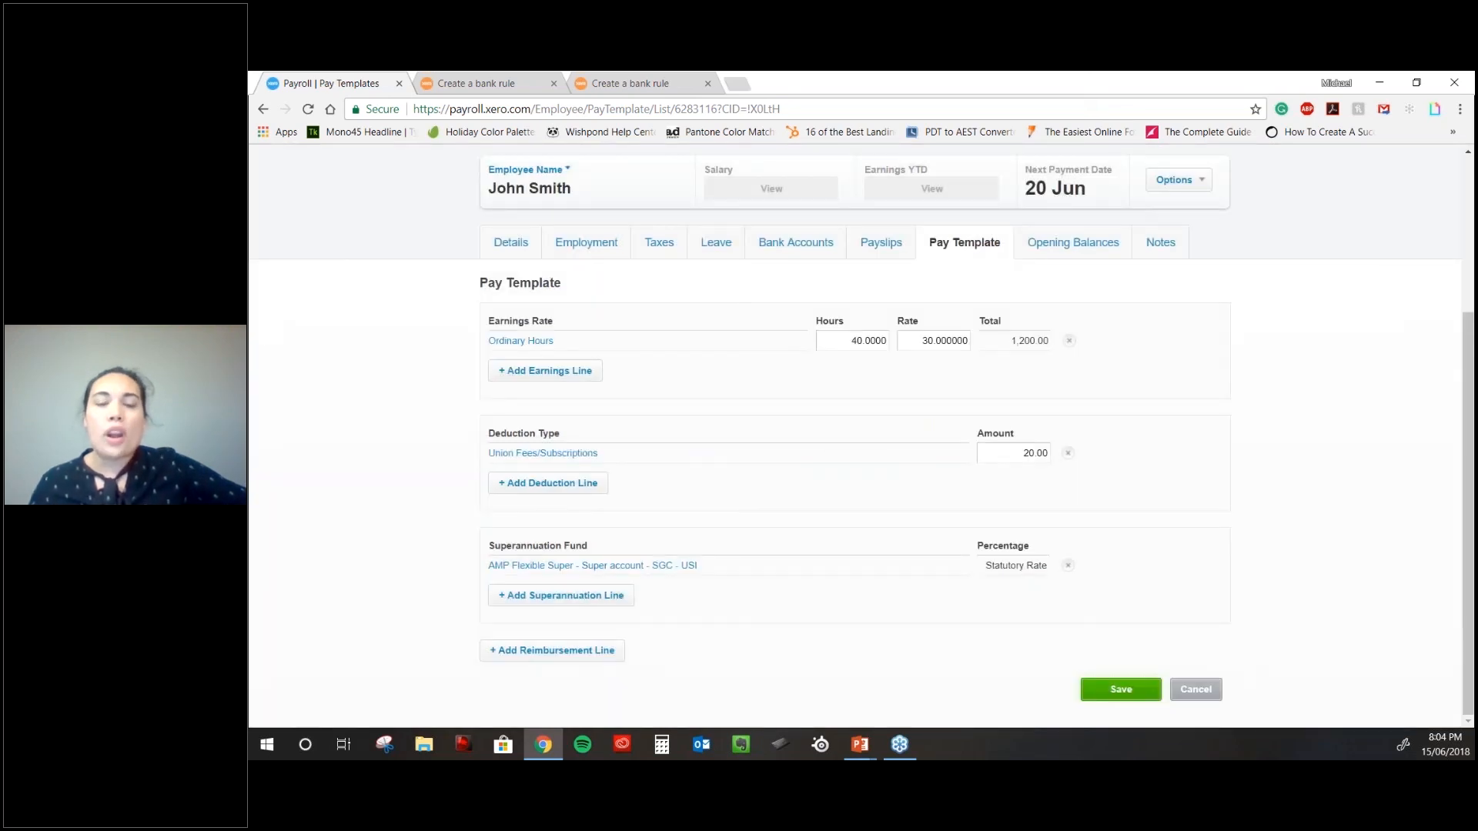
pyautogui.click(1121, 688)
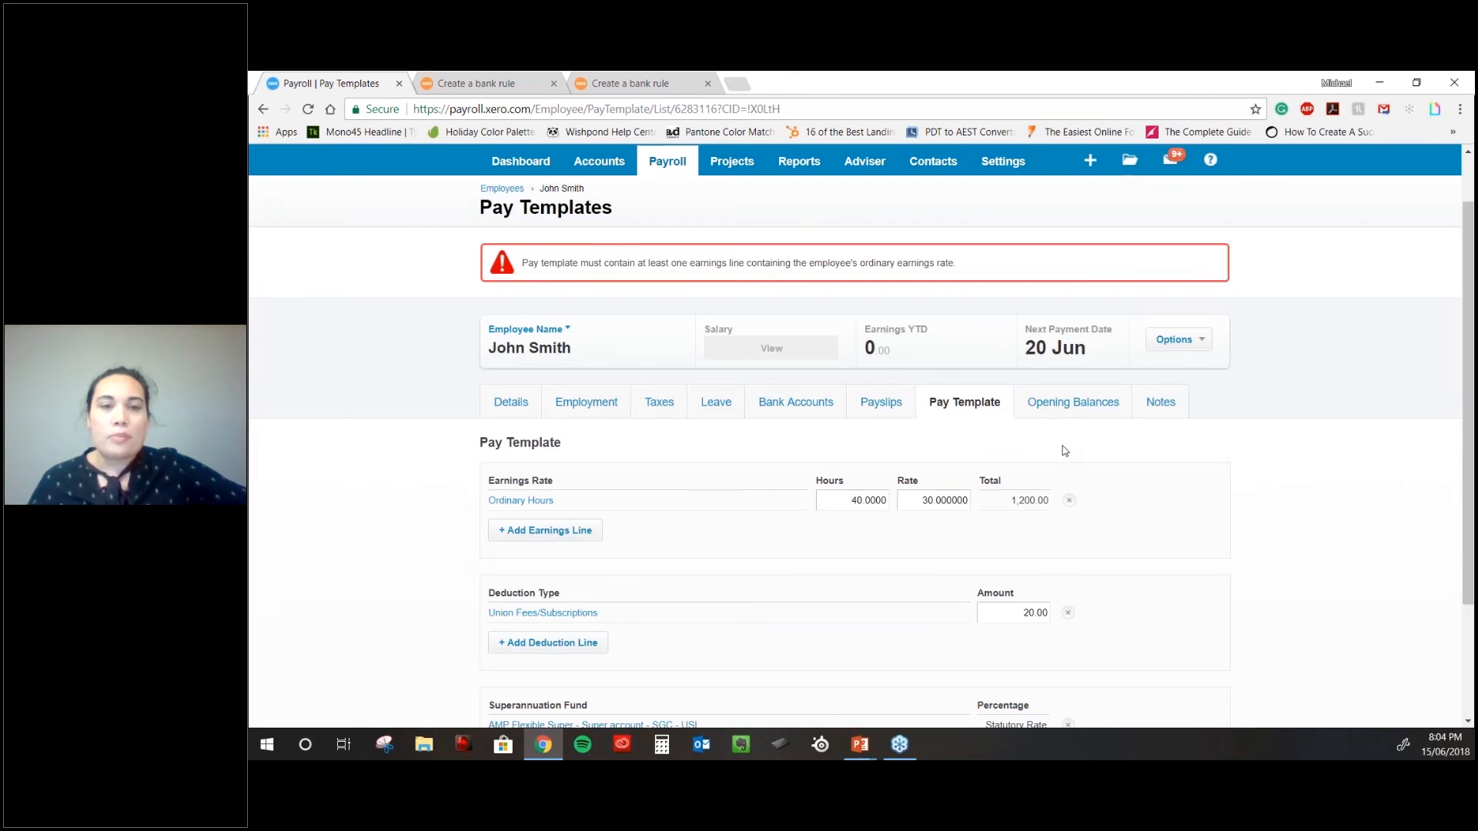
# - Go to the Pay Runs list from the Payroll menu
pyautogui.scroll(-2, 1065, 450)
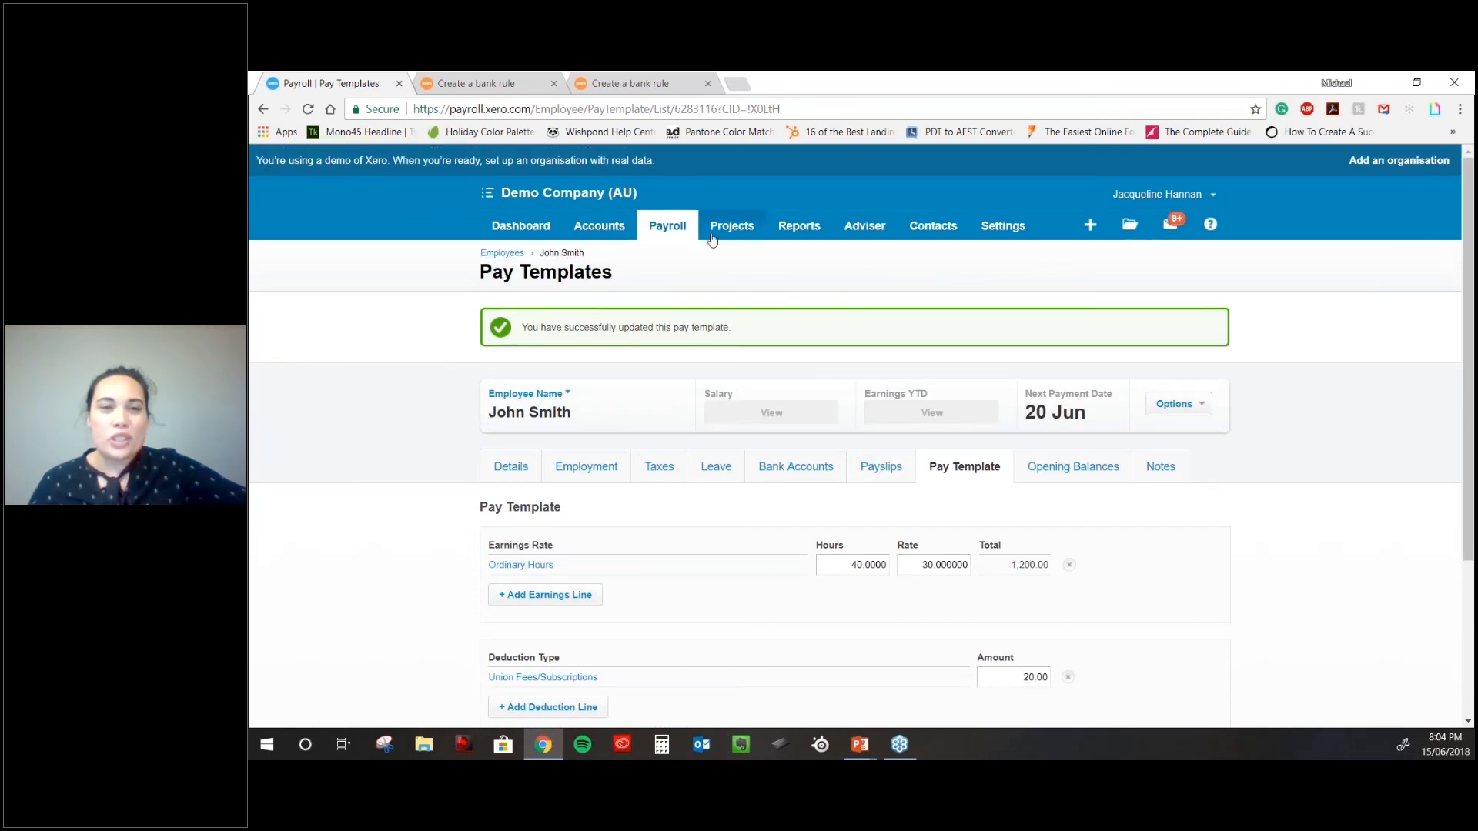
pyautogui.moveTo(618, 219)
pyautogui.moveTo(667, 238)
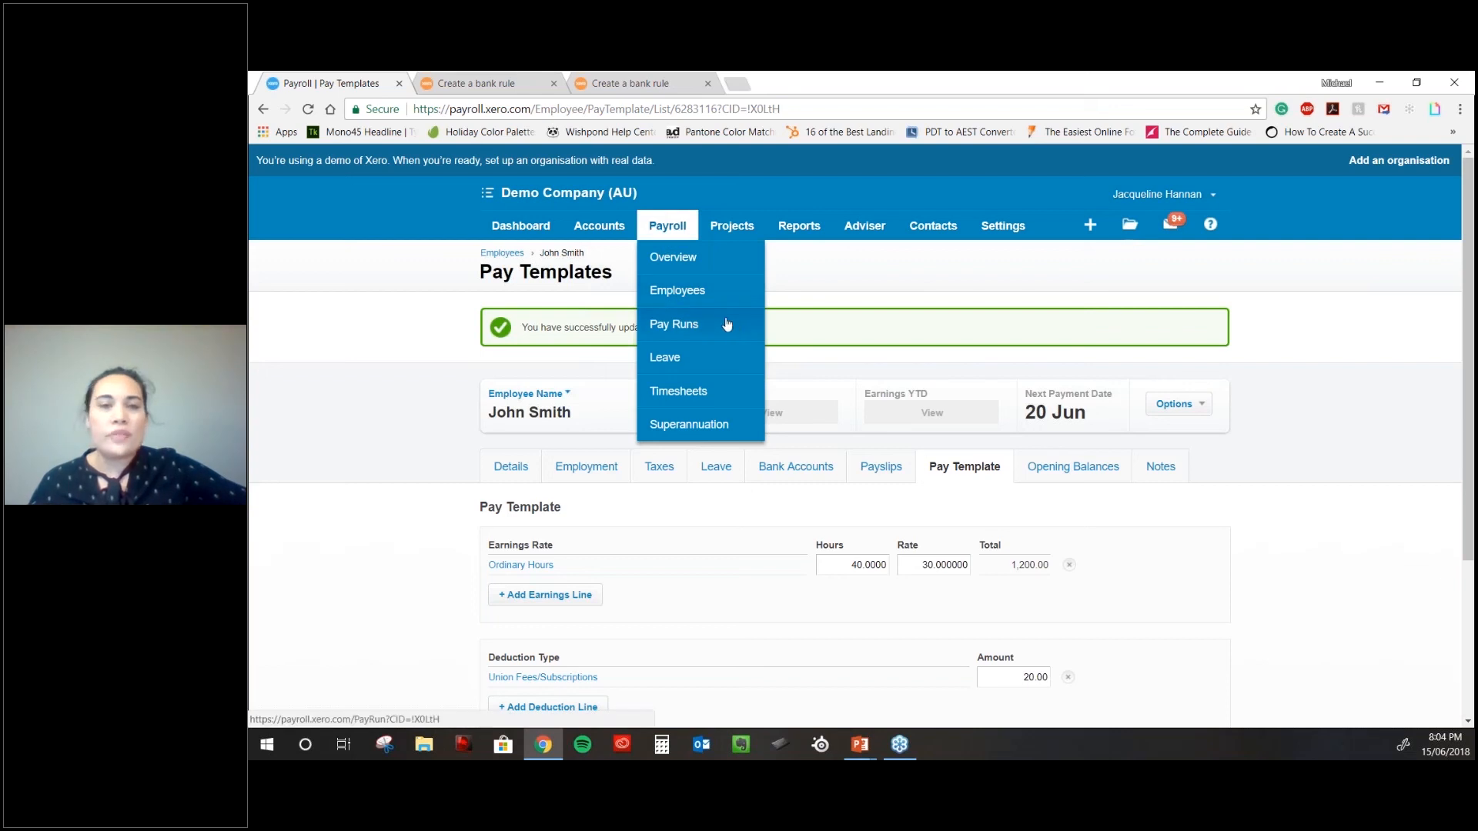
pyautogui.click(681, 327)
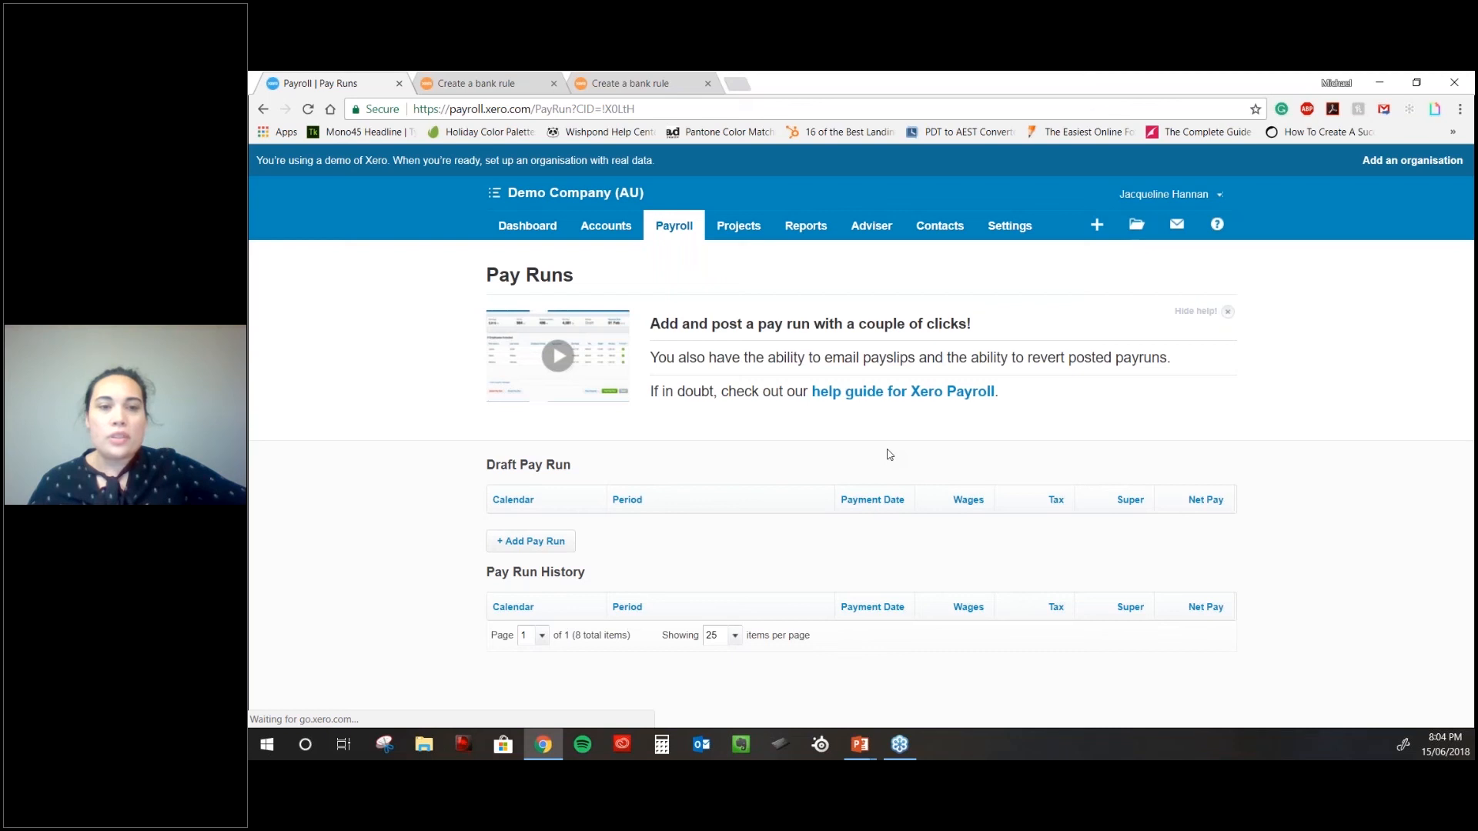
# - Create a draft pay run for 'Weekly: Week ending 12 Jun 2018'
pyautogui.scroll(-2, 885, 458)
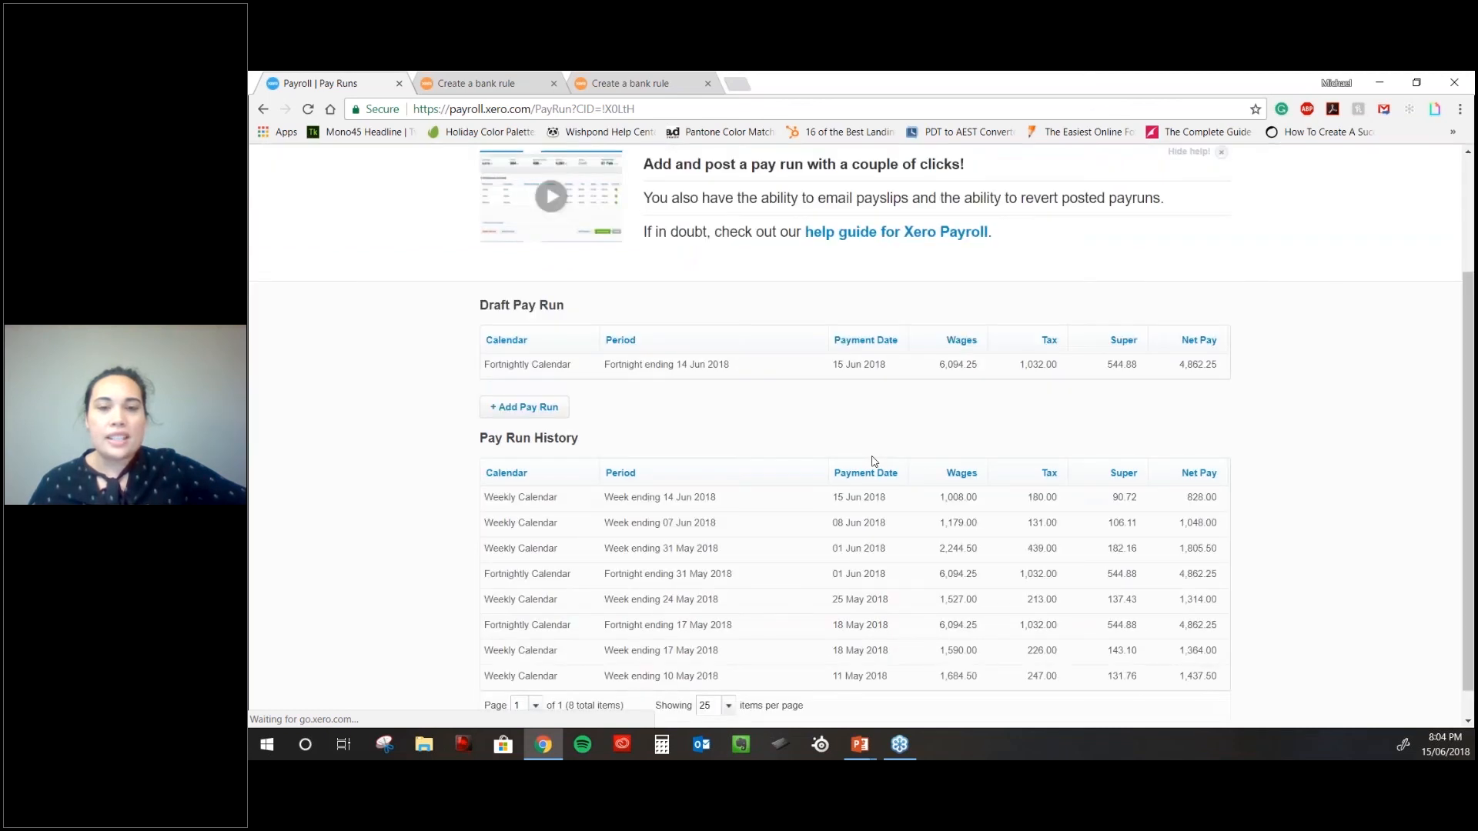
pyautogui.scroll(-1, 873, 462)
pyautogui.click(524, 374)
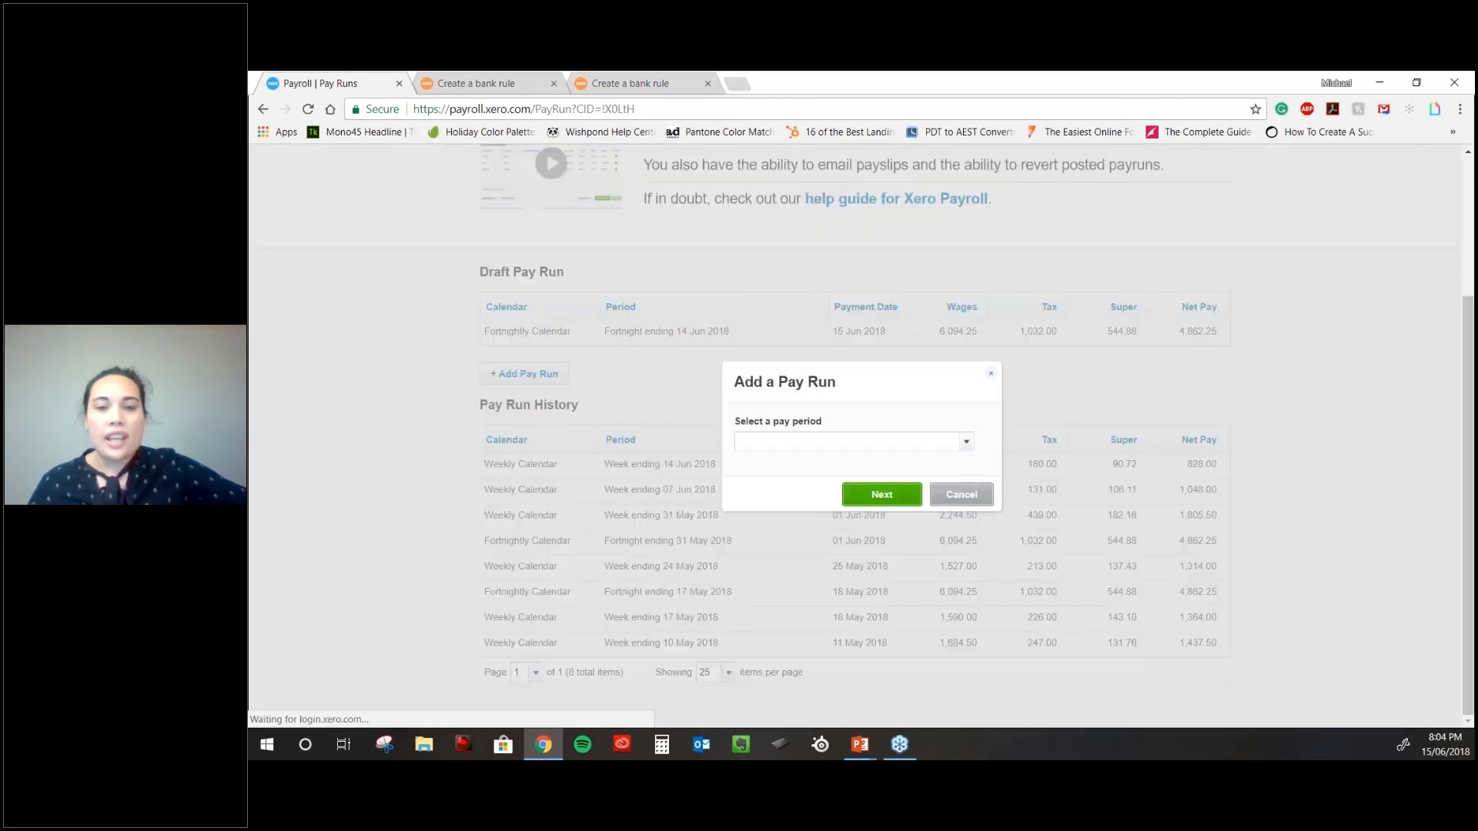
pyautogui.click(882, 494)
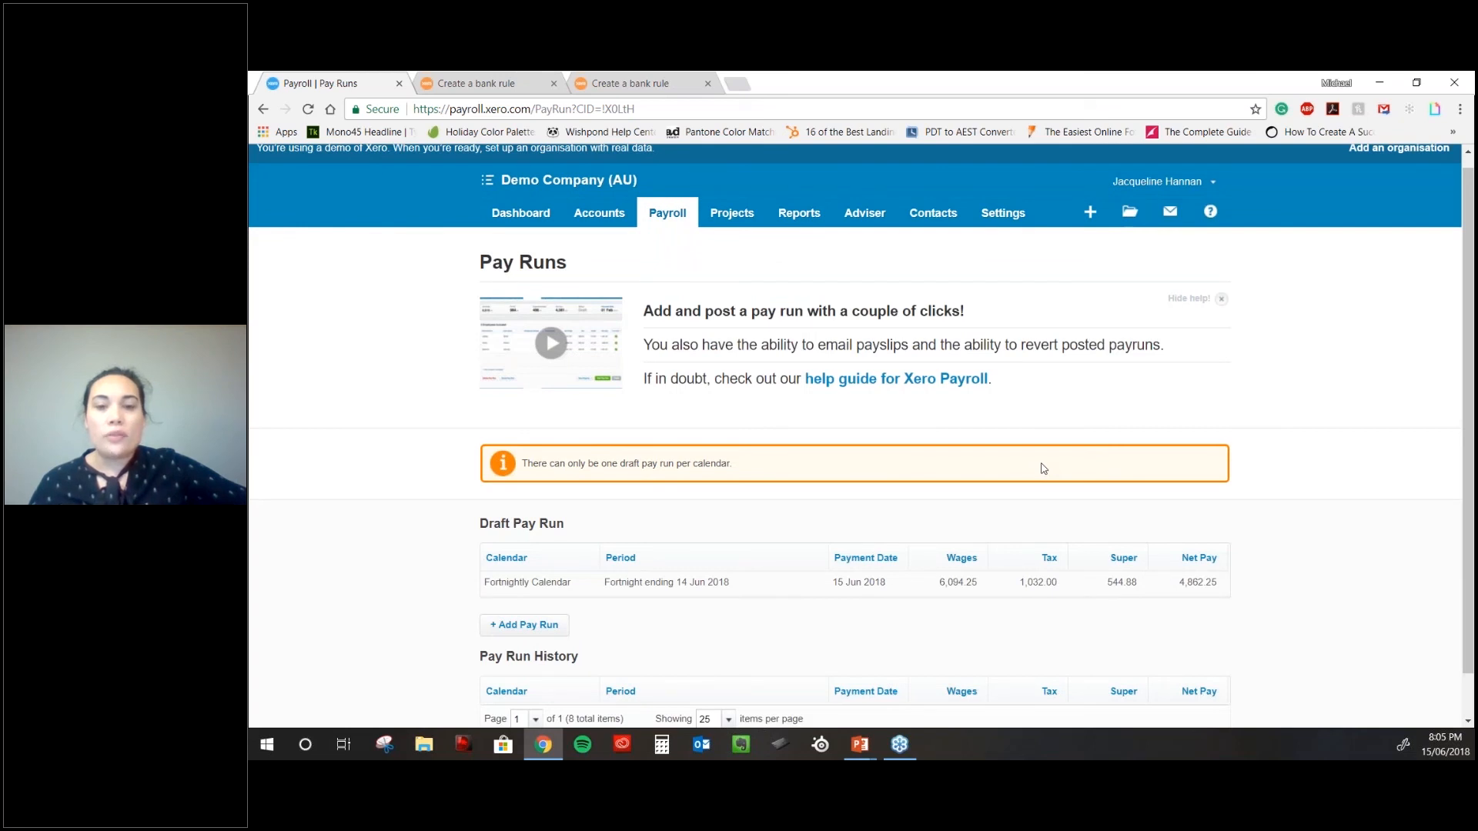
pyautogui.scroll(-1, 641, 577)
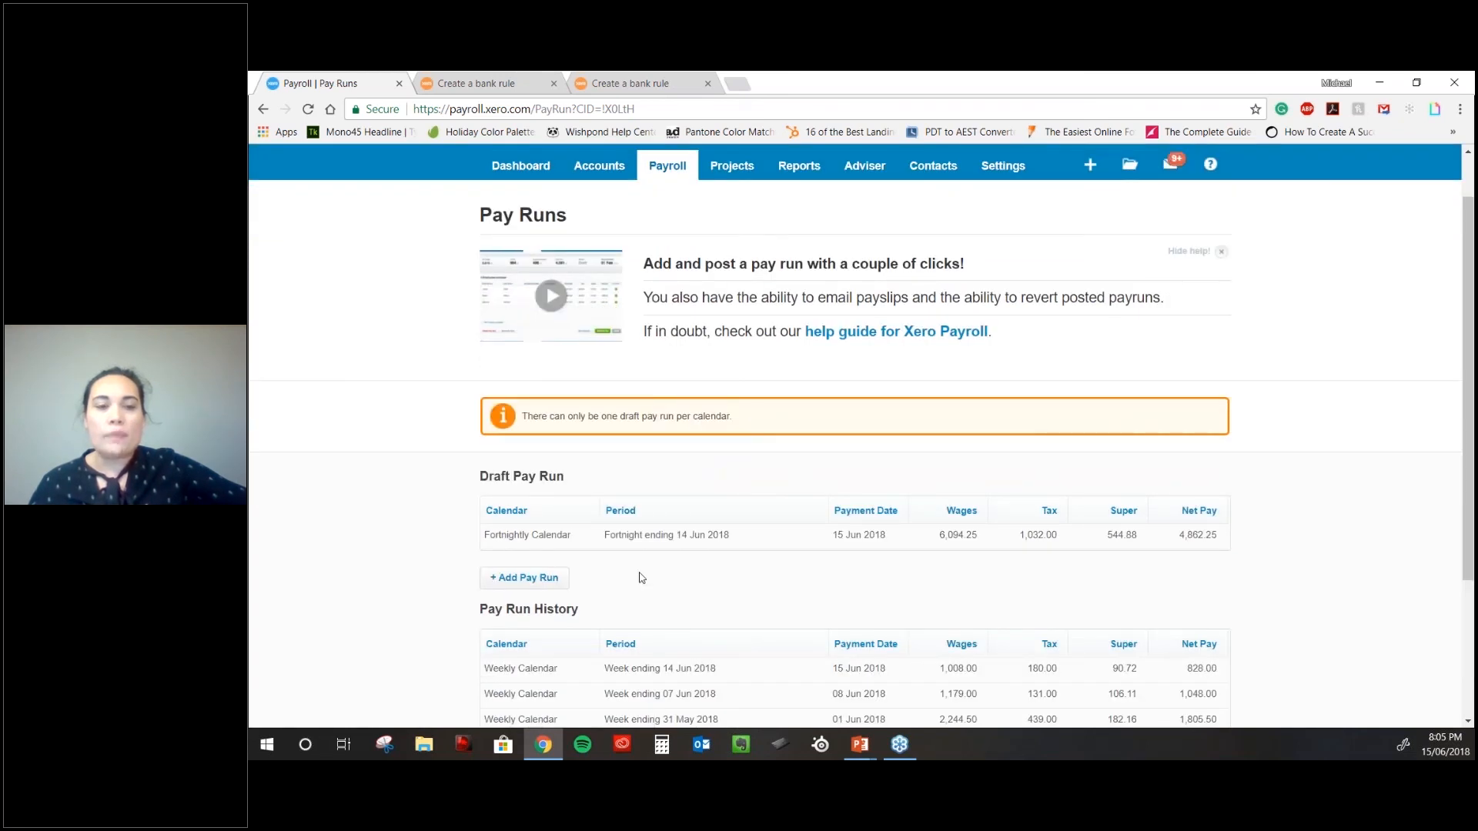
pyautogui.scroll(-1, 641, 578)
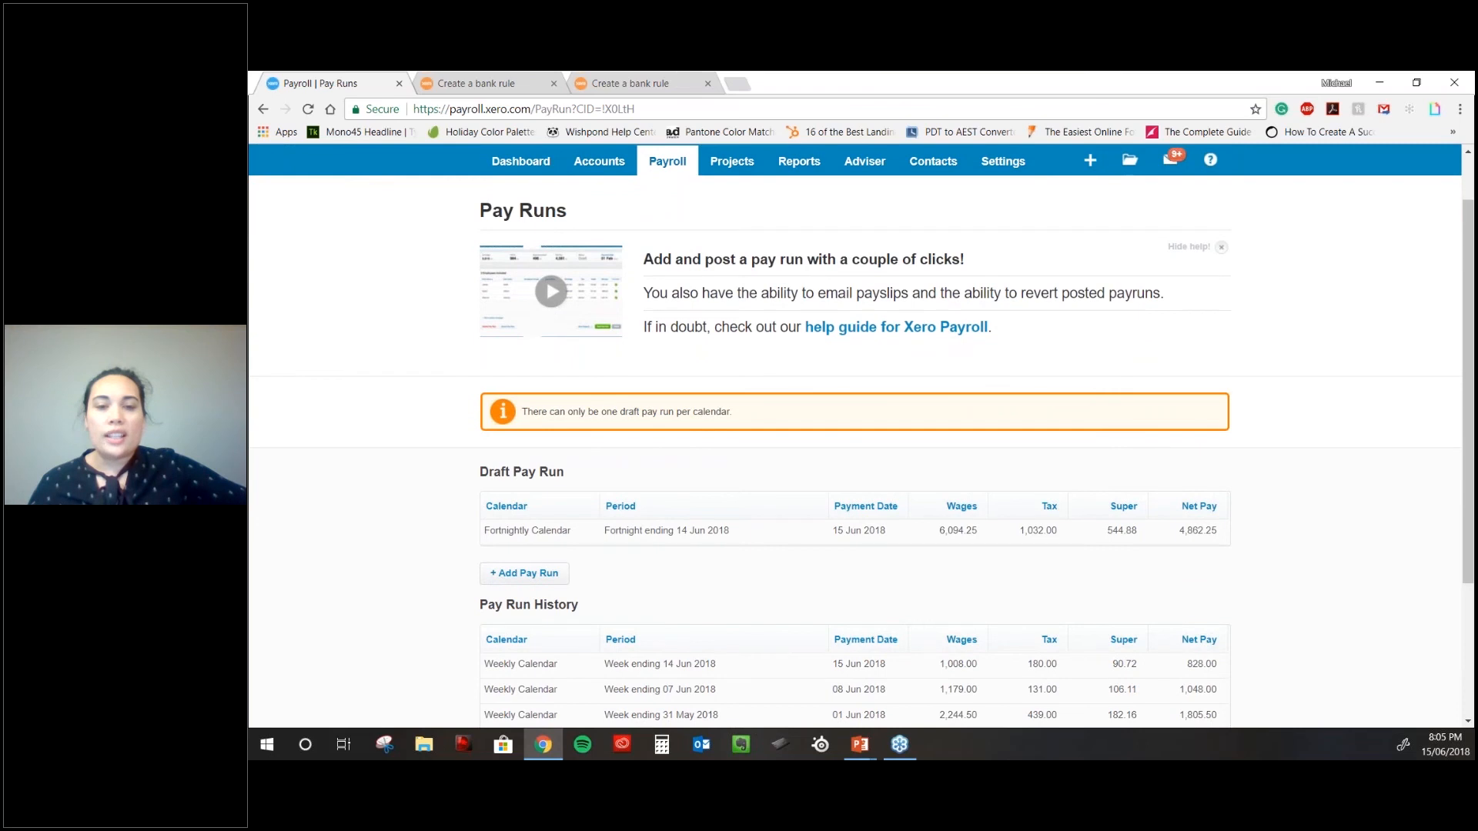
pyautogui.scroll(-1, 641, 577)
pyautogui.click(524, 498)
pyautogui.click(966, 442)
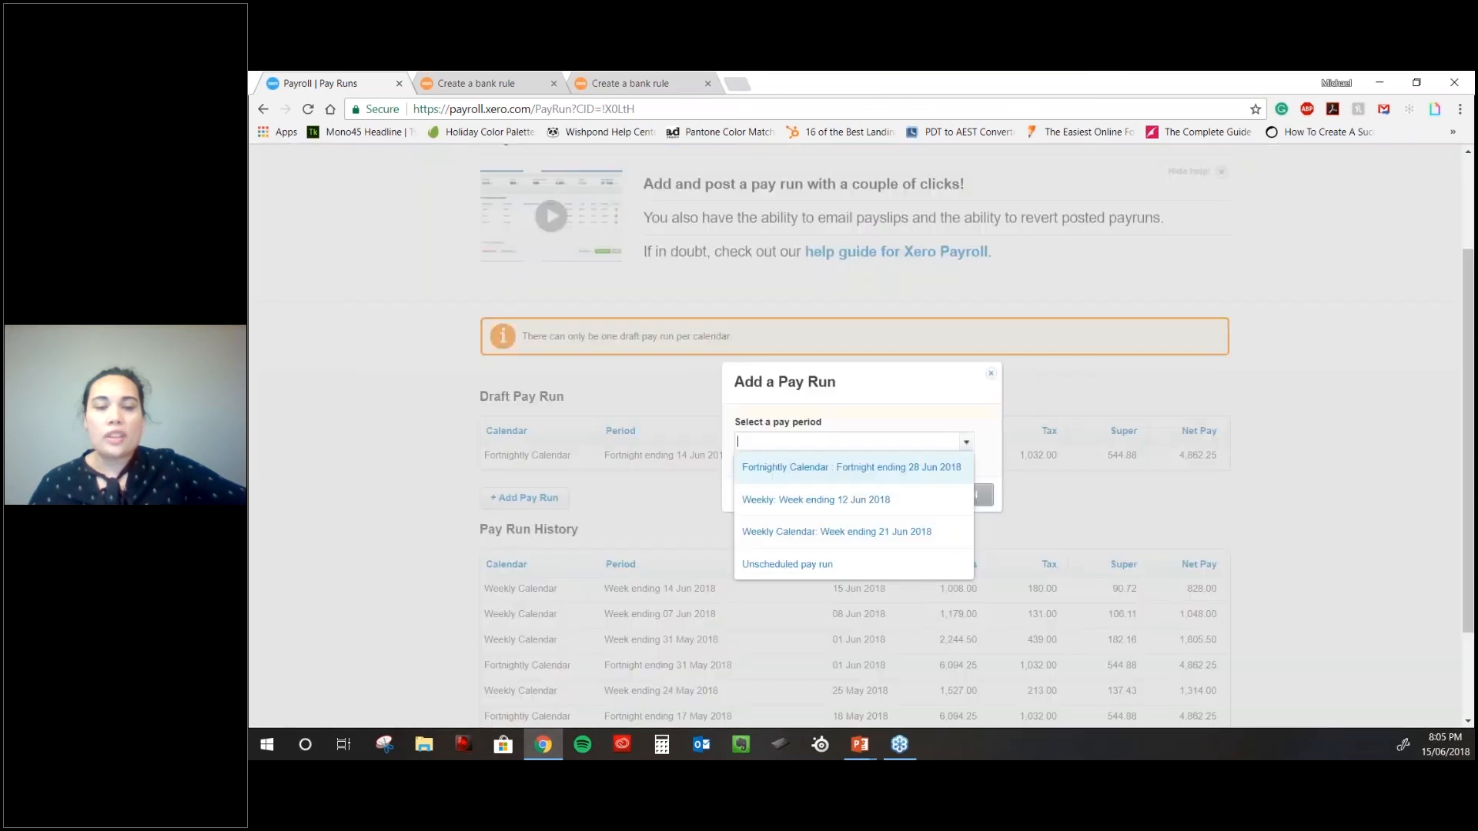
pyautogui.click(861, 501)
pyautogui.click(881, 495)
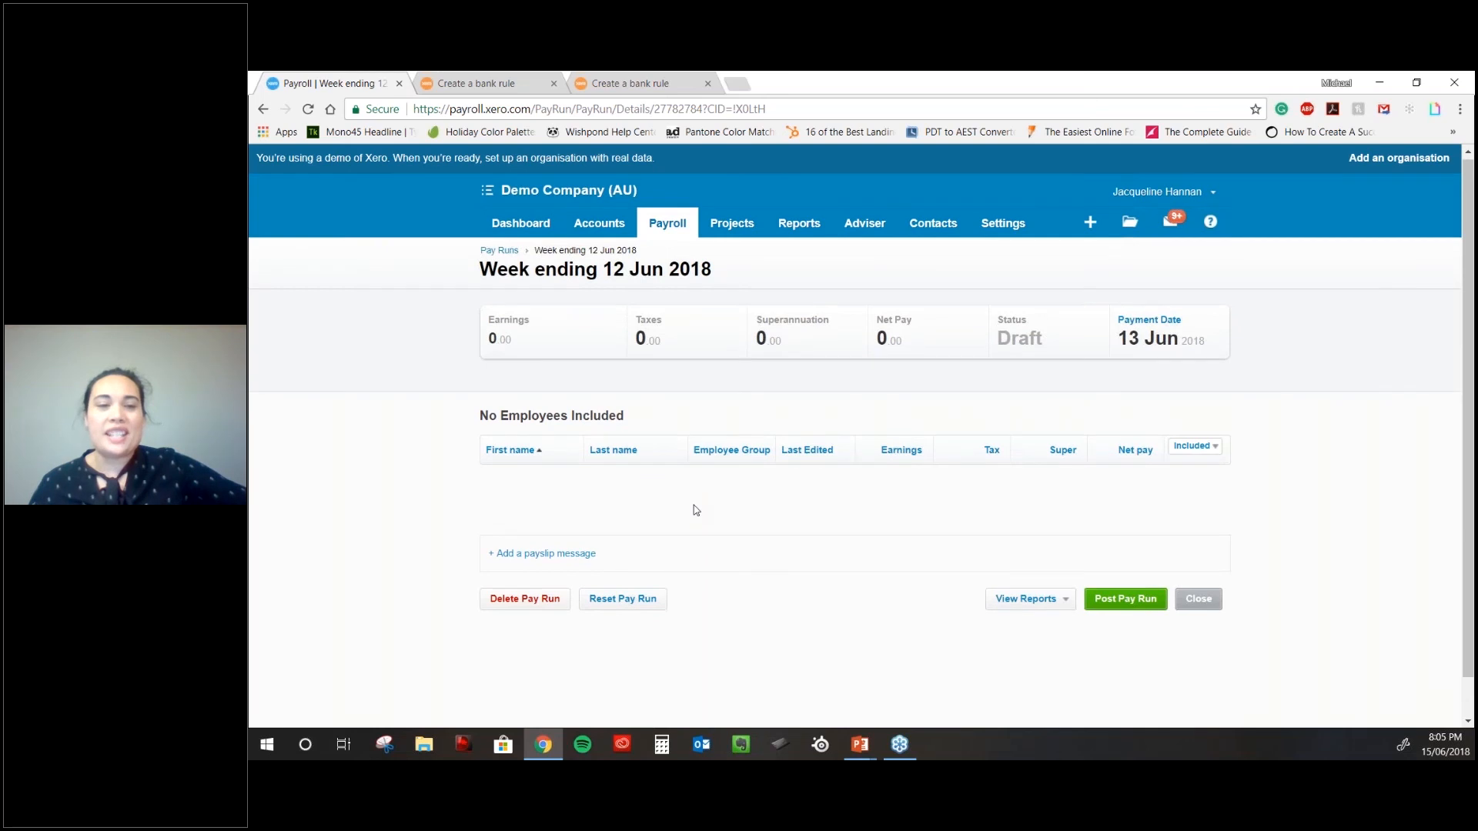
# - Close the weekly draft, then untick and re-tick the second employee in the 14 Jun fortnight run
pyautogui.scroll(-1, 769, 485)
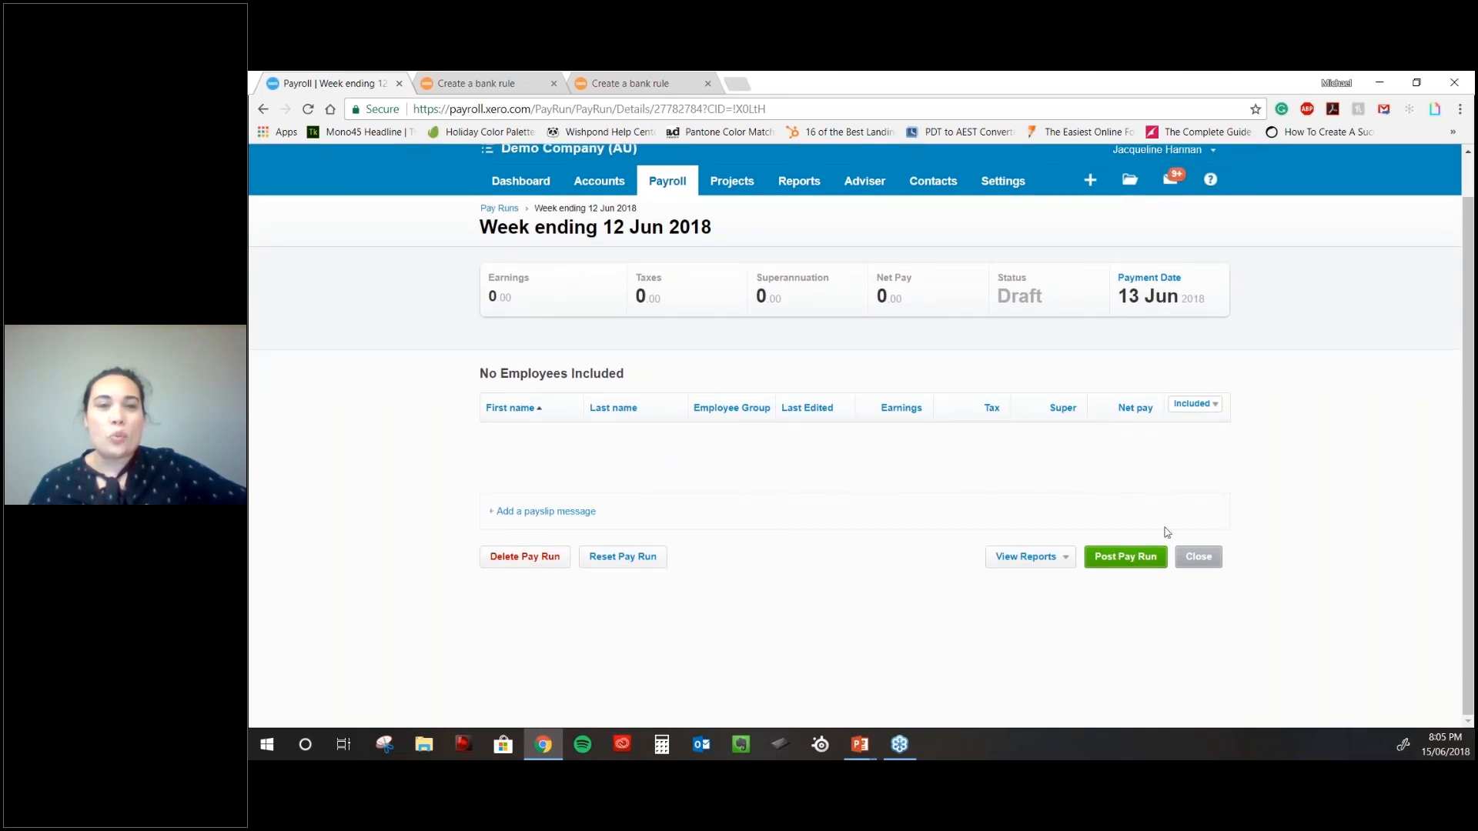
pyautogui.click(500, 208)
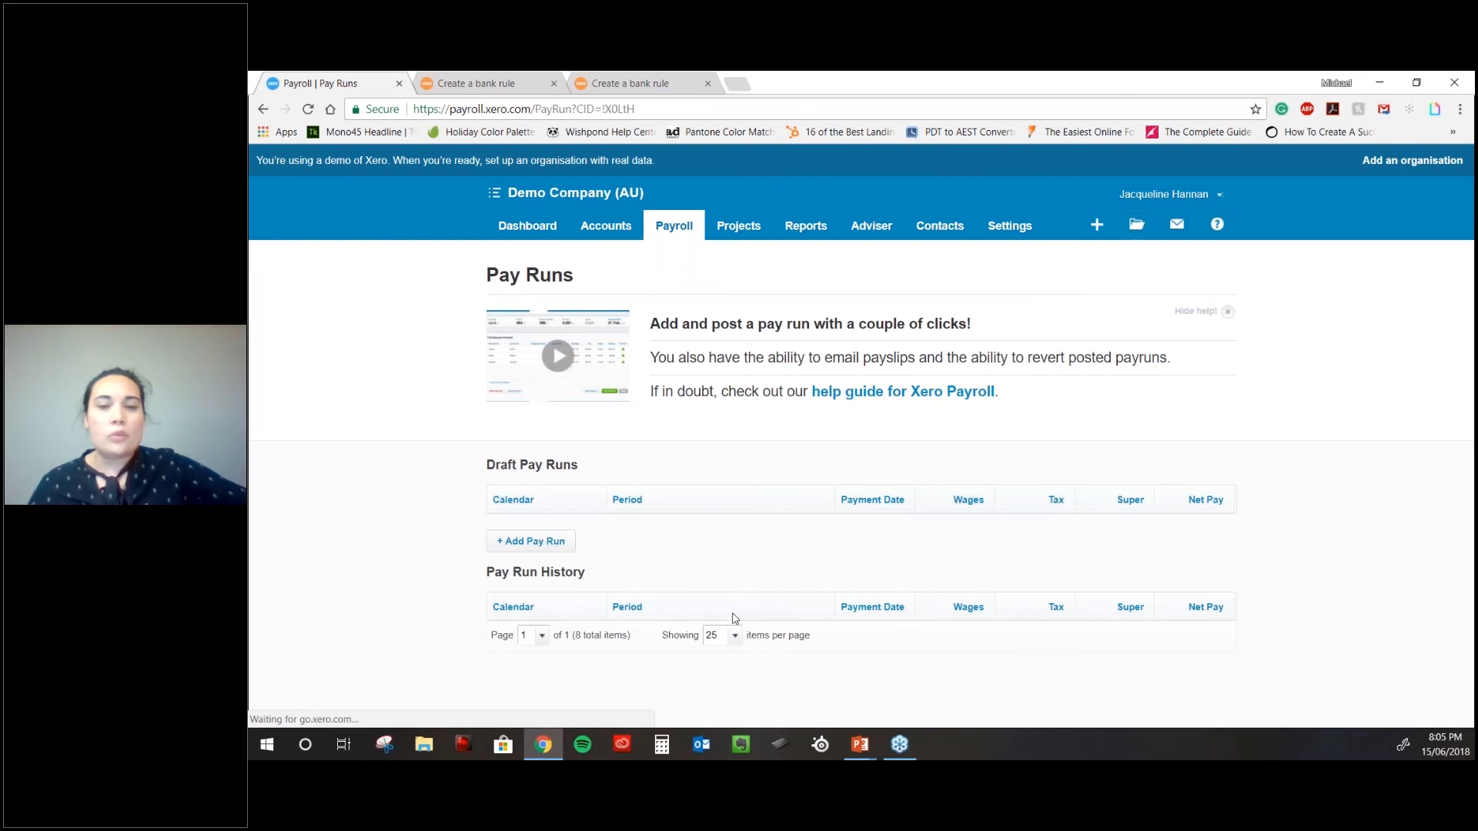
pyautogui.scroll(-2, 727, 618)
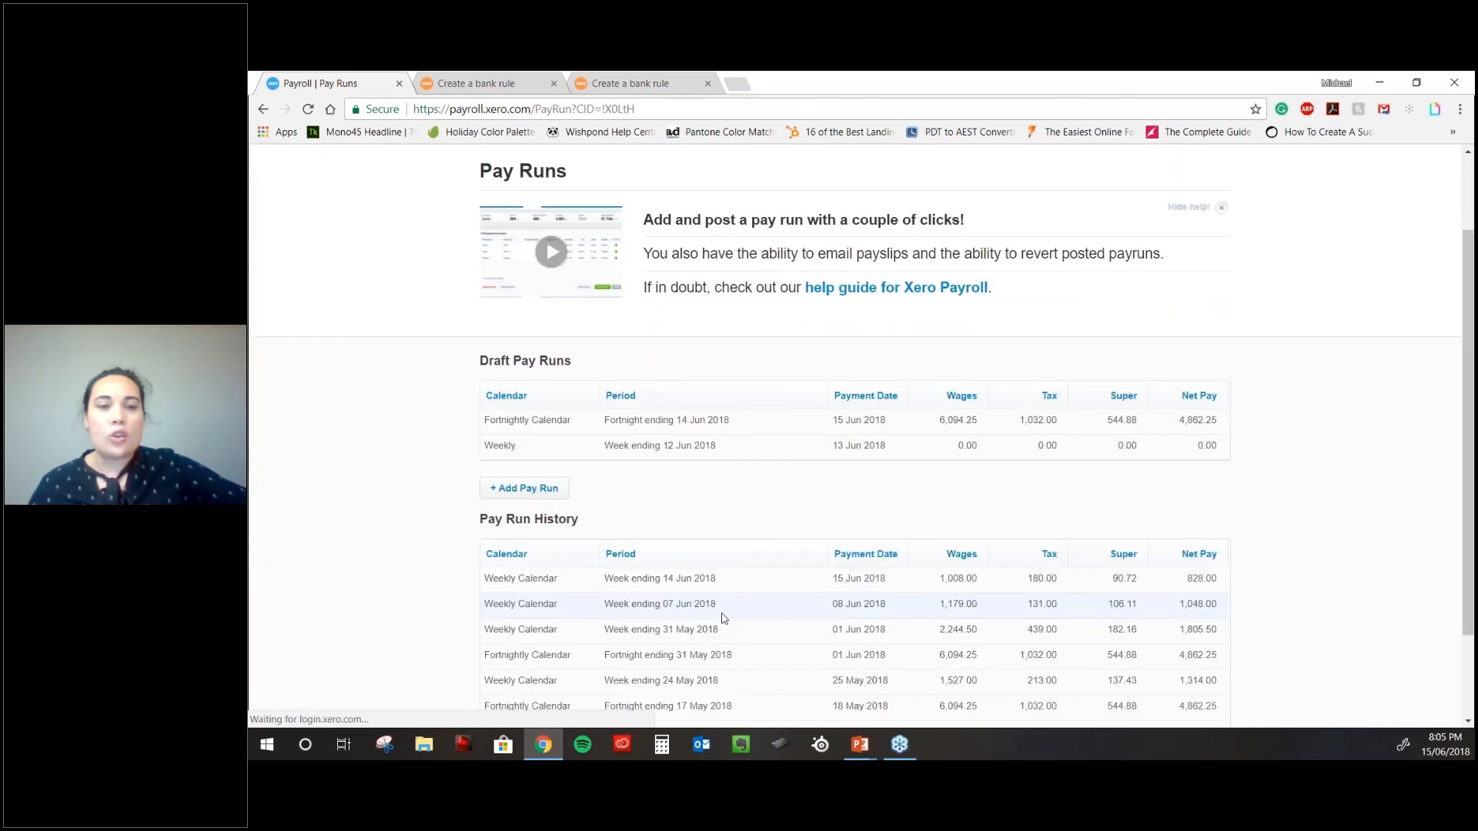
pyautogui.scroll(-1, 662, 373)
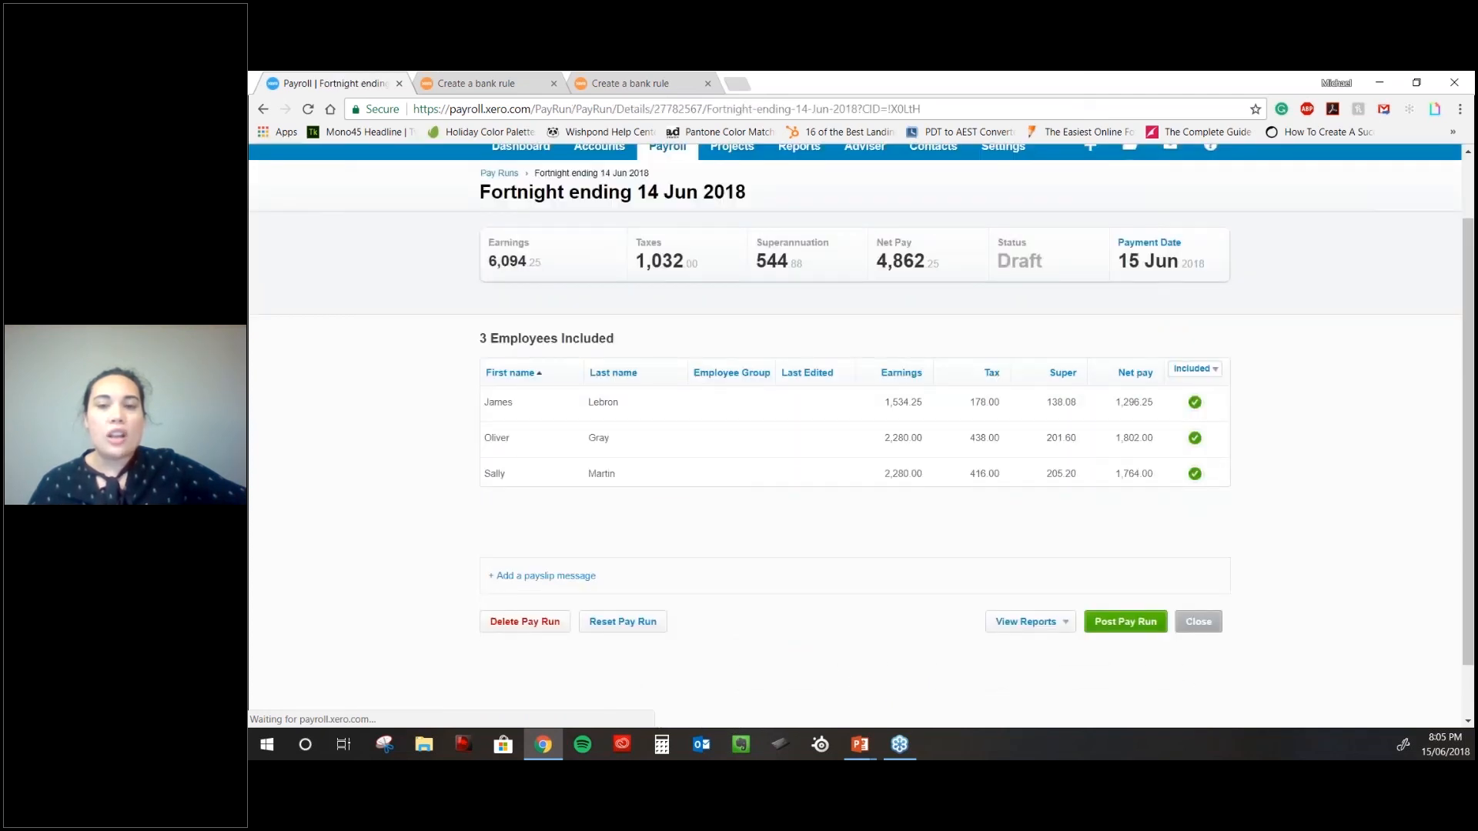
pyautogui.scroll(-1, 1200, 427)
pyautogui.click(1195, 374)
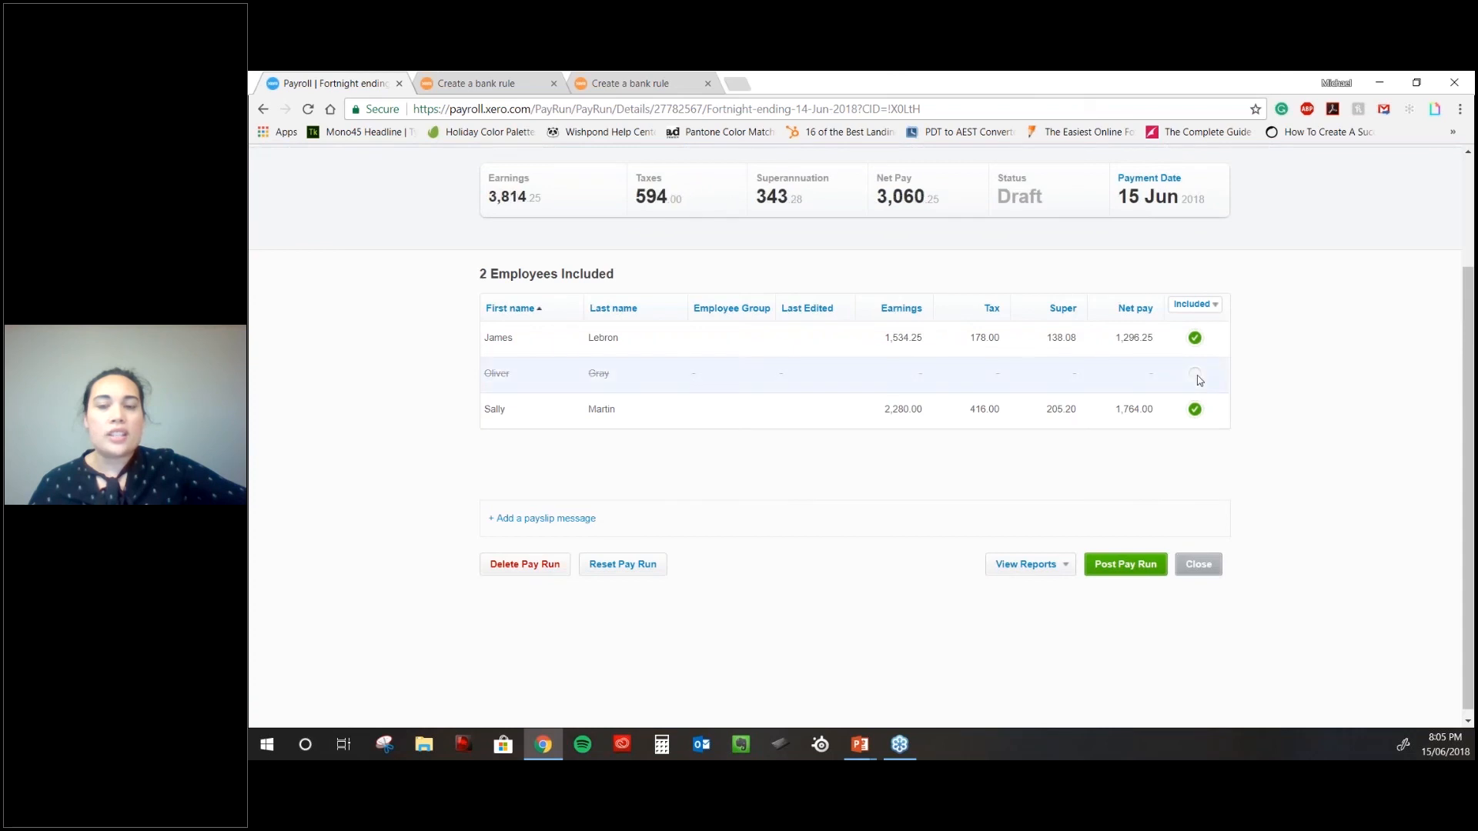
pyautogui.click(1196, 374)
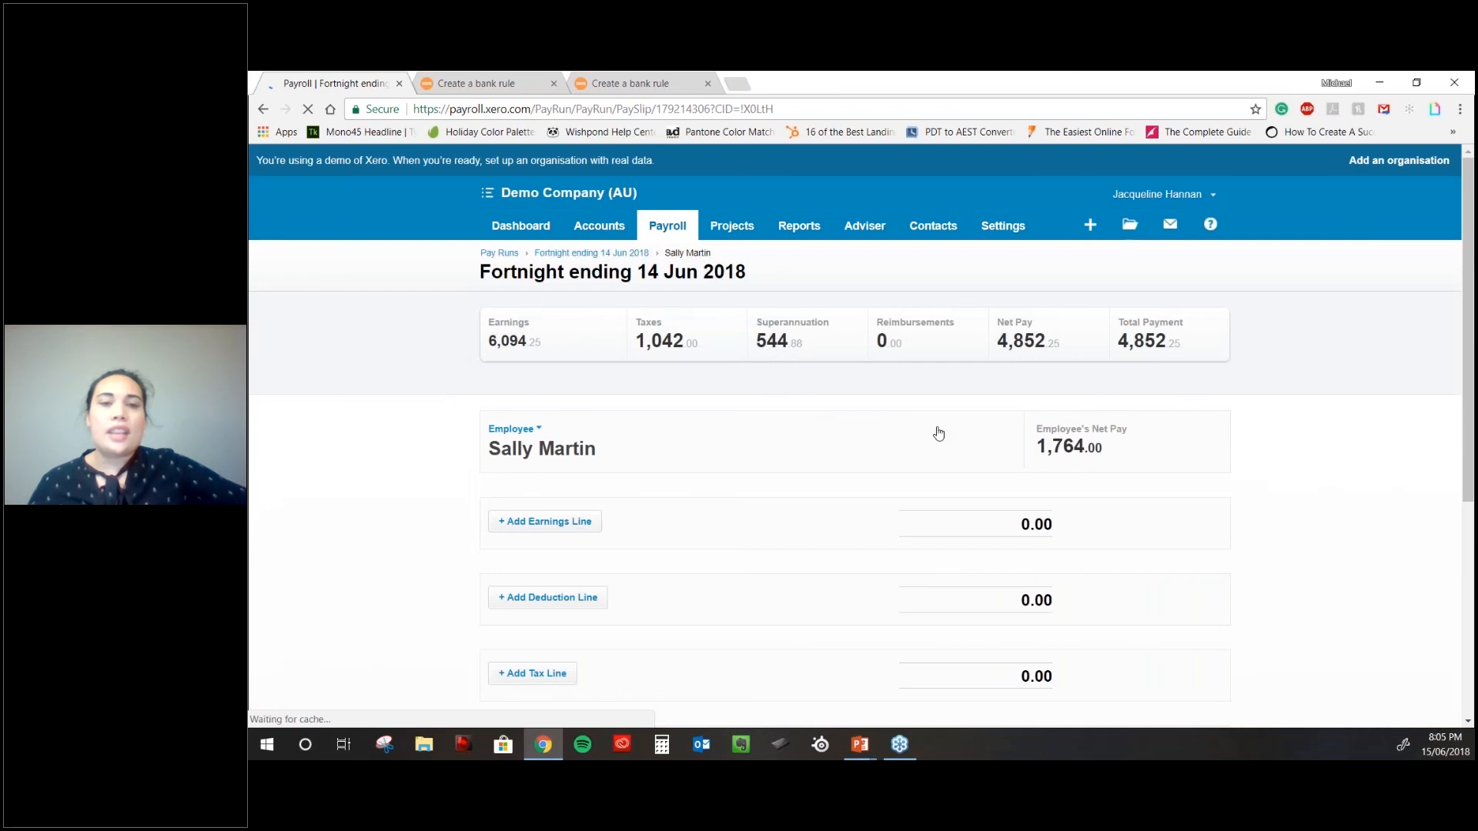
# - Change the Ordinary Hours line from 76 to 60 hours, giving 1,800.00
pyautogui.scroll(-1, 938, 434)
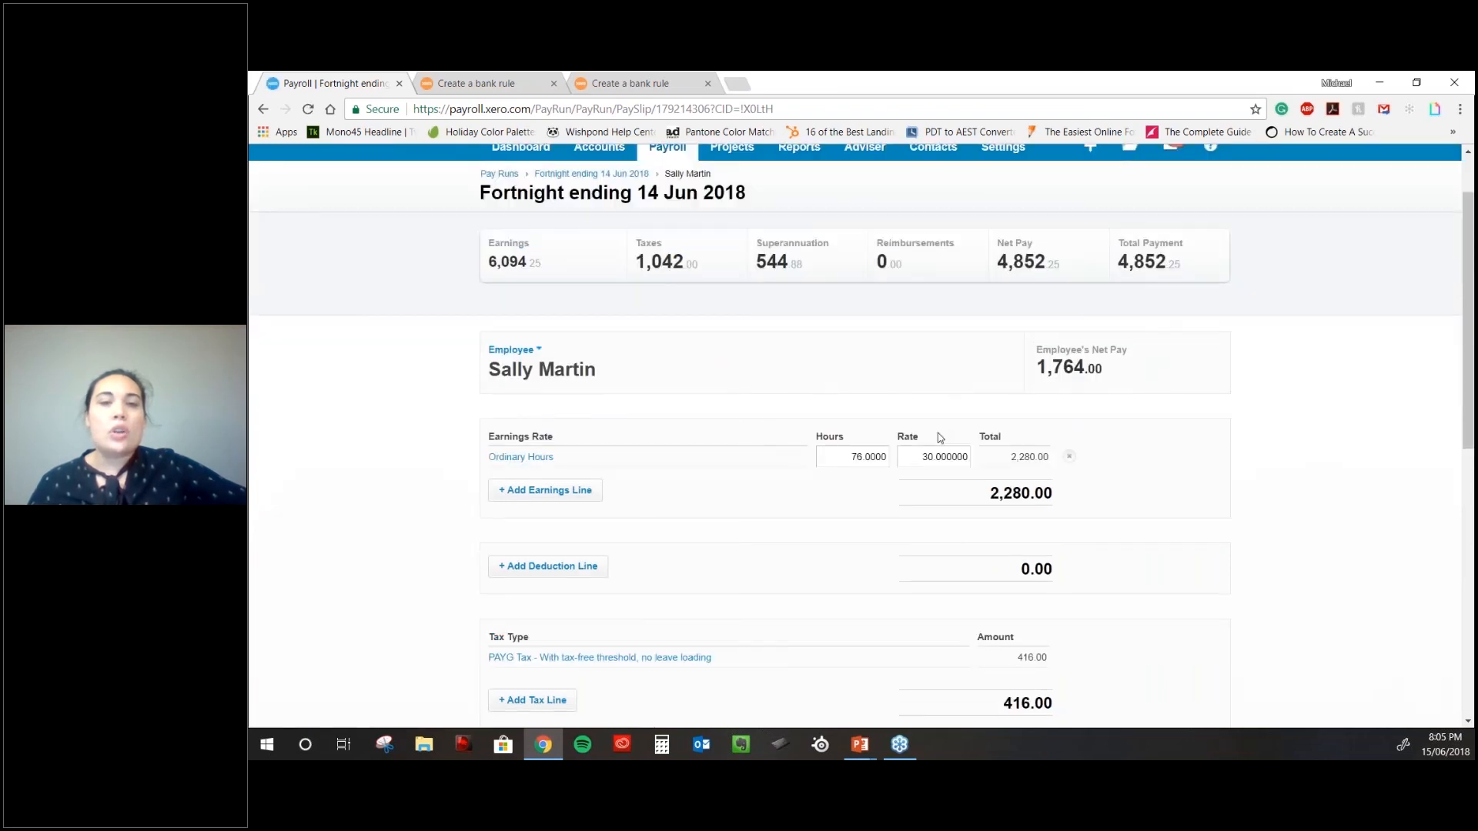
pyautogui.scroll(-2, 939, 435)
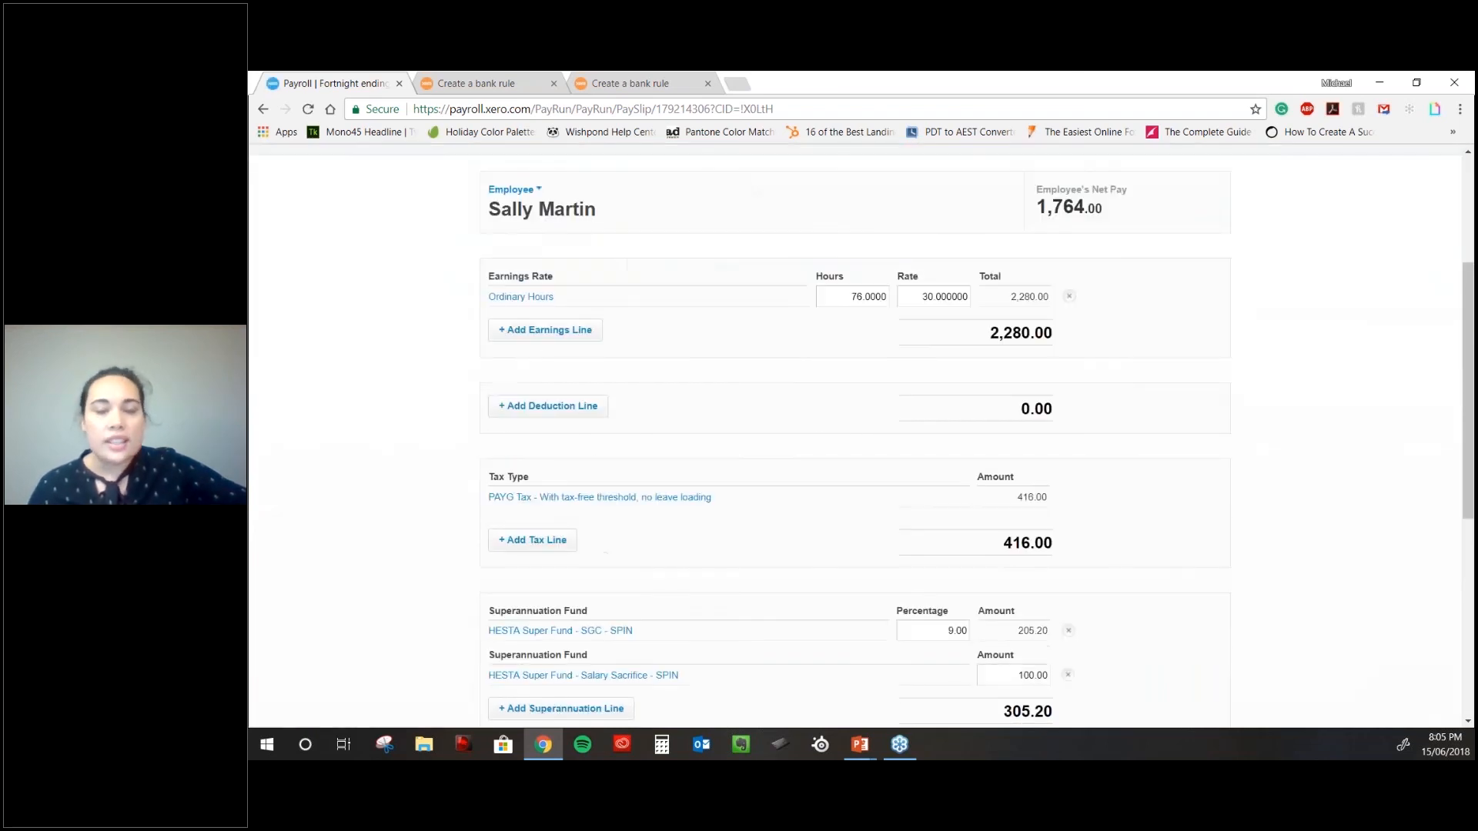
pyautogui.click(929, 301)
pyautogui.click(853, 297)
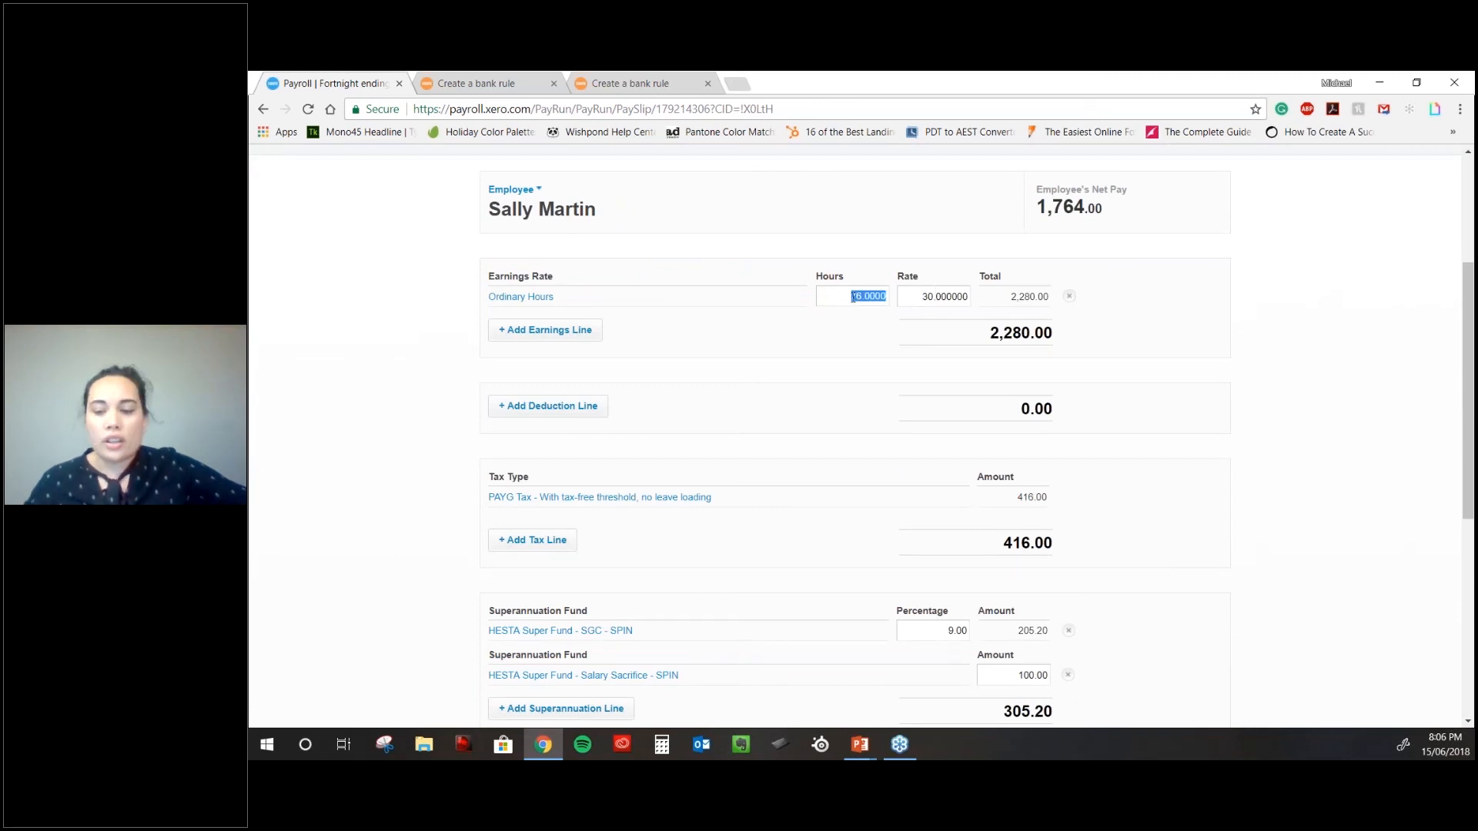
pyautogui.write('60')
pyautogui.press('Tab')
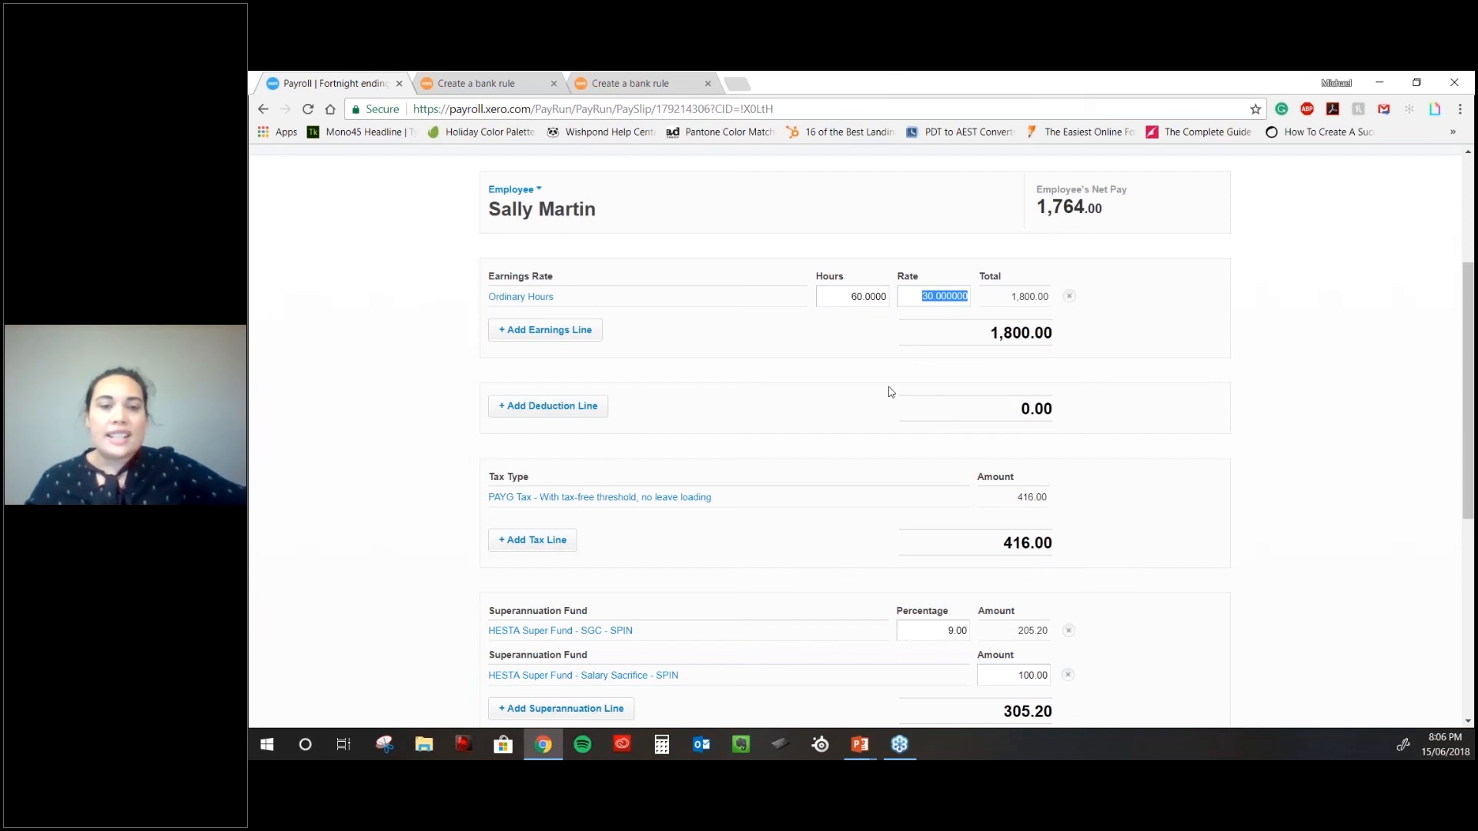
# - Save the payslip and review the updated 1,440.00 net pay
pyautogui.scroll(-1, 890, 392)
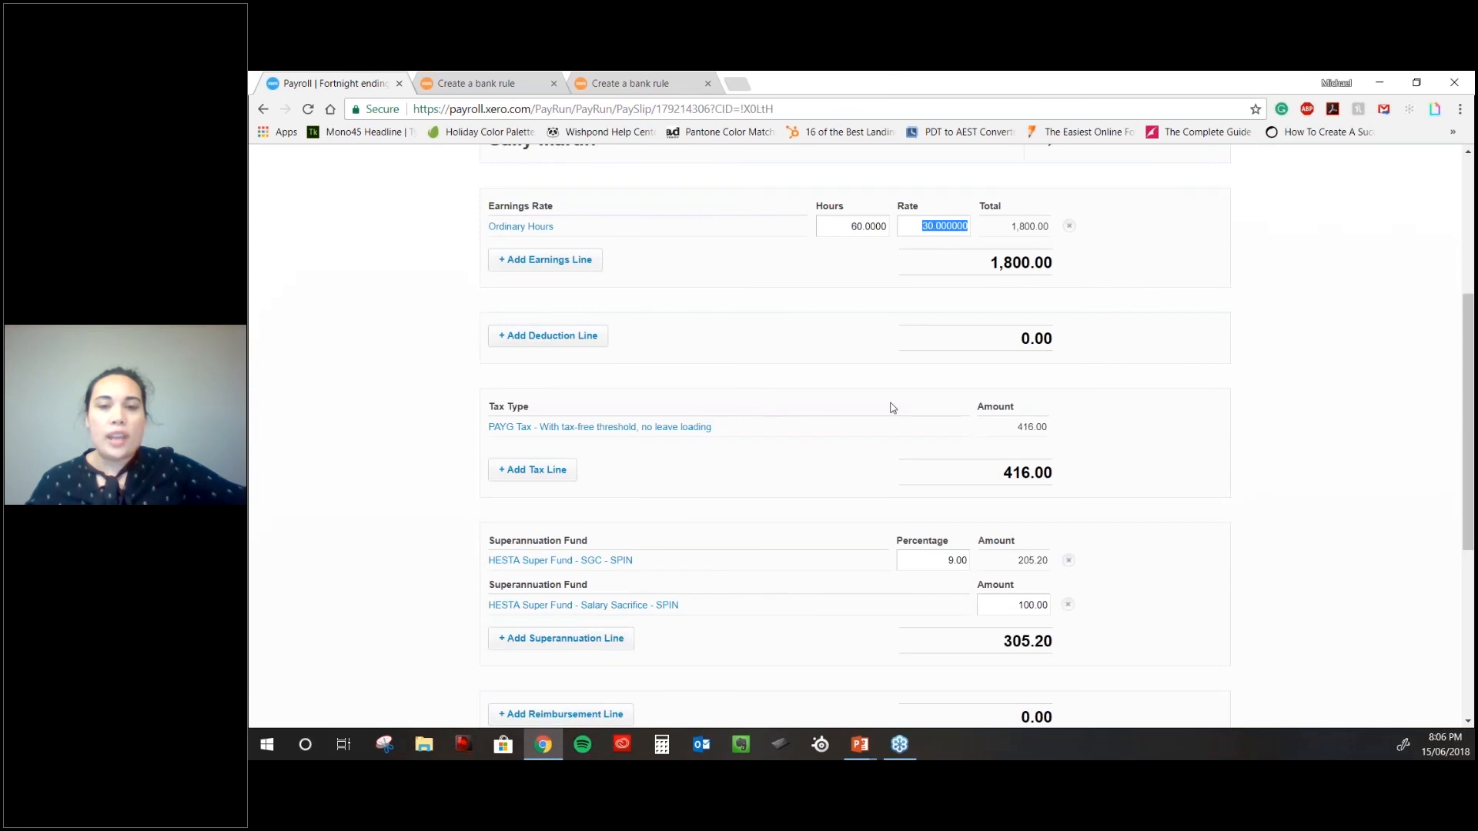
pyautogui.scroll(-2, 891, 407)
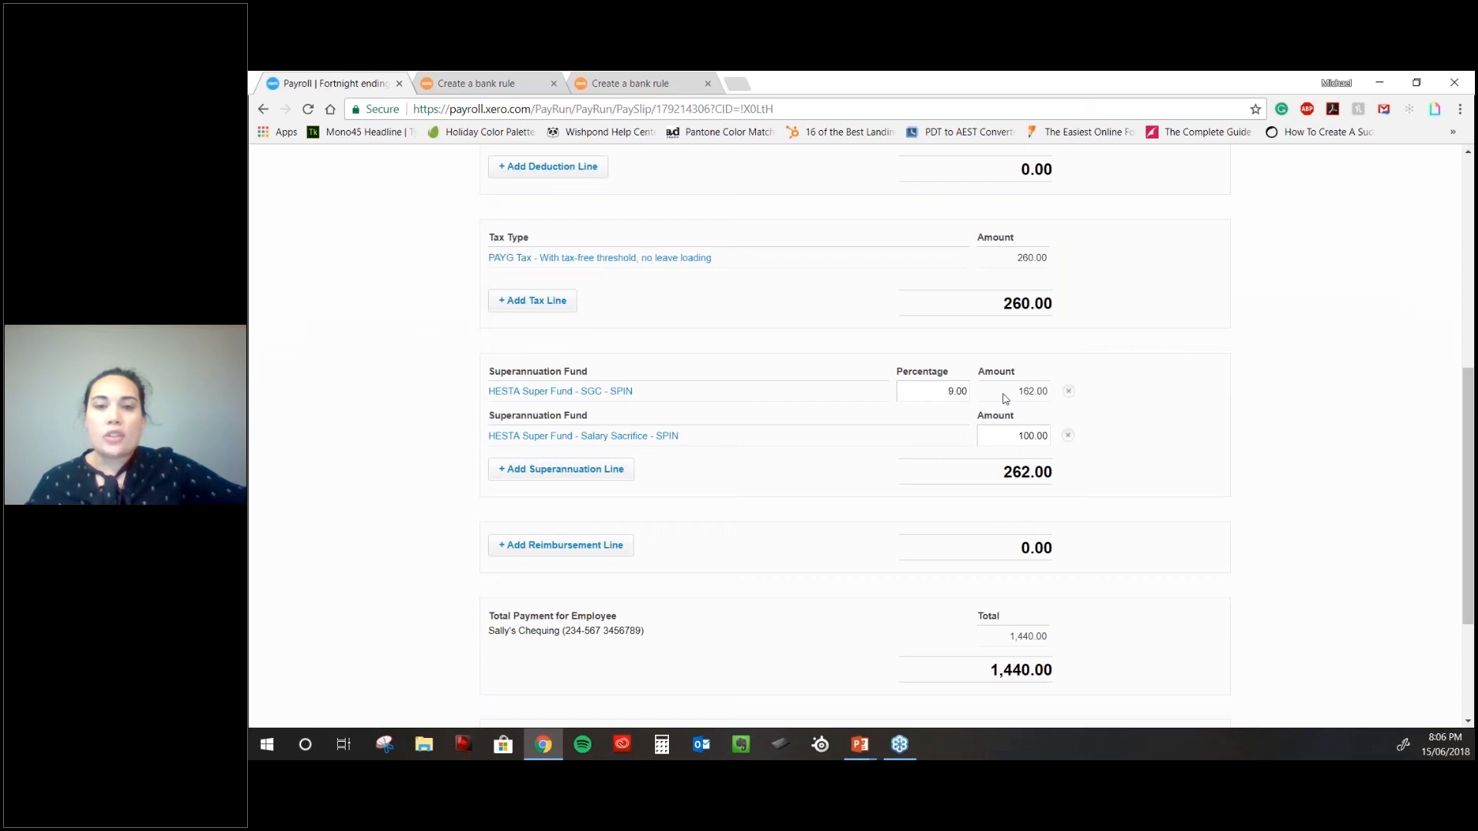
pyautogui.scroll(-1, 928, 467)
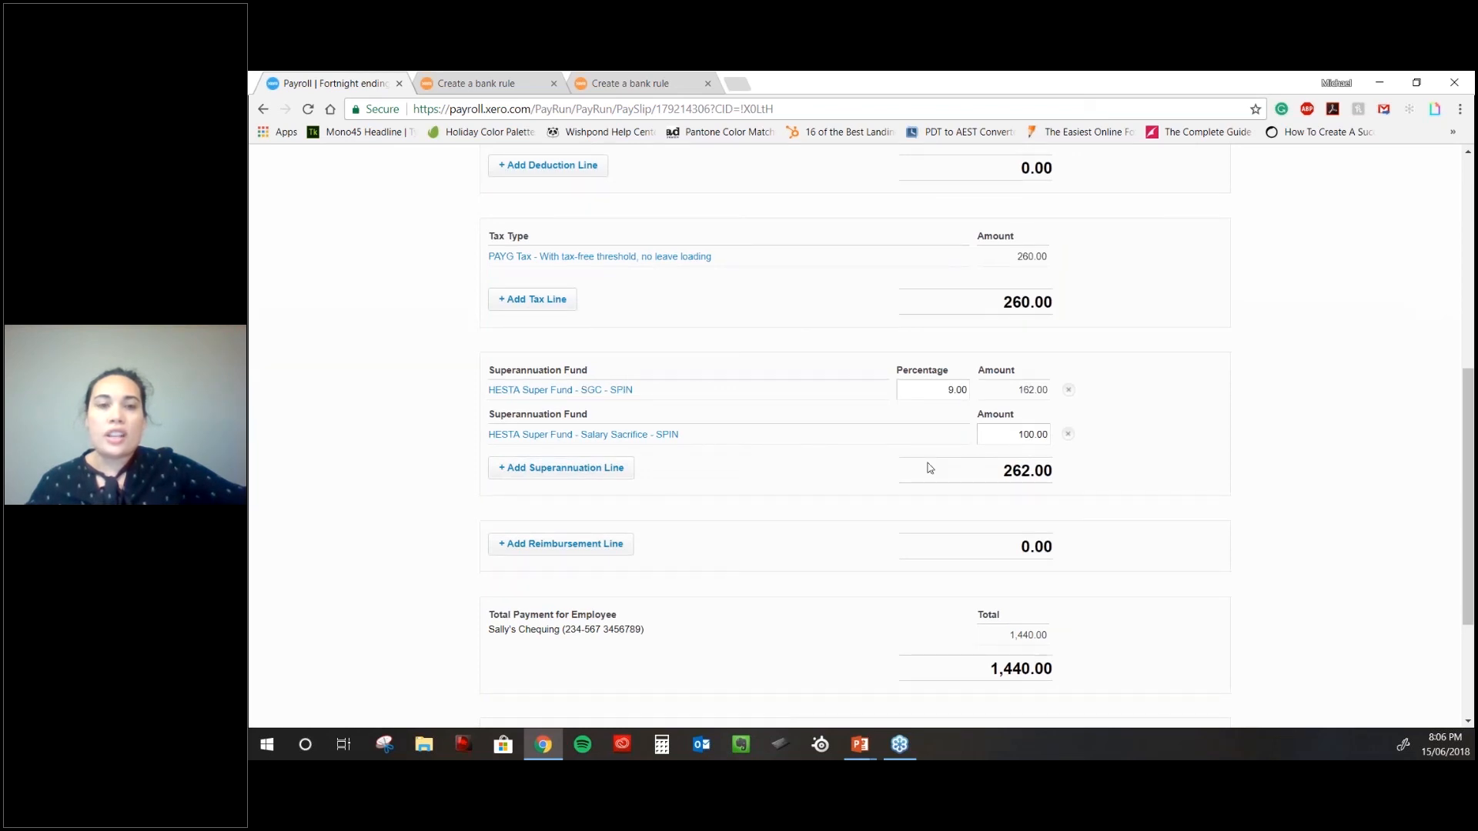
pyautogui.scroll(-1, 930, 468)
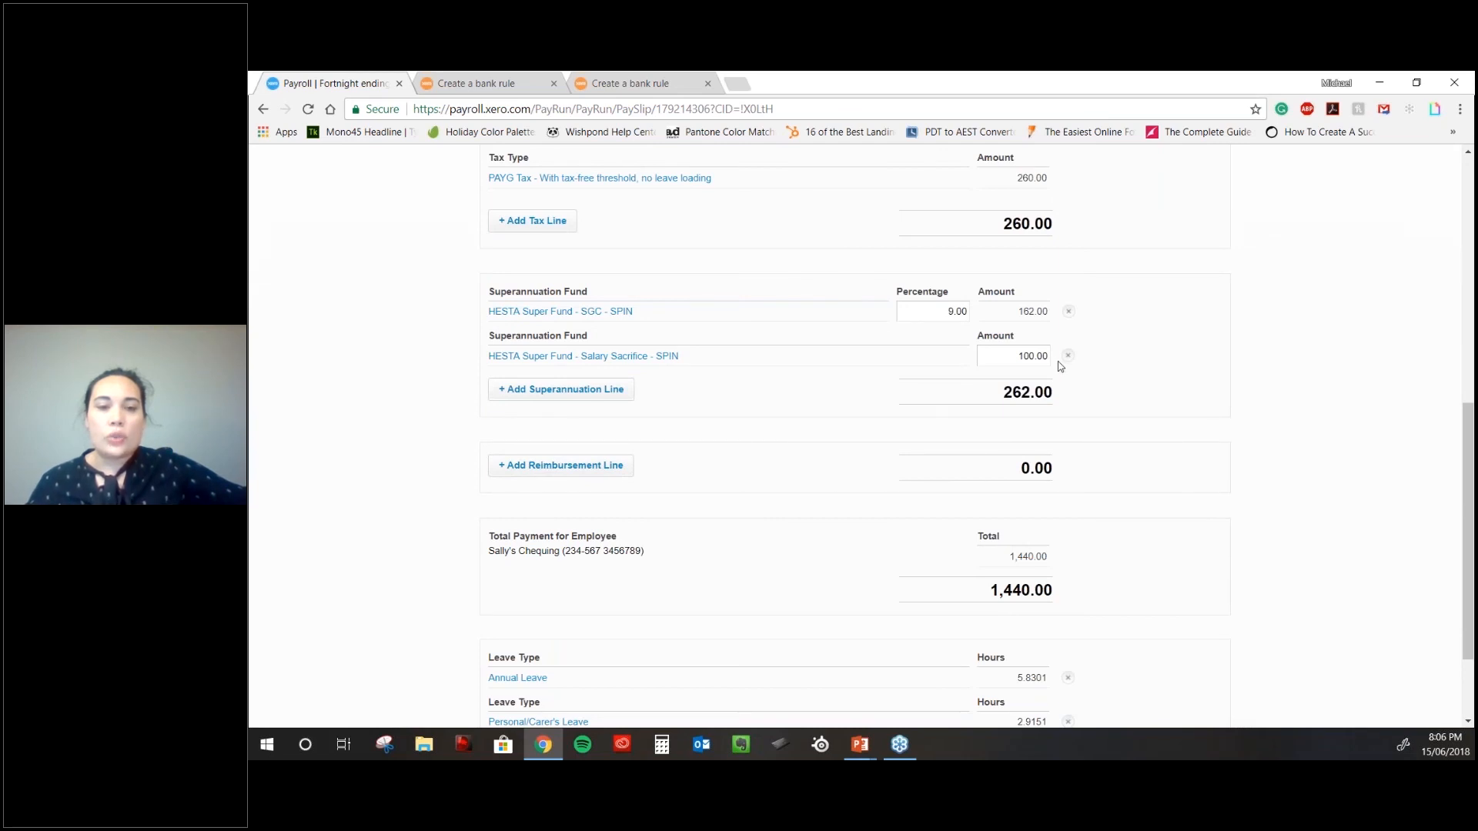
pyautogui.scroll(-1, 1059, 367)
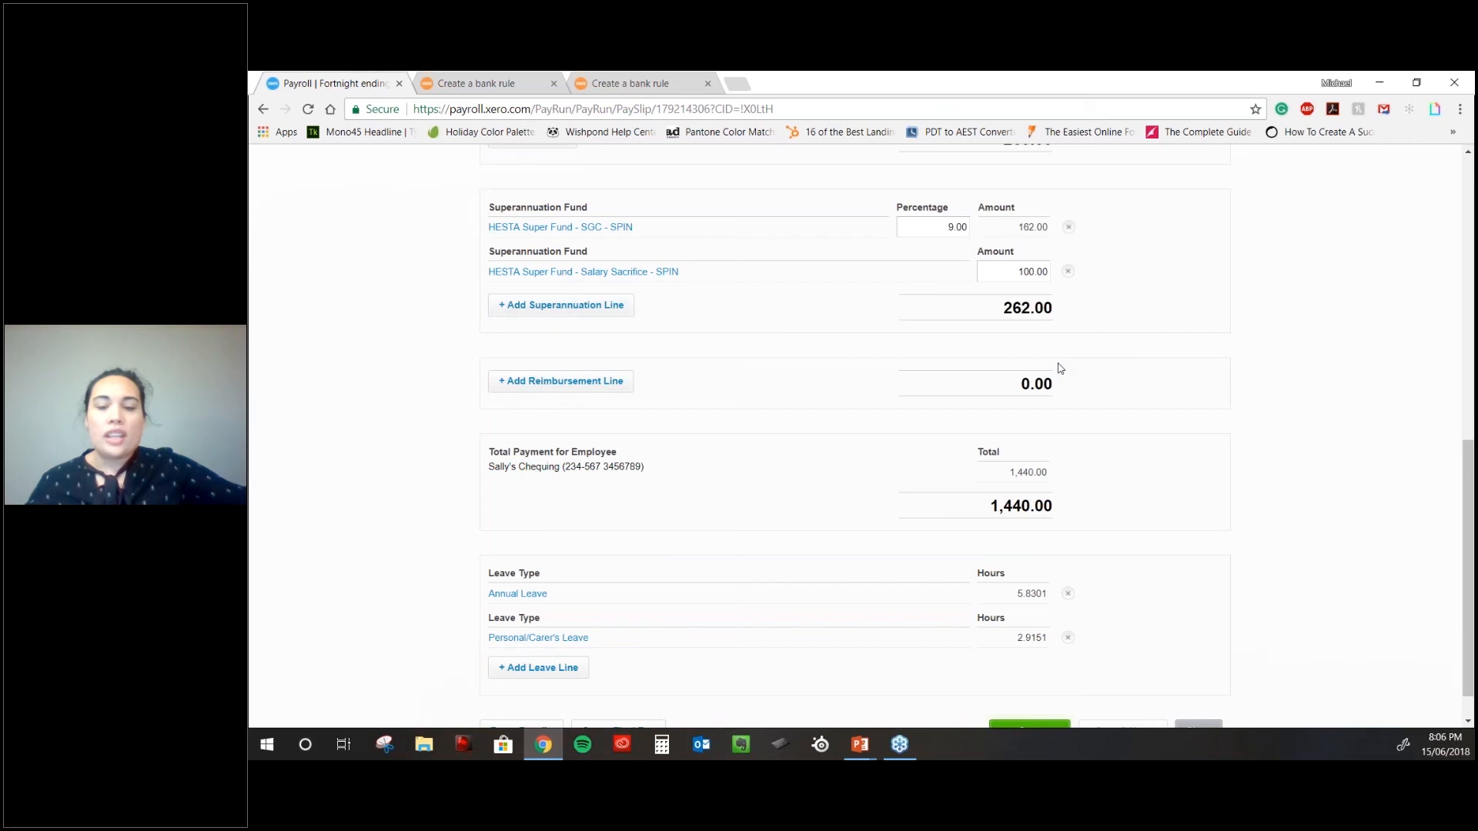
pyautogui.scroll(-1, 1060, 367)
pyautogui.click(1029, 688)
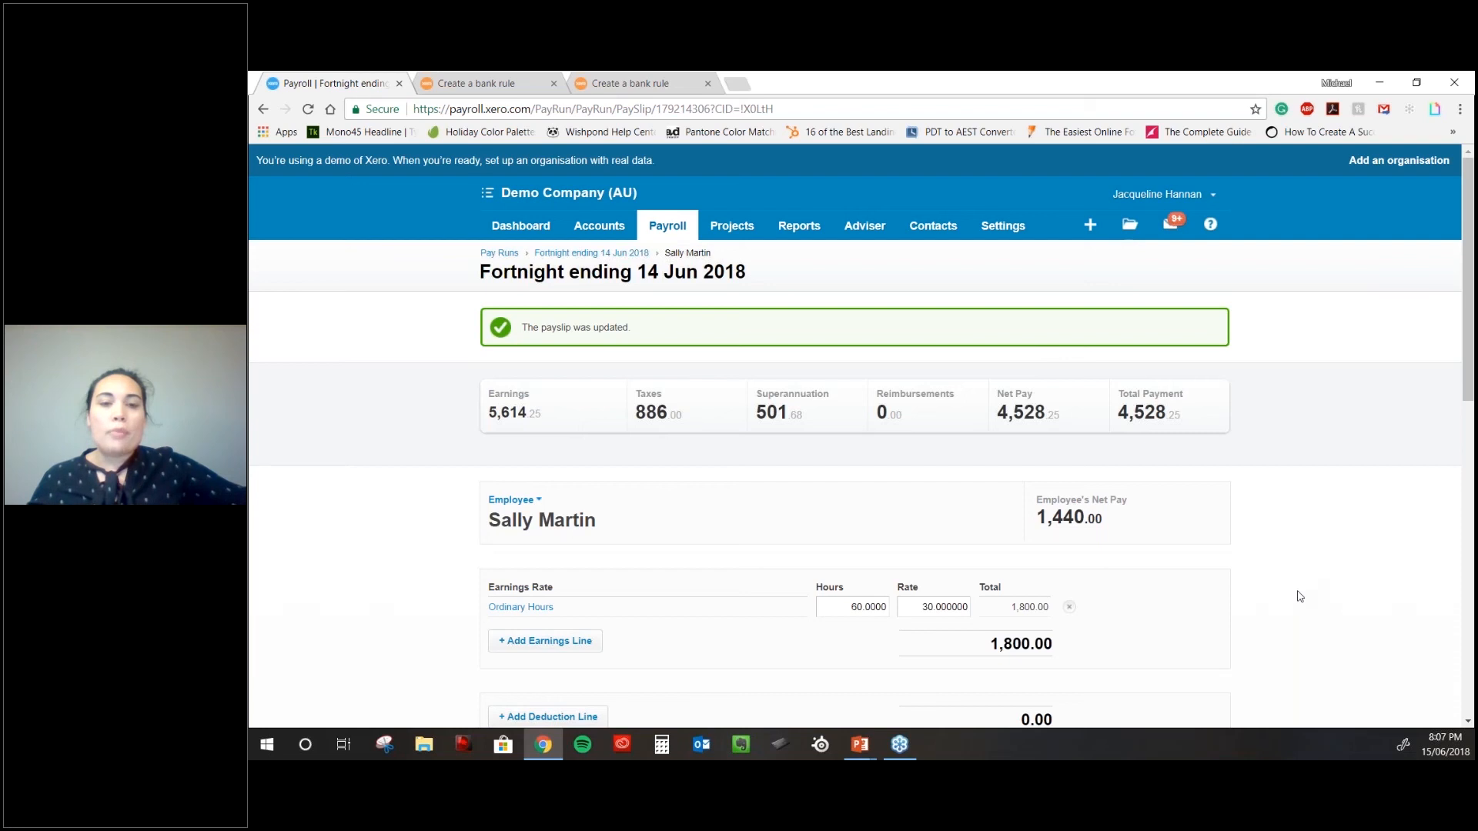
pyautogui.scroll(-1, 1299, 596)
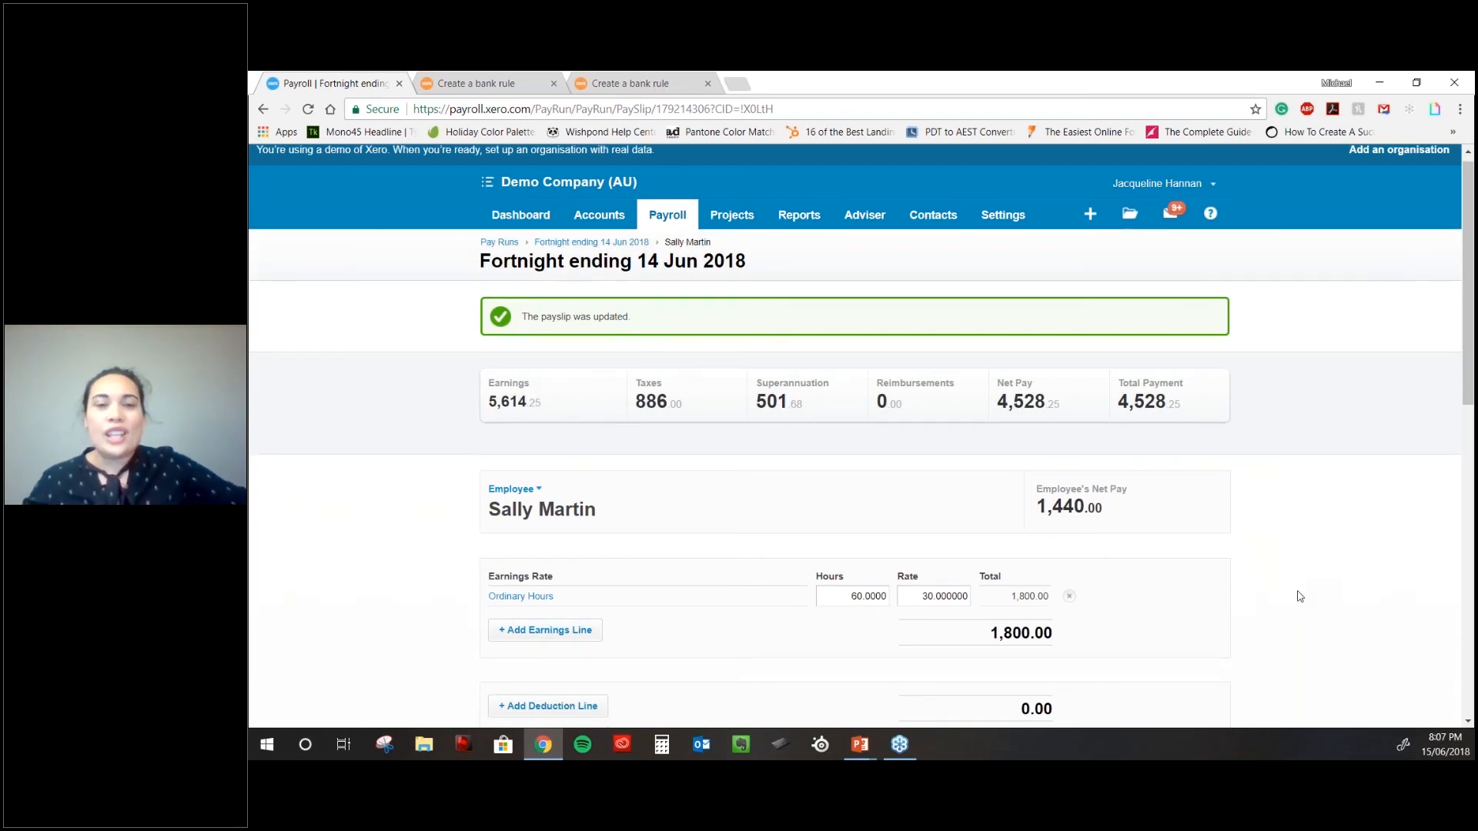
pyautogui.scroll(-2, 1299, 597)
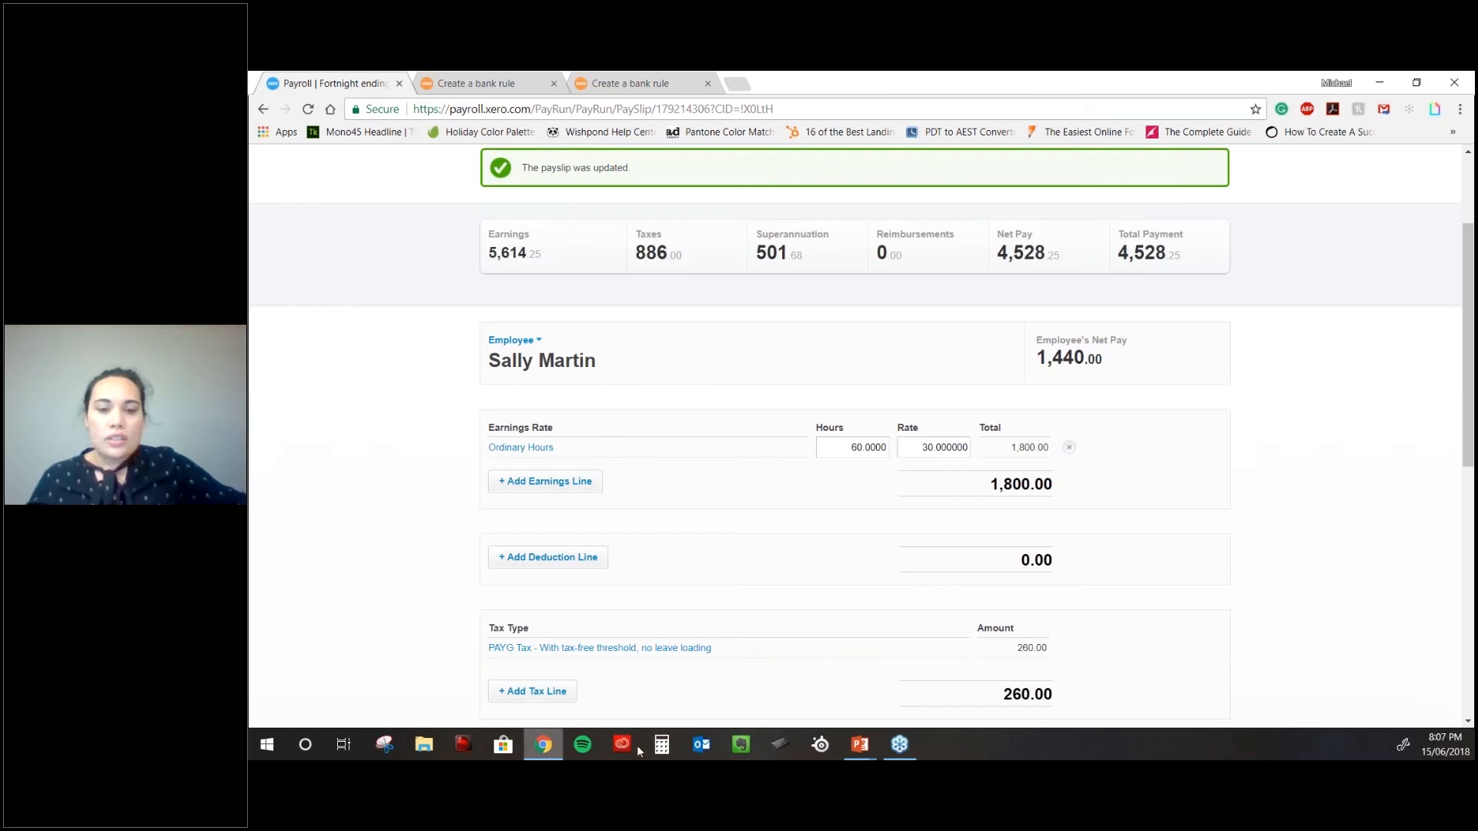
pyautogui.moveTo(861, 754)
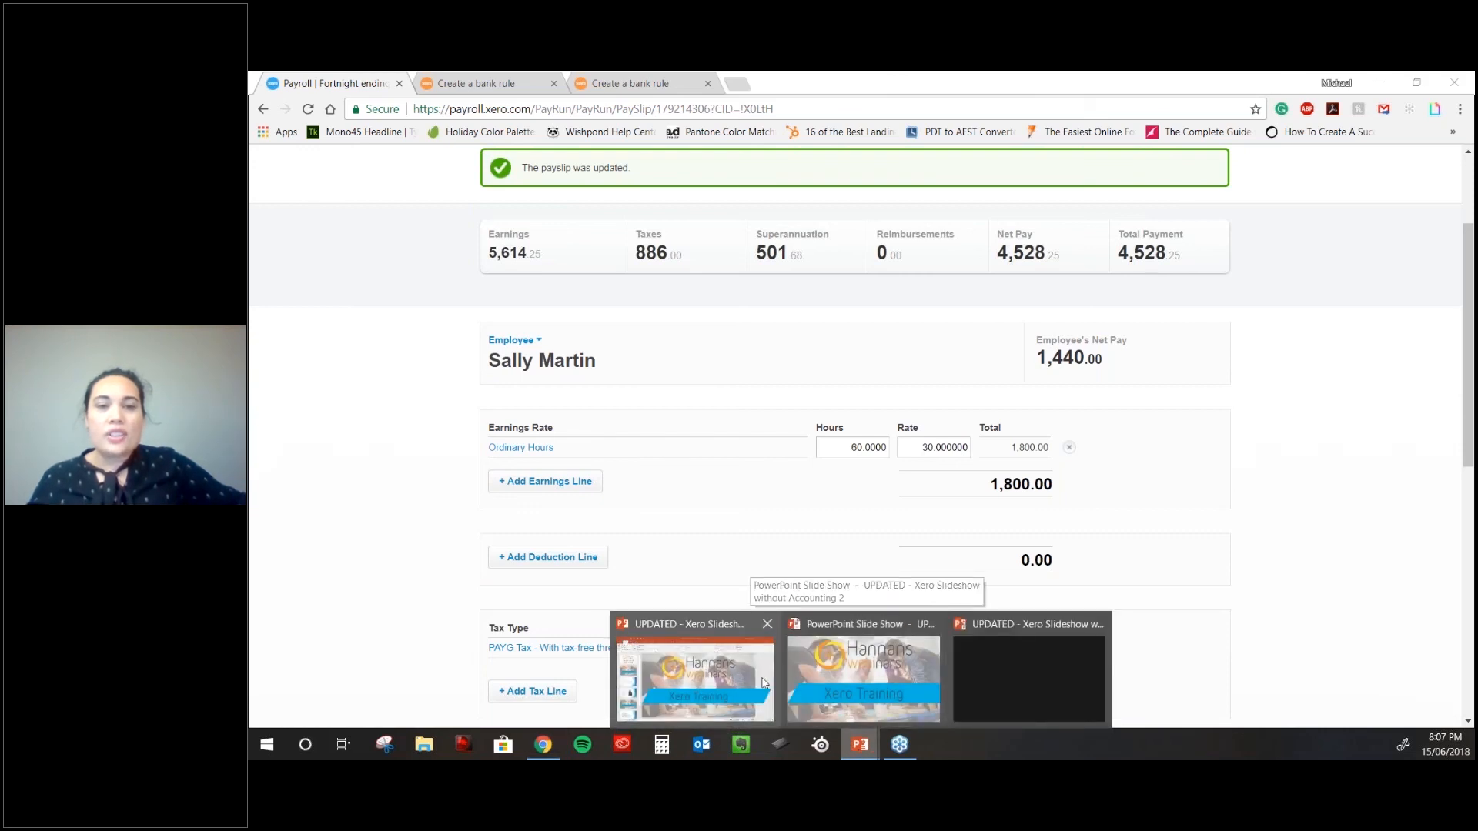
# - Return to the Xero Training slide show and advance to the next slide
pyautogui.click(764, 683)
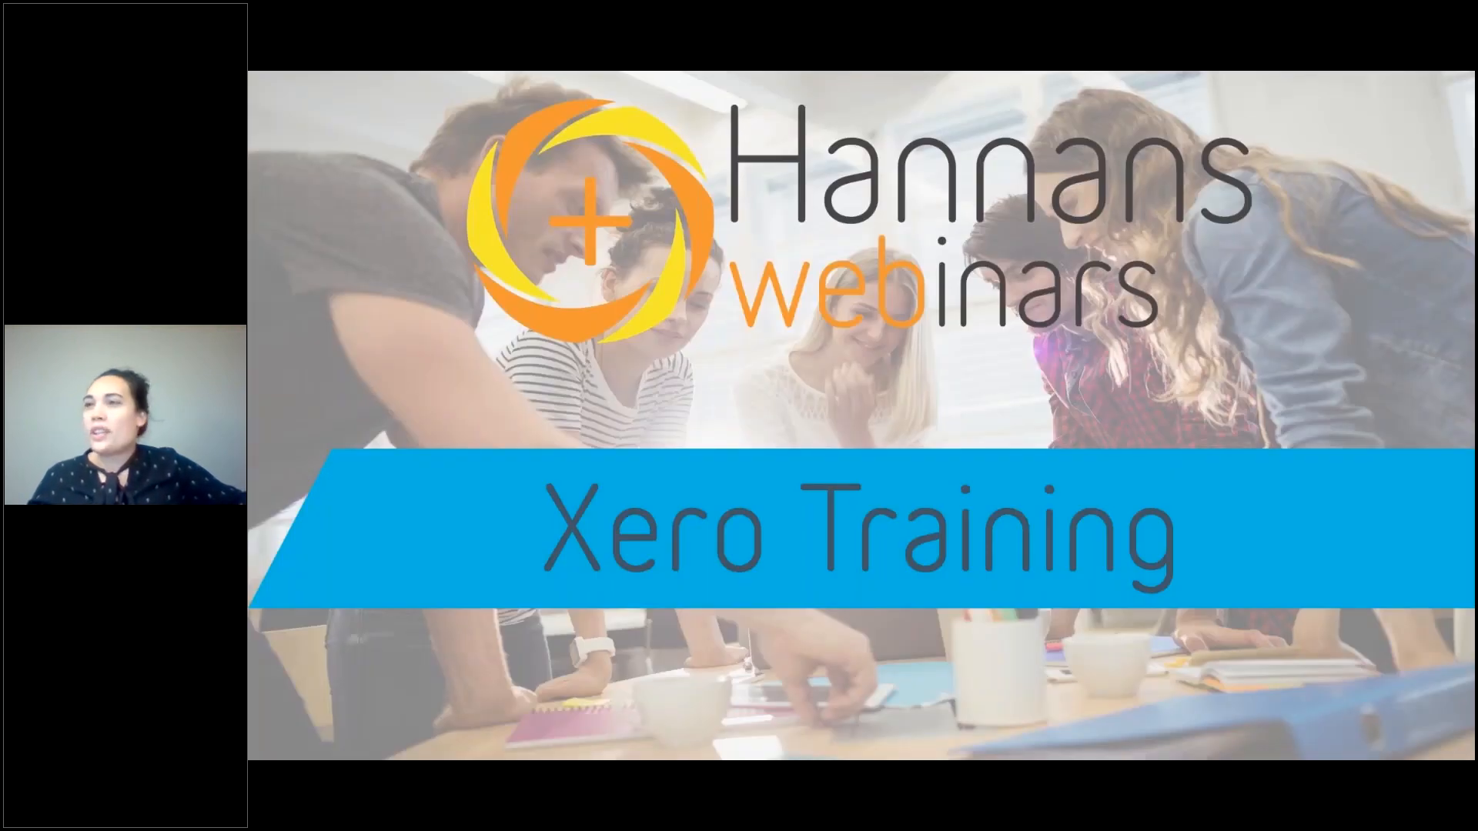
pyautogui.press('Right')
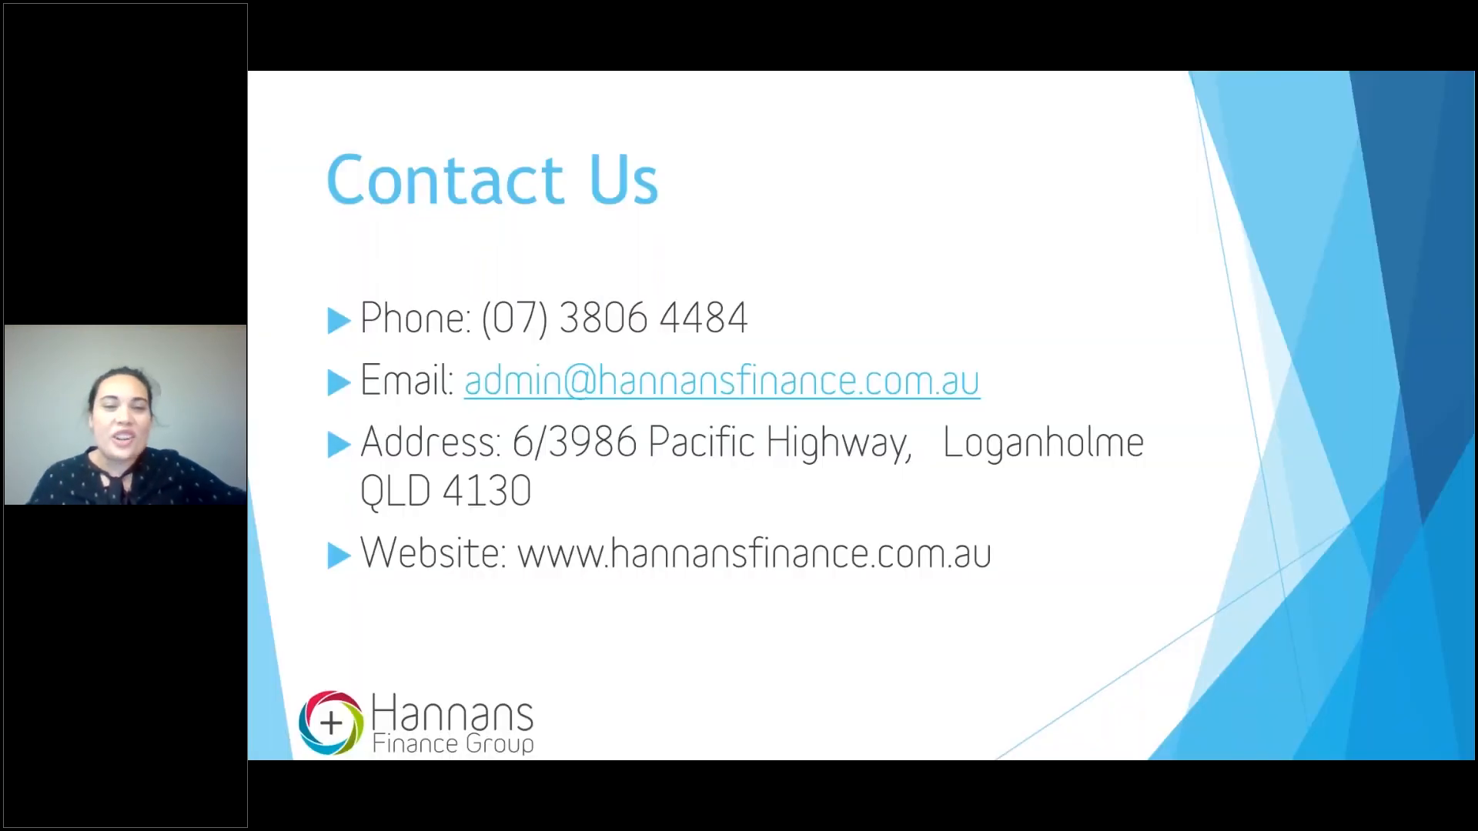